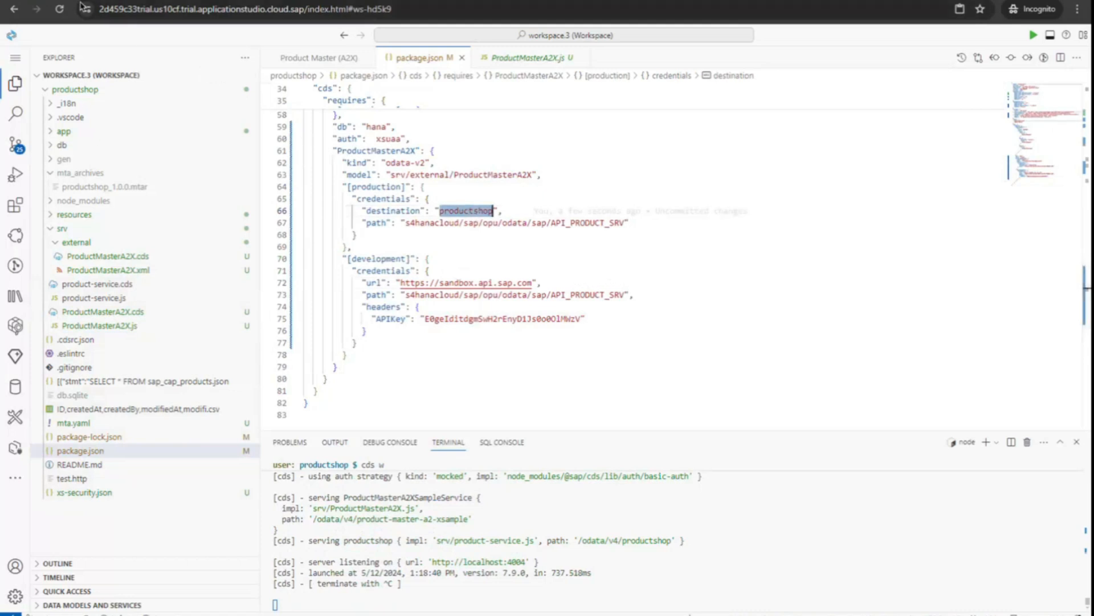
Step: Switch to SAP BTP Cockpit, edit the apihub_ destination and change its name to productshop
click(83, 1)
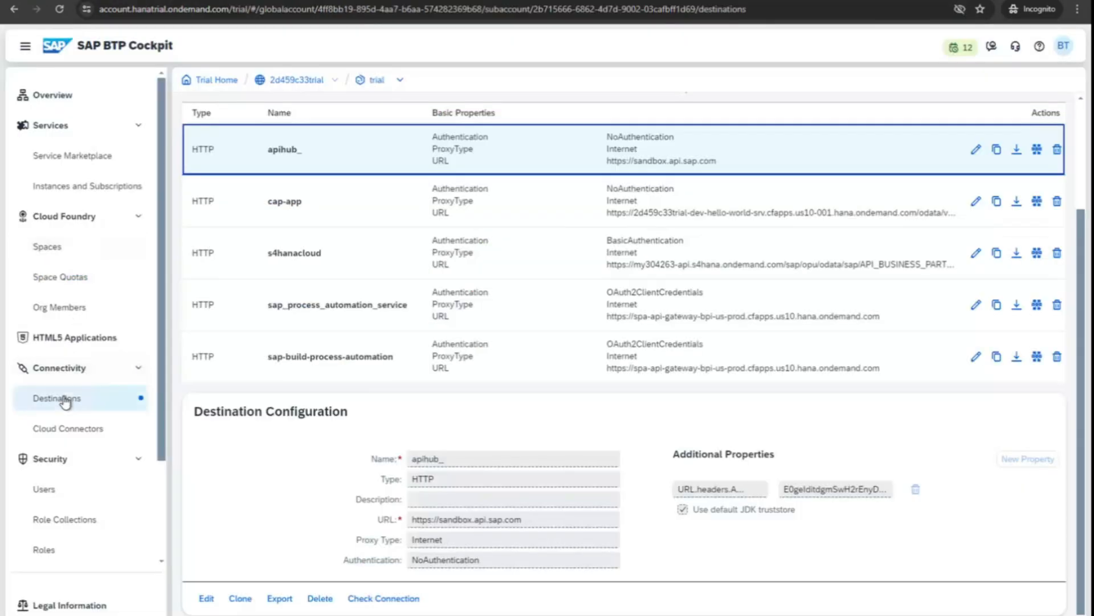
click(206, 597)
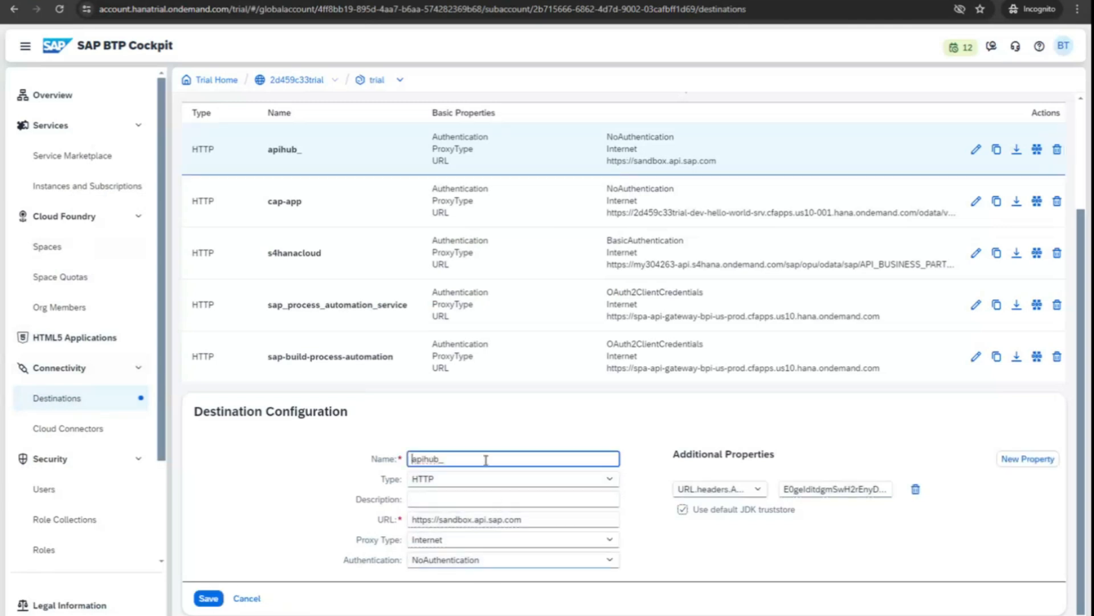
double_click(419, 459)
text(productshop)
Step: Compare the destination URL with the development url in package.json and copy the API key from its headers
drag(413, 520, 523, 526)
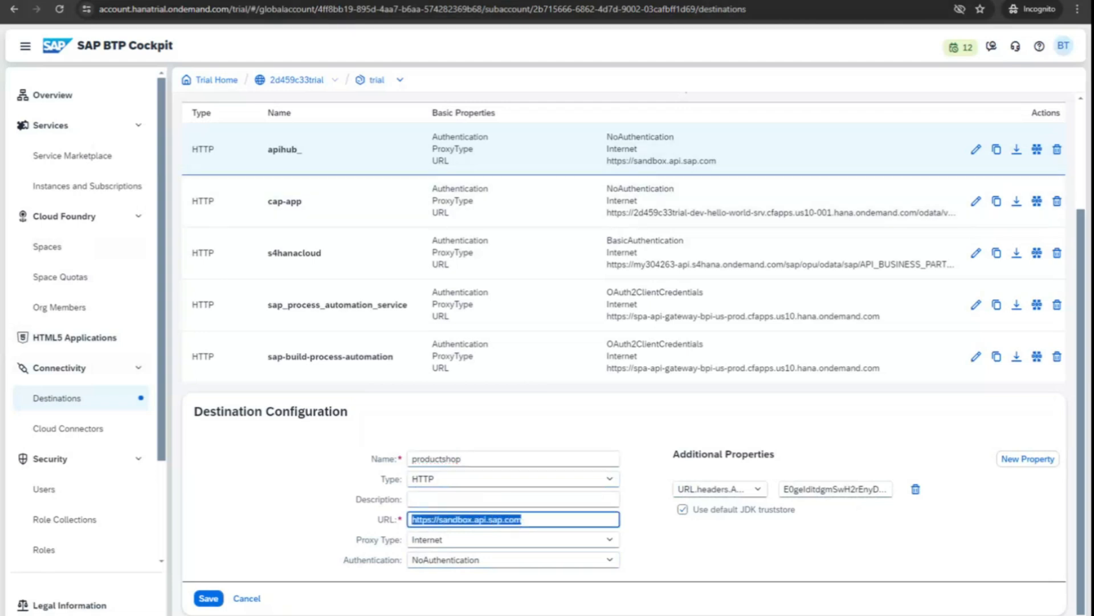
key(ctrl+Tab)
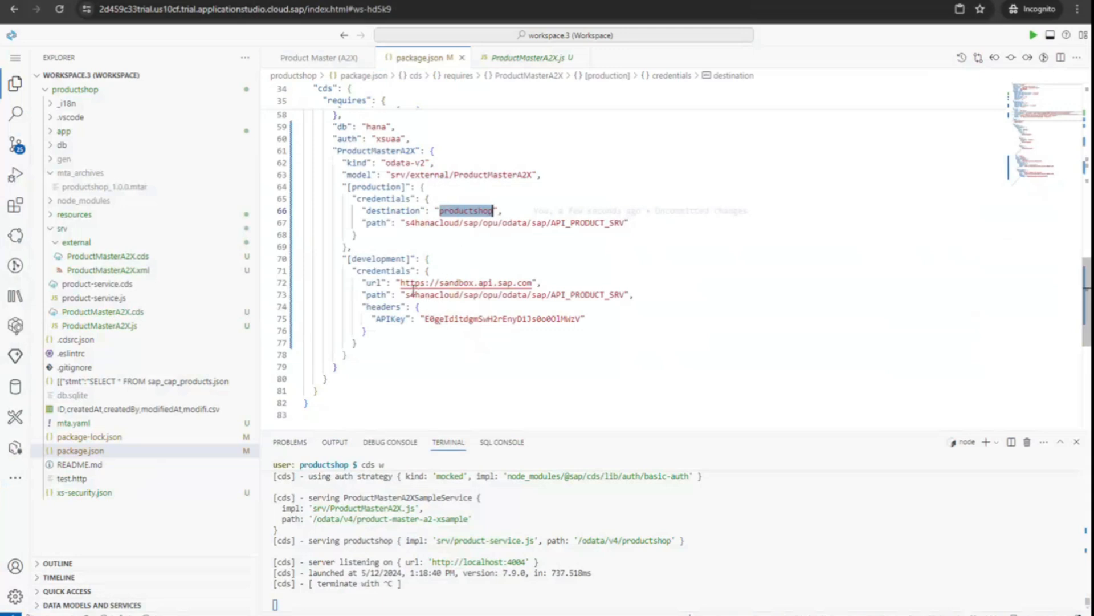
drag(401, 282, 468, 282)
drag(582, 322, 425, 319)
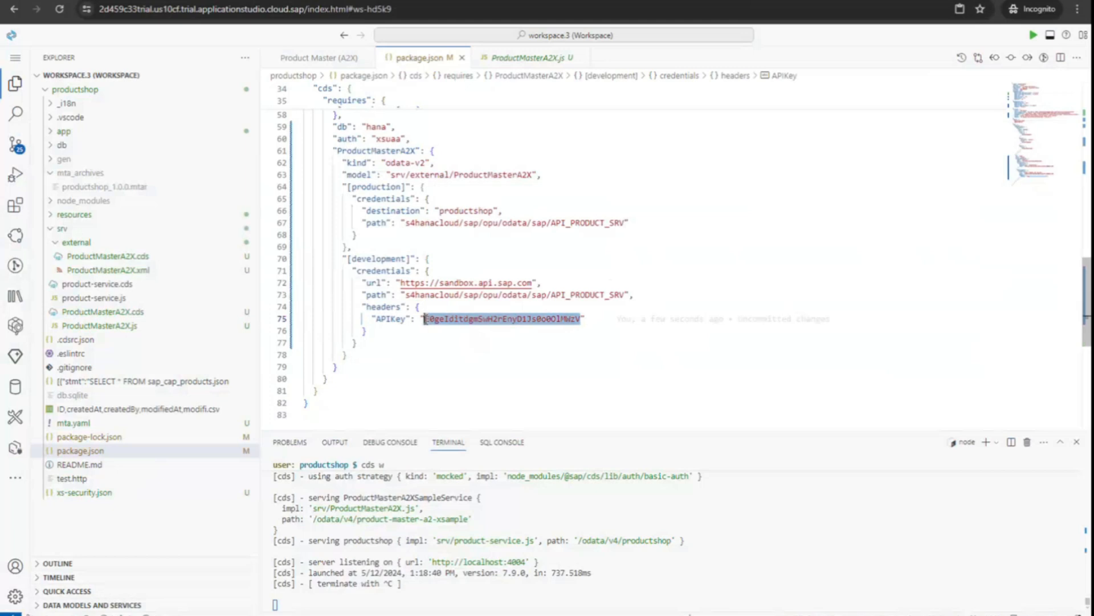
click(145, 1)
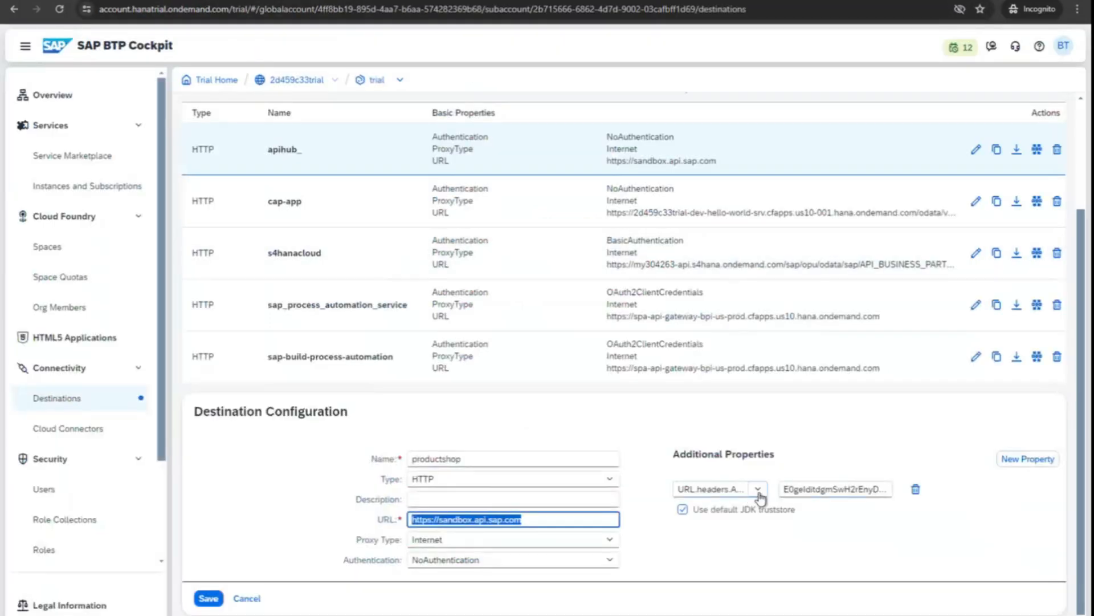
Step: Compare the header name in the destination's additional property with the APIKey header in package.json
click(724, 489)
click(724, 490)
double_click(724, 490)
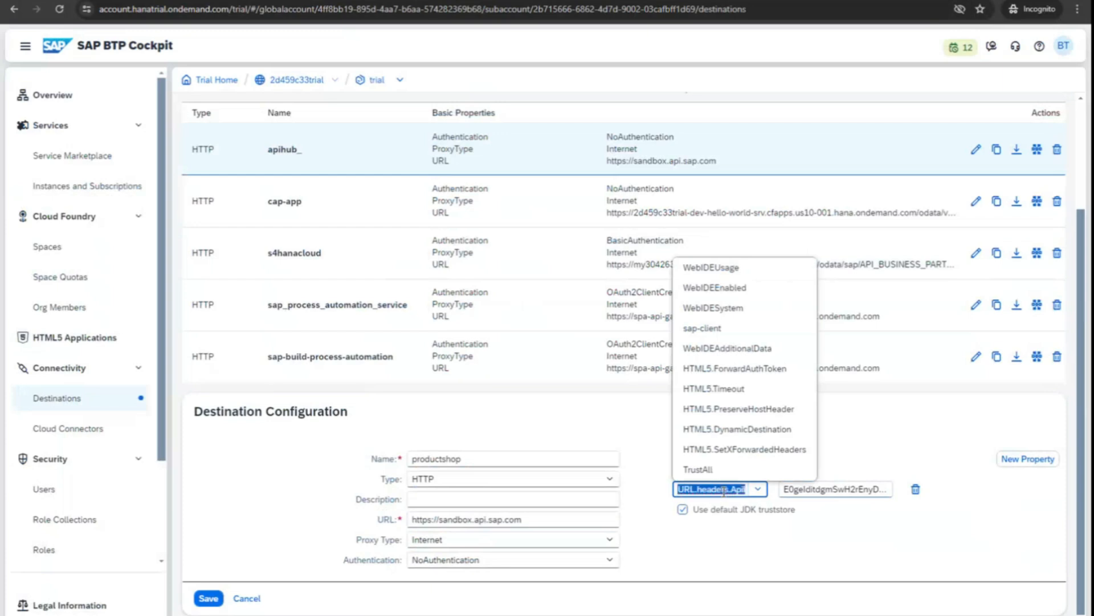
click(715, 490)
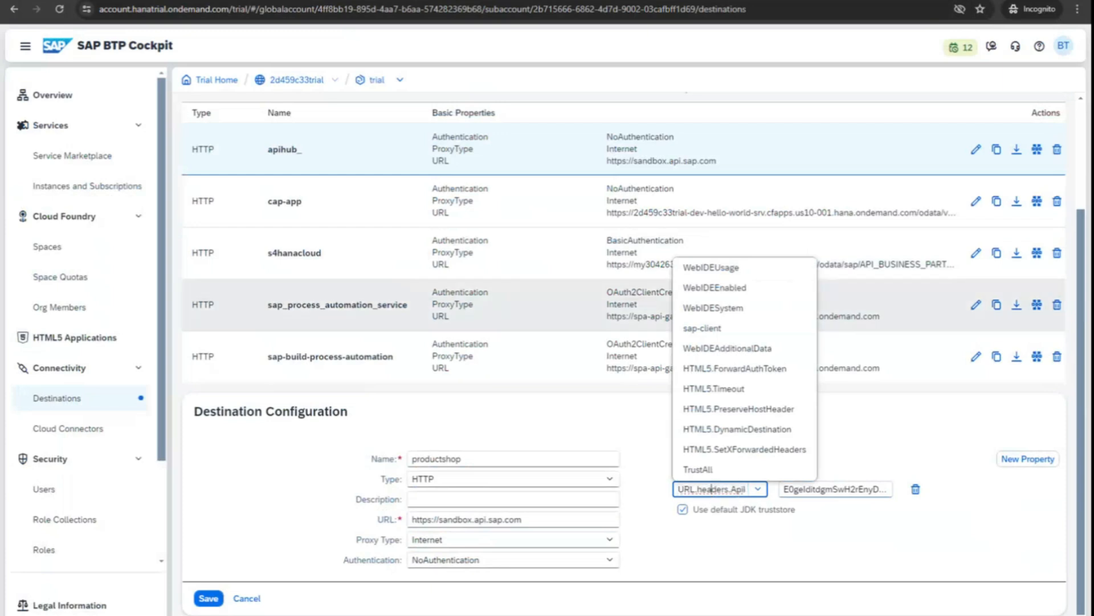
click(273, 1)
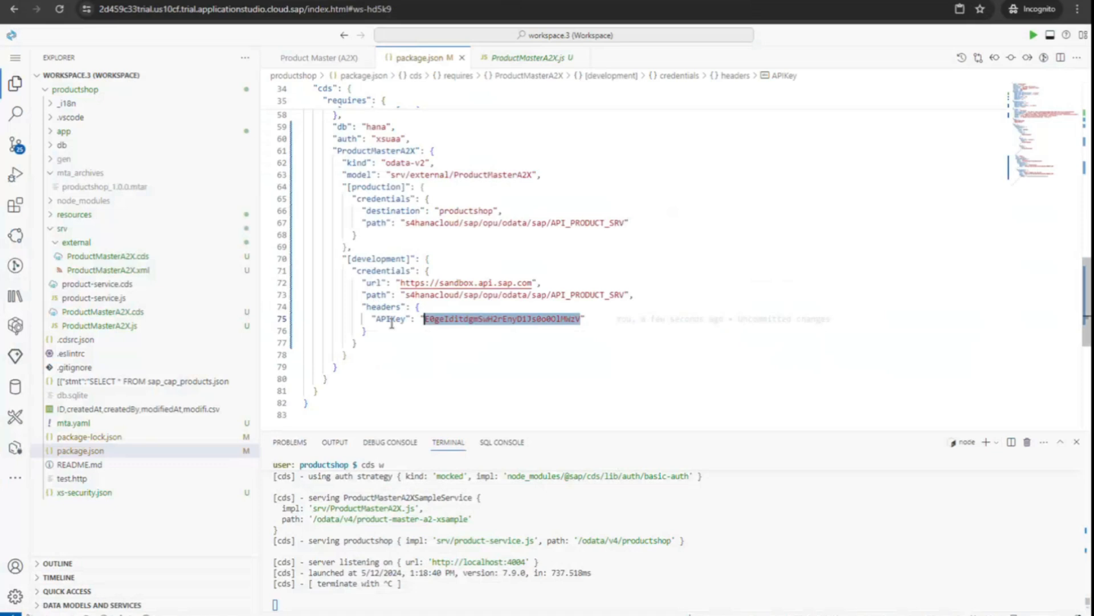
key(ctrl+shift+Tab)
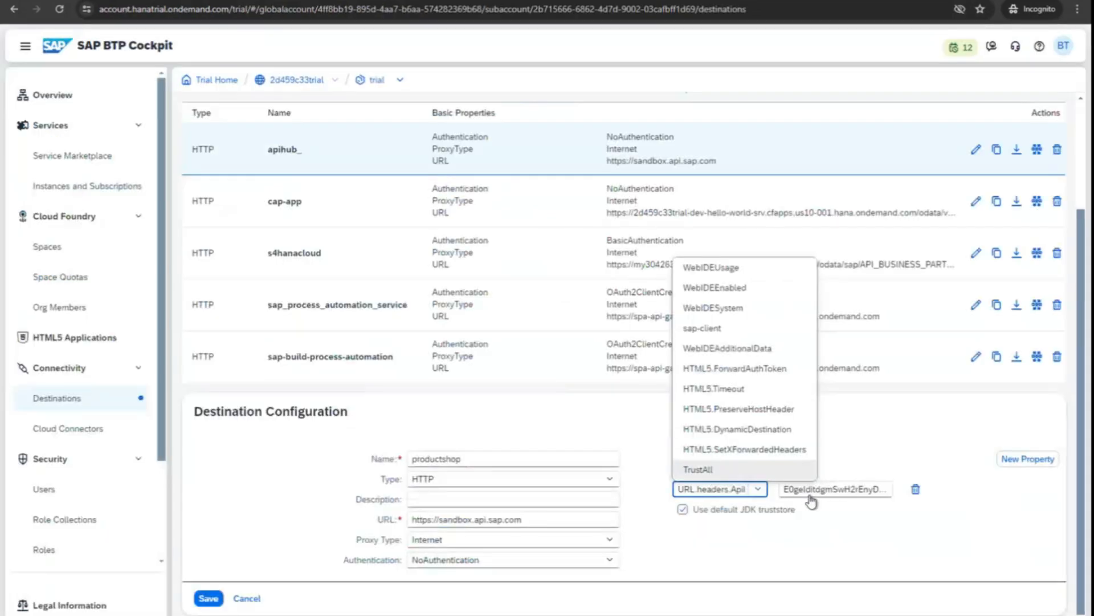
Step: Save the productshop destination with the API key pasted as its additional property value, and check the connection
click(810, 491)
key(ctrl+a)
click(215, 599)
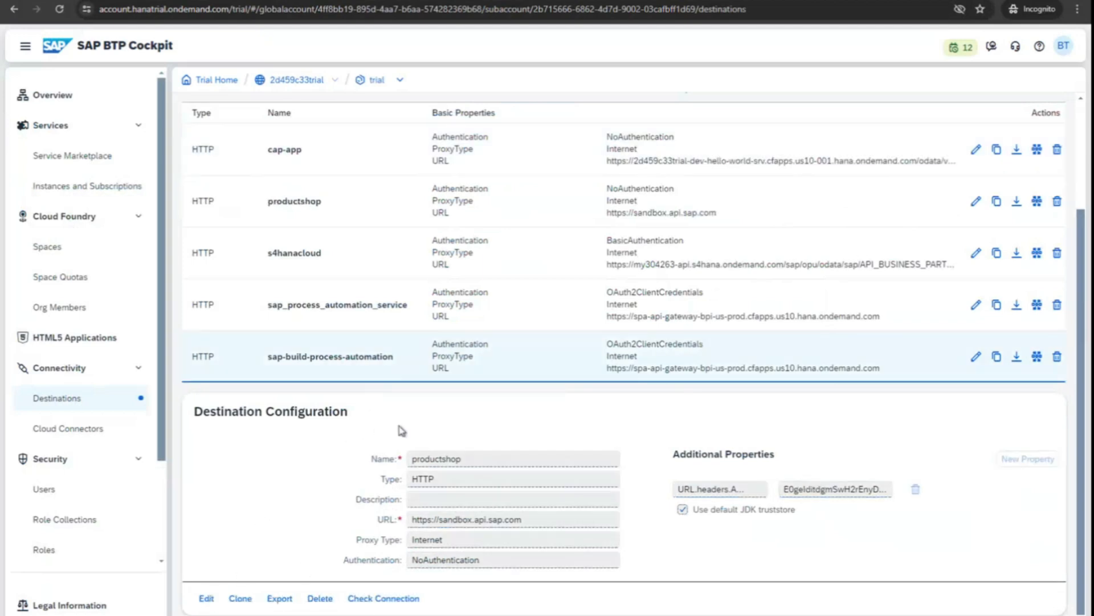
click(387, 600)
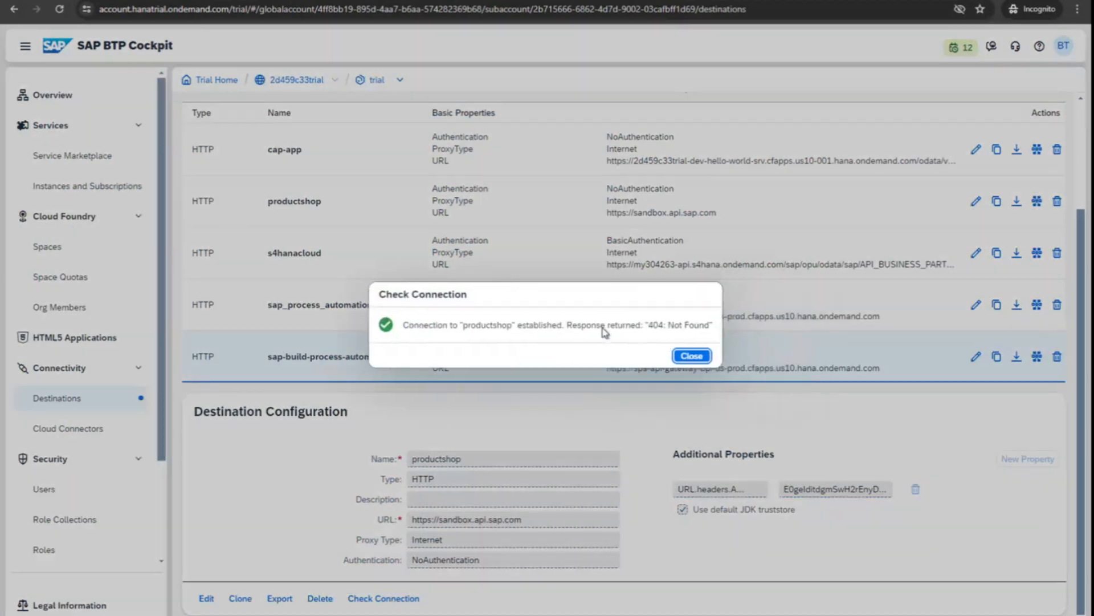
click(680, 357)
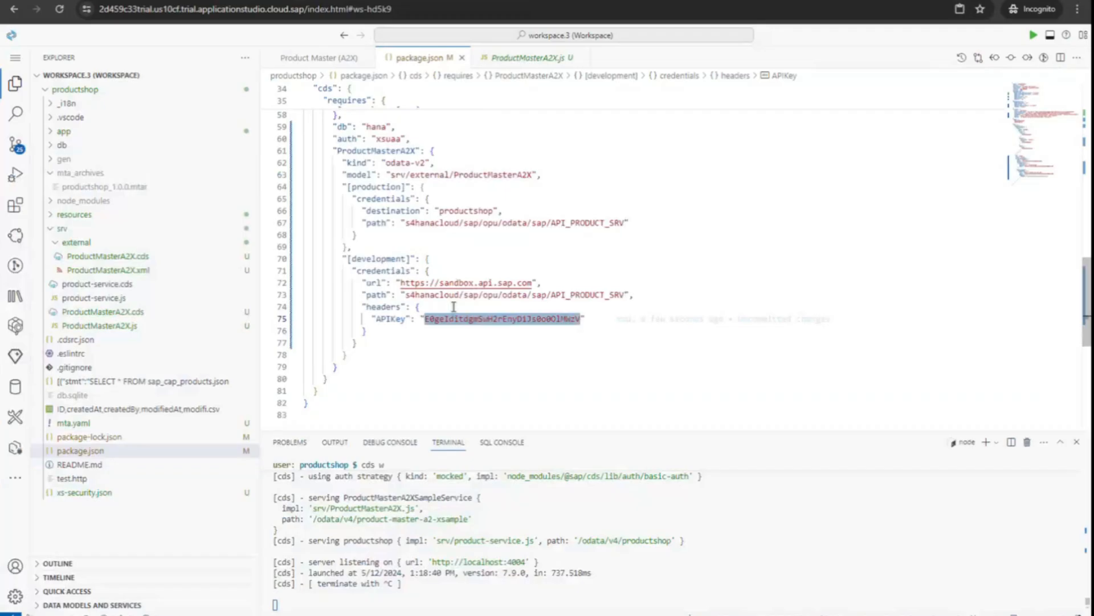
Step: In package.json, remove the path line and the preceding comma from the production credentials of ProductMasterA2X
click(408, 282)
drag(404, 295, 627, 295)
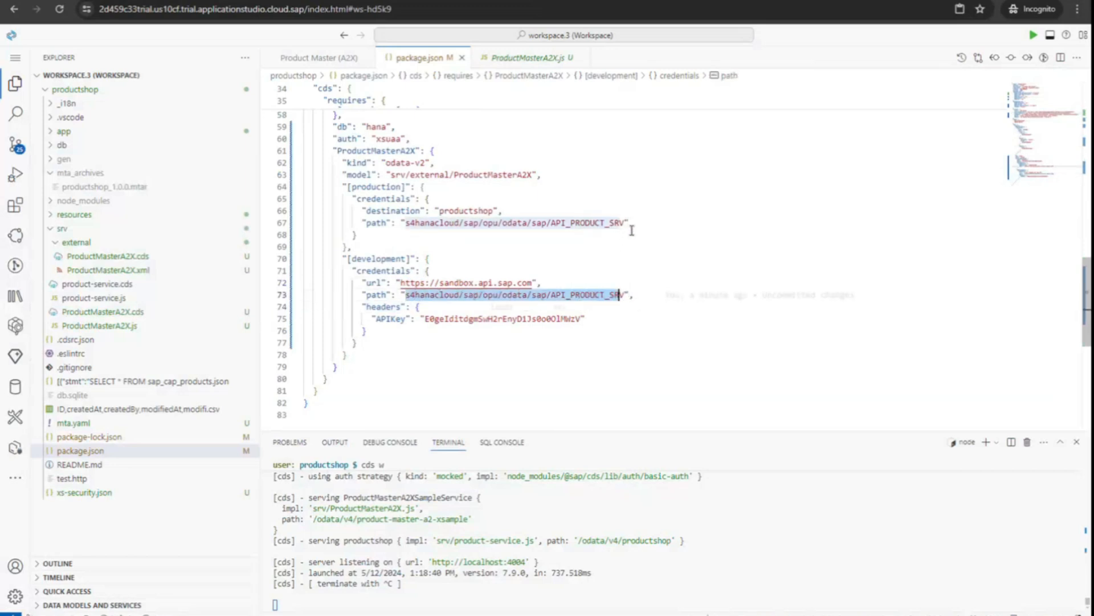
drag(641, 223, 635, 210)
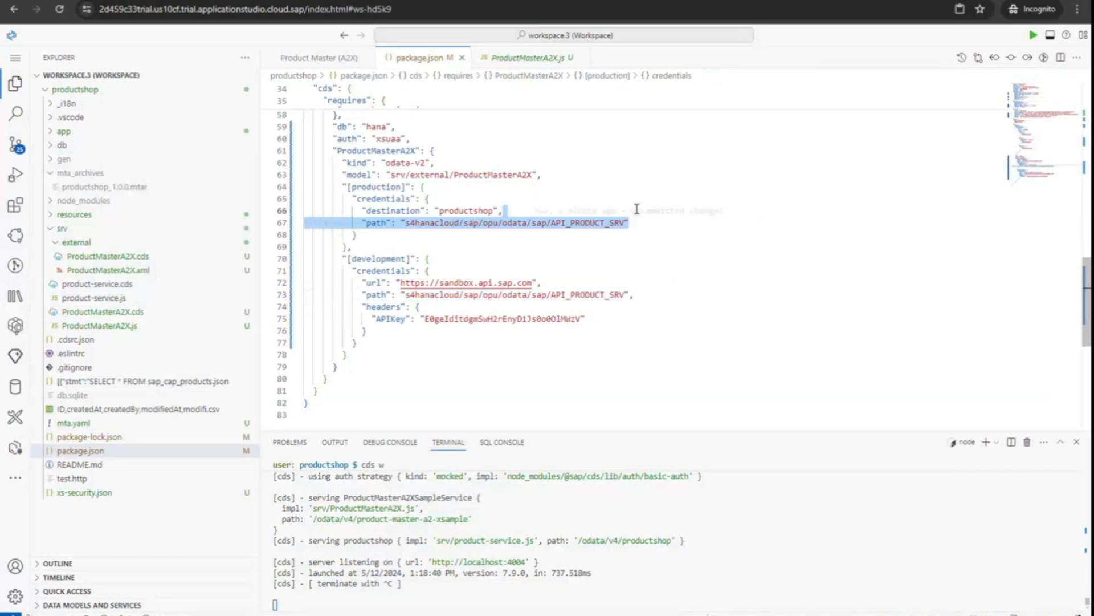
key(BackSpace)
key(BackSpace)
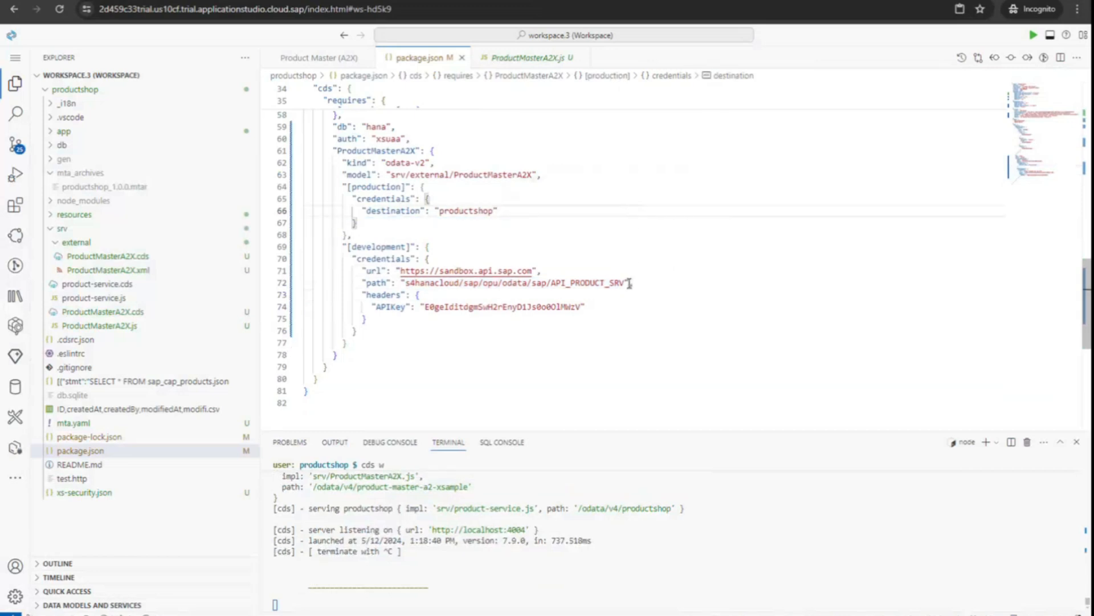
Step: Append the development path s4hanacloud/sap/opu/odata/sap/API_PRODUCT_SRV to the productshop destination's URL, save it and check the connection
drag(626, 283, 407, 285)
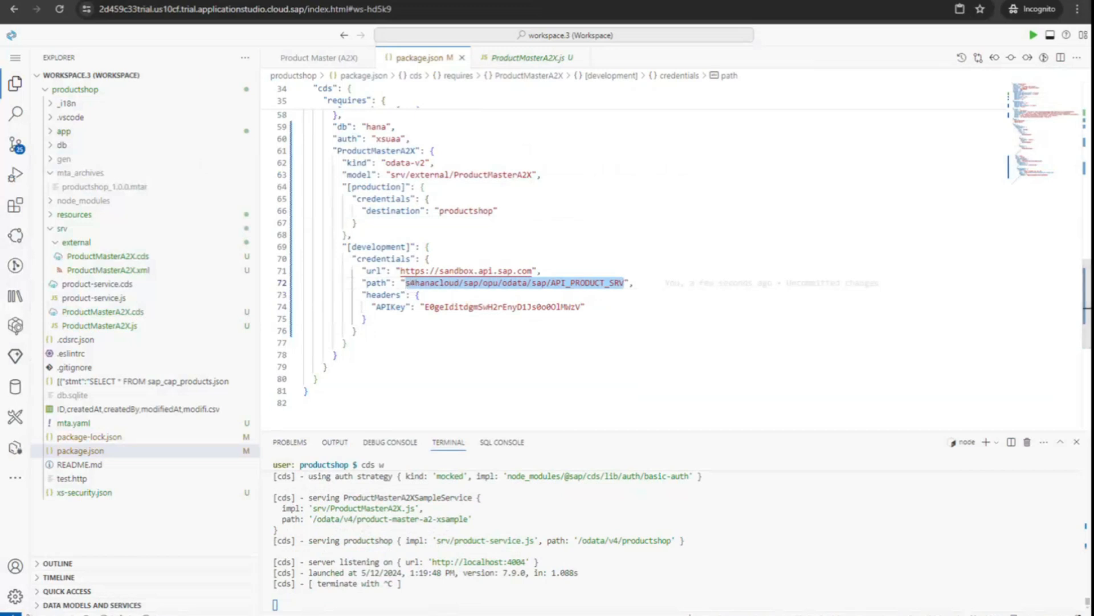
key(alt+Tab)
click(208, 596)
click(537, 521)
text(/s4hanacloud/sap/opu/odata/sap/API_PRODUCT_SRV)
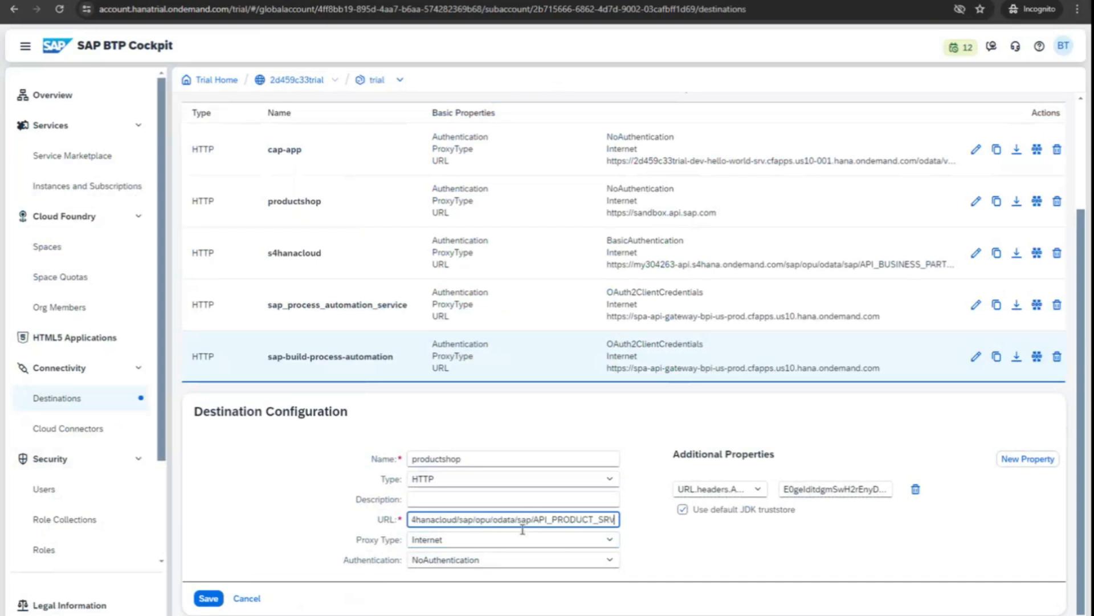
click(202, 602)
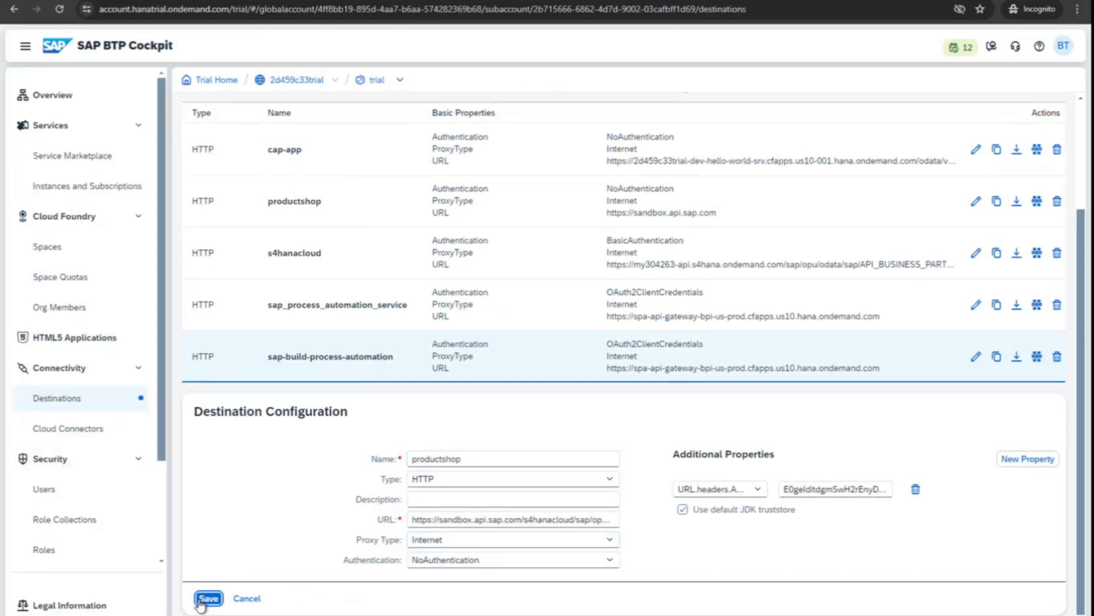
click(399, 598)
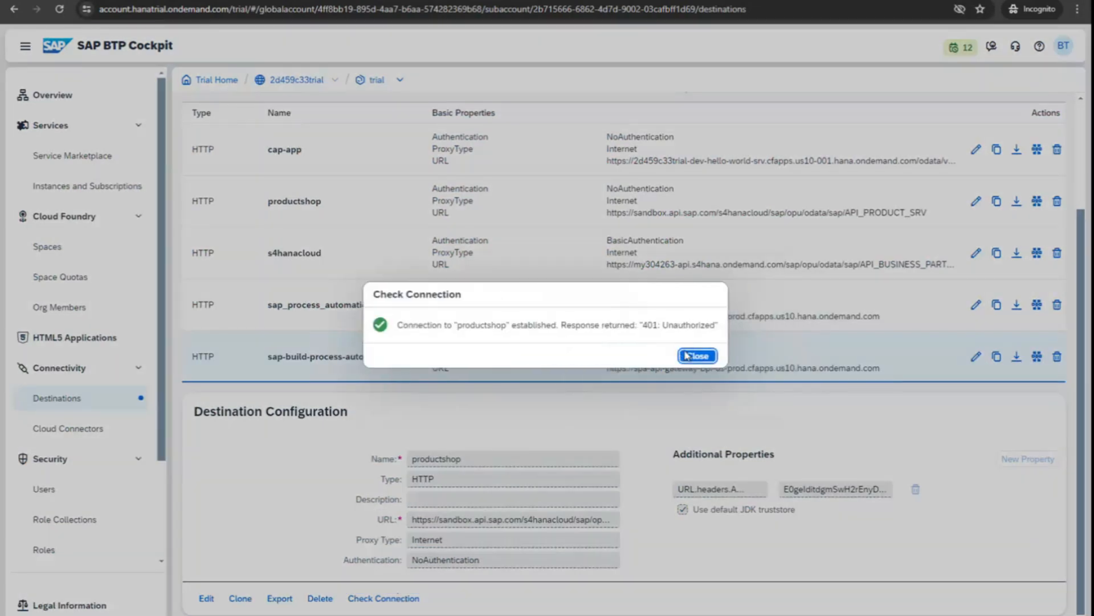
click(697, 355)
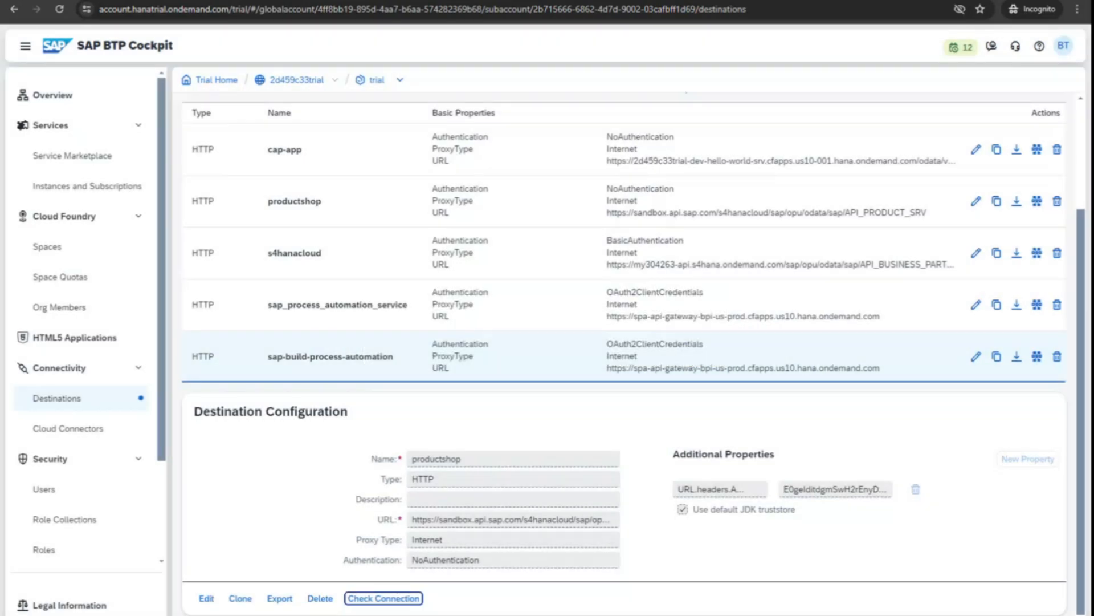
Step: Return to Business Application Studio, stop the running cds watch and build the project archive with mbt build
key(ctrl+Tab)
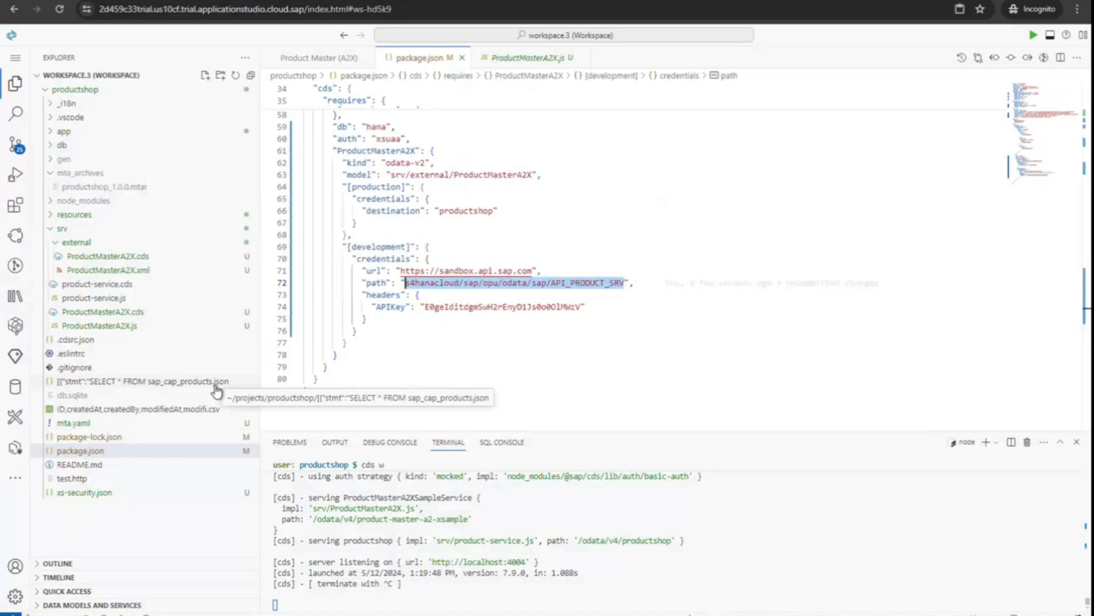
click(325, 582)
key(ctrl+c)
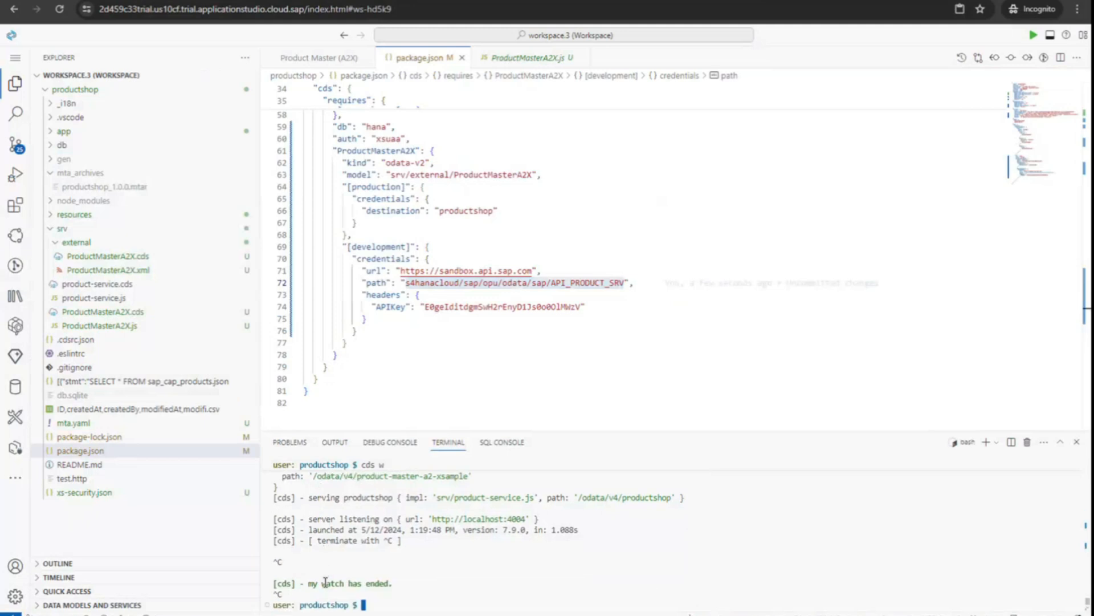
text(mbt build)
key(Return)
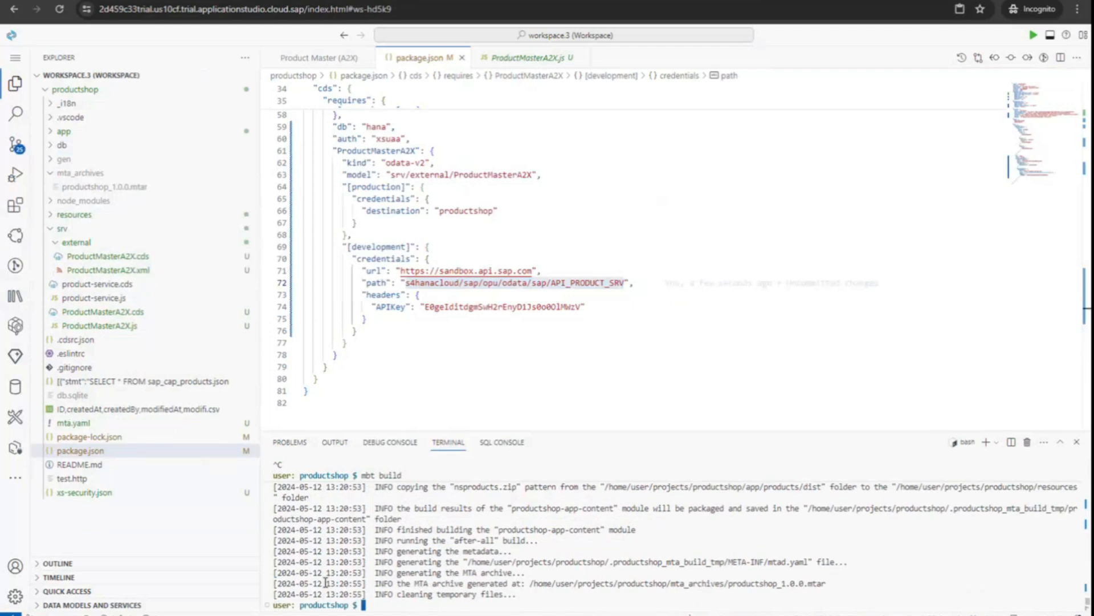
Step: Try to deploy the archive from the project folder with cf deploy productshop_1.0.0.mtar
key(ctrl+v)
key(Up)
key(Up)
key(Up)
key(Up)
key(Up)
key(Up)
key(Up)
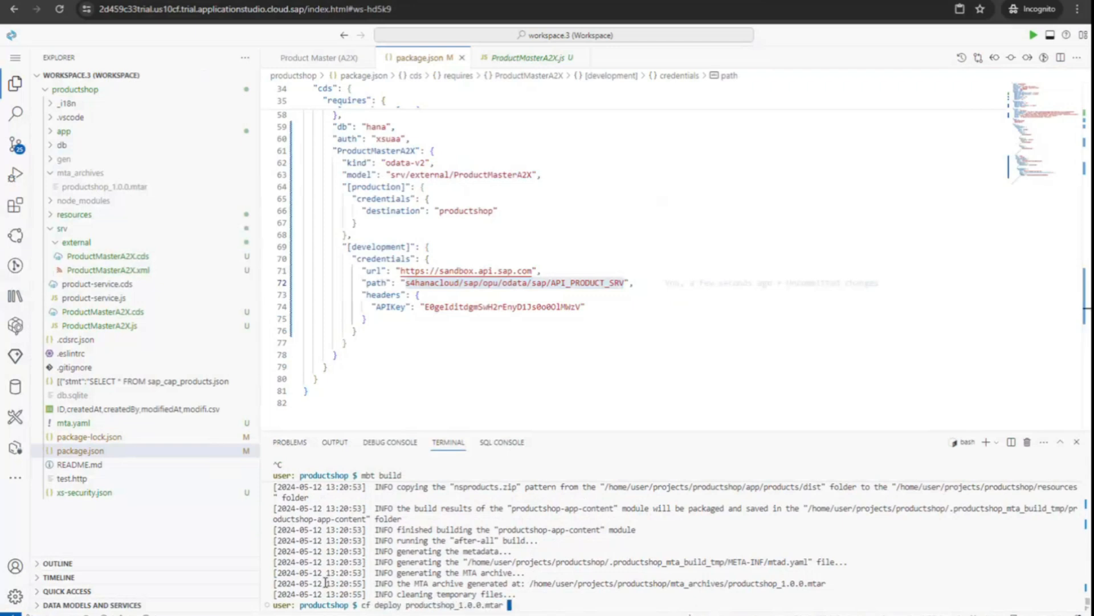
key(Return)
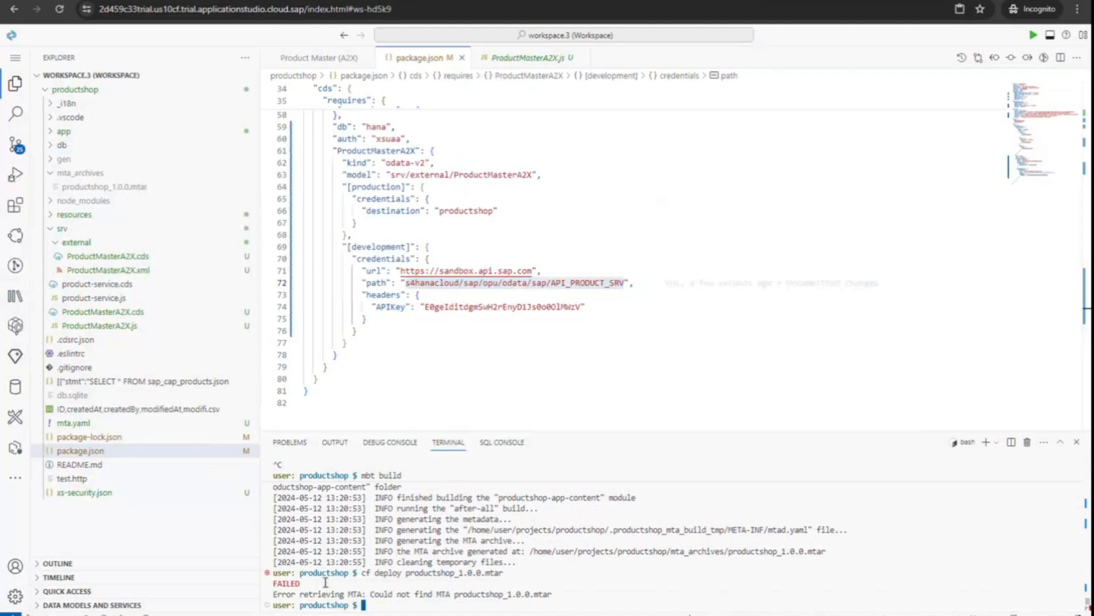
Step: Change to the mta_archives folder and run cf deploy productshop_1.0.0.mtar
text(cd m)
key(Tab)
key(Return)
key(Up)
key(Up)
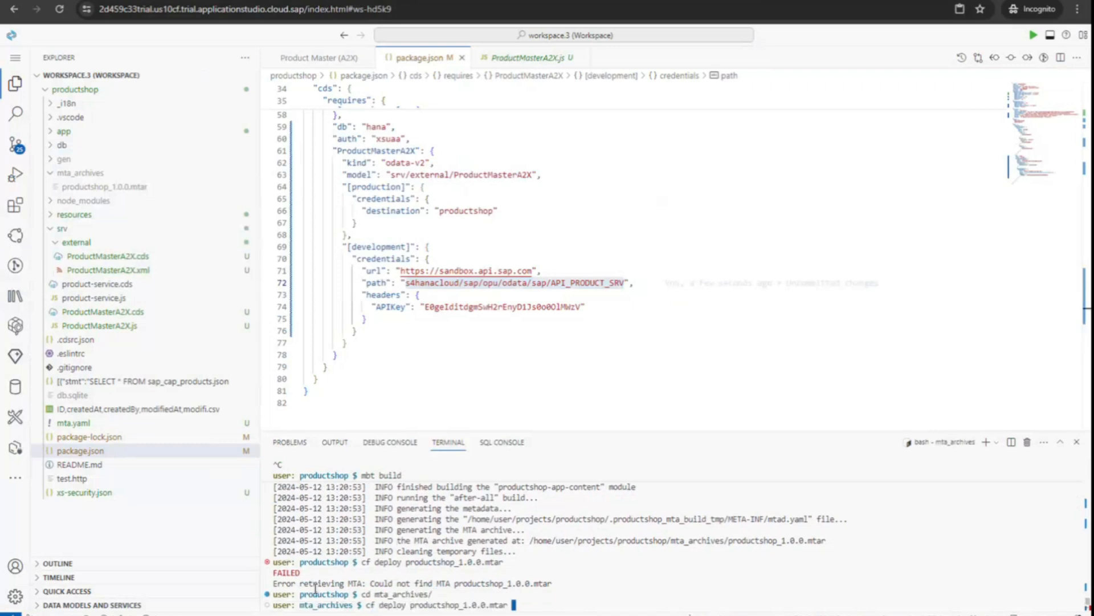
key(Return)
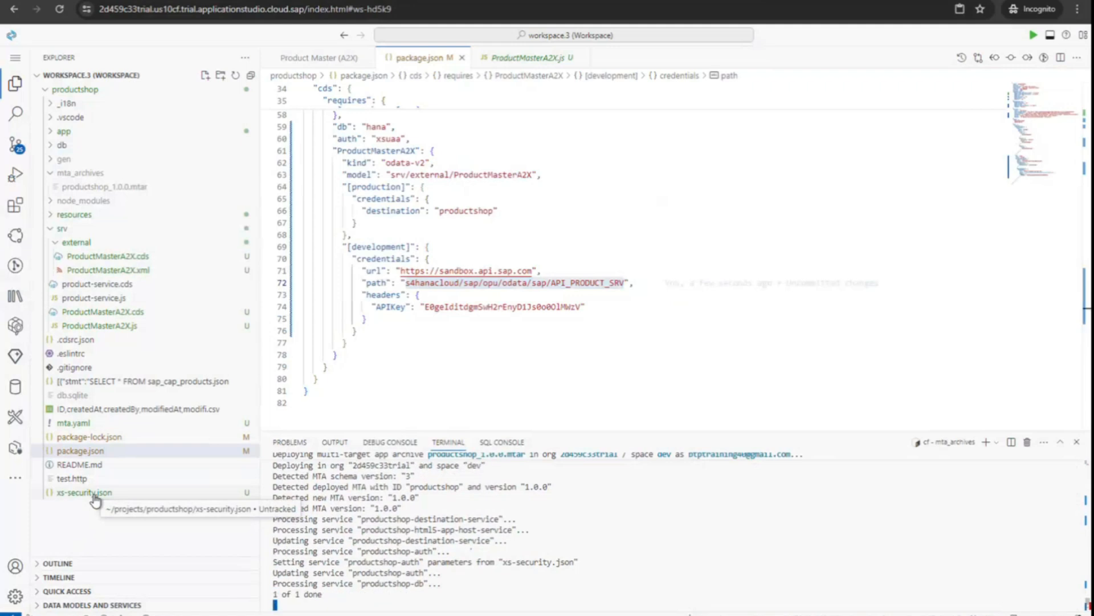
Step: Set the auth value under cds requires in package.json to dummy
click(386, 376)
scroll(386, 375, up, 2)
click(386, 372)
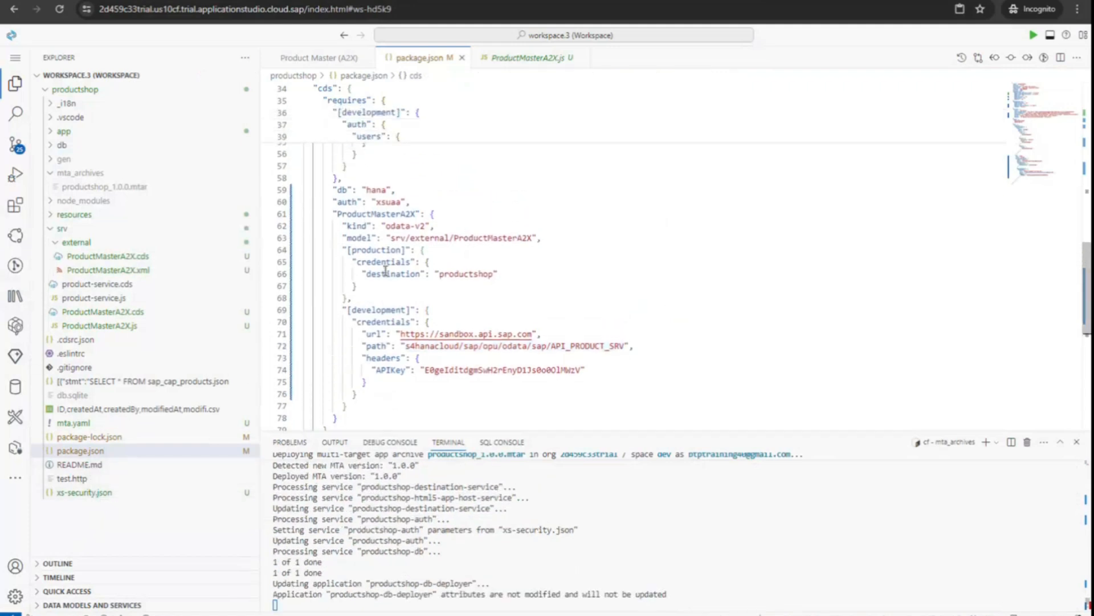
double_click(389, 202)
text(d)
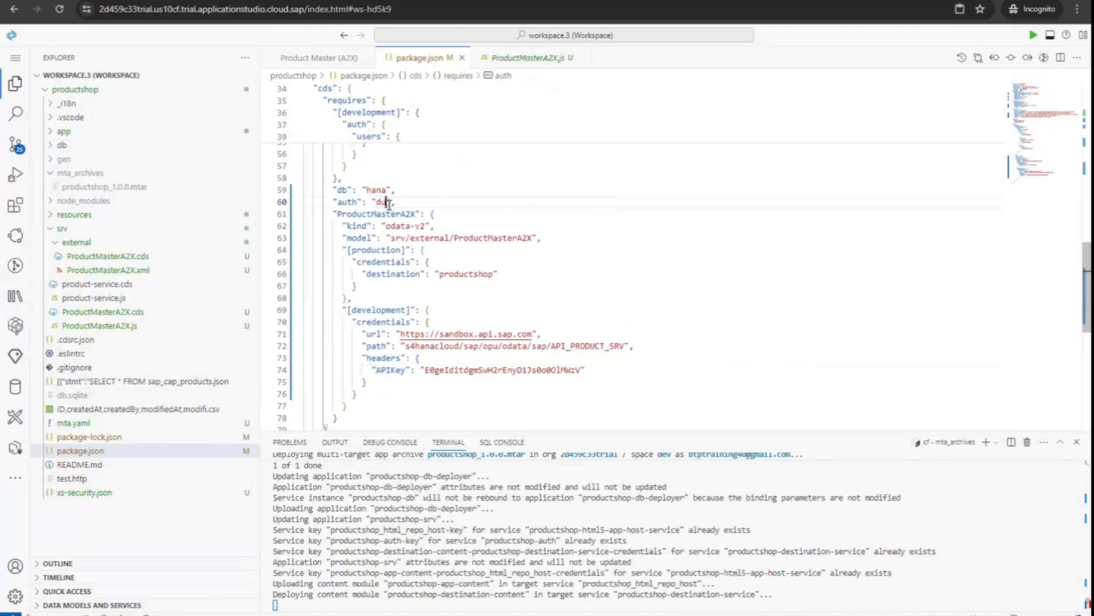
text(ummy)
click(471, 577)
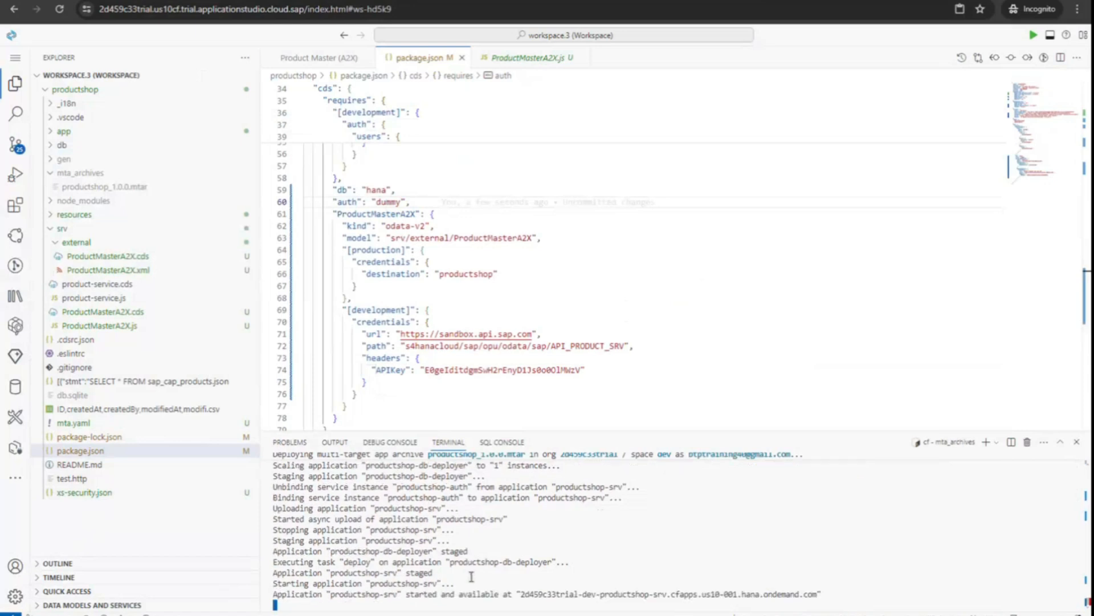
Step: Copy the deployed productshop-srv application's address from the terminal output and open it in a new browser tab
double_click(522, 596)
key(ctrl+c)
key(ctrl+t)
key(ctrl+v)
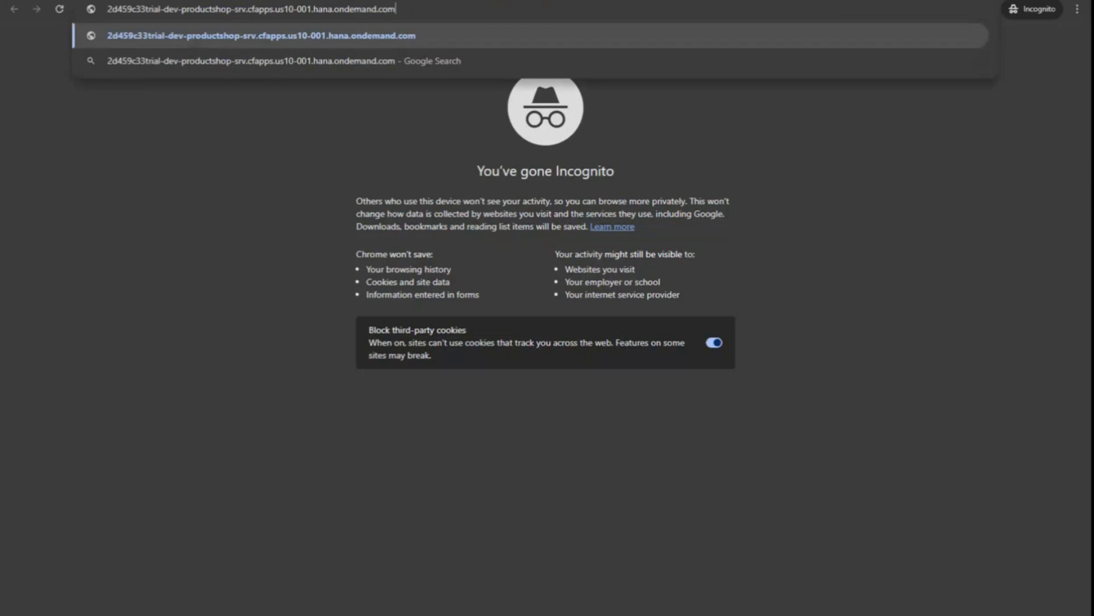
key(Return)
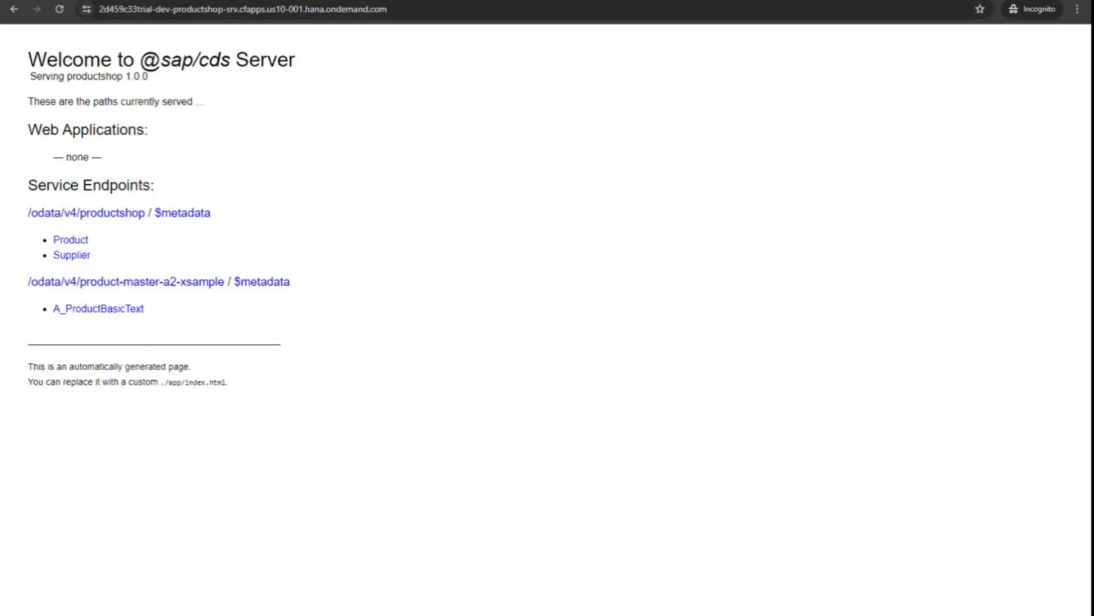
Step: Return to the workspace terminal, go up to the productshop project folder with cd .. and clear the terminal output
key(ctrl+shift+Tab)
text(cd)
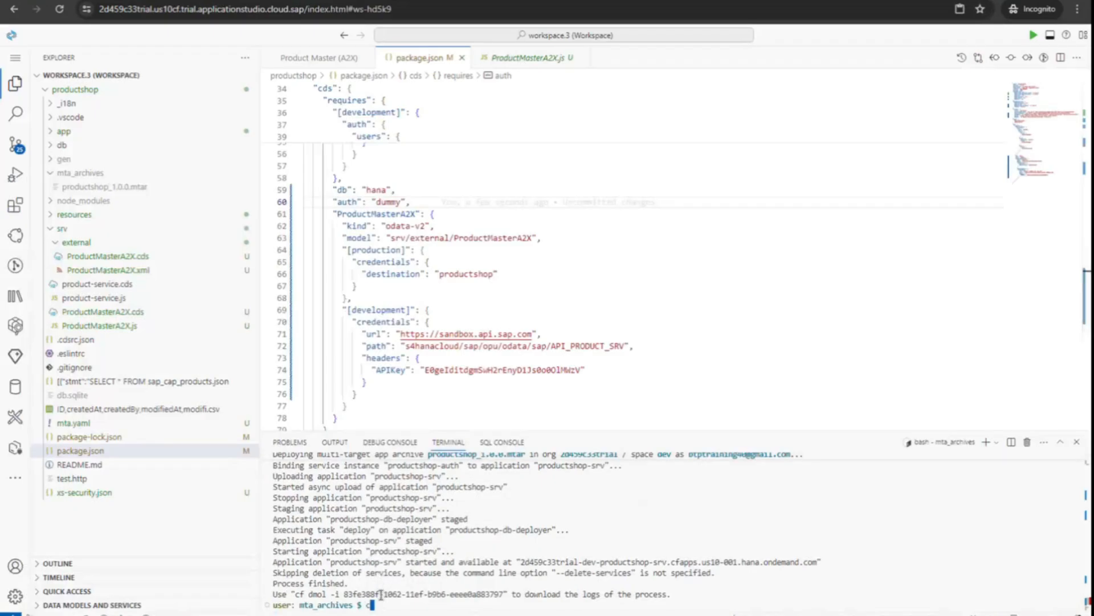
key(BackSpace)
text(d ..)
key(Return)
text(clear)
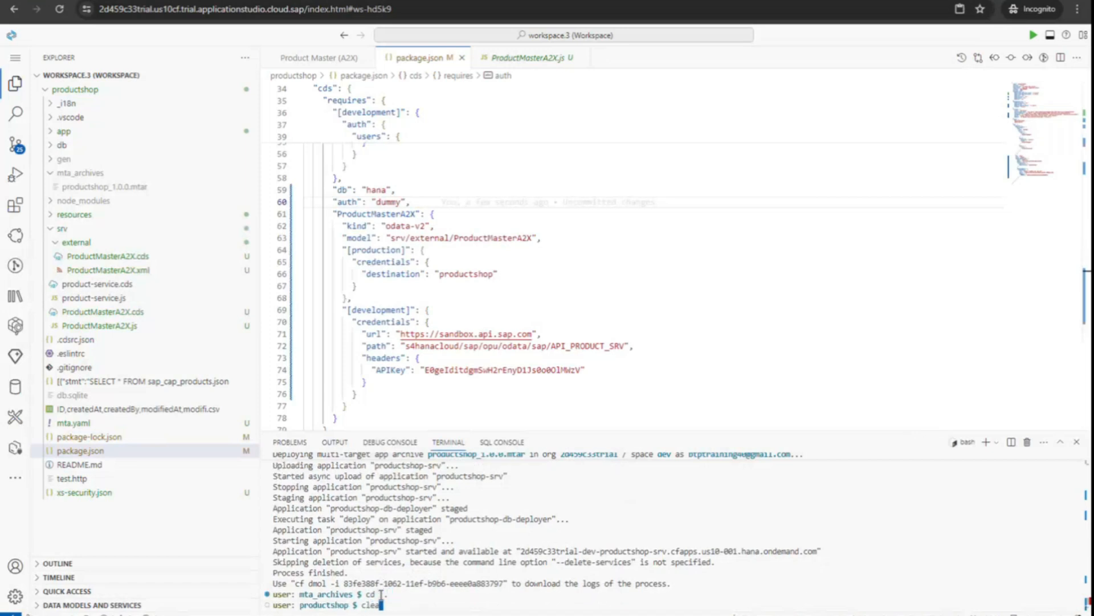
key(Return)
Step: Enlarge the terminal area and list the deployed Cloud Foundry applications with cf apps
drag(960, 431, 865, 154)
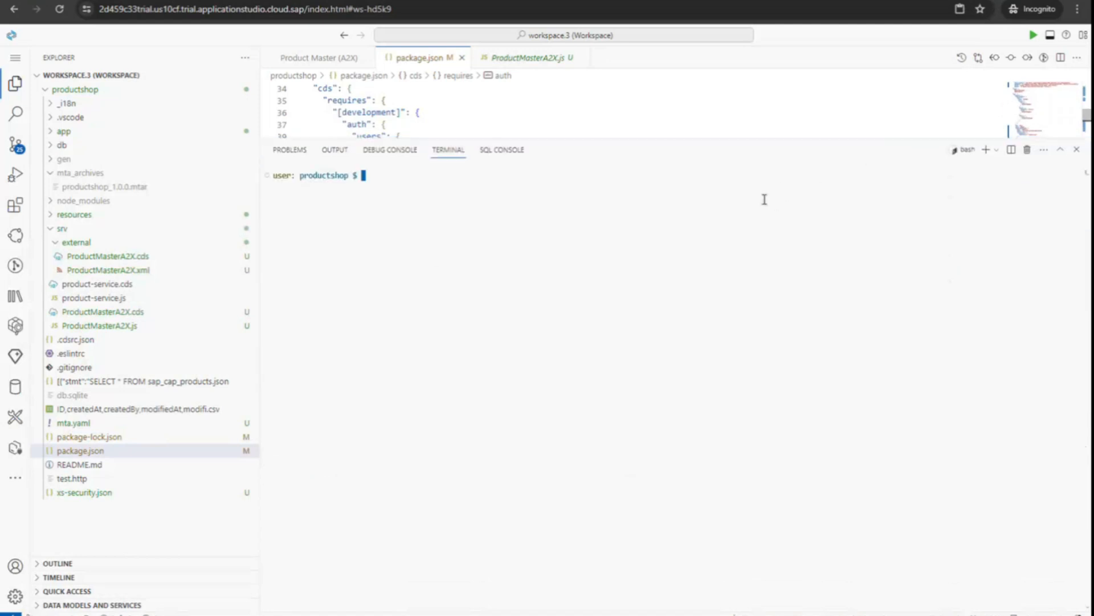
text(cf l)
text(pps)
key(Return)
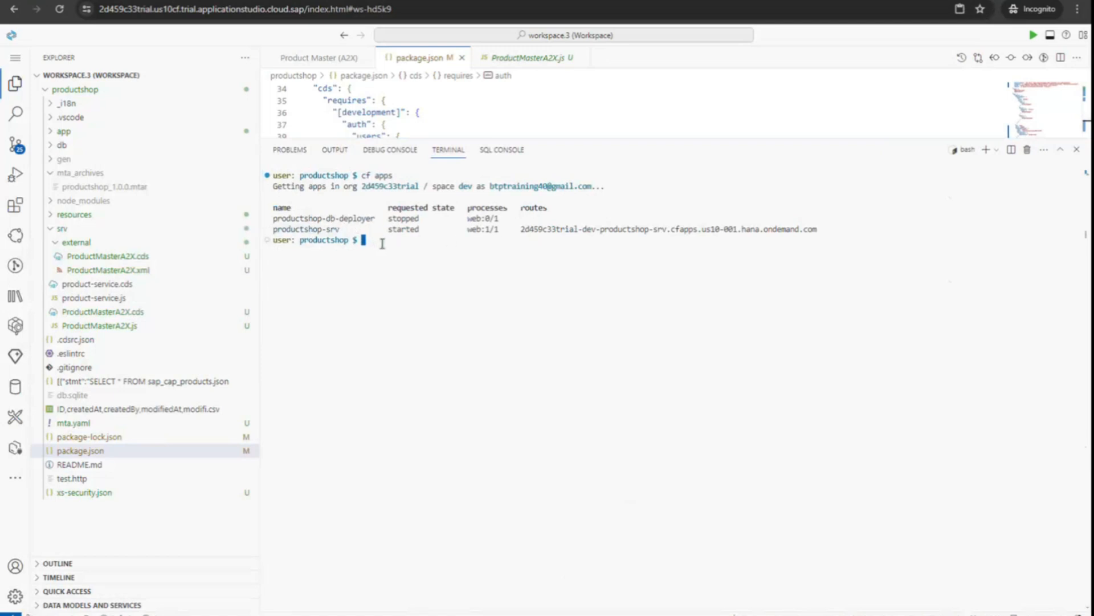
Step: Run cf logs productshop-srv, request A_ProductBasicText from the service page, examine the logged entries and stop the log stream
text(cf logs productshop-srv)
key(Return)
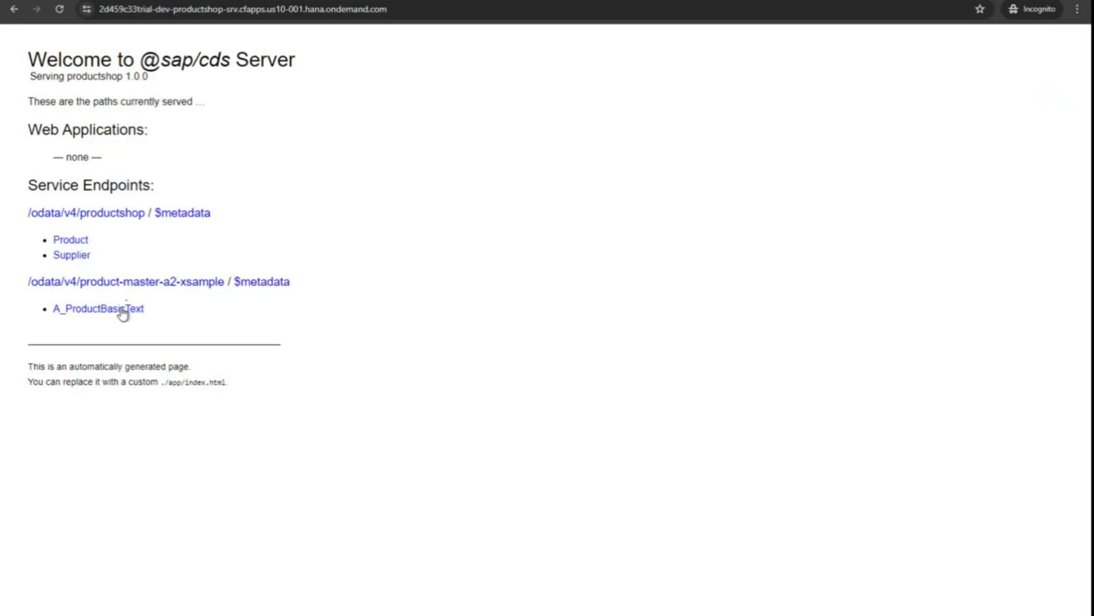
click(122, 308)
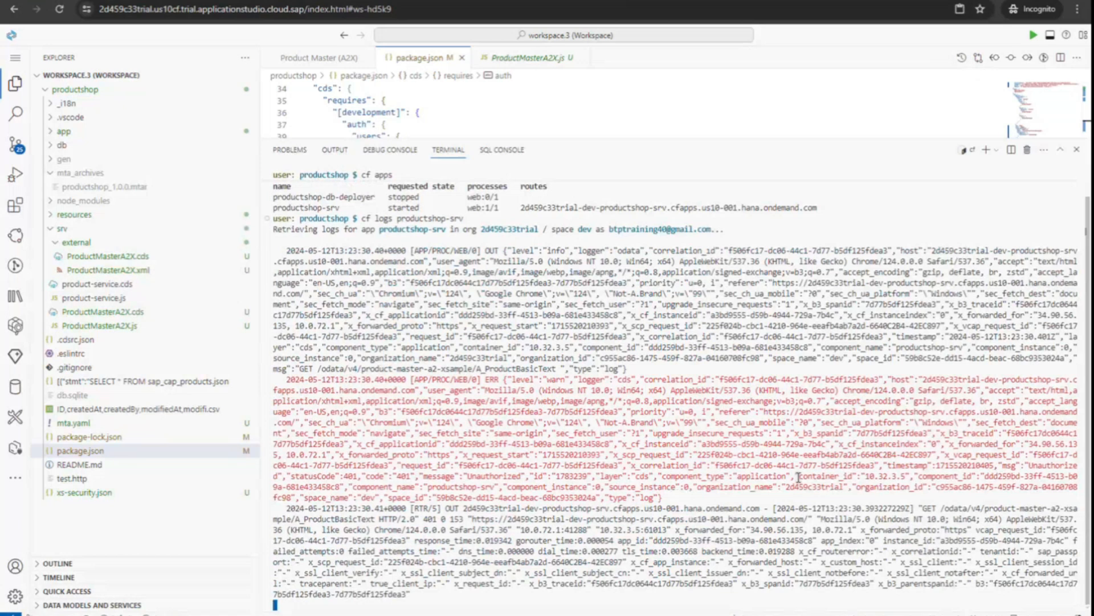
scroll(798, 478, up, 1)
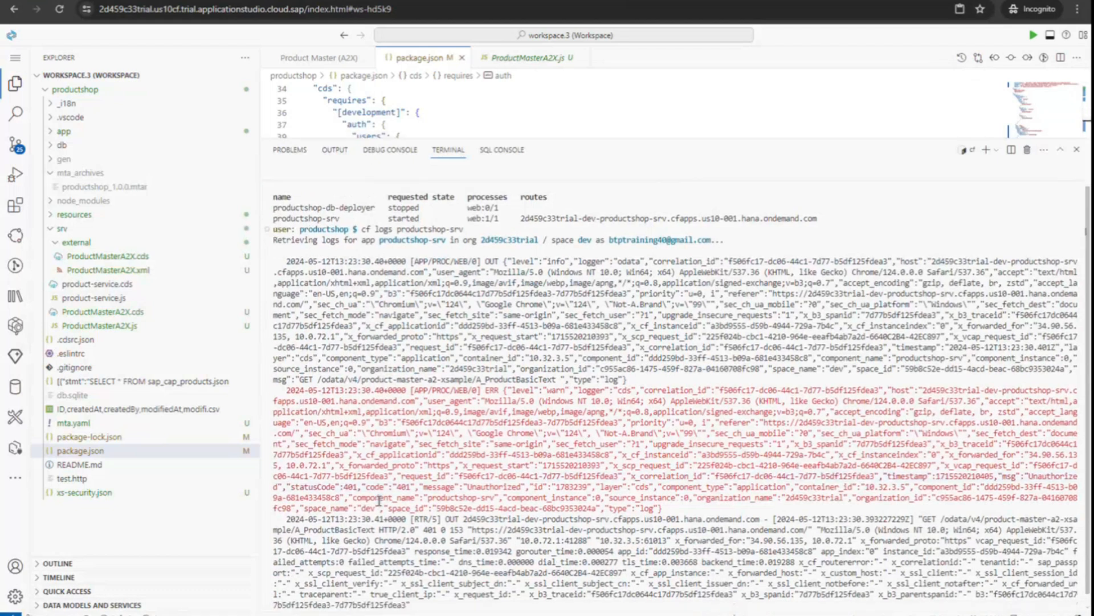
key(ctrl+c)
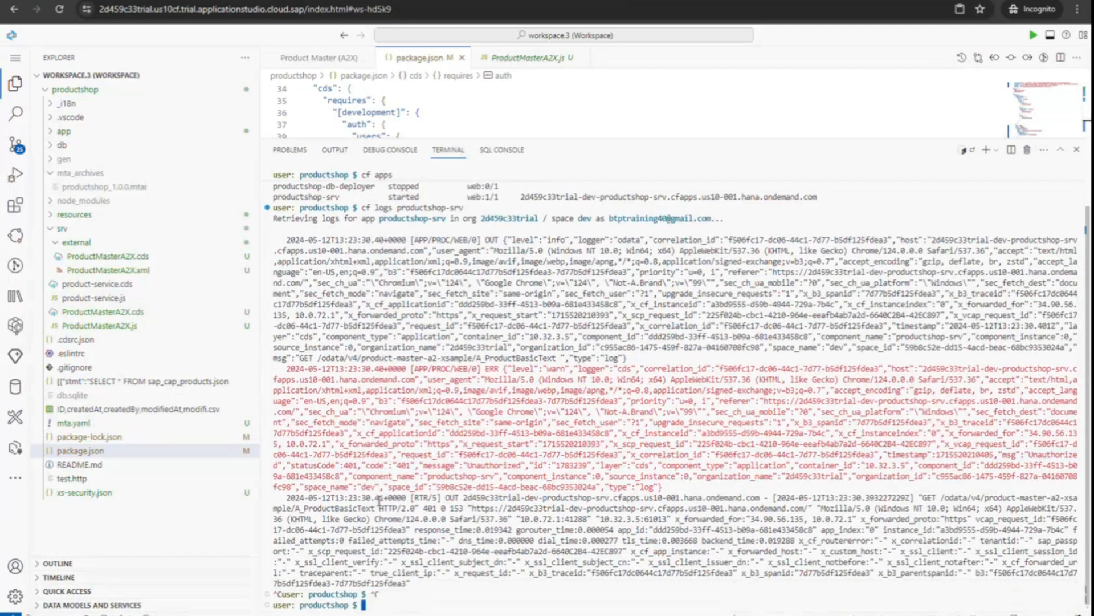
Step: Rebuild the productshop archive from the project folder with mbt build
text(mbt build)
key(Return)
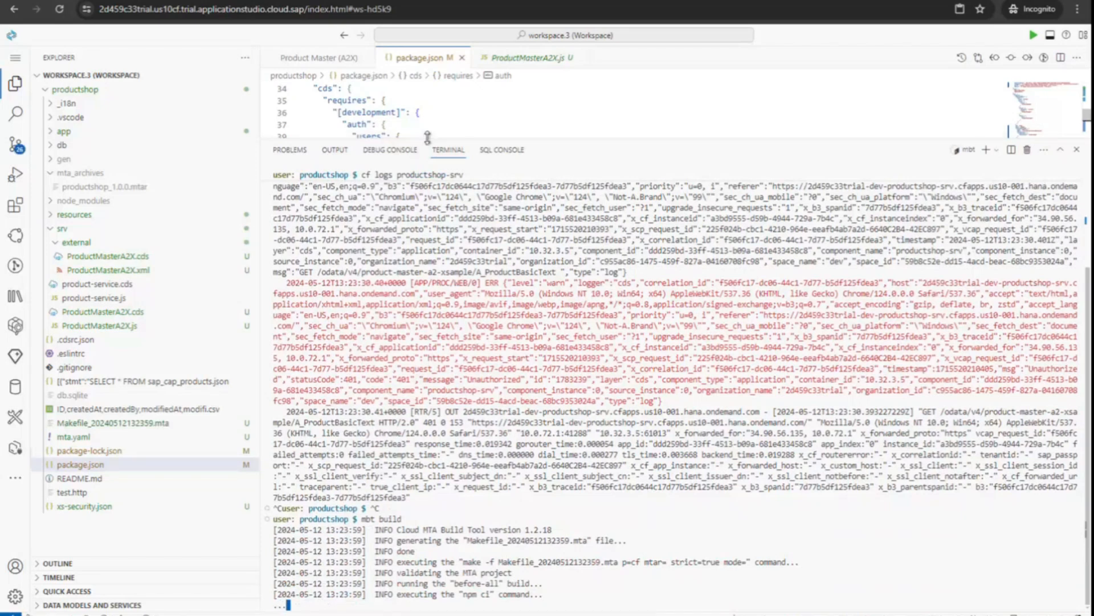
mouse_move(428, 140)
mouse_down()
mouse_move(428, 340)
mouse_move(423, 137)
mouse_up()
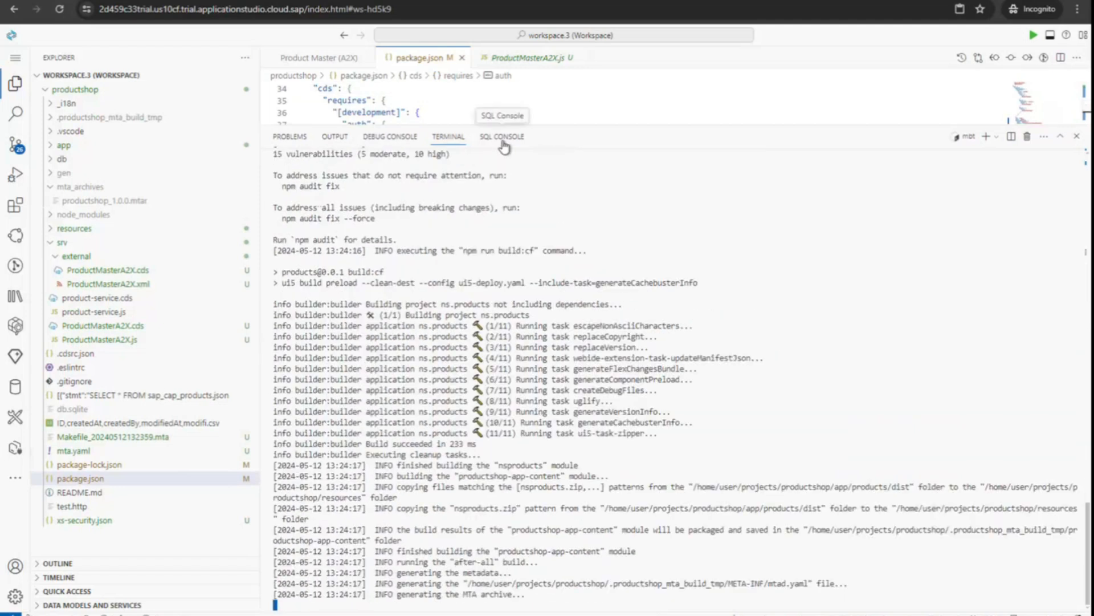
Step: Change to the mta_archives folder and redeploy the rebuilt productshop_1.0.0.mtar with cf deploy
text(cd mta_archives/)
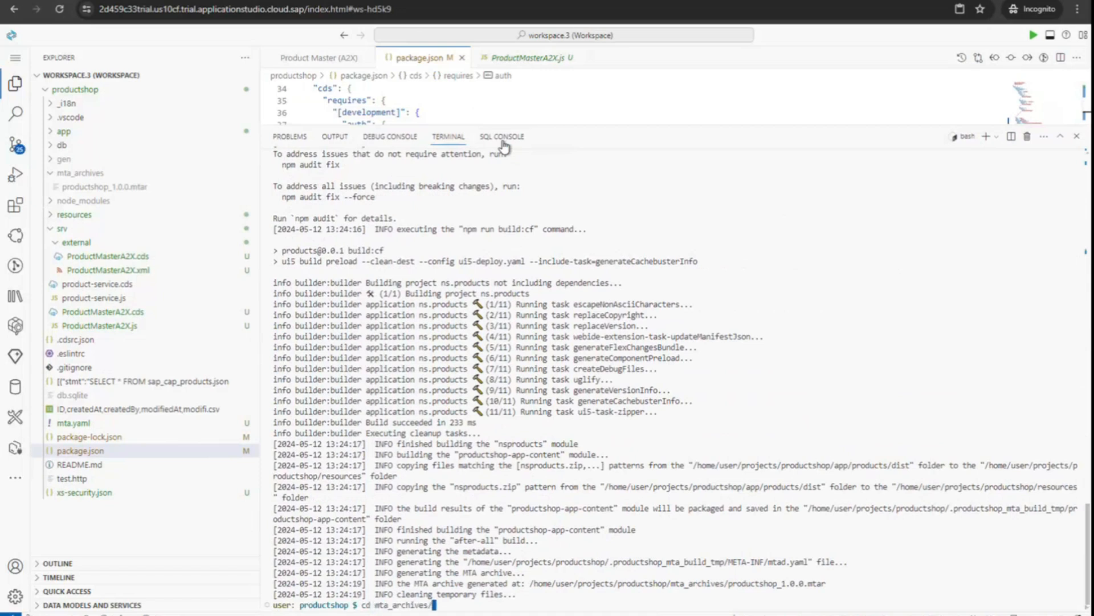
key(Return)
text(cf deploy)
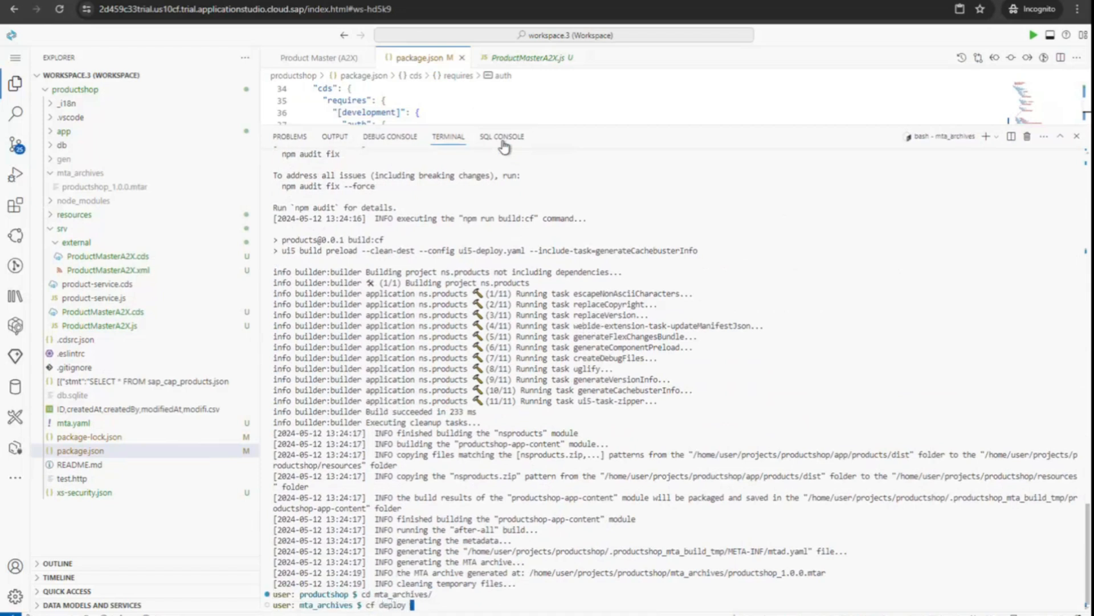
key(Tab)
key(Return)
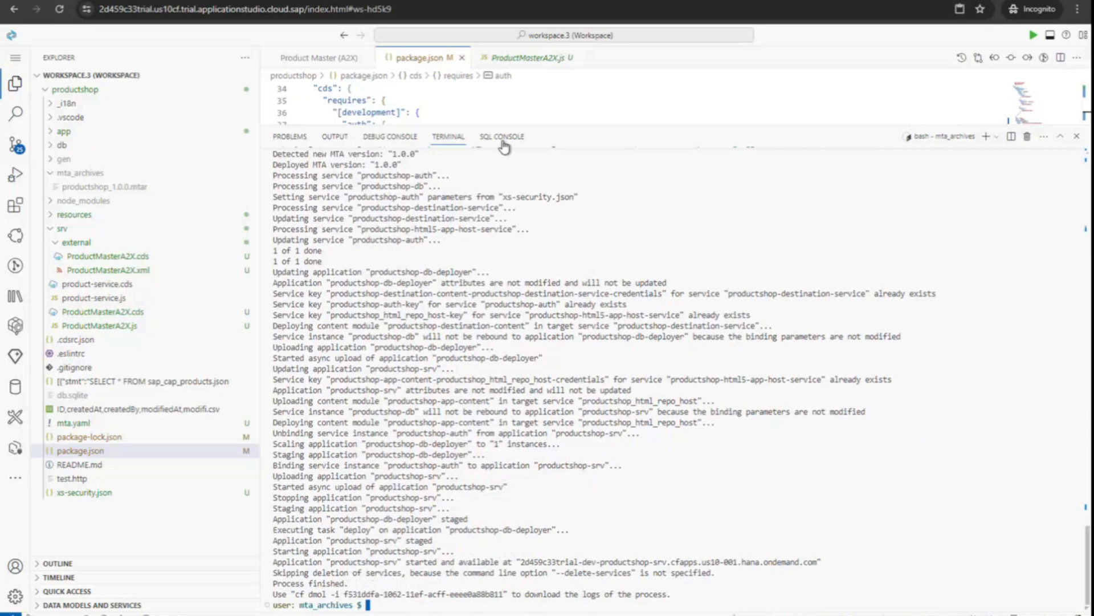
Step: Clear the terminal and stream the redeployed application's logs with cf logs productshop-srv
text(clear)
key(Return)
key(Up)
key(Up)
key(Up)
key(Up)
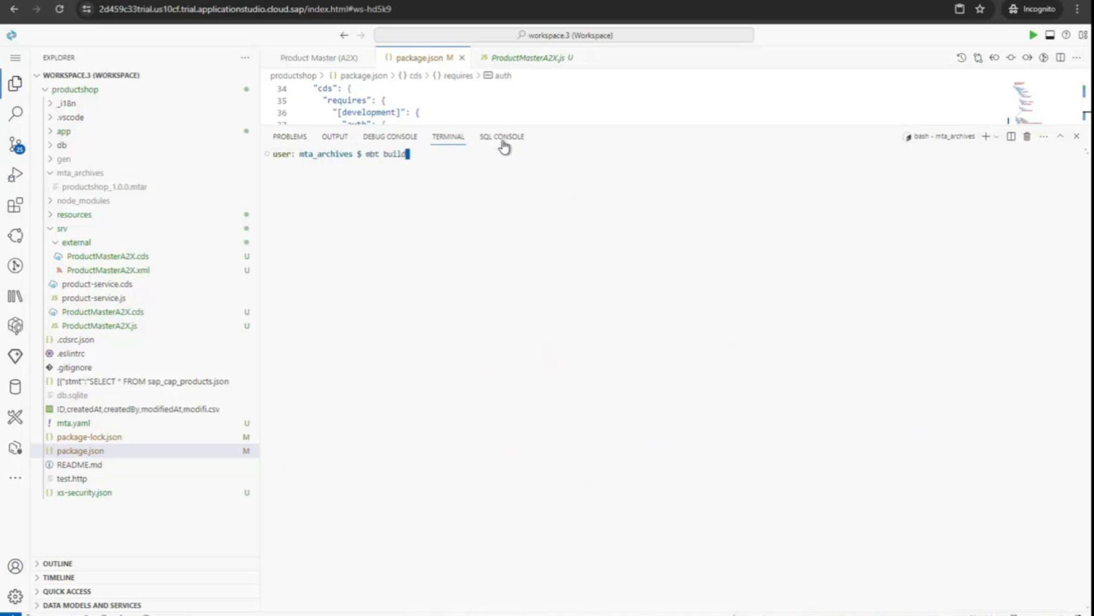
key(Up)
key(Return)
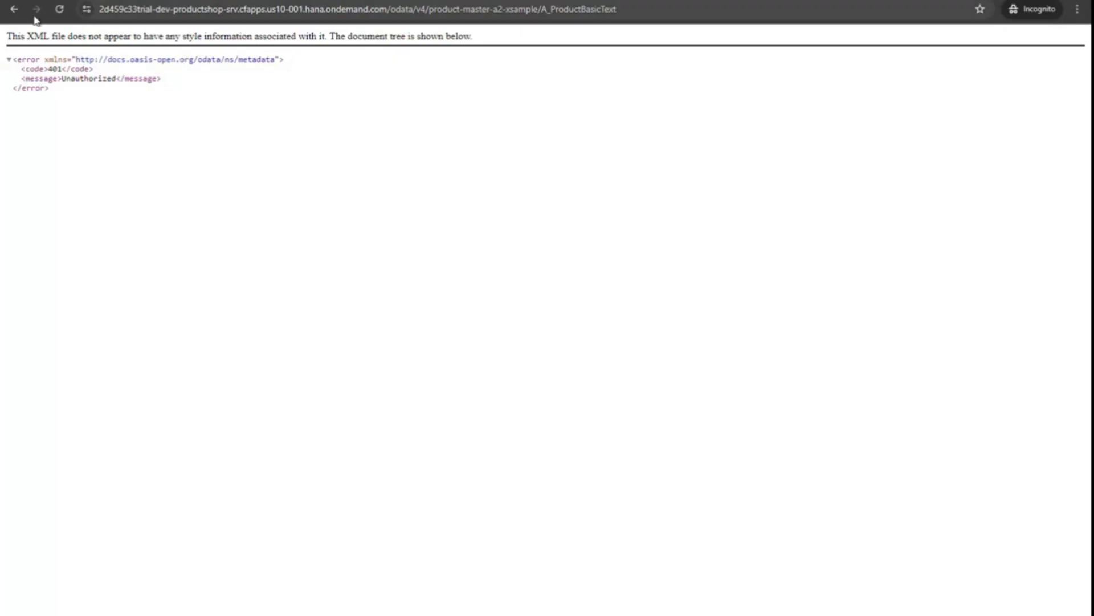
Step: Go back from the A_ProductBasicText response to the deployed service's welcome page
click(13, 9)
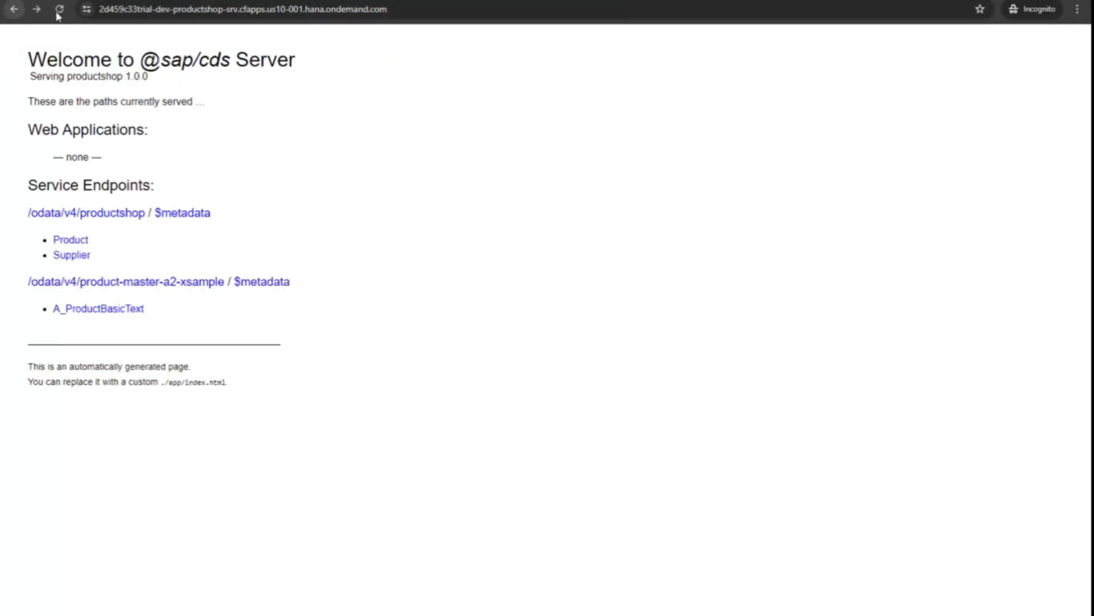
click(760, 1)
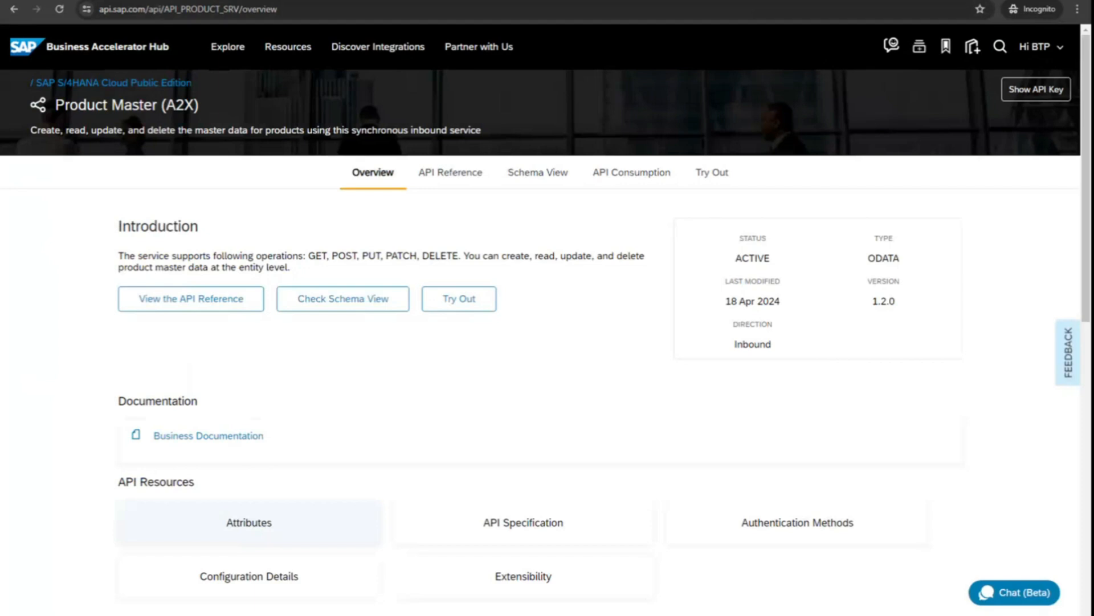
key(ctrl+shift+Tab)
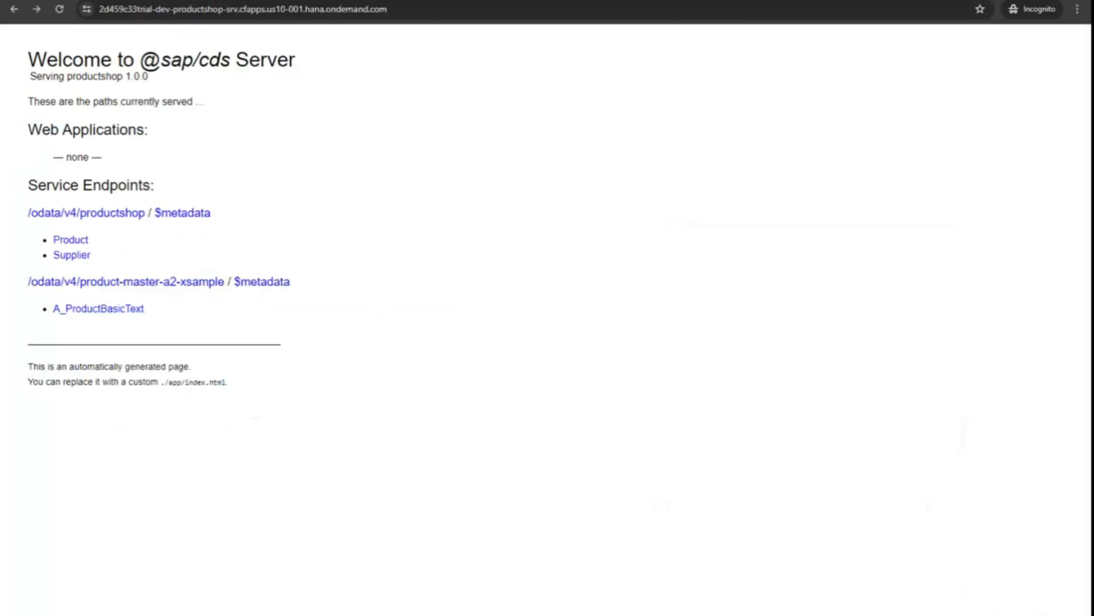
Step: Stop the running log stream and restart cf logs productshop-srv in a cleared terminal
click(576, 0)
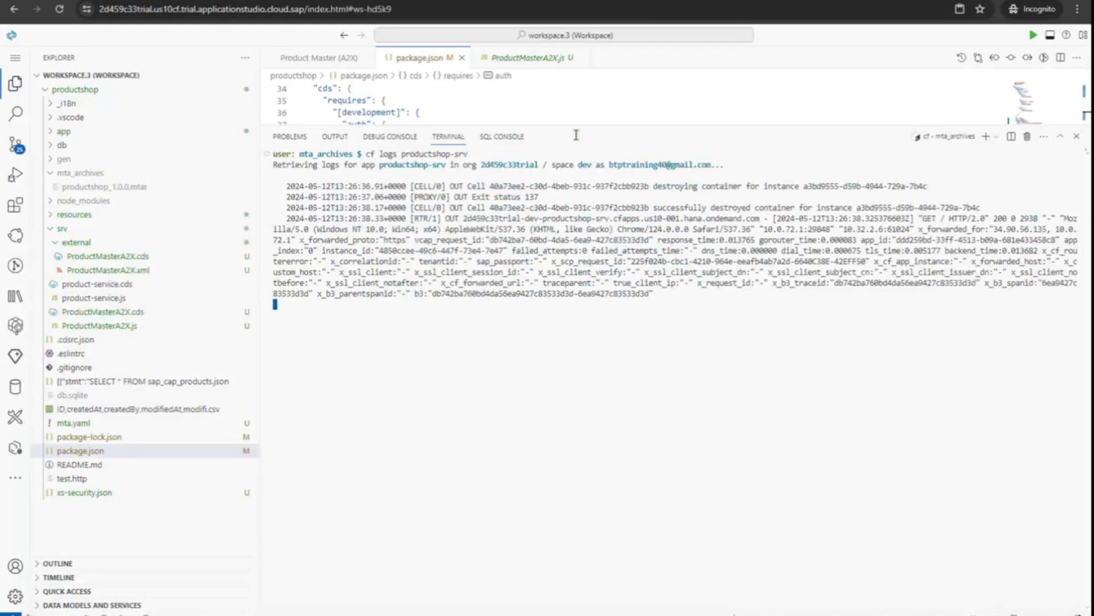
key(ctrl+c)
key(ctrl+c)
text(clear)
key(Return)
key(Up)
key(Up)
key(Up)
key(Up)
key(Up)
key(Up)
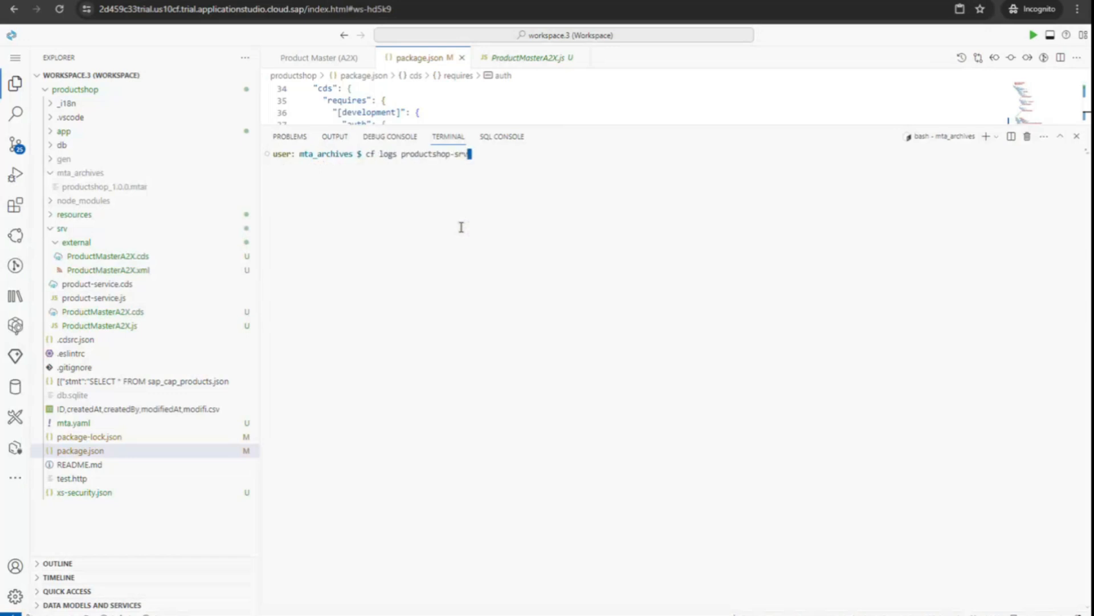
key(Return)
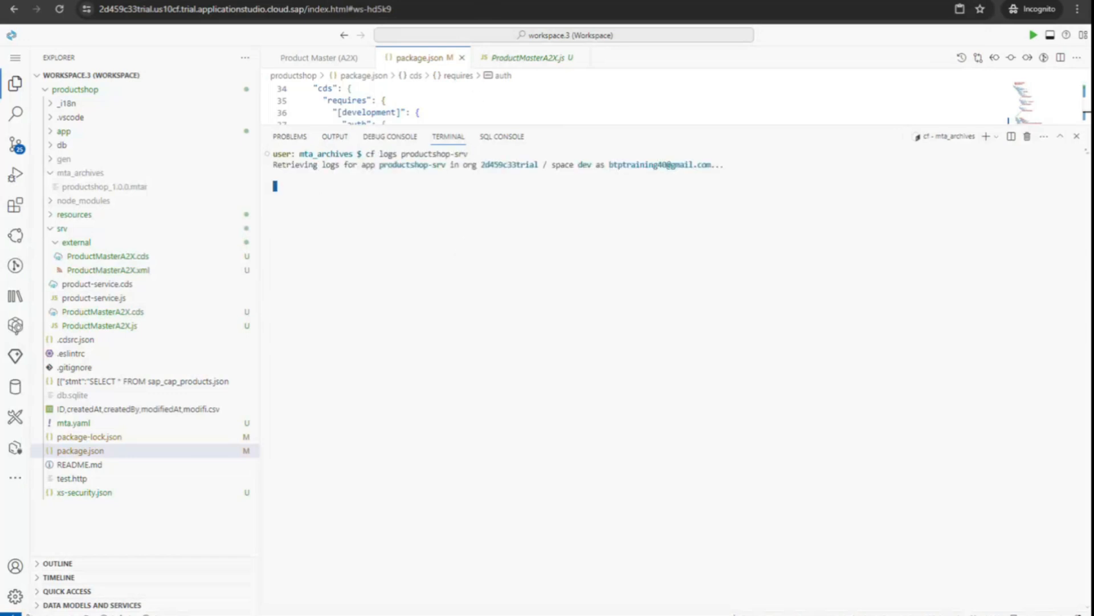
Step: Request A_ProductBasicText from the deployed service's welcome page and examine the resulting errors in the productshop-srv logs
click(456, 1)
click(137, 313)
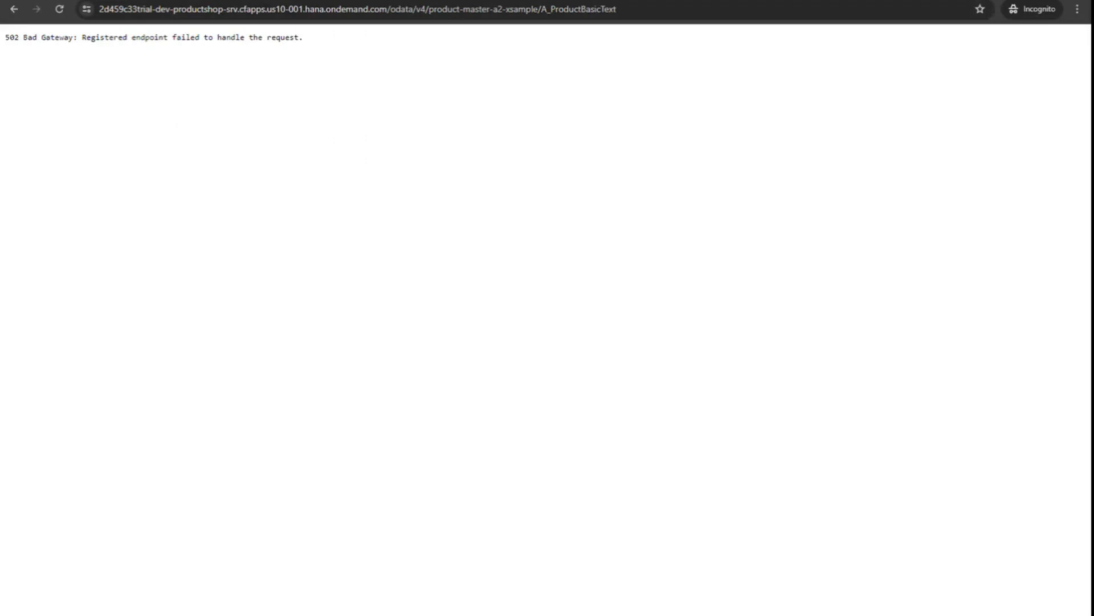
key(ctrl+shift+Tab)
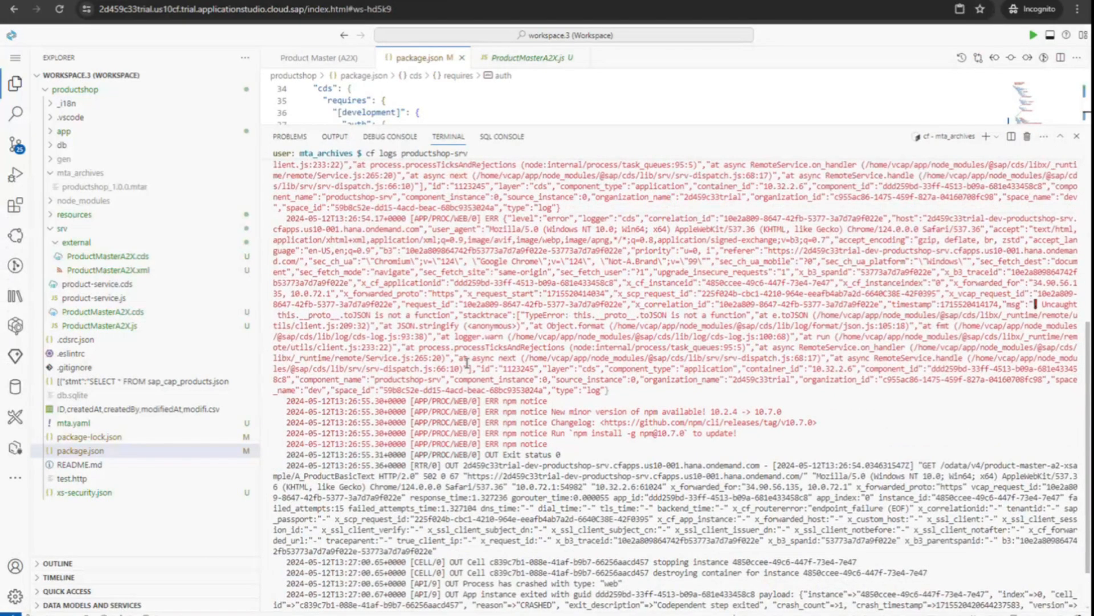
scroll(466, 362, up, 5)
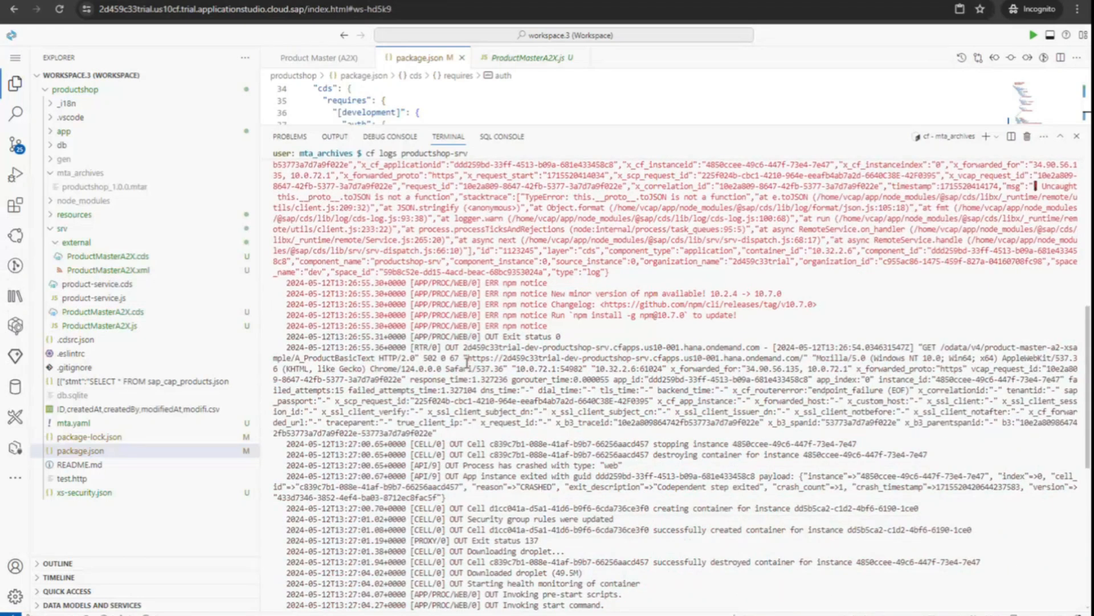
scroll(467, 362, up, 1)
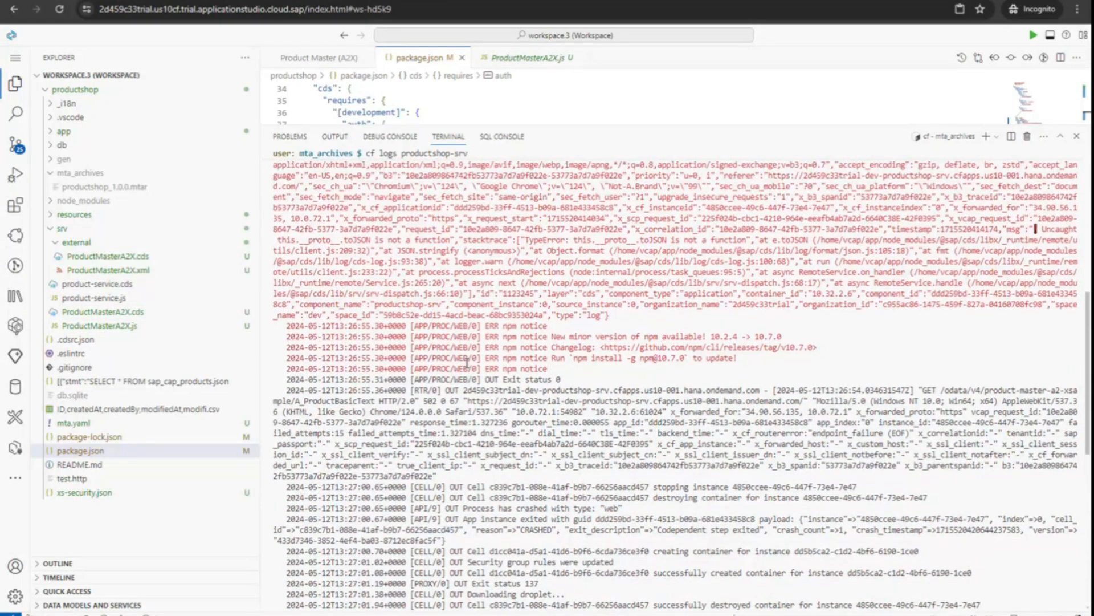
scroll(468, 362, up, 3)
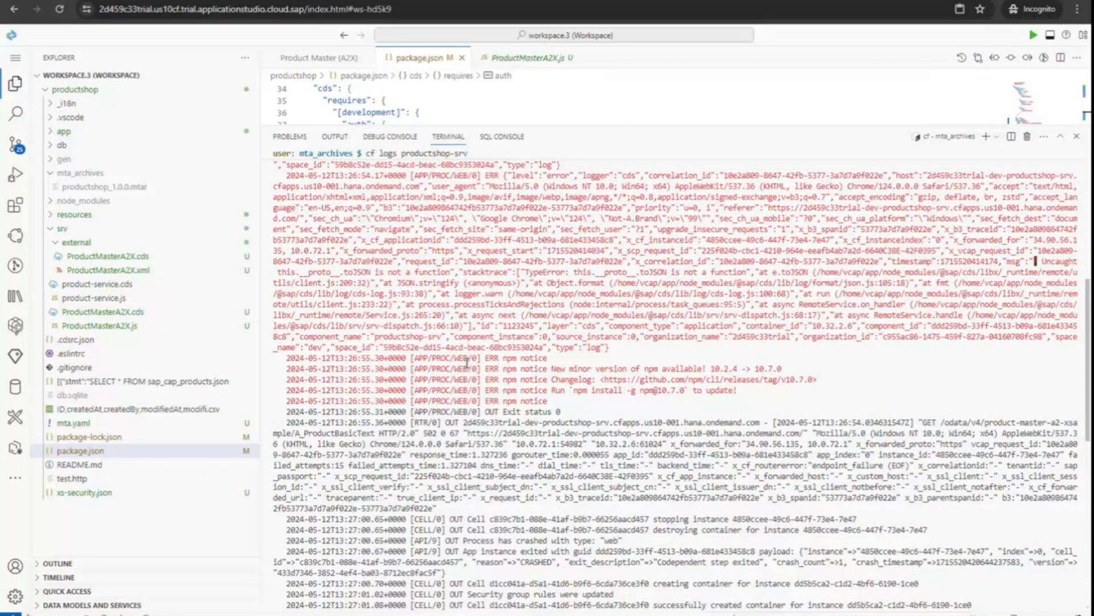
scroll(468, 362, up, 4)
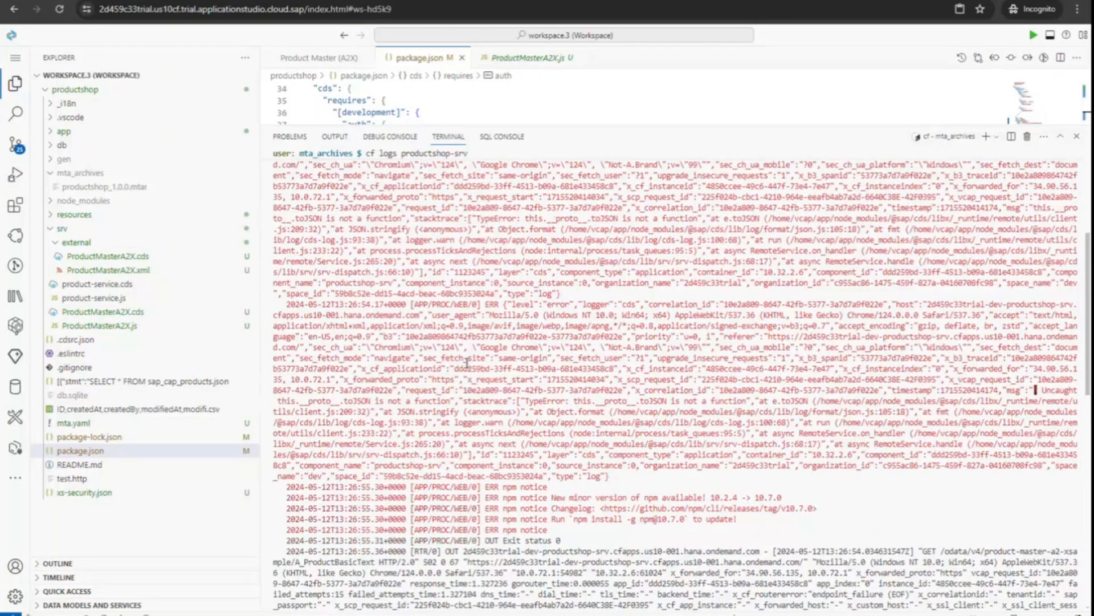
scroll(468, 362, up, 1)
scroll(467, 362, up, 4)
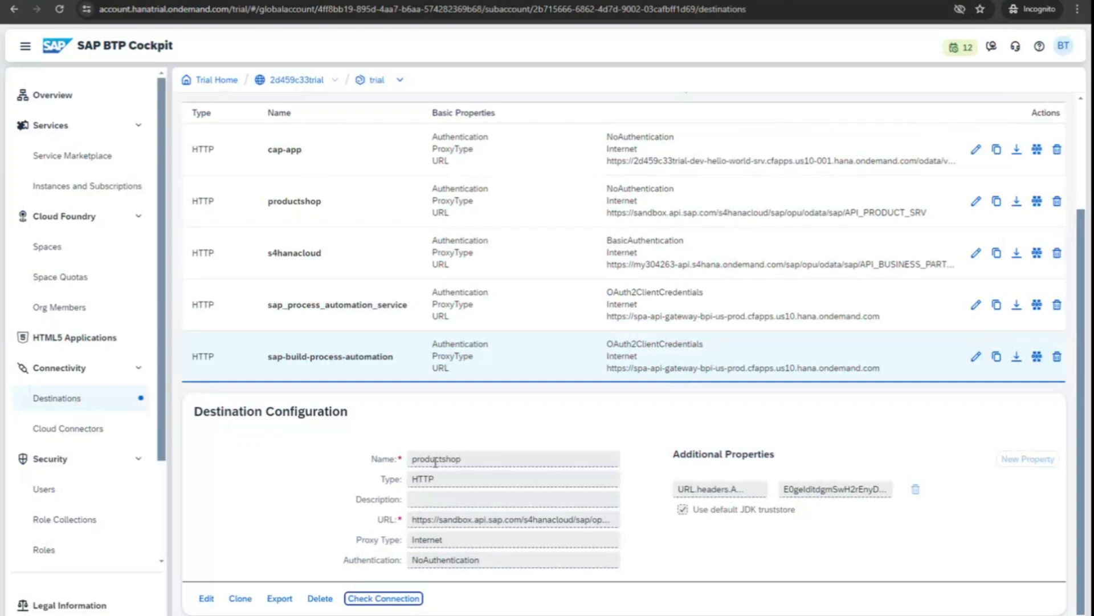
Step: Compare the destination's name in SAP BTP Cockpit with the production destination in package.json, shrinking the terminal to show the code
double_click(436, 460)
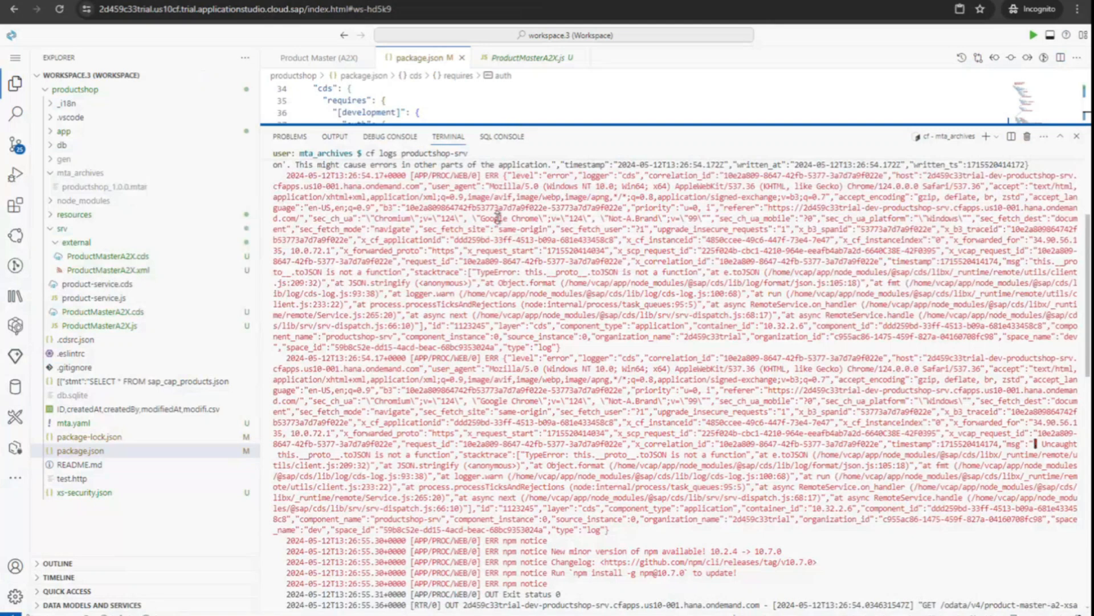
drag(497, 218, 497, 374)
click(518, 293)
scroll(517, 293, down, 1)
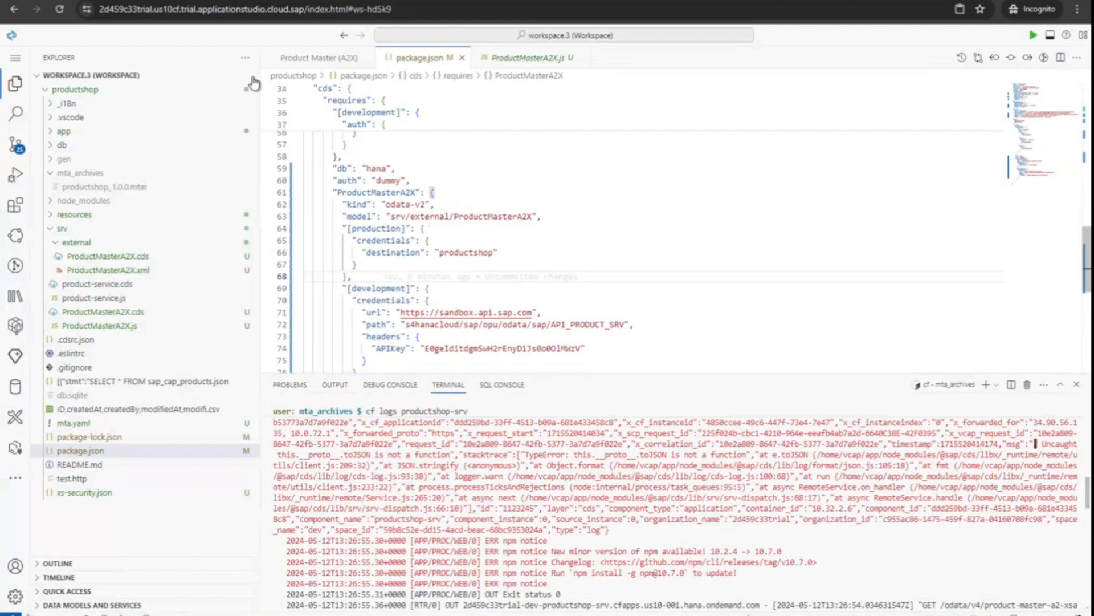
Step: Compare the productshop destination's URL with the development url and path in package.json by pasting it below path and removing it again
click(223, 1)
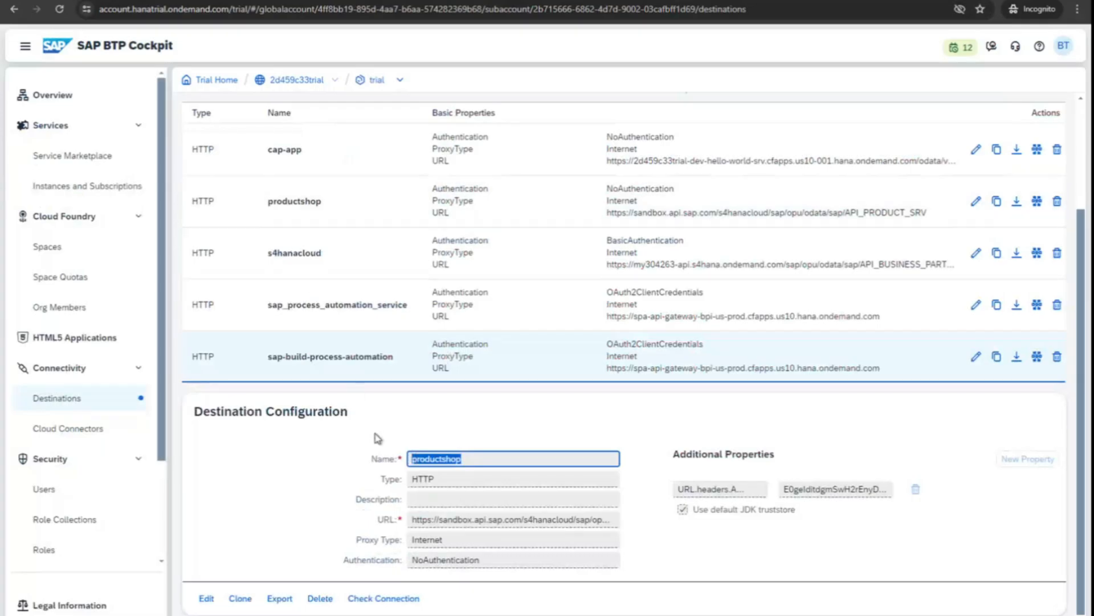
click(444, 520)
drag(537, 556, 700, 584)
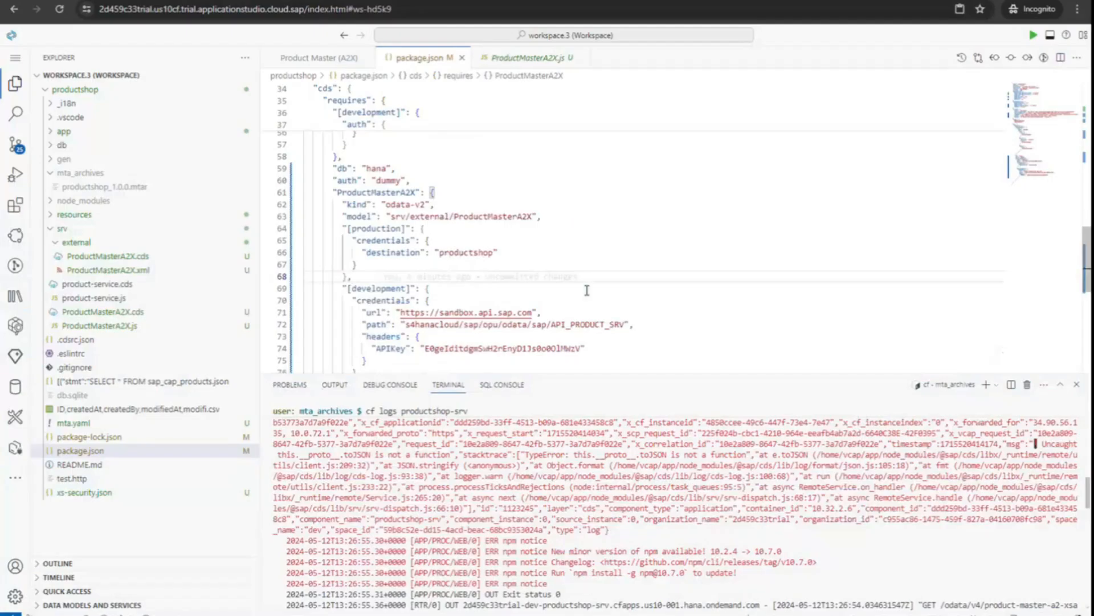
scroll(646, 291, down, 1)
click(646, 291)
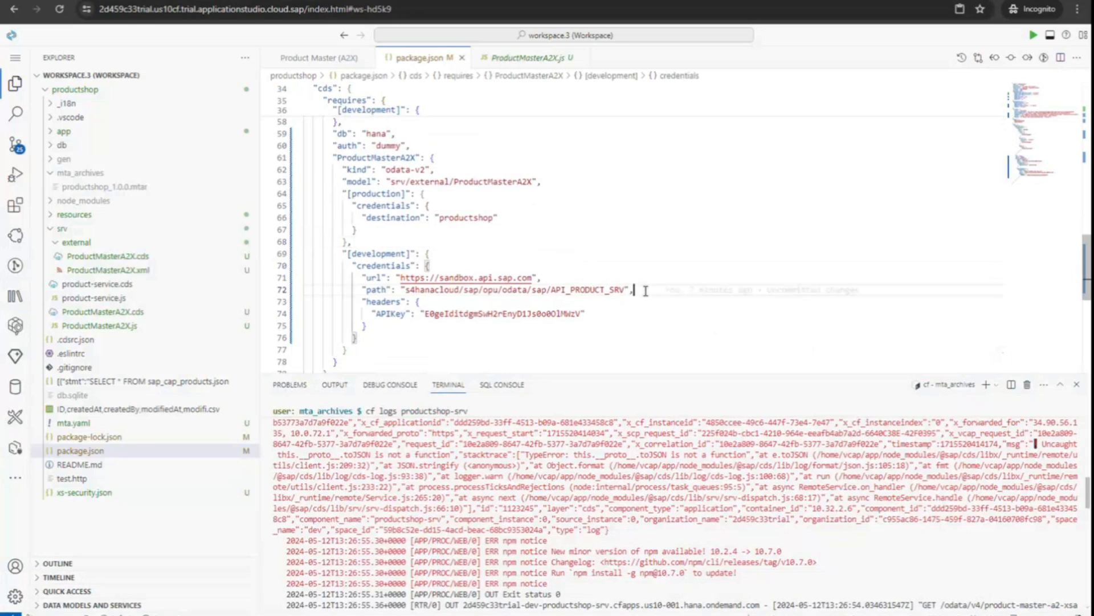
key(Return)
key(ctrl+v)
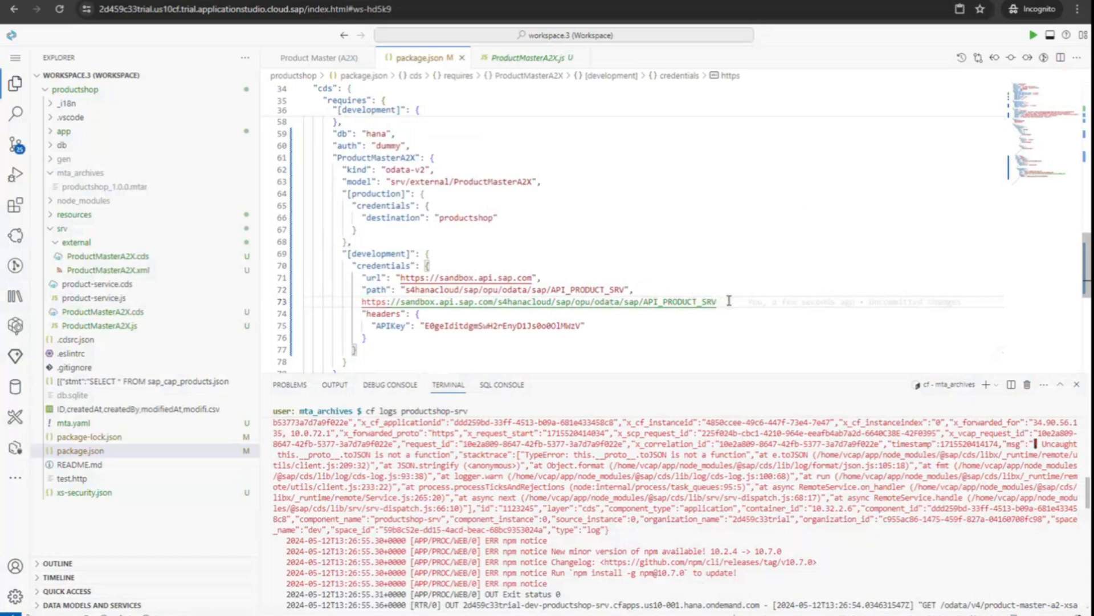
drag(729, 300, 728, 288)
key(BackSpace)
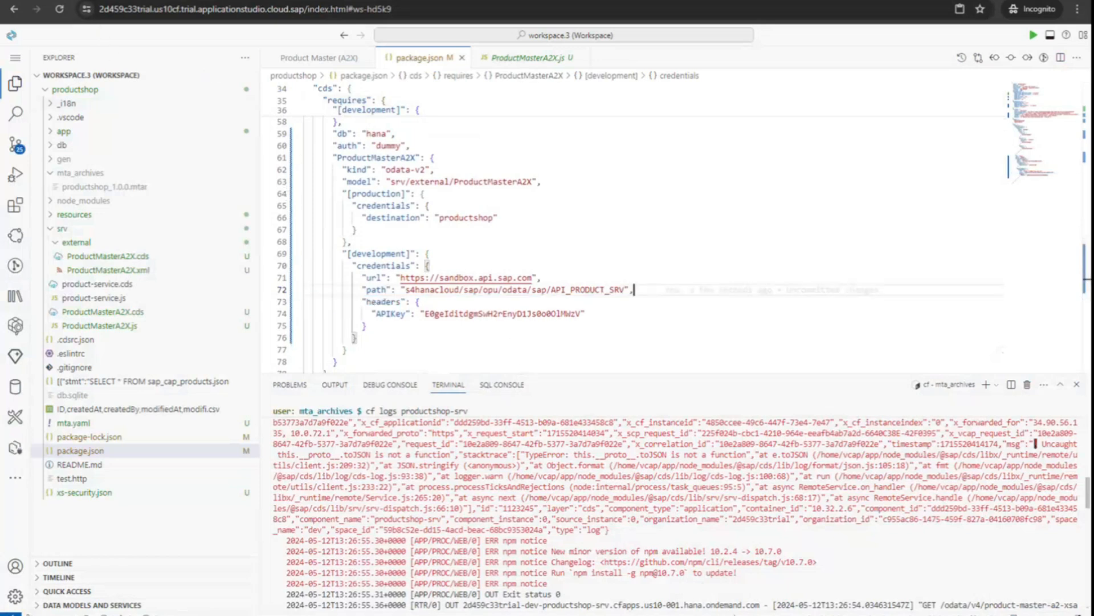
Step: Bind the destination service instance to the productshop-srv application in SAP BTP Cockpit
click(171, 1)
click(115, 194)
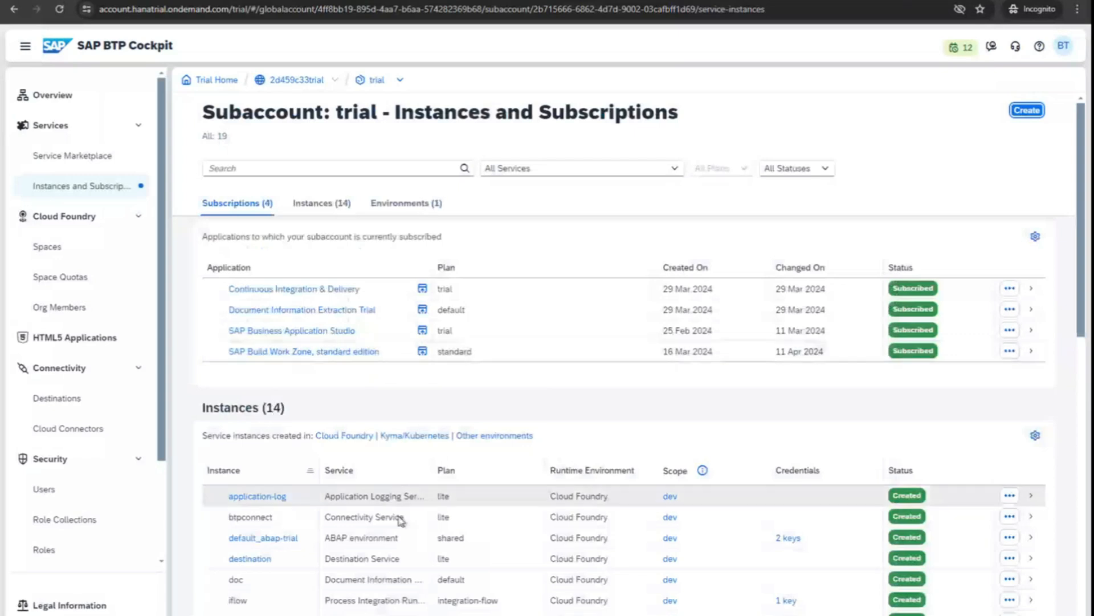
scroll(402, 522, down, 1)
click(407, 535)
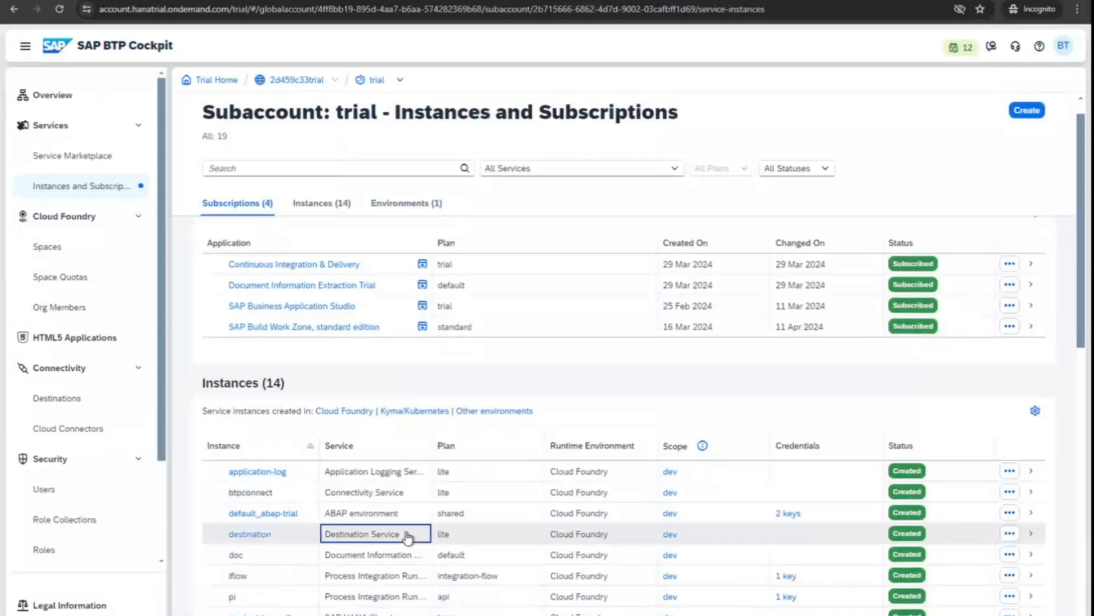
click(1035, 303)
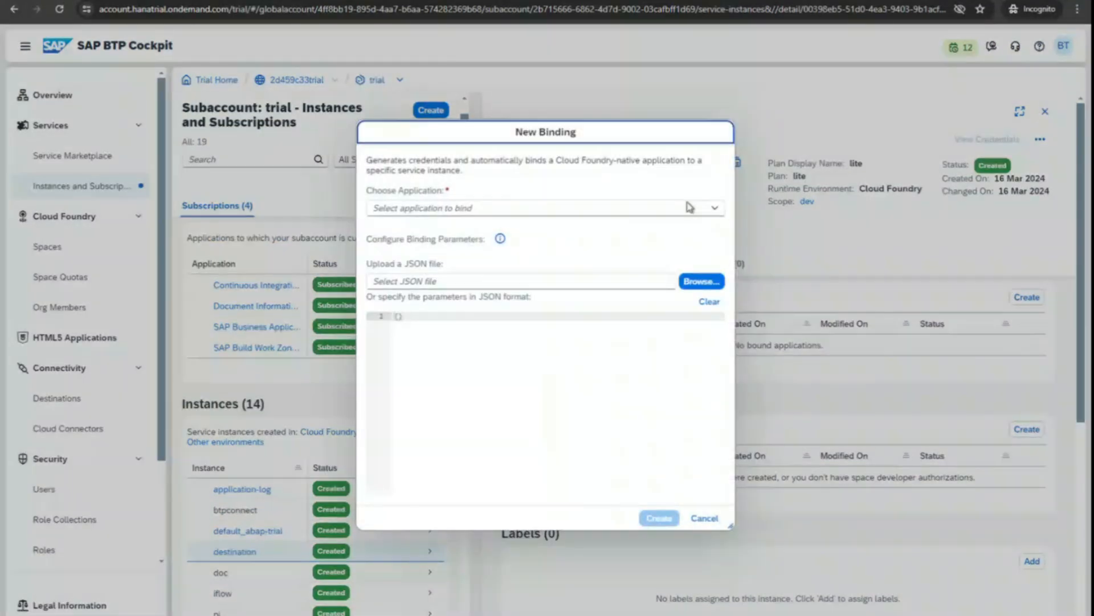
click(690, 206)
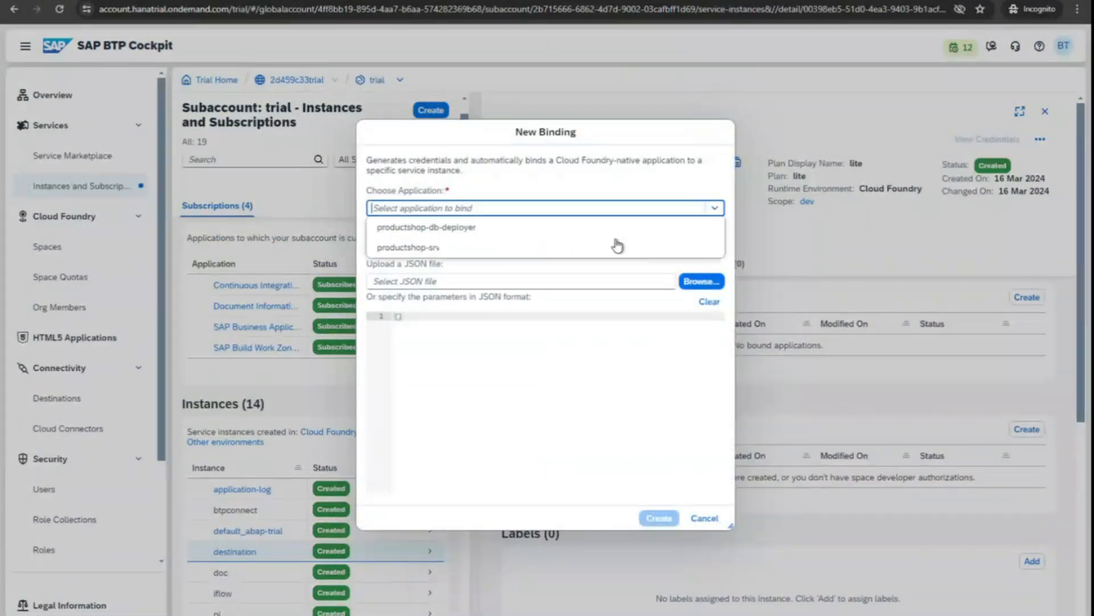
click(549, 248)
click(656, 518)
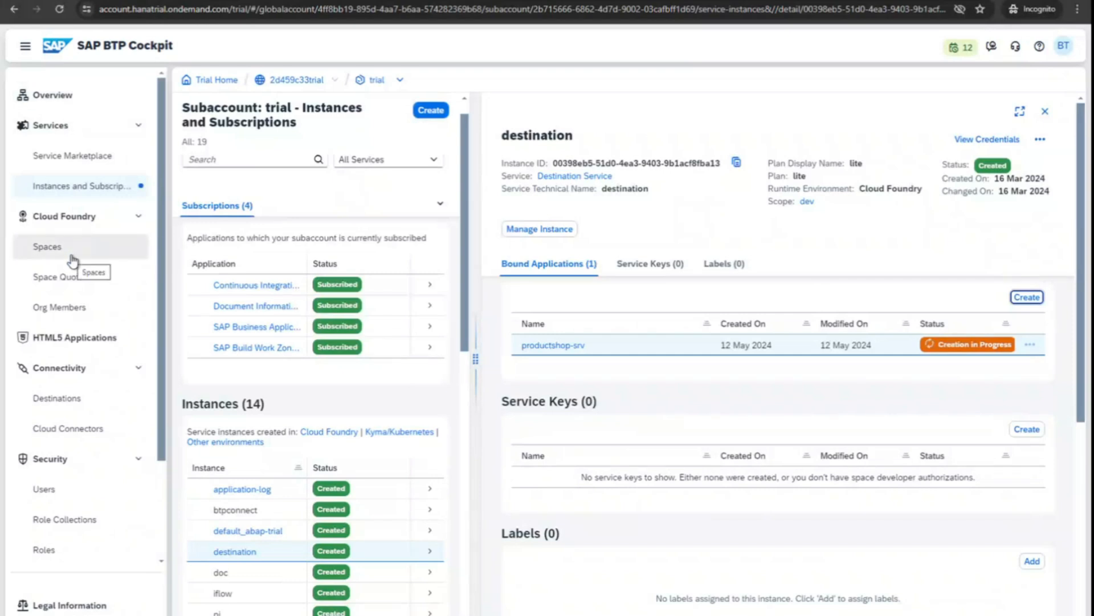
Step: Go from the new binding to the productshop-srv application's overview and restart the application
click(553, 346)
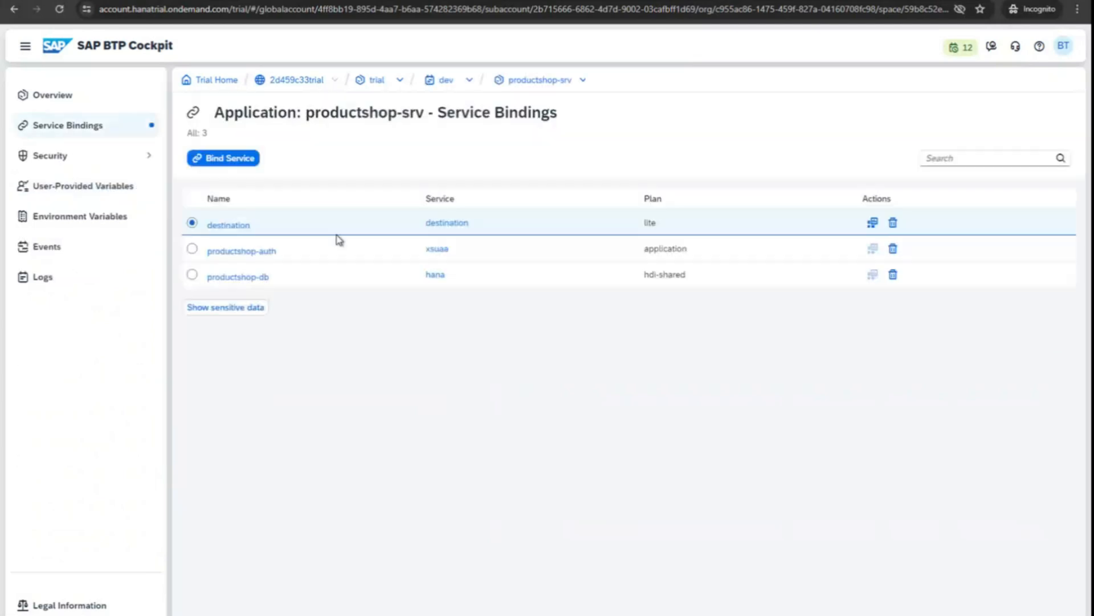
click(98, 97)
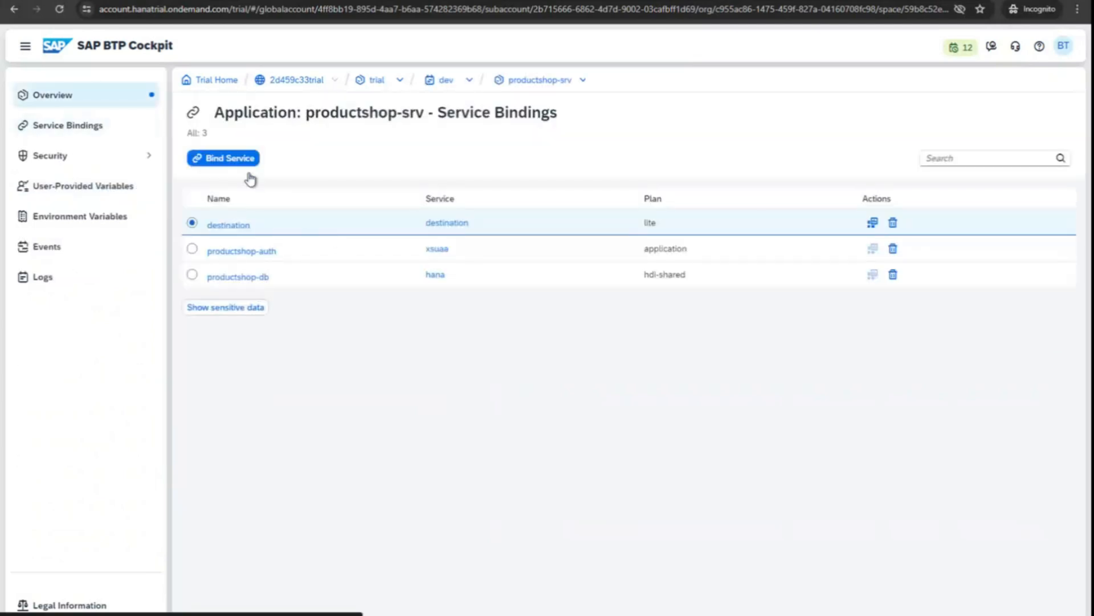
click(206, 163)
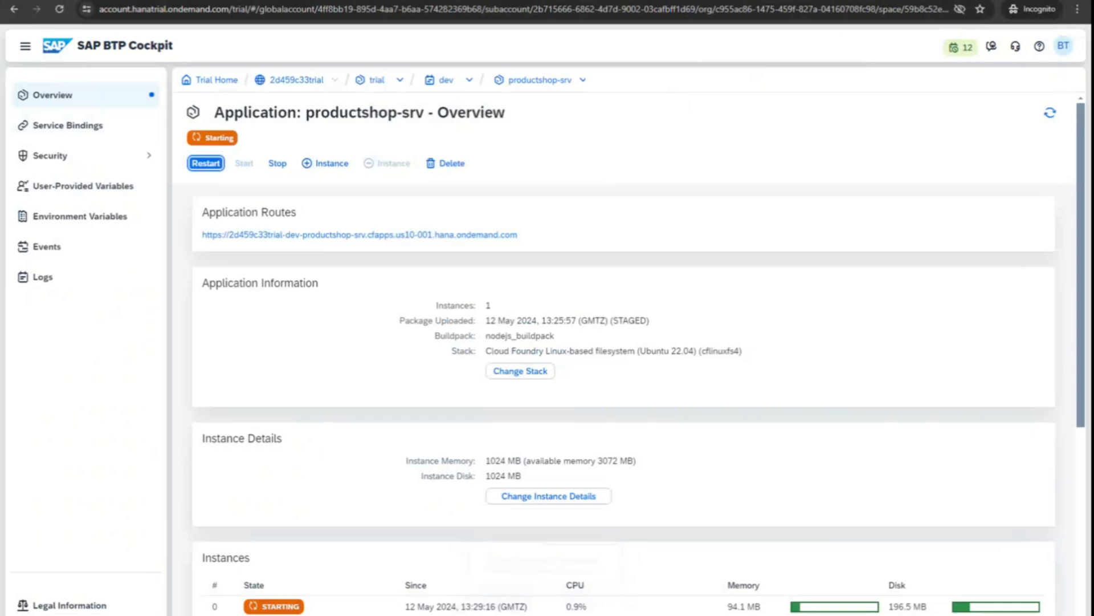
Step: Check the restart logs in an enlarged terminal in Business Application Studio and open productshop-srv's application route from the cockpit
key(ctrl+Tab)
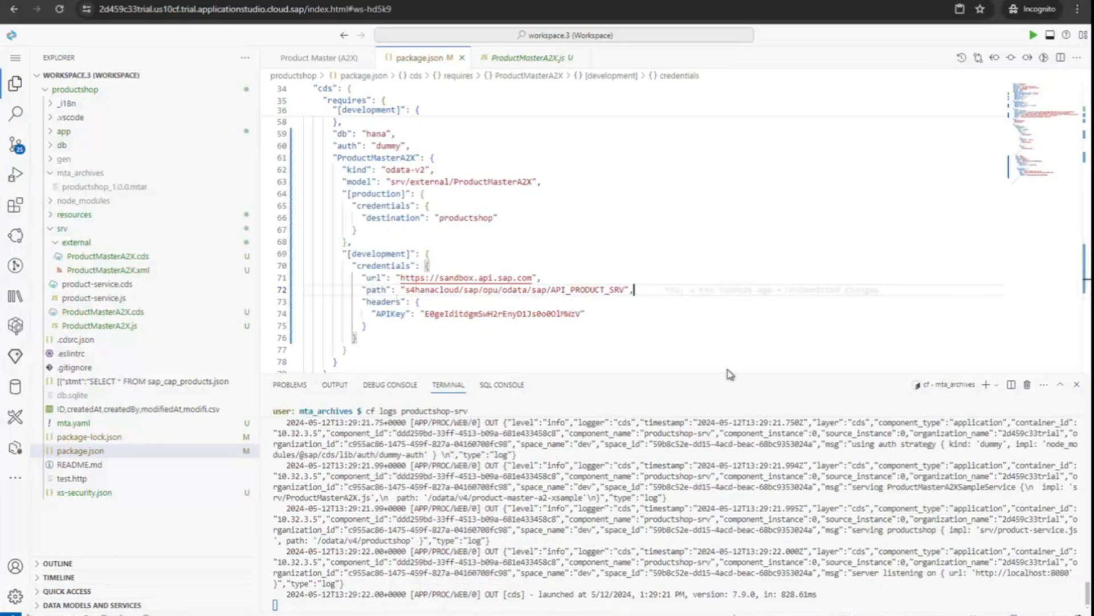
drag(726, 371, 726, 288)
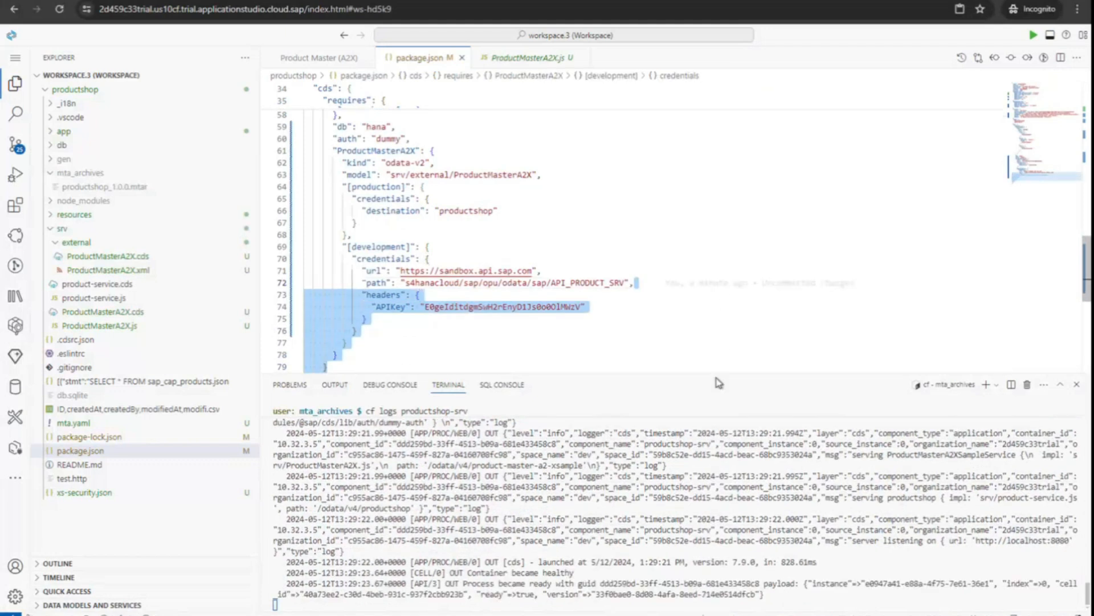
drag(718, 371, 692, 235)
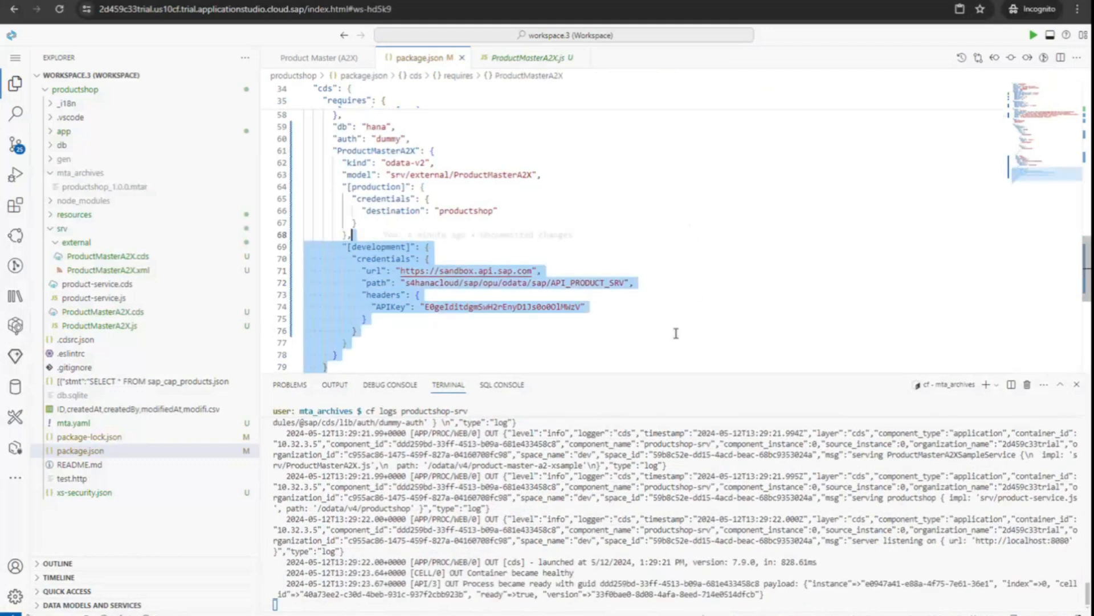
drag(677, 371, 656, 78)
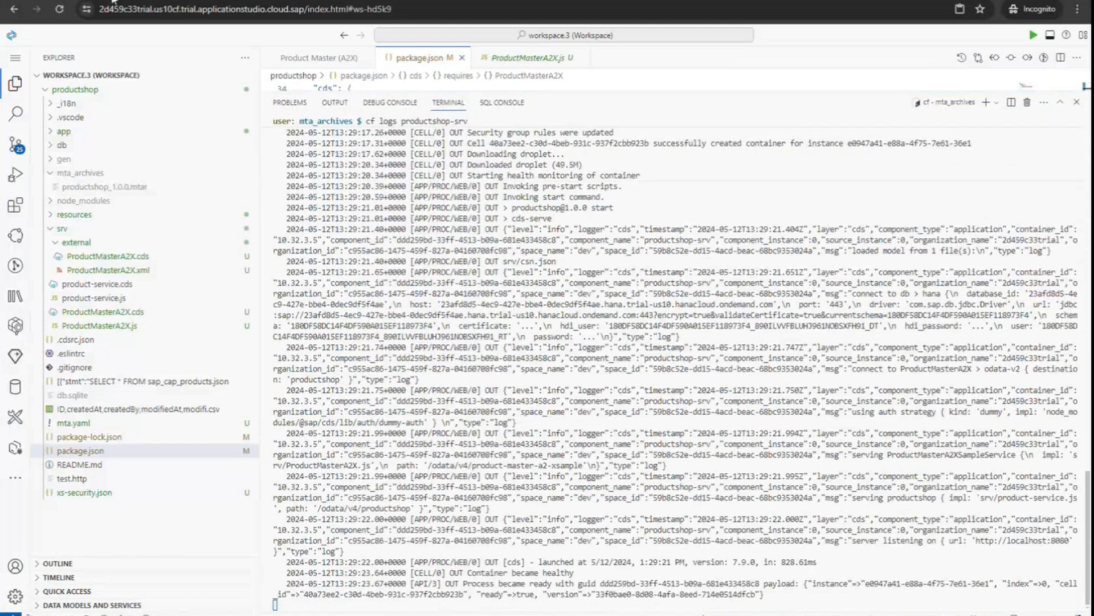
click(150, 1)
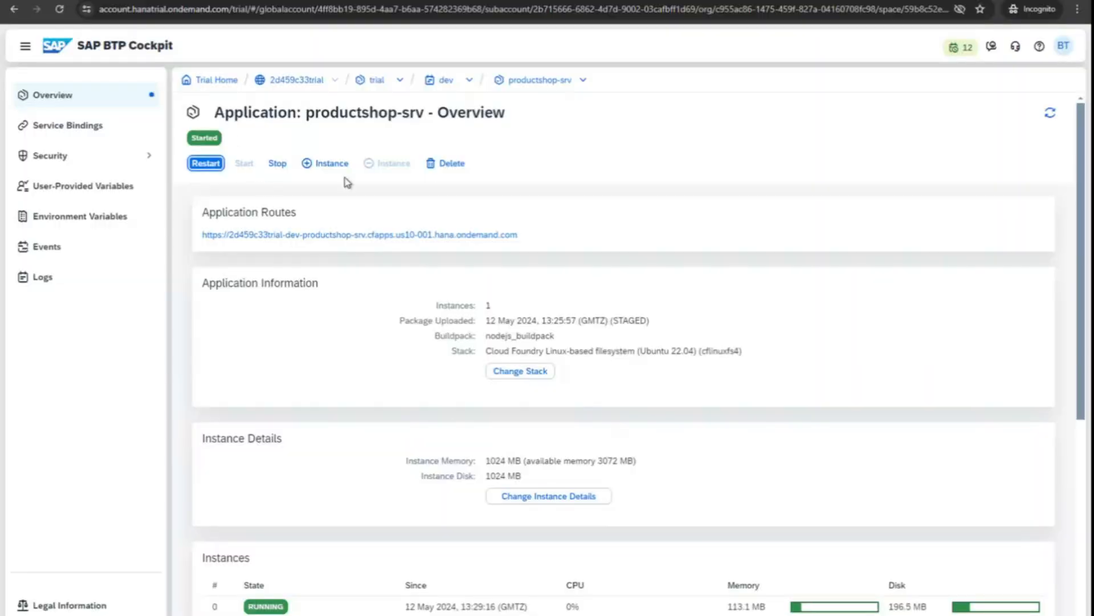
click(377, 235)
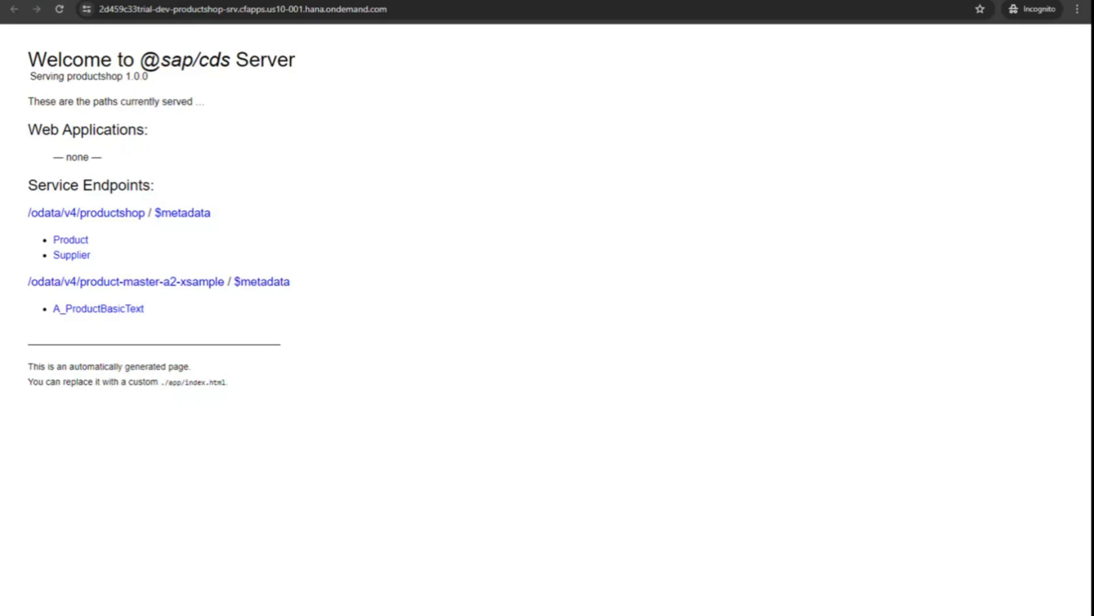
Step: Stop the running log stream, clear the terminal and run cf logs productshop-srv again
key(ctrl+Tab)
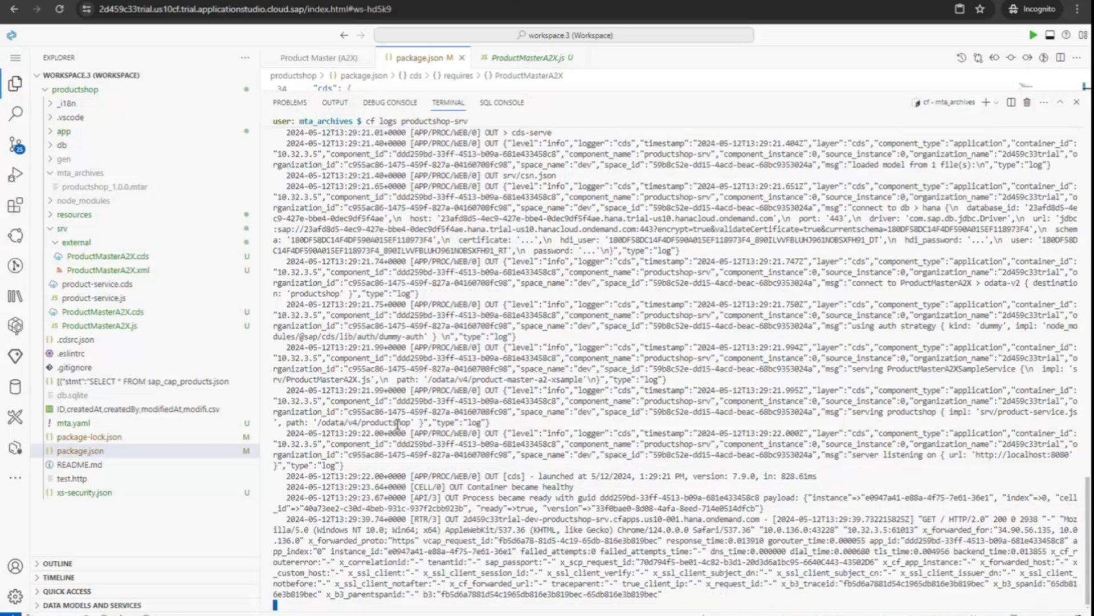
key(ctrl+c)
key(ctrl+c)
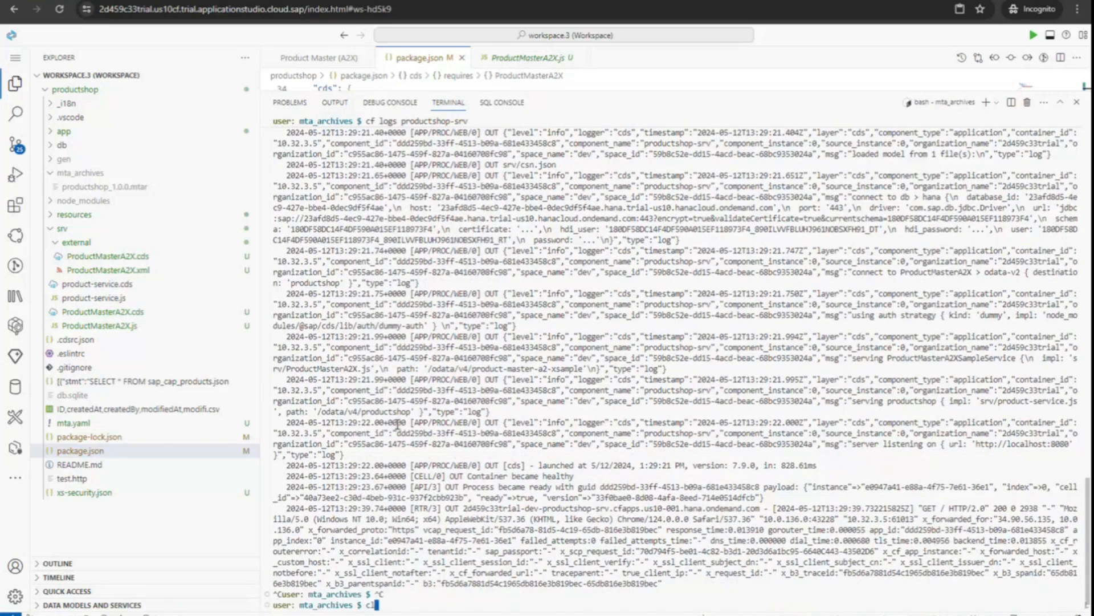
text(clear)
key(Return)
key(Up)
key(Return)
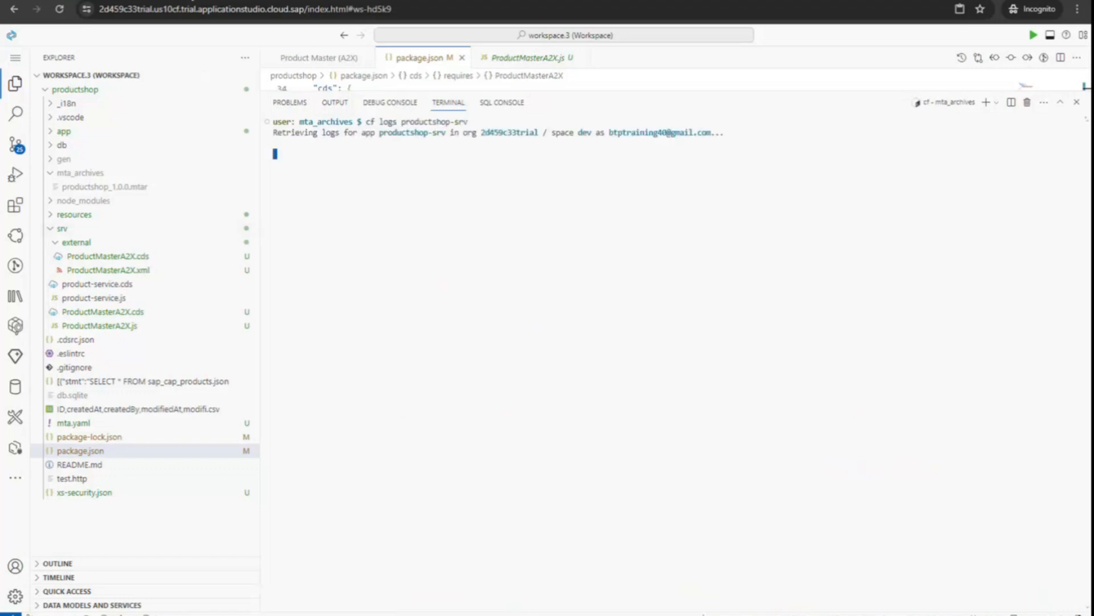
Step: Request A_ProductBasicText from the deployed service's welcome page and pretty-print the JSON response
click(193, 0)
click(112, 308)
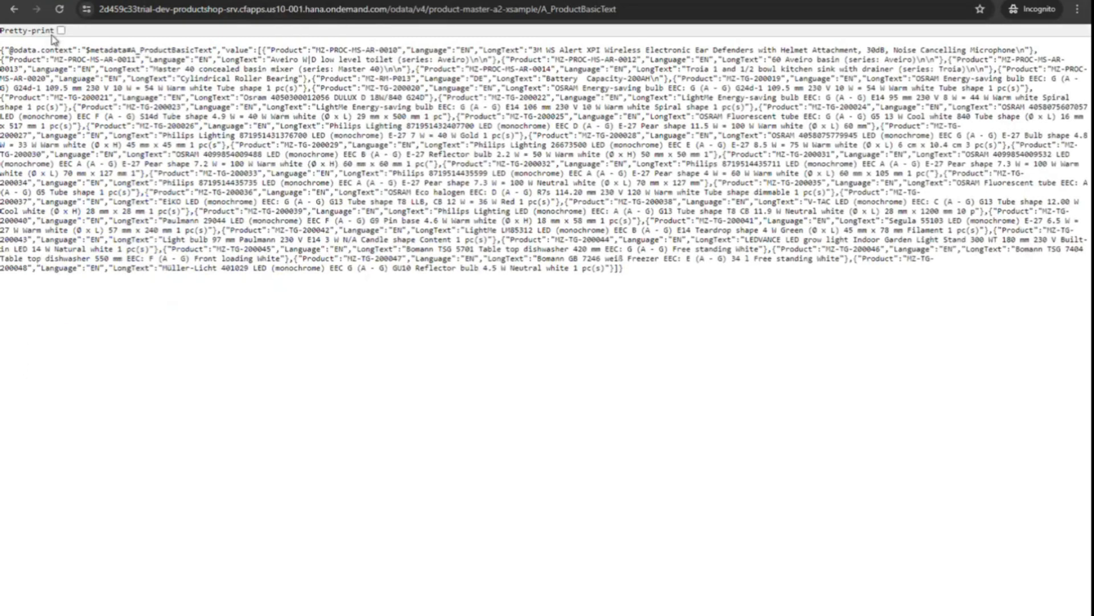
click(61, 31)
click(233, 10)
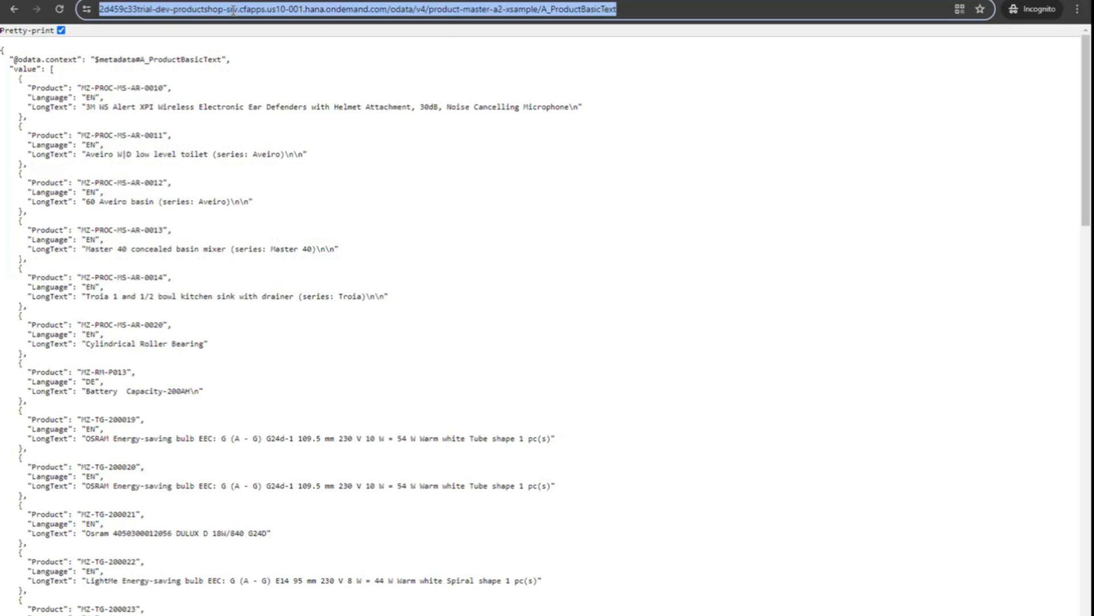
Step: Switch to the Tutorialspoint online whiteboard and handwrite the underlined heading "Full-stack app" near the board's upper edge
key(ctrl+Left)
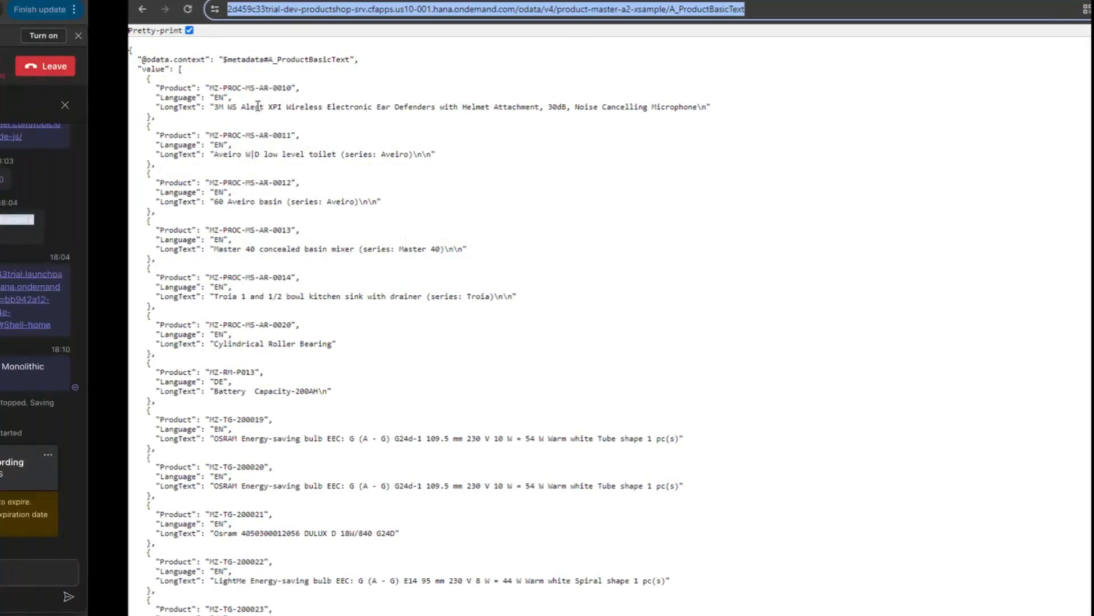
key(ctrl+Left)
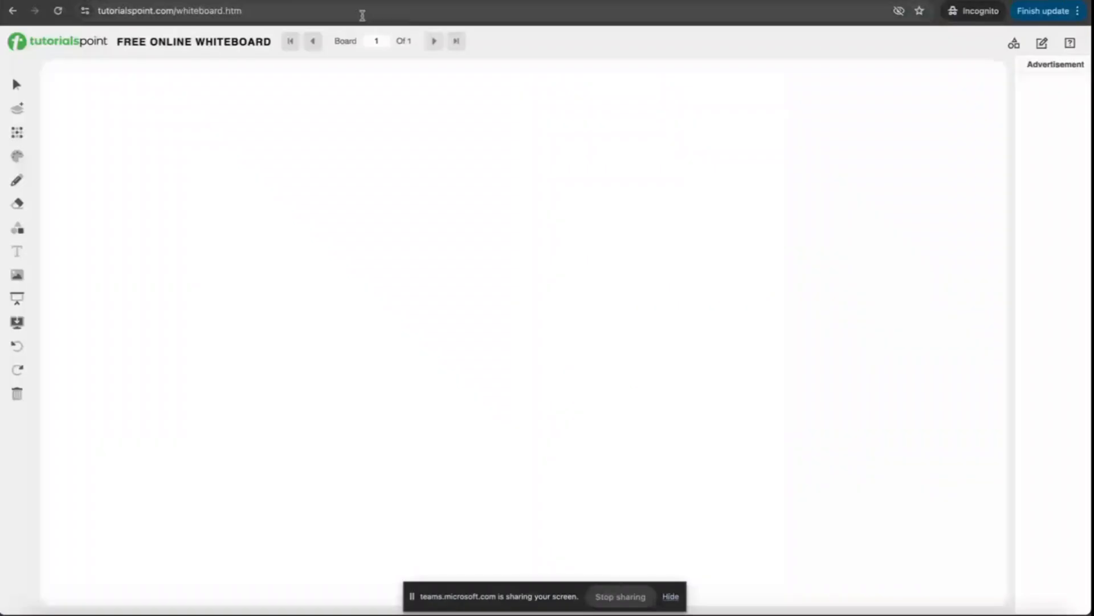
key(ctrl+Right)
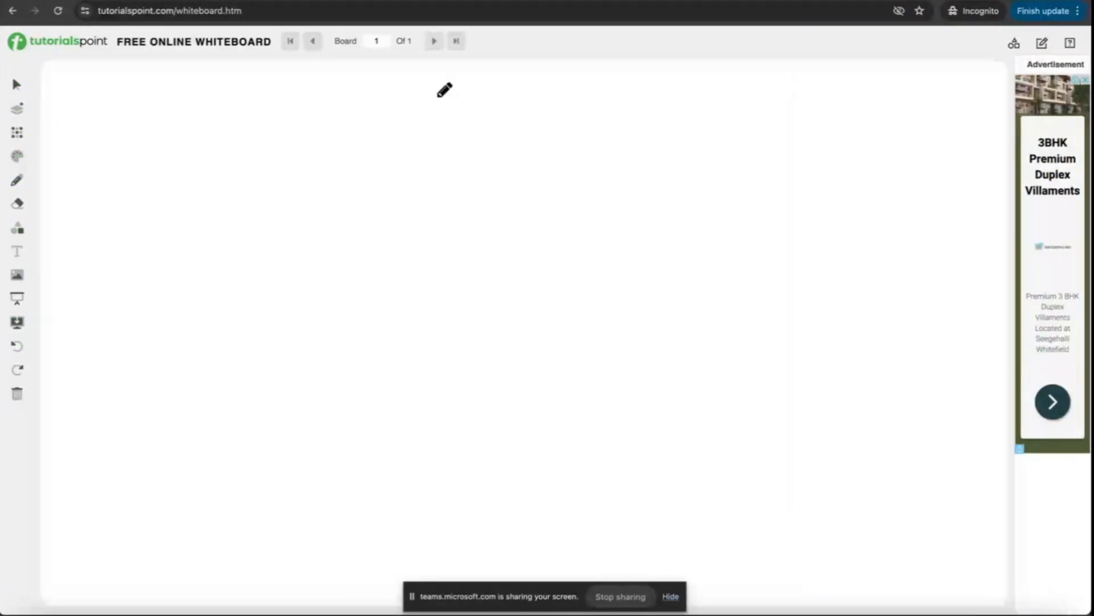
drag(438, 98, 456, 96)
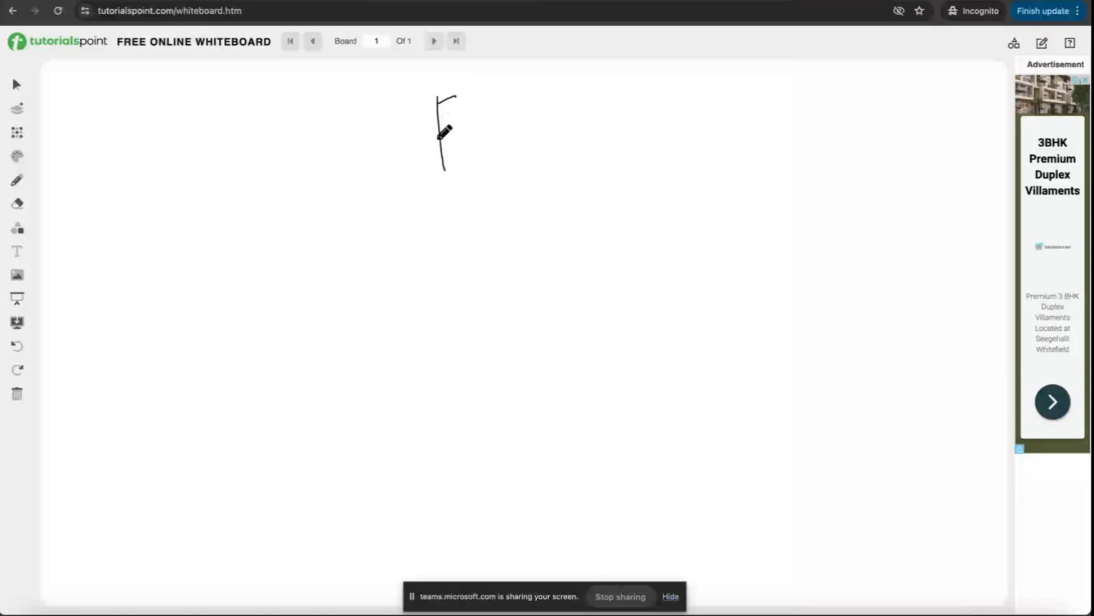
mouse_move(438, 138)
mouse_down()
mouse_move(460, 131)
mouse_move(473, 149)
mouse_move(502, 144)
mouse_move(505, 120)
mouse_move(536, 126)
mouse_move(579, 103)
mouse_move(661, 124)
mouse_move(676, 82)
mouse_up()
drag(459, 193, 676, 128)
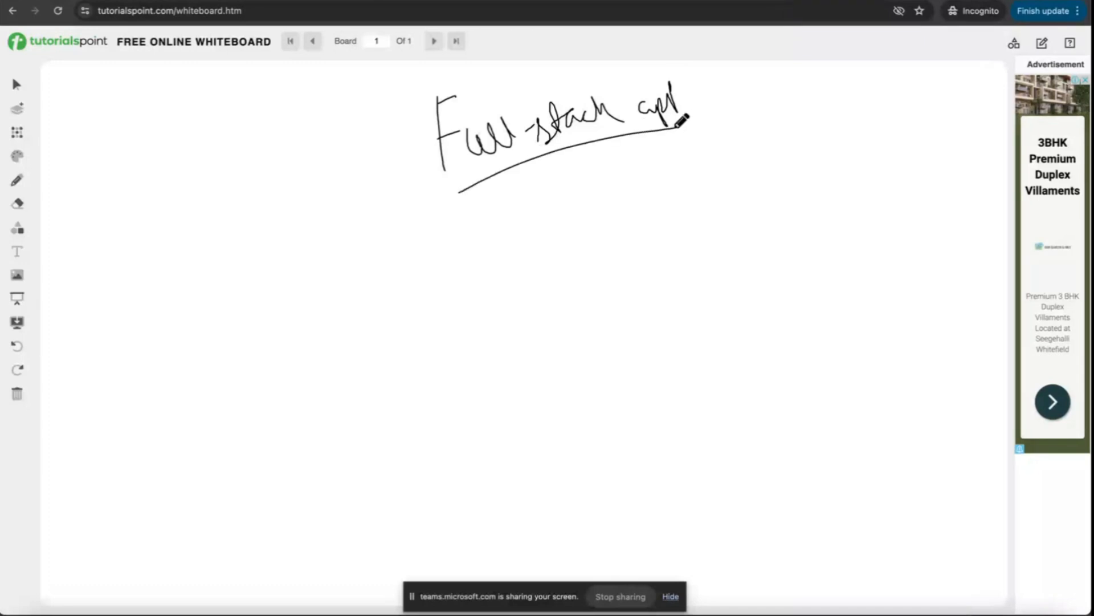
Step: Draw a circled "CAP" linked to the heading, with arrows branching out to "dom", "serv", "app logic" and "Tests"
mouse_move(505, 169)
mouse_down()
mouse_move(492, 263)
mouse_move(497, 250)
mouse_up()
mouse_move(420, 308)
mouse_down()
mouse_move(461, 322)
mouse_move(489, 311)
mouse_move(482, 291)
mouse_move(501, 290)
mouse_move(424, 359)
mouse_move(524, 298)
mouse_move(469, 265)
mouse_up()
mouse_move(513, 294)
mouse_down()
mouse_move(561, 223)
mouse_move(612, 180)
mouse_move(539, 282)
mouse_move(655, 212)
mouse_move(675, 184)
mouse_up()
drag(533, 295, 648, 289)
drag(635, 279, 649, 293)
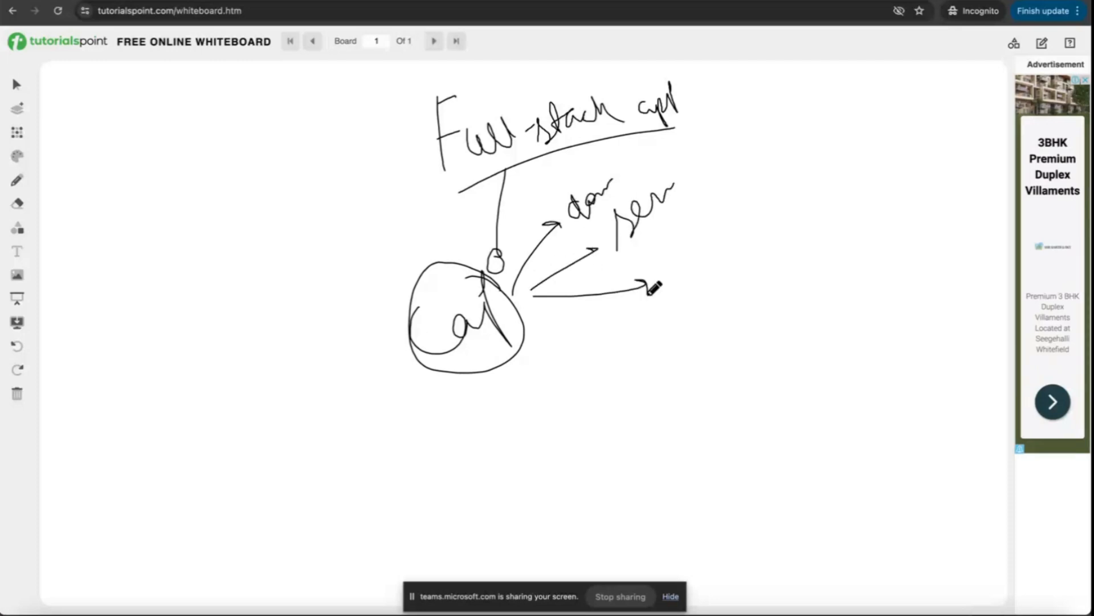
mouse_move(660, 250)
mouse_down()
mouse_move(673, 235)
mouse_move(693, 240)
mouse_up()
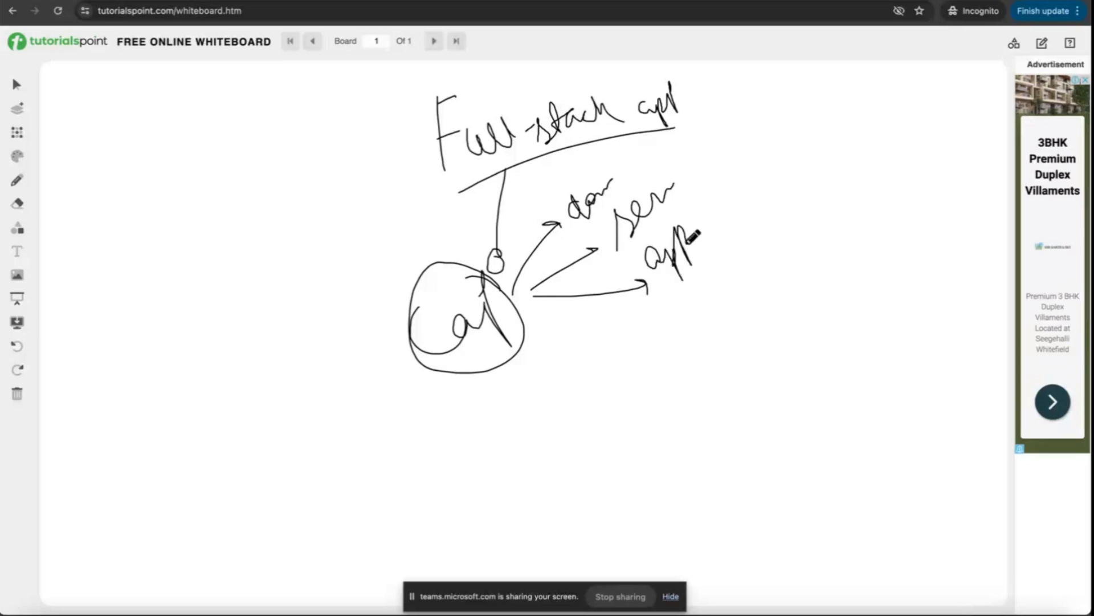
mouse_move(703, 190)
mouse_down()
mouse_move(730, 200)
mouse_move(736, 180)
mouse_move(758, 182)
mouse_up()
mouse_move(523, 313)
mouse_down()
mouse_move(557, 339)
mouse_move(644, 350)
mouse_up()
mouse_move(613, 333)
mouse_down()
mouse_move(651, 340)
mouse_move(658, 358)
mouse_up()
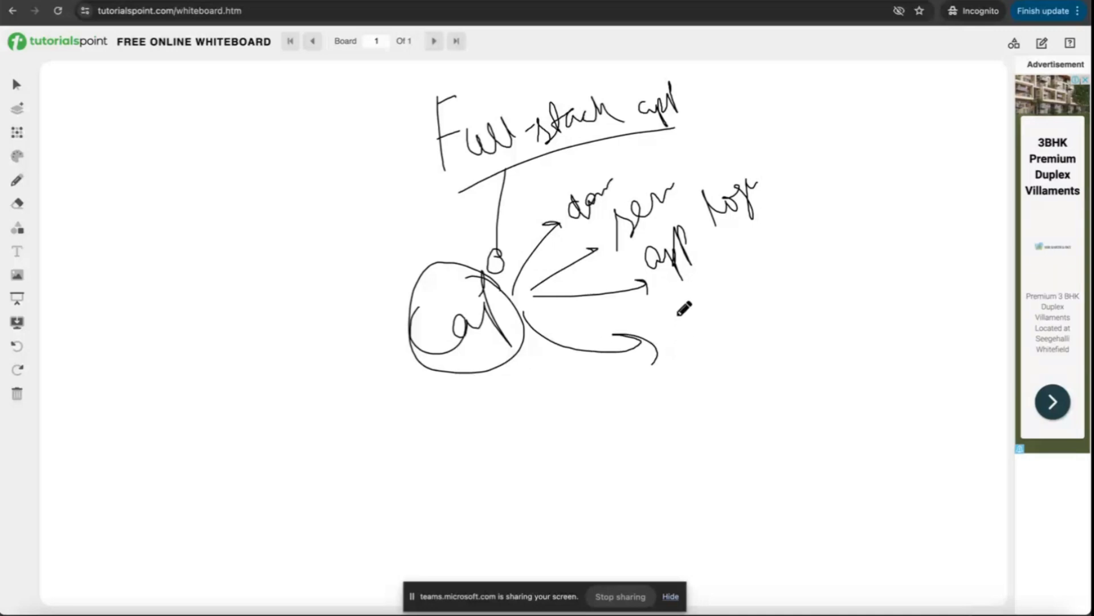
mouse_move(674, 300)
mouse_down()
mouse_move(697, 273)
mouse_move(711, 283)
mouse_move(732, 277)
mouse_move(780, 224)
mouse_up()
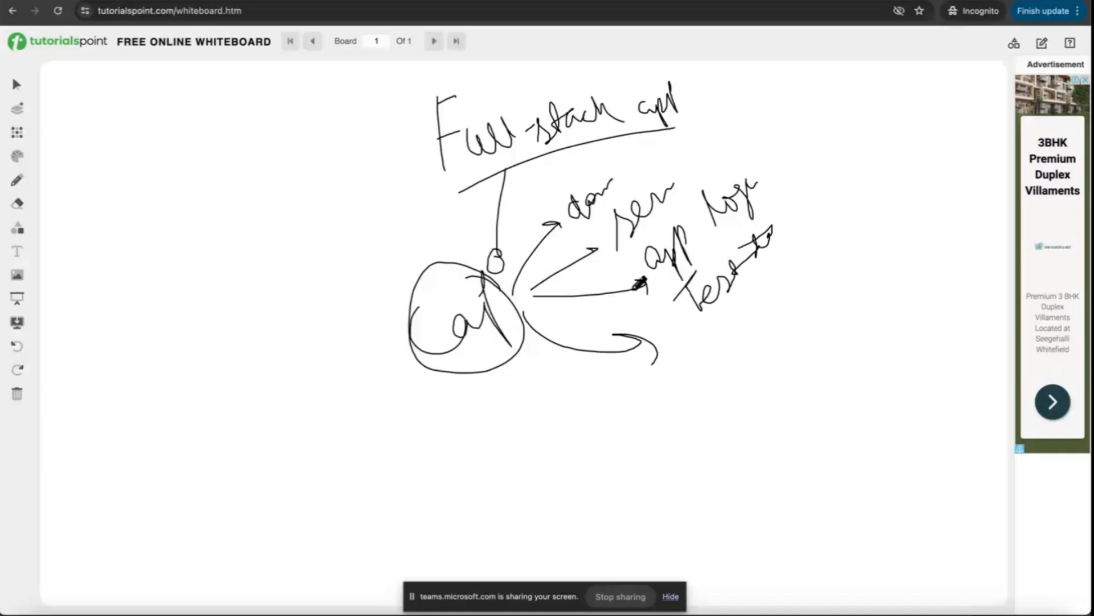
Step: Add arrows from CAP to a circled "UI" and "deploy", and draw a large curly brace beside all the branches
mouse_move(520, 321)
mouse_down()
mouse_move(645, 404)
mouse_move(710, 375)
mouse_up()
mouse_move(670, 370)
mouse_down()
mouse_move(711, 374)
mouse_move(705, 385)
mouse_up()
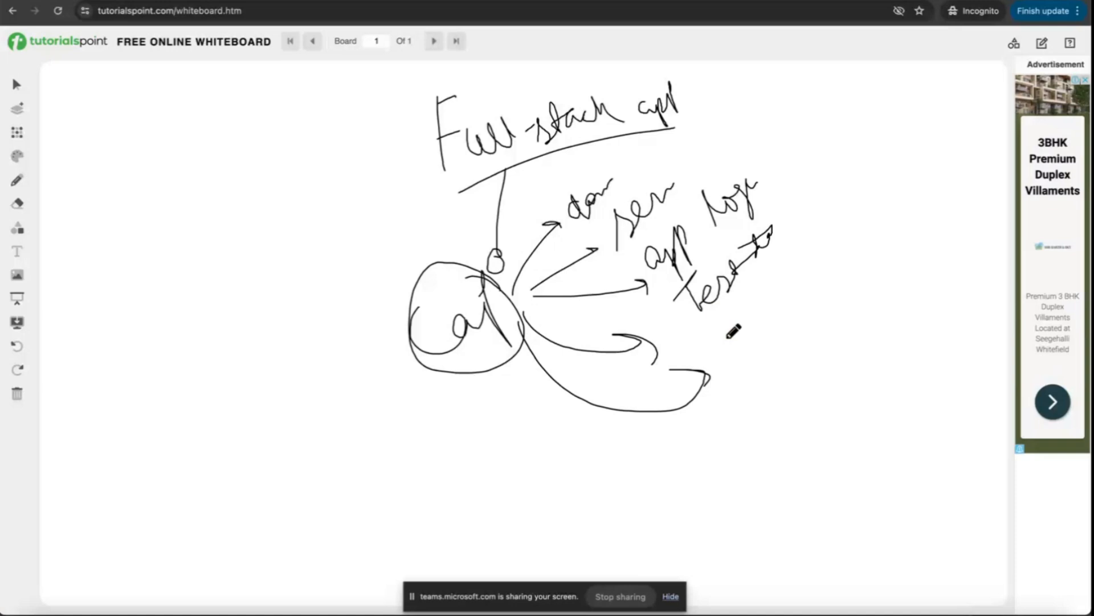
mouse_move(722, 339)
mouse_down()
mouse_move(750, 351)
mouse_move(783, 327)
mouse_move(768, 342)
mouse_move(771, 295)
mouse_move(755, 376)
mouse_move(769, 294)
mouse_up()
mouse_move(524, 336)
mouse_down()
mouse_move(716, 456)
mouse_move(747, 463)
mouse_up()
mouse_move(792, 425)
mouse_down()
mouse_move(776, 436)
mouse_move(810, 413)
mouse_move(845, 342)
mouse_move(849, 354)
mouse_up()
mouse_move(740, 121)
mouse_down()
mouse_move(855, 197)
mouse_move(933, 319)
mouse_move(870, 331)
mouse_up()
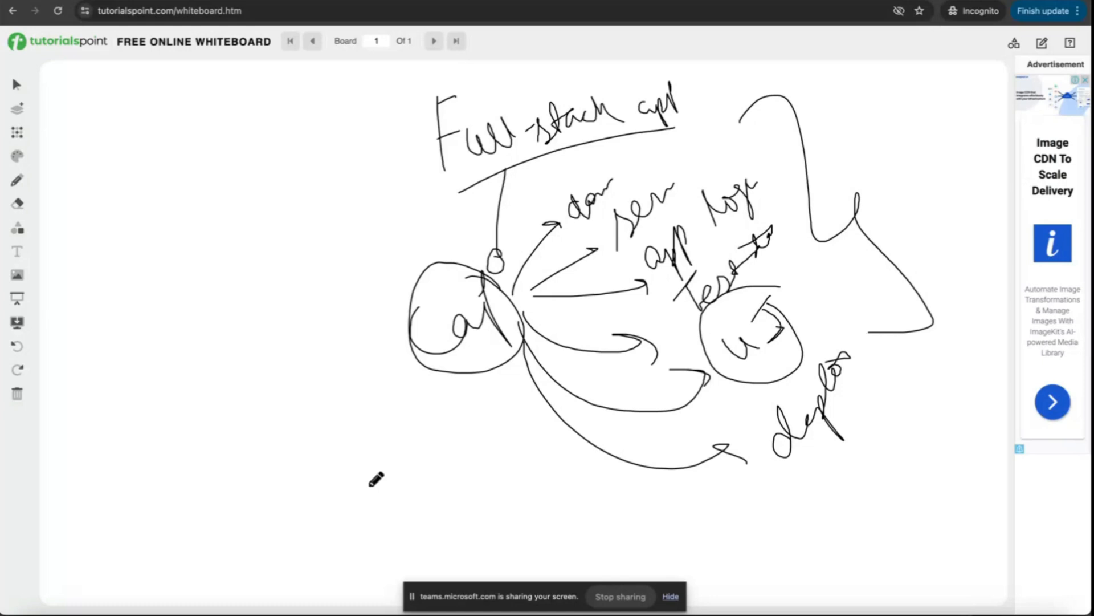
Step: Write an underlined "SAP Build Code" beside CAP with an arrow to an encircled "AI-assistant", and draw an arrow from it to CAP
mouse_move(114, 282)
mouse_down()
mouse_move(74, 285)
mouse_move(103, 333)
mouse_up()
mouse_move(115, 280)
mouse_down()
mouse_move(162, 254)
mouse_move(171, 297)
mouse_move(165, 271)
mouse_move(194, 231)
mouse_move(217, 279)
mouse_move(260, 254)
mouse_move(260, 218)
mouse_move(288, 204)
mouse_move(323, 212)
mouse_move(334, 191)
mouse_move(338, 200)
mouse_up()
drag(103, 369, 285, 234)
drag(187, 315, 199, 337)
mouse_move(163, 428)
mouse_down()
mouse_move(161, 384)
mouse_move(181, 393)
mouse_move(199, 361)
mouse_move(219, 352)
mouse_move(227, 365)
mouse_move(281, 305)
mouse_up()
mouse_move(149, 465)
mouse_down()
mouse_move(307, 302)
mouse_move(132, 433)
mouse_move(217, 462)
mouse_up()
mouse_move(228, 363)
mouse_down()
mouse_move(342, 369)
mouse_move(391, 332)
mouse_move(389, 344)
mouse_up()
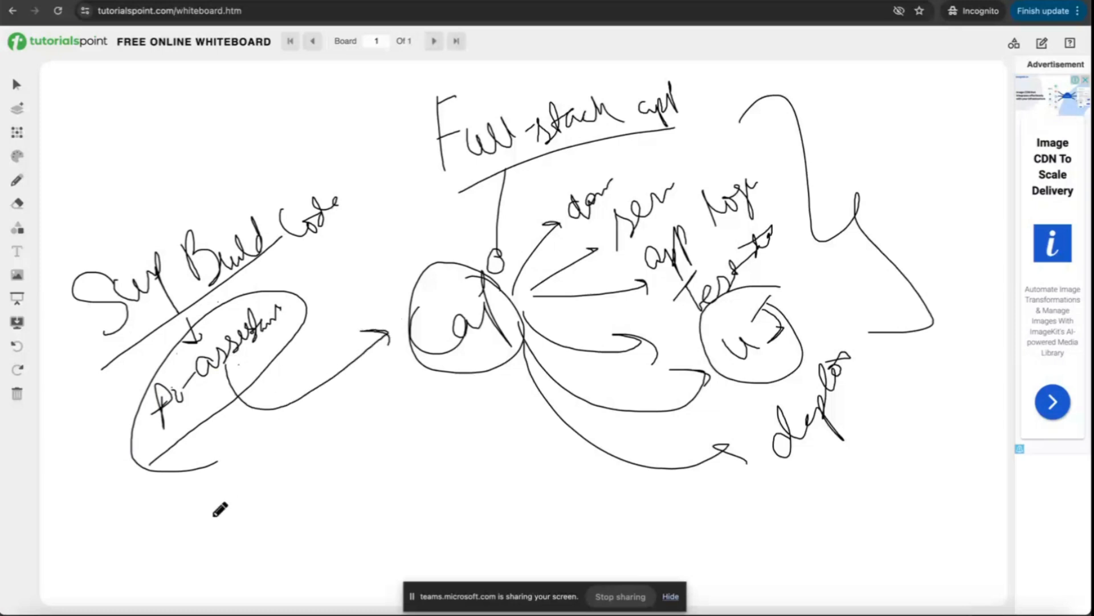
Step: Add "Joule" with a scribbled box and an arrow towards CAP, and outline the full-stack diagram with an arrow pointing outwards
mouse_move(192, 542)
mouse_down()
mouse_move(198, 535)
mouse_move(204, 563)
mouse_move(204, 547)
mouse_move(316, 434)
mouse_move(165, 540)
mouse_up()
mouse_move(176, 502)
mouse_down()
mouse_move(215, 488)
mouse_move(232, 459)
mouse_move(279, 436)
mouse_up()
mouse_move(223, 531)
mouse_down()
mouse_move(254, 492)
mouse_move(311, 491)
mouse_move(300, 520)
mouse_move(353, 504)
mouse_up()
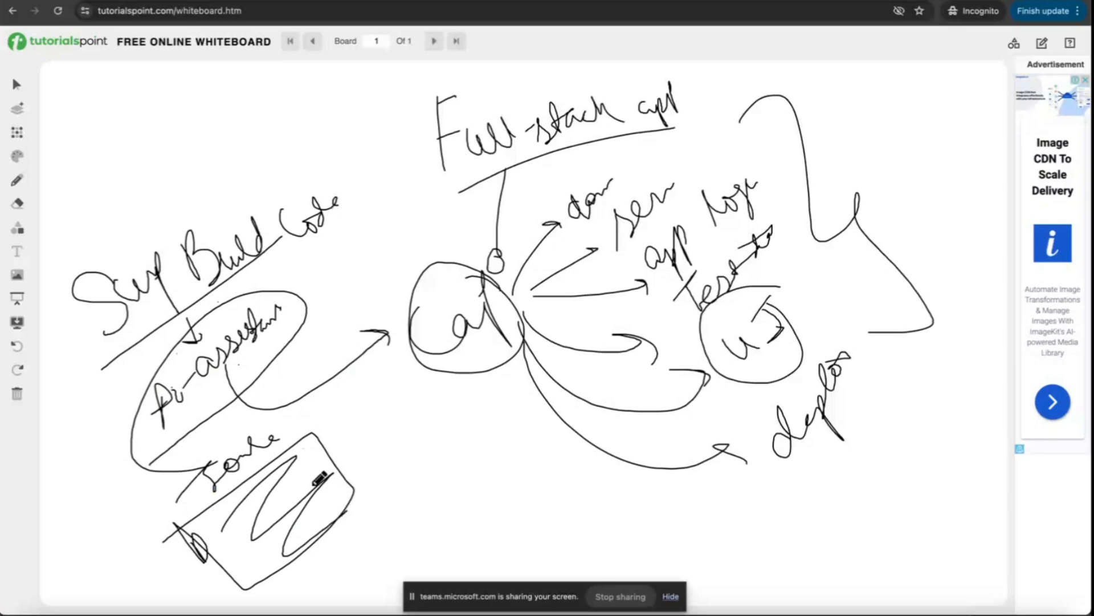
mouse_move(297, 475)
mouse_down()
mouse_move(403, 423)
mouse_move(408, 379)
mouse_move(420, 397)
mouse_up()
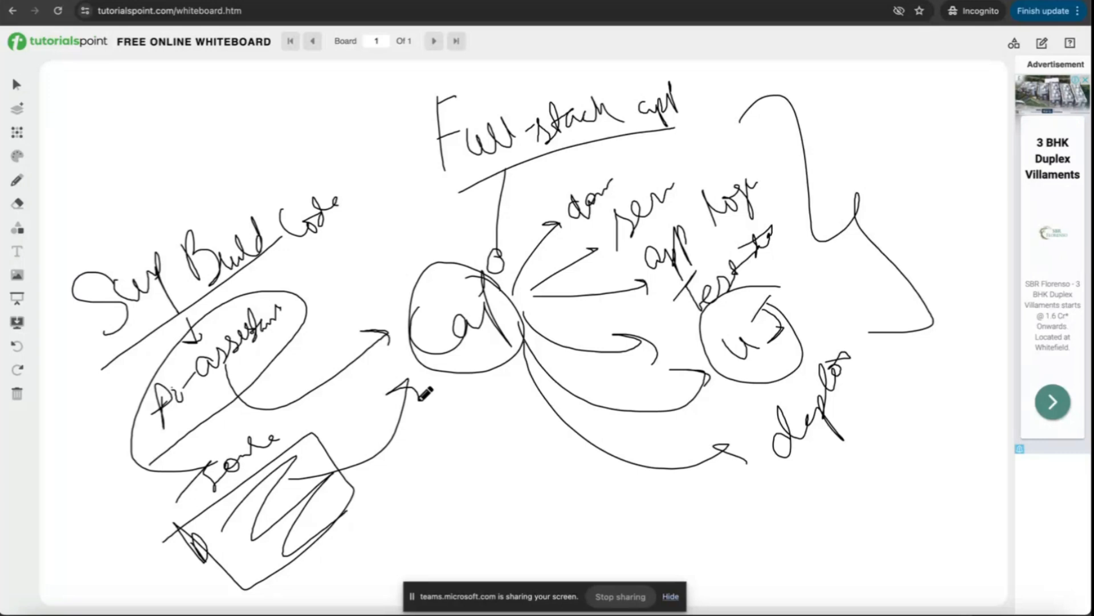
mouse_move(389, 118)
mouse_down()
mouse_move(382, 188)
mouse_move(463, 466)
mouse_move(574, 508)
mouse_move(949, 390)
mouse_move(905, 159)
mouse_move(819, 66)
mouse_move(487, 71)
mouse_move(365, 126)
mouse_up()
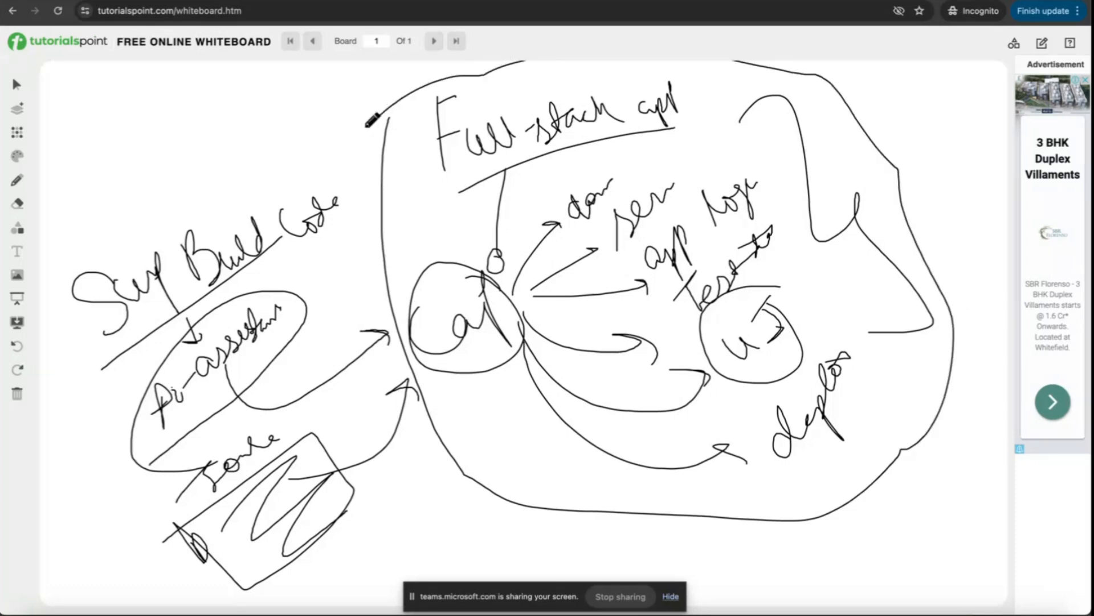
mouse_move(802, 156)
mouse_down()
mouse_move(907, 97)
mouse_move(887, 99)
mouse_move(898, 109)
mouse_up()
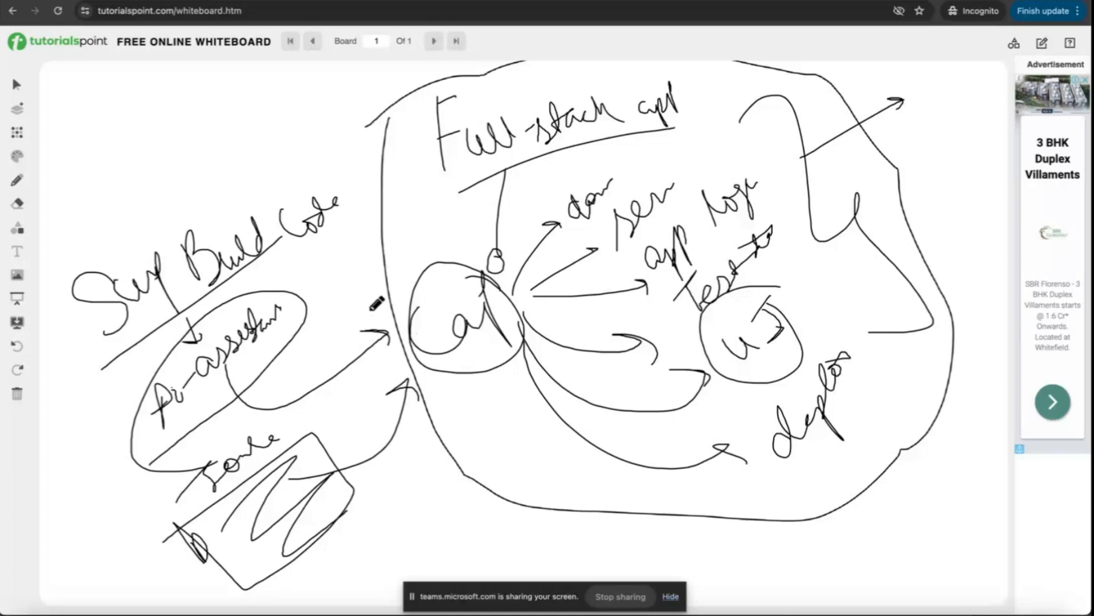
Step: Add a check mark and arrow around Joule, circle "deploy" with an outgoing arrow, and circle "SAP Build Code"
mouse_move(114, 529)
mouse_down()
mouse_move(160, 482)
mouse_move(168, 504)
mouse_move(186, 482)
mouse_up()
mouse_move(297, 478)
mouse_down()
mouse_move(394, 423)
mouse_move(368, 456)
mouse_move(390, 488)
mouse_move(410, 466)
mouse_move(430, 504)
mouse_up()
mouse_move(874, 338)
mouse_down()
mouse_move(771, 340)
mouse_move(870, 459)
mouse_move(839, 299)
mouse_up()
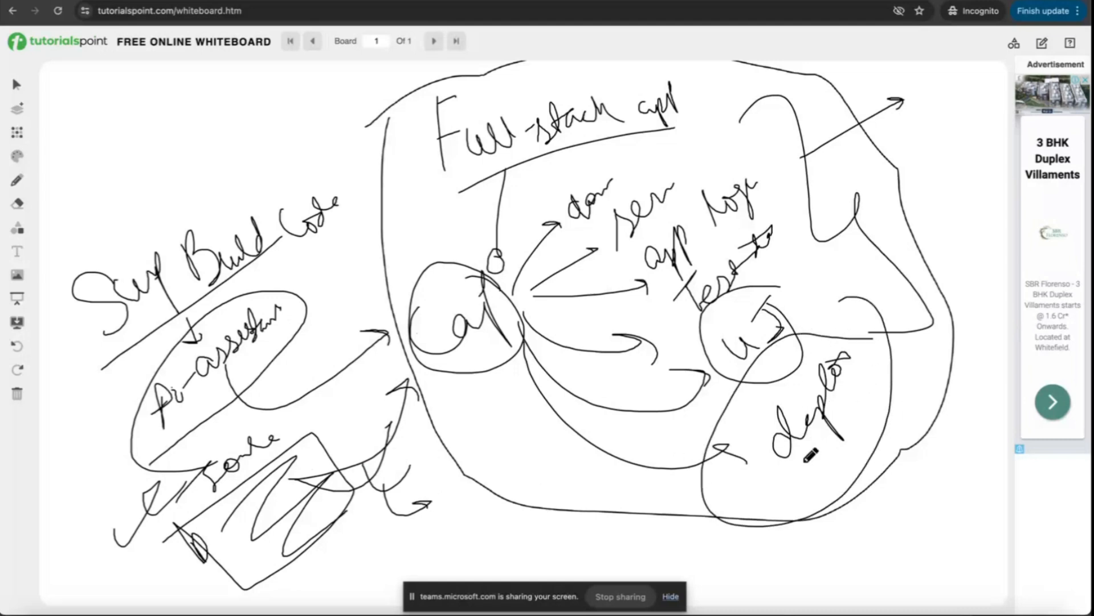
mouse_move(804, 468)
mouse_down()
mouse_move(848, 536)
mouse_move(862, 523)
mouse_up()
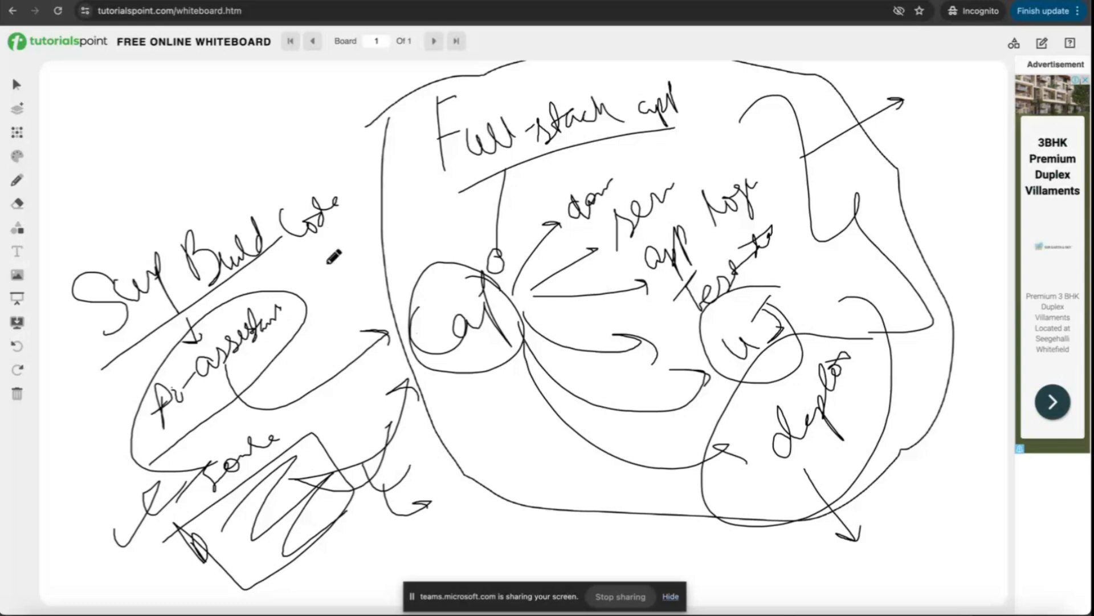
mouse_move(282, 266)
mouse_down()
mouse_move(278, 166)
mouse_move(111, 336)
mouse_move(263, 277)
mouse_up()
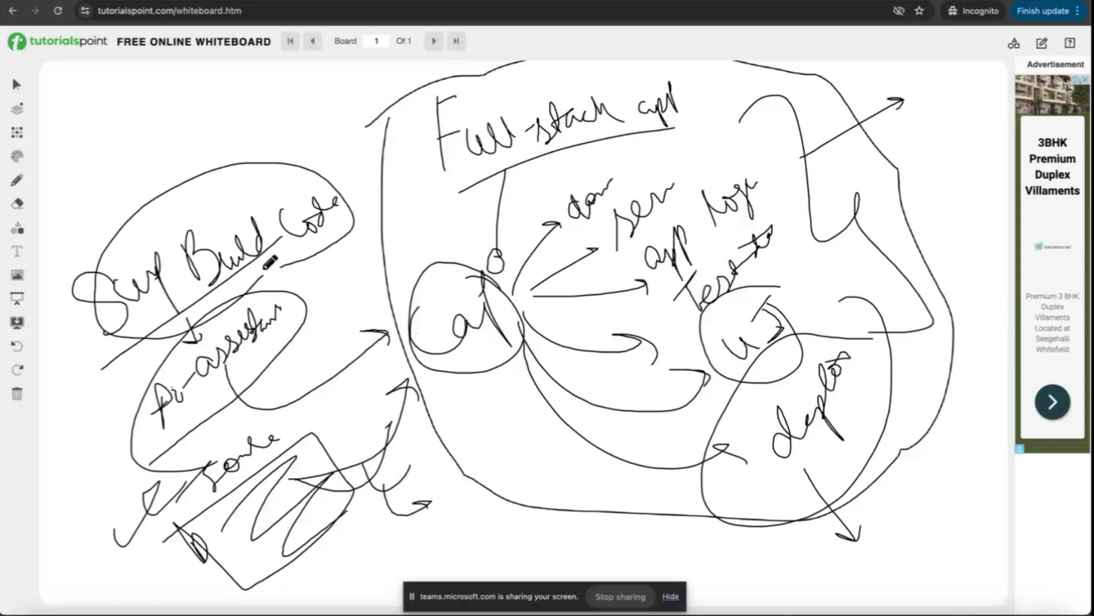
Step: Switch to the Teams meeting, allow it to manage windows on all displays, and return to the whiteboard
click(149, 2)
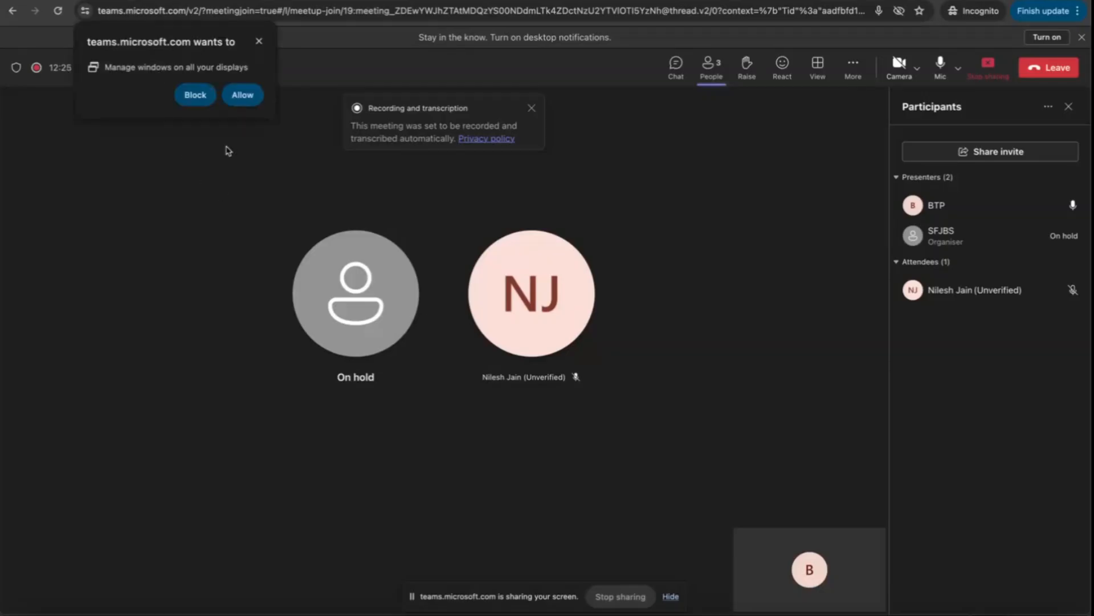
click(242, 97)
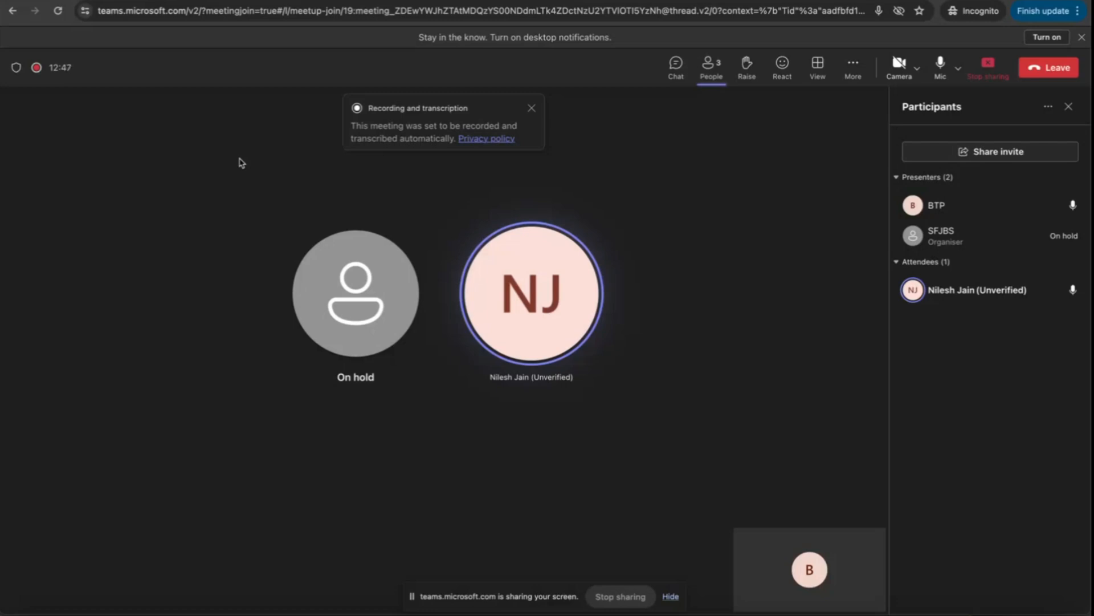
click(265, 1)
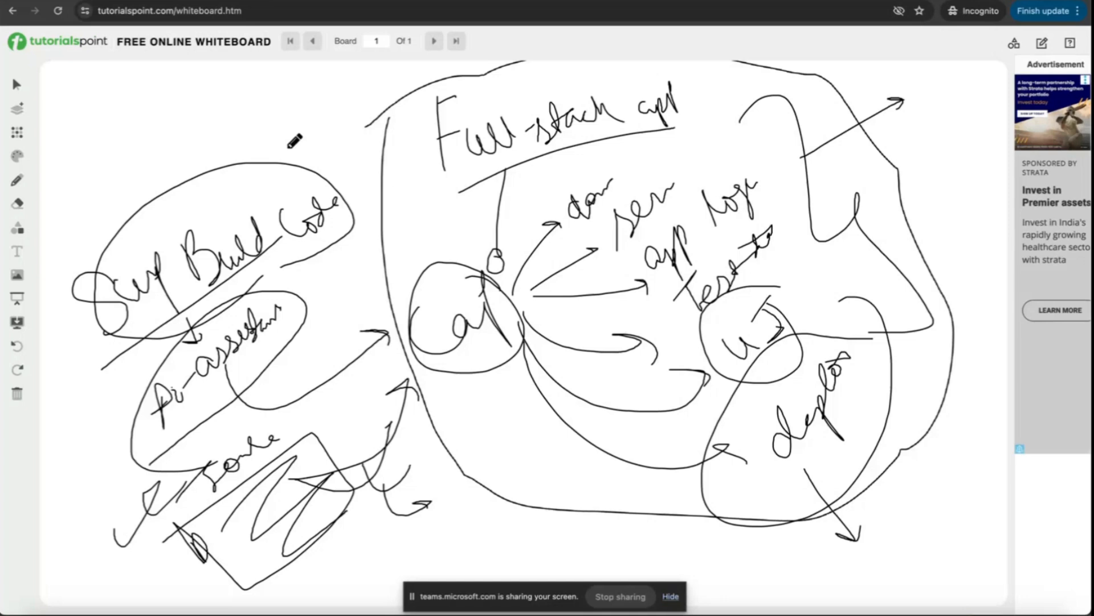
Step: On a second whiteboard page, write a circled "Boosters" with an arrow to a circled "Package" and start a column of check marks below
key(ctrl+Right)
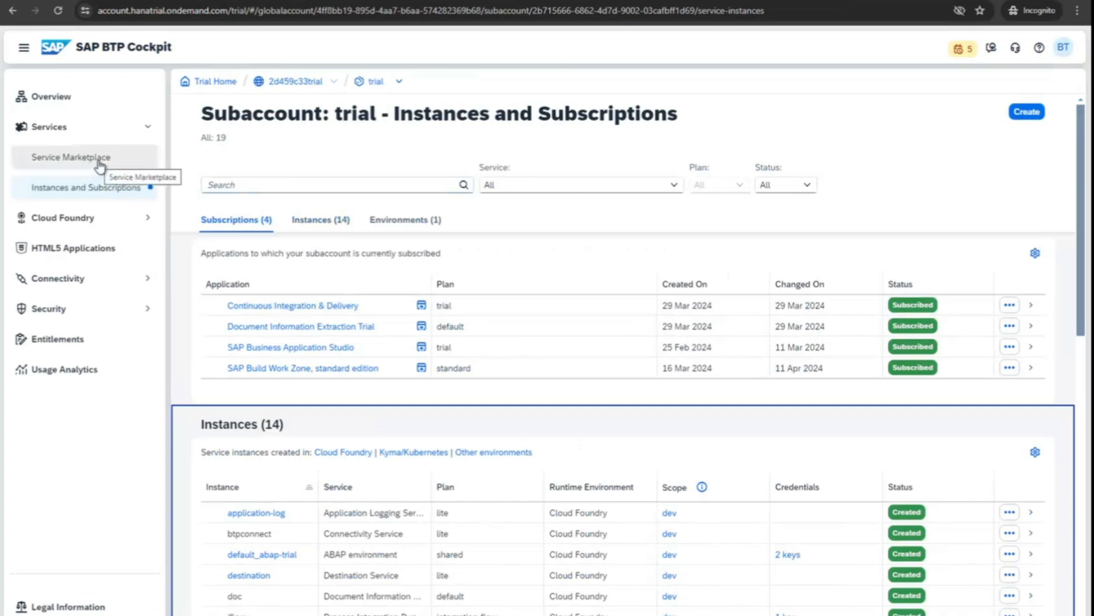
key(ctrl+Left)
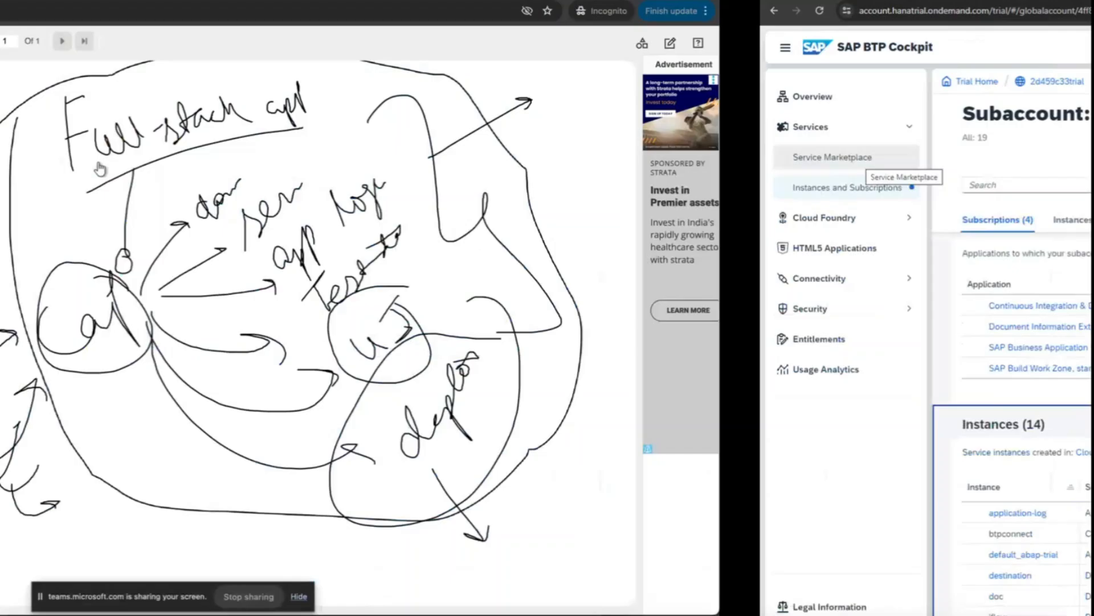
click(17, 110)
mouse_move(249, 190)
mouse_down()
mouse_move(255, 215)
mouse_move(271, 190)
mouse_move(304, 183)
mouse_move(370, 129)
mouse_move(251, 126)
mouse_move(371, 180)
mouse_move(375, 135)
mouse_up()
mouse_move(309, 219)
mouse_down()
mouse_move(318, 238)
mouse_move(379, 256)
mouse_move(396, 206)
mouse_move(409, 226)
mouse_move(470, 176)
mouse_move(488, 196)
mouse_move(360, 177)
mouse_move(423, 124)
mouse_up()
drag(279, 320, 325, 287)
drag(277, 351, 334, 328)
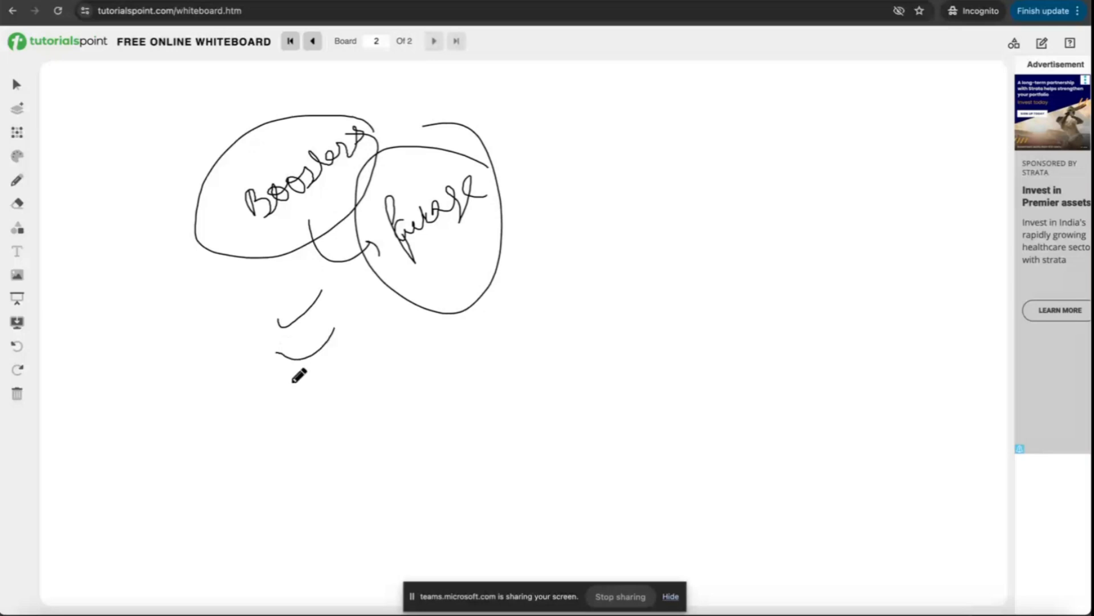
Step: Add more check marks beneath "Boosters" and enclose them in a box
drag(286, 391, 339, 328)
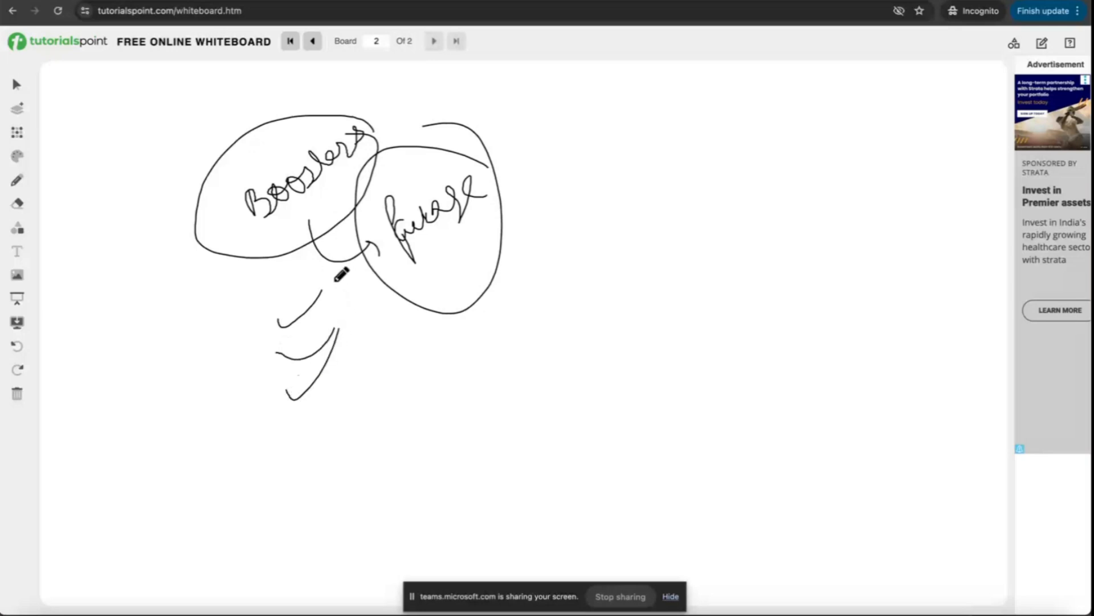
mouse_move(323, 270)
mouse_down()
mouse_move(245, 299)
mouse_move(260, 382)
mouse_move(360, 392)
mouse_move(341, 273)
mouse_move(289, 300)
mouse_move(318, 287)
mouse_up()
drag(260, 329, 319, 296)
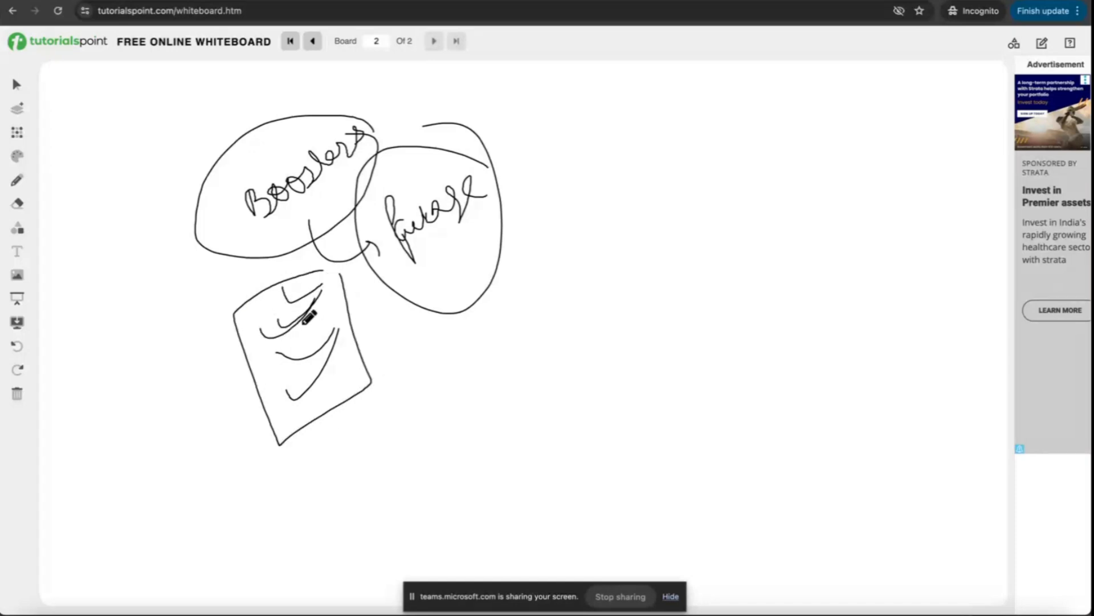
drag(291, 355, 333, 350)
Step: Switch to SAP BTP Cockpit and open the "Get Started with SAP Build Code" booster from the global account
key(ctrl+Right)
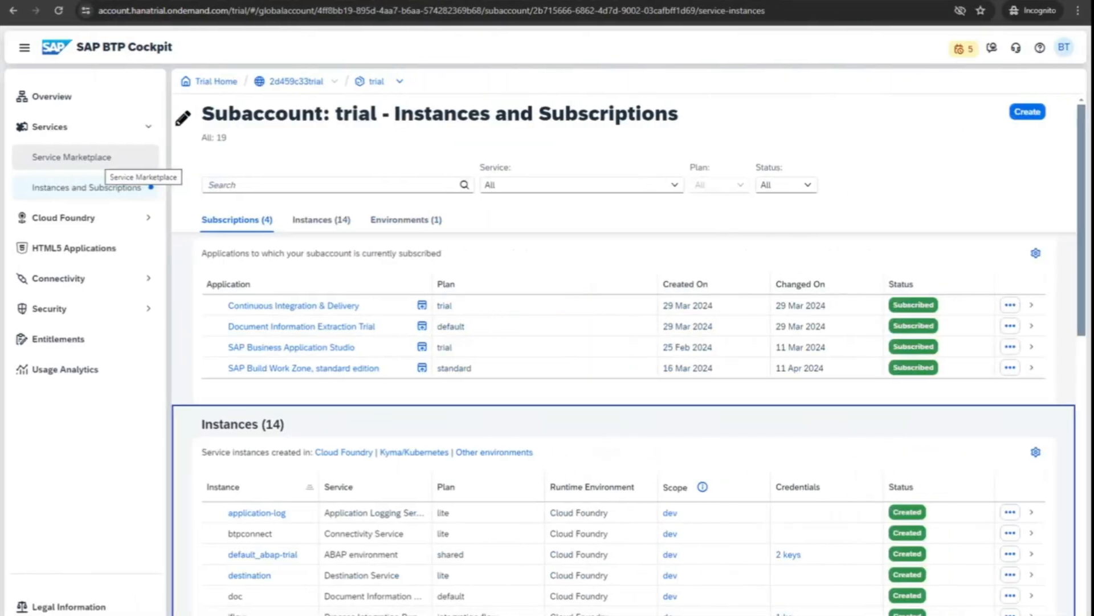
double_click(280, 83)
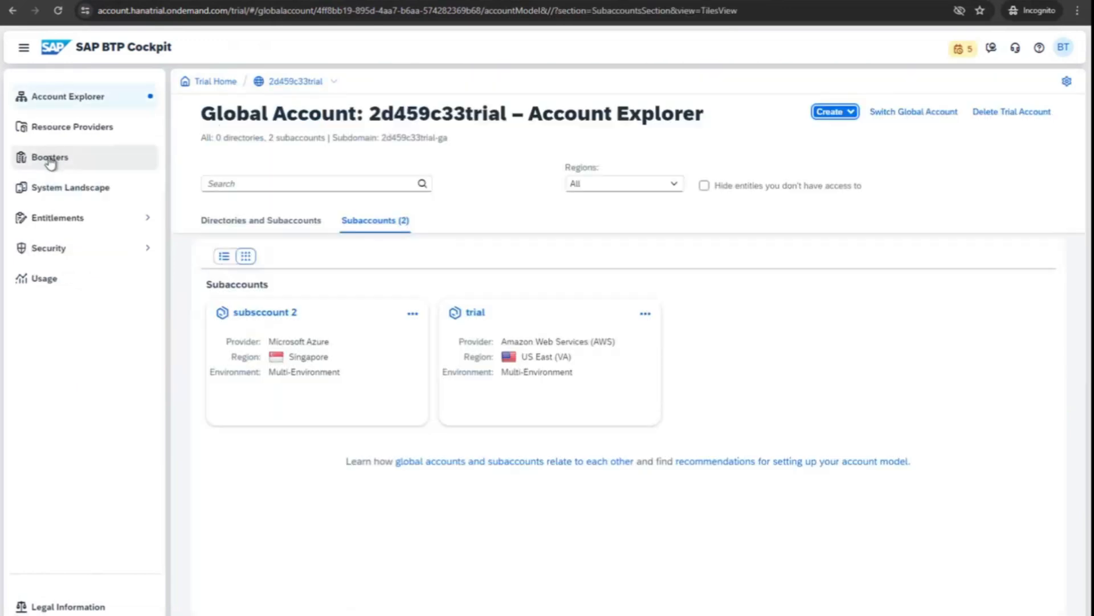
click(51, 162)
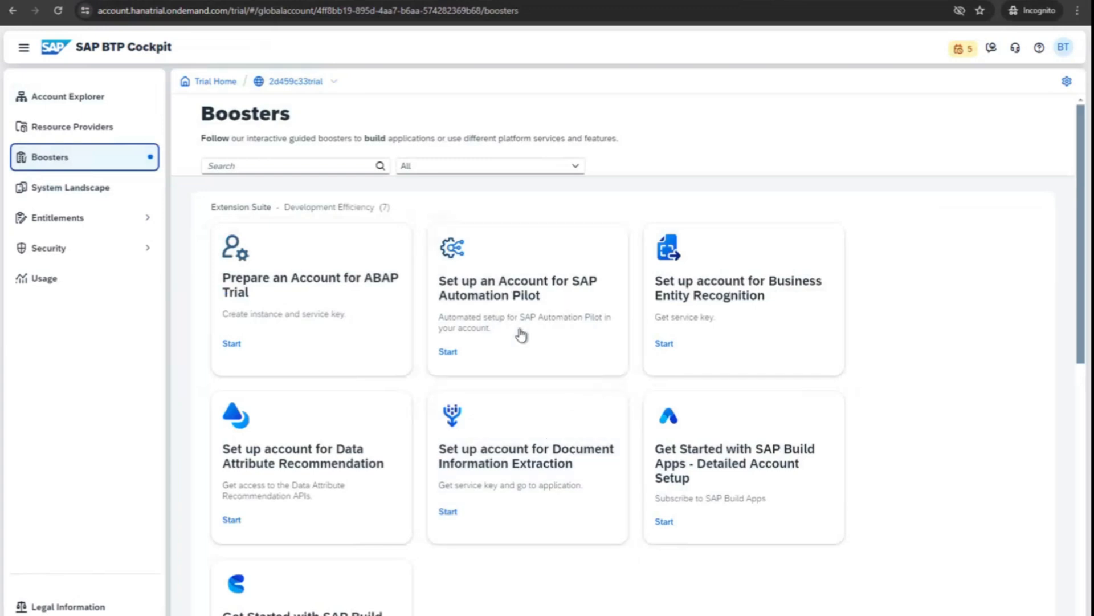
scroll(520, 334, down, 1)
scroll(520, 335, down, 4)
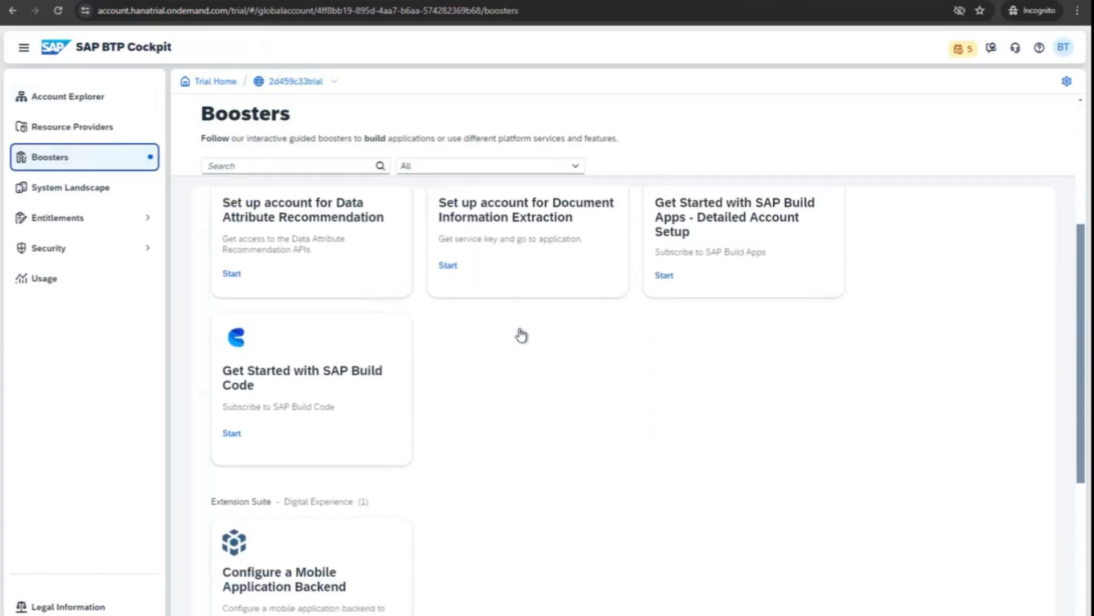
click(323, 356)
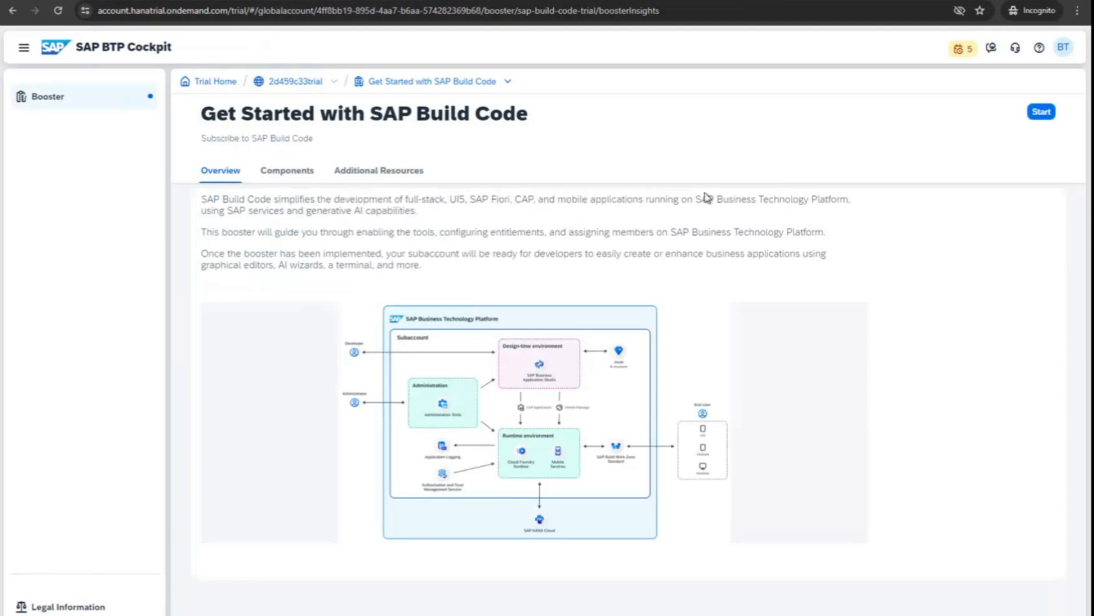
Step: Review the booster's overview text, its components and its additional resources
drag(229, 210, 416, 211)
click(377, 237)
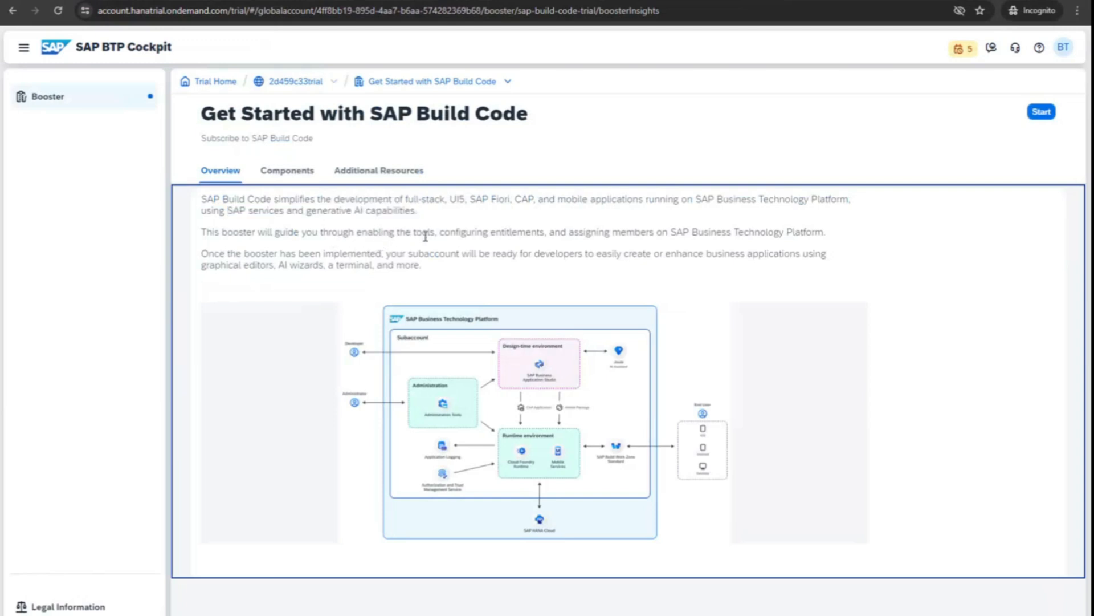
double_click(445, 232)
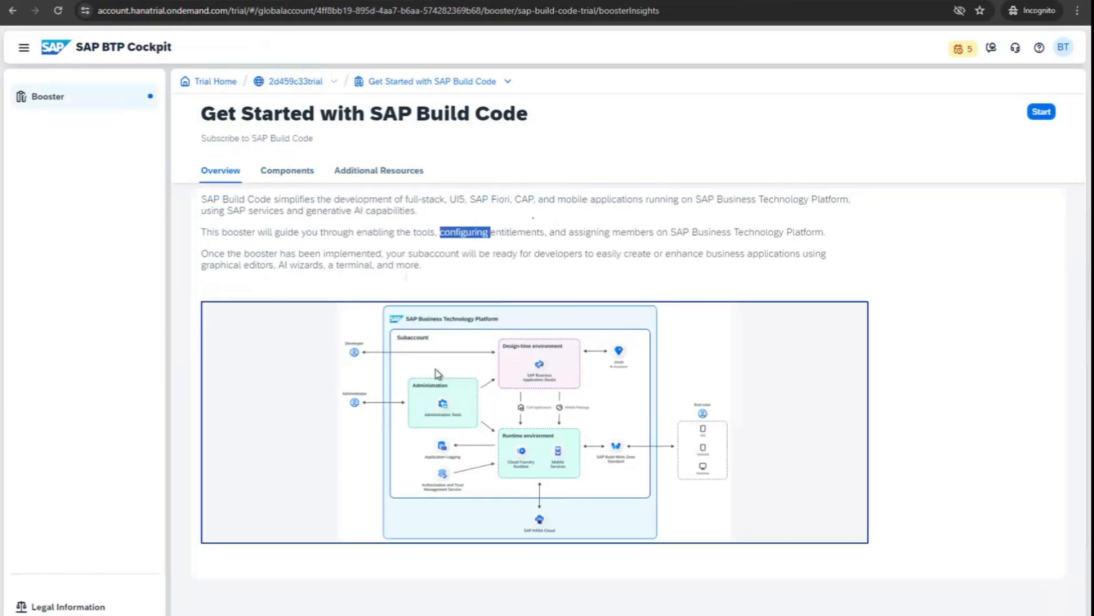
click(294, 178)
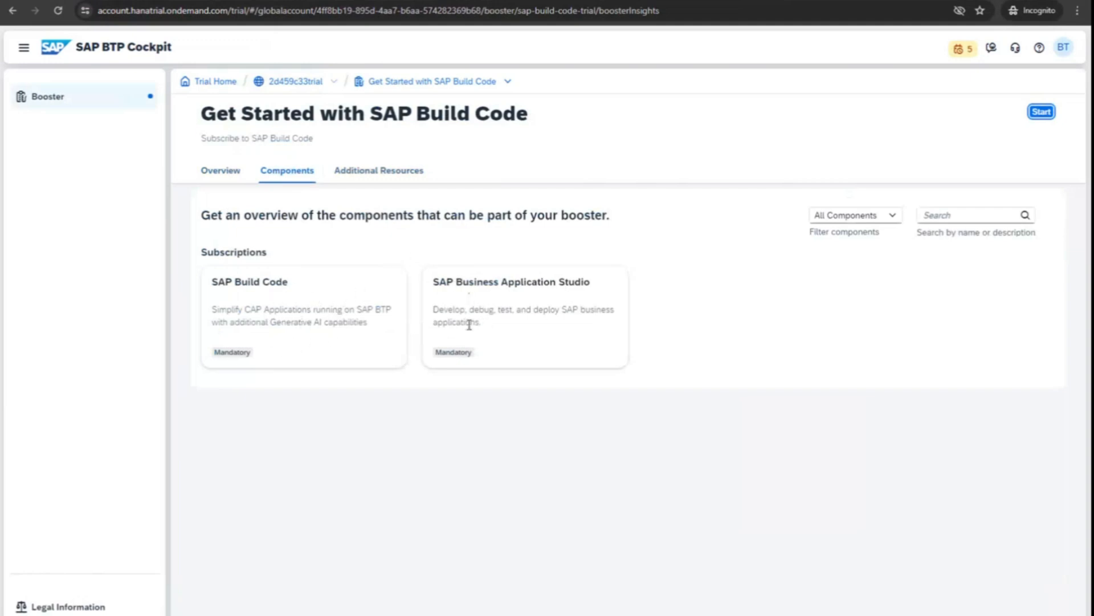
click(380, 181)
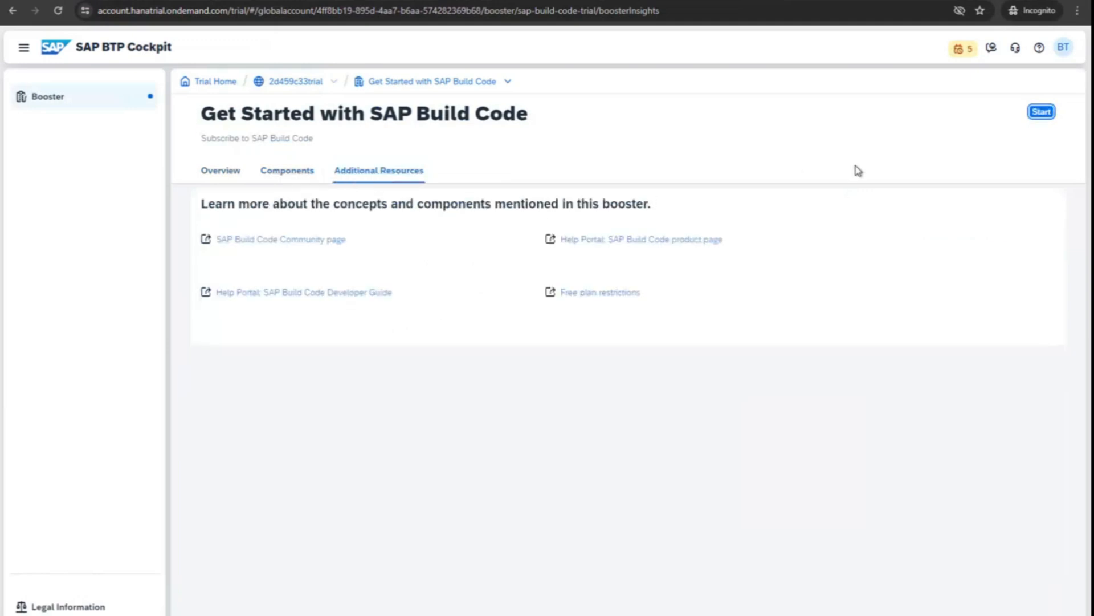
Step: Start the booster in Select Subaccount mode, choose the trial subaccount with space dev, and continue to Add Users
click(1038, 116)
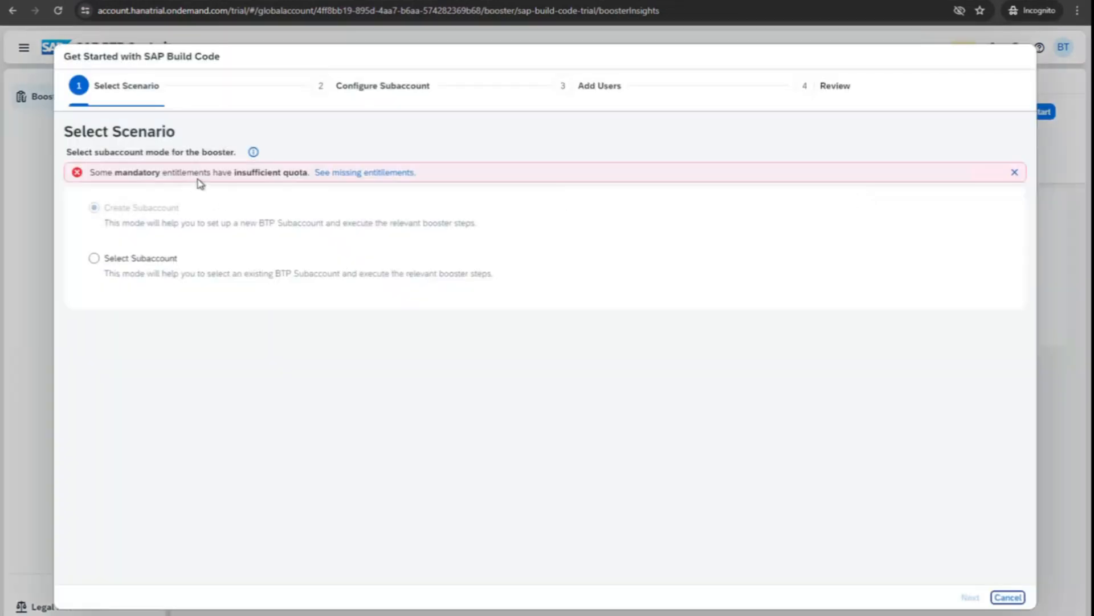
click(169, 261)
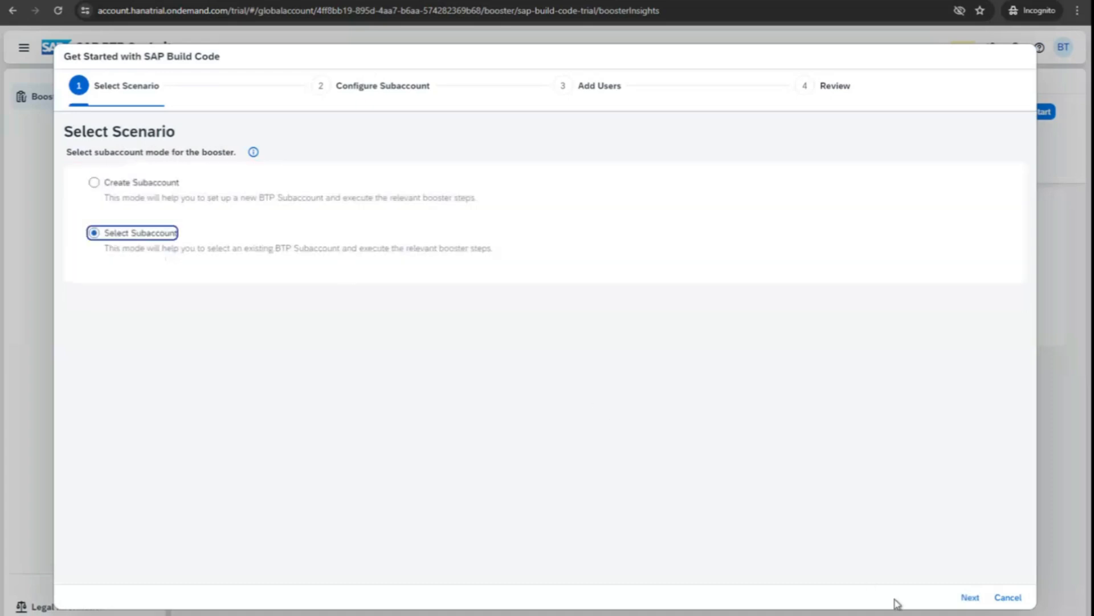
click(969, 598)
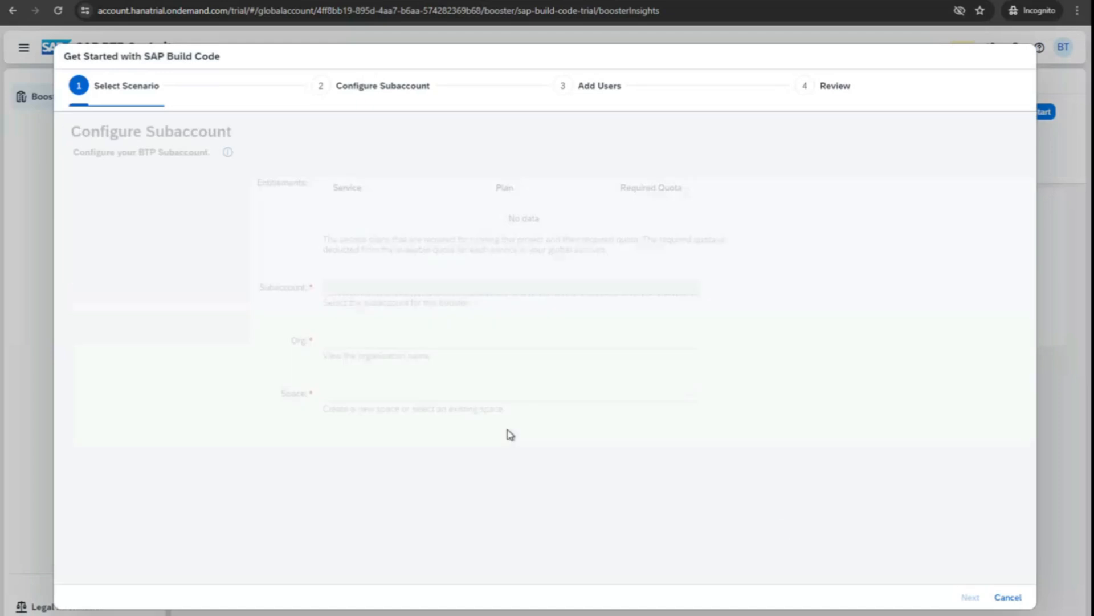
click(682, 188)
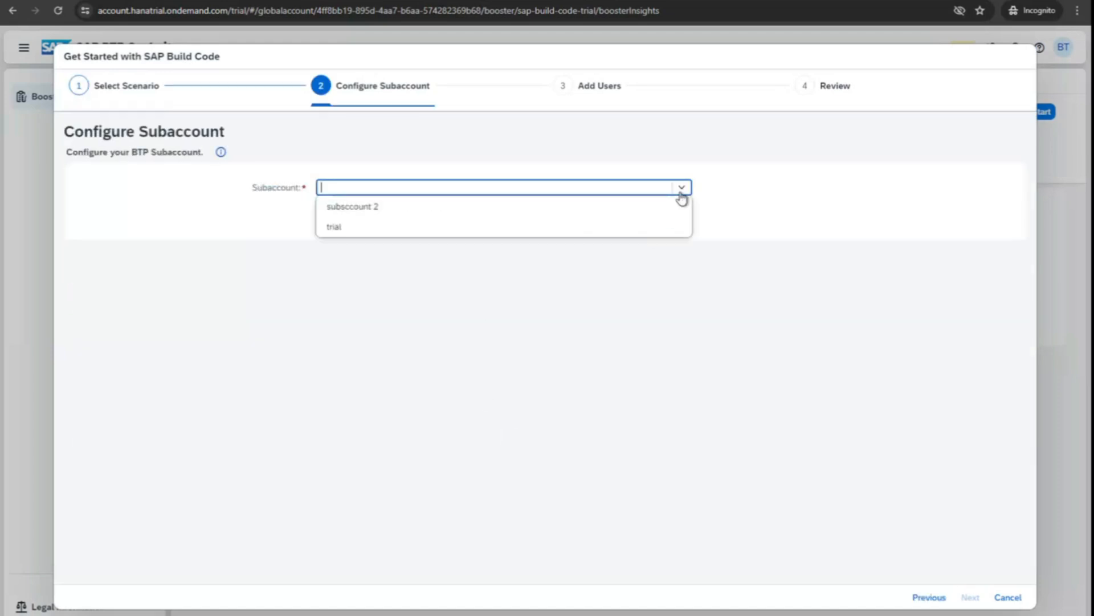
click(582, 228)
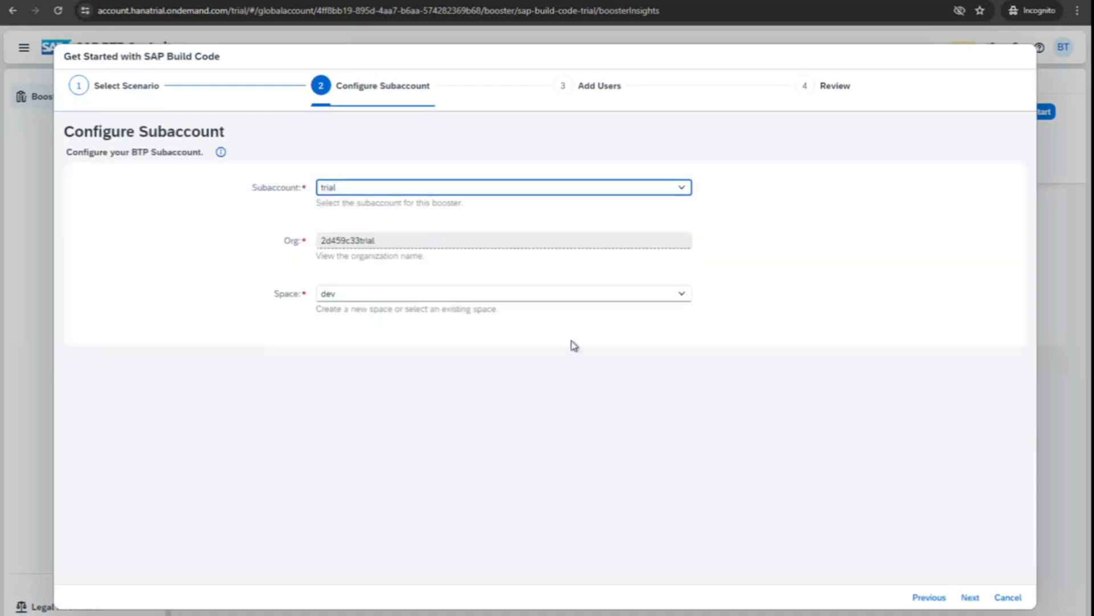
click(969, 597)
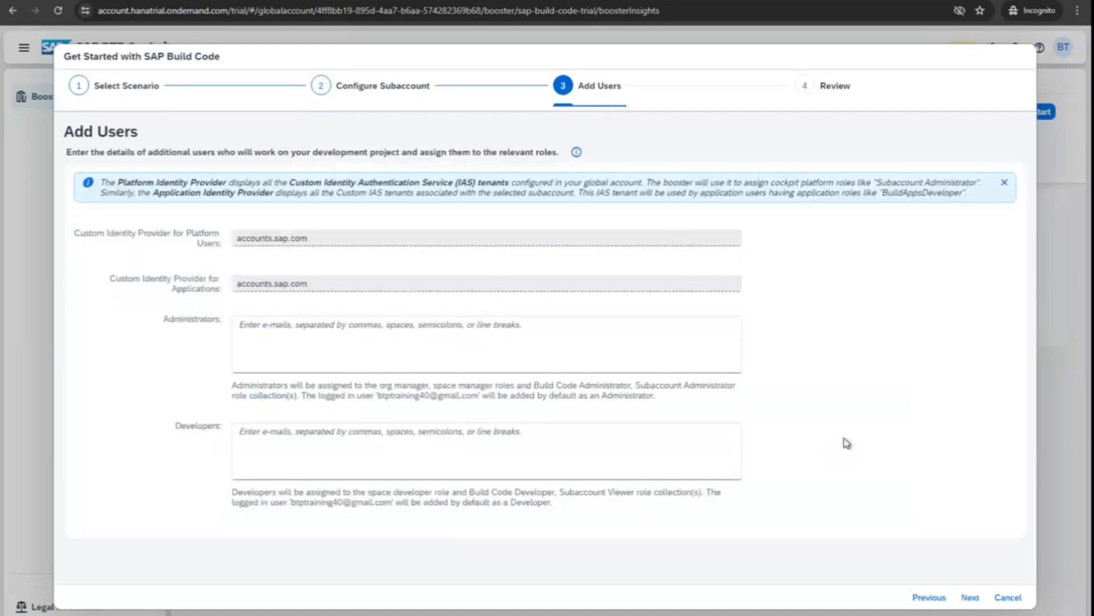
click(480, 352)
text(asd)
key(BackSpace)
key(BackSpace)
key(BackSpace)
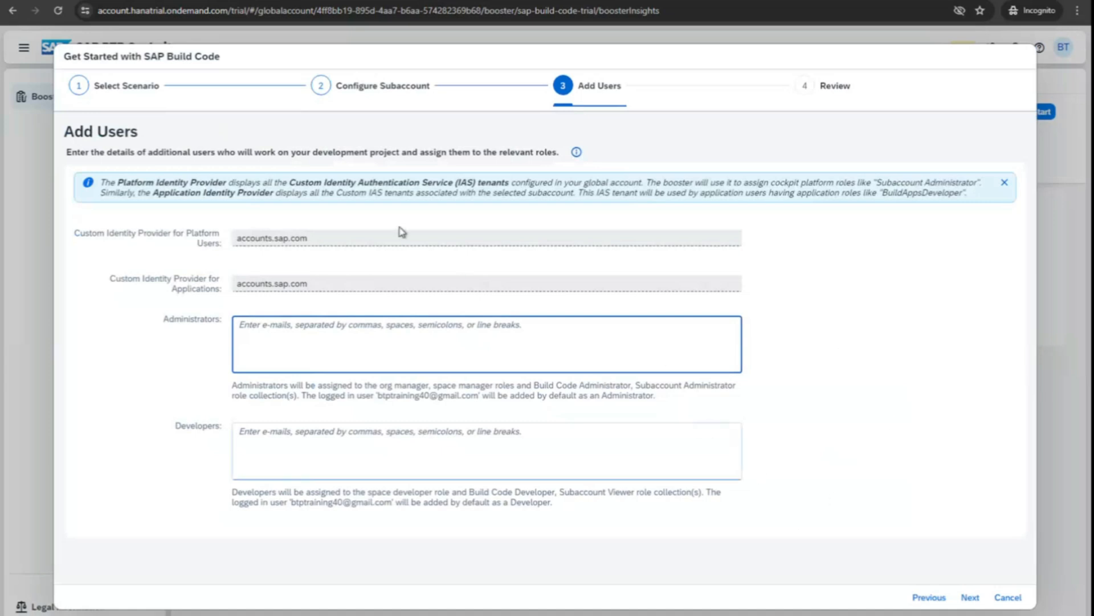
Step: Duplicate the cockpit page and open the trial subaccount in the copy
right_click(86, 0)
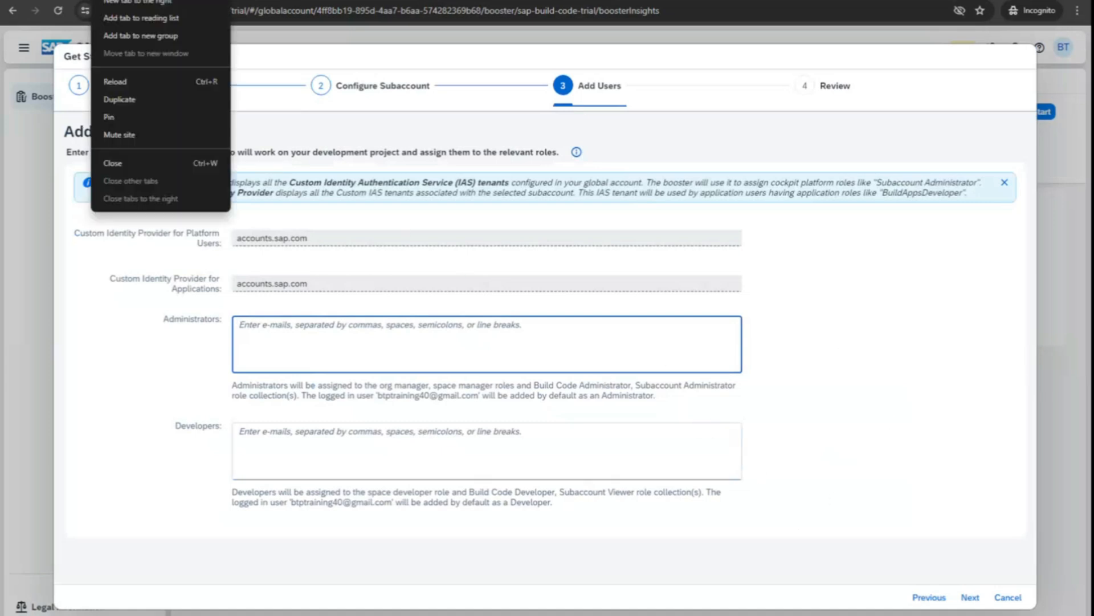
click(120, 102)
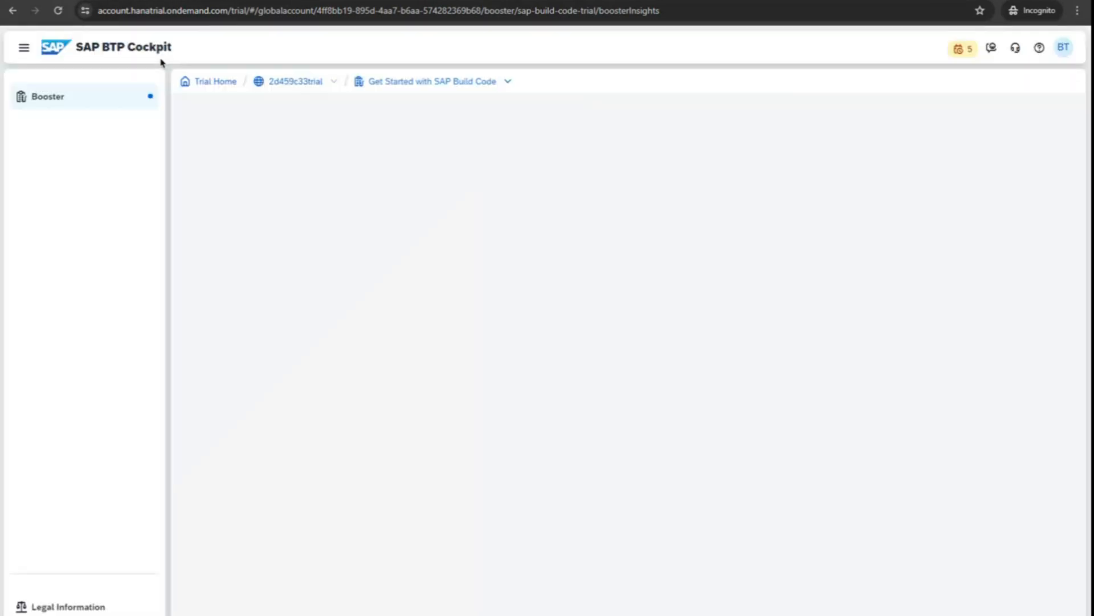
double_click(303, 86)
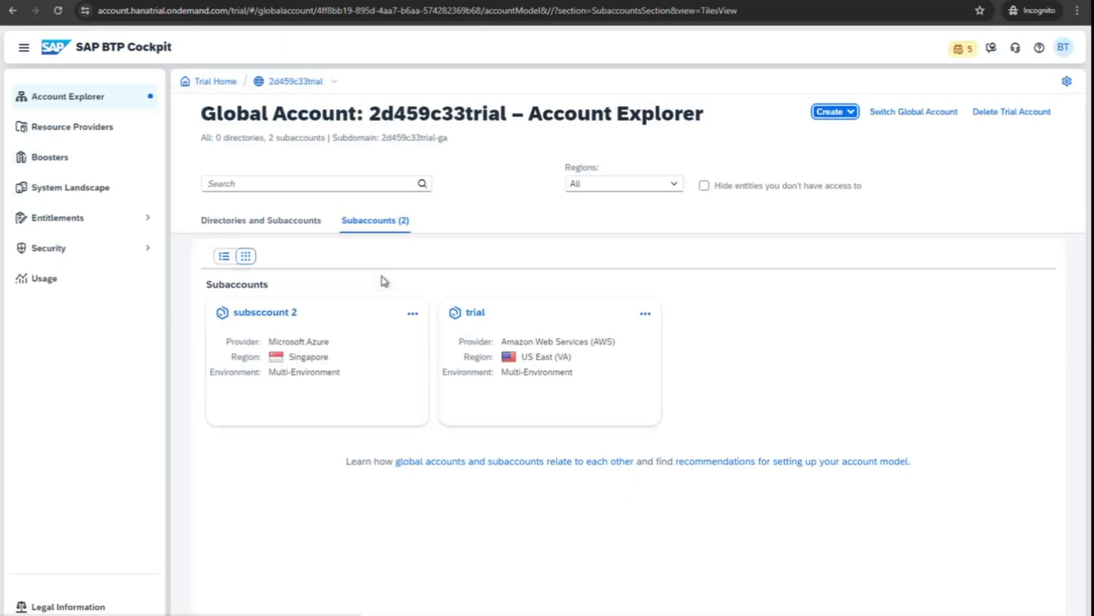
click(493, 335)
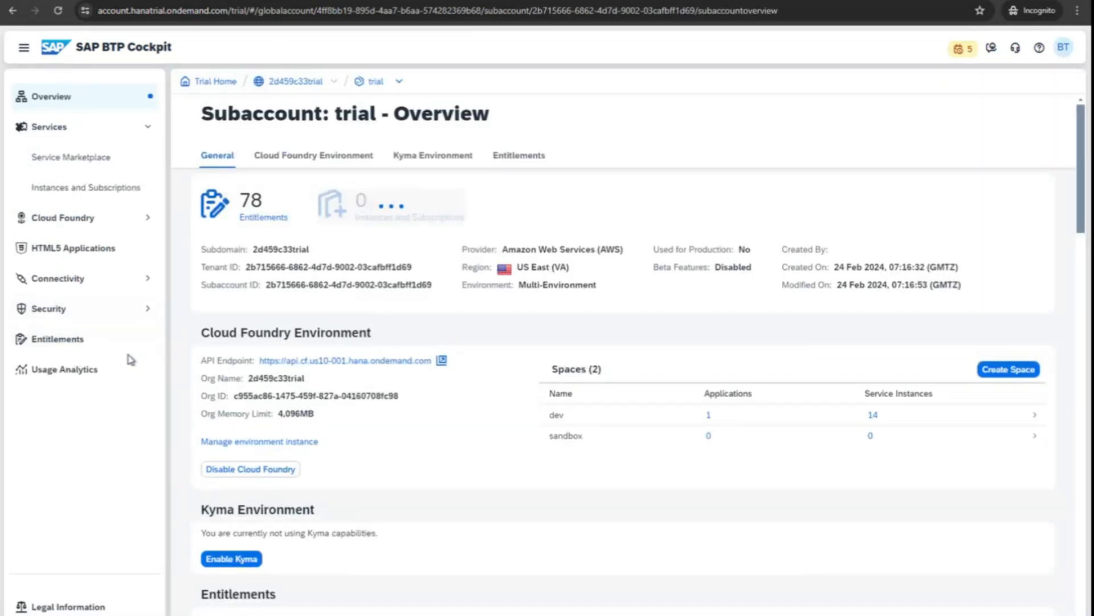
Step: Open the existing user's details under the trial subaccount's users, select the e-mail address, and return to the booster
click(84, 309)
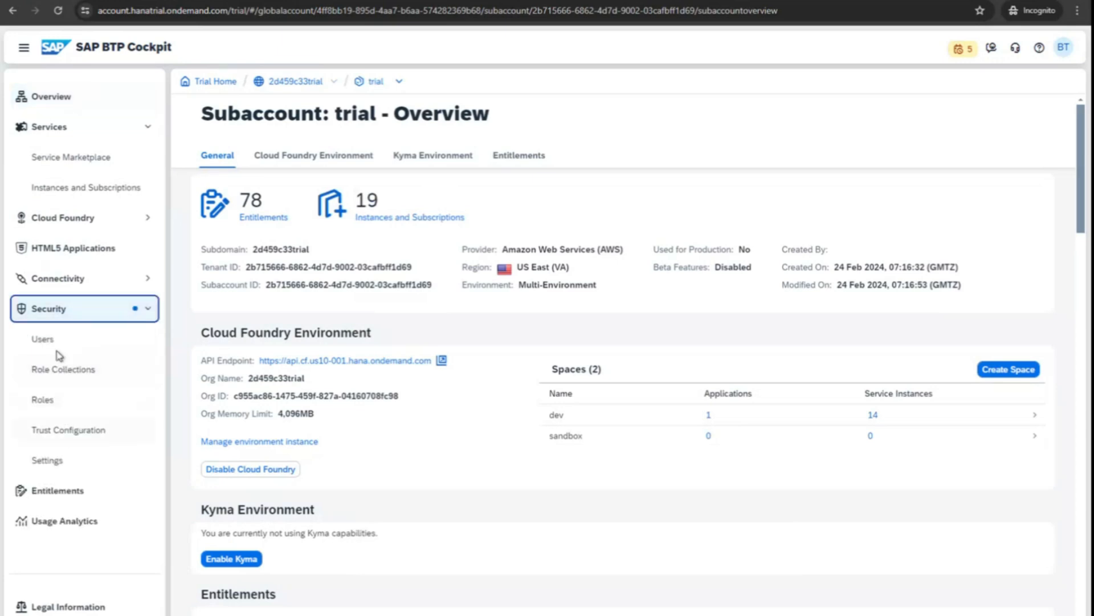
click(60, 345)
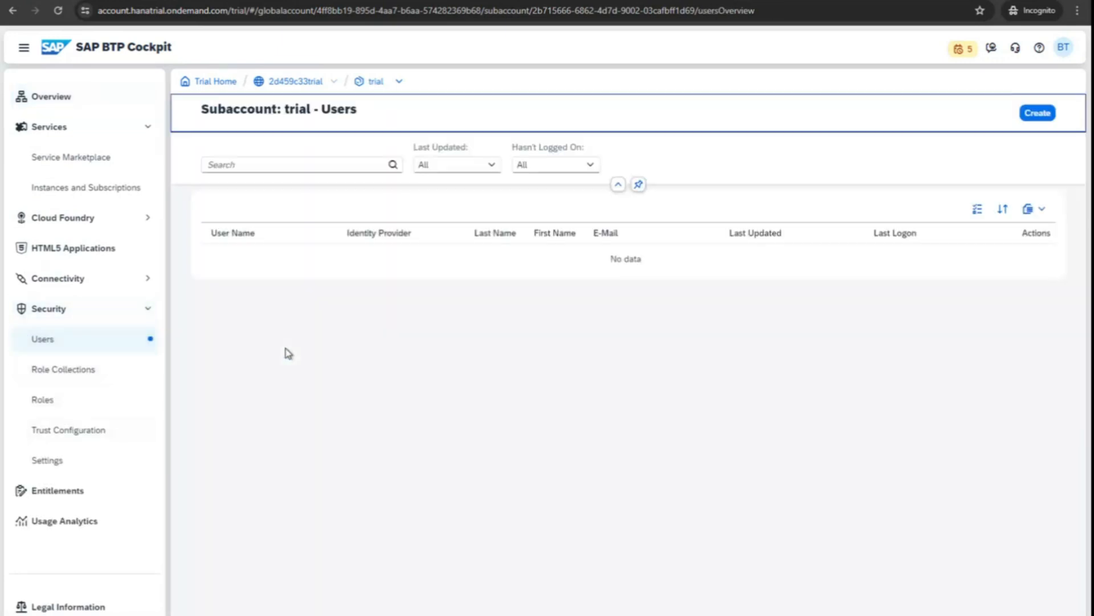
click(283, 271)
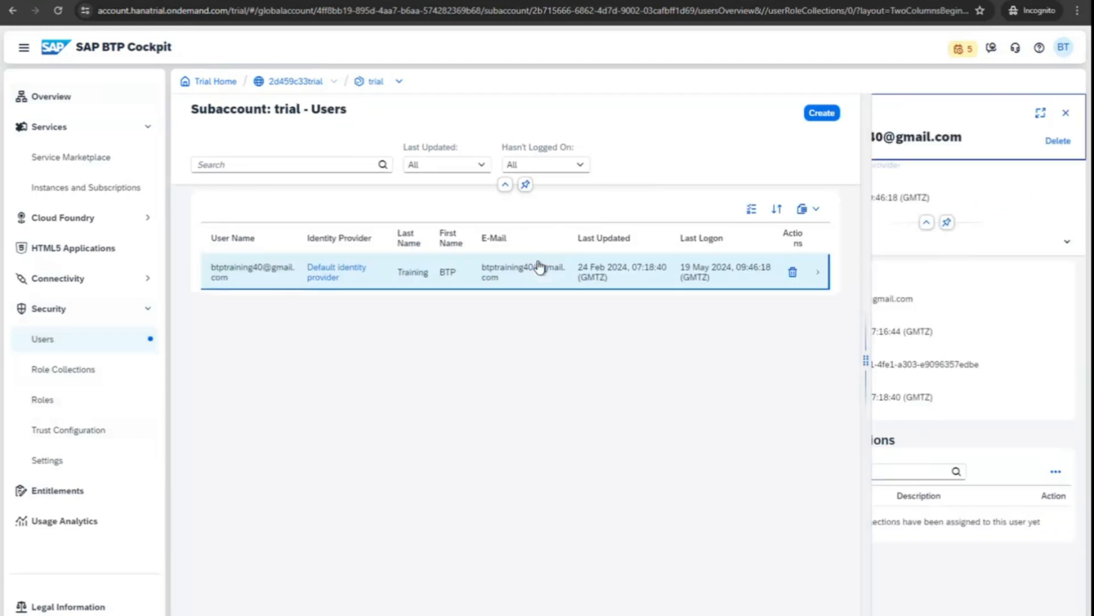
drag(964, 137, 799, 137)
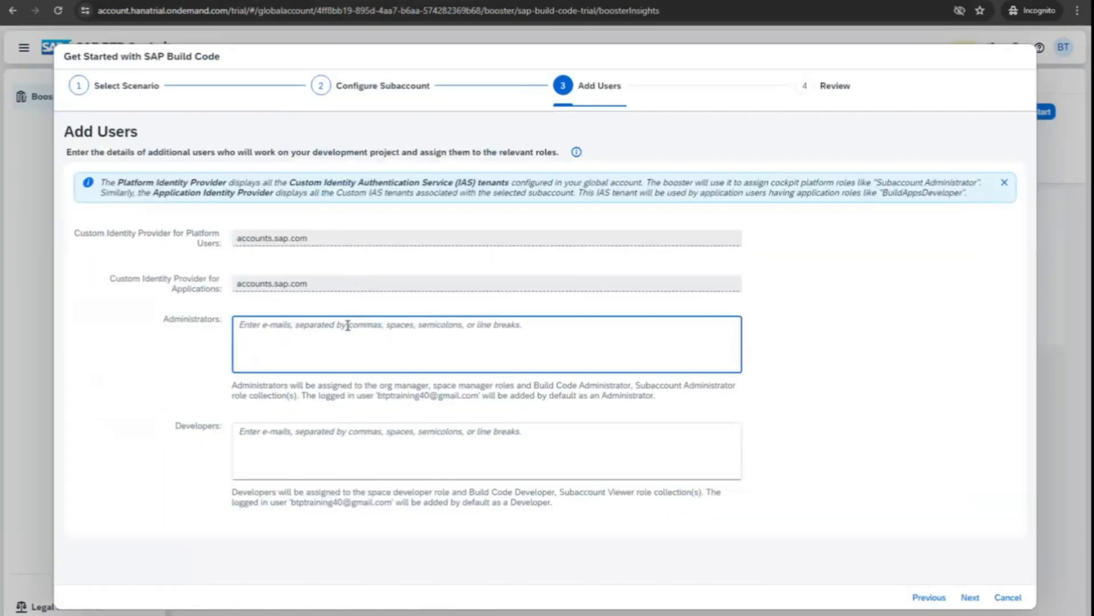
Step: Enter the existing user's e-mail as both administrator and developer, continue to the review, and finish the booster wizard
key(ctrl+v)
key(Return)
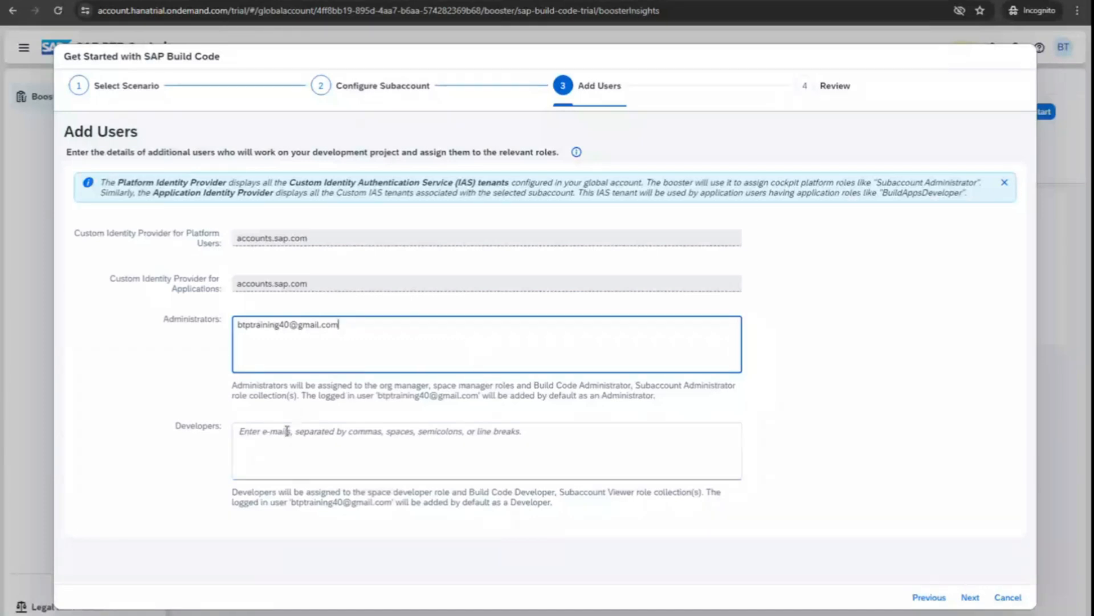
click(280, 447)
key(ctrl+v)
key(Return)
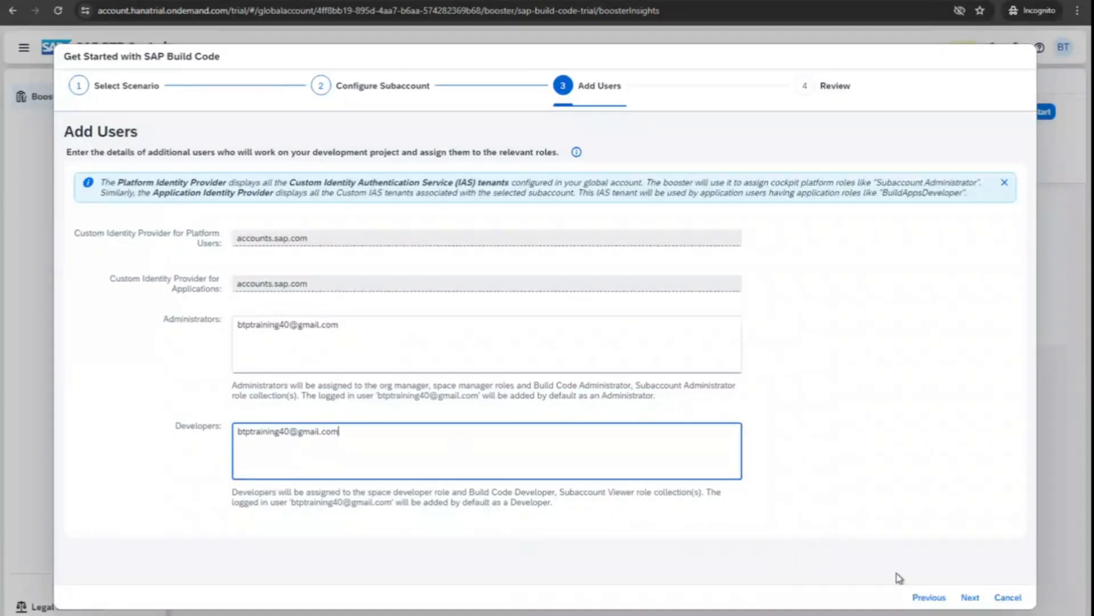
click(970, 597)
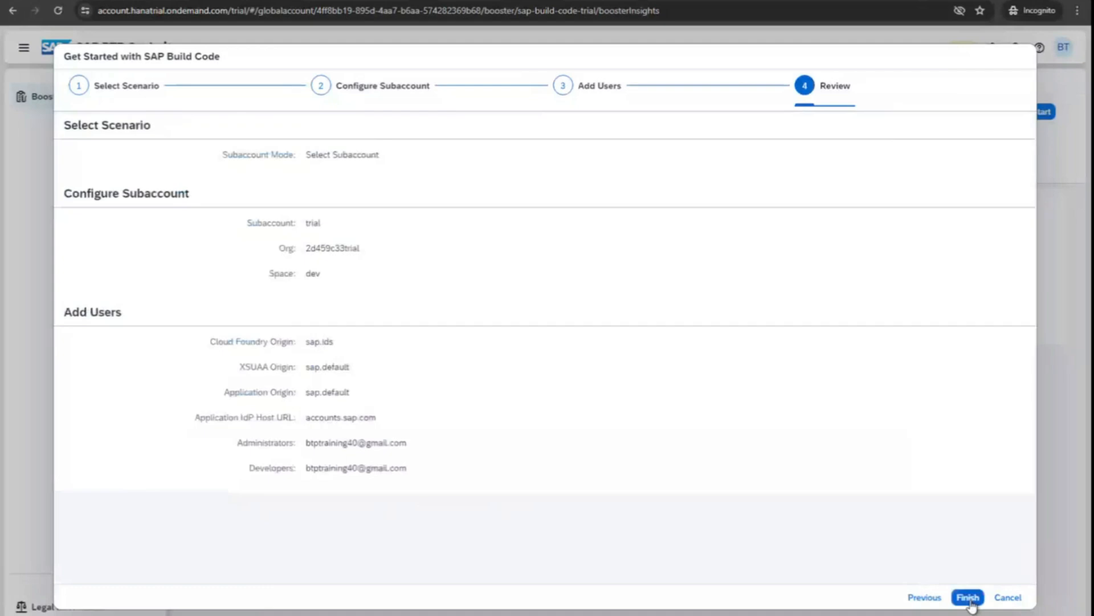
click(971, 601)
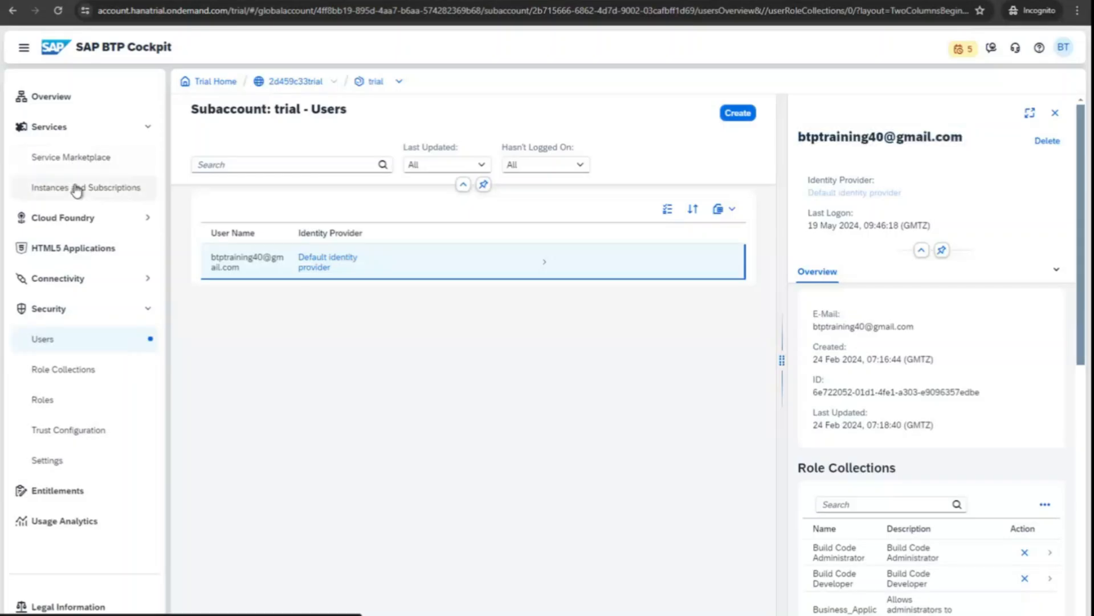
Step: View the trial subaccount's instances and subscriptions, and open the application from the booster's success message, accepting cookies and dismissing the updates notice
click(76, 187)
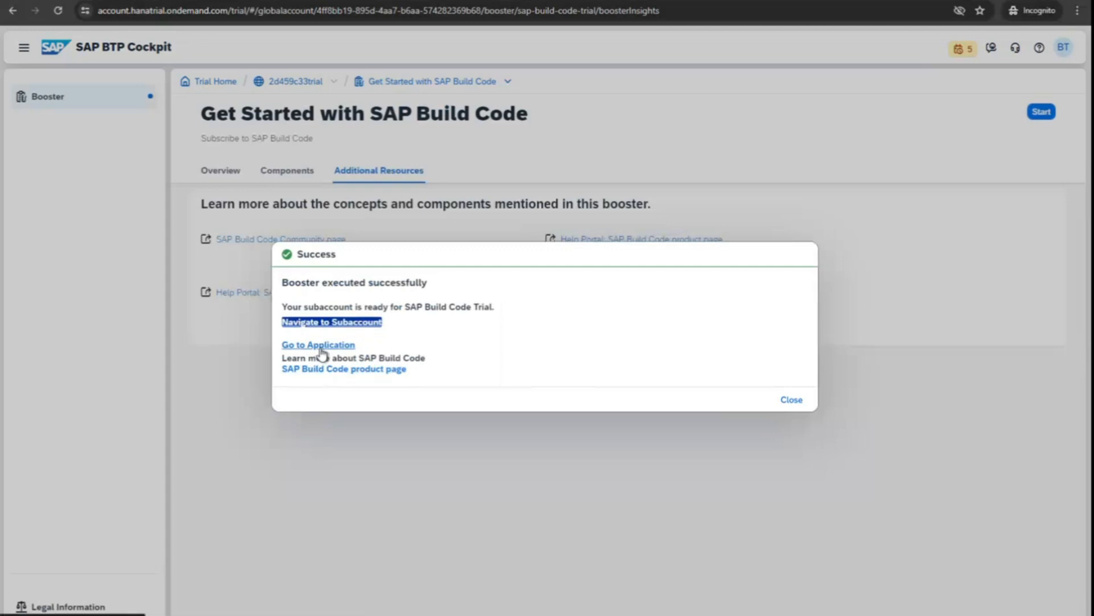
click(321, 349)
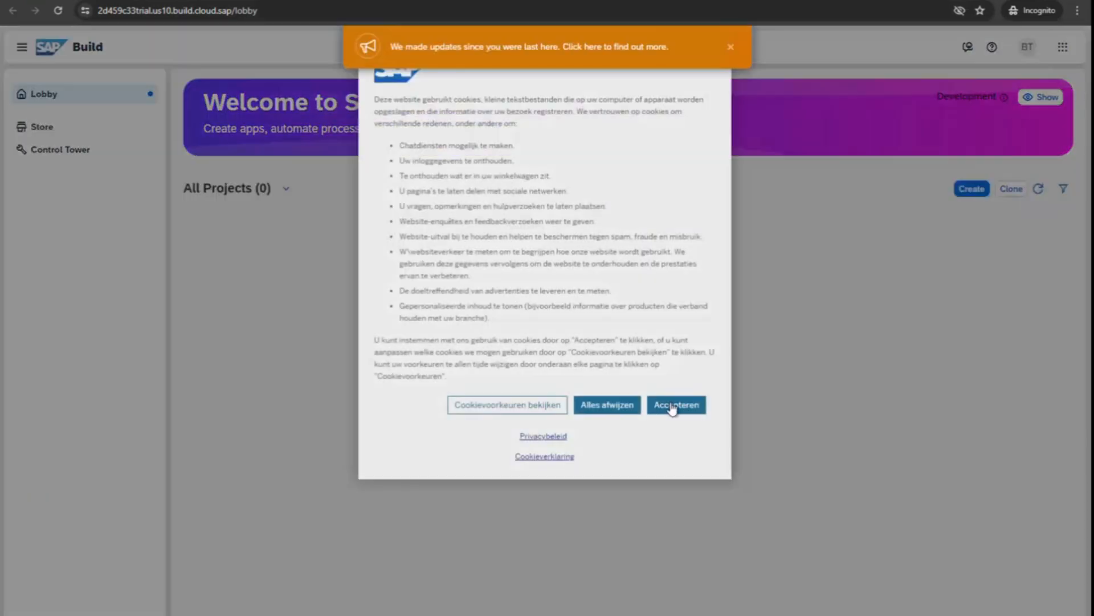
click(673, 405)
click(732, 49)
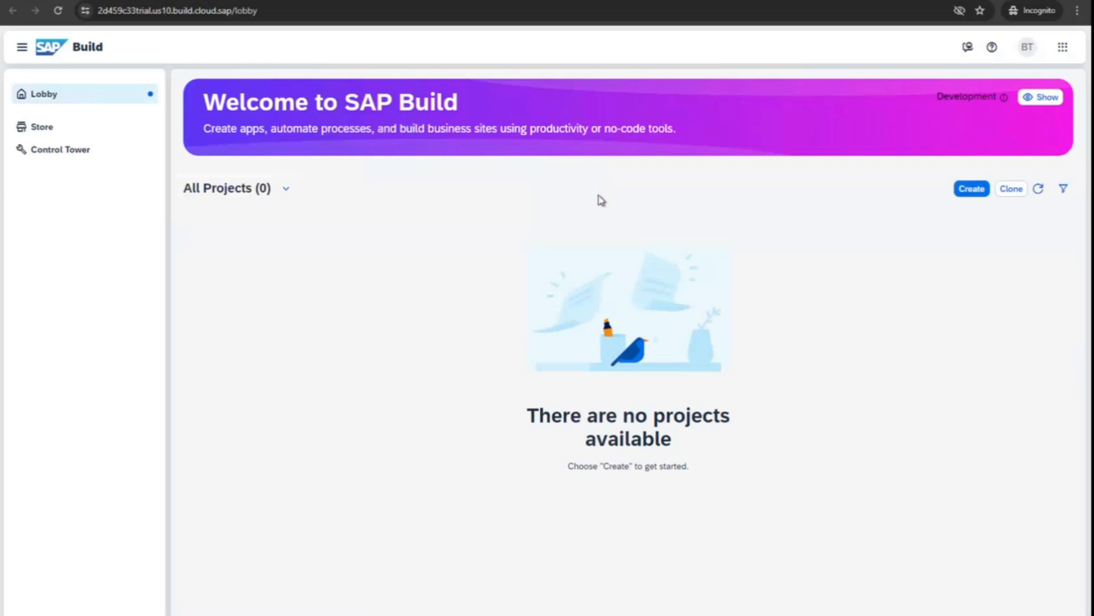
key(ctrl+Left)
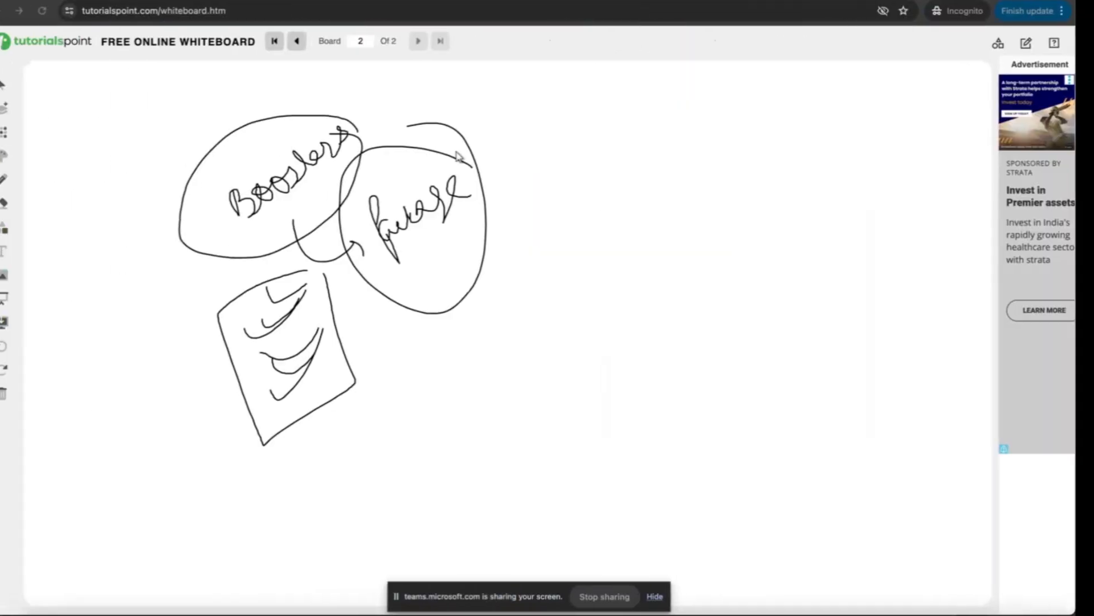
click(154, 1)
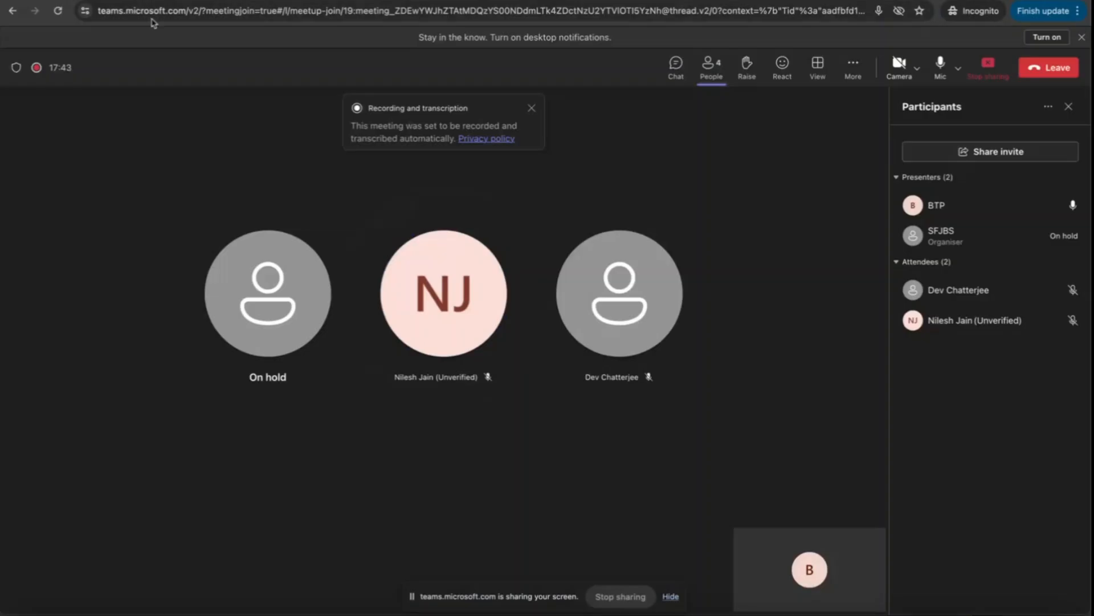
key(ctrl+Right)
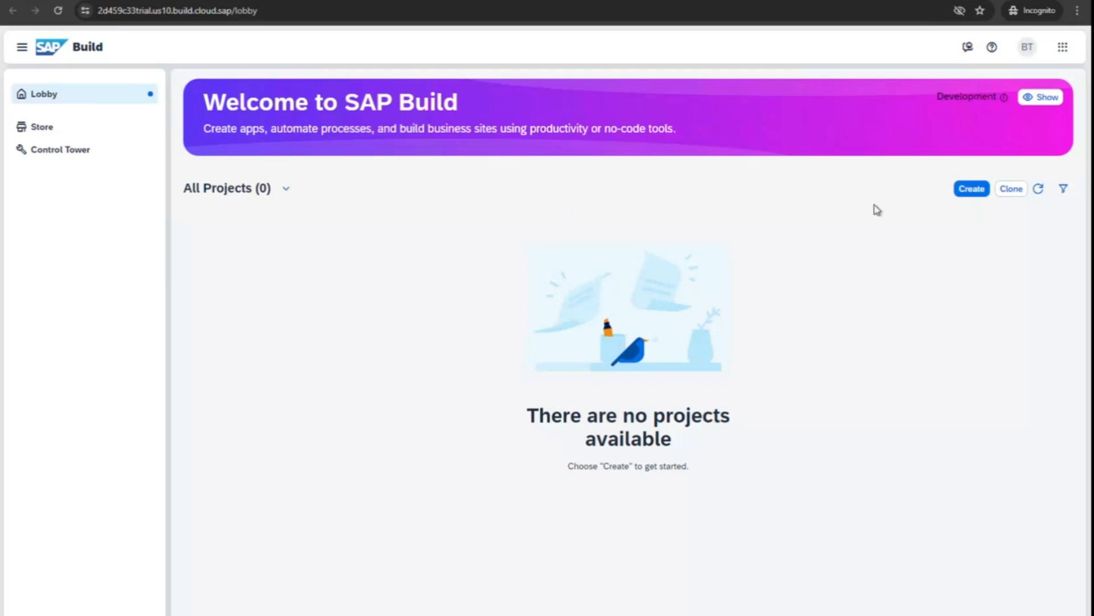
Step: Try to create an SAP Build Code full-stack application project named productshop in the new Full Stack 1 dev space
click(972, 189)
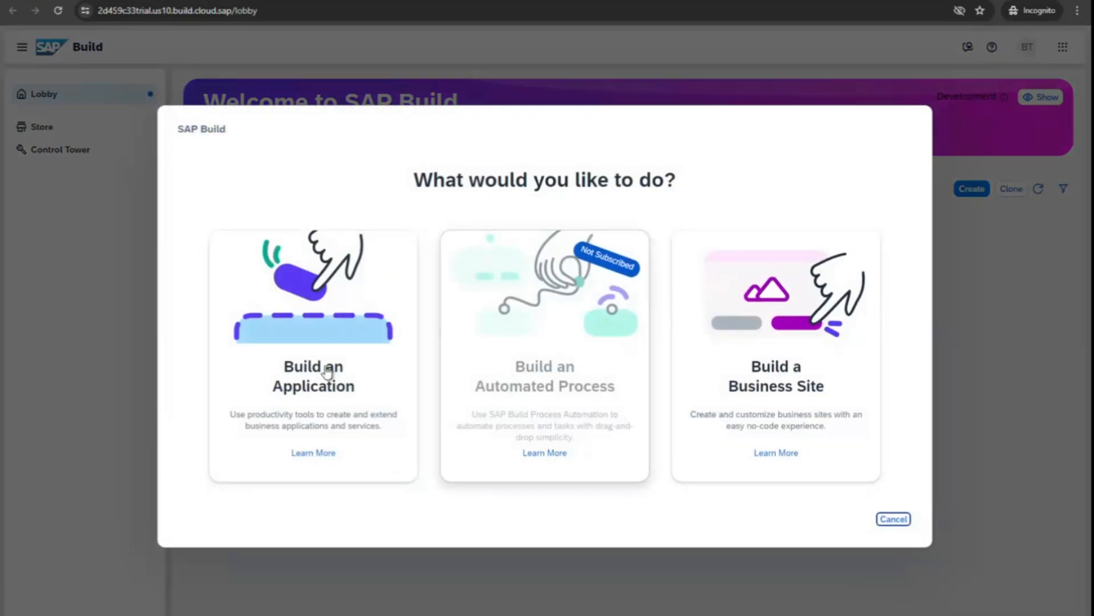
click(341, 338)
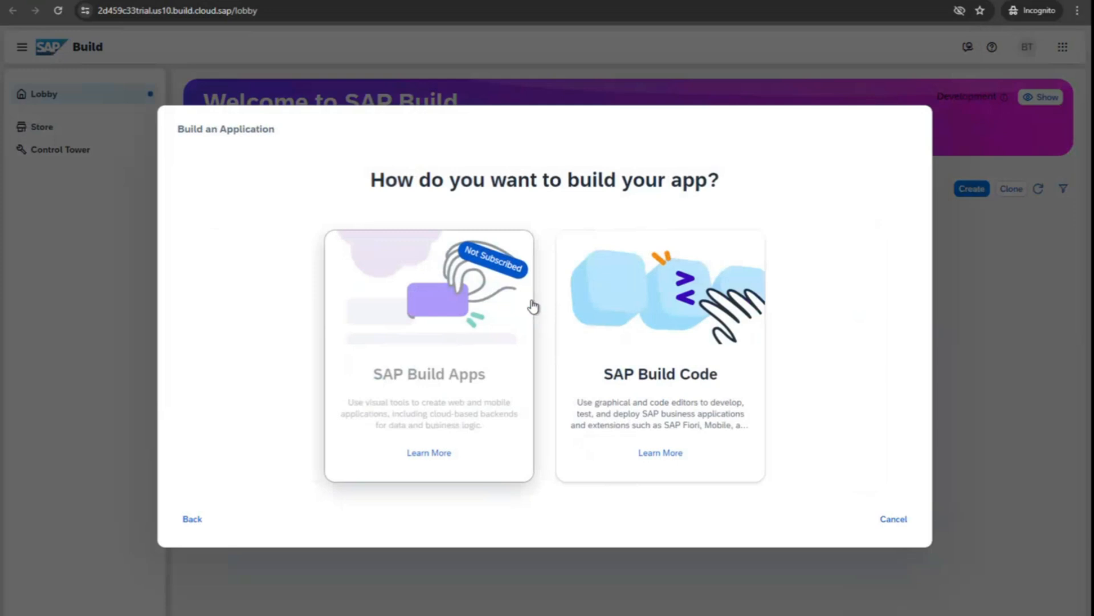
click(639, 341)
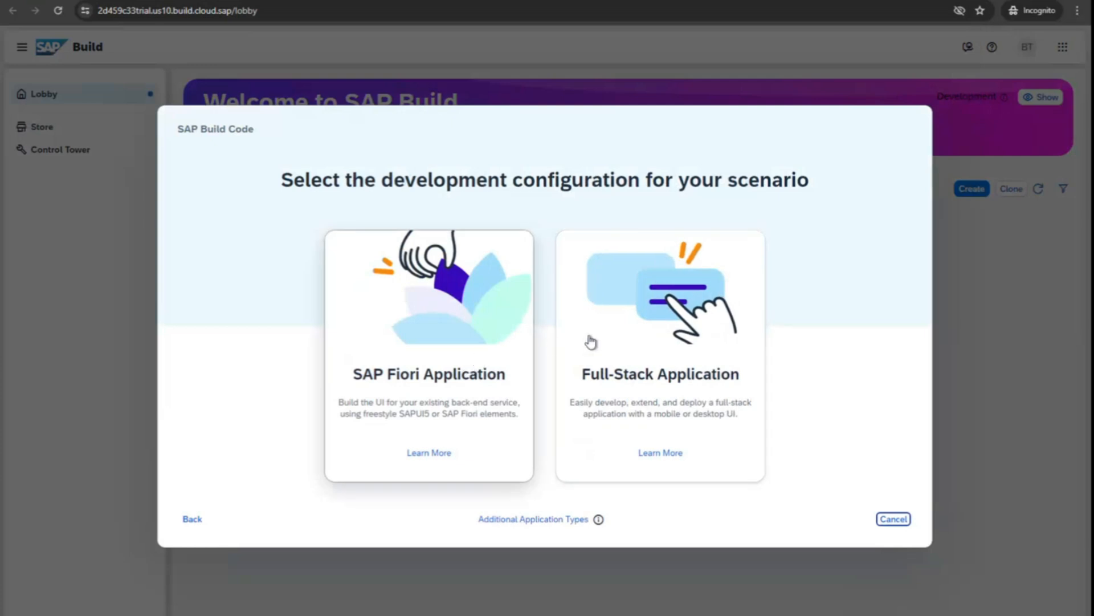
click(623, 342)
click(540, 265)
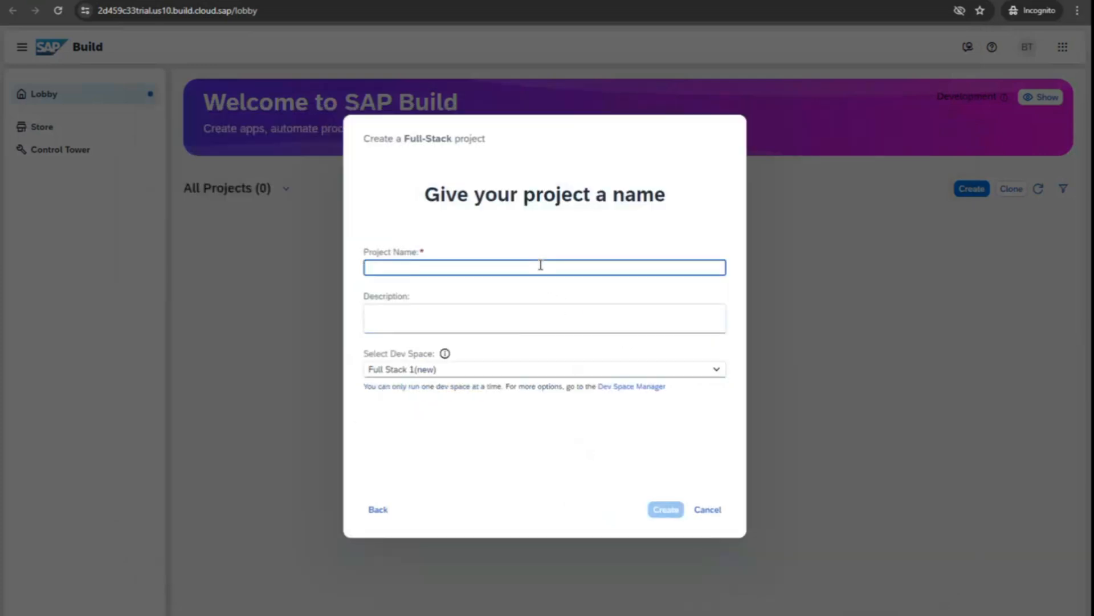
text(product)
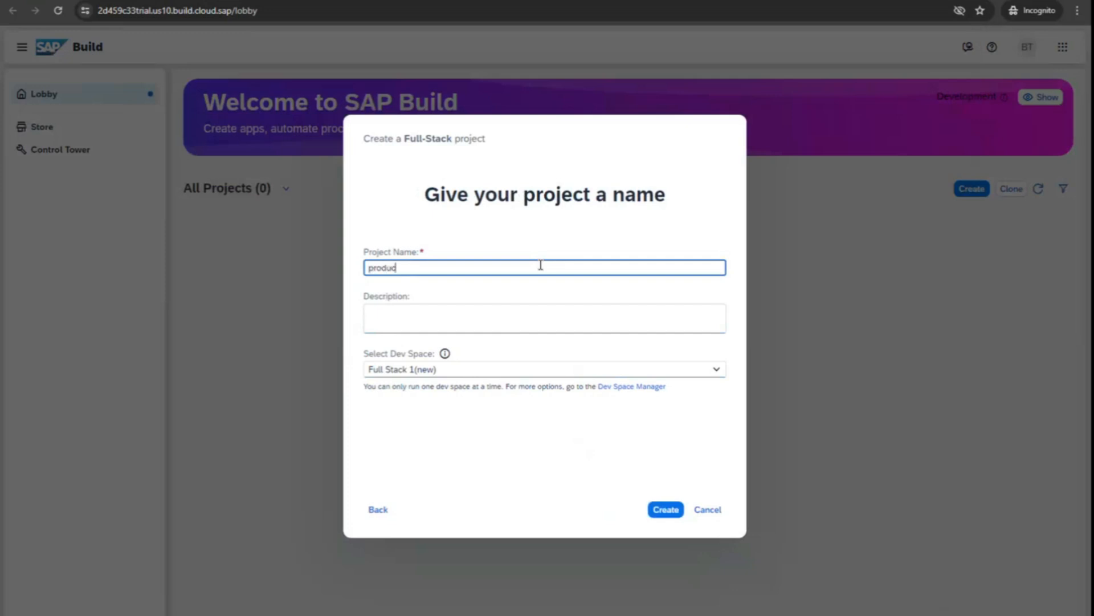
text(shop)
click(666, 509)
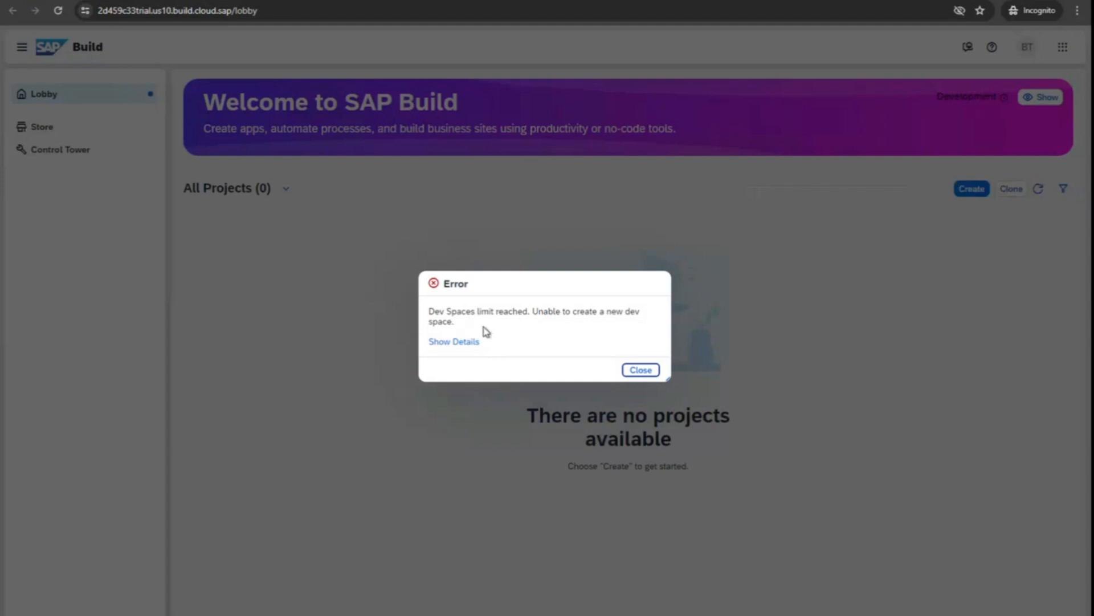
click(471, 342)
click(641, 375)
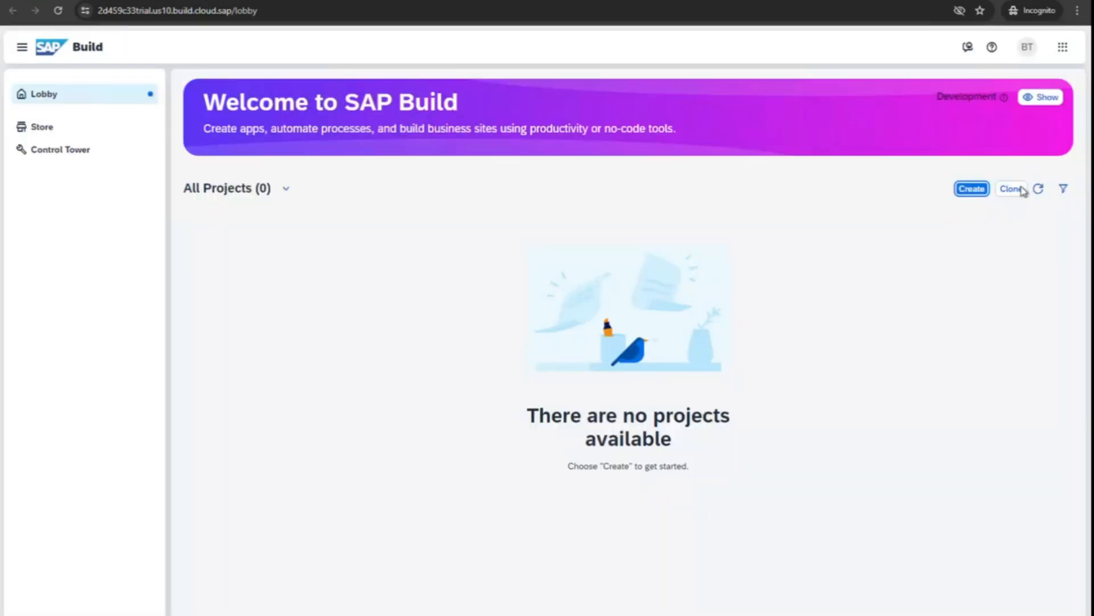
Step: Open the Dev Space Manager, accept the privacy notice, and delete the dev dev space while keeping prodshop
click(1062, 47)
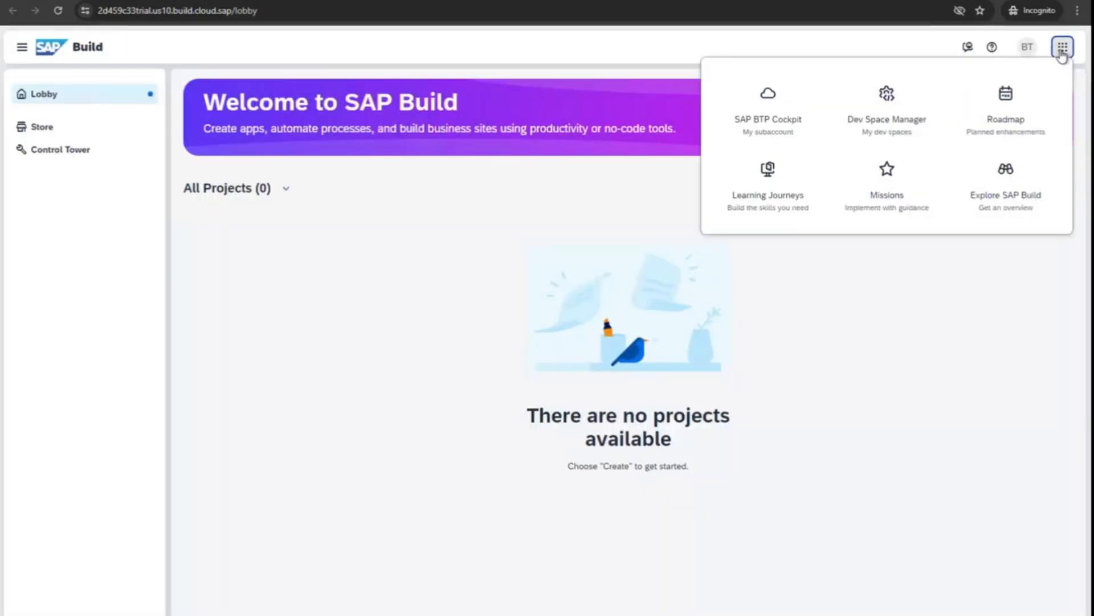
click(891, 124)
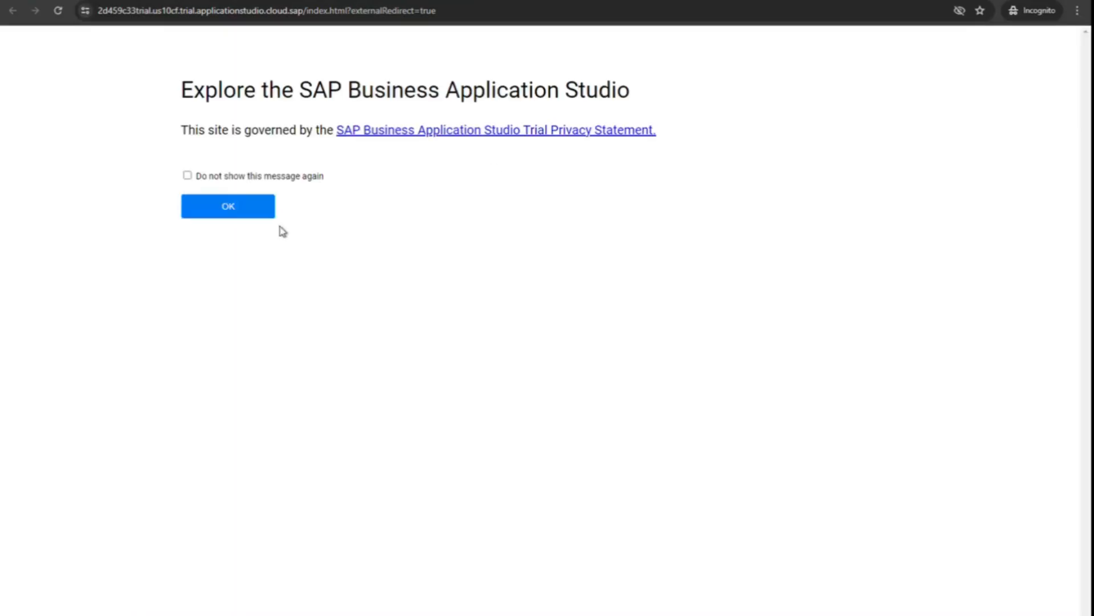
click(238, 213)
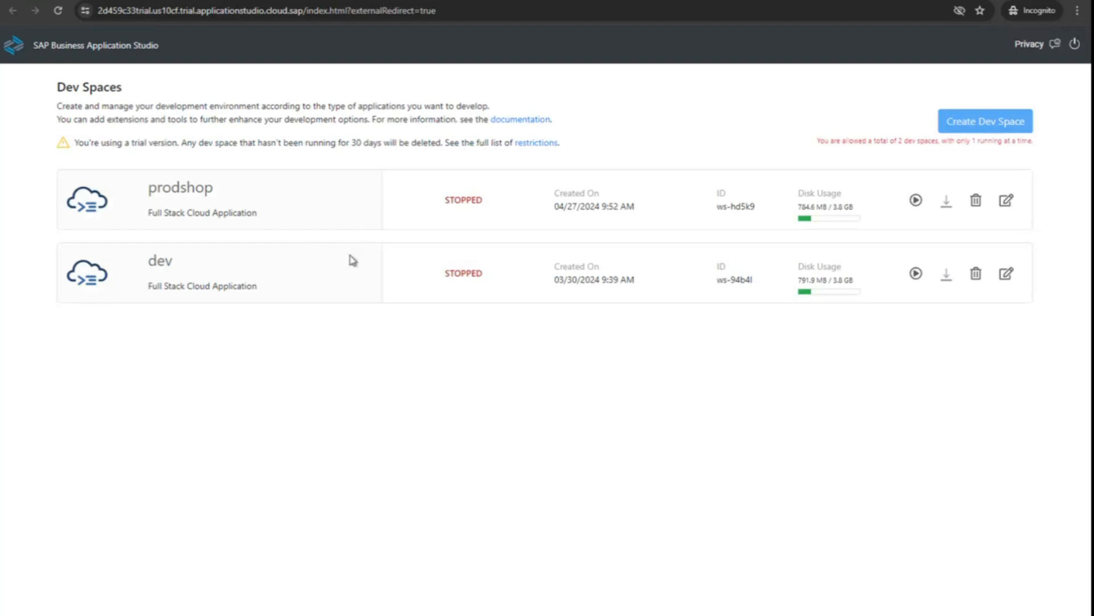
click(976, 202)
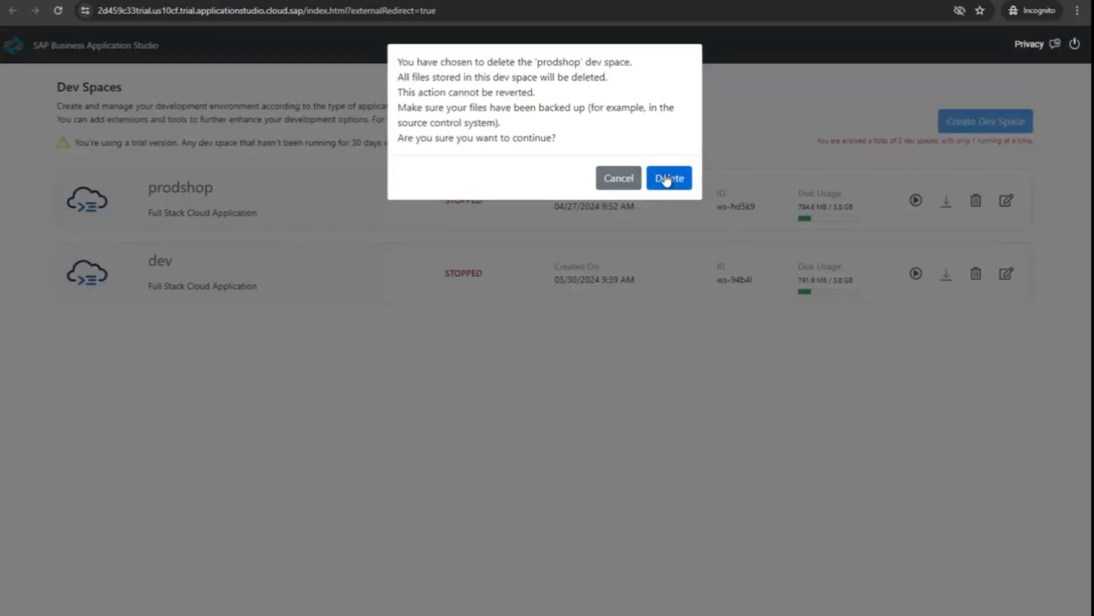
click(627, 181)
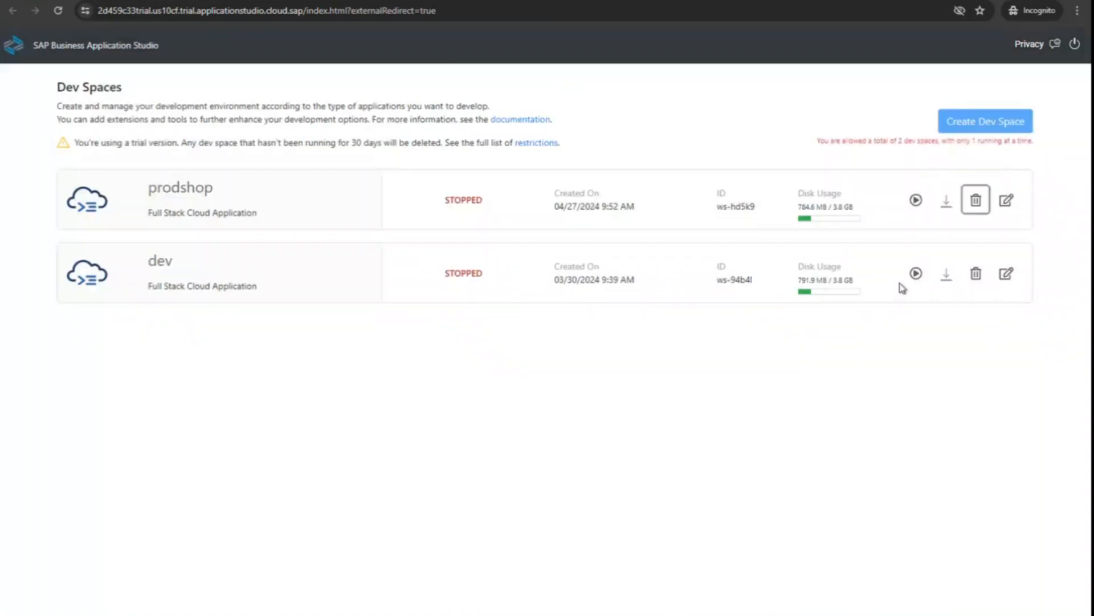
click(976, 274)
click(667, 178)
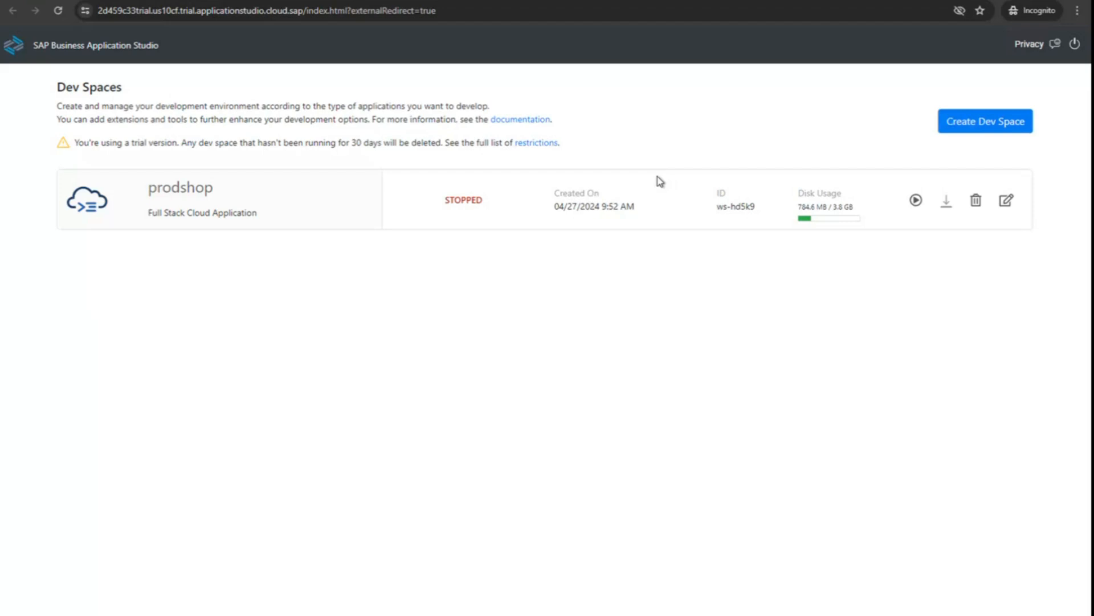
Step: Return to the SAP Build lobby and start a new full-stack application project with SAP Build Code
click(367, 1)
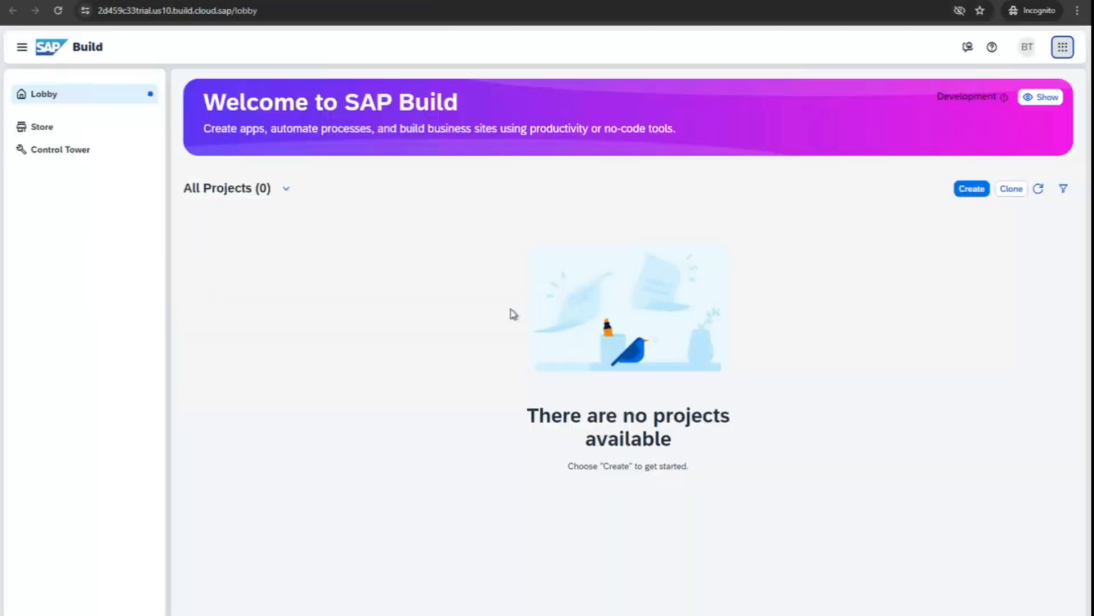
click(961, 193)
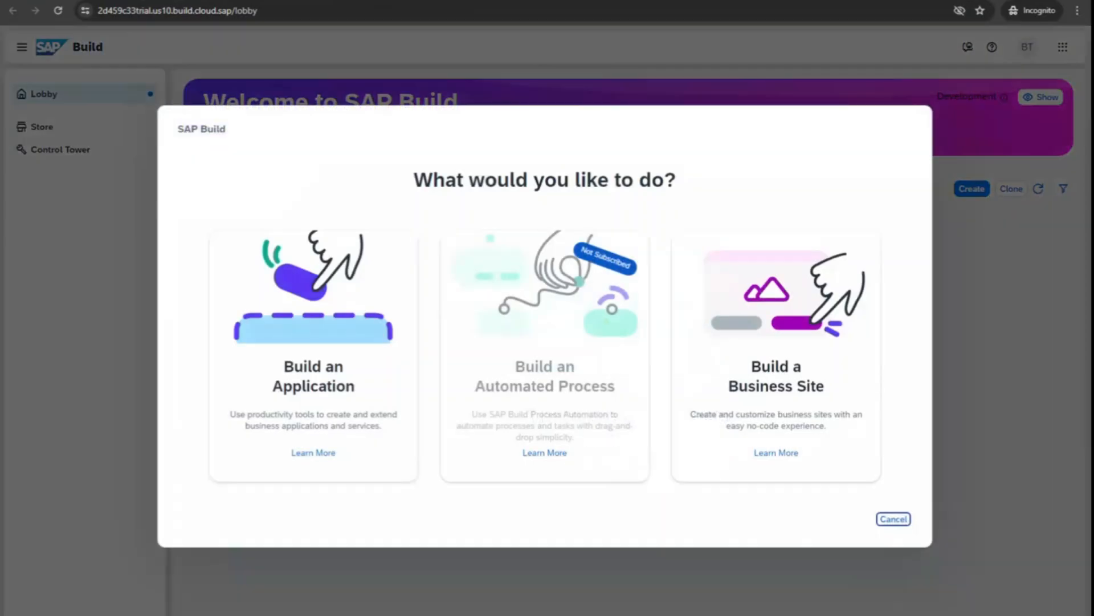
click(369, 363)
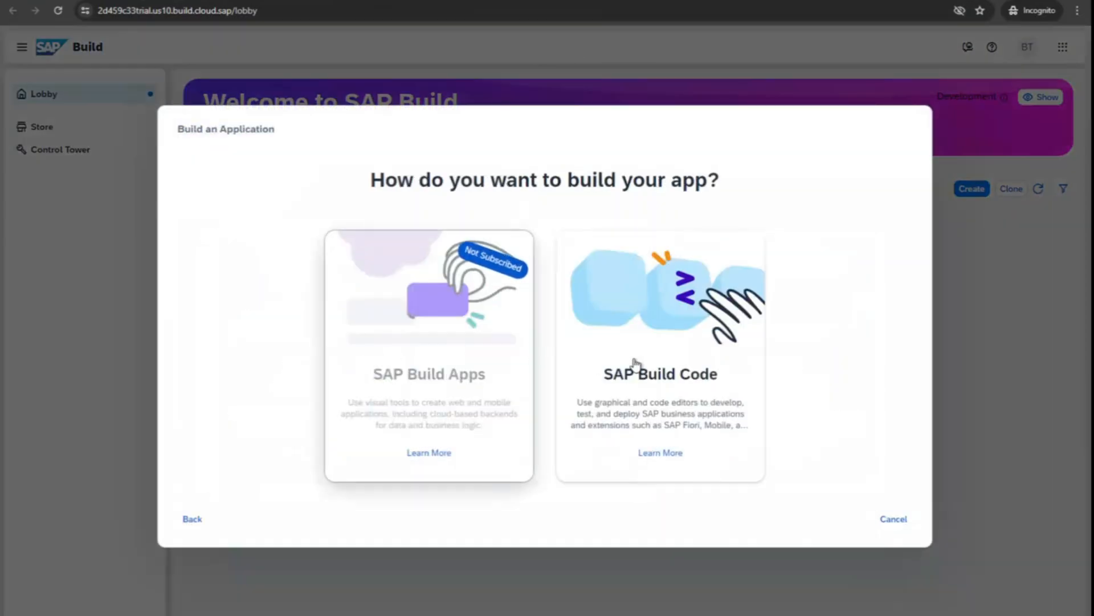
click(642, 367)
click(626, 344)
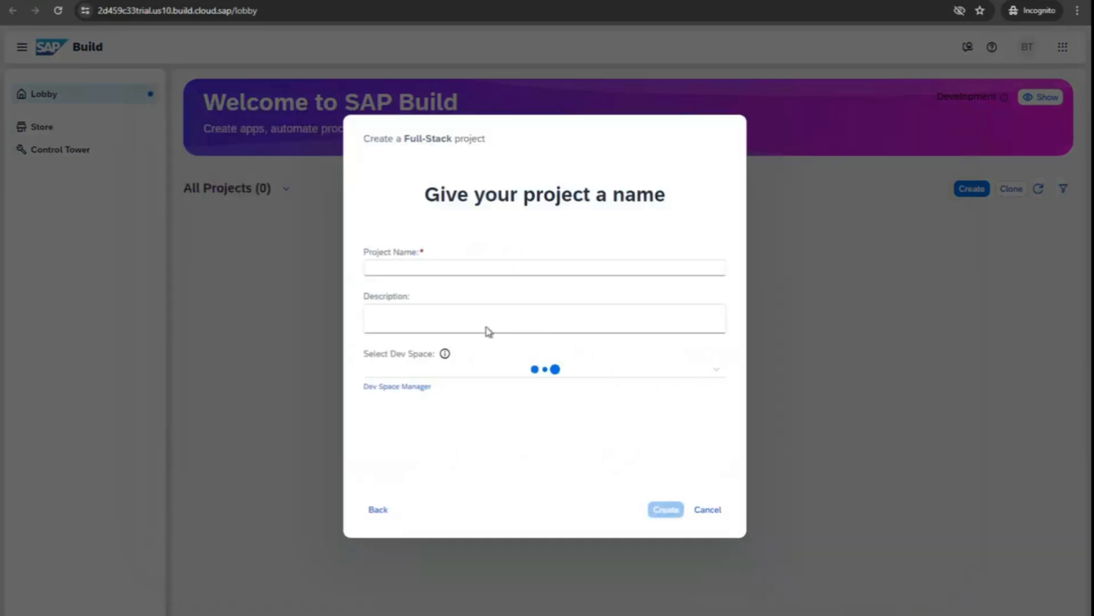
Step: Name the full-stack project ProductShopJoule and create it in the new Full Stack 1 dev space
click(460, 272)
text(Product)
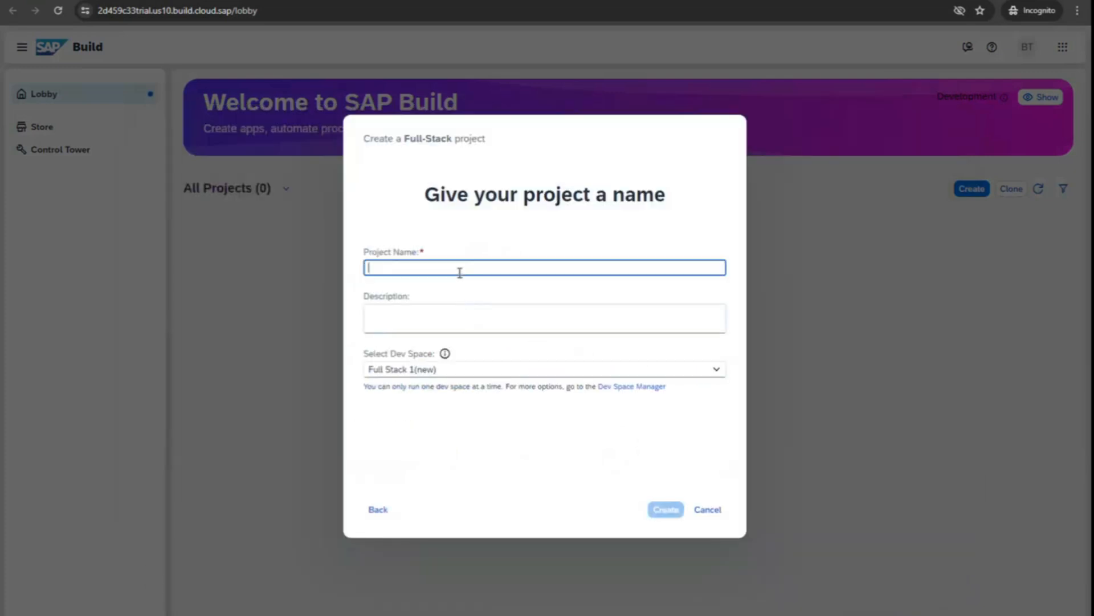
text(Shop)
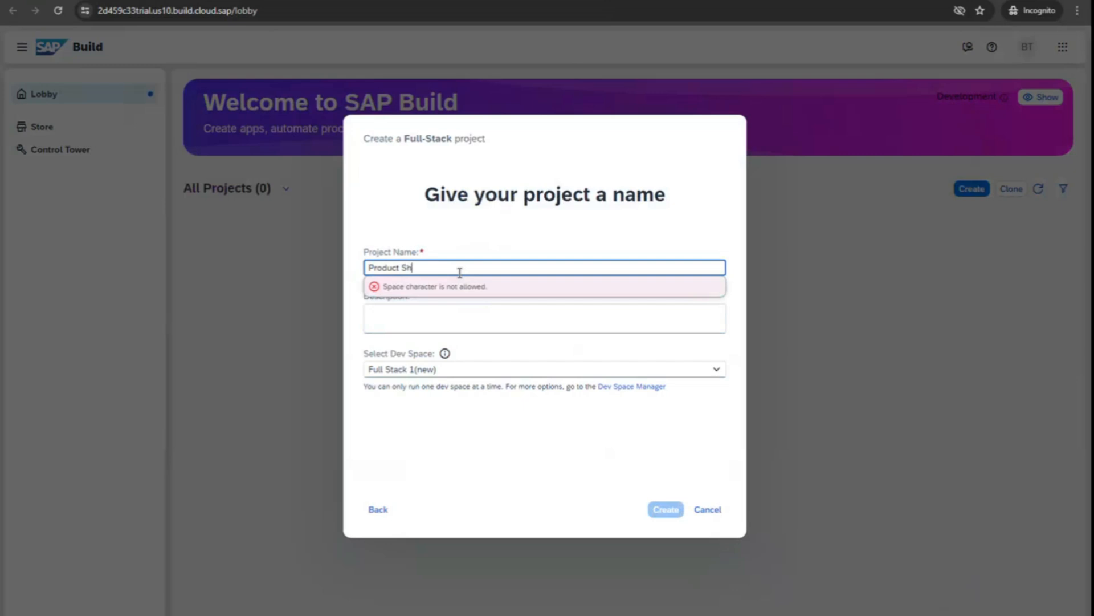
click(403, 267)
key(BackSpace)
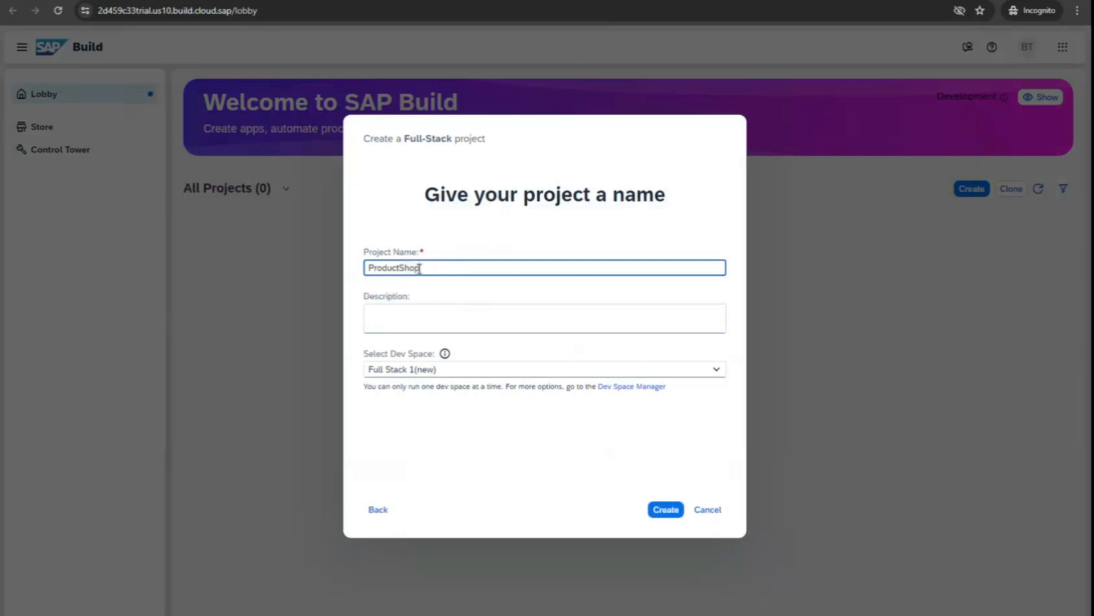
text(Joule)
click(460, 292)
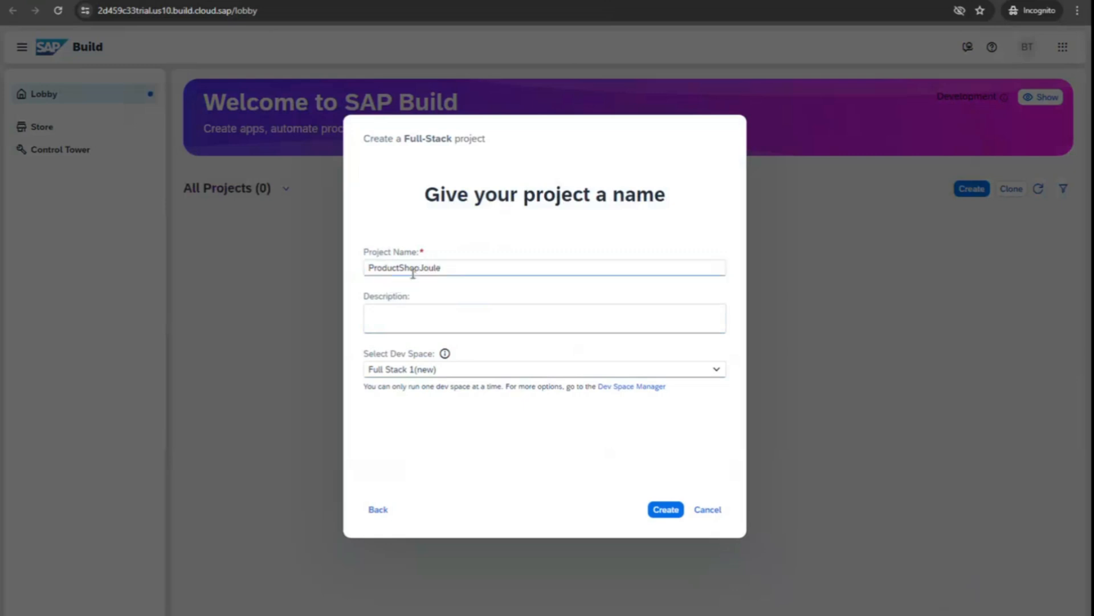
click(660, 510)
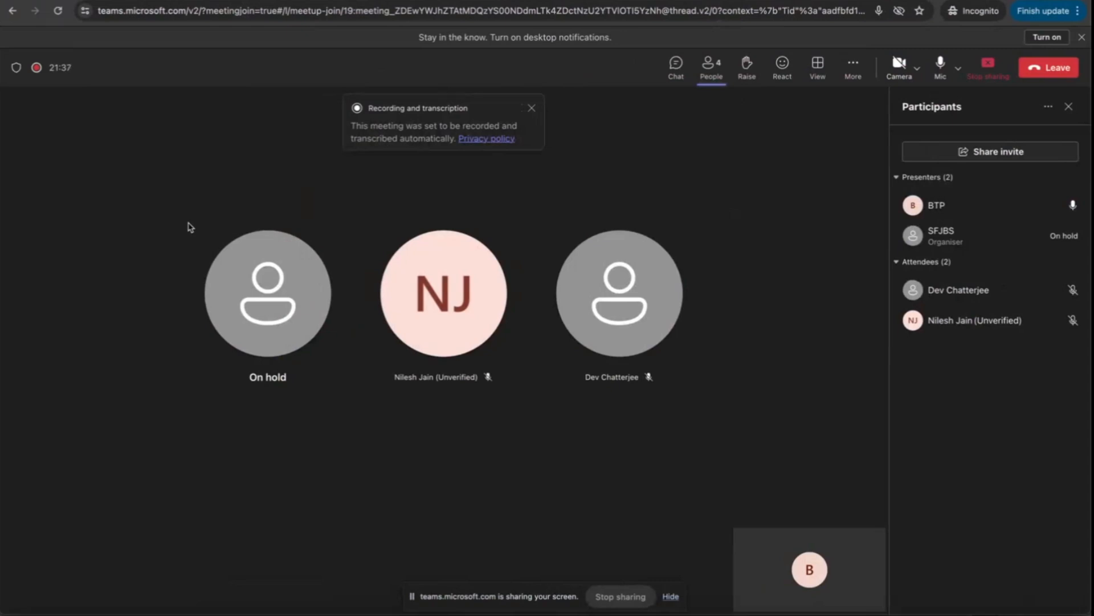
Step: Monitor the ProductShopJoule project's creation in the lobby, checking the Teams meeting in between and dismissing its recording notice
key(ctrl+Right)
key(ctrl+Left)
click(531, 109)
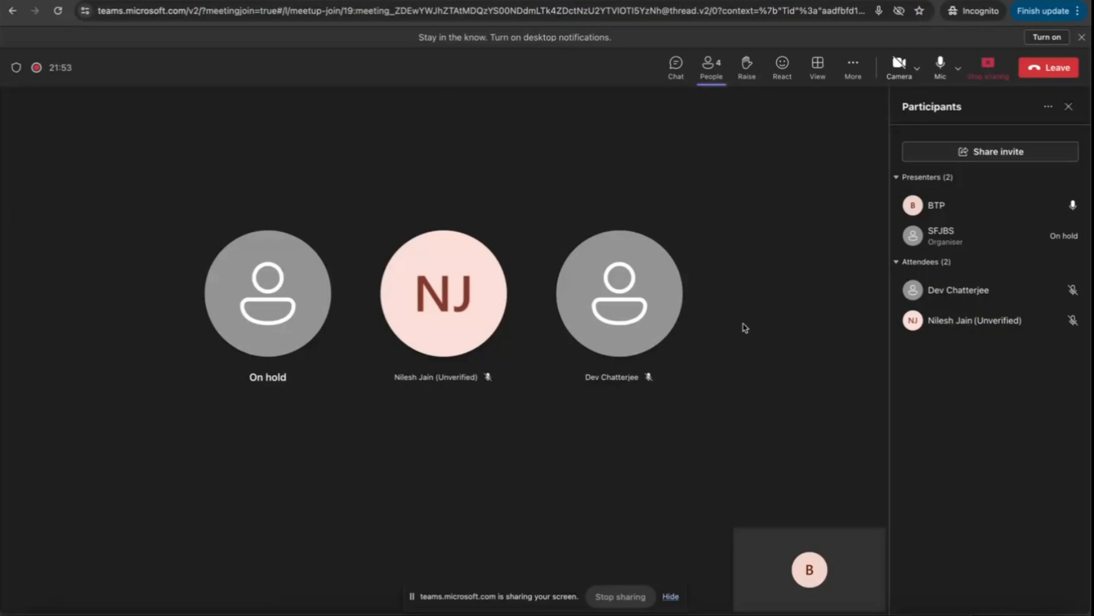
key(ctrl+Right)
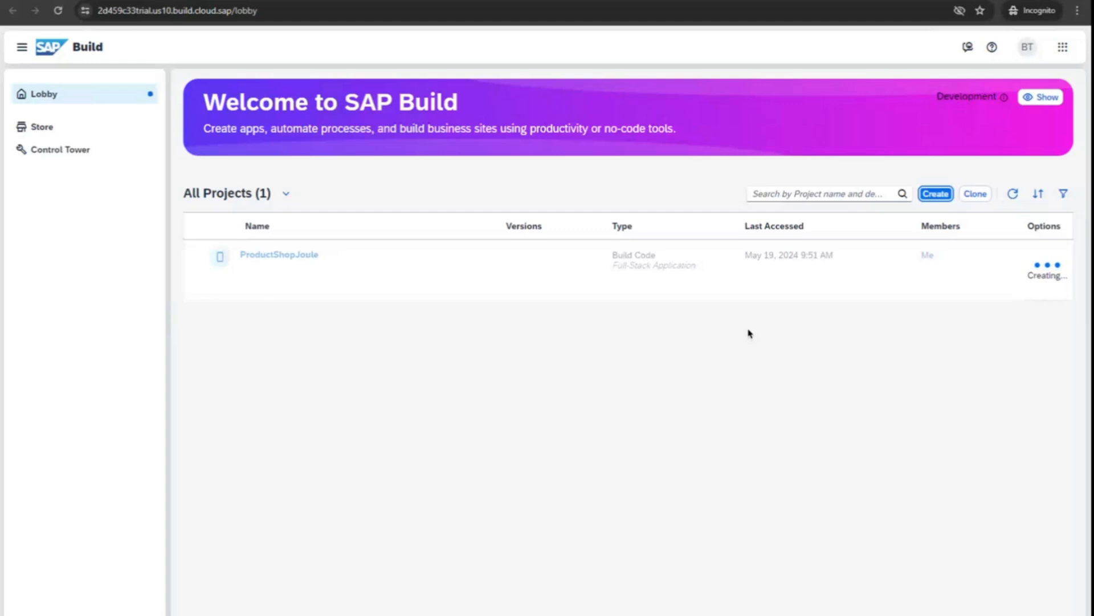
key(ctrl+Left)
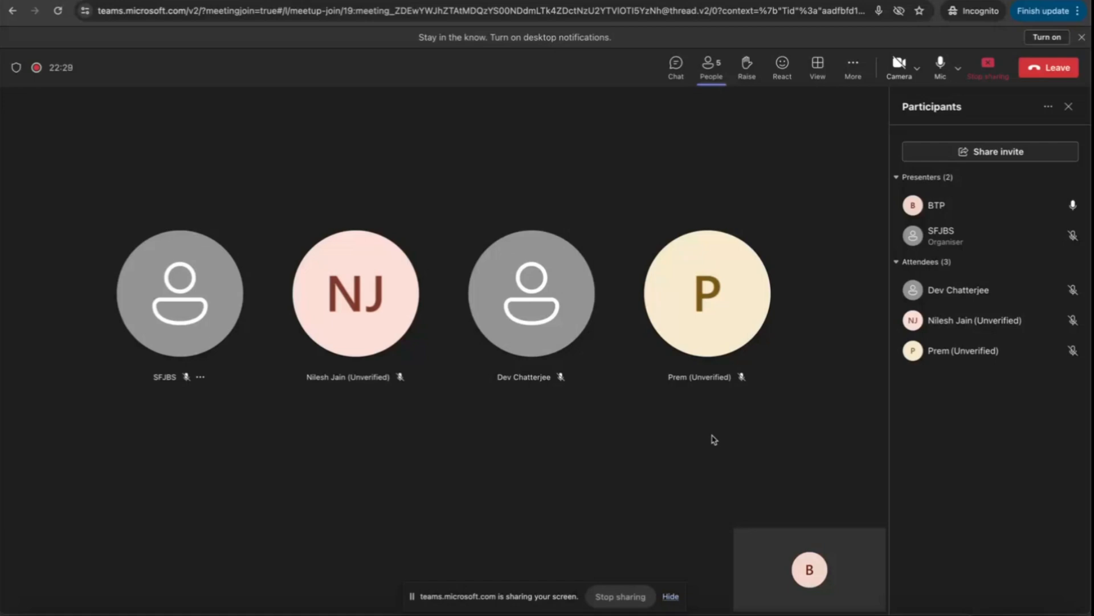
key(ctrl+Right)
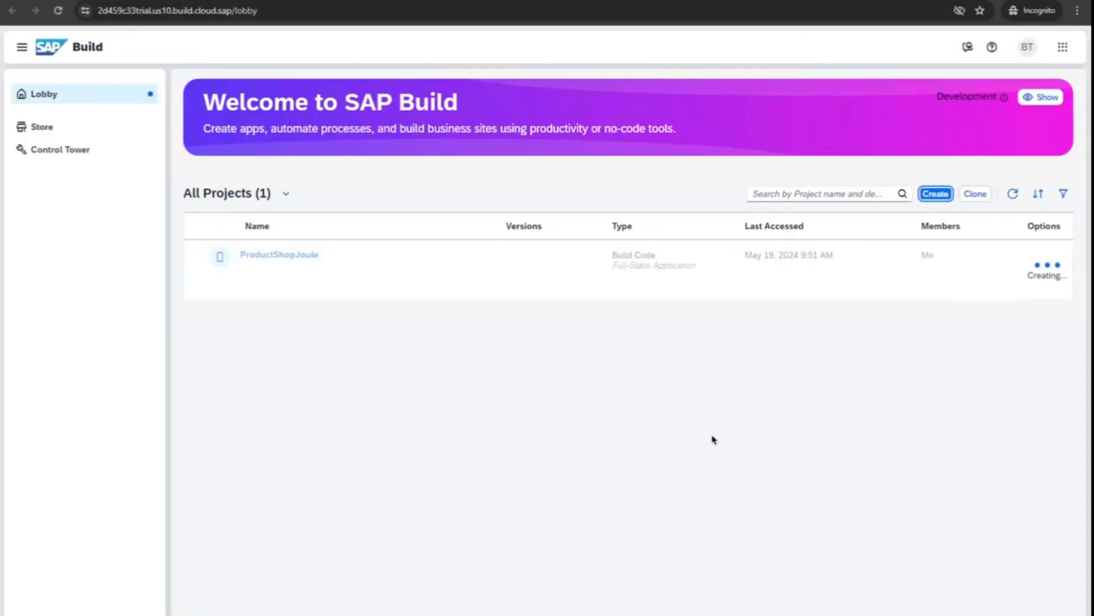
key(ctrl+Left)
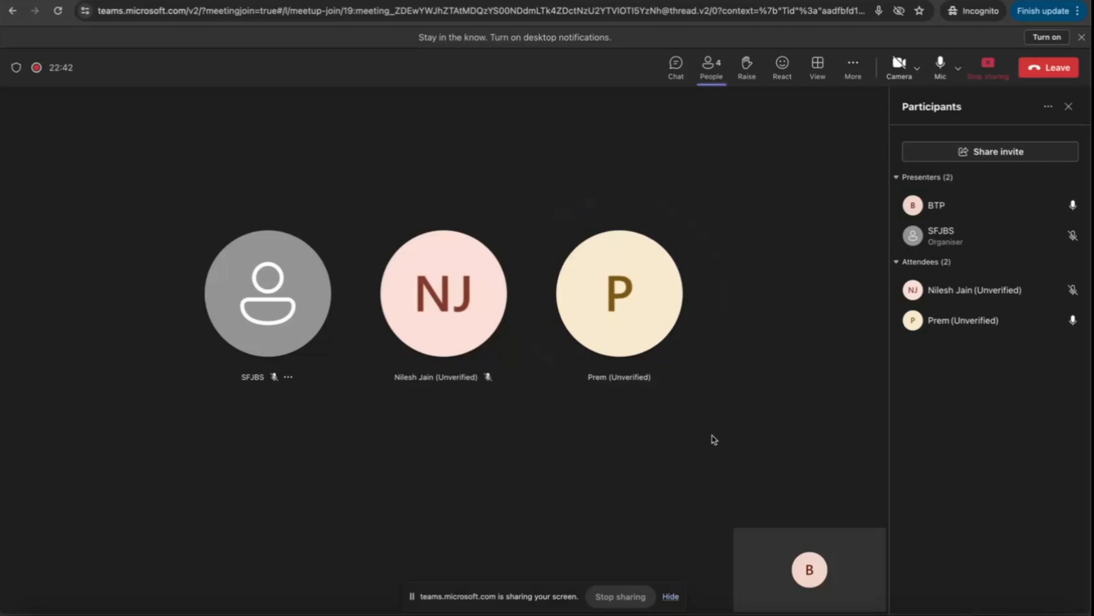
key(ctrl+Right)
key(ctrl+Left)
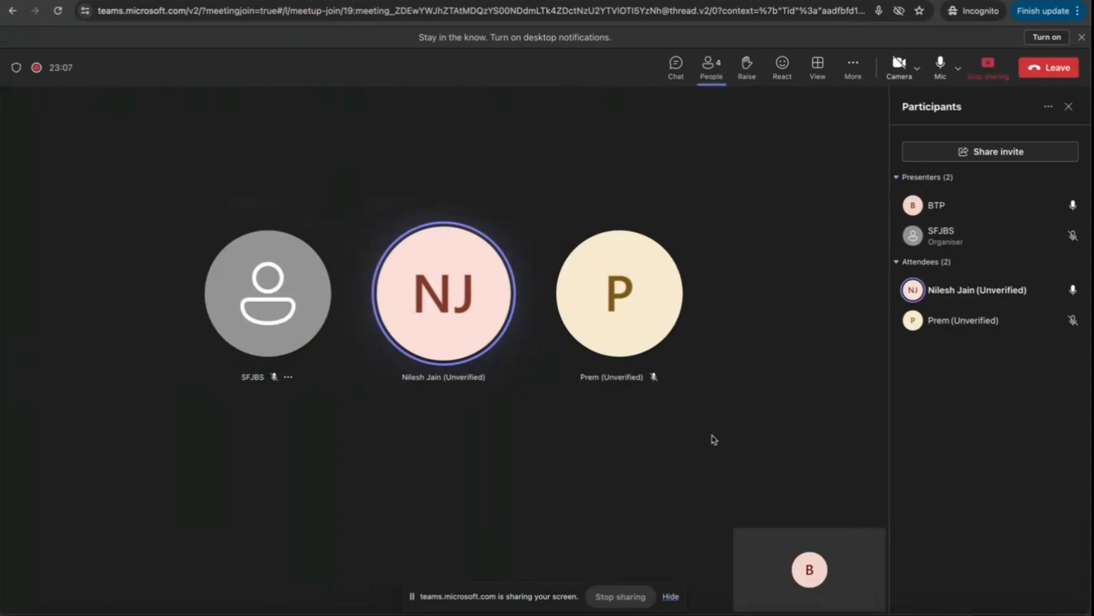
Step: Switch to the online whiteboard and show the full-stack app diagram on board 1
click(285, 0)
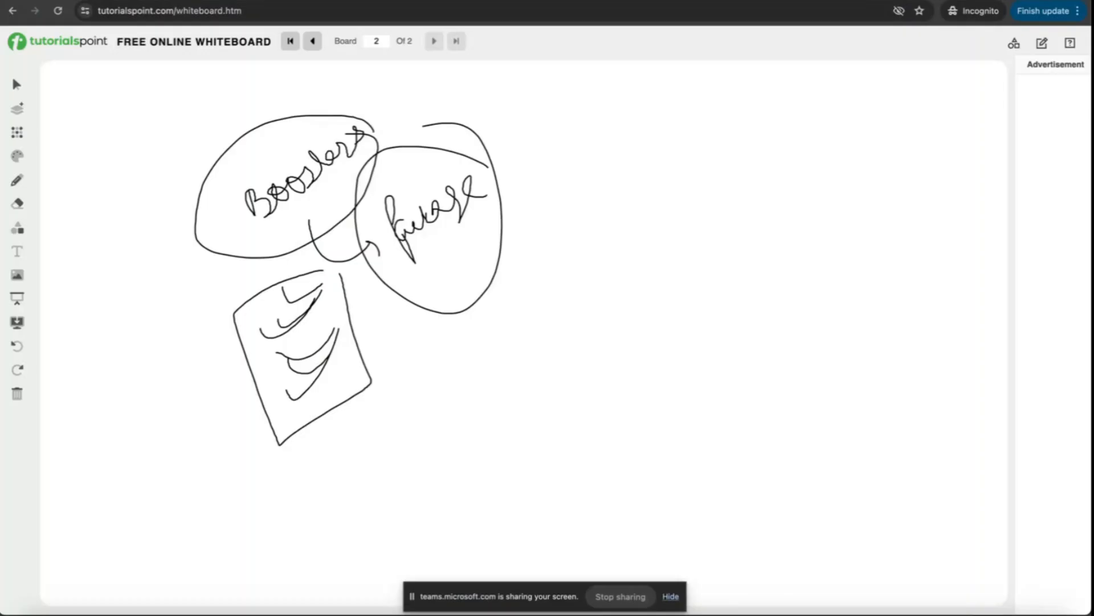
click(314, 48)
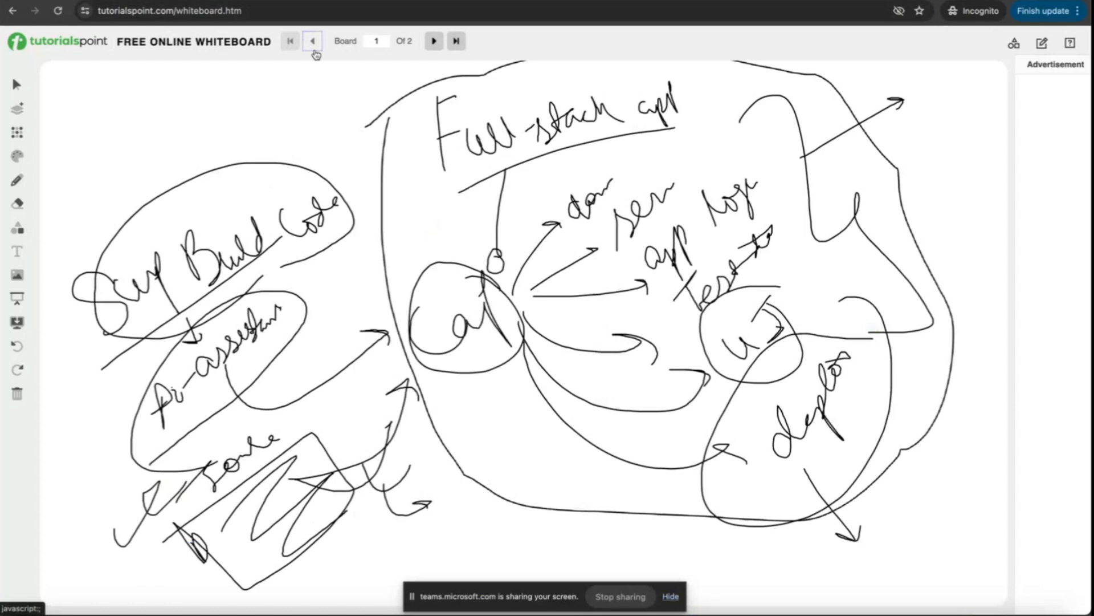
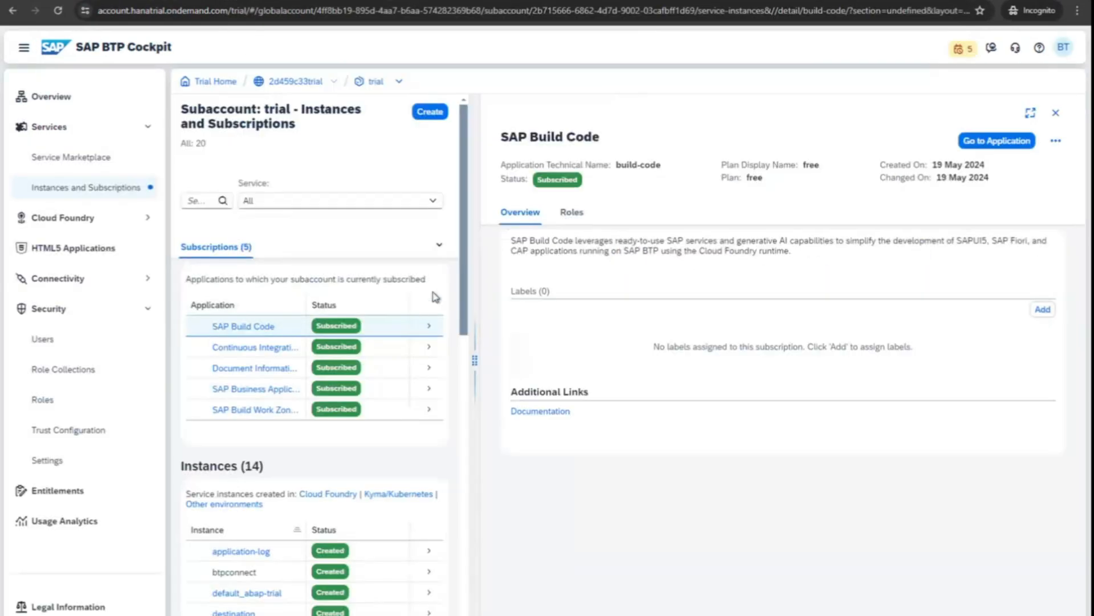
Step: Close the SAP Build Code subscription details and booster success message, reopen the Get Started with SAP Build Code booster, and highlight its overview text
click(1056, 113)
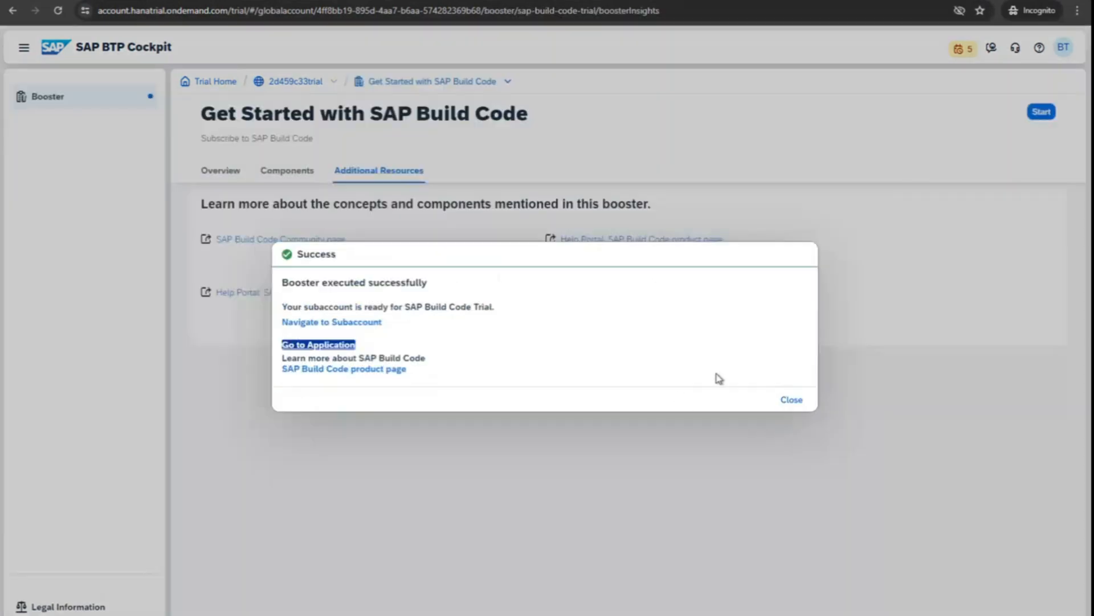
click(791, 399)
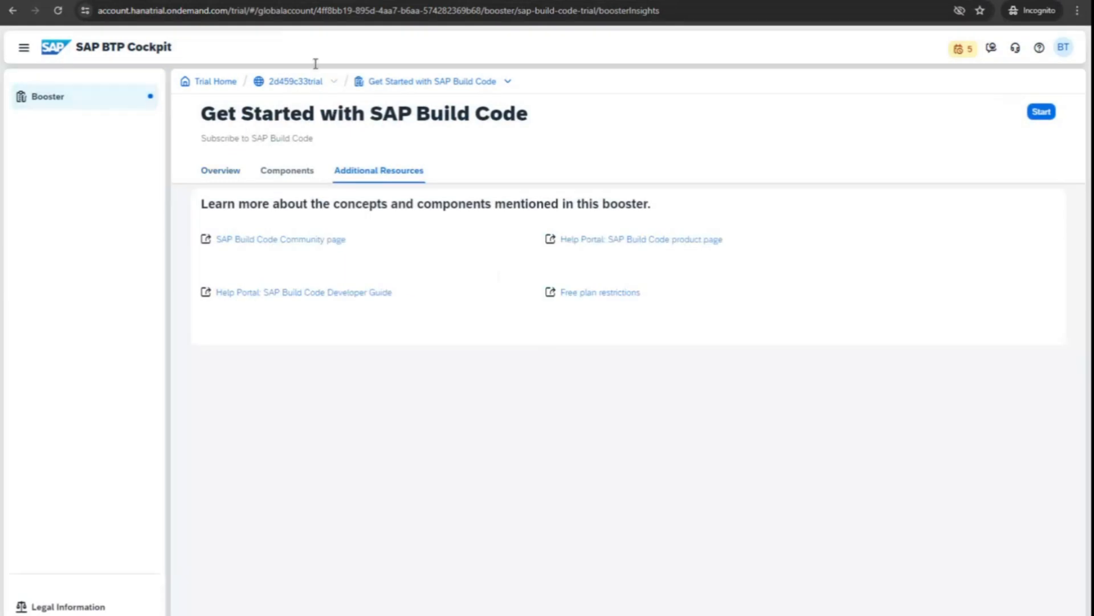
double_click(297, 84)
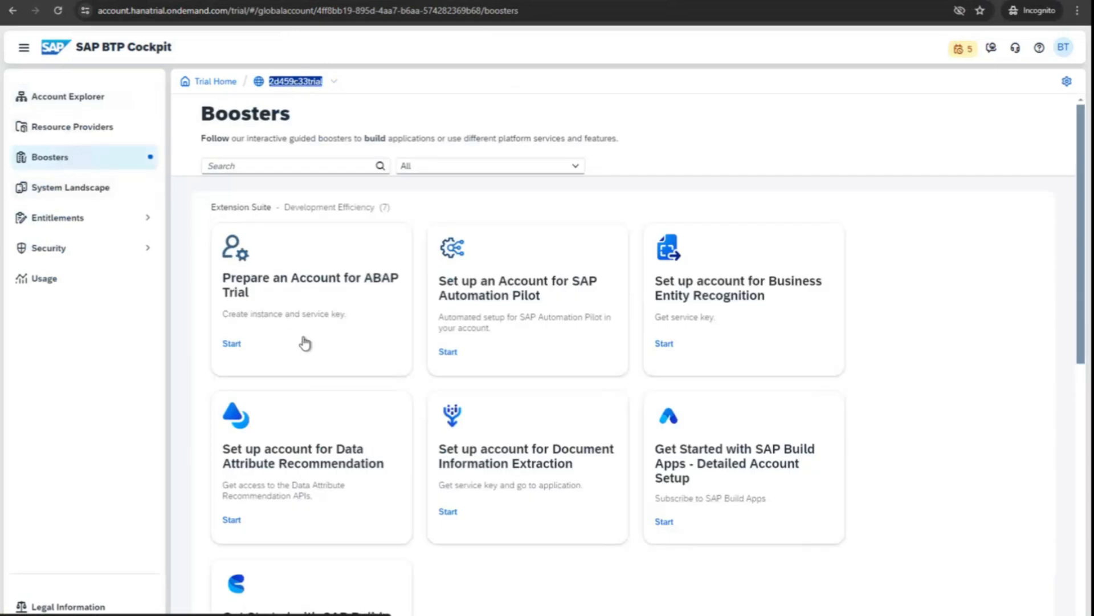
scroll(302, 336, down, 6)
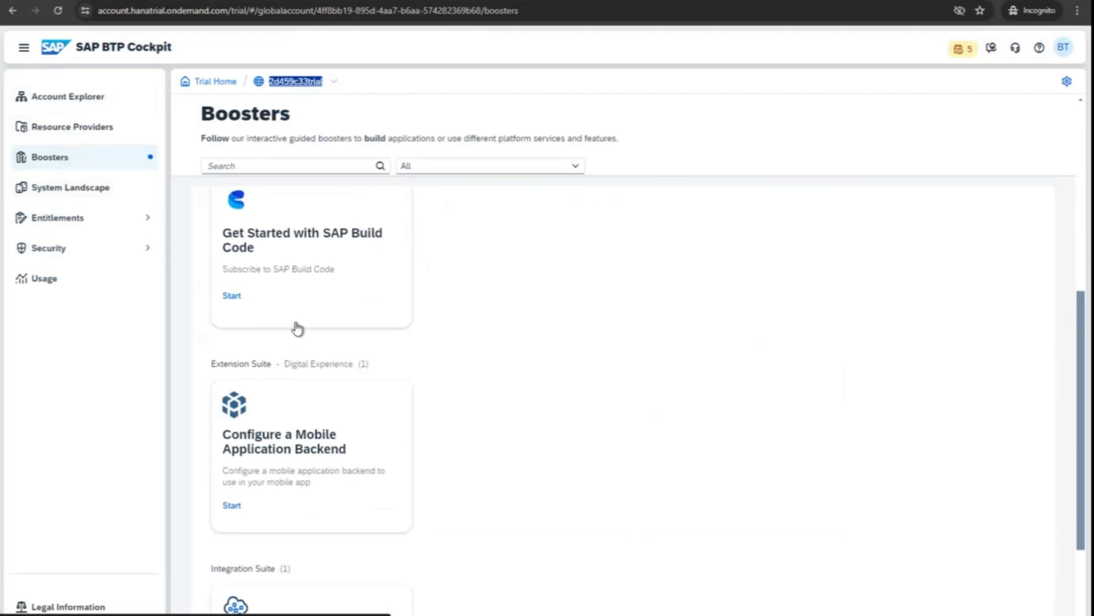
click(302, 260)
drag(425, 268, 196, 201)
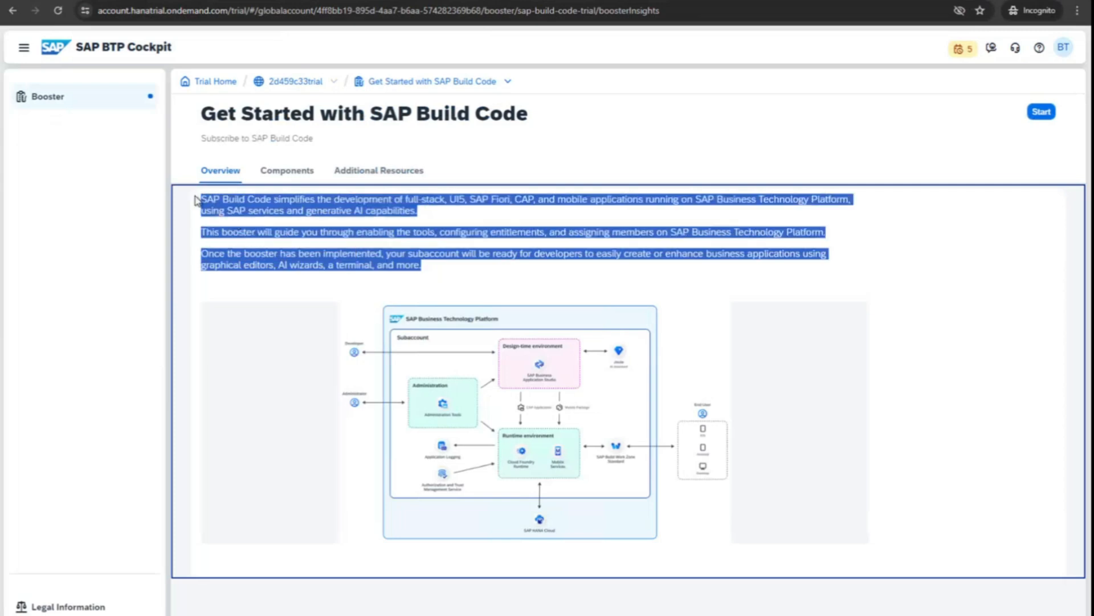
click(196, 201)
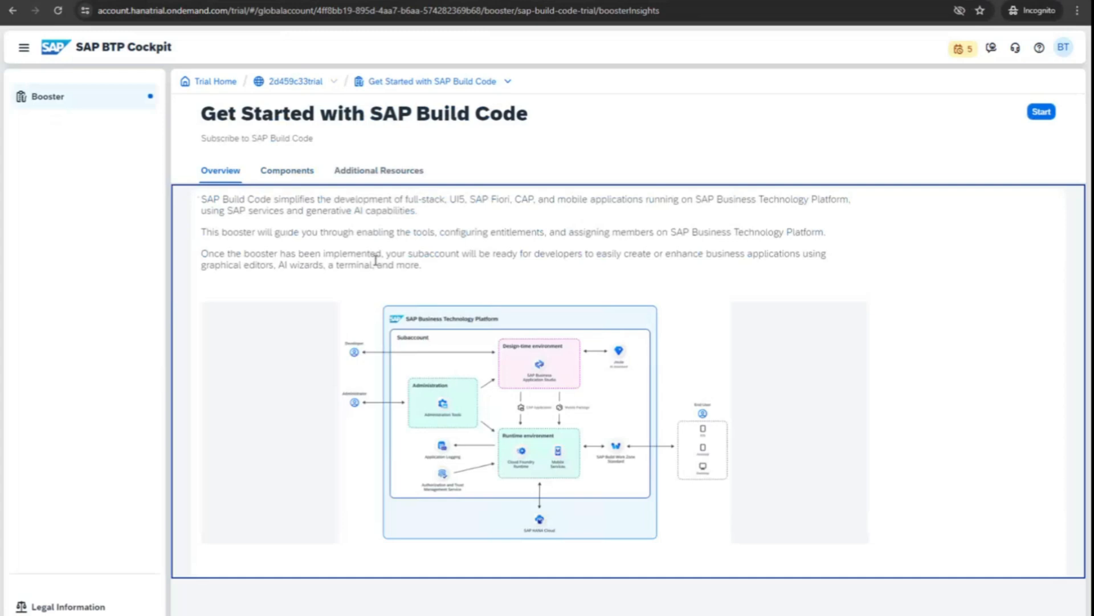
Step: Return to the SAP Build lobby, glancing at the whiteboard diagram and the Teams meeting on the way
key(ctrl+Left)
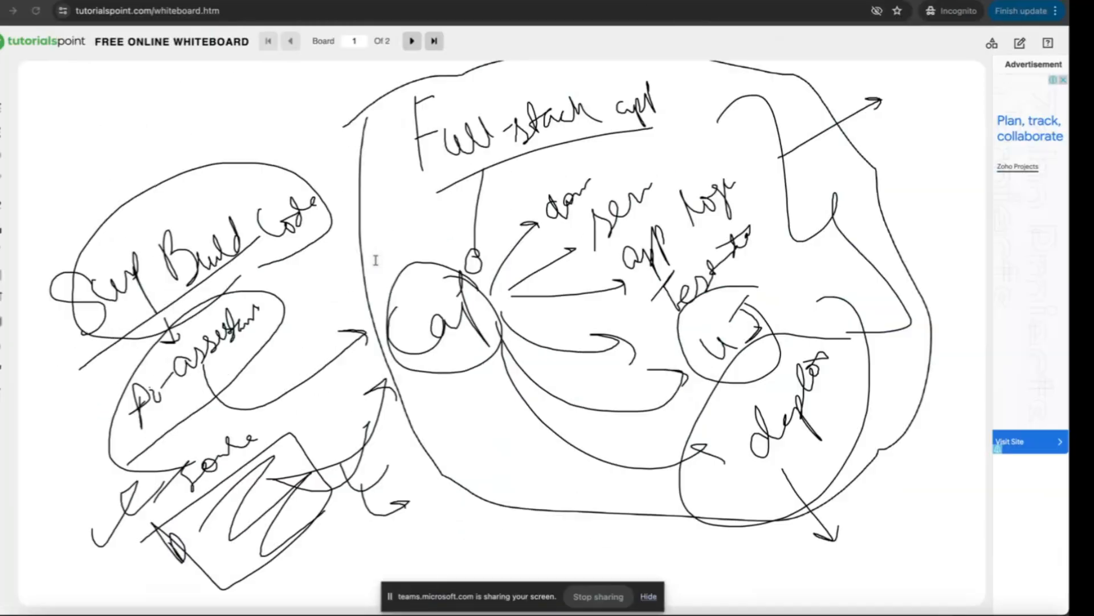
click(157, 2)
key(ctrl+Right)
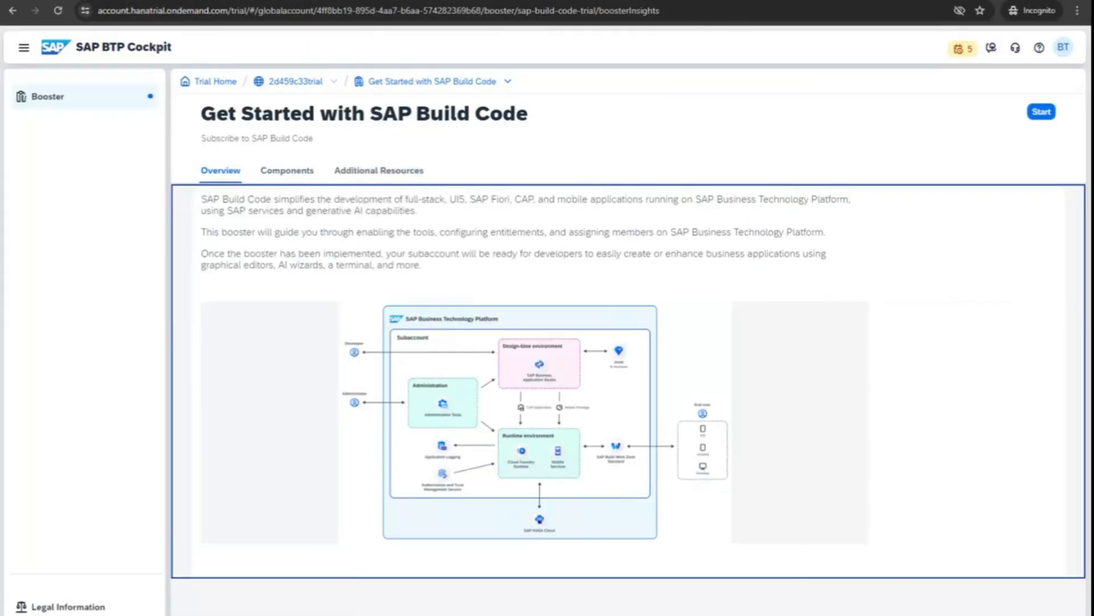
click(369, 1)
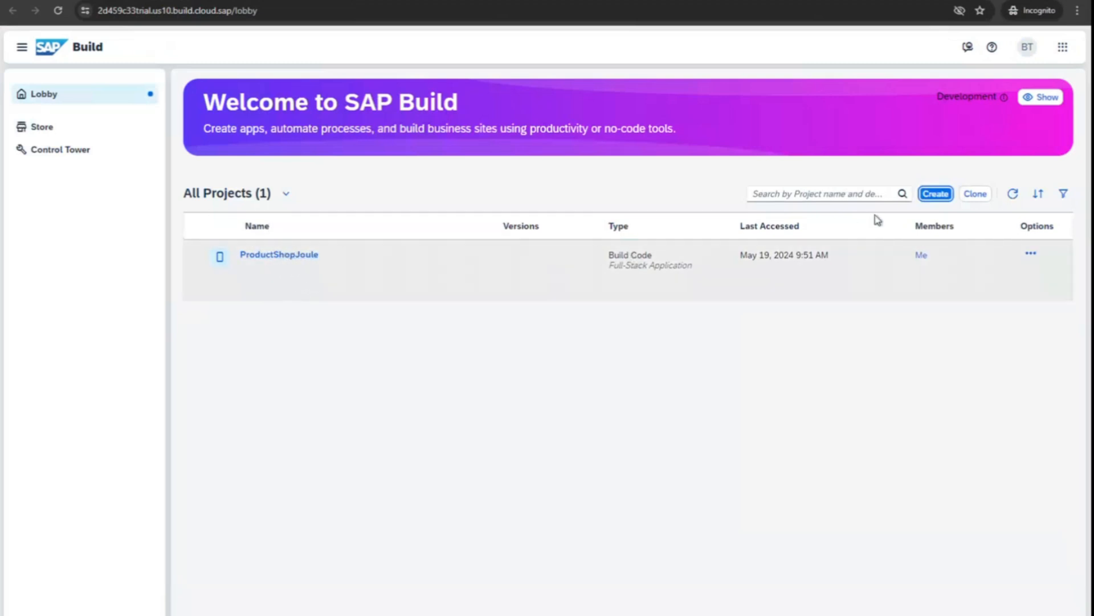
click(938, 194)
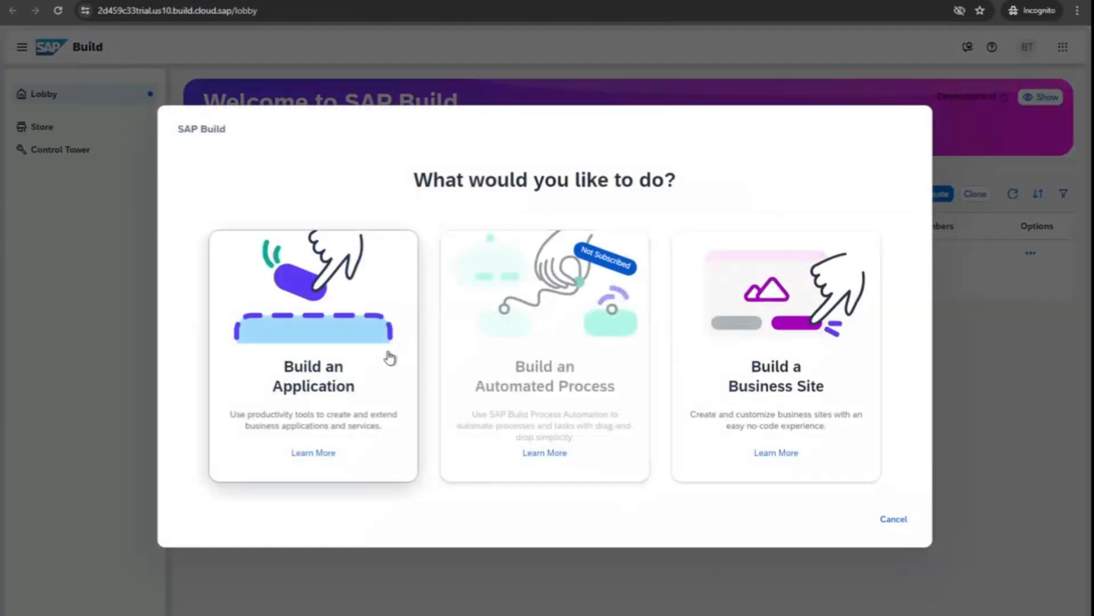
click(388, 357)
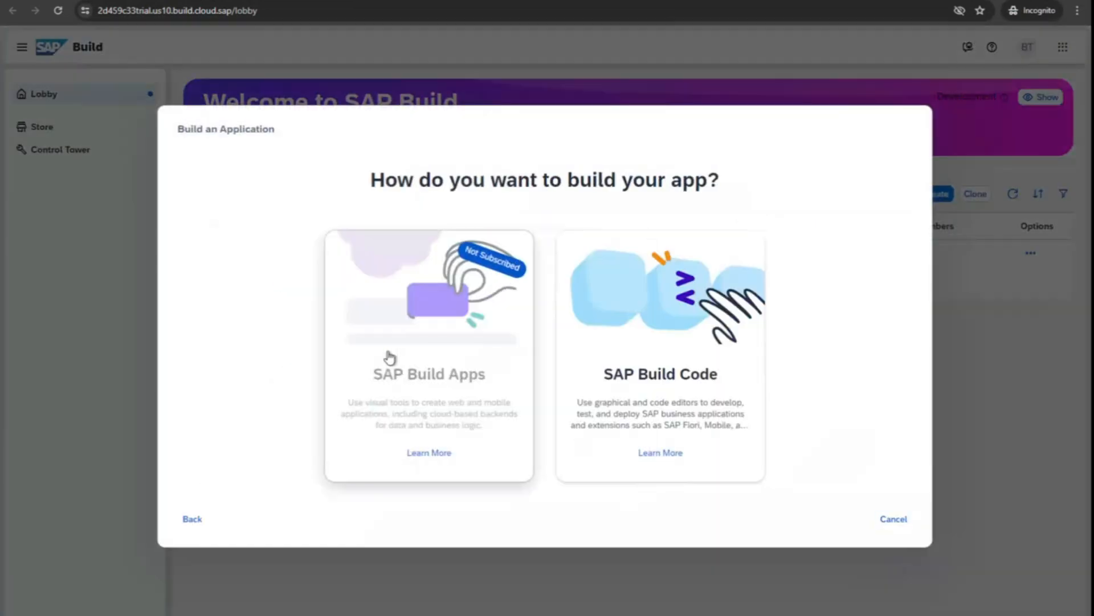
click(611, 361)
click(613, 359)
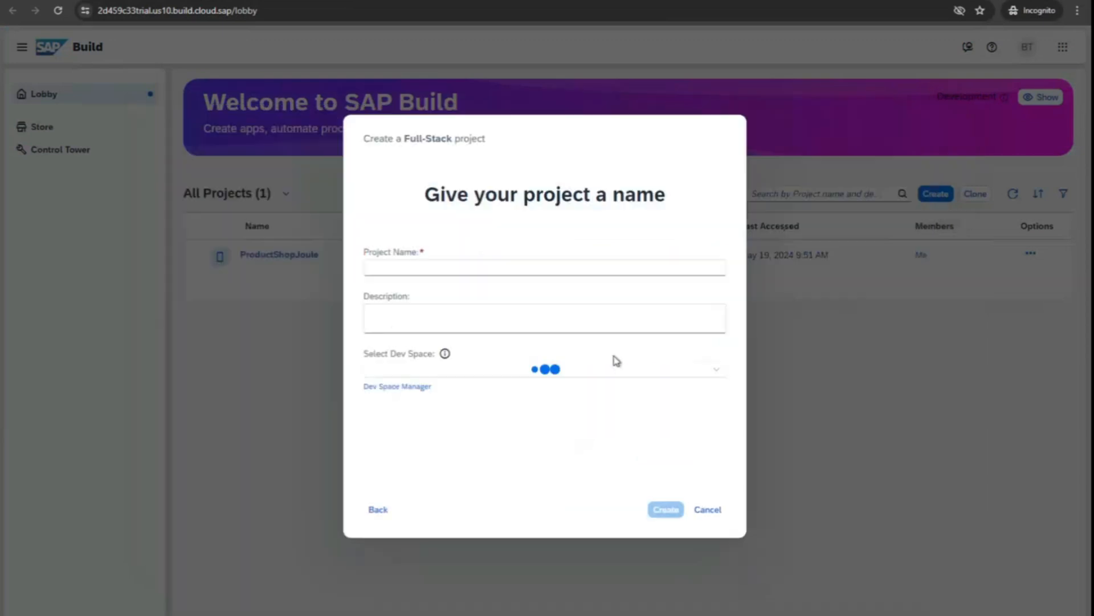
click(708, 517)
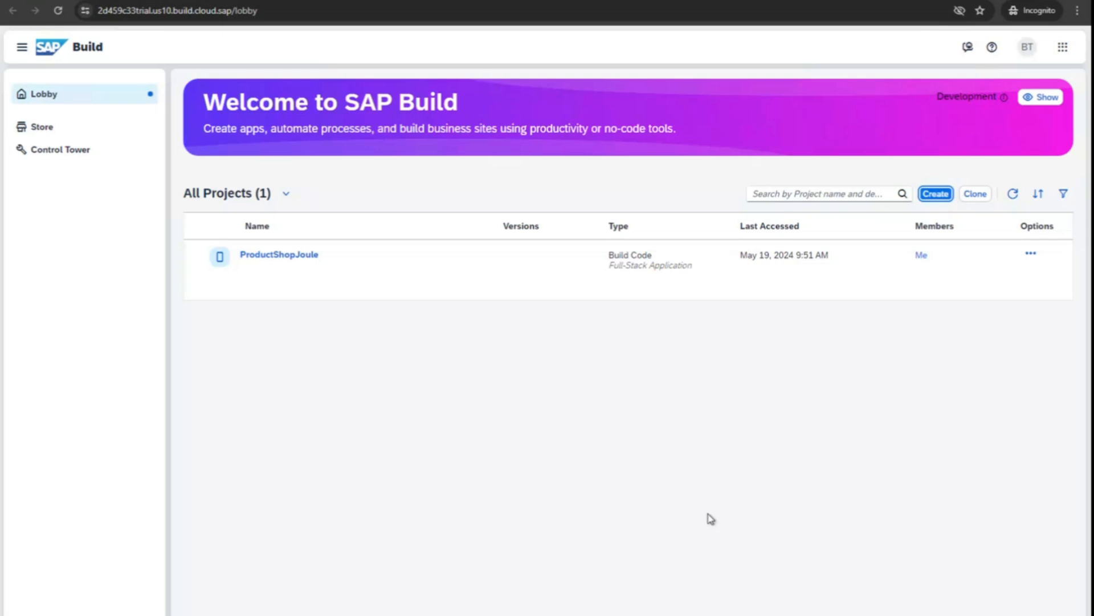
Step: Open the ProductShopJoule project in SAP Business Application Studio and accept its privacy and activity-tracking notices
click(274, 256)
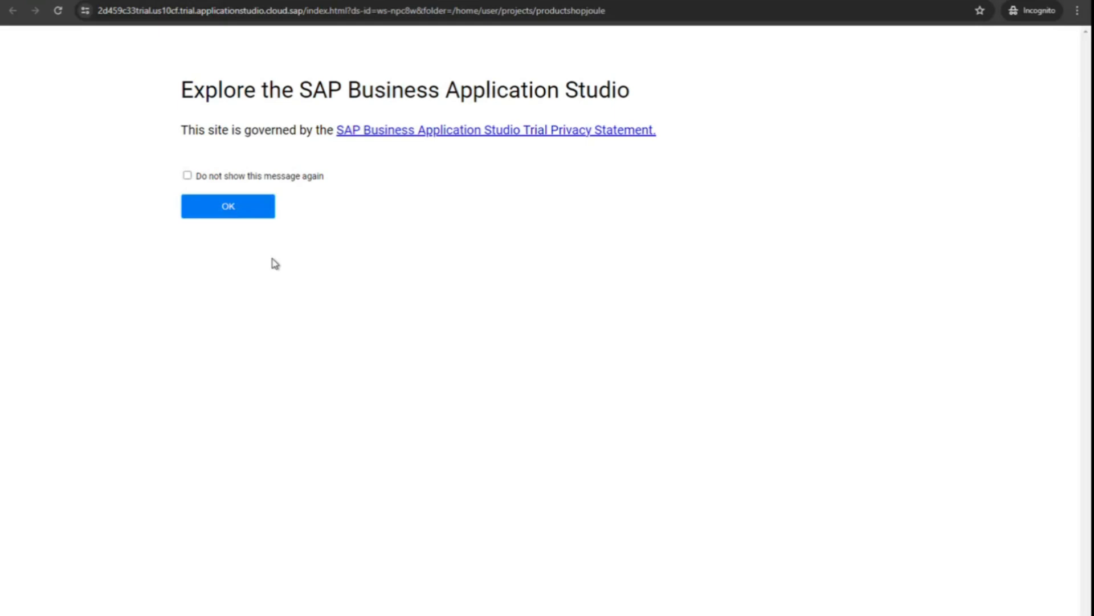
click(259, 212)
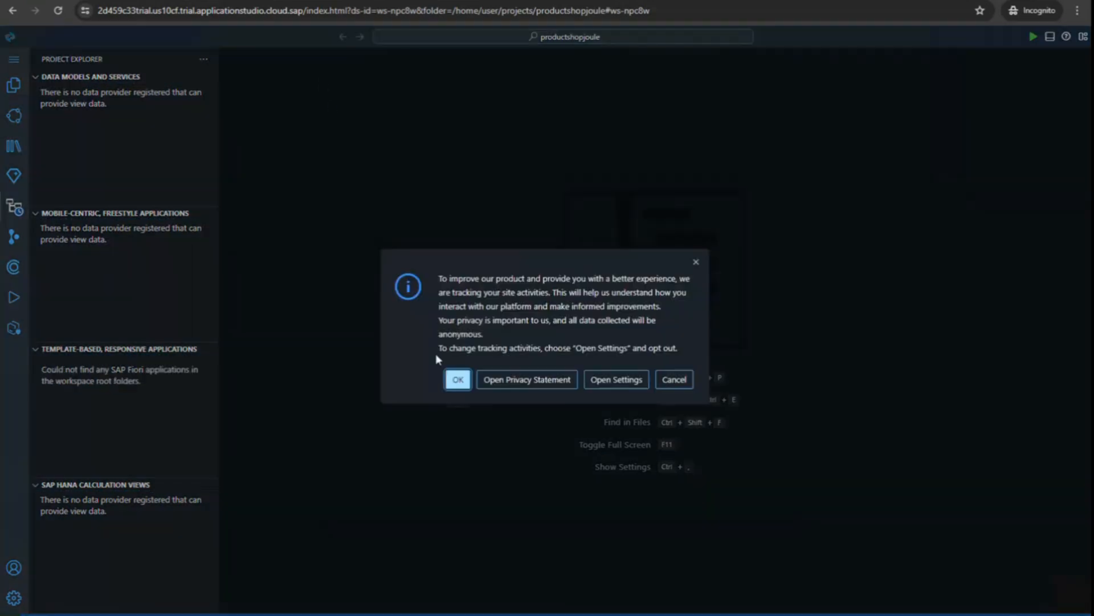
click(453, 380)
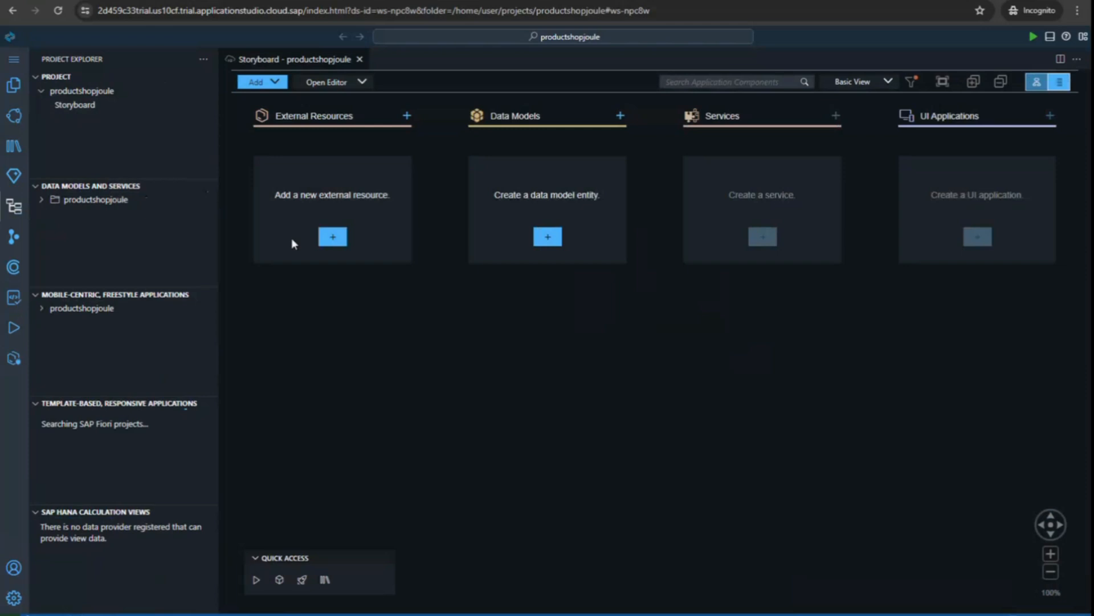
Step: Check the storyboard's options for adding components, open the Generative AI-Powered Development guide from the Guide Center, and highlight its introduction
click(266, 83)
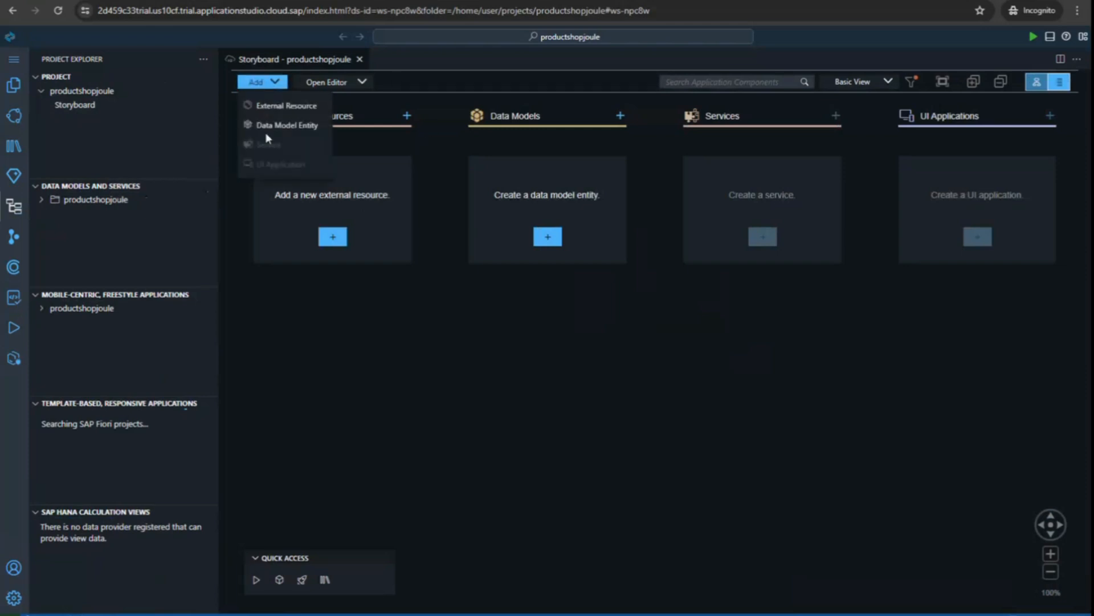
click(271, 282)
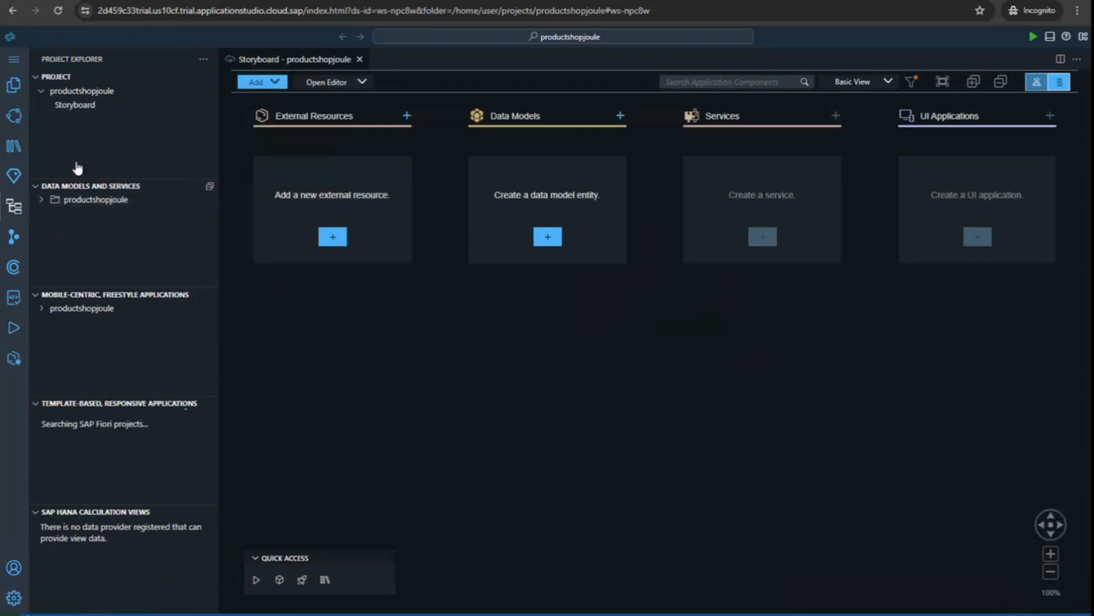
click(11, 150)
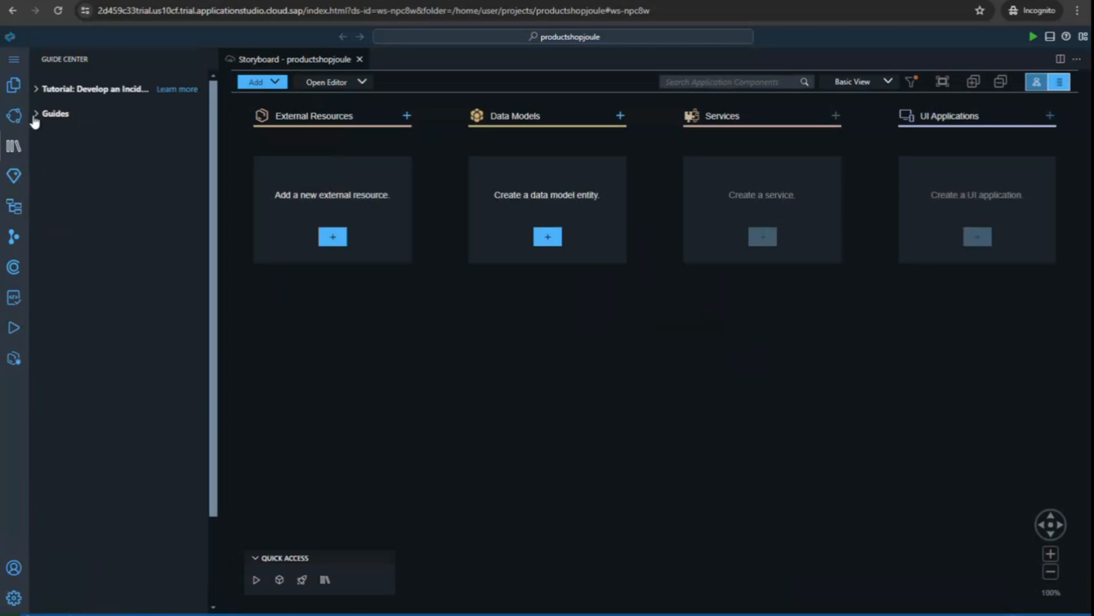
click(38, 115)
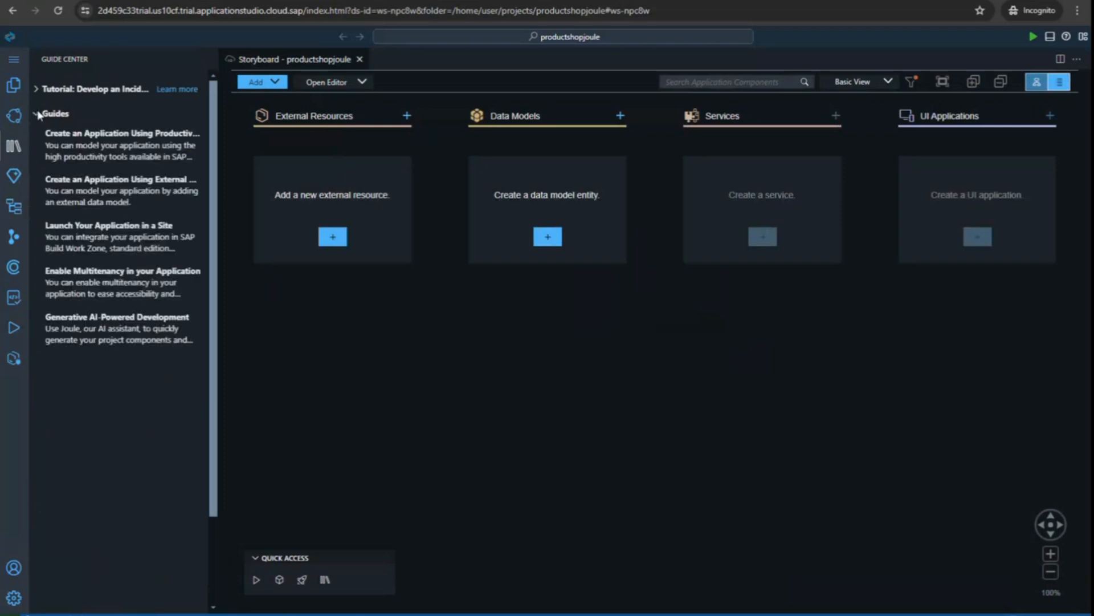
click(94, 327)
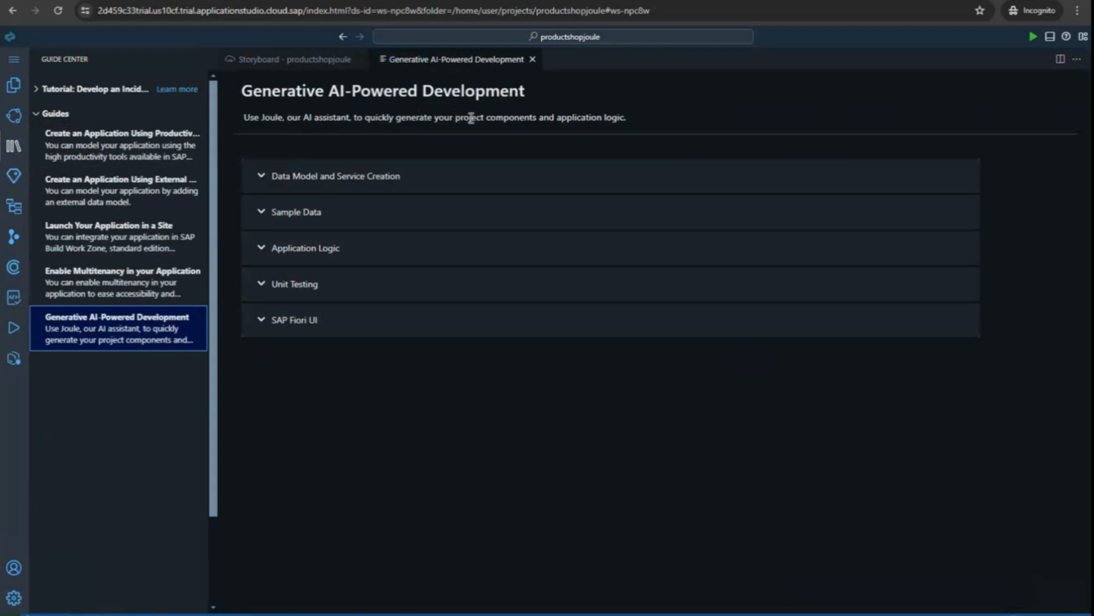
drag(627, 116, 232, 113)
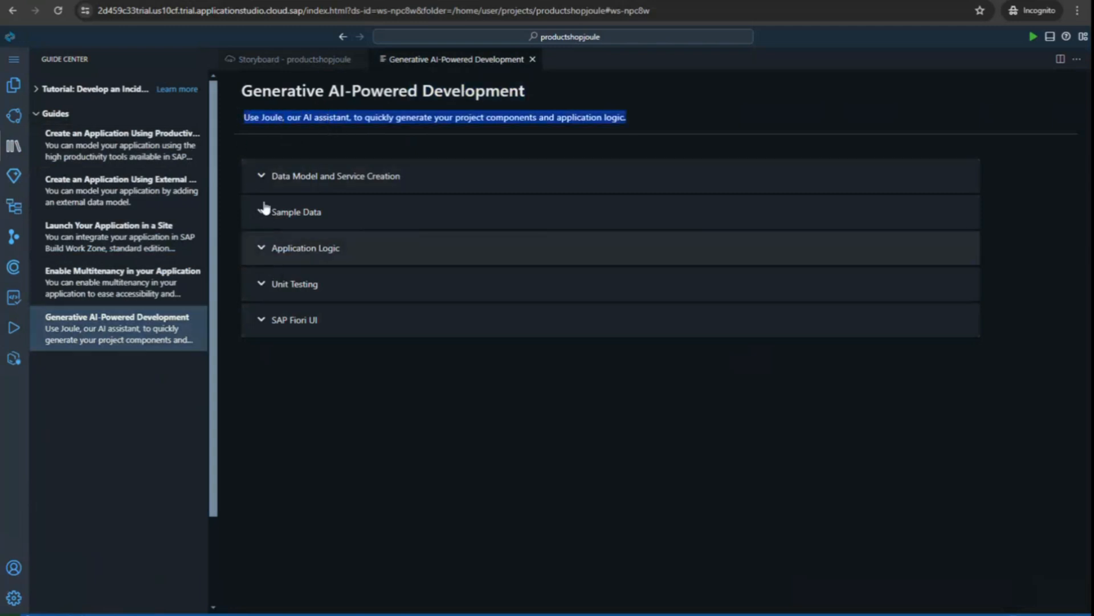
Step: Open Joule from the guide's Data Model and Service Creation section and widen its pane to read the sample prompts
click(263, 178)
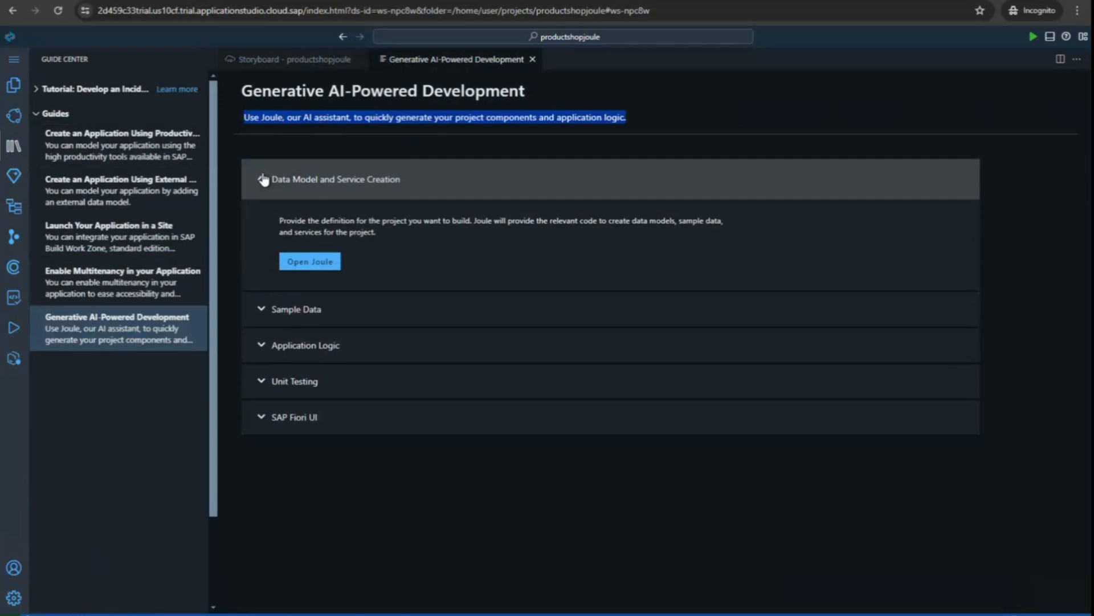
click(309, 264)
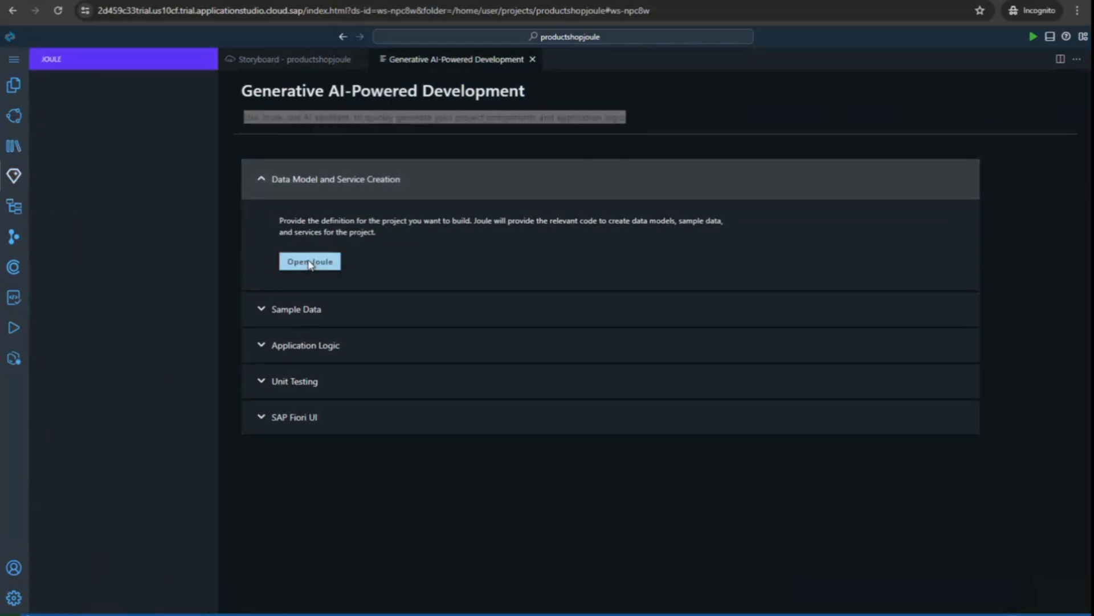
drag(219, 245, 291, 245)
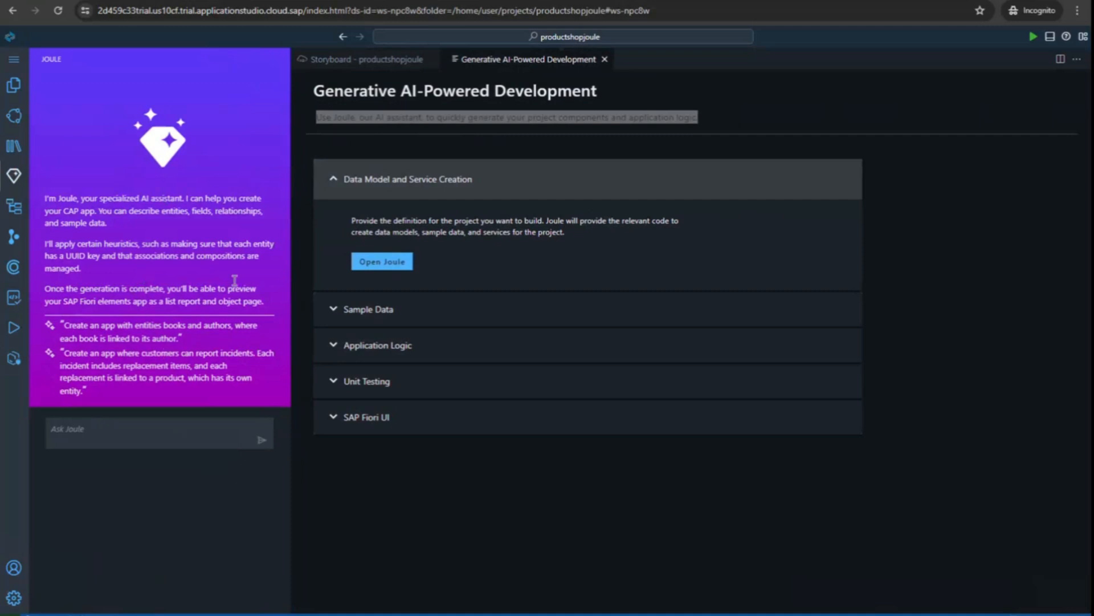
drag(88, 391, 62, 326)
Step: Start the Joule prompt with "create an product shop app where you have Product entity"
click(96, 440)
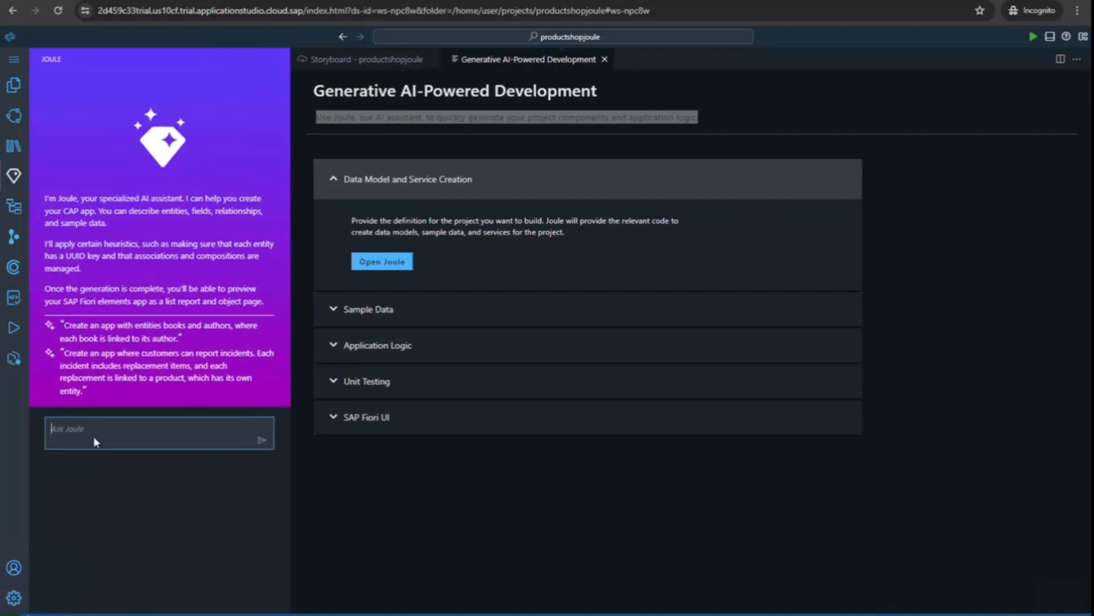
text(create a)
text(n)
text( app whic)
key(BackSpace)
text(ere)
click(88, 429)
text(product shoip)
key(BackSpace)
key(BackSpace)
key(BackSpace)
text(p where)
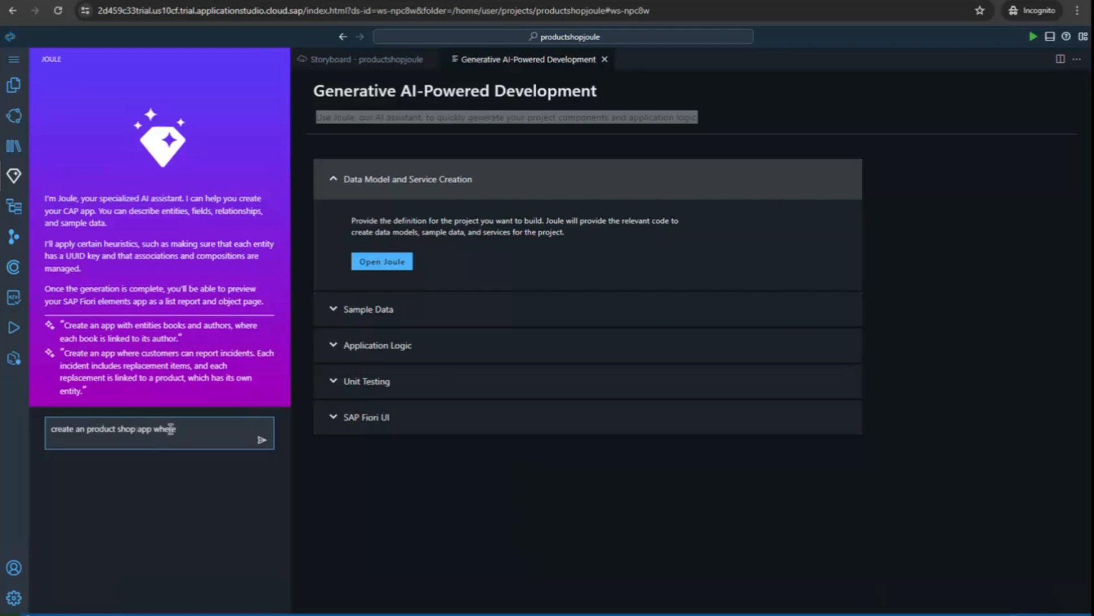
text( you have product entity)
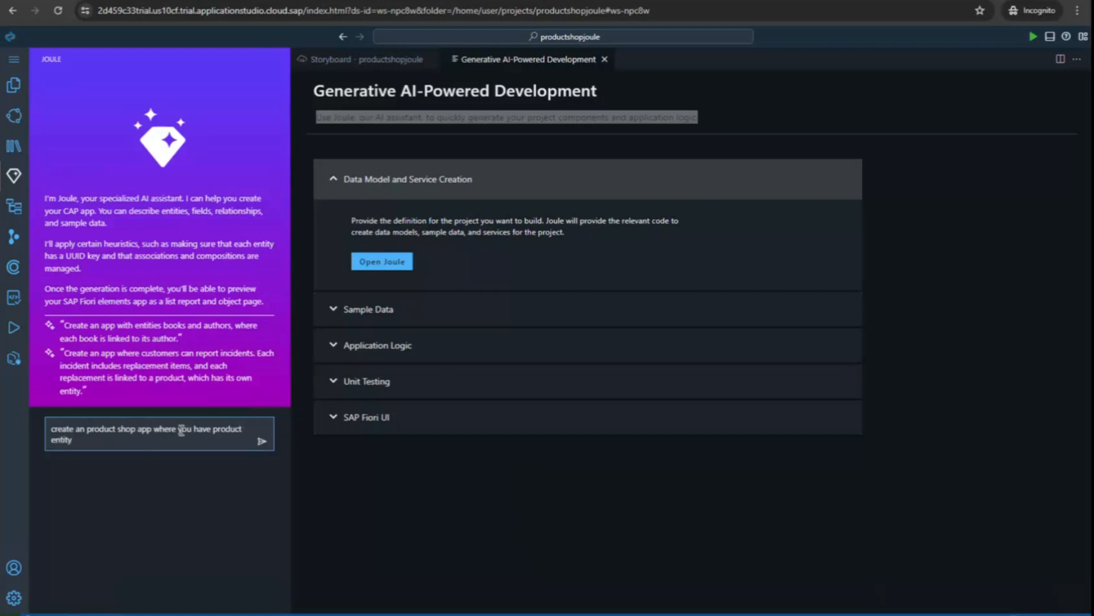
key(BackSpace)
text(P)
key(Delete)
Step: Add the product fields to the prompt: "This product entity have name,stock ,price and emission."
click(187, 441)
text(. This product entity have name)
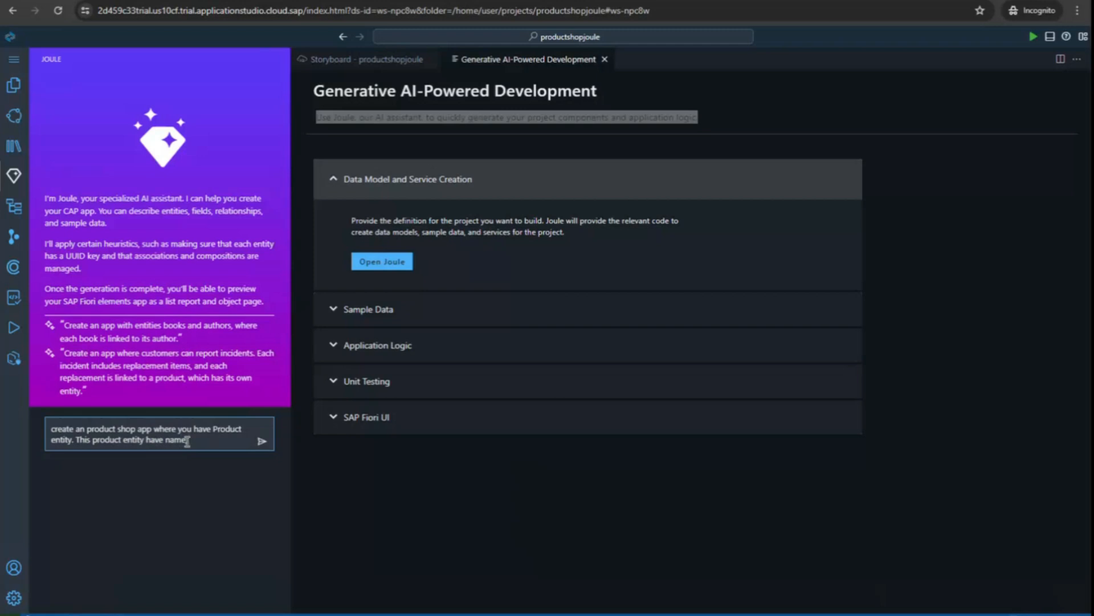
text(,stock ,pri)
text(ce)
text(,)
text(.)
key(BackSpace)
text(and emission.)
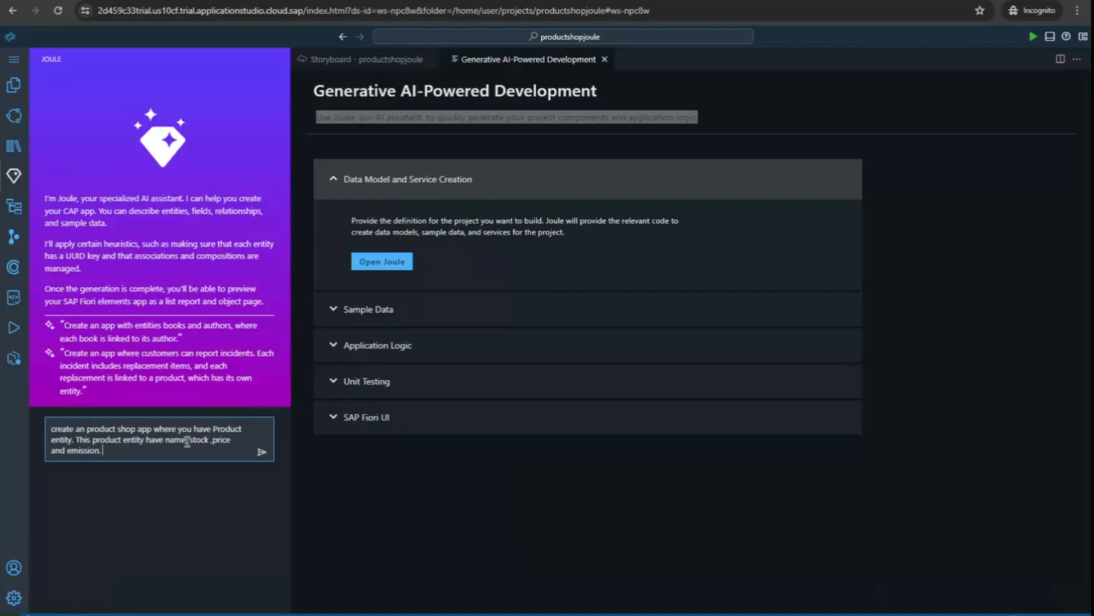
text( Product entity will have the as)
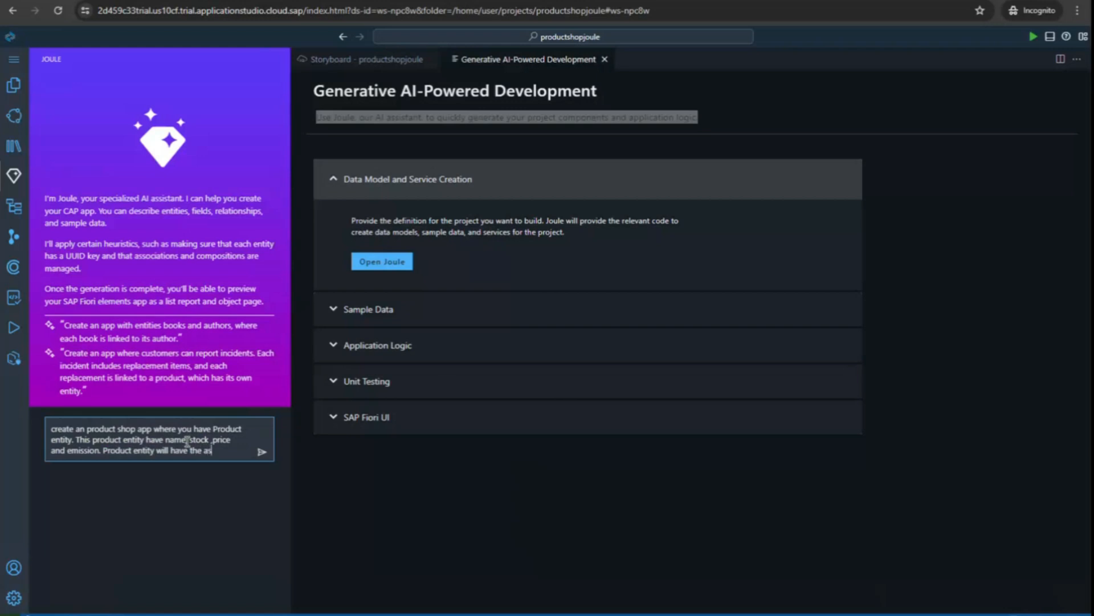
text(socialtion wit)
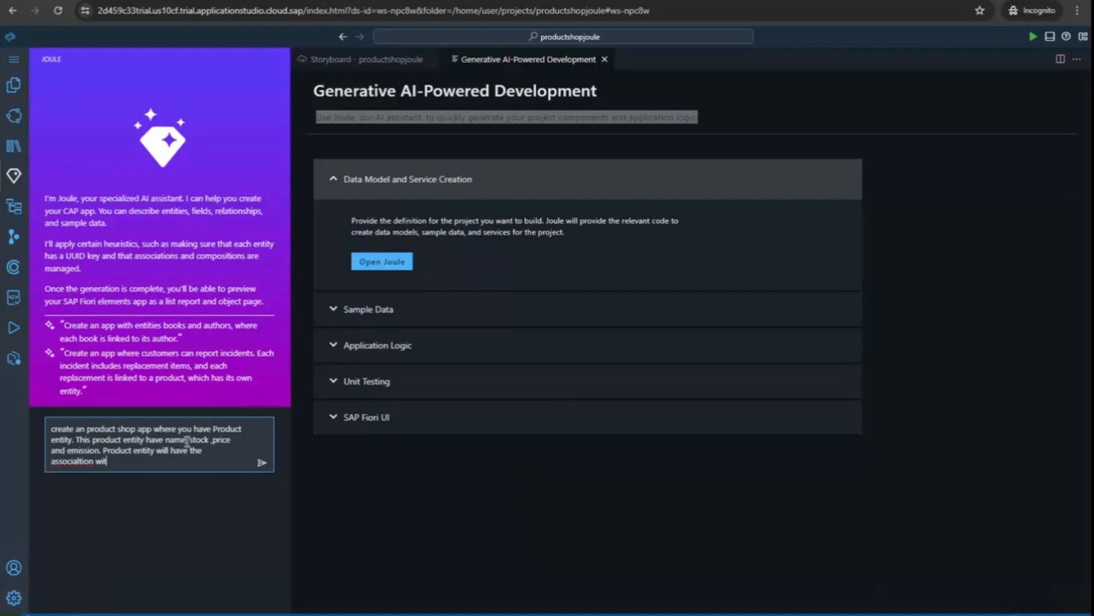
text(h supplier entity.)
Step: Insert "and Supplier" after "Product" in the prompt's opening sentence so it names both entities
click(72, 439)
click(252, 431)
click(244, 429)
text(and Supplie)
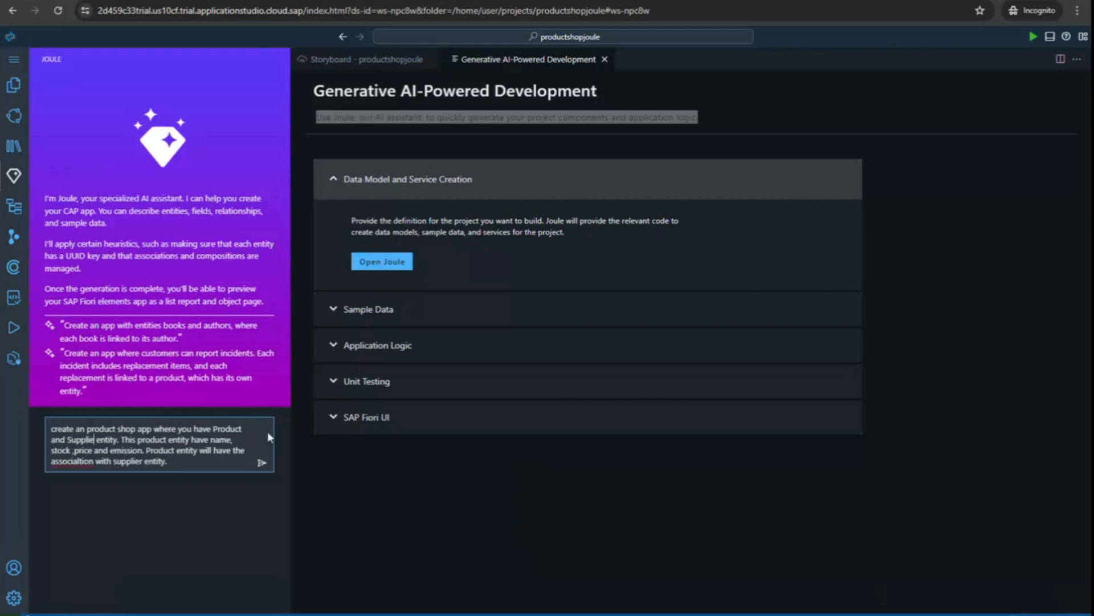
text(r)
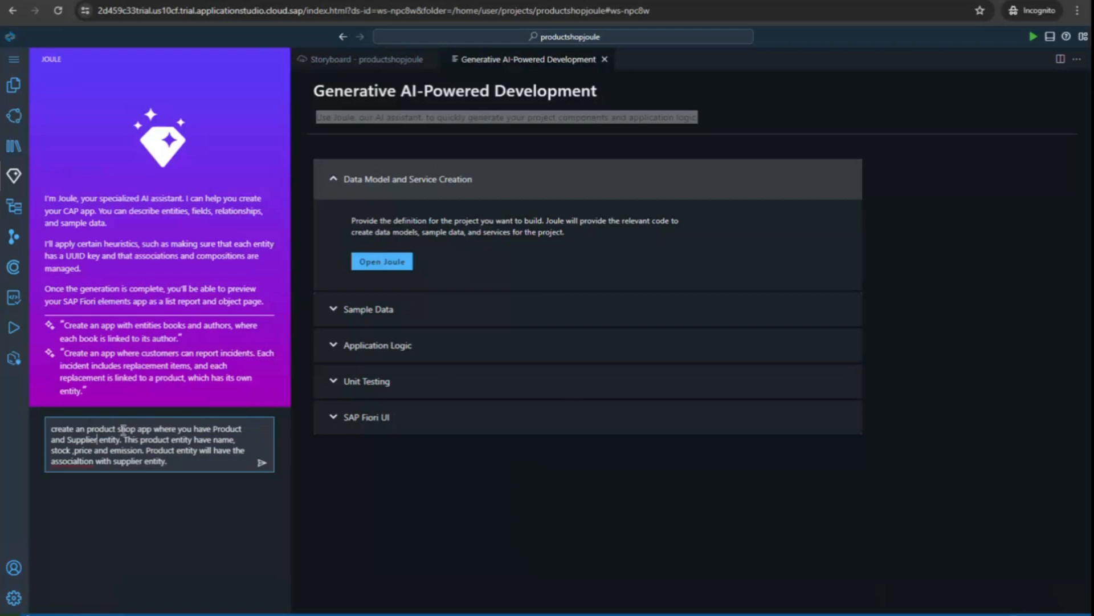
Step: Capitalize "Create" at the start of the prompt and join "product shop" into "productshop"
click(53, 429)
click(119, 429)
key(BackSpace)
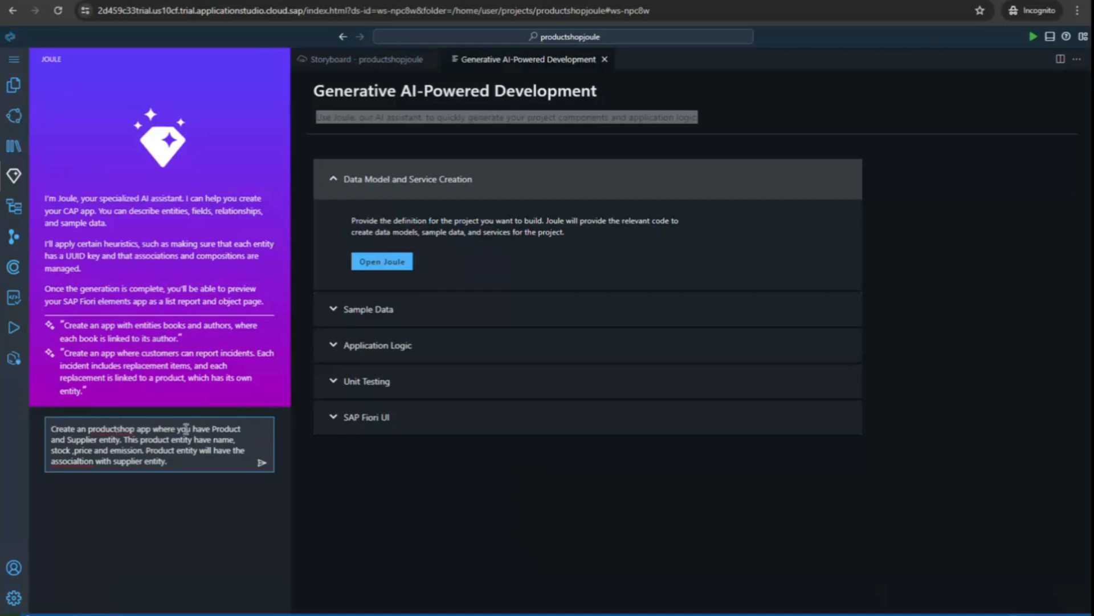
Step: Reword "where you have" as "which has" in the opening sentence of the Joule prompt
key(BackSpace)
key(BackSpace)
key(BackSpace)
key(BackSpace)
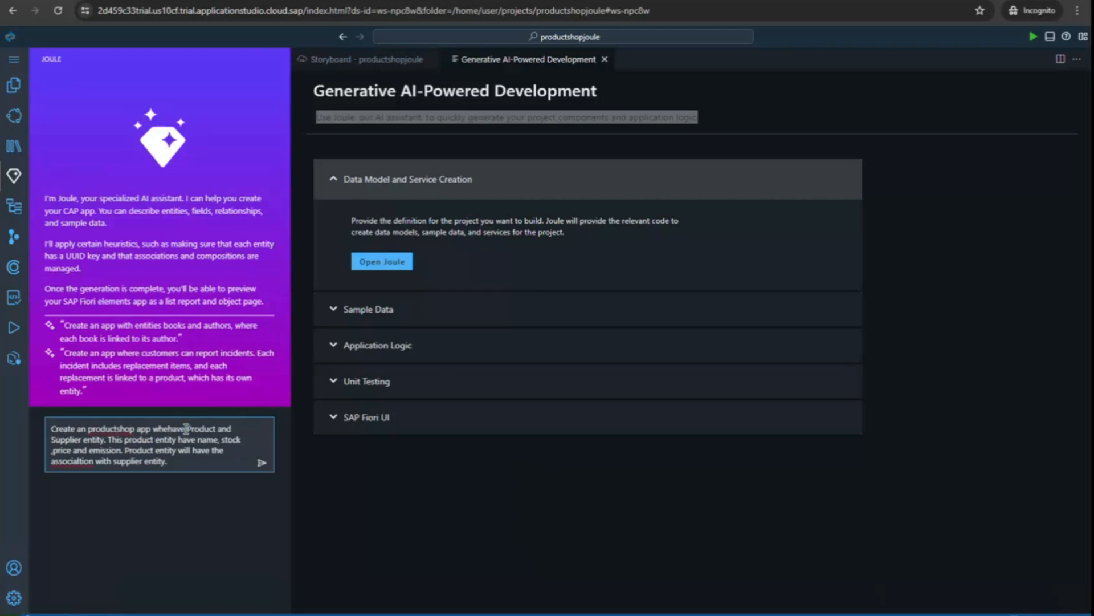
text(ich)
key(BackSpace)
key(BackSpace)
key(BackSpace)
text(s)
Step: Change "This product" to "The Product" at the start of the prompt's second sentence
key(BackSpace)
text(e)
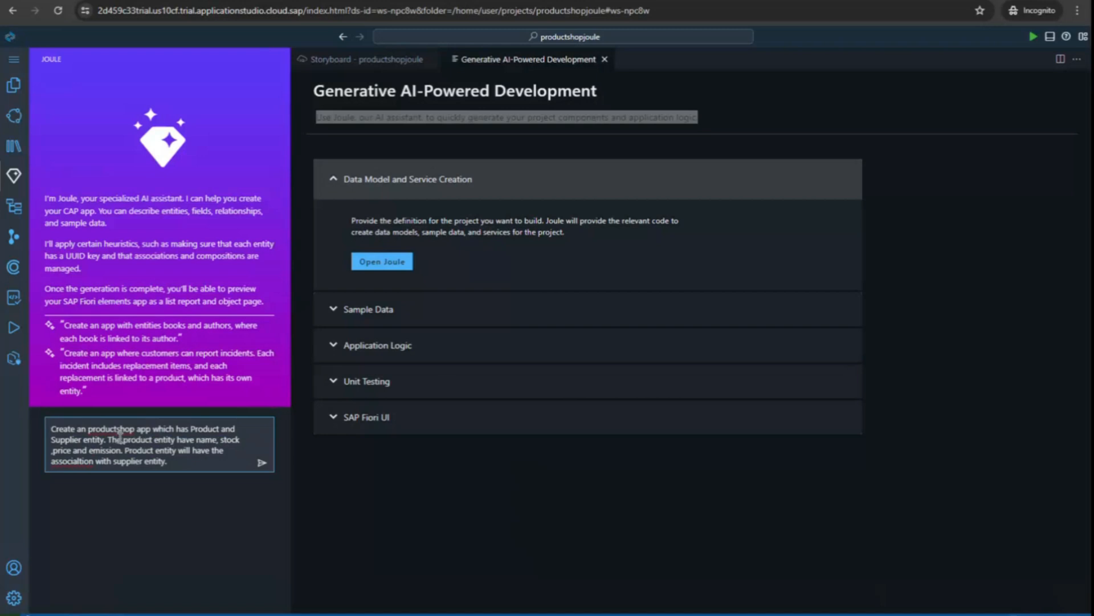
click(128, 440)
Step: Extend the Product field list so it ends ",emission and criticality", and correct the spelling of "association" in the prompt
key(BackSpace)
text(P)
click(115, 450)
key(BackSpace)
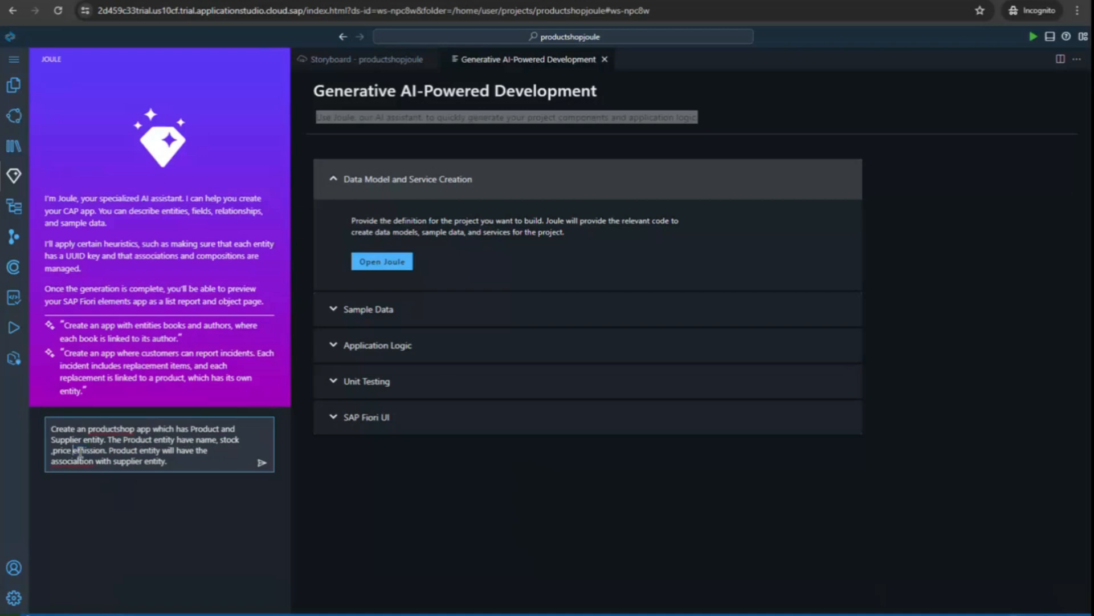
text(,)
click(107, 451)
text(and criti)
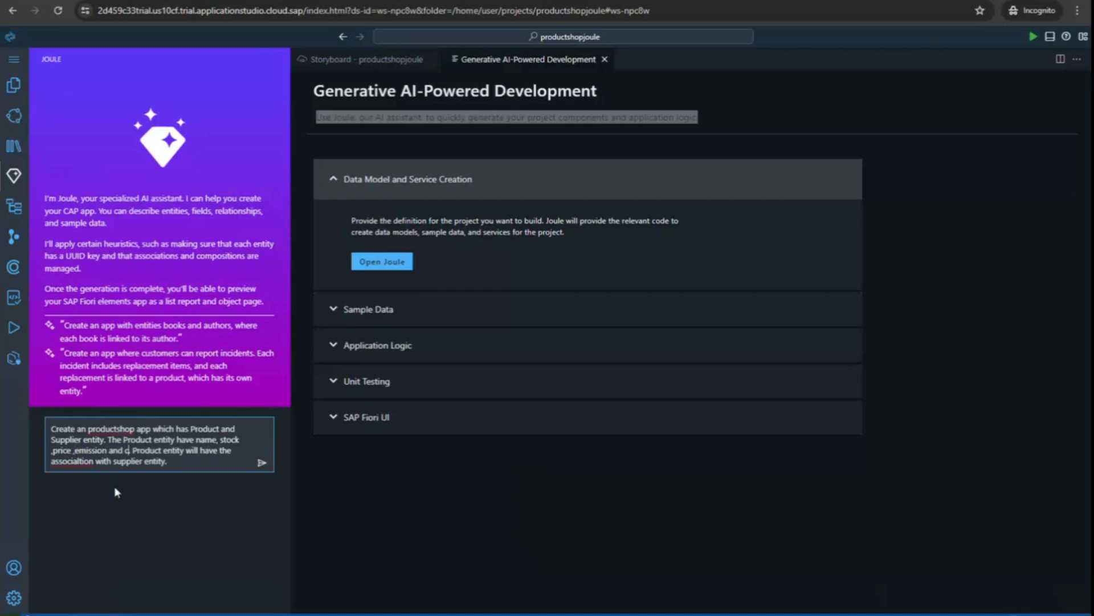
text(cality)
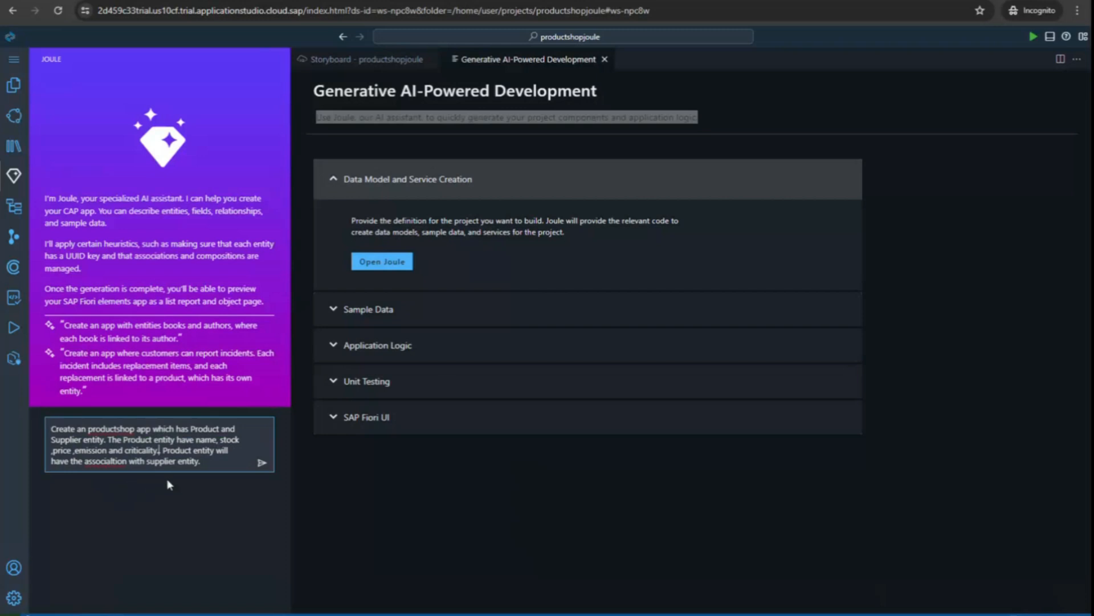
key(BackSpace)
click(114, 461)
key(BackSpace)
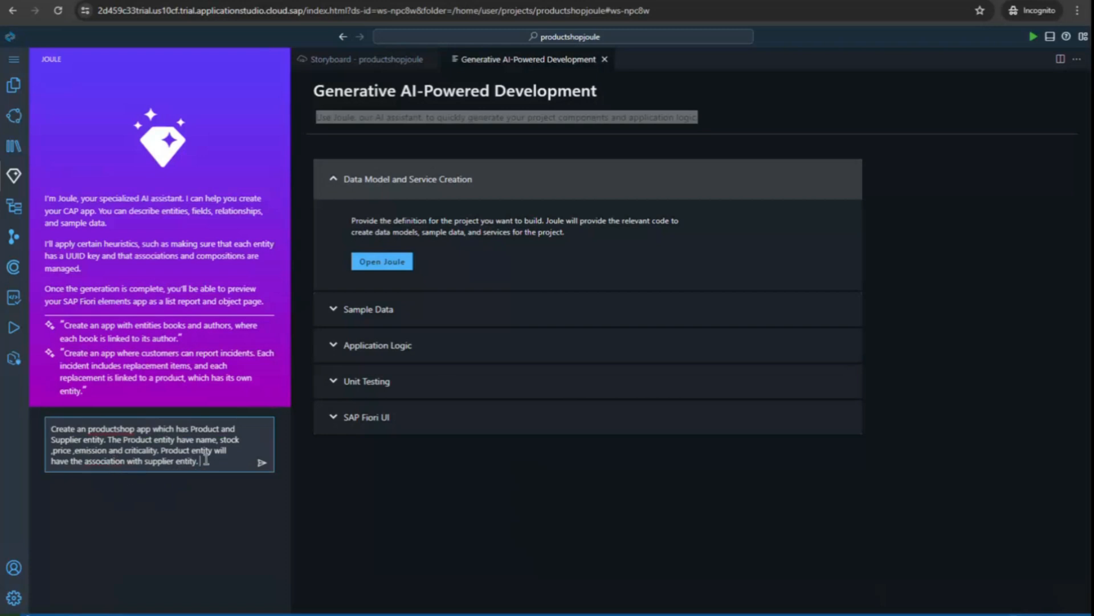
Step: Insert the supplier fields before the association sentence: "the Supplier entity has name, city and country."
click(160, 450)
text(the Suppl)
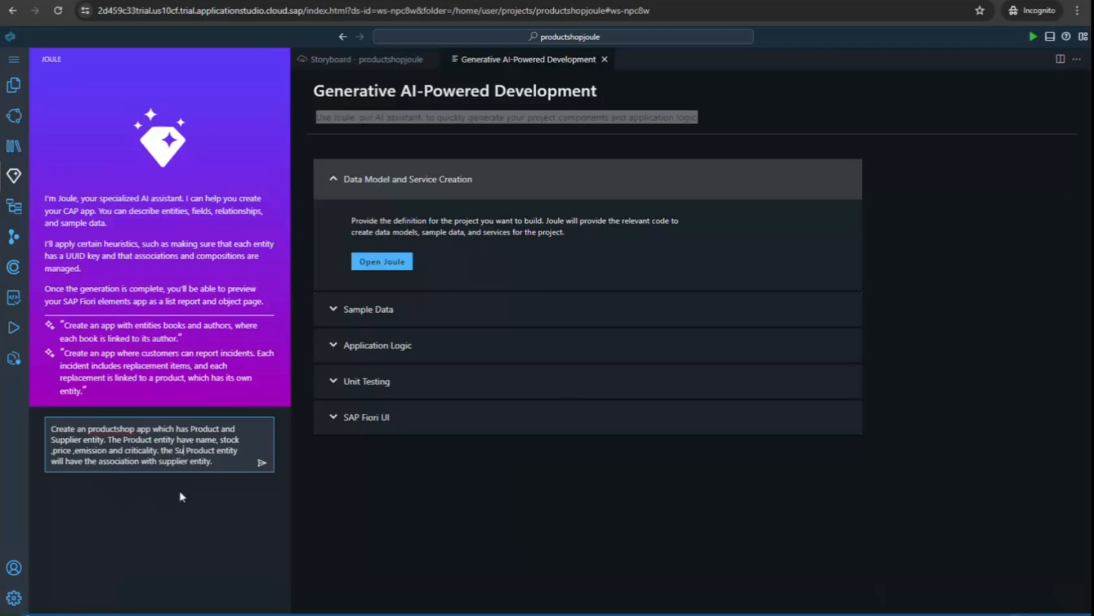
text(ier entit)
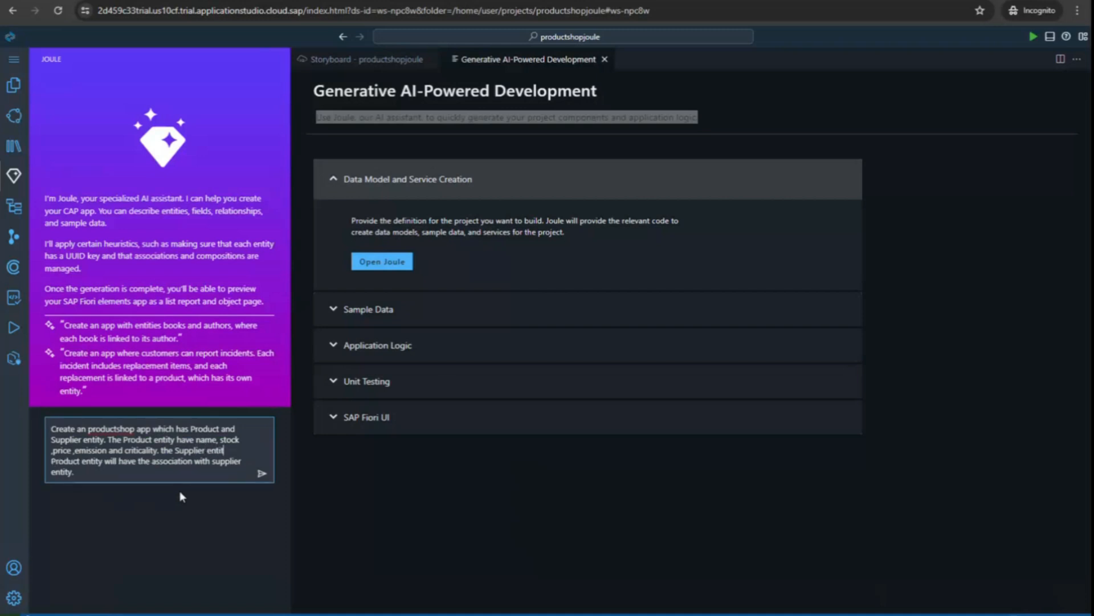
text(y has name, )
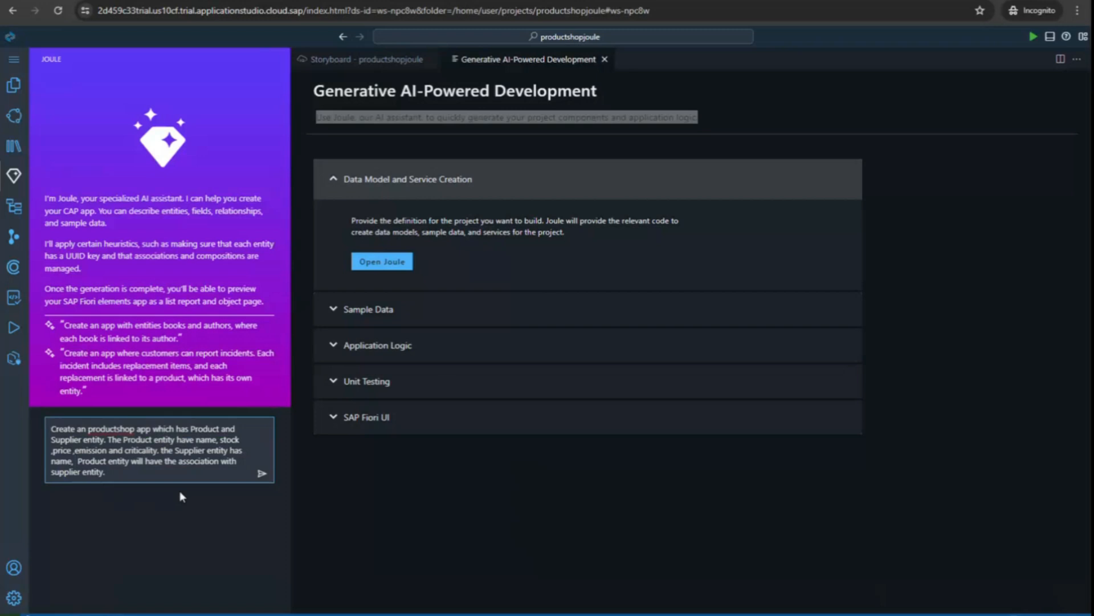
text(city and)
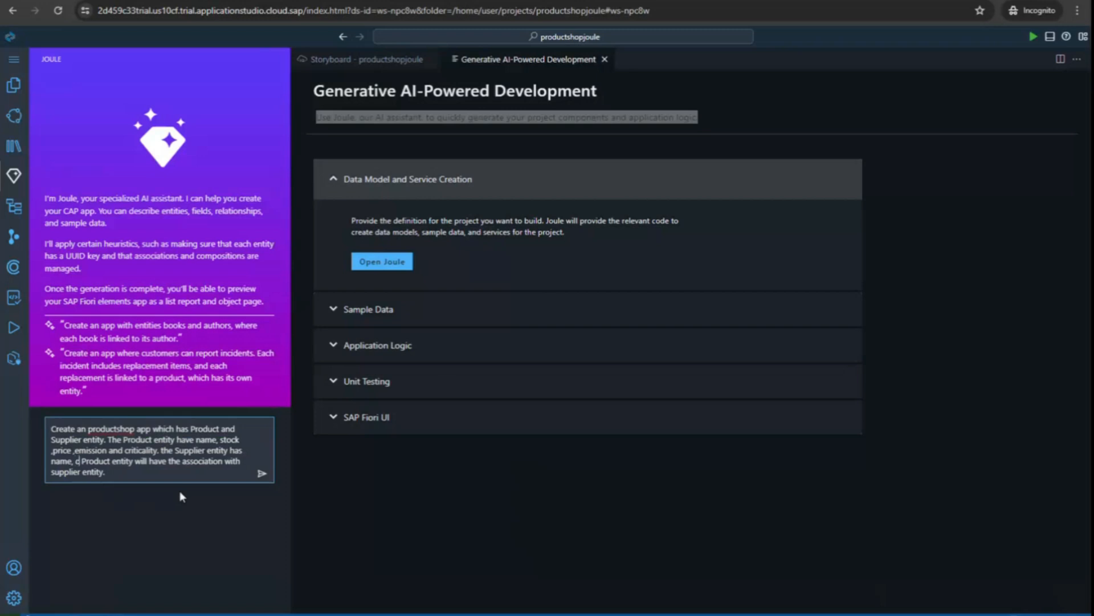
text( country)
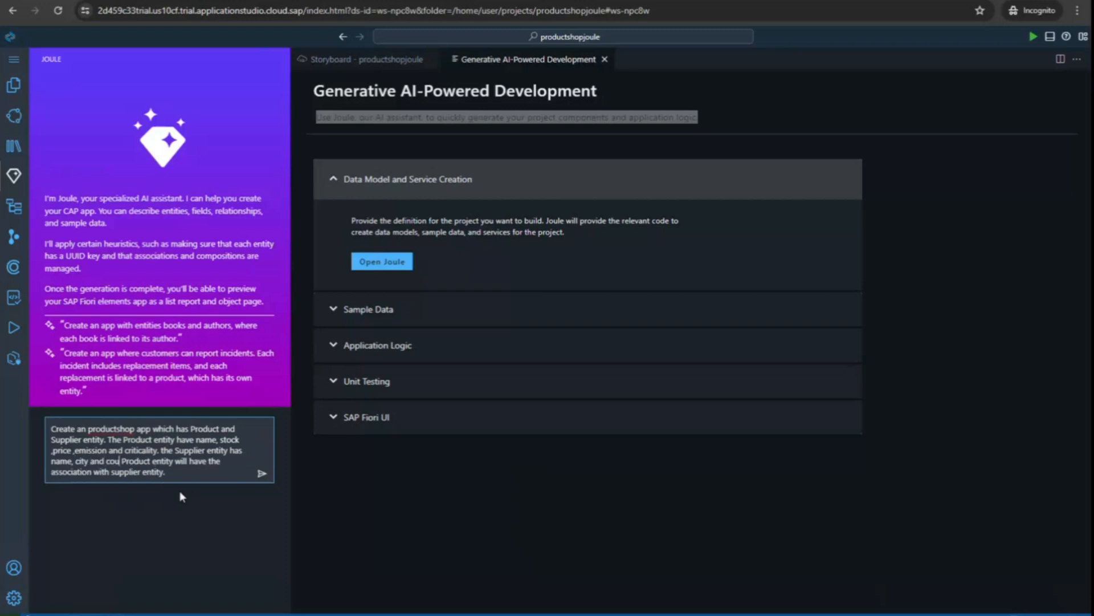
text(,)
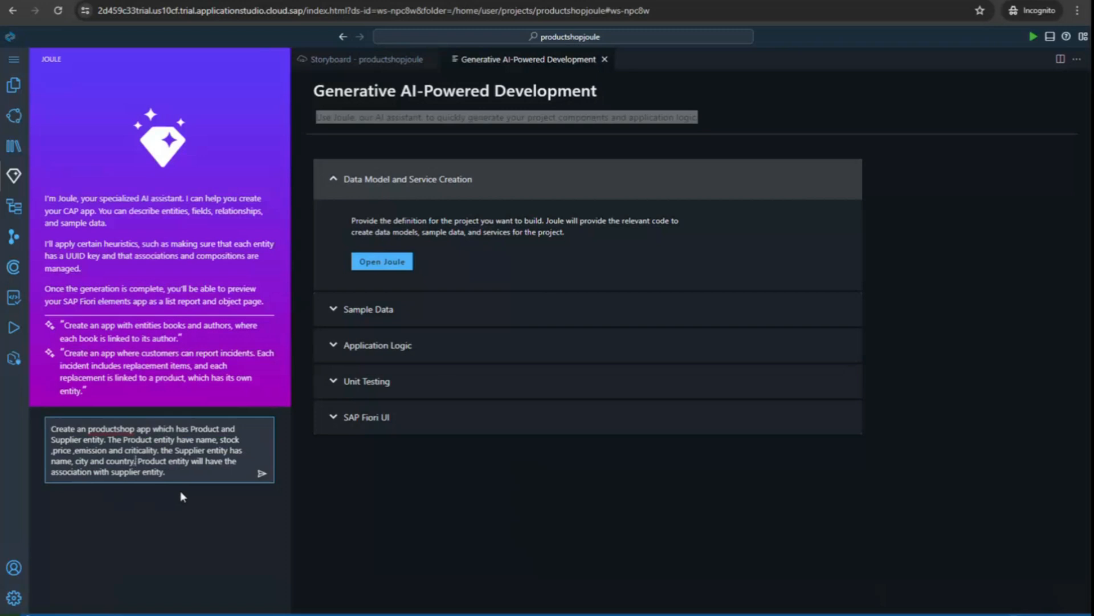
Step: Submit the productshop prompt to Joule and dismiss the resulting notification
click(260, 475)
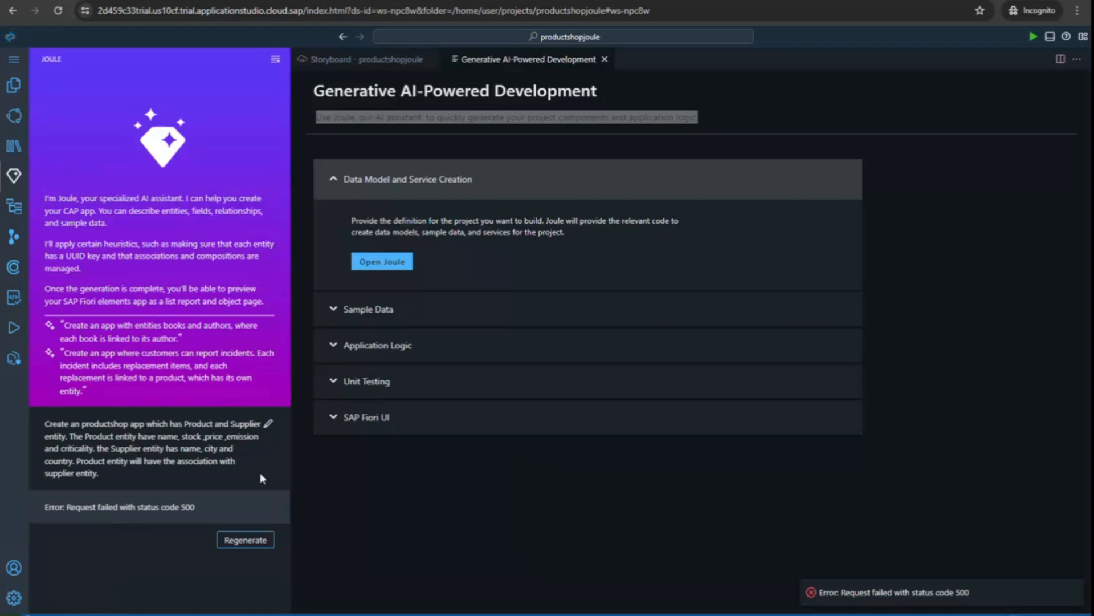
click(1041, 593)
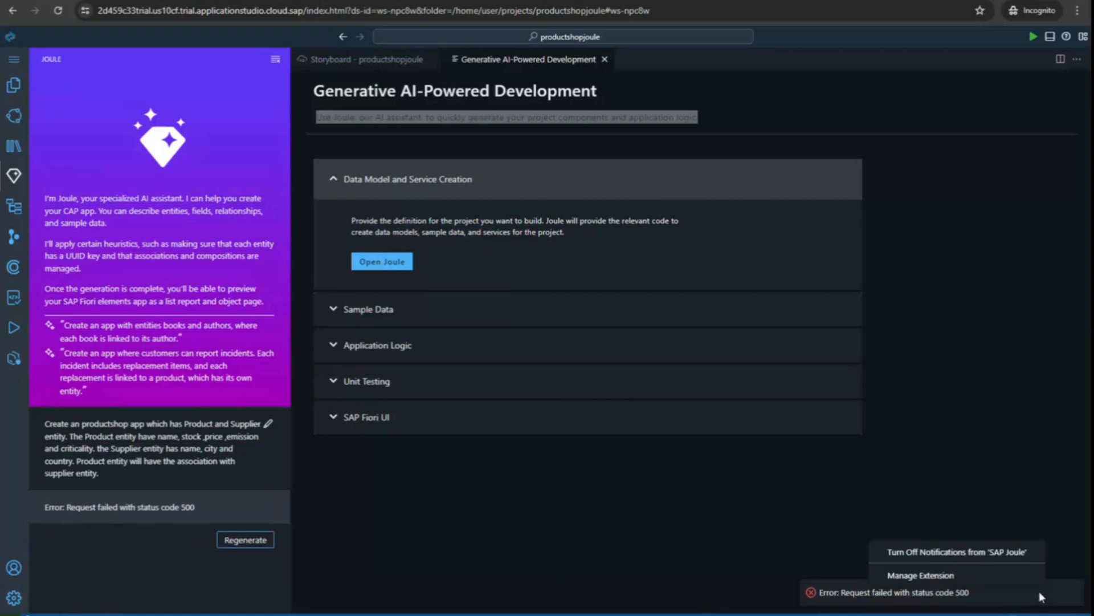
click(1055, 564)
click(1055, 592)
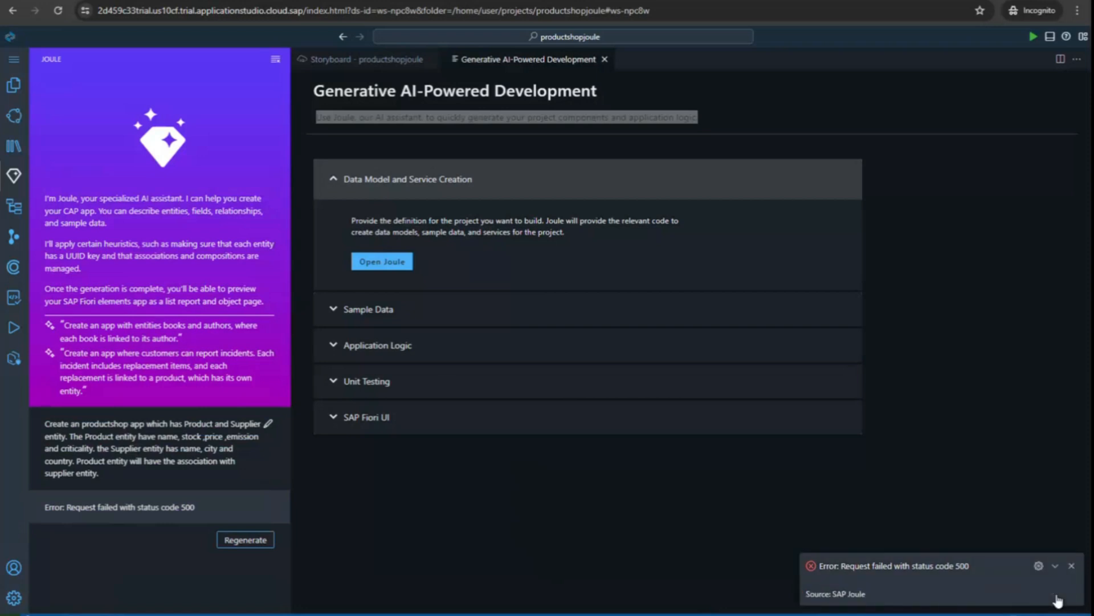
click(1072, 565)
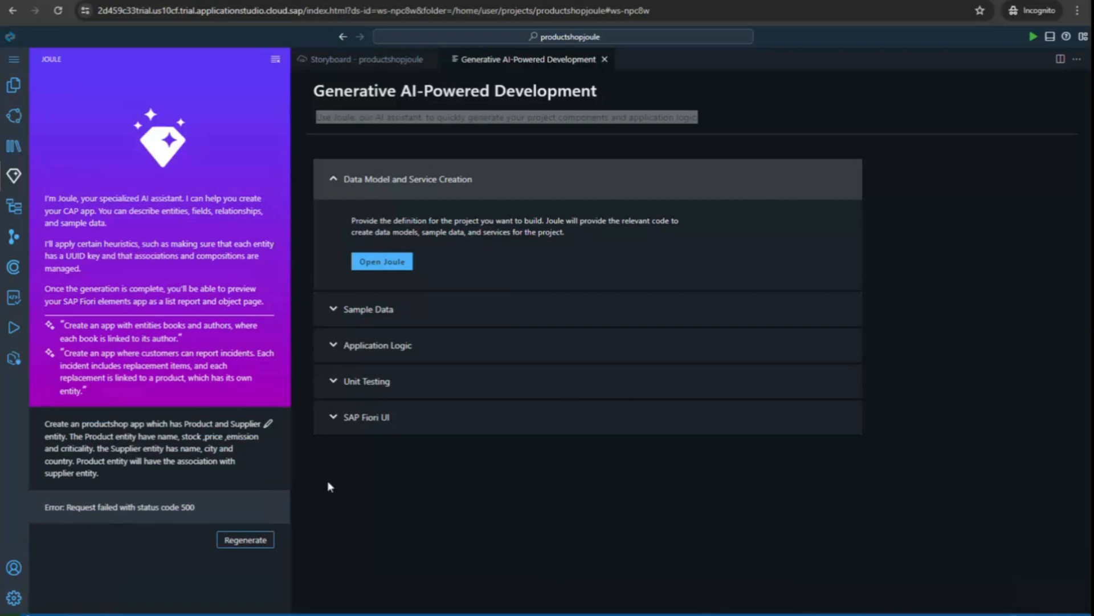
Step: Try to regenerate Joule's response to the productshop prompt
drag(171, 470, 26, 418)
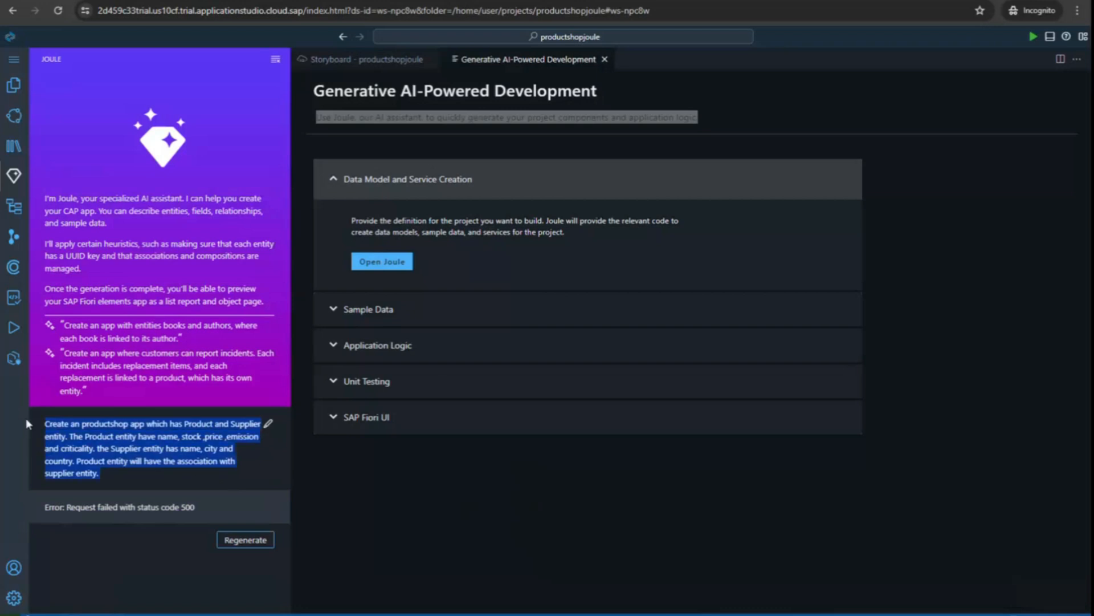
click(235, 542)
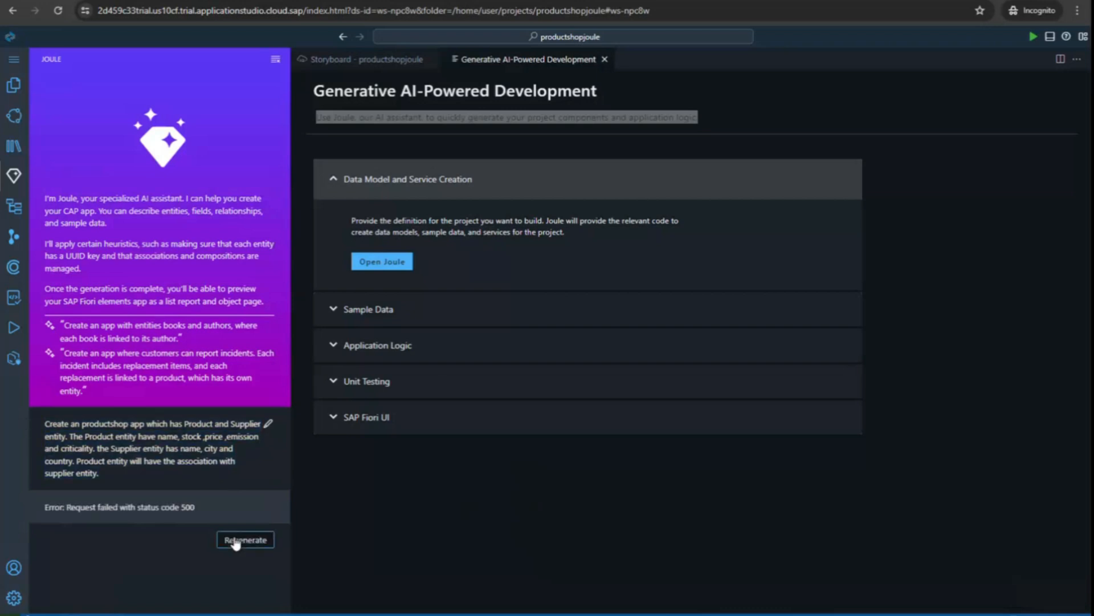
click(236, 543)
click(236, 543)
Step: Replace the submitted prompt with Joule's sample prompt about customers reporting incidents and resubmit it
drag(110, 476, 45, 421)
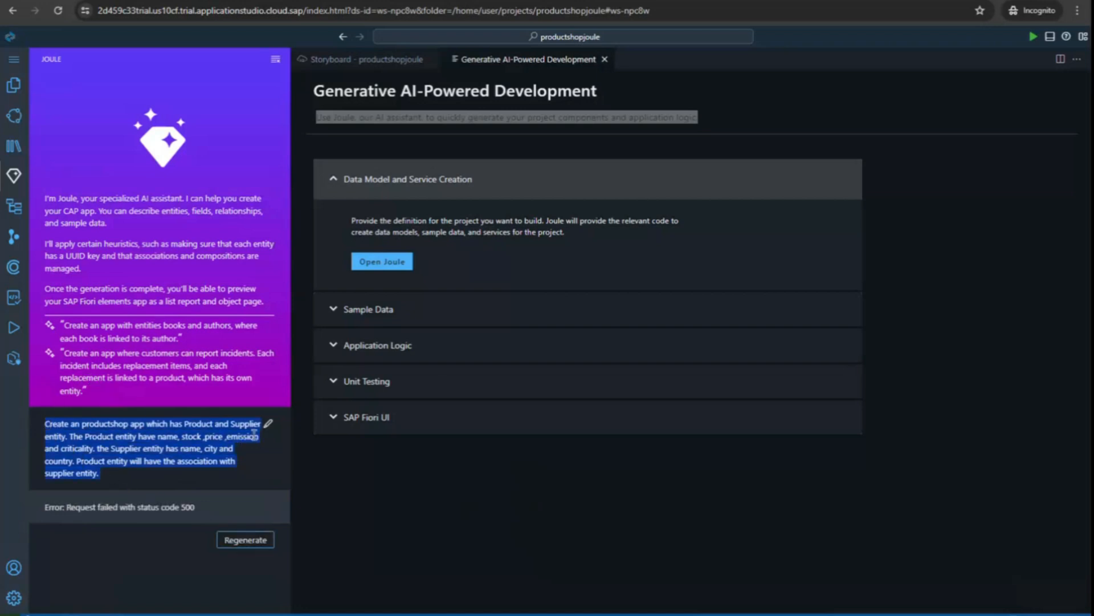
click(268, 424)
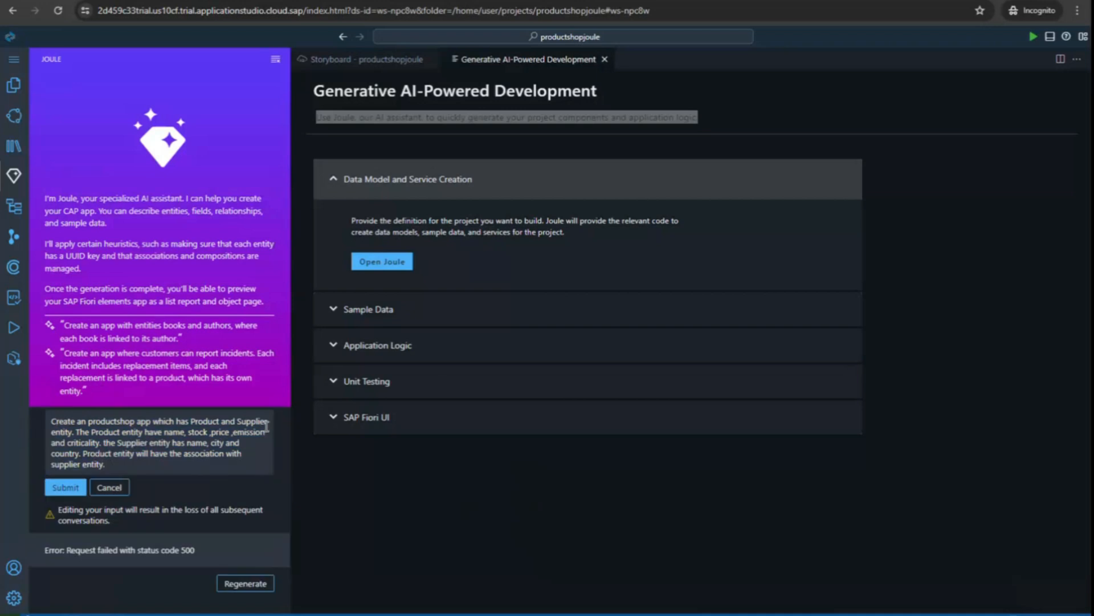
drag(83, 390, 66, 363)
key(ctrl+c)
click(125, 454)
key(ctrl+a)
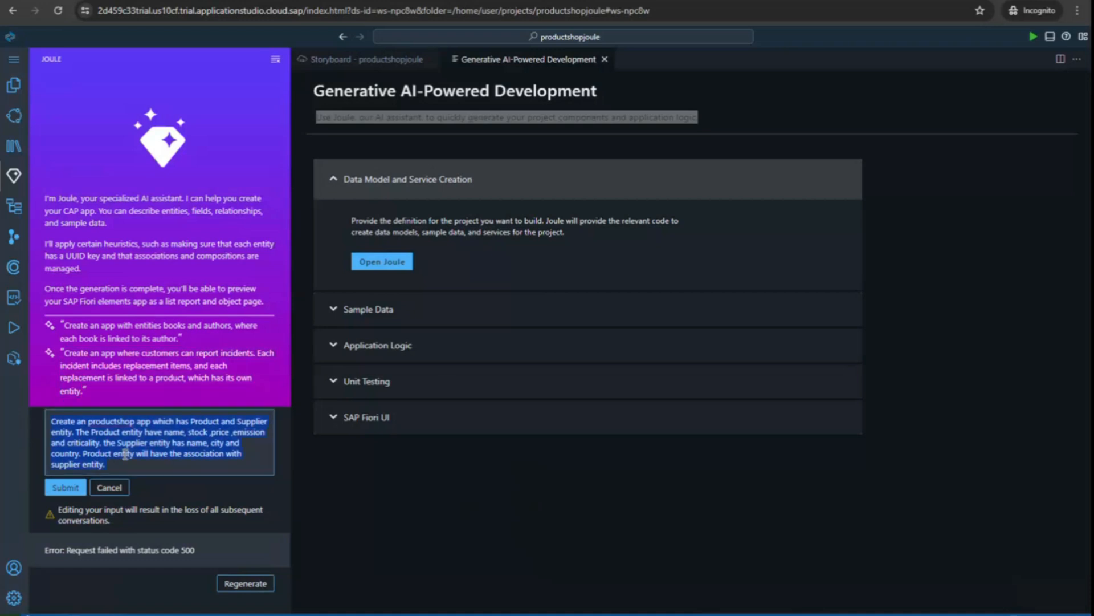
key(ctrl+v)
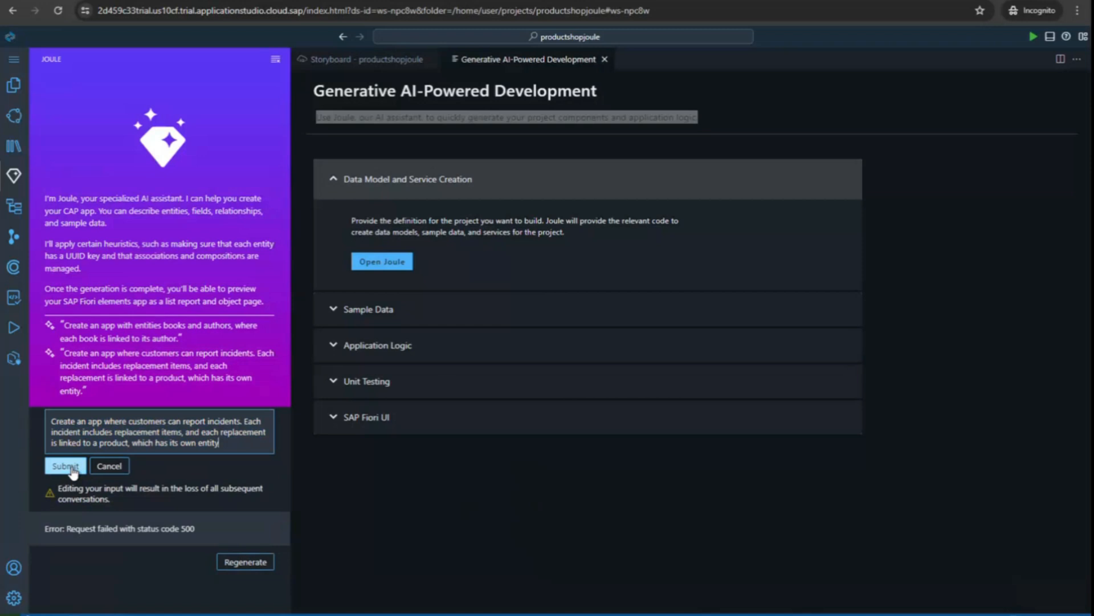
click(65, 466)
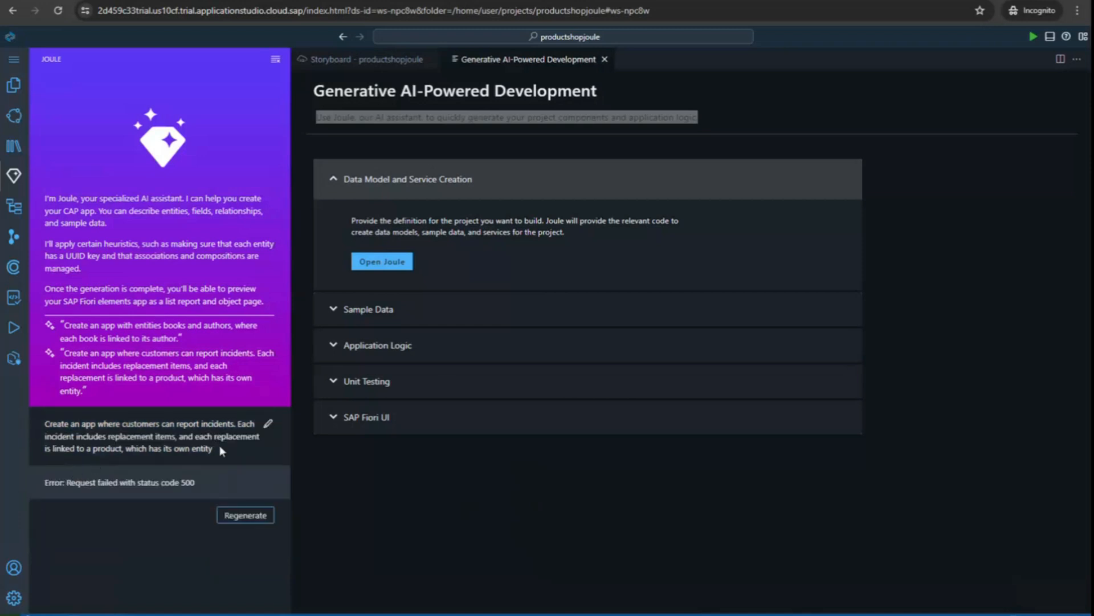
Step: Reload the workspace, accept the trial privacy message, and reopen Joule for Data Model and Service Creation from the Generative AI-Powered Development guide
click(57, 11)
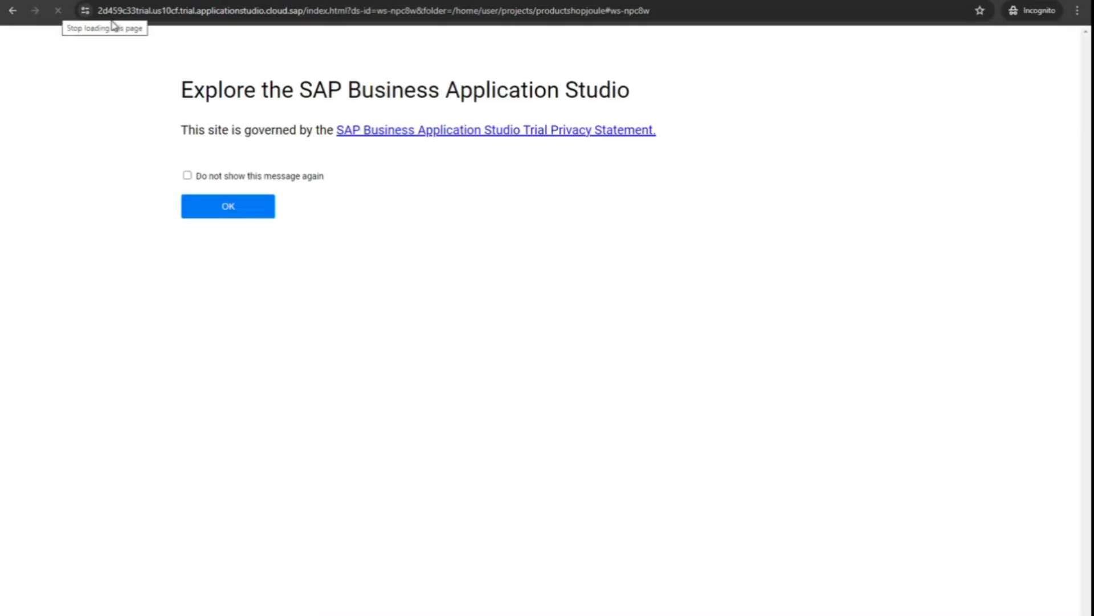
click(228, 216)
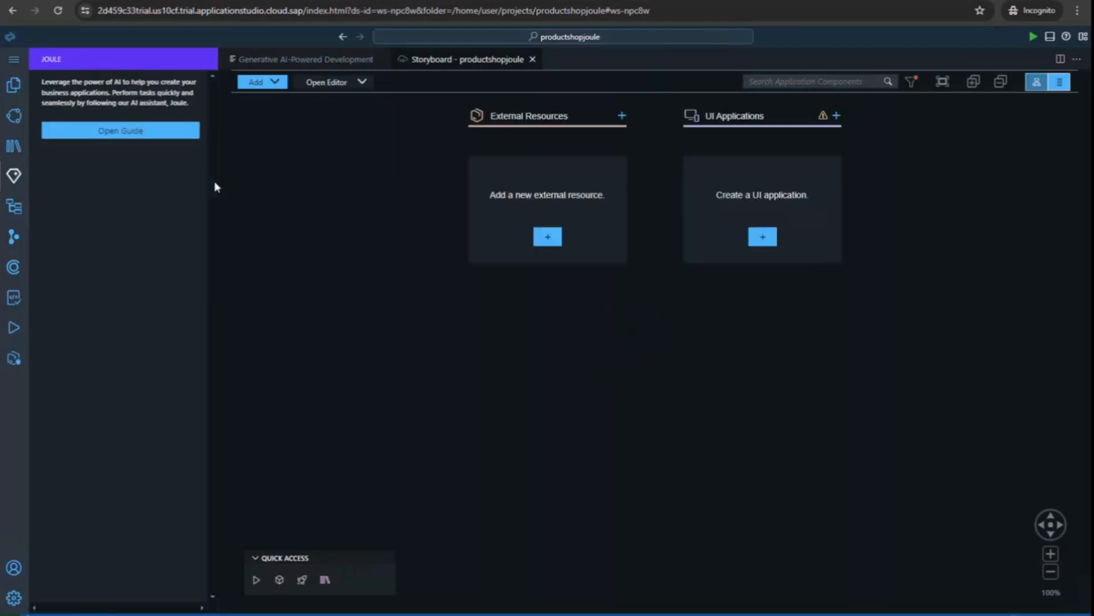
click(285, 62)
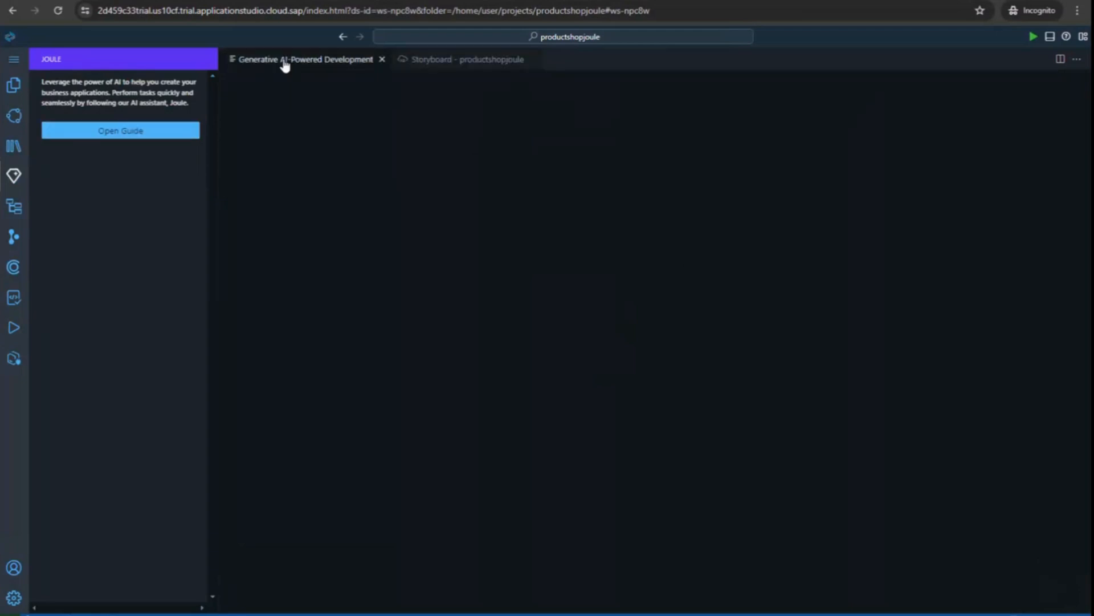
click(279, 180)
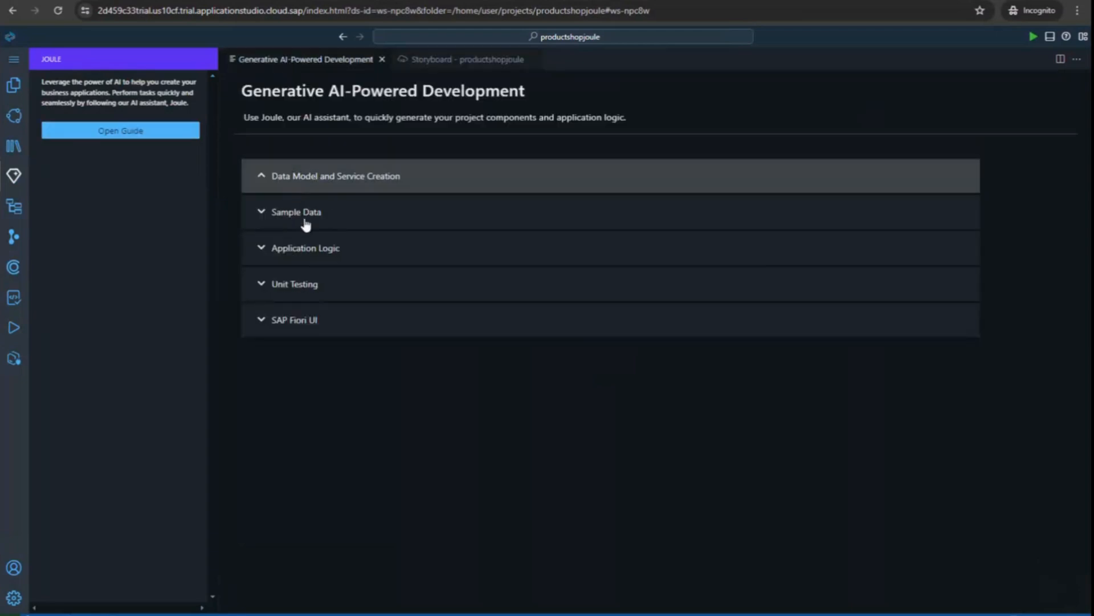
click(302, 267)
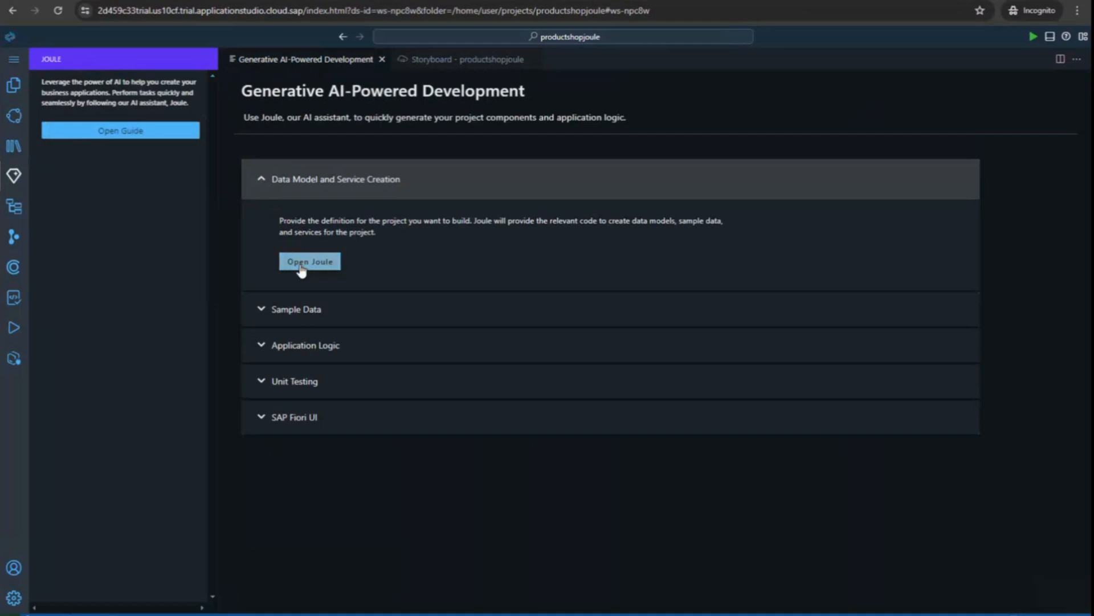
Step: Copy the sample customer-incidents prompt into the new Joule conversation, submit it, and dismiss the notification
drag(146, 453, 66, 399)
key(ctrl+c)
click(91, 494)
key(ctrl+v)
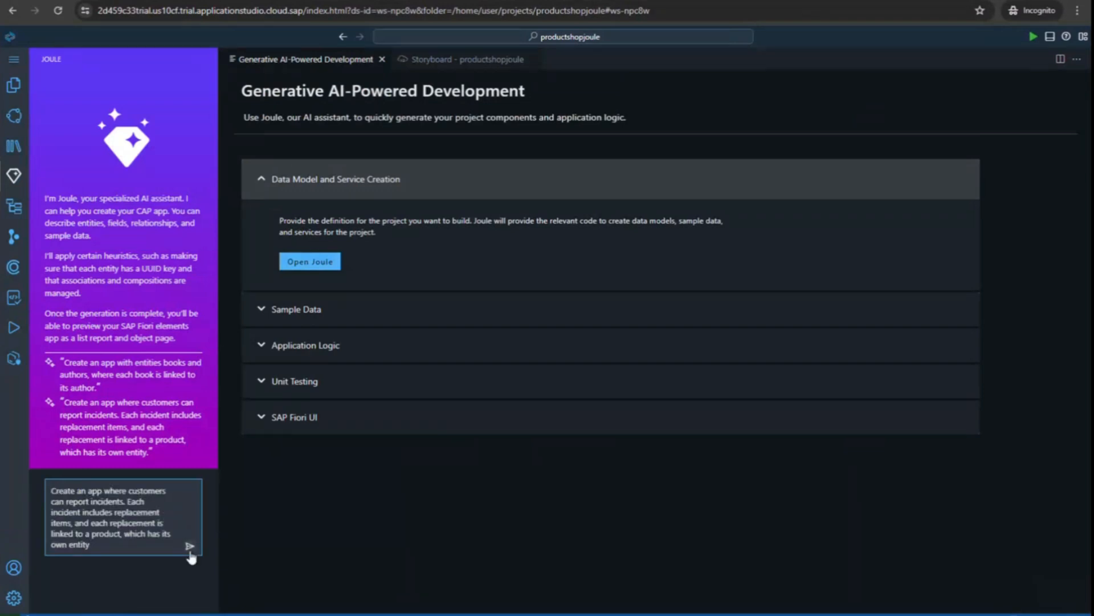
click(191, 554)
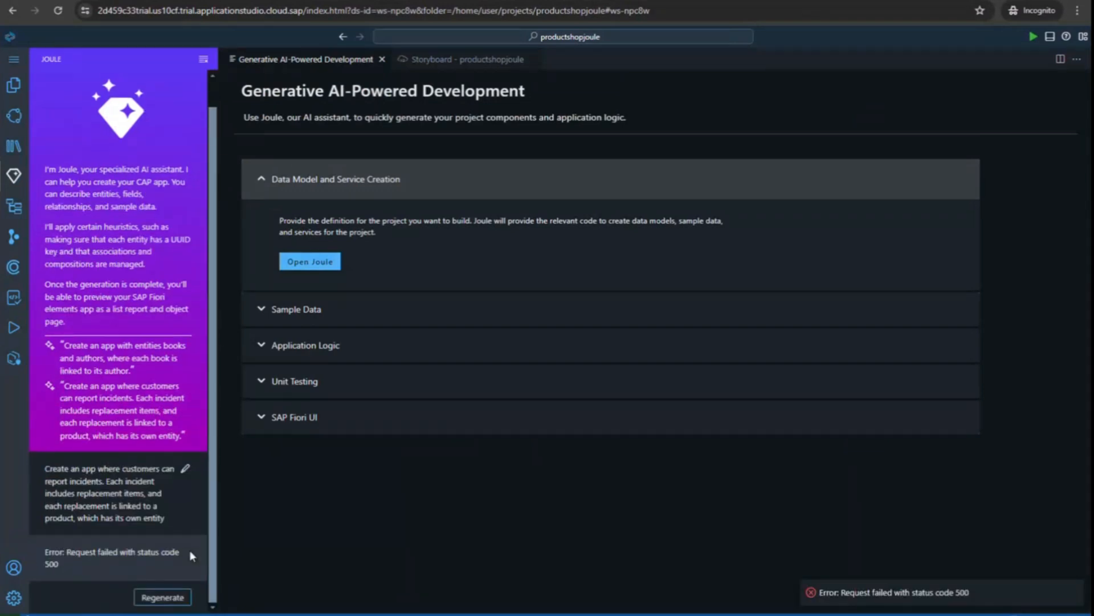
click(1055, 593)
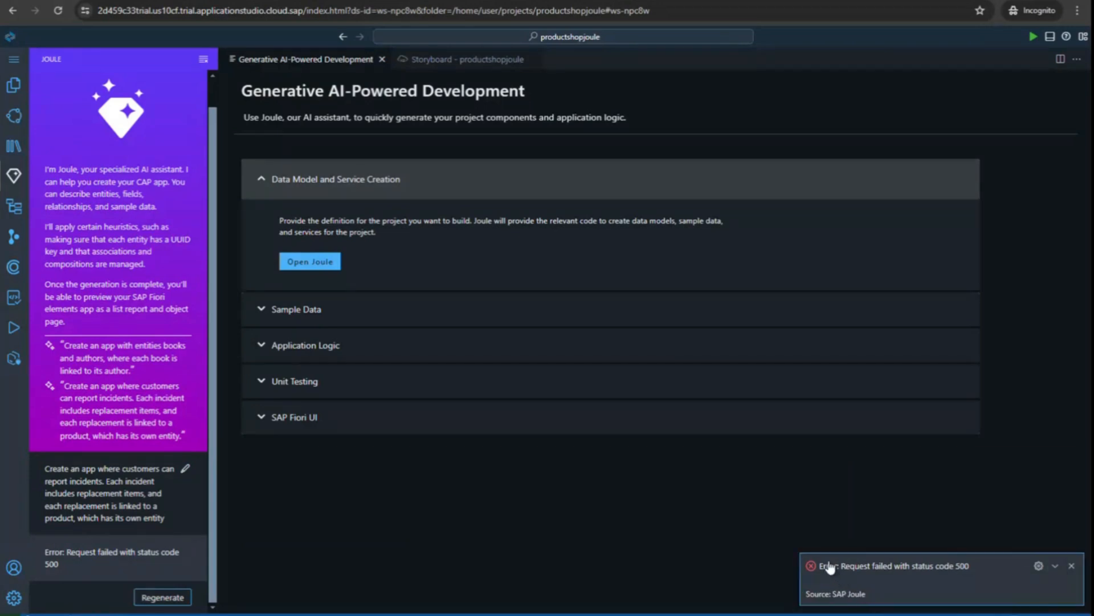
click(1073, 565)
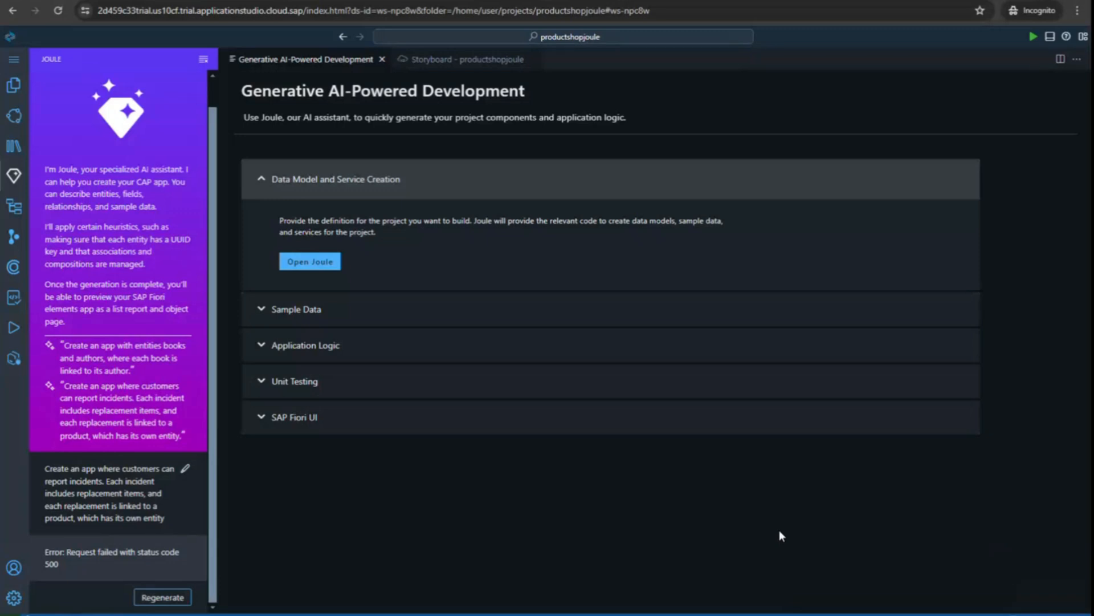
Step: Review the Application Logic guidance on creating and implementing application logic
click(262, 346)
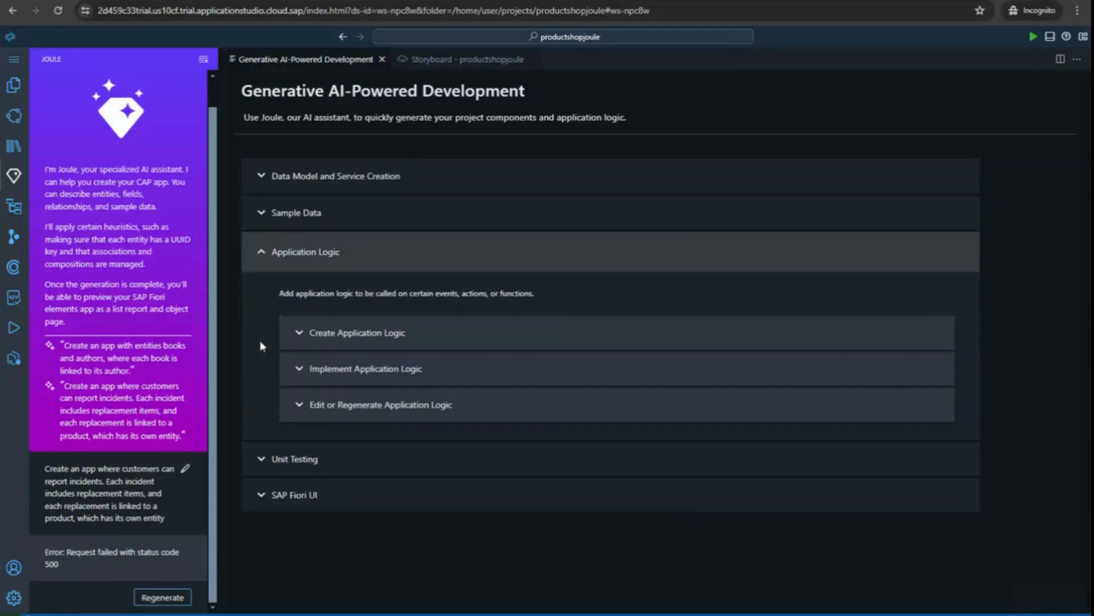
click(308, 335)
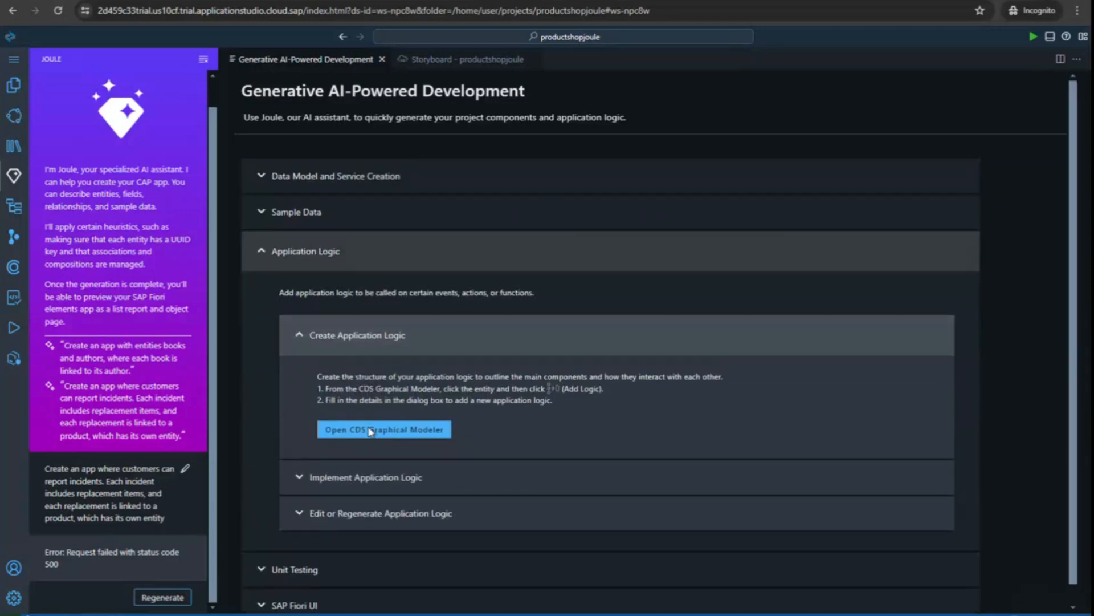
click(303, 479)
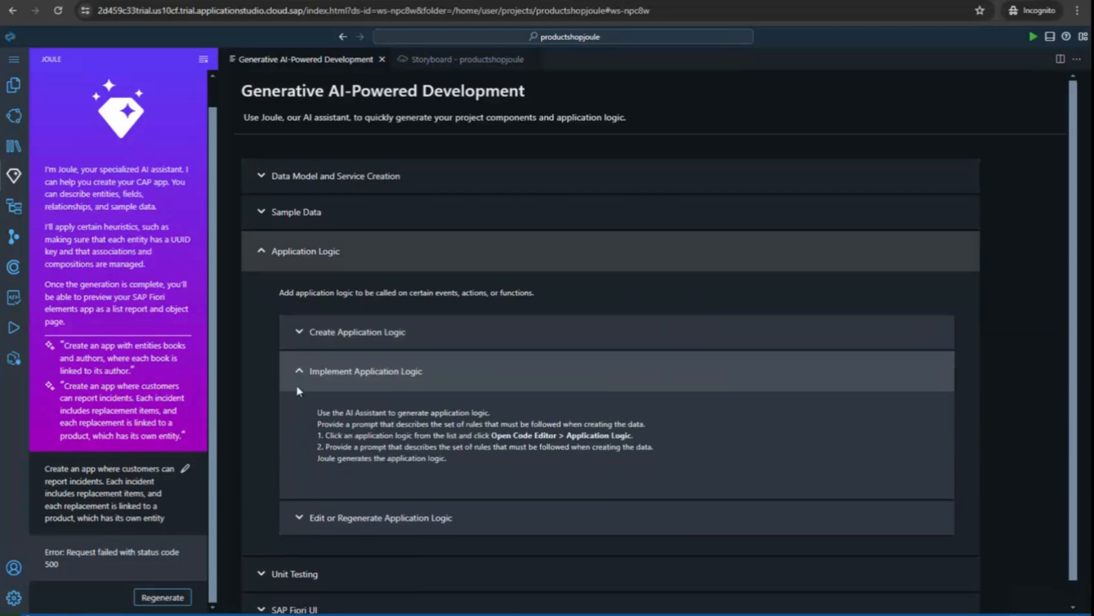
Step: Collapse the Application Logic guidance, replace the submitted Joule prompt with the sample prompt about books and authors, and resubmit it
click(302, 326)
click(260, 250)
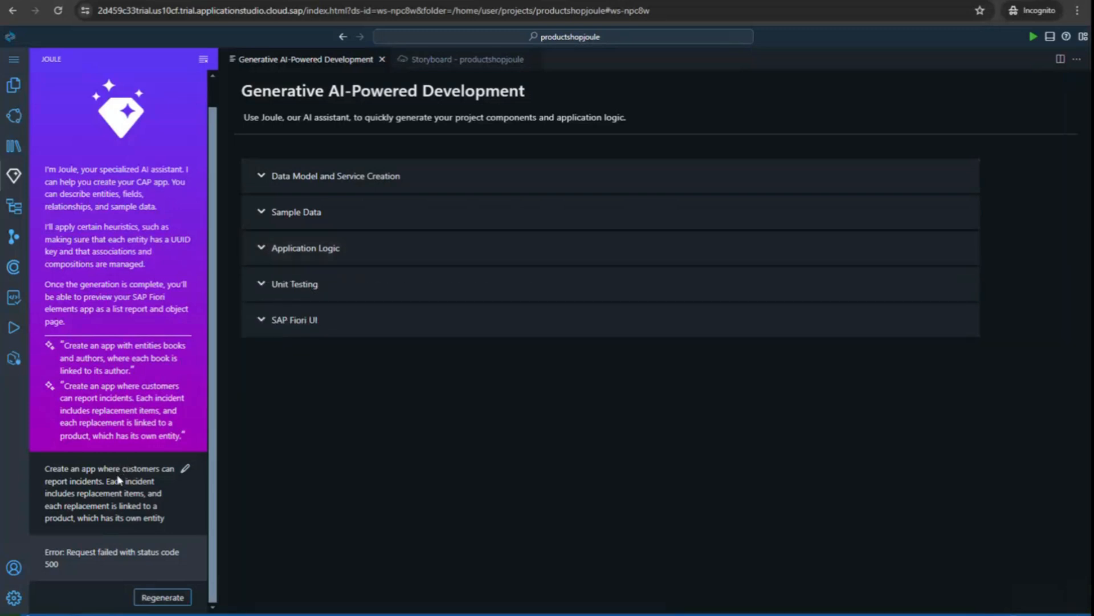
click(185, 468)
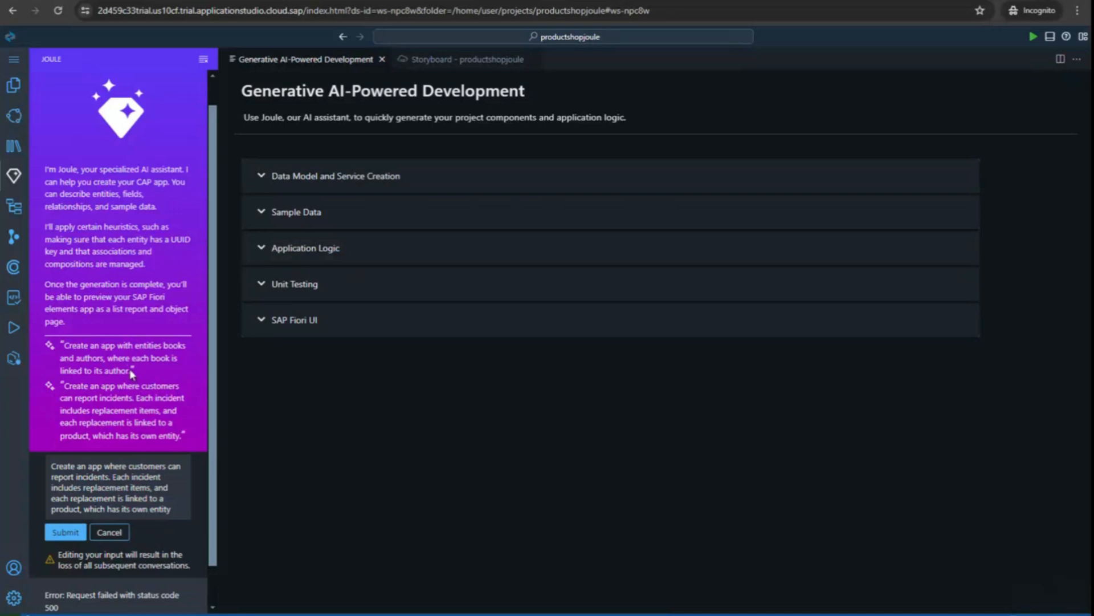
drag(129, 370, 67, 348)
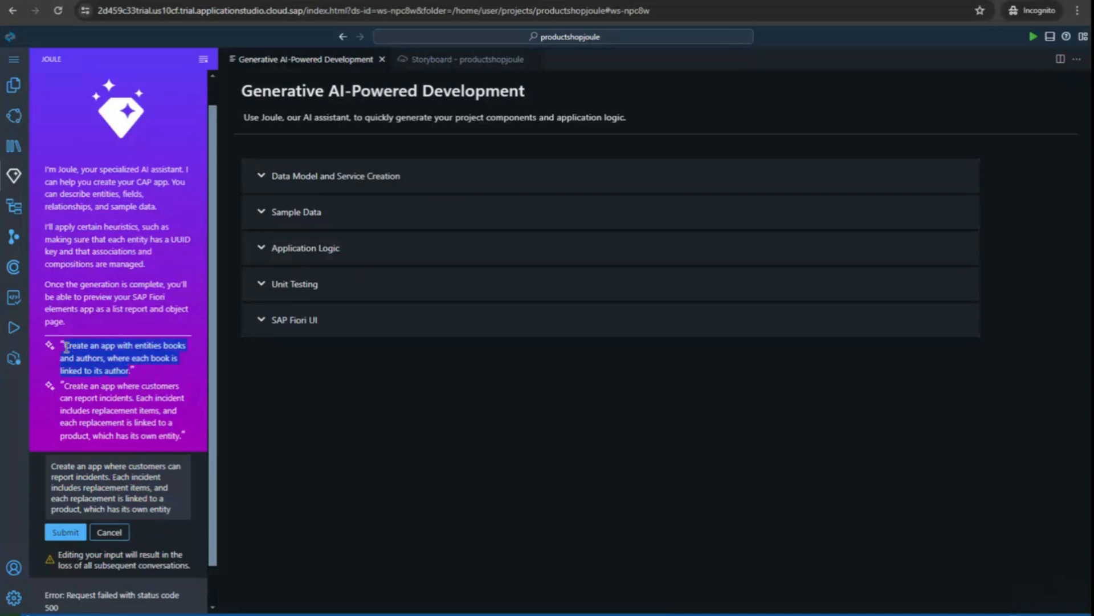
click(111, 482)
key(ctrl+a)
text(Create an app with entities books and authors, where each book is linked to its author)
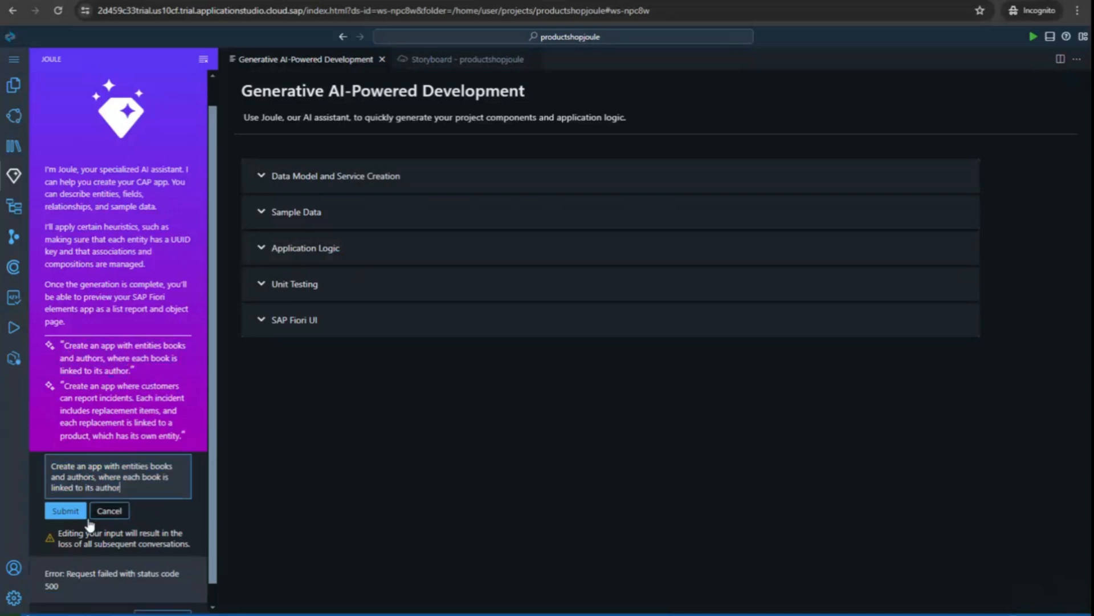
click(74, 511)
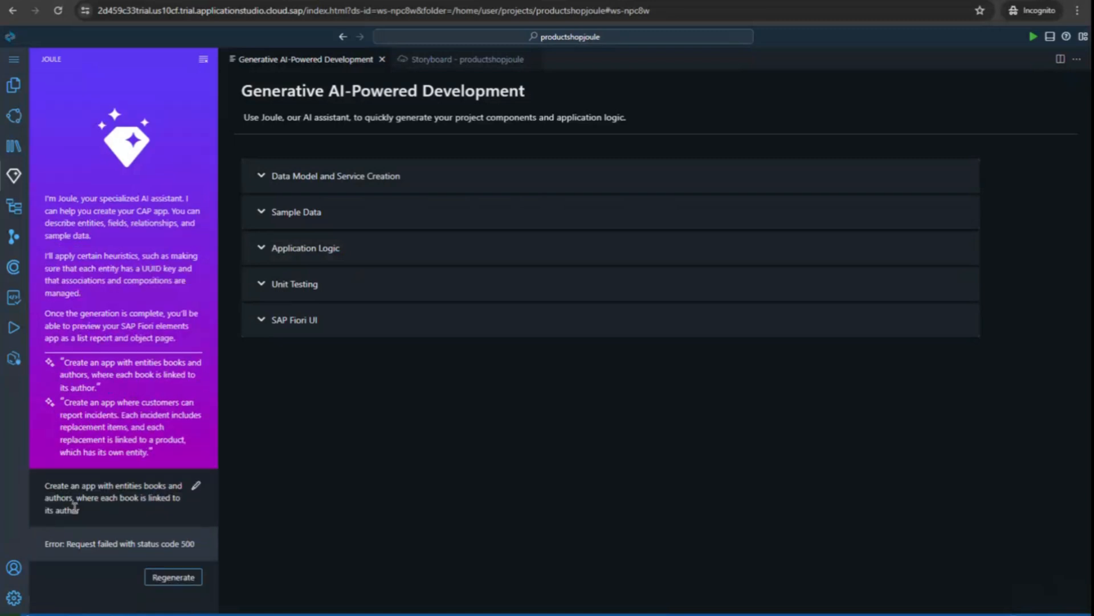
Step: Try repeatedly to regenerate Joule's response to the books and authors prompt, closing and reopening Joule between attempts
click(180, 581)
click(180, 581)
click(181, 581)
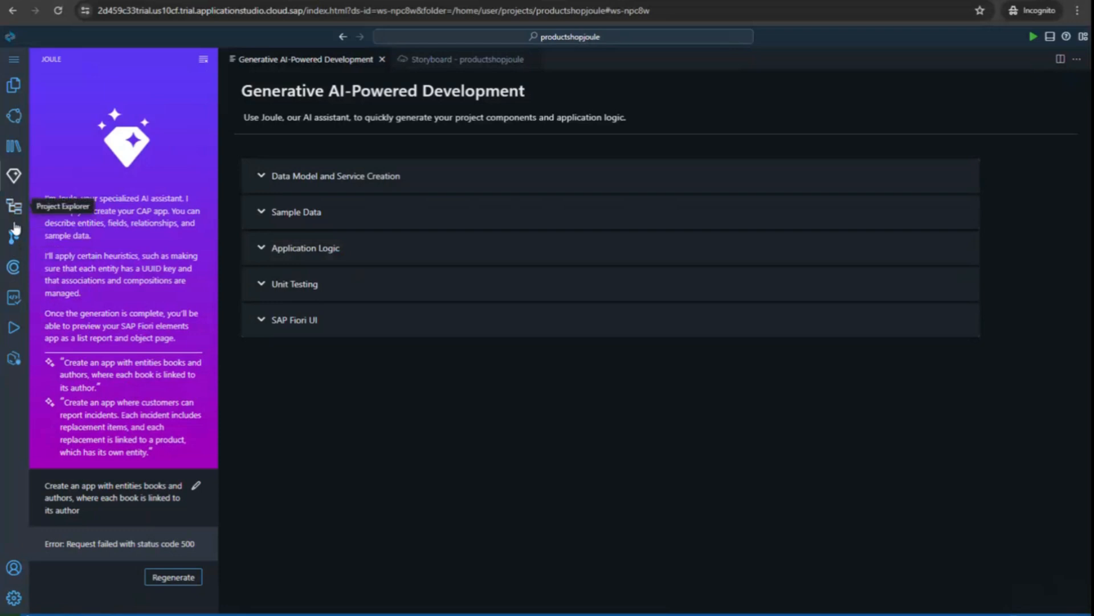
click(14, 176)
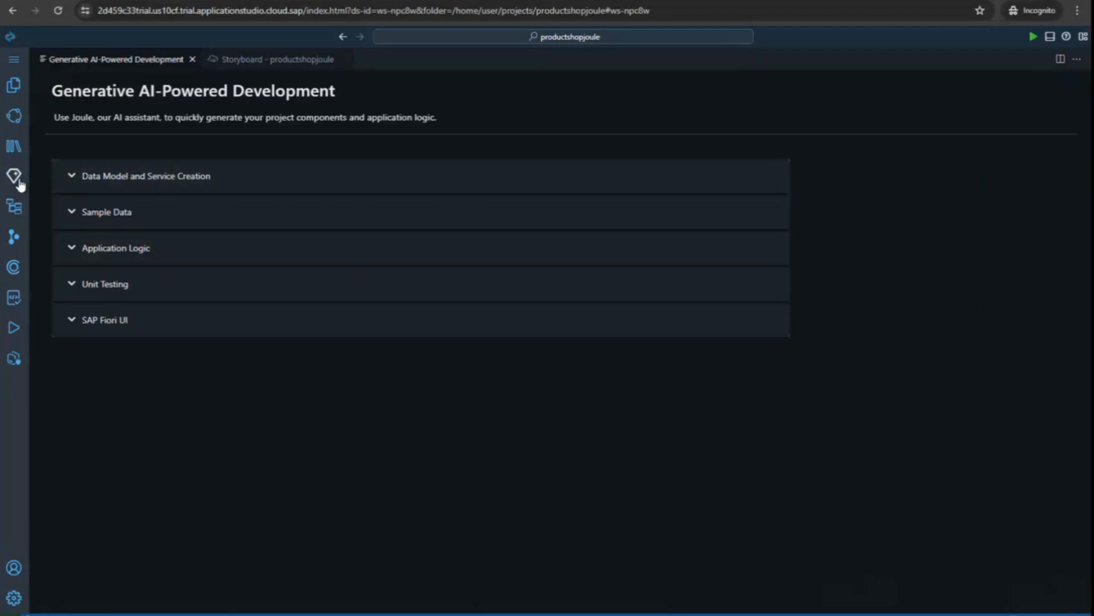
click(15, 178)
click(174, 577)
click(173, 579)
click(173, 580)
click(173, 579)
click(173, 580)
click(173, 579)
click(174, 581)
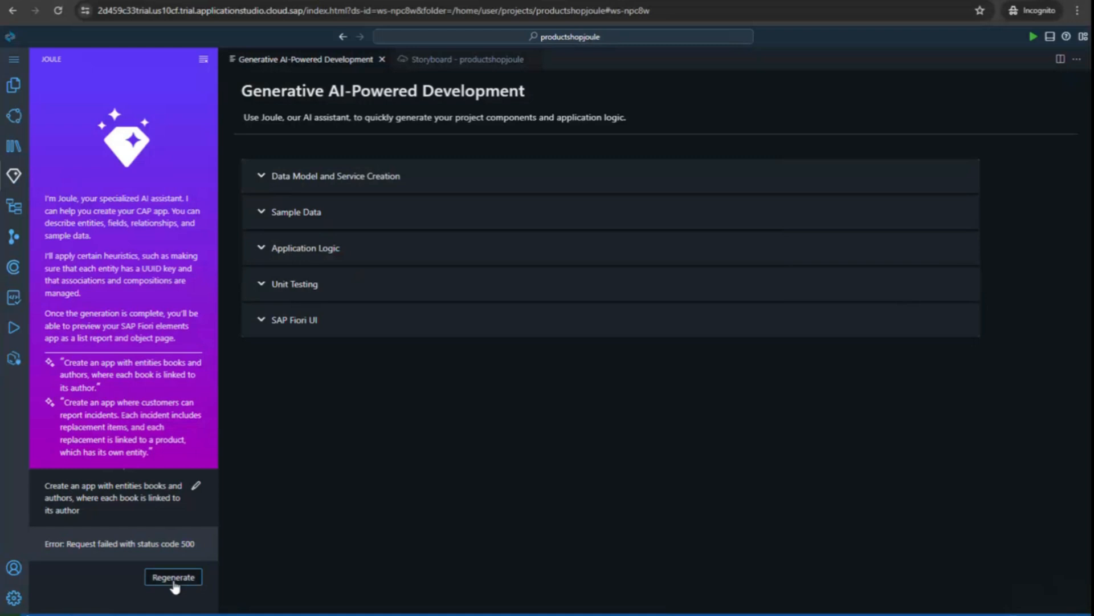
click(174, 580)
click(173, 581)
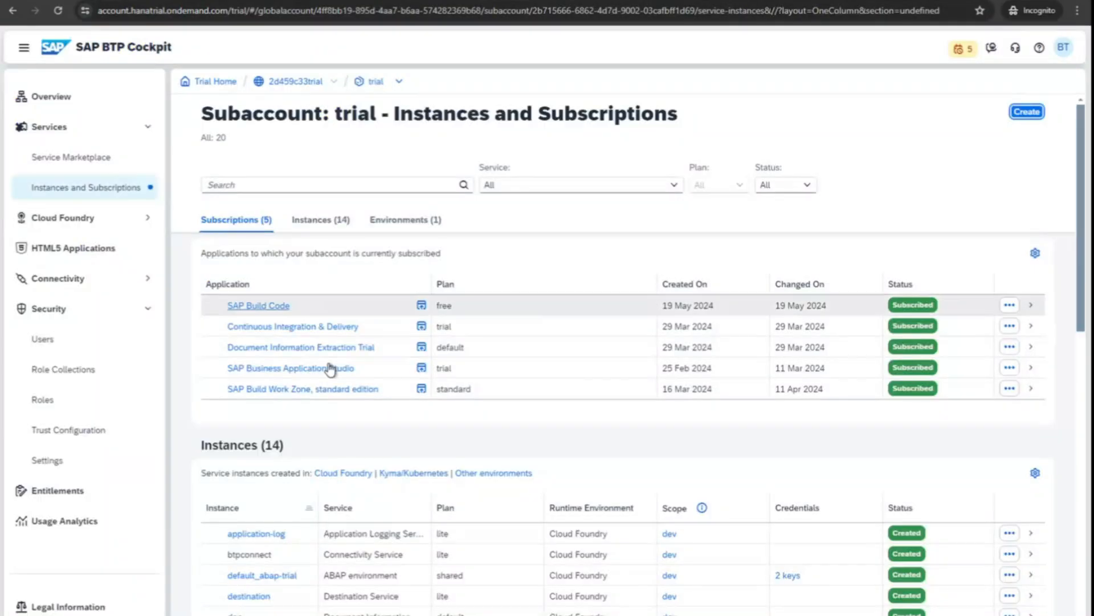
Step: Switch to SAP BTP Cockpit, check the trial subaccount's instances and subscriptions, and delete the SAP Build Code subscription
scroll(329, 367, down, 3)
scroll(329, 367, down, 3)
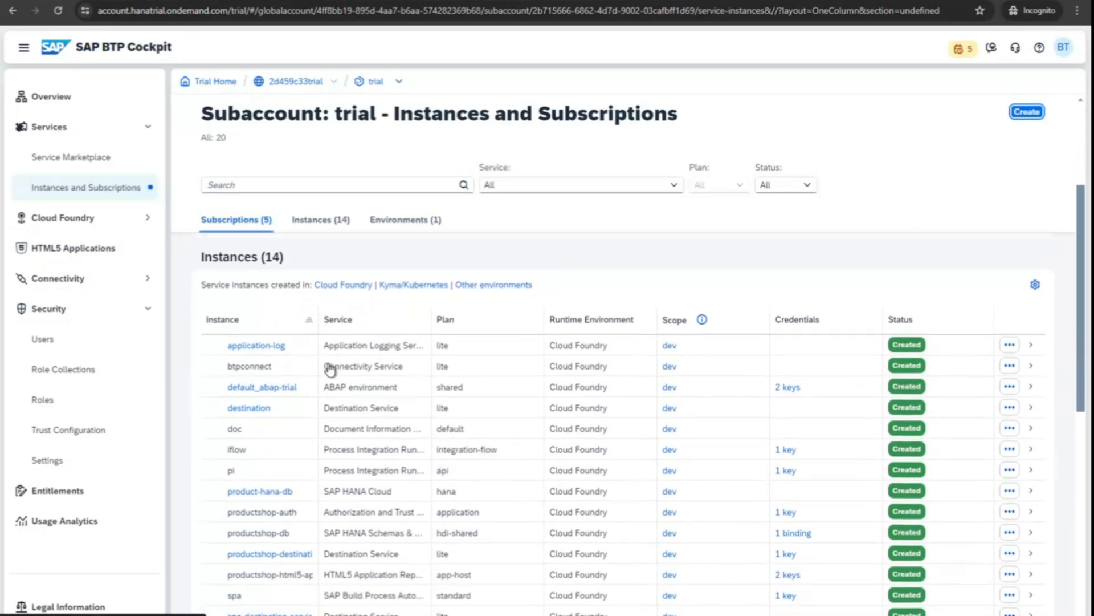
scroll(329, 369, down, 1)
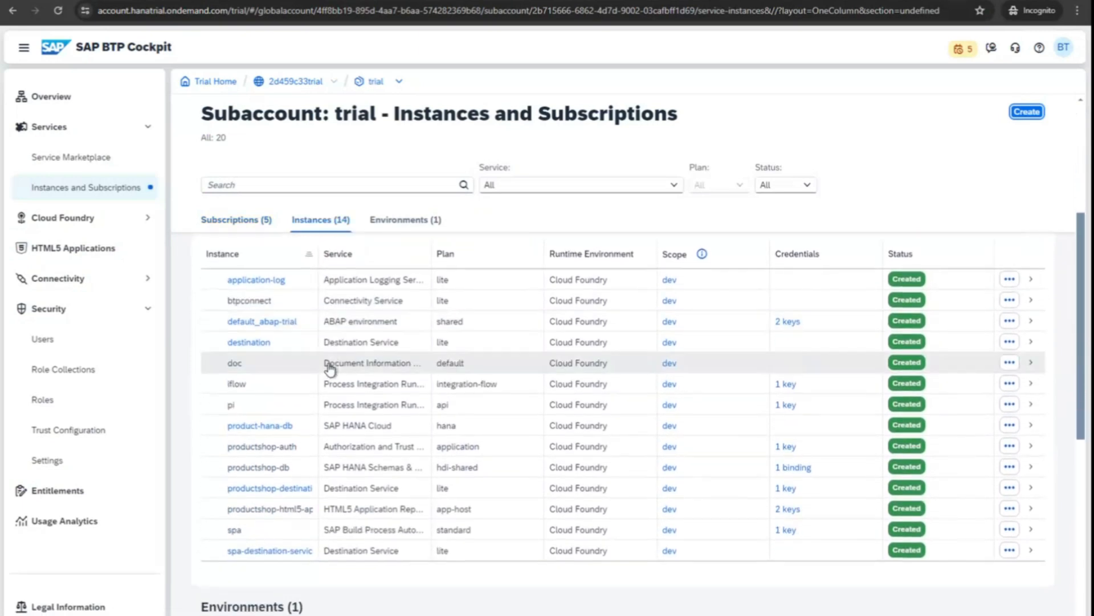
scroll(329, 369, up, 1)
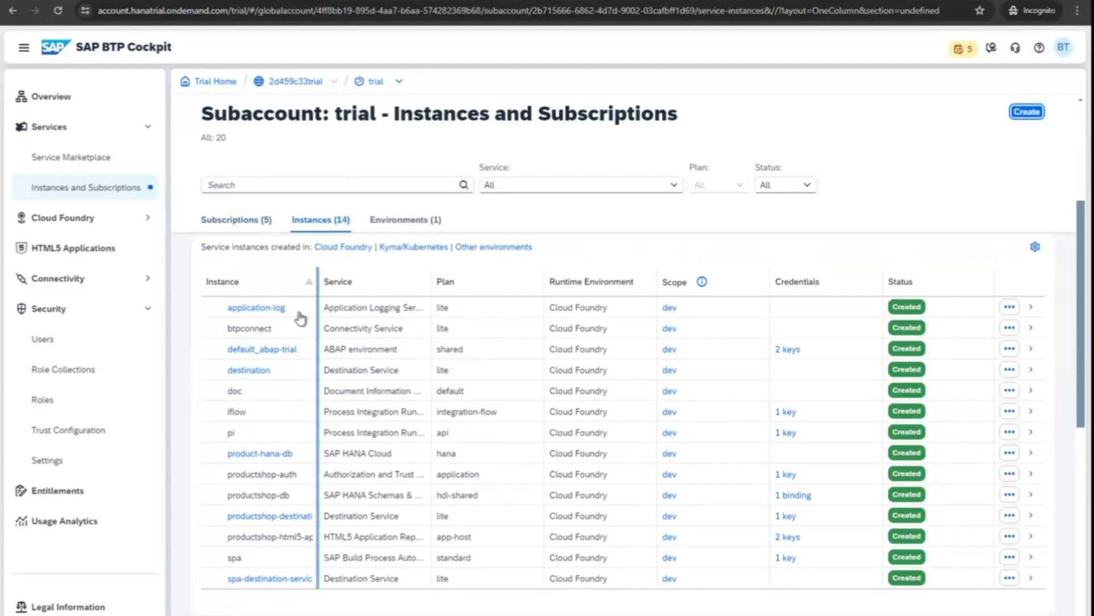
scroll(314, 285, up, 5)
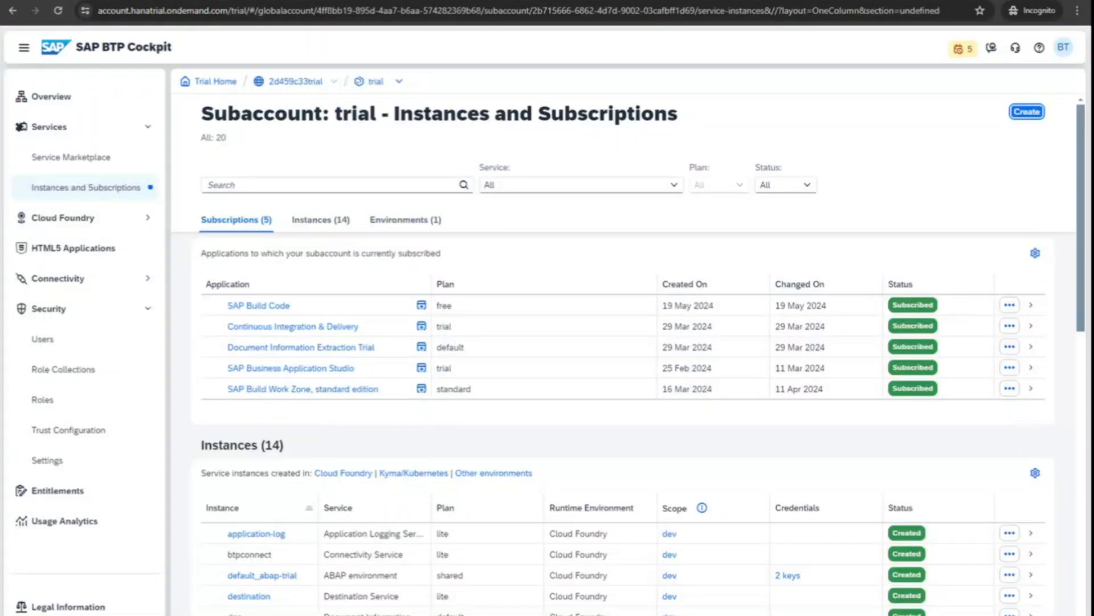
click(1010, 306)
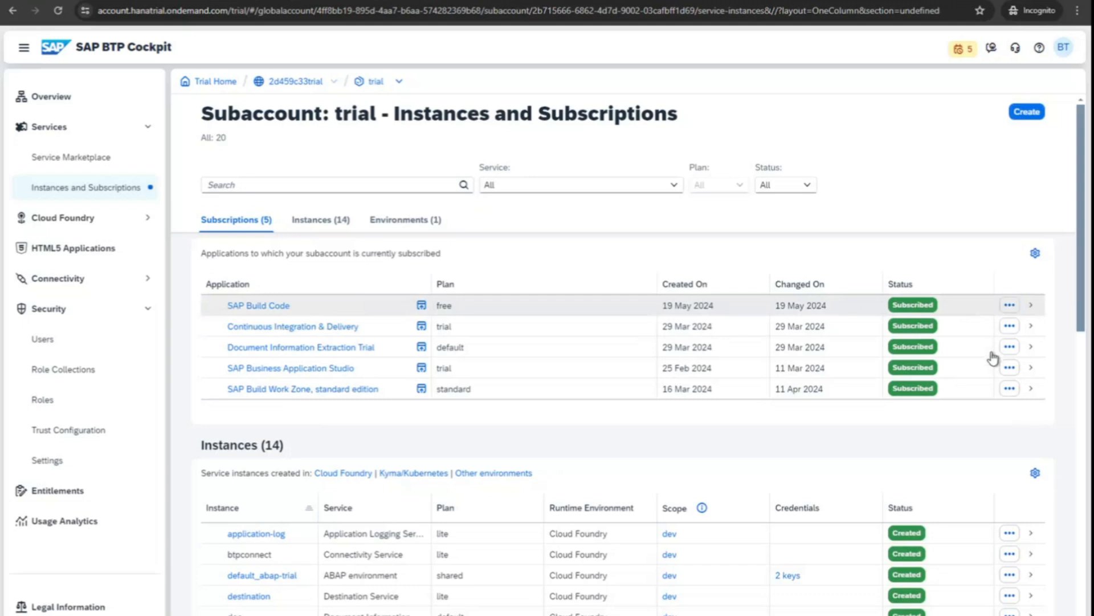
click(997, 392)
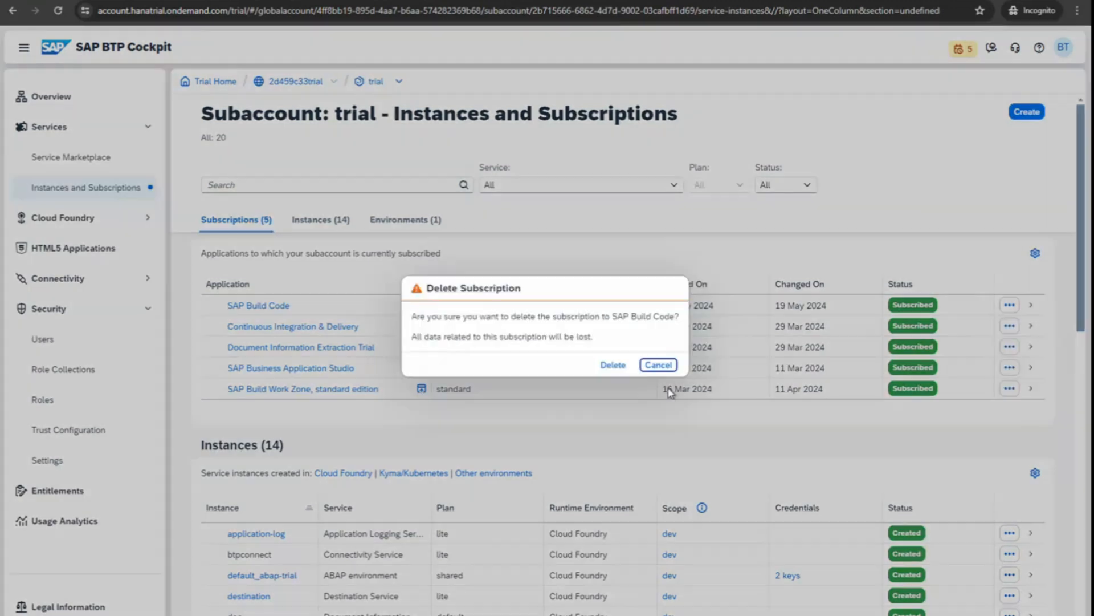
click(613, 363)
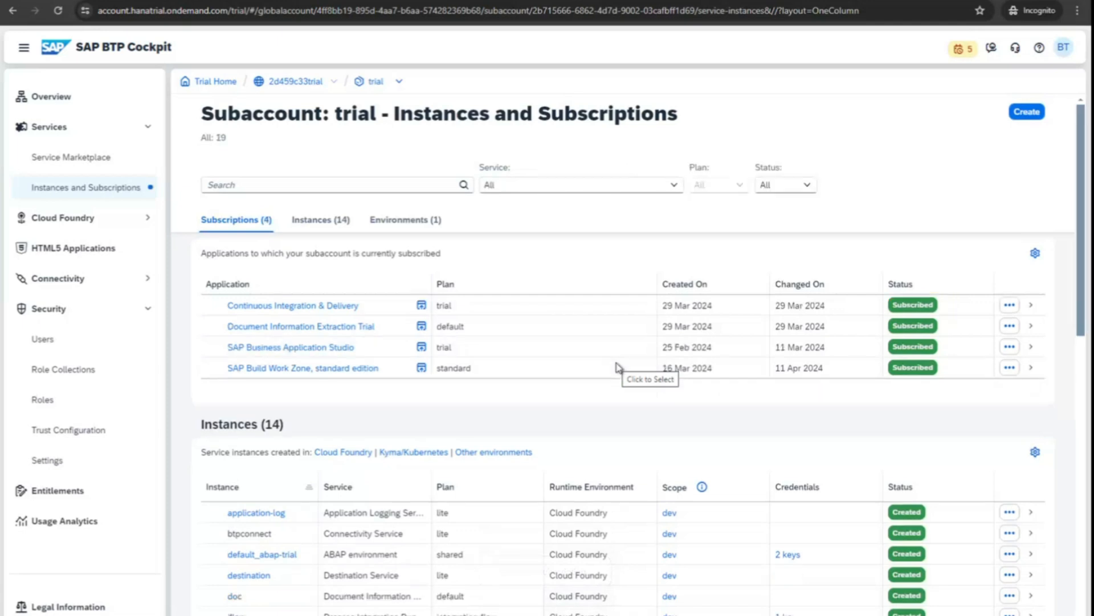
Step: Go to the global account's boosters and start the Get Started with SAP Build Code booster
double_click(295, 85)
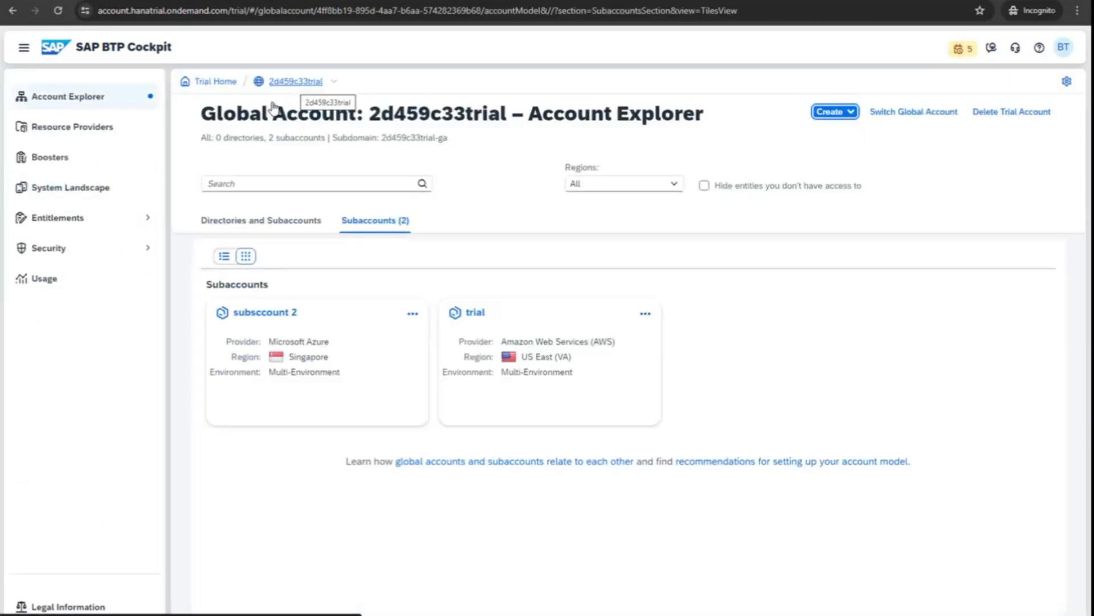
click(96, 156)
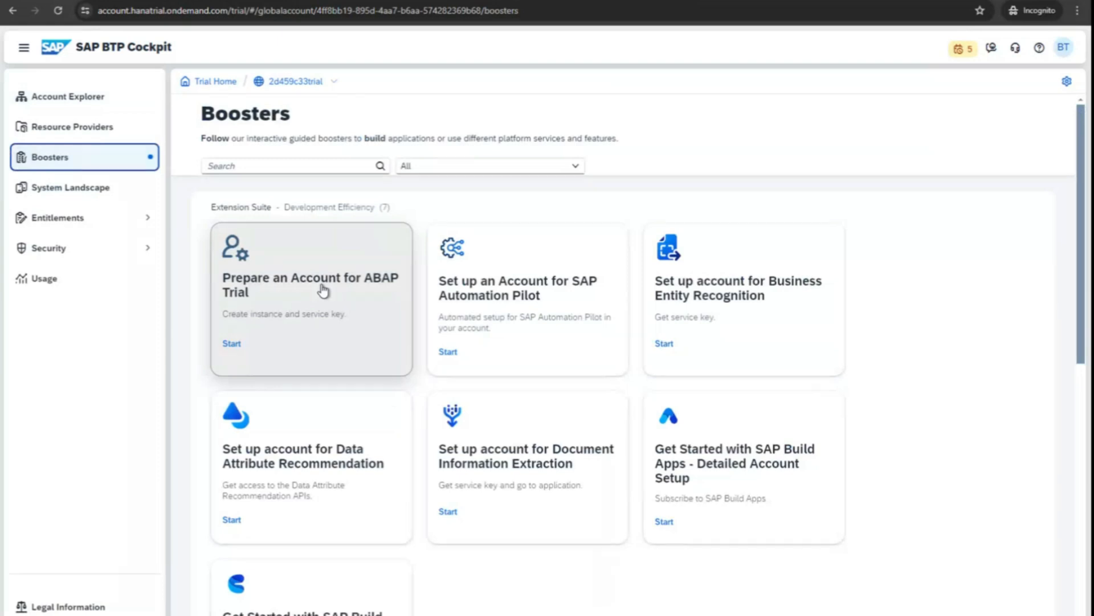
scroll(323, 291, down, 4)
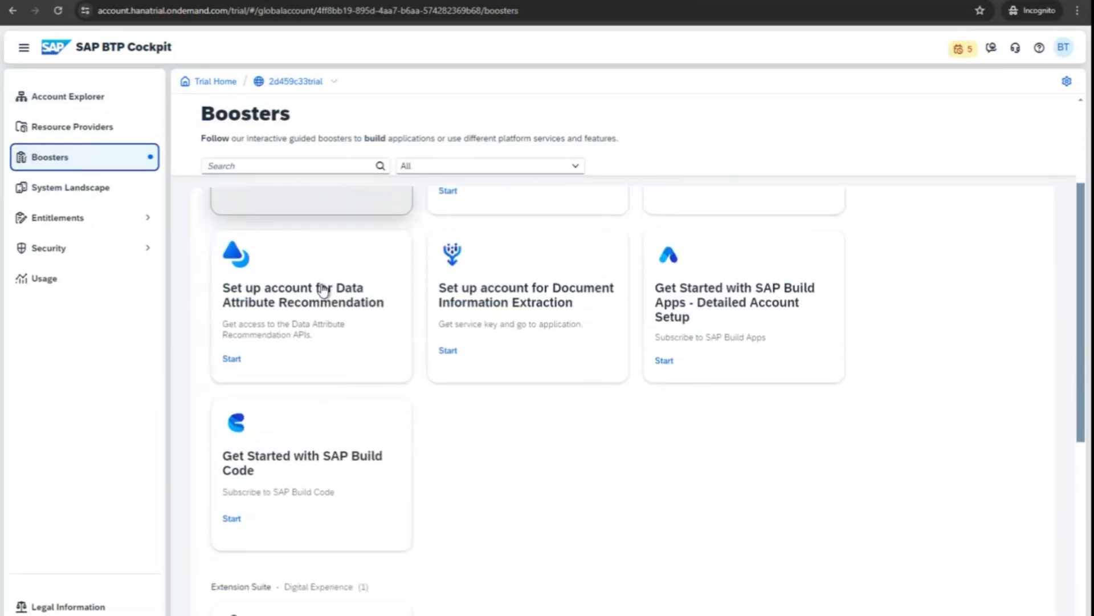
click(288, 396)
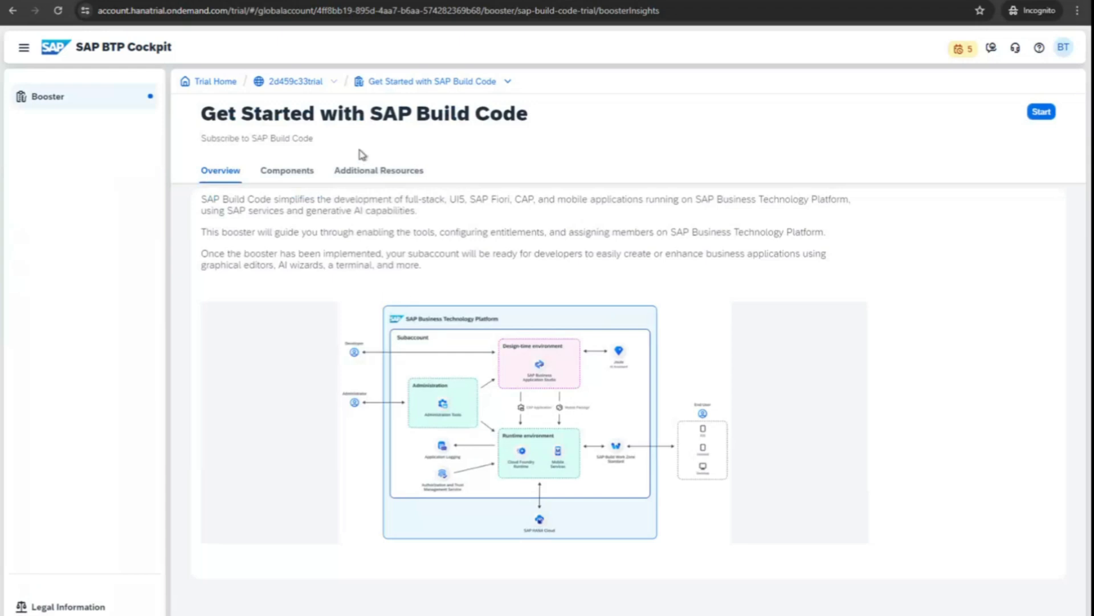
click(1048, 117)
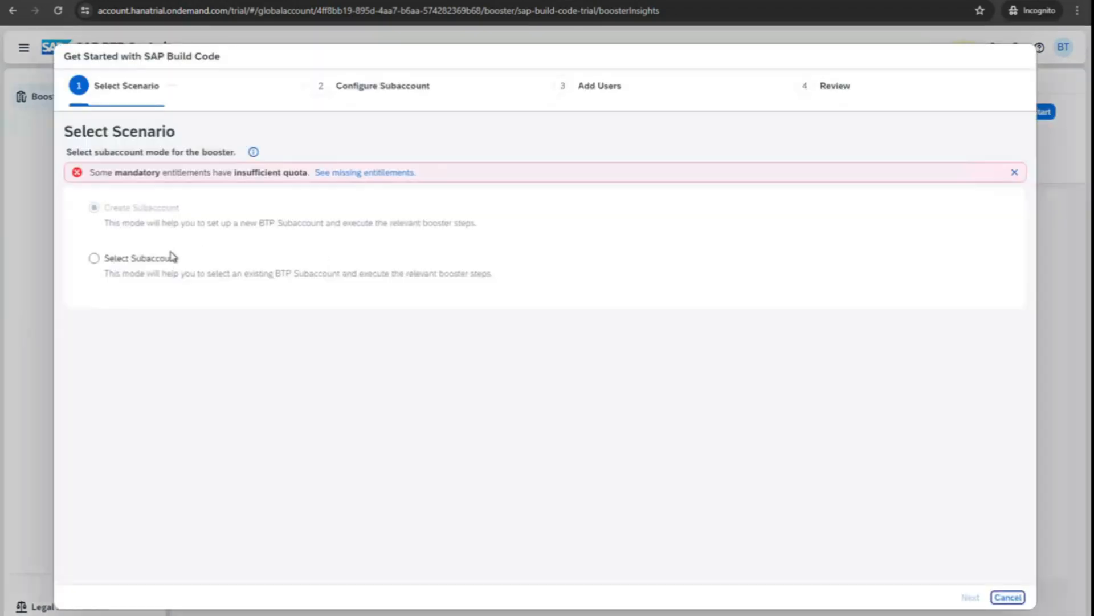
Step: Set the booster to use an existing subaccount, choose trial, and continue to adding users
click(171, 256)
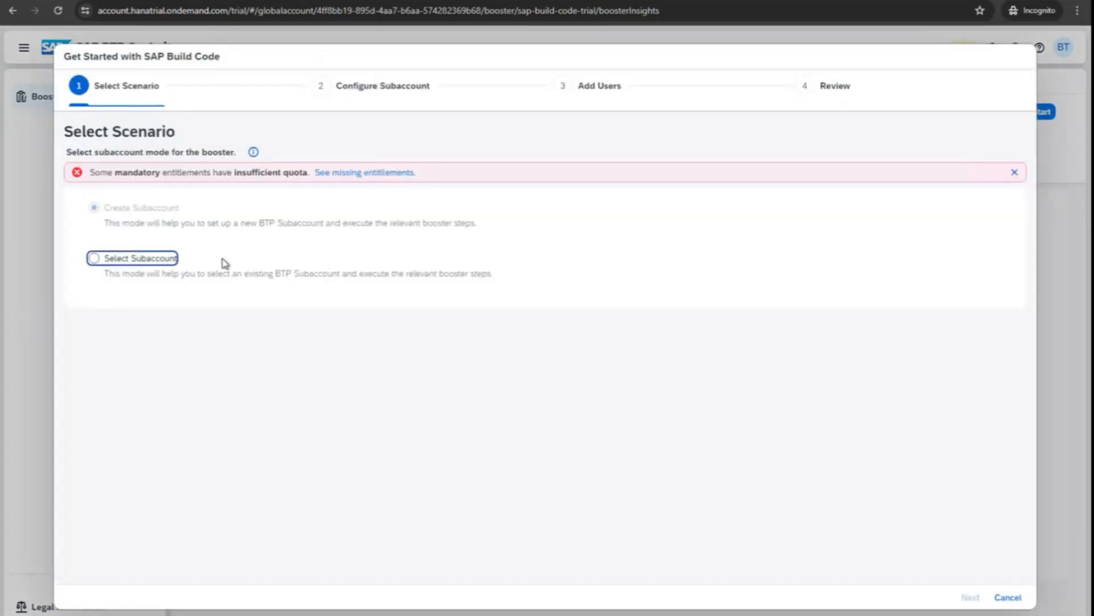
click(969, 597)
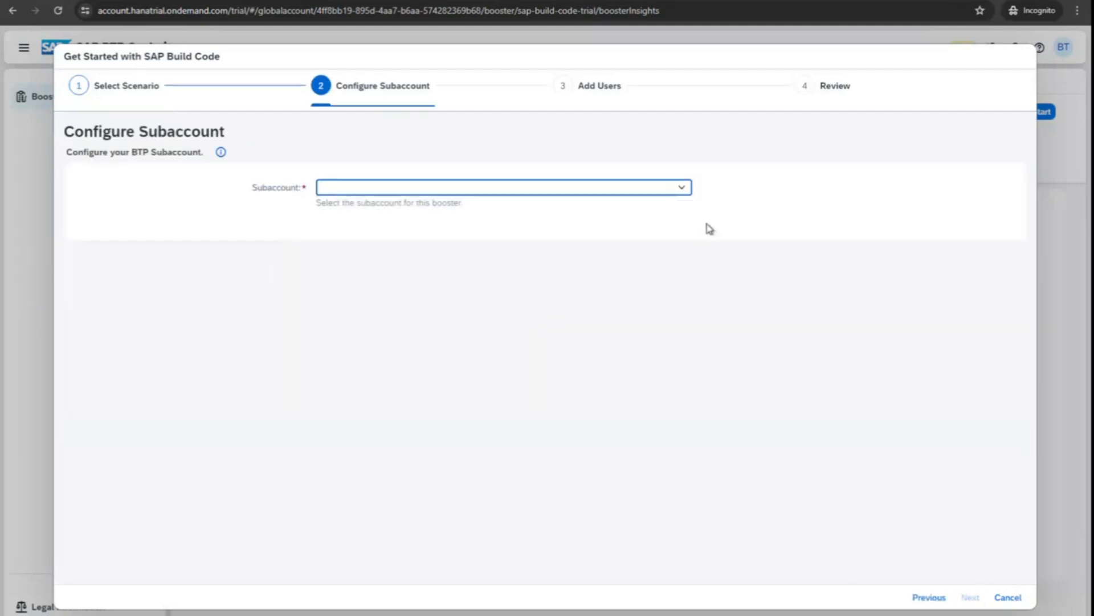
click(683, 192)
click(620, 208)
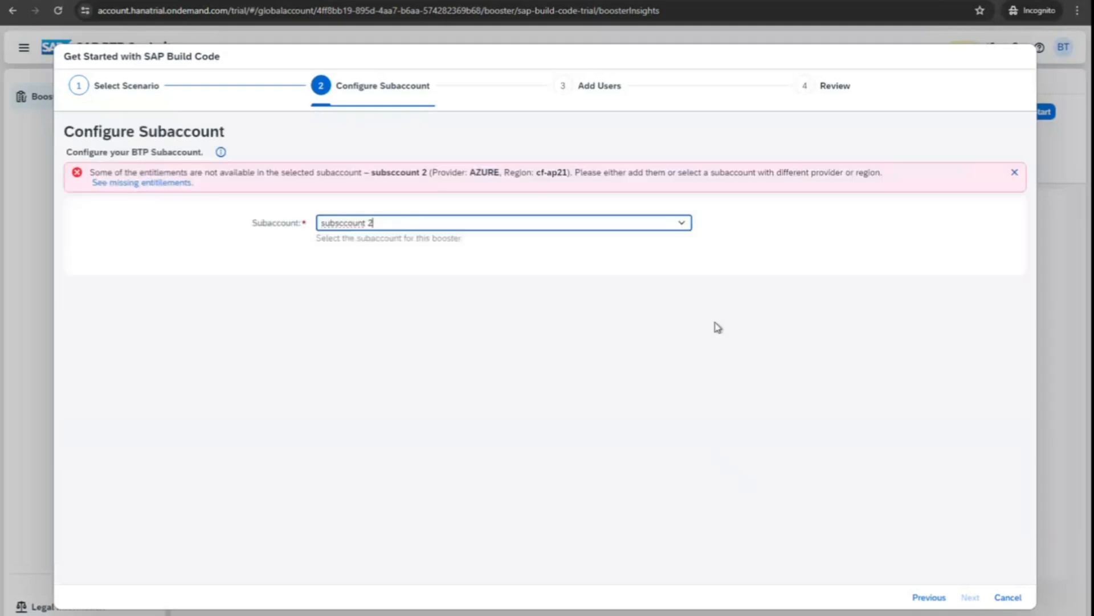
click(683, 226)
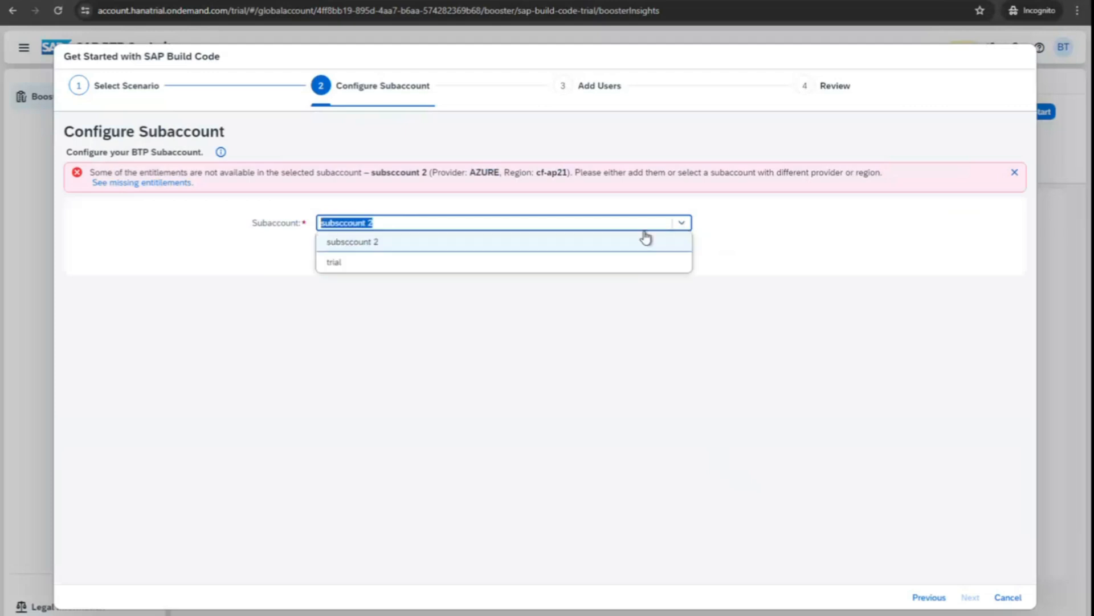
click(593, 262)
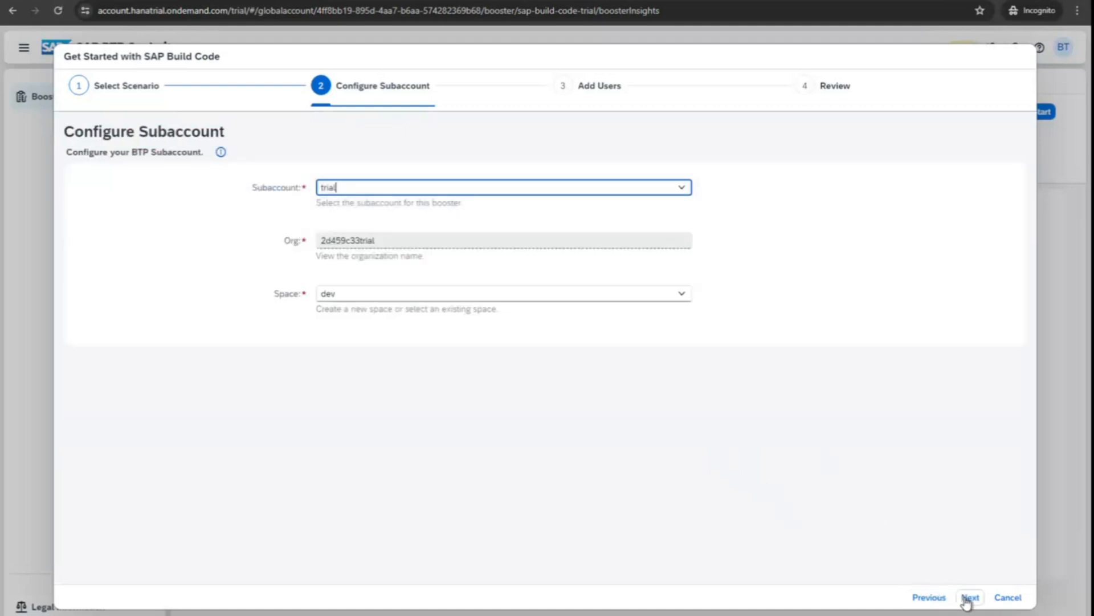
click(969, 598)
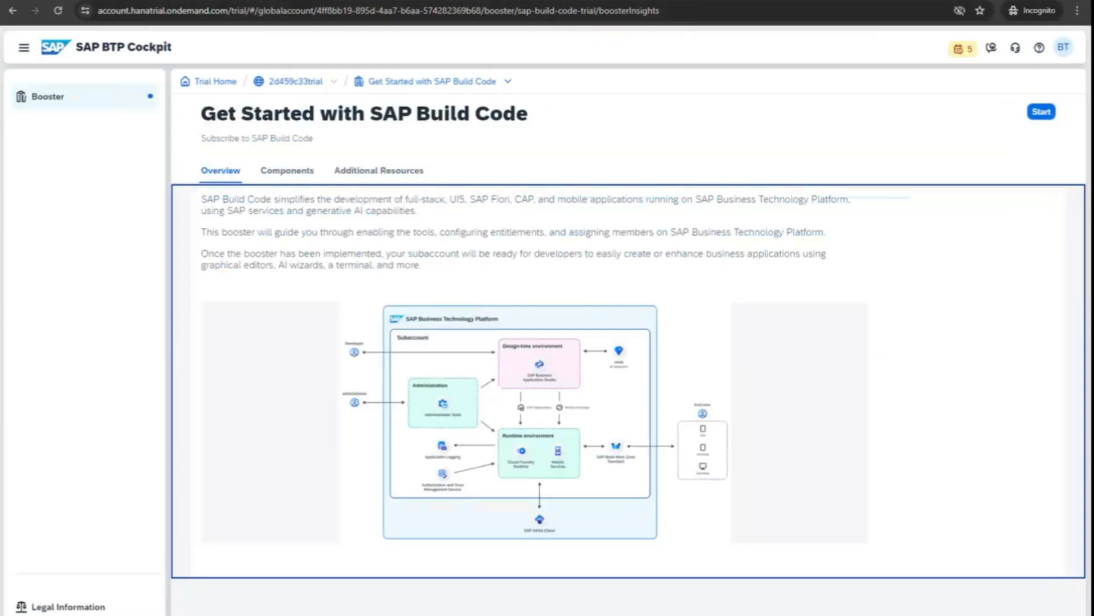
Step: In the separate cockpit tab, open the global account's user list and copy the existing user's user name
double_click(294, 82)
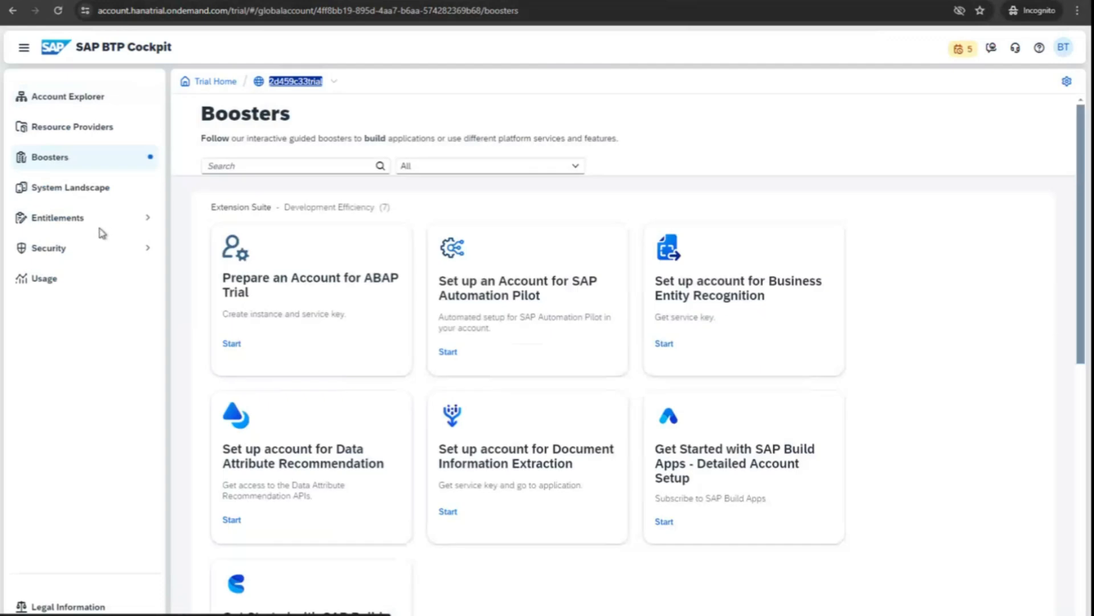
click(97, 248)
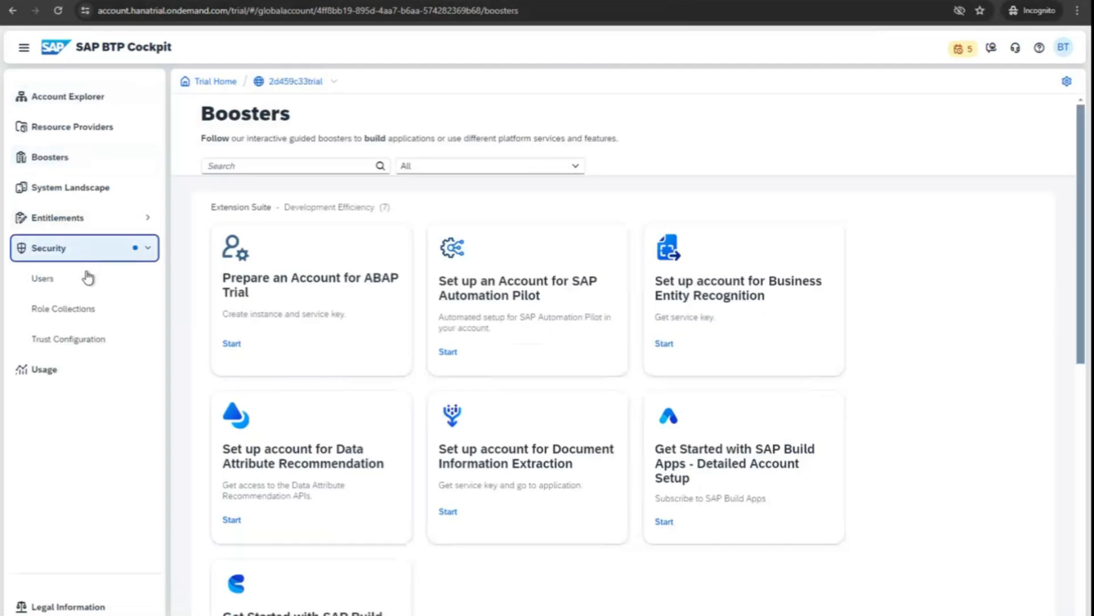
click(87, 280)
click(268, 289)
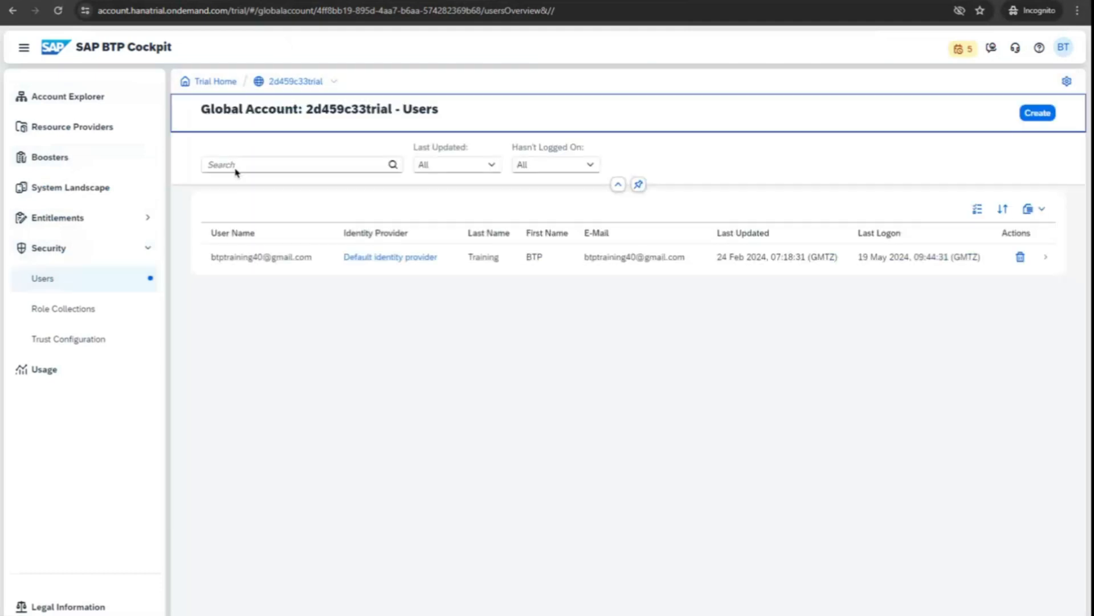
drag(313, 261, 213, 260)
key(ctrl+c)
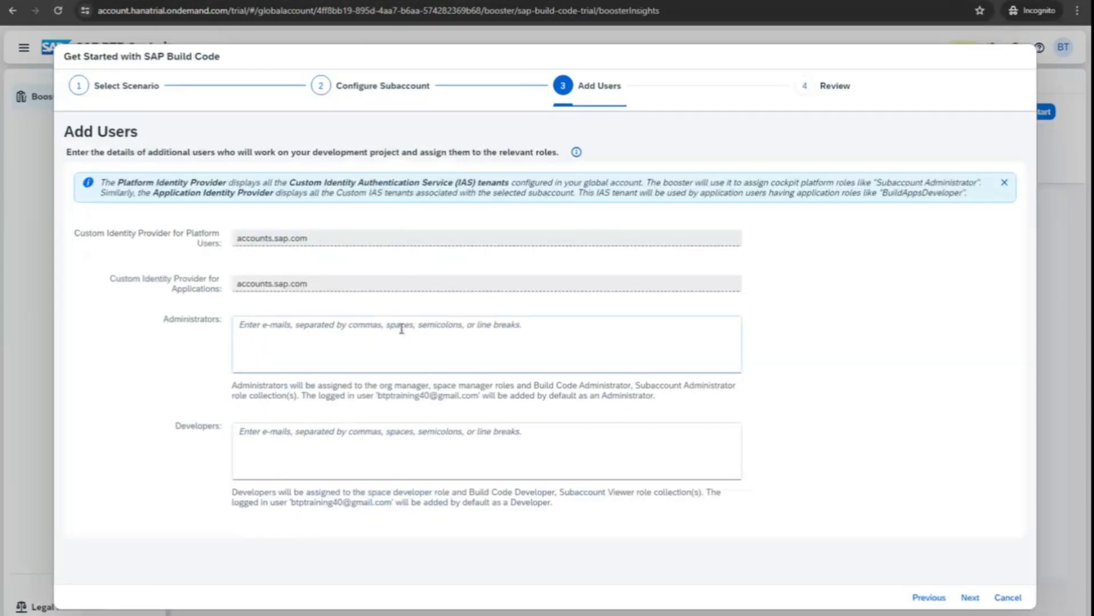
Step: Paste the copied user e-mail as the booster's administrator and developer, then finish the wizard to run the booster
click(402, 326)
key(ctrl+v)
click(385, 436)
key(ctrl+v)
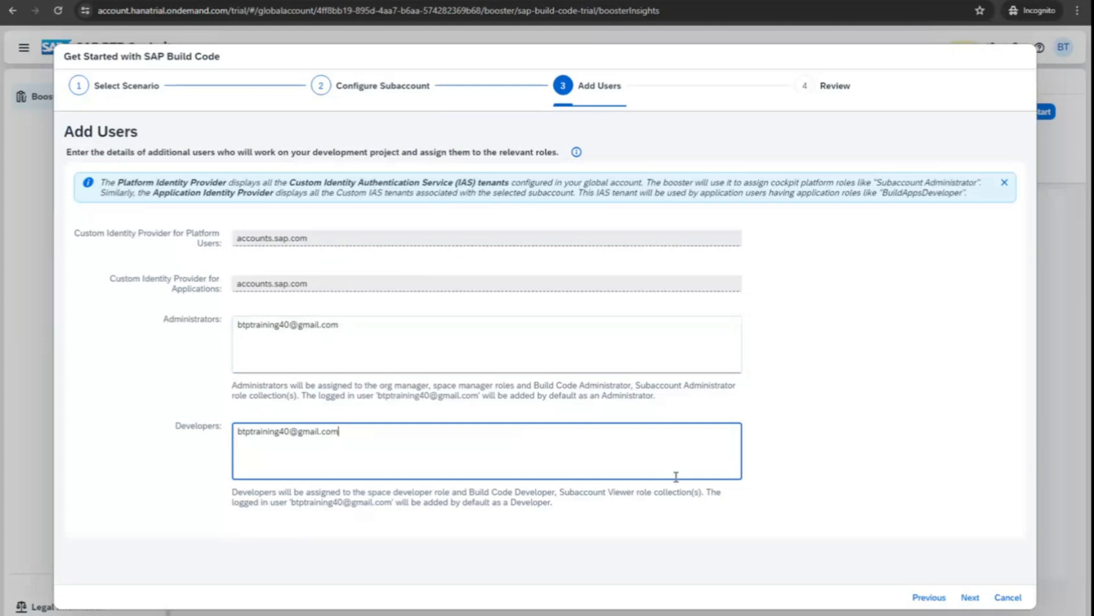
click(970, 598)
click(970, 598)
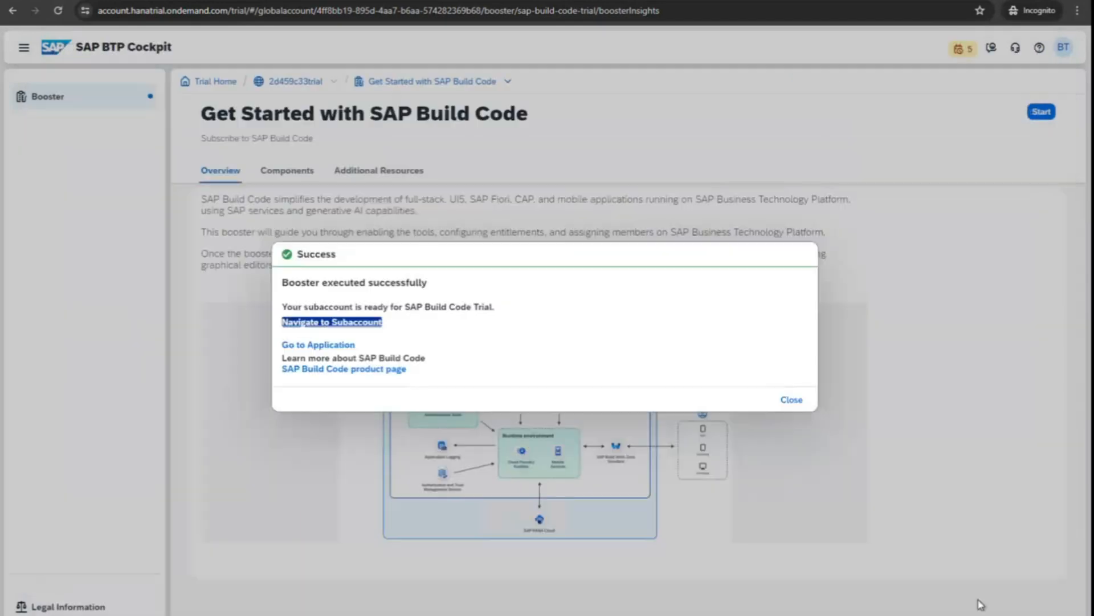
Step: Go to the SAP Build application and create a full-stack project named ProducrShopJoule in the fs2 dev space
click(305, 345)
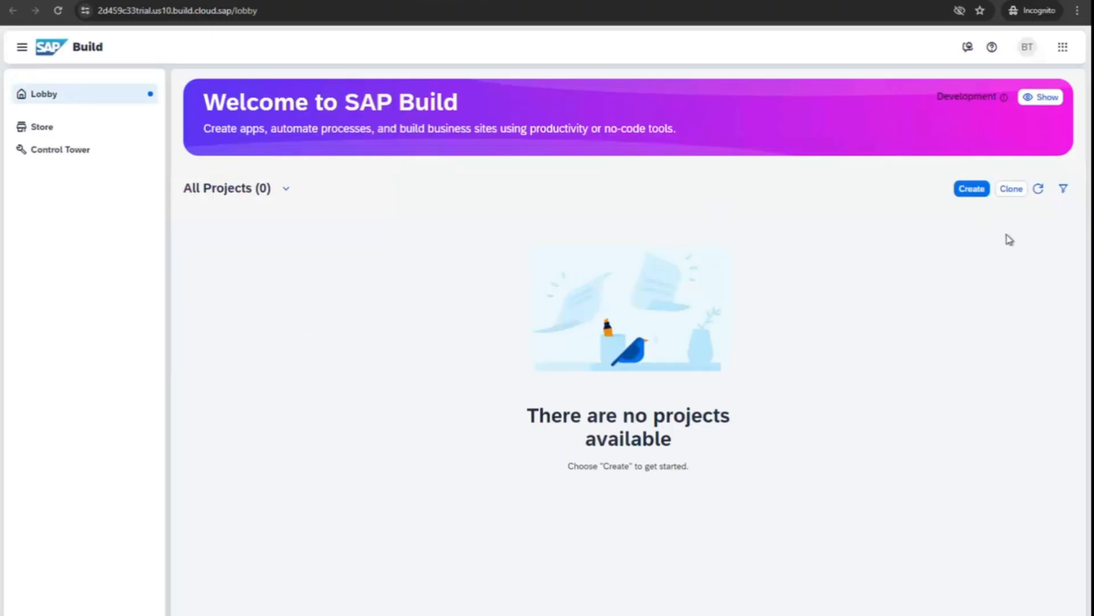
click(972, 188)
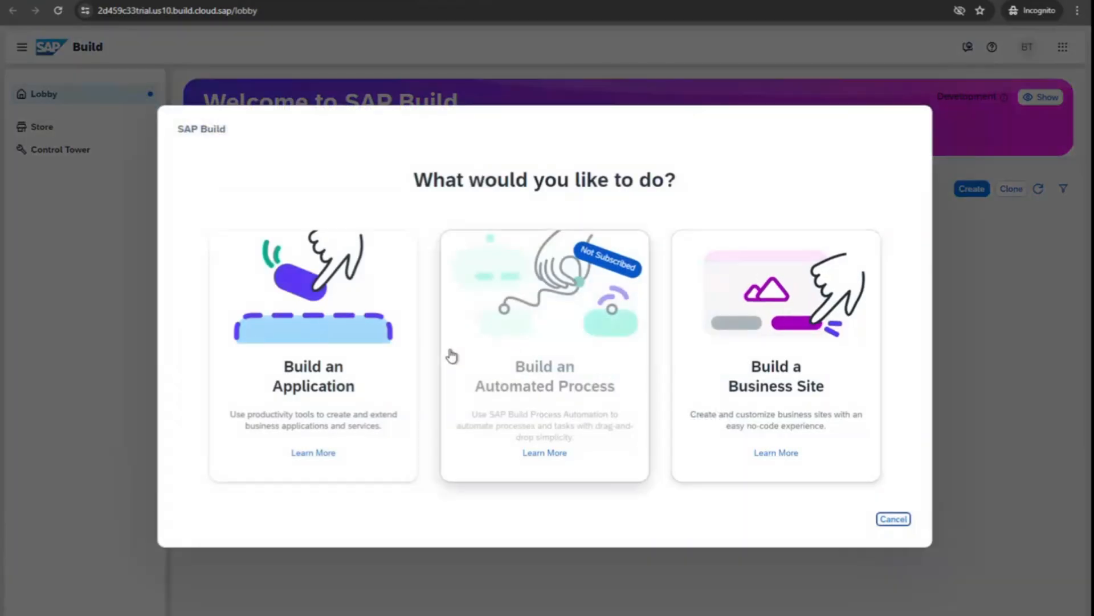
click(362, 344)
click(618, 328)
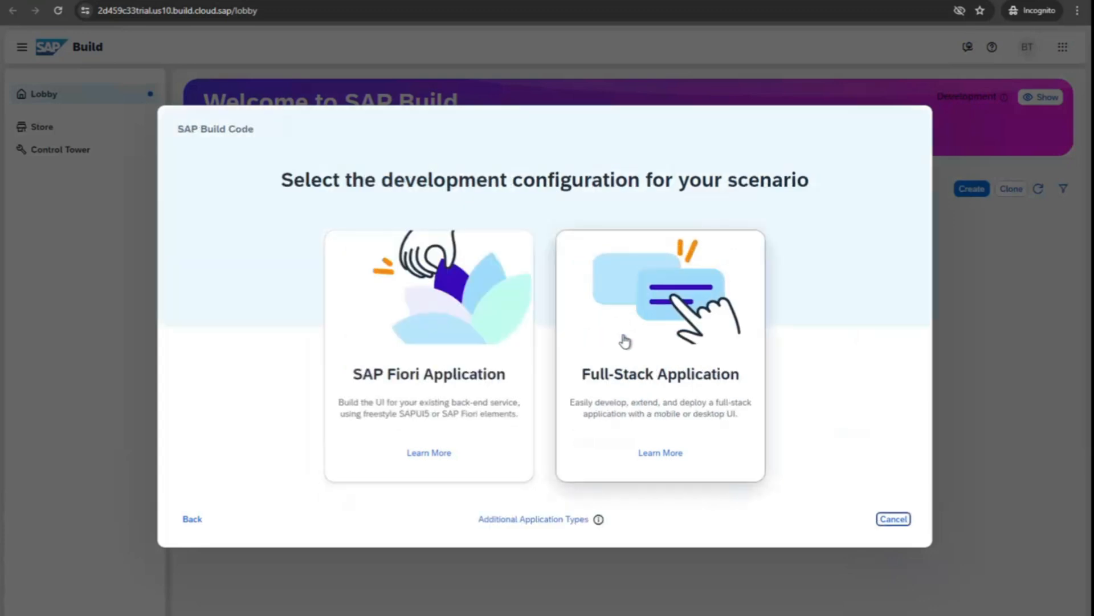
click(623, 340)
click(529, 265)
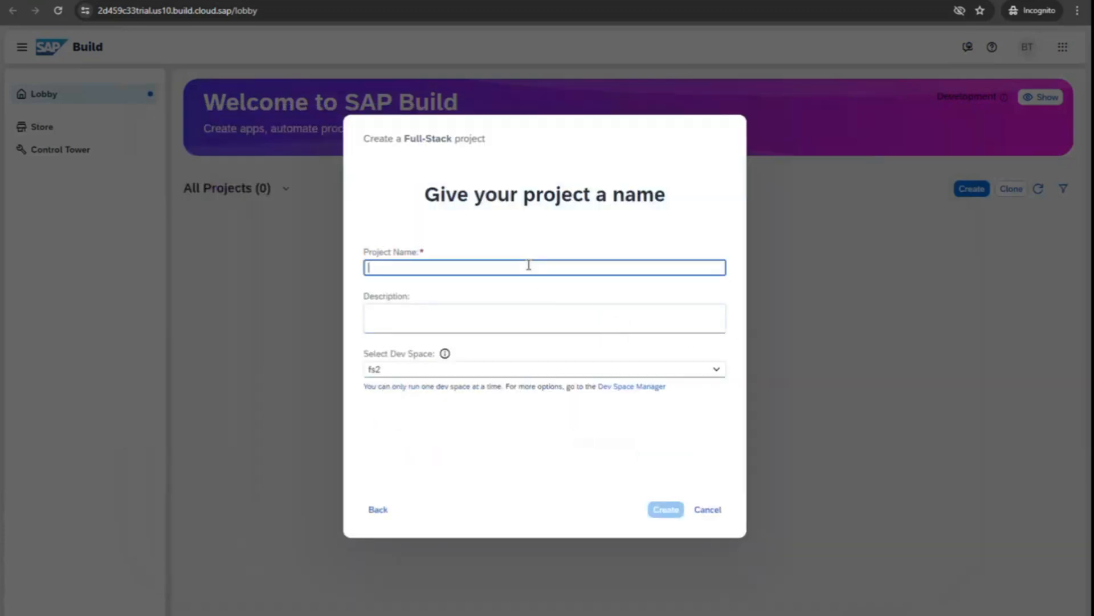
text(Pro)
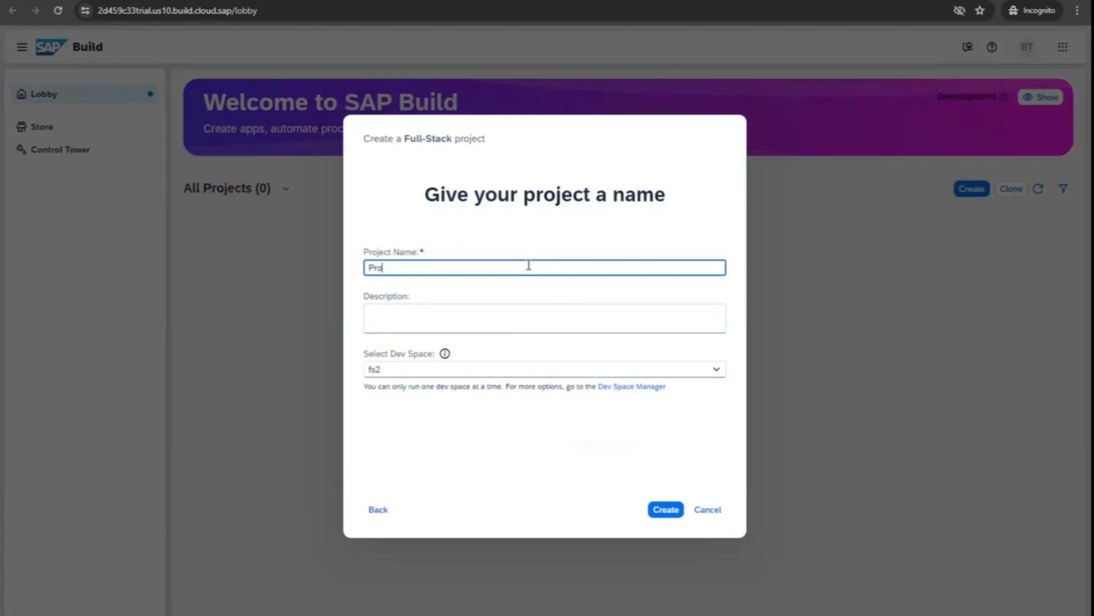
text(ductShopJour)
text(e)
click(660, 510)
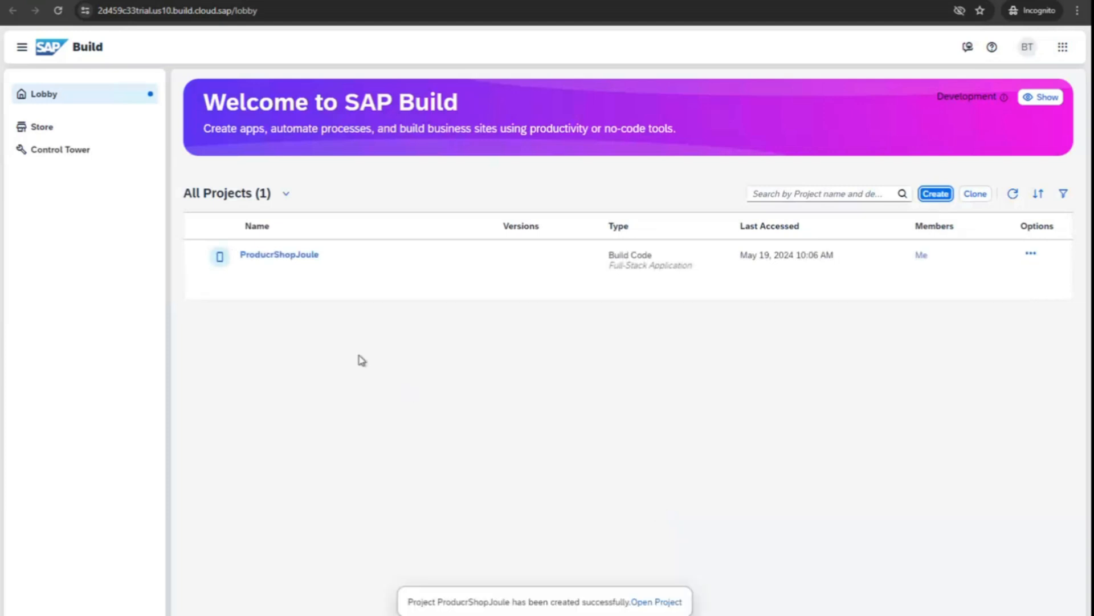
Step: Open the ProducrShopJoule project and launch Joule from the Data Model and Service Creation section of the Generative AI-Powered Development guide
click(277, 256)
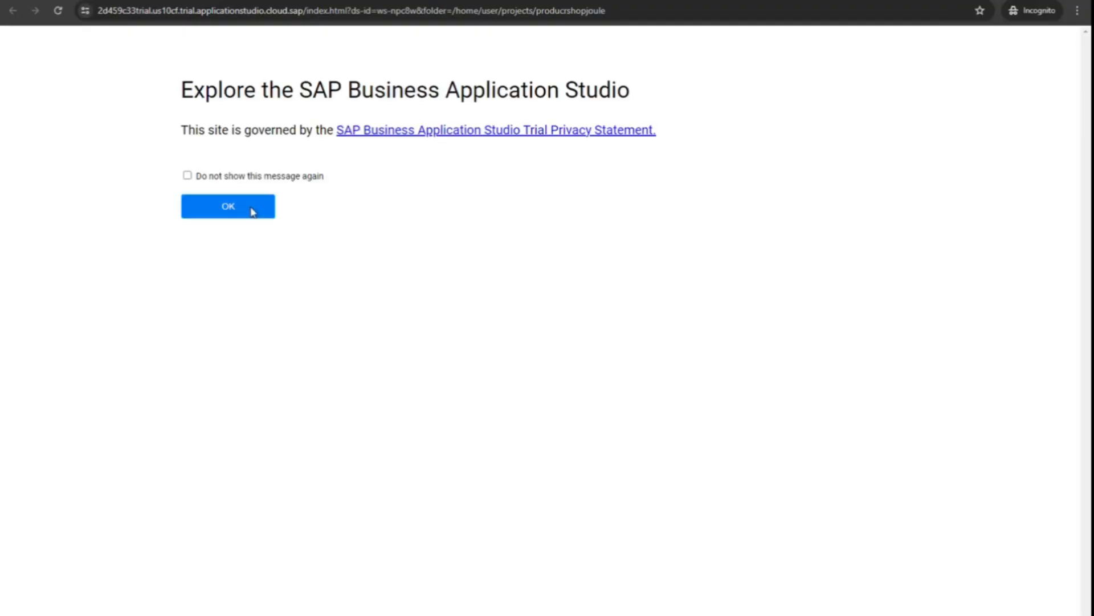
click(251, 209)
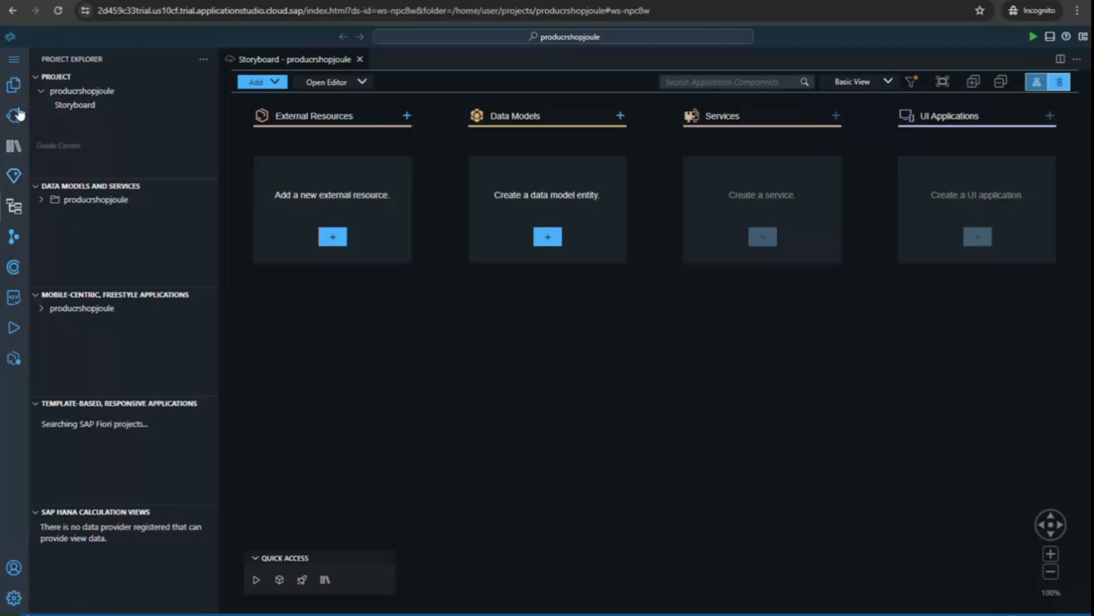
click(13, 149)
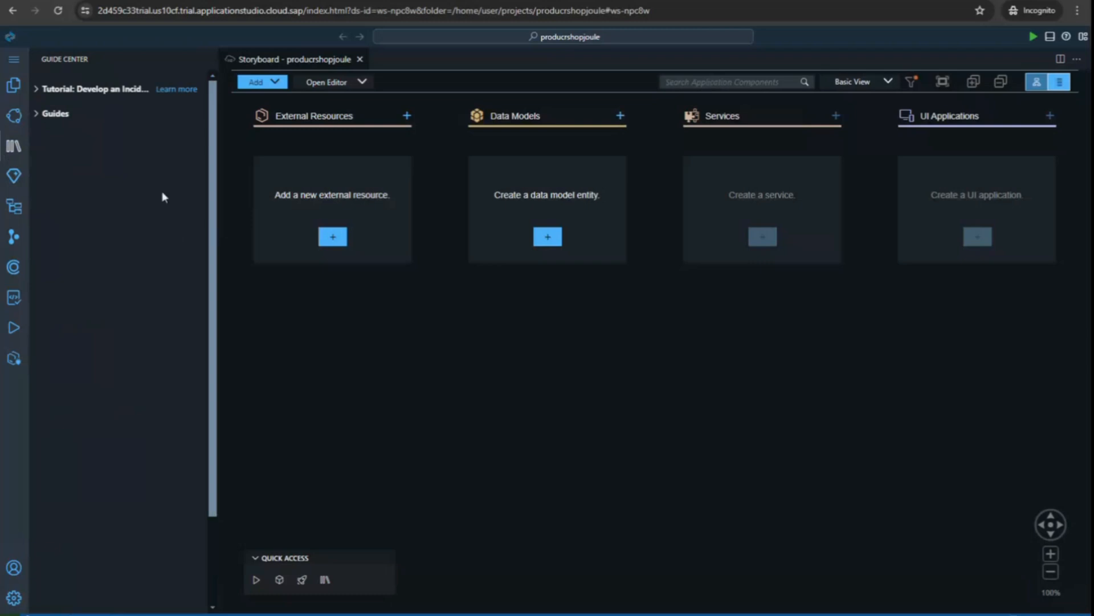
click(37, 113)
click(36, 113)
click(36, 113)
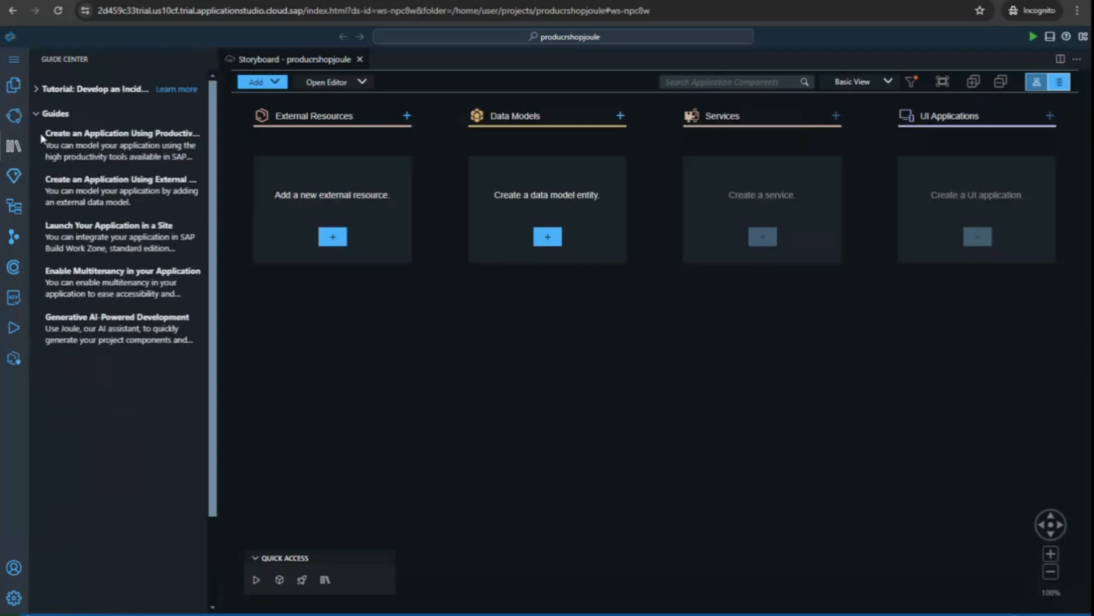
click(102, 328)
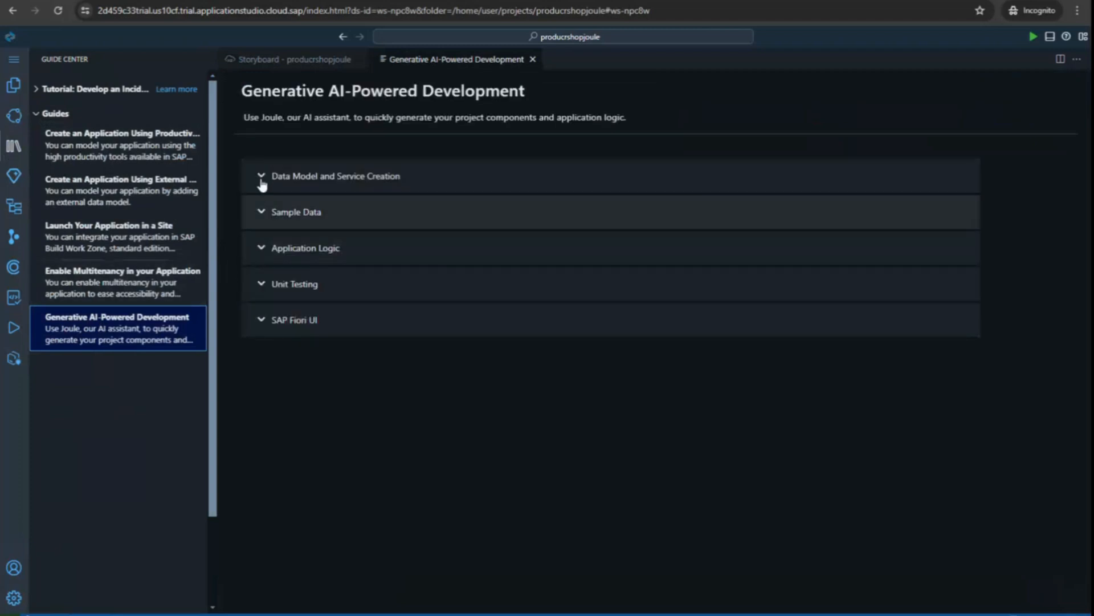
click(262, 180)
click(314, 263)
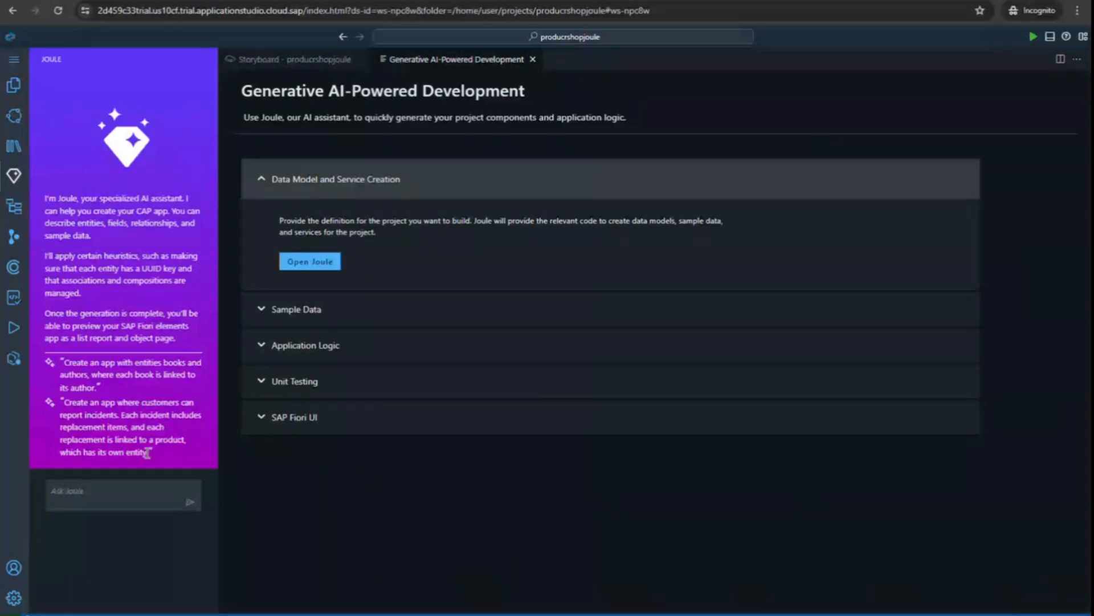
Step: Copy Joule's sample prompt about an app where customers report incidents with replacement items linked to products, and submit it to Joule
triple_click(147, 452)
key(ctrl+c)
click(81, 499)
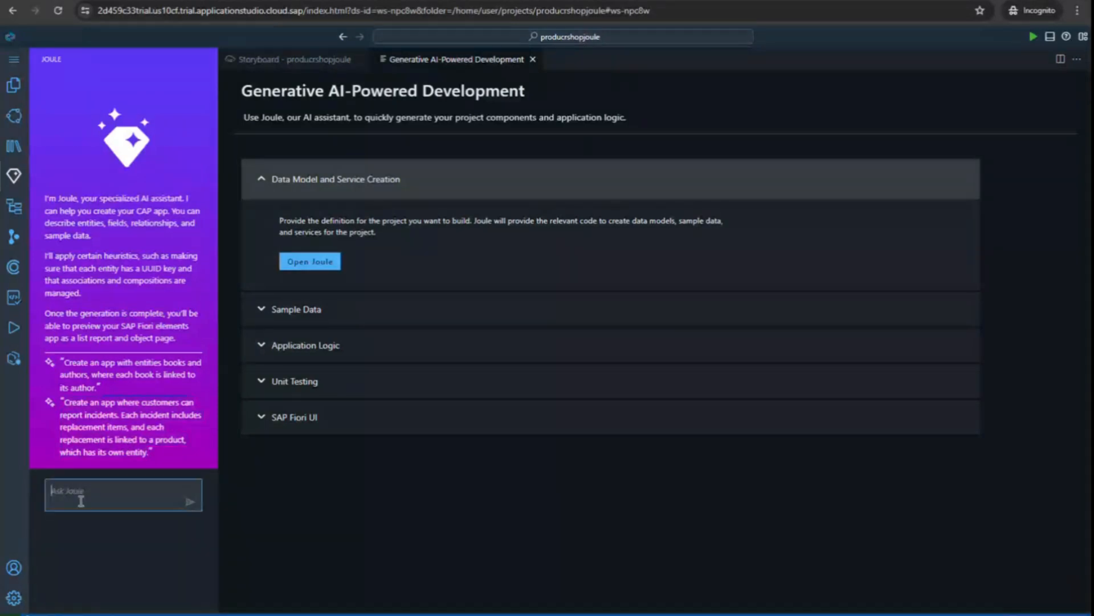
key(ctrl+v)
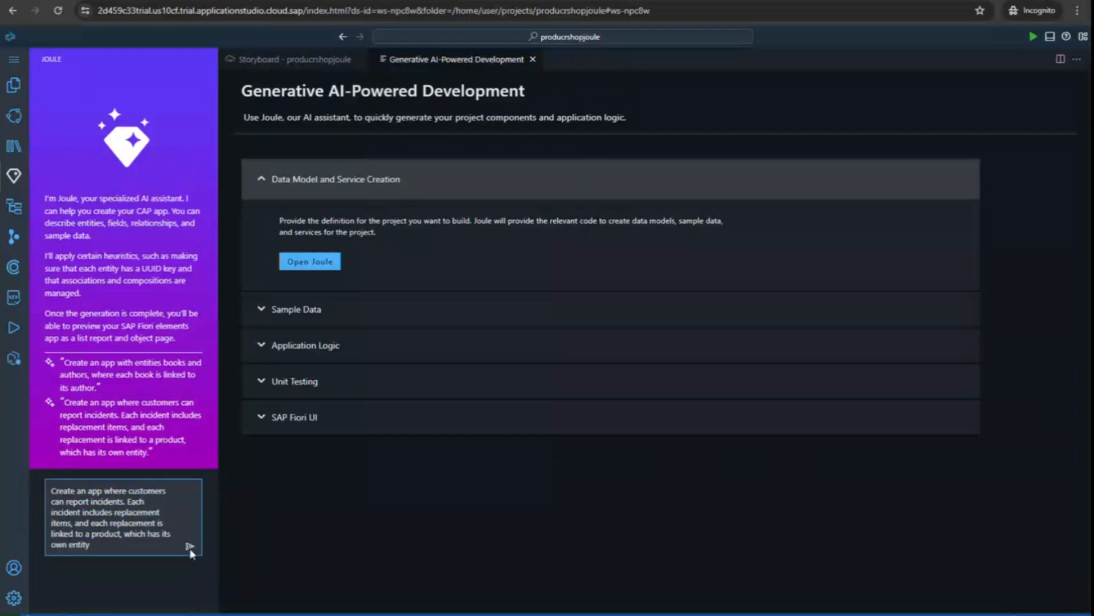
click(190, 547)
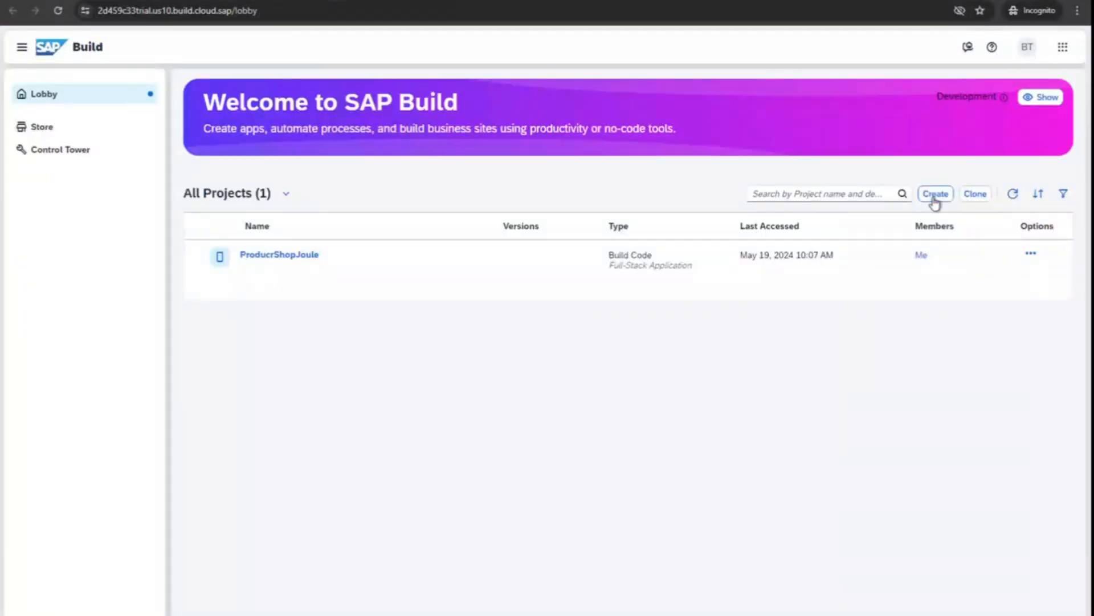
Step: Return to the SAP Build lobby and delete the ProducrShopJoule project
click(936, 194)
click(894, 517)
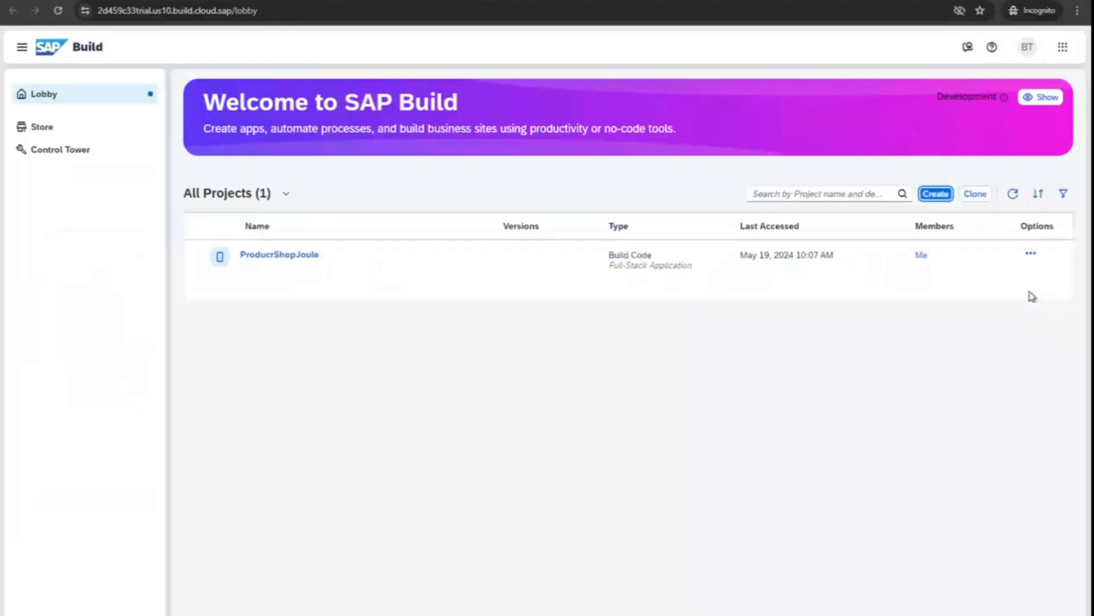
click(1031, 253)
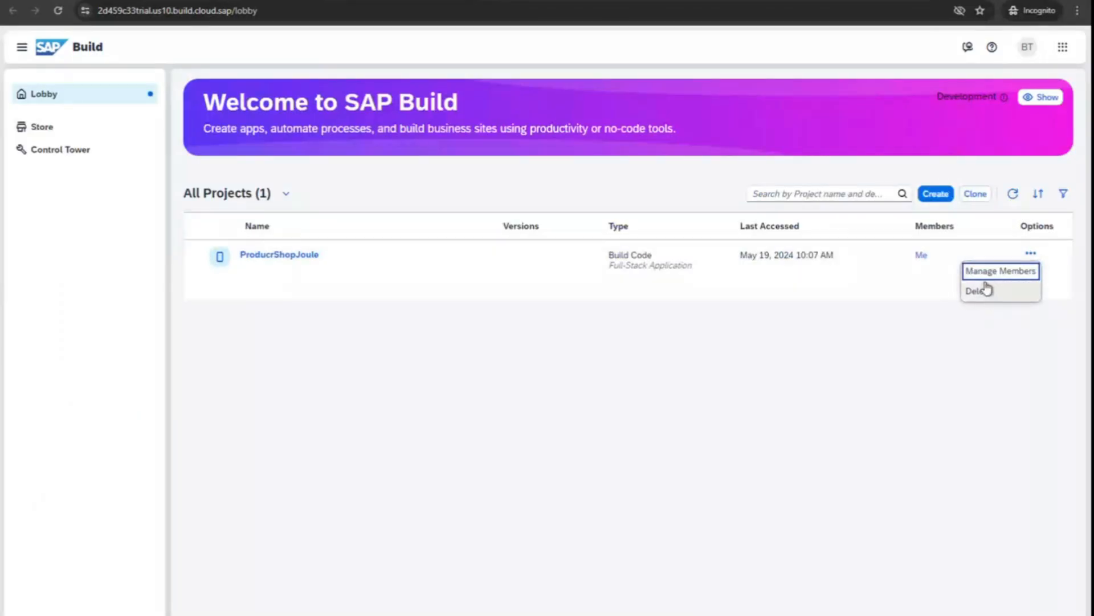
click(987, 290)
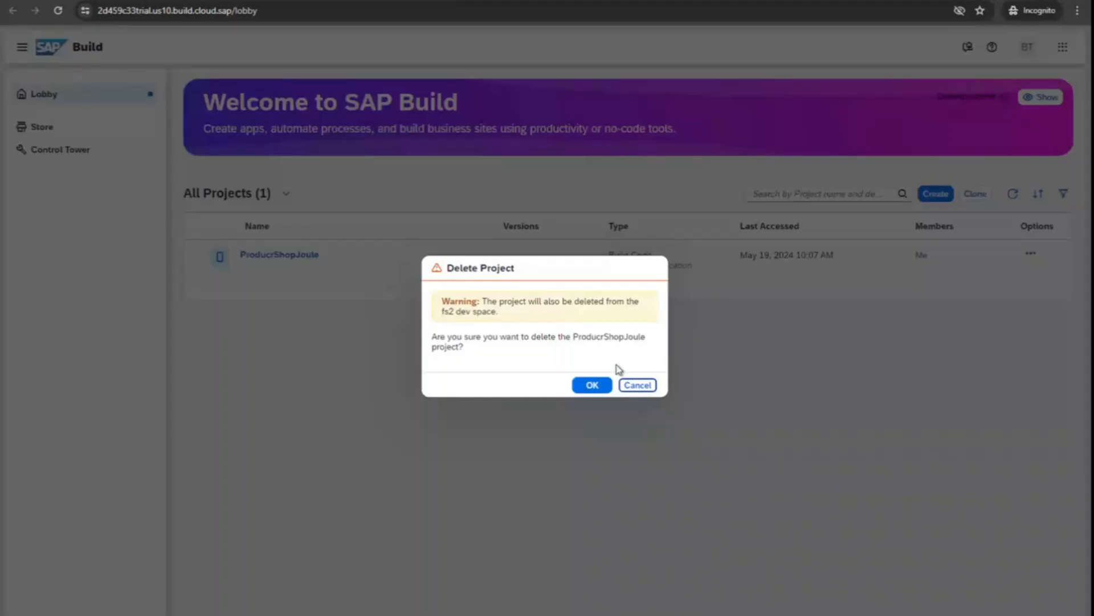
click(593, 384)
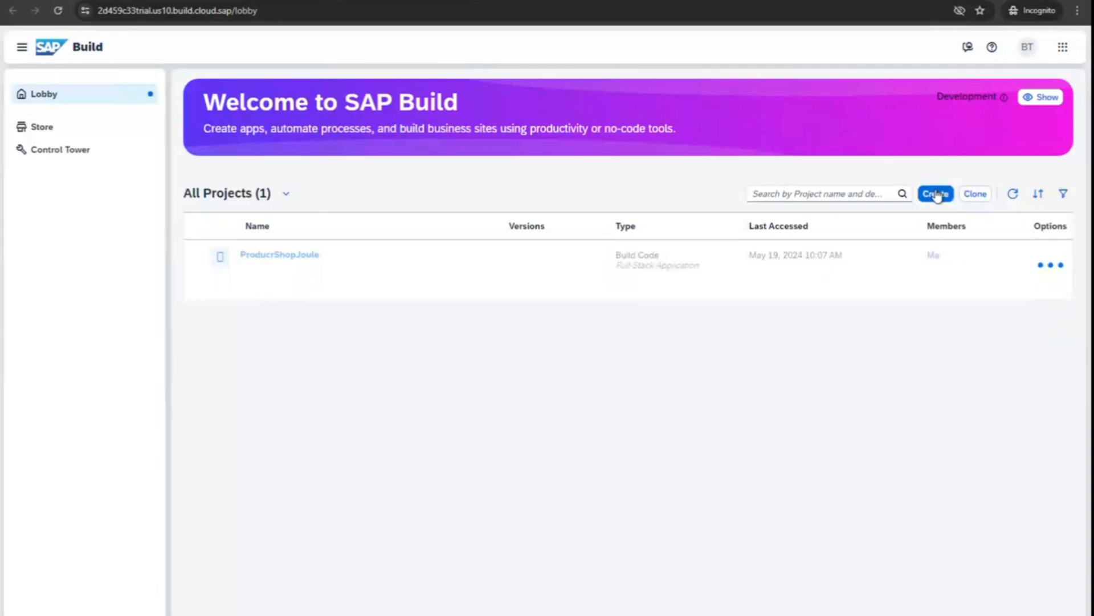
Step: Try to create an SAP Fiori project named ProductsShop in a new Fiori dev space
click(970, 189)
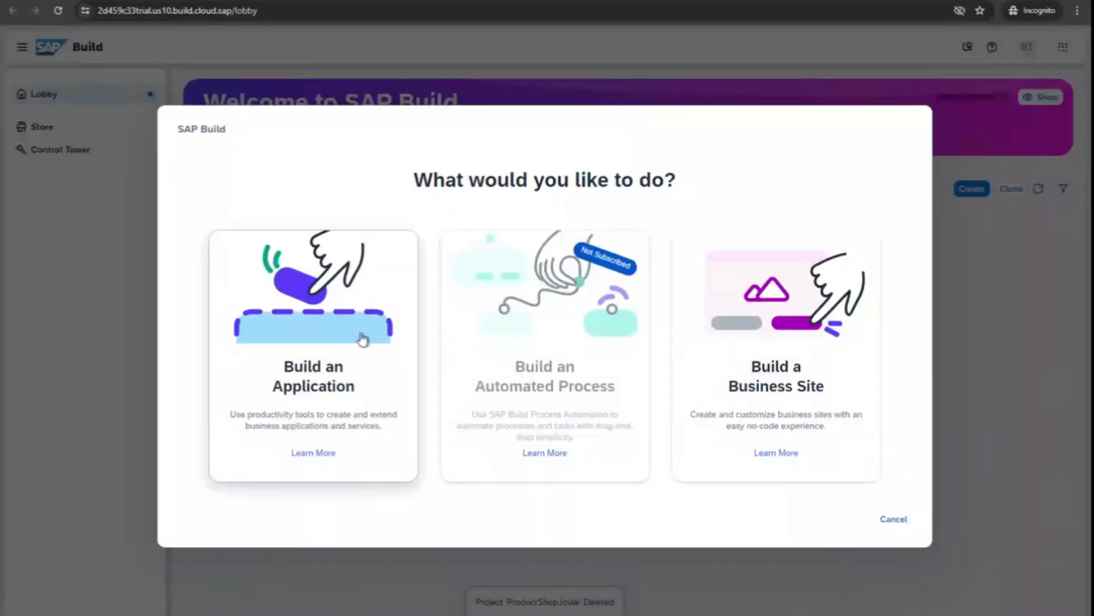
click(363, 339)
click(606, 342)
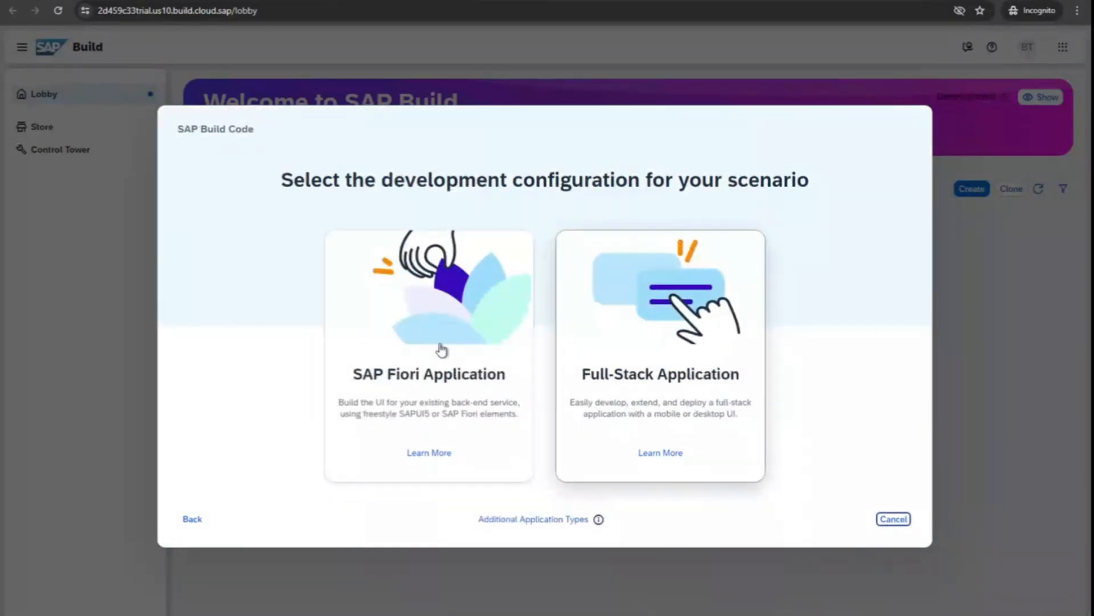
click(443, 350)
click(598, 287)
text(Product)
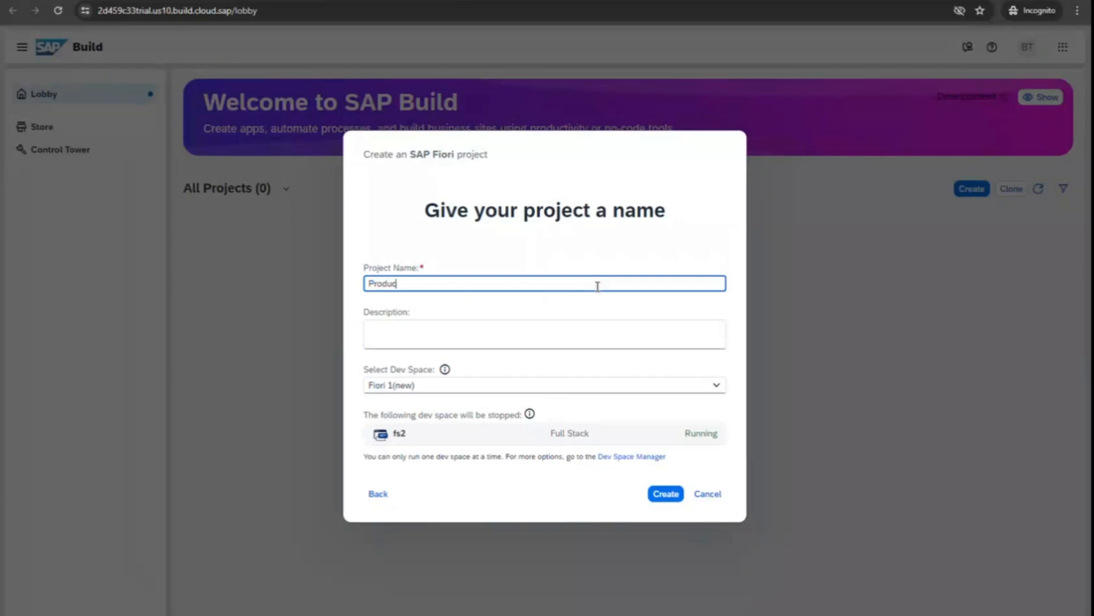
key(BackSpace)
key(BackSpace)
key(BackSpace)
text(ctsShop)
click(666, 493)
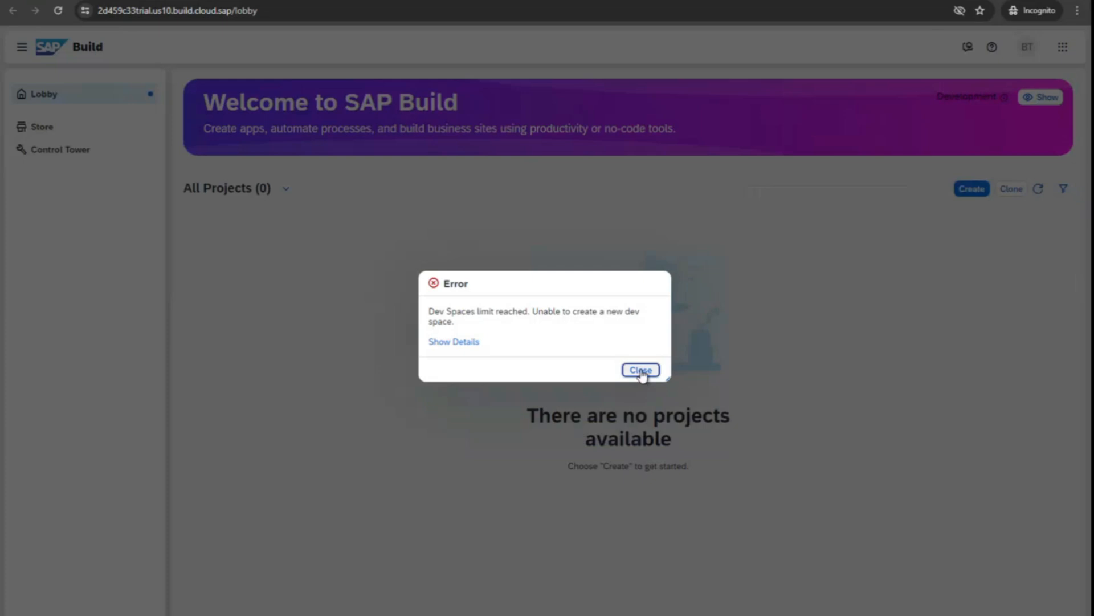
click(640, 371)
Step: Open the Dev Space Manager and delete the fs2 dev space
click(1062, 47)
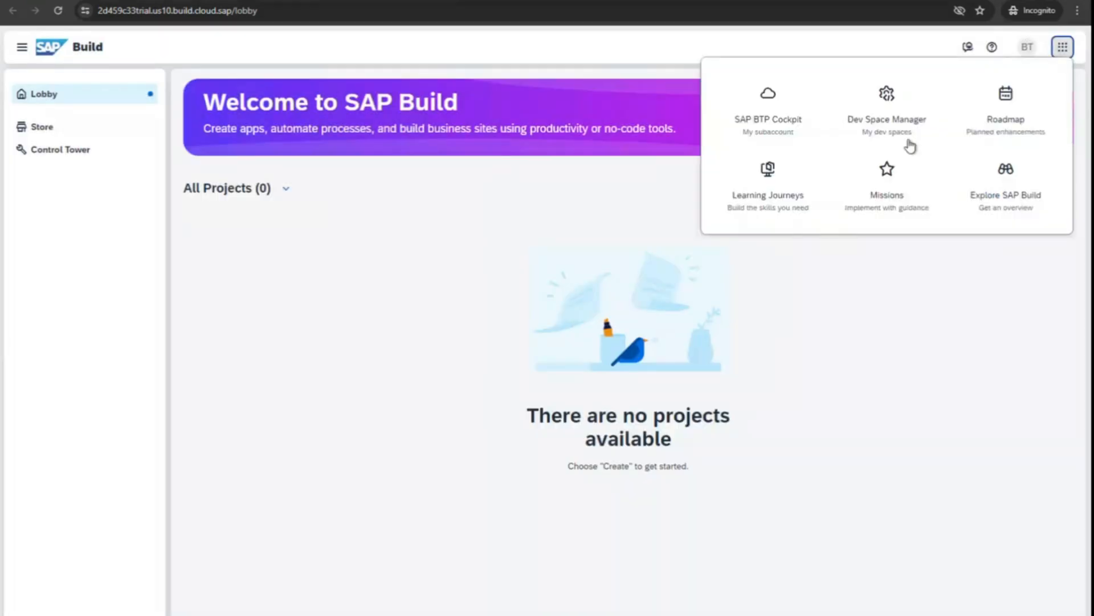
click(884, 114)
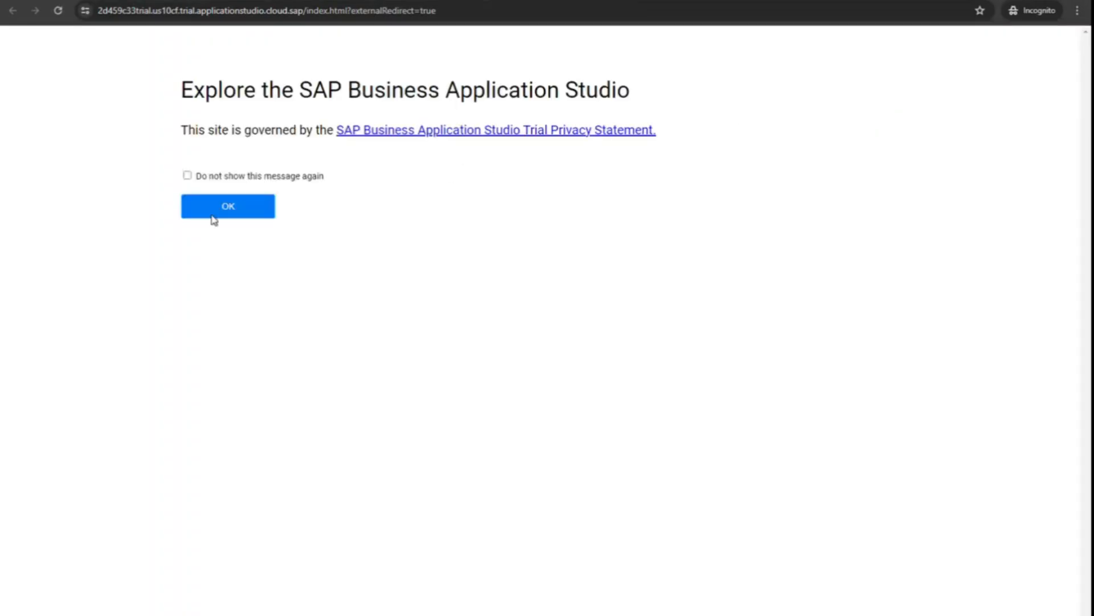
click(226, 216)
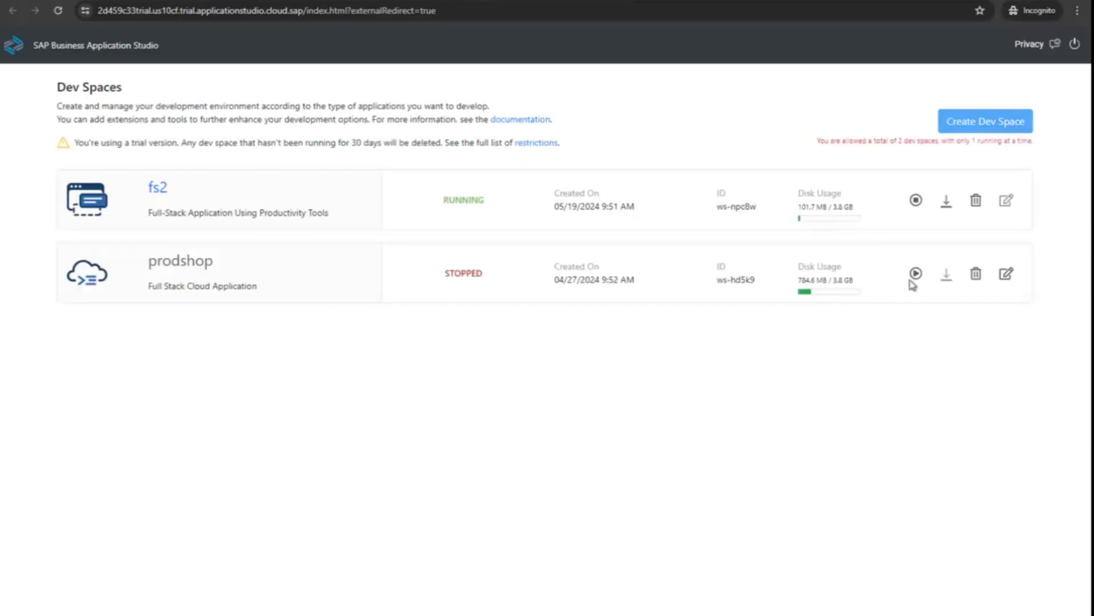
click(978, 209)
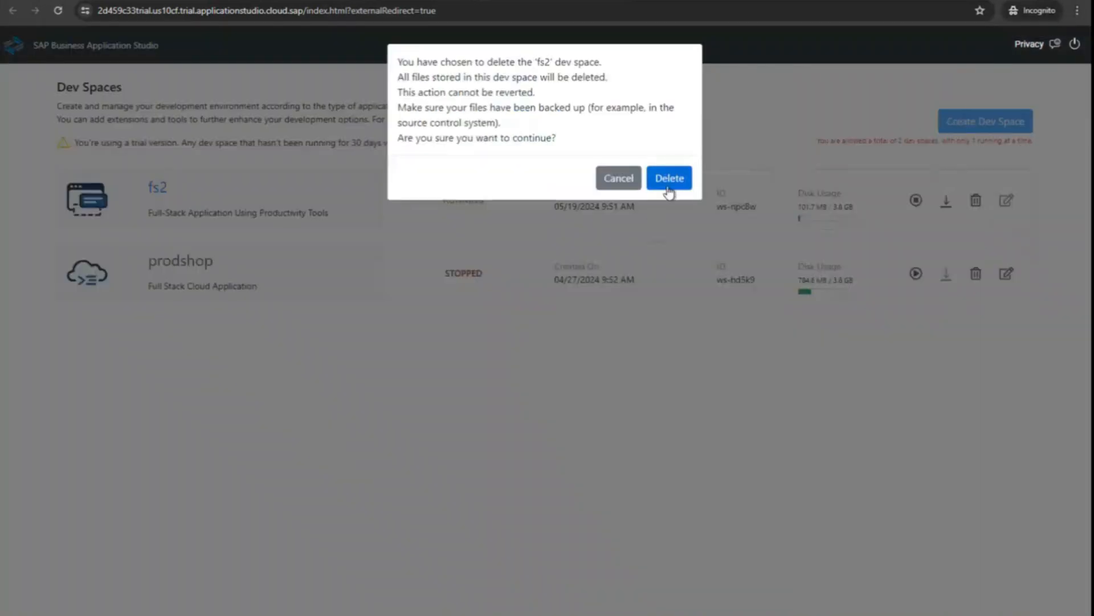
click(669, 179)
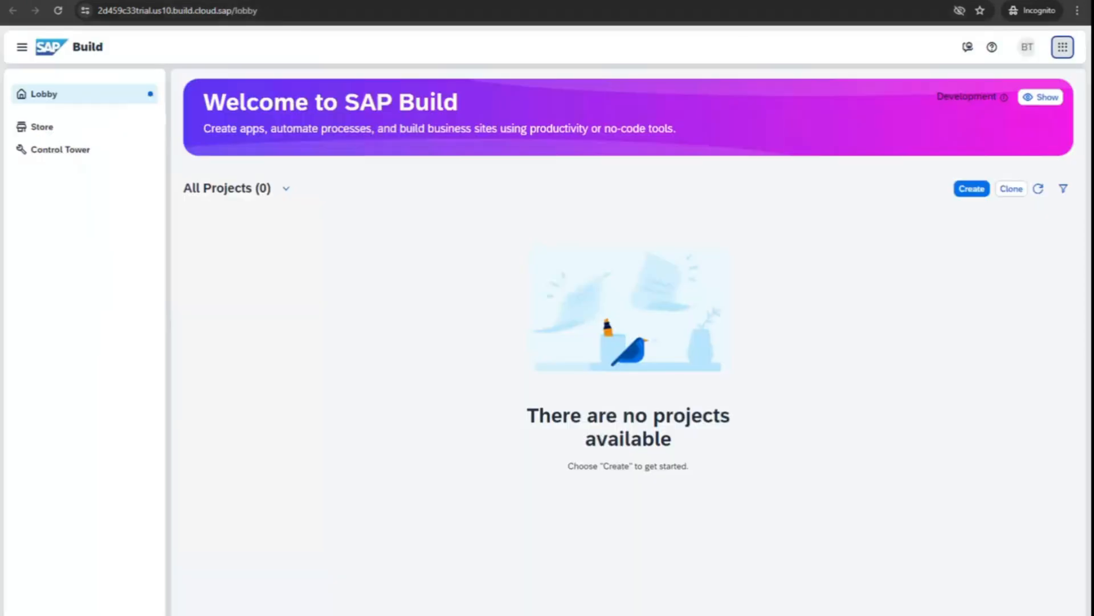
Step: Back in the SAP Build lobby, create an SAP Fiori application project named ProductShopJoule with SAP Build Code
click(960, 191)
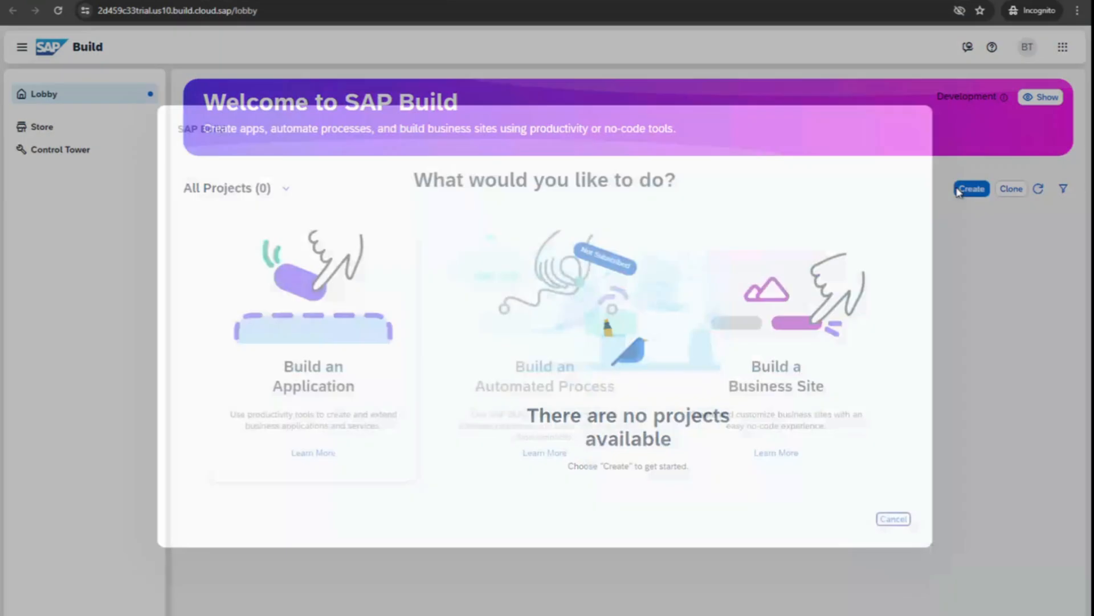
click(363, 337)
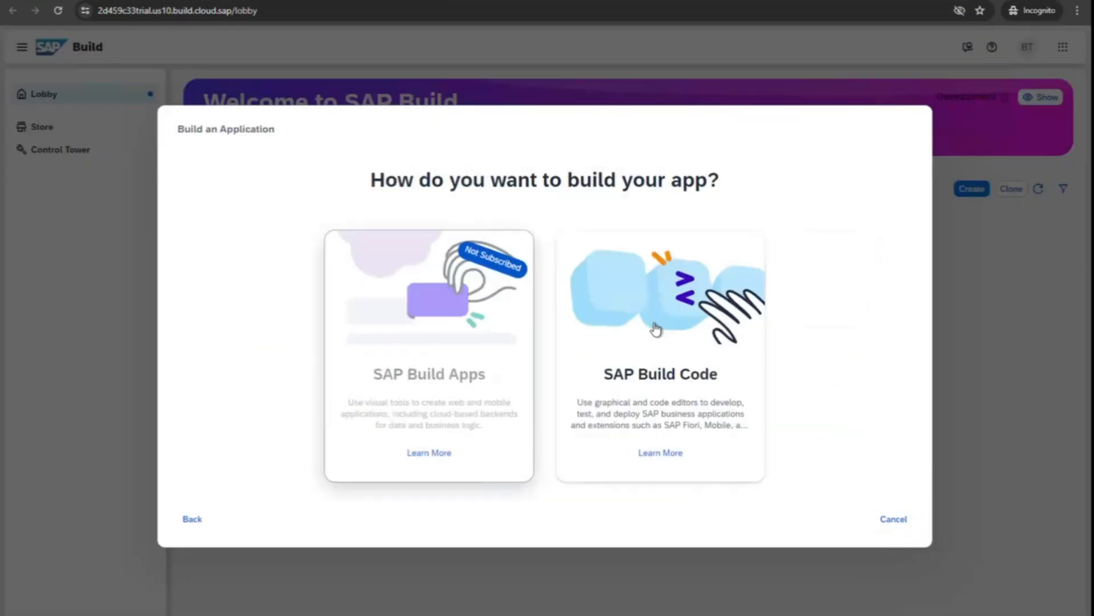
click(386, 345)
click(554, 272)
text(ProductShopJoule)
click(666, 513)
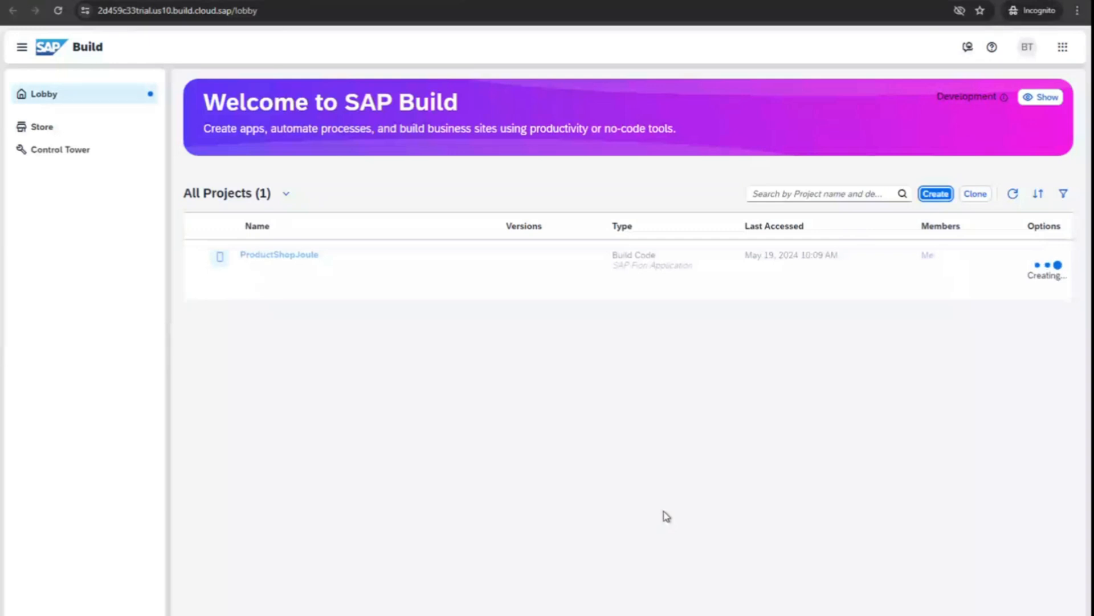
Step: Open the ProductShopJoule project in SAP Business Application Studio and accept the trial privacy notice
key(ctrl+Left)
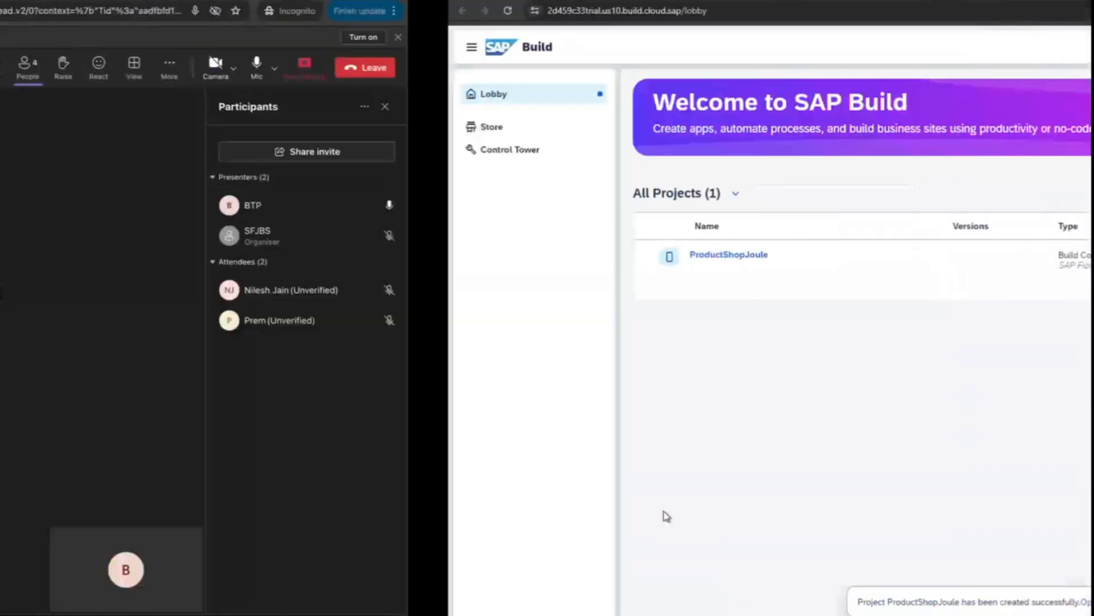
key(ctrl+Right)
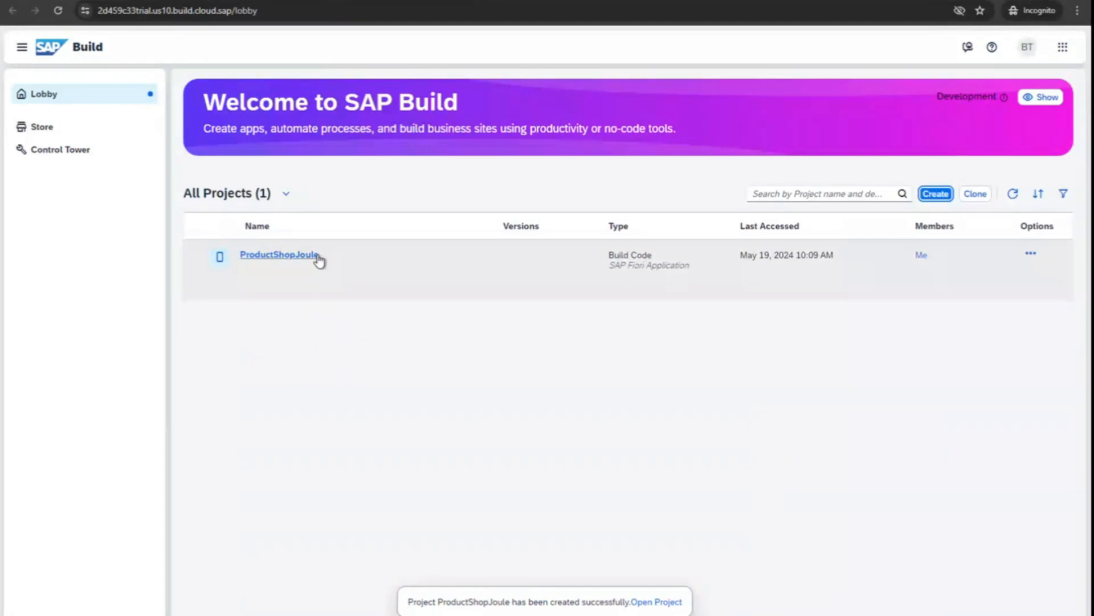
click(319, 257)
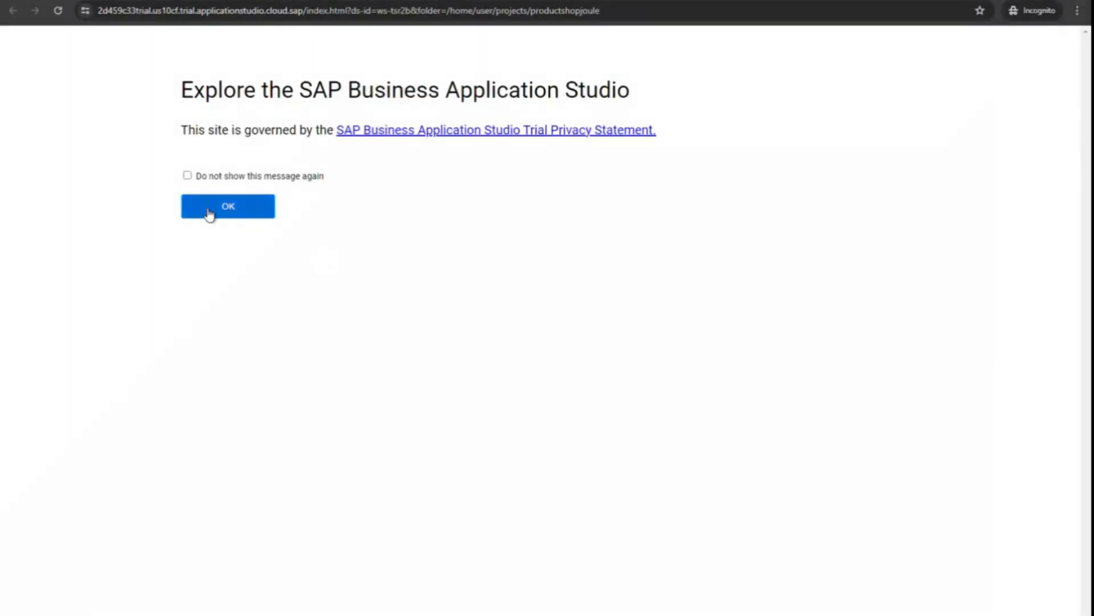
click(210, 215)
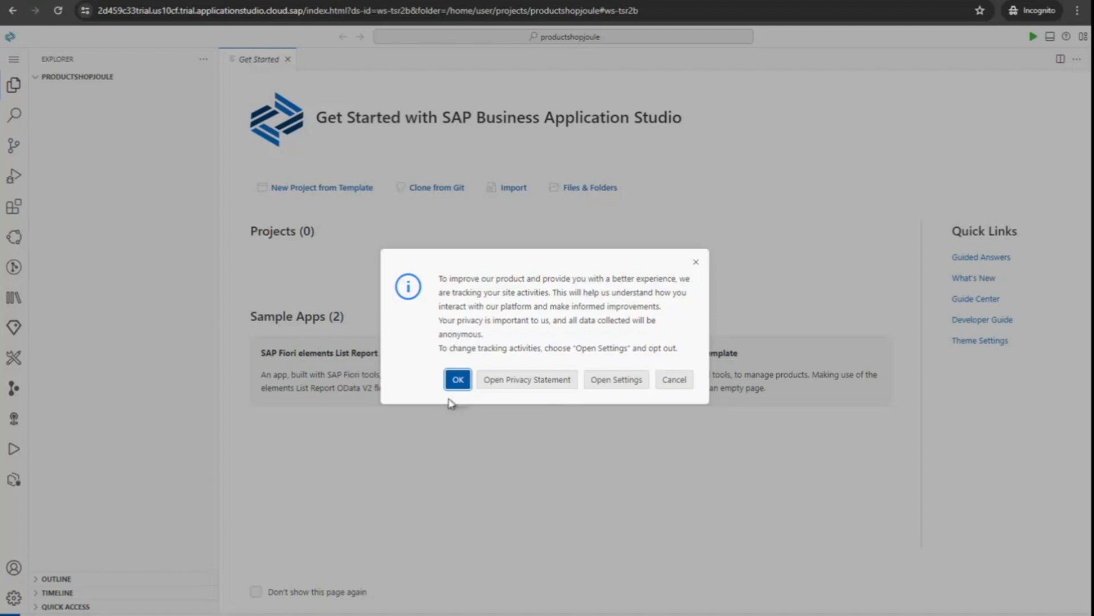
Step: Accept the usage tracking notice, and check the Guide Center's SAP Fiori tutorial and the Joule assistant in the productshopjoule project
click(461, 379)
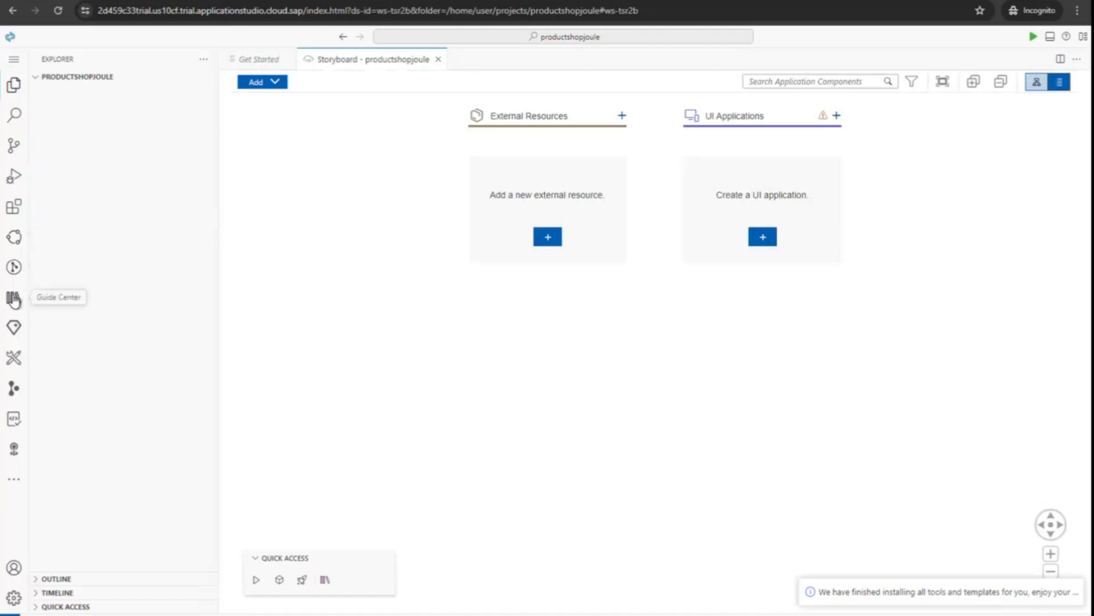
click(13, 297)
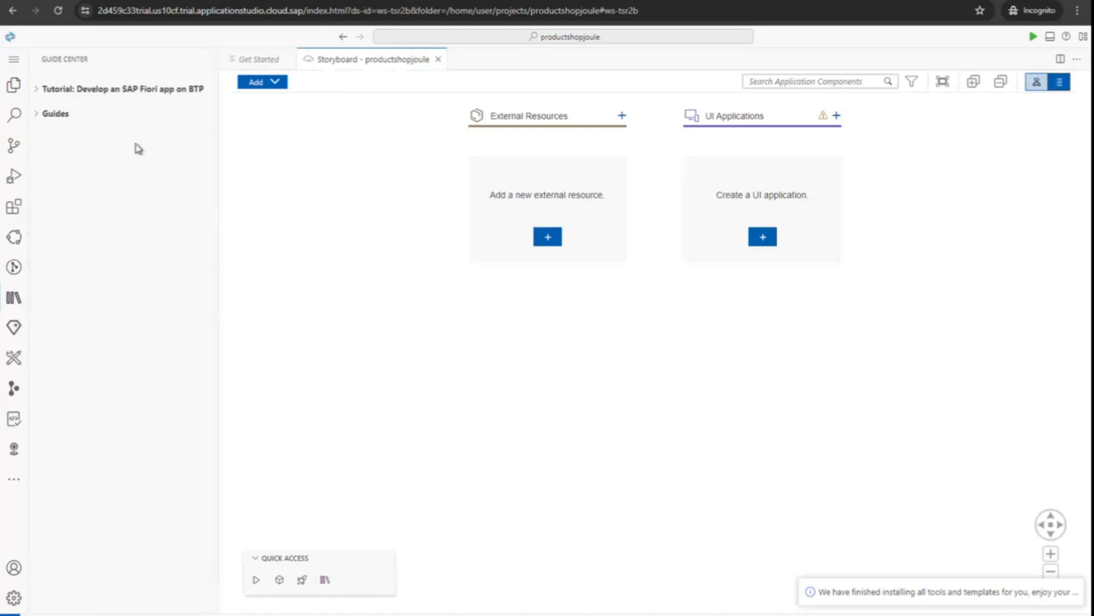
click(38, 92)
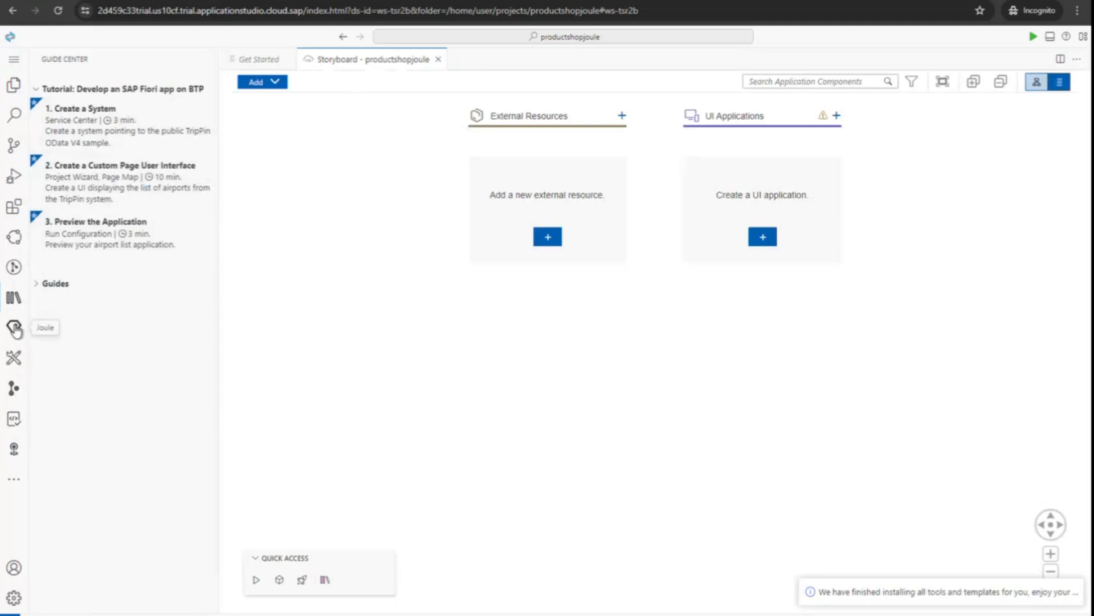
click(15, 329)
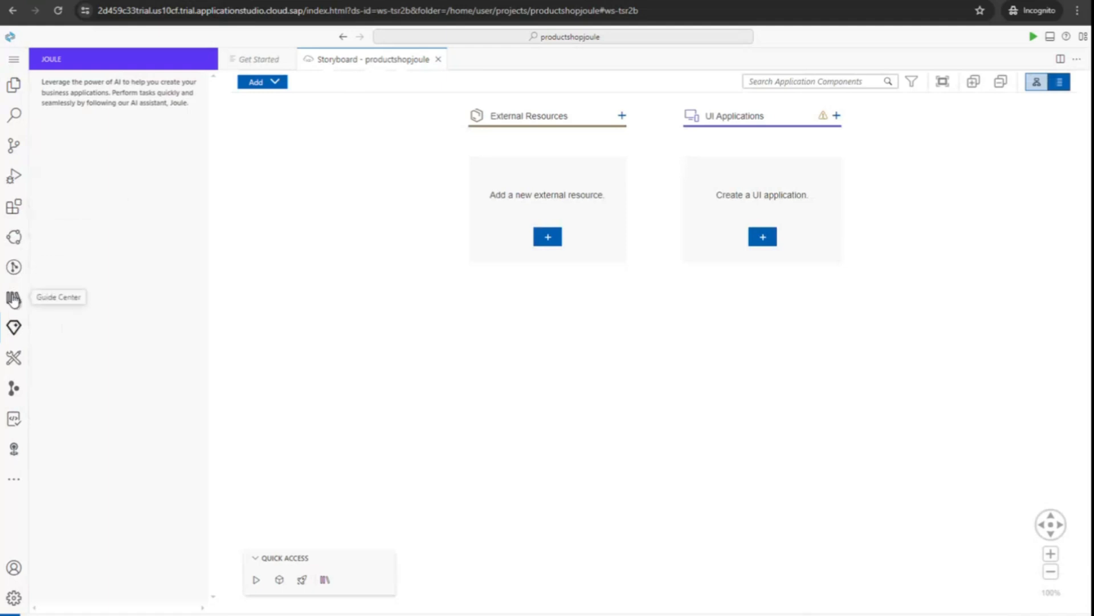
click(14, 298)
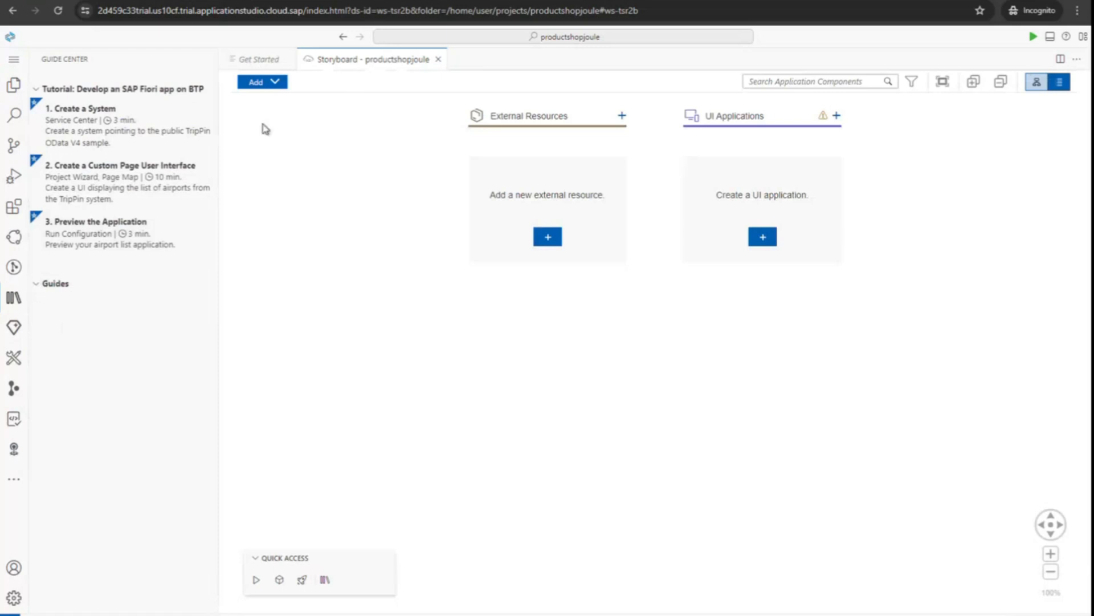
Step: Reopen the productshopjoule project from the Get Started page and check its Guide Center and Joule assistant again
click(251, 60)
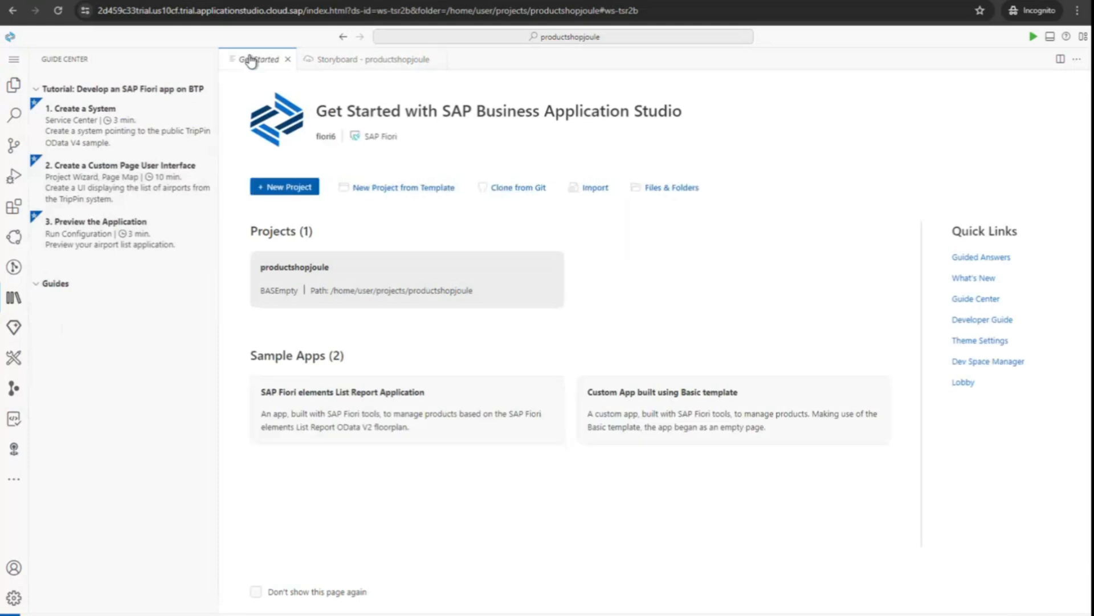
click(313, 285)
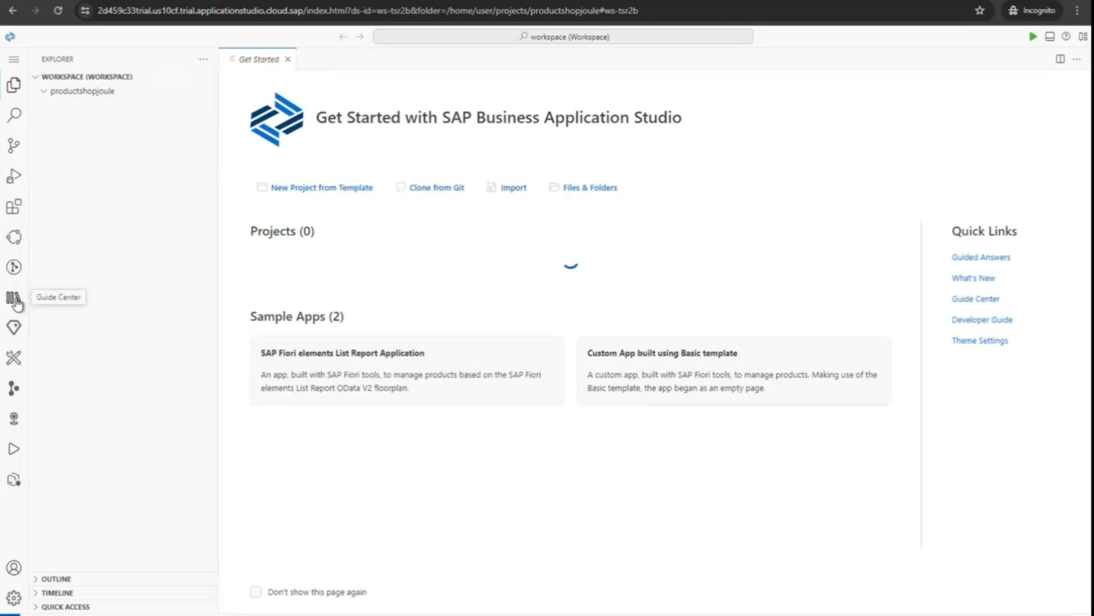
click(15, 298)
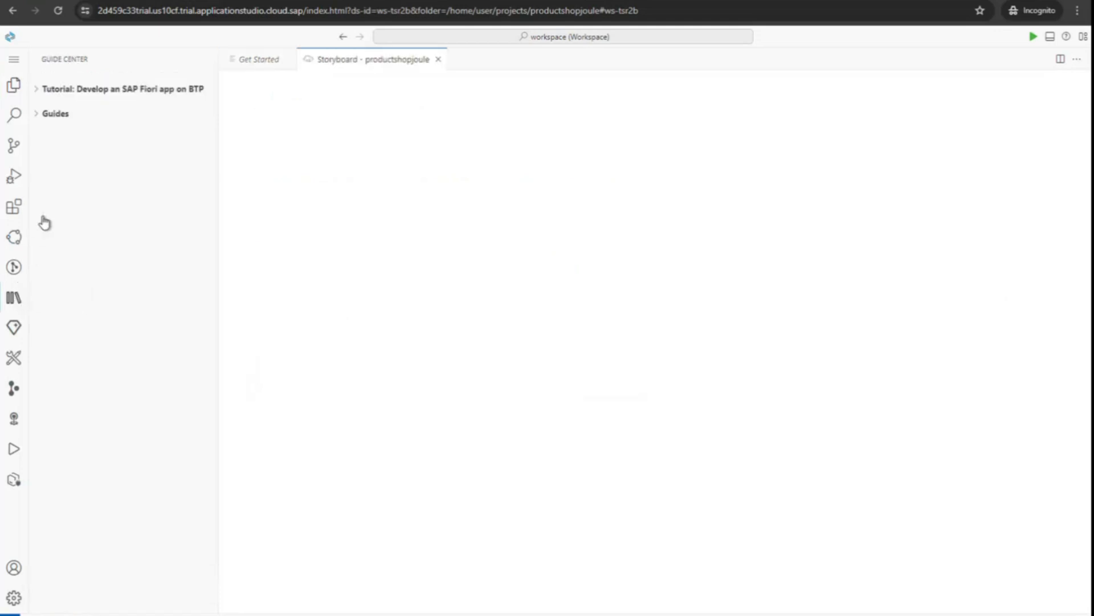
click(40, 92)
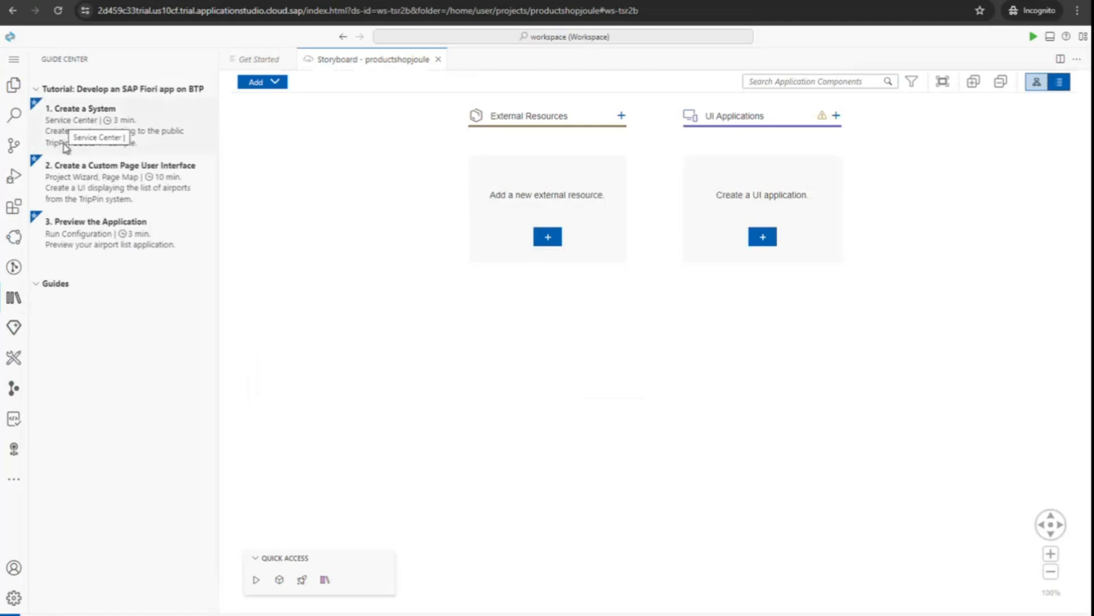
click(13, 336)
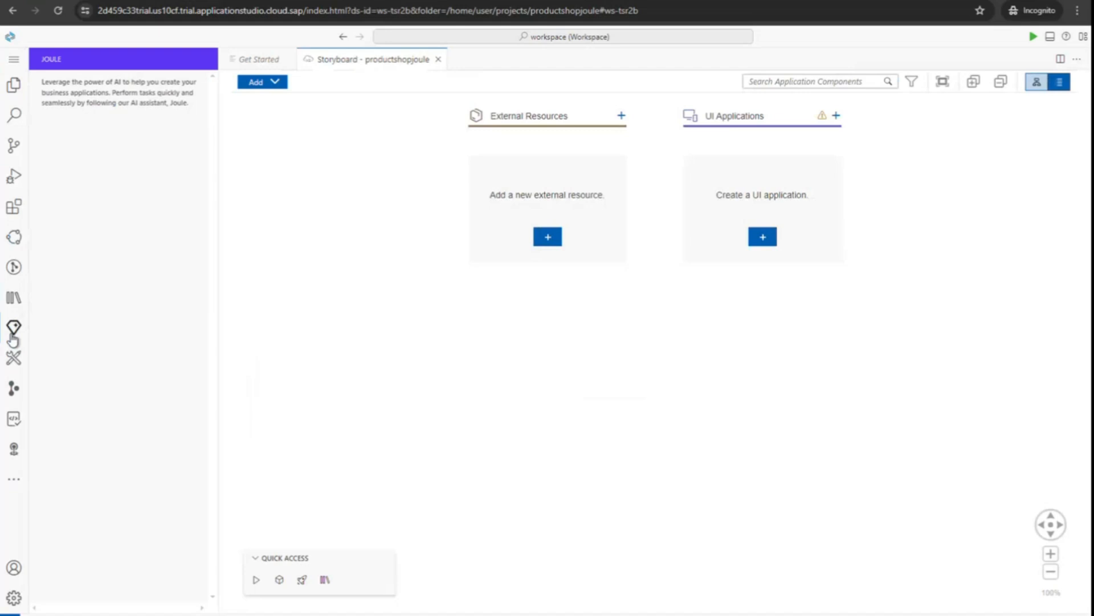
click(328, 582)
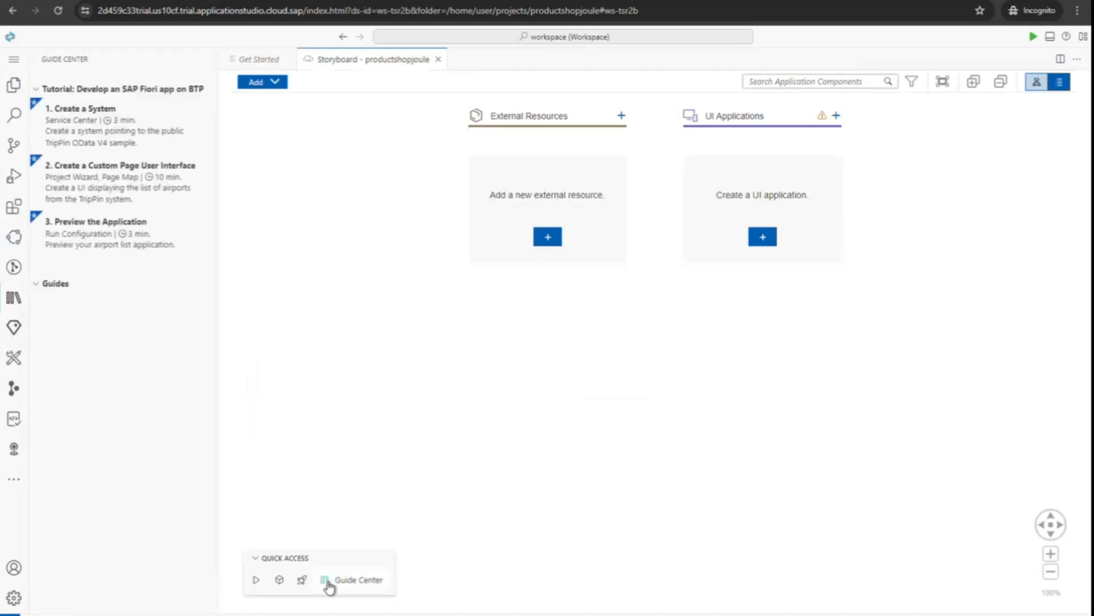
Step: Examine the Create a System and Create a Custom Page User Interface guides, including the project, service and custom page sections
click(163, 127)
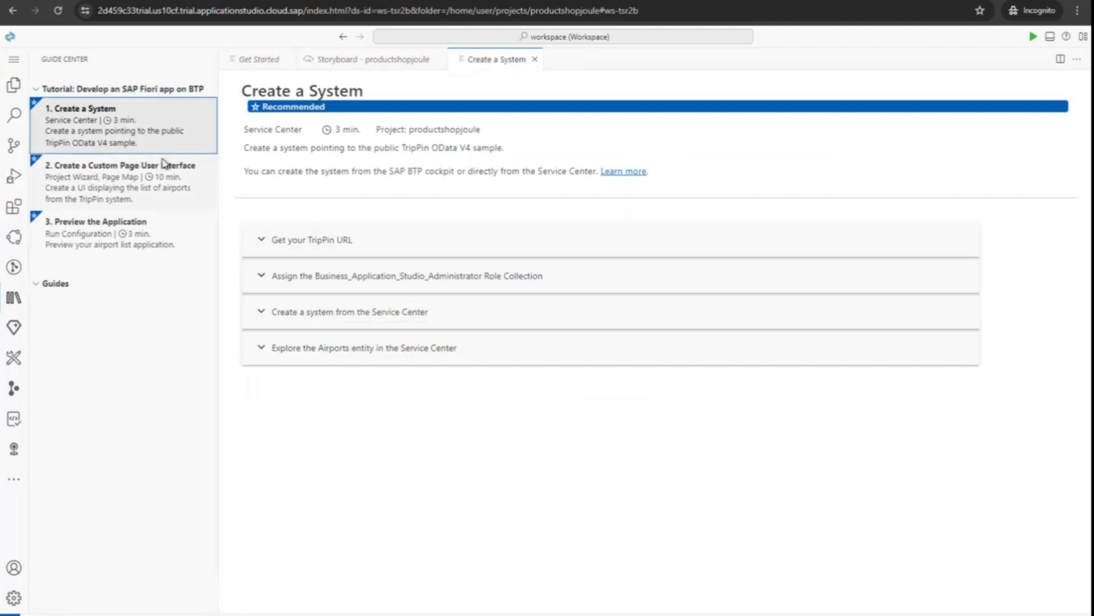
click(164, 163)
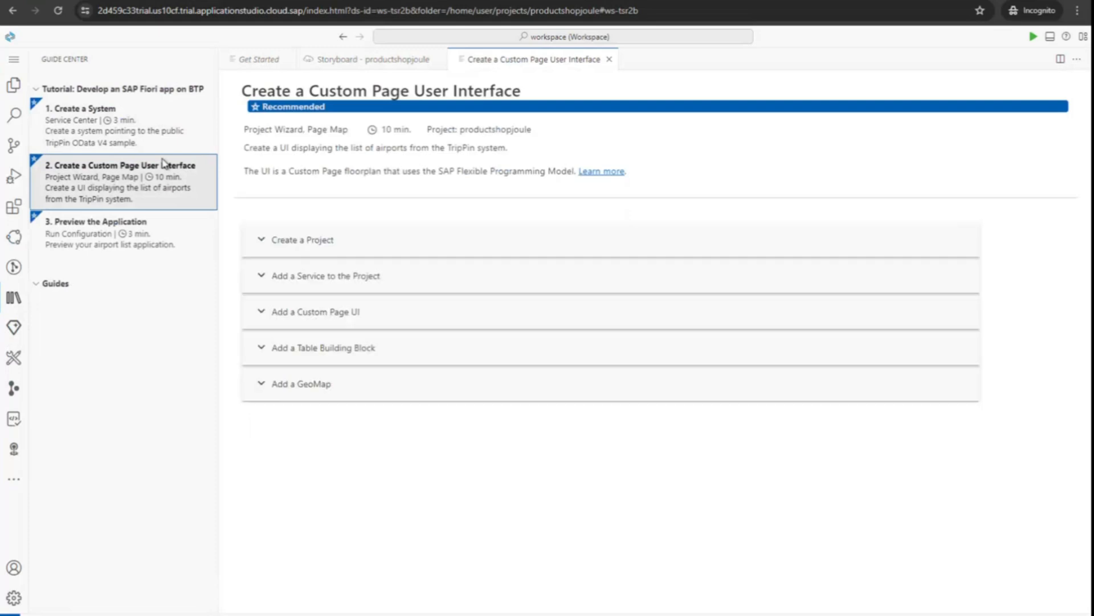
click(265, 243)
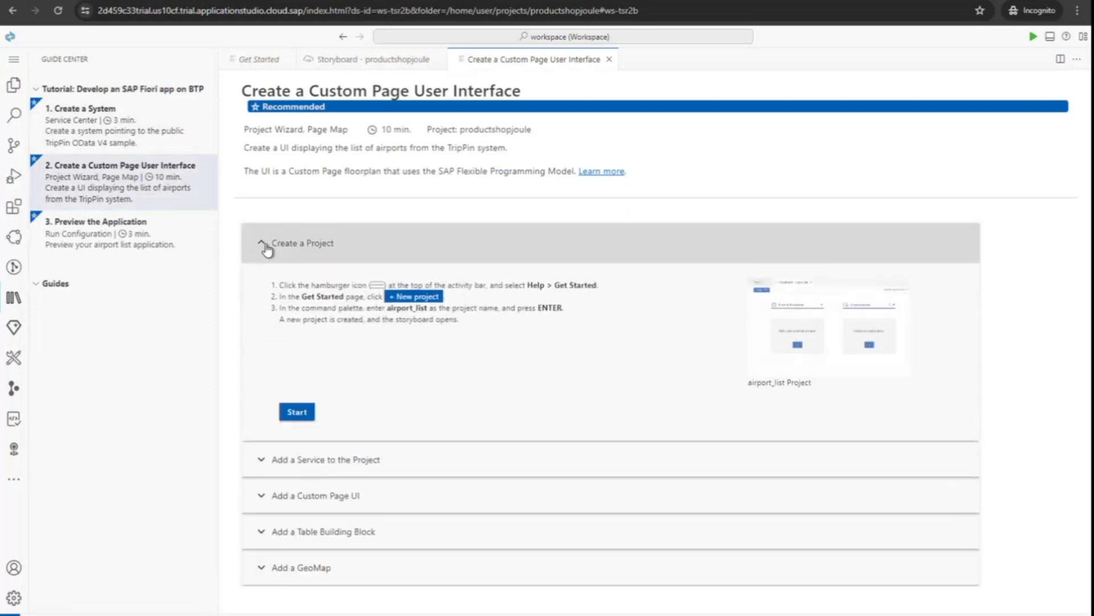
click(265, 245)
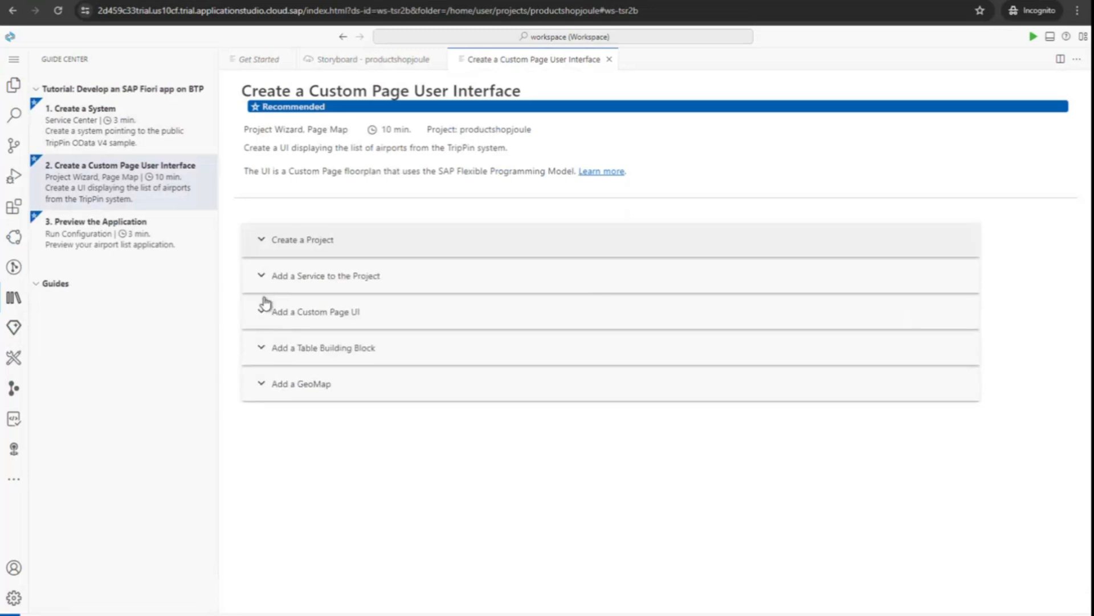
click(260, 290)
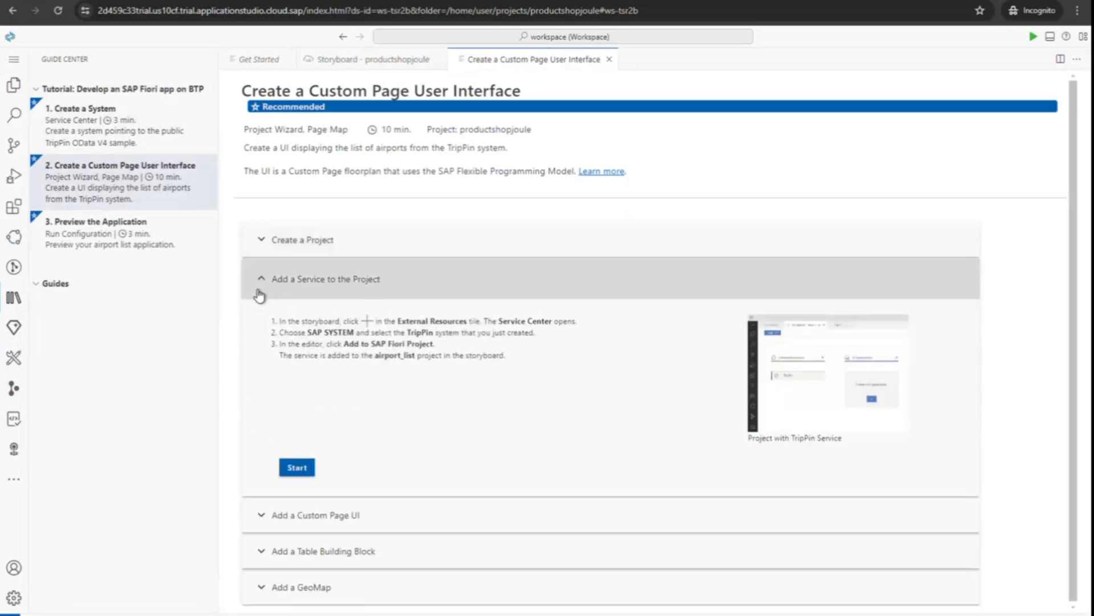
click(260, 294)
click(259, 318)
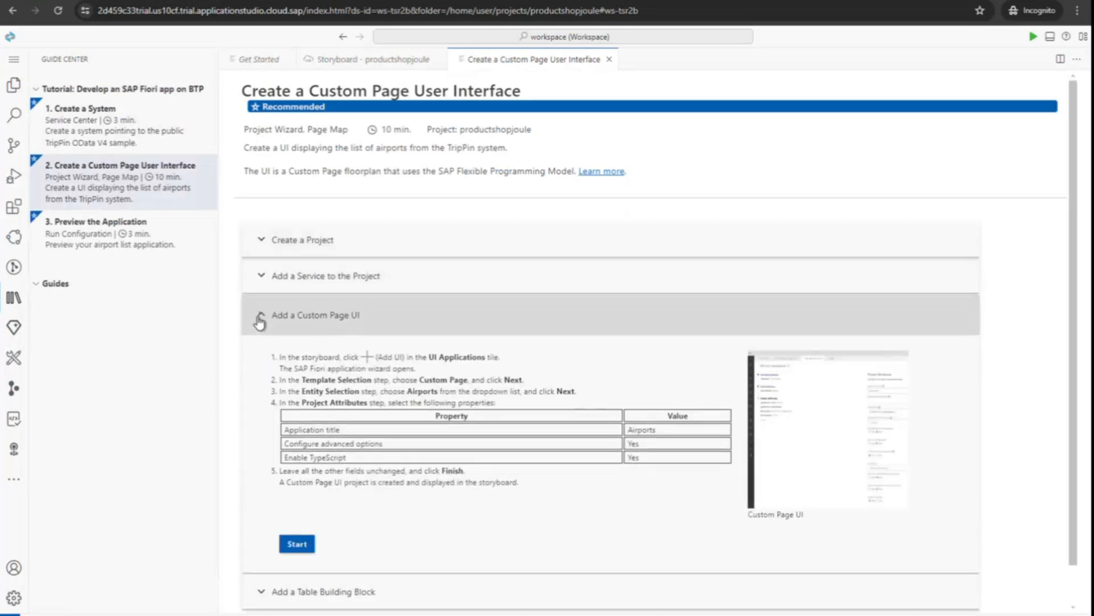
click(260, 319)
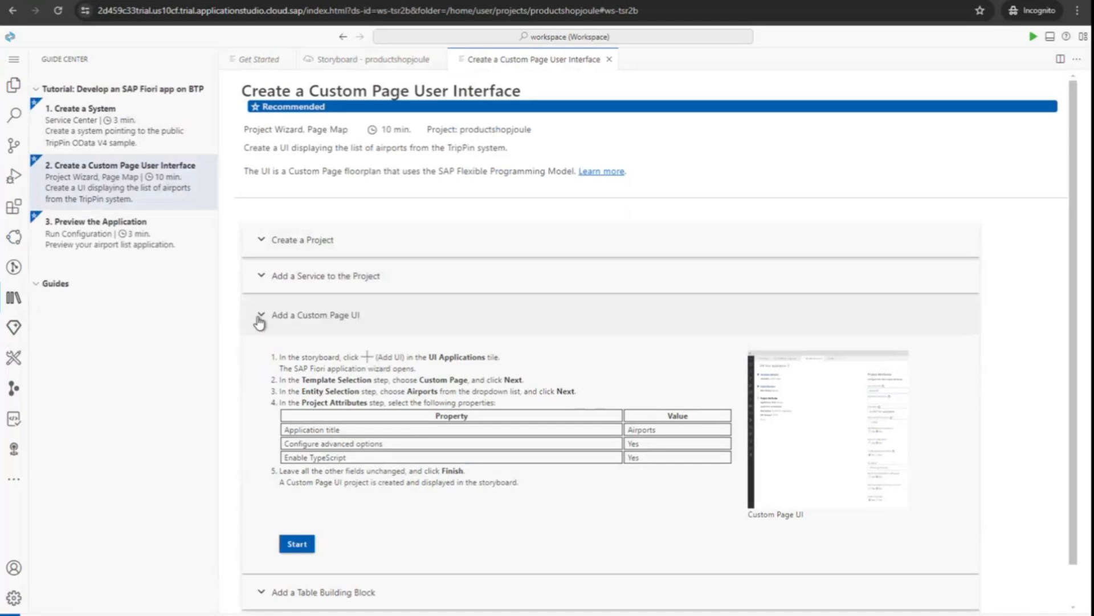
click(57, 286)
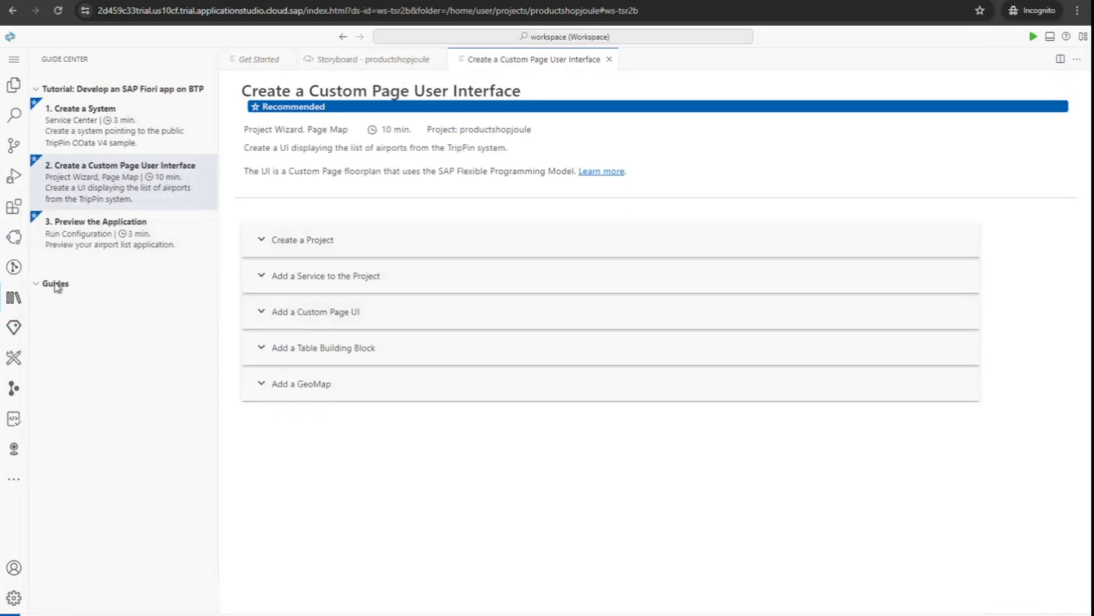
Step: Hide and show the Guide Center again, and recheck the Joule assistant and the additional views for application generation options
click(19, 301)
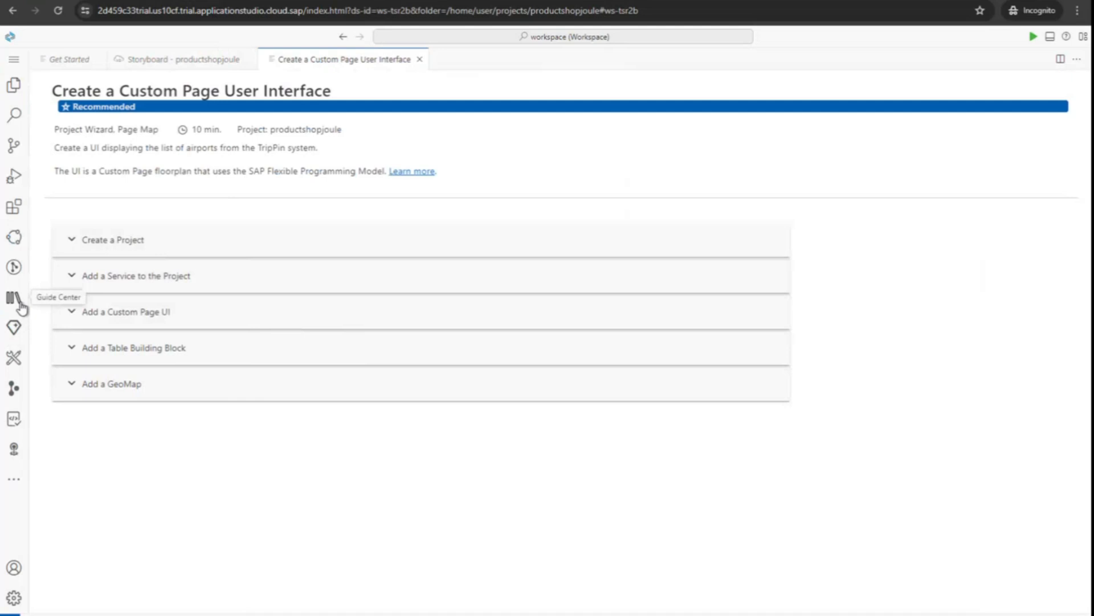
click(19, 301)
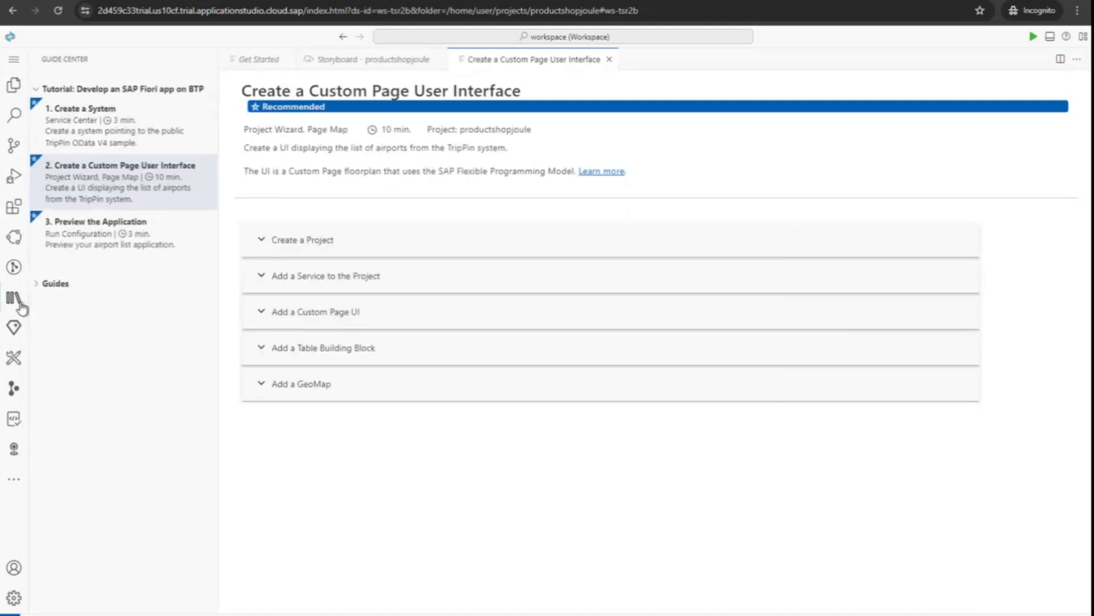
click(16, 330)
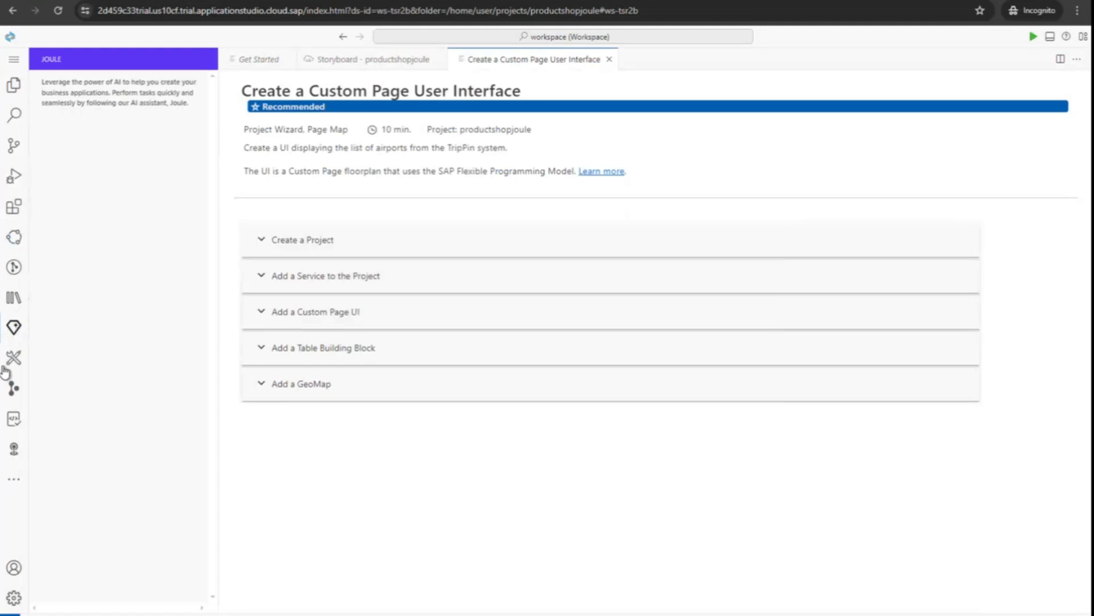
click(14, 479)
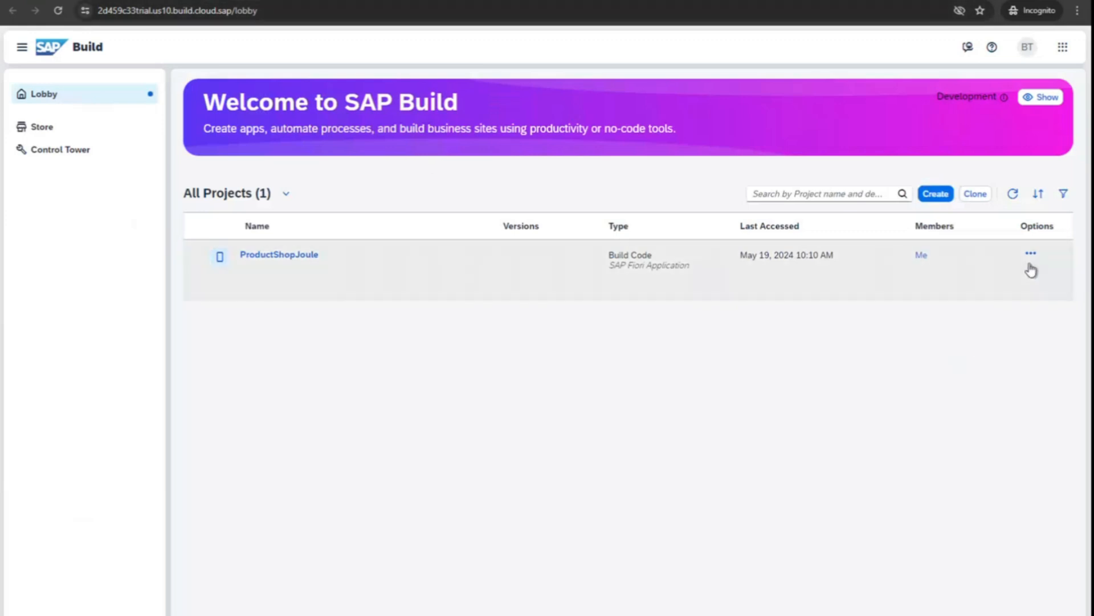
Step: Return to the SAP Build lobby and delete the ProductShopJoule project
click(1030, 254)
click(929, 302)
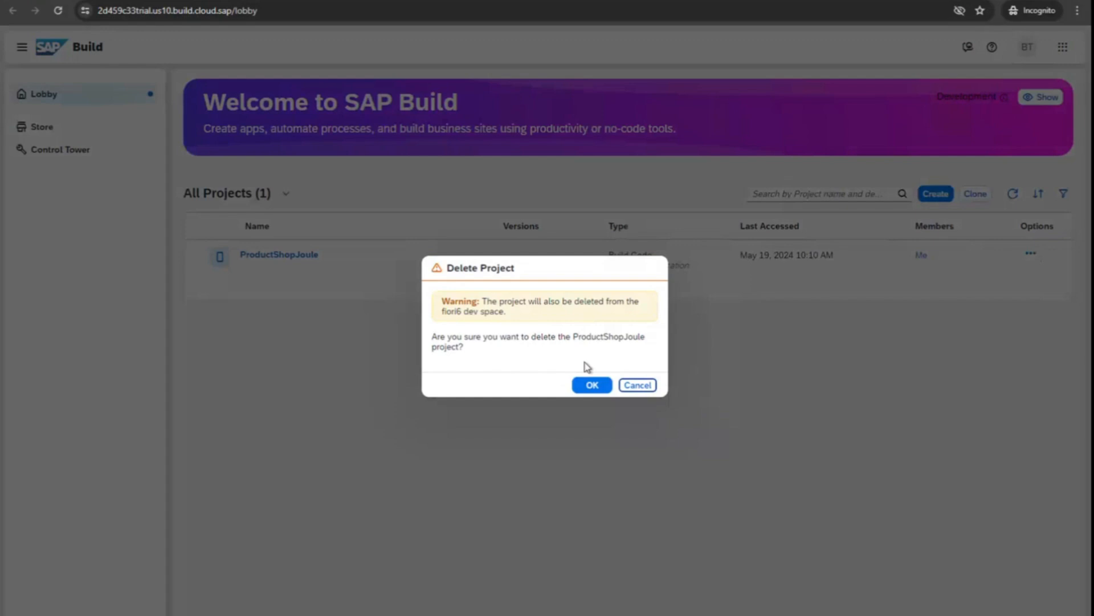
click(593, 385)
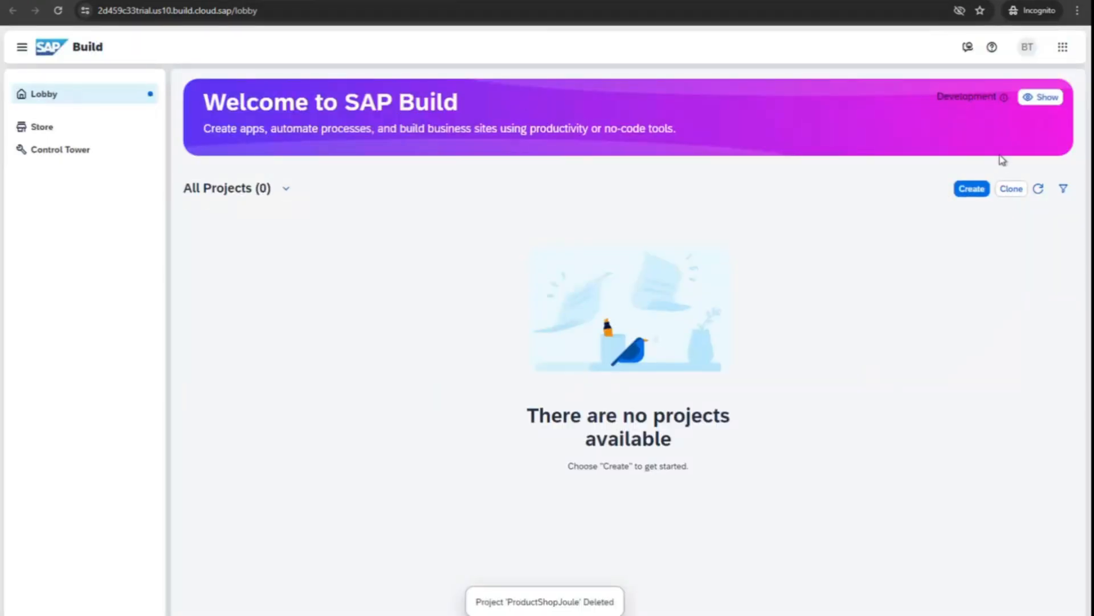
Step: Open the Dev Space Manager, accept the trial privacy notice, and delete the fiori6 dev space
click(1064, 48)
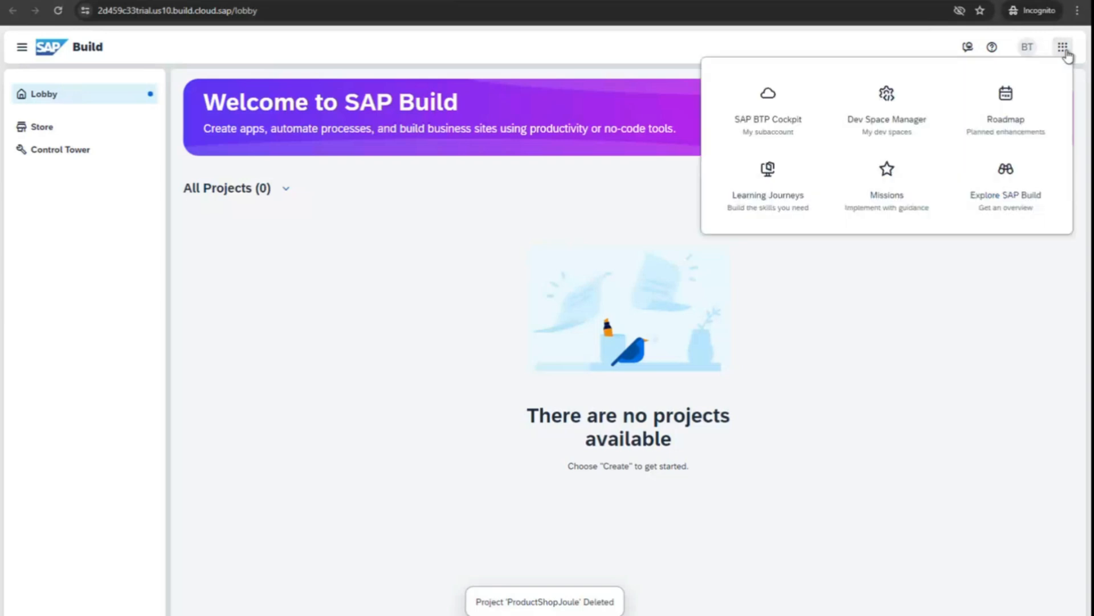
click(920, 106)
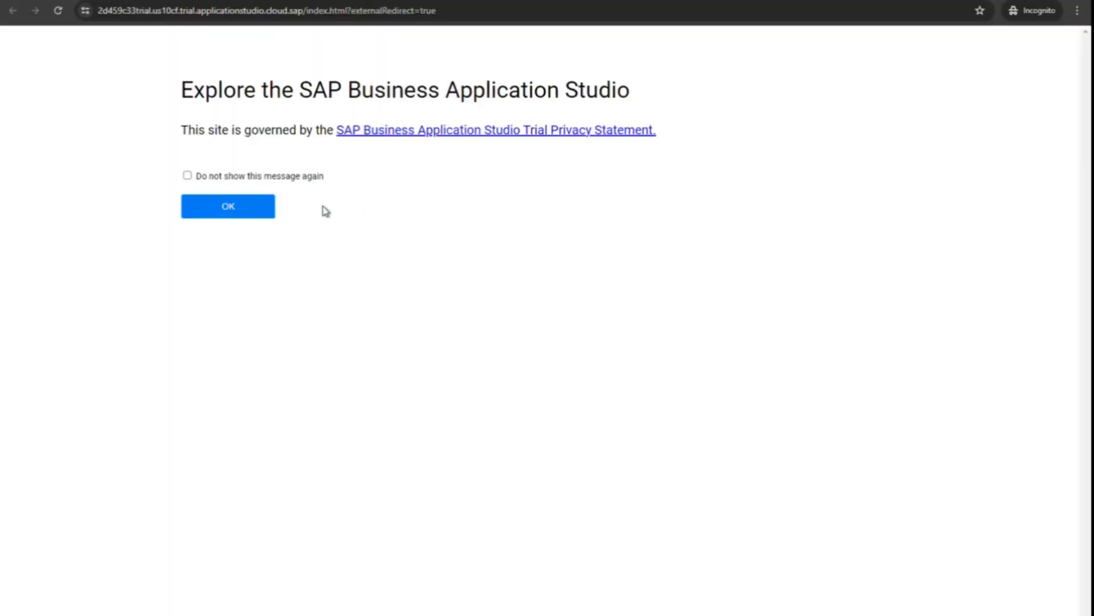
click(214, 206)
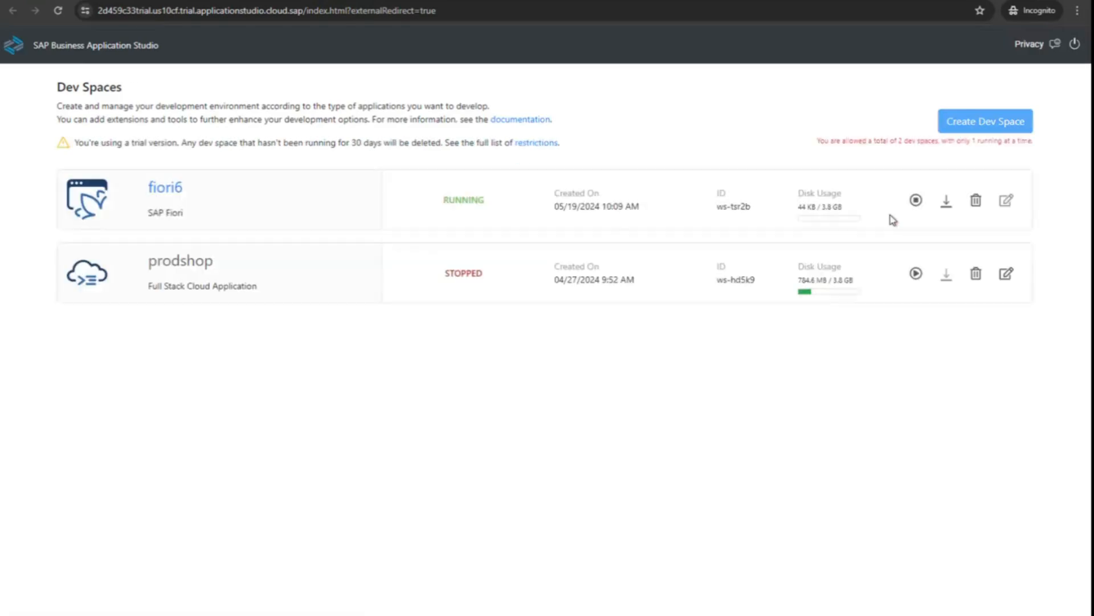
click(976, 200)
click(669, 180)
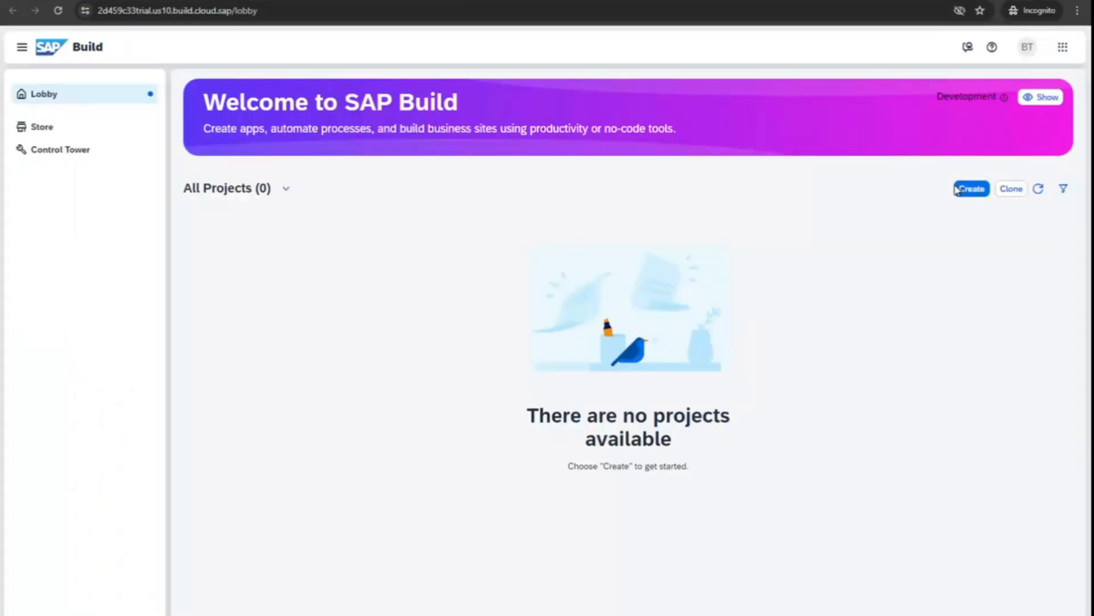
Step: In the SAP Build lobby, create a Full-Stack Application project named prdshop with SAP Build Code in a new dev space, and open it
click(963, 188)
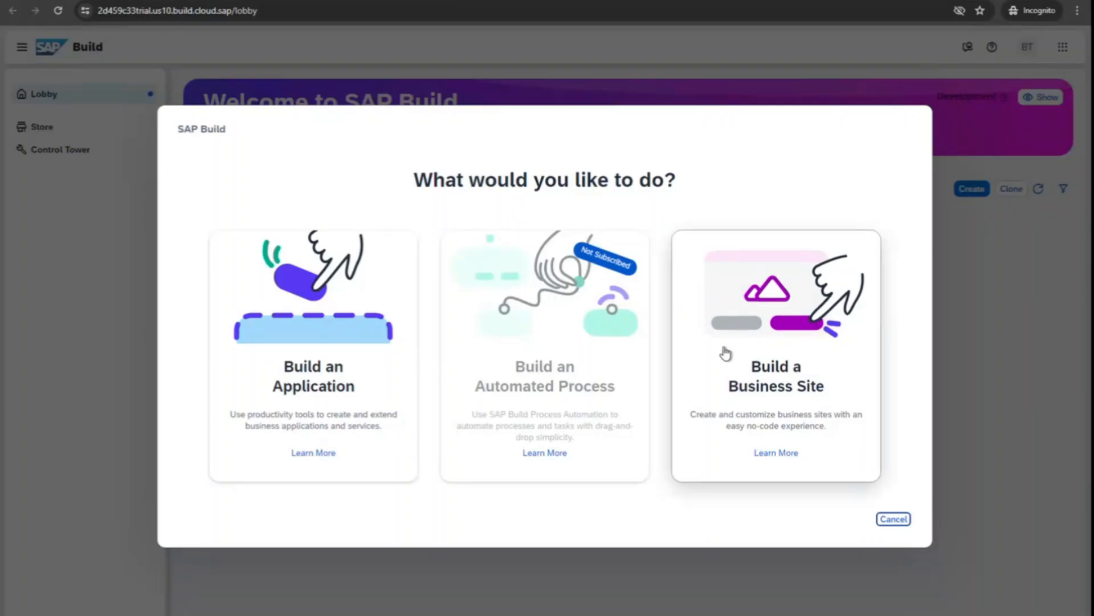
double_click(411, 361)
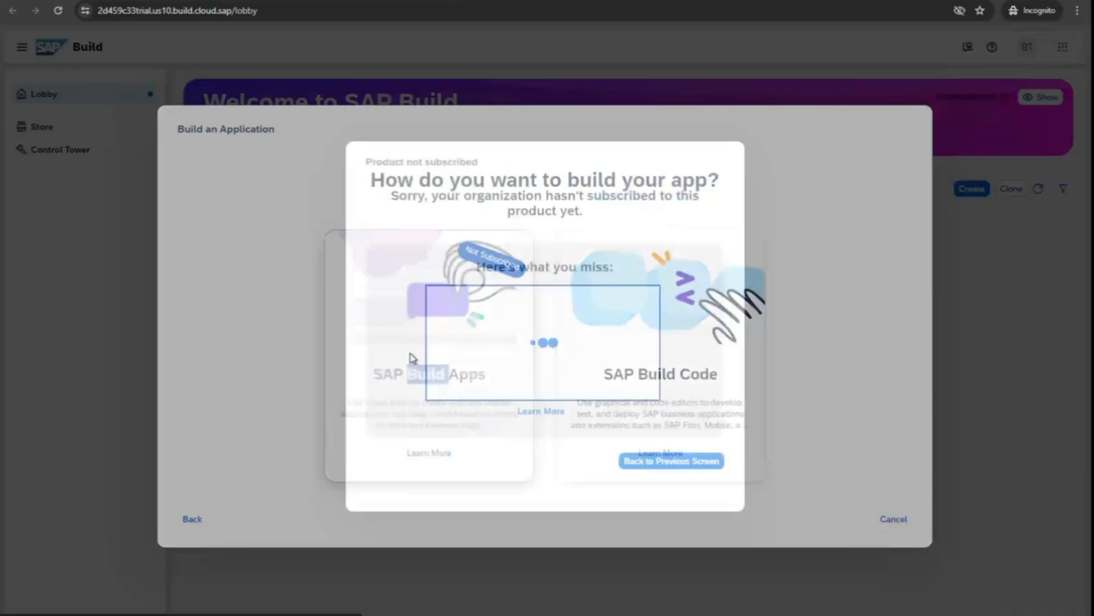
click(640, 468)
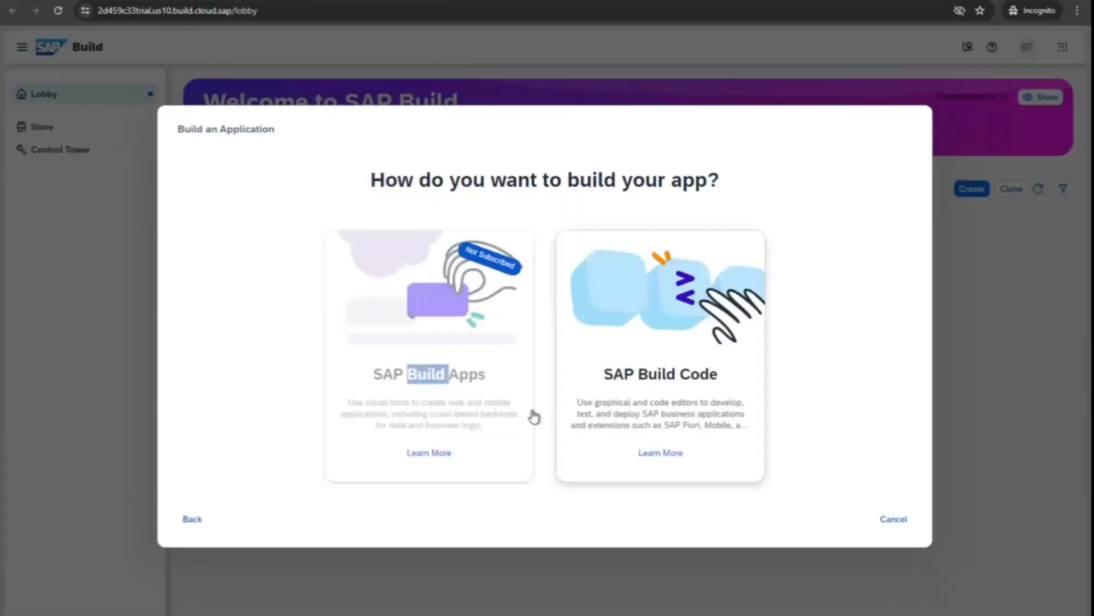
click(609, 377)
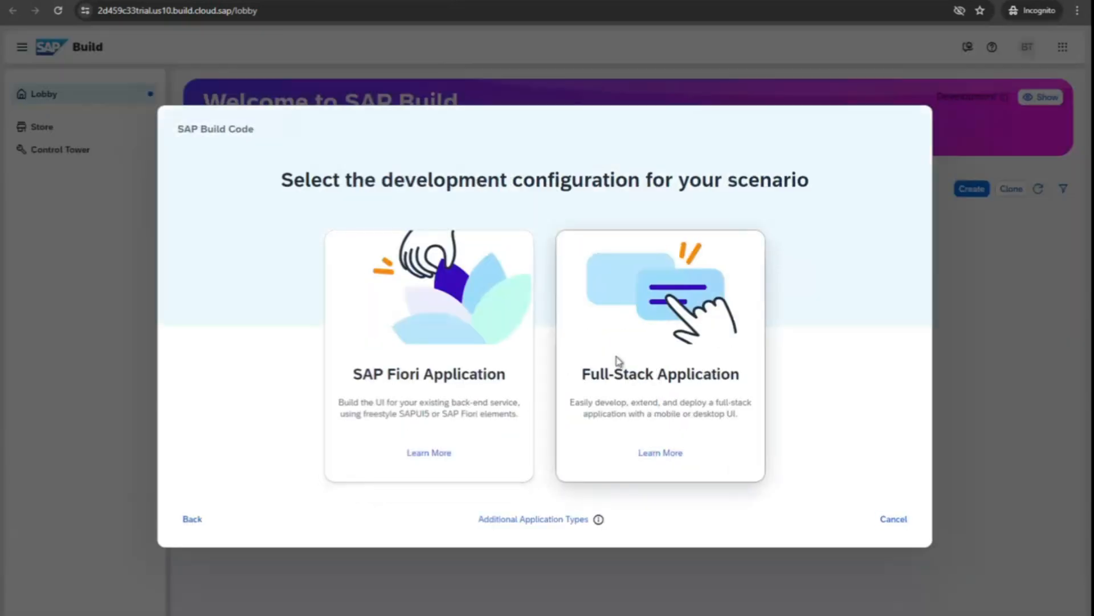
click(619, 360)
click(541, 266)
text(prdshop)
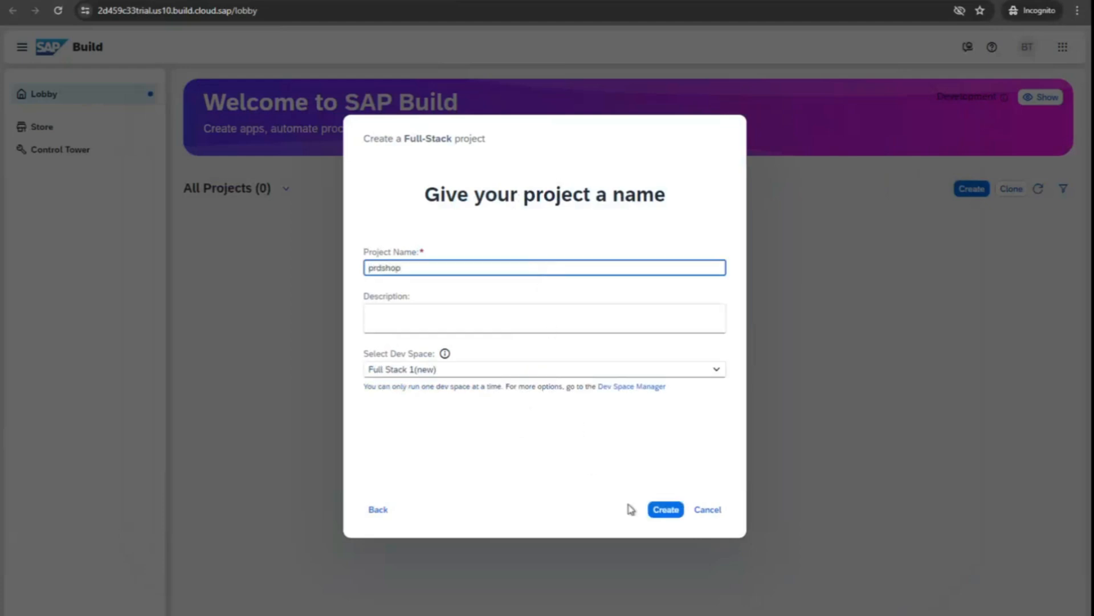
click(667, 513)
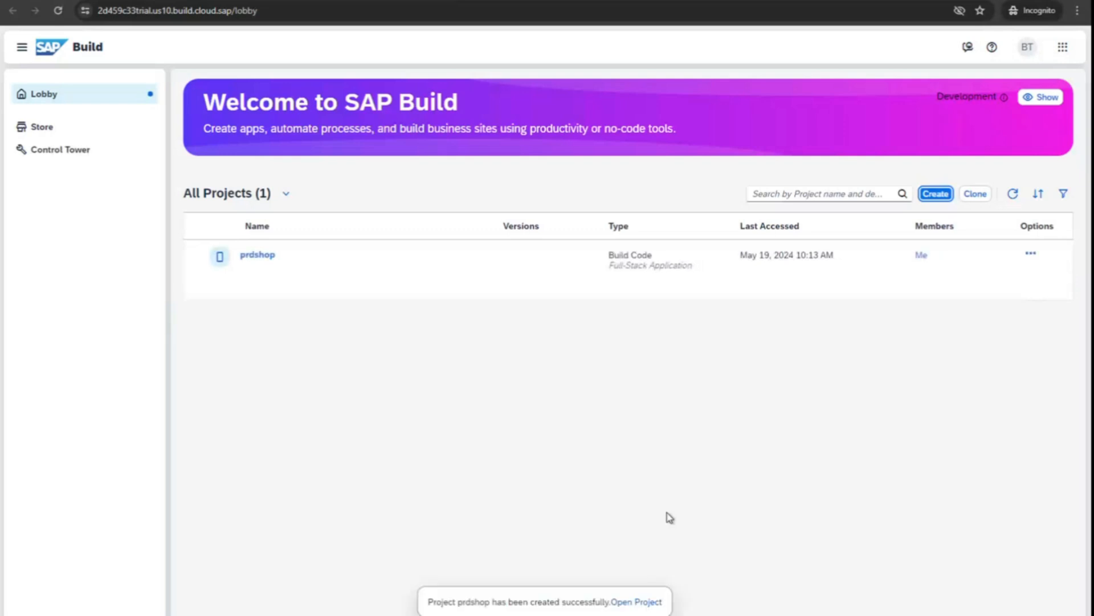
click(263, 256)
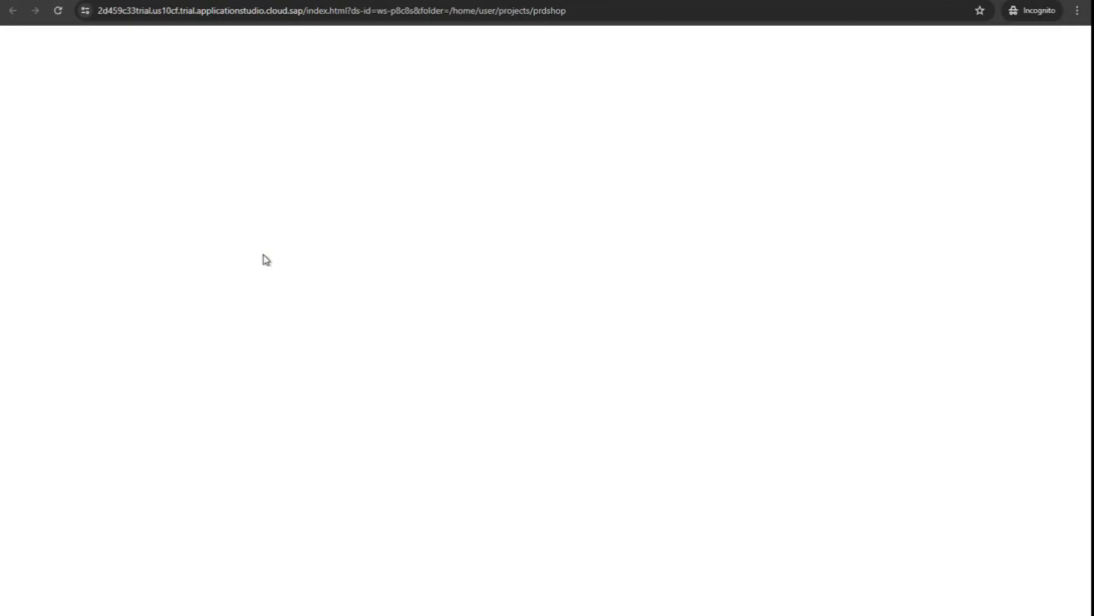
Step: Open the Guide Center in the prdshop project and accept the site activity tracking notice
click(253, 217)
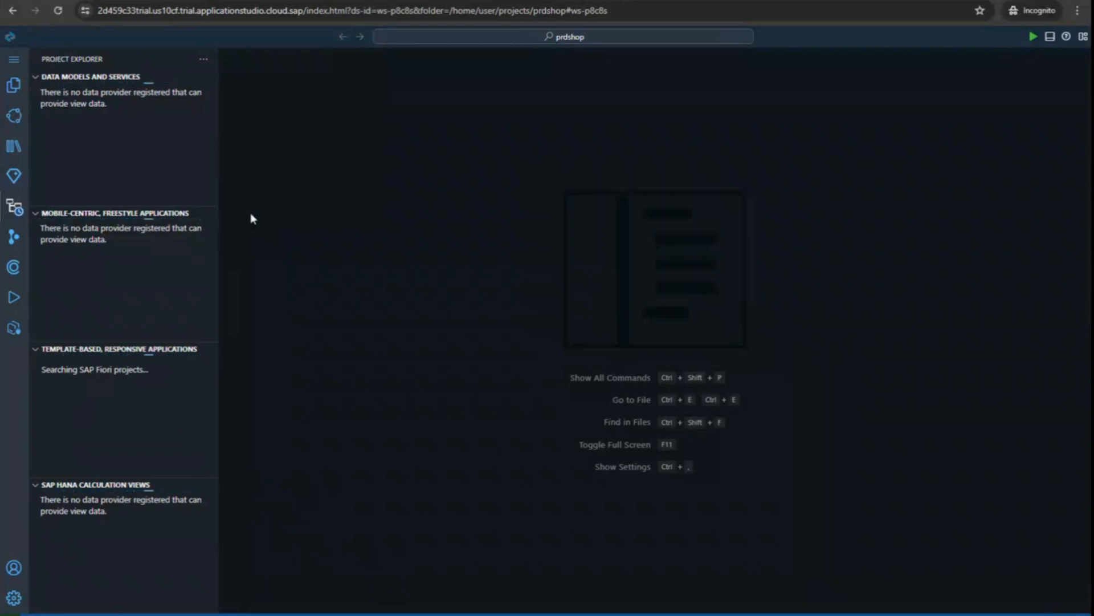
click(15, 149)
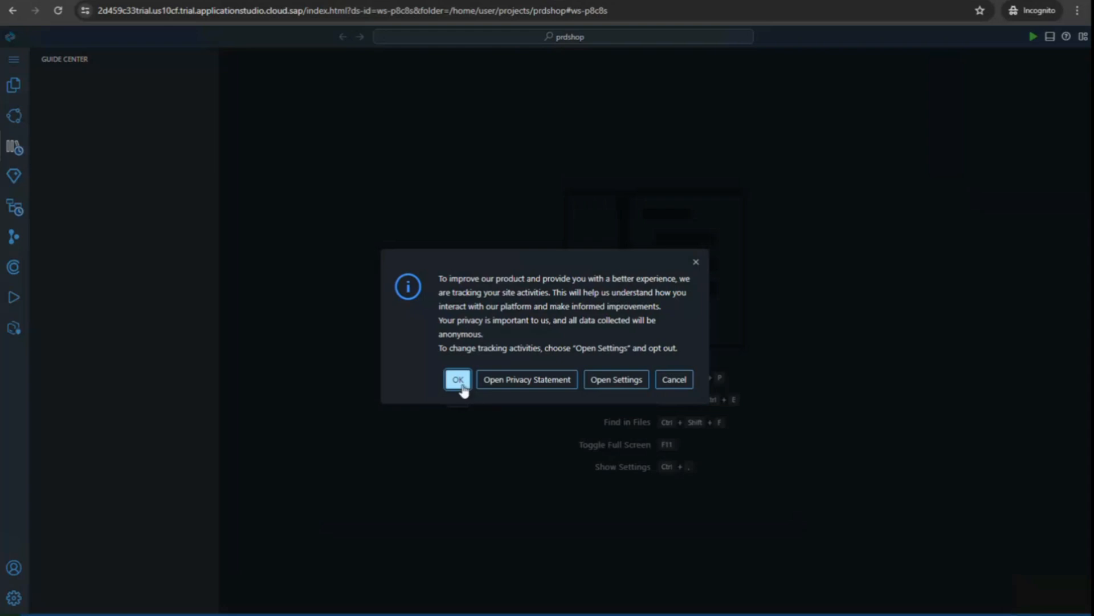
click(458, 380)
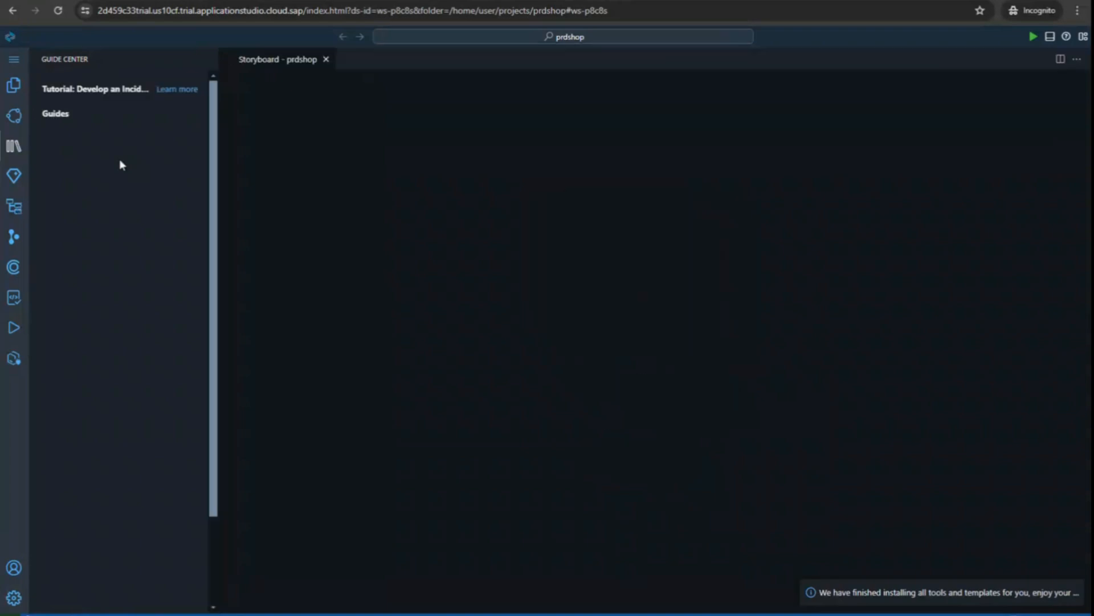
Step: Look over the incident management tutorial's steps, open its Learn more page, and try to sign in with a GitHub Enterprise License
click(37, 90)
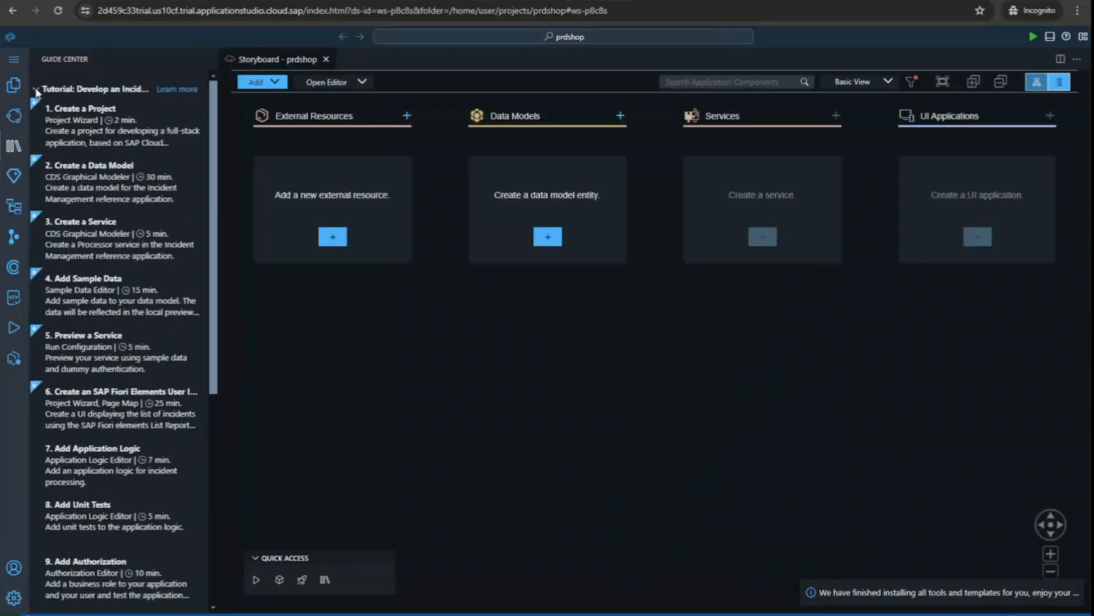
click(135, 93)
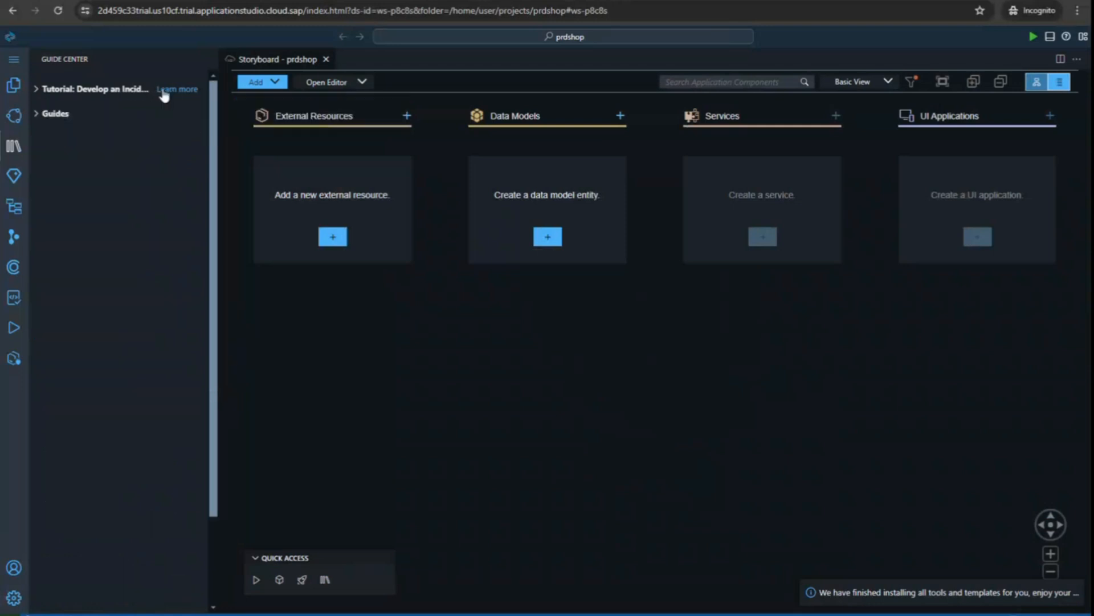
click(164, 91)
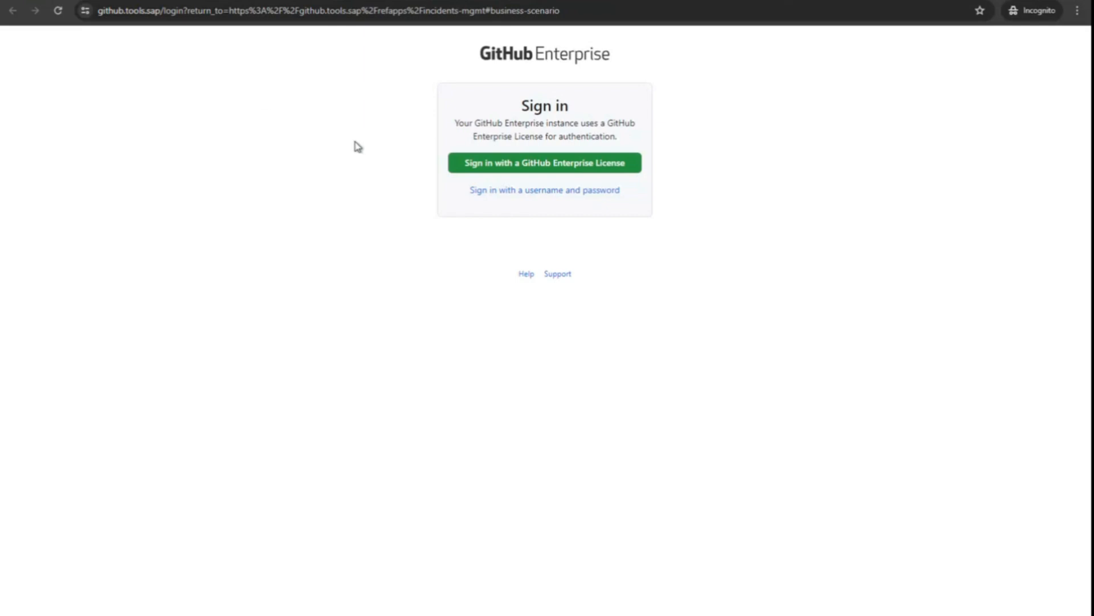
click(478, 169)
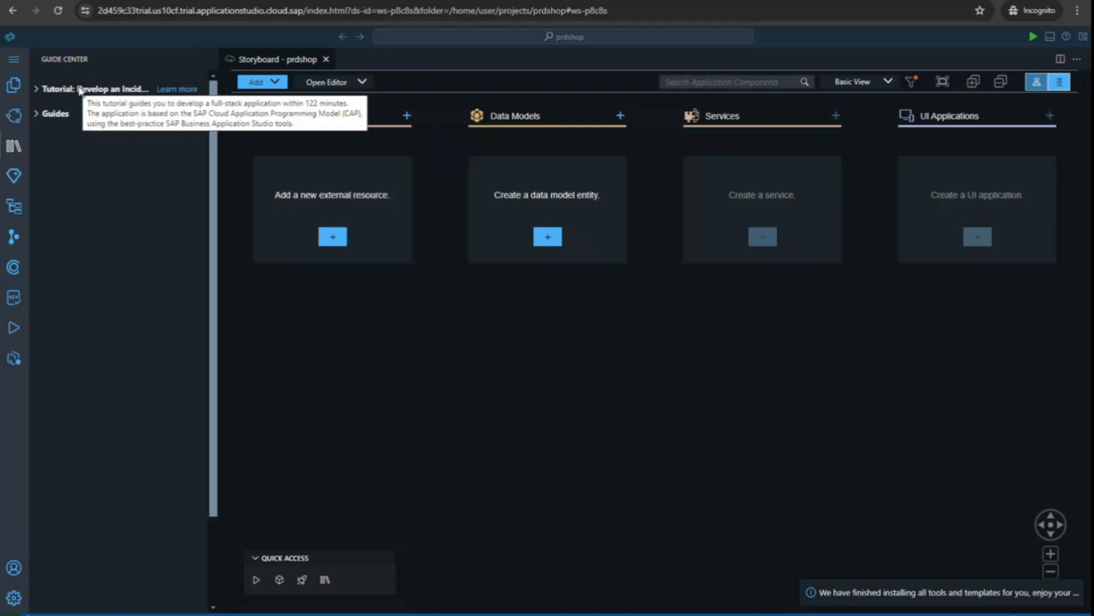
Step: Review the list of tutorial steps from project creation to Work Zone integration and open the Create a Project guide
click(37, 90)
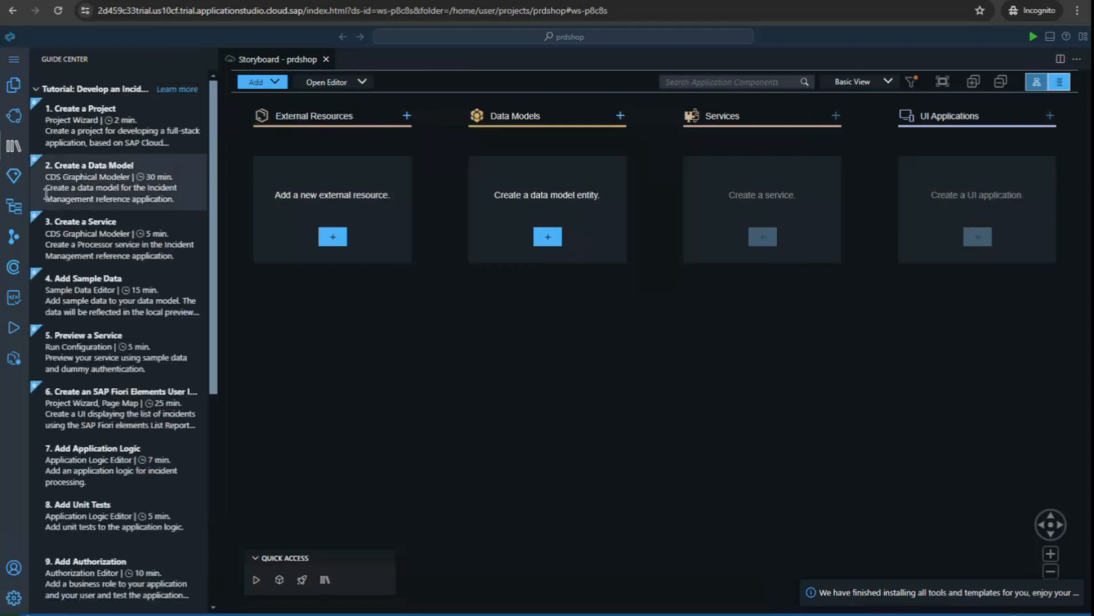
scroll(44, 193, down, 1)
scroll(46, 199, down, 5)
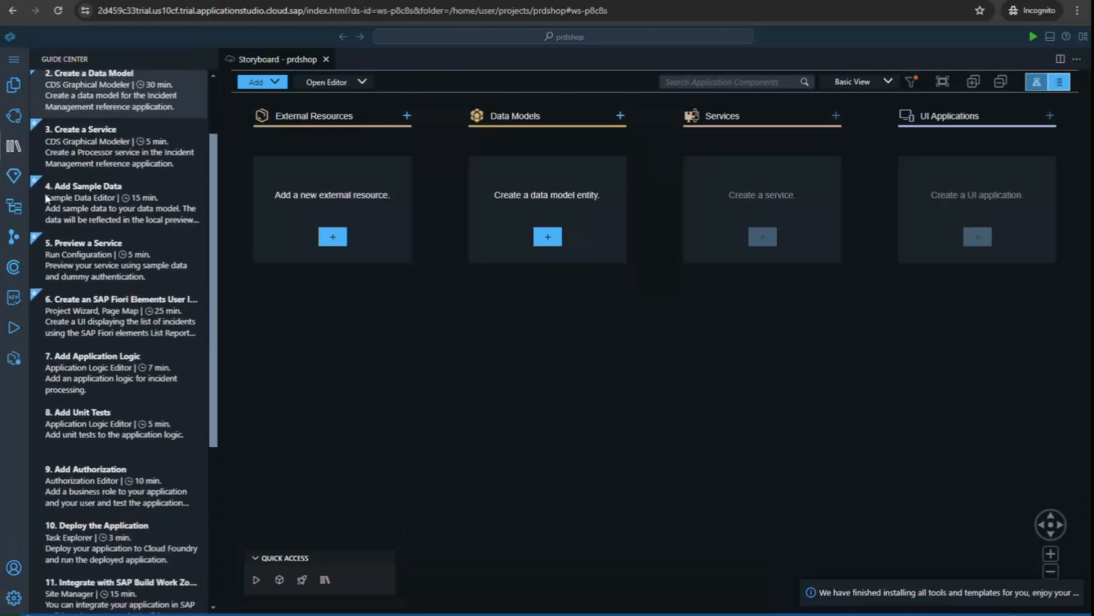
scroll(45, 193, down, 1)
scroll(44, 193, up, 7)
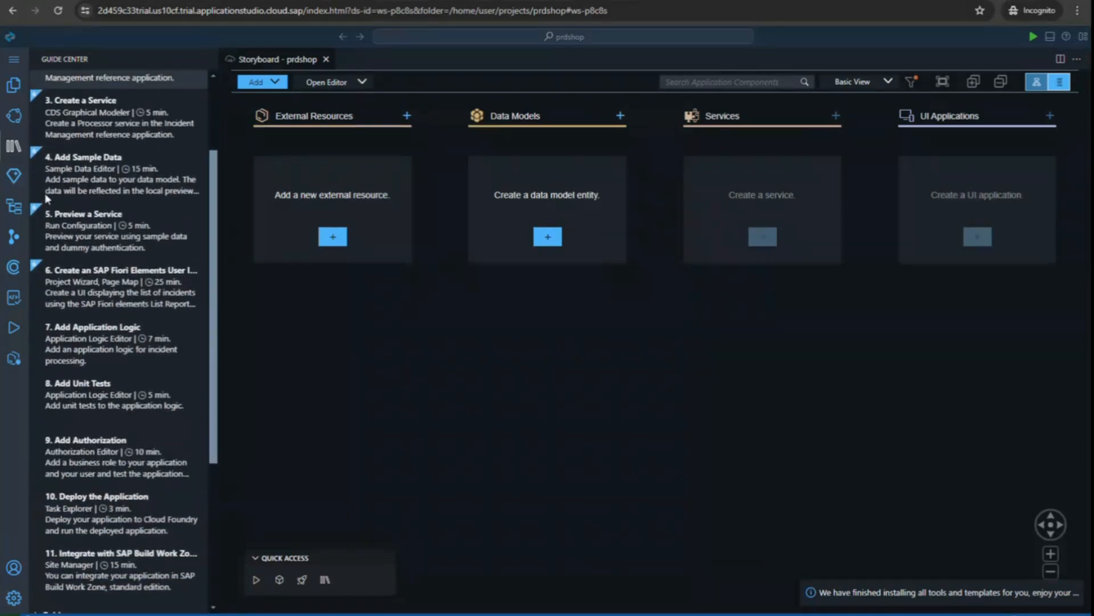
click(75, 128)
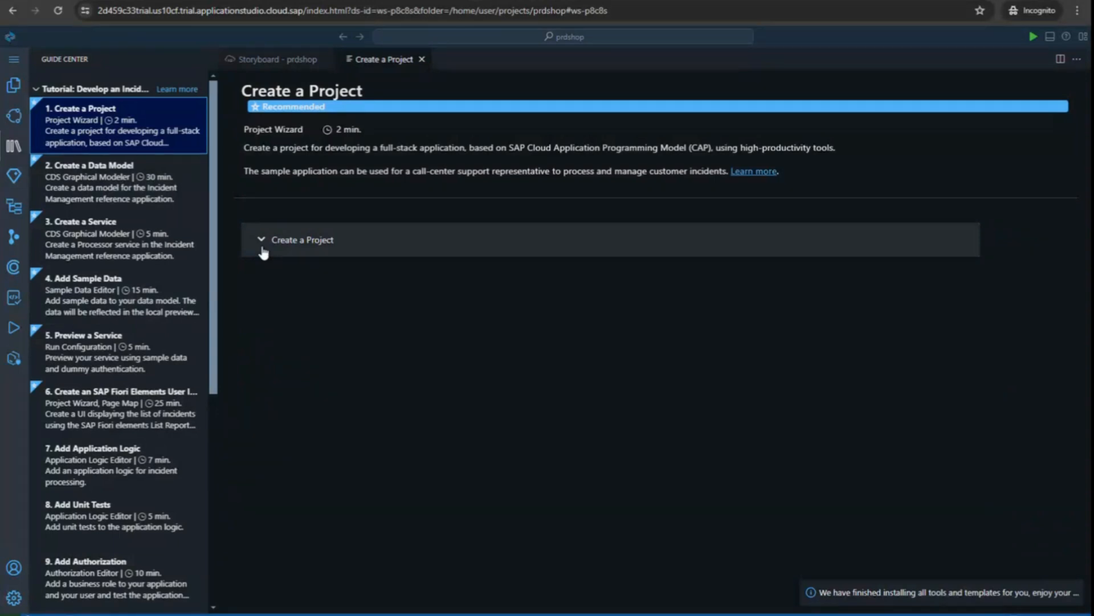
Step: Open the Create a Project guide's Learn more page and try to sign in with the BTP account's e-mail address
click(739, 173)
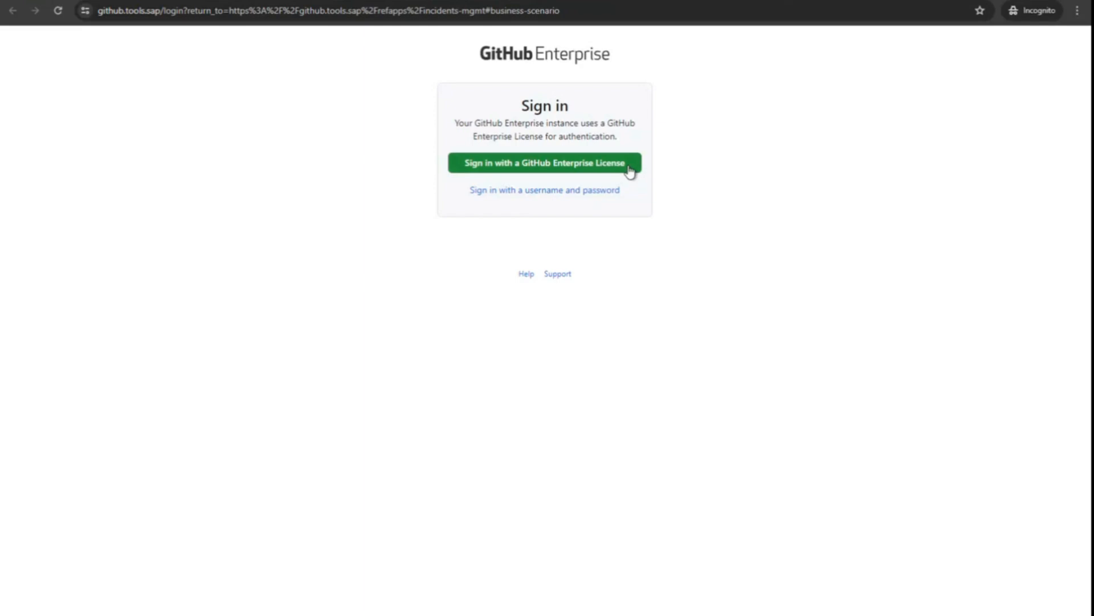
click(629, 167)
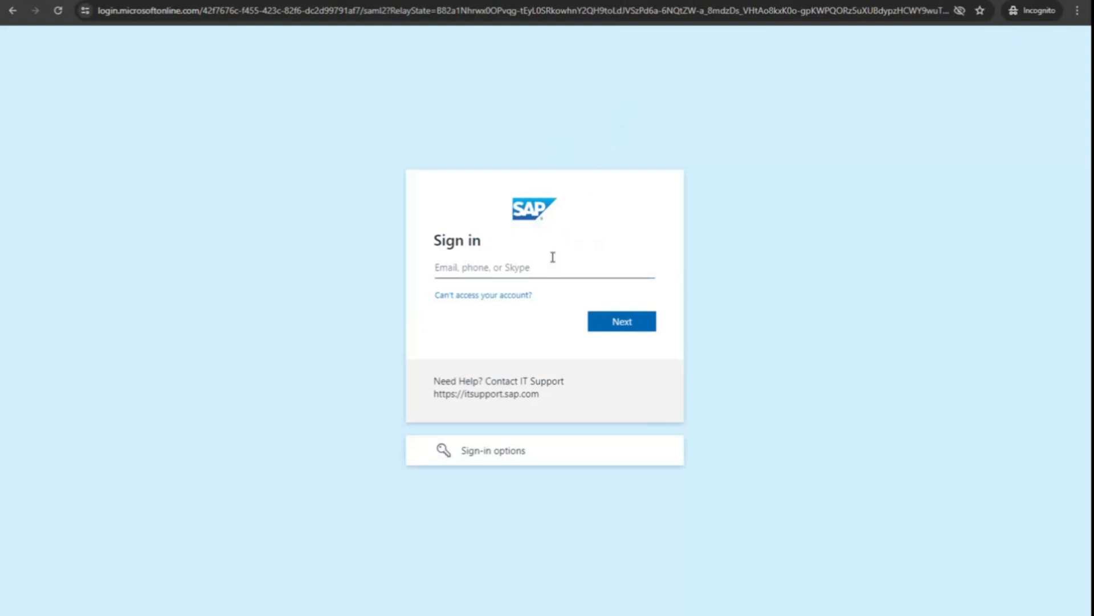
key(ctrl+v)
key(ctrl+a)
key(BackSpace)
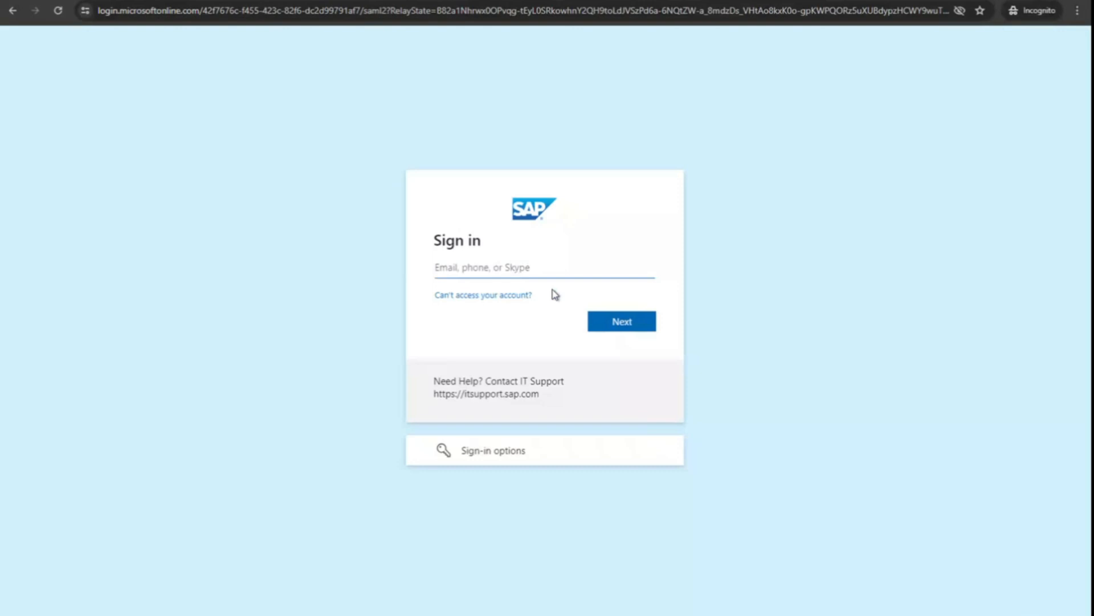
key(ctrl+v)
click(608, 322)
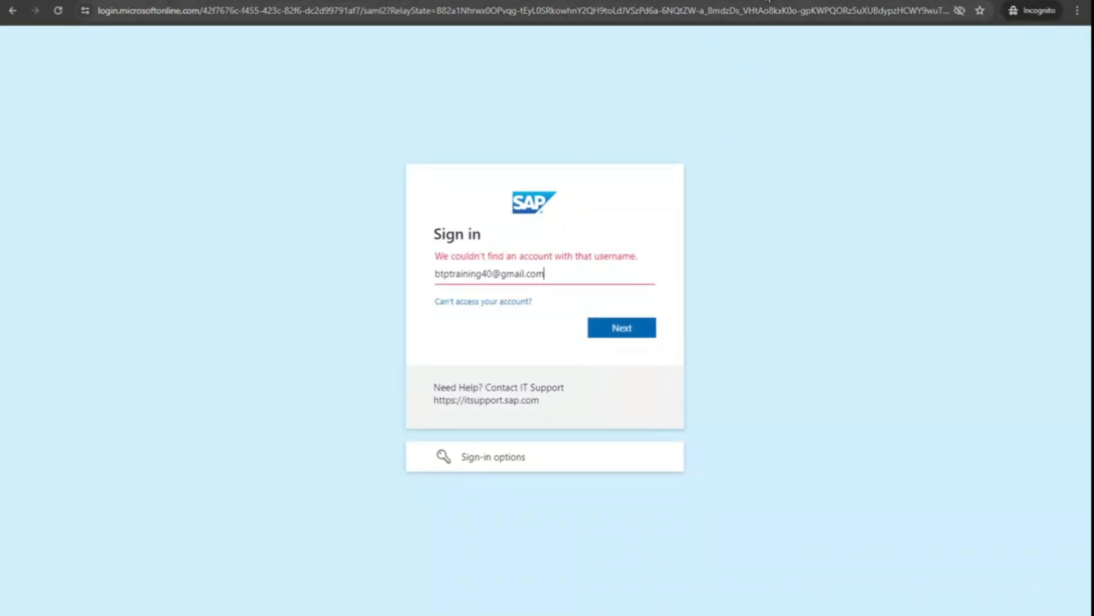
Step: Choose GitHub as the sign-in option, enter the GitHub username and account password, and authorize Microsoft-Corporation
click(493, 455)
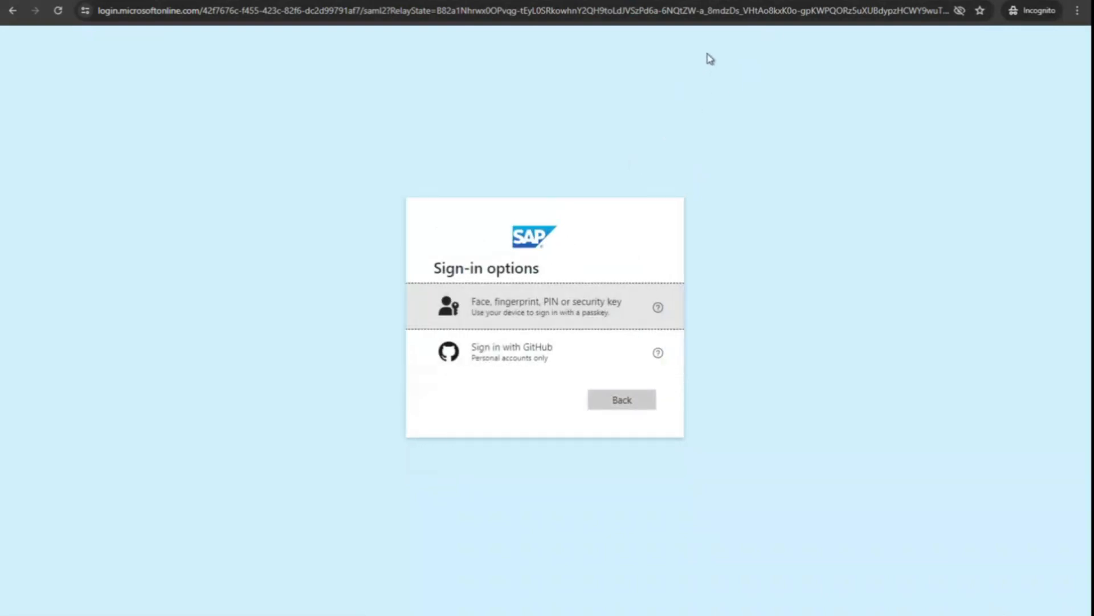
click(543, 353)
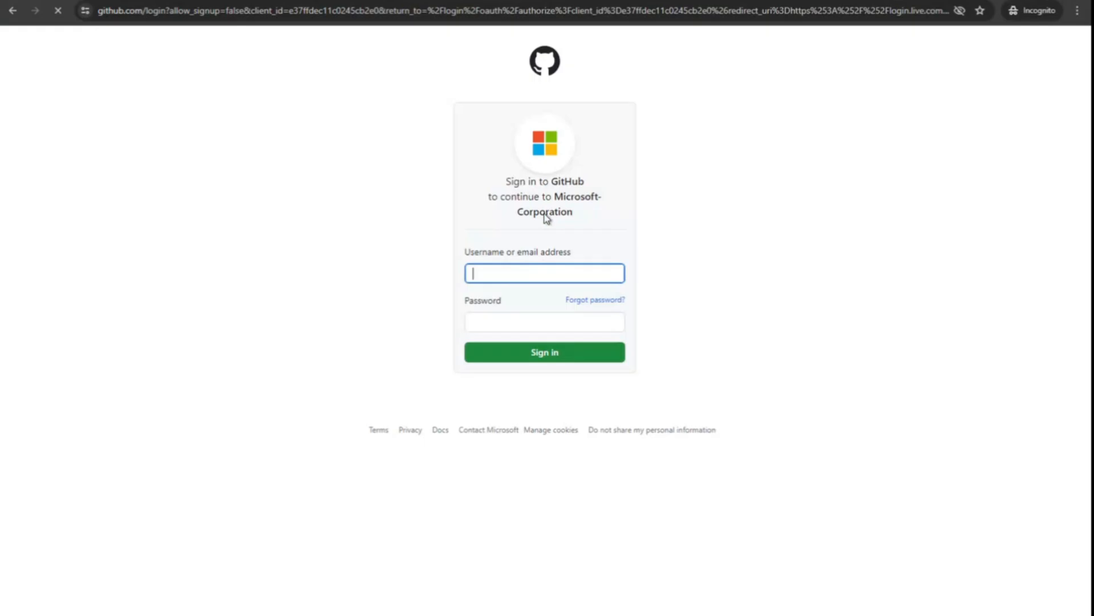
text(btpchamp)
key(Tab)
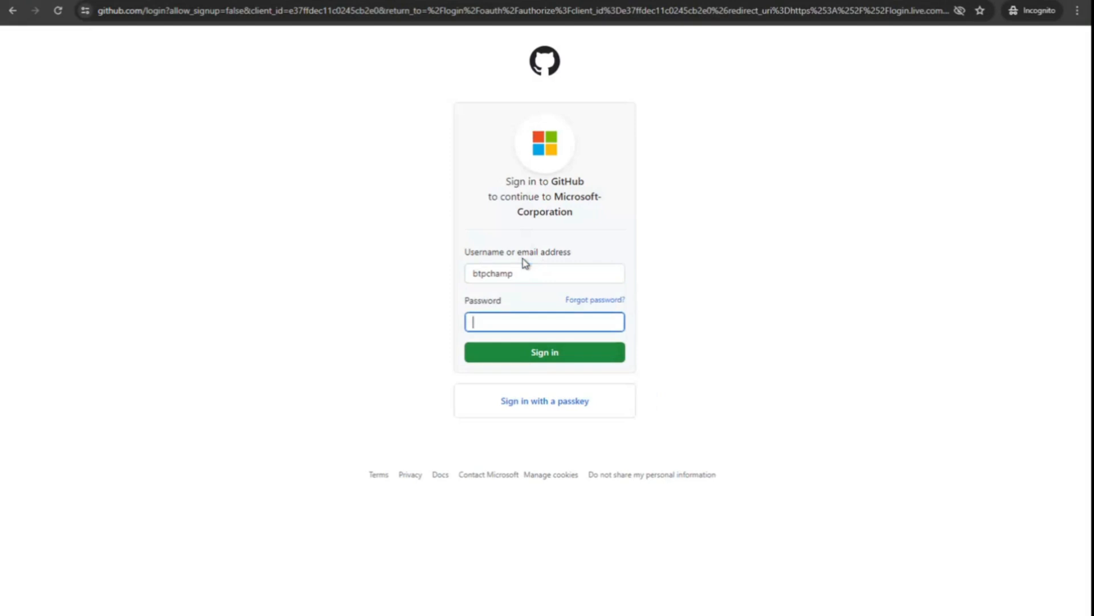
text(•••••••••)
key(Return)
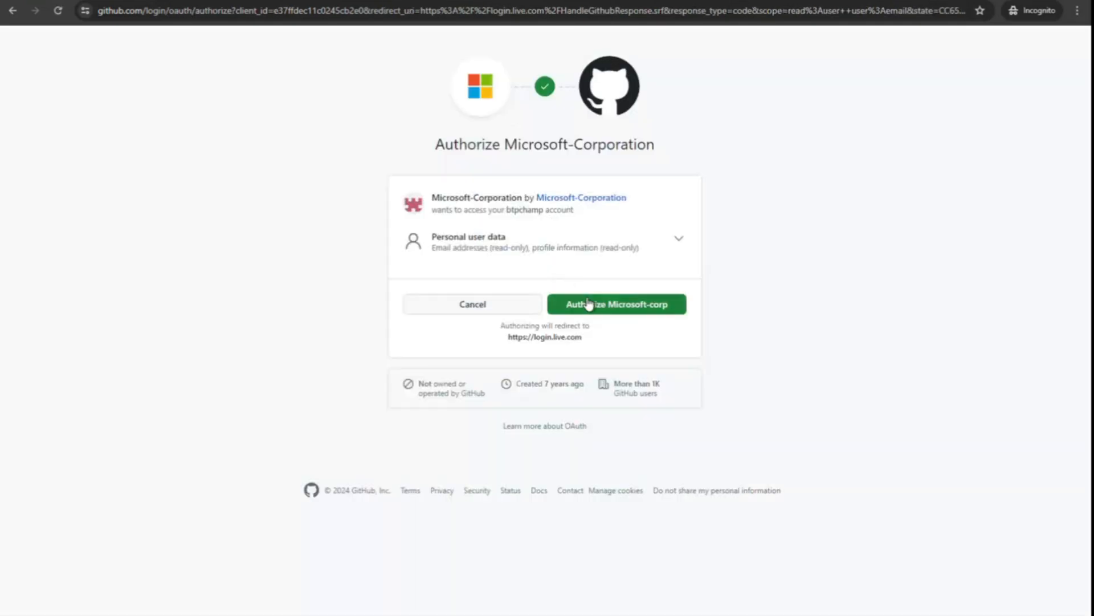
click(588, 305)
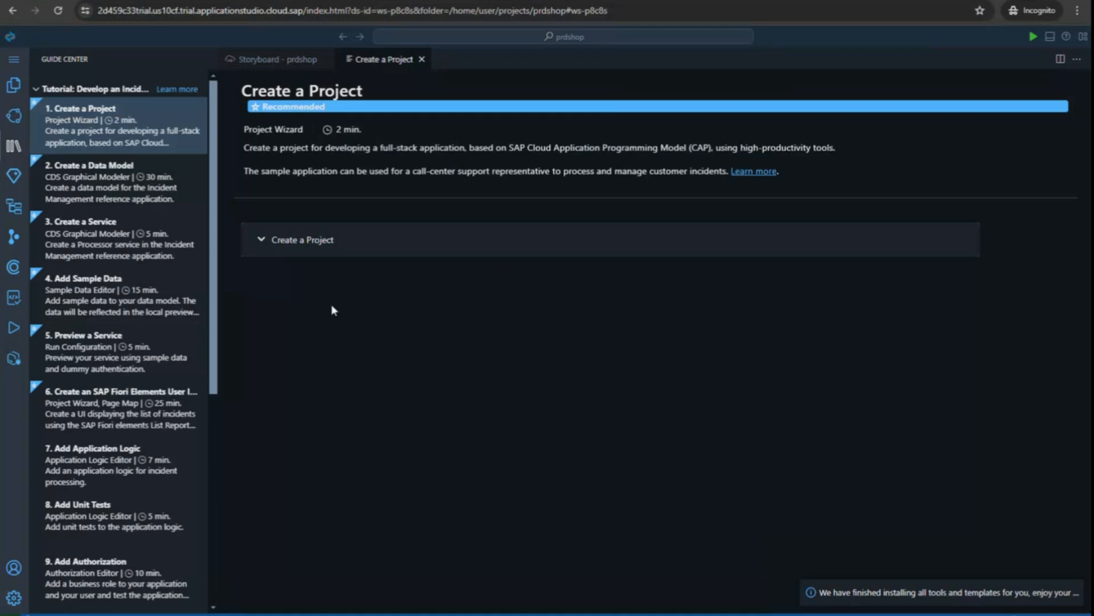
Step: Open the Generative AI-Powered Development guide and launch Joule from its topic on creating an SAP Fiori application directly from business requirements
click(35, 90)
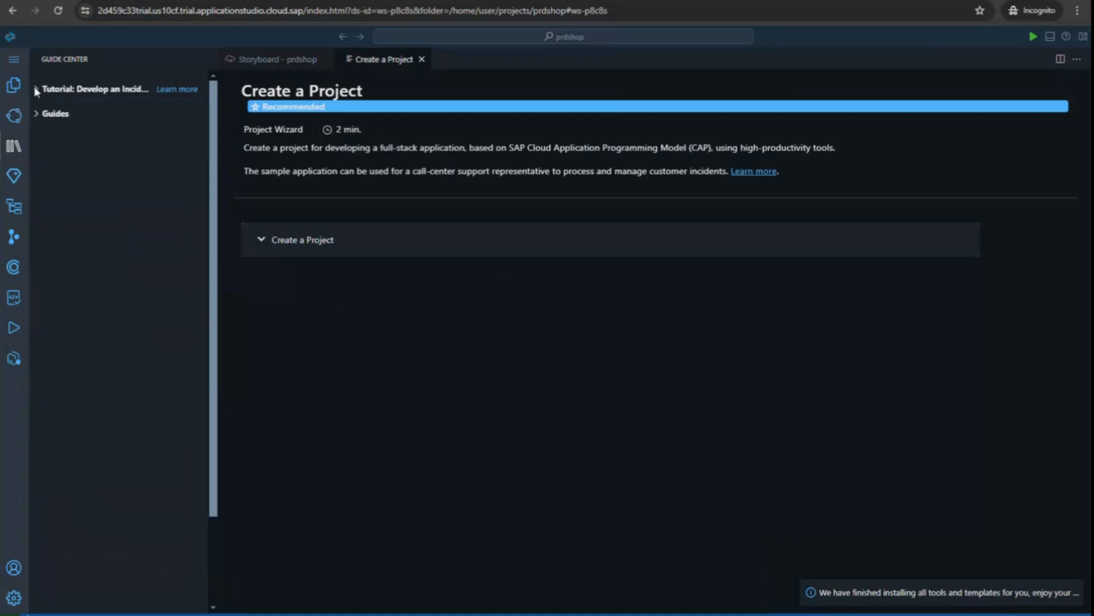
click(39, 114)
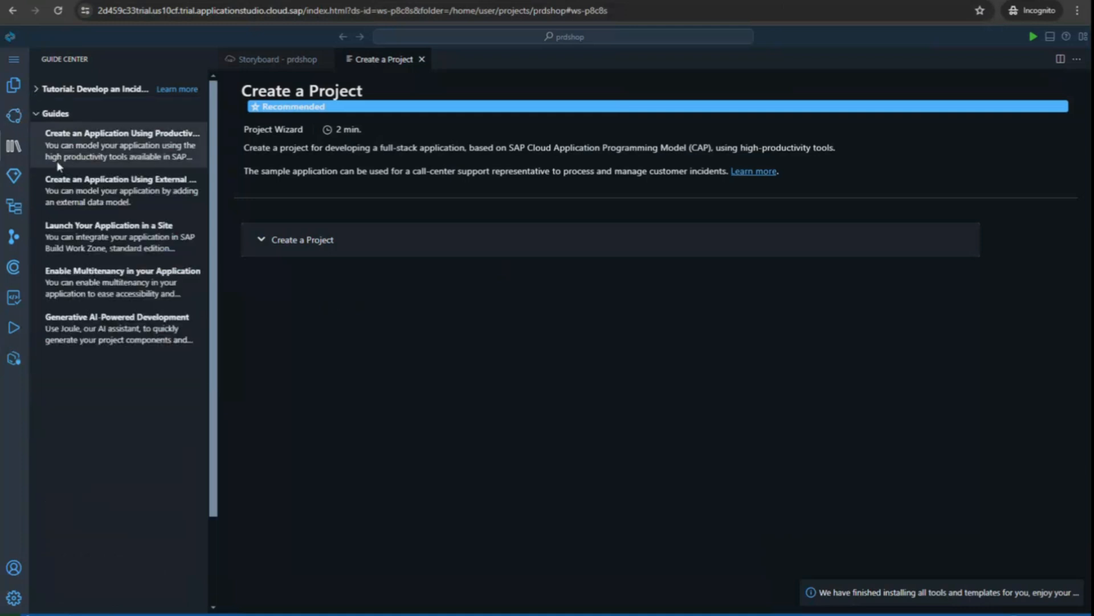
click(93, 322)
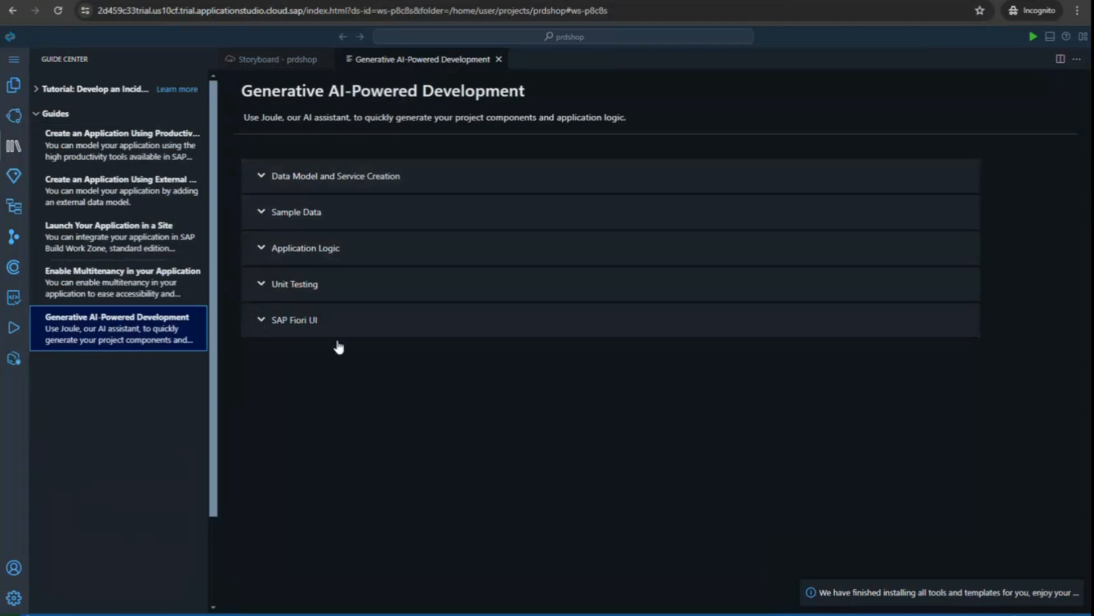
click(264, 322)
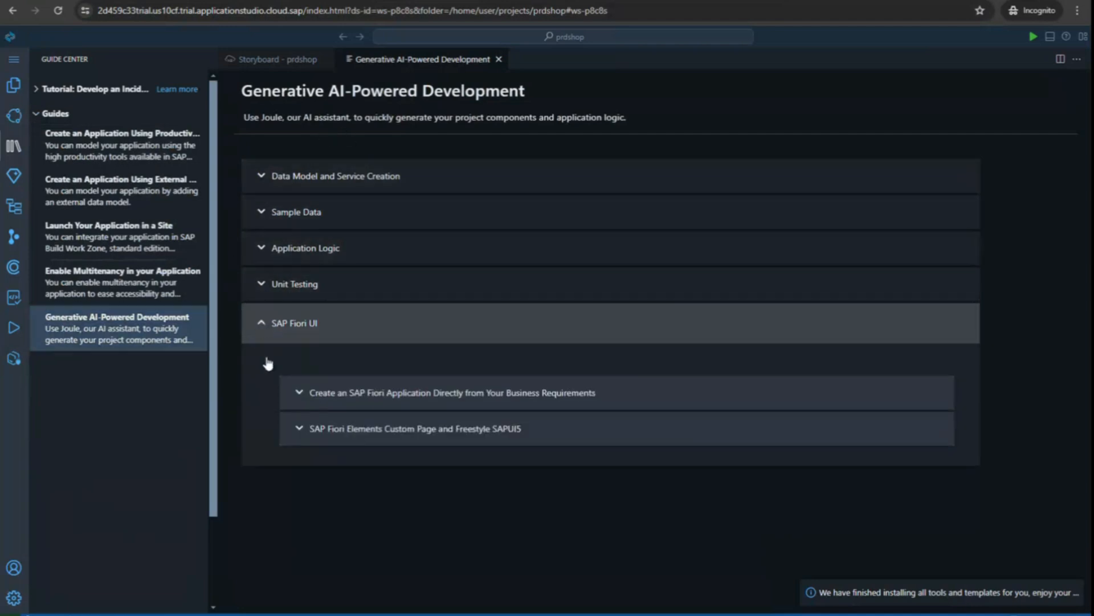
click(304, 402)
click(305, 403)
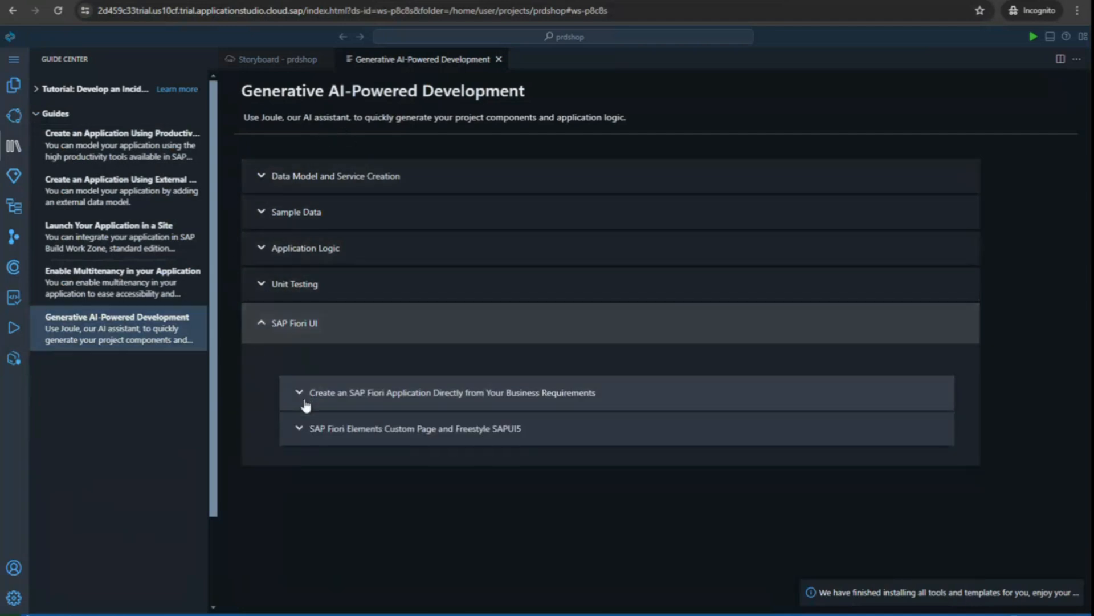
click(305, 404)
click(324, 499)
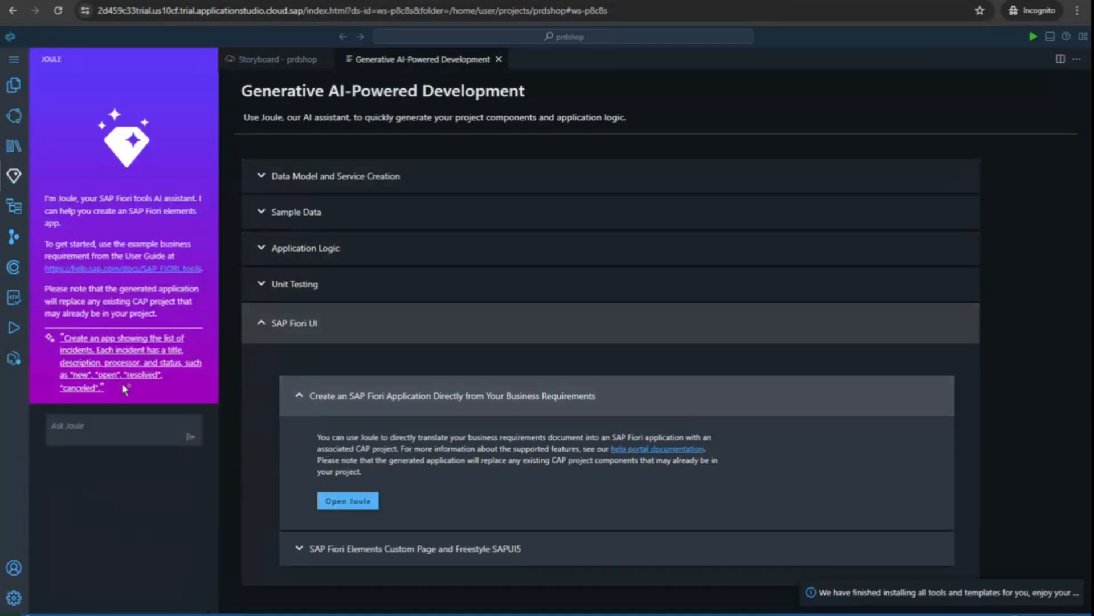
Step: Submit Joule's example prompt for an app showing the list of incidents, and regenerate the response
drag(100, 390, 62, 338)
click(63, 338)
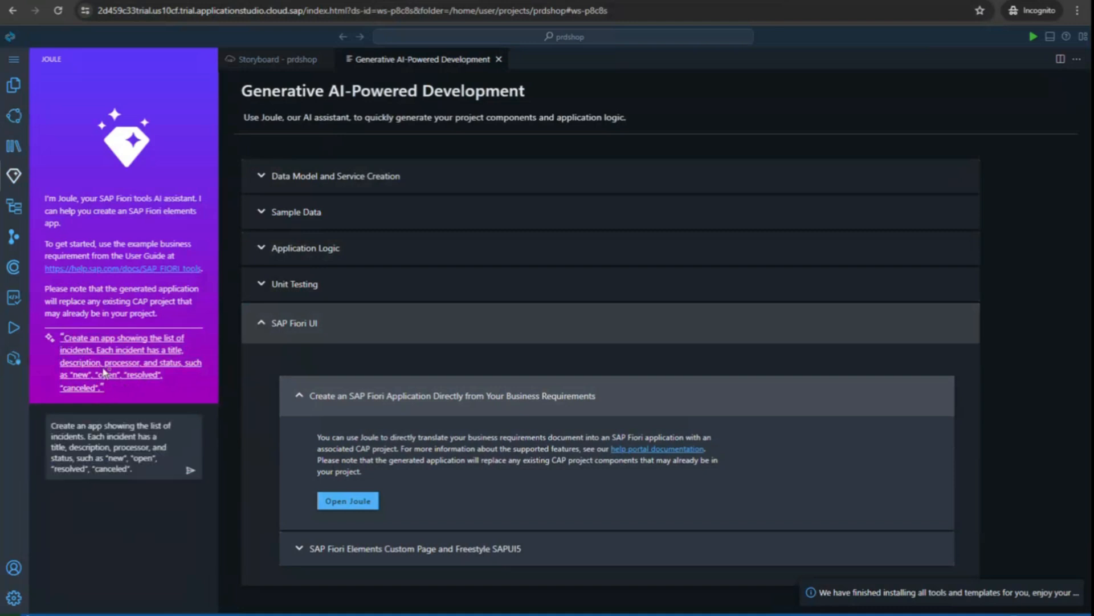
drag(103, 390, 64, 342)
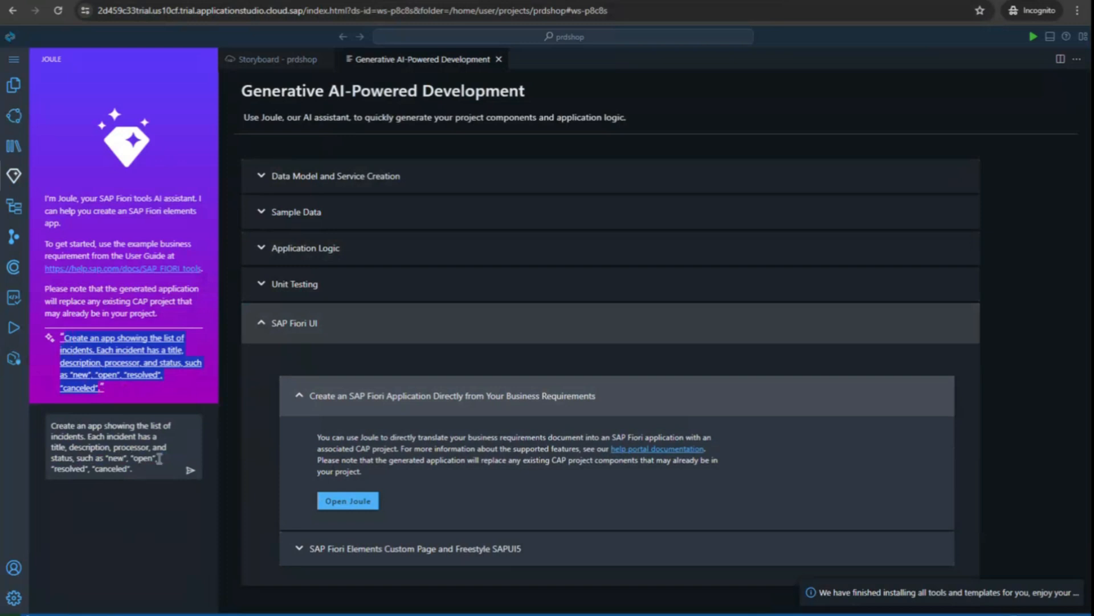
click(190, 471)
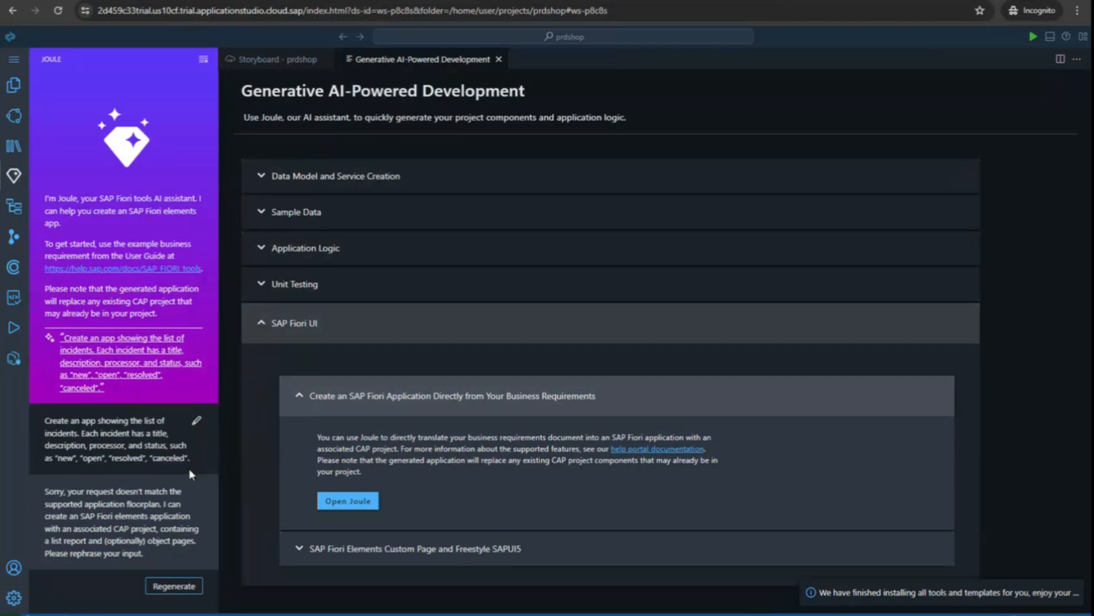
click(184, 590)
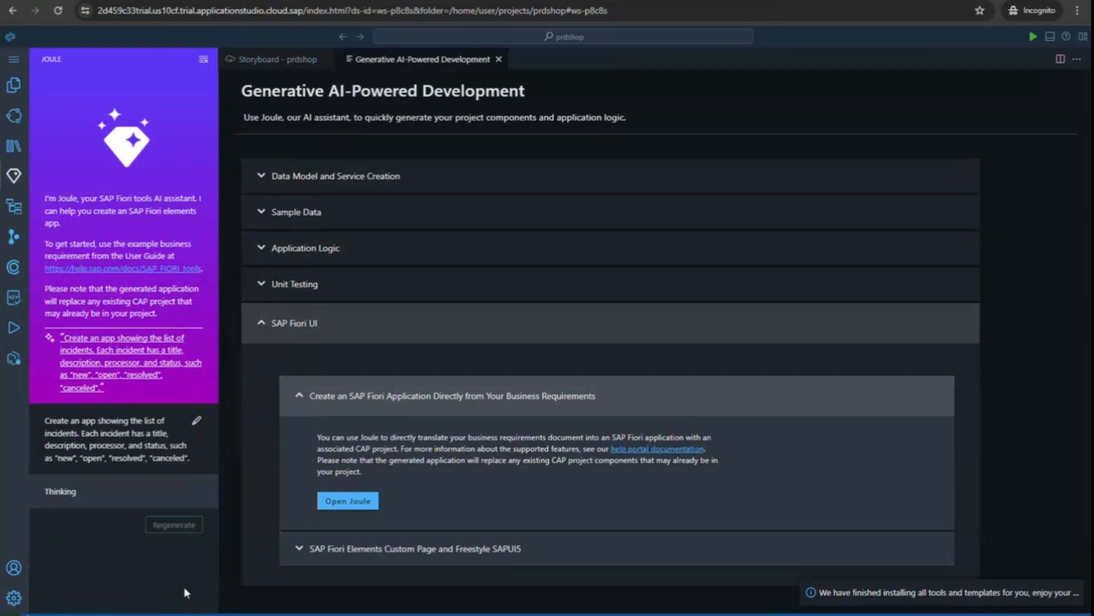
Step: Edit the submitted Joule prompt so that it asks for a productshop app
click(195, 423)
click(145, 456)
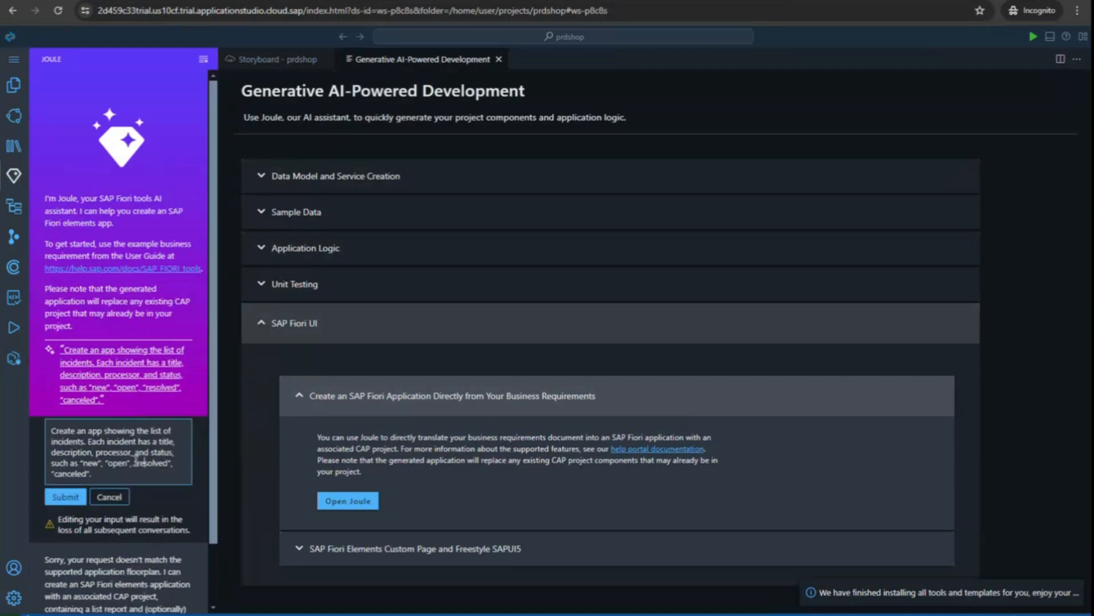
click(87, 435)
text(pridcyt)
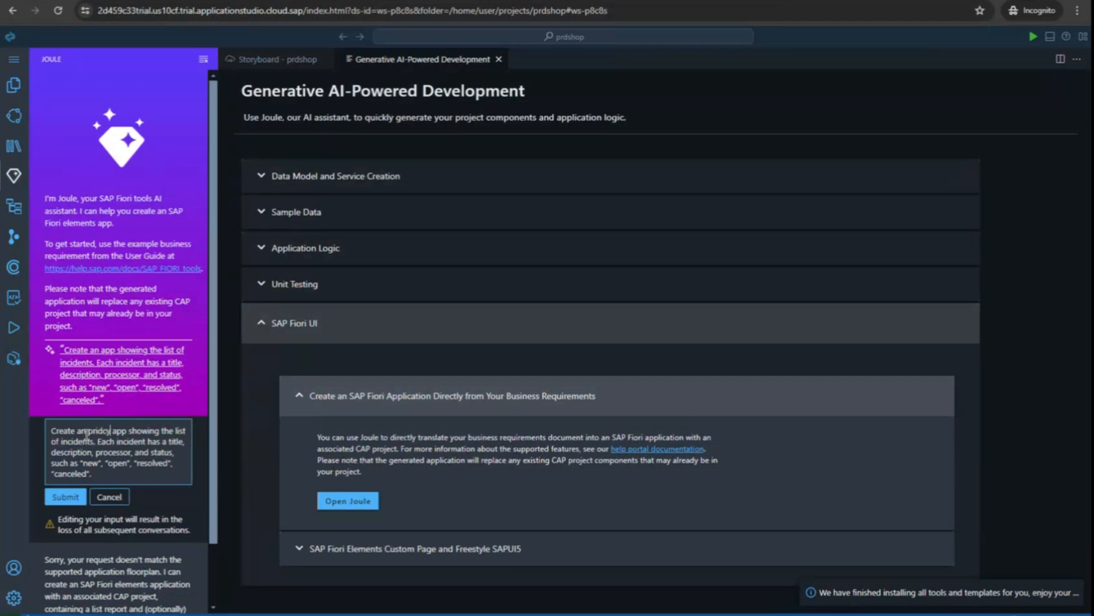
key(BackSpace)
key(BackSpace)
key(BackSpace)
key(BackSpace)
key(BackSpace)
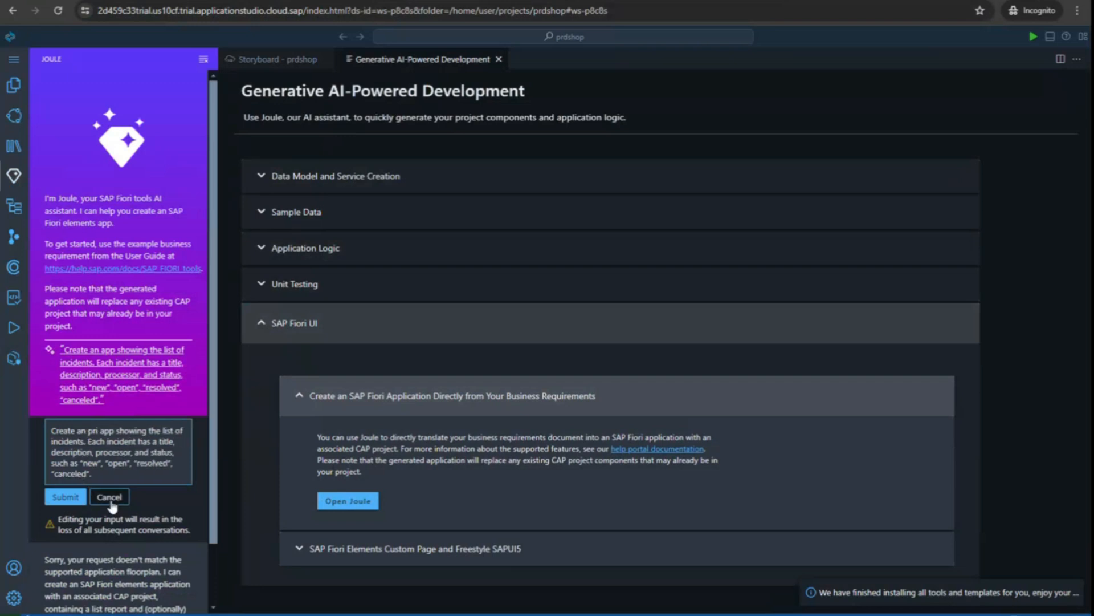
text(uducts)
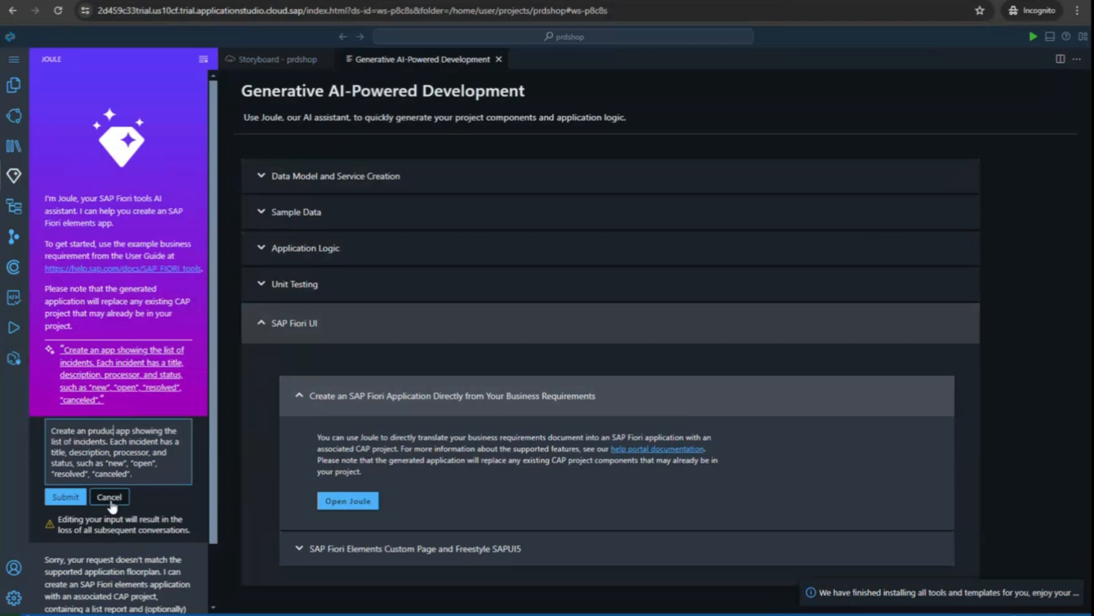
text(hop)
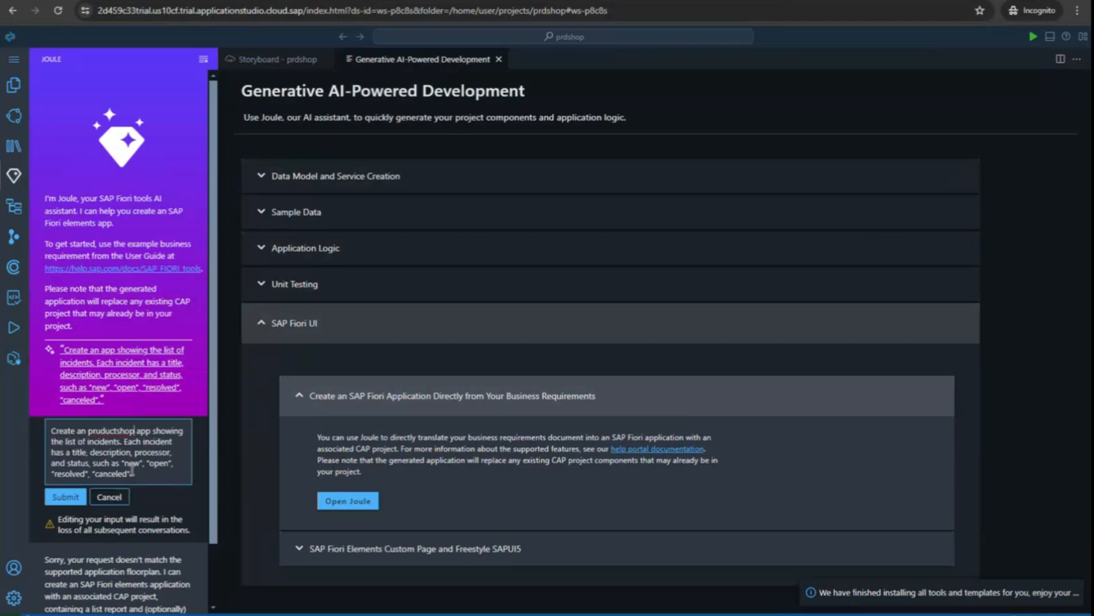
Step: Replace the productshop wording in the Joule prompt so that it asks for a customer incident app
drag(131, 432, 89, 433)
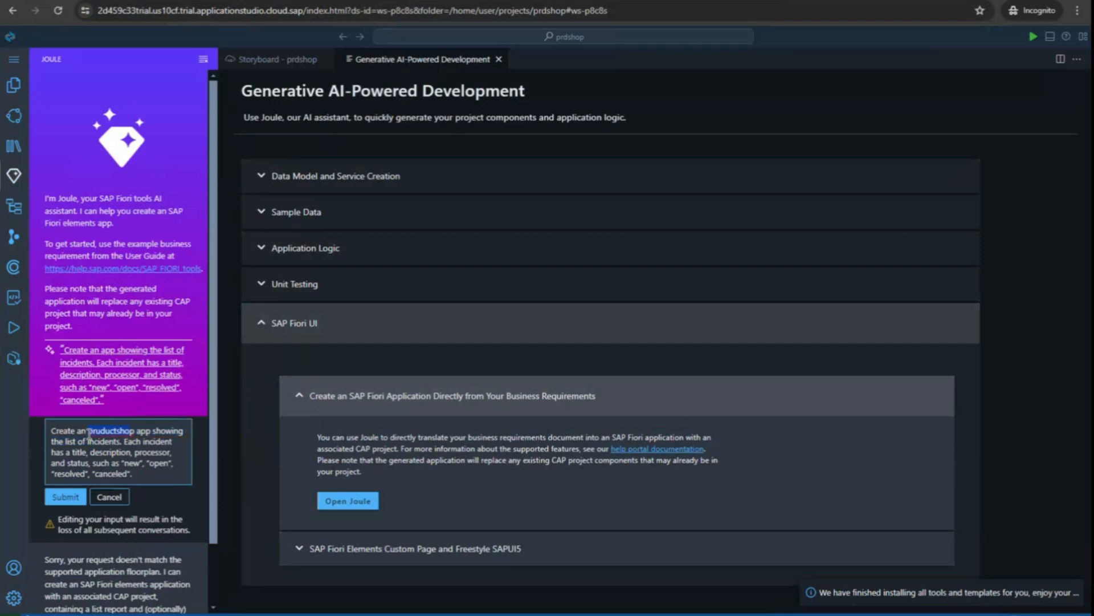
key(BackSpace)
key(Right)
key(BackSpace)
text(customer incident)
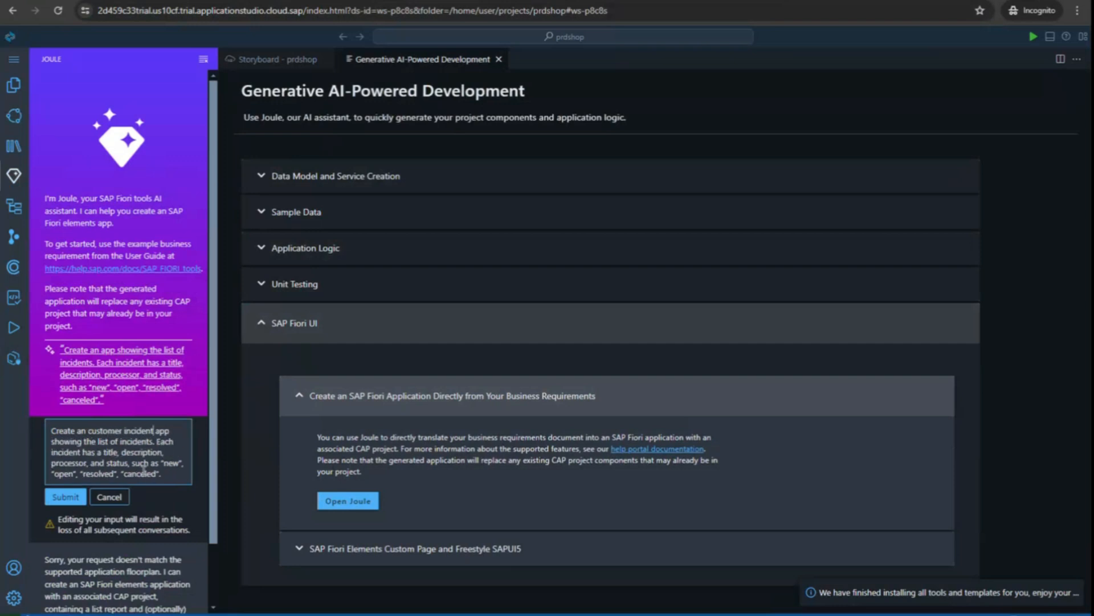
Step: Submit the customer incident app prompt to Joule, and resubmit it with the example status values removed so it ends at "processor, and status."
click(72, 499)
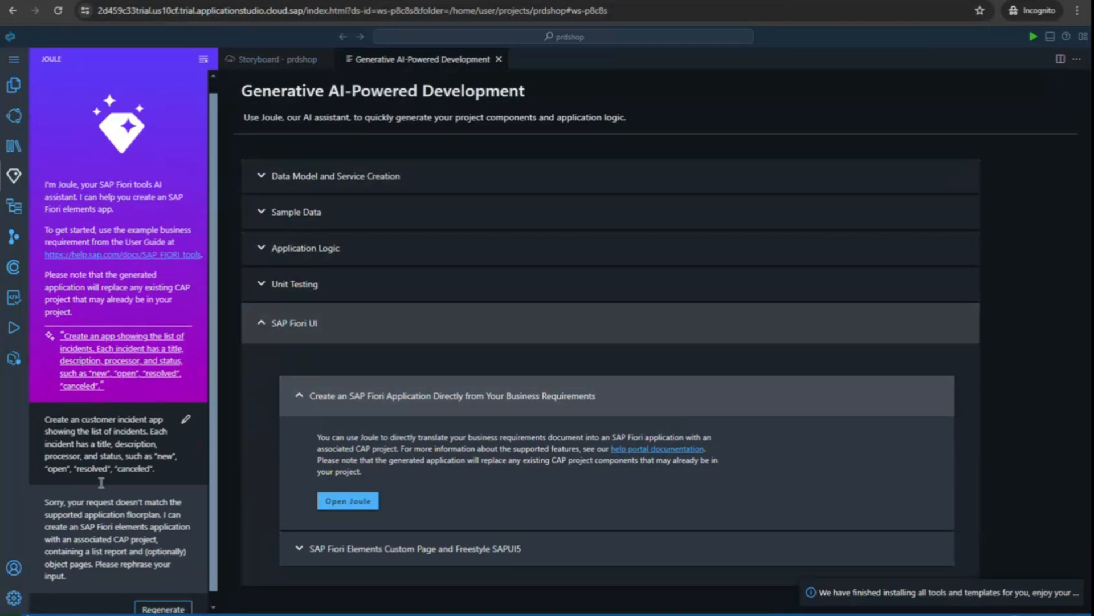
click(186, 419)
drag(164, 462, 130, 452)
key(BackSpace)
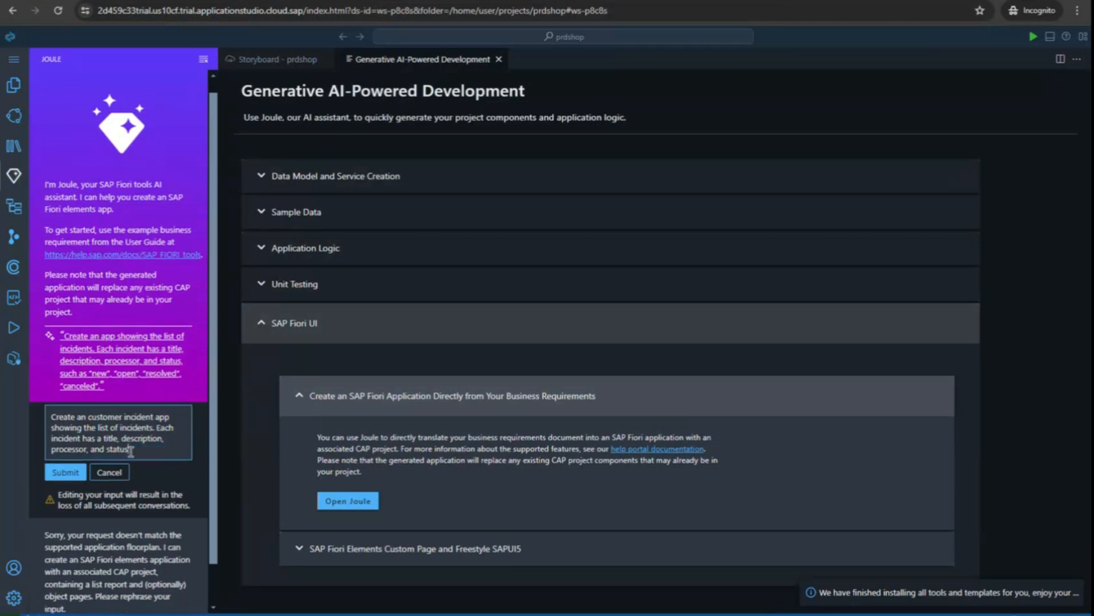
text(.)
click(48, 482)
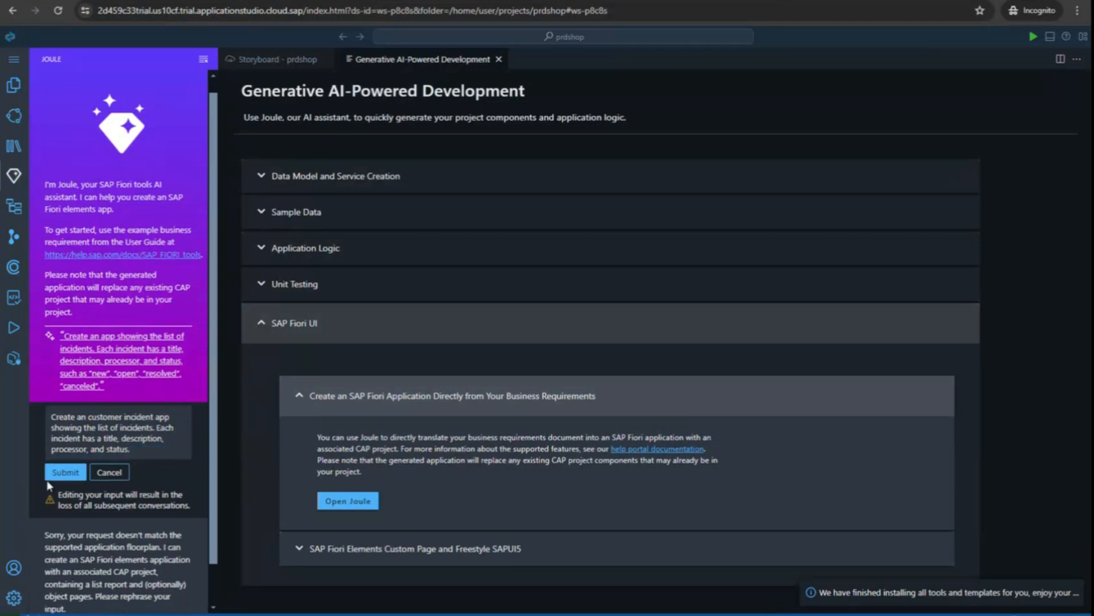
click(57, 476)
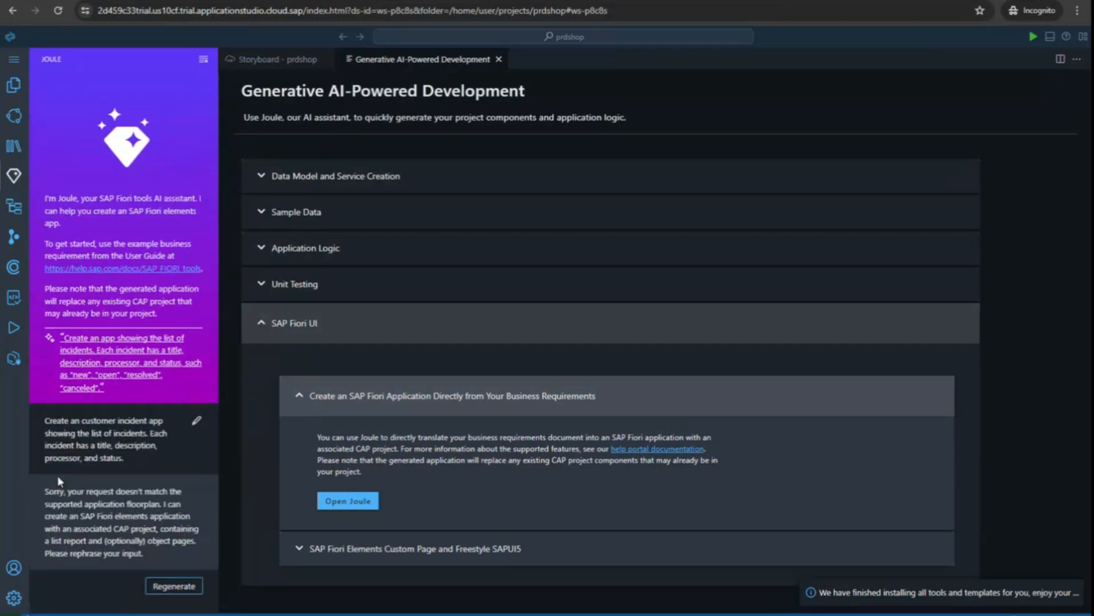
Step: Expand the guide's topic on SAP Fiori Elements Custom Page and Freestyle SAPUI5 and read through Joule's SAPUI5 support
click(294, 549)
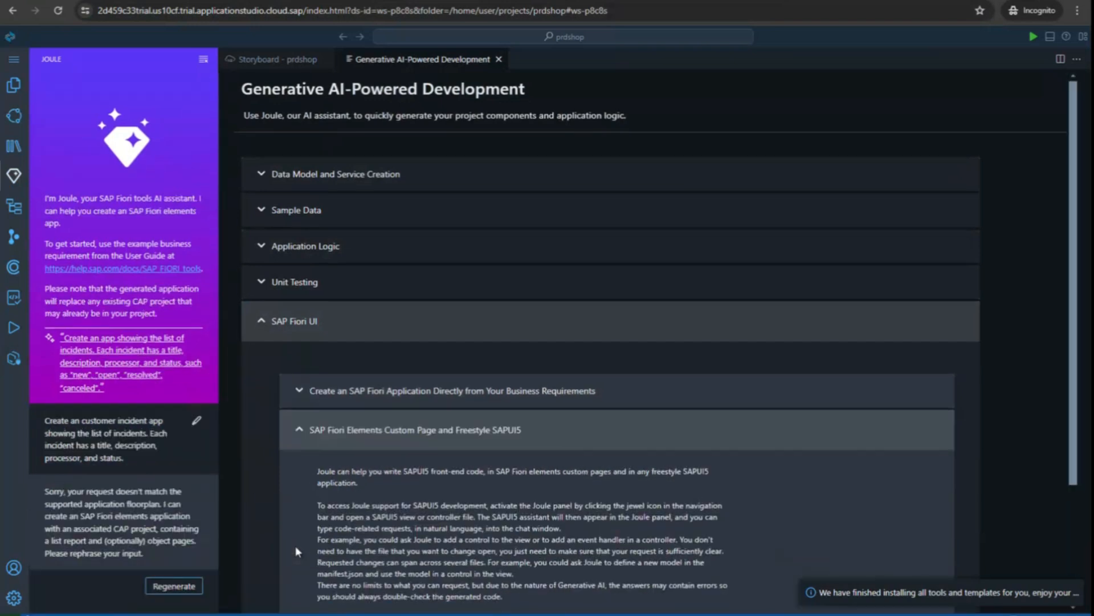
scroll(295, 546, down, 1)
scroll(295, 545, down, 3)
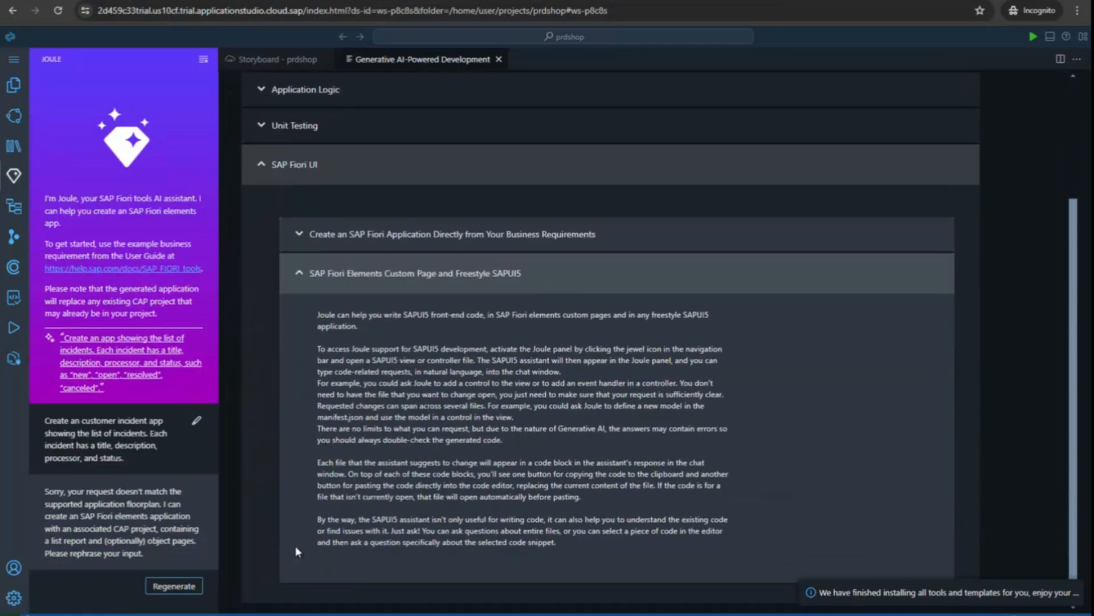
scroll(295, 546, up, 4)
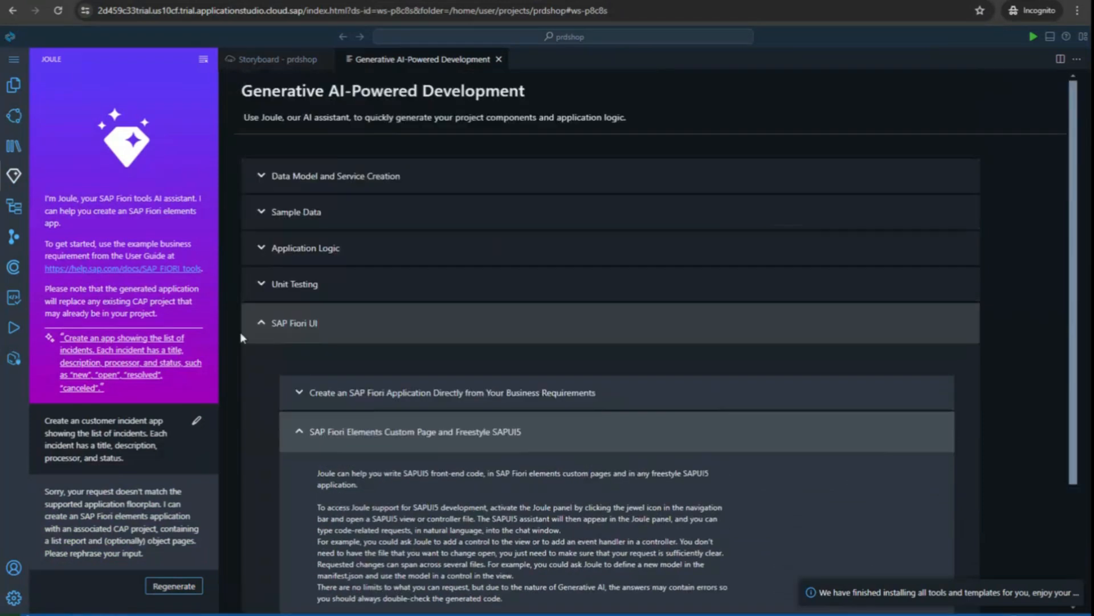
Step: Switch to the Microsoft Teams meeting and stop sharing the screen
key(ctrl+Left)
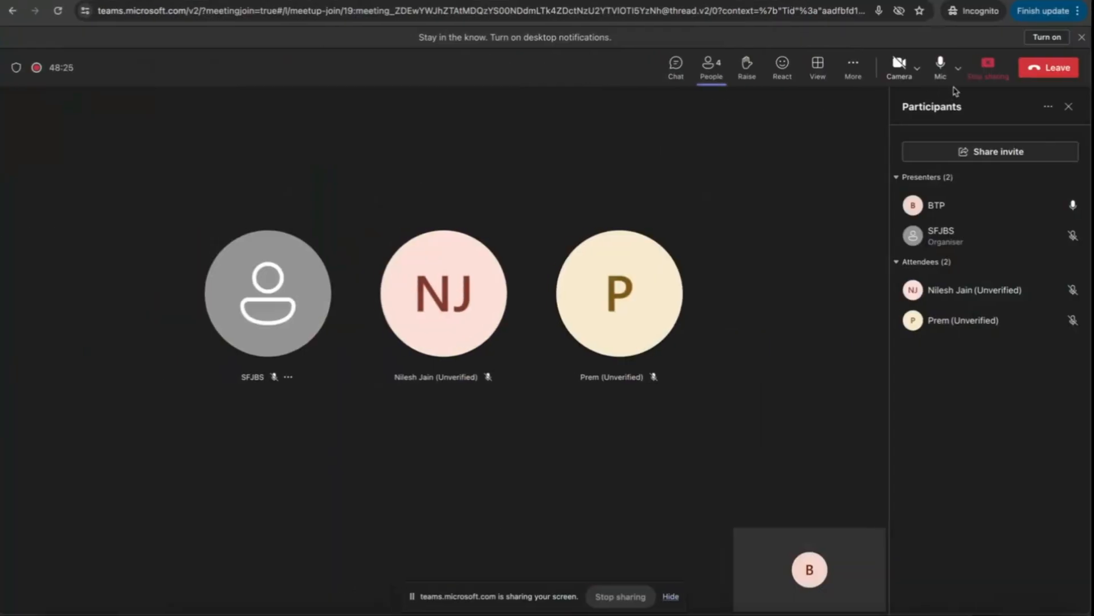
click(982, 75)
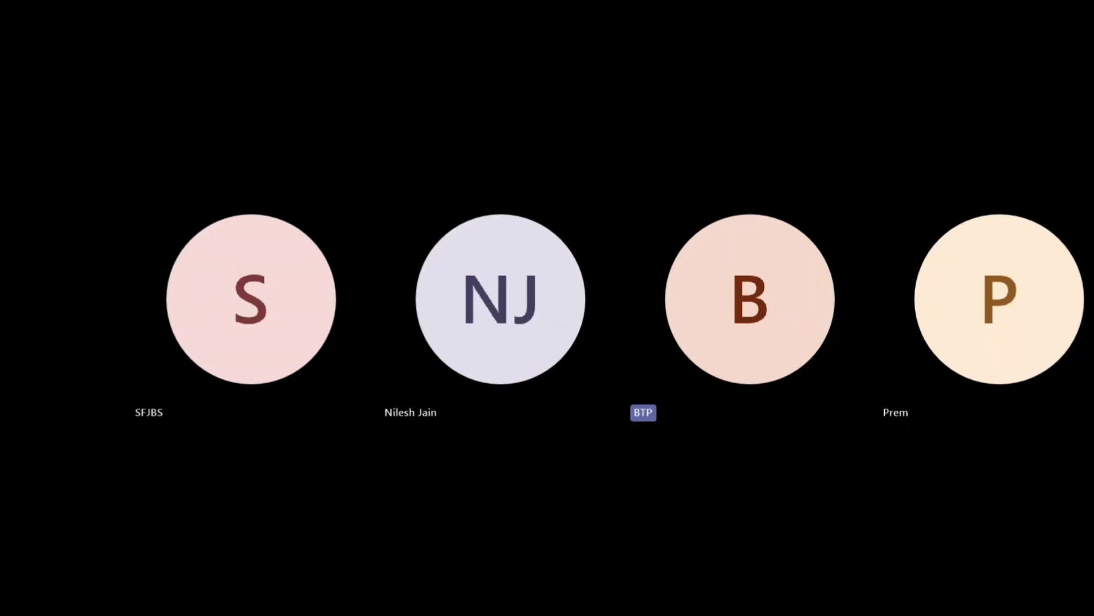
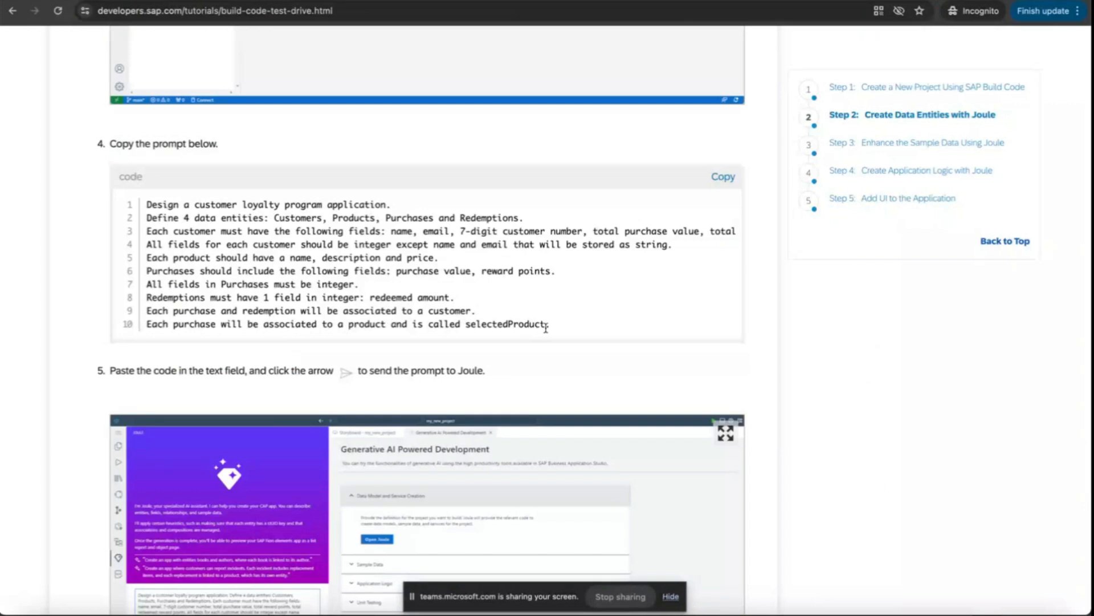
Step: Highlight the customer loyalty program prompt in Step 2 of the tutorial and read how Joule's generated data entities are accepted
drag(533, 314, 148, 217)
scroll(147, 218, down, 3)
scroll(147, 217, down, 1)
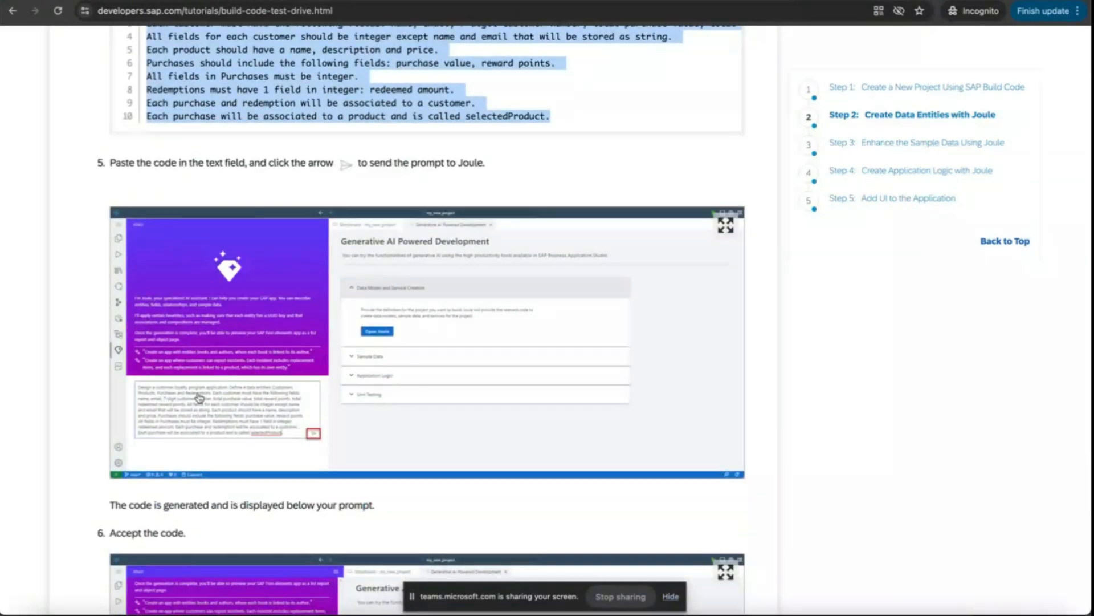
scroll(199, 397, up, 5)
scroll(199, 397, down, 2)
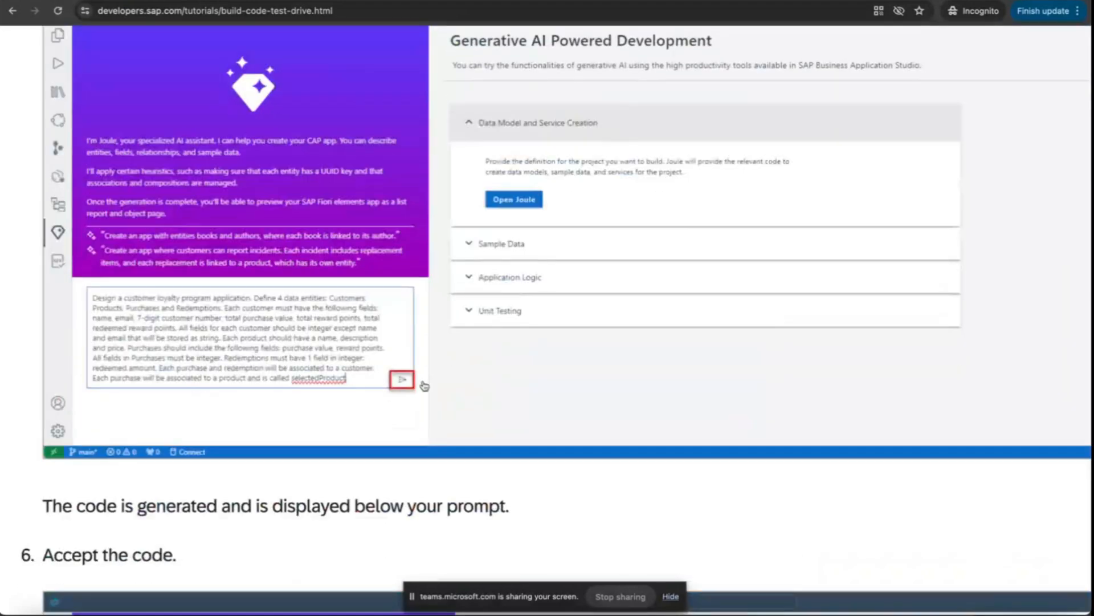
scroll(199, 397, down, 8)
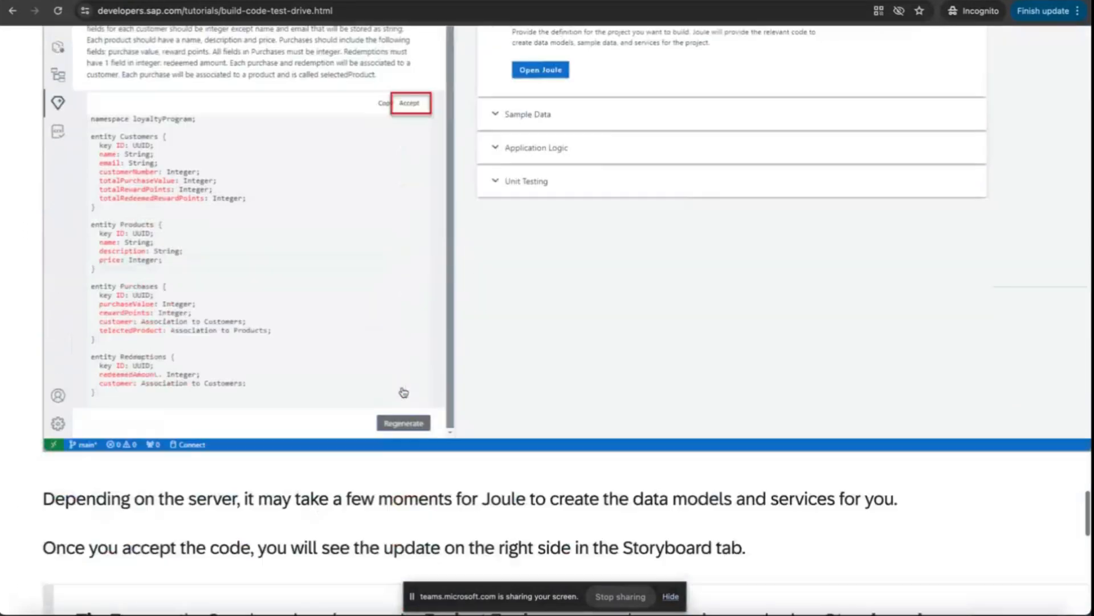
scroll(282, 194, up, 1)
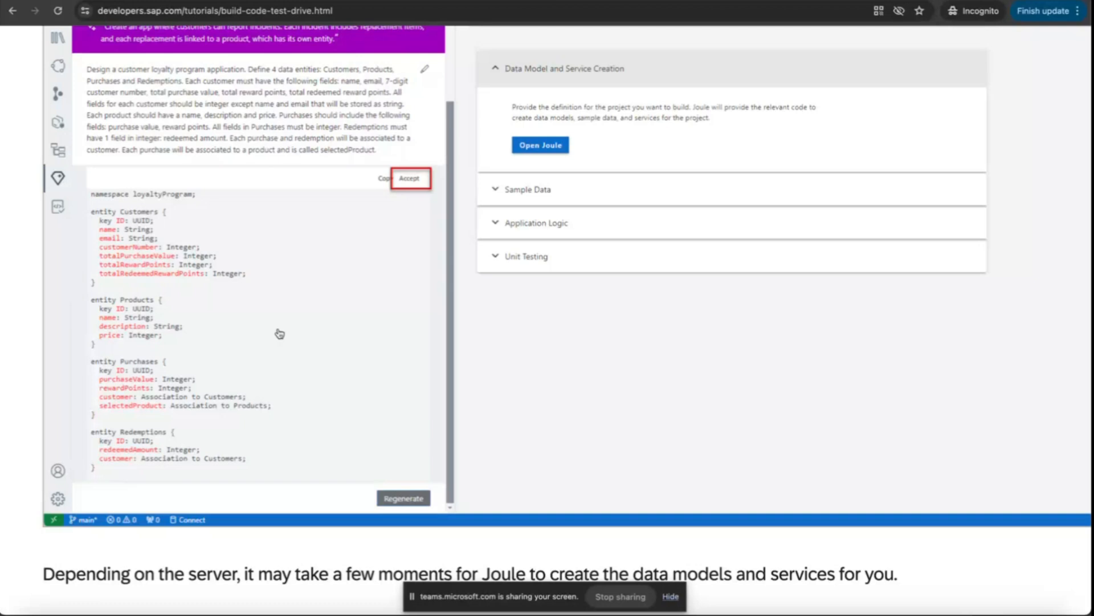
scroll(399, 205, up, 3)
scroll(374, 221, down, 3)
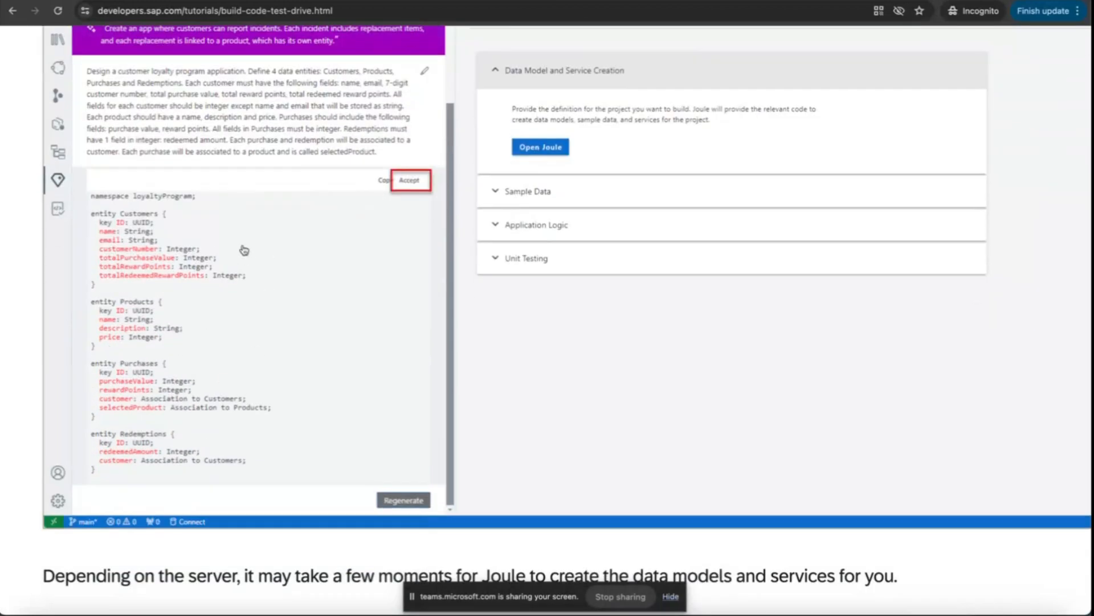
scroll(368, 320, down, 10)
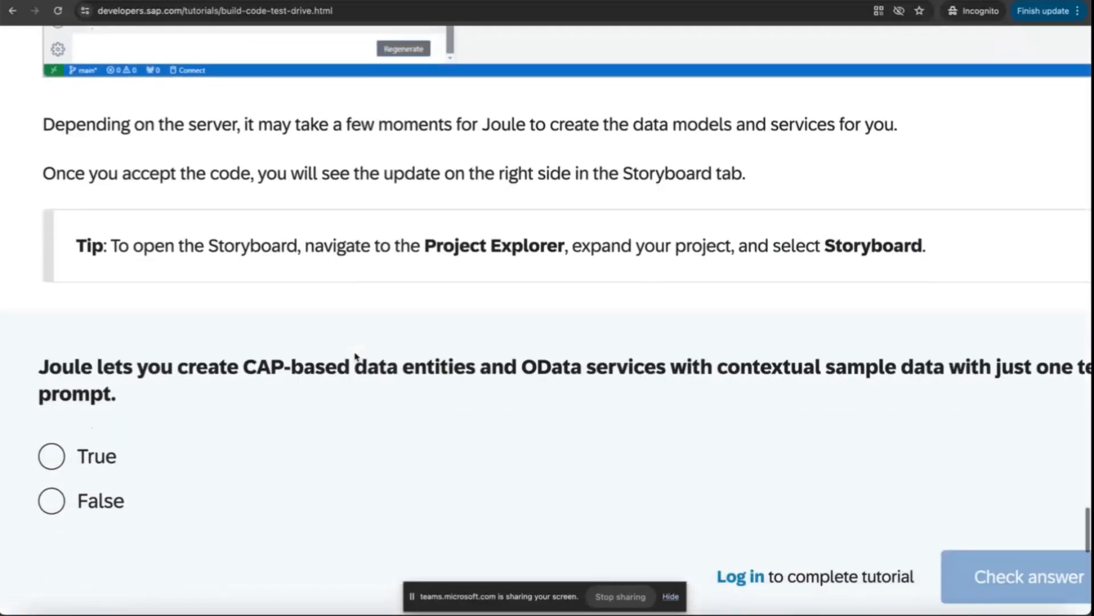
scroll(359, 356, up, 10)
scroll(356, 357, down, 10)
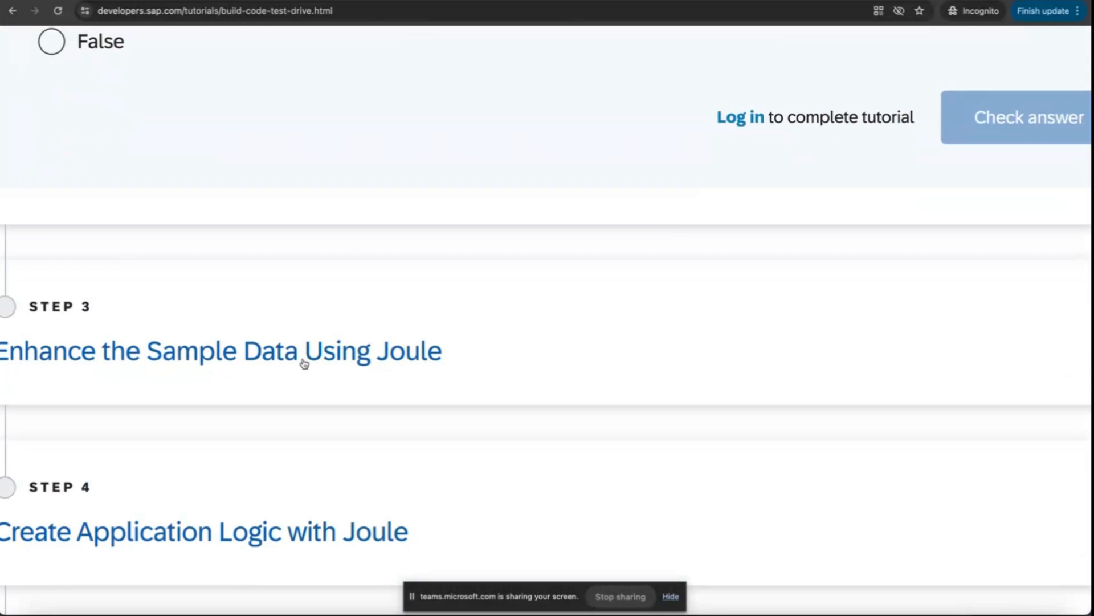
Step: Expand Step 3, Enhance the Sample Data Using Joule, and read through adding Customers rows and prompting Joule to enhance them
click(304, 364)
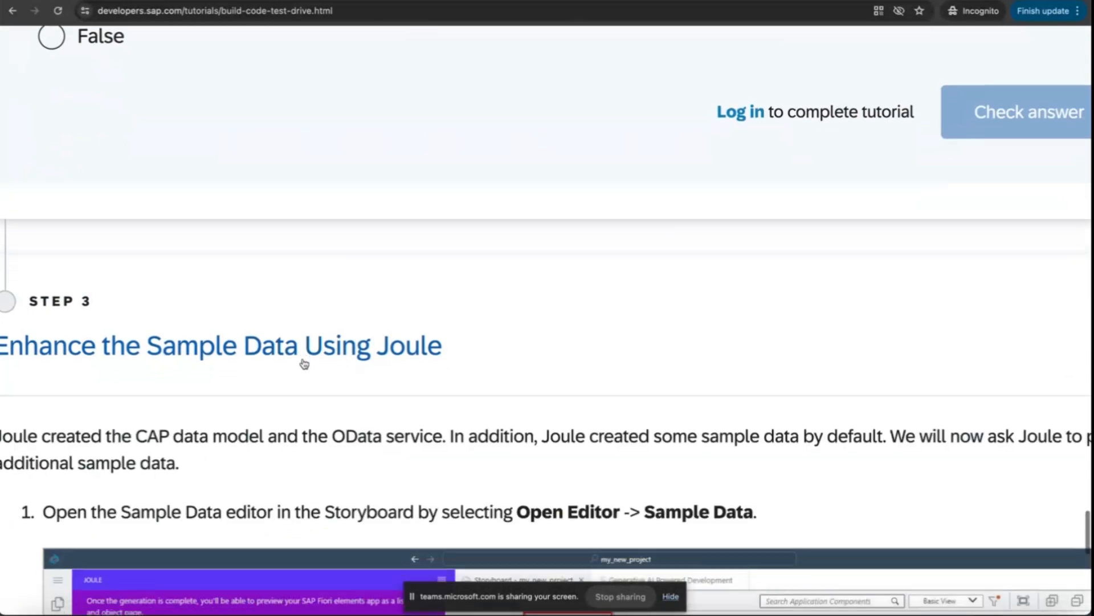
scroll(305, 364, down, 8)
scroll(305, 364, down, 8)
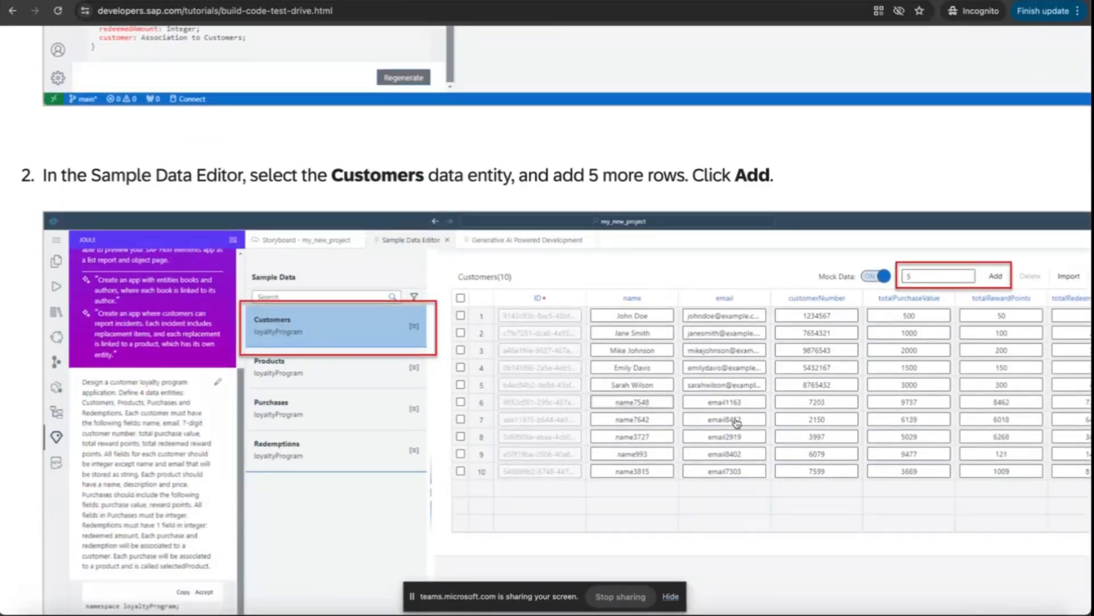
scroll(454, 429, down, 3)
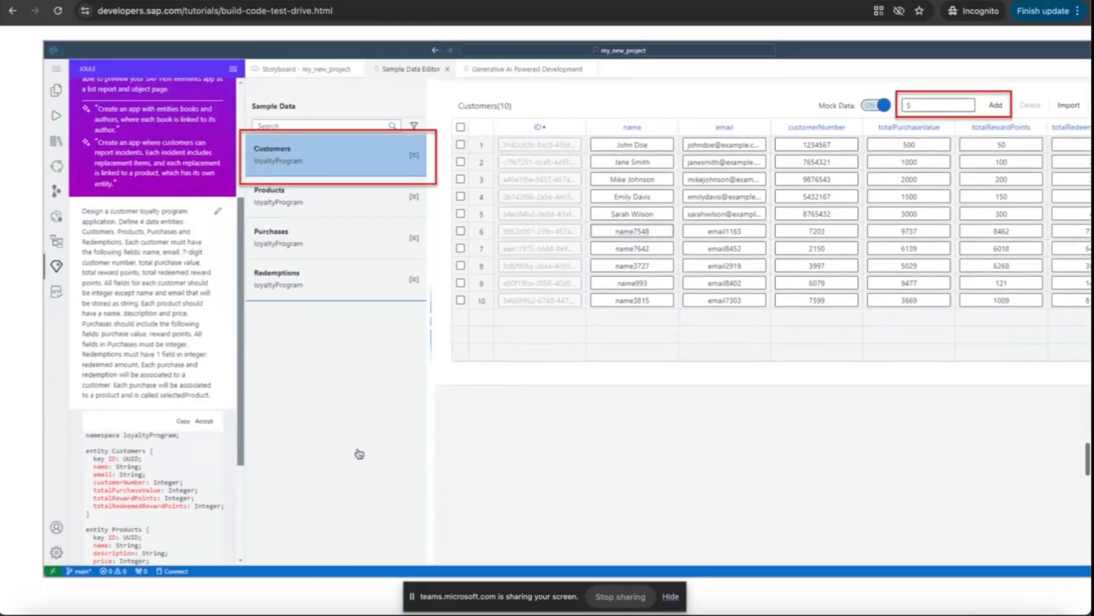
scroll(265, 328, down, 10)
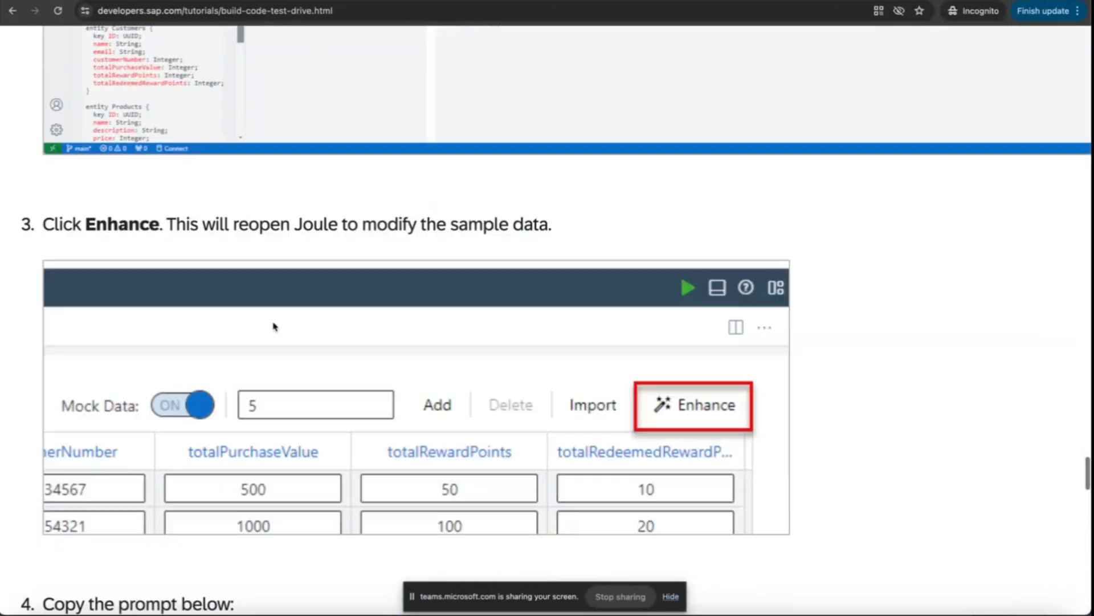
scroll(275, 326, down, 5)
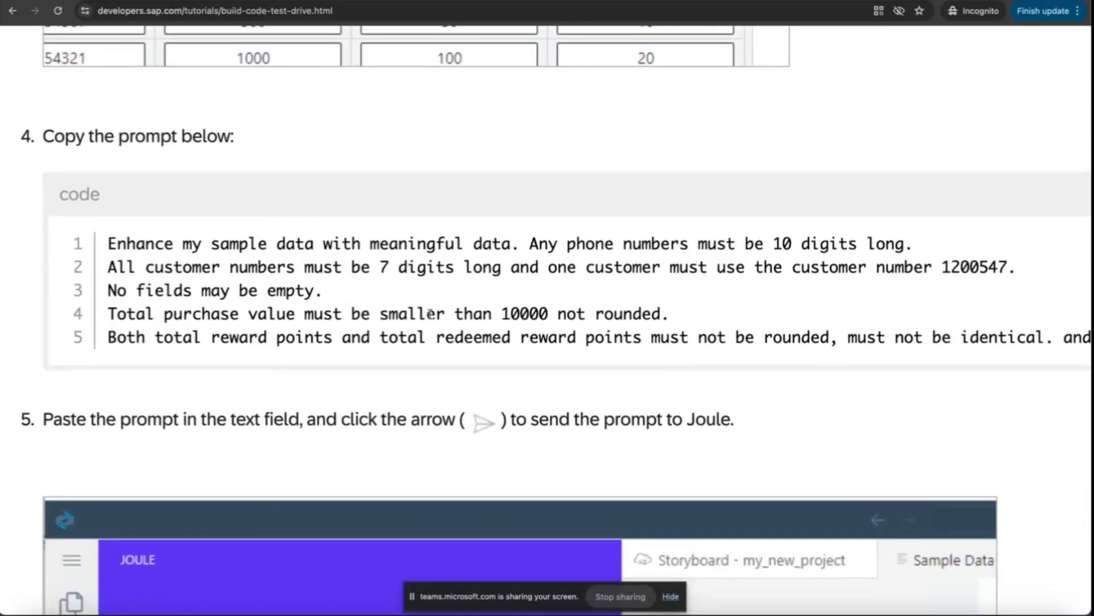
scroll(340, 340, down, 15)
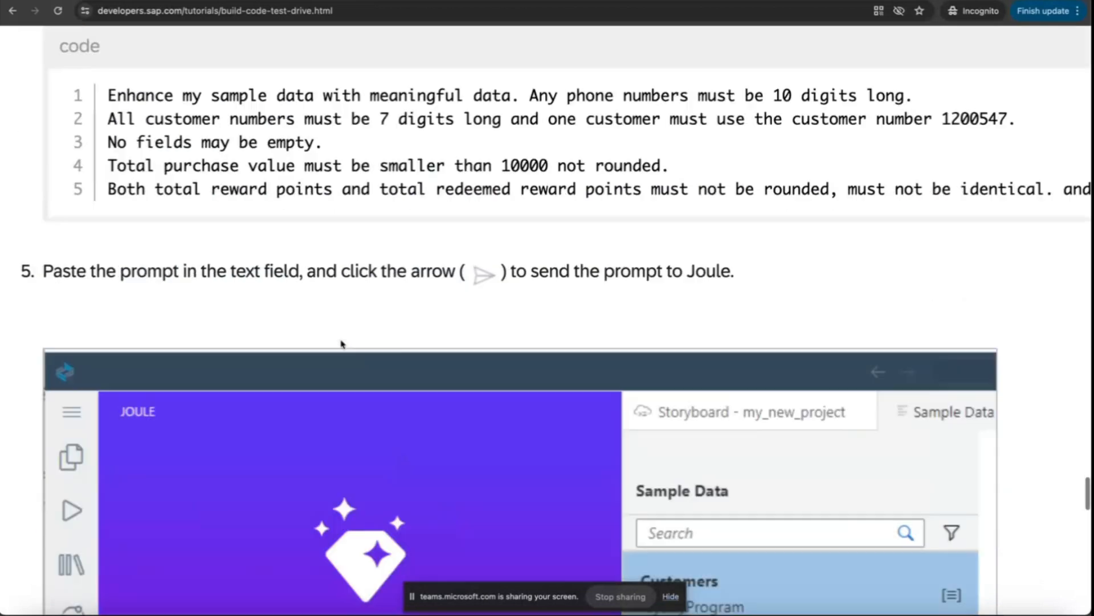
scroll(330, 423, down, 12)
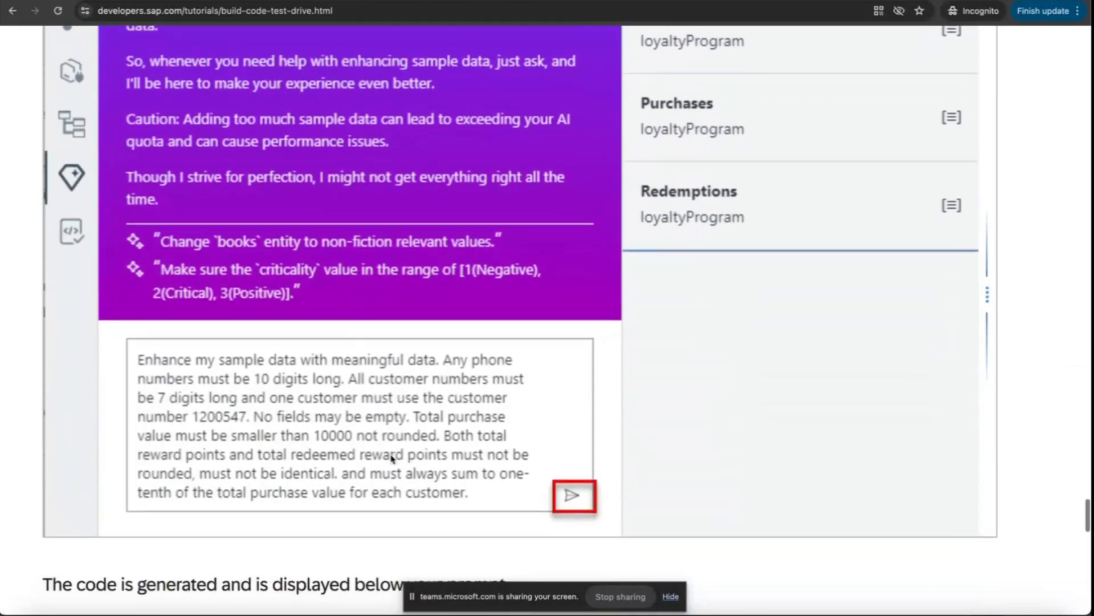
scroll(480, 436, down, 5)
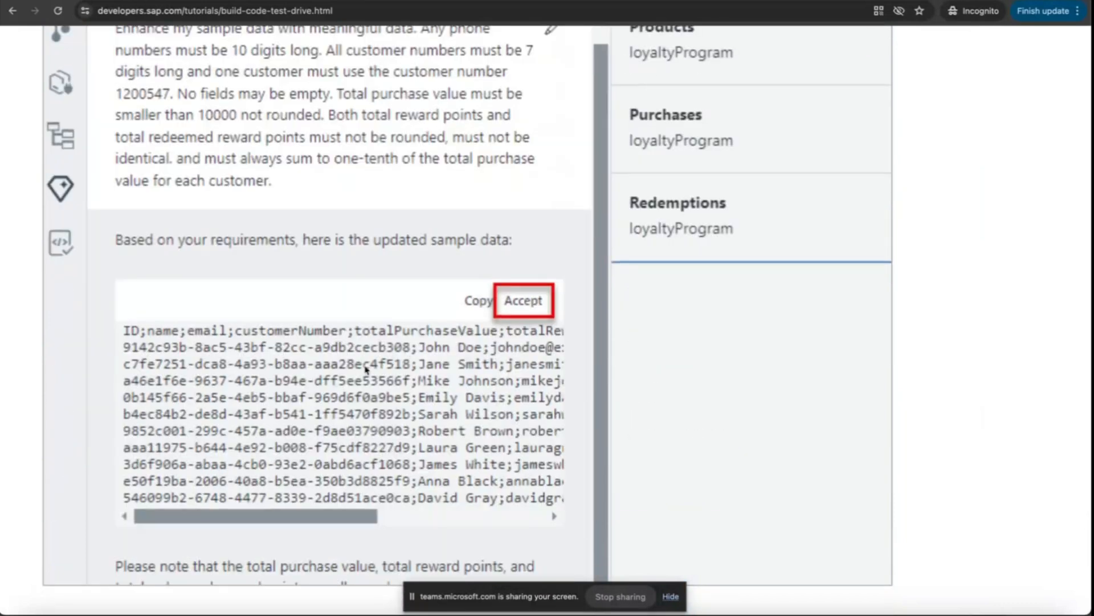
scroll(374, 456, down, 14)
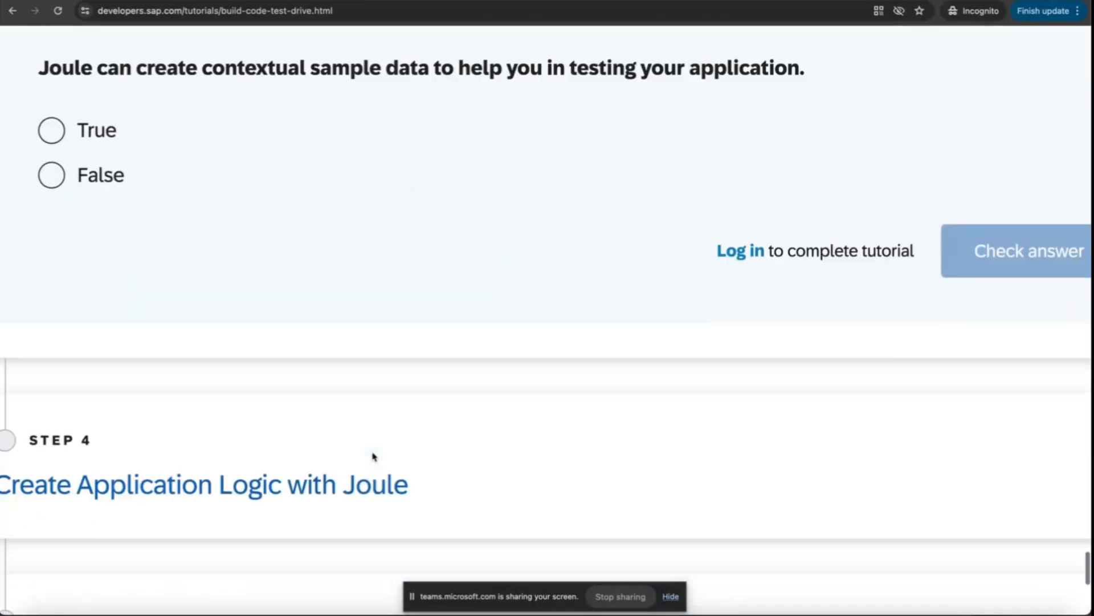
Step: Expand Step 4, Create Application Logic with Joule, and read through the instructions and generated code for the Purchases logic
click(311, 291)
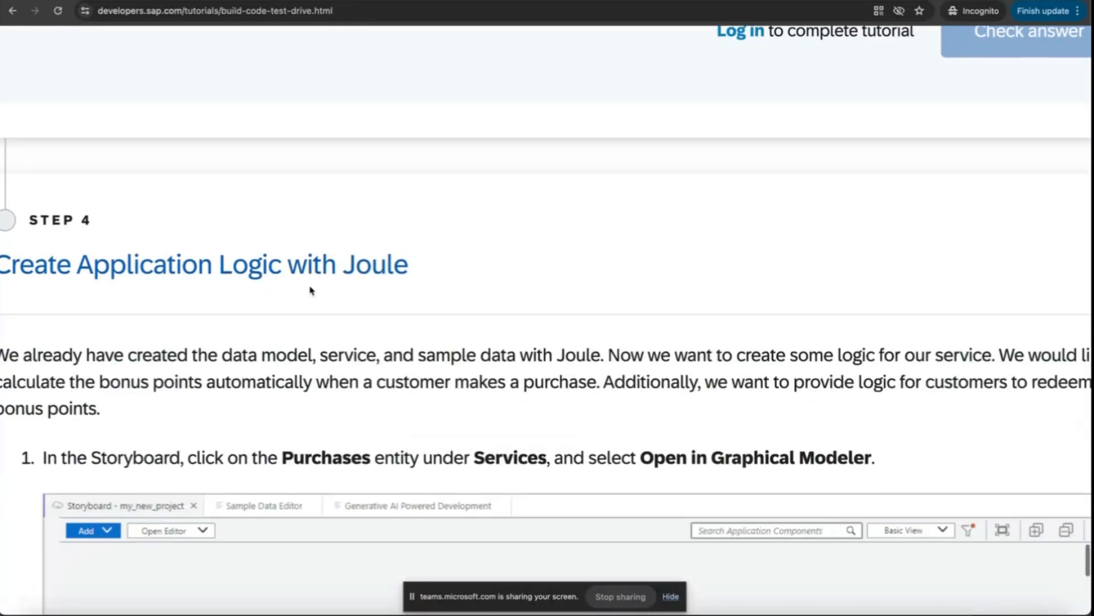
scroll(311, 290, down, 10)
scroll(311, 289, down, 15)
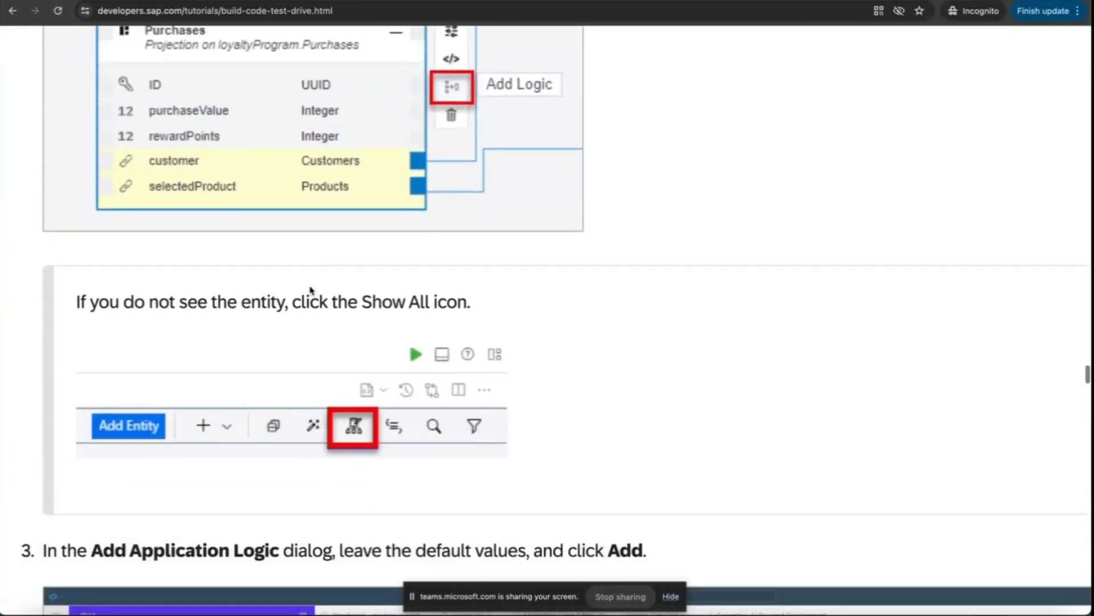
scroll(311, 291, down, 18)
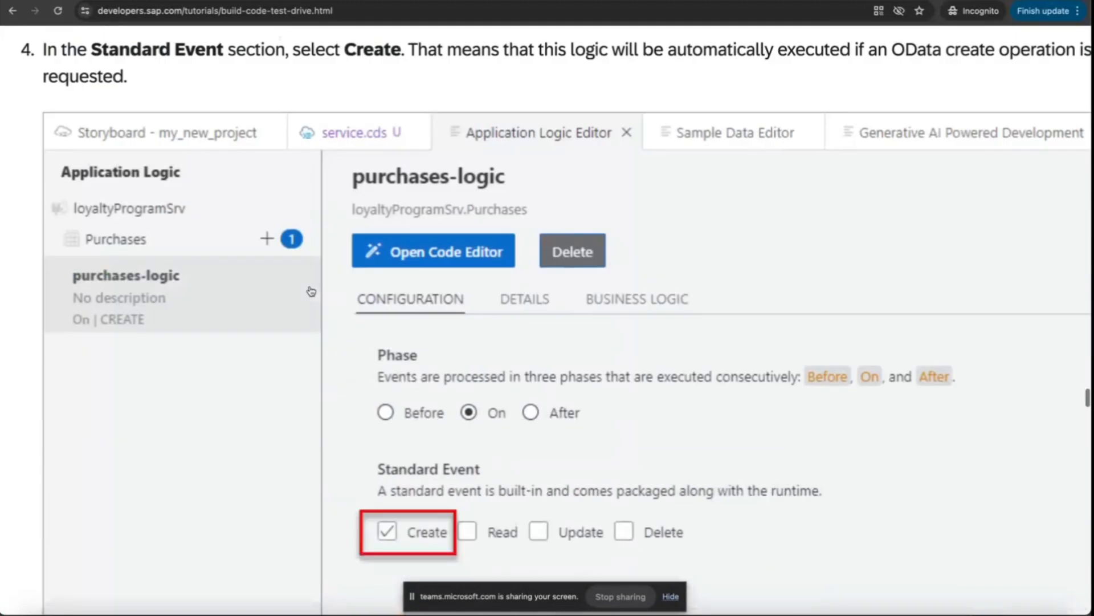
scroll(311, 291, up, 5)
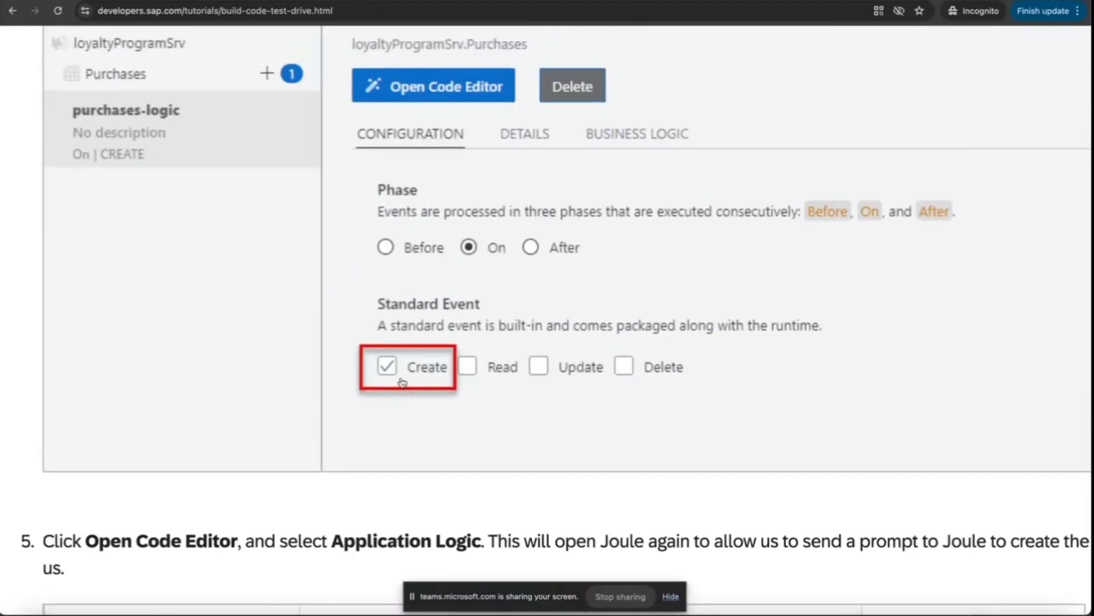
scroll(402, 381, down, 16)
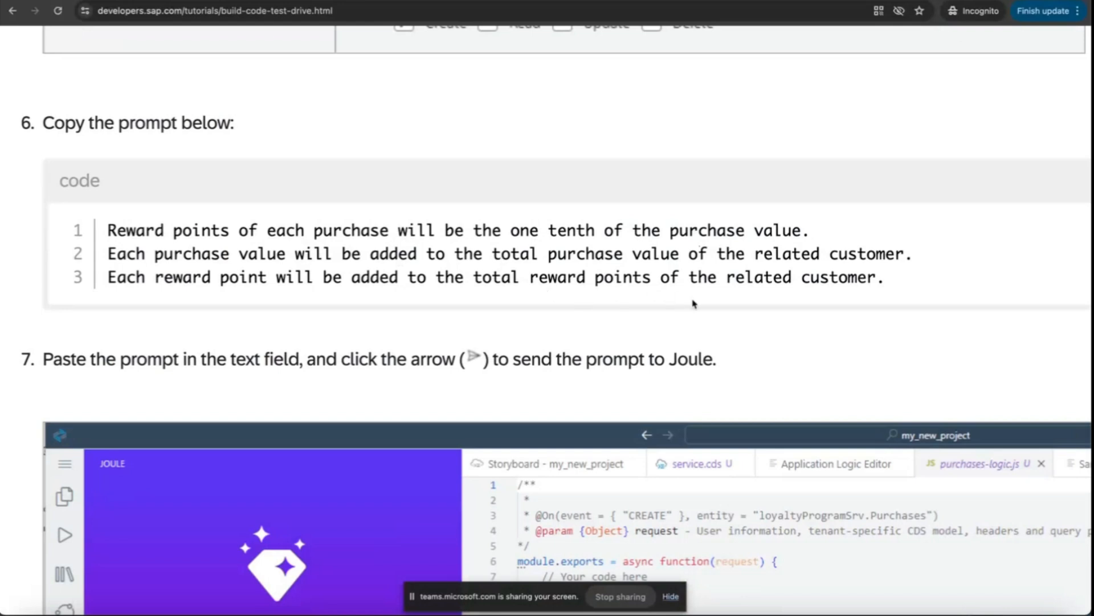
scroll(693, 304, down, 8)
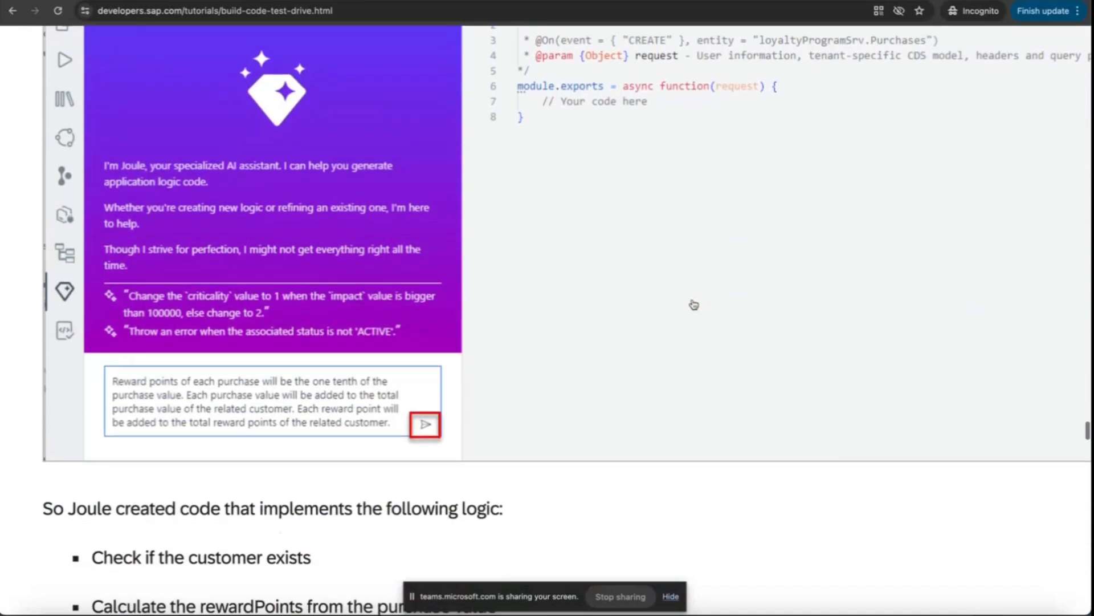
scroll(693, 303, down, 16)
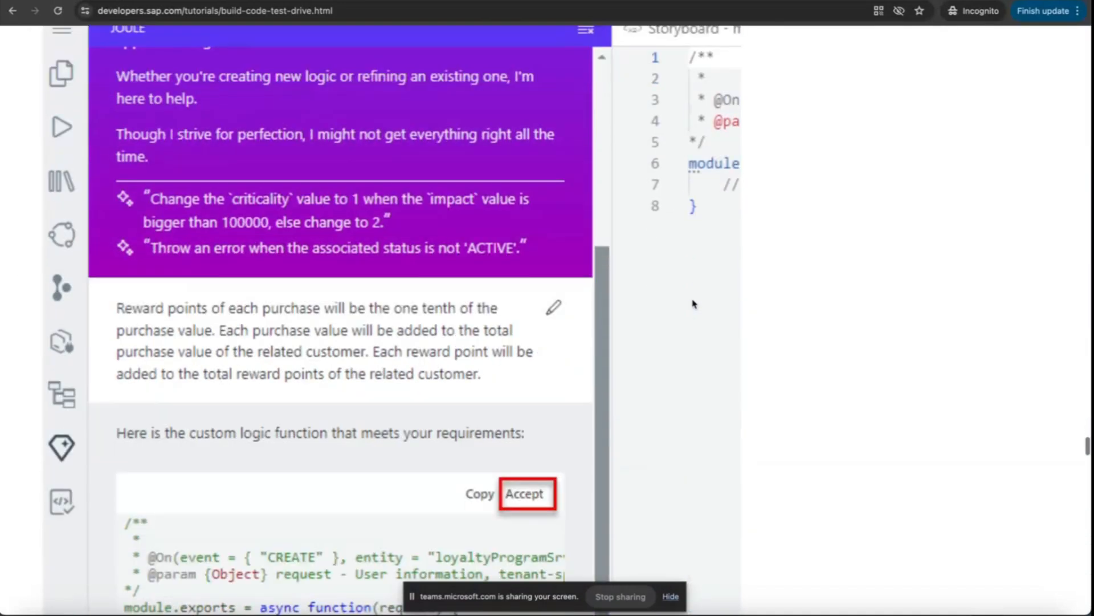
scroll(507, 372, down, 4)
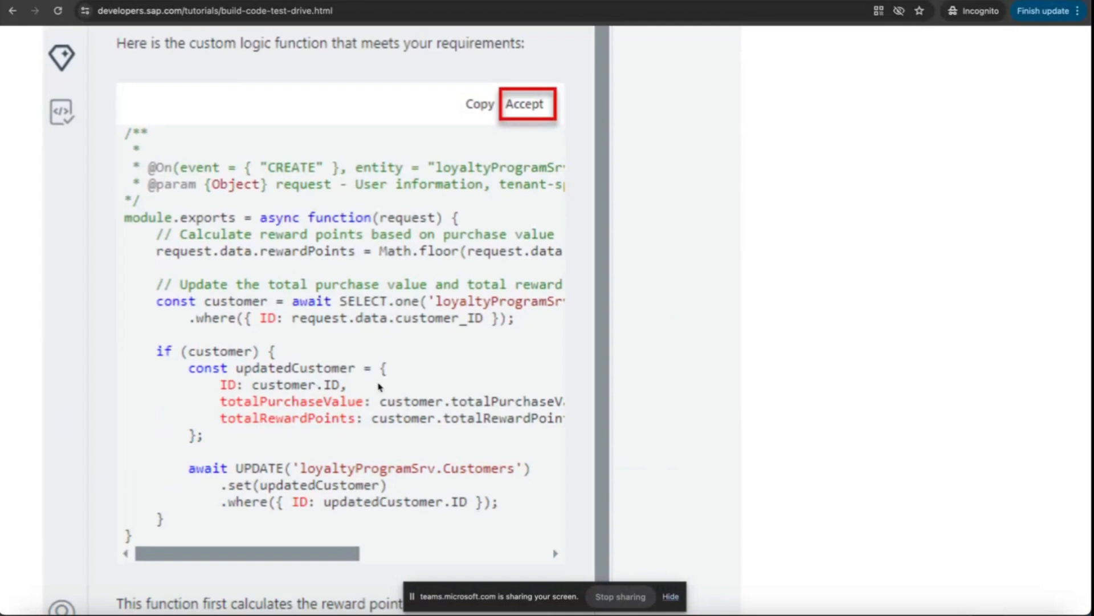
scroll(365, 500, down, 18)
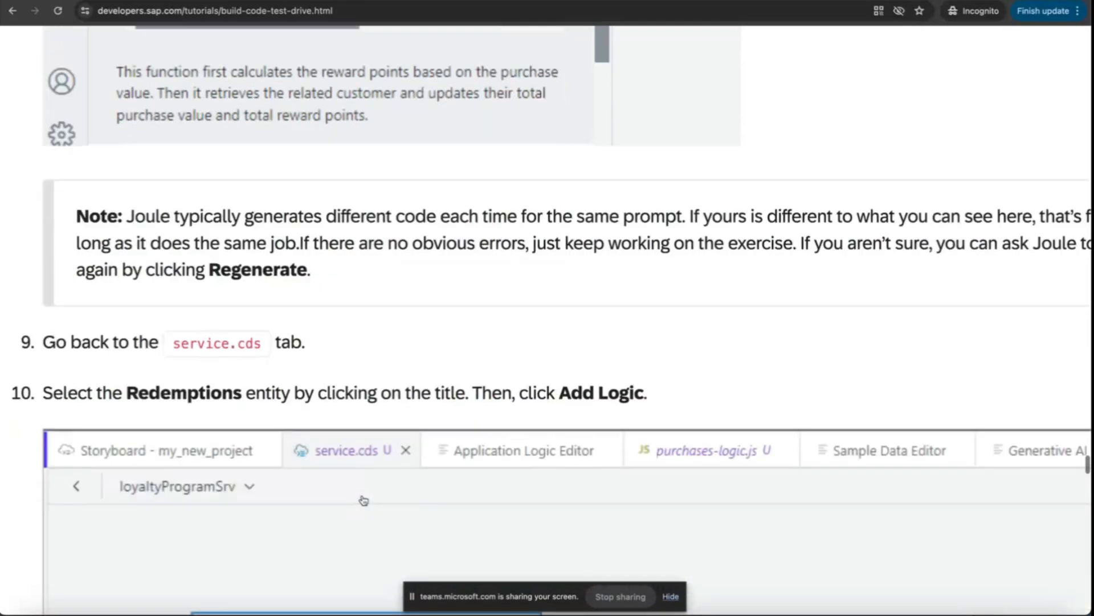
Step: Read through the Redemptions logic instructions, prompt and generated code to the end of Step 4
scroll(672, 403, down, 15)
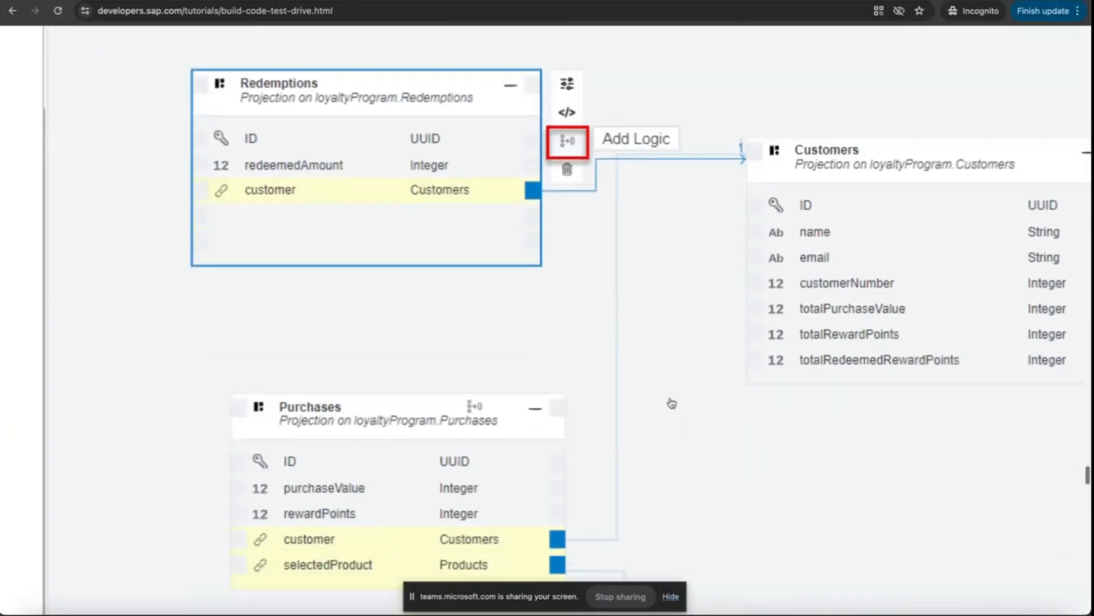
scroll(672, 403, down, 20)
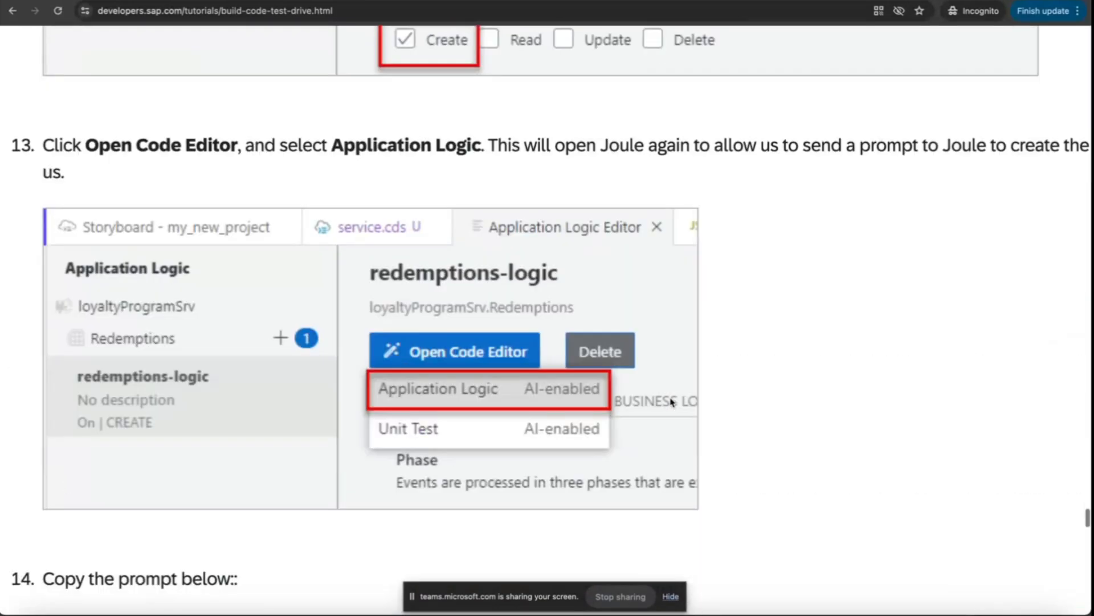
scroll(672, 403, down, 1)
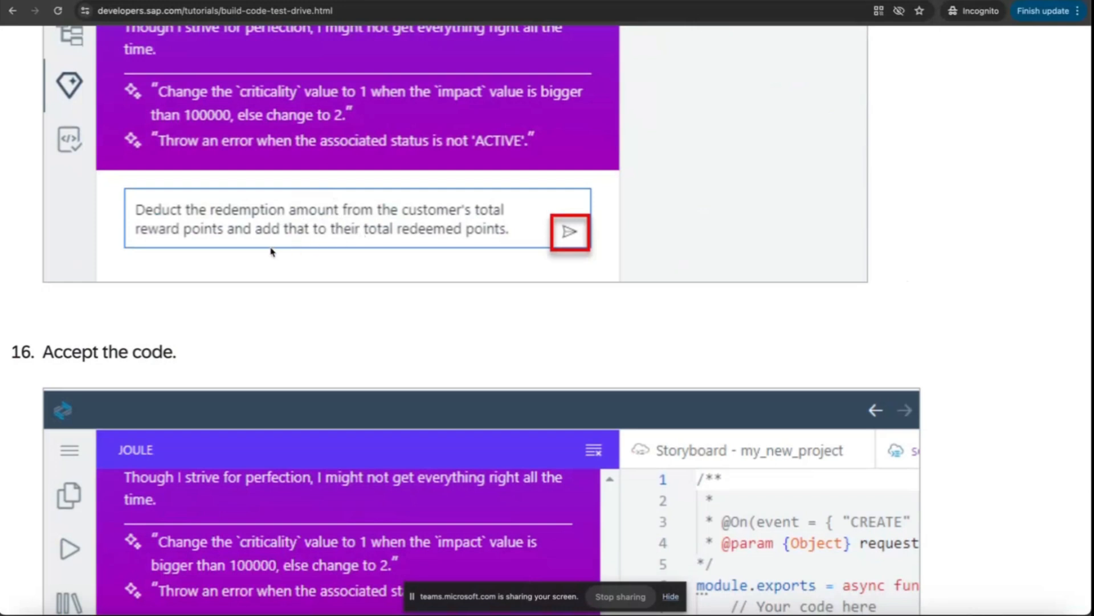
scroll(271, 251, down, 12)
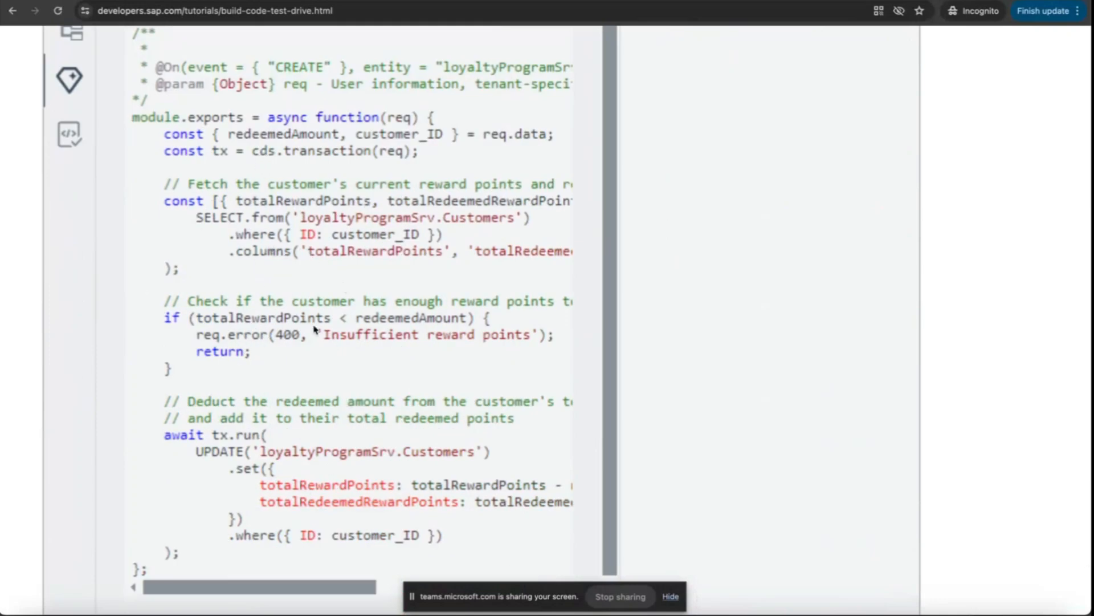
scroll(314, 330, down, 3)
scroll(313, 330, down, 20)
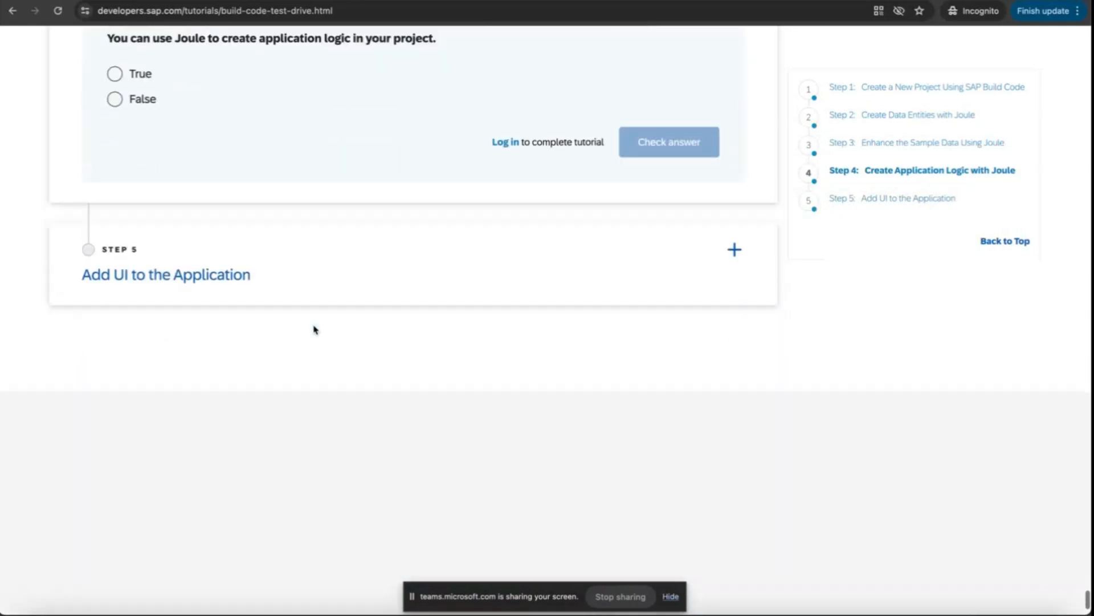
scroll(314, 329, down, 2)
scroll(313, 329, up, 6)
scroll(207, 404, down, 4)
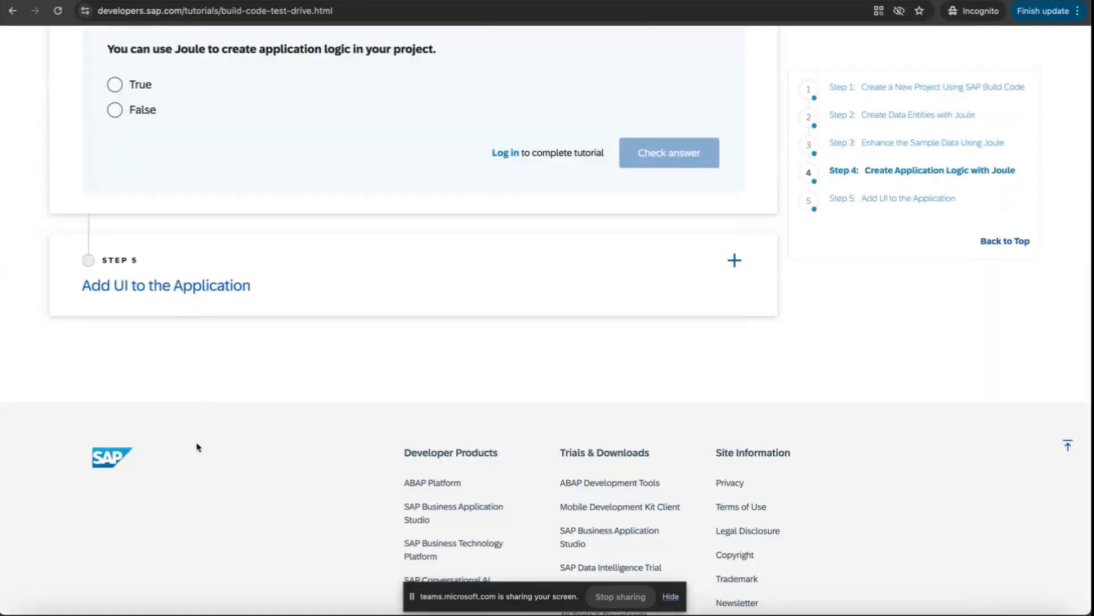
Step: Expand Step 5, Add UI to the Application, and read through the Purchases UI application details, type and List Report Page template
click(209, 297)
scroll(207, 285, down, 10)
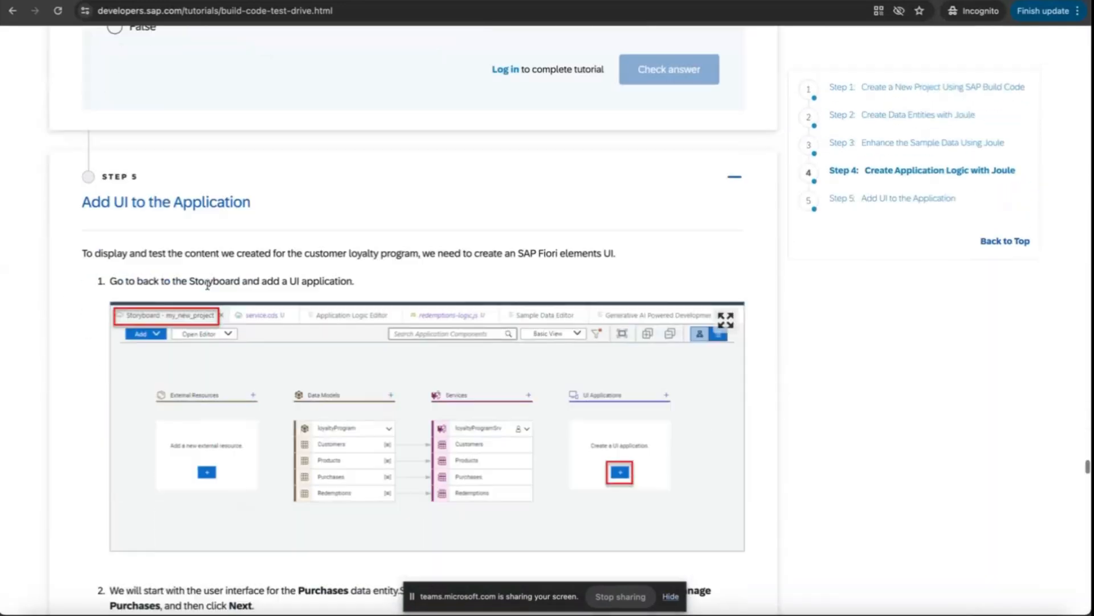
scroll(208, 285, down, 1)
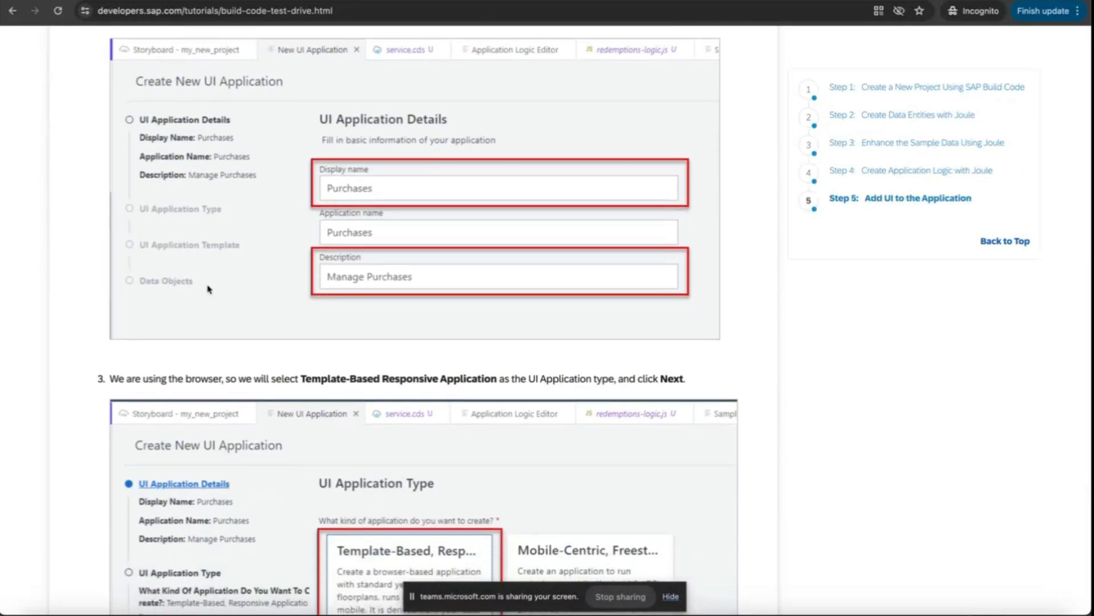
scroll(208, 289, down, 15)
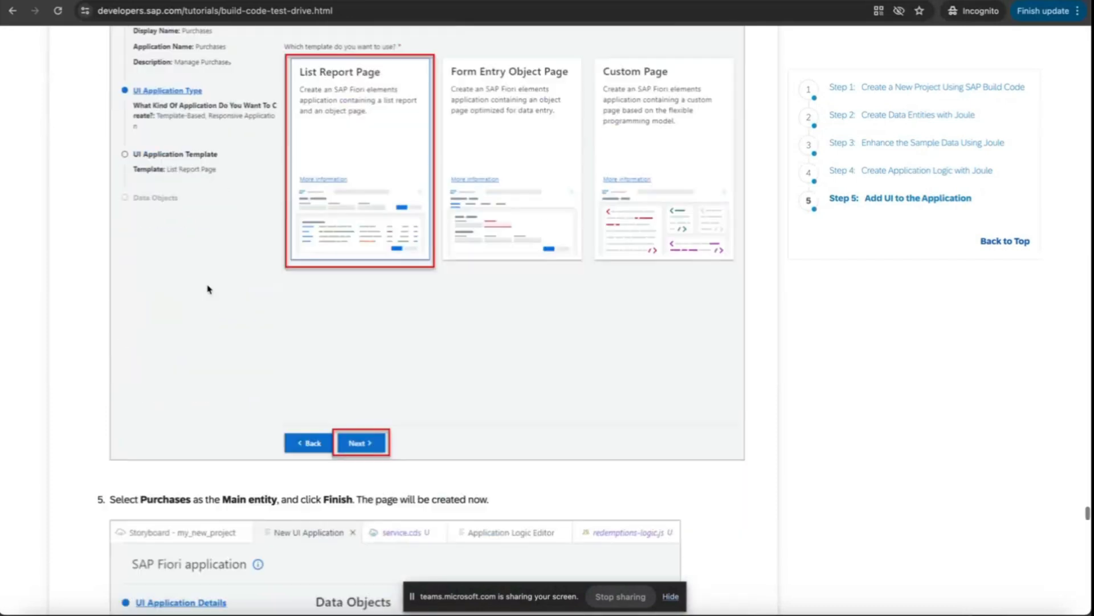
scroll(208, 290, down, 8)
scroll(208, 287, up, 20)
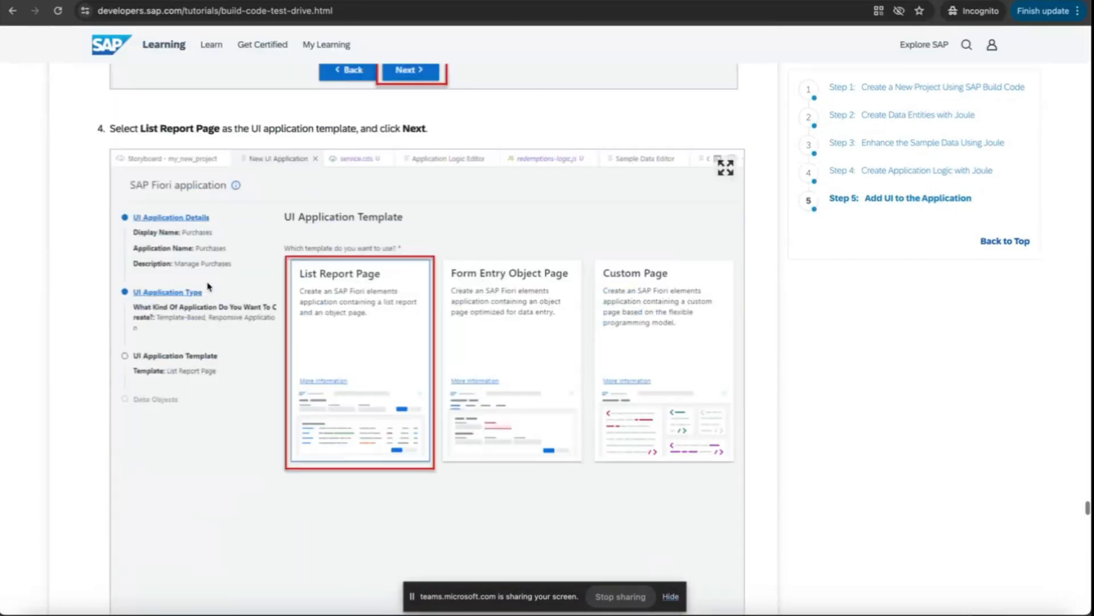
Step: Return to the top of the tutorial, select its web address for sharing, and switch to the Teams meeting
scroll(208, 287, up, 20)
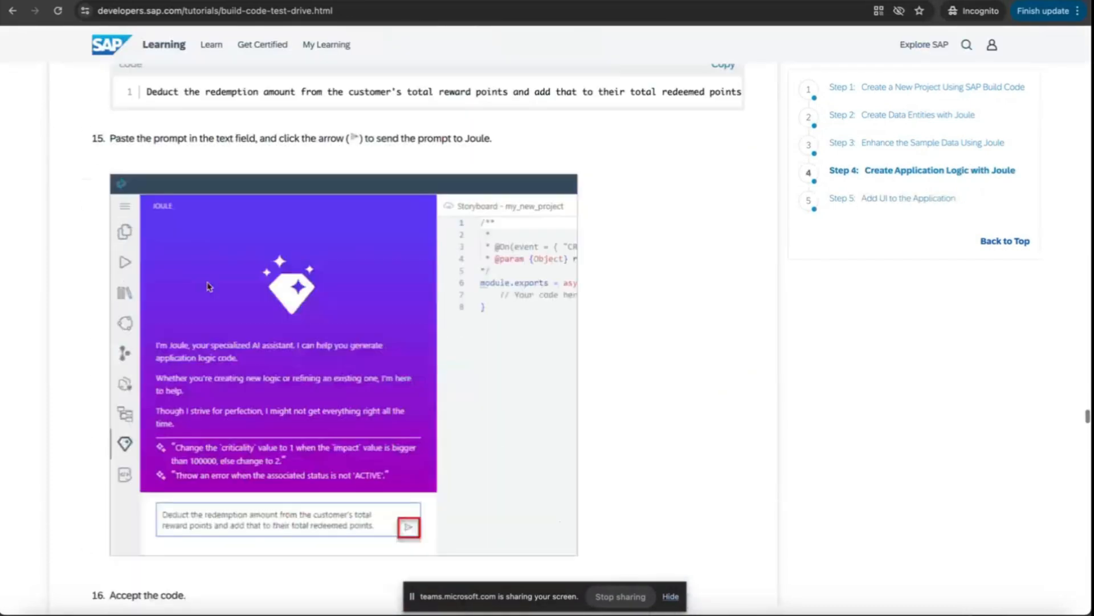
scroll(208, 287, up, 20)
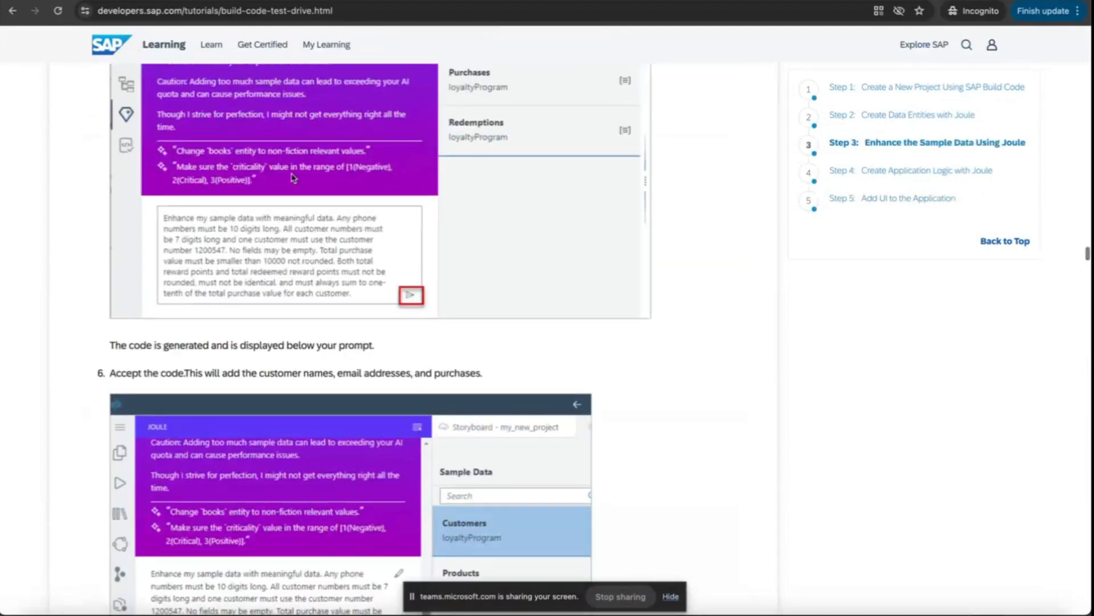
scroll(292, 178, up, 20)
scroll(292, 178, up, 20)
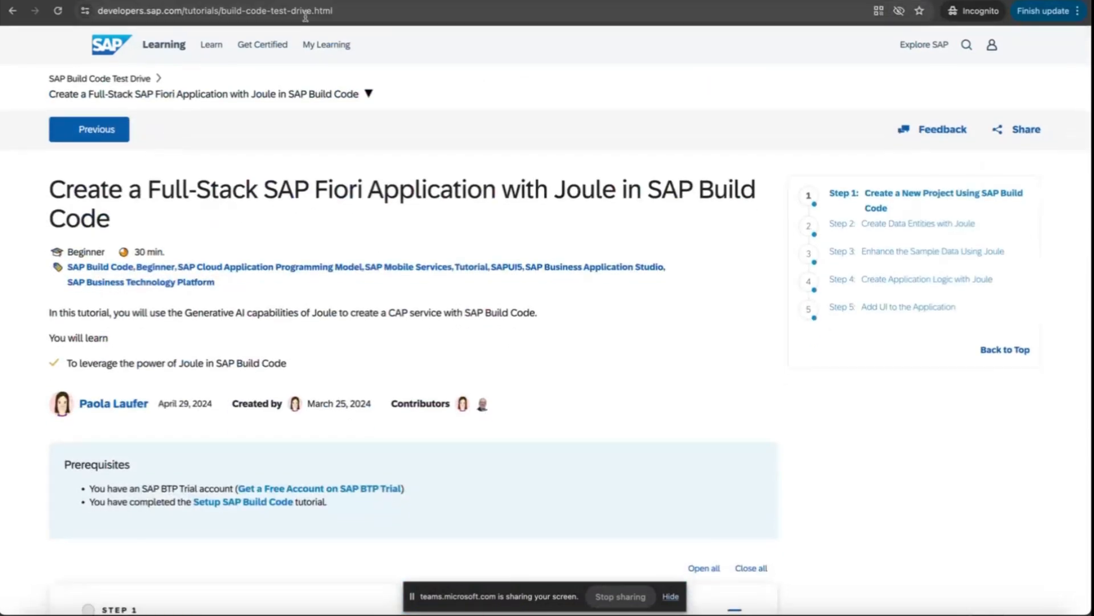
click(306, 15)
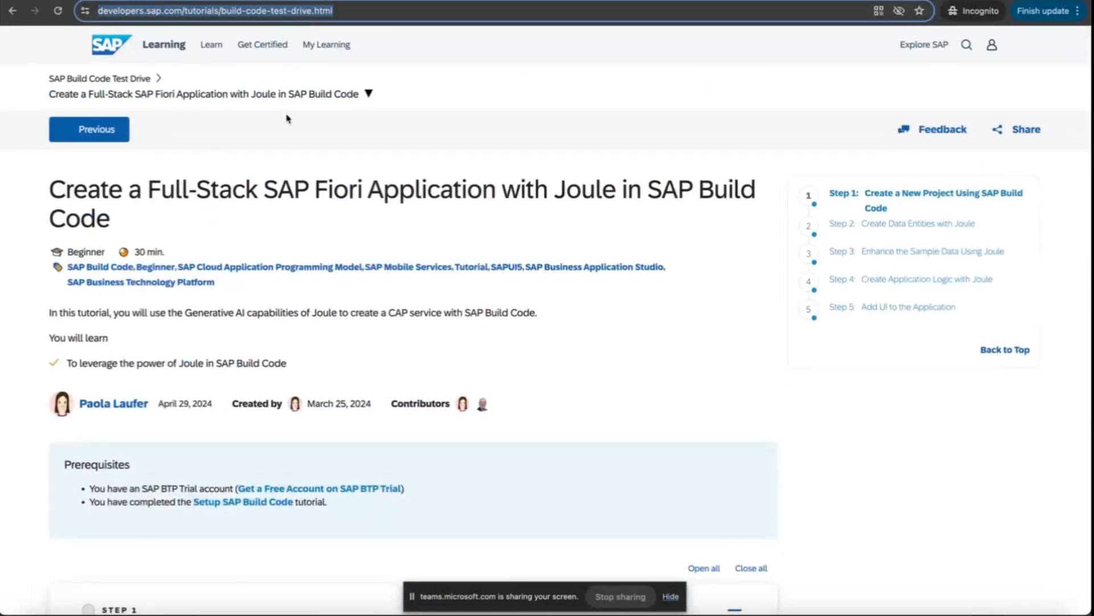
key(ctrl+Tab)
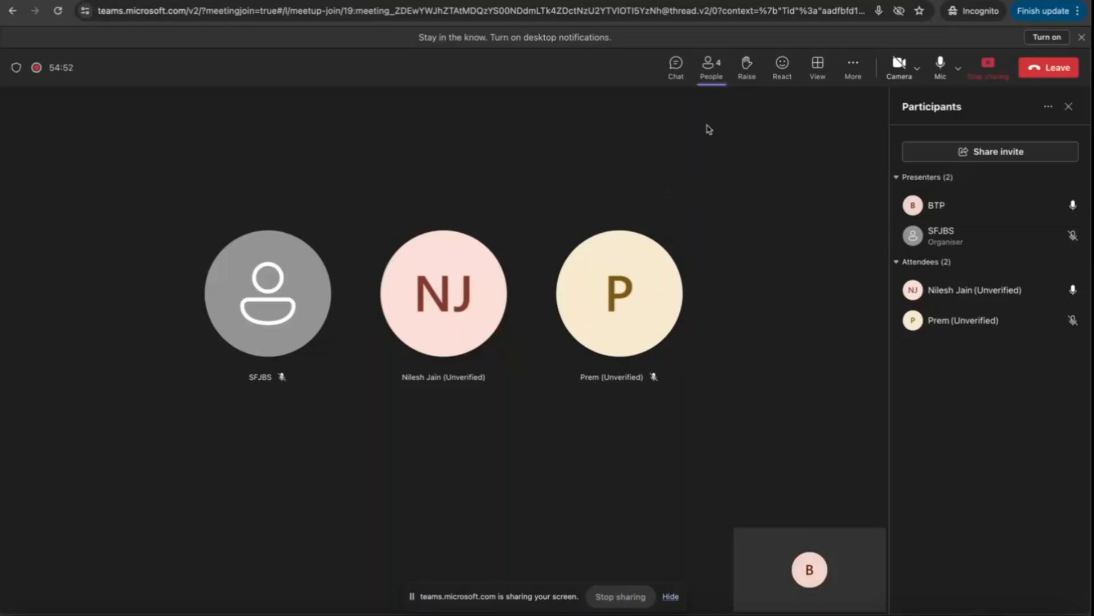
Step: Switch to the online whiteboard and write a circled SPA heading with an underlined No code note beside it
key(ctrl+Tab)
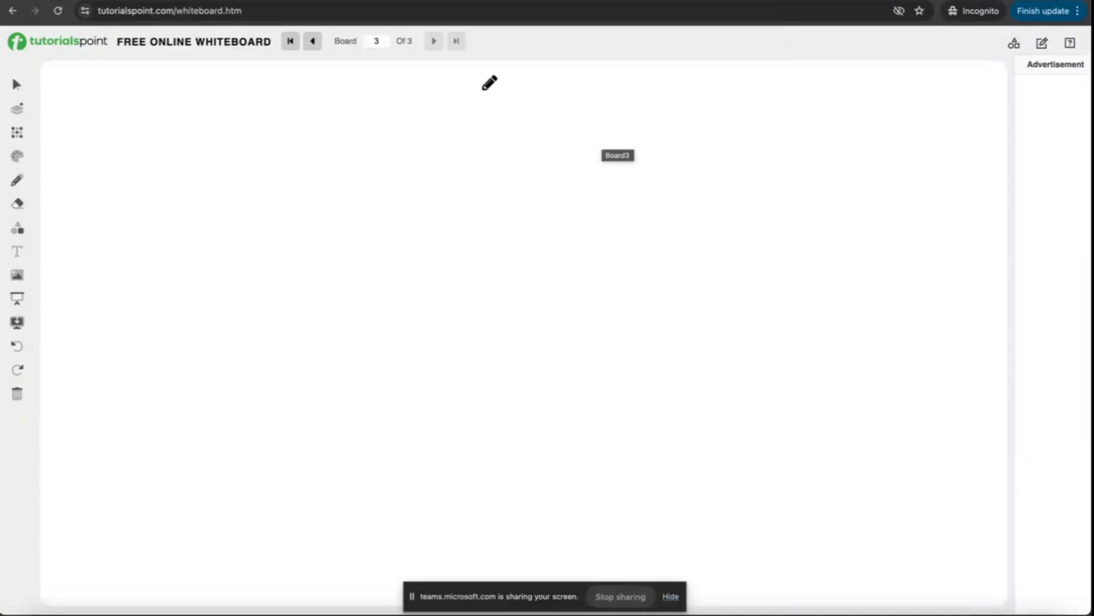
mouse_move(483, 90)
mouse_down()
mouse_move(472, 134)
mouse_move(511, 104)
mouse_move(514, 117)
mouse_move(546, 108)
mouse_move(551, 124)
mouse_up()
mouse_move(544, 103)
mouse_down()
mouse_move(541, 116)
mouse_move(567, 92)
mouse_move(570, 147)
mouse_move(502, 84)
mouse_up()
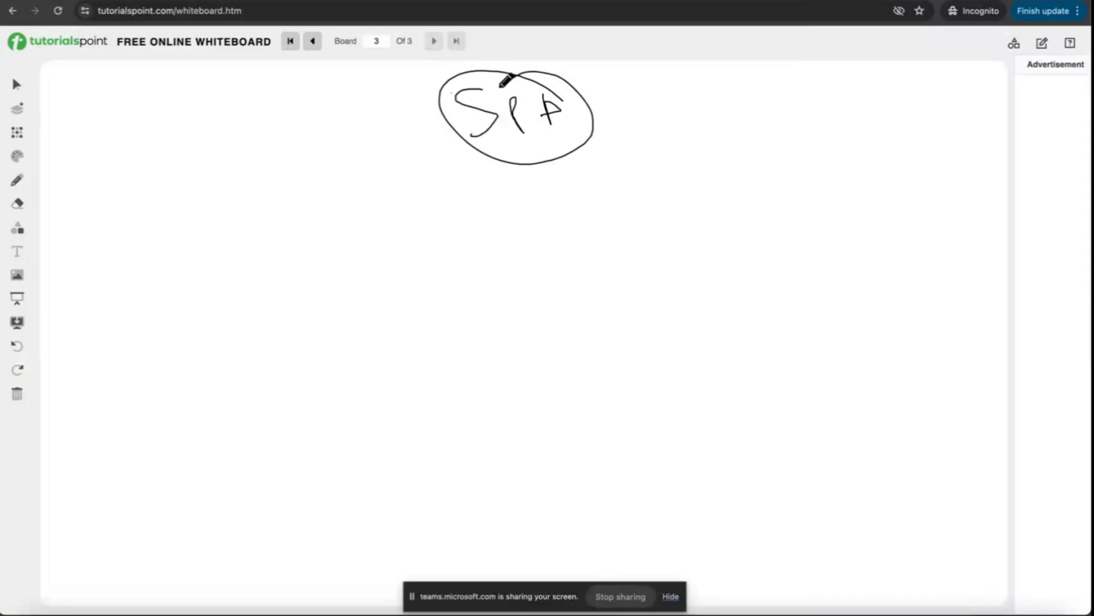
mouse_move(650, 166)
mouse_down()
mouse_move(632, 103)
mouse_move(735, 143)
mouse_move(701, 128)
mouse_move(864, 156)
mouse_up()
drag(685, 205, 1009, 123)
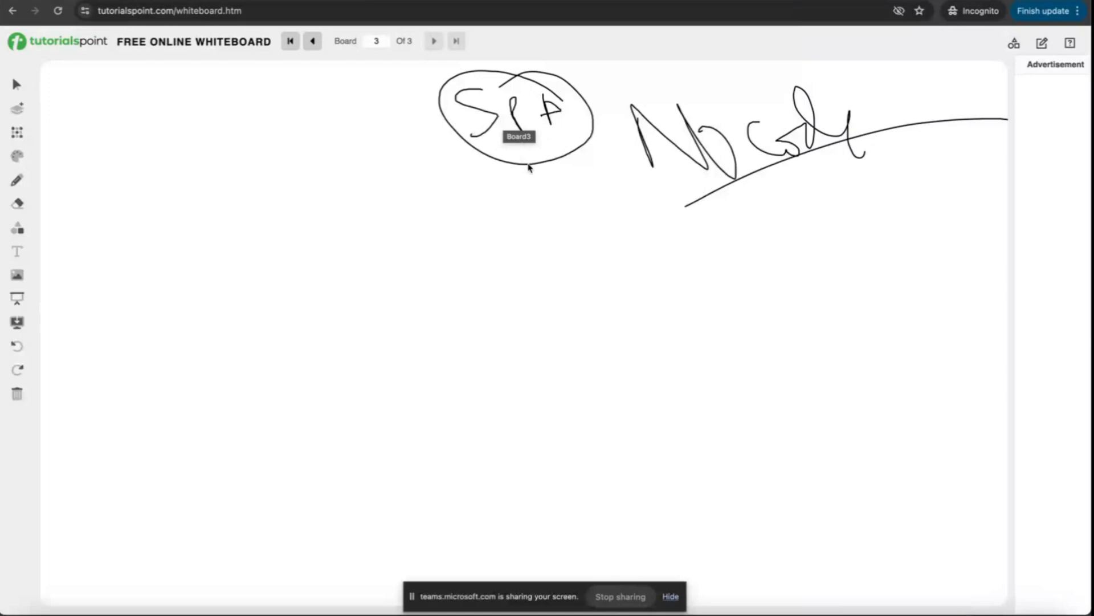
Step: Draw two branches down from SPA and write a circled SAP workflow management label below the first branch
mouse_move(509, 152)
mouse_down()
mouse_move(472, 237)
mouse_move(447, 247)
mouse_move(478, 224)
mouse_up()
mouse_move(509, 153)
mouse_down()
mouse_move(590, 234)
mouse_move(563, 218)
mouse_up()
mouse_move(358, 307)
mouse_down()
mouse_move(346, 335)
mouse_move(387, 315)
mouse_up()
mouse_move(363, 356)
mouse_down()
mouse_move(380, 371)
mouse_move(441, 342)
mouse_up()
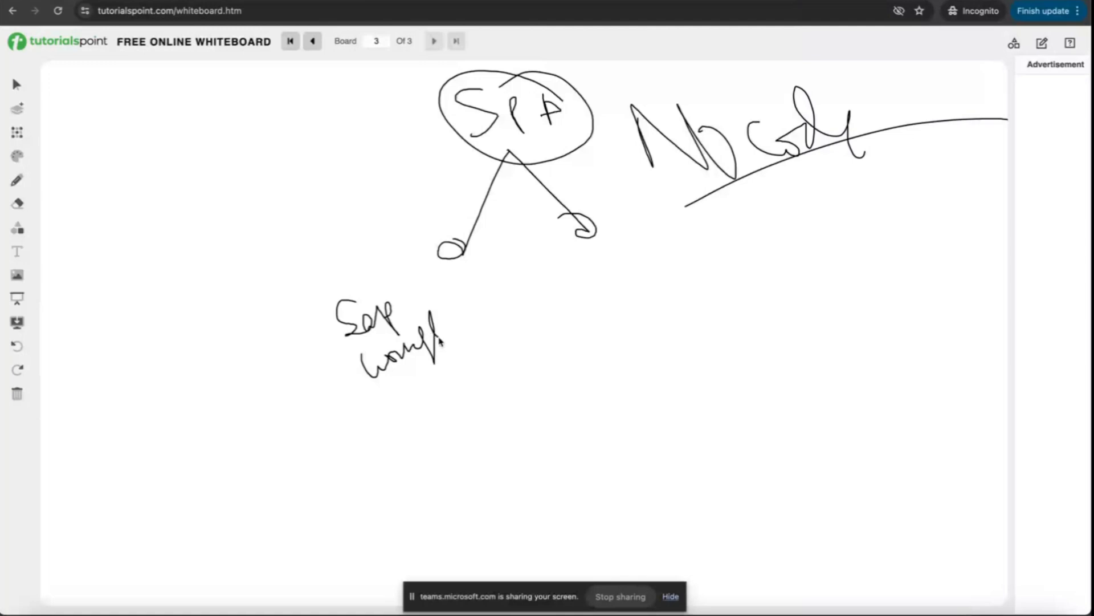
mouse_move(409, 387)
mouse_down()
mouse_move(440, 412)
mouse_move(442, 380)
mouse_up()
mouse_move(465, 321)
mouse_down()
mouse_move(434, 281)
mouse_move(489, 354)
mouse_move(446, 277)
mouse_up()
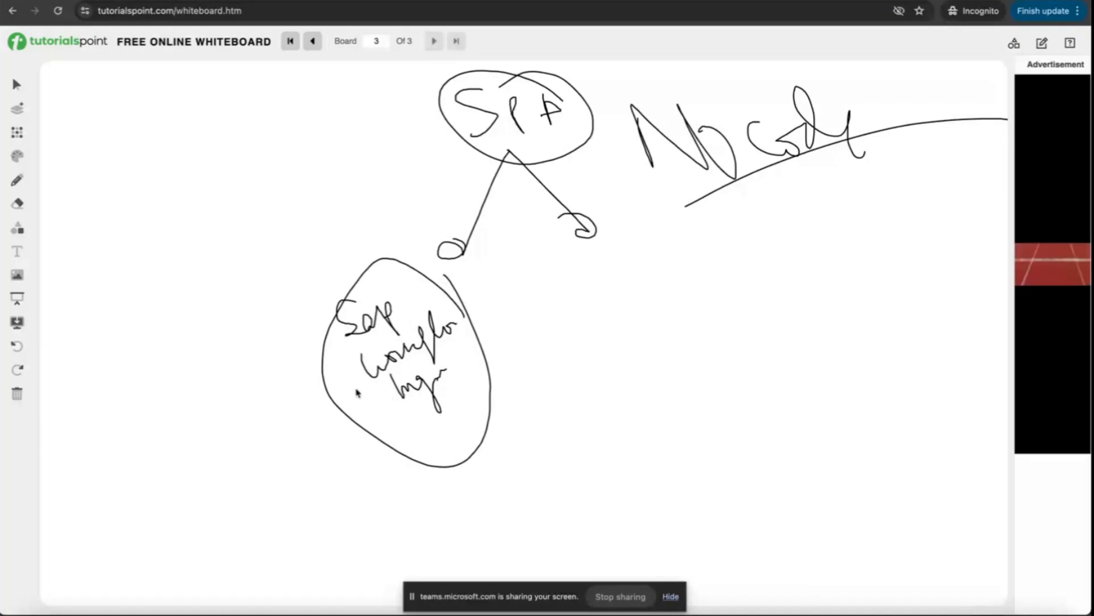
mouse_move(355, 390)
mouse_down()
mouse_move(368, 426)
mouse_move(386, 412)
mouse_move(379, 433)
mouse_move(406, 431)
mouse_up()
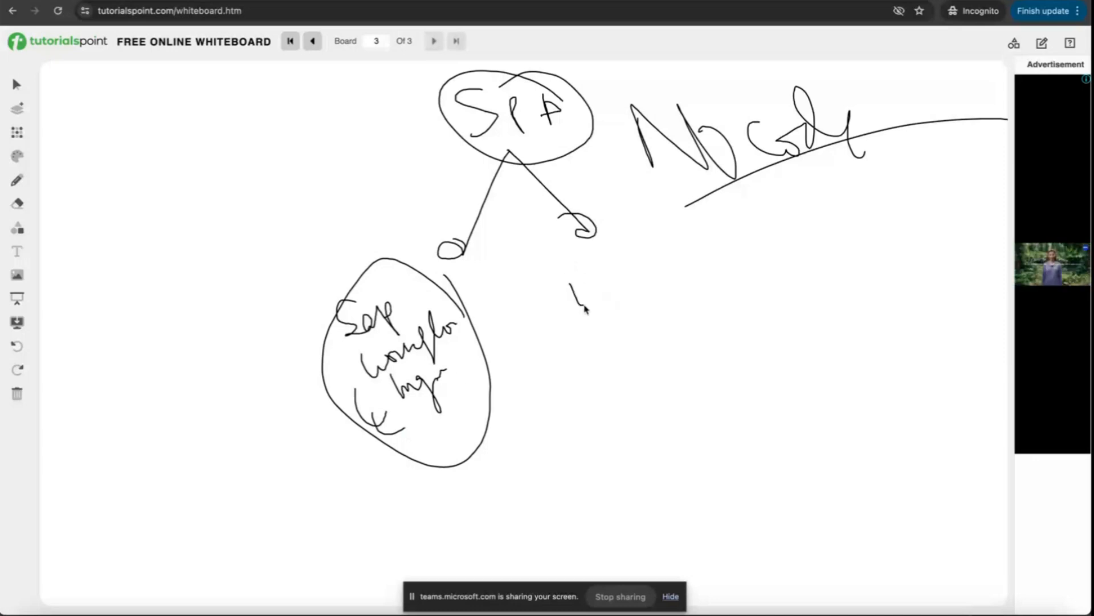
Step: Write a circled IRPA label under the second branch and frame both labels with an arrow up to SPA
mouse_move(597, 301)
mouse_down()
mouse_move(608, 276)
mouse_move(626, 275)
mouse_up()
mouse_move(647, 238)
mouse_down()
mouse_move(576, 328)
mouse_move(651, 246)
mouse_up()
drag(383, 134, 428, 129)
mouse_move(243, 330)
mouse_down()
mouse_move(729, 203)
mouse_move(353, 487)
mouse_move(279, 290)
mouse_up()
mouse_move(548, 253)
mouse_down()
mouse_move(518, 208)
mouse_move(575, 188)
mouse_up()
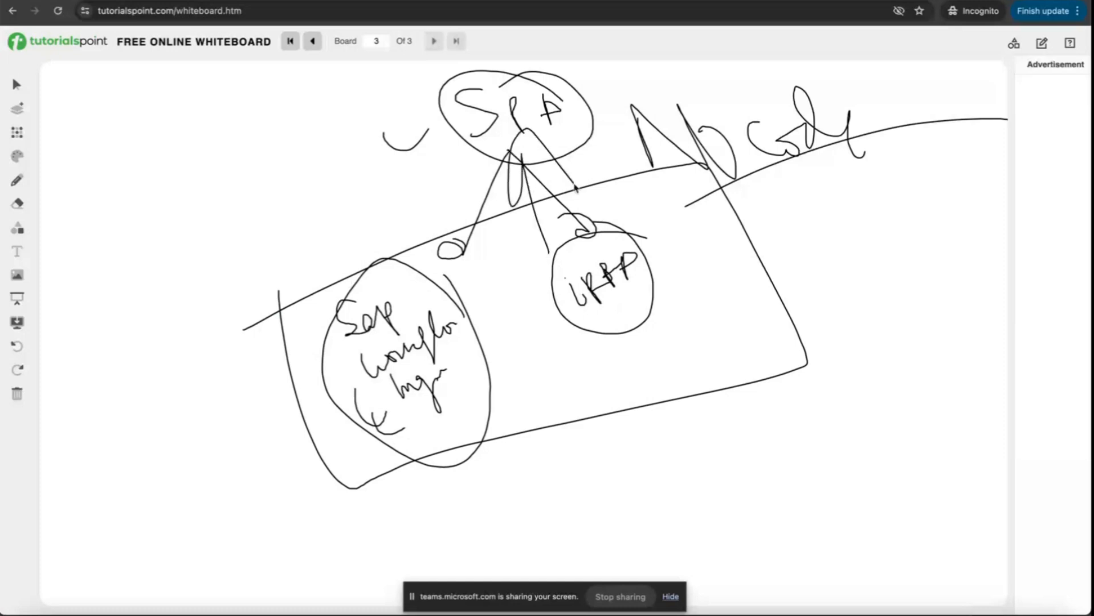
Step: Write an underlined and circled drag & drop note in the blank area beside the SPA diagram
mouse_move(116, 239)
mouse_down()
mouse_move(94, 204)
mouse_move(139, 208)
mouse_move(220, 150)
mouse_move(228, 171)
mouse_up()
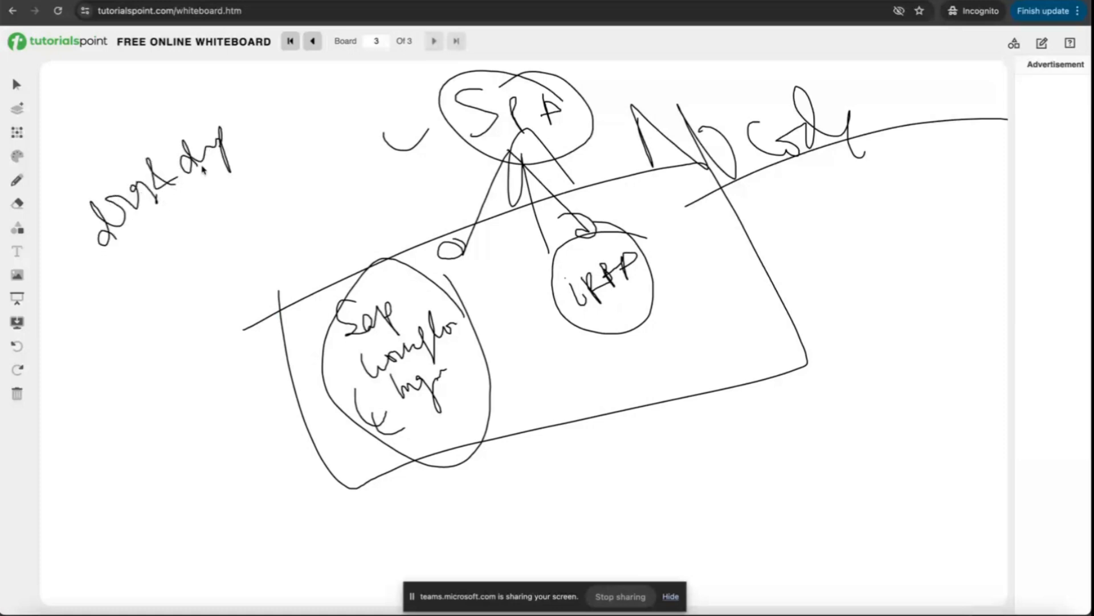
mouse_move(155, 219)
mouse_down()
mouse_move(137, 109)
mouse_move(228, 178)
mouse_up()
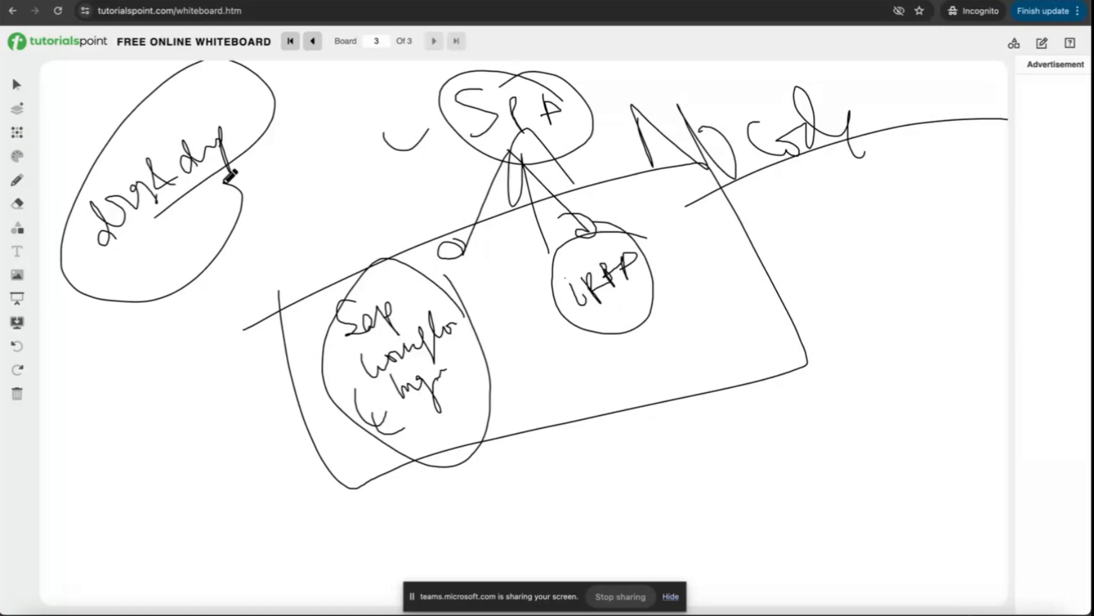
Step: Switch to SAP BTP Cockpit, search the trial subaccount's Service Marketplace for automation, and open SAP Build Process Automation
click(137, 2)
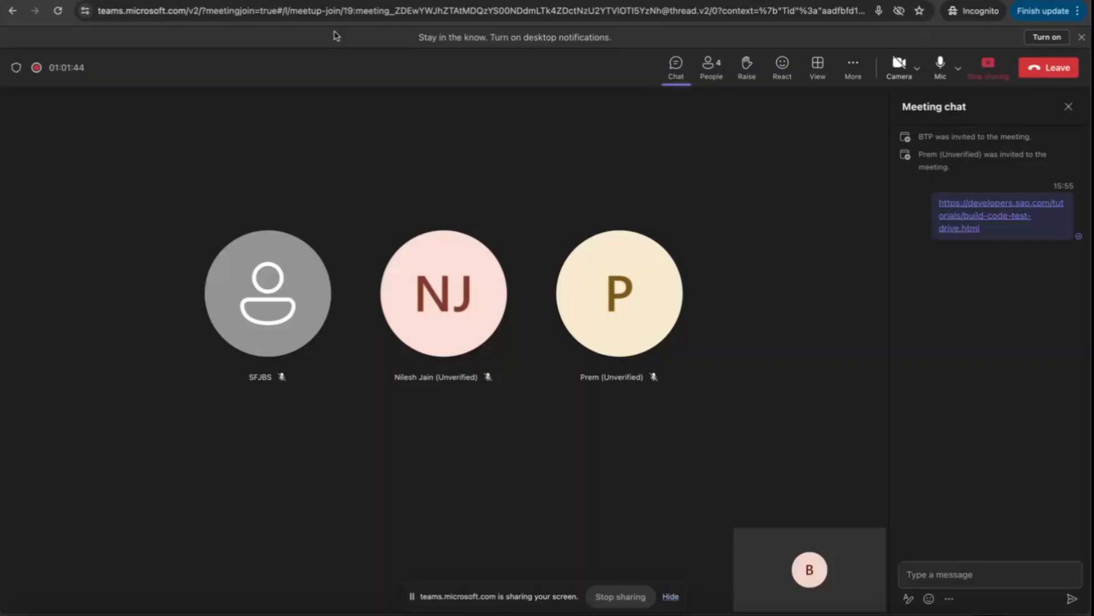
click(984, 63)
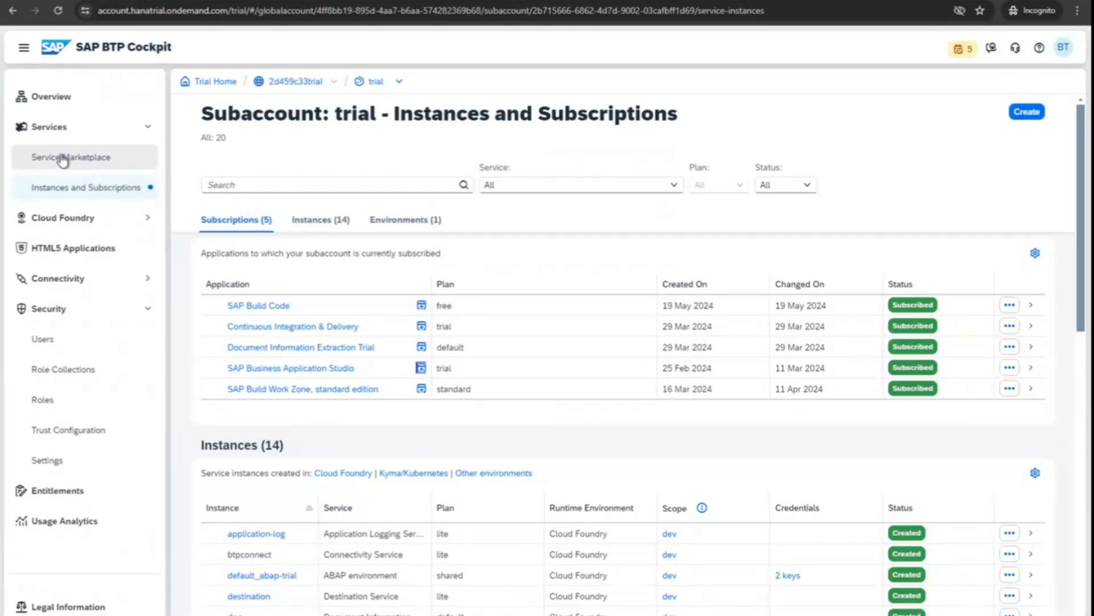
click(62, 159)
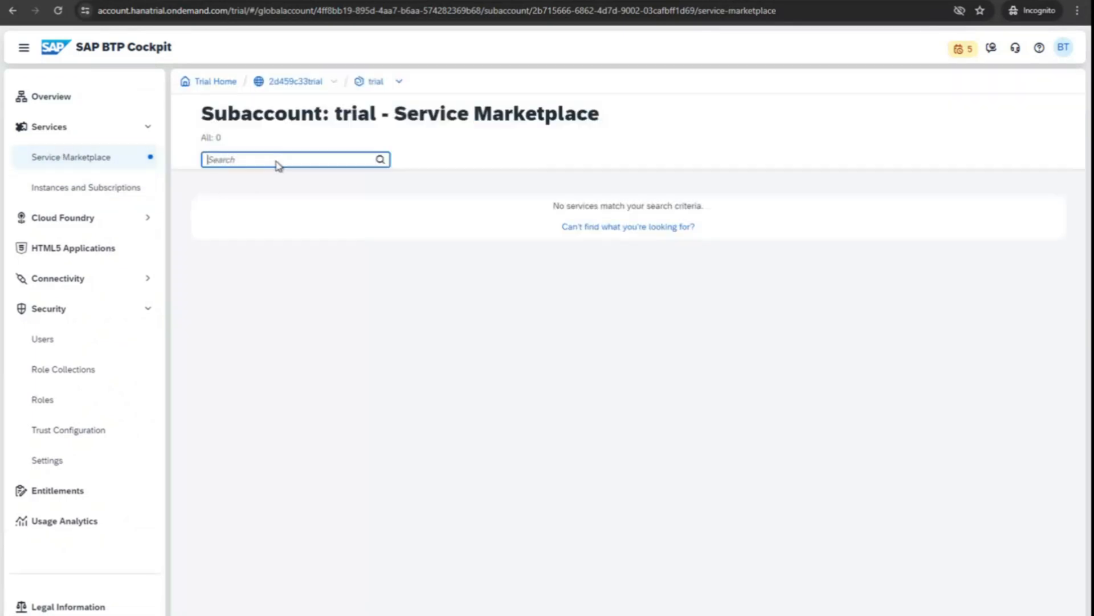
text(automation)
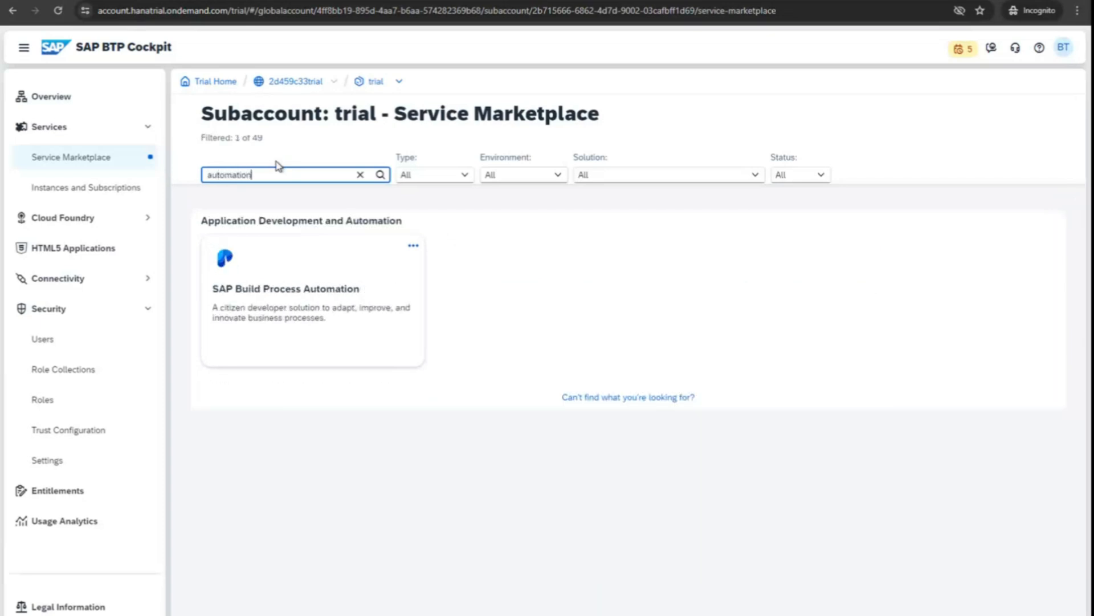
click(279, 302)
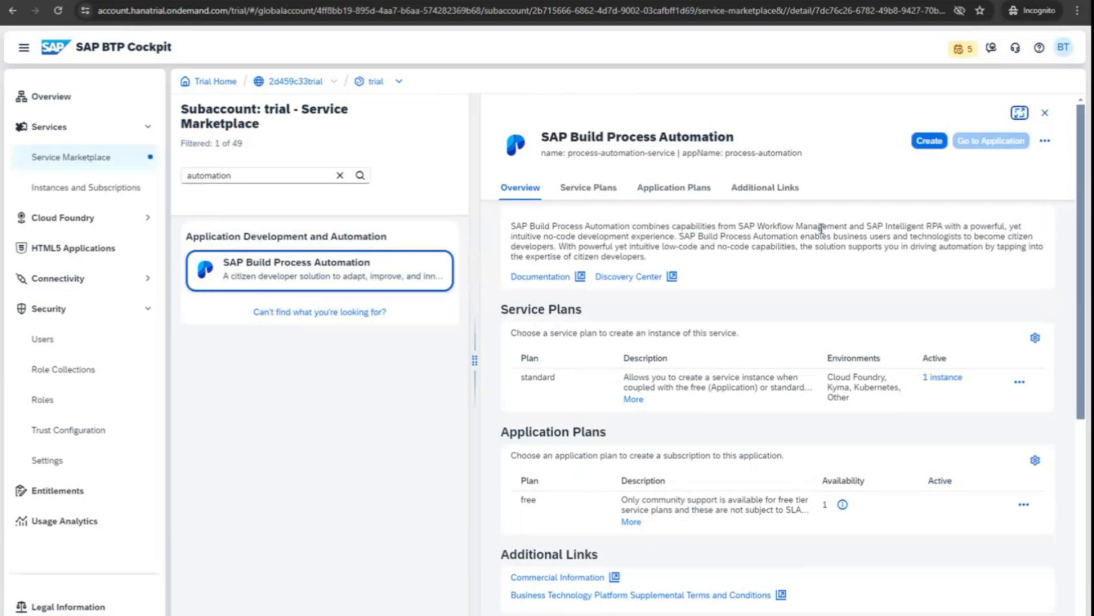
Step: Read through the SAP Build Process Automation overview, highlighting its combined capabilities, citizen developers and low-code description
drag(941, 226, 740, 226)
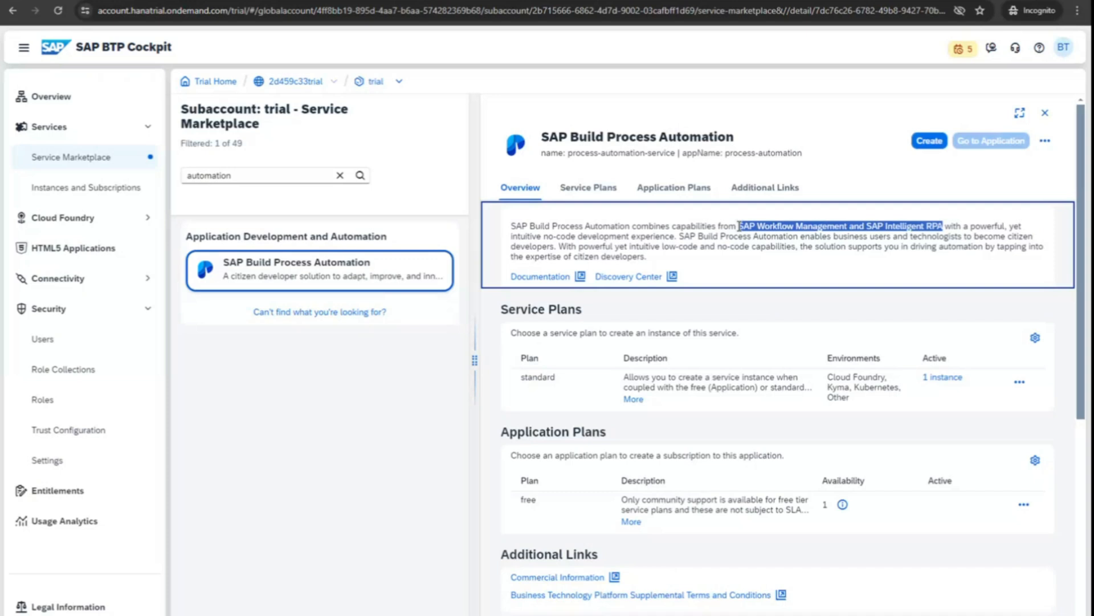
drag(544, 236, 797, 235)
click(699, 237)
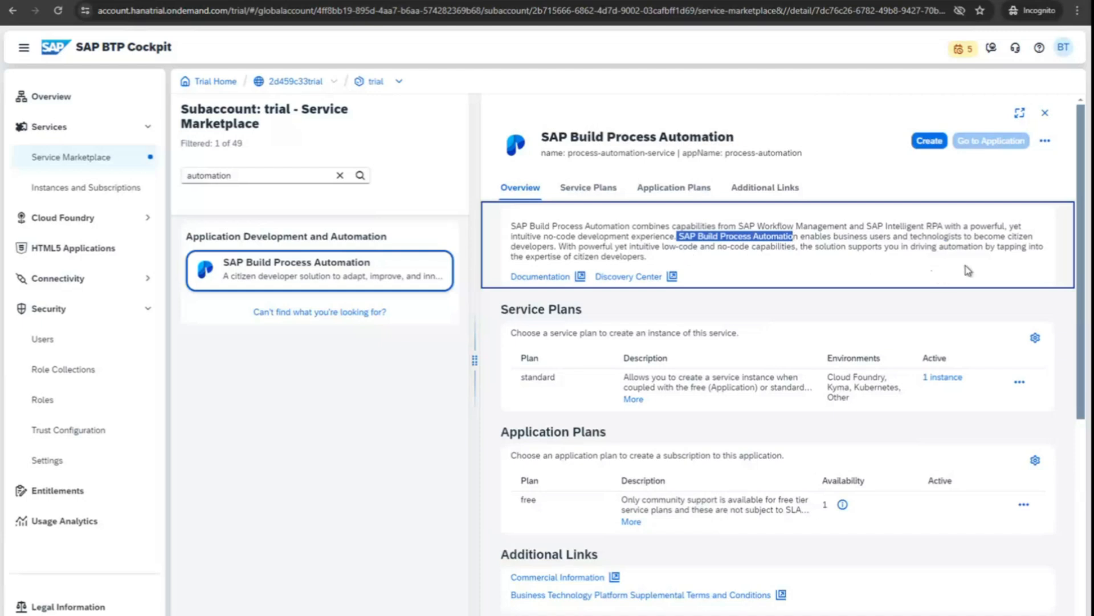
drag(1005, 236, 556, 251)
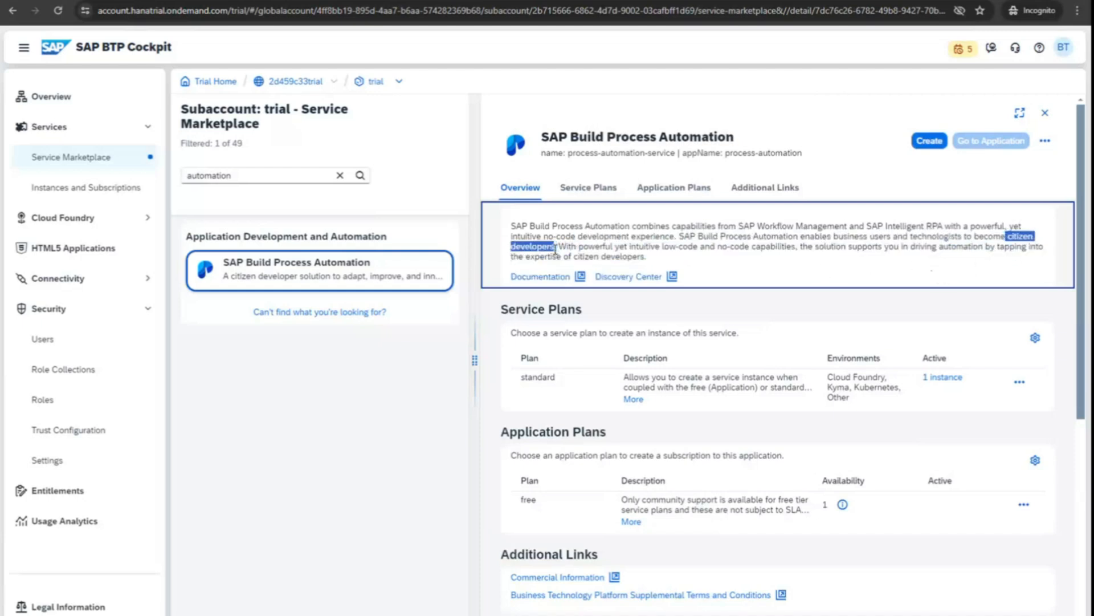
double_click(585, 246)
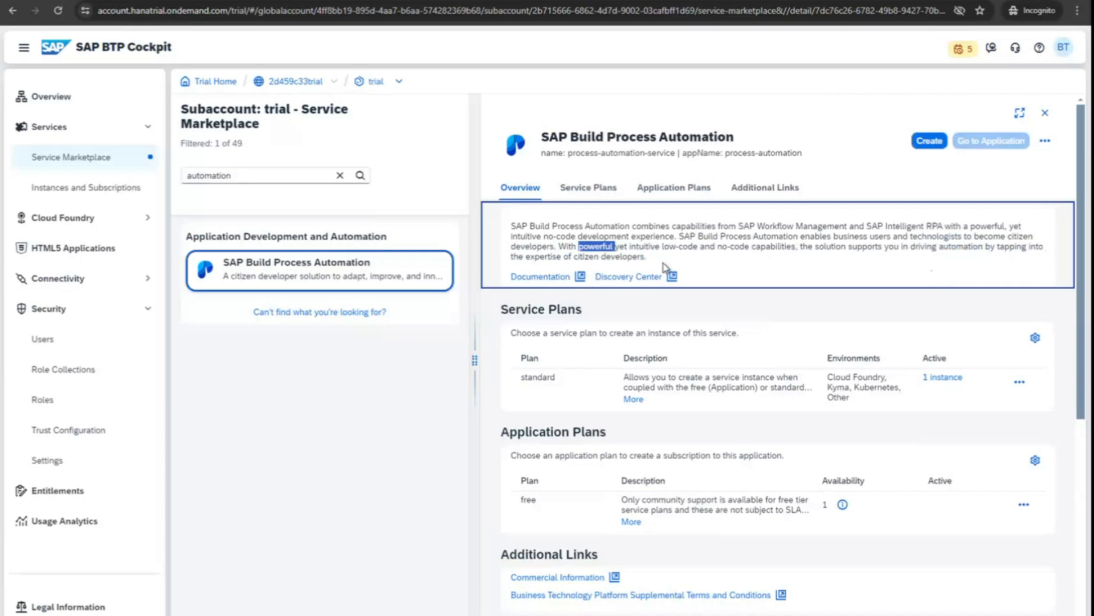
drag(649, 257, 516, 224)
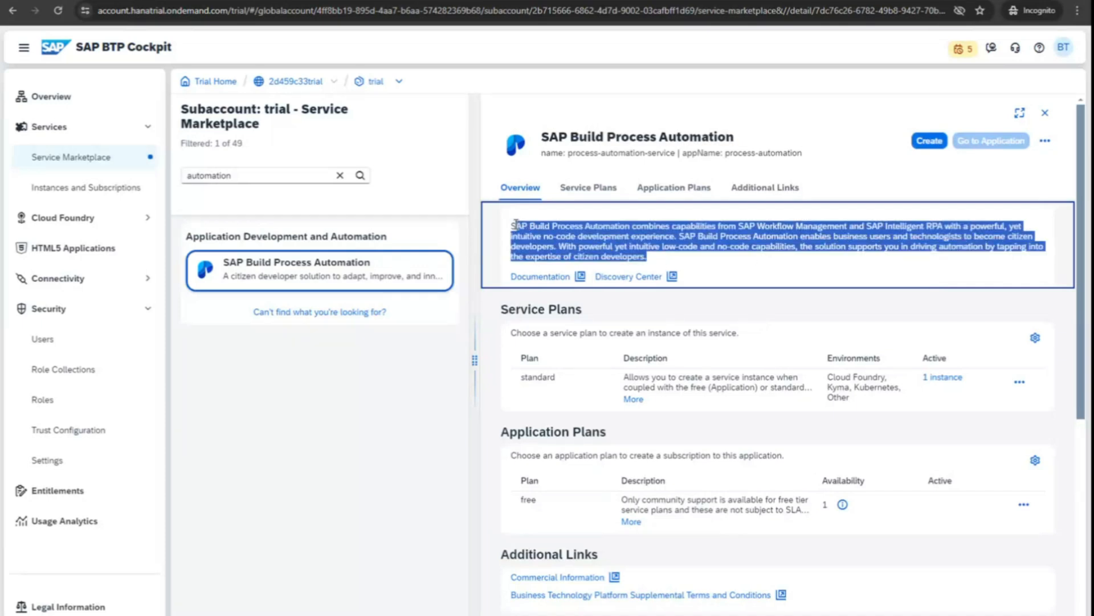
click(390, 353)
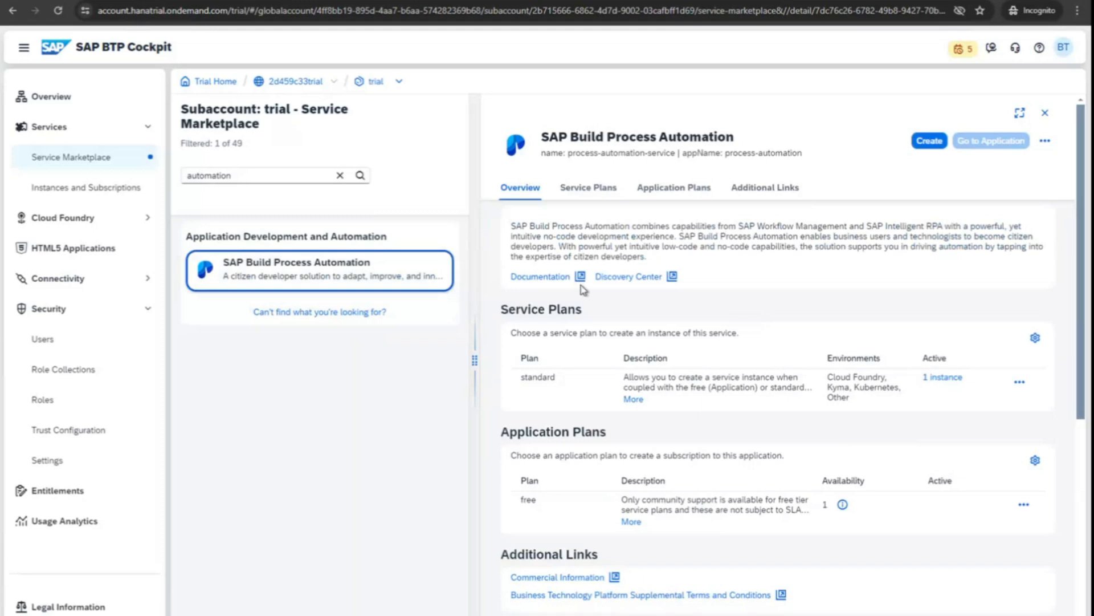
Step: Create a SAP Build Process Automation subscription on the free plan and check its entry in Instances and Subscriptions
click(920, 143)
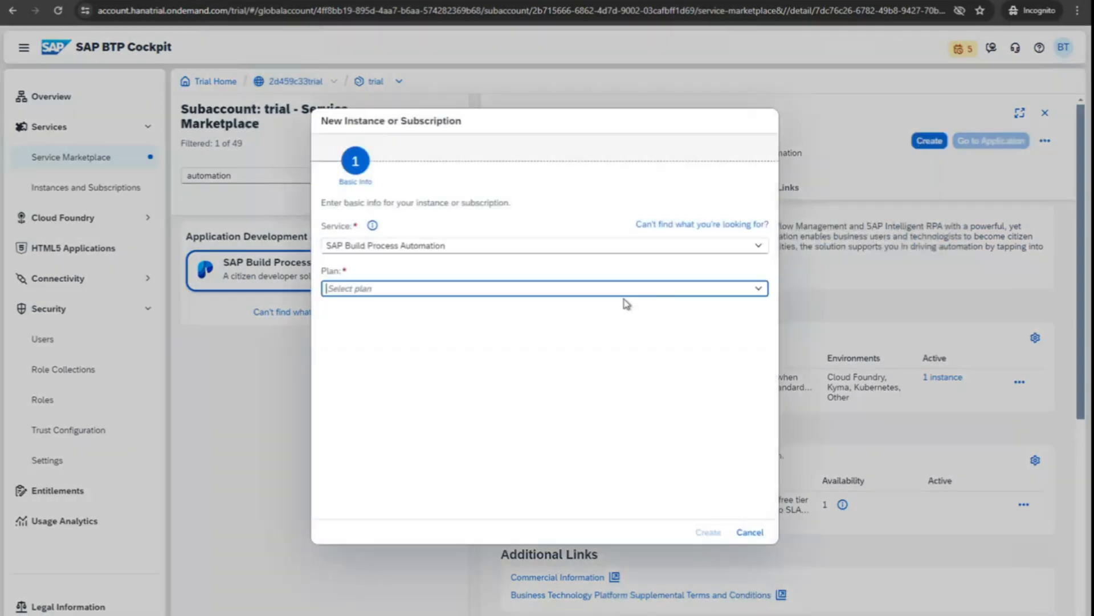
click(758, 288)
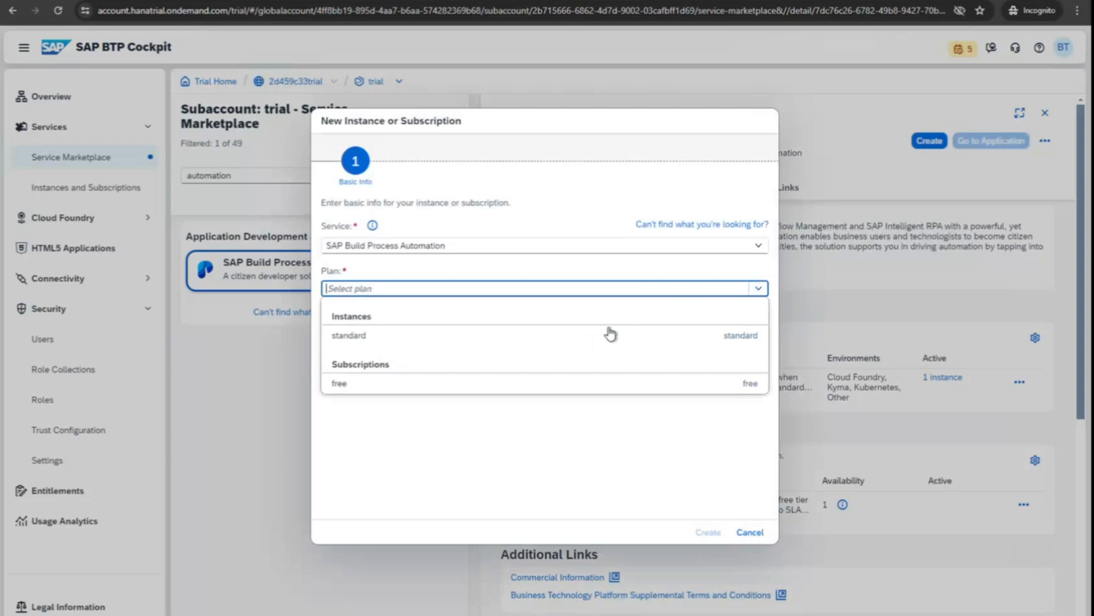
click(535, 393)
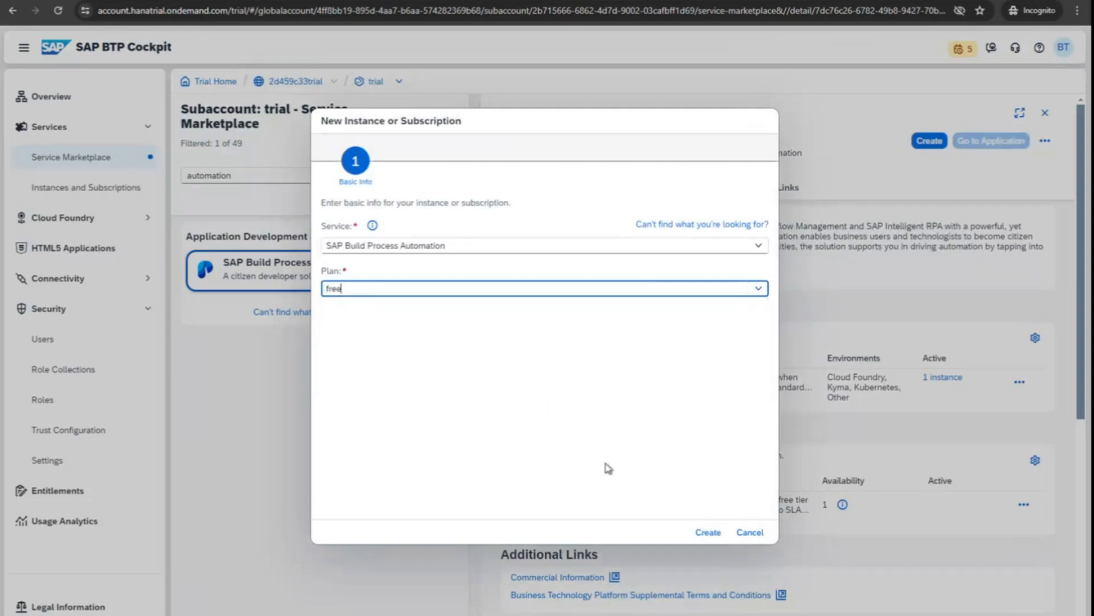
click(706, 531)
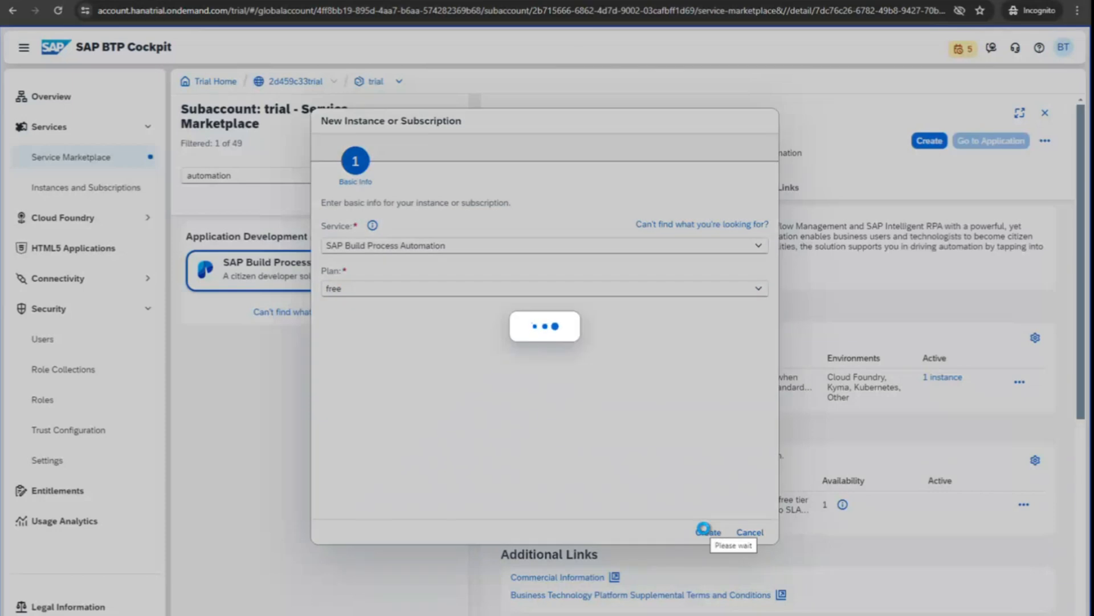
click(601, 363)
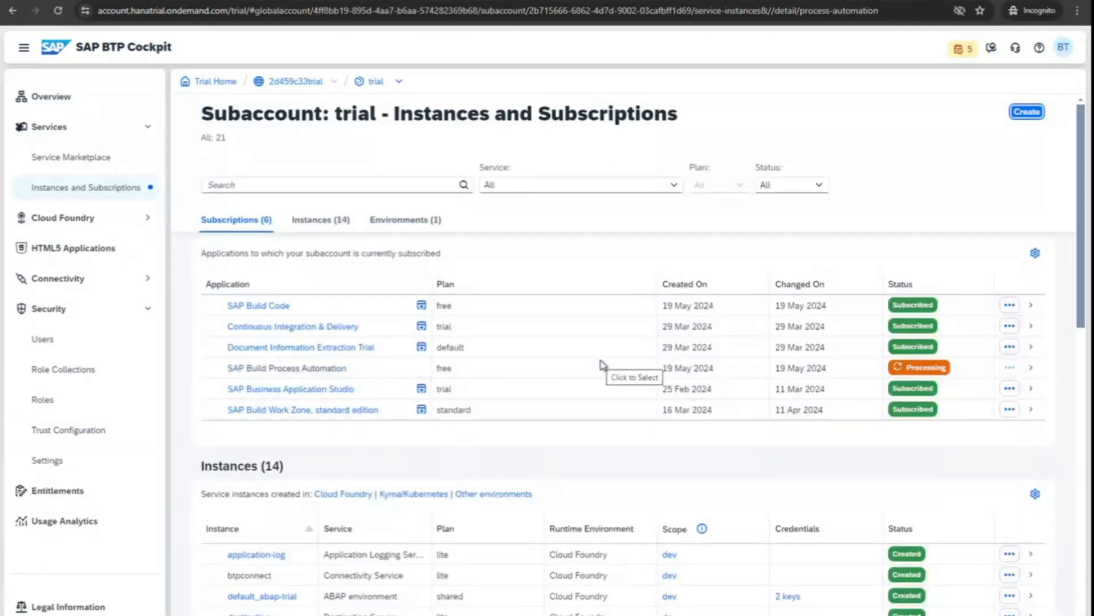
scroll(601, 365, down, 4)
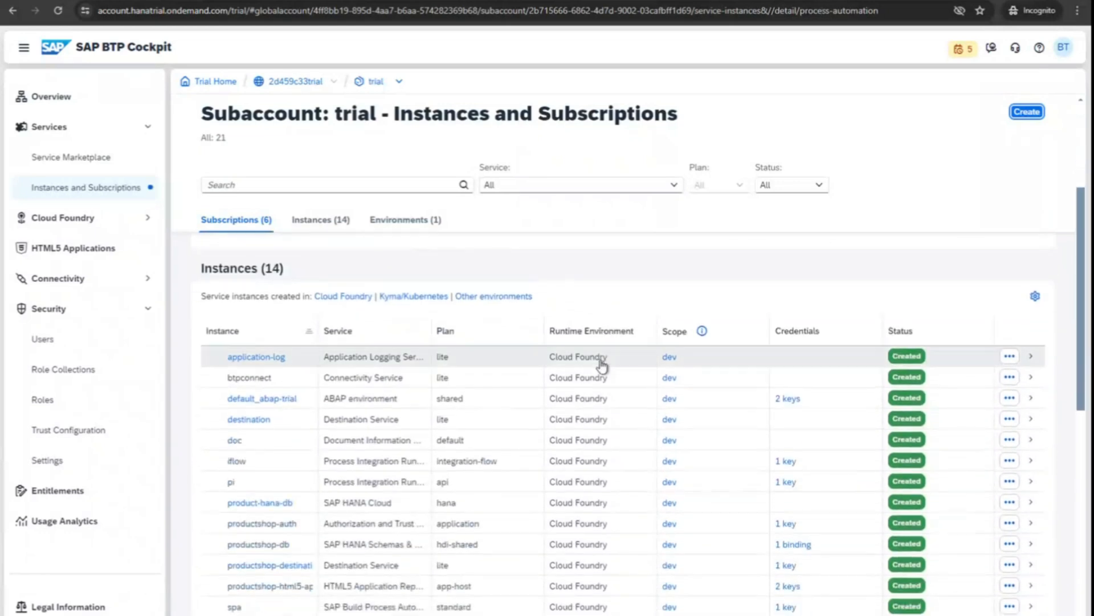
scroll(602, 365, up, 4)
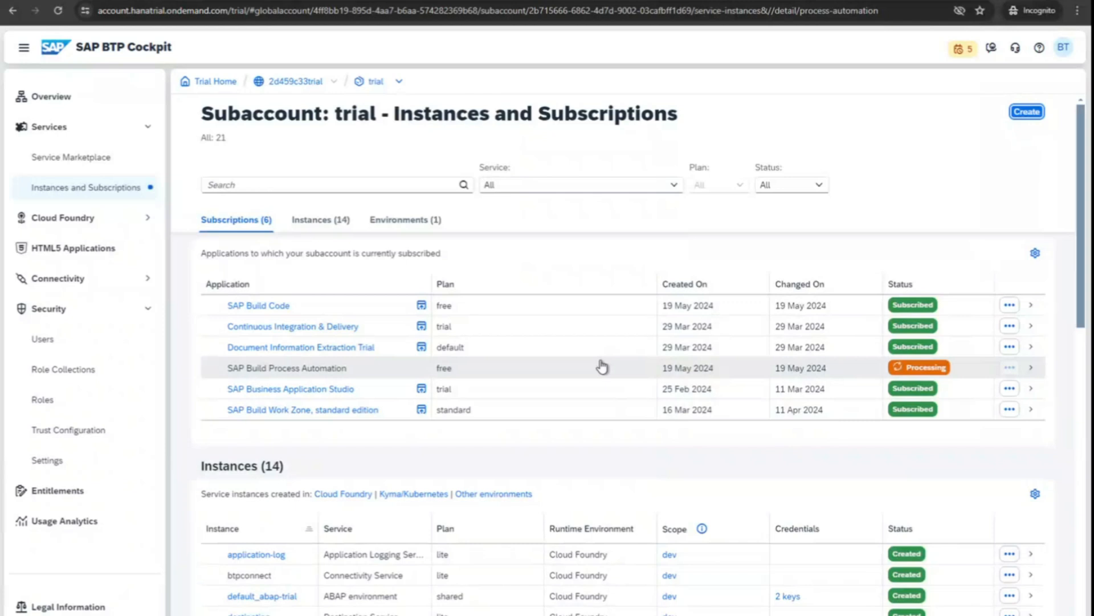
Step: Switch back to the online whiteboard, add a new board, and write a circled SPA heading on it
key(ctrl+Left)
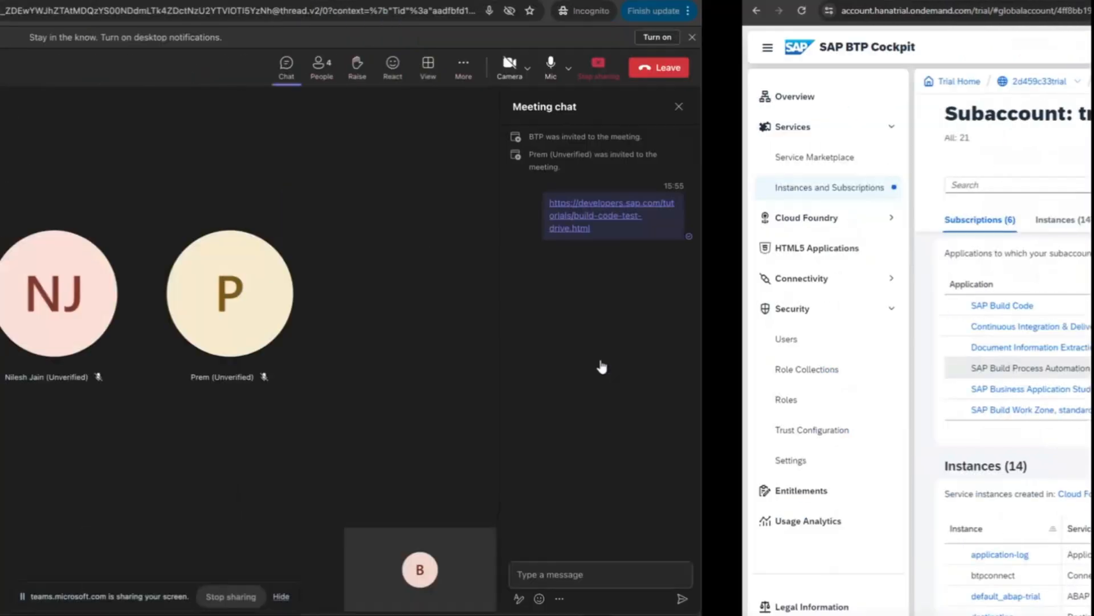
key(ctrl+Left)
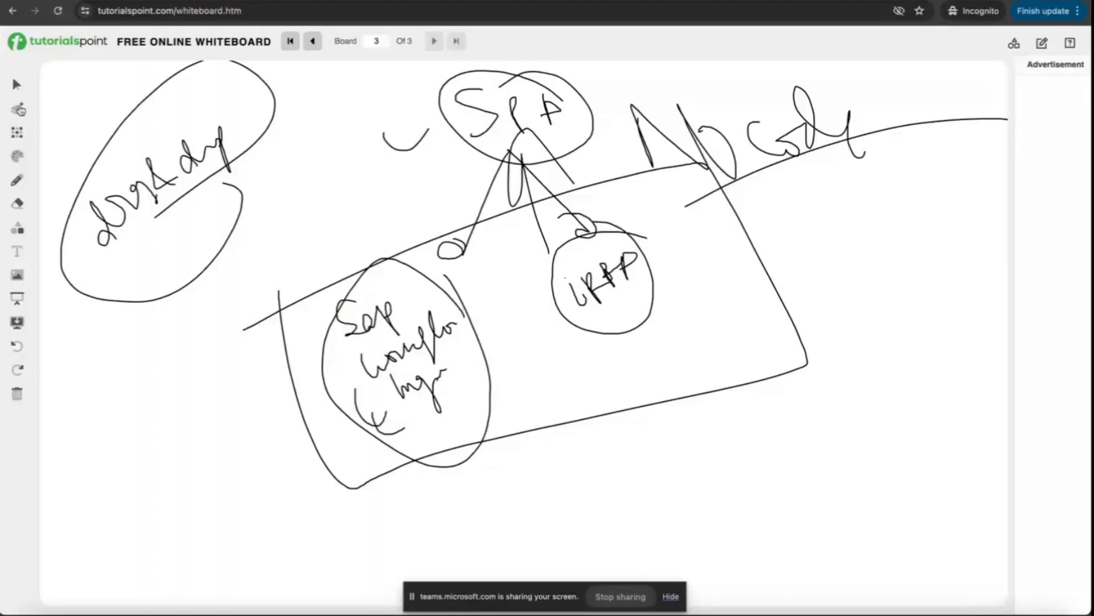
click(435, 41)
mouse_move(498, 103)
mouse_down()
mouse_move(474, 151)
mouse_move(528, 140)
mouse_move(537, 120)
mouse_move(469, 89)
mouse_move(516, 98)
mouse_up()
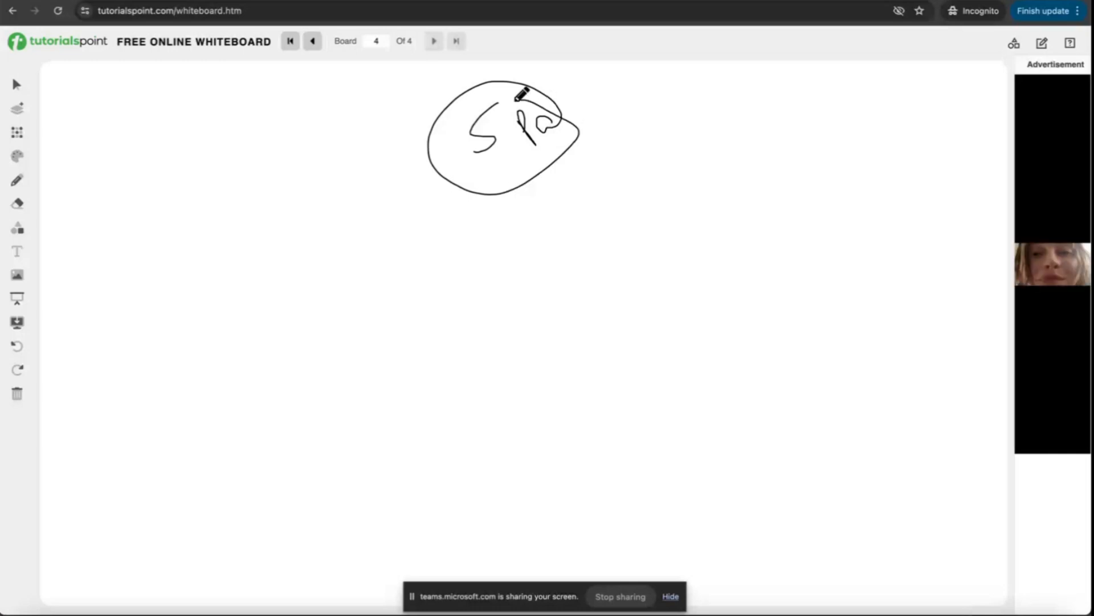
Step: Draw two arrows out from the SPA heading, one for a circled Forms label and one for an underlined Approvals label
drag(447, 171, 298, 261)
mouse_move(171, 389)
mouse_down()
mouse_move(205, 418)
mouse_move(174, 380)
mouse_move(206, 395)
mouse_move(223, 378)
mouse_move(188, 341)
mouse_move(218, 360)
mouse_move(182, 355)
mouse_up()
mouse_move(447, 173)
mouse_down()
mouse_move(425, 288)
mouse_move(459, 305)
mouse_up()
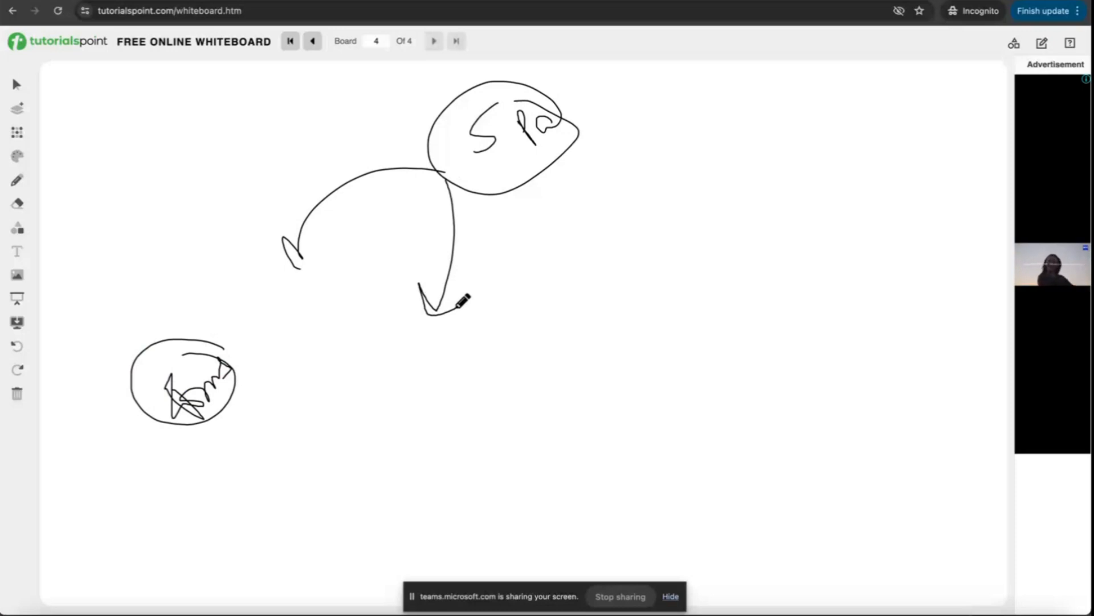
mouse_move(280, 228)
mouse_down()
mouse_move(286, 254)
mouse_move(324, 250)
mouse_up()
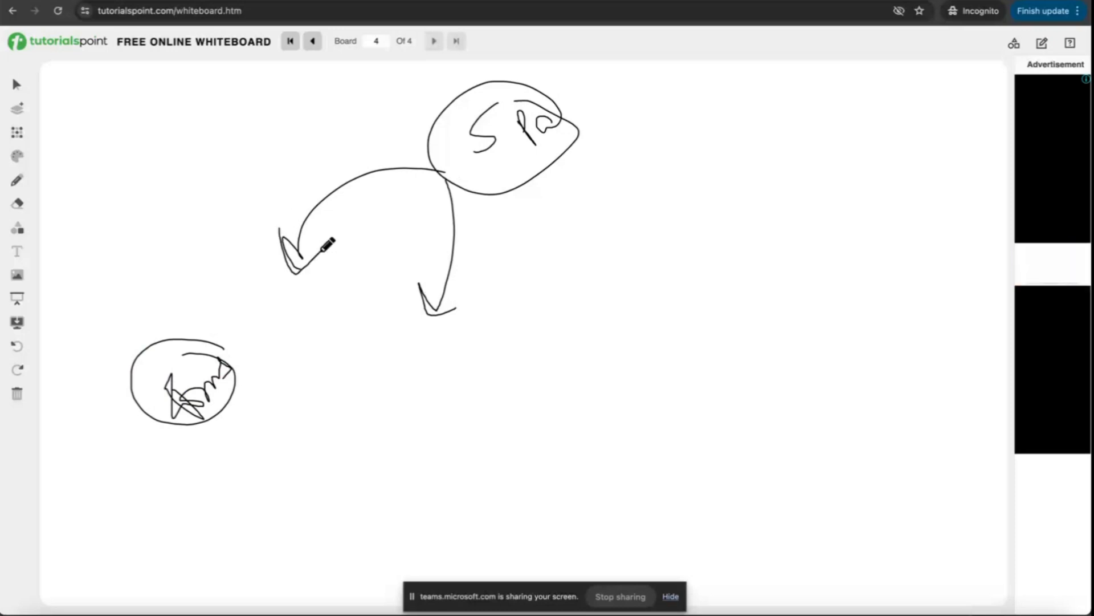
mouse_move(420, 284)
mouse_down()
mouse_move(466, 318)
mouse_move(403, 275)
mouse_up()
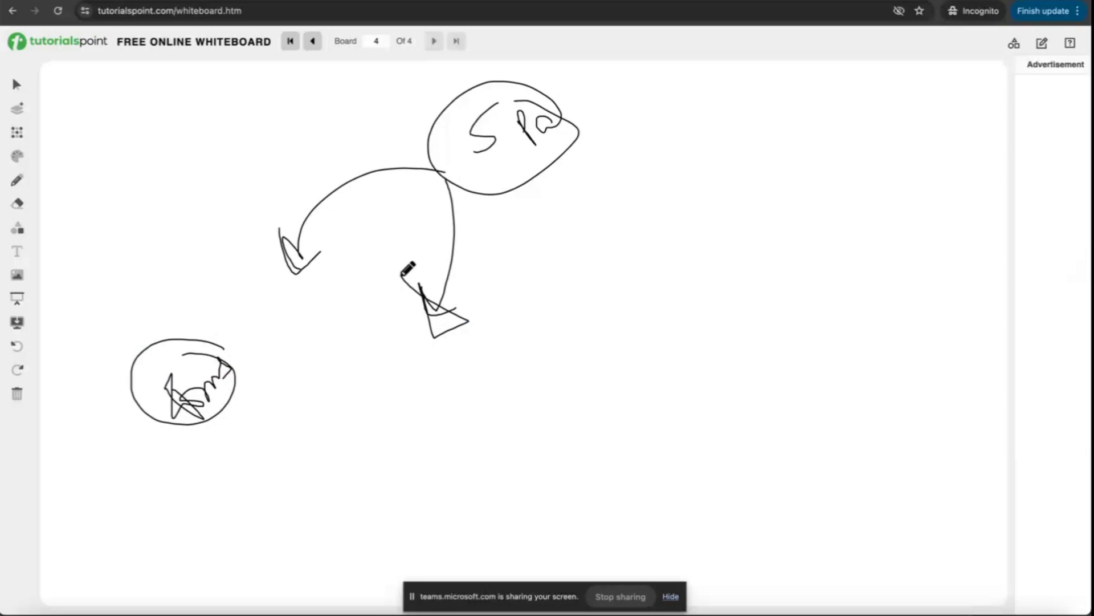
mouse_move(349, 443)
mouse_down()
mouse_move(348, 463)
mouse_move(351, 442)
mouse_move(364, 452)
mouse_move(368, 422)
mouse_move(394, 399)
mouse_move(390, 388)
mouse_move(418, 389)
mouse_up()
drag(369, 488, 464, 370)
Step: Draw two more arrows from the SPA circle, one for a two-line decision and business label, one for an underlined Actions label
mouse_move(448, 181)
mouse_down()
mouse_move(573, 342)
mouse_move(595, 323)
mouse_up()
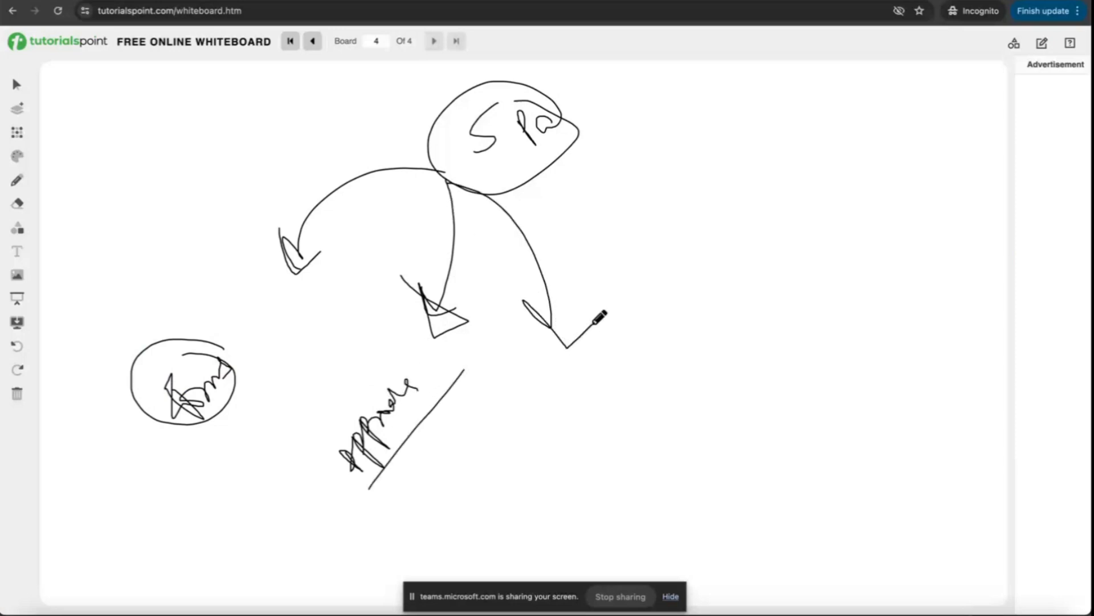
mouse_move(497, 460)
mouse_down()
mouse_move(524, 482)
mouse_move(520, 452)
mouse_move(563, 407)
mouse_up()
mouse_move(536, 499)
mouse_down()
mouse_move(546, 510)
mouse_move(574, 453)
mouse_up()
mouse_move(489, 194)
mouse_down()
mouse_move(668, 282)
mouse_move(671, 300)
mouse_move(687, 280)
mouse_up()
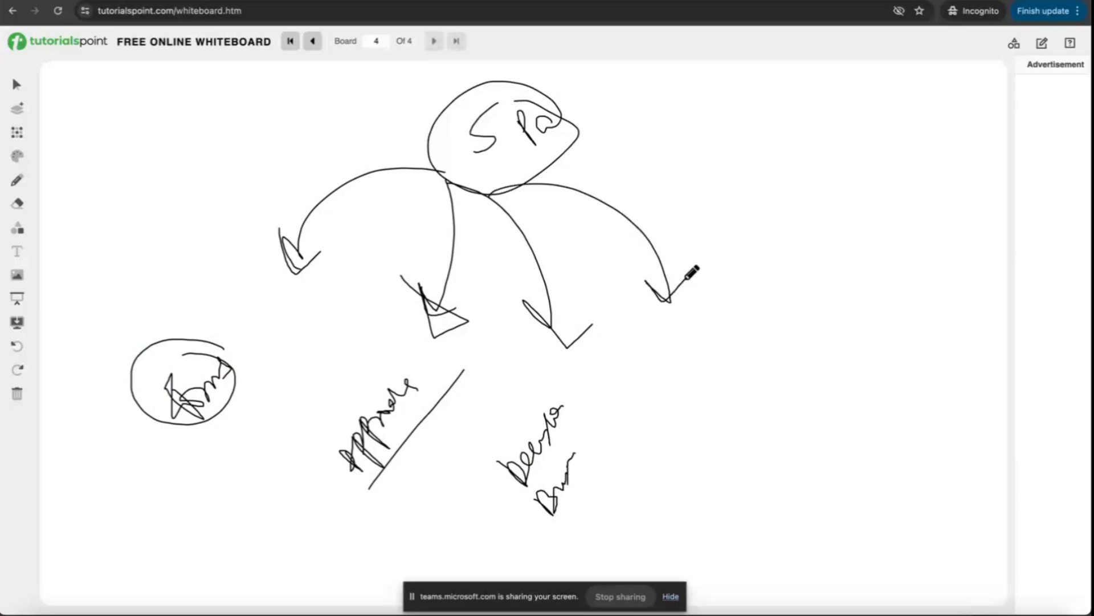
mouse_move(644, 376)
mouse_down()
mouse_move(677, 391)
mouse_move(671, 400)
mouse_move(692, 345)
mouse_up()
drag(650, 456, 705, 371)
Step: Draw a fifth arrow from the SPA circle to a two-line handwritten label, with a short arrow down to another brief label
mouse_move(541, 170)
mouse_down()
mouse_move(750, 212)
mouse_move(754, 194)
mouse_up()
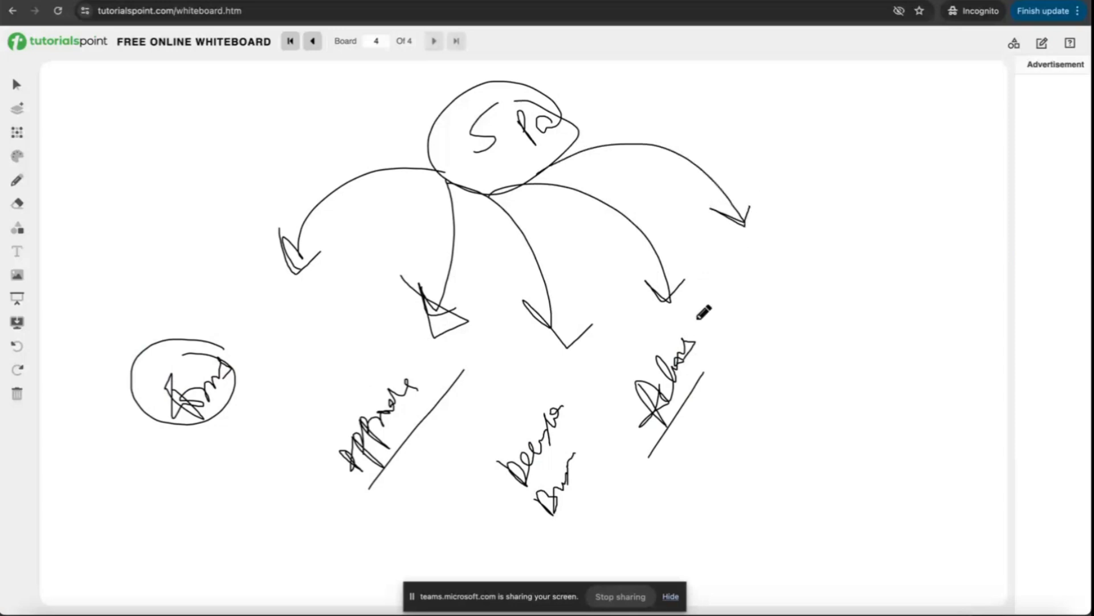
mouse_move(739, 280)
mouse_down()
mouse_move(753, 288)
mouse_move(772, 267)
mouse_move(779, 293)
mouse_up()
drag(728, 256, 760, 228)
mouse_move(767, 320)
mouse_down()
mouse_move(793, 364)
mouse_move(798, 350)
mouse_move(763, 337)
mouse_move(775, 331)
mouse_up()
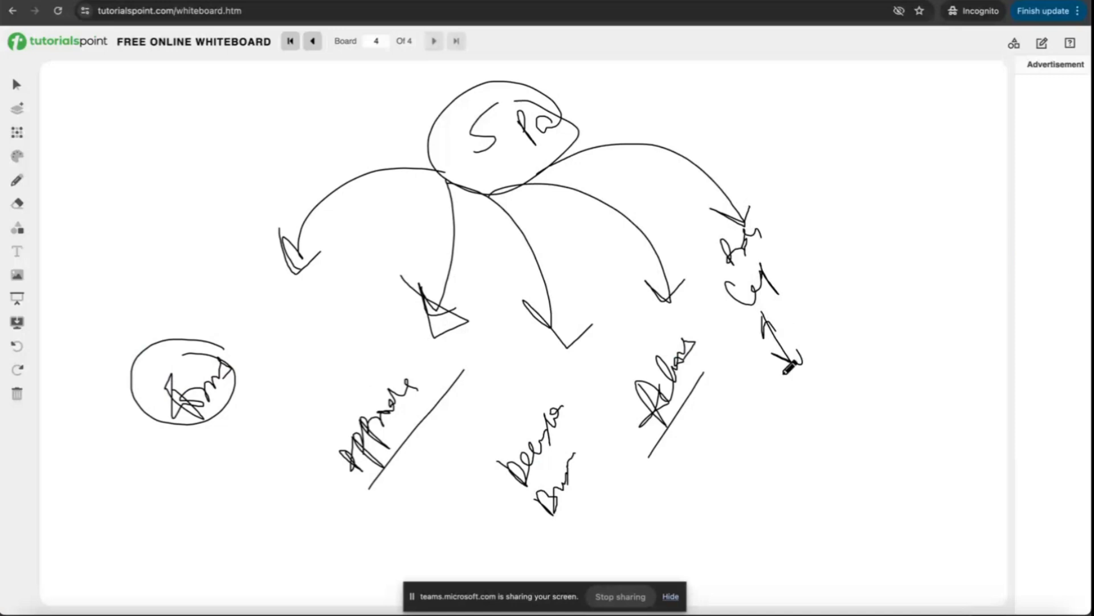
mouse_move(794, 398)
mouse_down()
mouse_move(810, 399)
mouse_move(821, 376)
mouse_up()
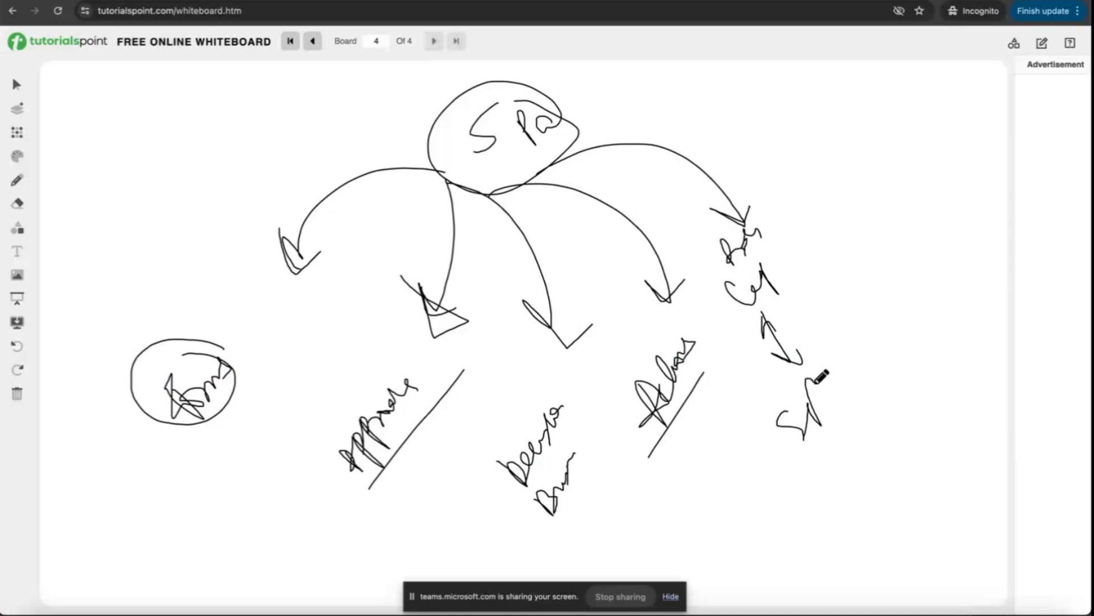
Step: Draw a sixth arrow from the SPA circle to a small circled label, then connect it by another arrow to a circled R
mouse_move(553, 162)
mouse_down()
mouse_move(577, 135)
mouse_move(746, 165)
mouse_move(727, 167)
mouse_move(765, 187)
mouse_up()
mouse_move(794, 167)
mouse_down()
mouse_move(786, 203)
mouse_move(801, 174)
mouse_move(755, 154)
mouse_move(824, 160)
mouse_move(859, 261)
mouse_move(850, 308)
mouse_move(873, 294)
mouse_up()
mouse_move(867, 254)
mouse_down()
mouse_move(804, 302)
mouse_move(848, 191)
mouse_move(839, 195)
mouse_up()
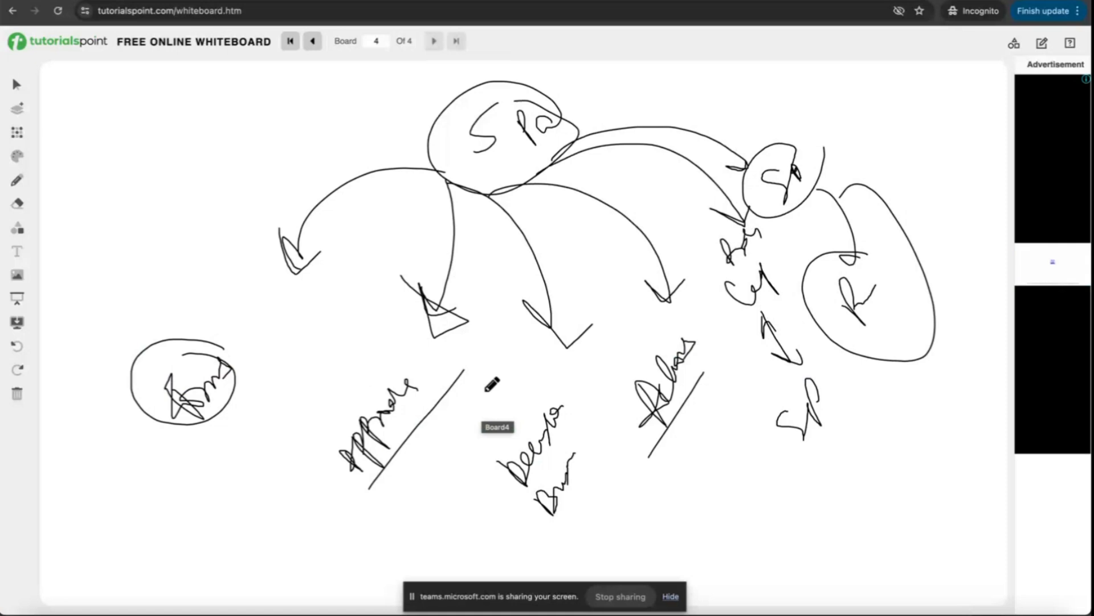
Step: Mark each capability in the SPA diagram with a curved stroke beneath it, from the Approvals branch across to the circled R
drag(234, 467, 335, 378)
mouse_move(324, 499)
mouse_down()
mouse_move(402, 526)
mouse_move(438, 483)
mouse_up()
drag(471, 520, 585, 486)
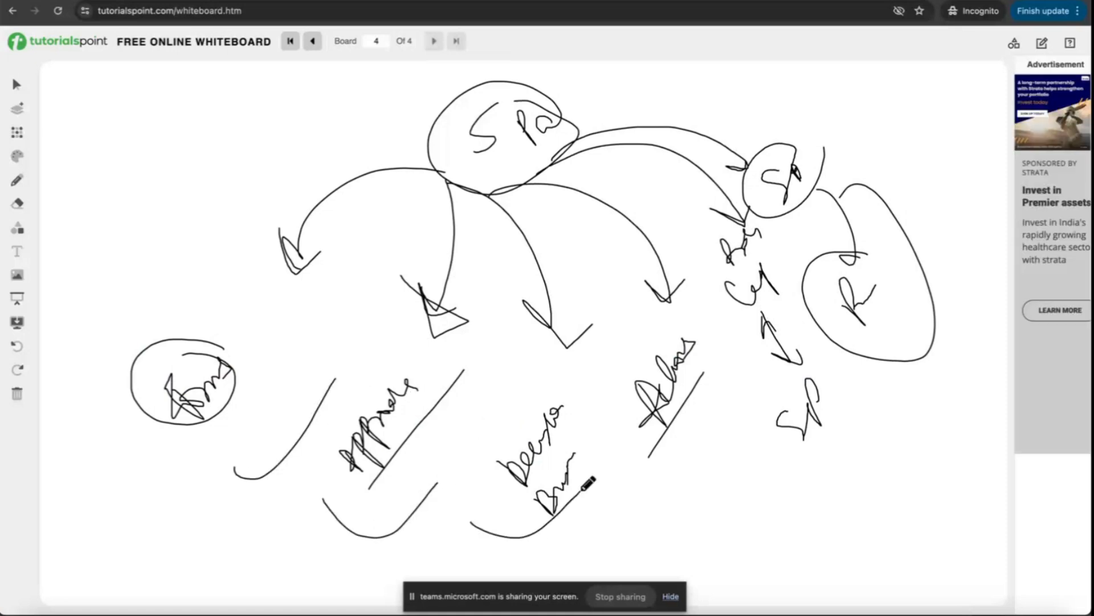
drag(657, 488, 872, 423)
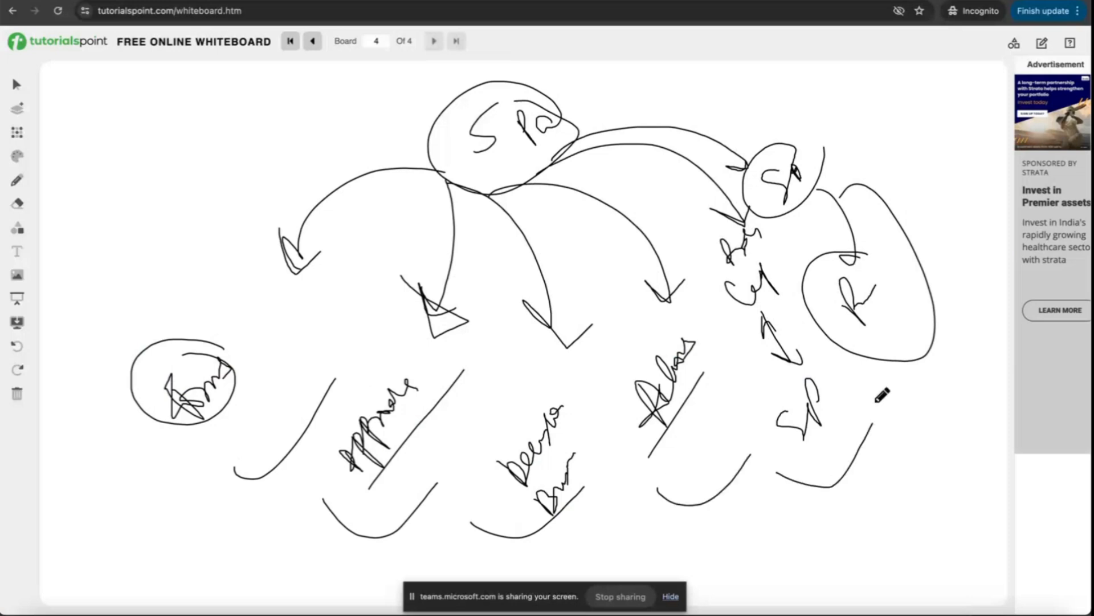
drag(876, 371, 950, 311)
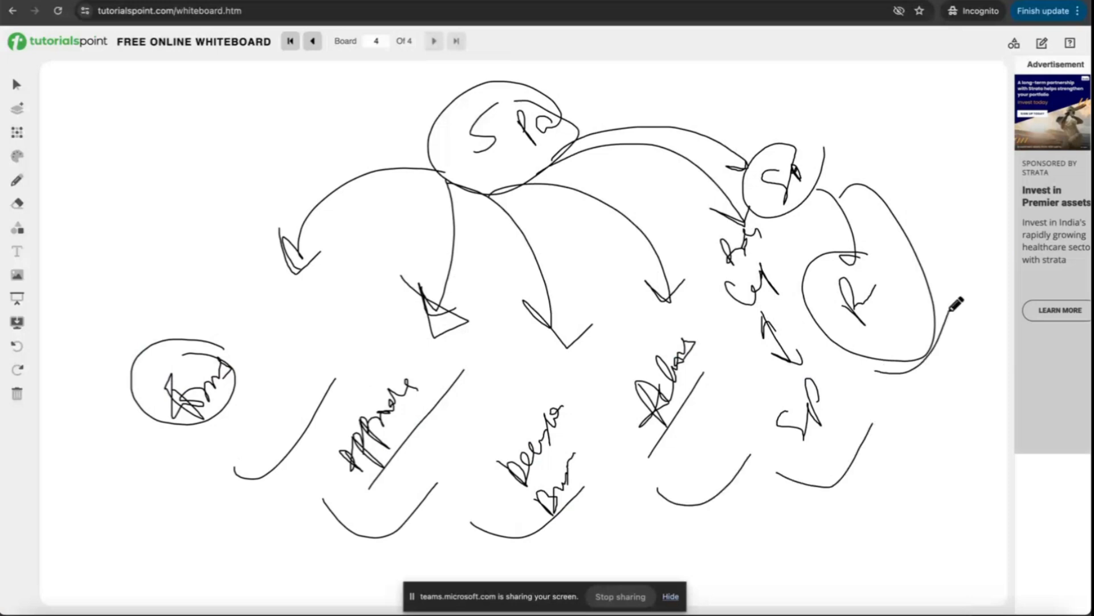
Step: Switch to SAP BTP Cockpit, check the SAP Build Process Automation subscription's failure details, and look at the linked SAP Community page
key(ctrl+Right)
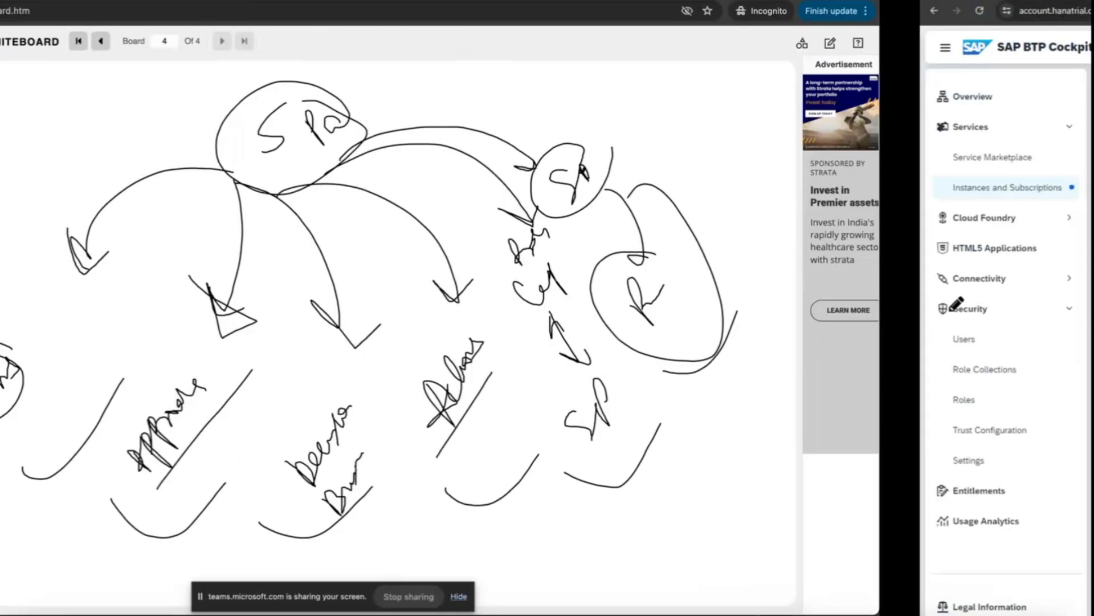
click(572, 179)
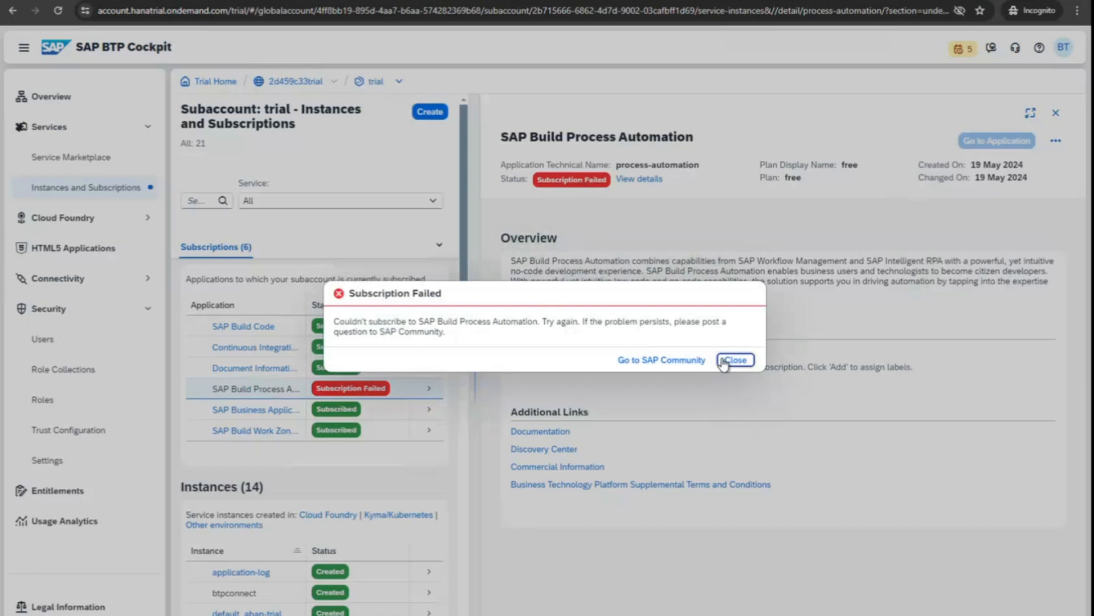
click(723, 360)
click(644, 180)
click(690, 361)
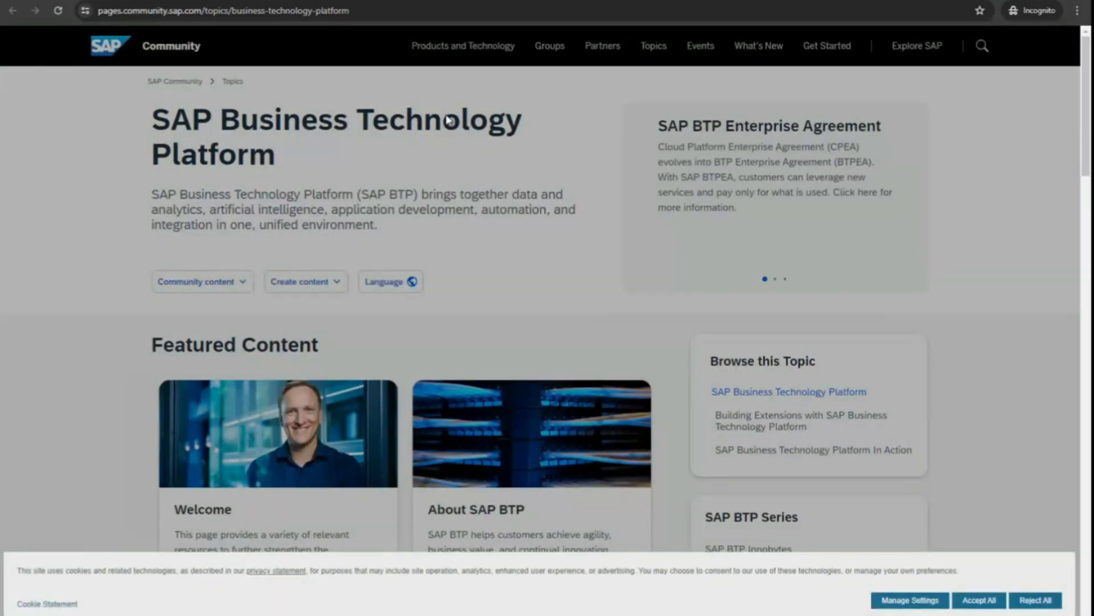
key(ctrl+w)
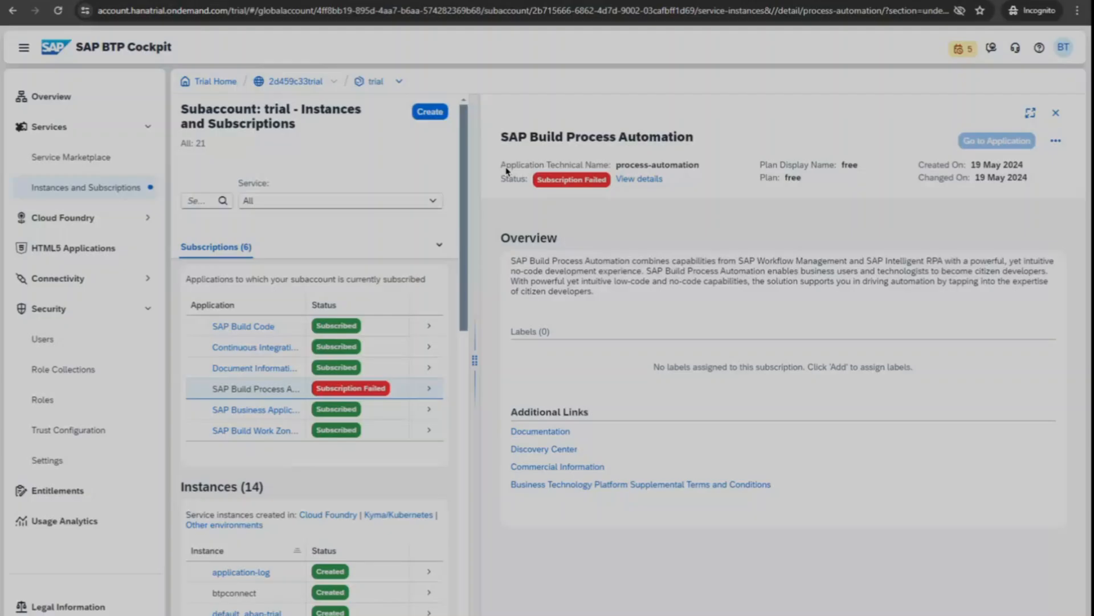
Step: Delete the failed SAP Build Process Automation subscription from the trial subaccount
click(1055, 144)
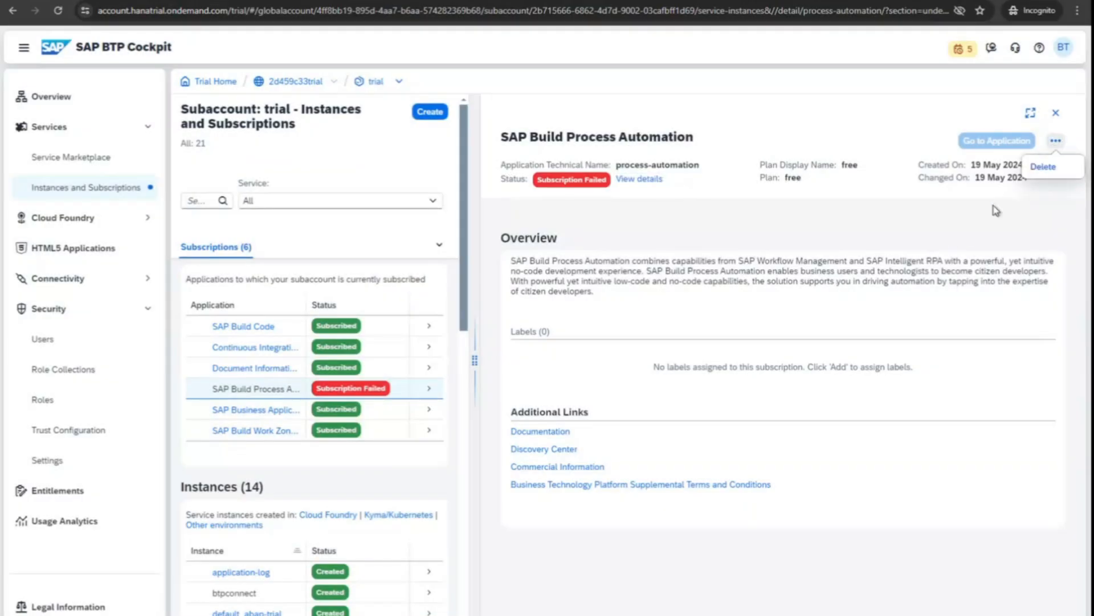
click(1049, 167)
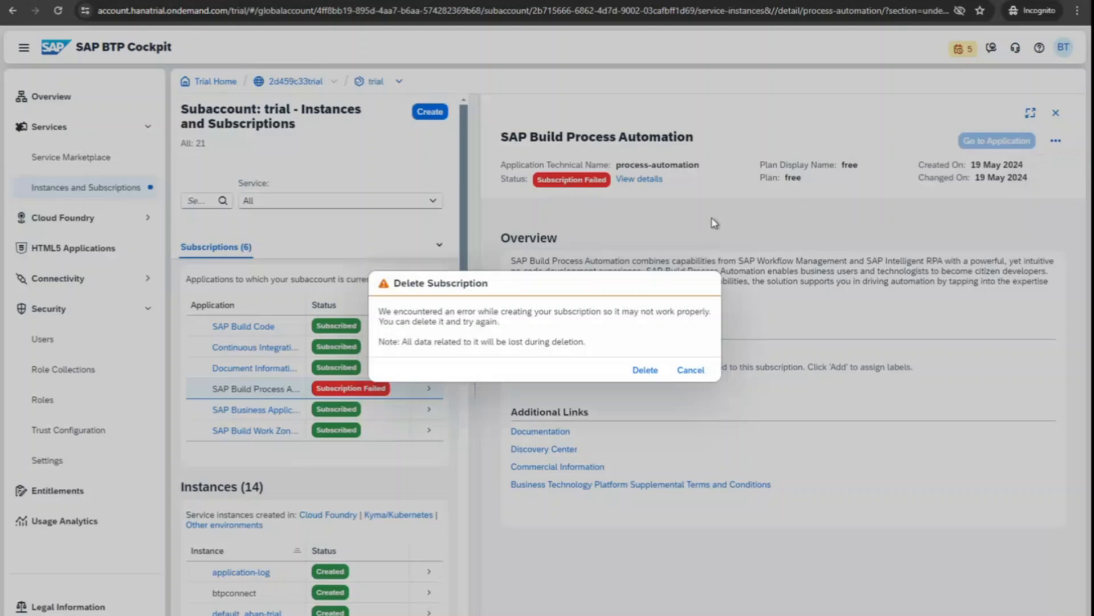
click(648, 370)
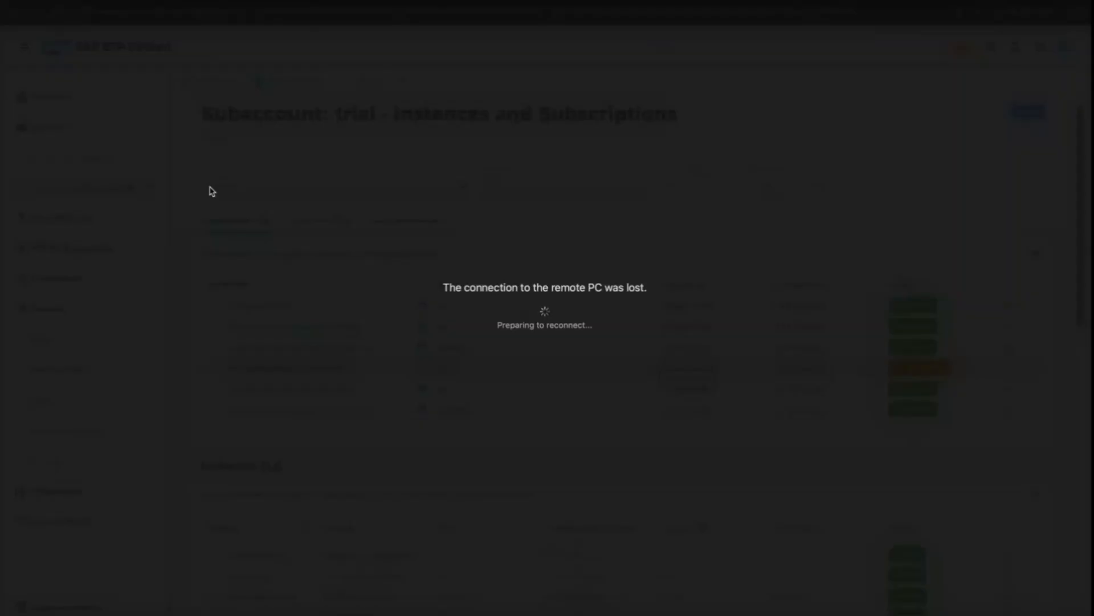
key(ctrl+Left)
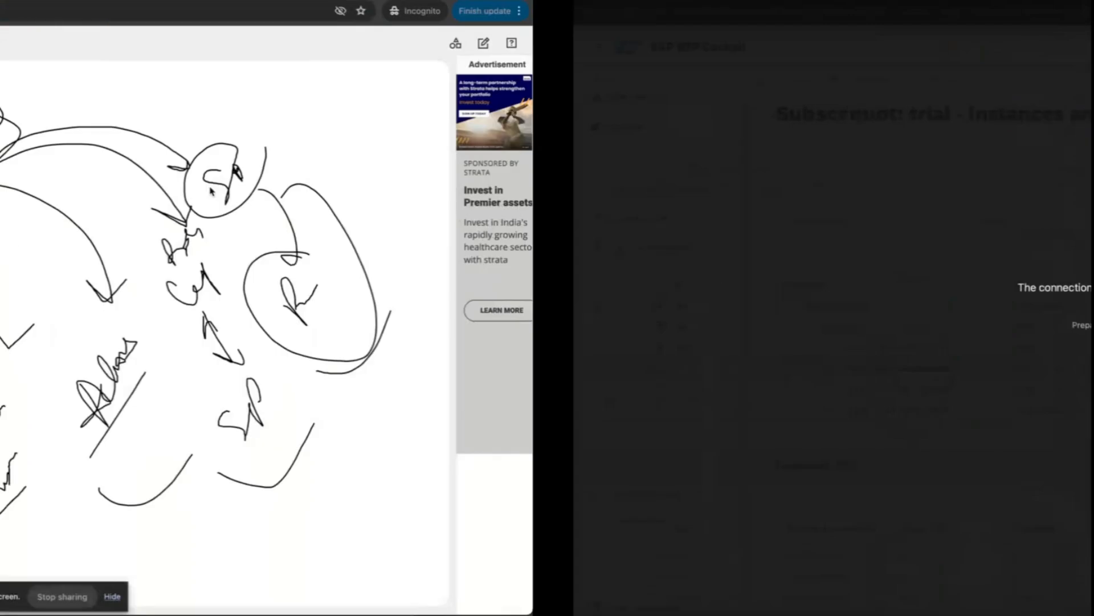
click(127, 2)
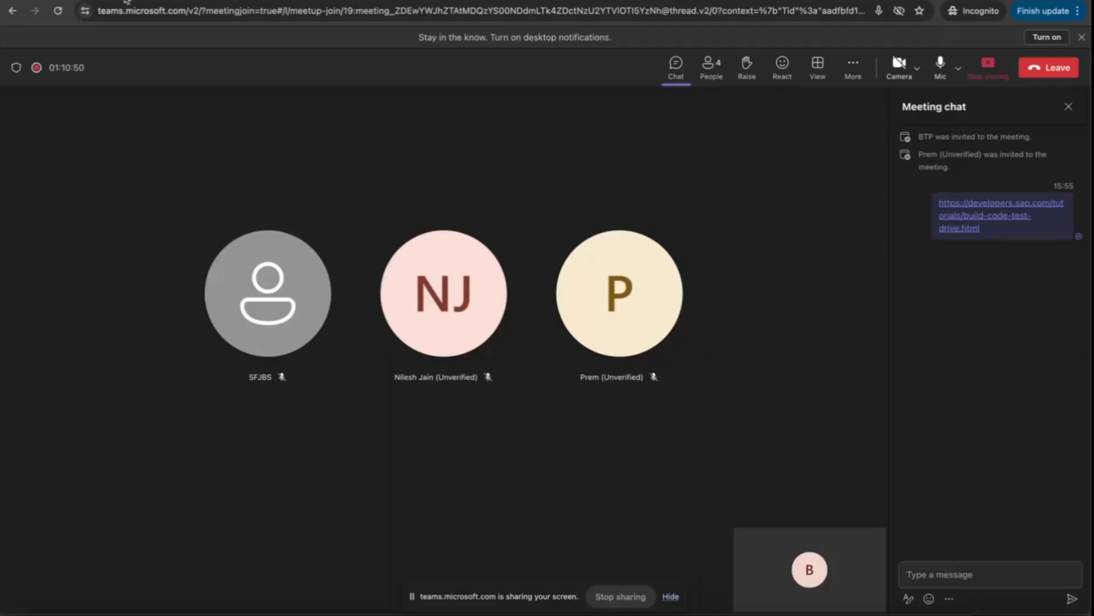
key(ctrl+Right)
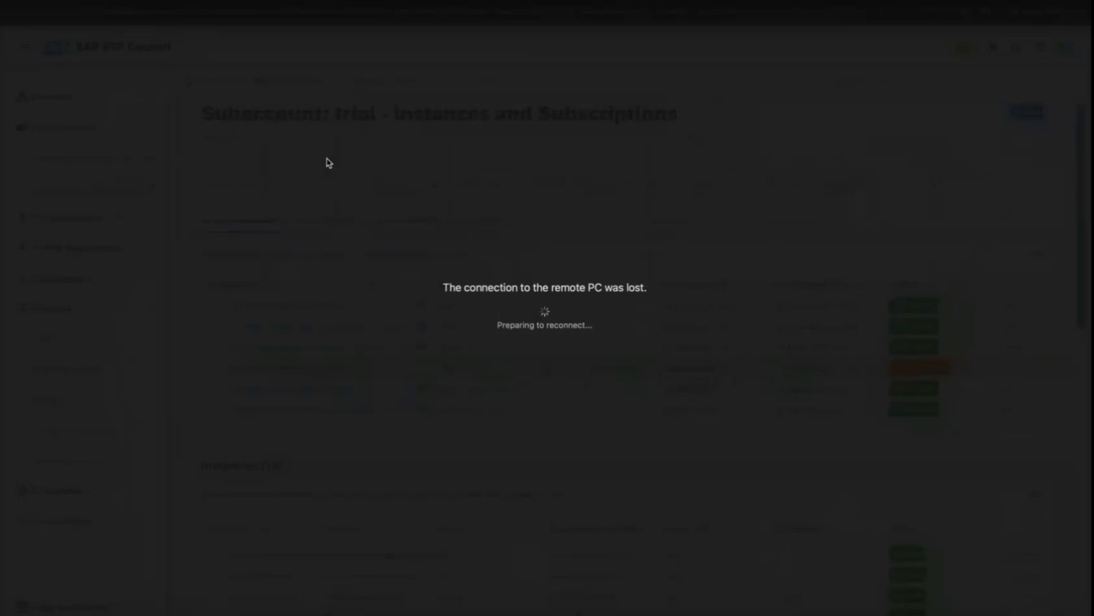
key(ctrl+Left)
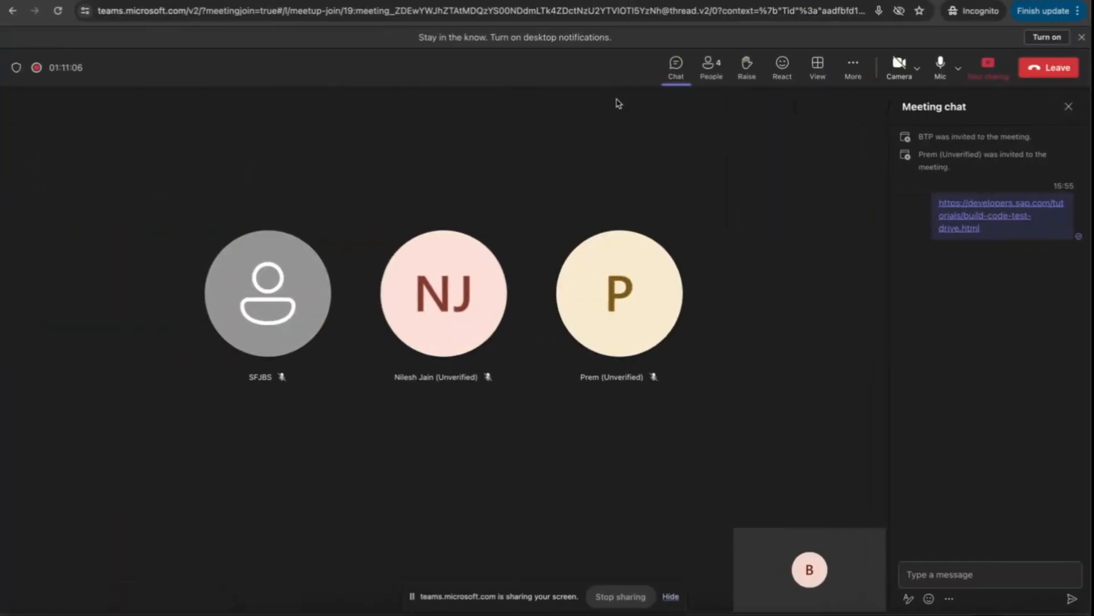
key(ctrl+Right)
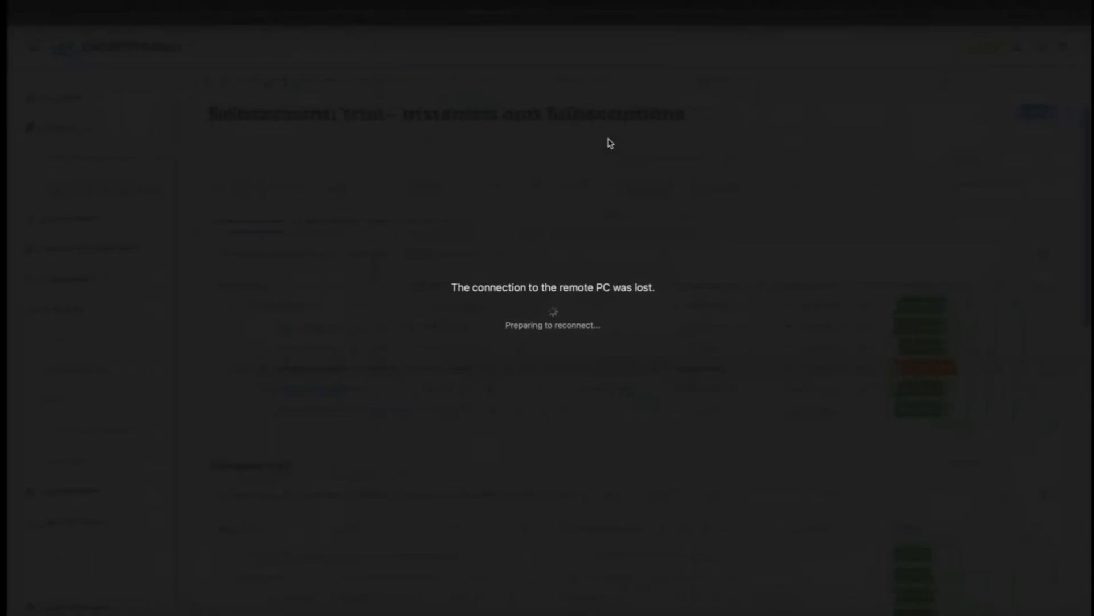
key(ctrl+Left)
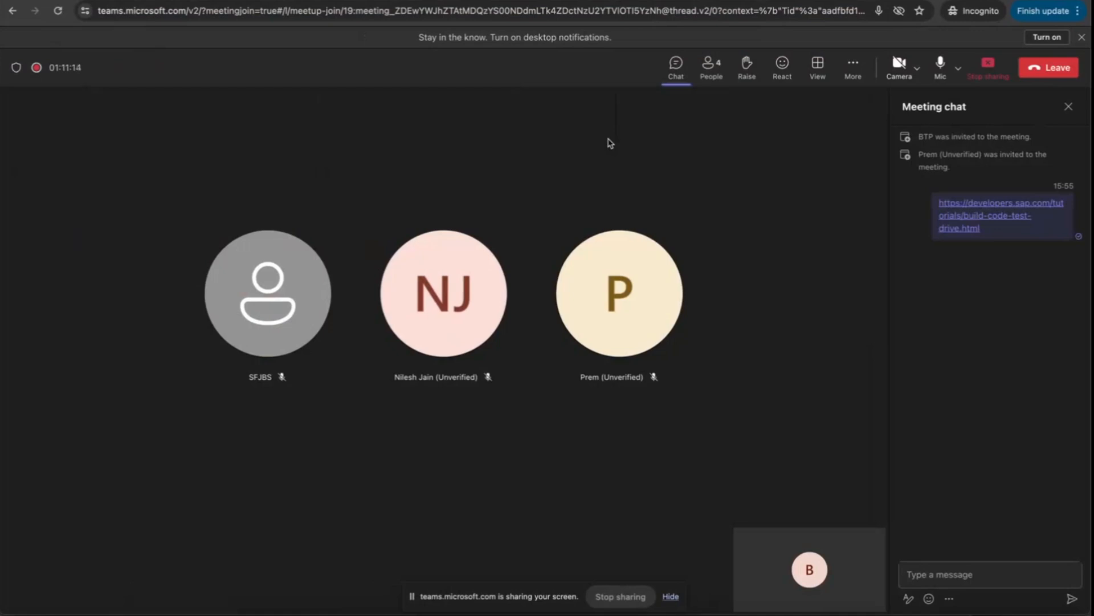
key(ctrl+Right)
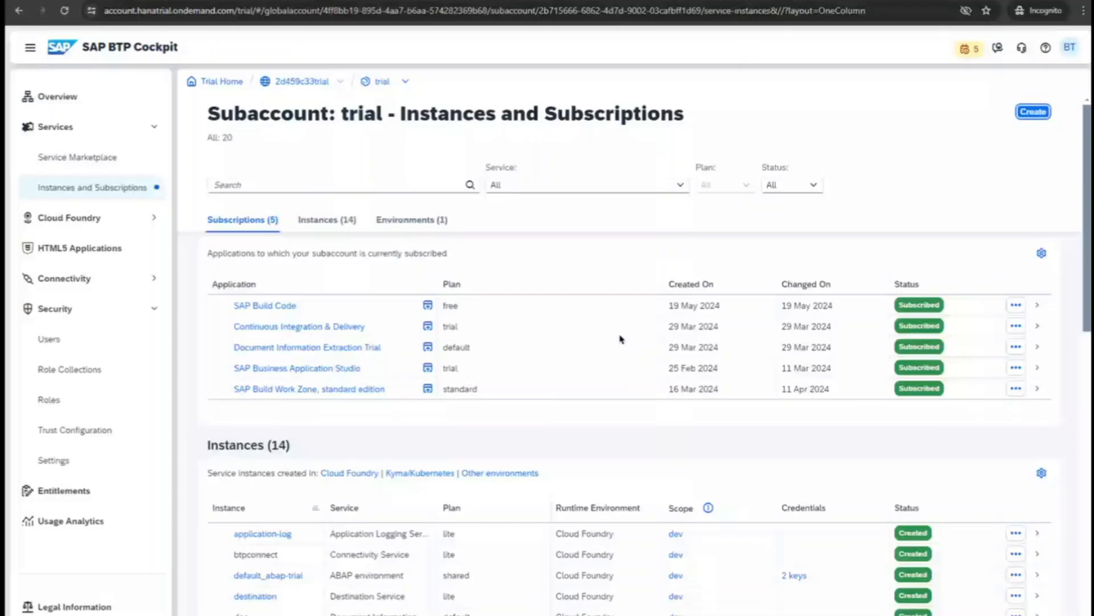
Step: Delete the SAP Build Code subscription from the trial subaccount's Instances and Subscriptions
click(85, 159)
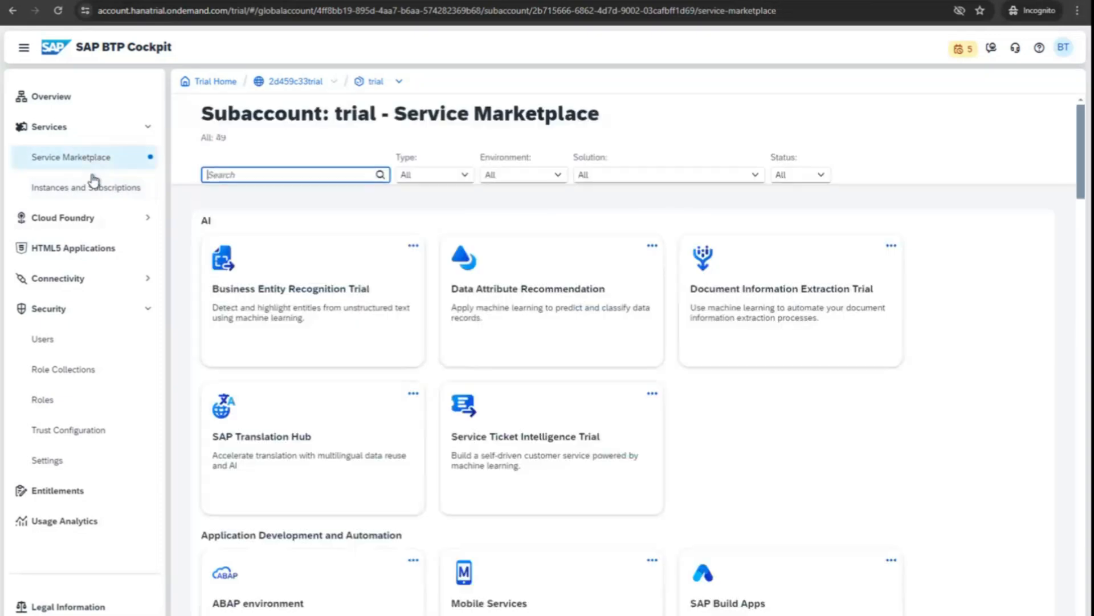
click(91, 186)
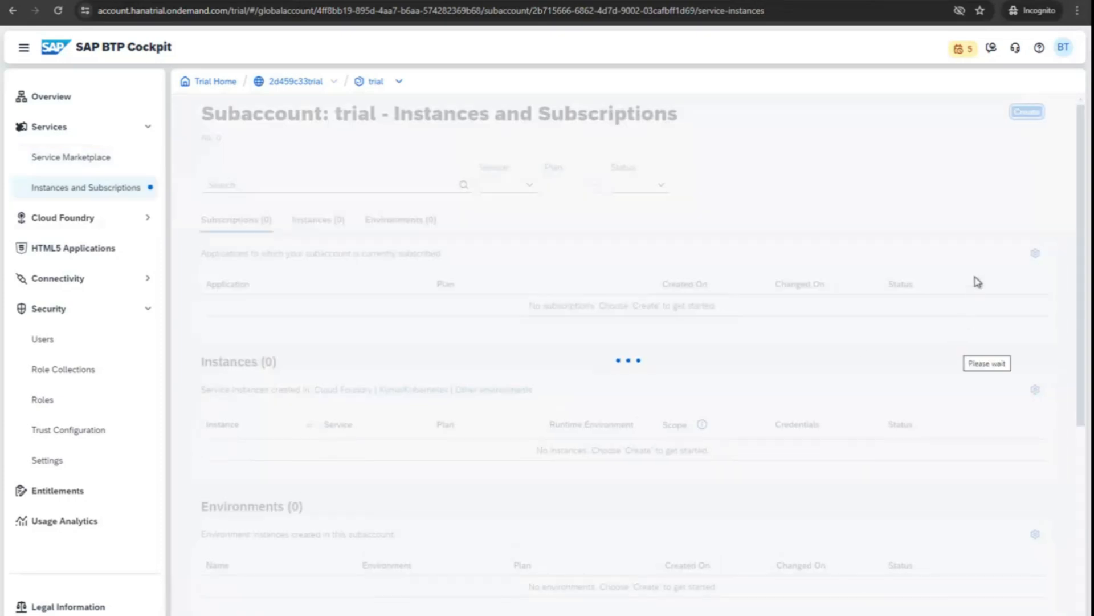
click(1010, 304)
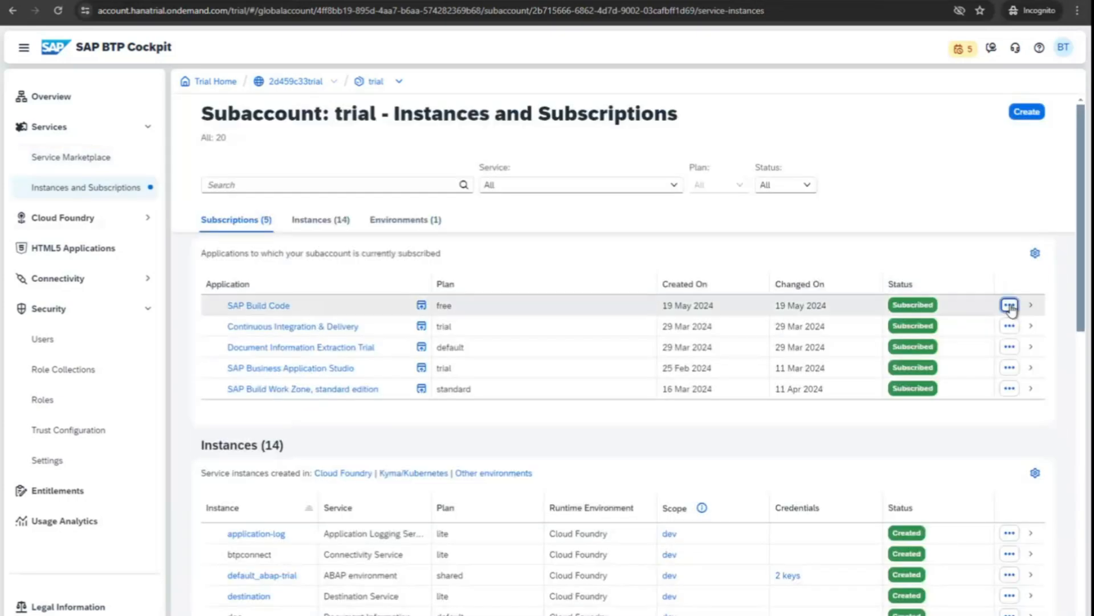
click(989, 391)
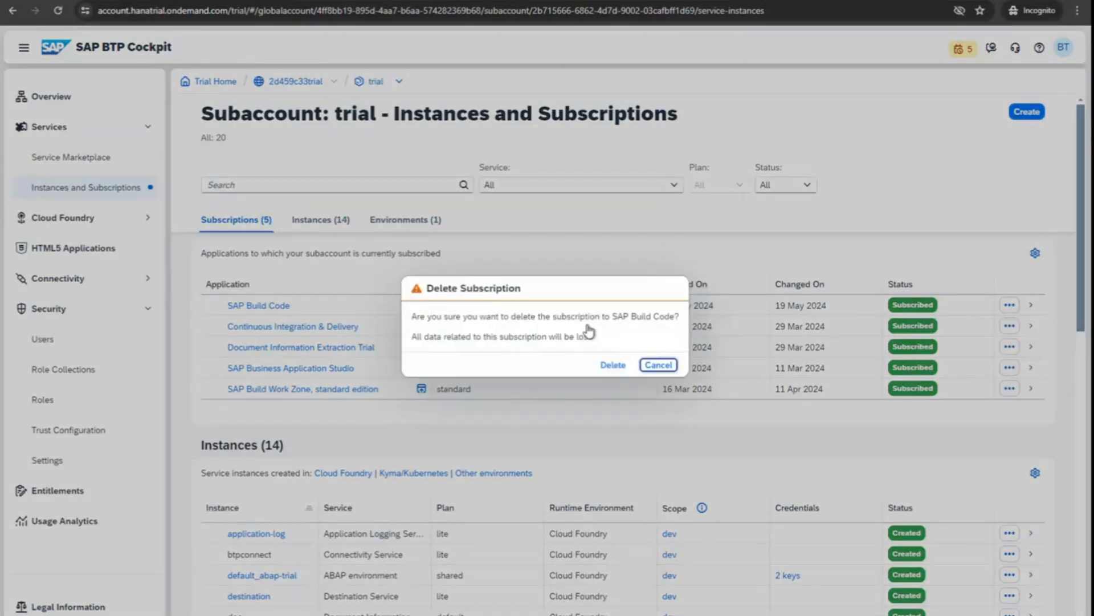
click(611, 365)
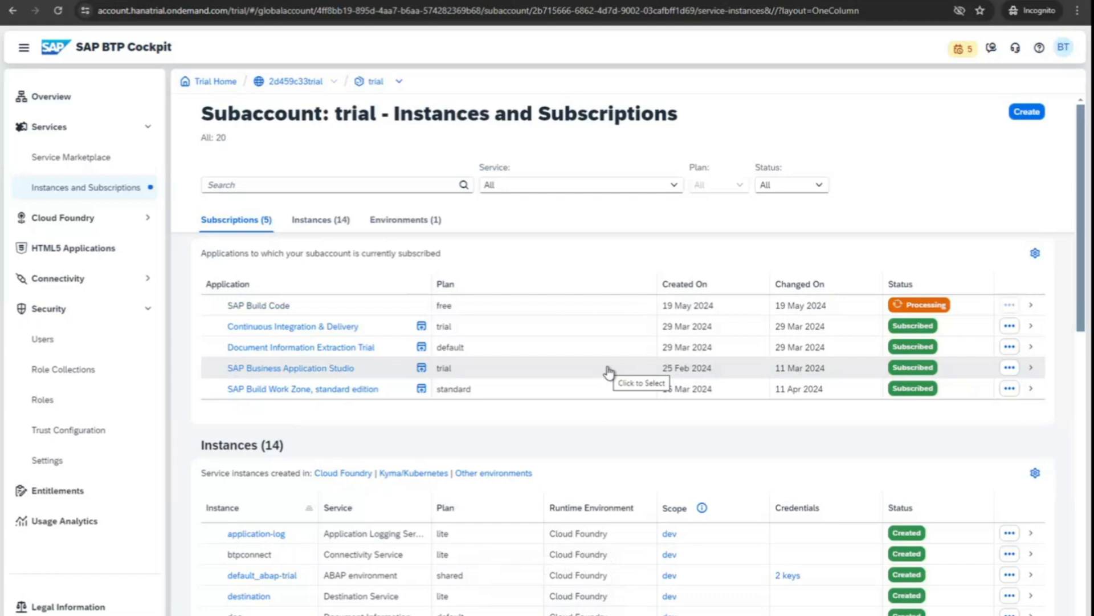
Step: Subscribe to SAP Build Process Automation from the Service Marketplace with the free subscription plan and view the new subscription
click(70, 162)
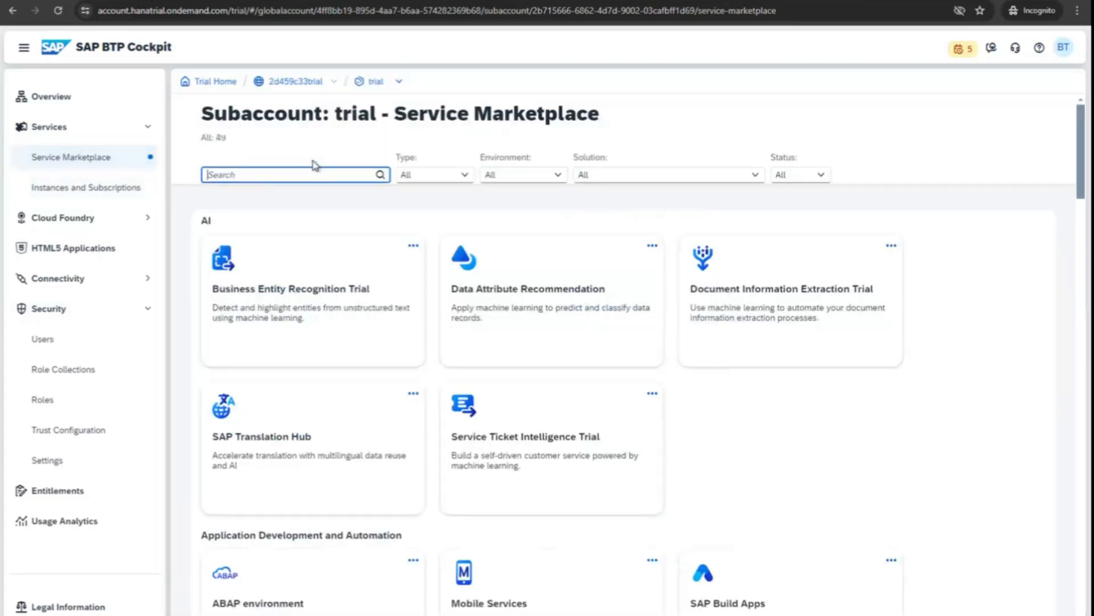
text(auto)
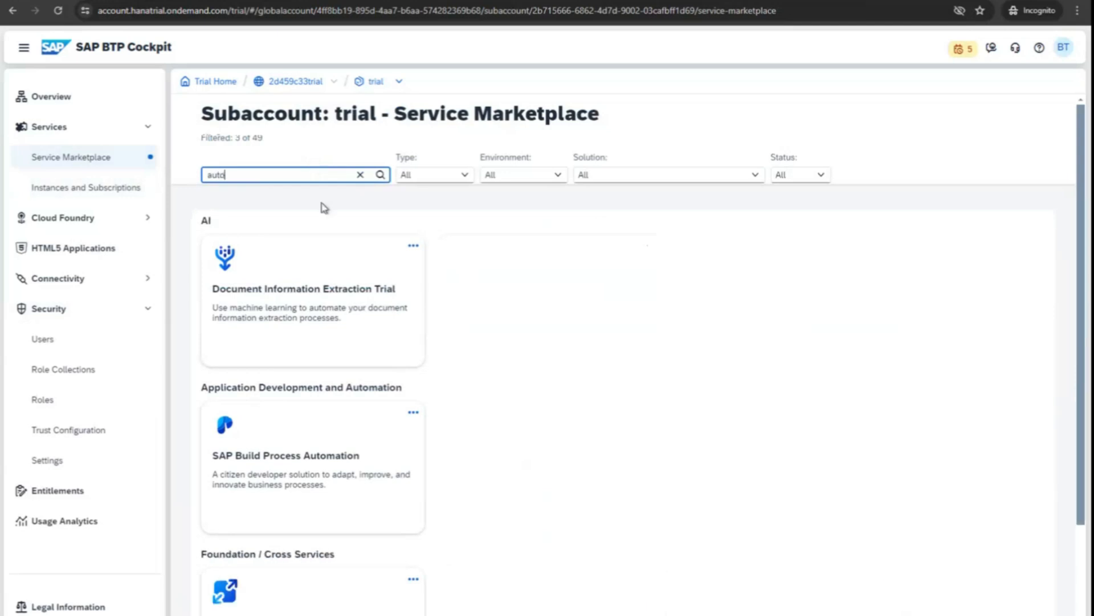
click(413, 416)
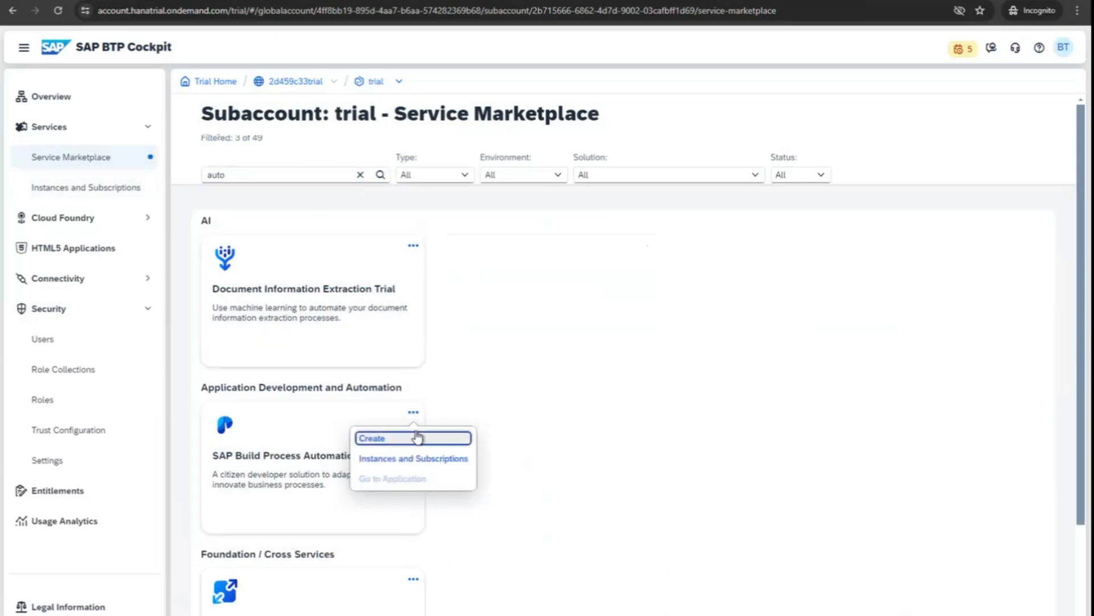
click(419, 440)
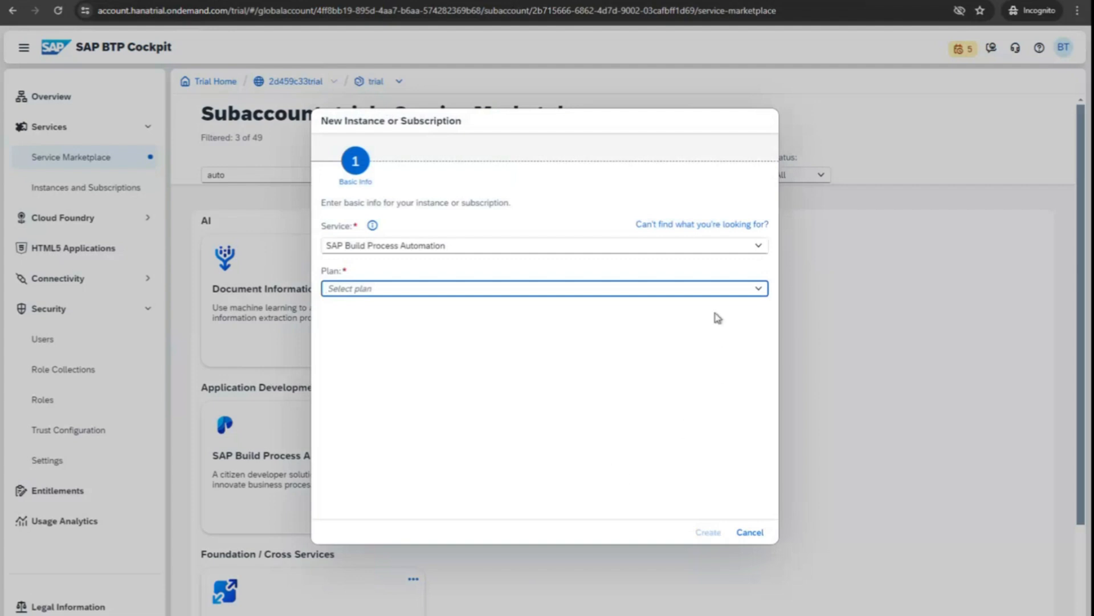
click(758, 288)
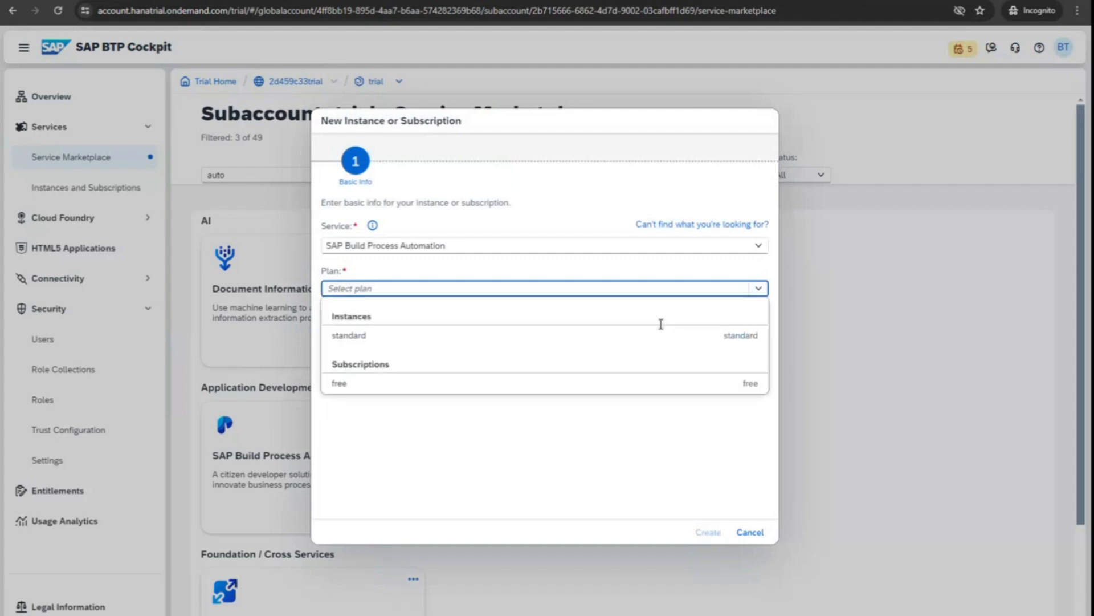
click(624, 390)
click(707, 533)
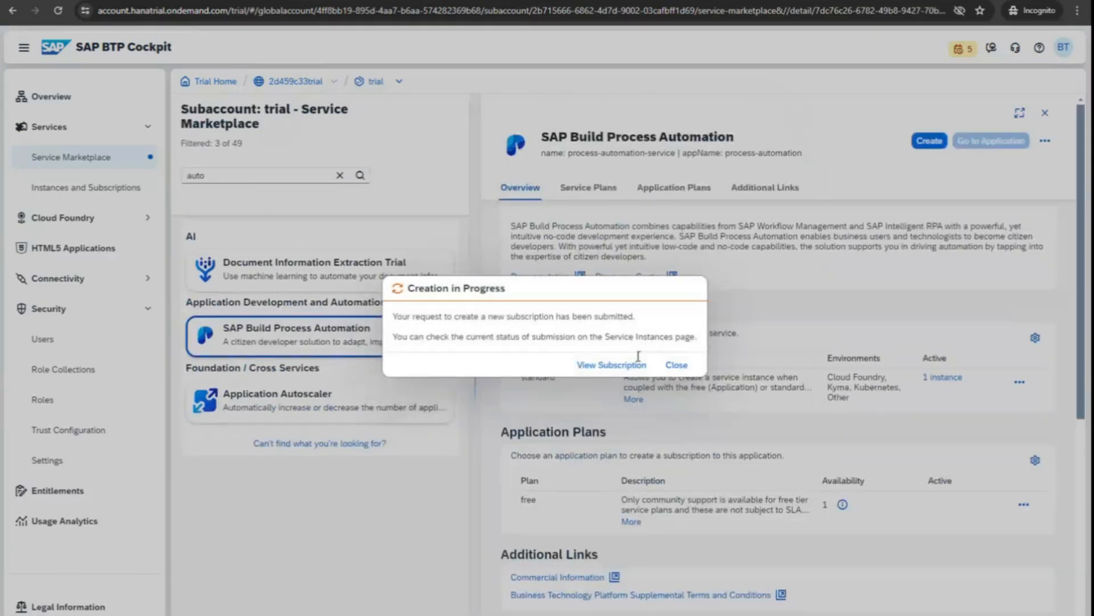
click(637, 365)
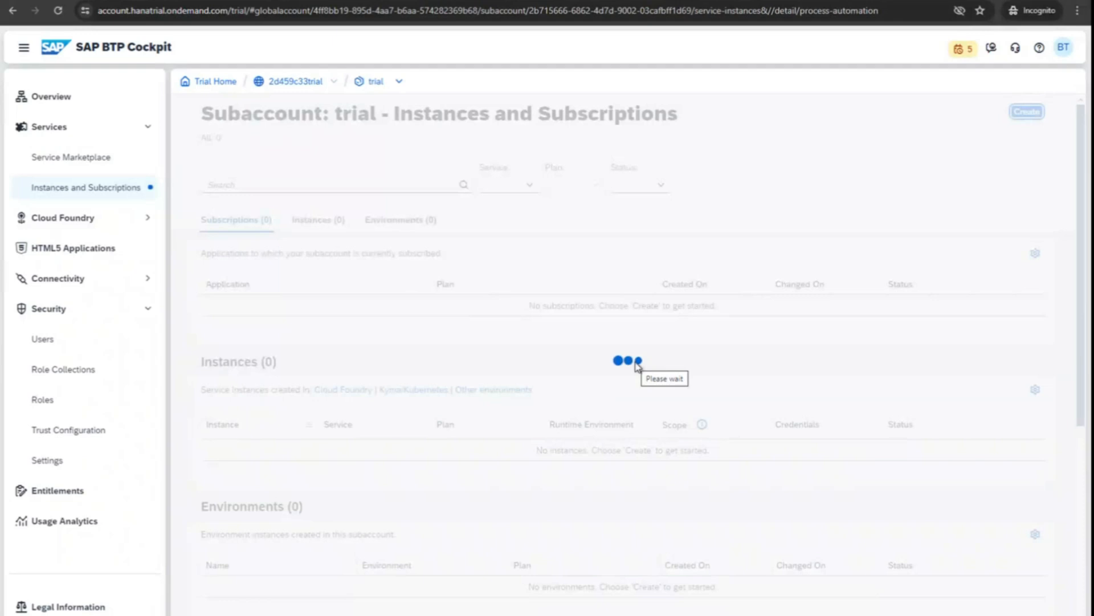
click(639, 348)
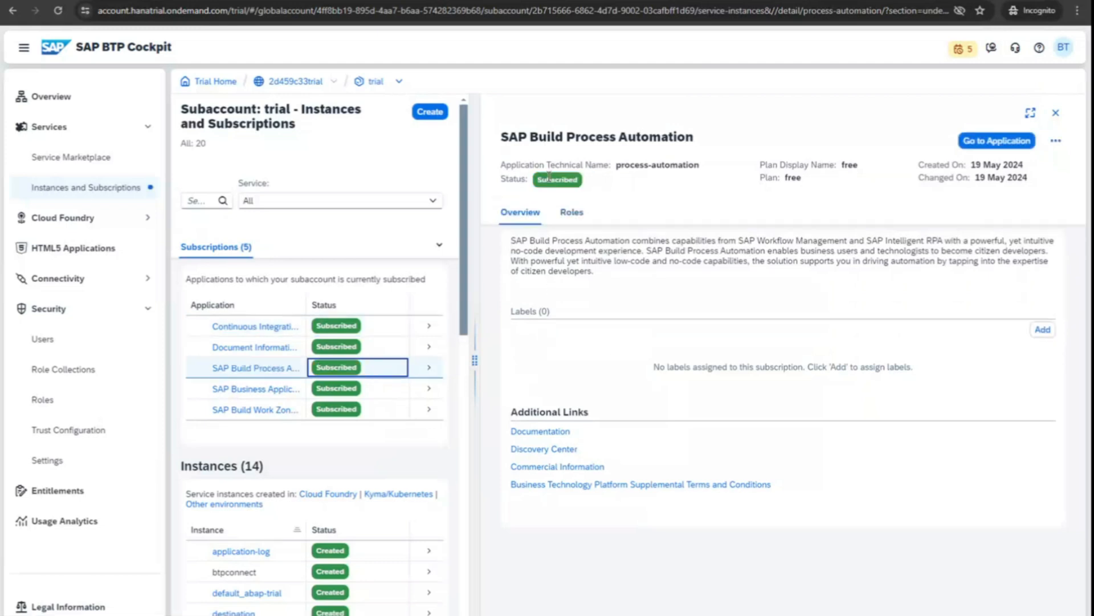
Step: Assign the ProcessAutomationAdmin, ProcessAutomationDeveloper and ProcessAutomationParticipant role collections to the subaccount's user
click(75, 343)
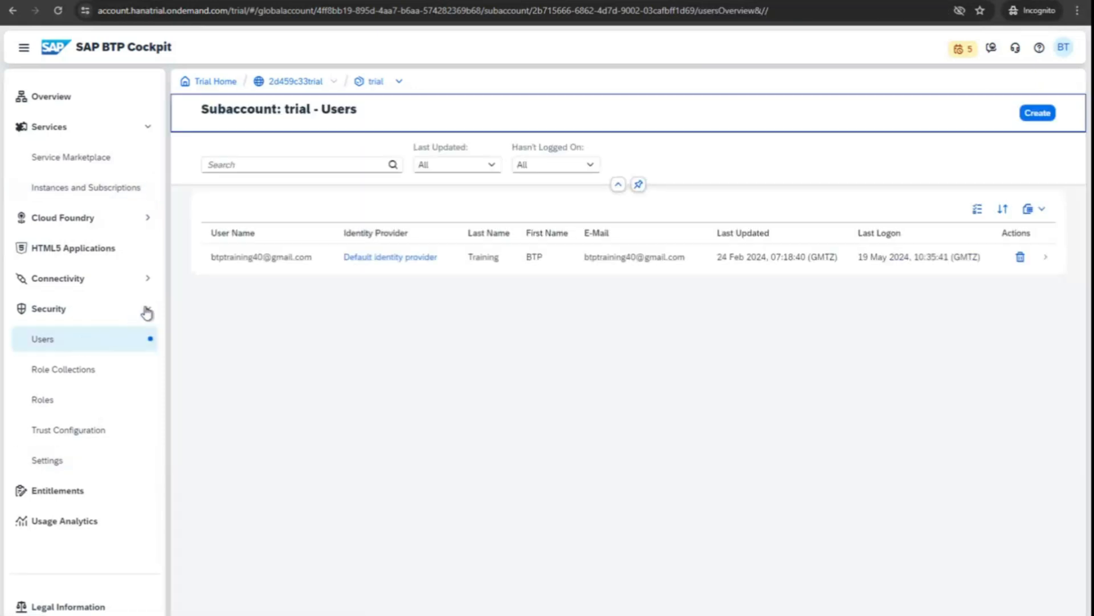
click(230, 263)
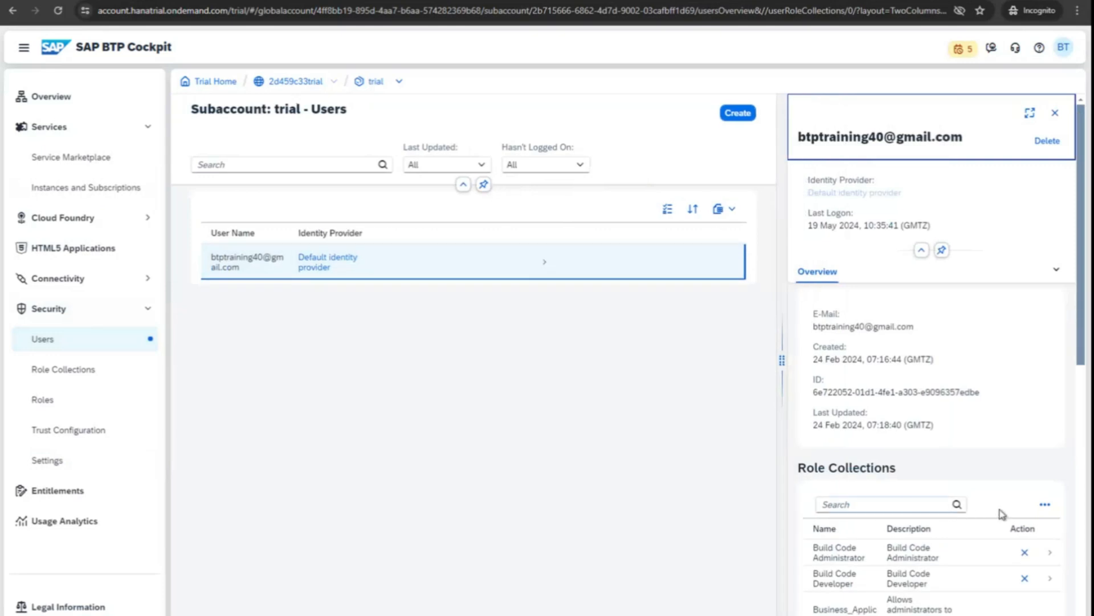
click(1045, 504)
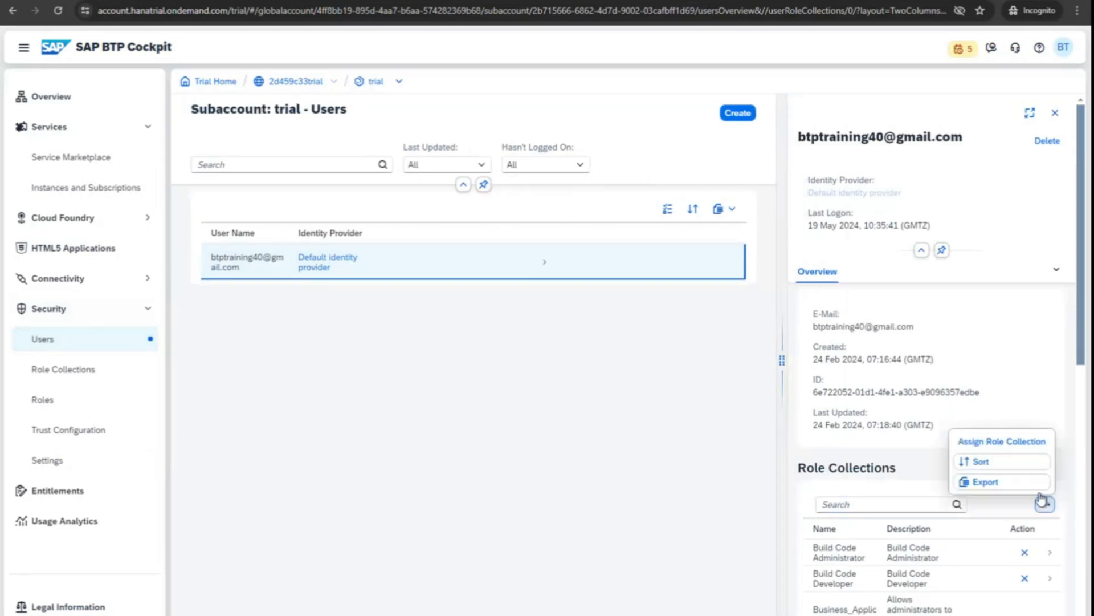
click(1024, 442)
click(164, 324)
click(164, 349)
click(165, 377)
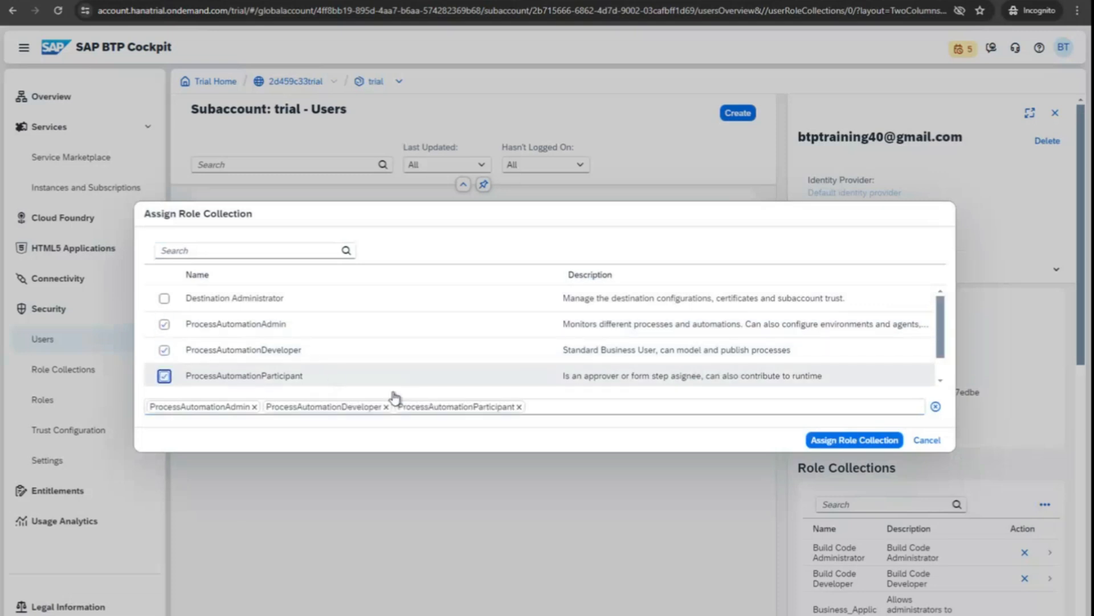
click(835, 444)
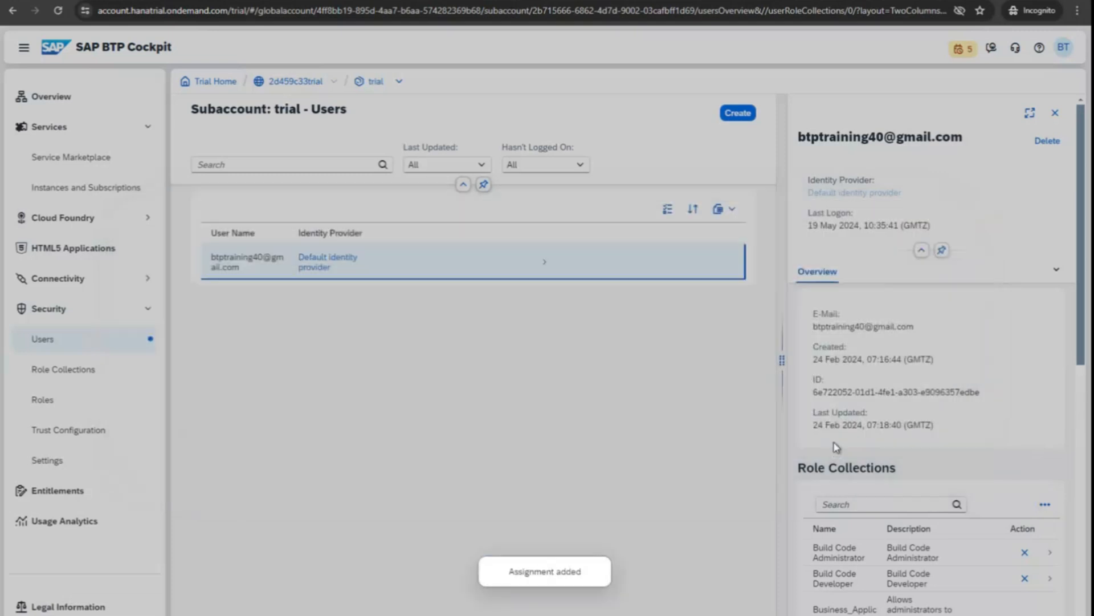
Step: Open the SAP Build Process Automation application from the subaccount's subscriptions and show the lobby's Quick Start options
click(113, 191)
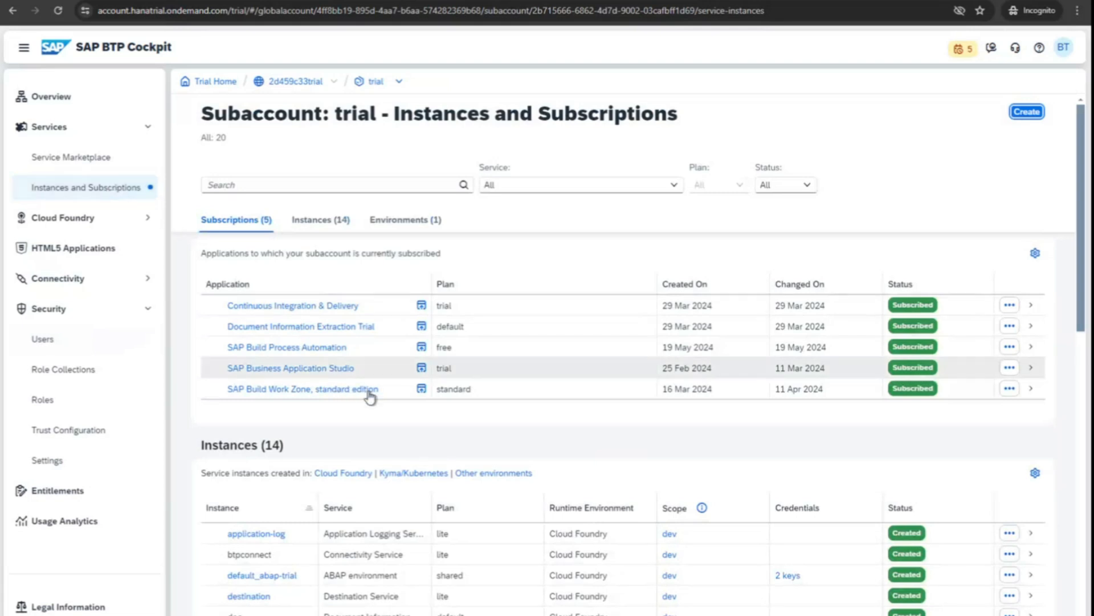
click(421, 348)
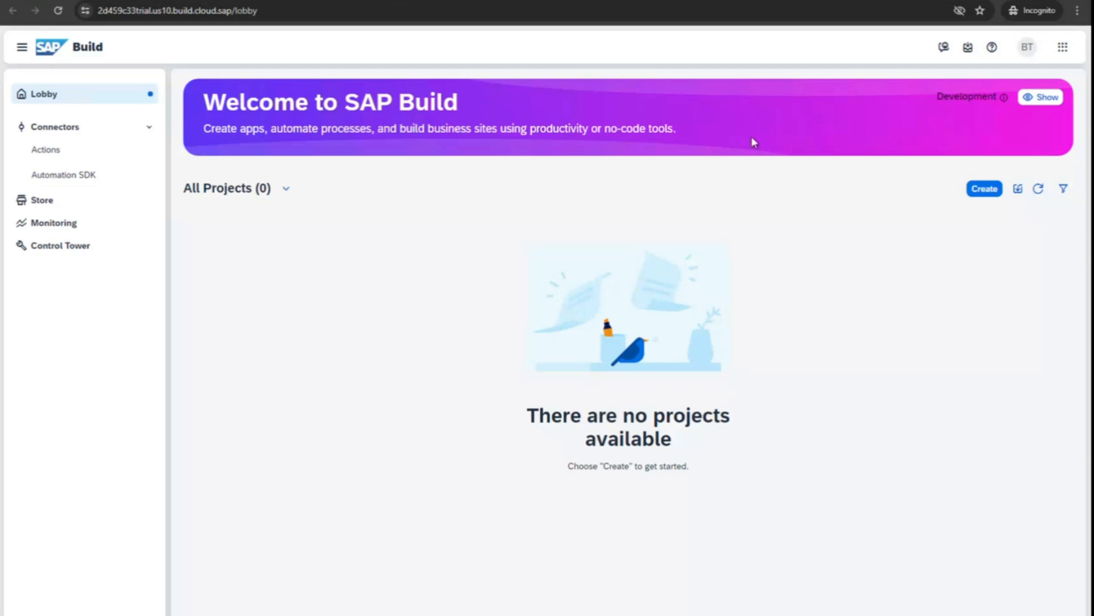
click(1053, 100)
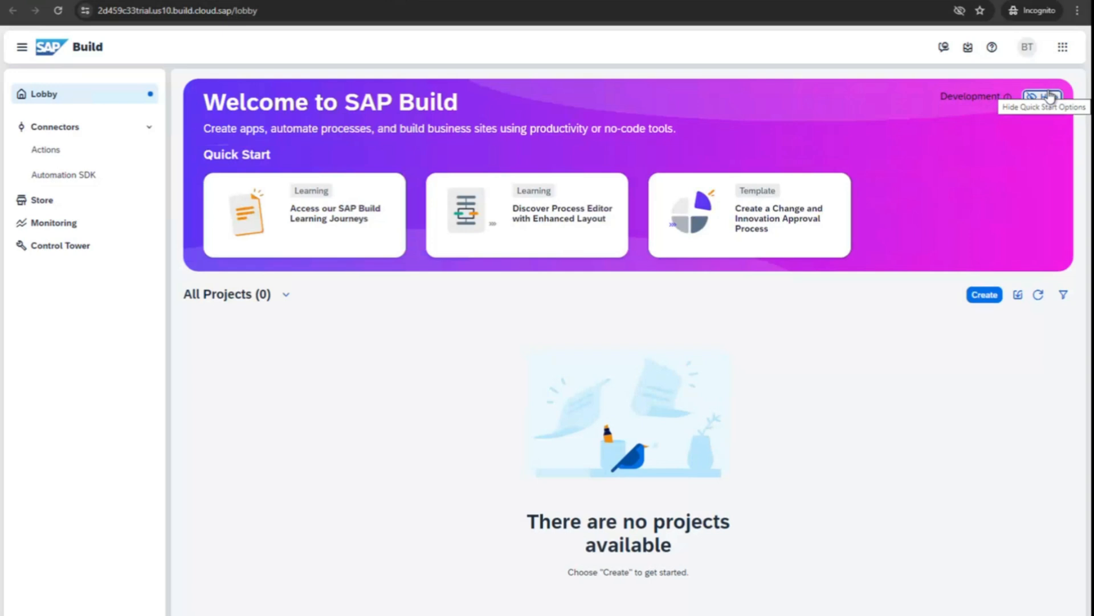
Step: Create an automated process project of type Business Process named "automate productshop" and accept the disclaimer
click(982, 297)
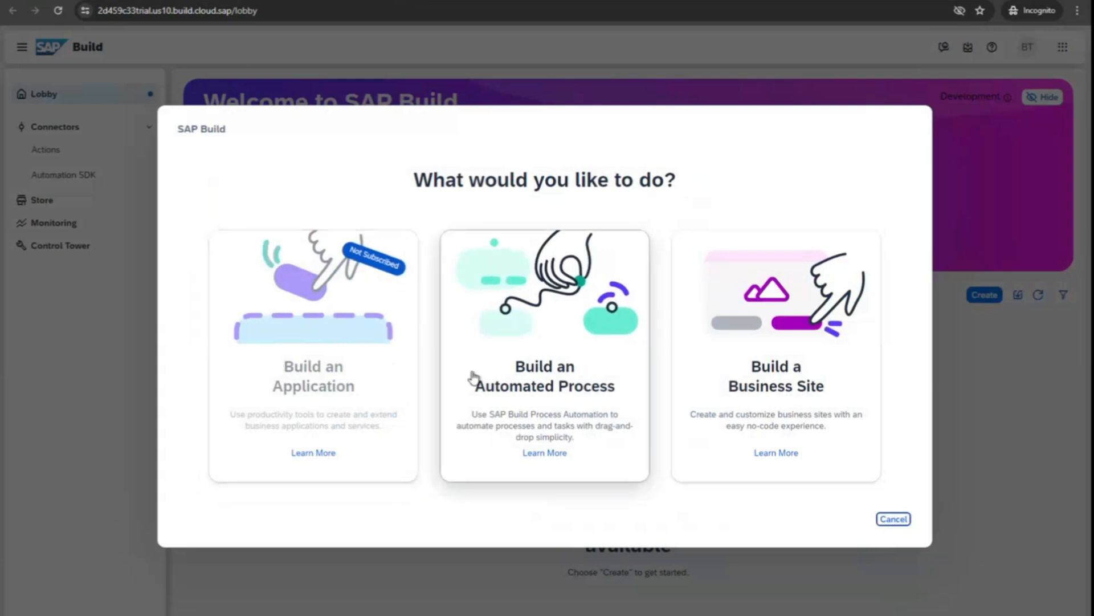
click(532, 391)
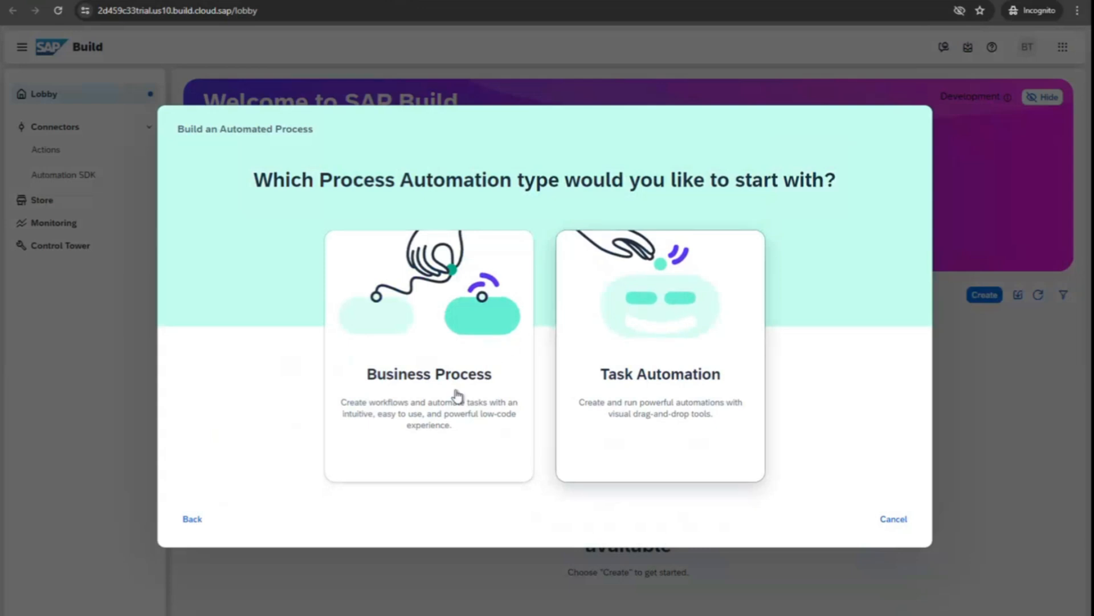
click(423, 377)
click(449, 311)
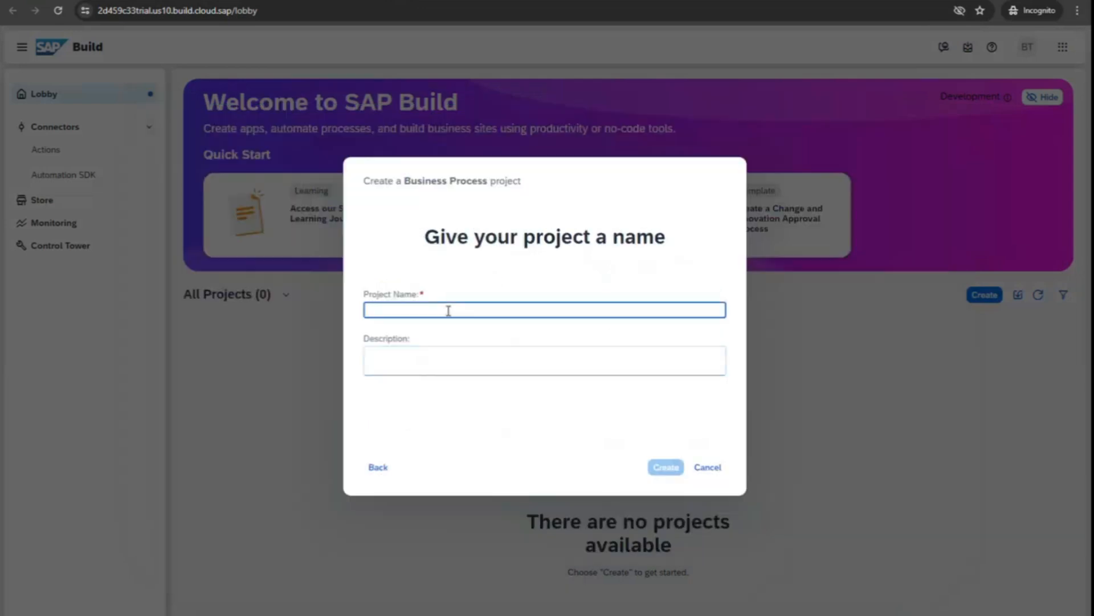
text(automate prod)
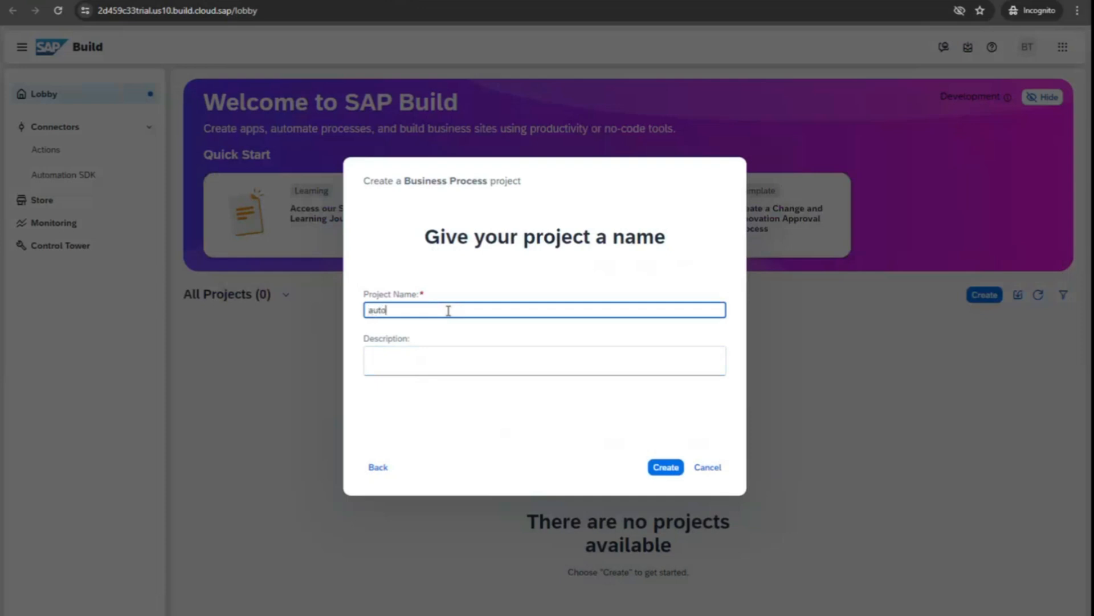
text(uction)
key(BackSpace)
key(BackSpace)
key(BackSpace)
text(ctsh)
click(666, 470)
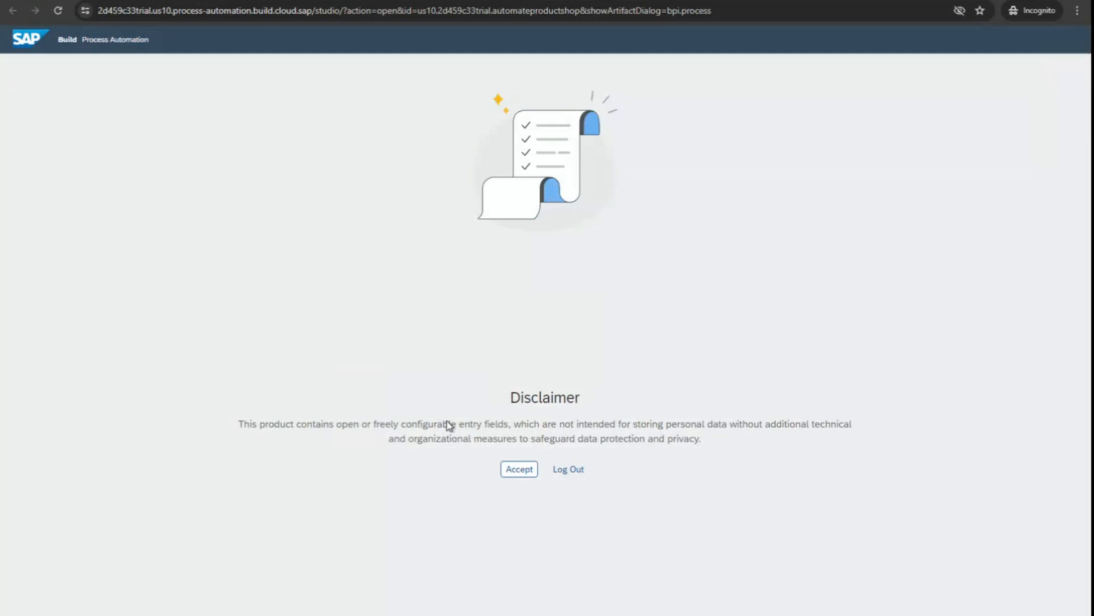
click(518, 471)
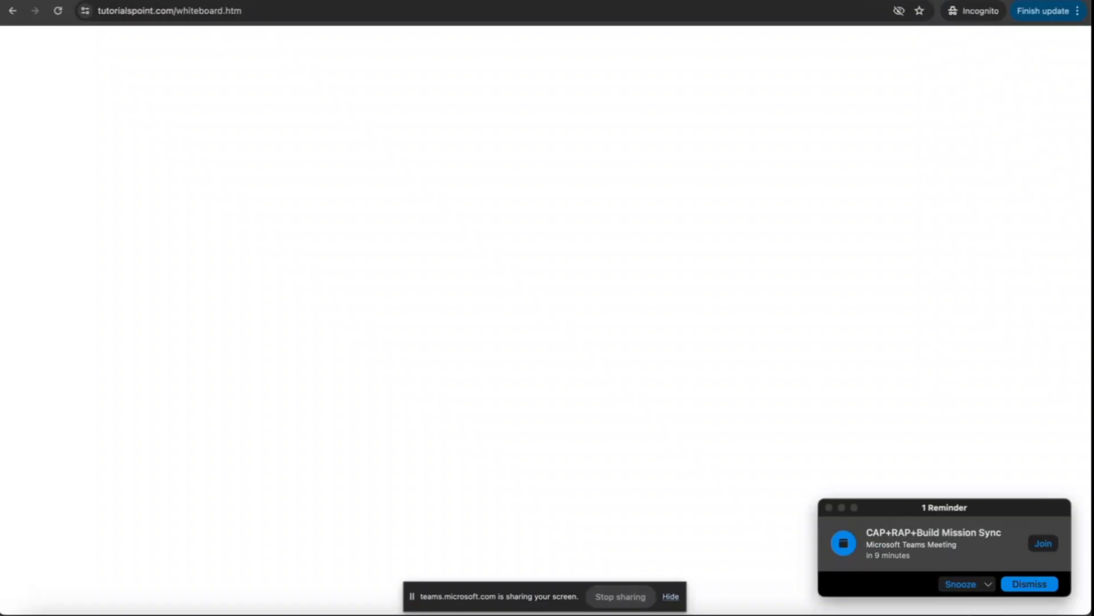
Step: Switch to the whiteboard and extend the SPA diagram with loops around Forms and a new handwritten branch beyond the circled R
click(1023, 585)
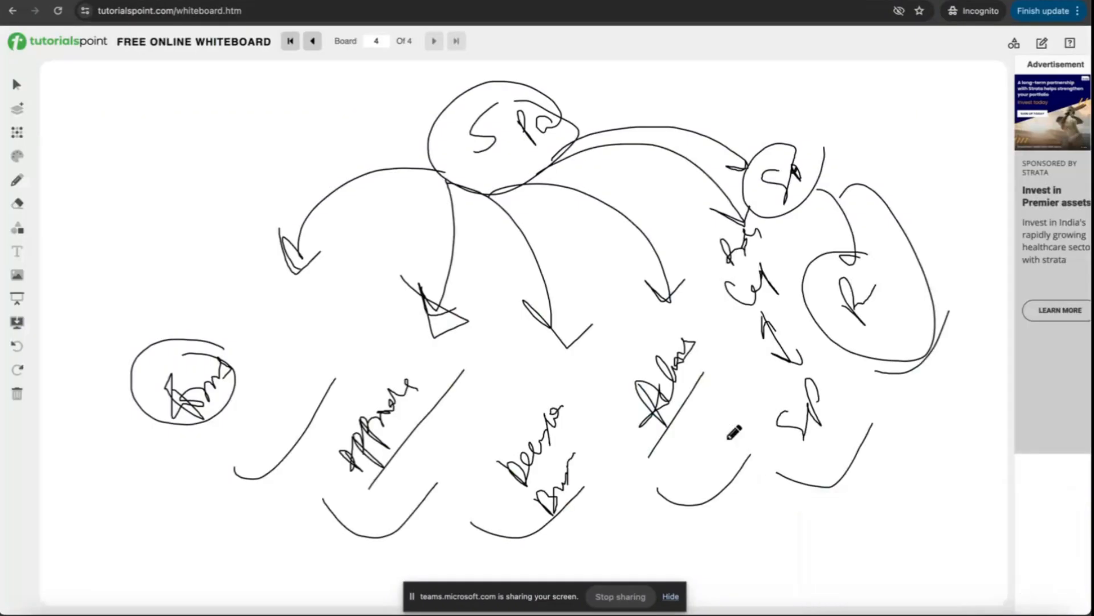
mouse_move(276, 333)
mouse_down()
mouse_move(181, 428)
mouse_move(237, 293)
mouse_move(210, 329)
mouse_move(245, 265)
mouse_move(308, 285)
mouse_up()
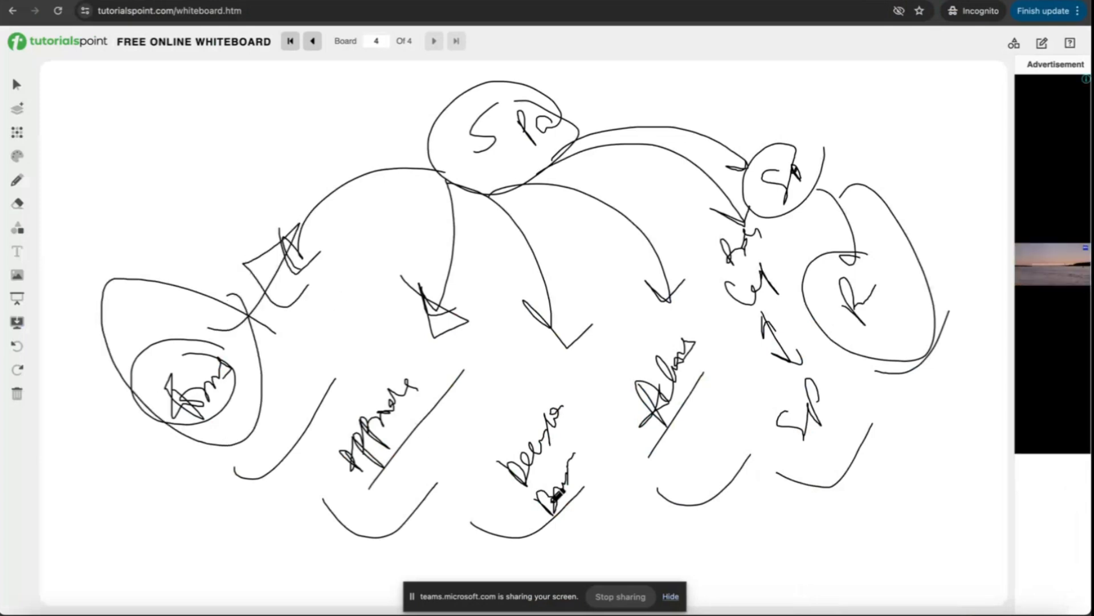
mouse_move(575, 147)
mouse_down()
mouse_move(643, 109)
mouse_move(852, 121)
mouse_move(882, 140)
mouse_move(930, 114)
mouse_move(958, 114)
mouse_move(962, 80)
mouse_up()
mouse_move(918, 188)
mouse_down()
mouse_move(941, 204)
mouse_move(965, 191)
mouse_move(992, 149)
mouse_move(821, 277)
mouse_up()
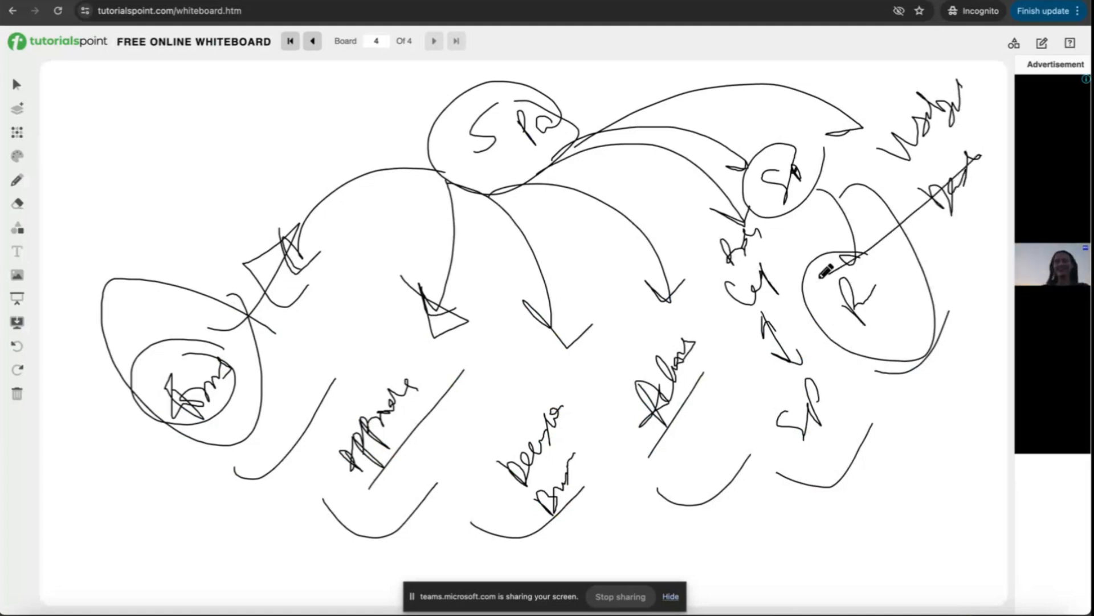
drag(159, 237, 217, 322)
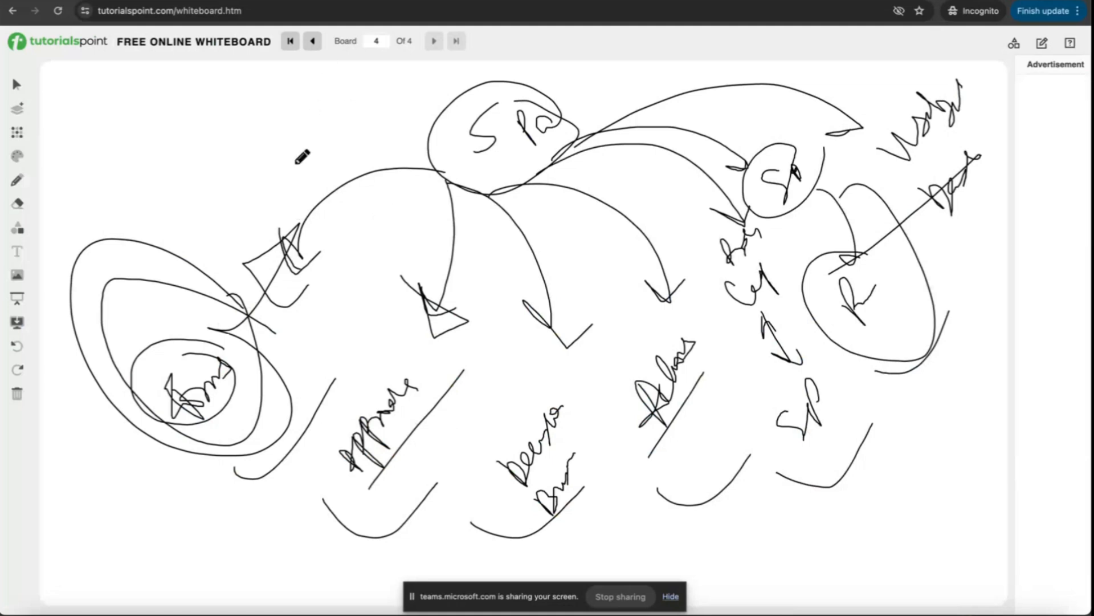
Step: Switch back to SAP Build, create the process "automateproductshop", and dismiss the update notice and new-layout introduction
key(ctrl+Right)
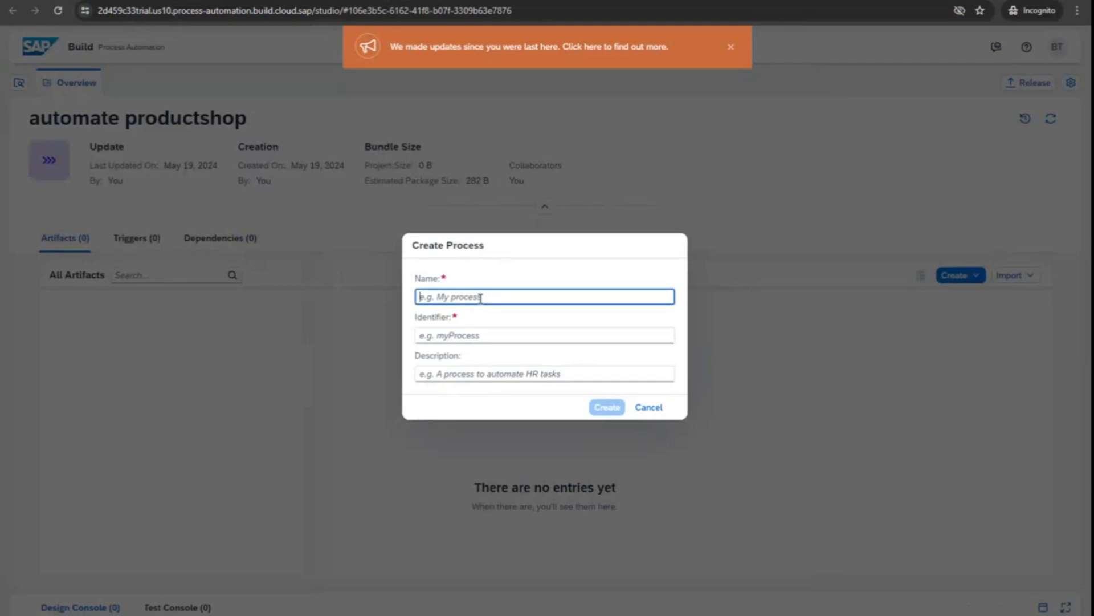
text(automateproduct)
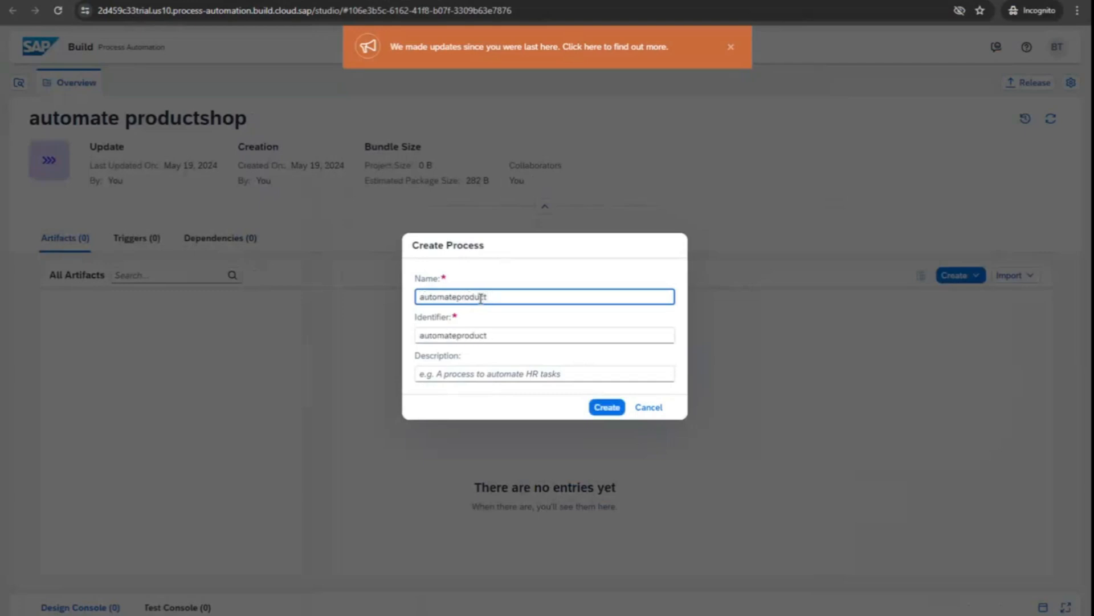
text(shop)
click(602, 407)
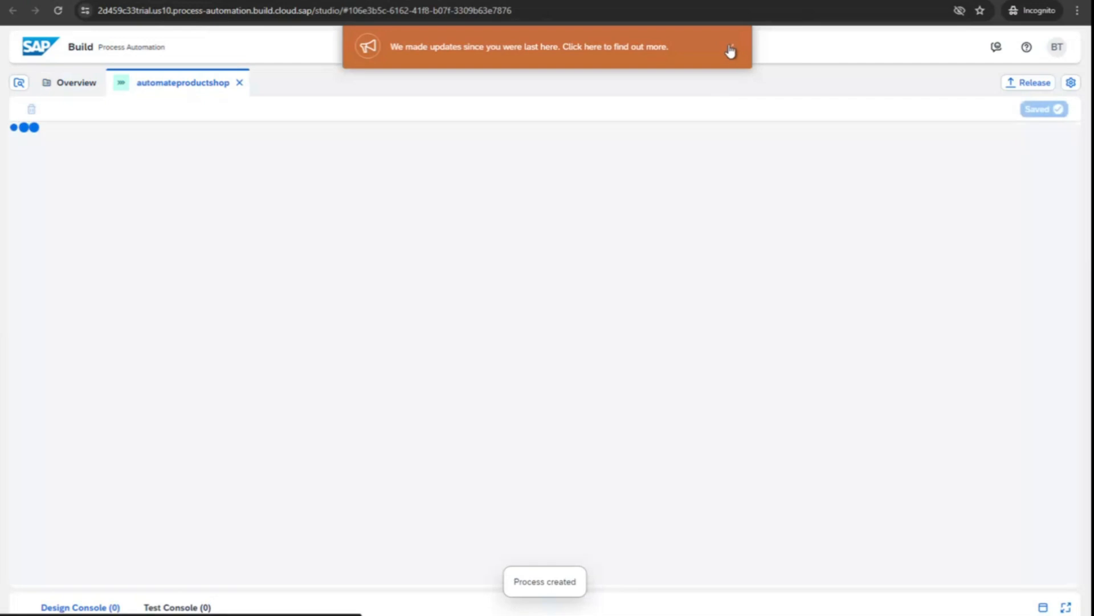
click(731, 49)
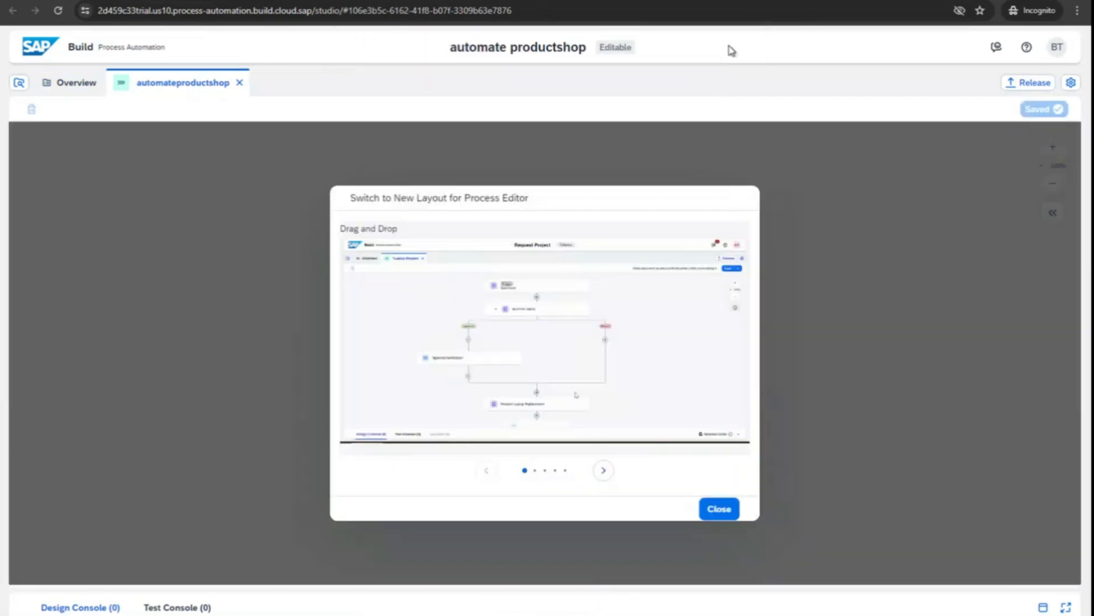
click(719, 510)
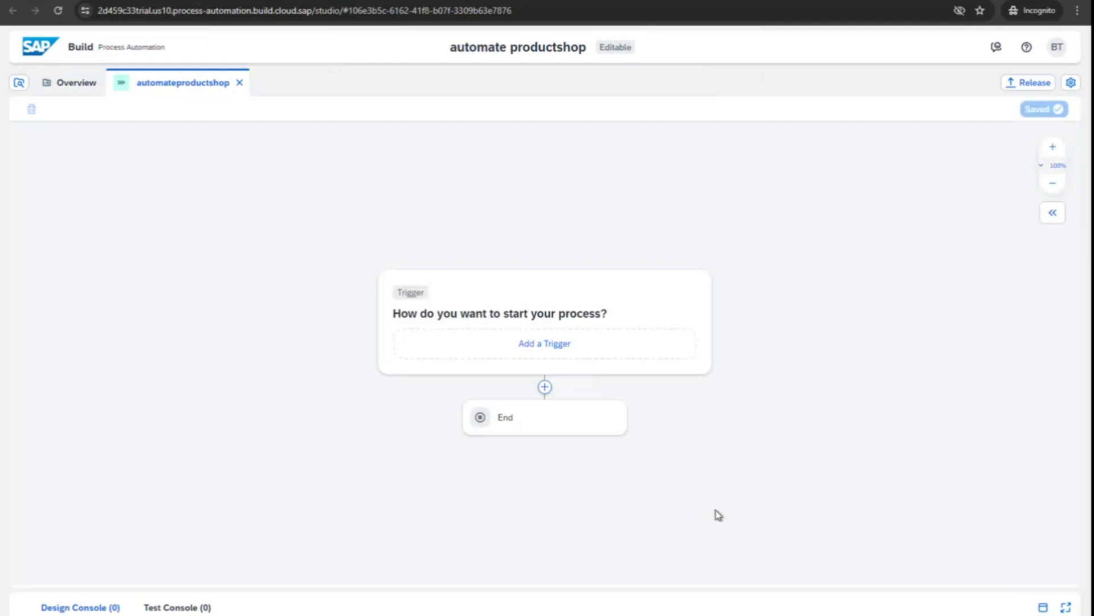
key(ctrl+Left)
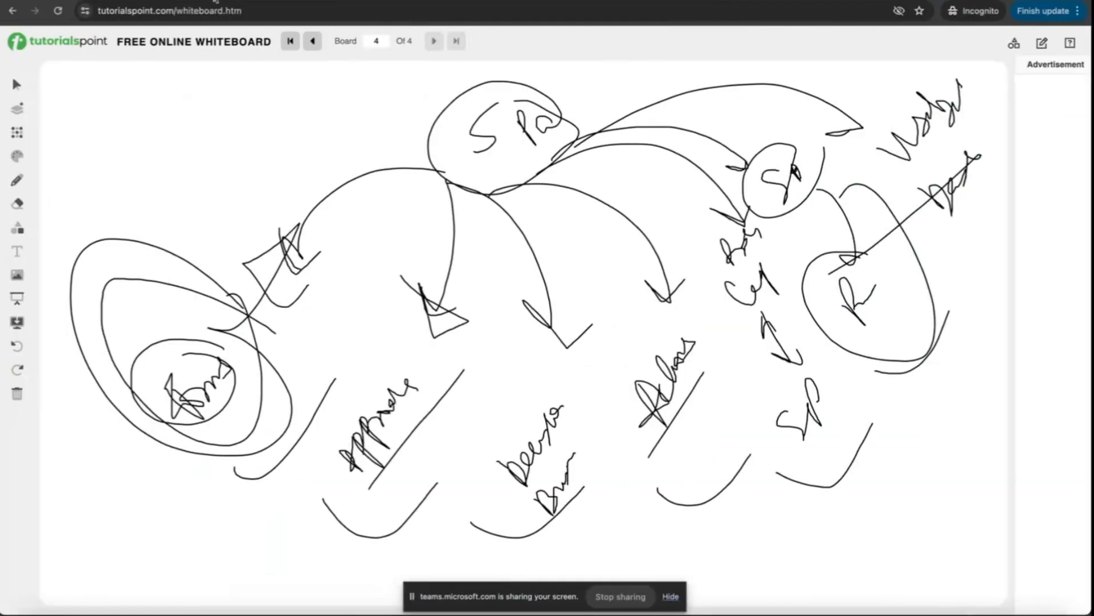
click(165, 1)
key(ctrl+Right)
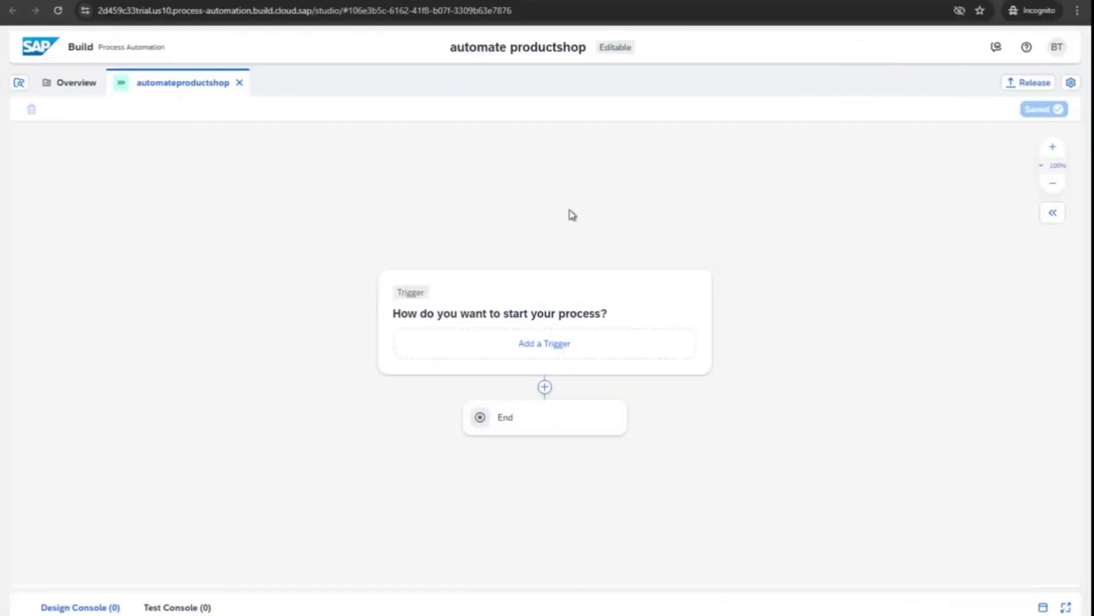
key(ctrl+Left)
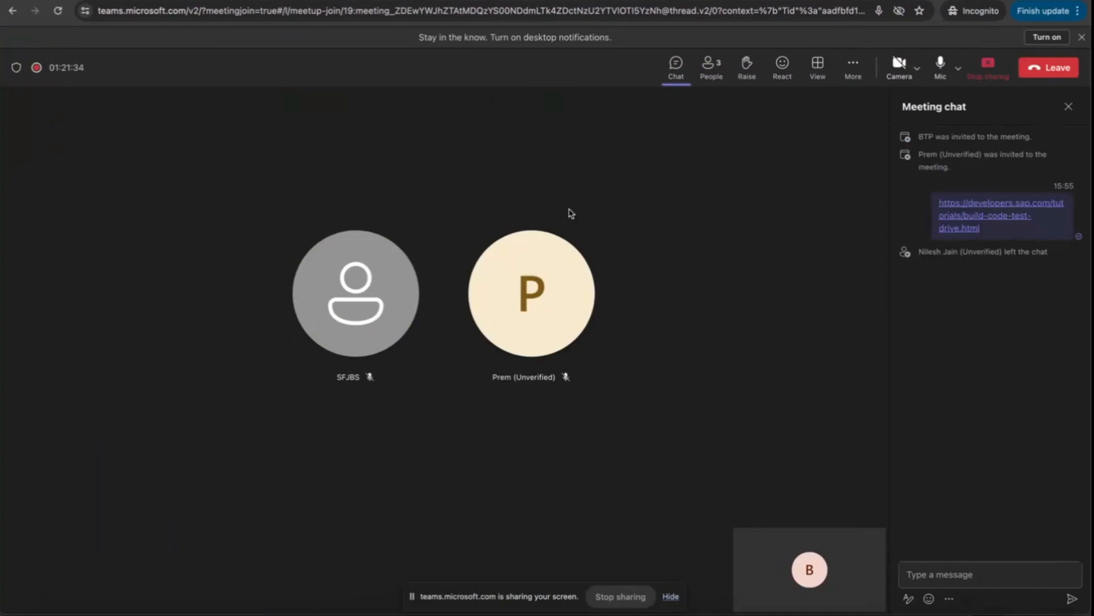
key(ctrl+Right)
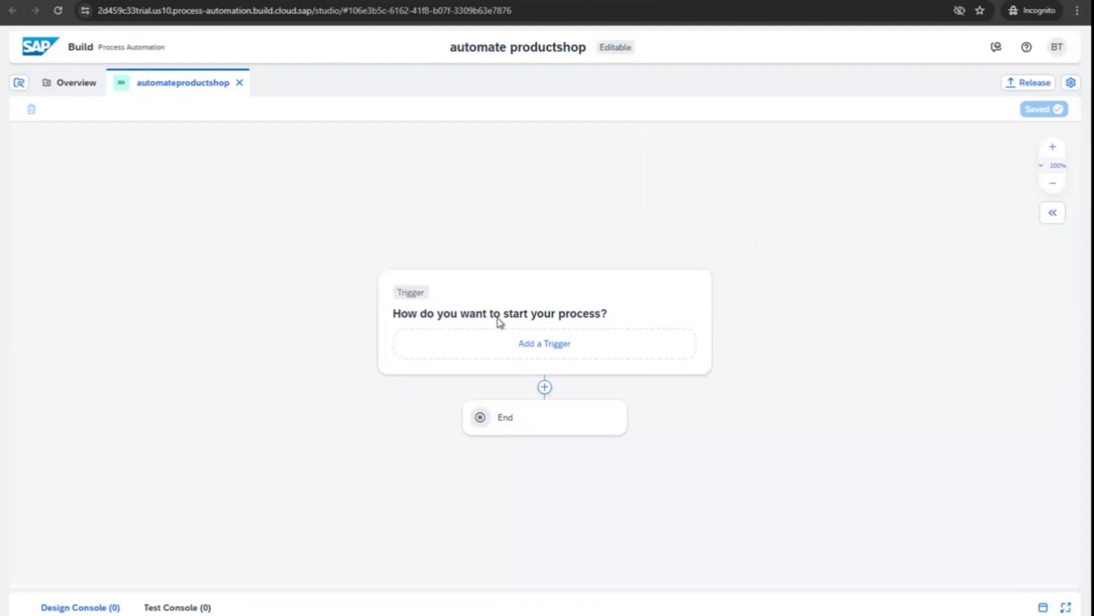
Step: Start a form-submission trigger with a new blank form and fill in its name as "productentryform"
click(553, 349)
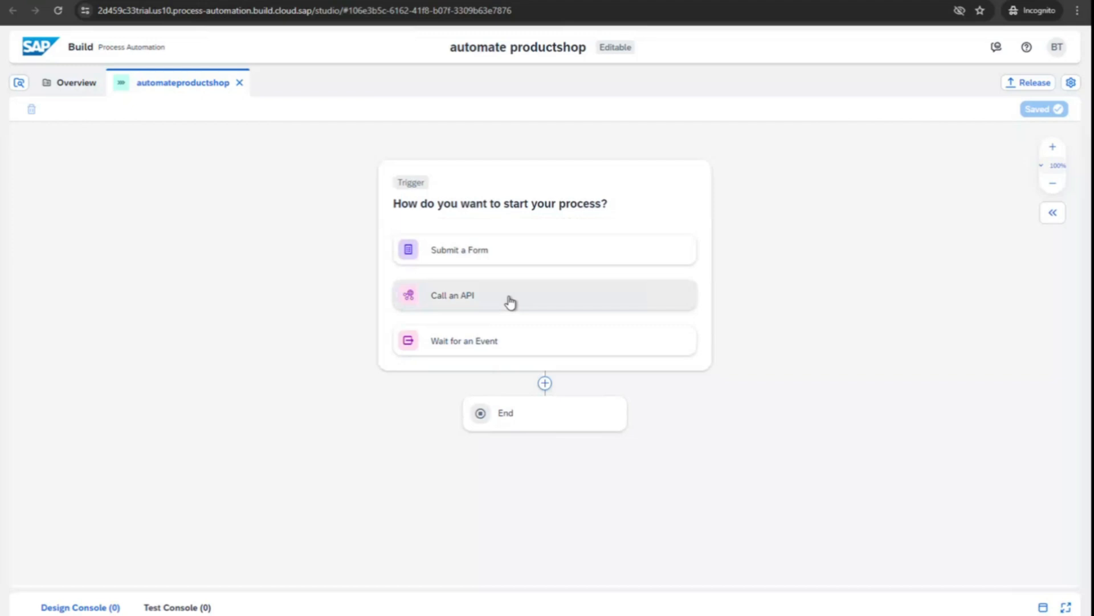
click(473, 252)
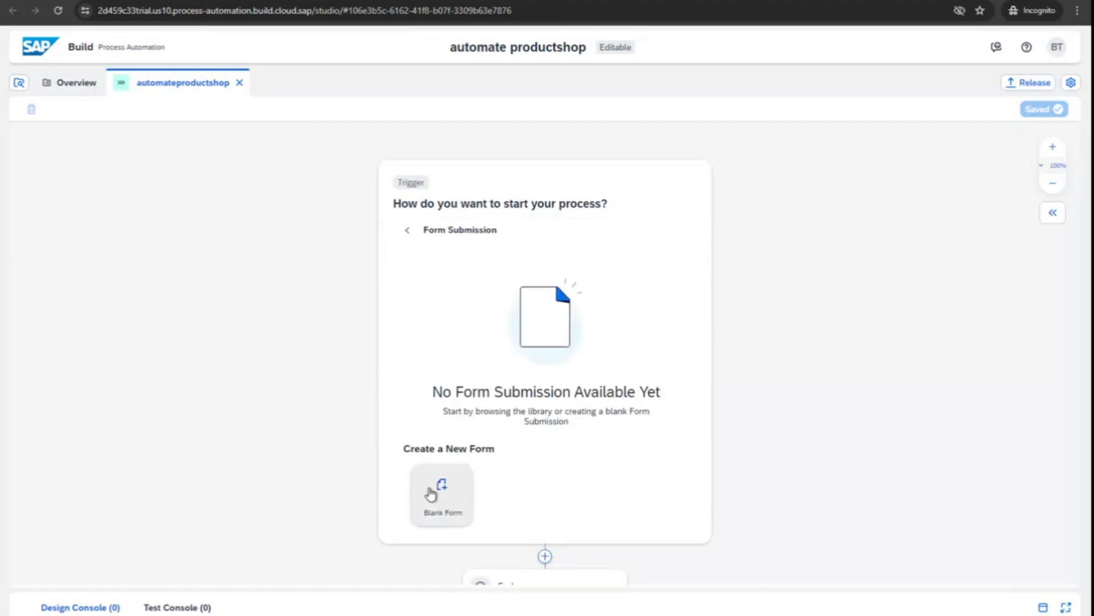
click(430, 494)
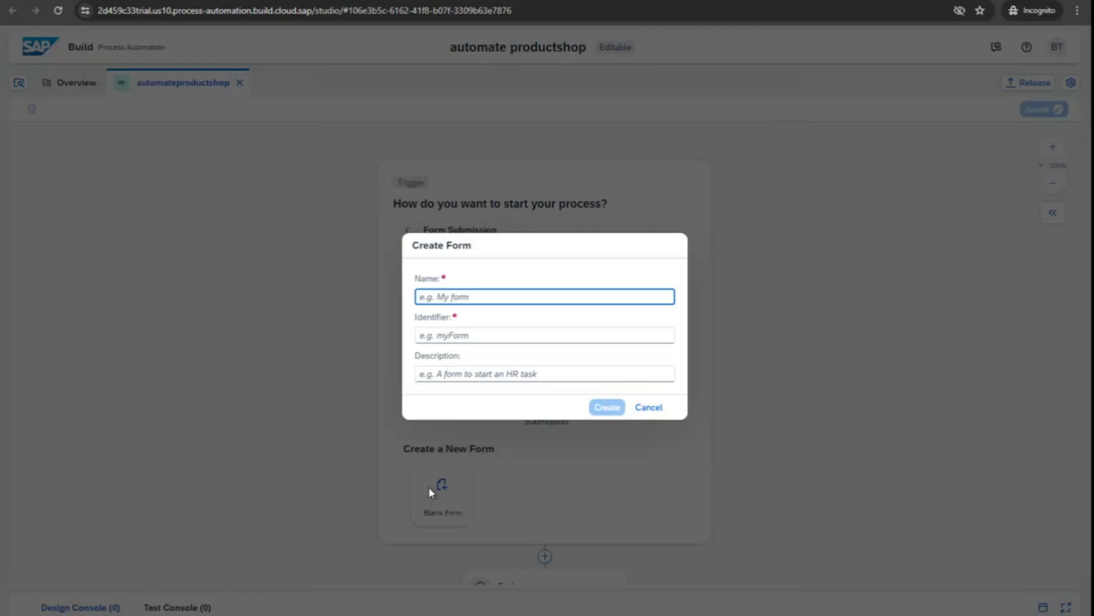
text(produc)
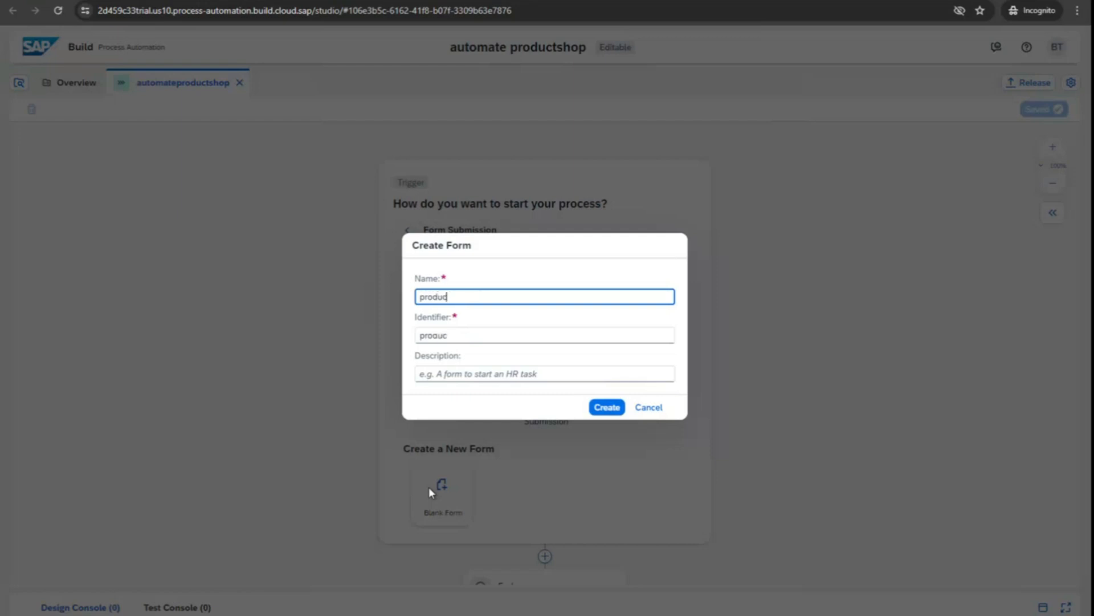
text(tentryform)
click(494, 317)
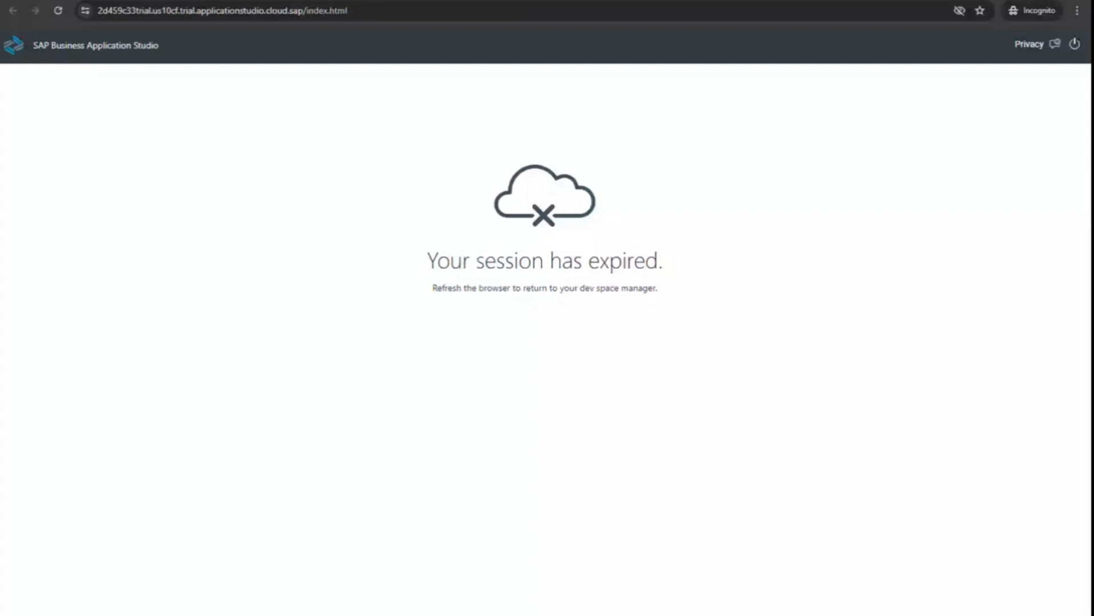
Step: Switch to SAP Business Application Studio, refresh the expired session, and open the prodshop dev space
click(57, 10)
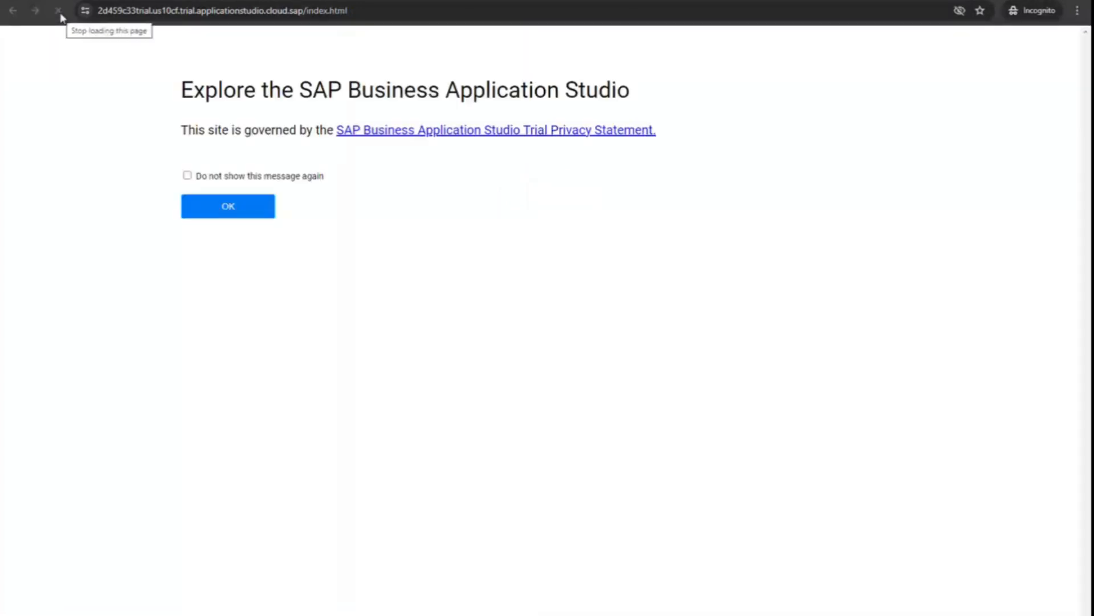
click(210, 212)
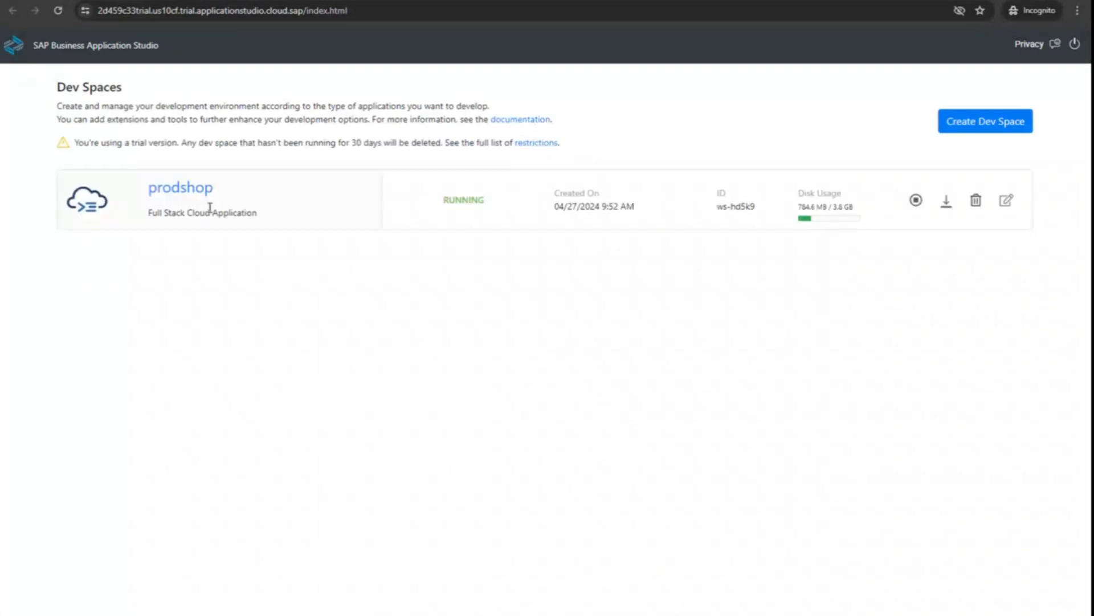
click(190, 192)
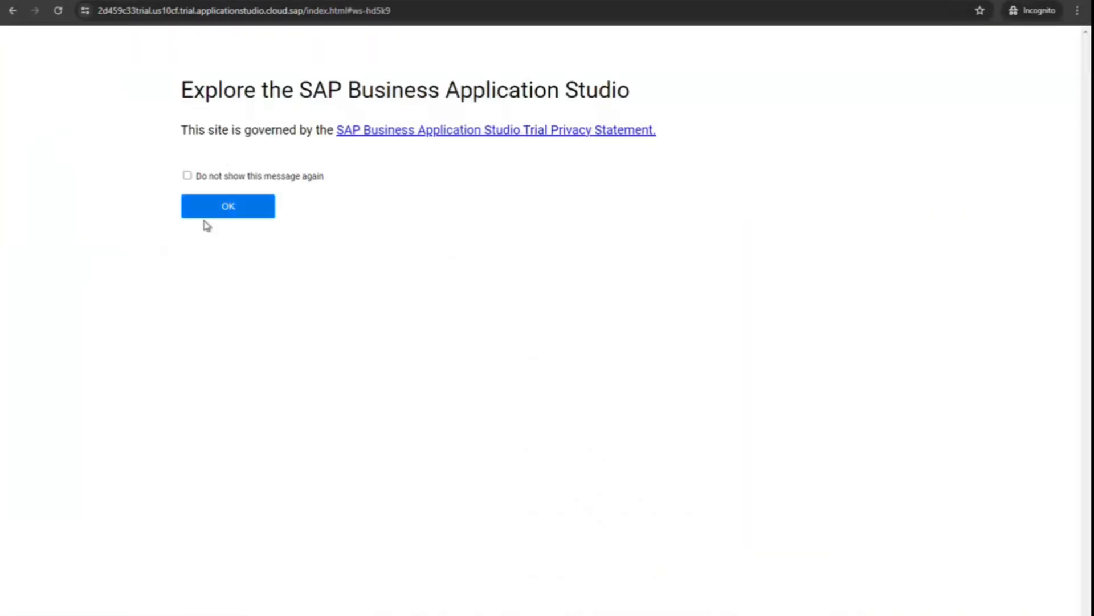
click(199, 203)
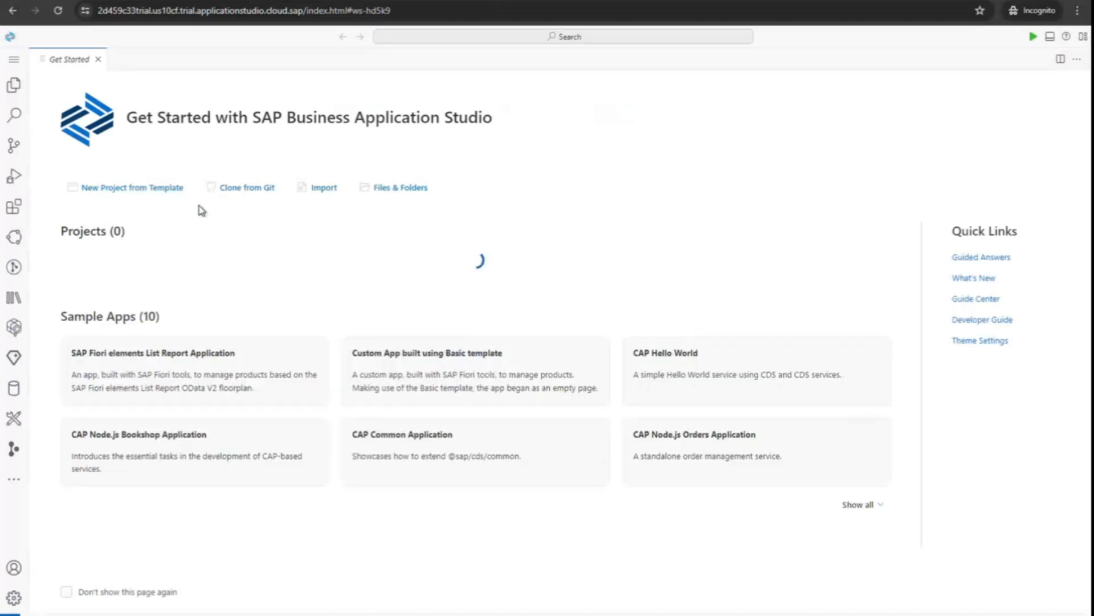
Step: Open the productshop project, accept the tracking notice, and view the entities in the db folder's schema.cds
click(14, 87)
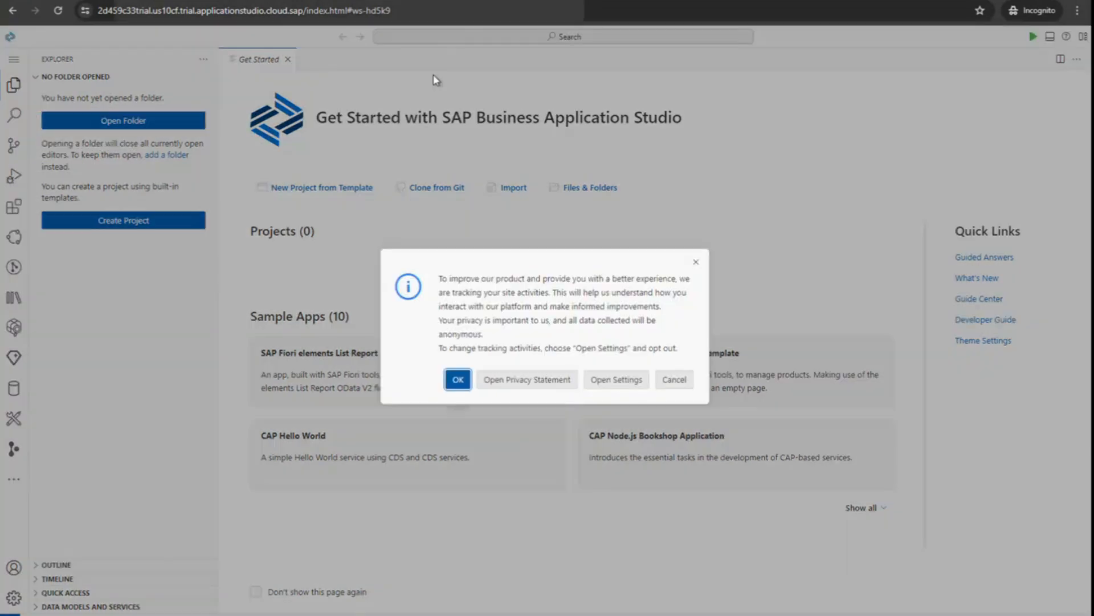
click(457, 379)
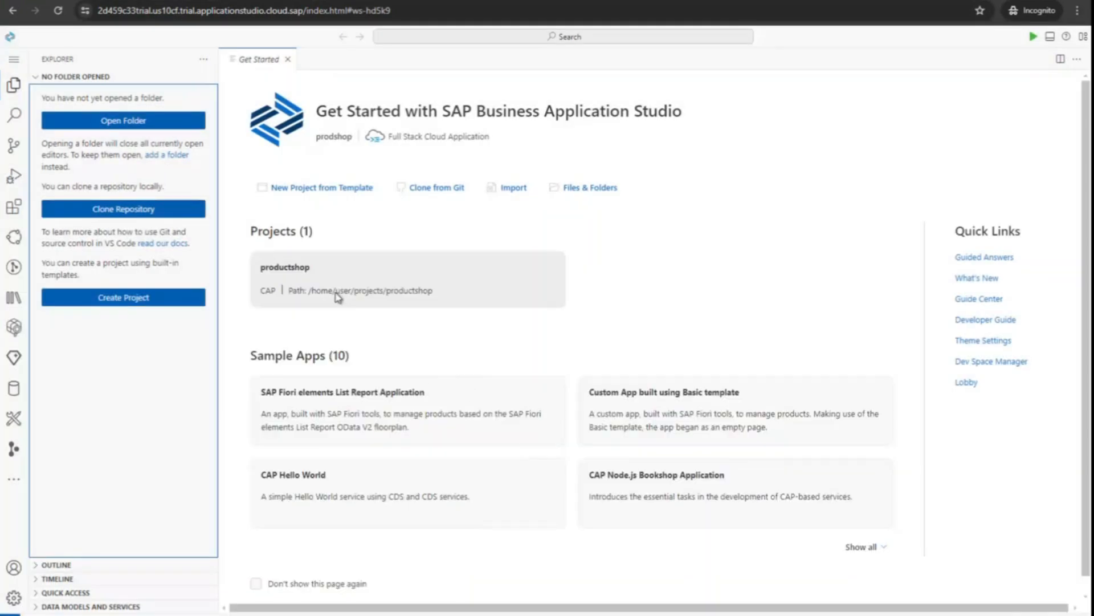
click(335, 293)
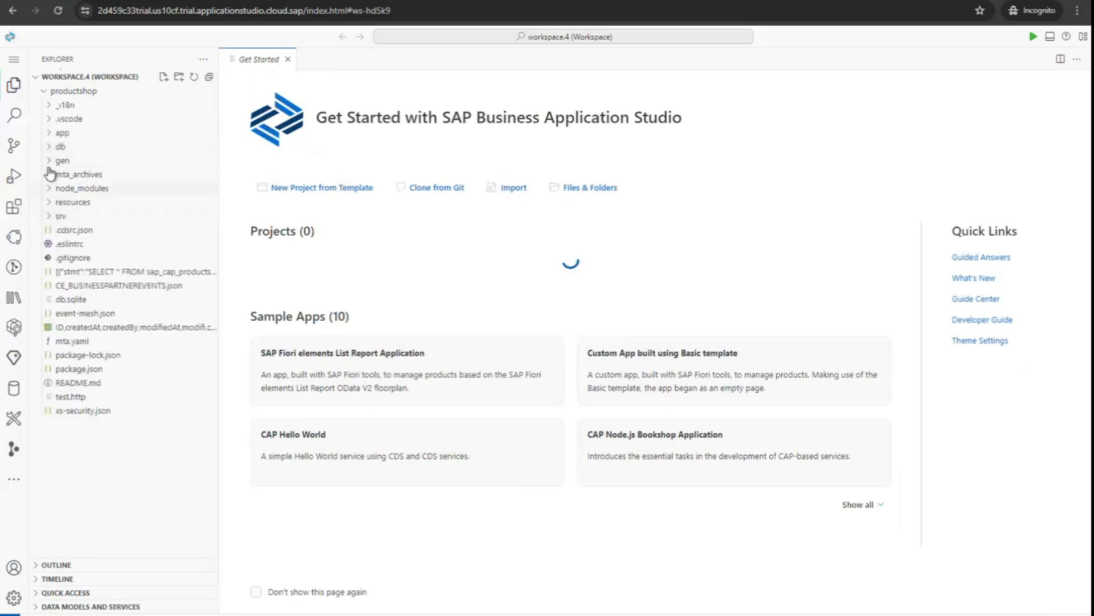
click(49, 148)
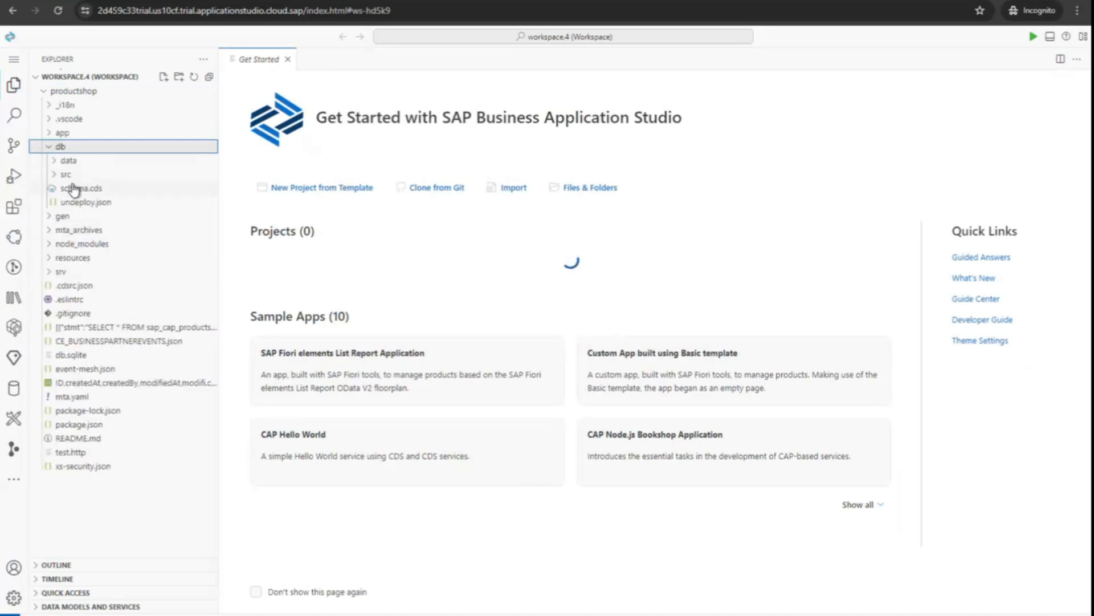
click(73, 188)
scroll(308, 342, down, 2)
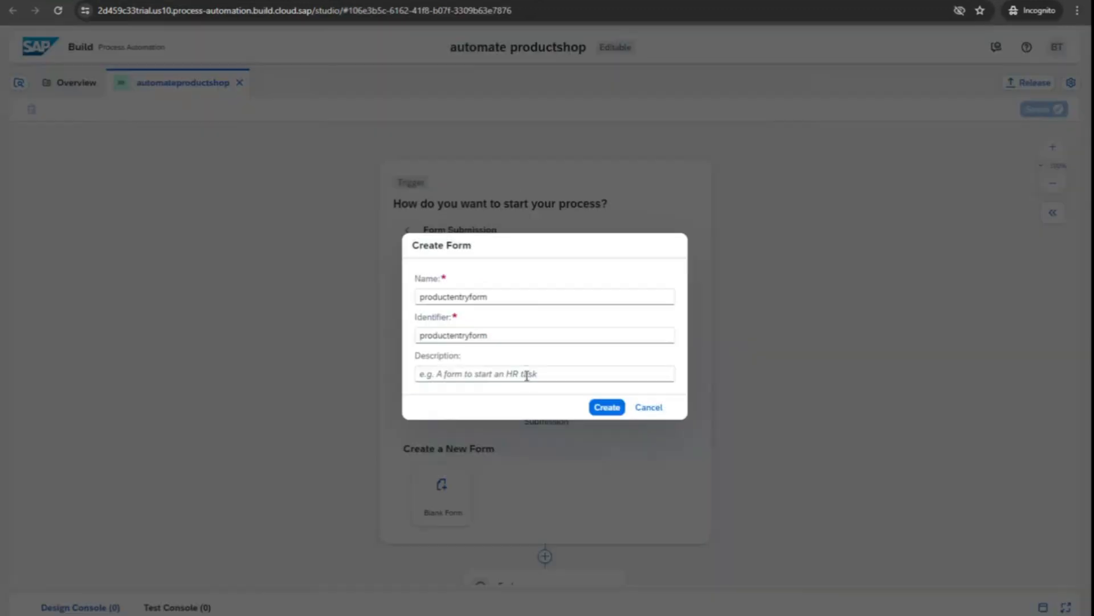
Step: Return to SAP Build, create the productentryform form, and open it in the form editor
click(606, 408)
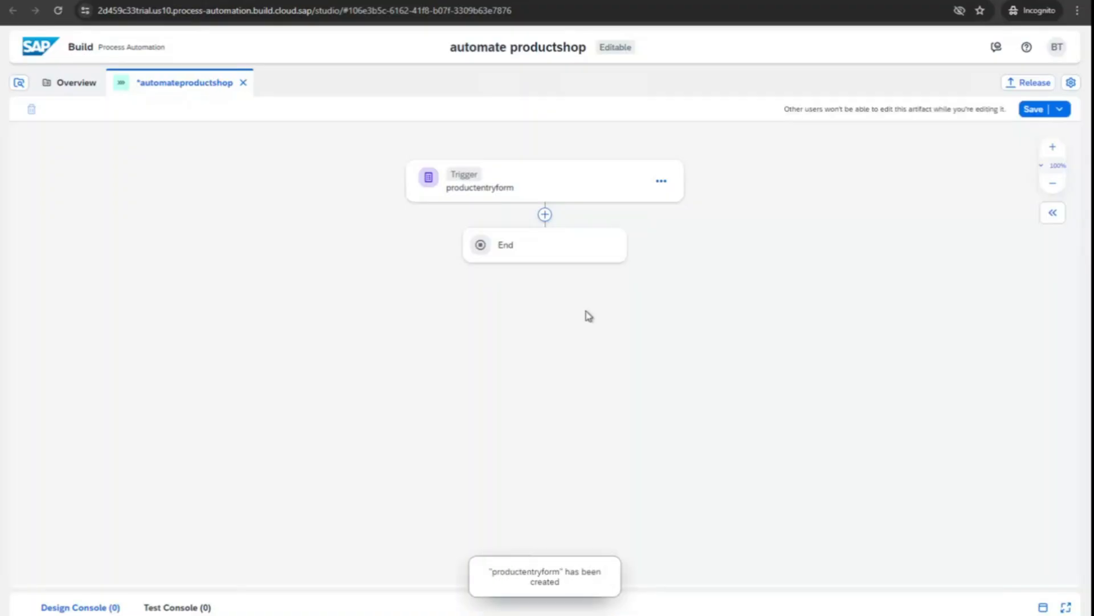
key(ctrl+Left)
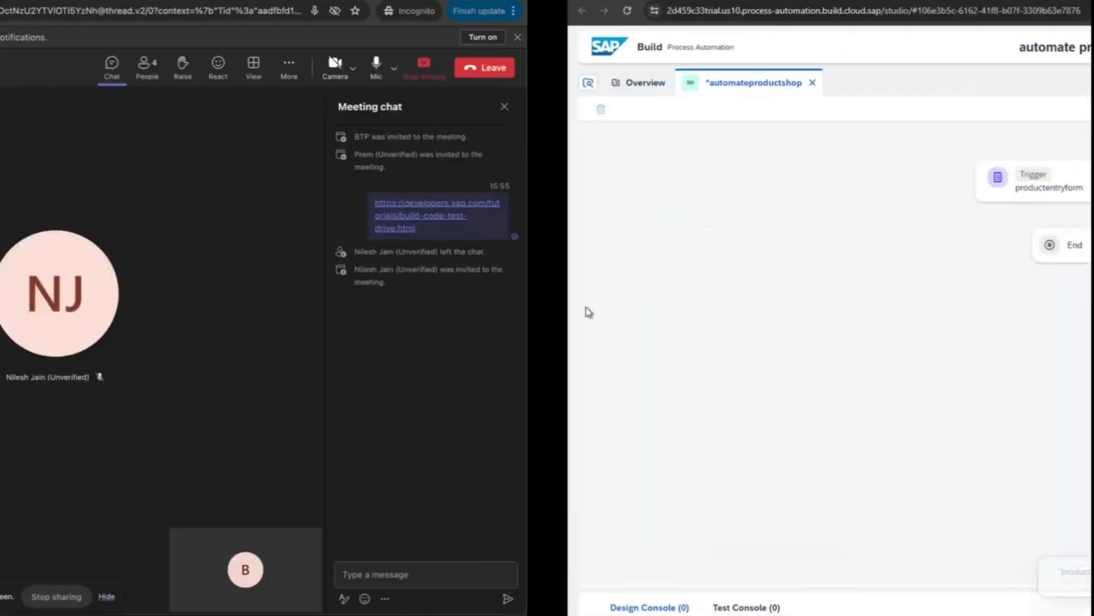
key(ctrl+Right)
click(667, 181)
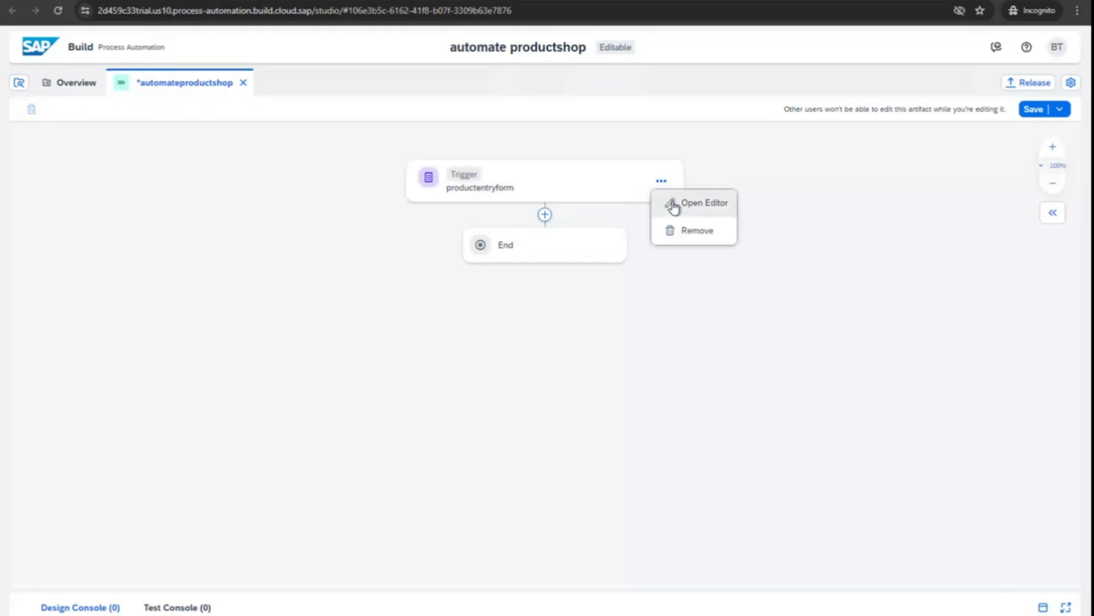
click(674, 206)
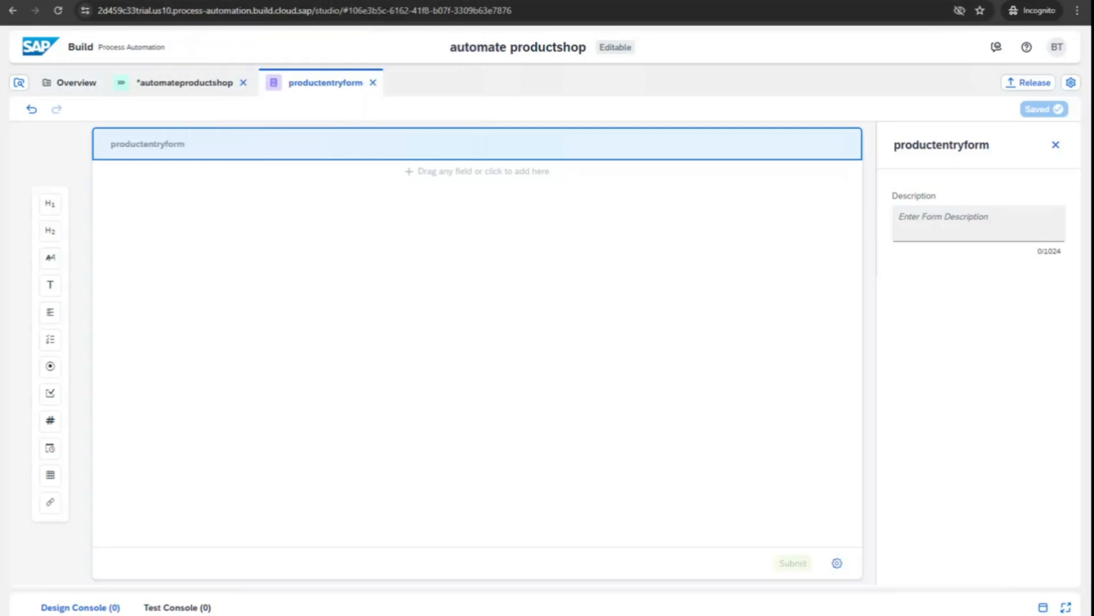
Step: Check the Product entity in schema.cds, then add the Headline 1 "Submit your Proposal for New Product" to the form
click(204, 1)
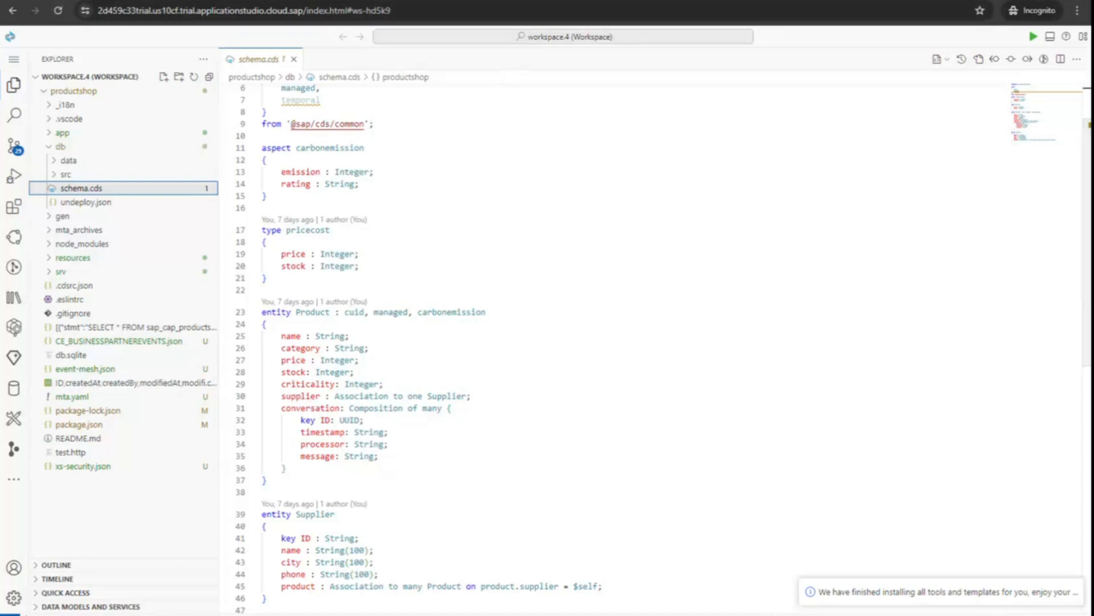
click(543, 0)
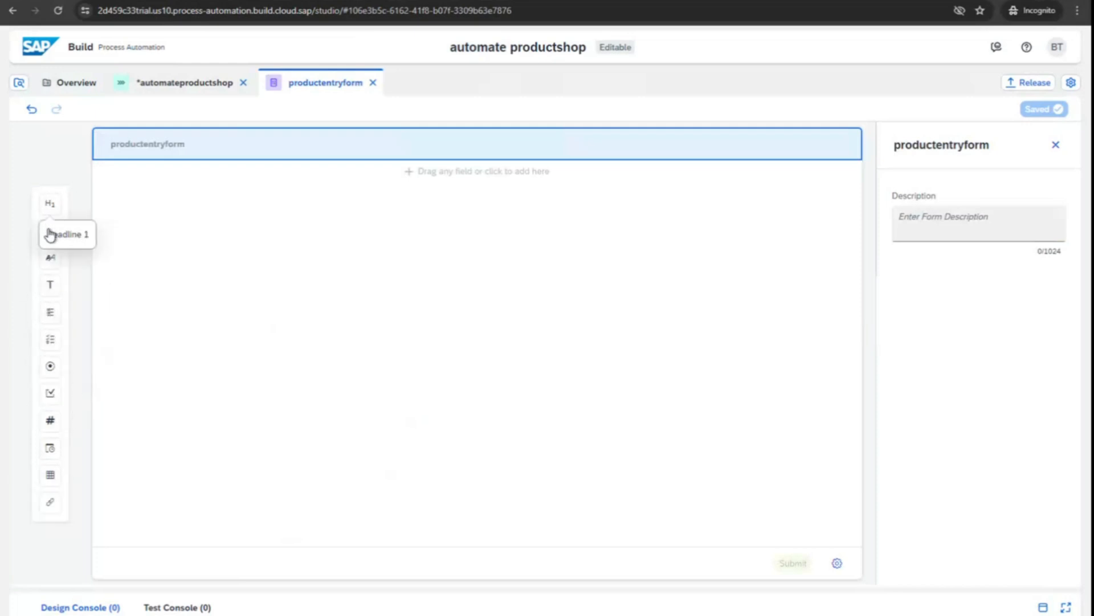
click(54, 211)
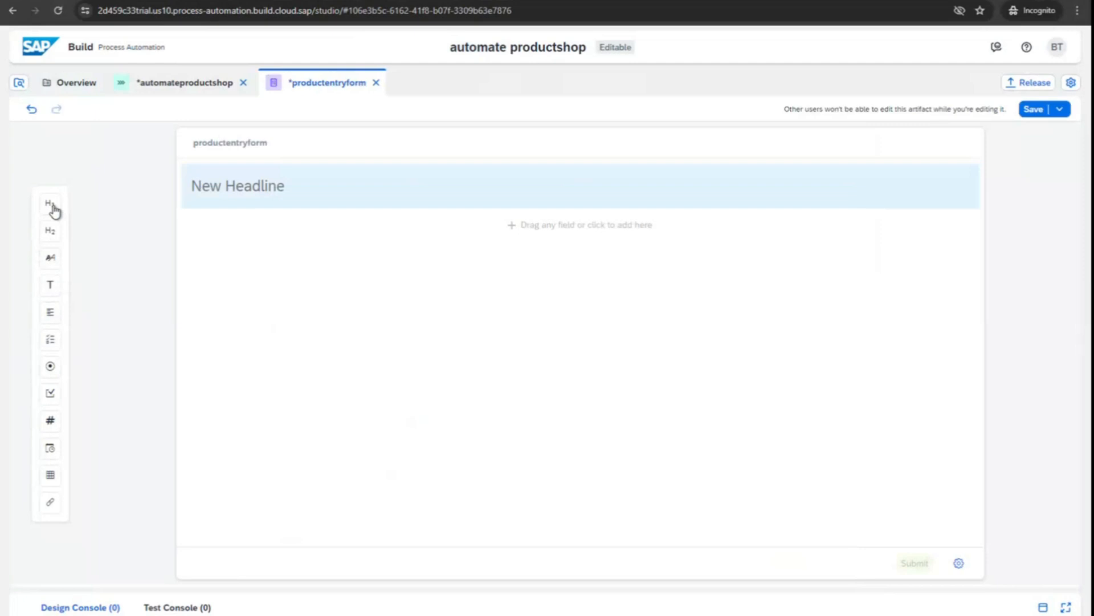
text(S)
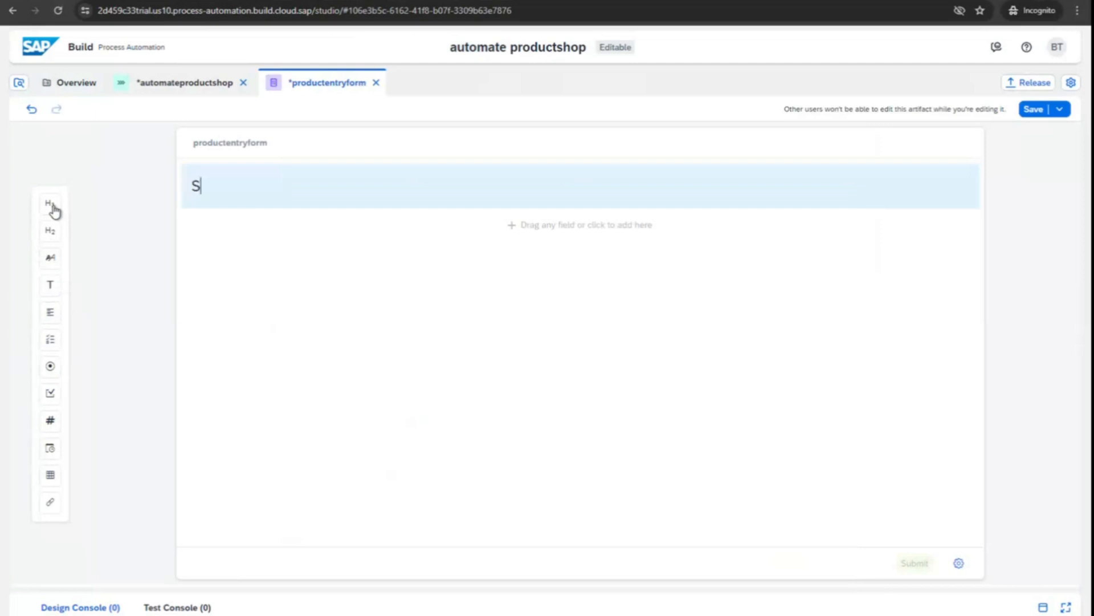
text(ubmit your)
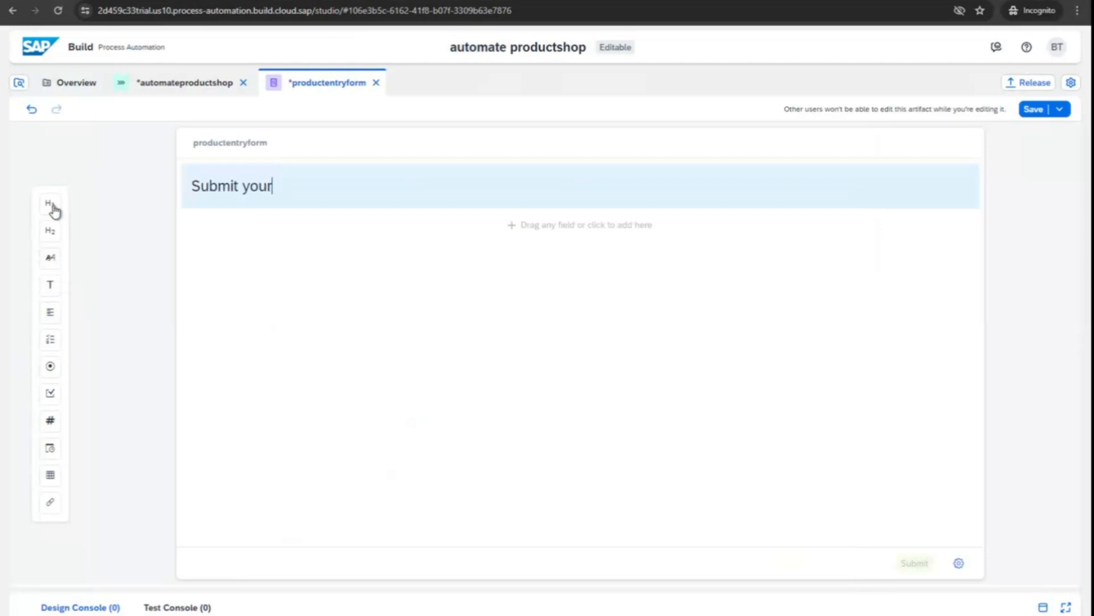
text( Proposal for New Producty)
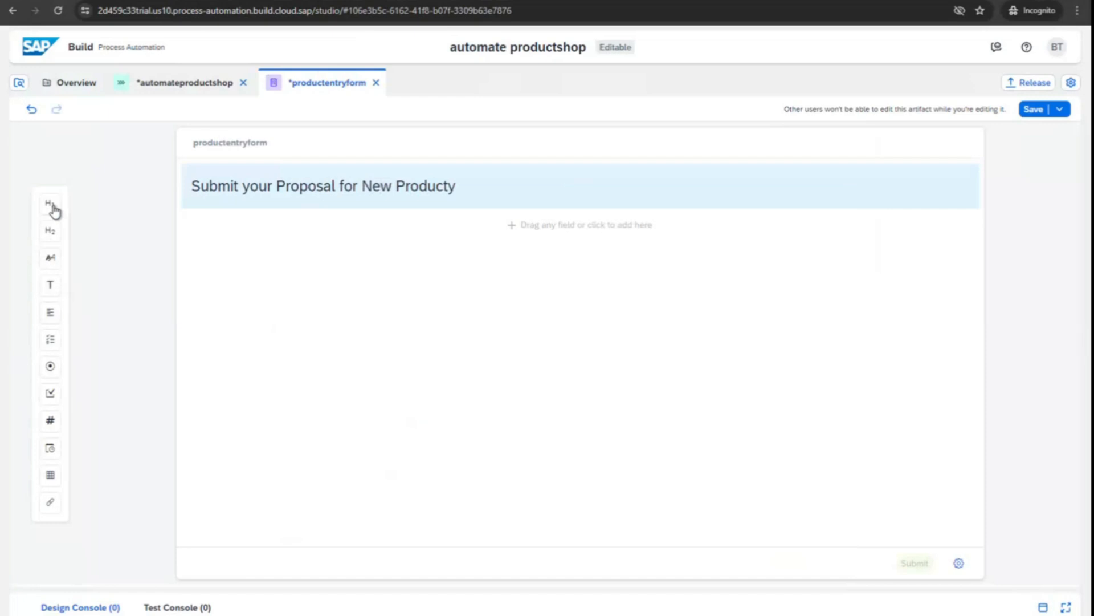
key(BackSpace)
Step: Add a paragraph below the headline reading "This proposal, once approved, will create a new record in Product Shop Application."
click(51, 264)
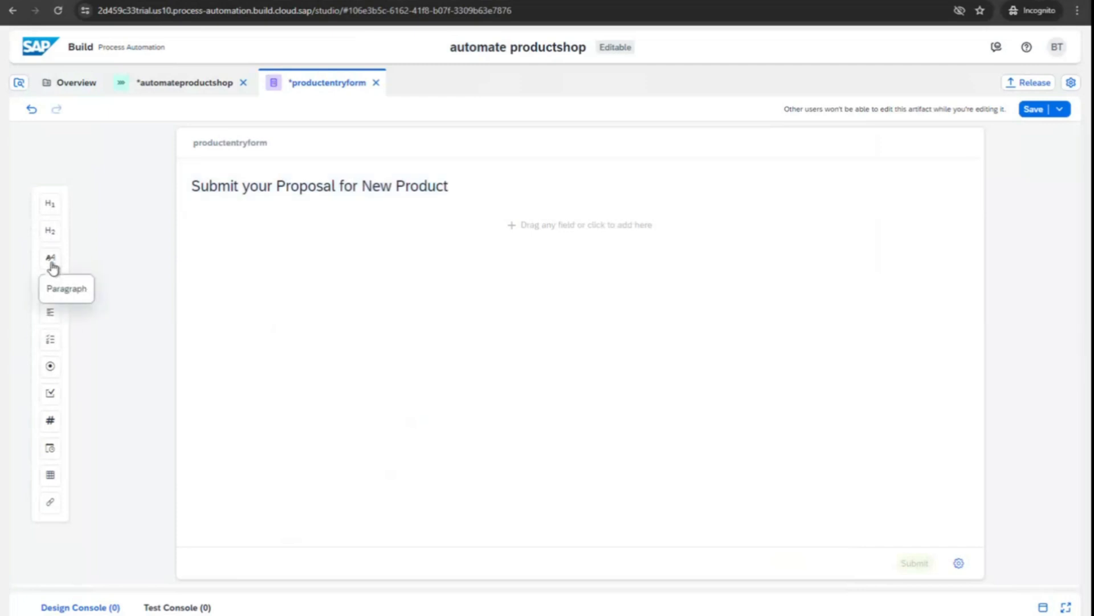
text(T)
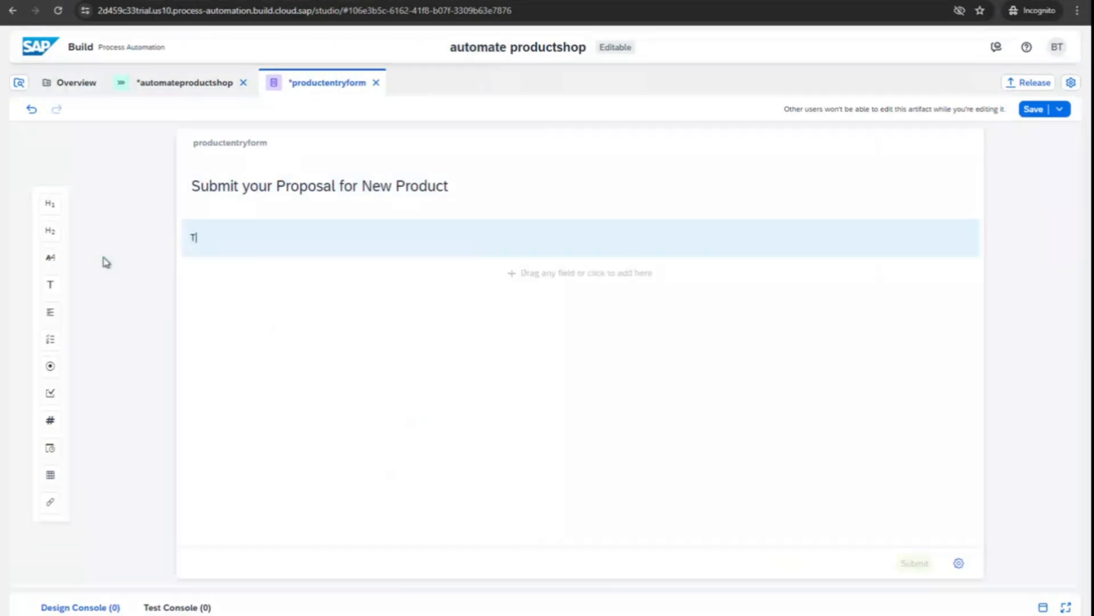
text(his proposal, once approve)
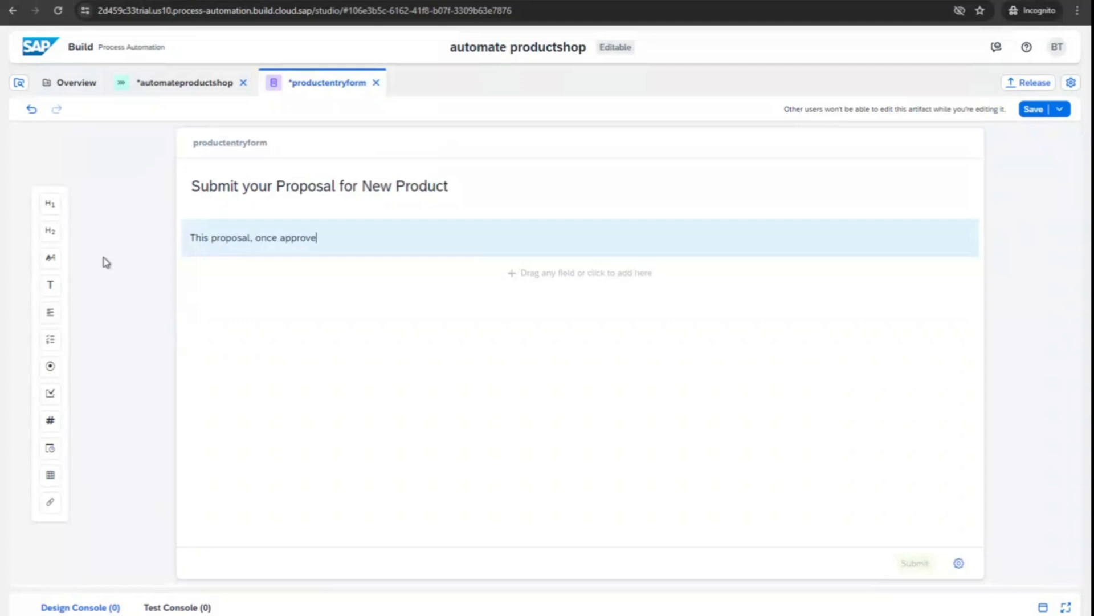
text(d, will create a new record in)
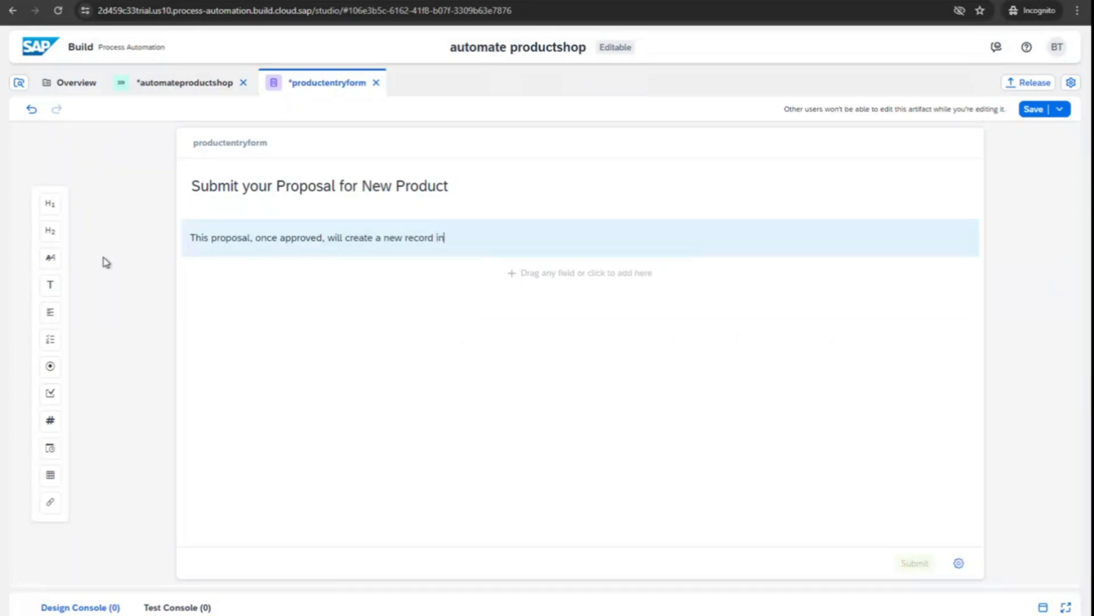
text( Product sho)
text(hop App)
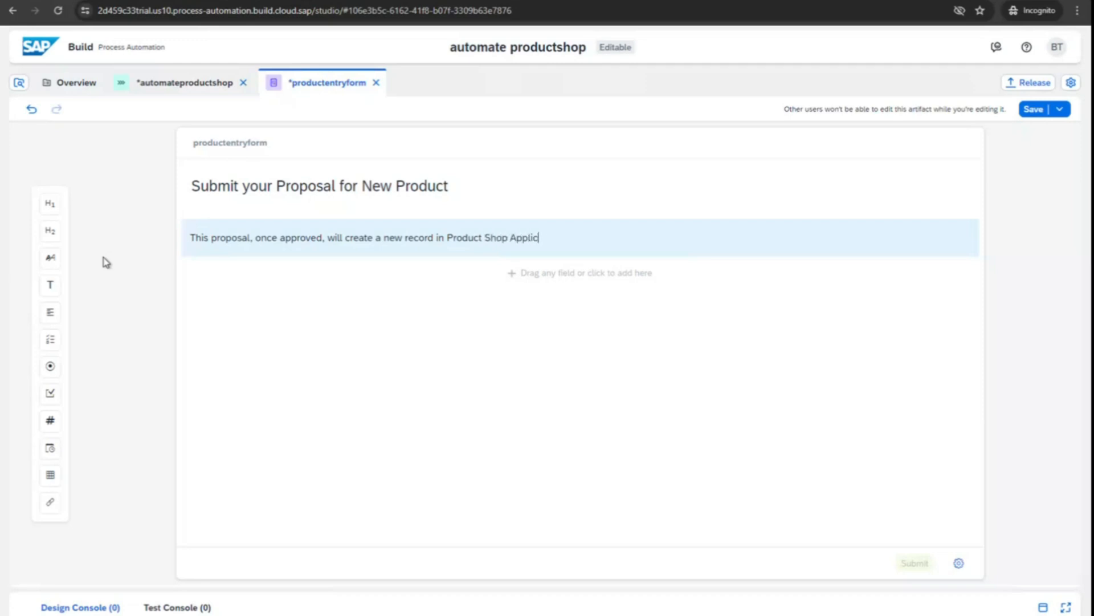
key(BackSpace)
key(BackSpace)
text(on.)
Step: Add a text field named "Product Name", make it required, and set its input validation type to Letters
click(52, 288)
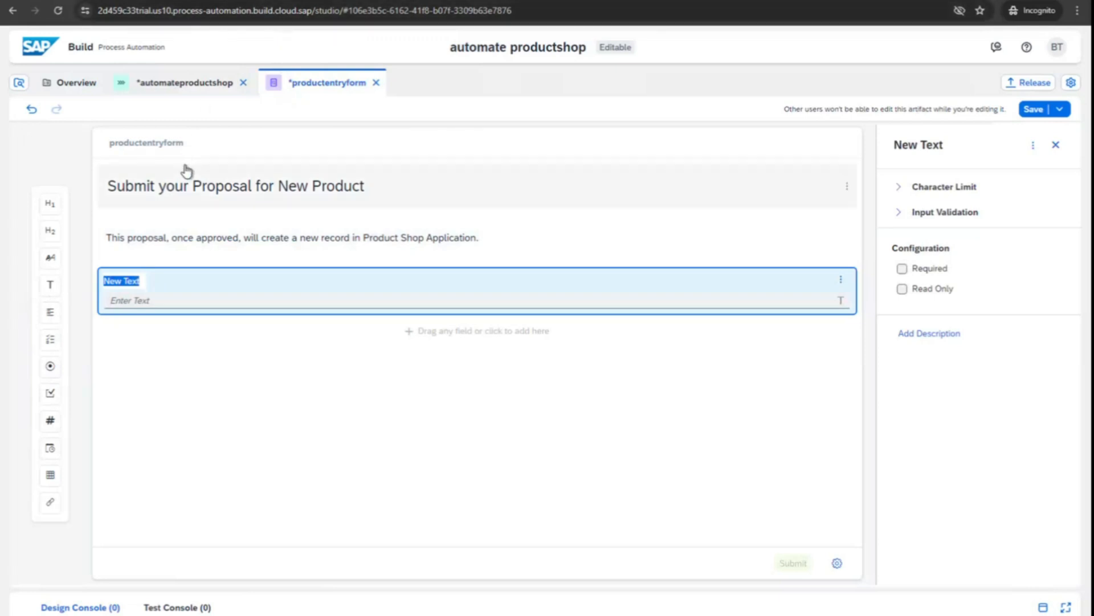
text(Product Name)
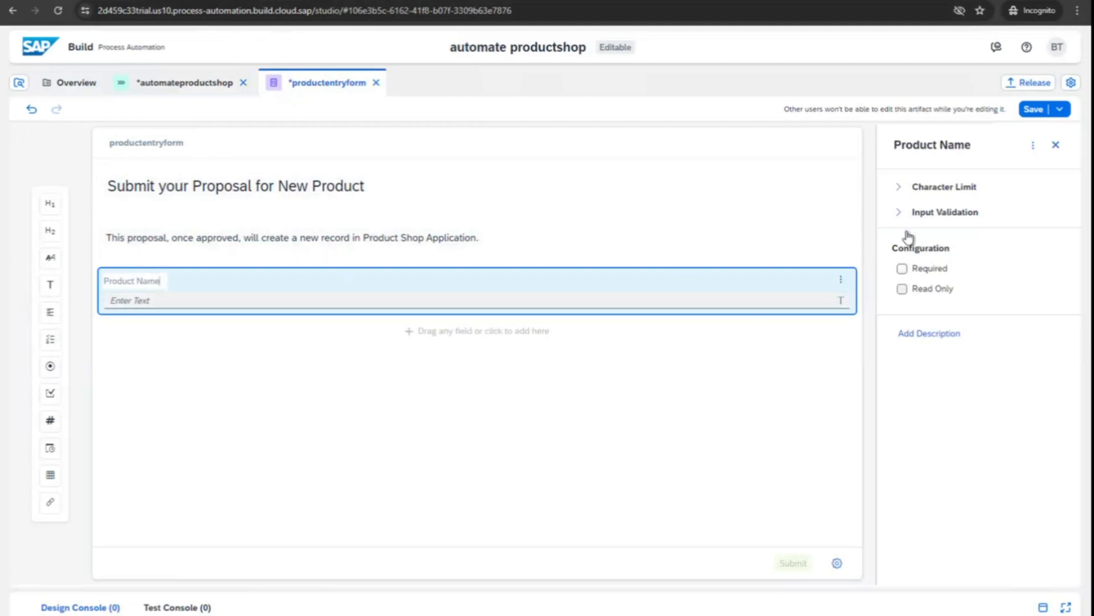
click(898, 191)
click(898, 191)
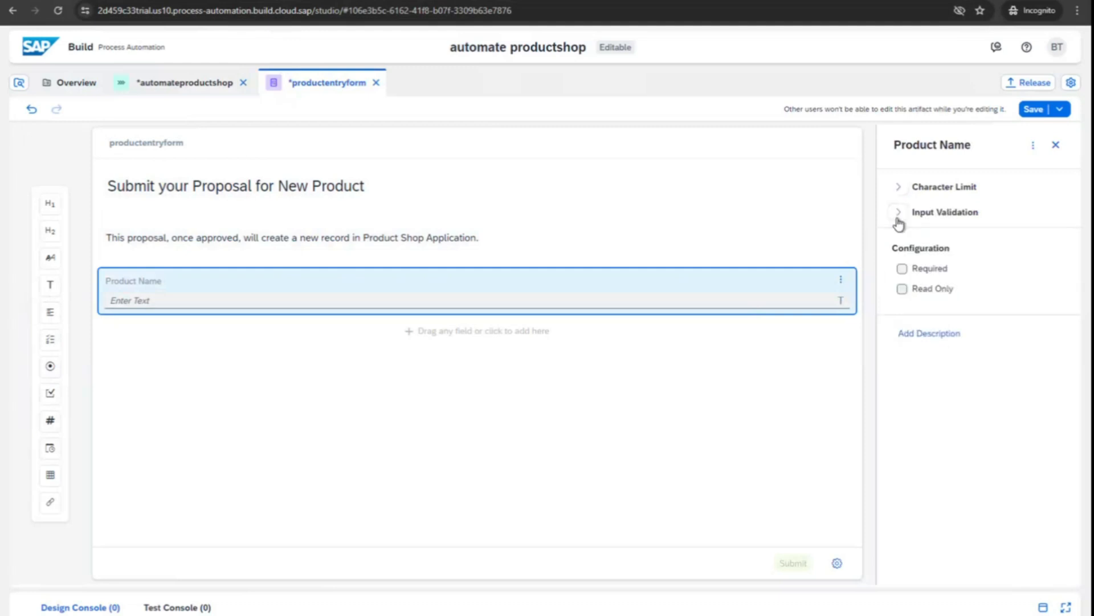
click(897, 215)
click(1039, 256)
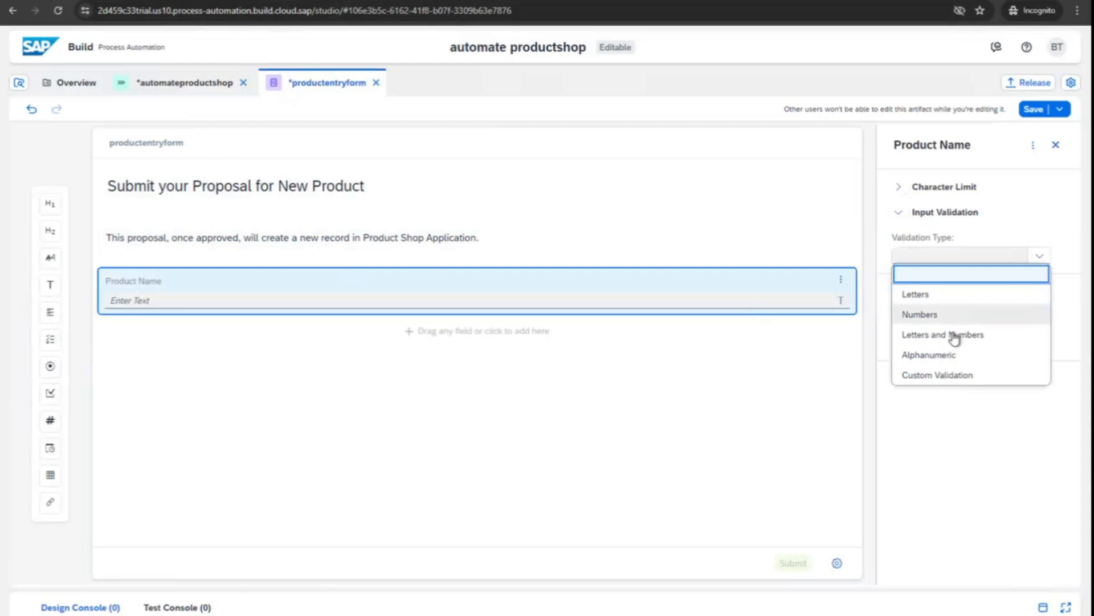
click(942, 402)
click(903, 317)
click(1026, 255)
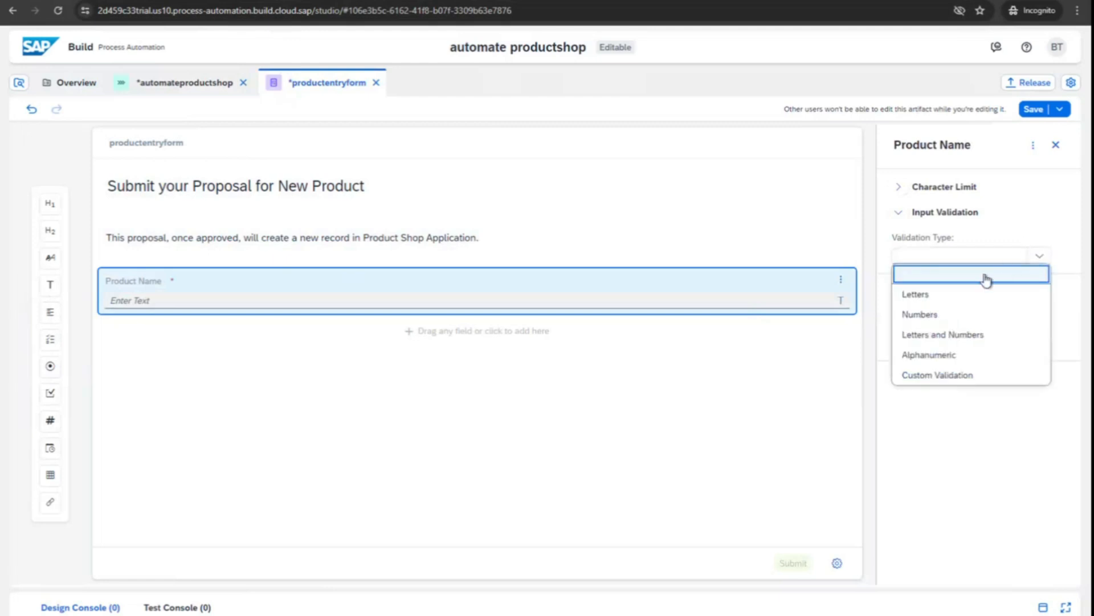
click(949, 296)
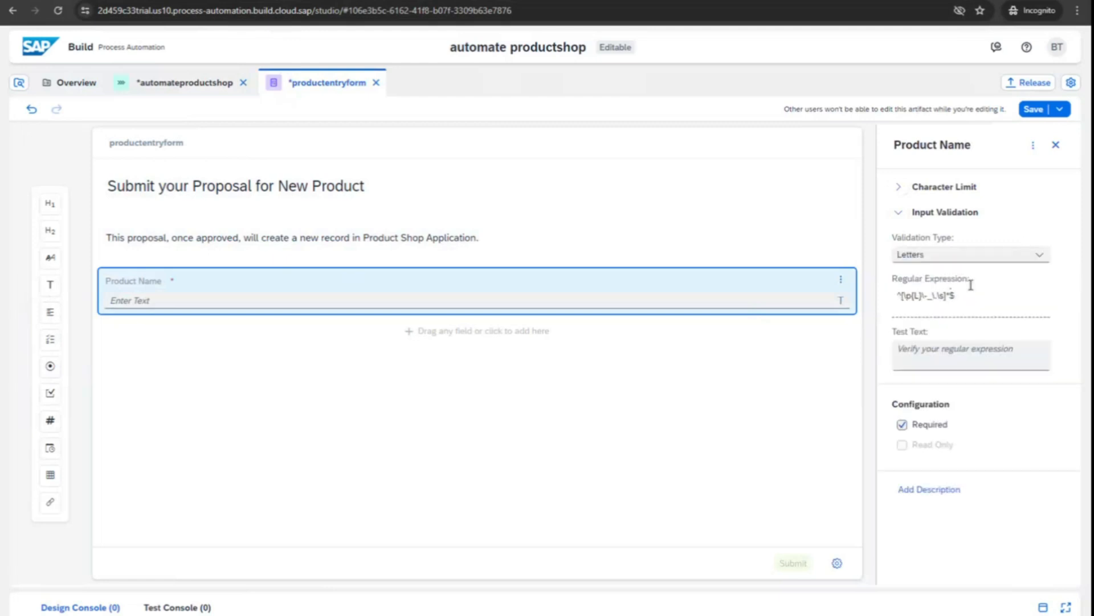
Step: Try the Numbers and Custom Validation types for the Product Name field's input validation
click(1045, 254)
click(960, 314)
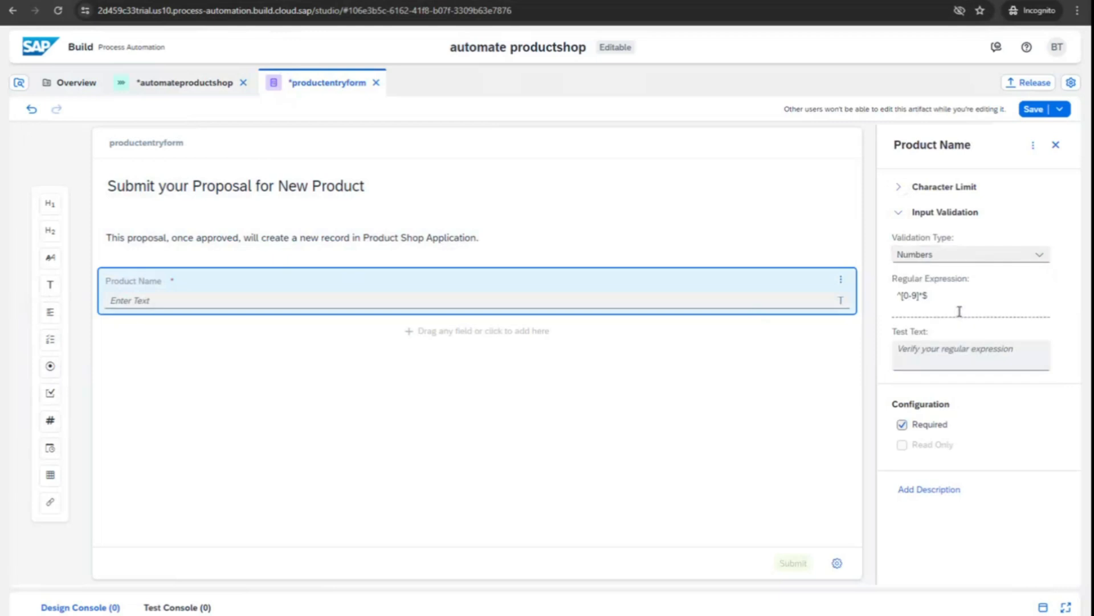
click(1039, 261)
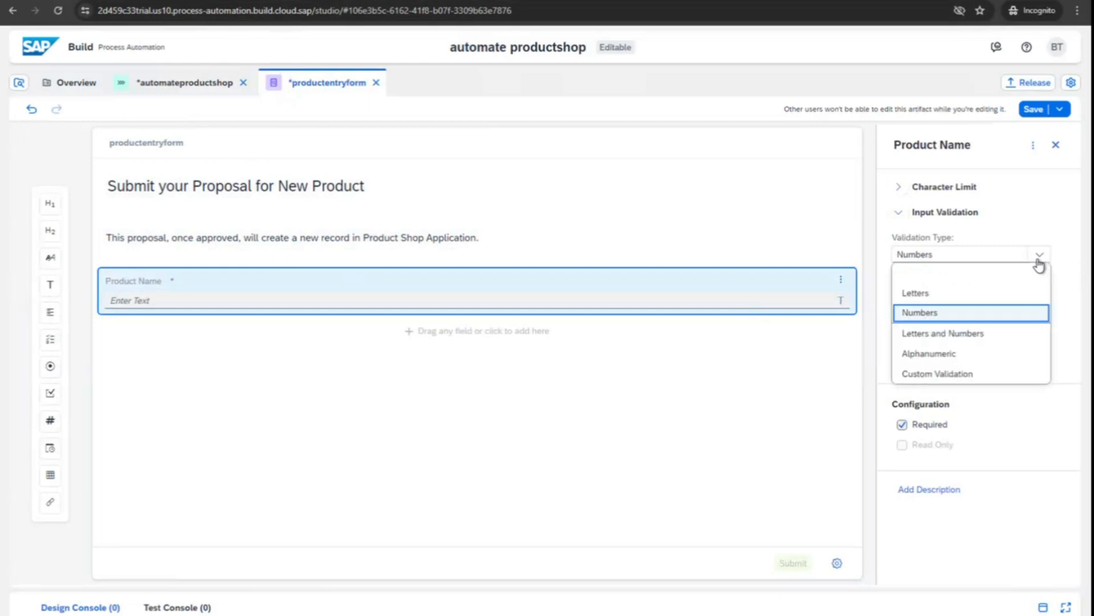
click(959, 373)
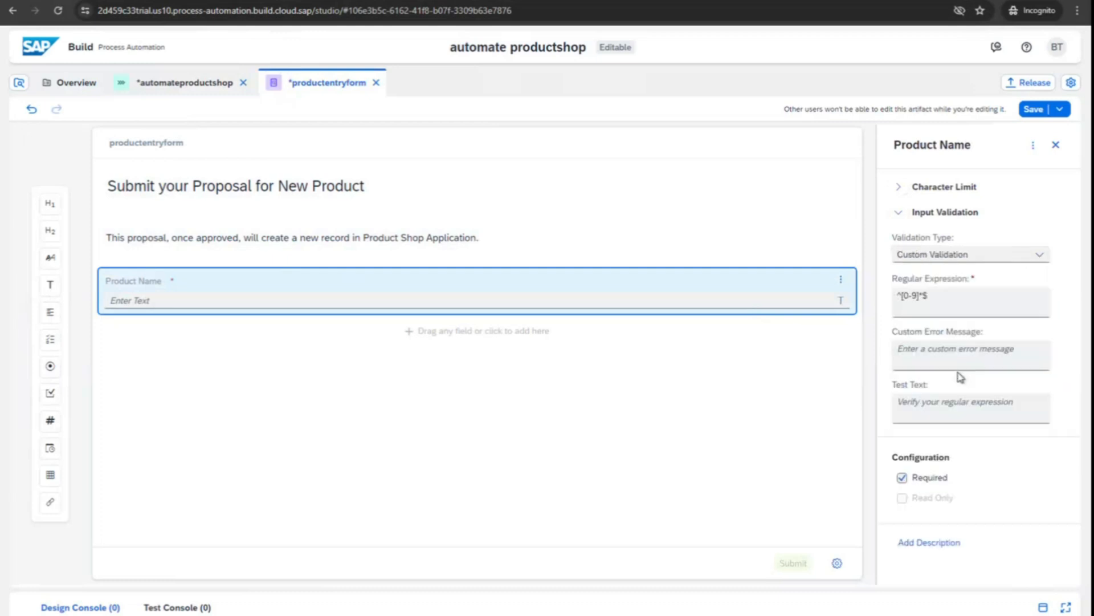
click(948, 296)
drag(948, 296, 893, 292)
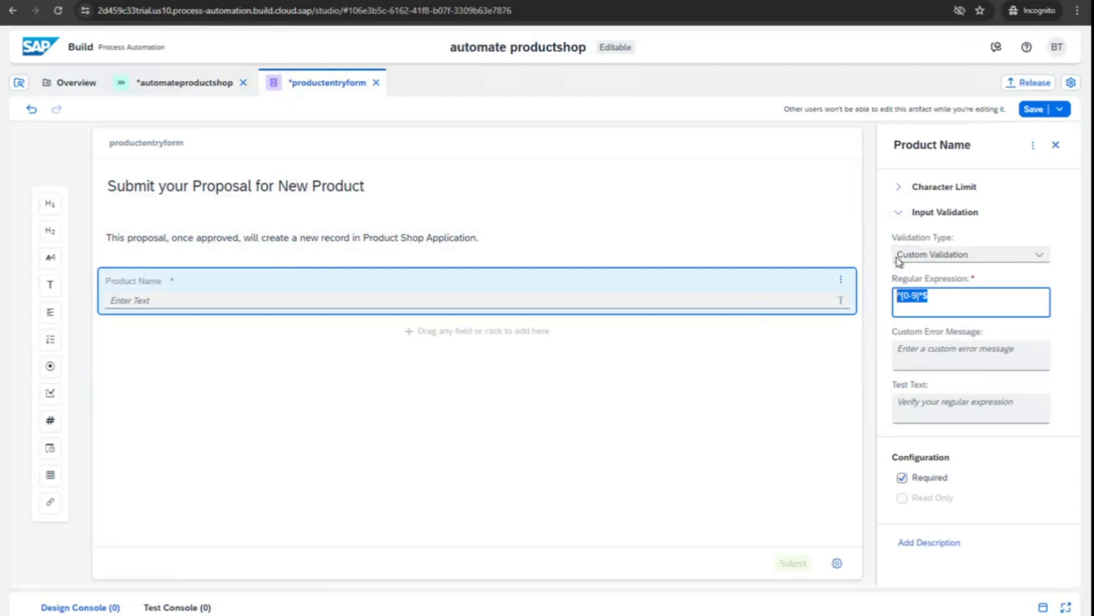
Step: Clear the input validation type of the Product Name field
click(1037, 259)
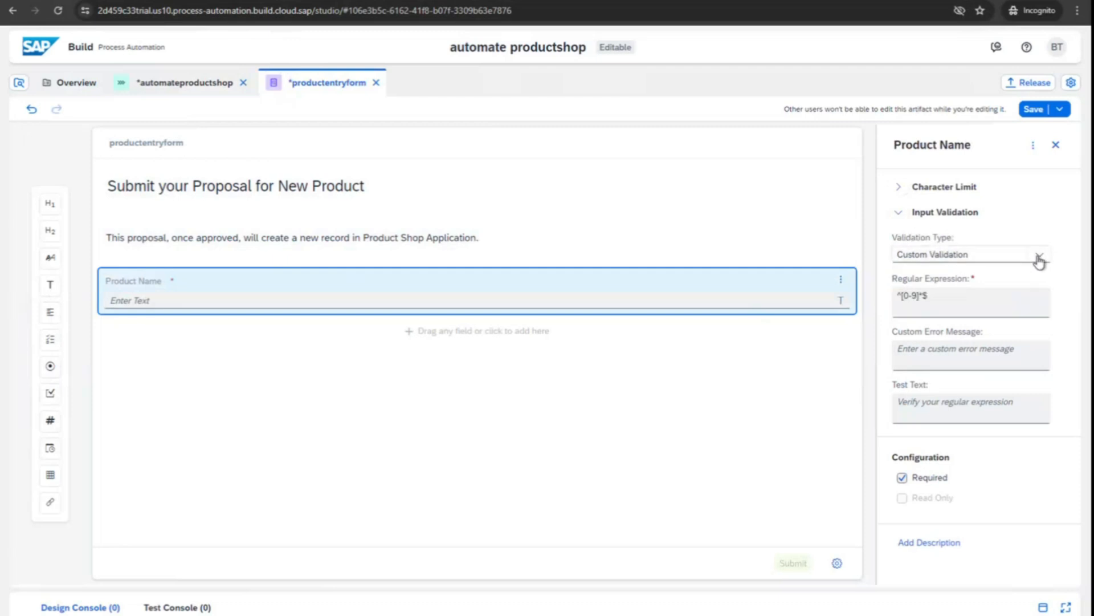
click(956, 274)
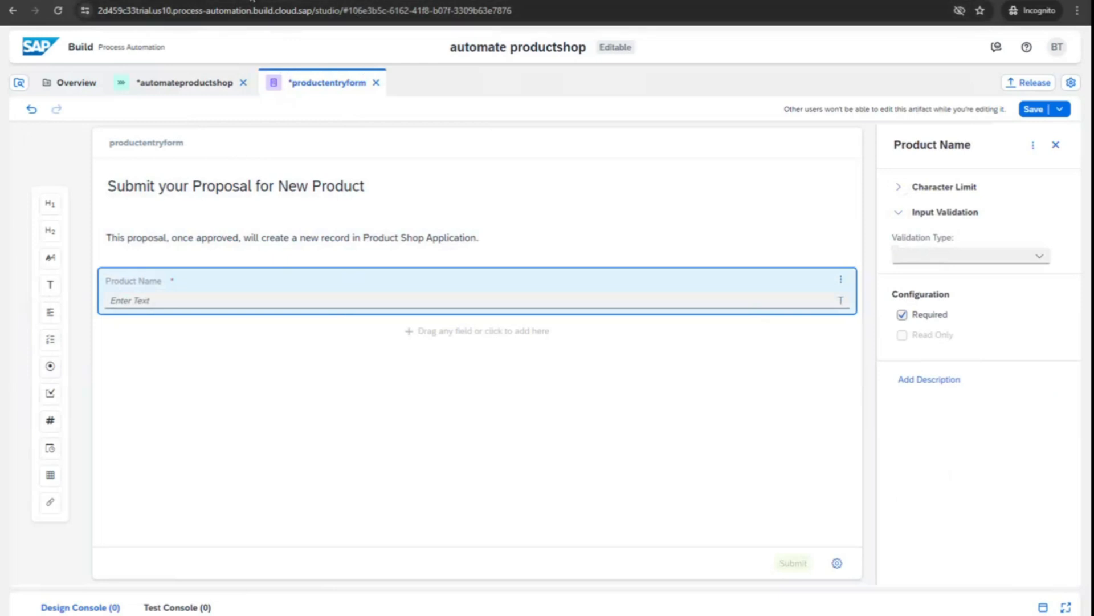
Step: Check the Product entity's price element in schema.cds, then add a required text field named "Price:" to the form
click(253, 0)
double_click(292, 360)
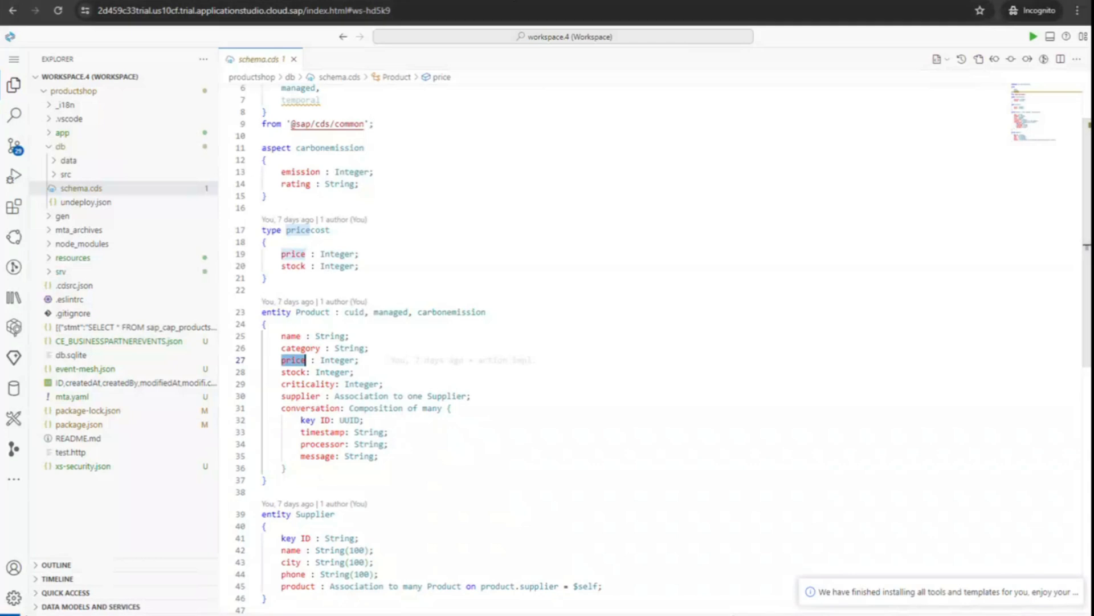
click(501, 1)
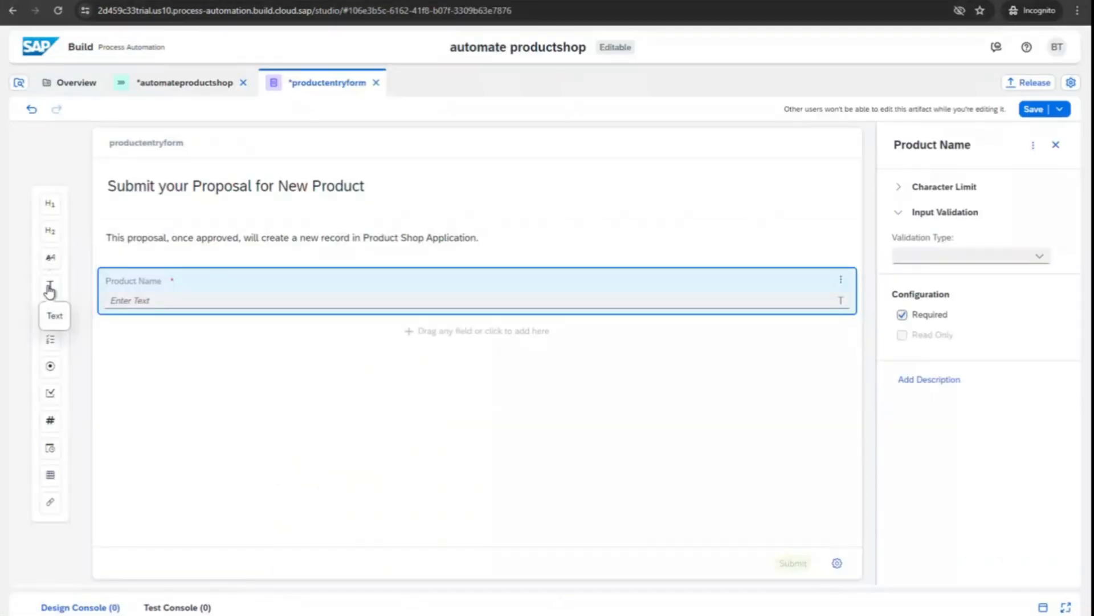
click(50, 288)
text(Price:)
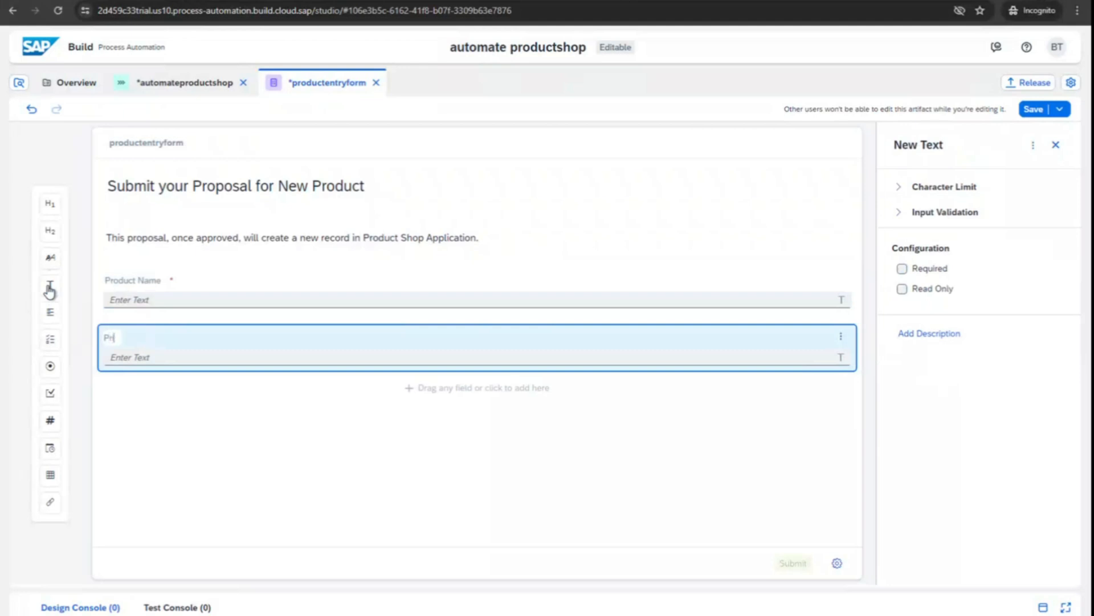
click(902, 269)
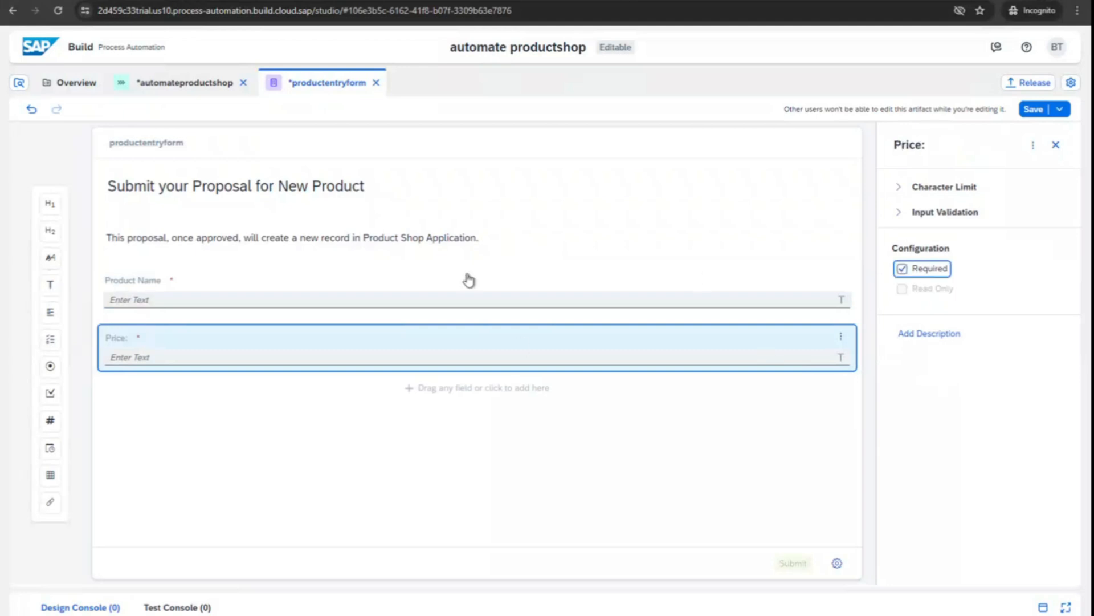
Step: Try a text field named "Stock" below the price field, and delete it again
click(46, 297)
text(Stock)
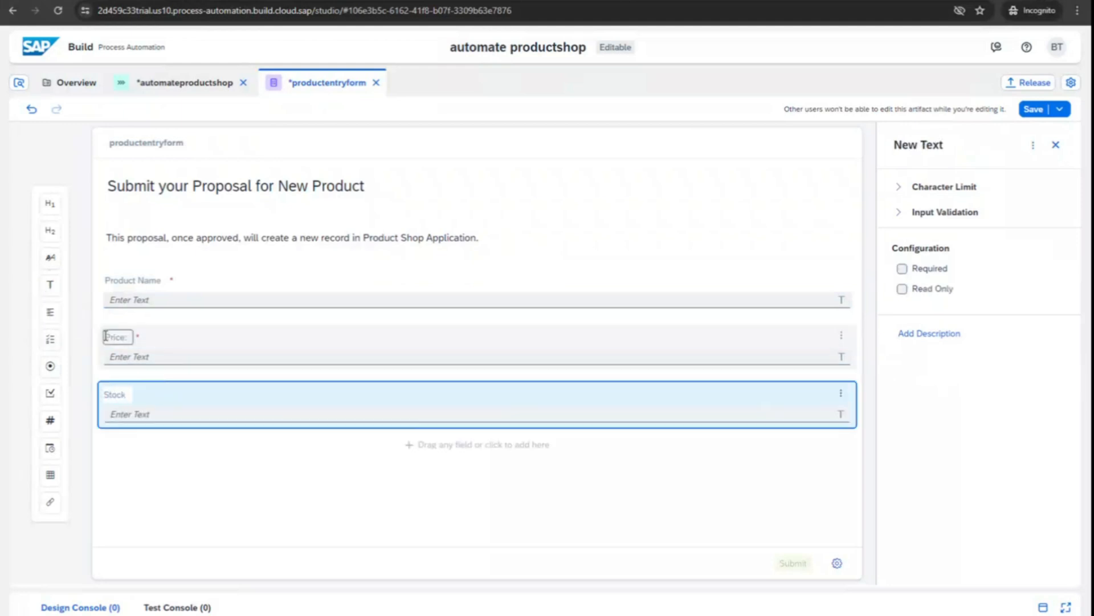
click(840, 393)
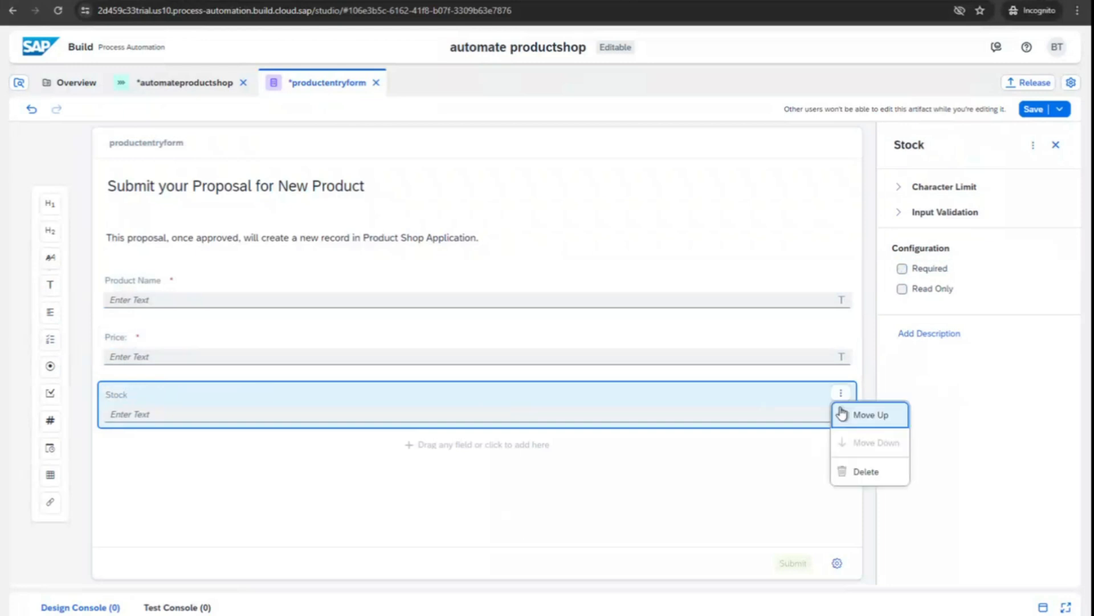
click(848, 473)
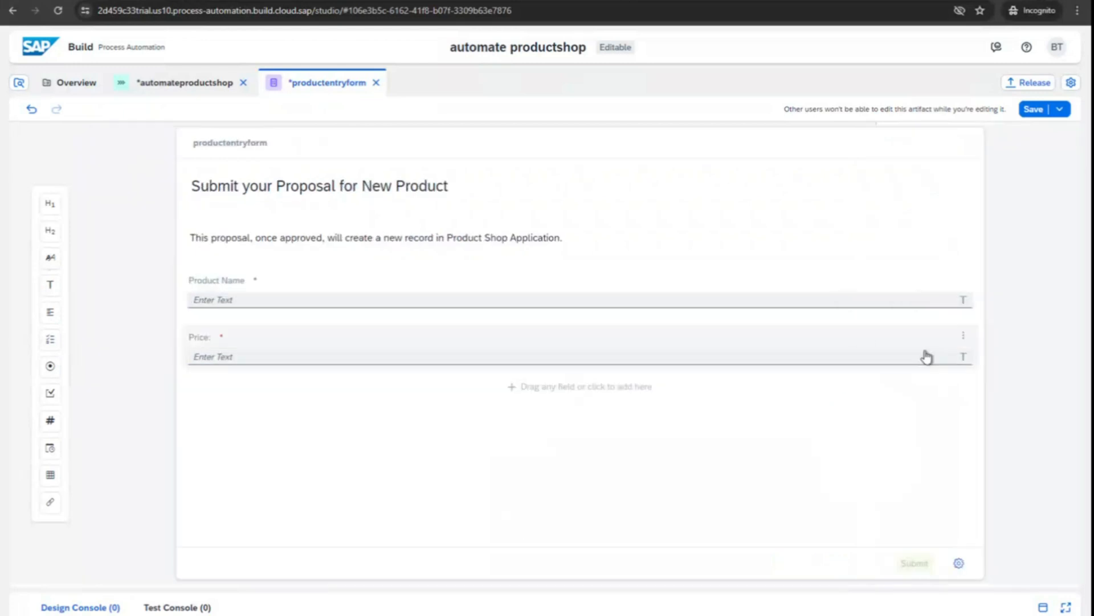
Step: Check the price and stock data types in schema.cds, then delete the "Price:" text field from the form
click(963, 337)
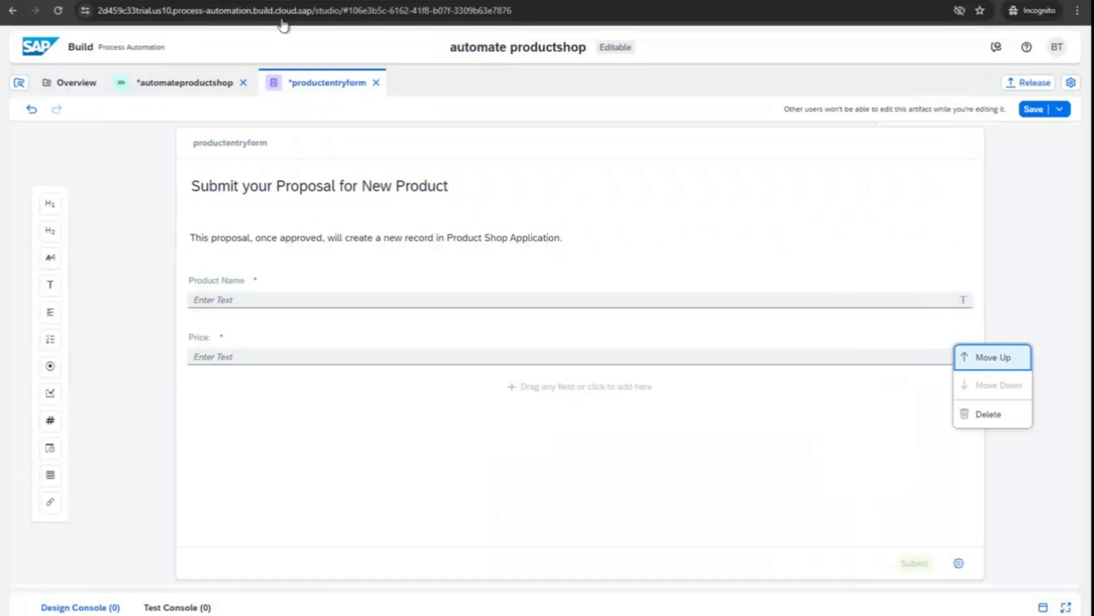
click(260, 0)
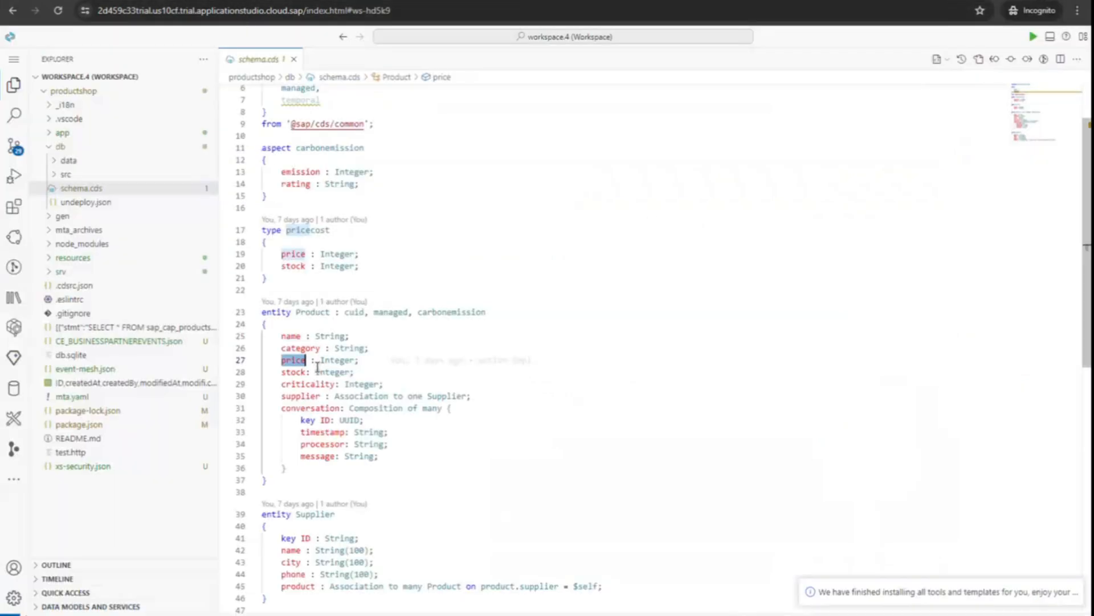
drag(354, 371, 286, 360)
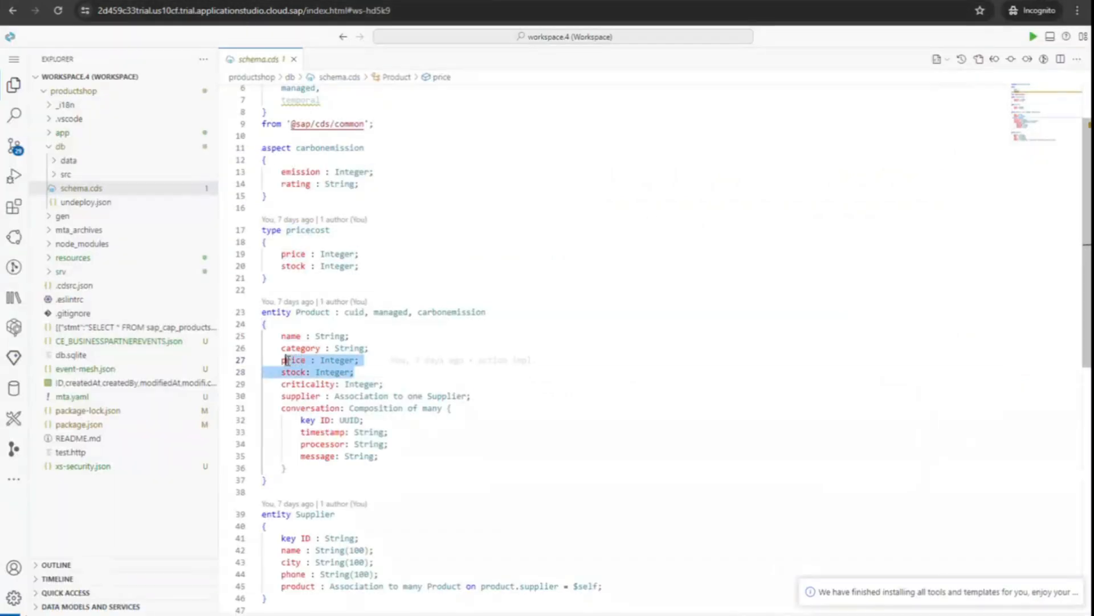
click(365, 1)
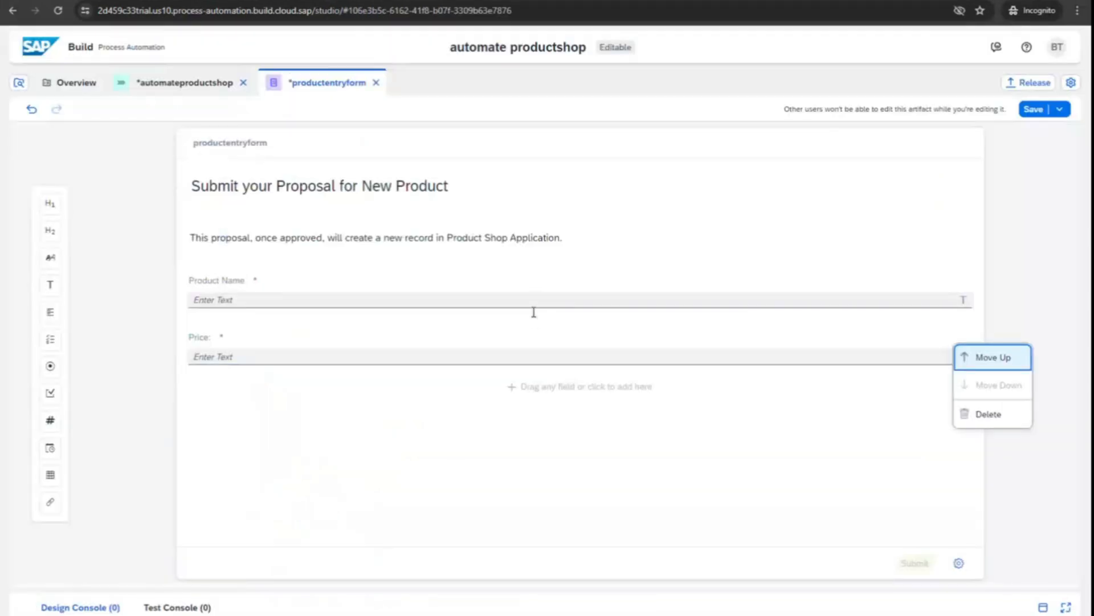
click(990, 422)
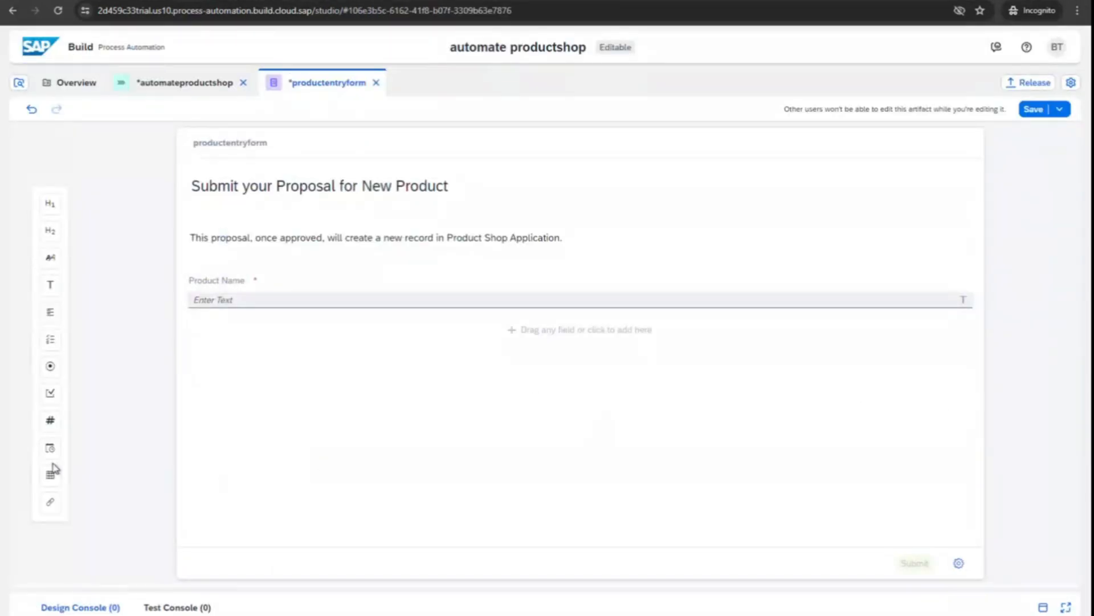
Step: Add two required number fields named "Price" and "Stock" below the Product Name field
click(50, 424)
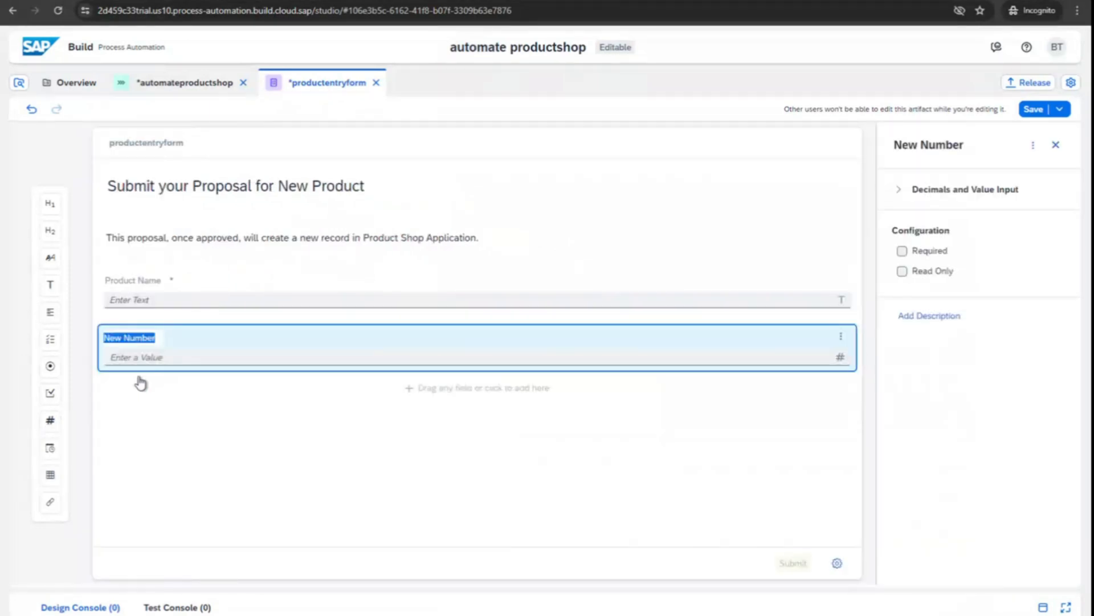
text(Price)
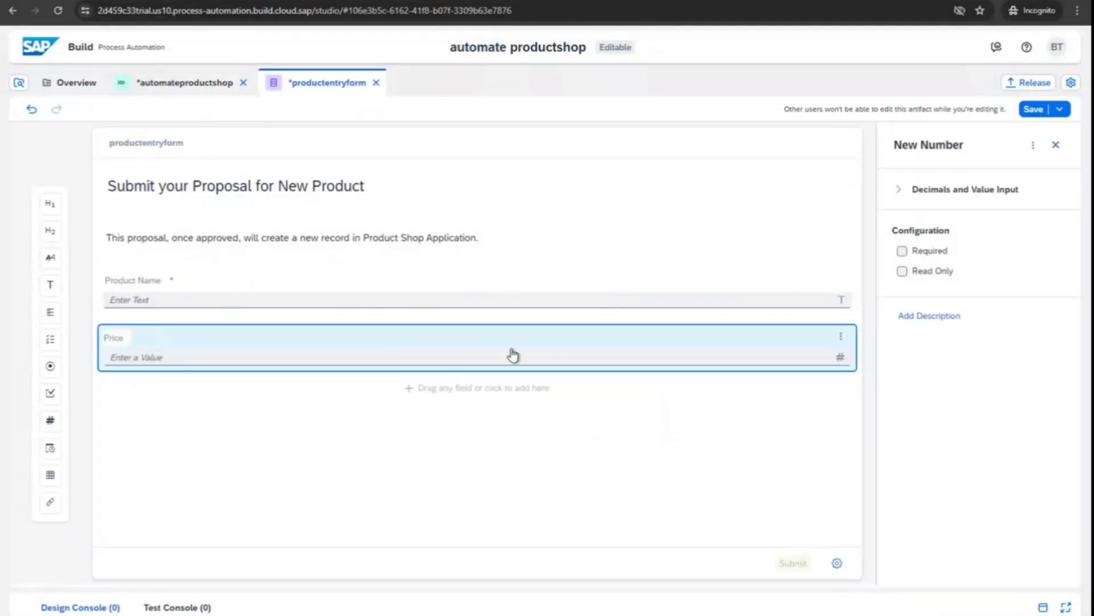
click(903, 250)
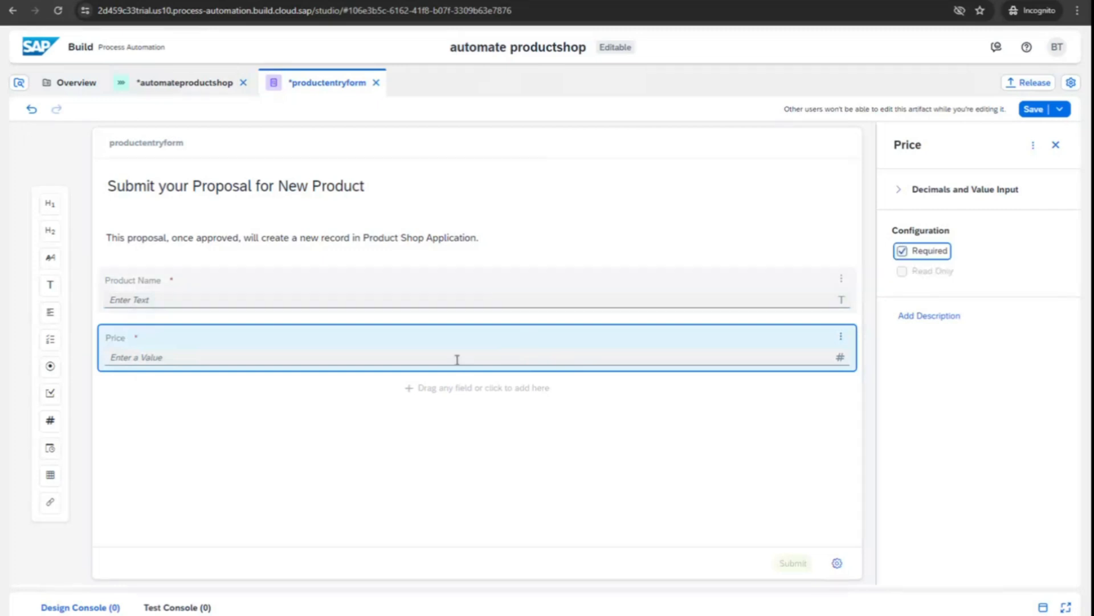
click(48, 424)
text(Stock)
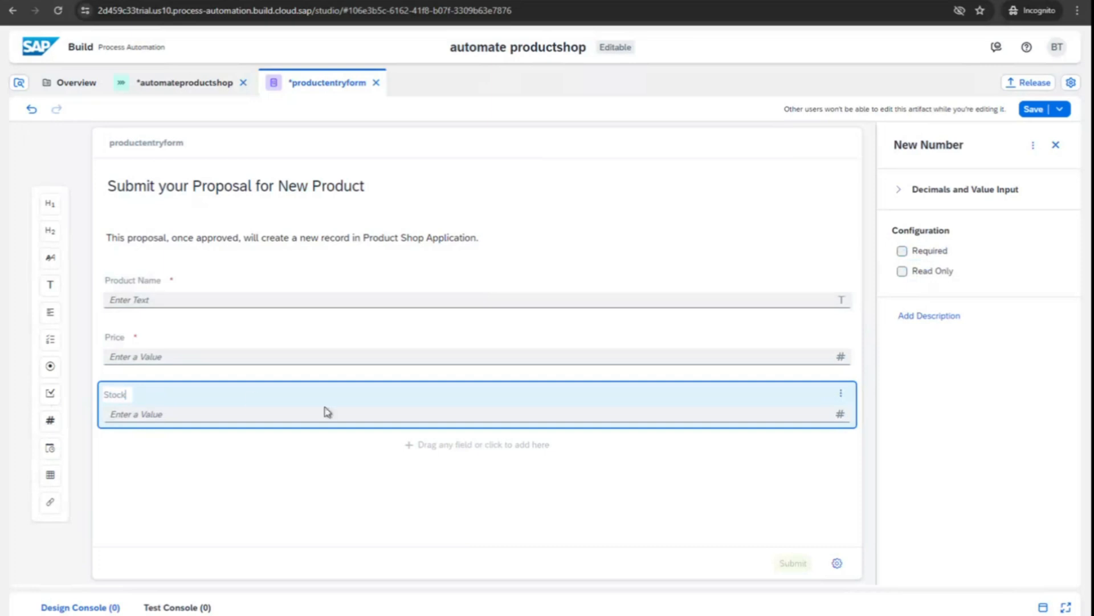
click(903, 251)
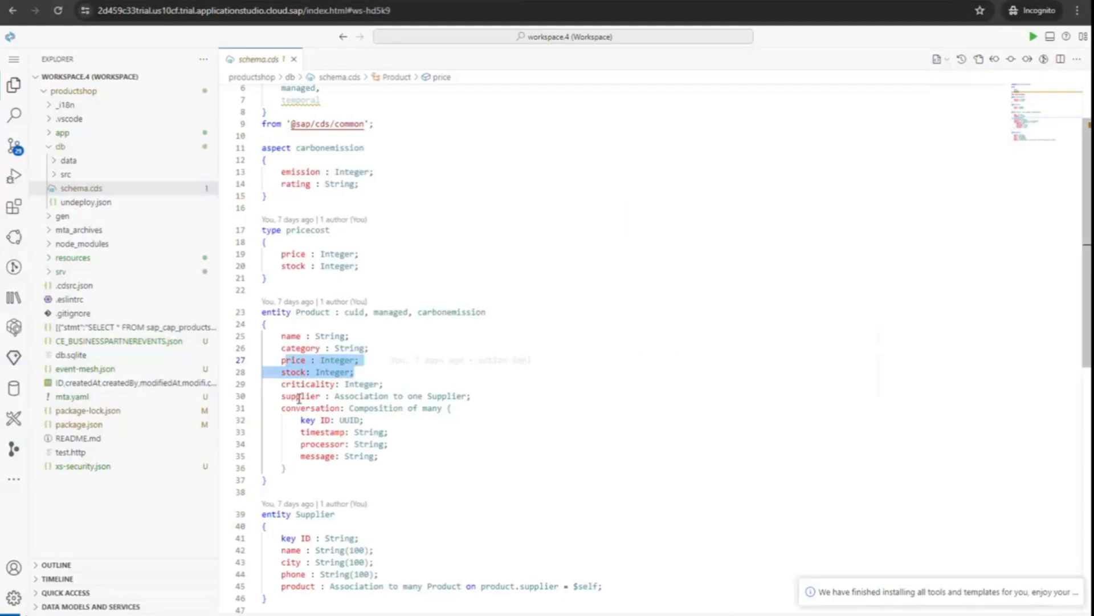
Step: Check the supplier element in schema.cds, then add a required dropdown named "Supplier" below the Stock field
double_click(299, 397)
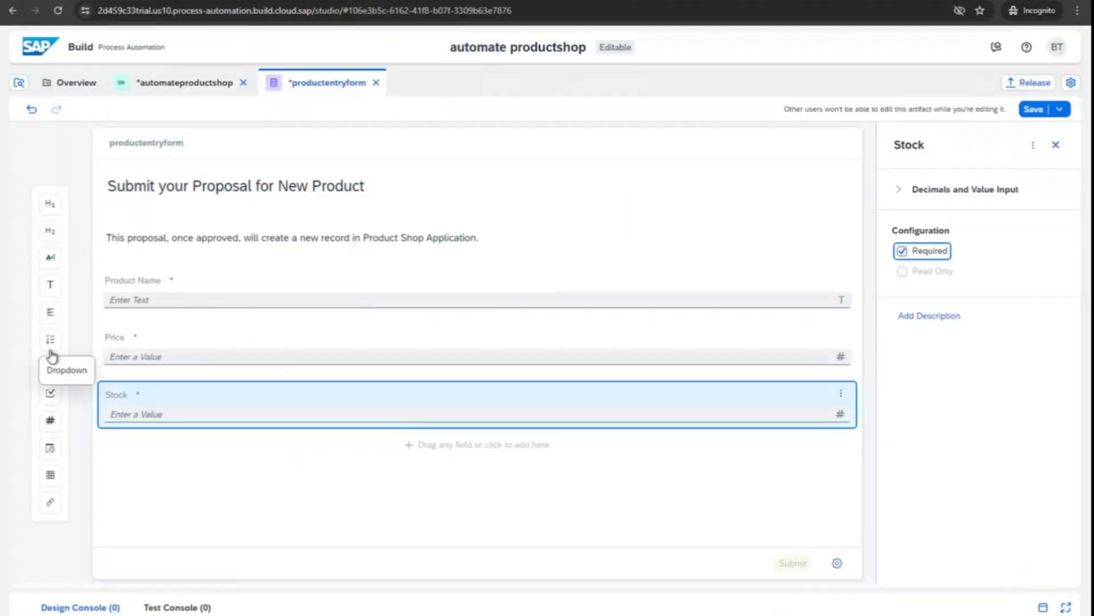
click(52, 356)
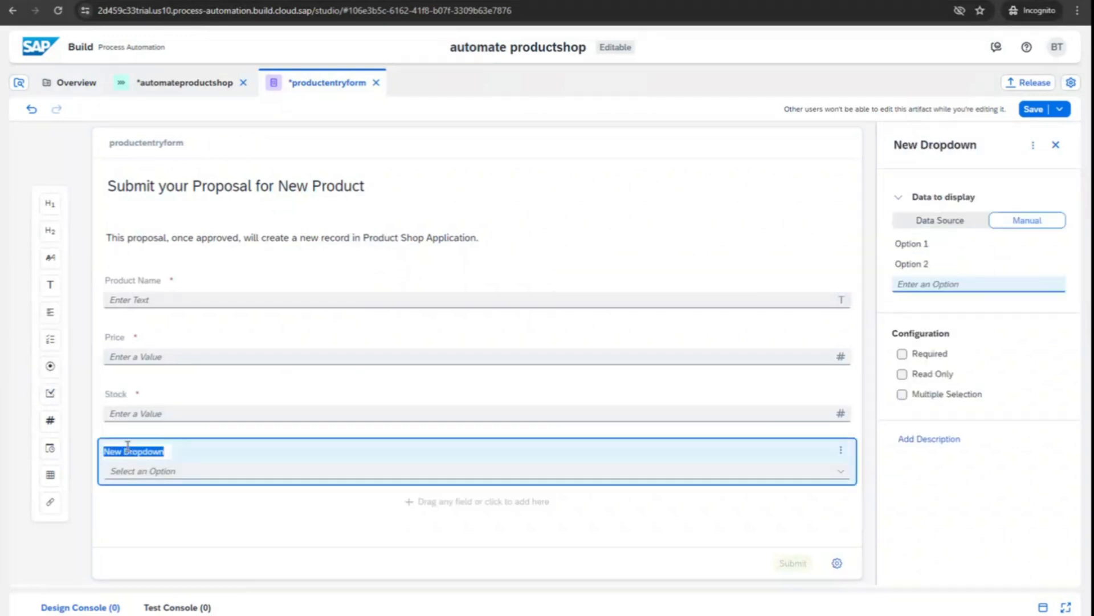
text(supplier)
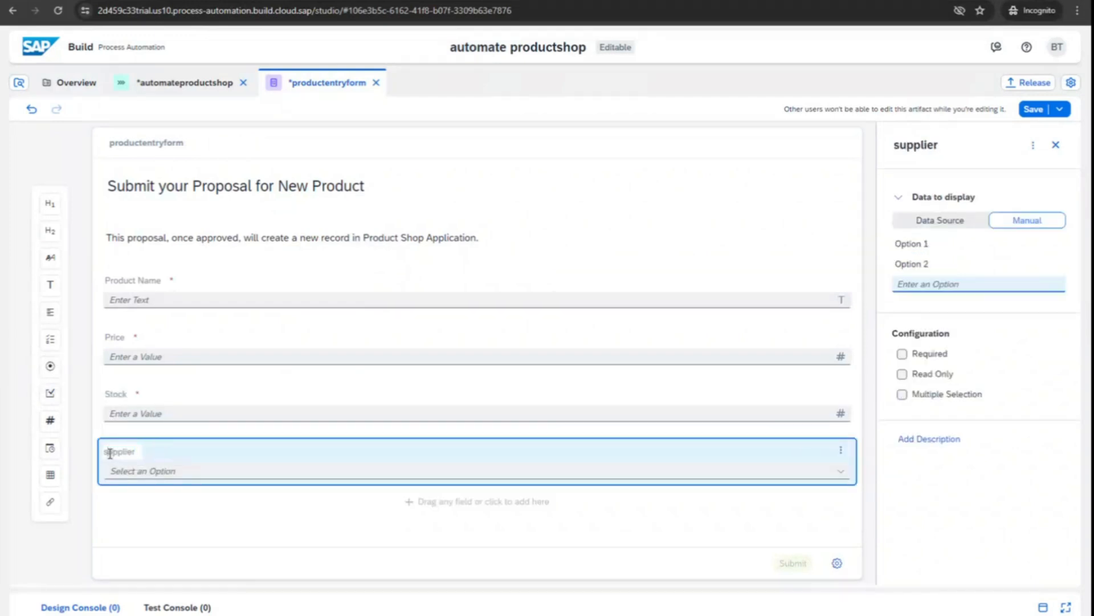
click(204, 452)
click(902, 356)
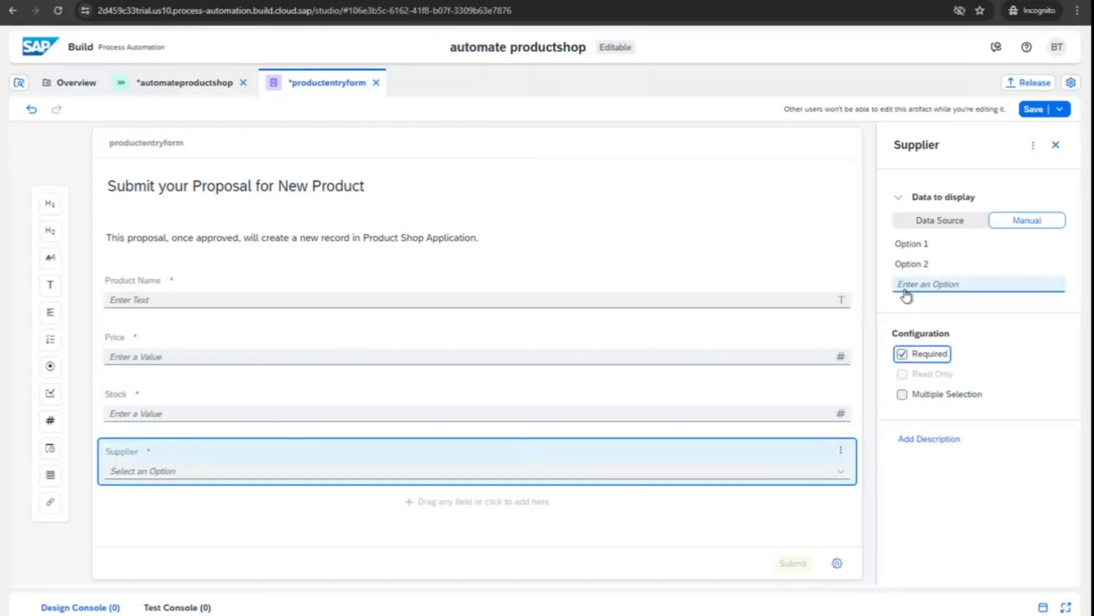
Step: Set the Supplier dropdown's two manual options to "ABC Automobiles" and "BMW Chennai"
click(915, 245)
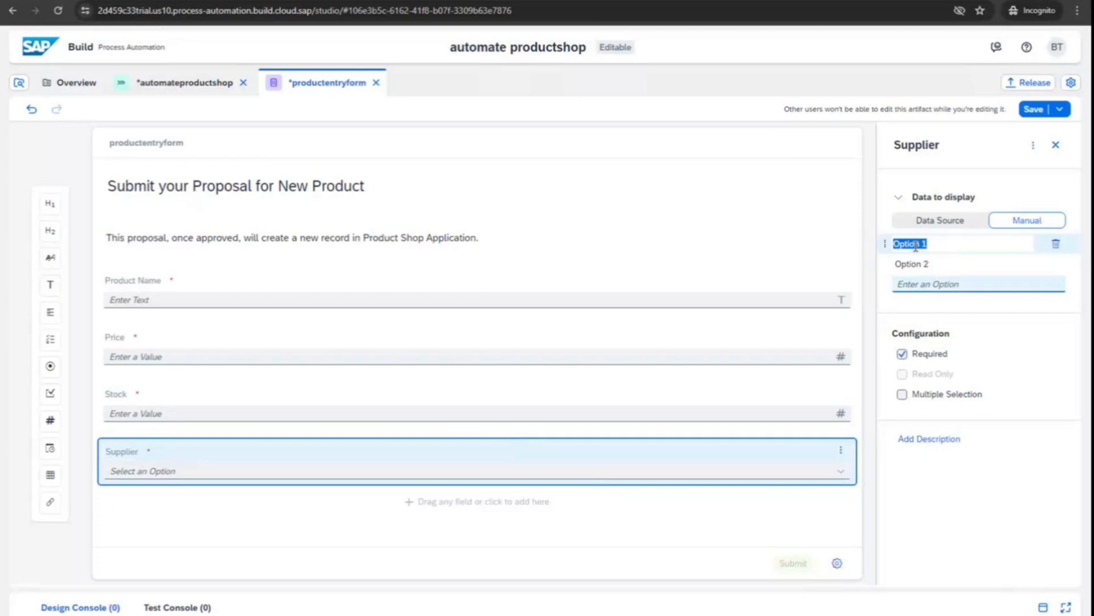
text(ABC Automobiles)
click(932, 284)
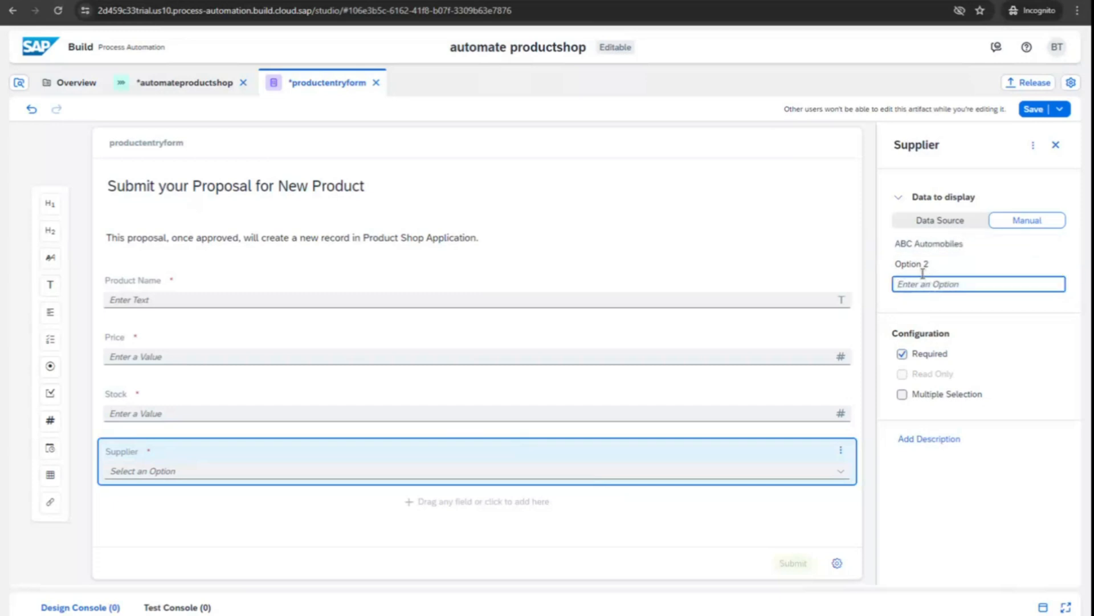
triple_click(921, 265)
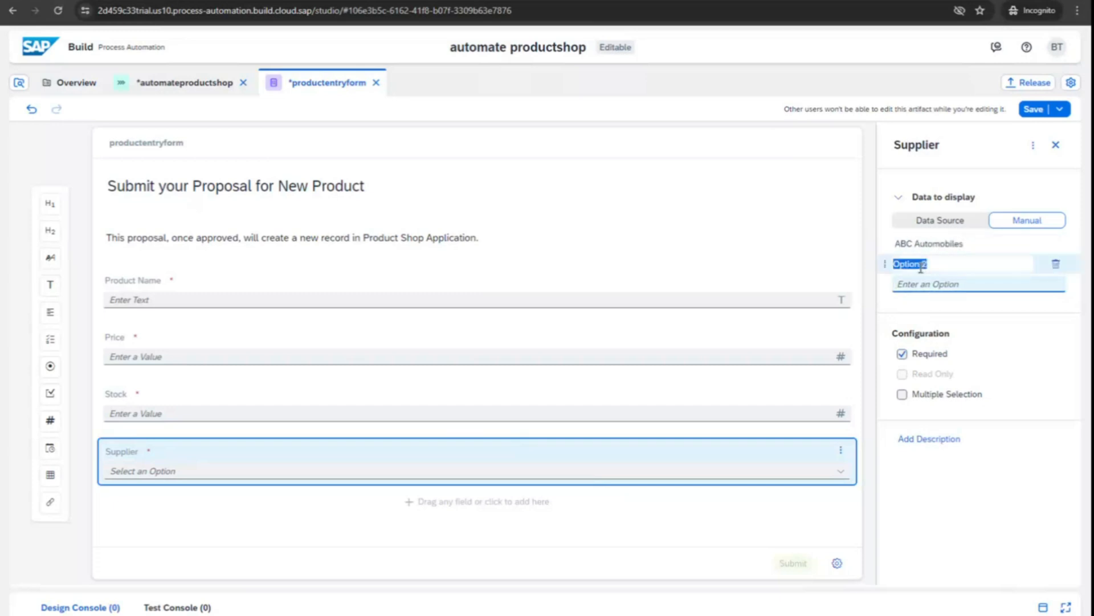
text(BMW Chennai)
click(959, 283)
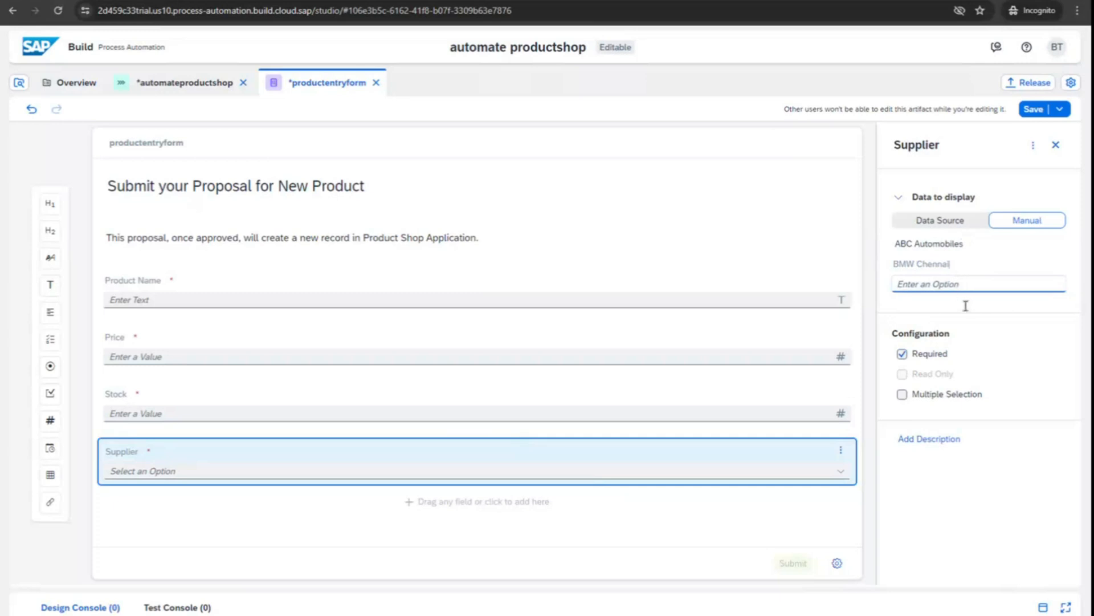
click(1052, 290)
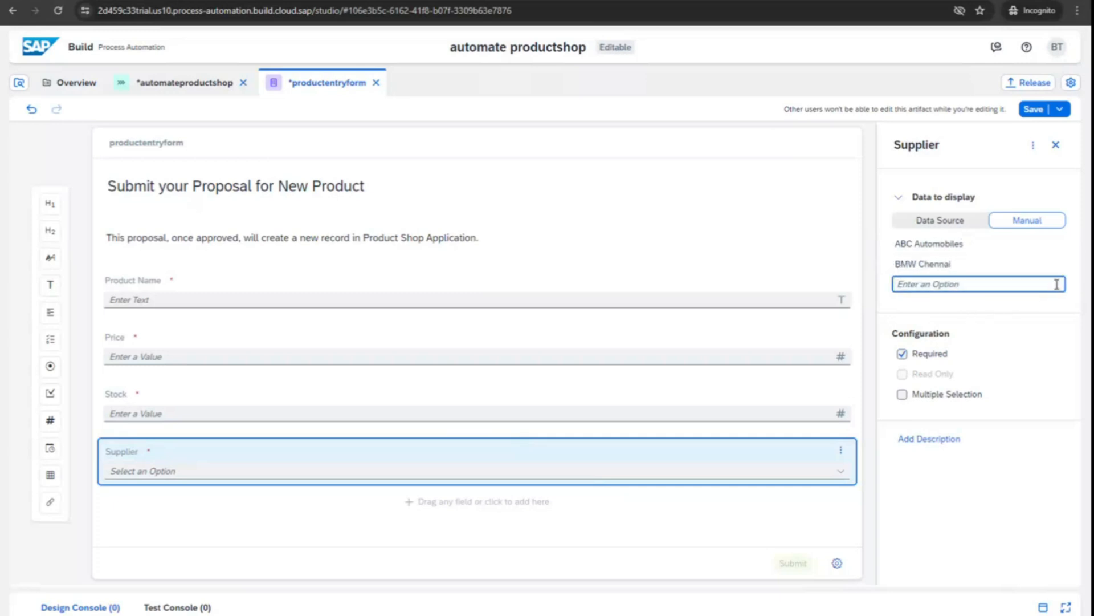
click(1028, 321)
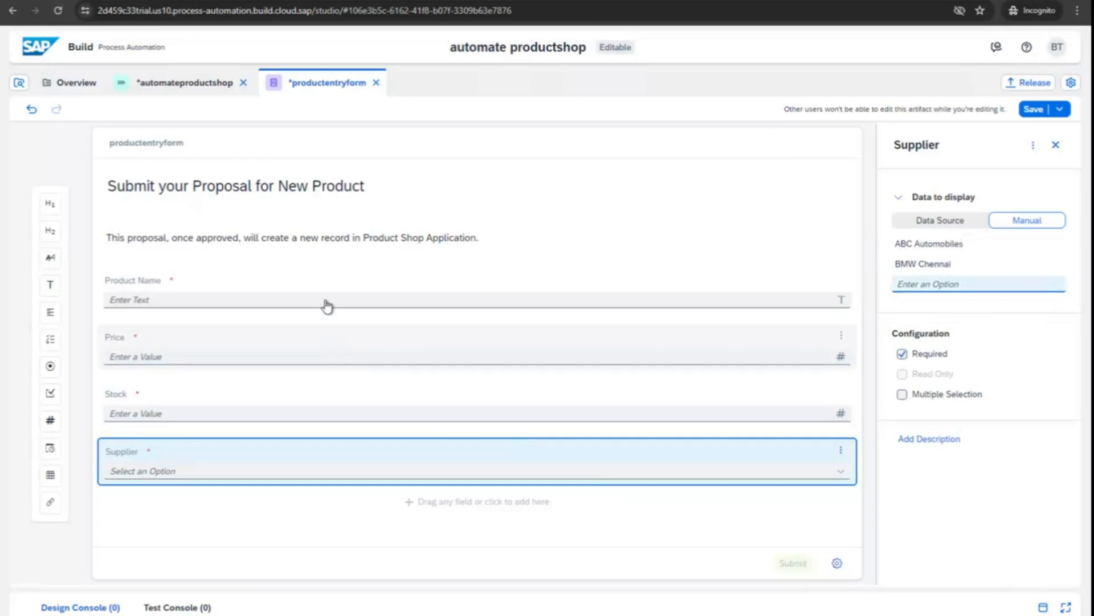
click(51, 451)
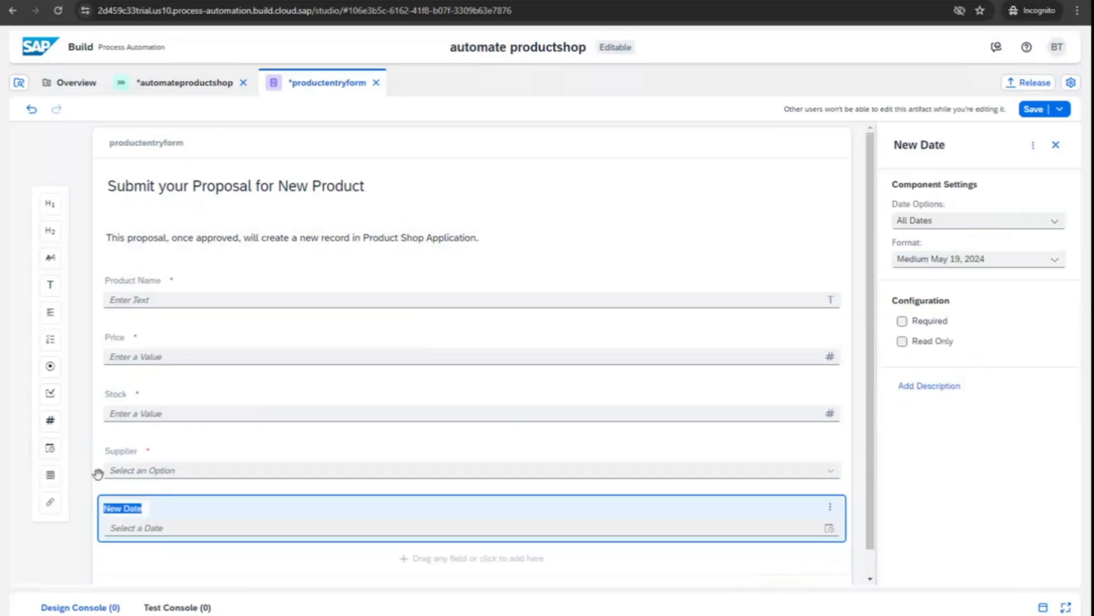
click(830, 506)
click(828, 491)
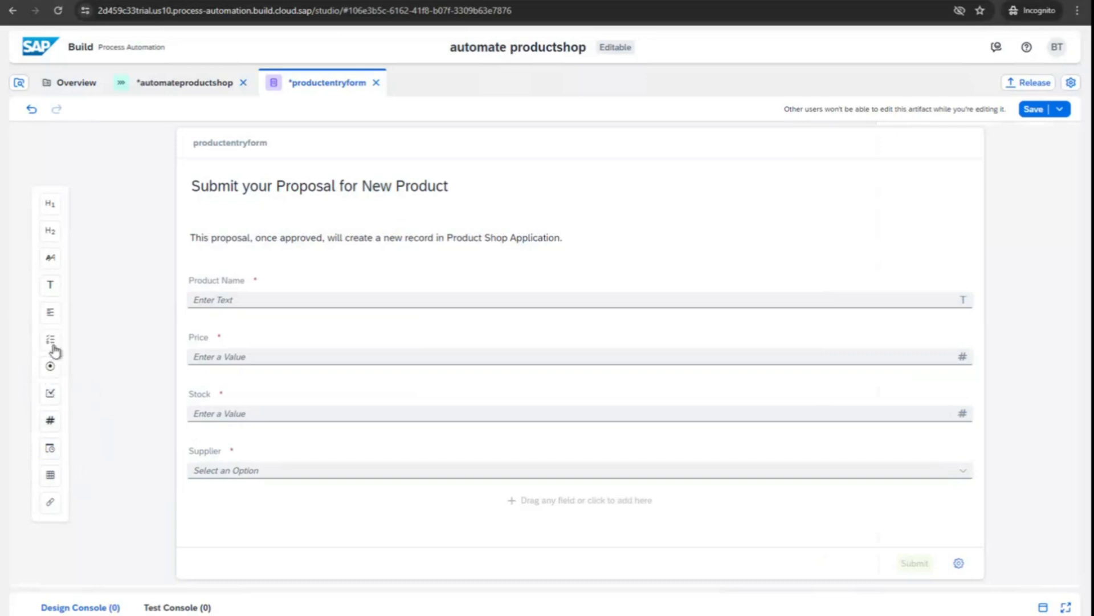
Step: Add a text area labelled "Enter some message" below the Supplier dropdown
click(52, 314)
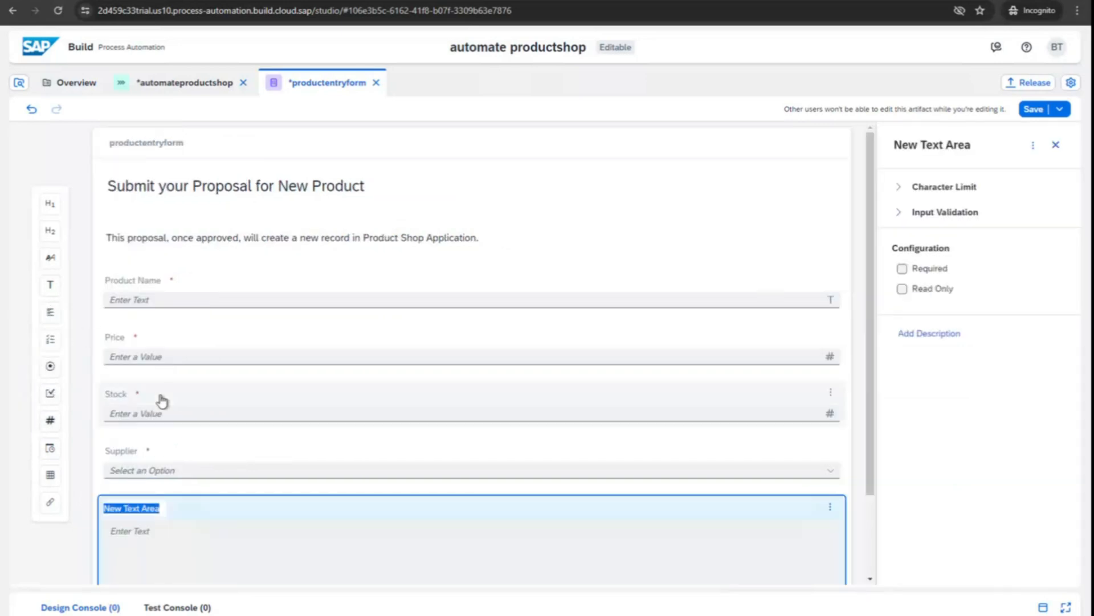
text(Ent)
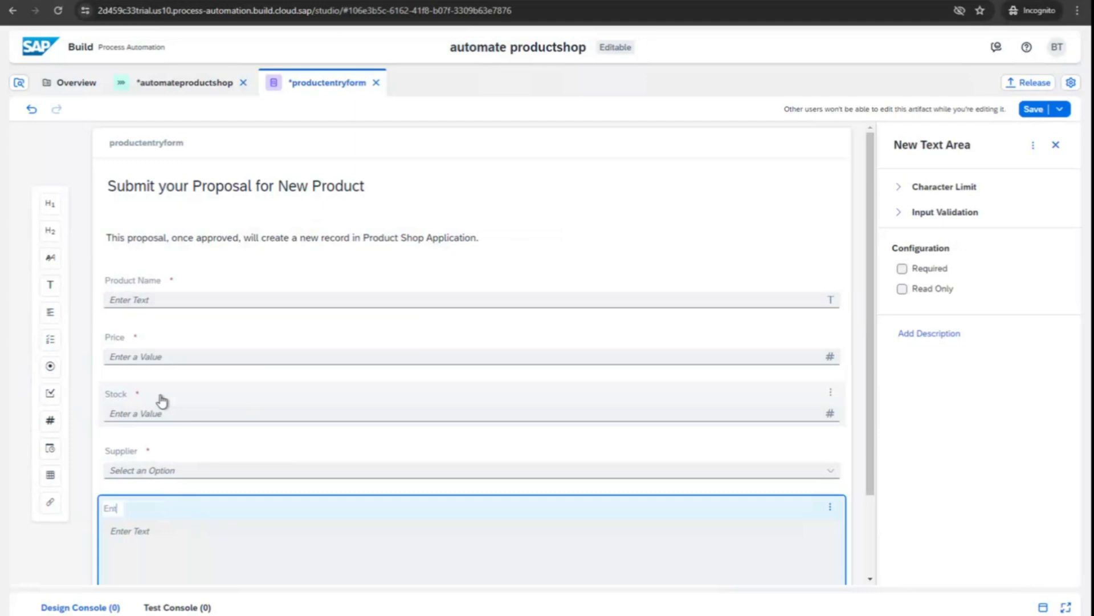
text(er some mossage)
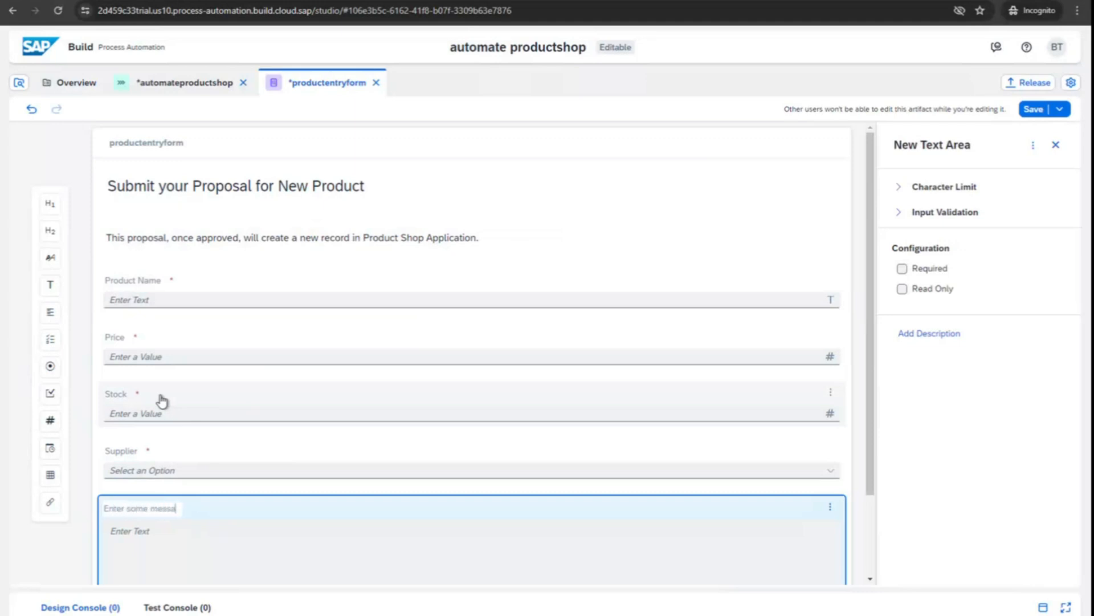
click(194, 522)
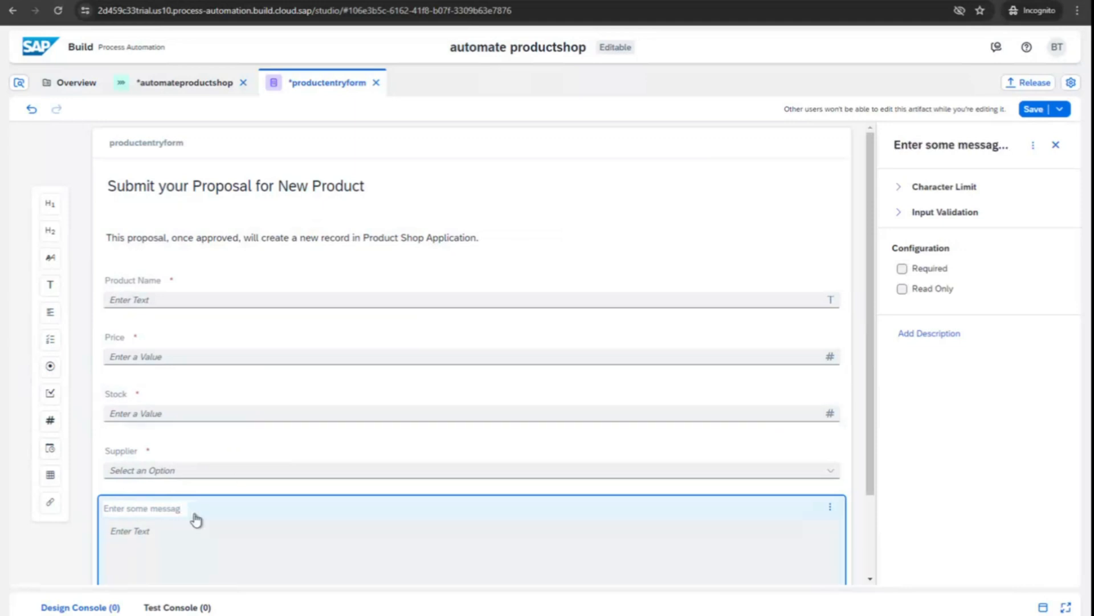
click(272, 491)
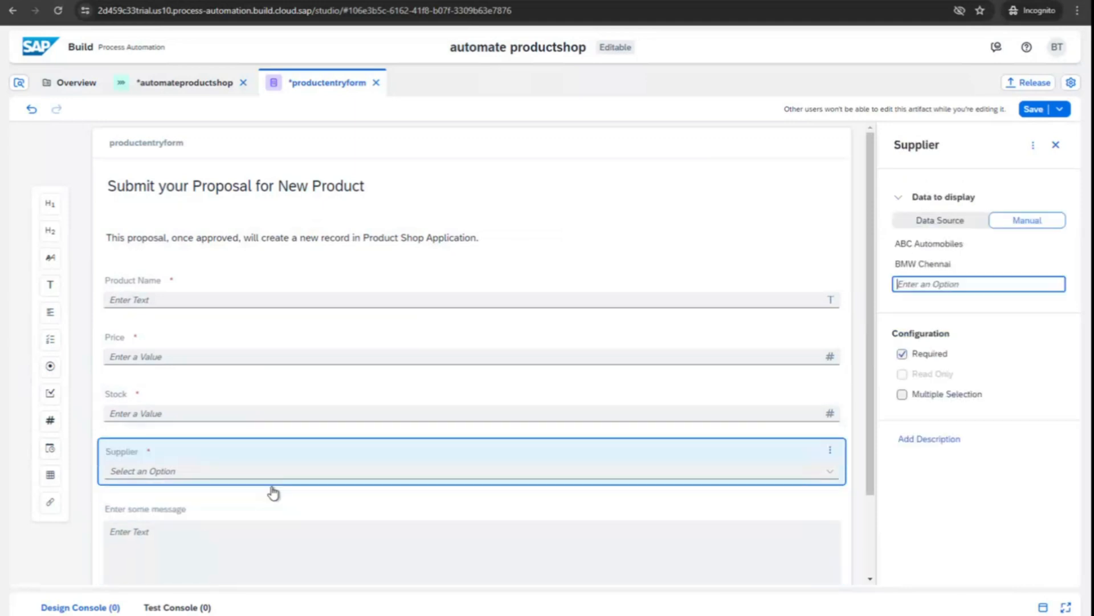
Step: Capitalize the text area's label so it reads "Enter Some Message"
scroll(223, 491, down, 1)
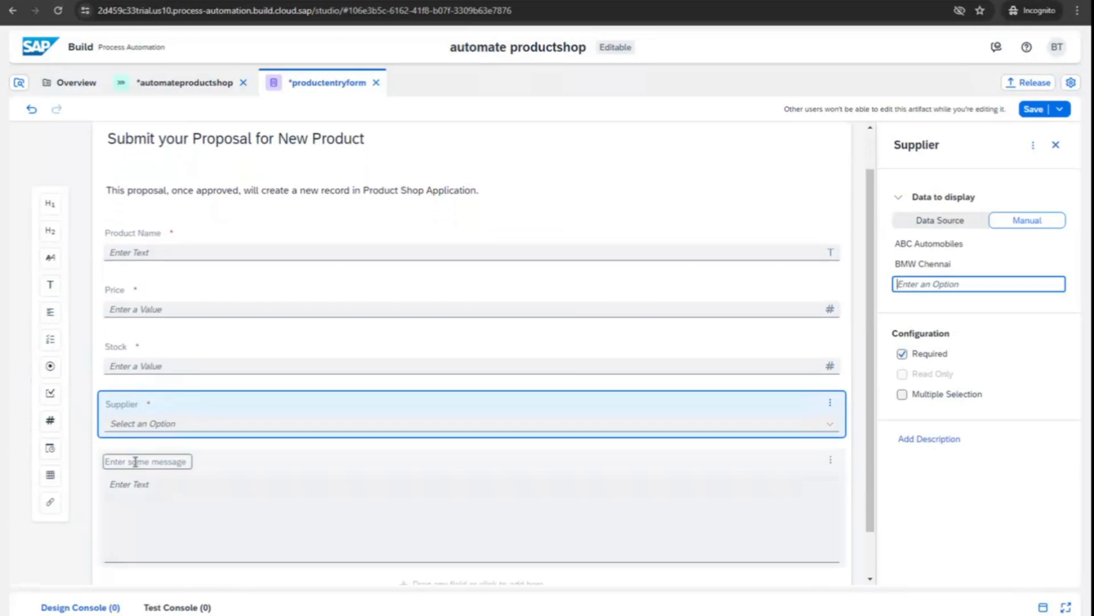
click(135, 461)
key(BackSpace)
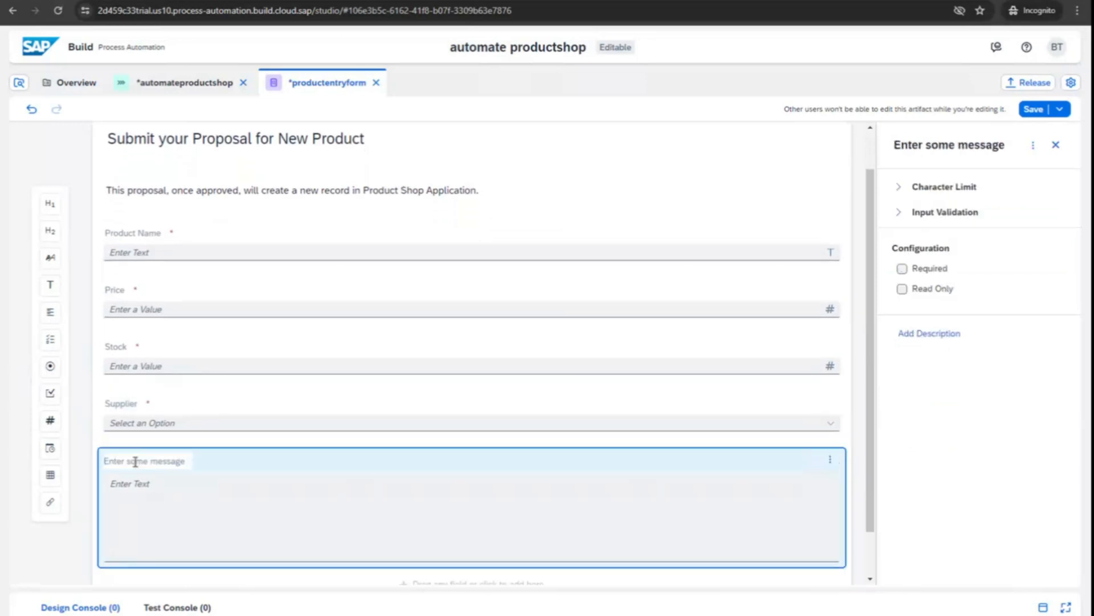
key(BackSpace)
text(S)
click(156, 461)
key(BackSpace)
text(M)
click(222, 460)
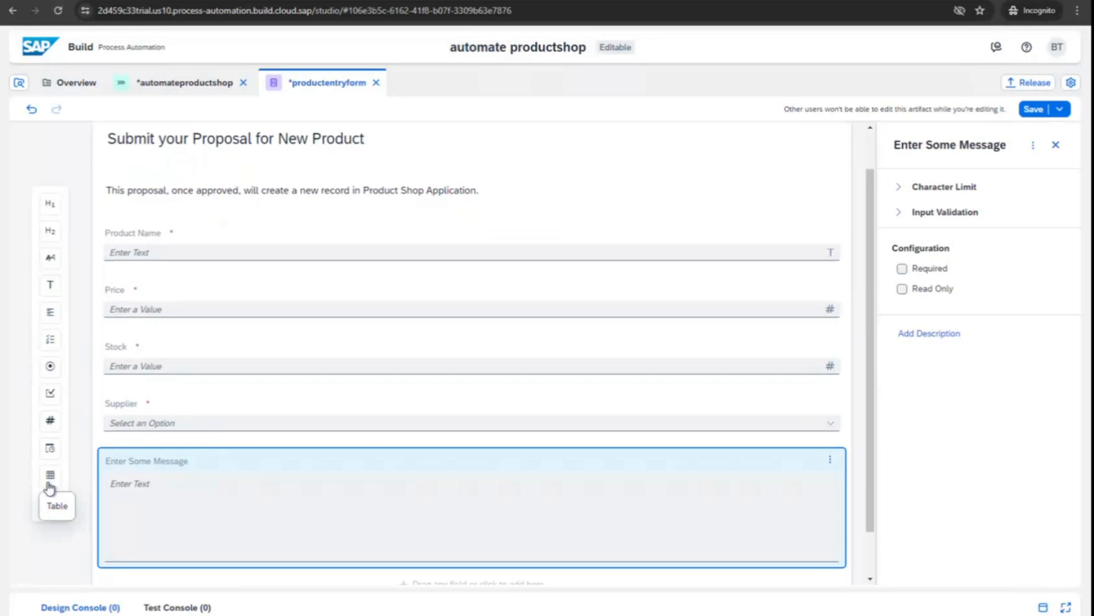
Step: Add a link element below the text area, show its label and name it "Product Shop Application"
click(49, 508)
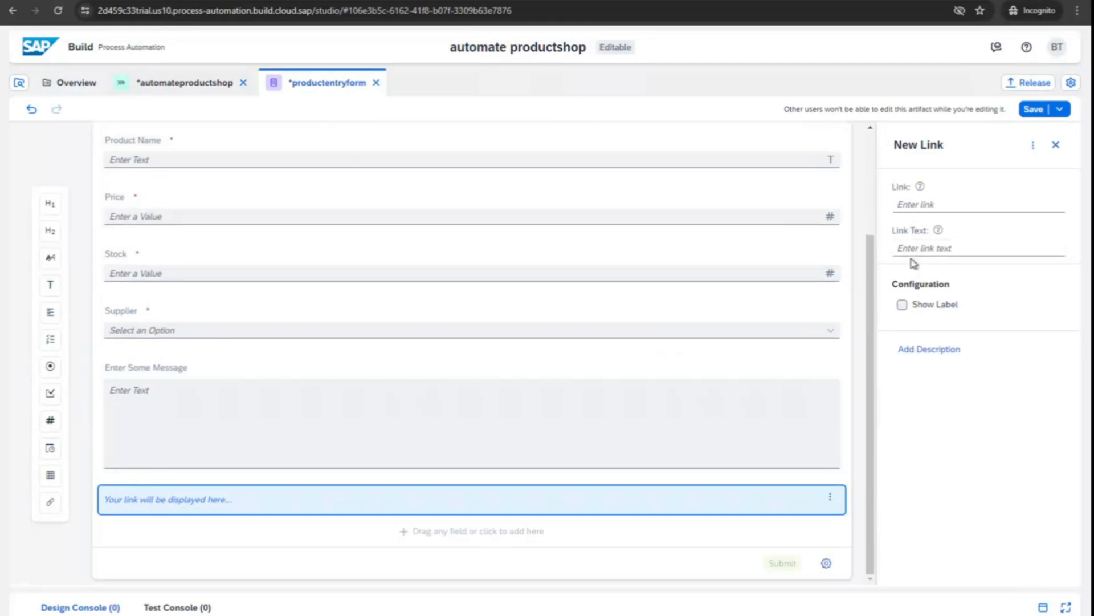
click(909, 204)
click(904, 307)
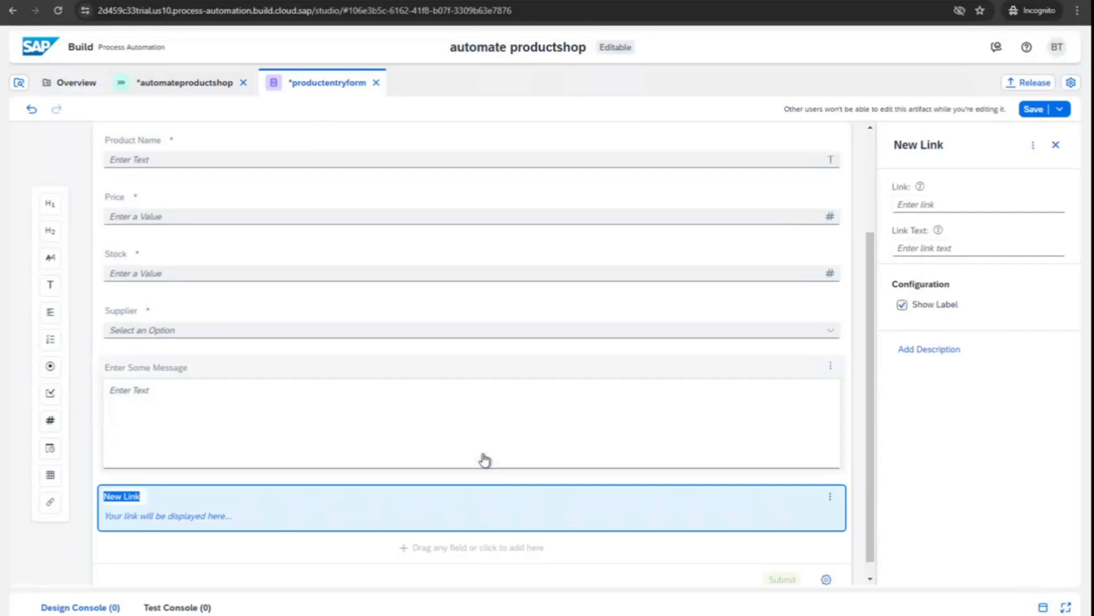
text(Prodcu)
key(BackSpace)
key(BackSpace)
key(BackSpace)
text(uct Shop)
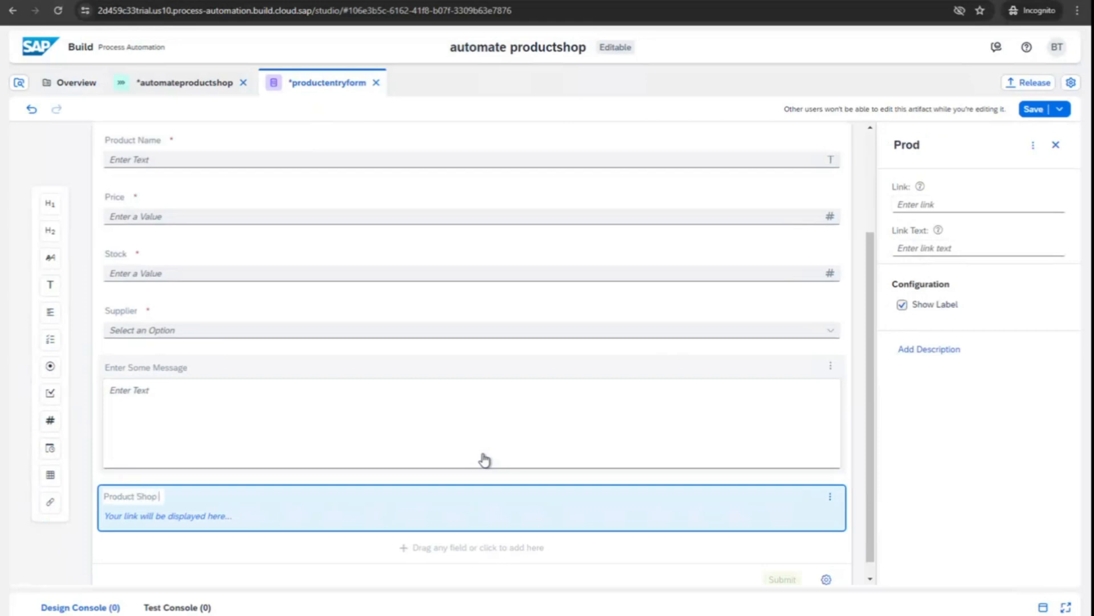
text( Application)
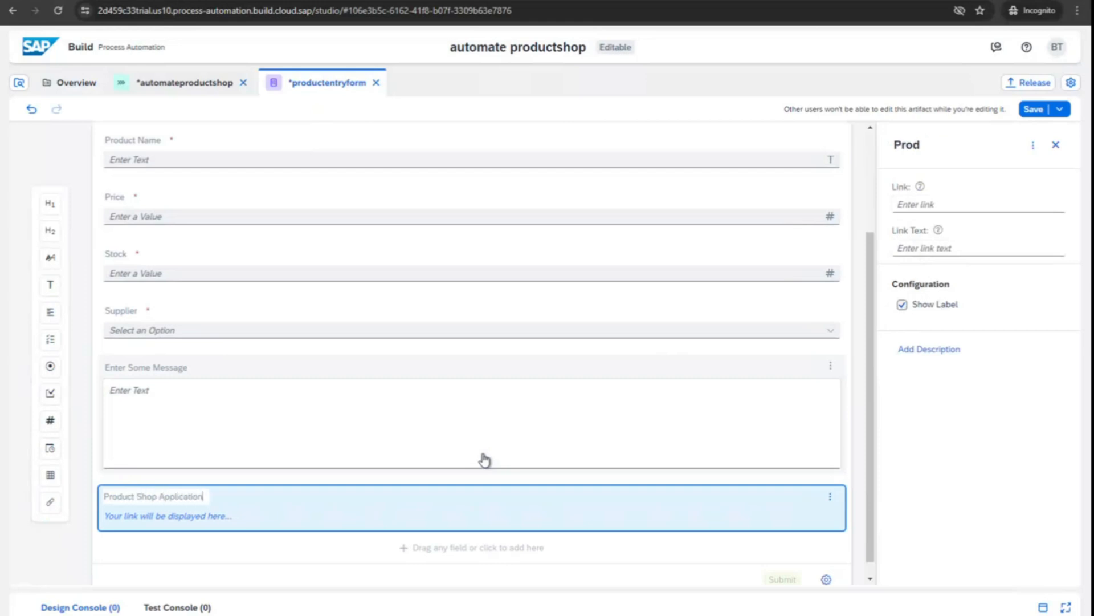
text(.)
key(BackSpace)
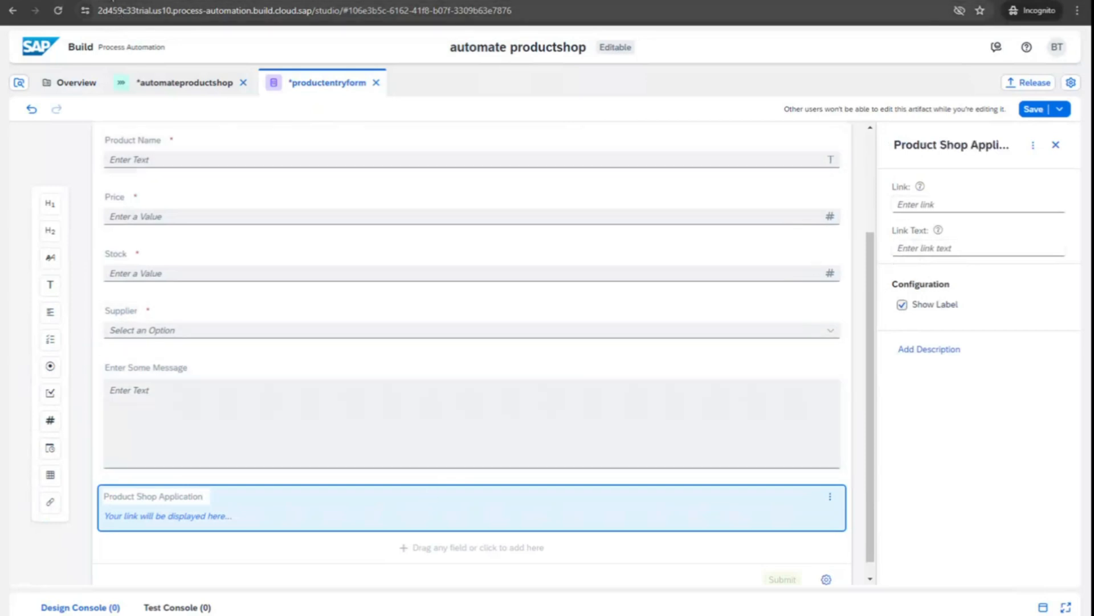
Step: Open the Productshop site from SAP Build Work Zone and use its copied URL as the form link's address
click(110, 0)
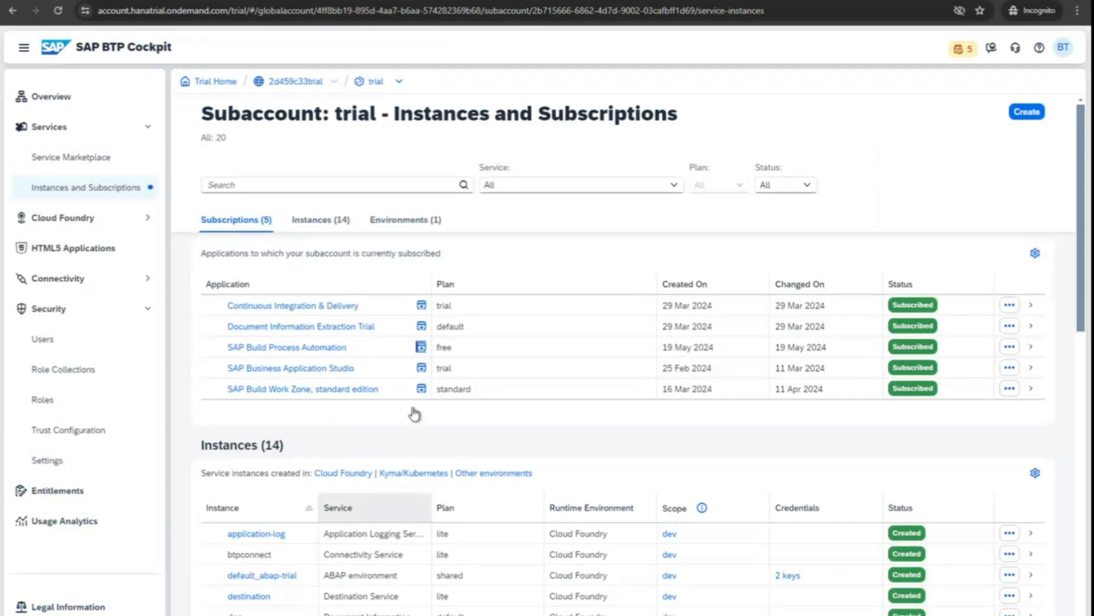
click(420, 389)
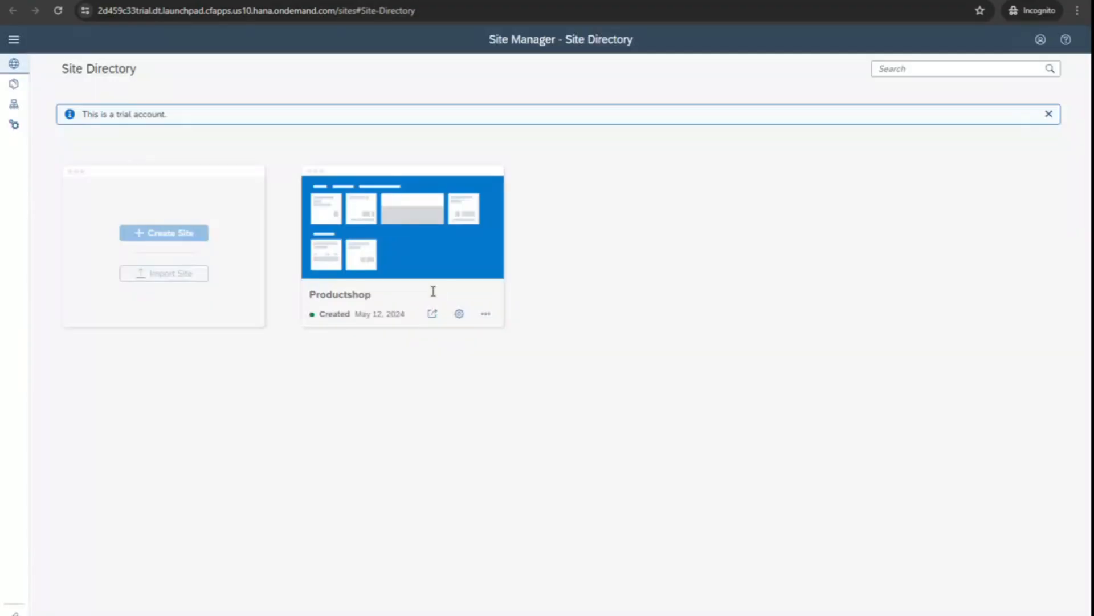
click(432, 316)
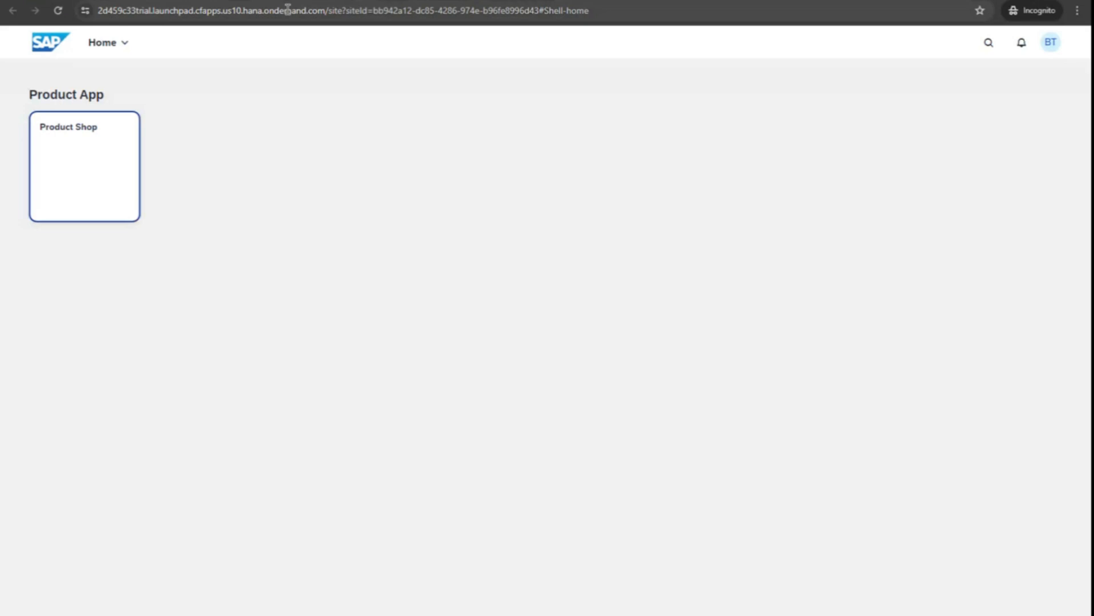
click(288, 9)
key(ctrl+c)
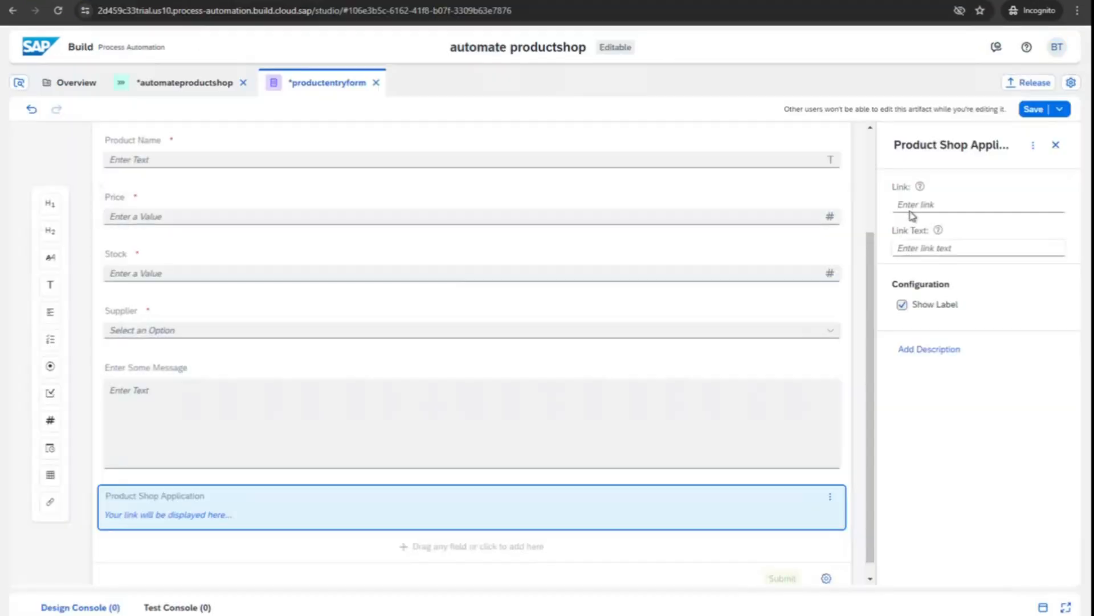
click(913, 205)
key(ctrl+v)
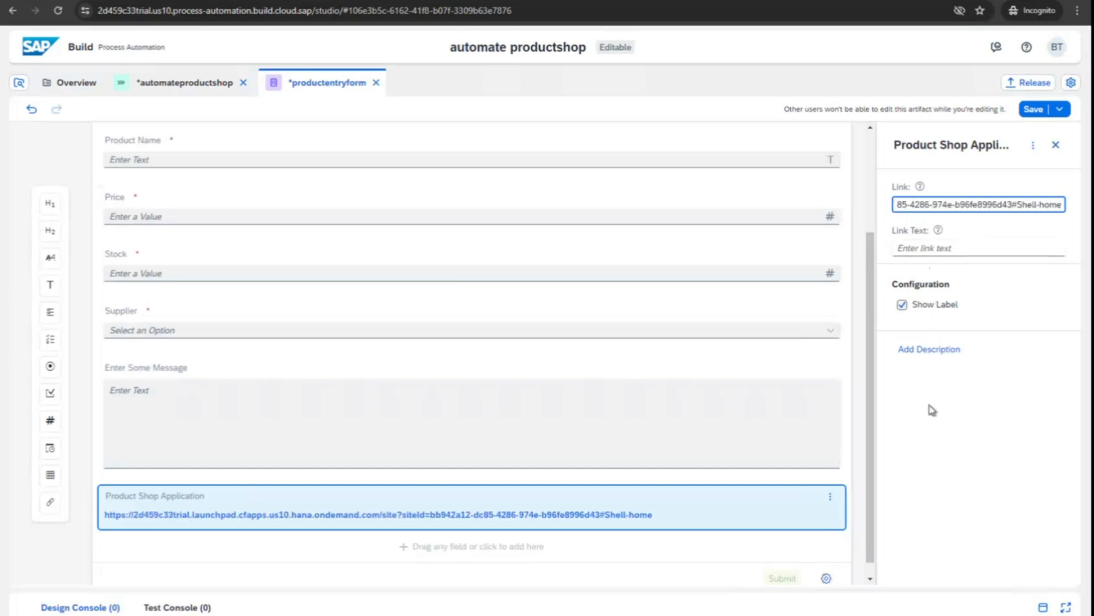
Step: Set the link's display text to "CAP Application" and save the productentryform form
click(906, 248)
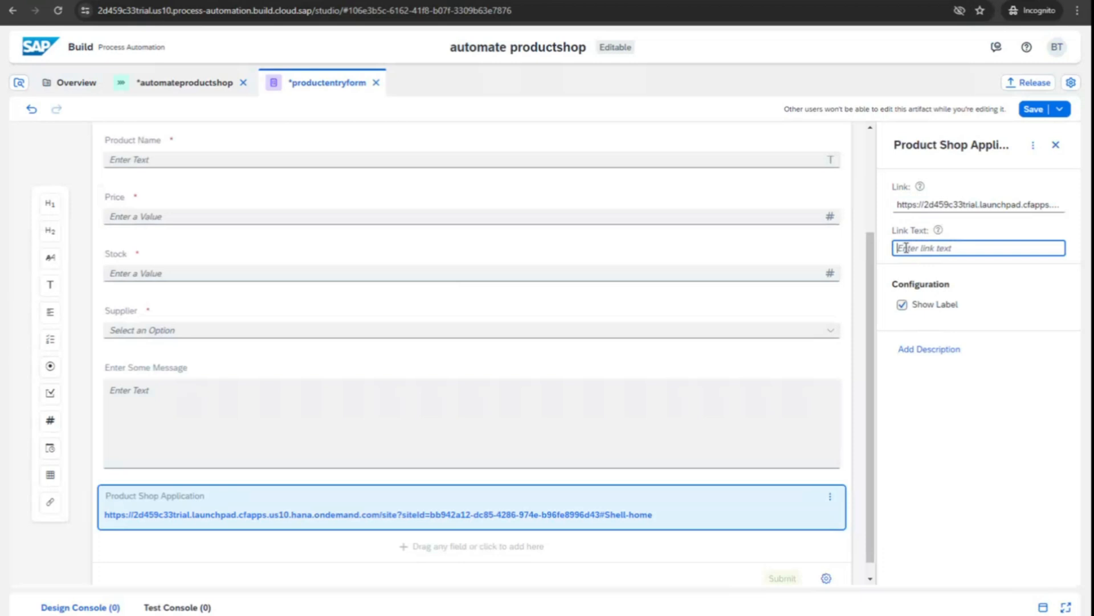
text(CAP Application)
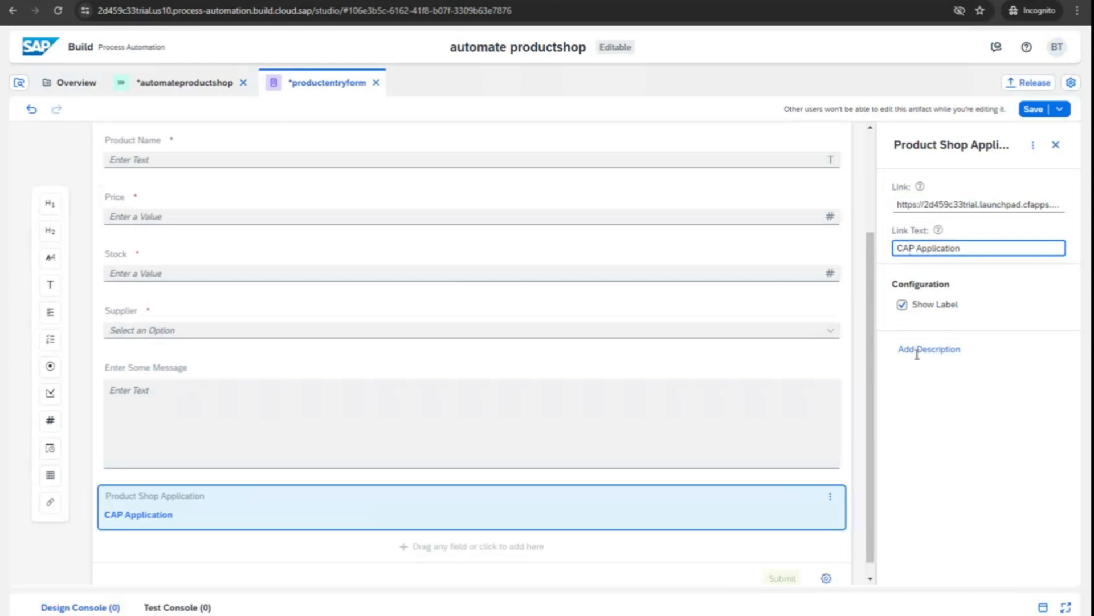
click(1034, 109)
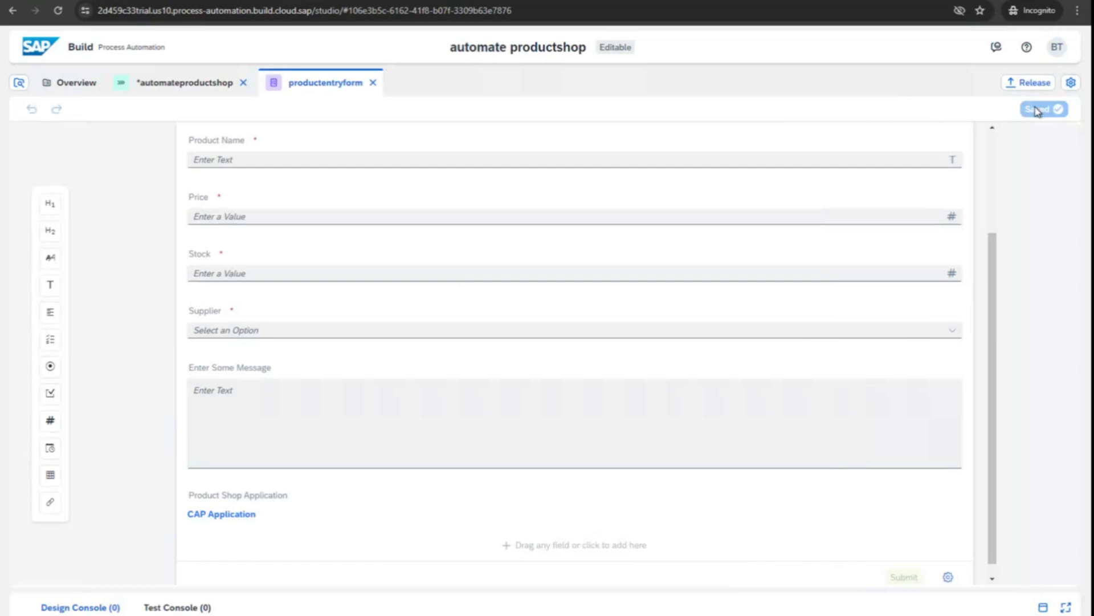
Step: Save the automateproductshop process and release the project
click(148, 82)
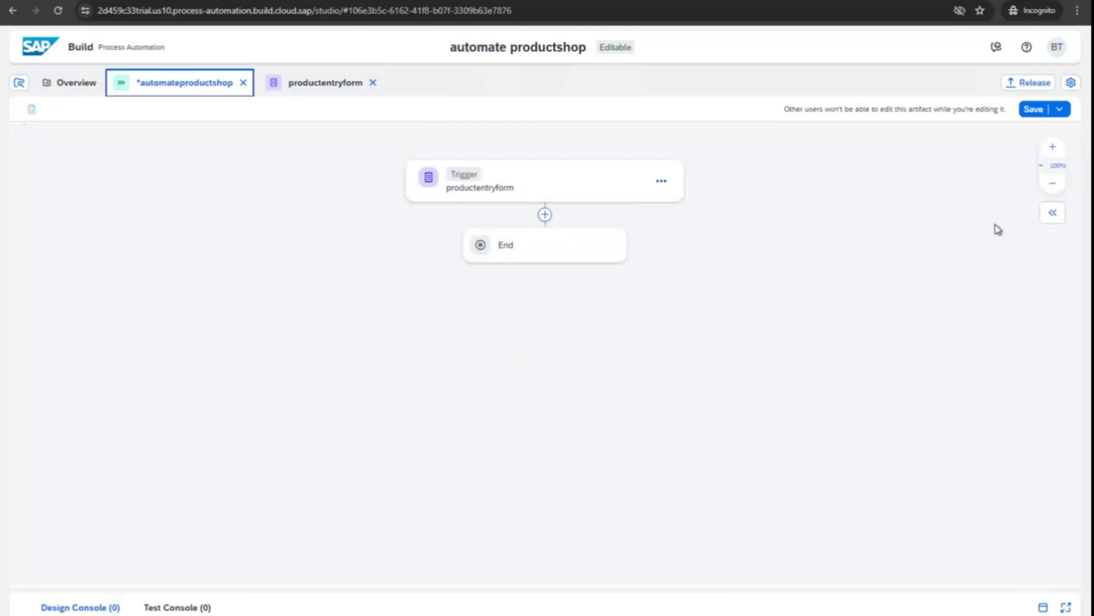
click(1025, 110)
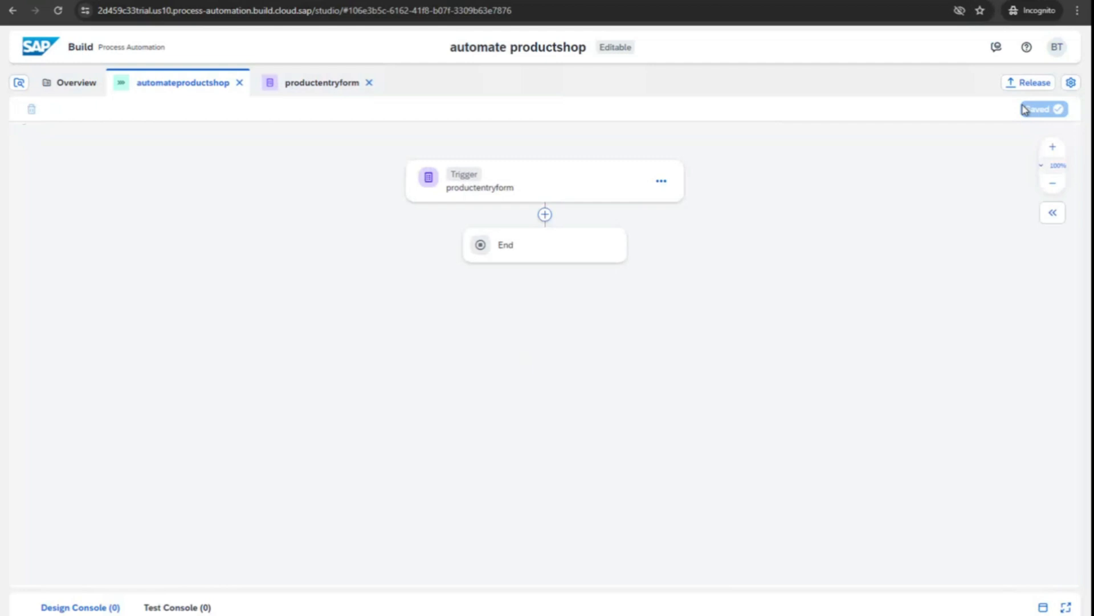
click(1024, 83)
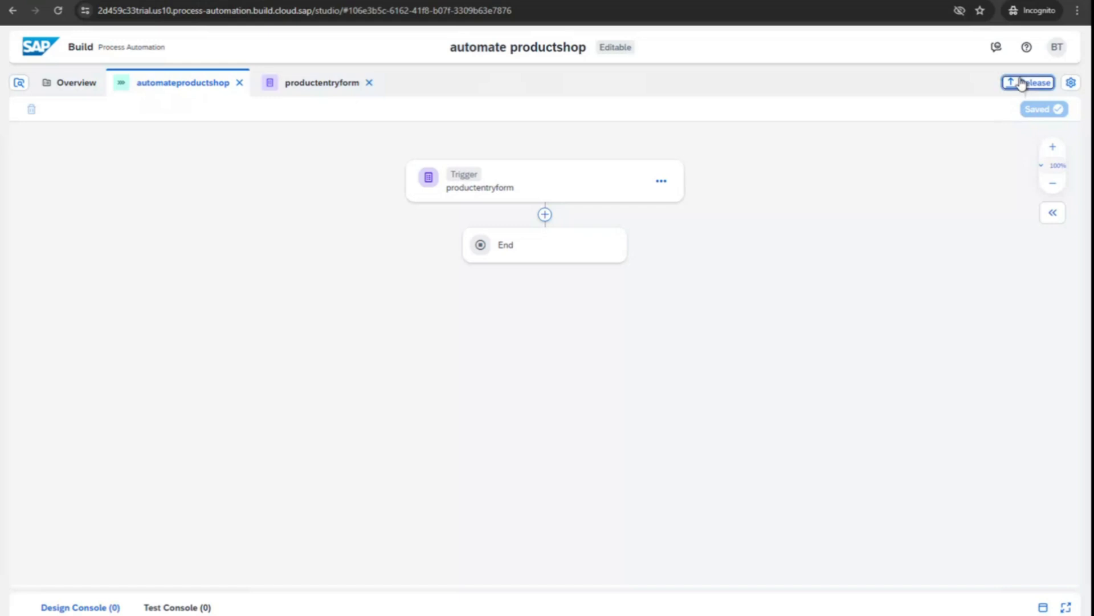
click(598, 417)
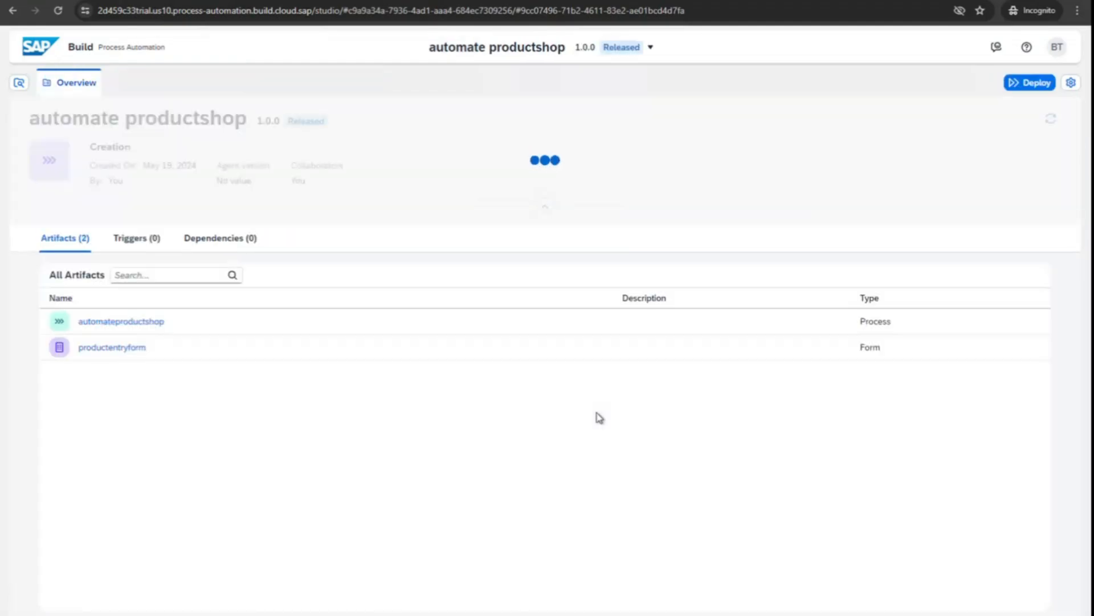
Step: Try to deploy the released project to the Public environment and view the deployment message details
click(1016, 87)
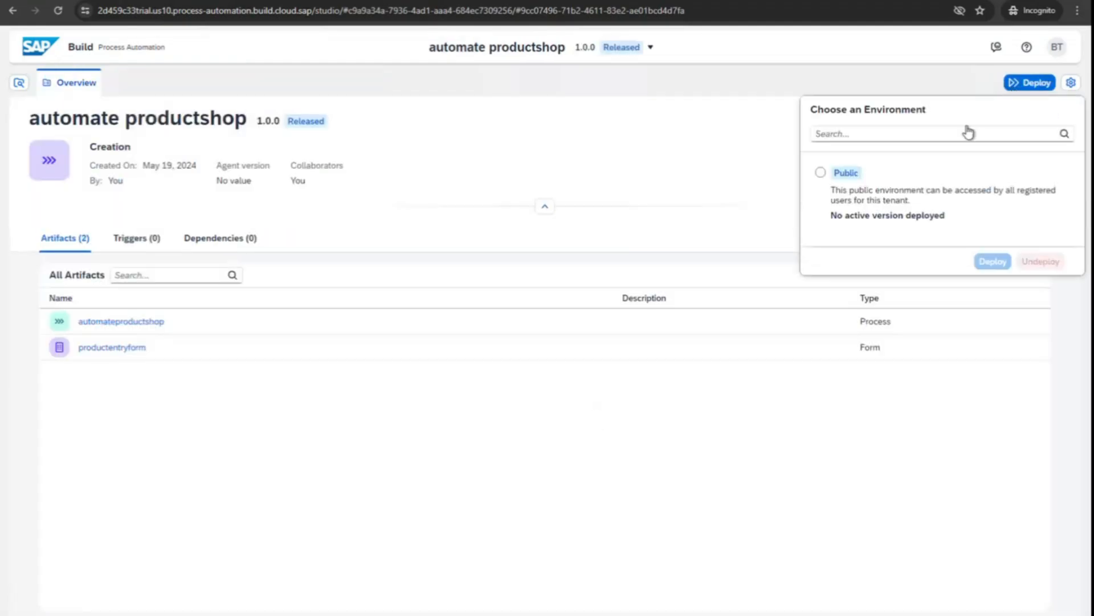
click(821, 172)
click(993, 261)
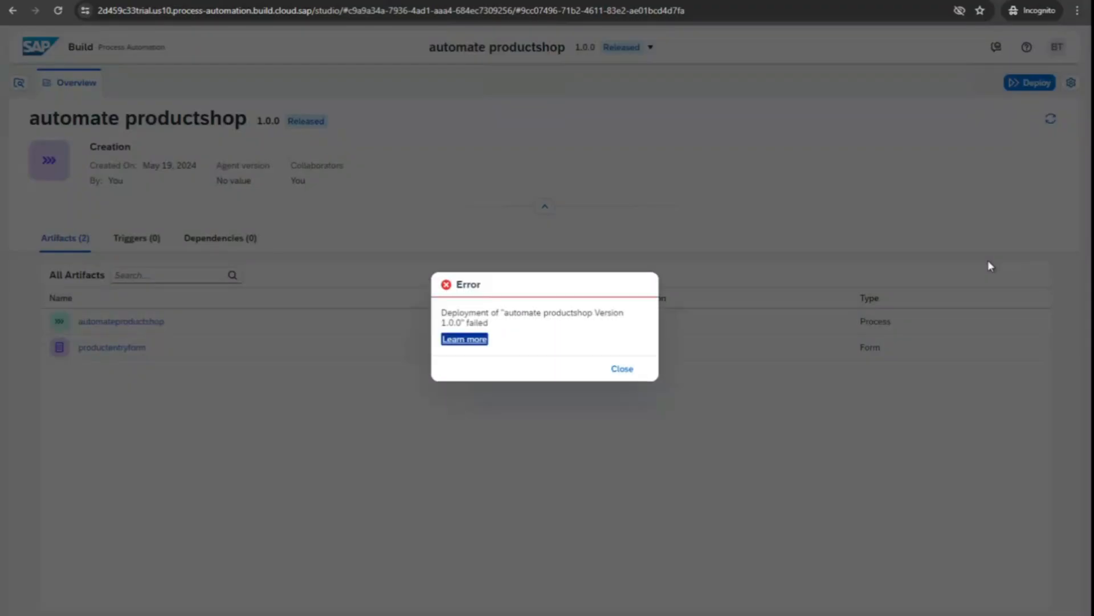
click(459, 342)
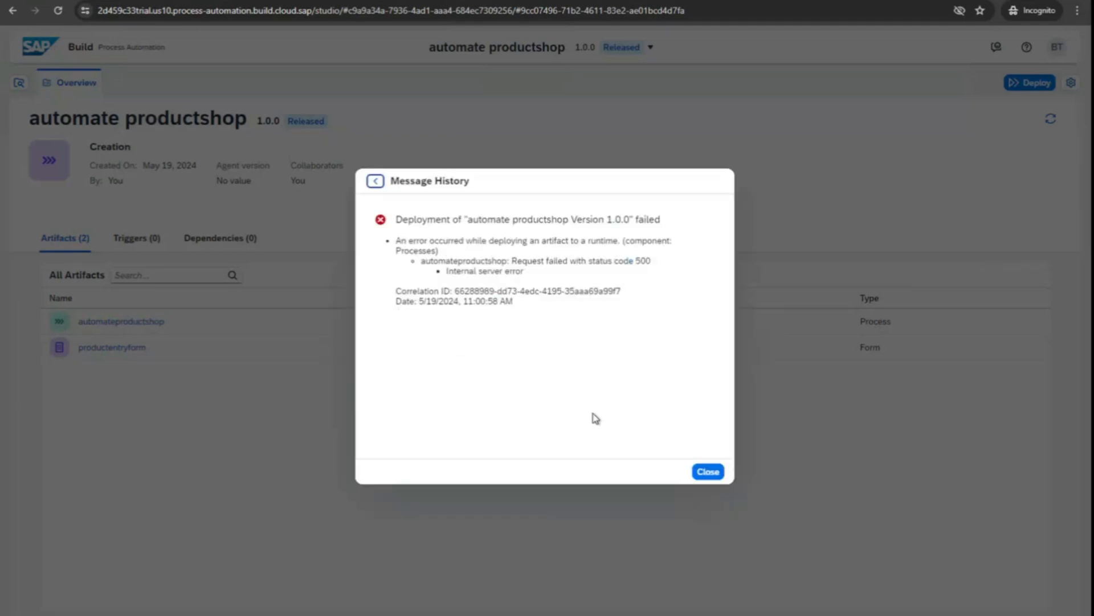
click(708, 471)
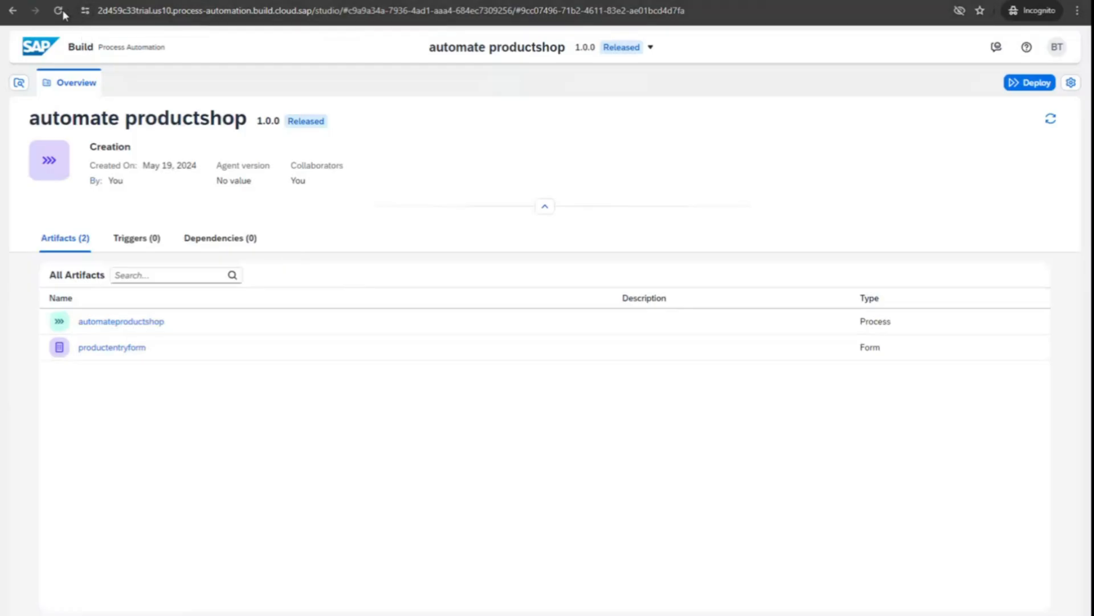
Step: Reload the project page and deploy version 1.0.0 to the Public environment
click(58, 10)
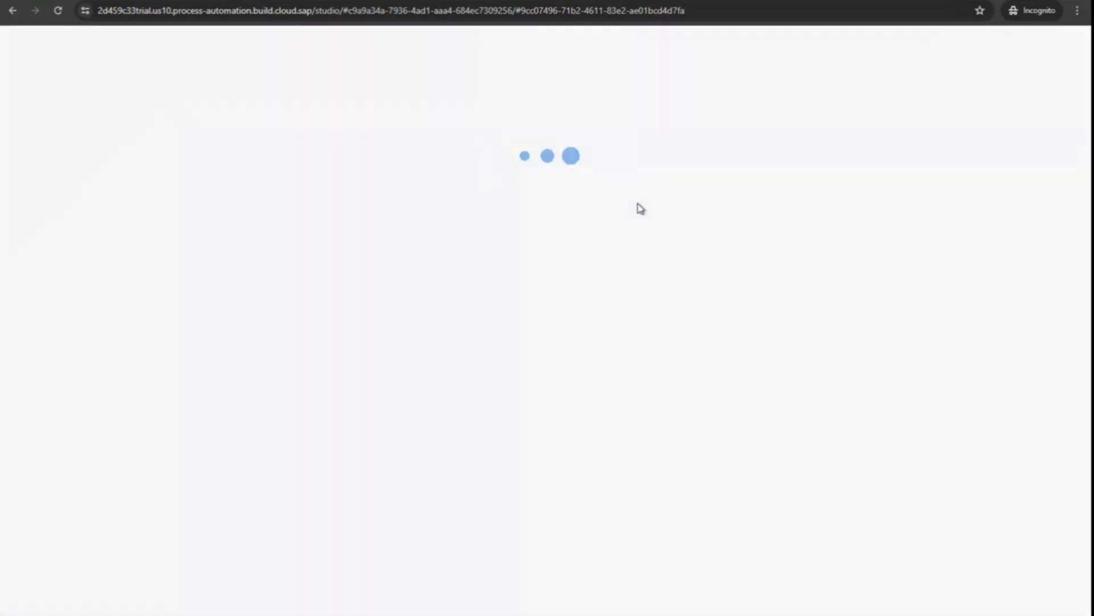
click(1023, 85)
click(821, 173)
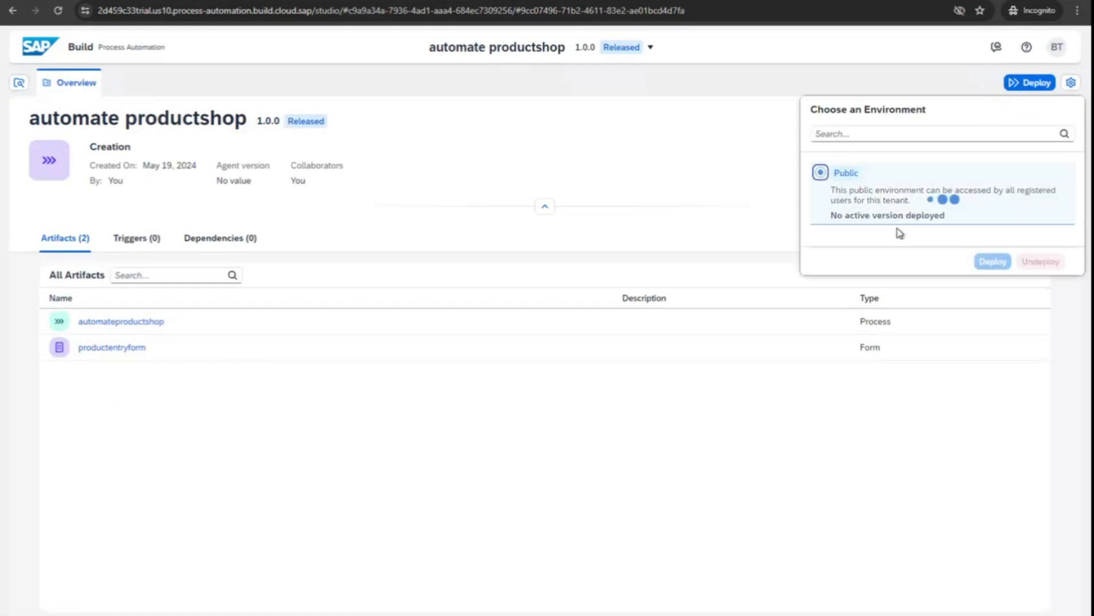
click(992, 262)
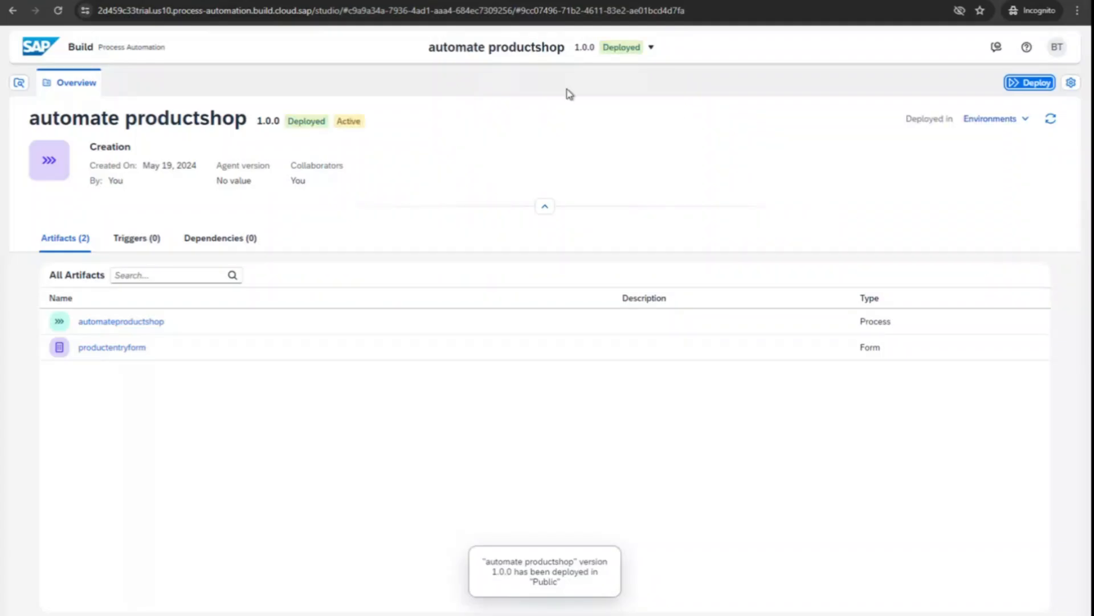
Step: Copy the form link from the productentryform trigger in the deployed automateproductshop process and open it in a new browser tab
click(137, 321)
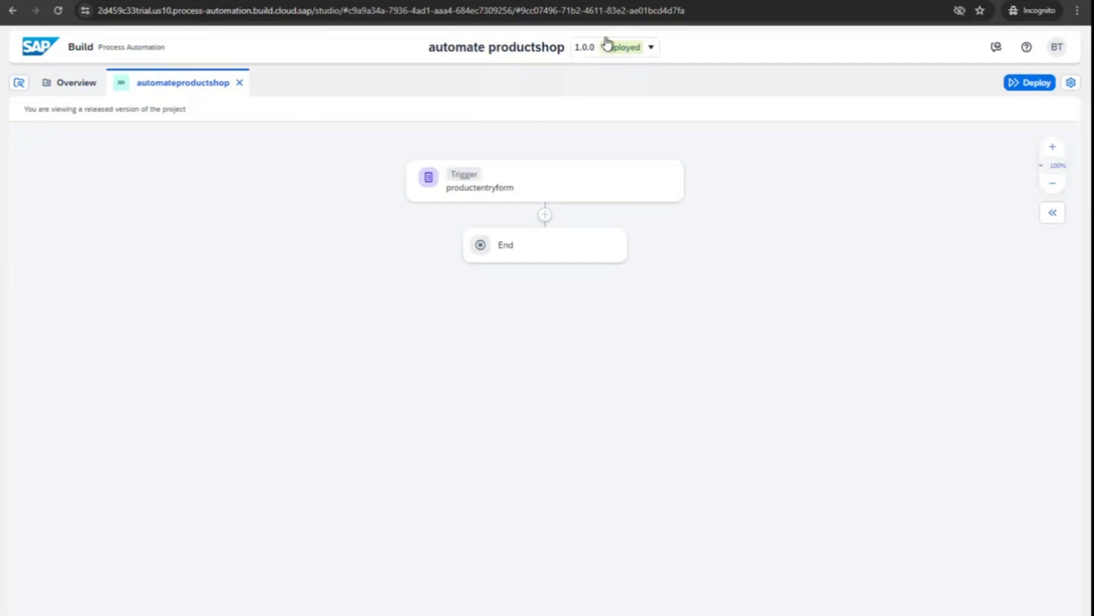
click(585, 182)
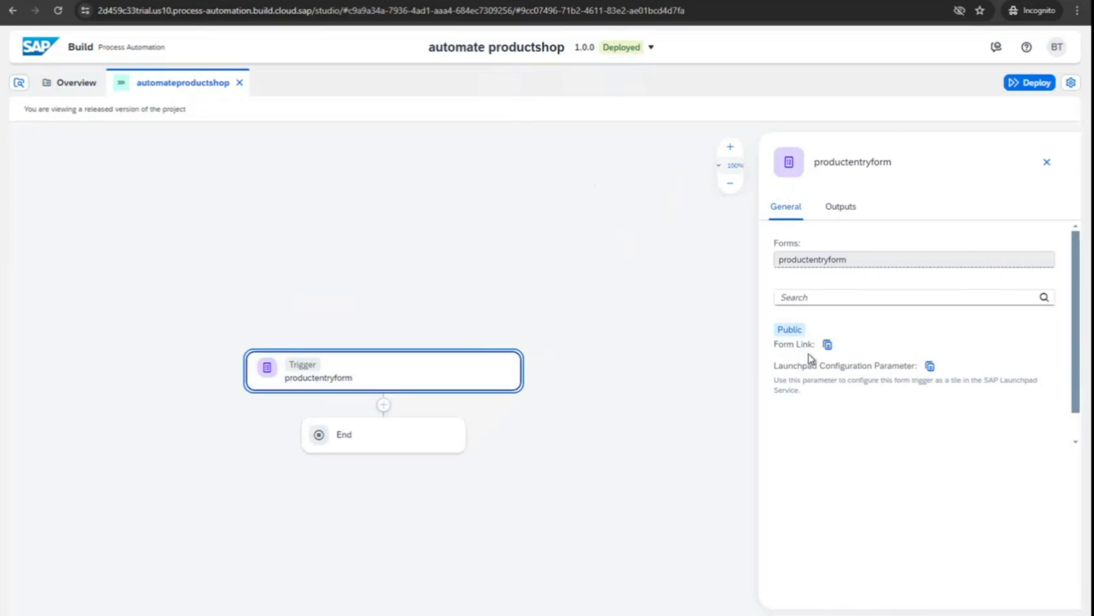
click(828, 346)
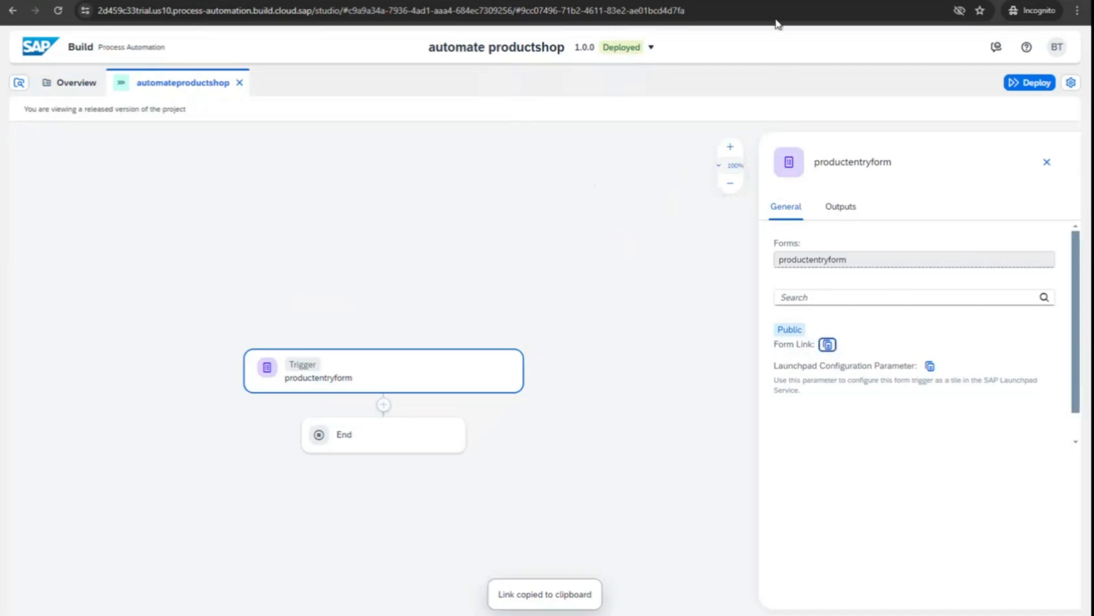
key(ctrl+t)
key(ctrl+v)
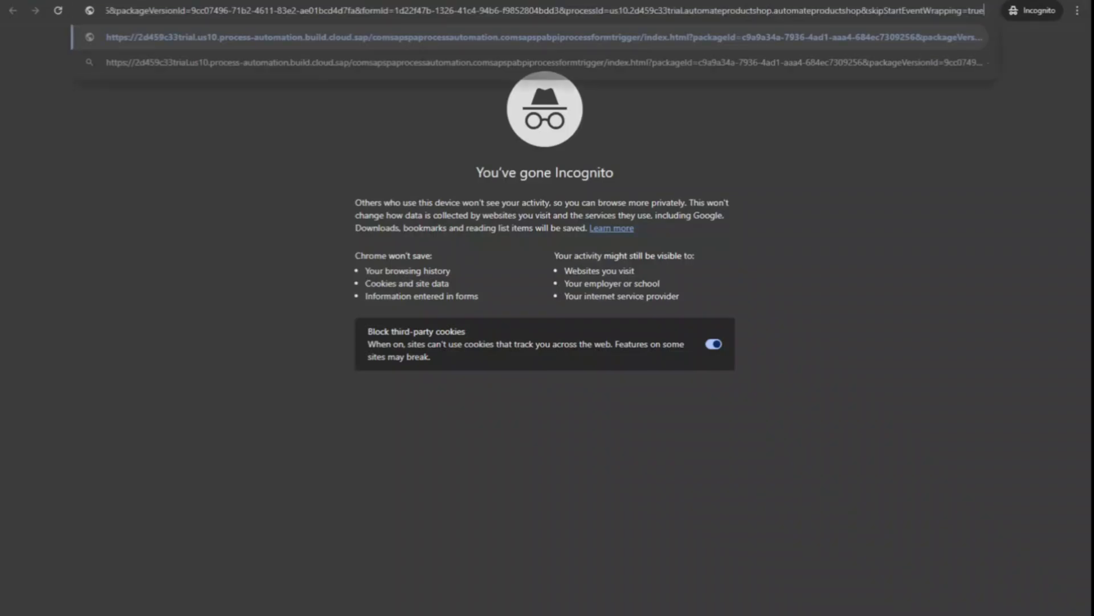
key(Return)
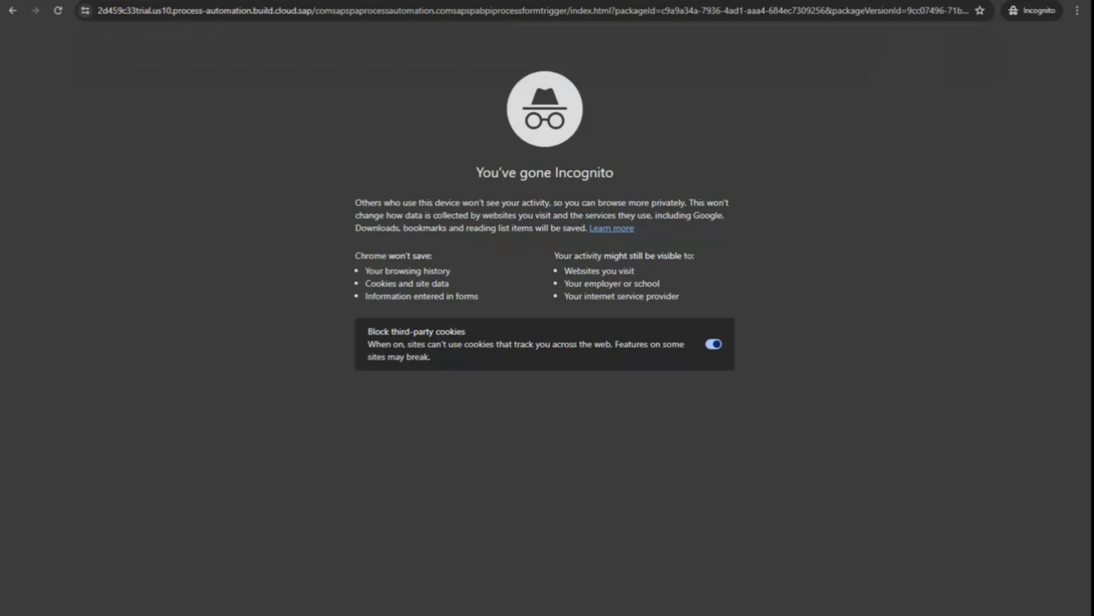
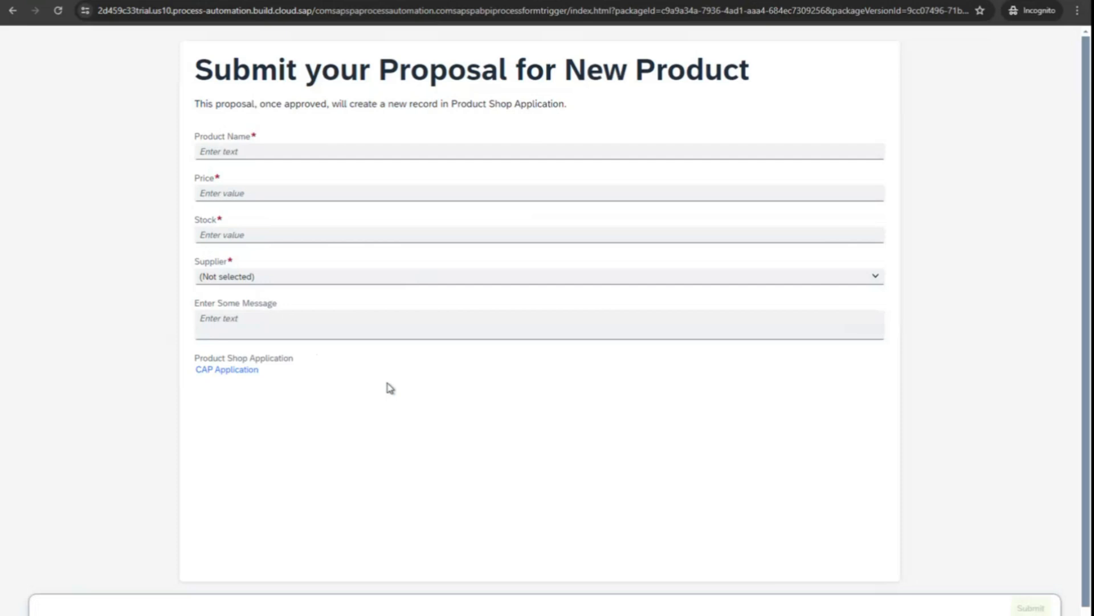
Step: Fill in the new product proposal with product name Yamaha Cruiser, price 254000 and stock 245
click(379, 149)
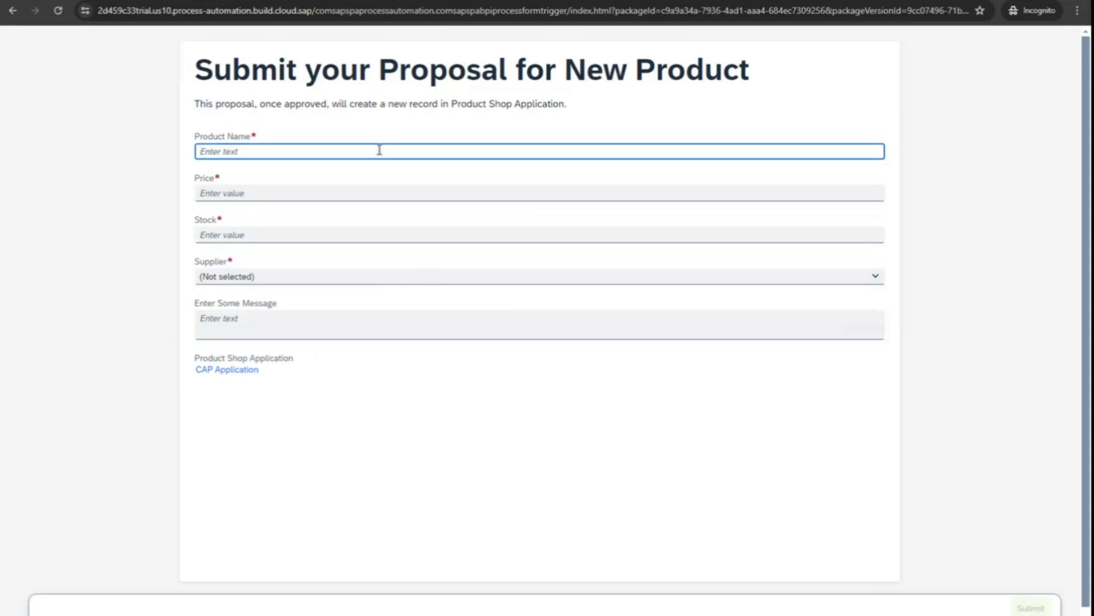
text(Yamaha Cruiser)
click(356, 190)
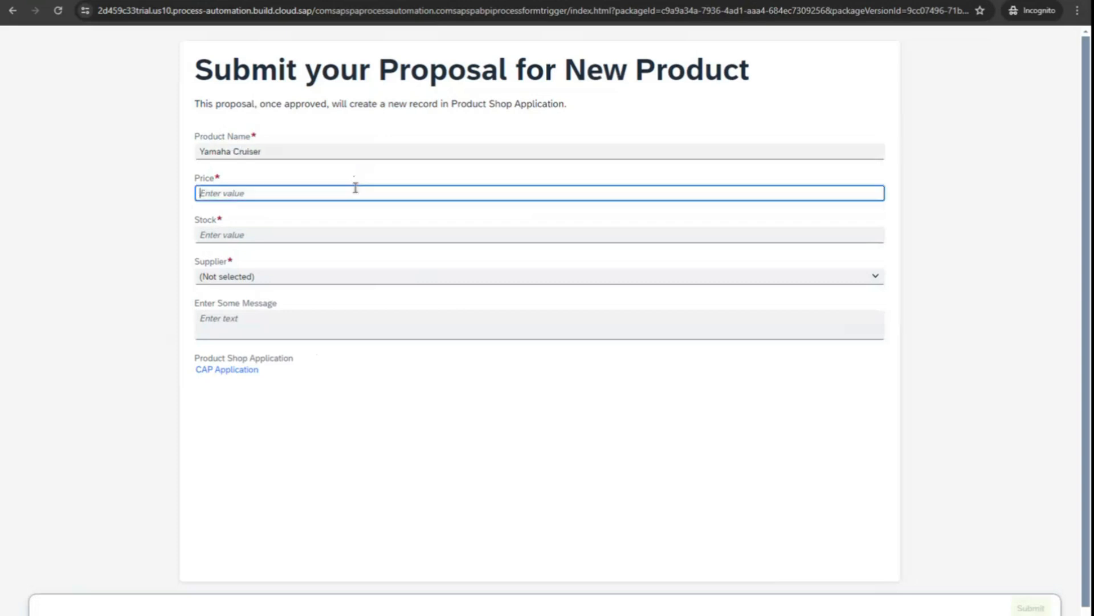
text(254000)
click(334, 235)
text(245)
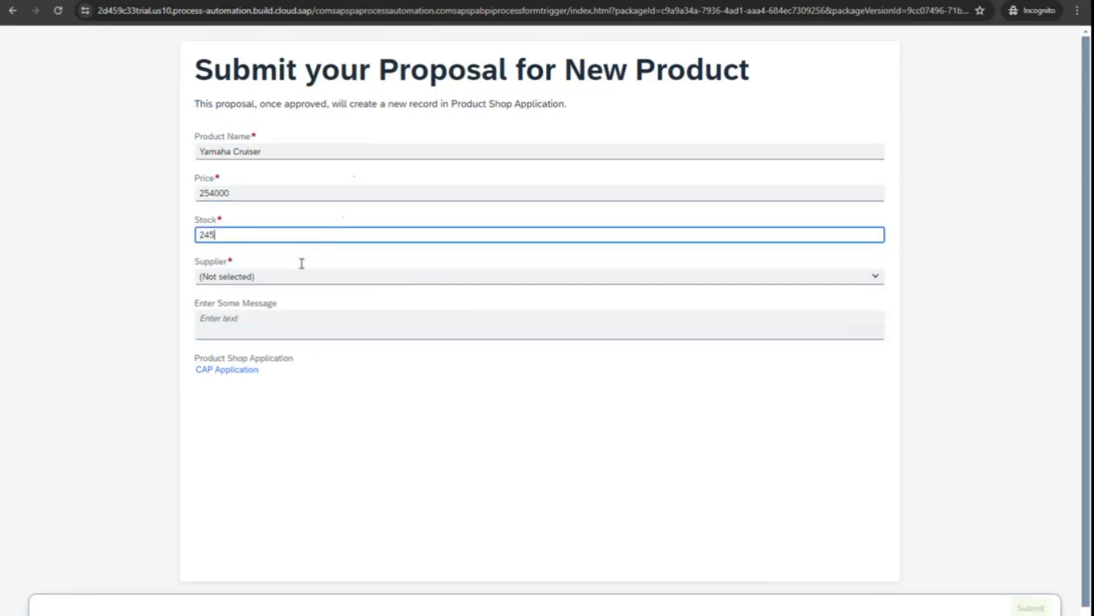
Step: Choose ABC Automobiles as the supplier and enter the message "Please approve my request."
click(876, 278)
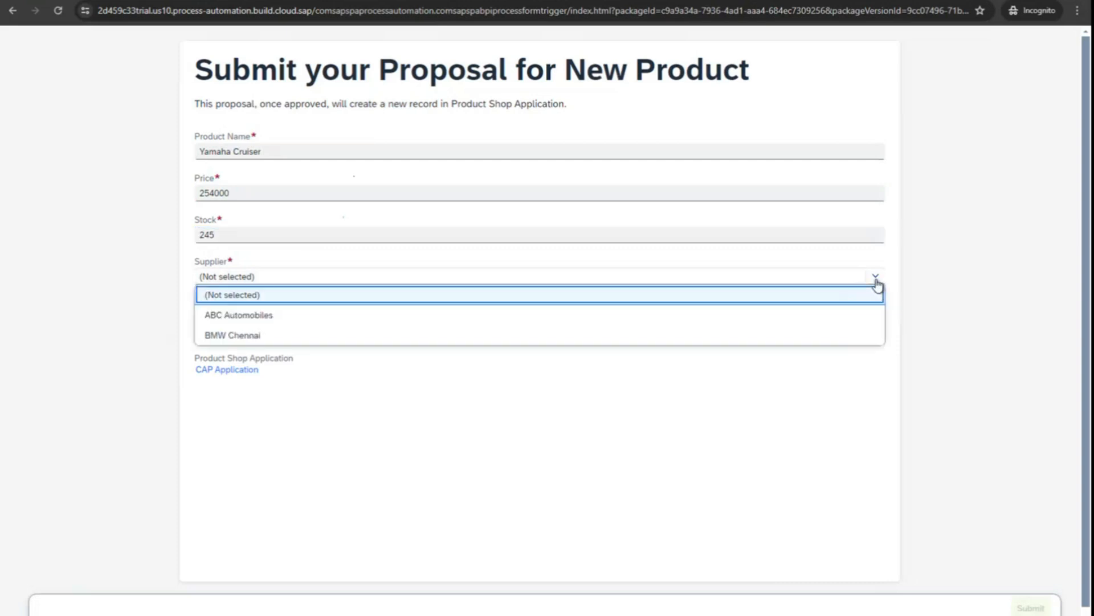
click(357, 322)
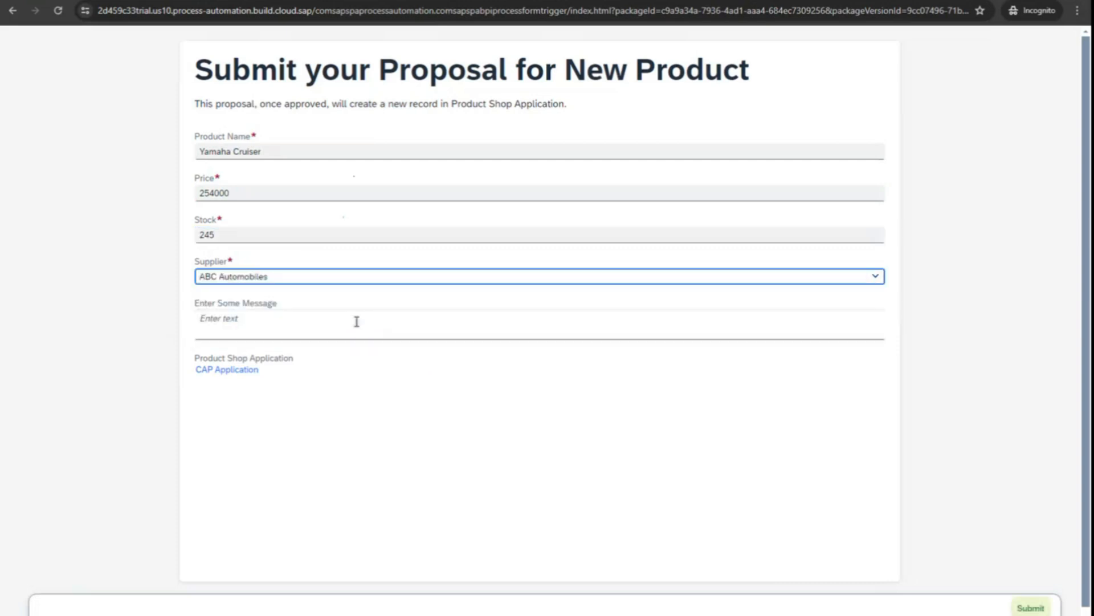
click(360, 329)
text(P)
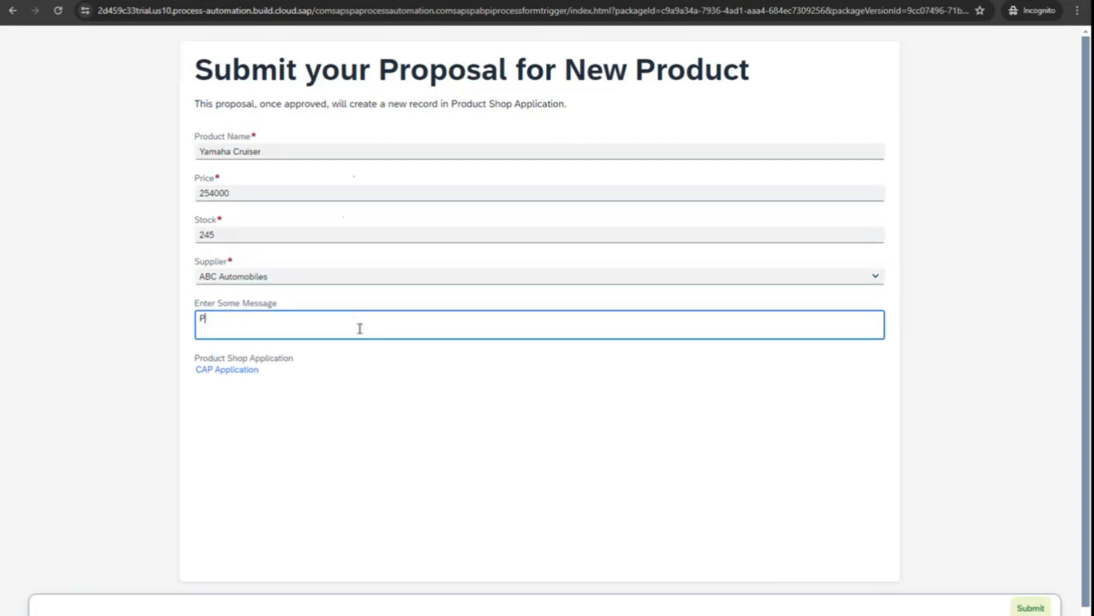
text(lease approve my request.)
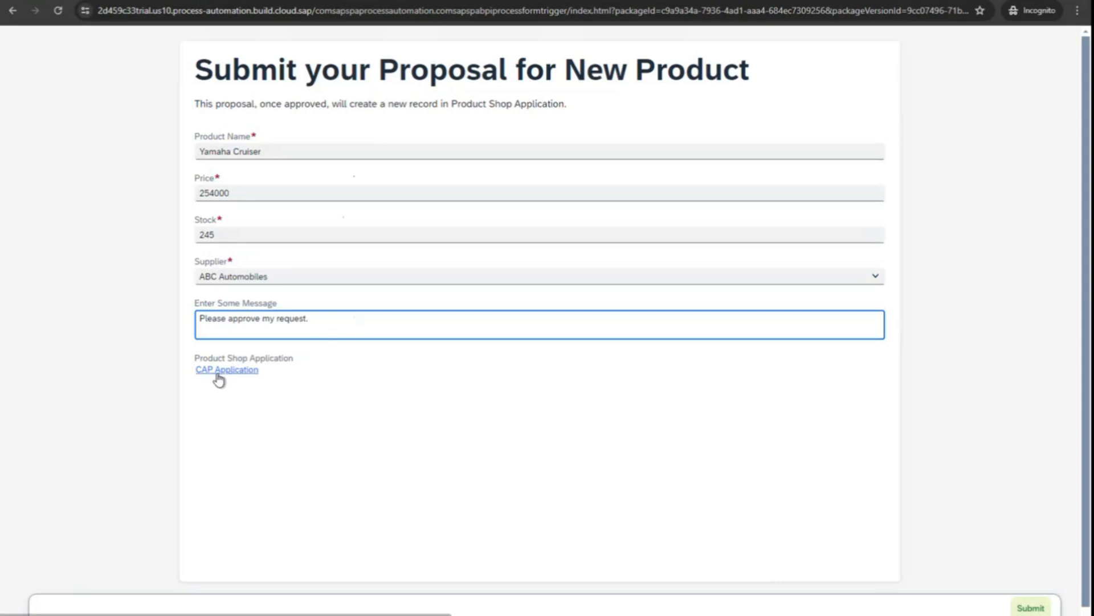
Step: Check the linked CAP Application, return to the proposal form and submit it
click(218, 374)
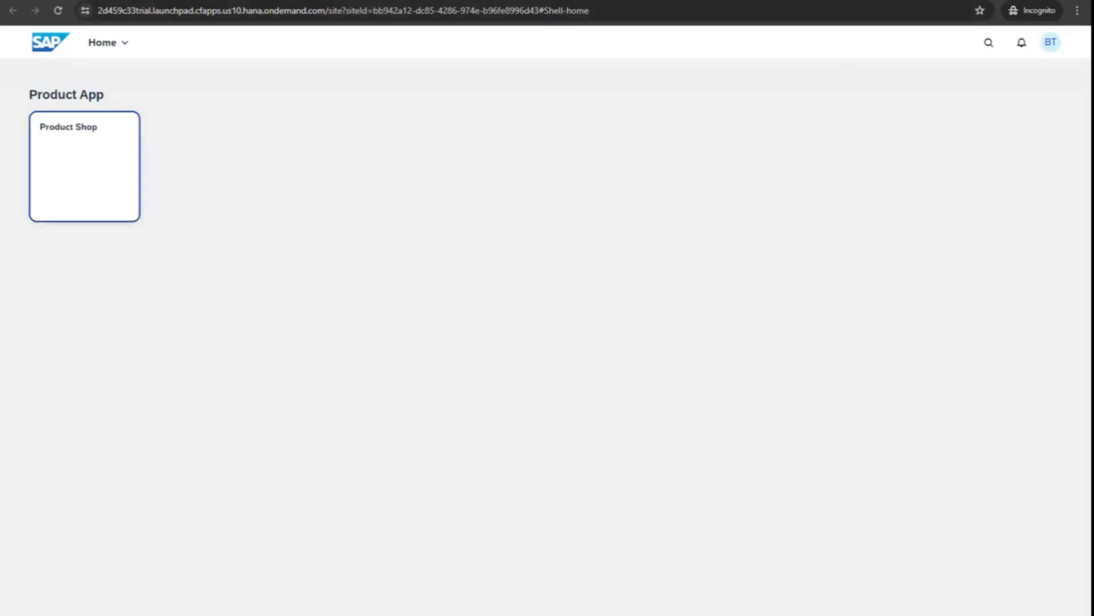
click(926, 1)
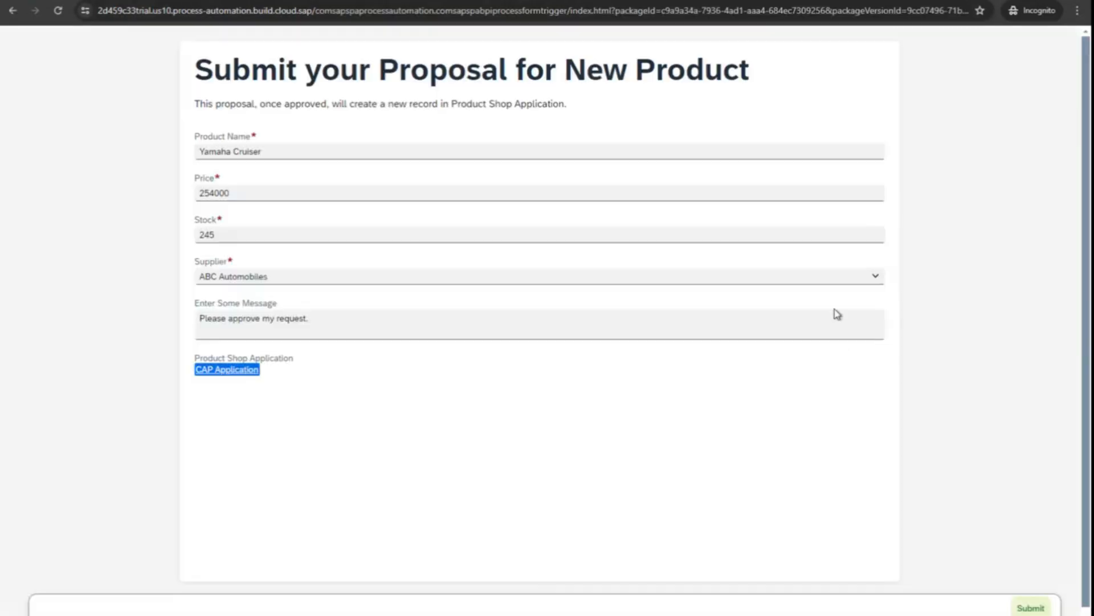
click(1026, 609)
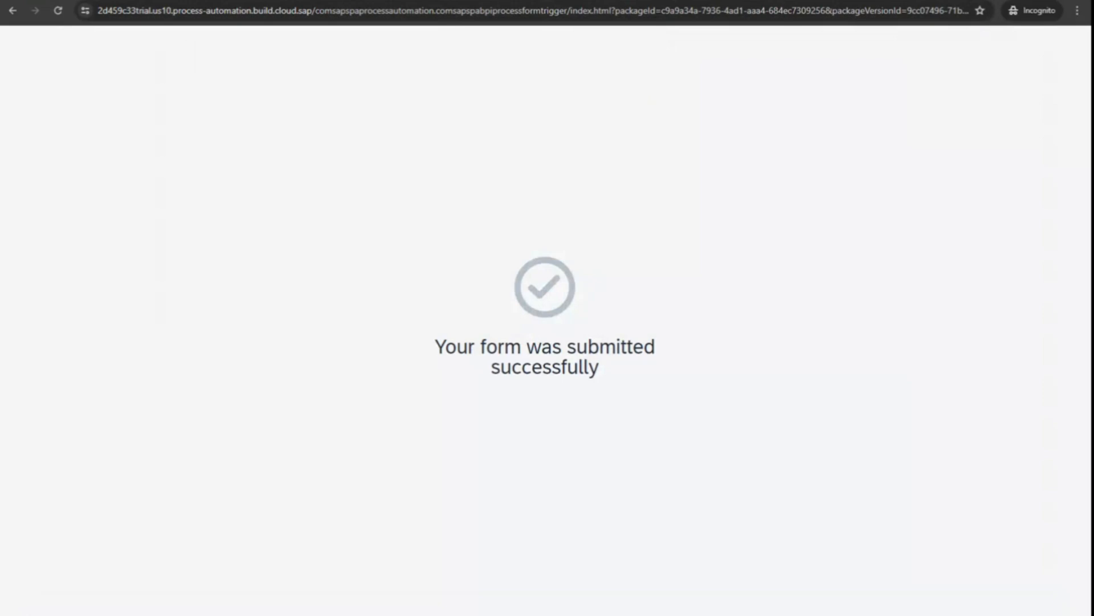
Step: Return to the SAP Build lobby and open the Process and Workflow Instances monitor
click(632, 1)
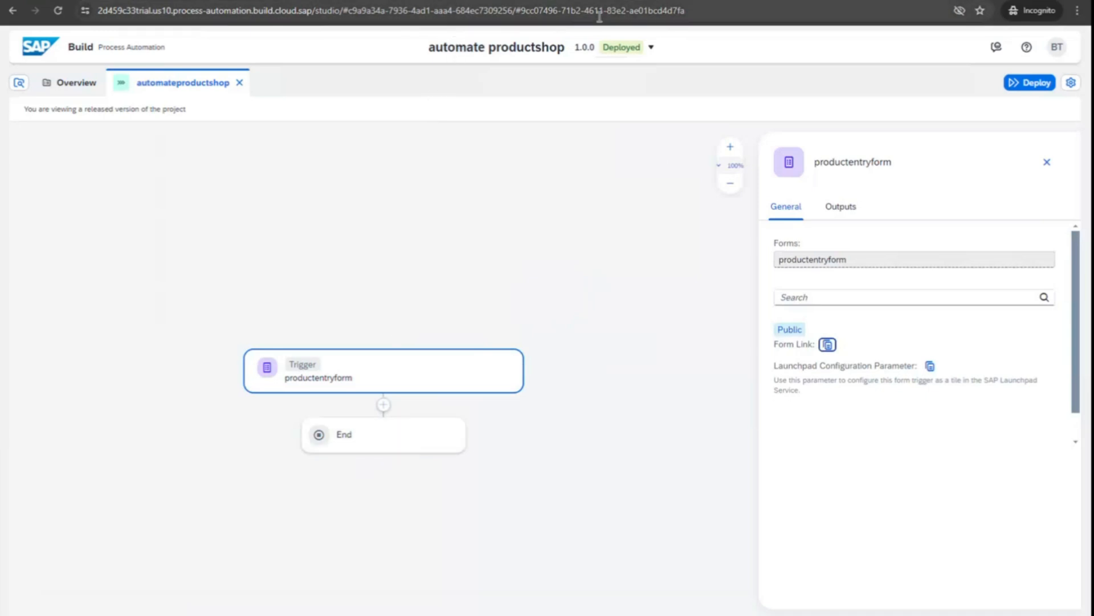
click(564, 0)
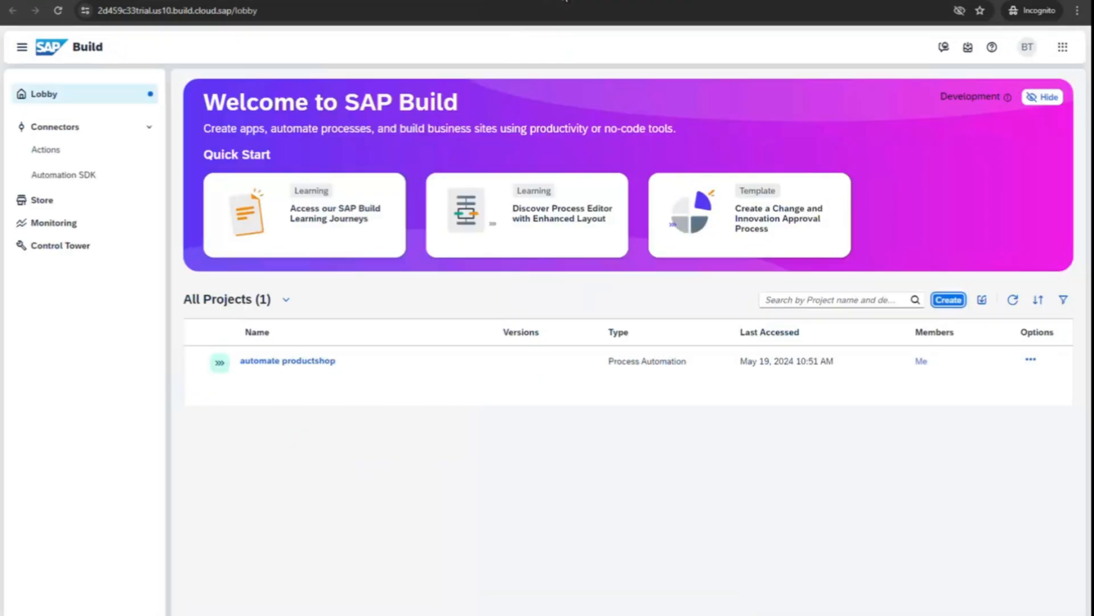
click(88, 226)
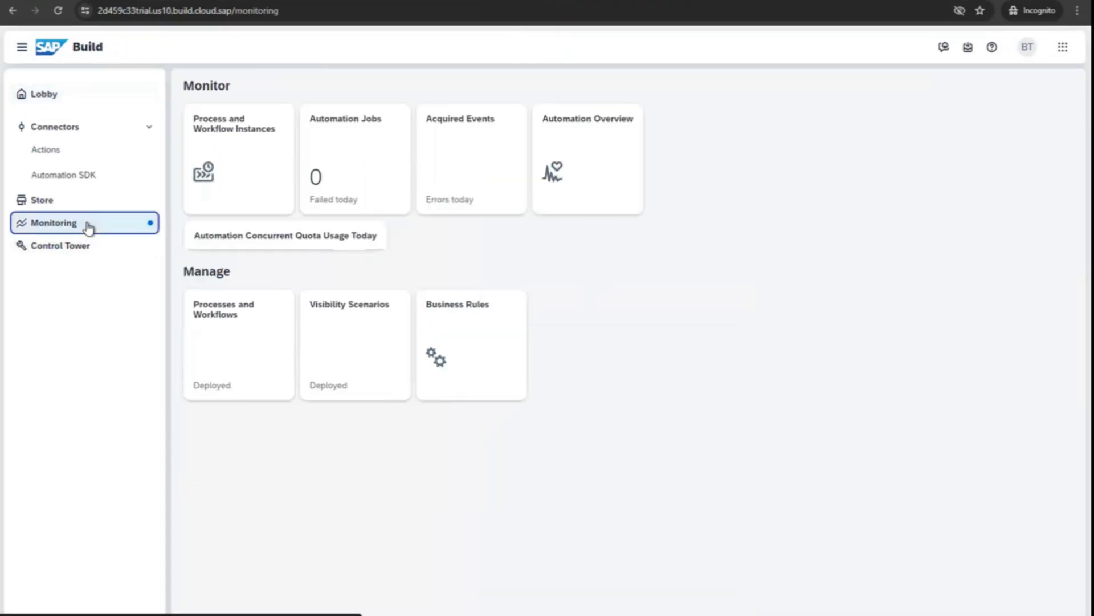
click(214, 181)
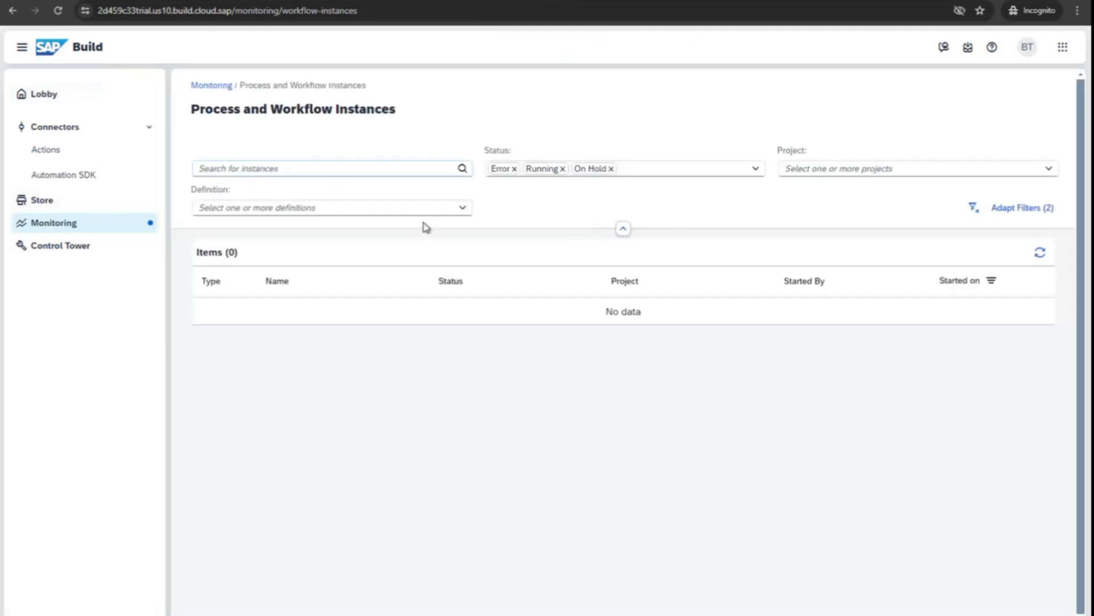
Step: Include Completed instances in the status filter and examine the context data of the automateproductshop instance
click(754, 170)
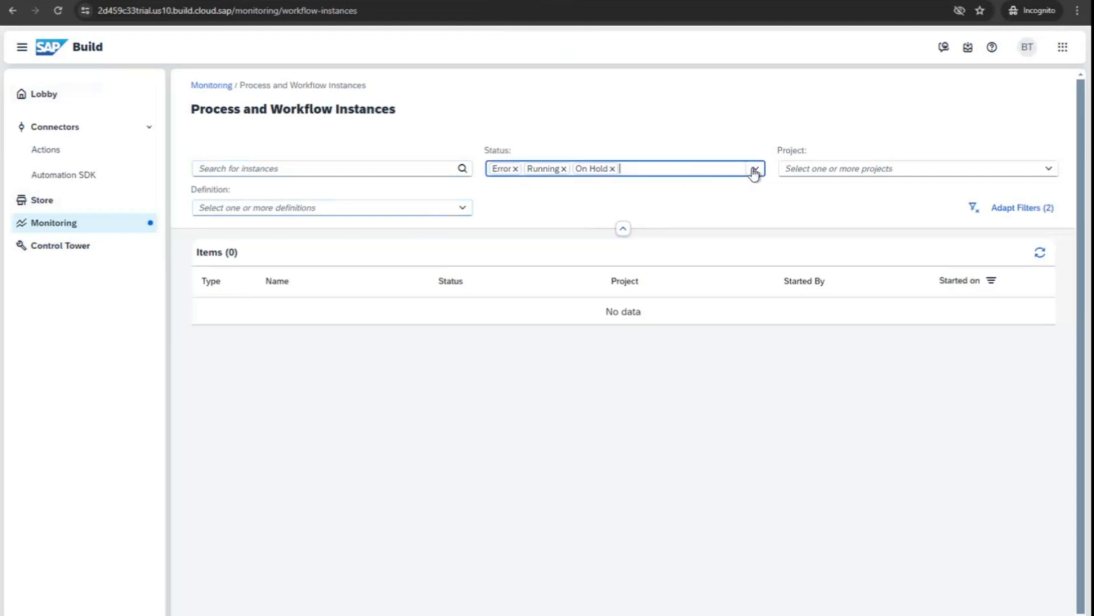
click(530, 241)
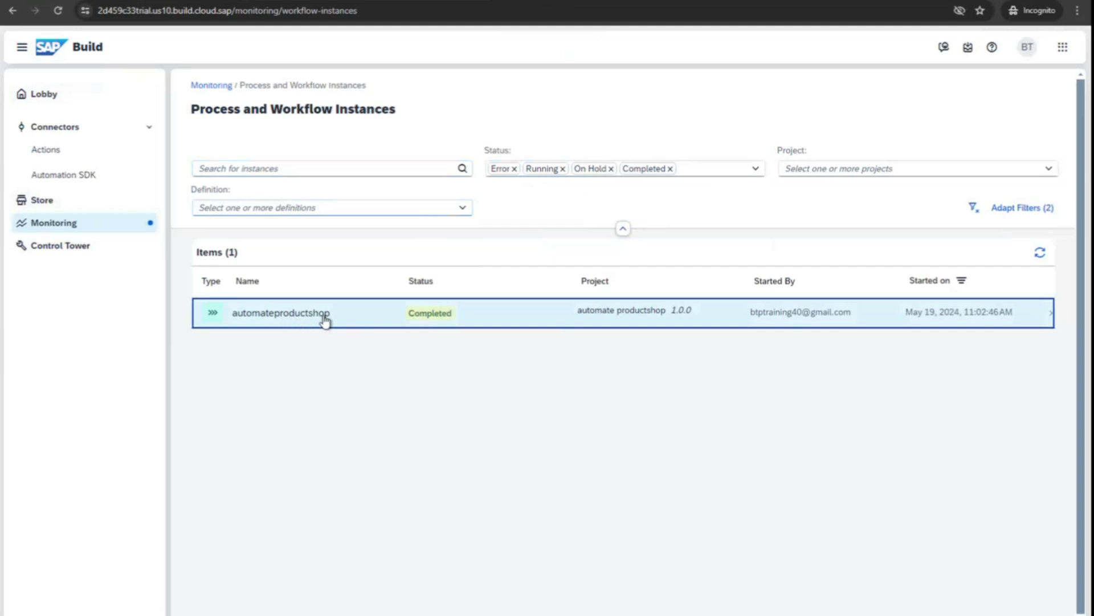
click(584, 326)
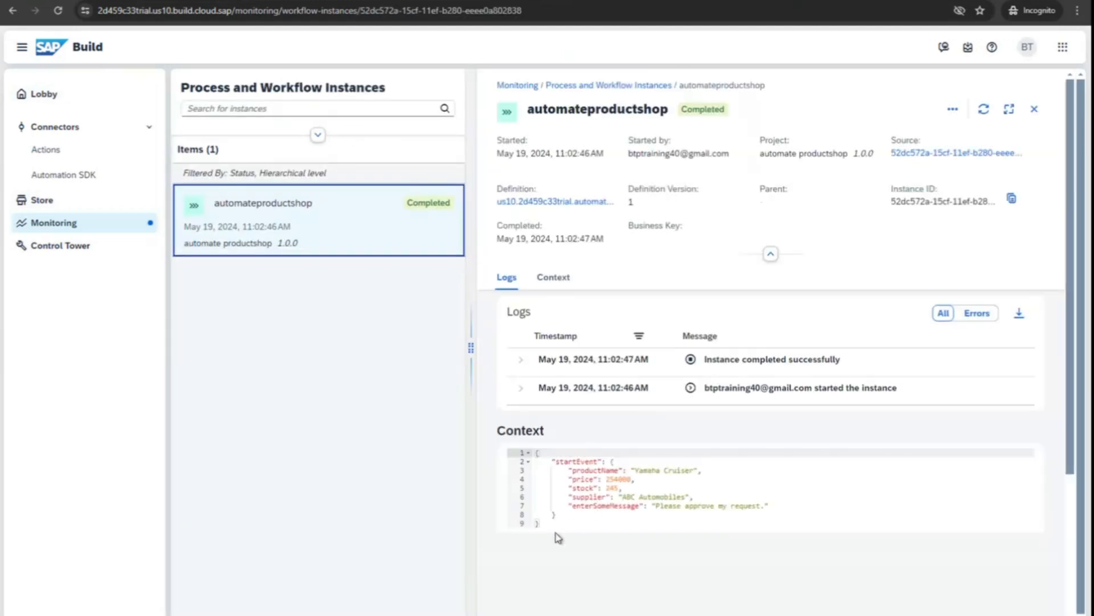
drag(559, 522, 528, 456)
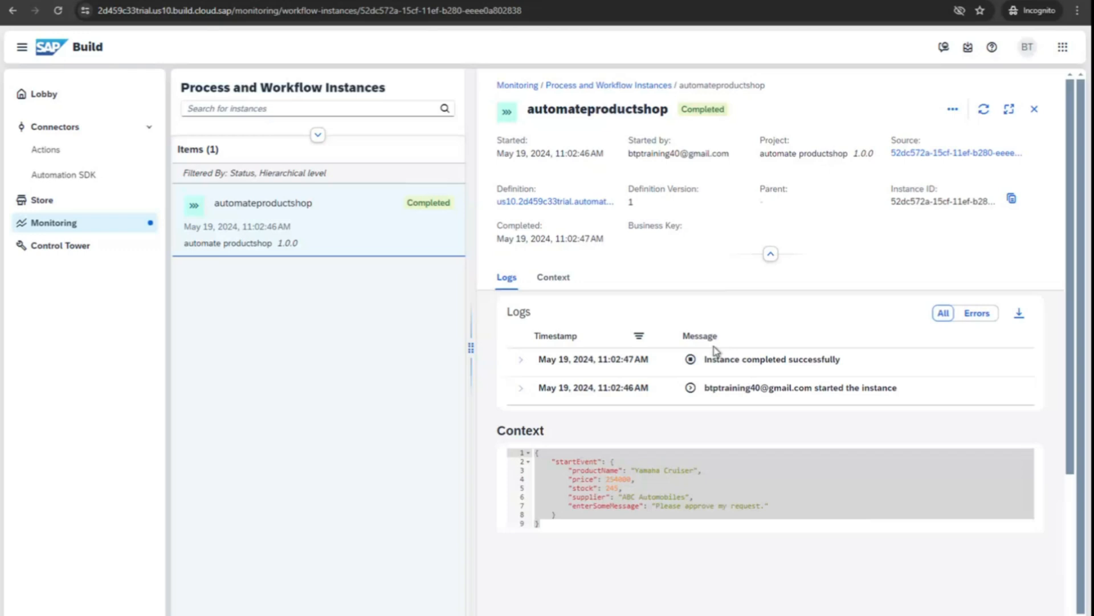
key(ctrl+Left)
key(ctrl+Right)
key(ctrl+Left)
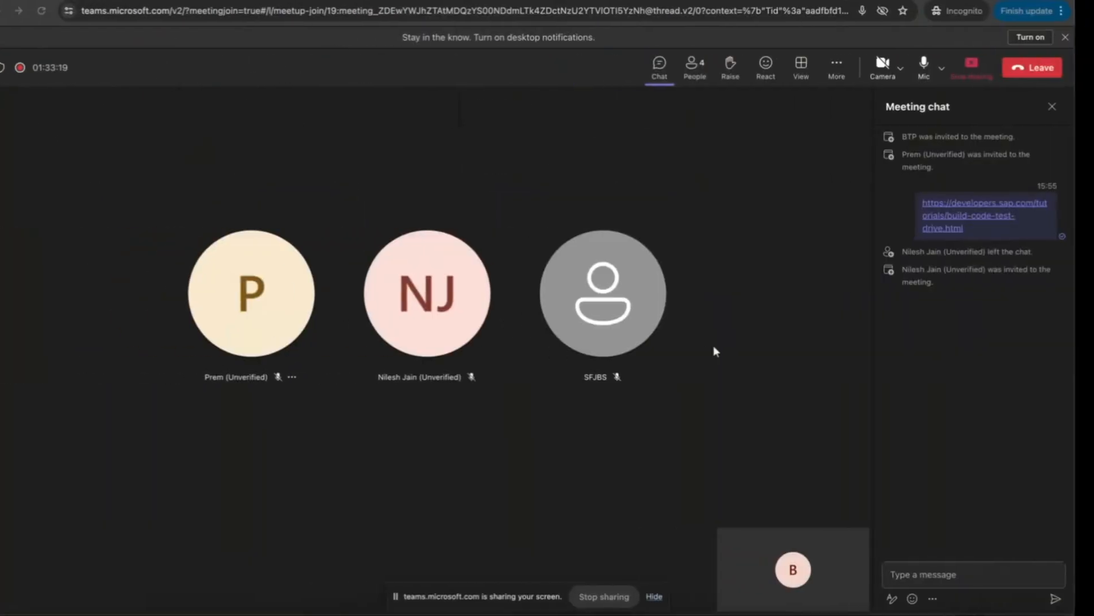
key(ctrl+Right)
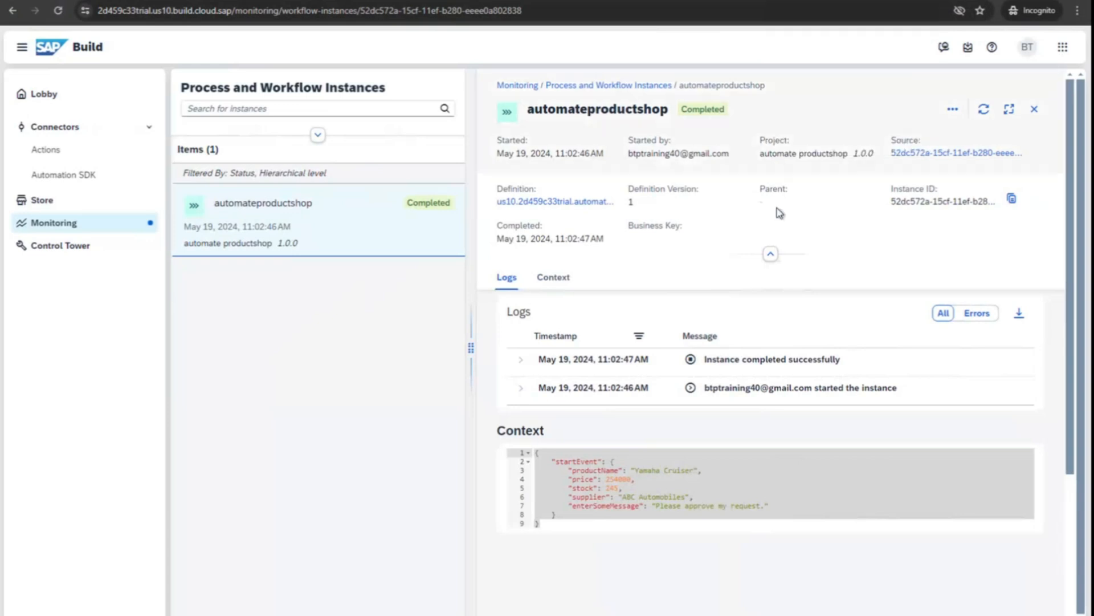
Step: Return to the submitted proposal page and reload its address to get a blank form
click(810, 0)
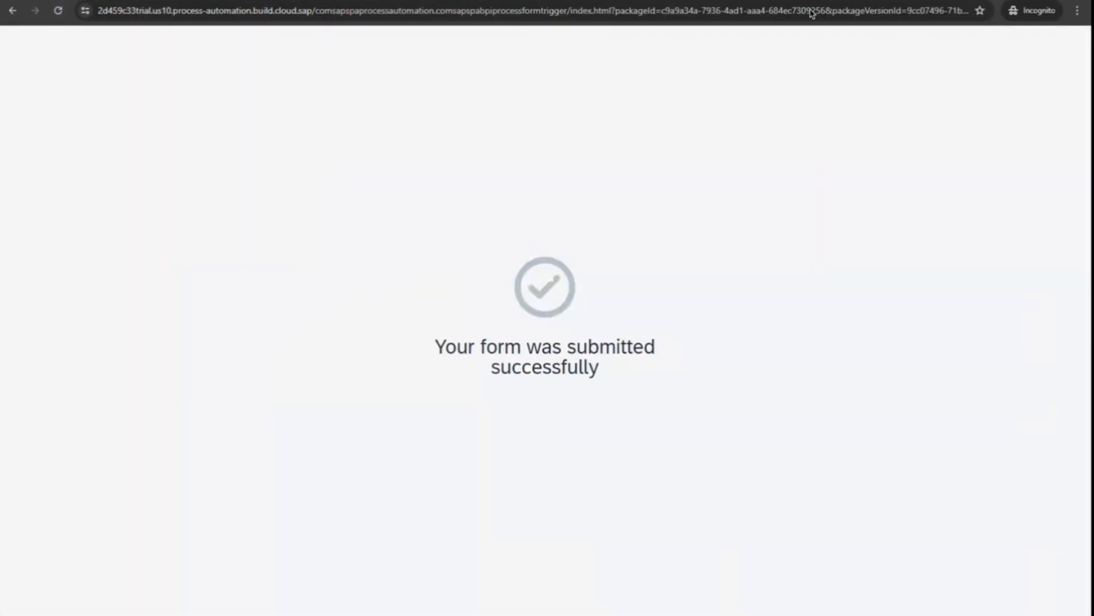
click(812, 12)
key(Return)
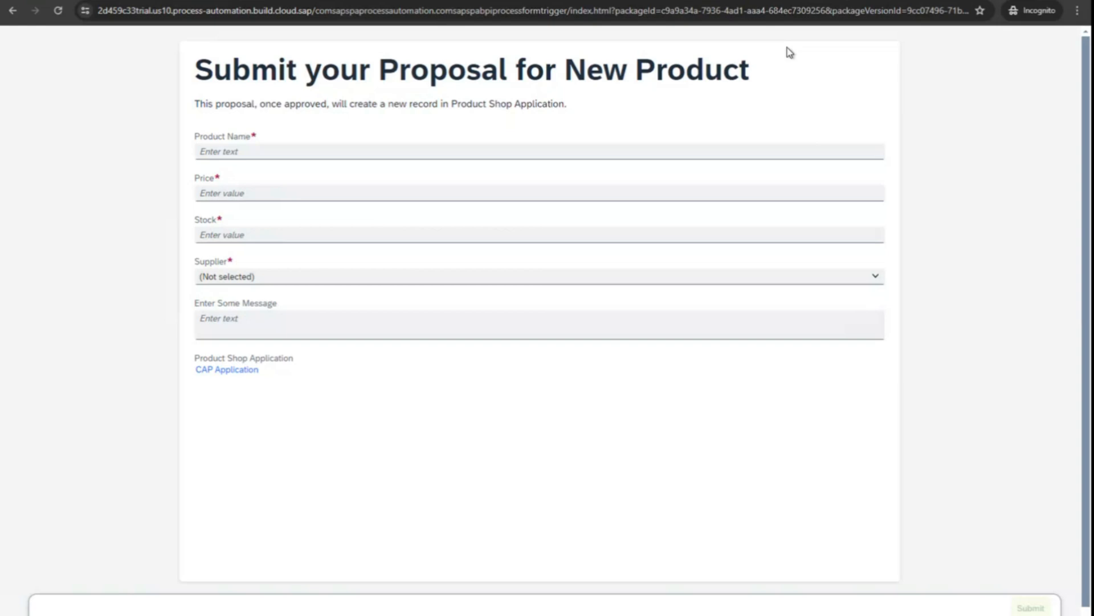
Step: Switch the automate productshop project to its Editable version and show the productentryform form
click(388, 1)
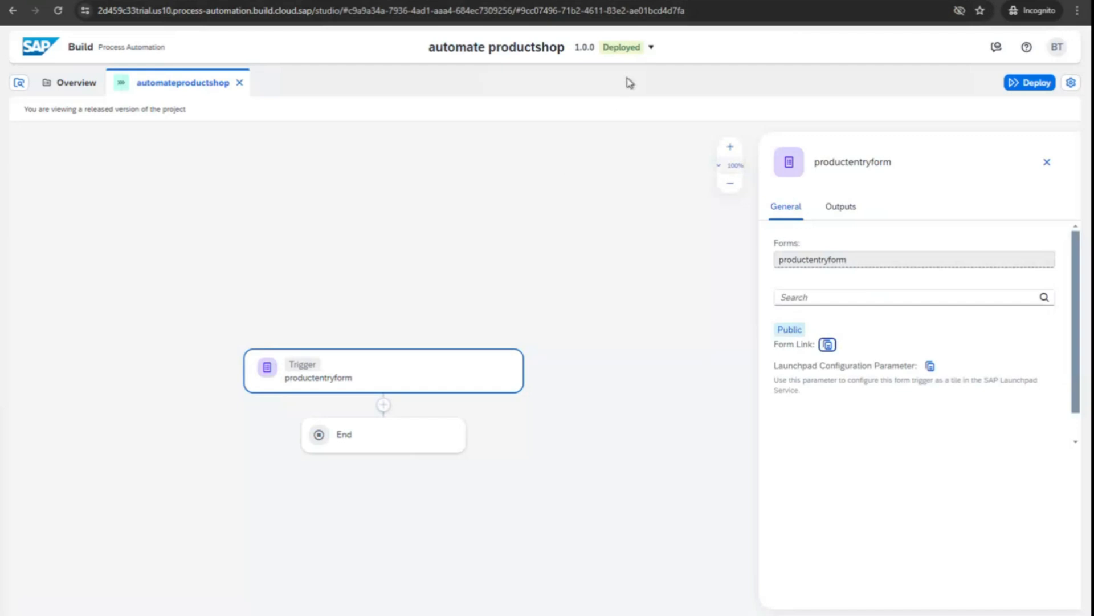
click(651, 49)
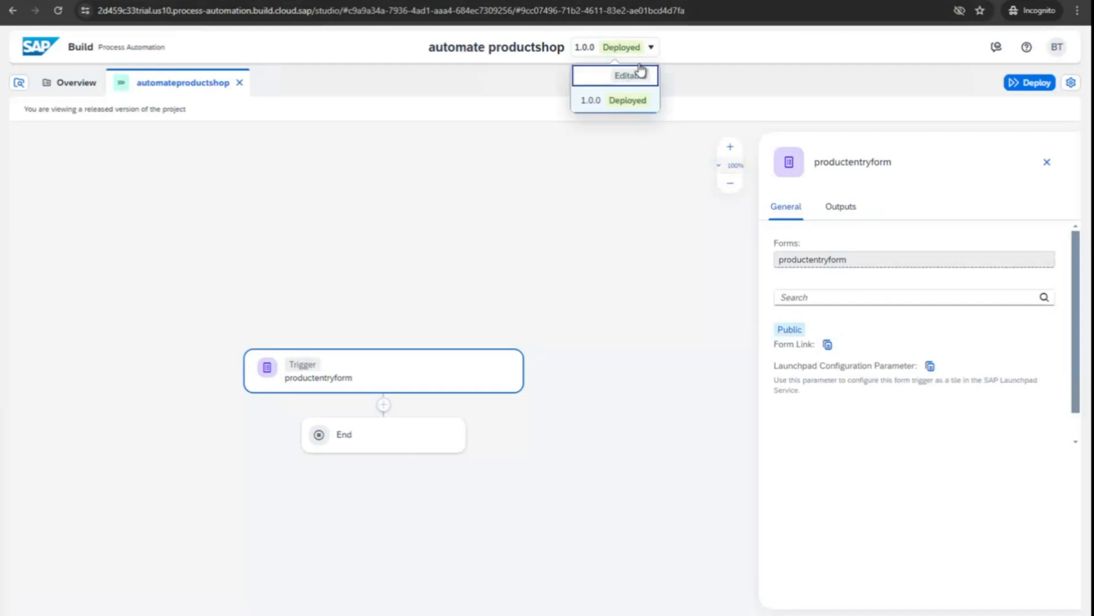
click(631, 78)
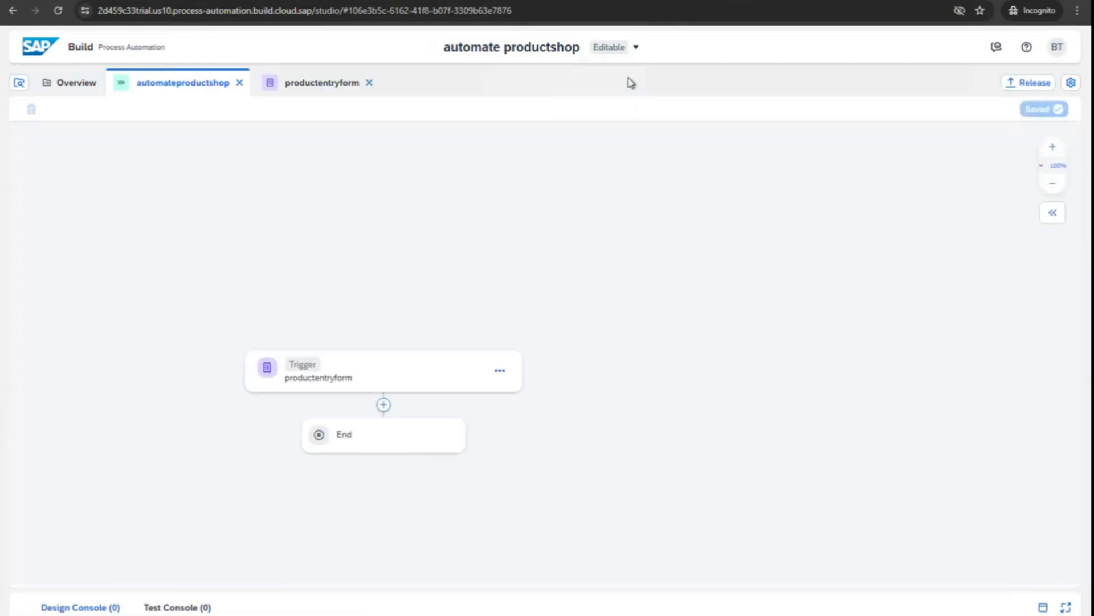
click(502, 372)
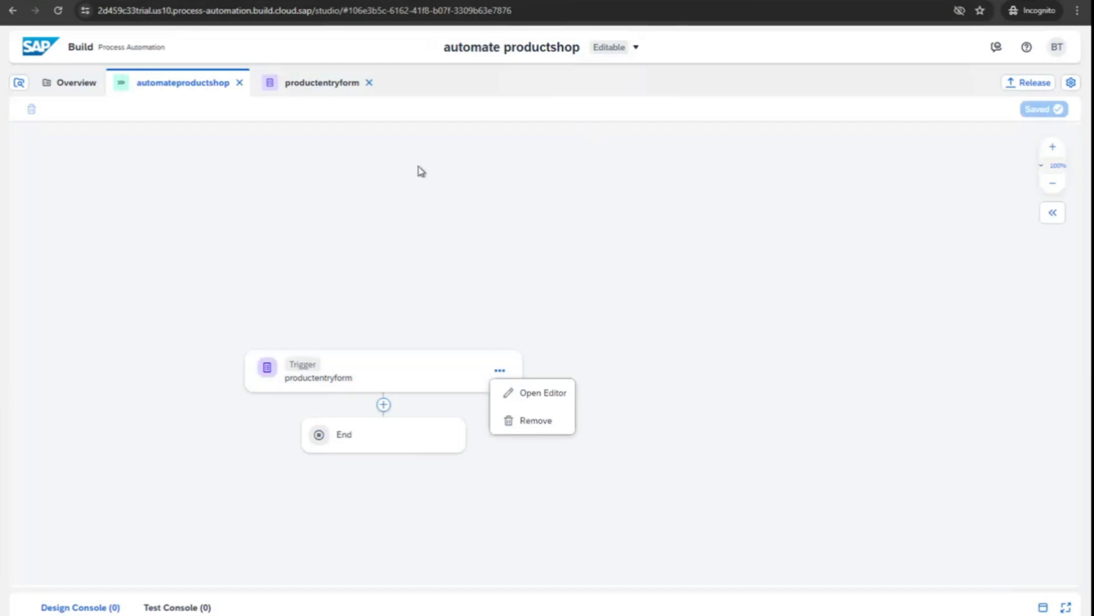
click(317, 81)
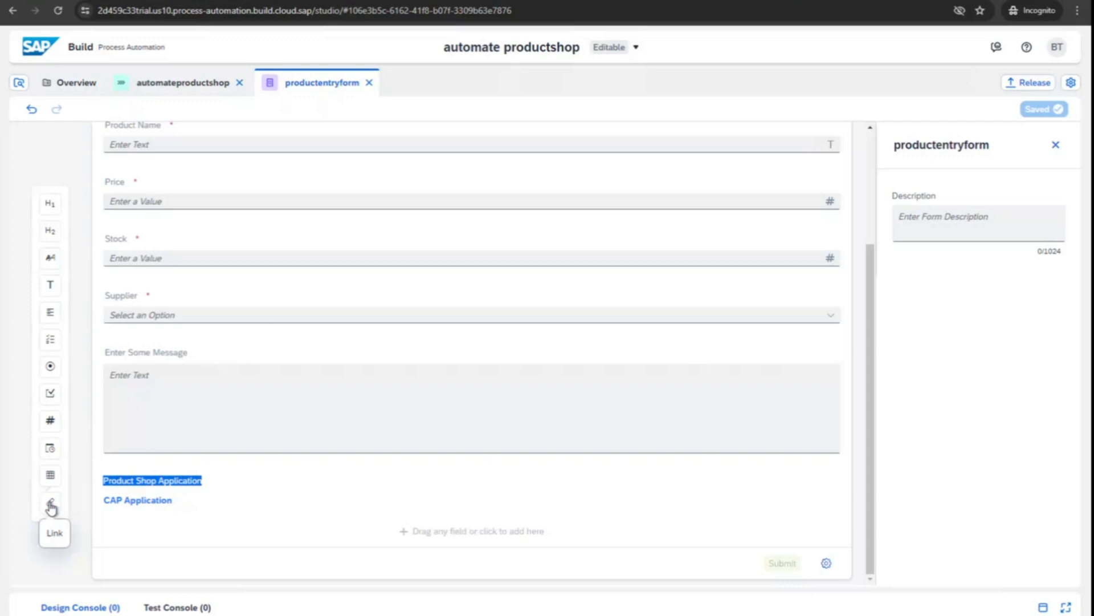
Step: Switch to the online whiteboard, mark the forms branch and circle the approvals branch, then return to the form editor
key(ctrl+Left)
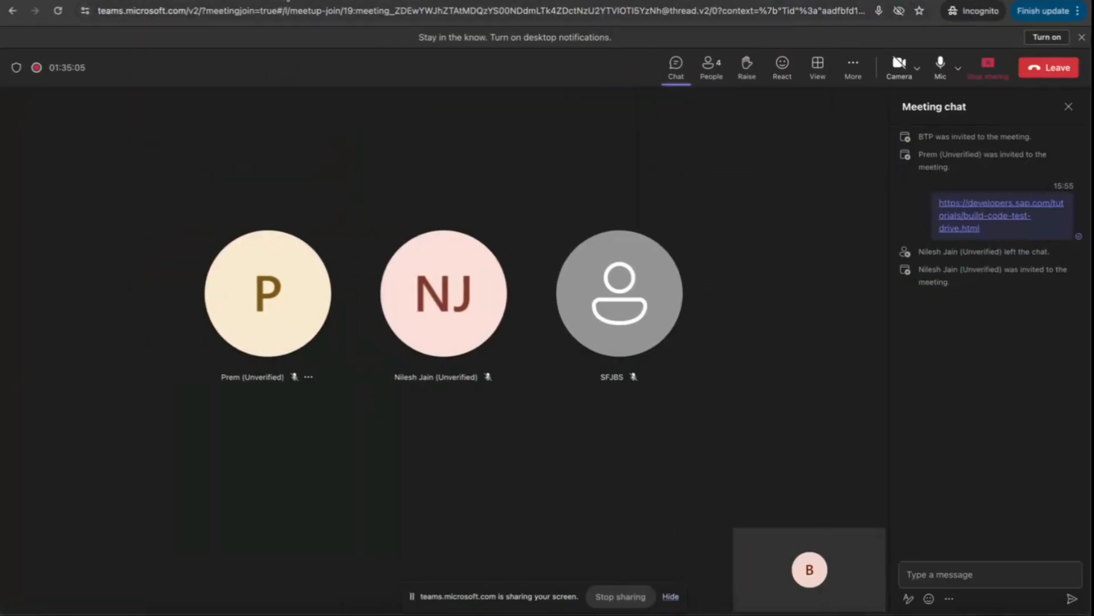
click(228, 2)
mouse_move(117, 472)
mouse_down()
mouse_move(150, 488)
mouse_move(193, 408)
mouse_up()
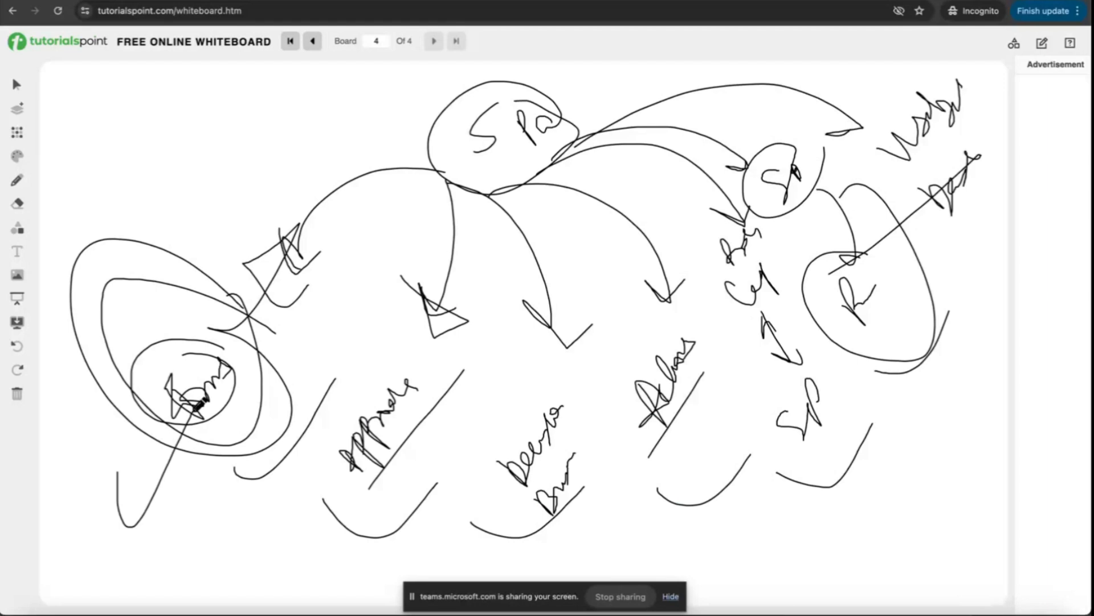
mouse_move(439, 368)
mouse_down()
mouse_move(384, 485)
mouse_move(422, 368)
mouse_up()
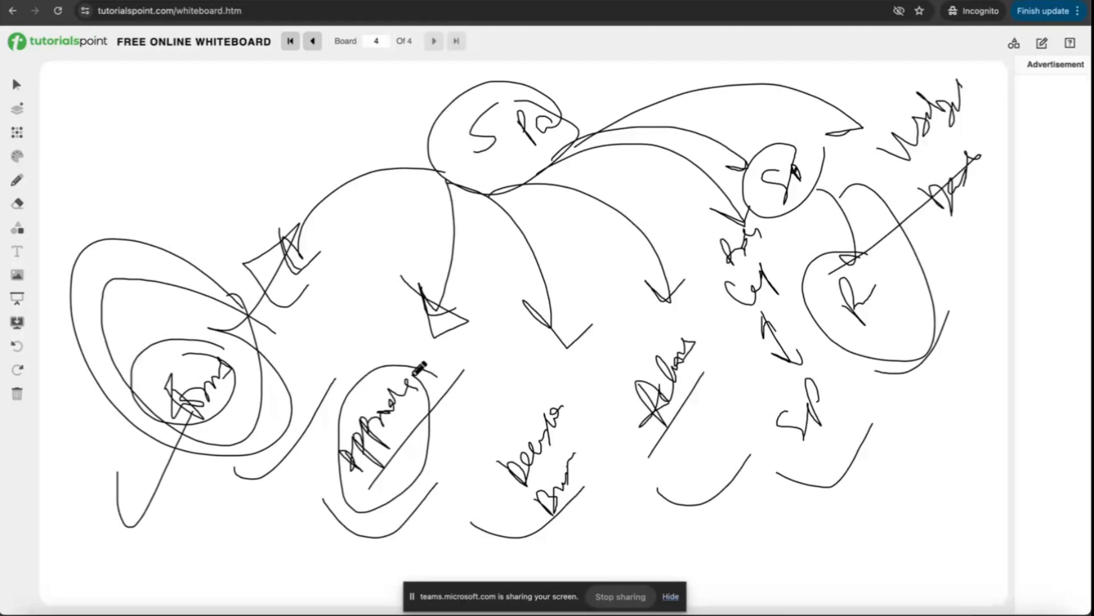
key(ctrl+Right)
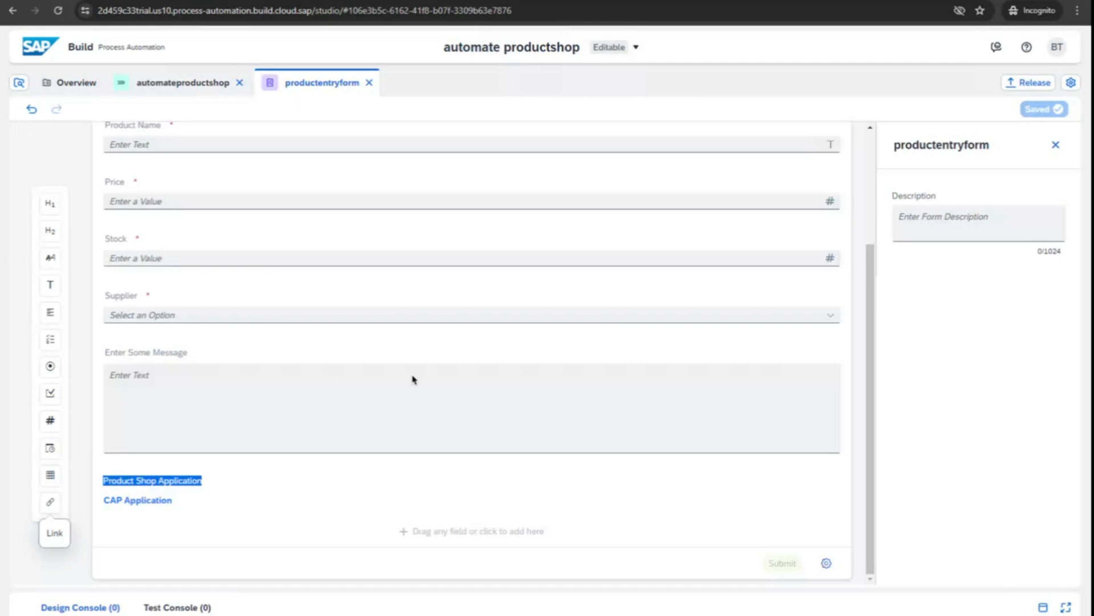
Step: Open the automateproductshop process, start adding a step after the productentryform trigger and review the step types, including Controls and Events
click(171, 91)
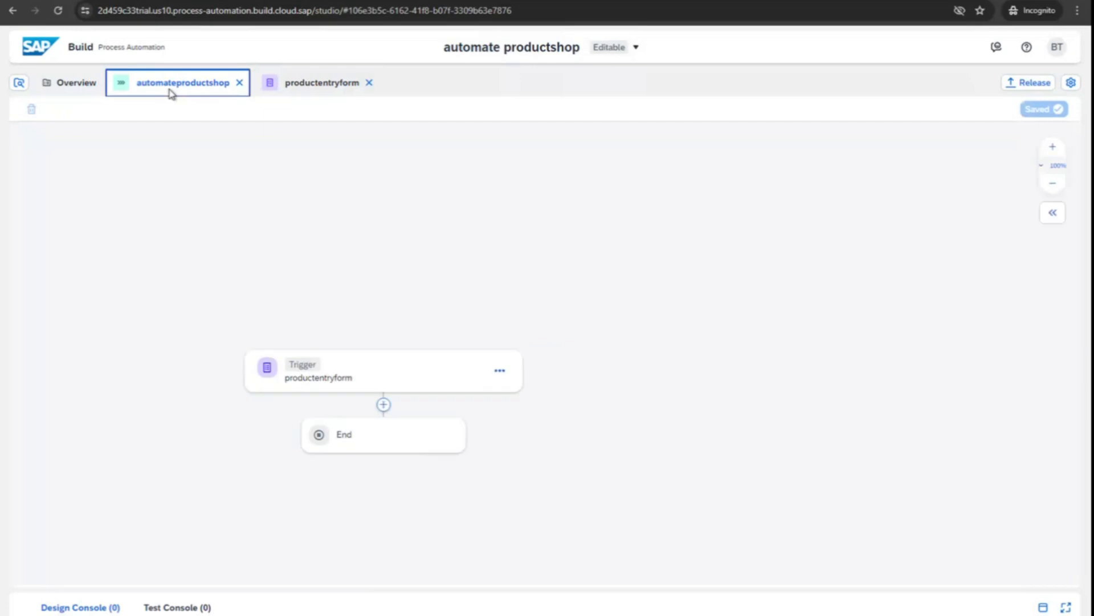
click(385, 405)
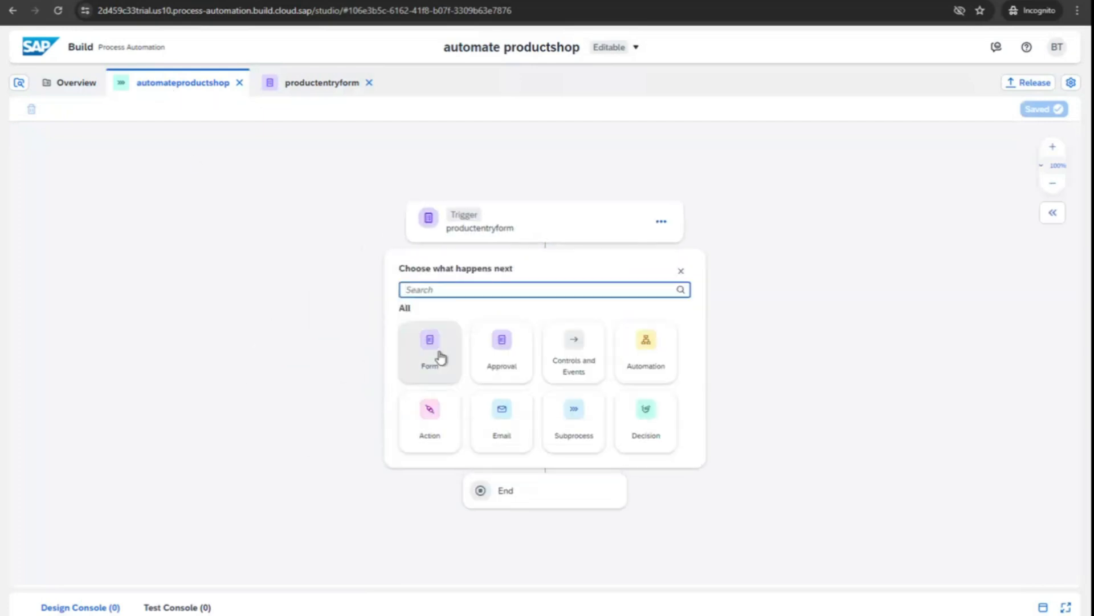
click(551, 354)
scroll(470, 453, down, 1)
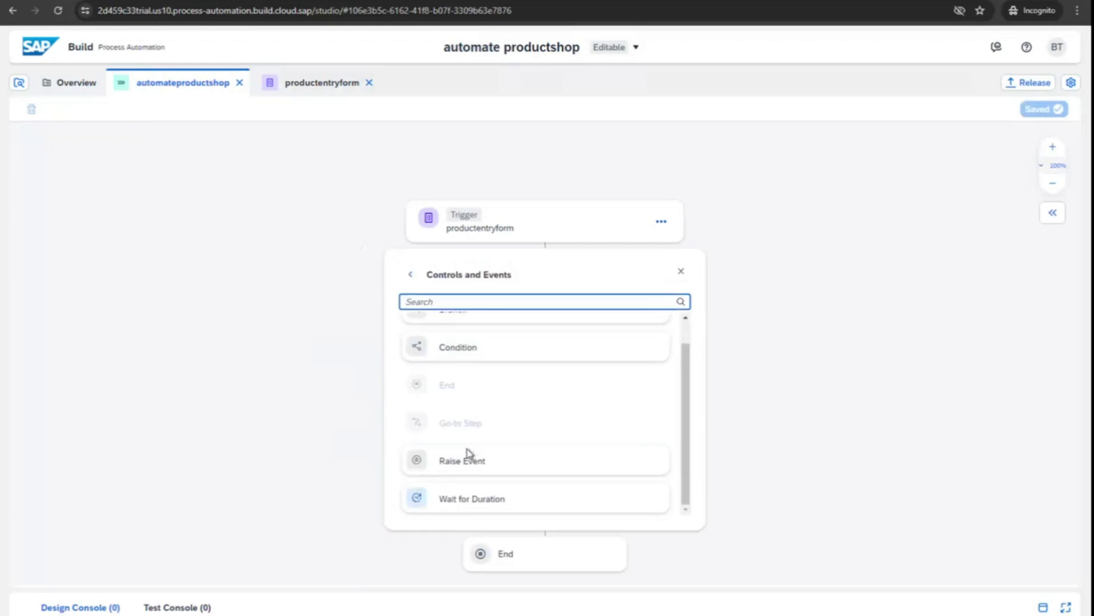
click(410, 274)
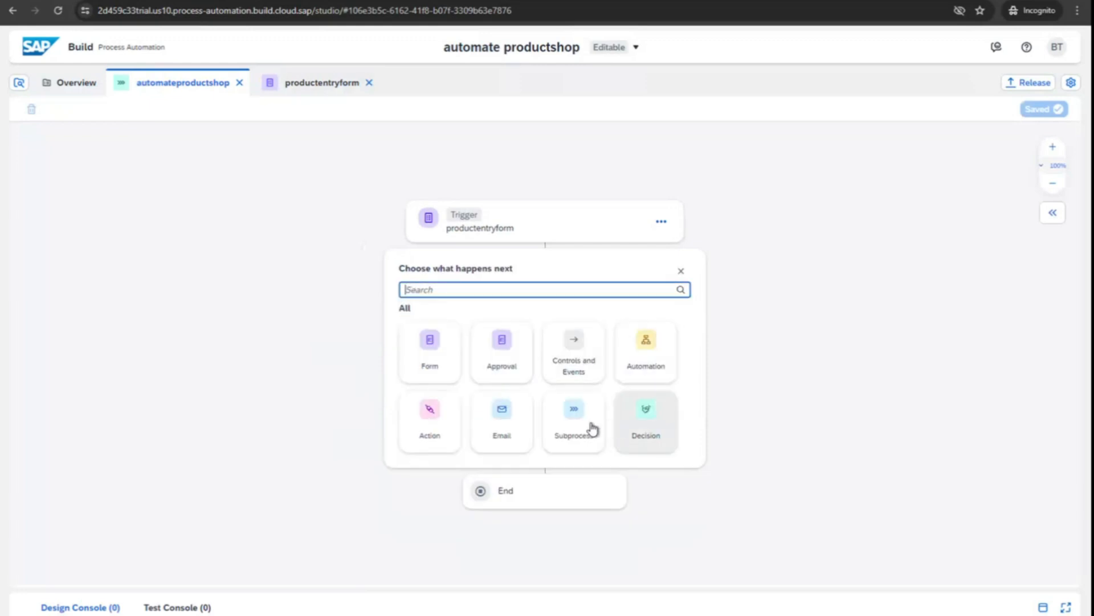
scroll(570, 434, down, 3)
scroll(570, 433, up, 2)
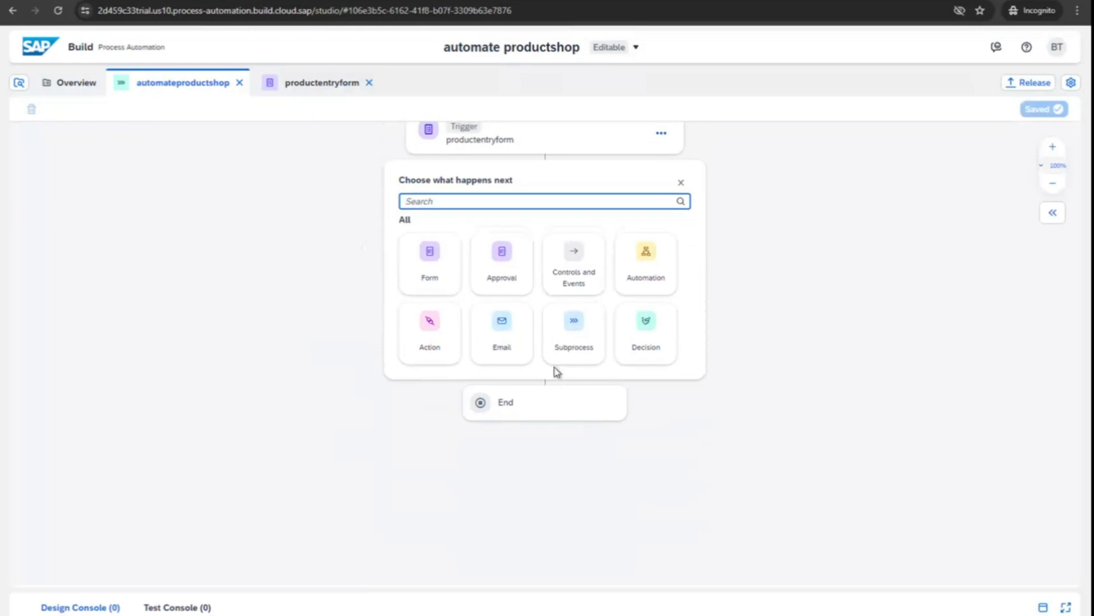
Step: Create a blank approval named Approve Product, based on the productentryform form, as the step after the trigger
click(518, 283)
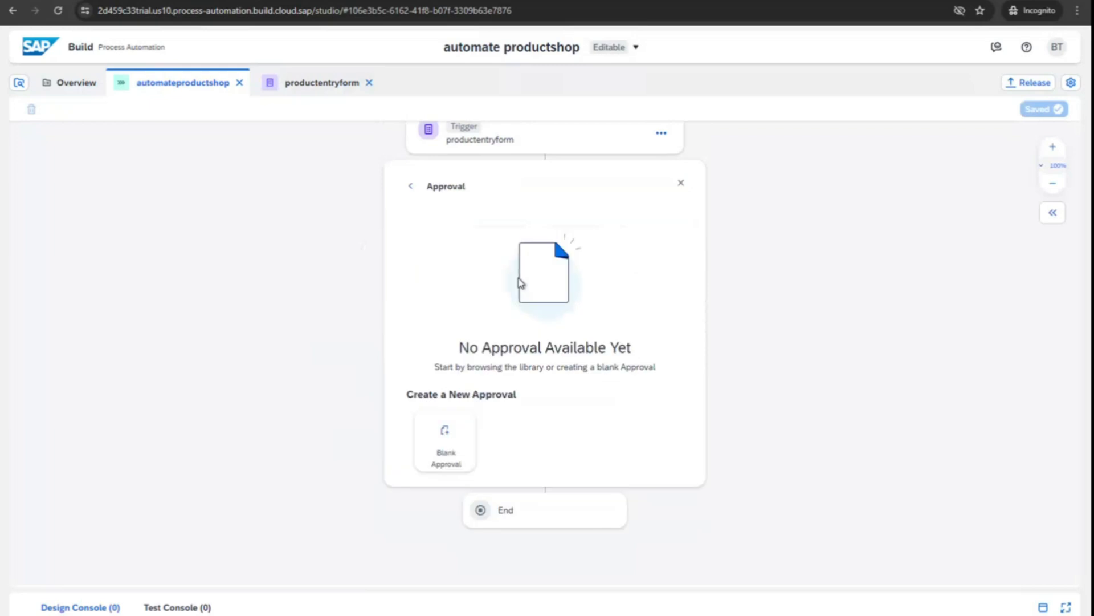
click(448, 439)
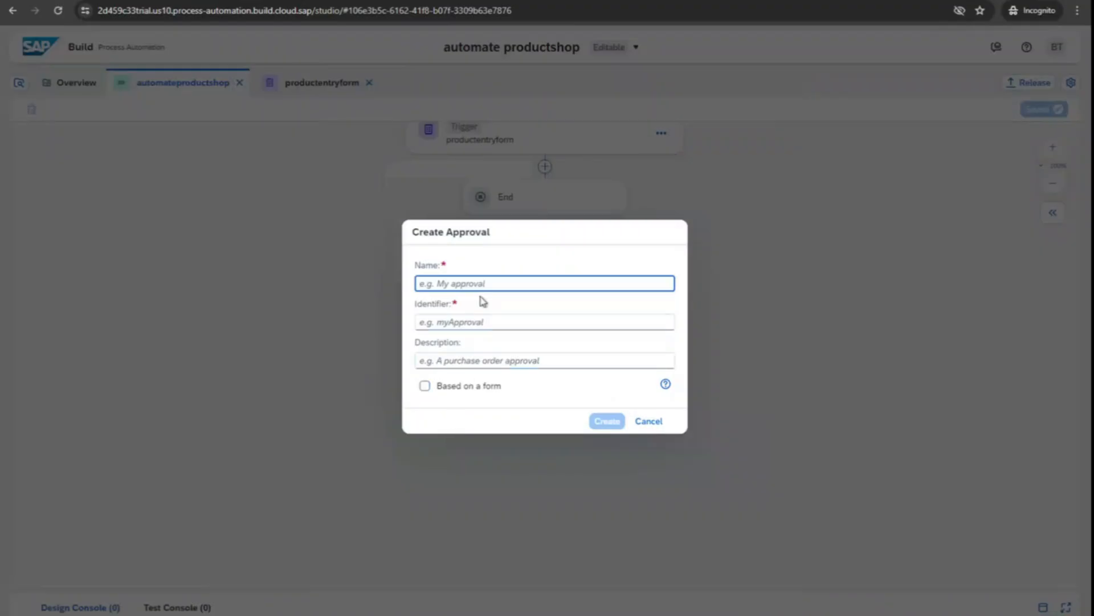
text(Approve Product)
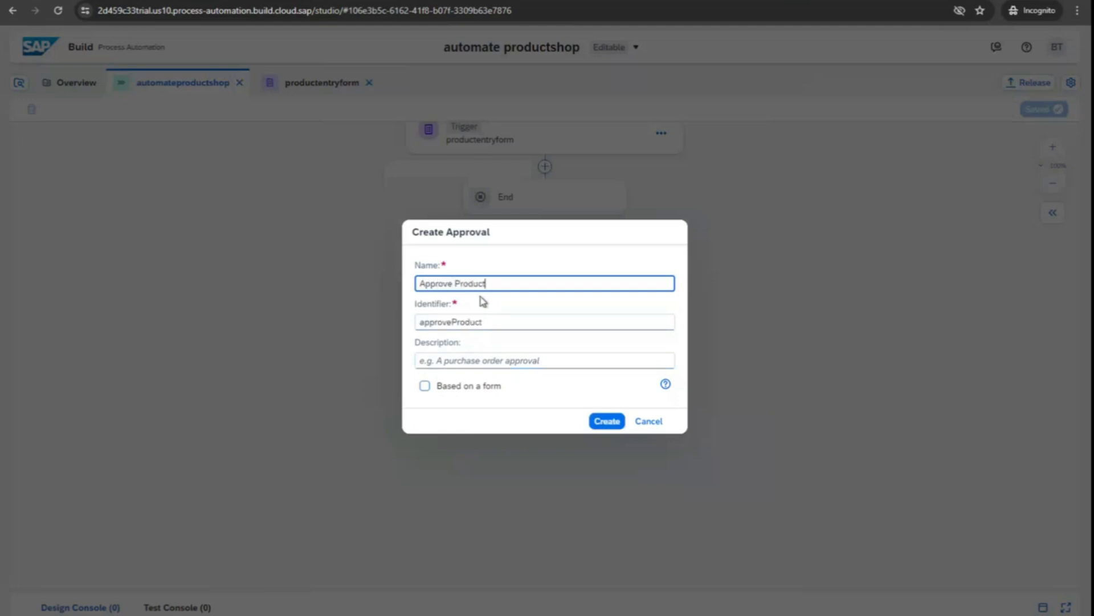
click(427, 387)
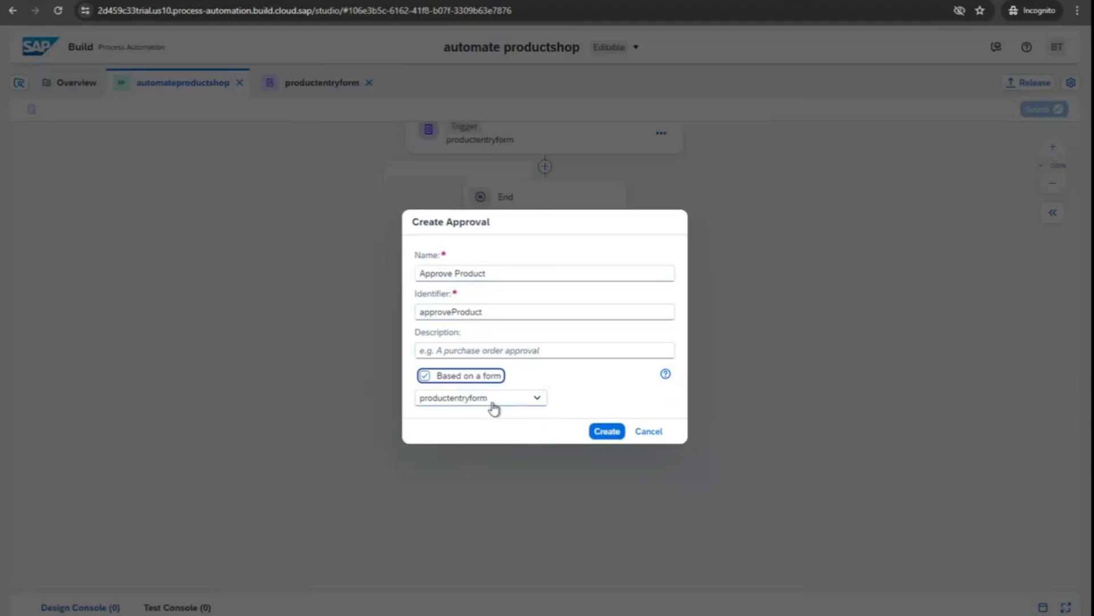
click(596, 433)
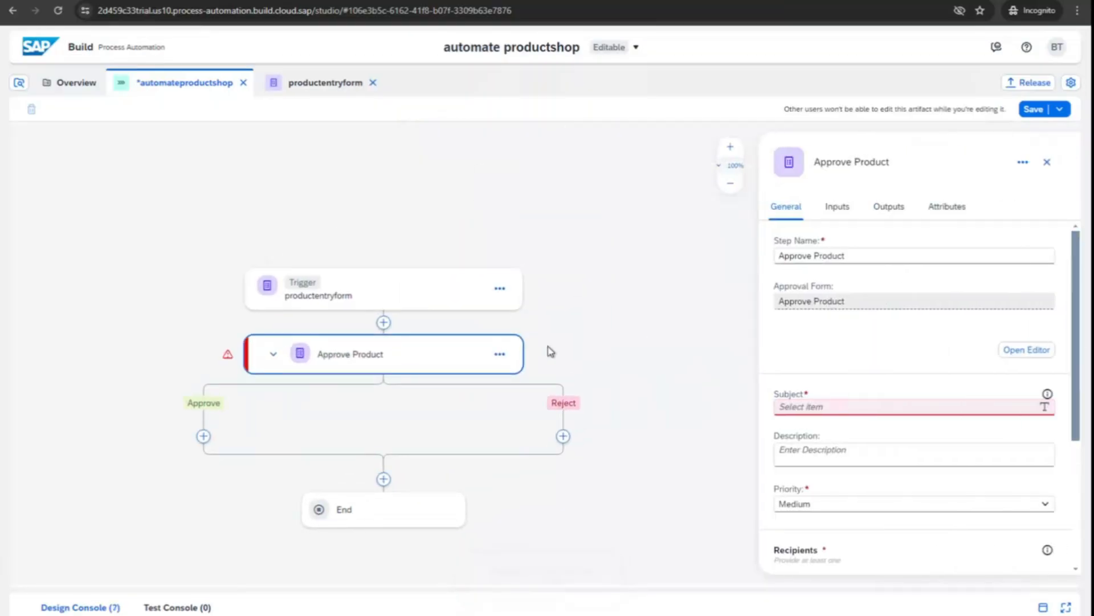
Step: Open the Approve Product form in its editor and examine the configuration of the Product Name and Enter Some Message fields
click(500, 354)
click(510, 376)
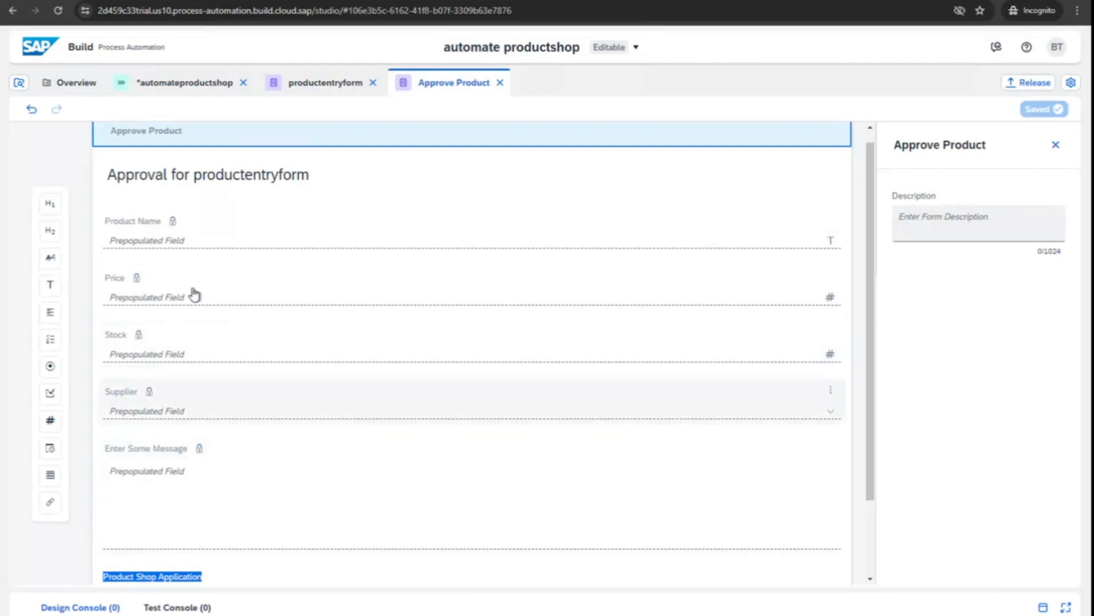
click(200, 242)
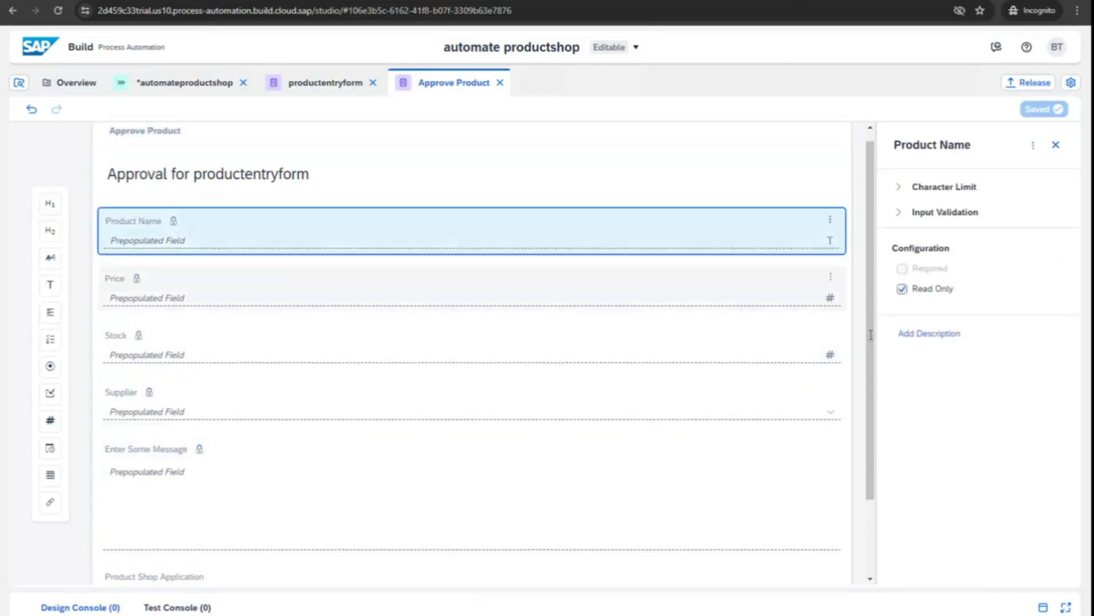
click(543, 454)
scroll(541, 453, down, 2)
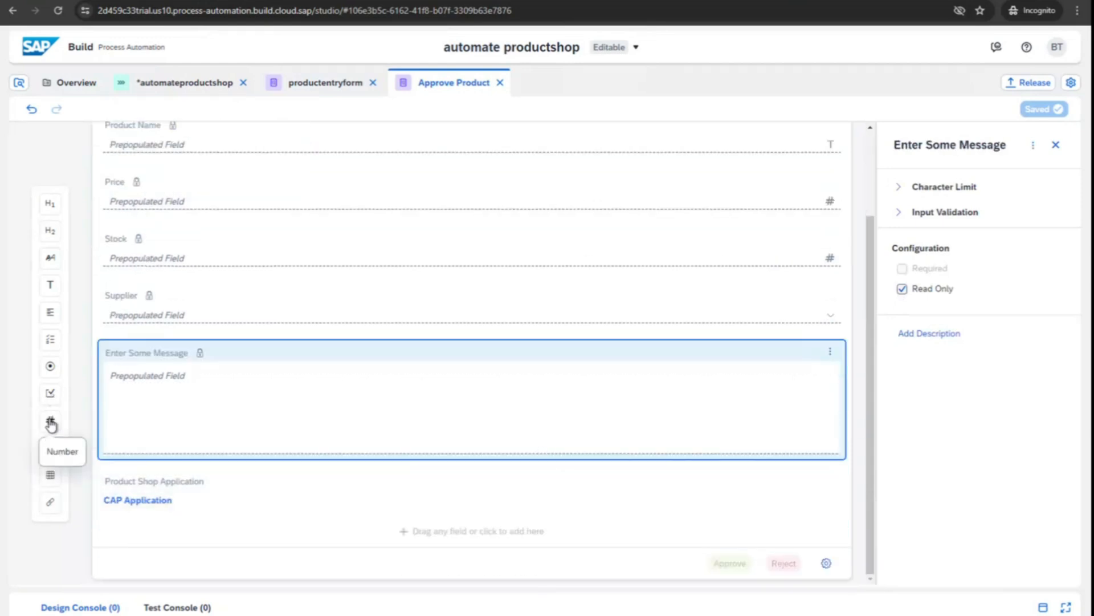
click(52, 401)
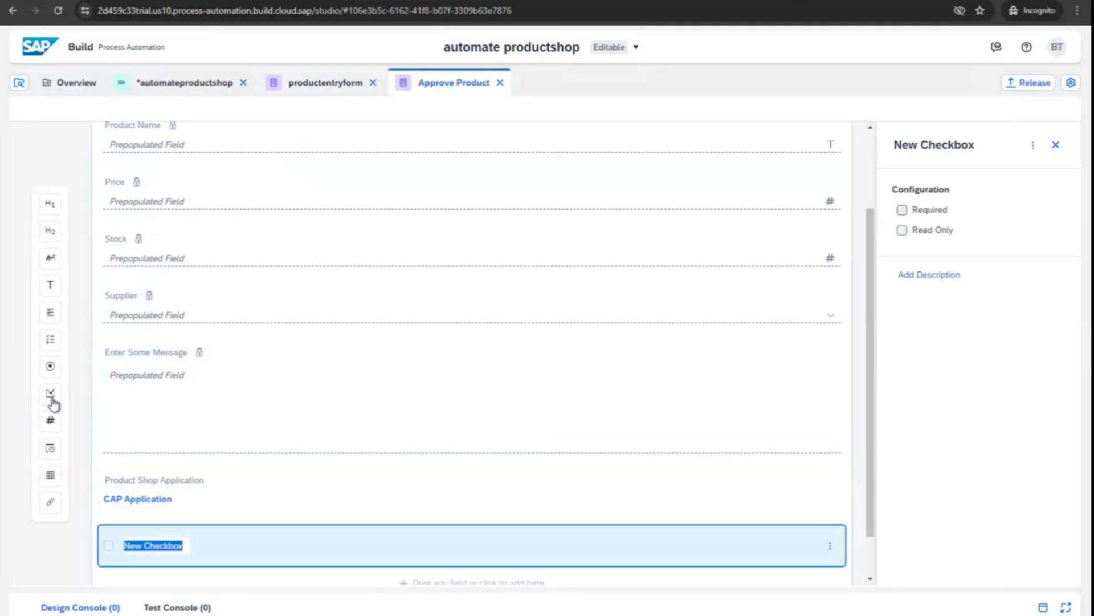
click(830, 549)
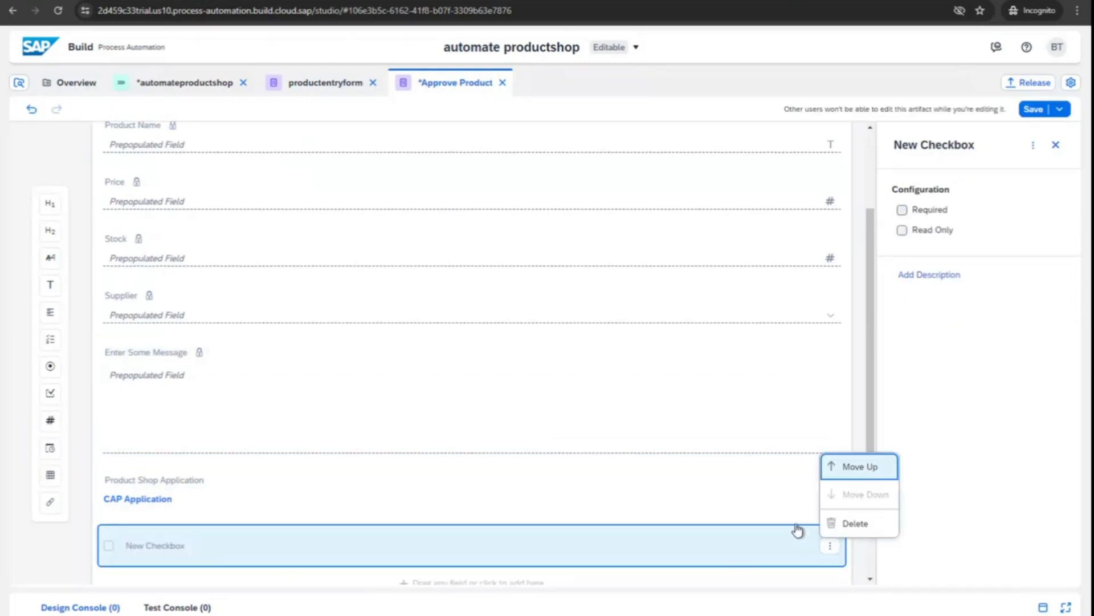
click(832, 521)
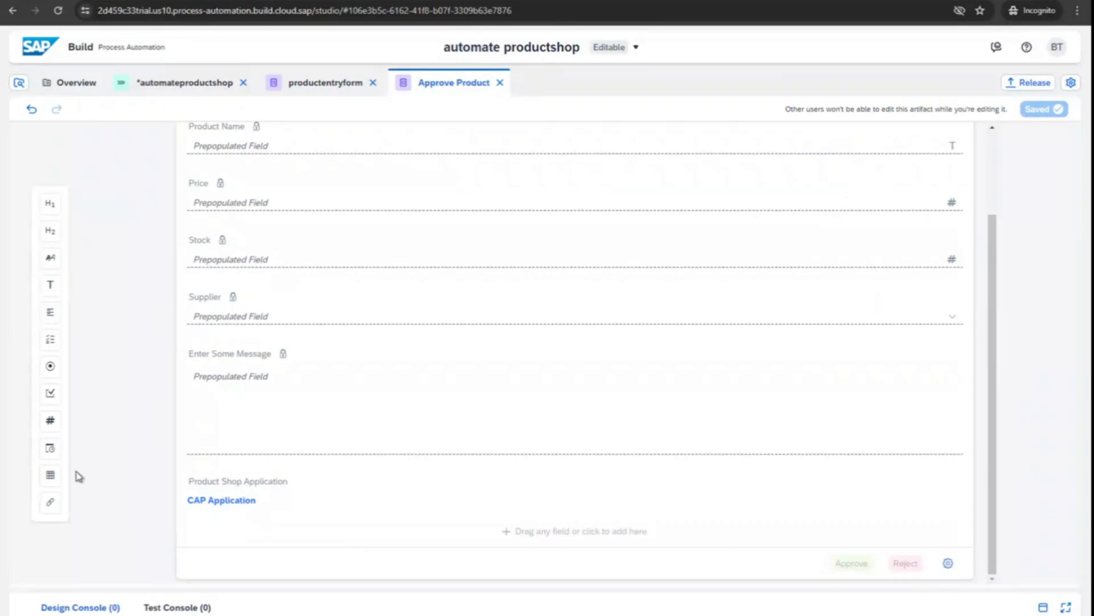
Step: Add a date field labelled Approver Date to the approval form and make it required
click(51, 450)
text(Approver Date)
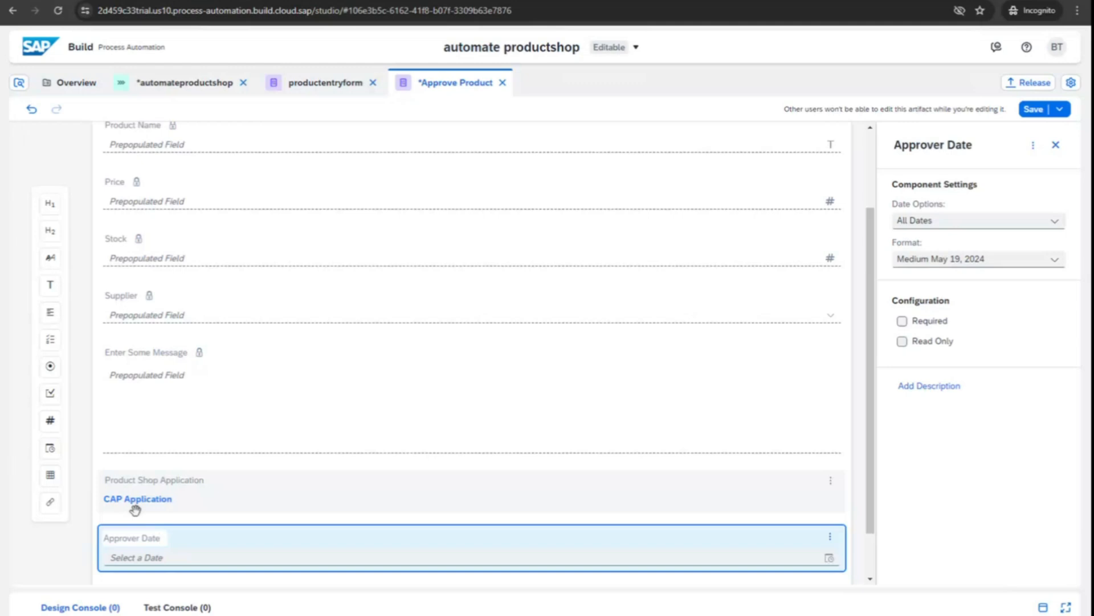
click(903, 323)
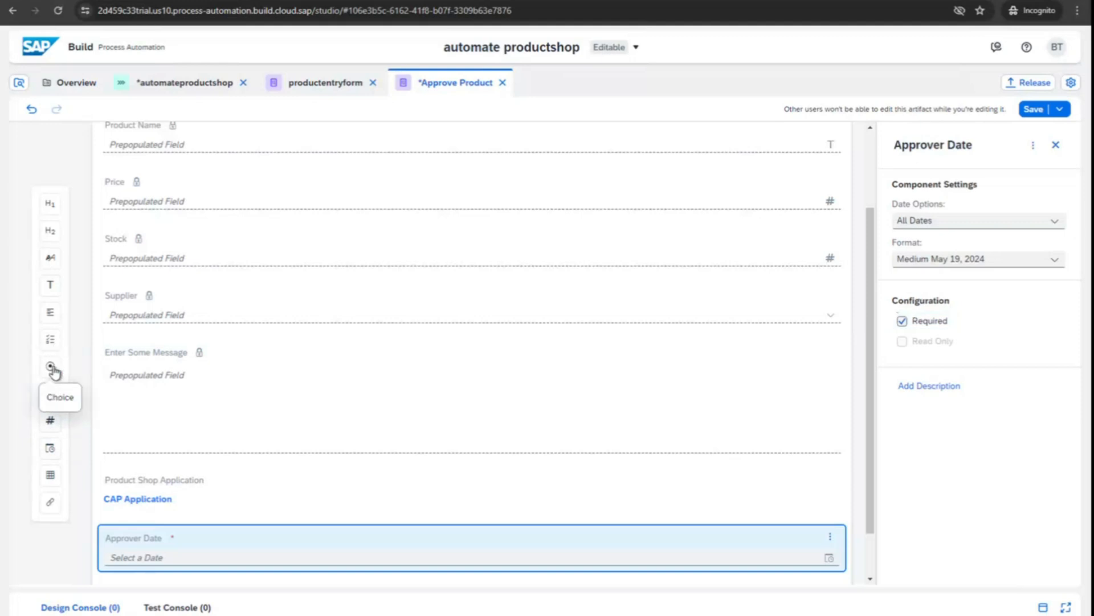
Step: Add a choice field and reorder the form so Approver Date and the choice field sit above the Product Shop Application link
click(51, 368)
drag(220, 467, 278, 361)
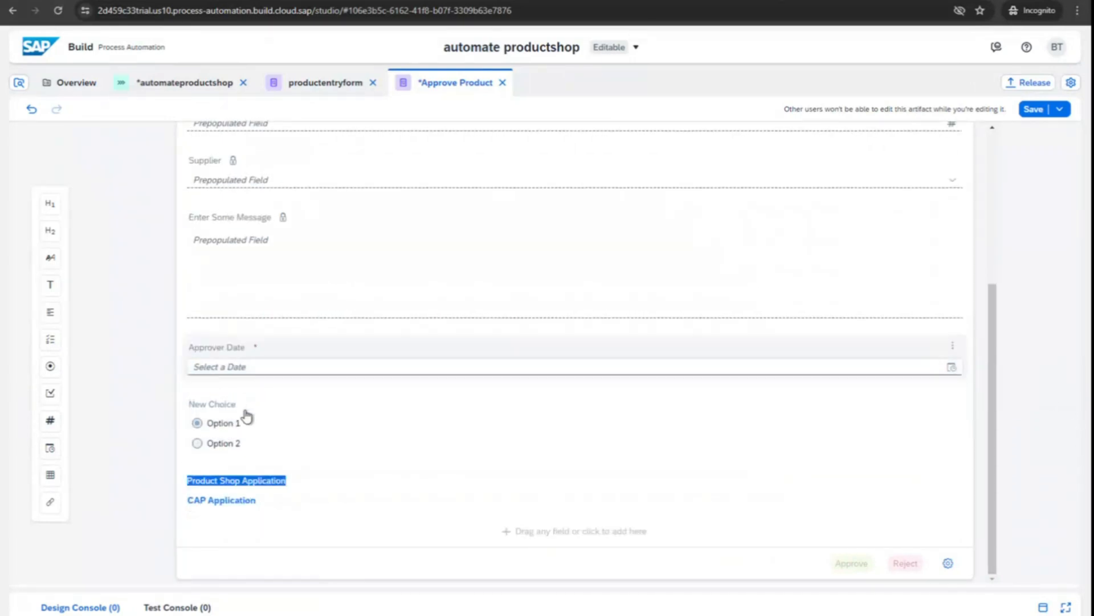
click(224, 420)
Step: Label the new choice field "Did this product Carbon Compliance?"
double_click(146, 405)
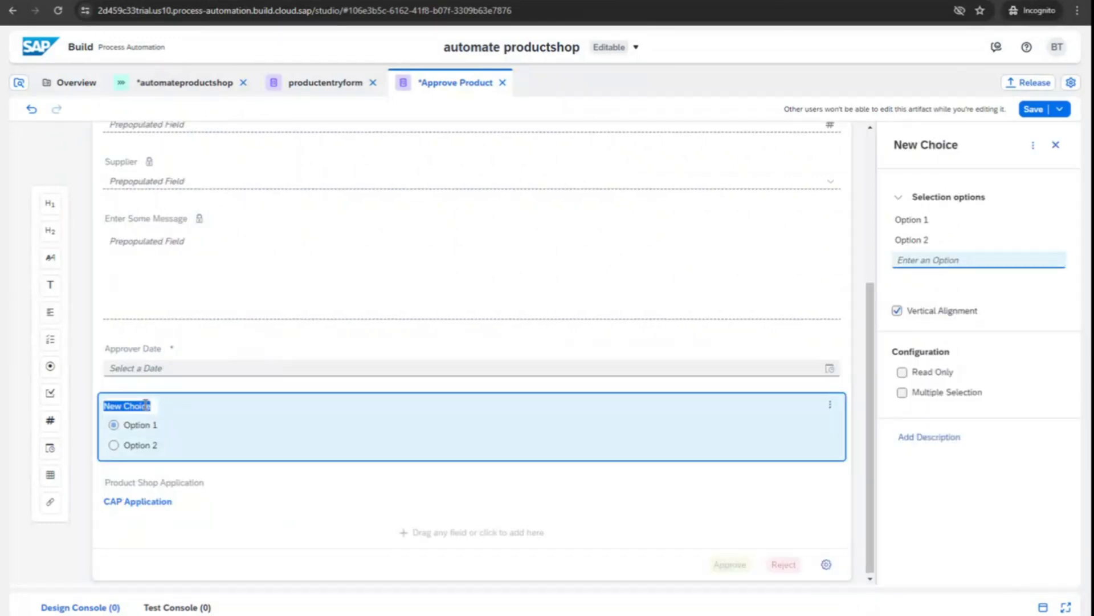
text(Did this product)
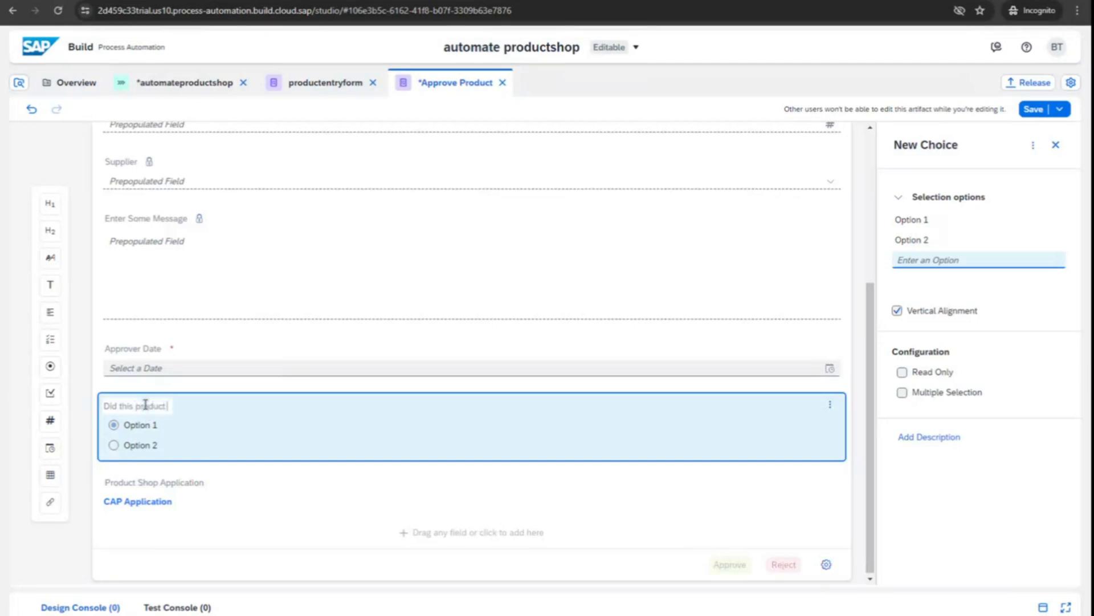
text( Car)
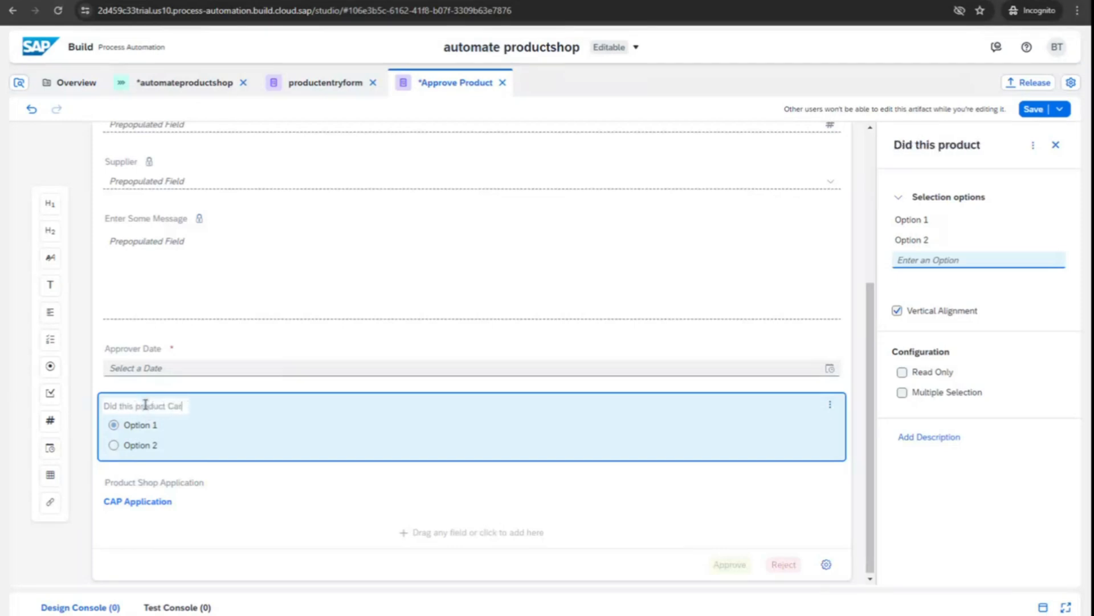
text(bon Compliance?)
click(147, 425)
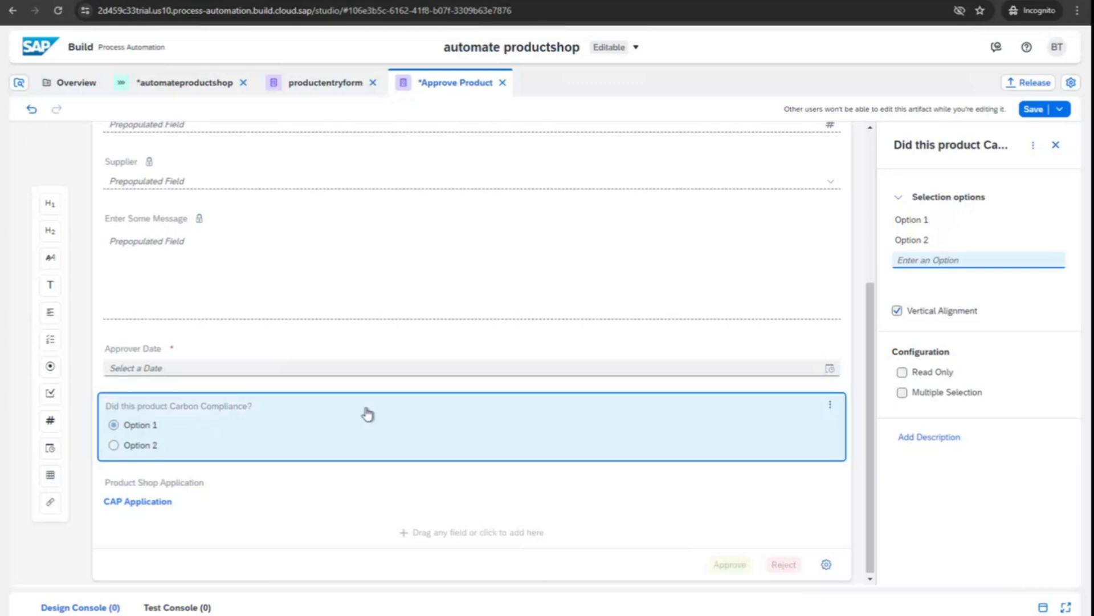
Step: Rename the choice field's two selection options to Yes and No
drag(894, 220, 928, 220)
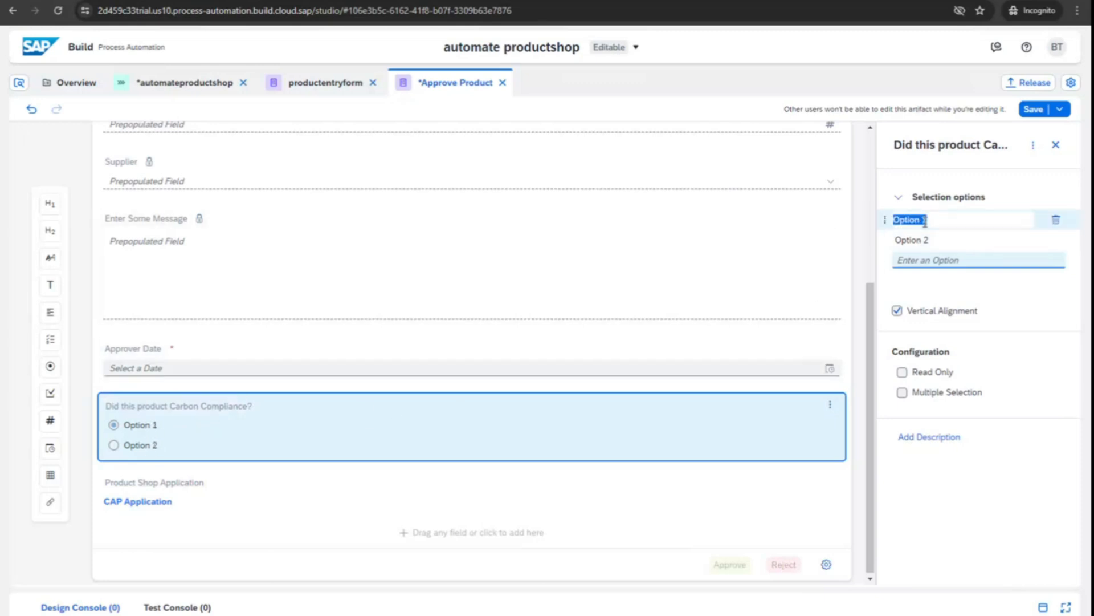
text(Y)
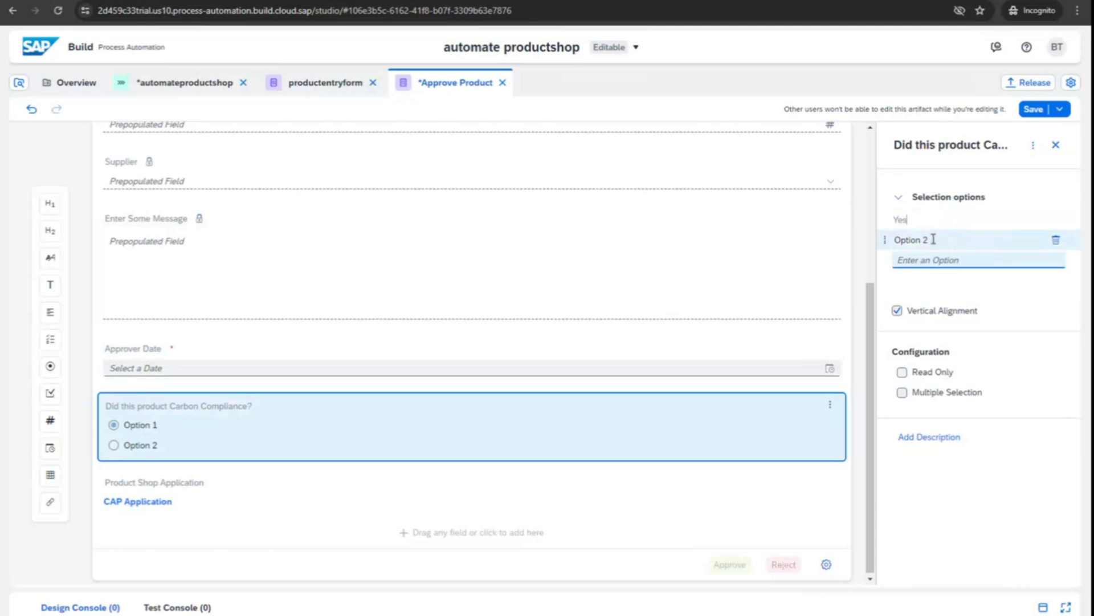
text(es)
triple_click(930, 240)
text(No)
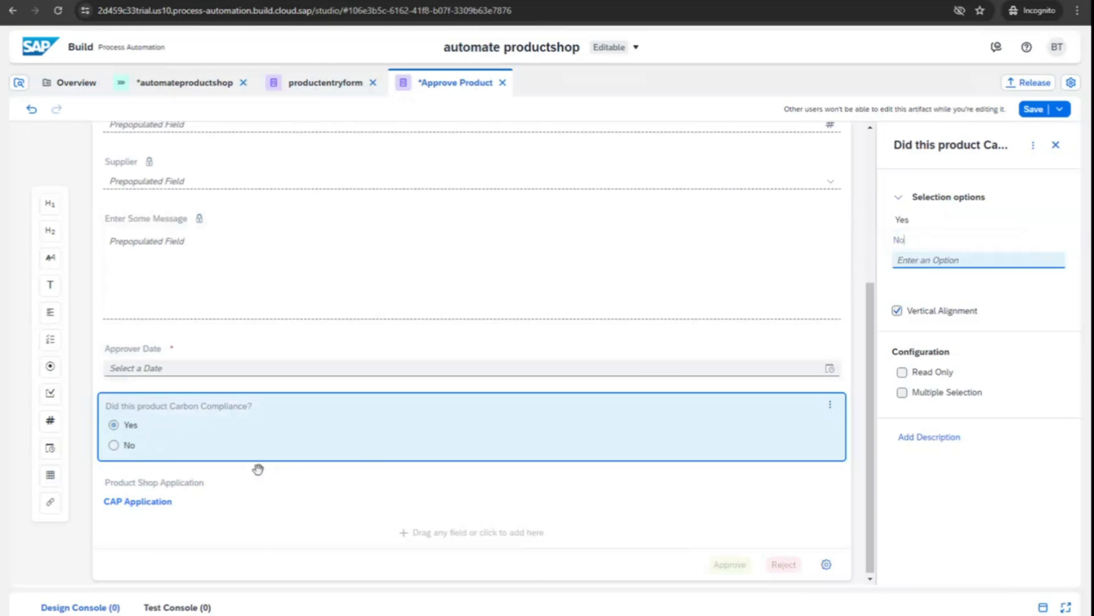
Step: Capitalise the word Product in the choice label so it reads "Did this Product Carbon Compliance?"
click(142, 406)
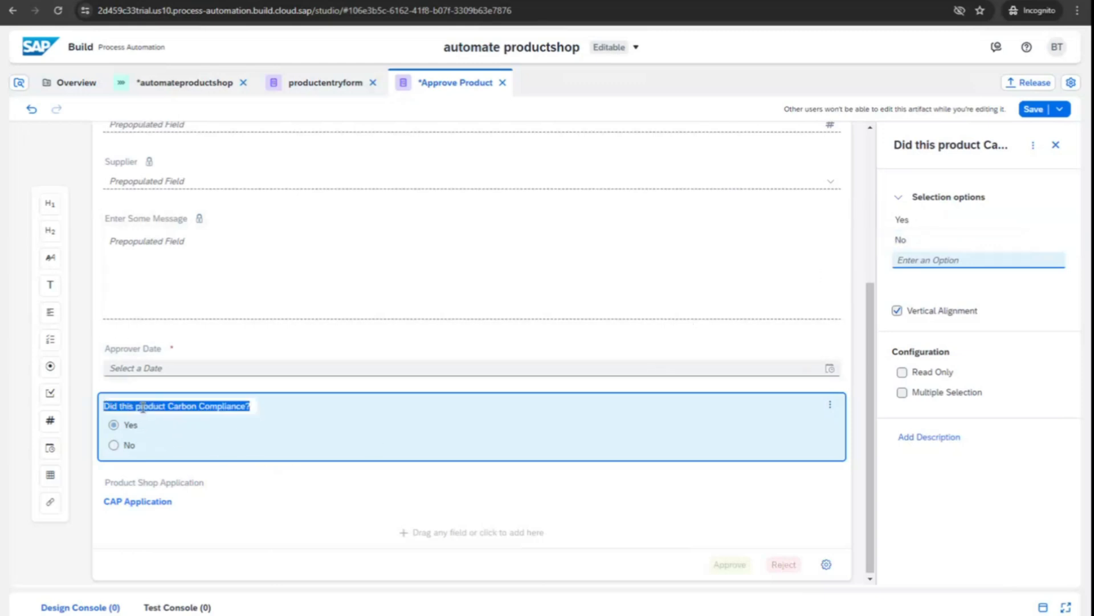
click(142, 406)
key(BackSpace)
text(P)
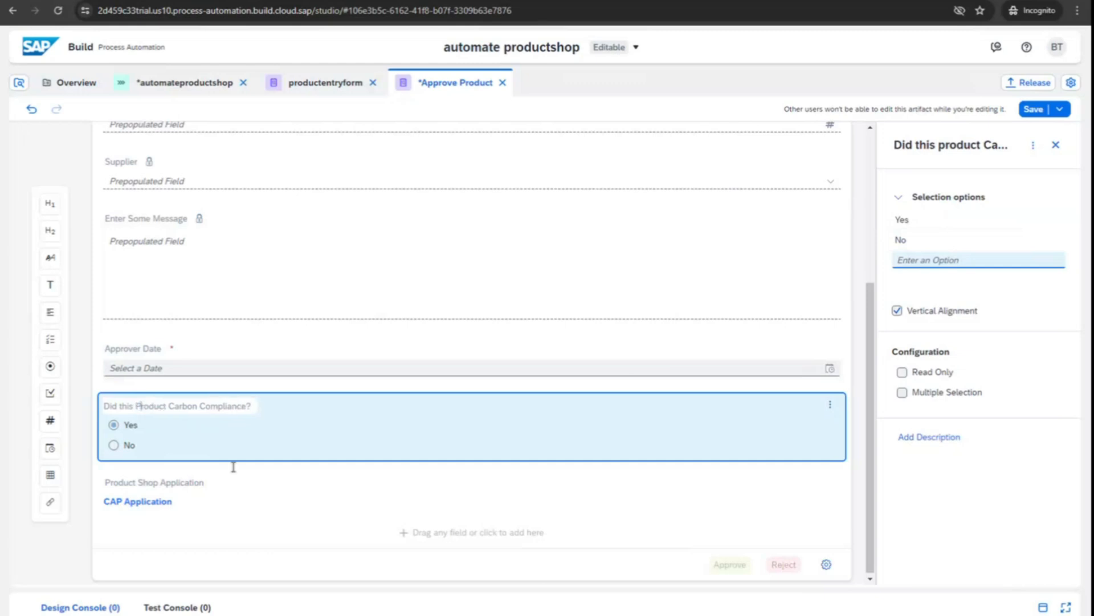
click(267, 441)
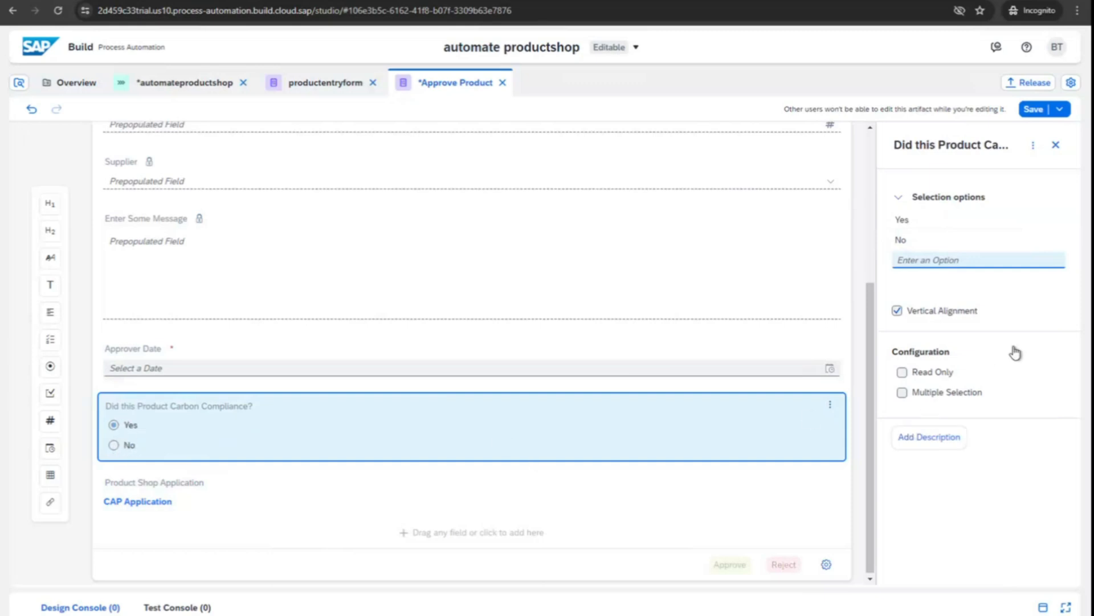
Step: Try the Yes/No options without vertical alignment, restore vertical alignment and save the approval form
click(898, 312)
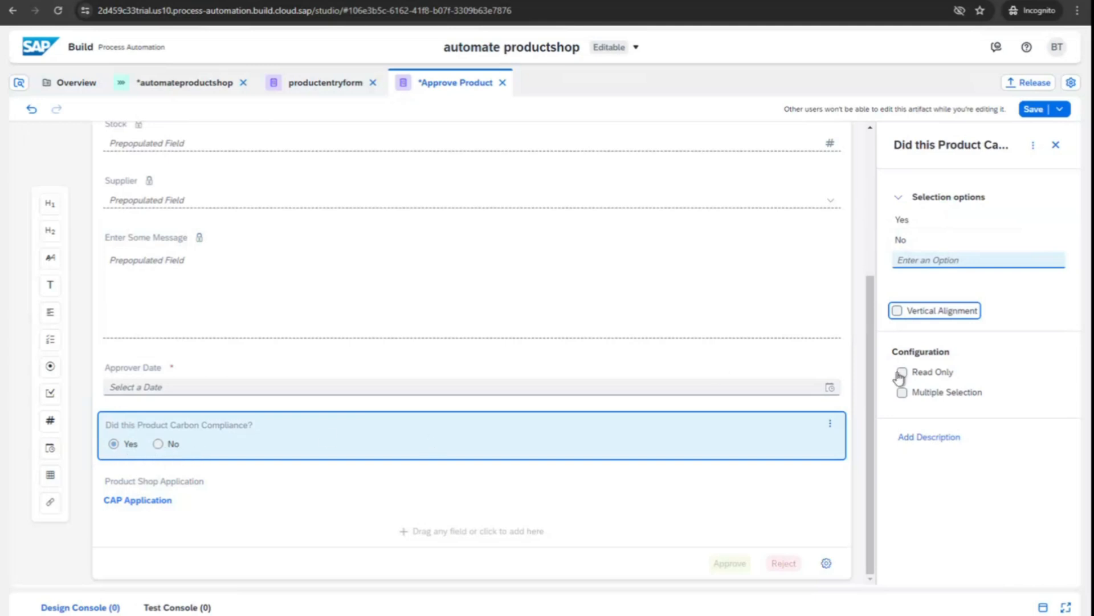
click(900, 312)
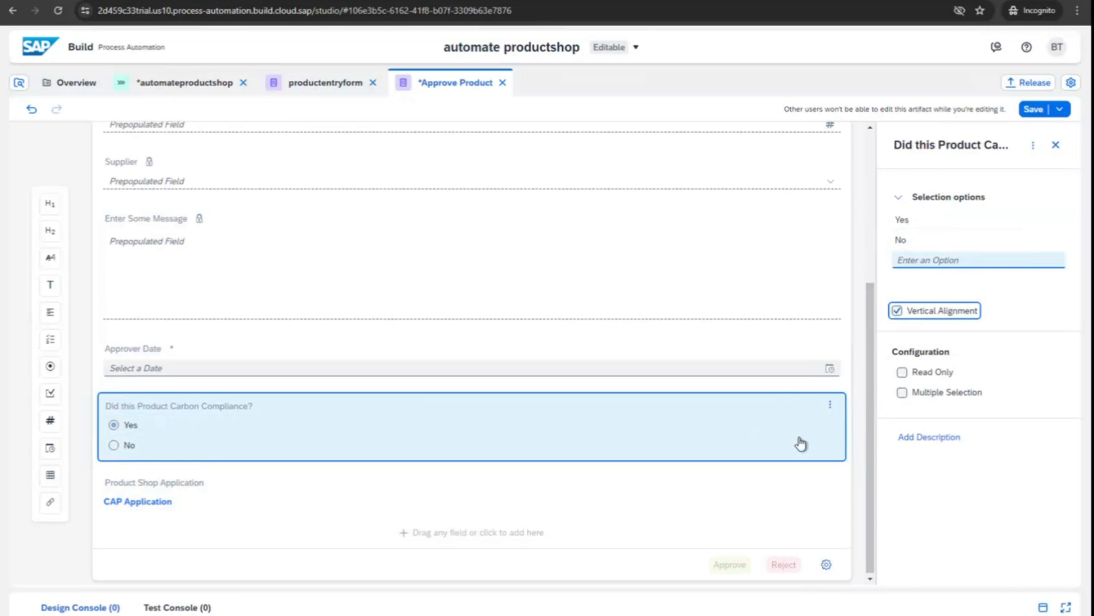
click(1030, 117)
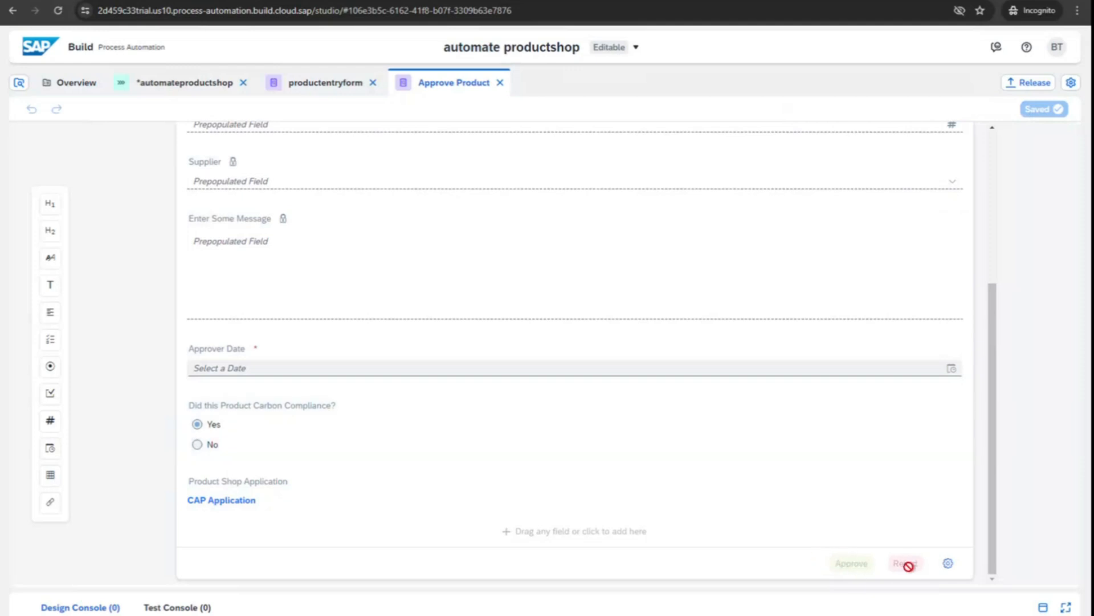
Step: Change the title of the approval form's Approve button to Accept
click(948, 563)
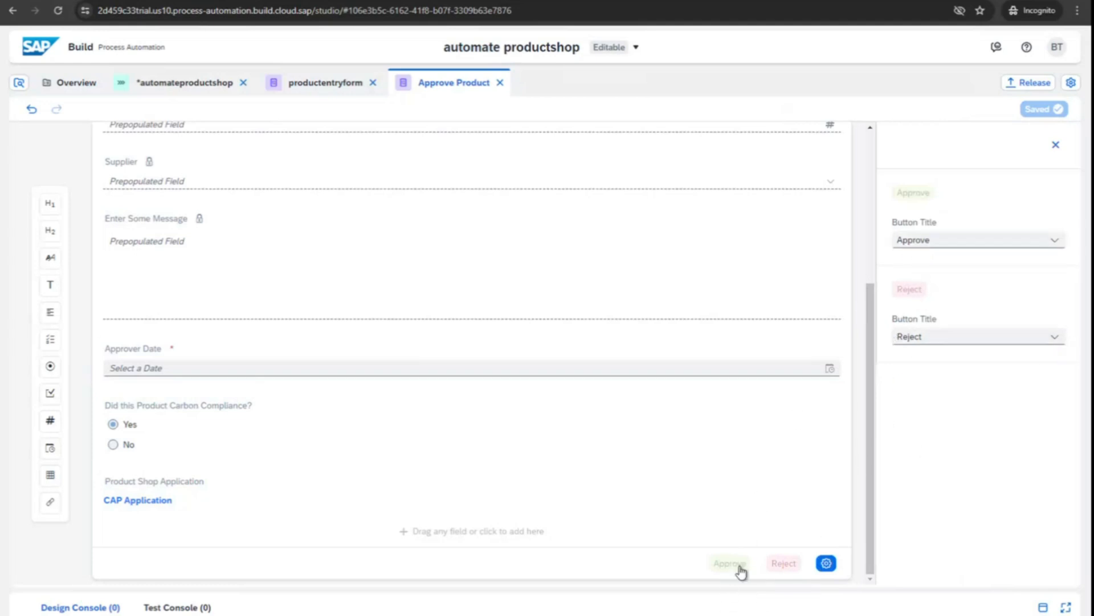
click(1053, 240)
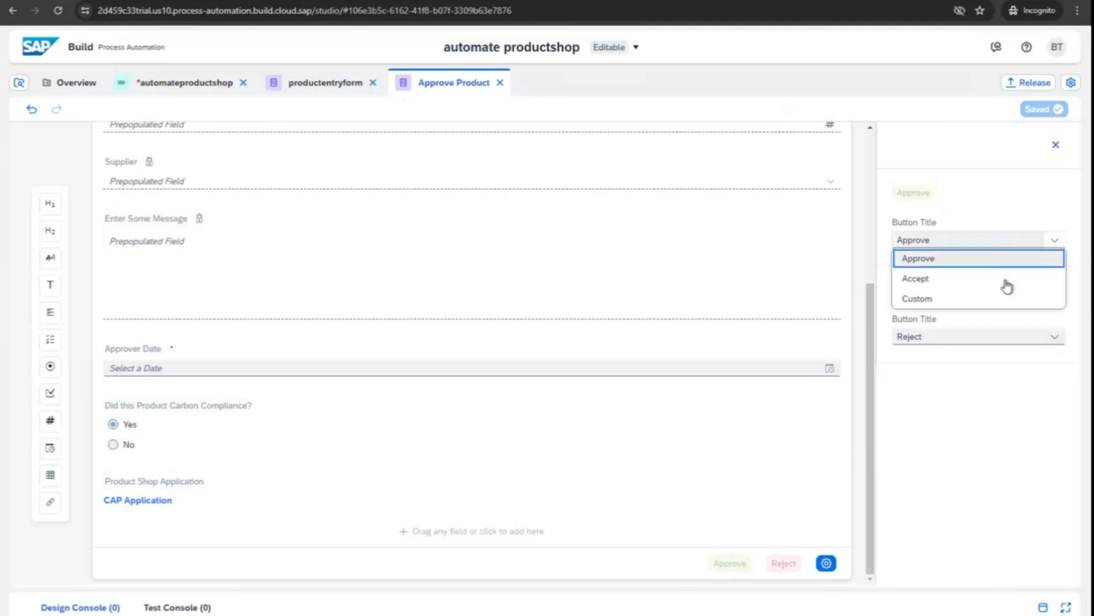
click(1005, 285)
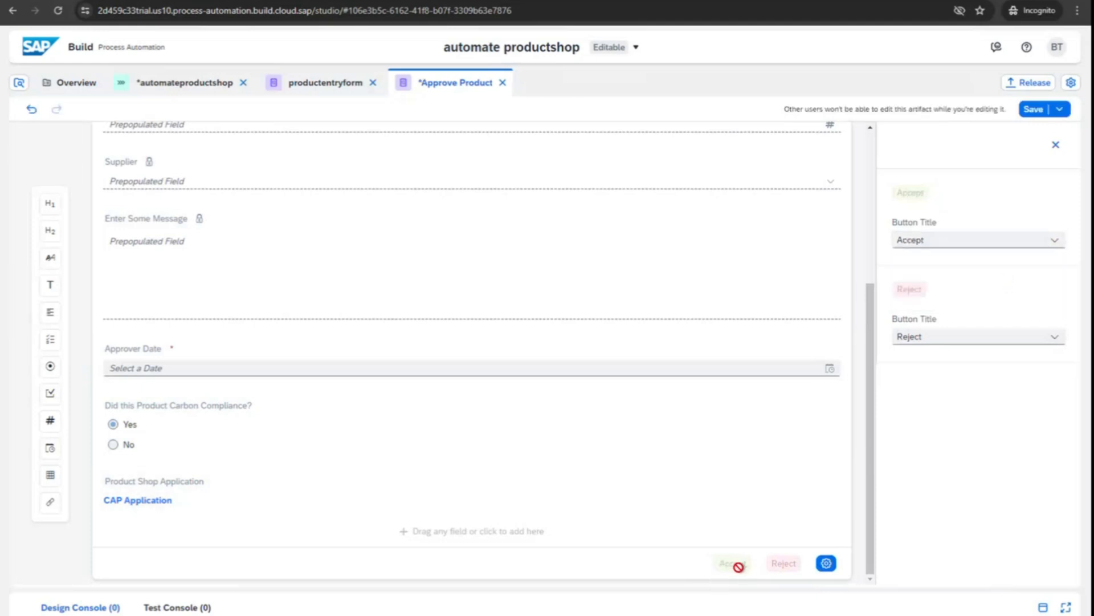
Step: Replace the Accept button's title with the custom title "Approve Product" and save the approval form
click(1053, 241)
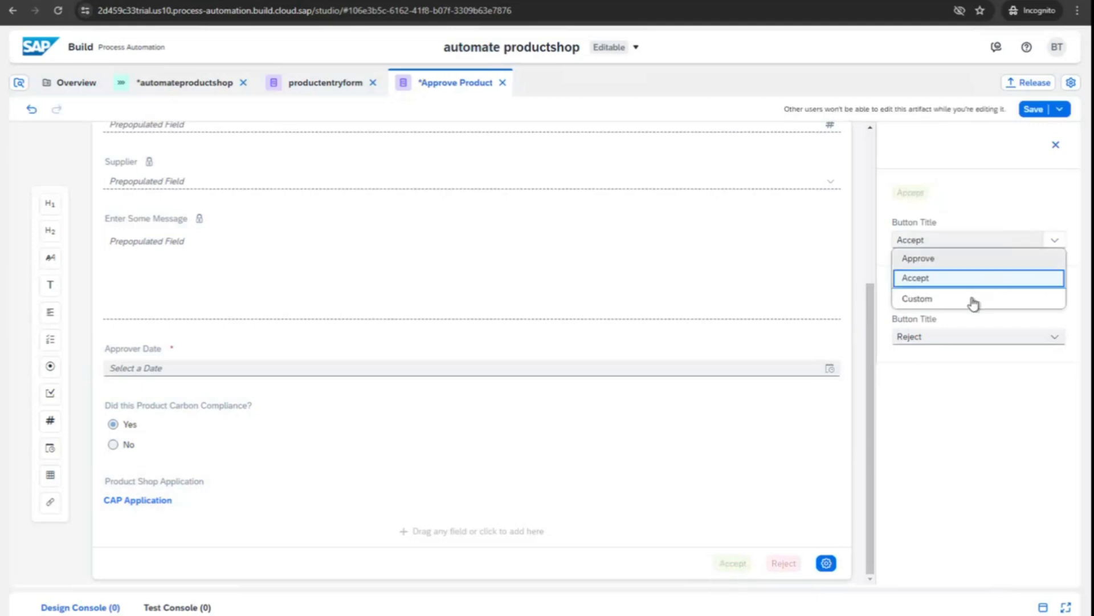
click(973, 301)
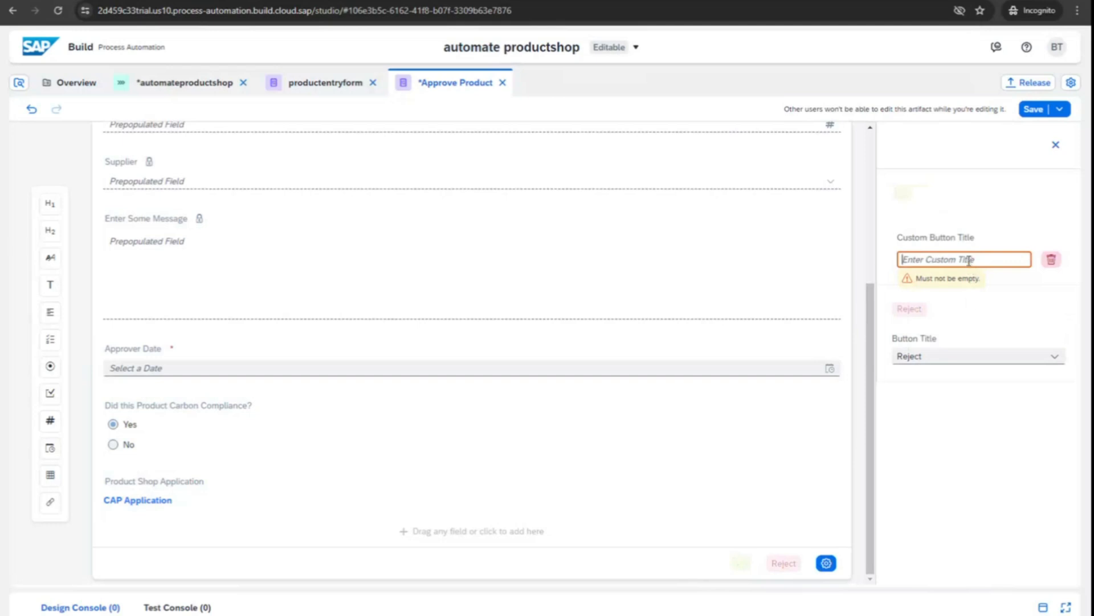
text(Approve)
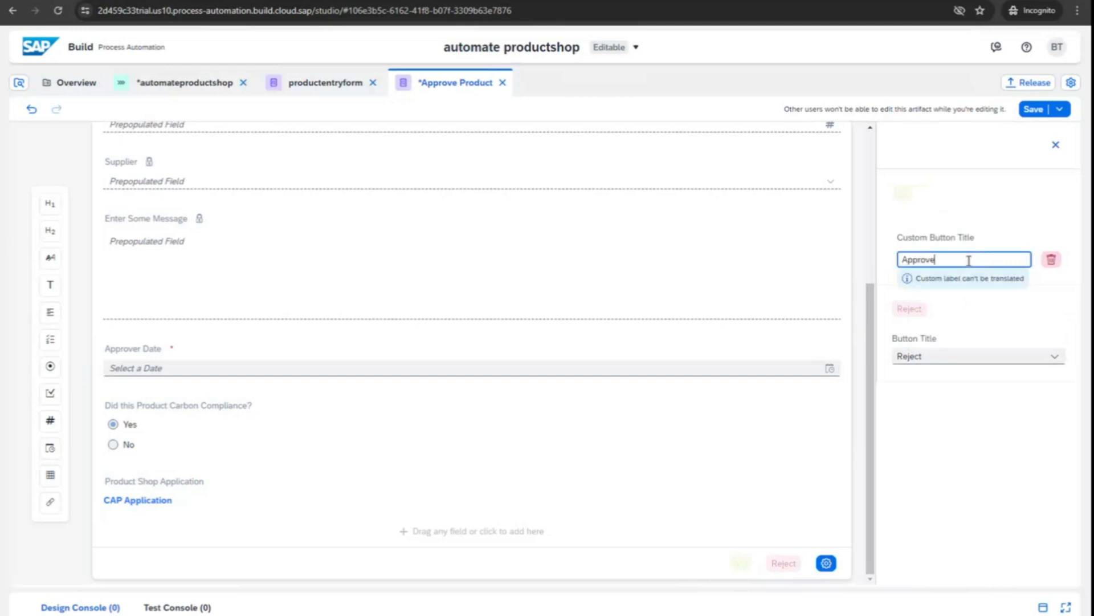
text( t)
key(BackSpace)
text(Produ)
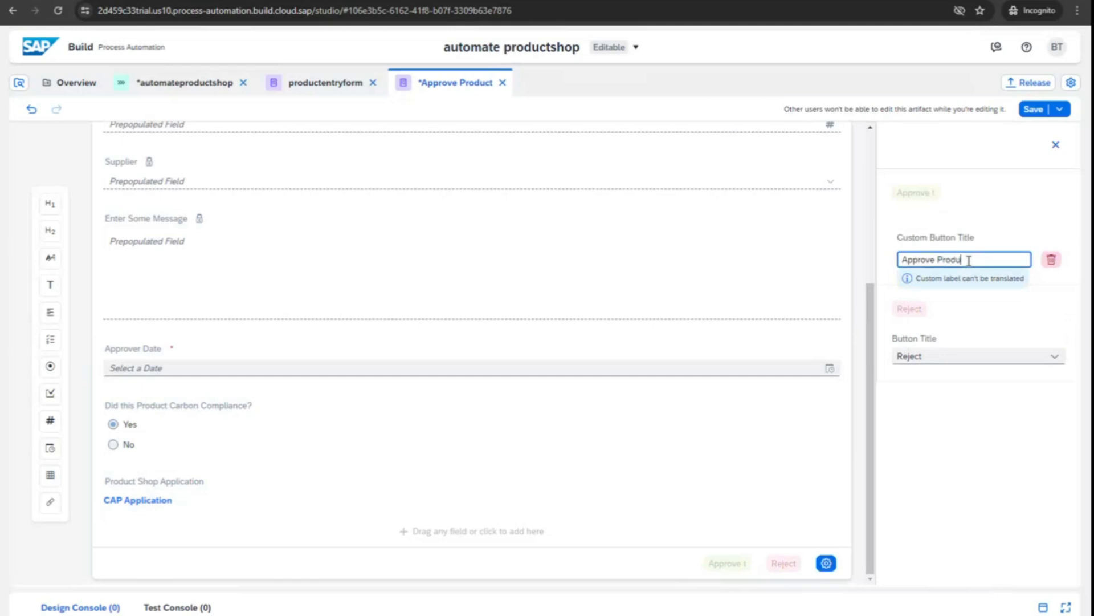
text(ct)
click(975, 292)
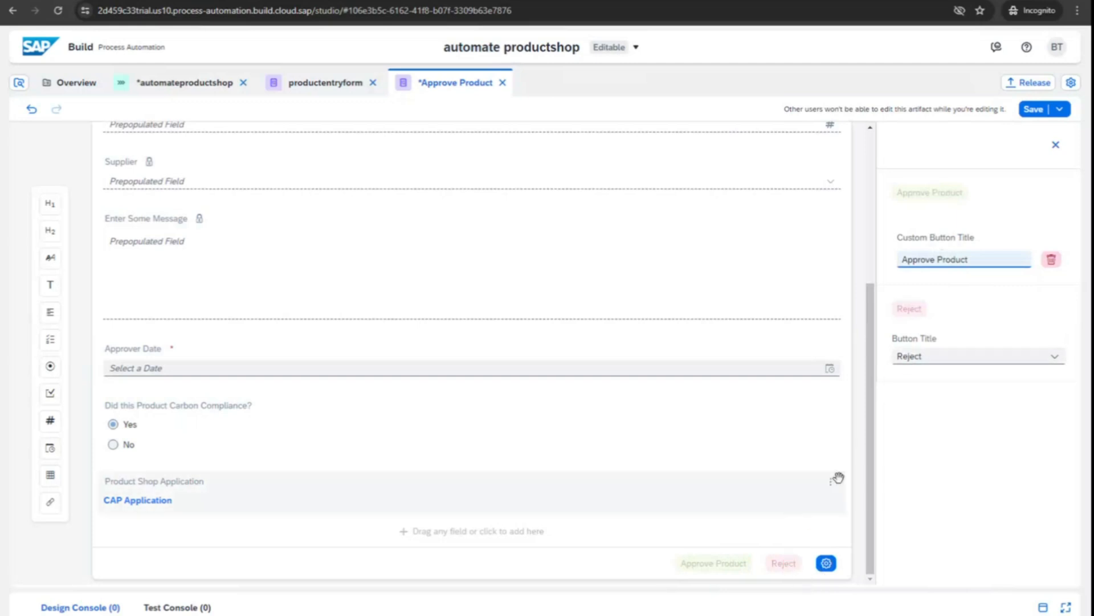
click(1035, 109)
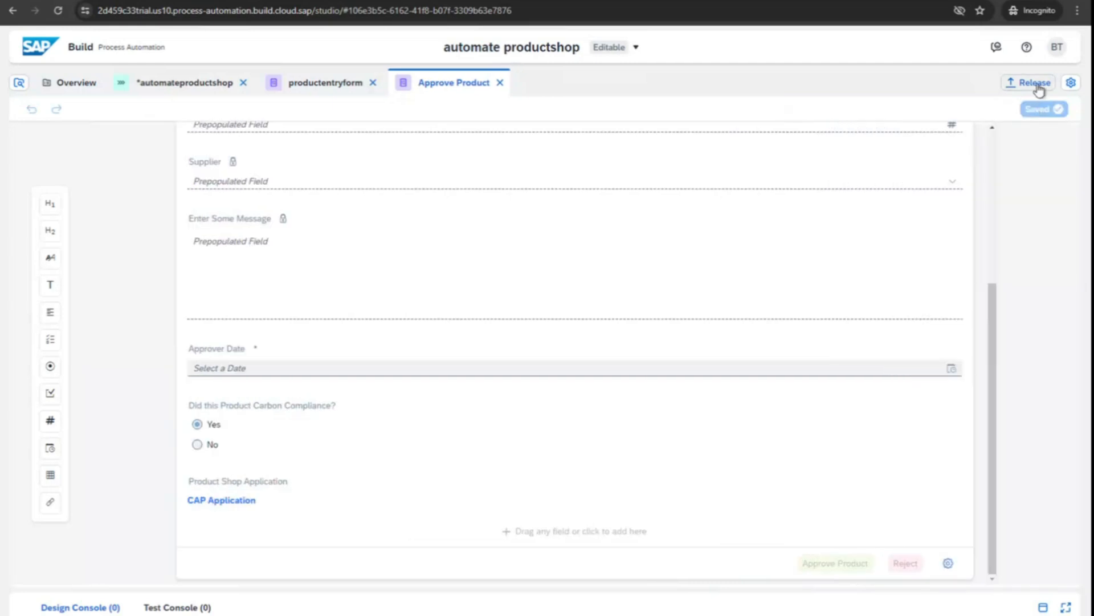
Step: In the automateproductshop process, set the Approve Product step's subject to "Approve Product" followed by the trigger's Product Name value
click(195, 91)
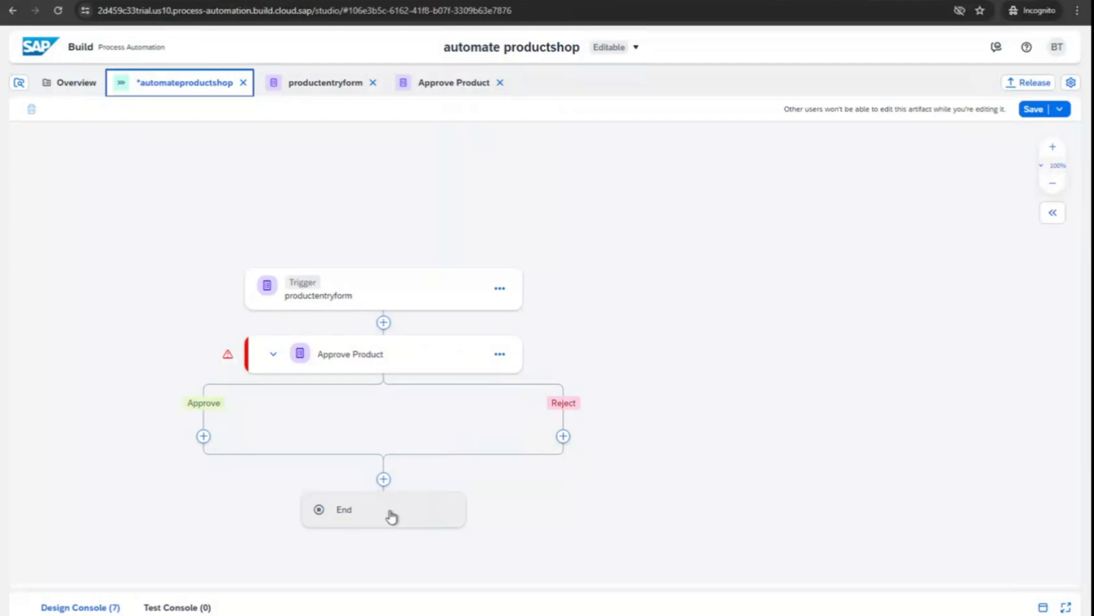
click(445, 363)
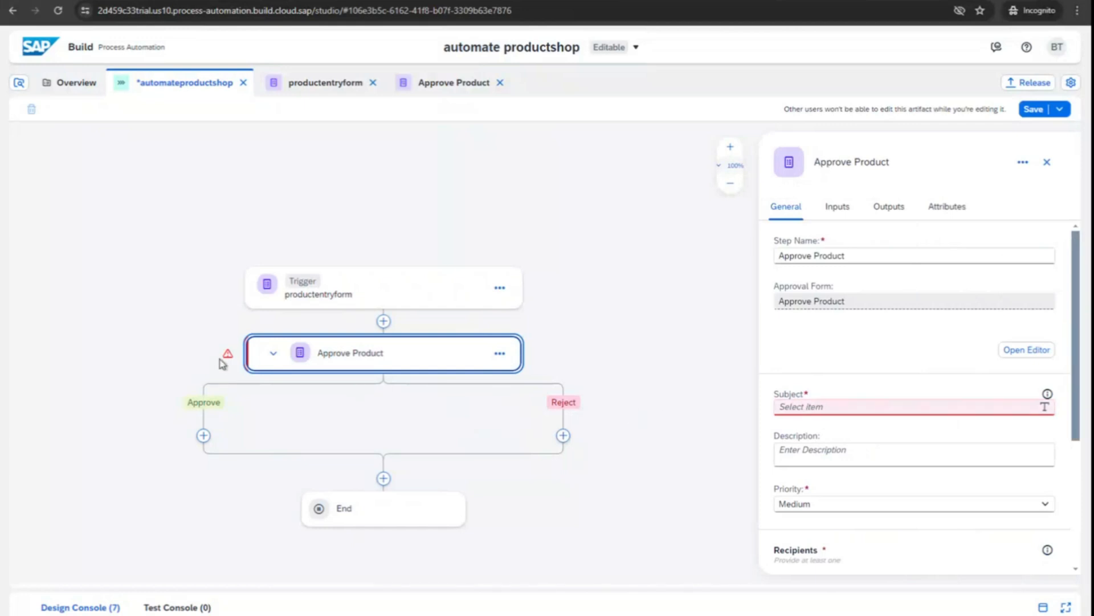
mouse_move(228, 357)
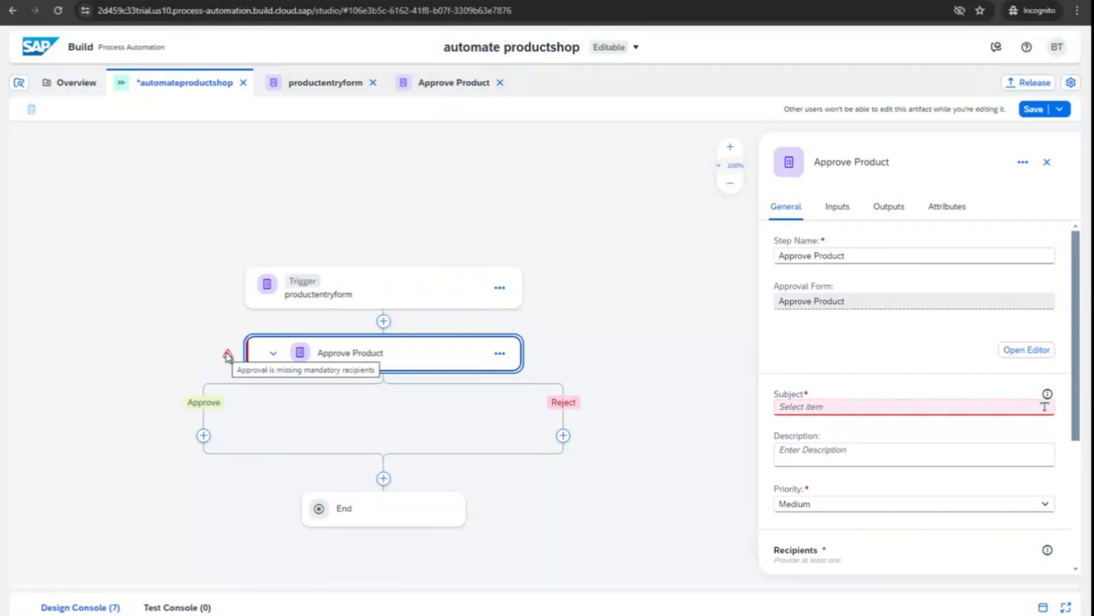
click(788, 406)
text(Approve Product)
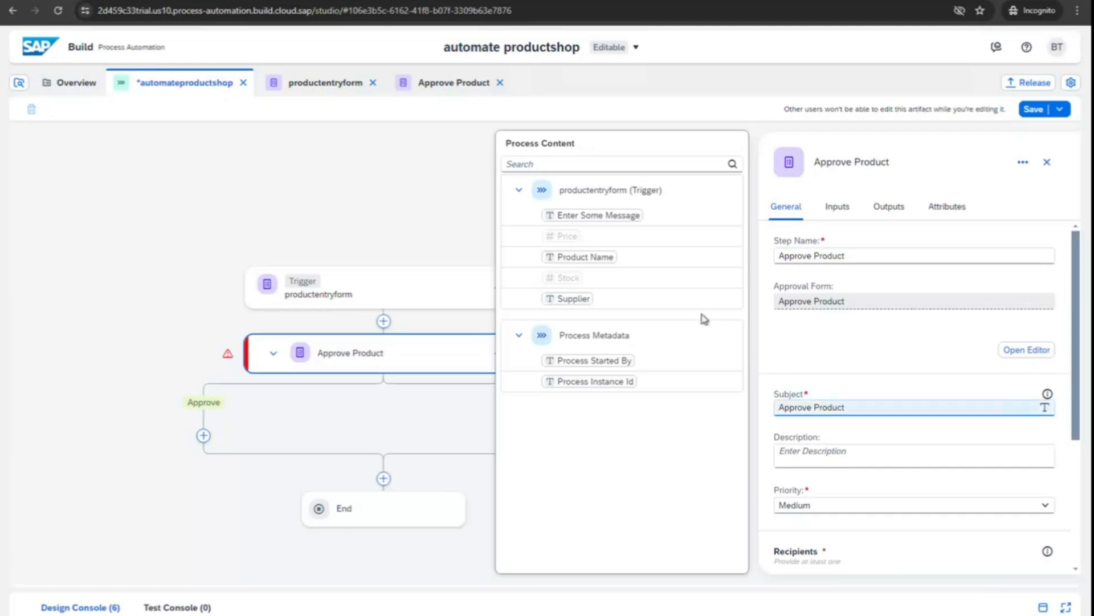
click(605, 257)
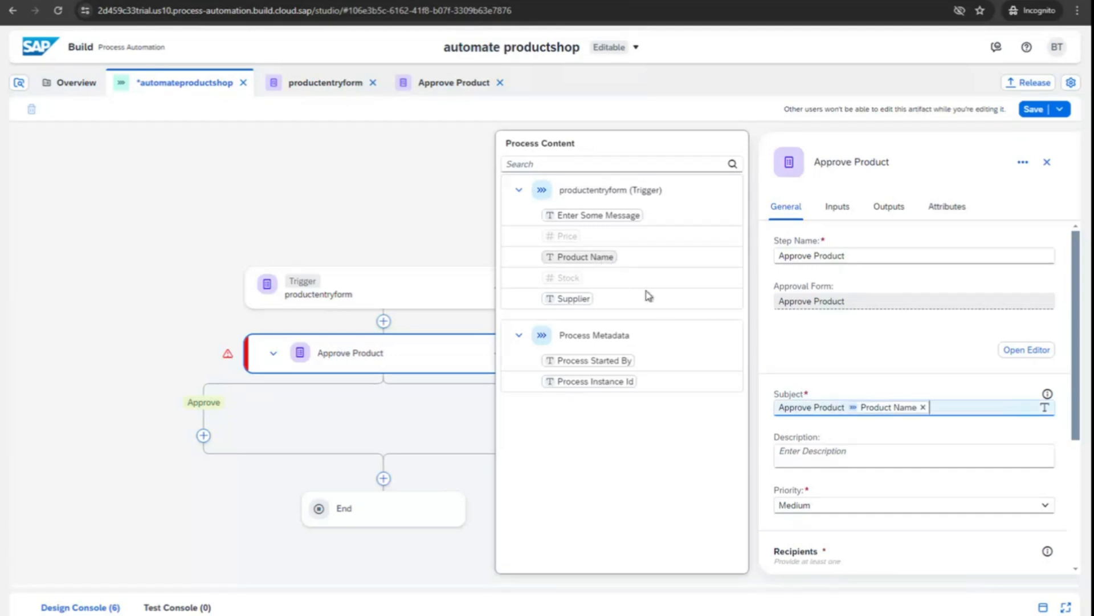
click(856, 429)
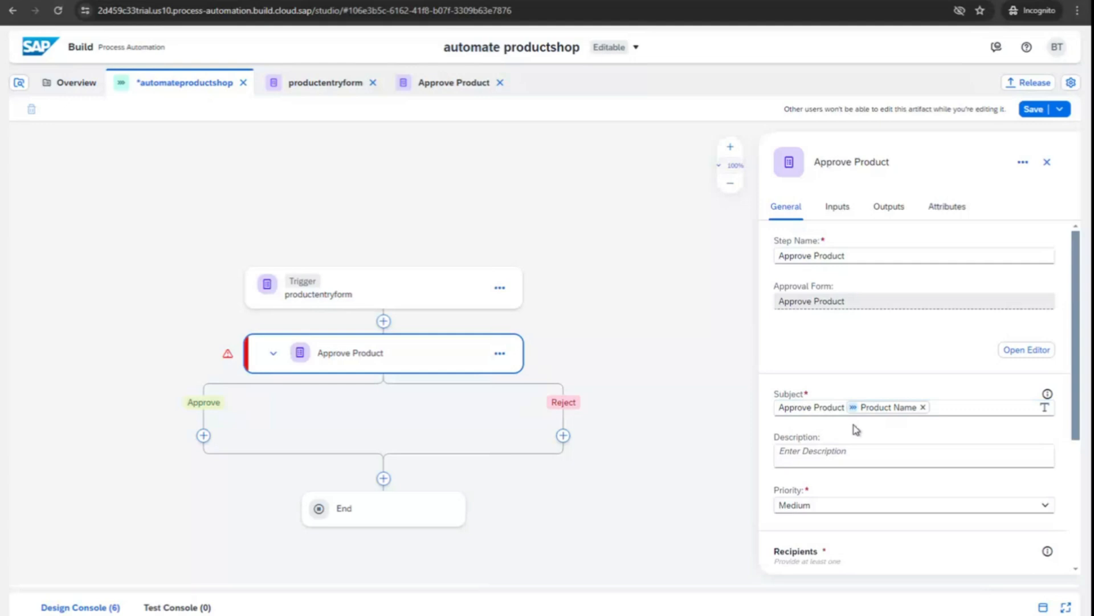
Step: Set the Approve Product step's priority to High and assign Process Started By as its recipient user
click(848, 511)
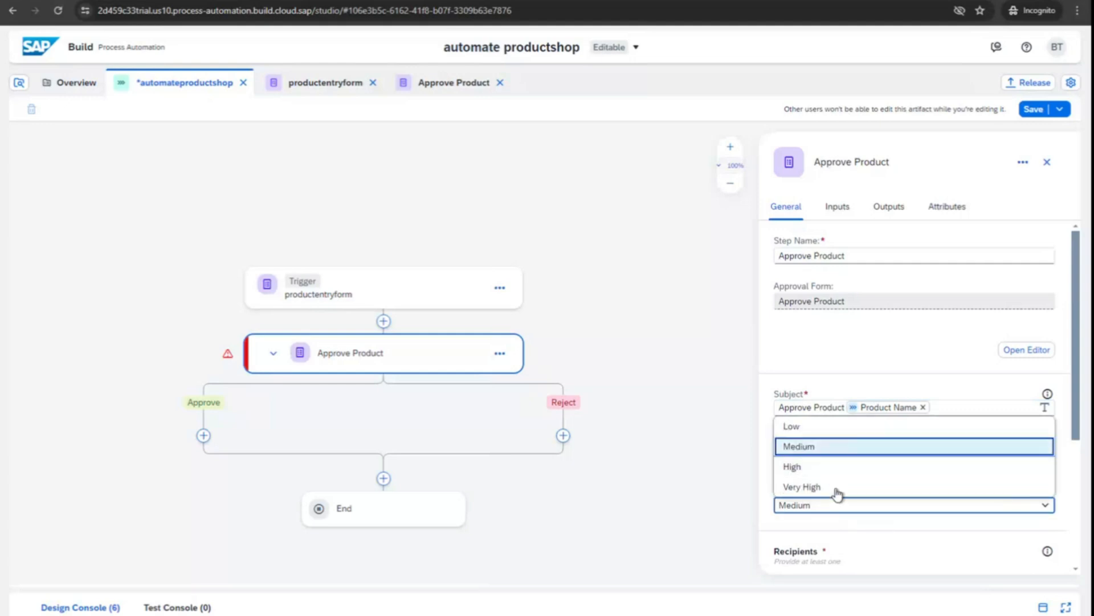
click(833, 468)
scroll(853, 529, down, 4)
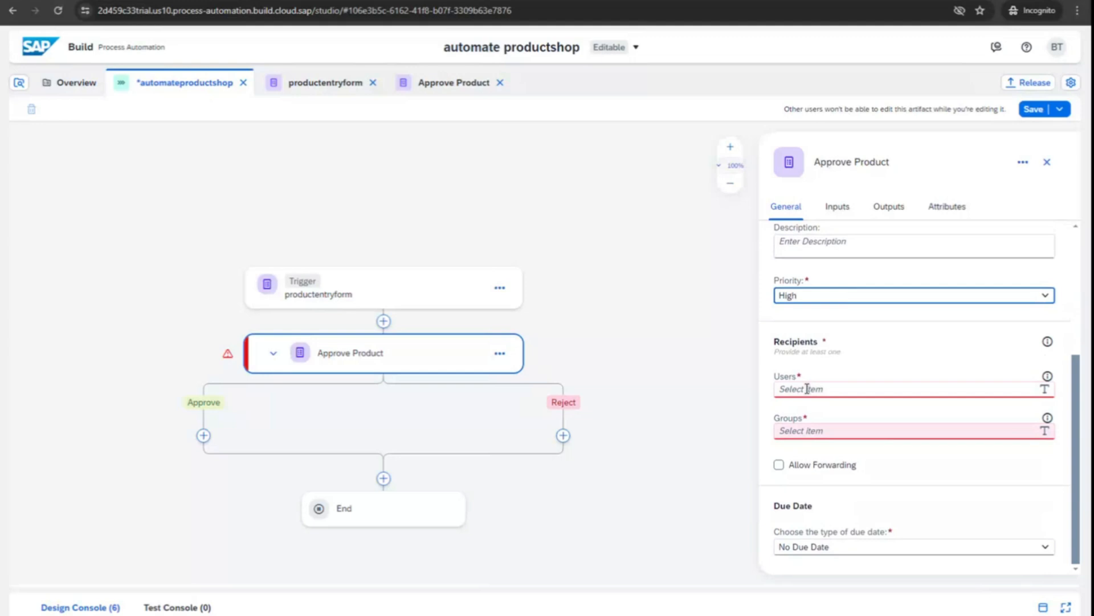
click(809, 388)
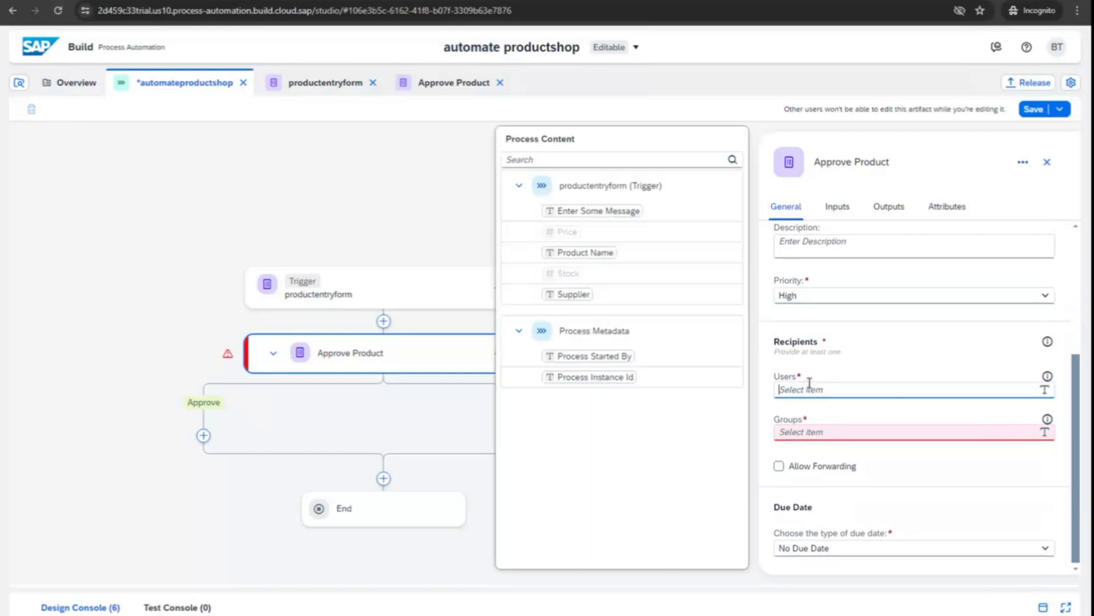
click(633, 357)
click(830, 410)
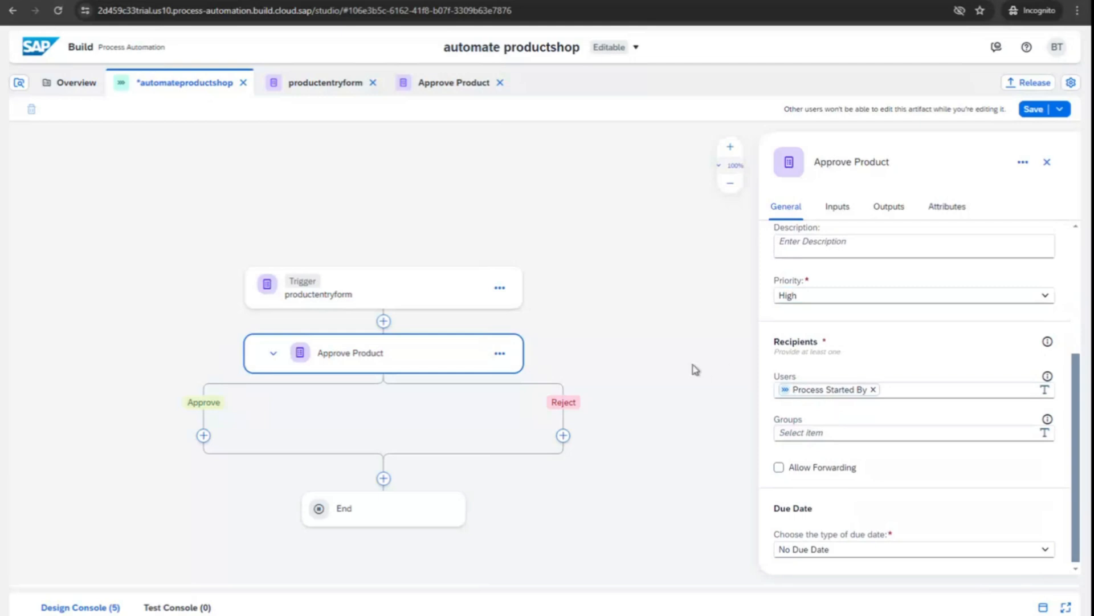
Step: Compare the fields of the Approve Product form with those of productentryform
click(442, 83)
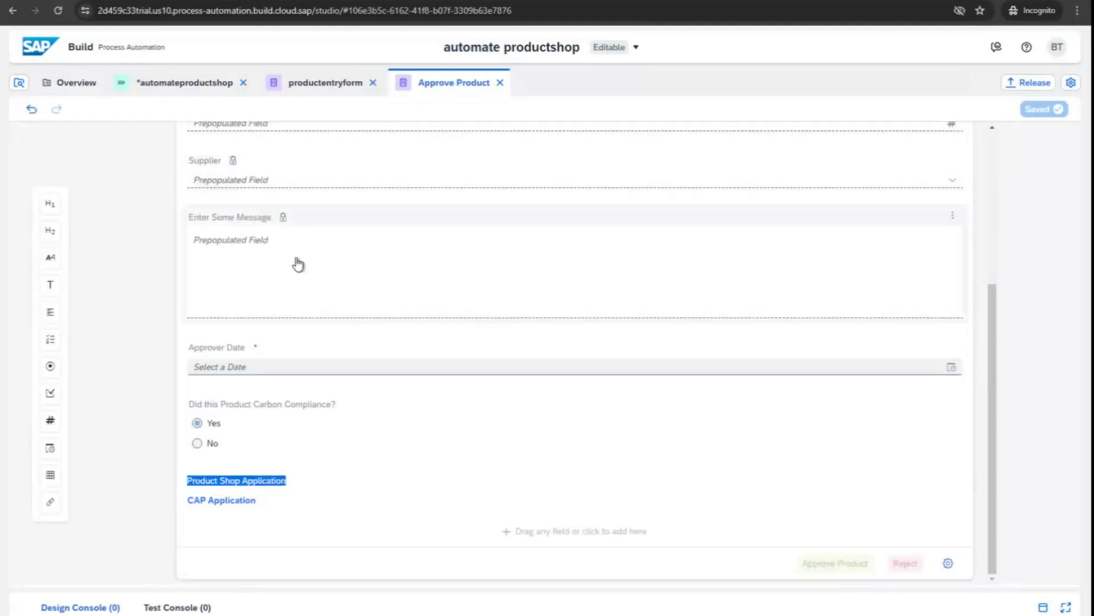
scroll(285, 245, up, 2)
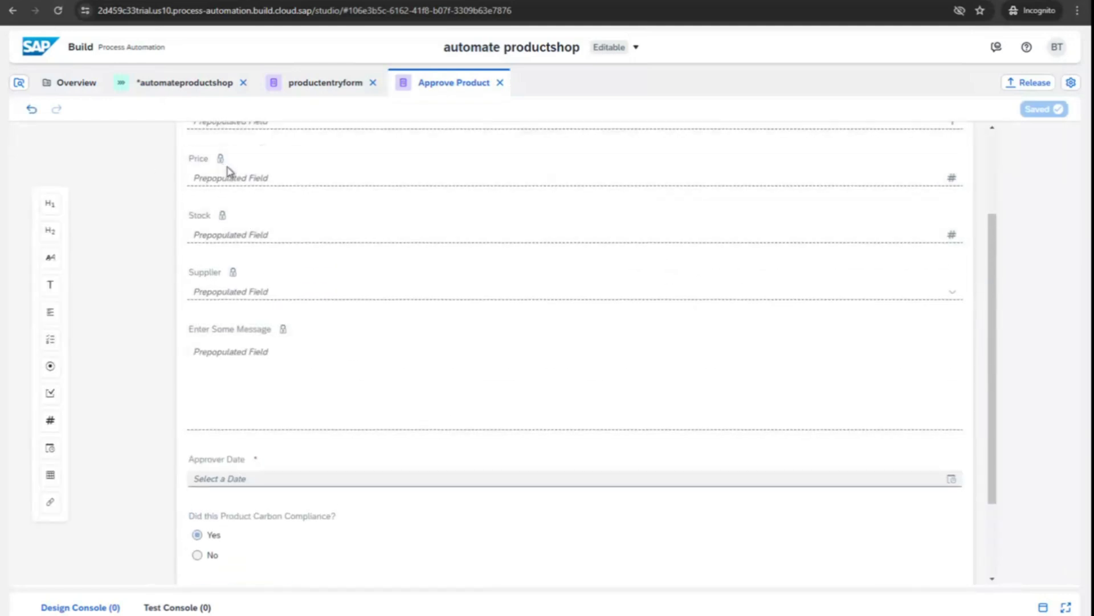
click(308, 89)
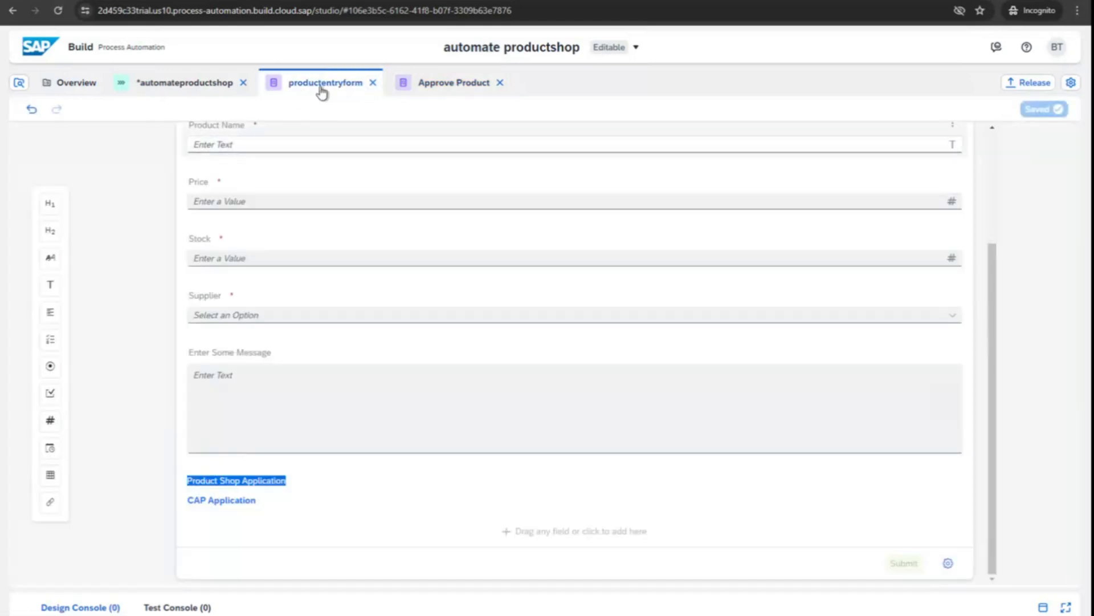
click(437, 84)
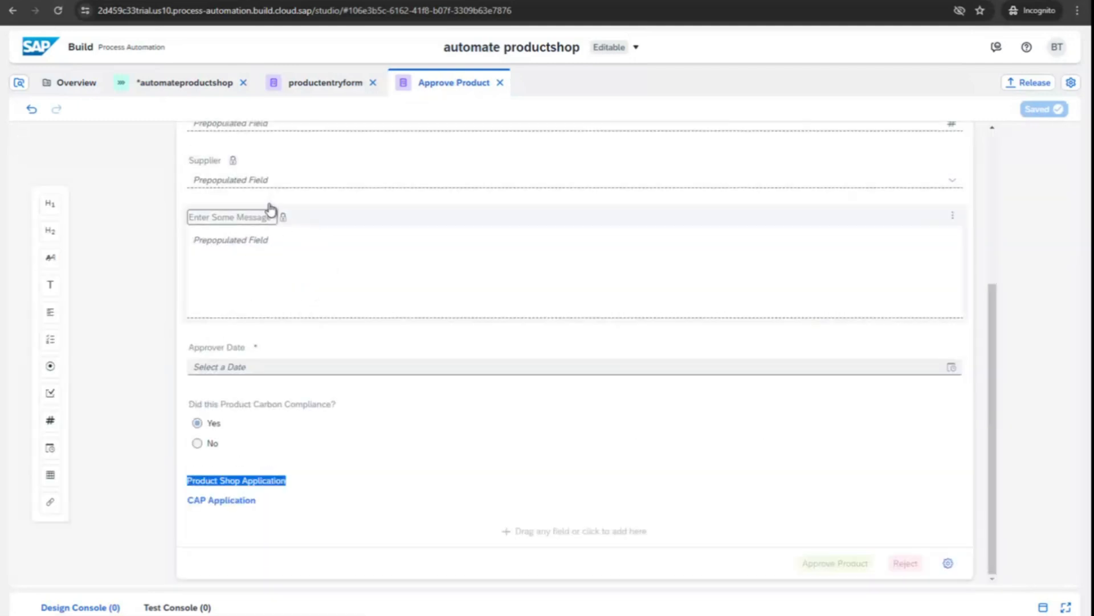
scroll(272, 209, up, 4)
Step: In the process's Approve Product step, map the Enter Some Message input to the trigger's Enter Some Message value
click(212, 88)
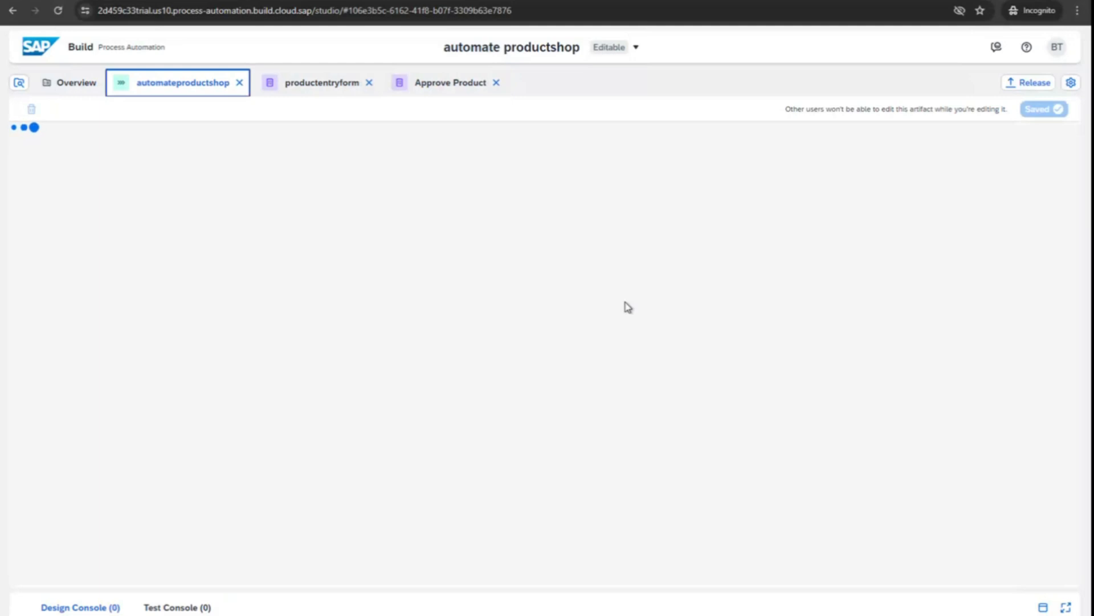
click(420, 357)
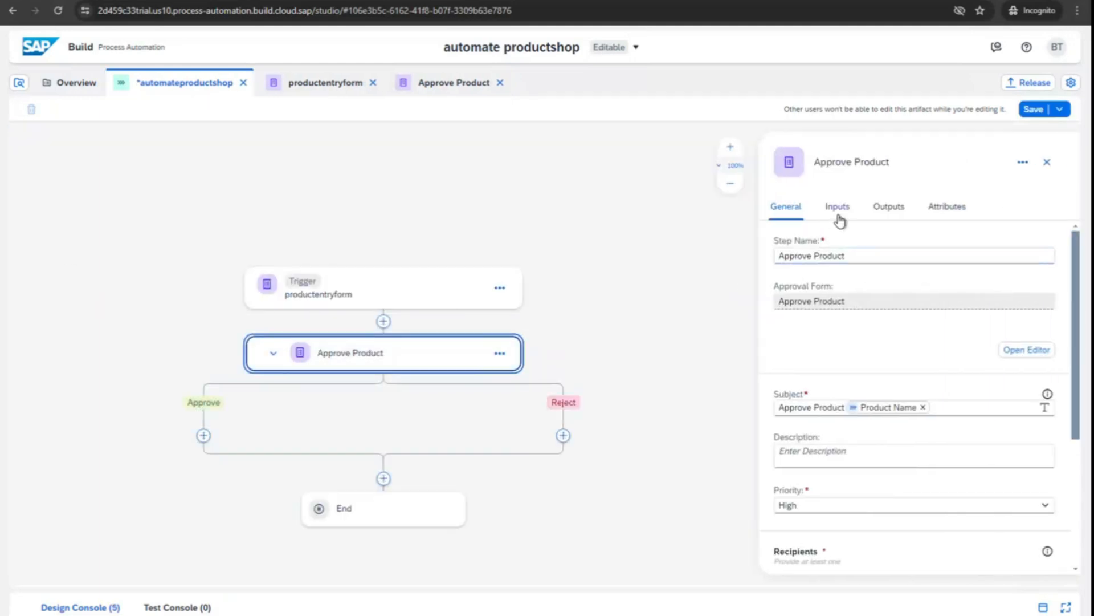
click(839, 220)
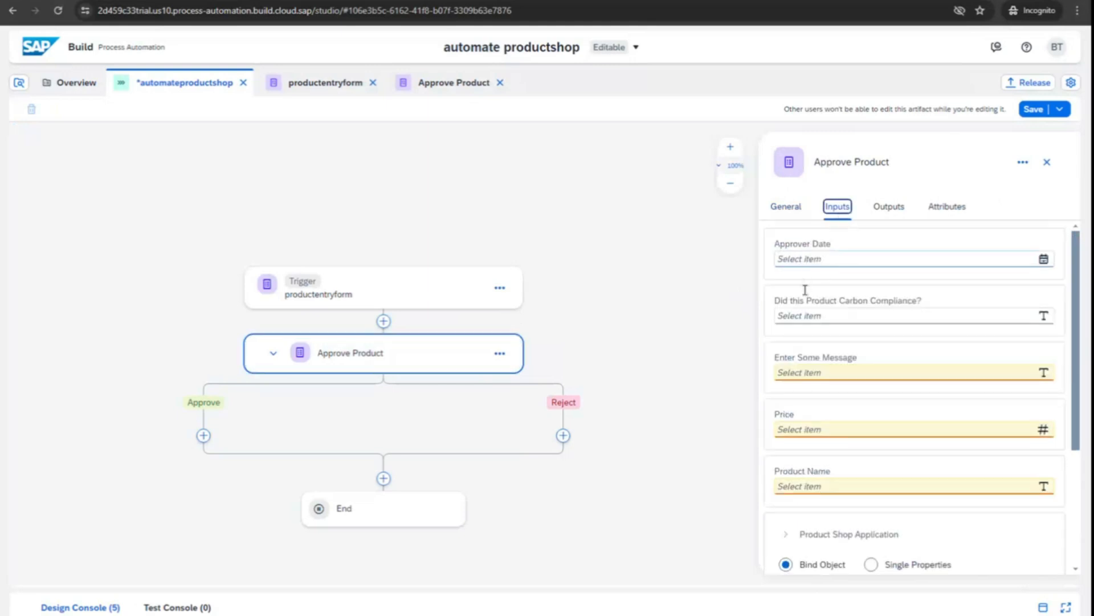
scroll(815, 379, down, 1)
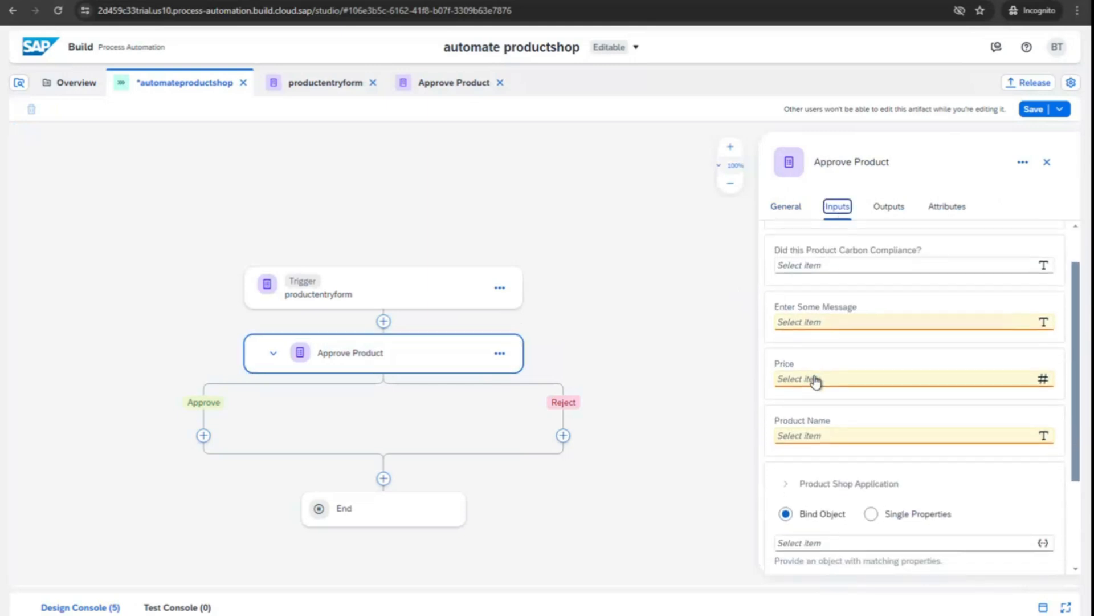
click(798, 319)
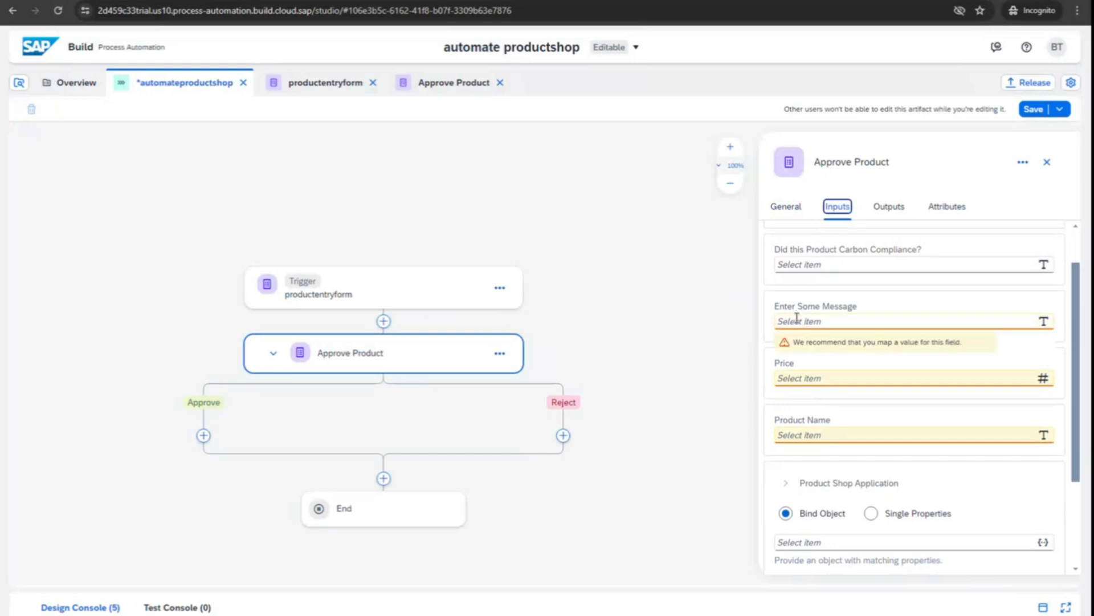
click(807, 323)
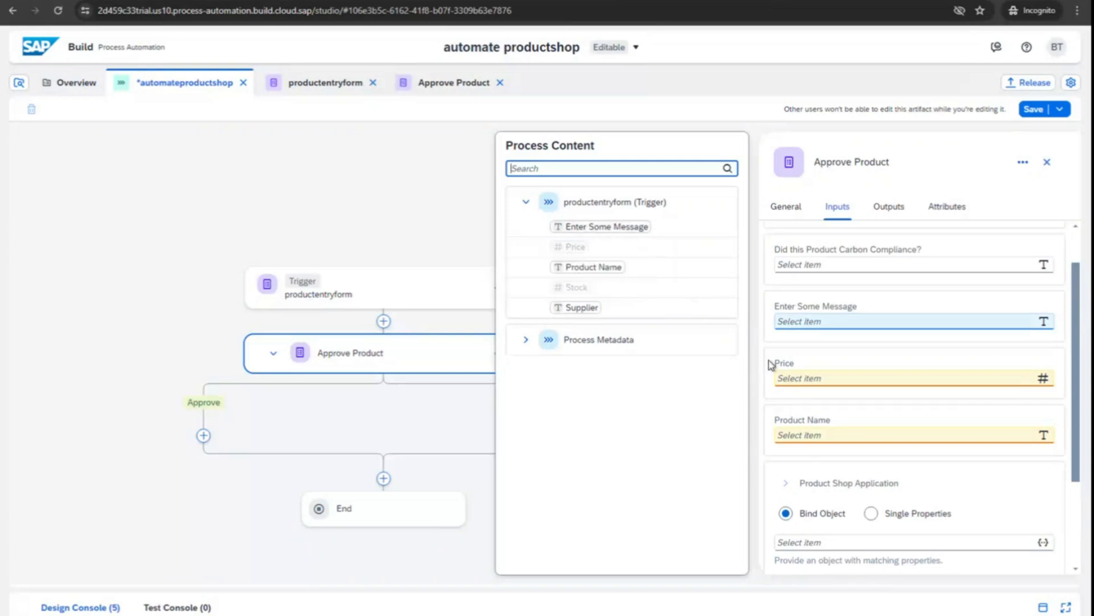
click(623, 228)
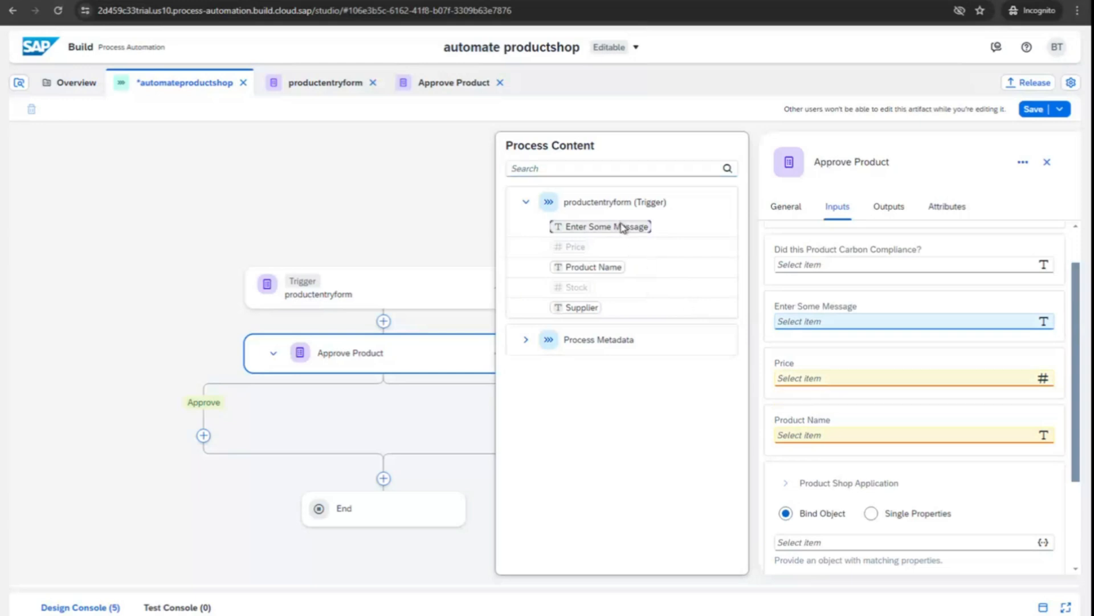
Step: Map the Price and Product Name inputs to the matching values from the productentryform trigger
click(785, 378)
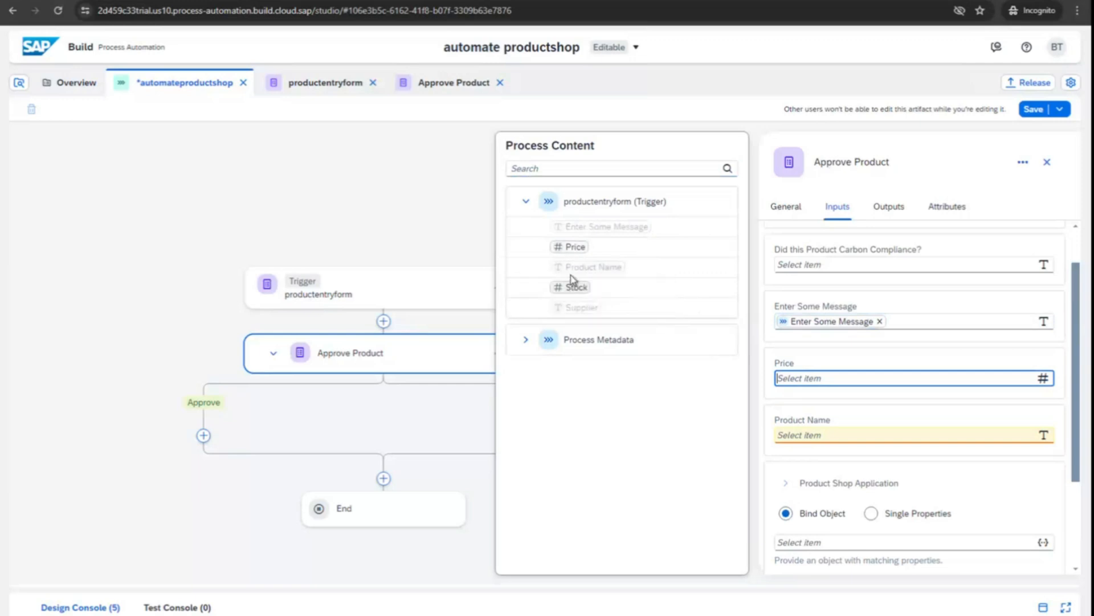
click(575, 249)
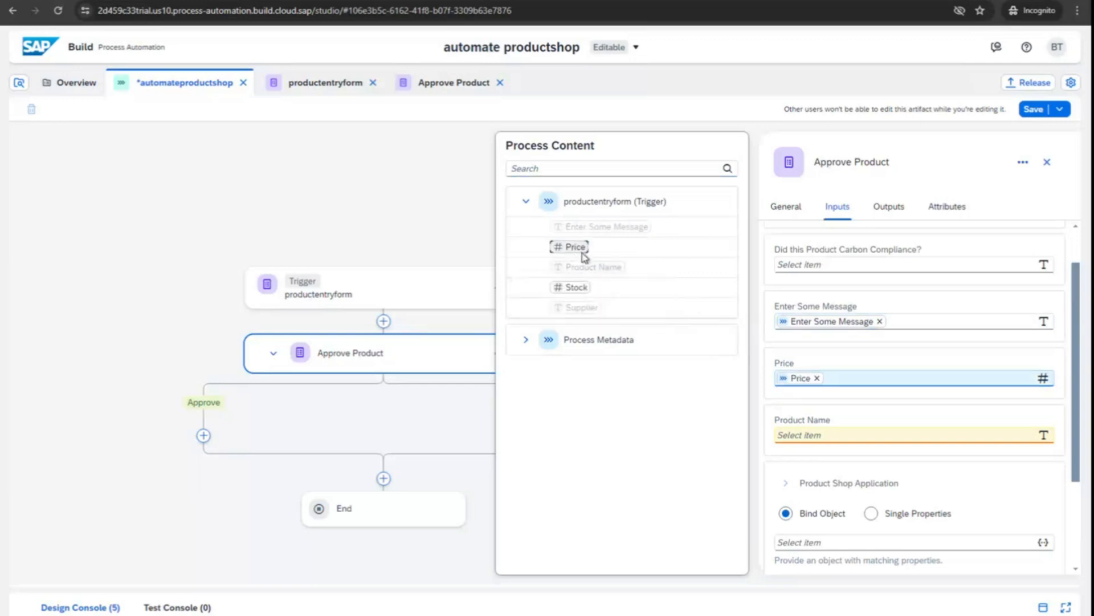
click(809, 435)
click(614, 270)
Step: Try the Single Properties mapping for the Product Shop Application input and switch it back to Bind Object
scroll(853, 470, down, 3)
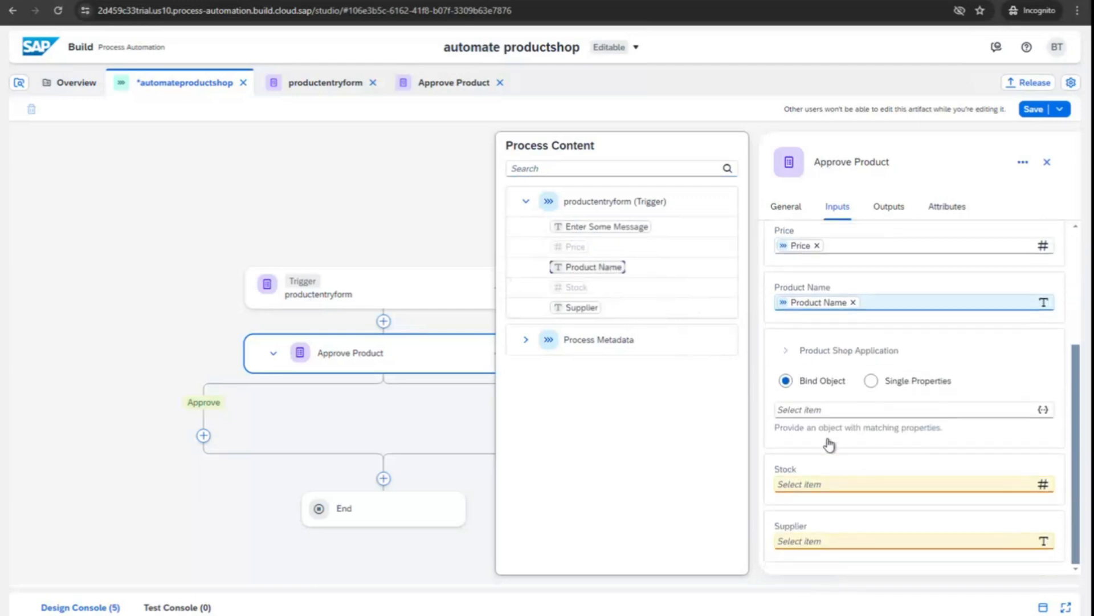
click(814, 409)
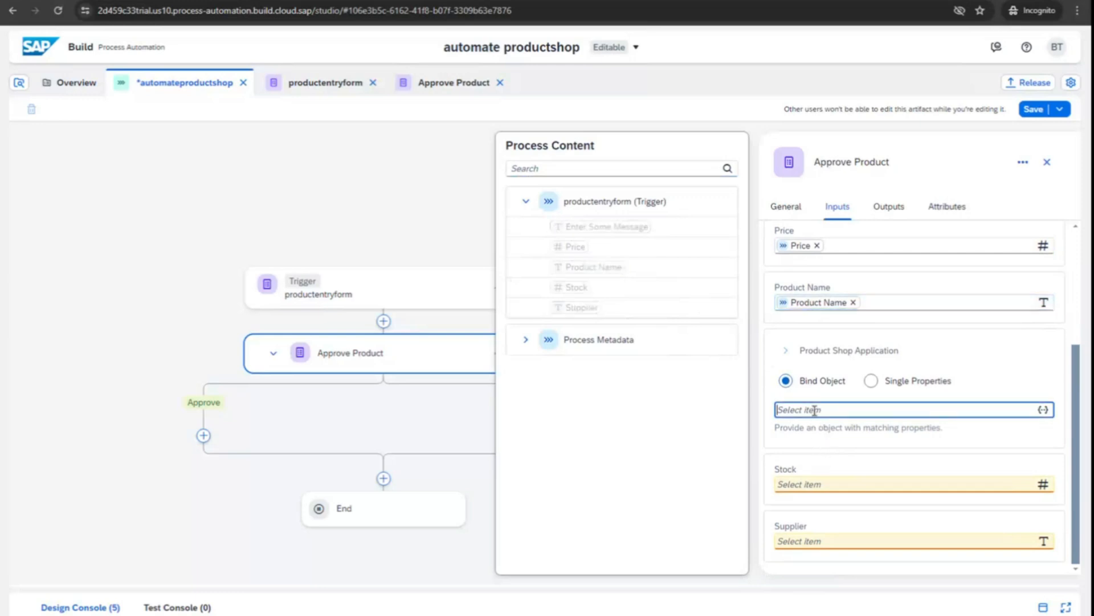
click(786, 354)
click(872, 381)
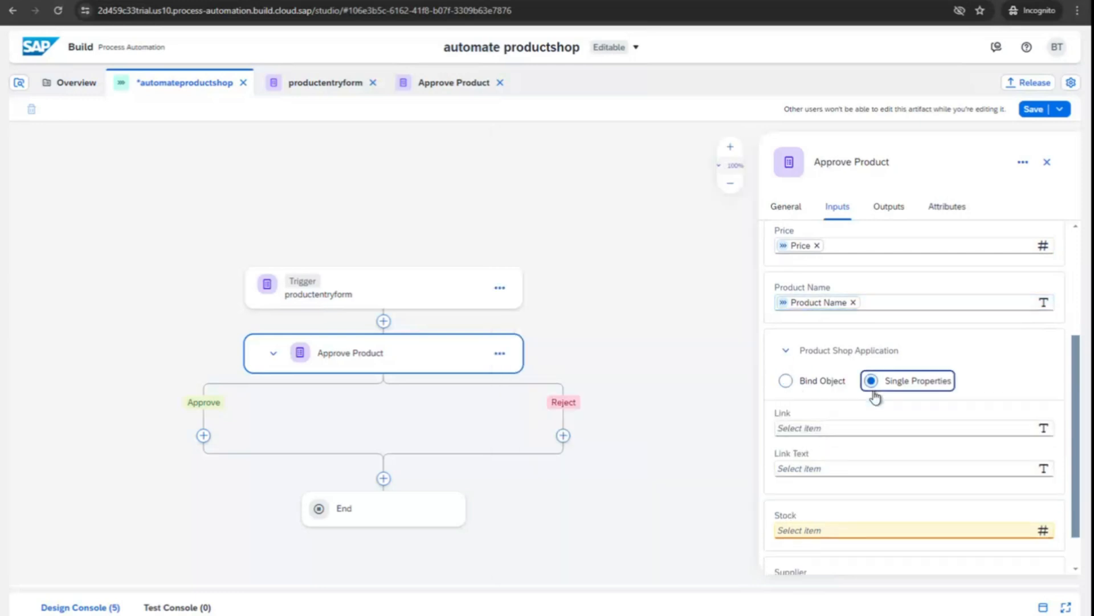
click(816, 426)
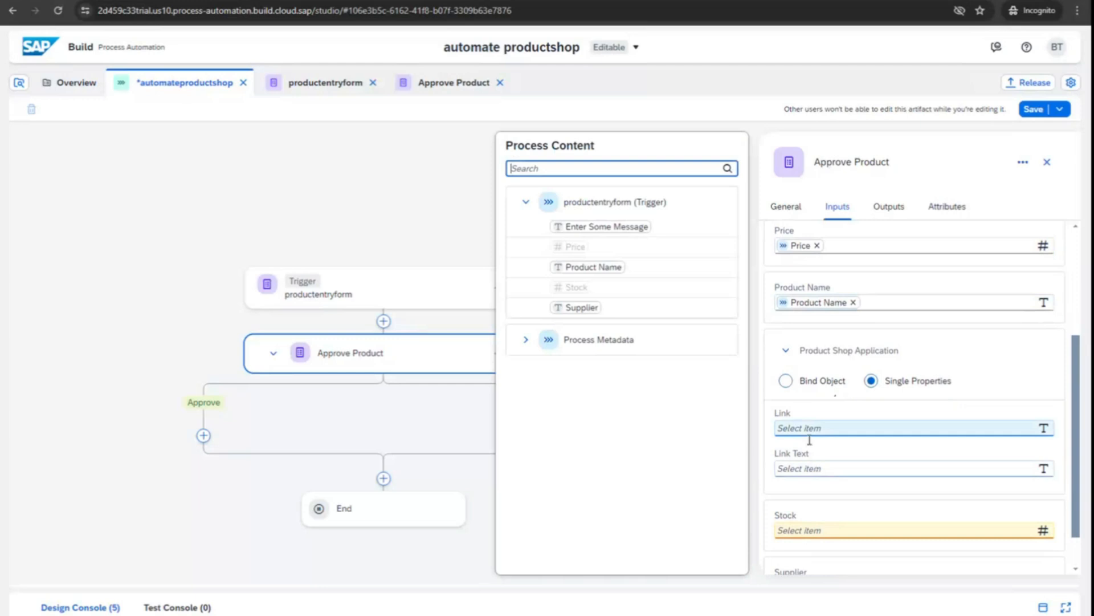
click(787, 380)
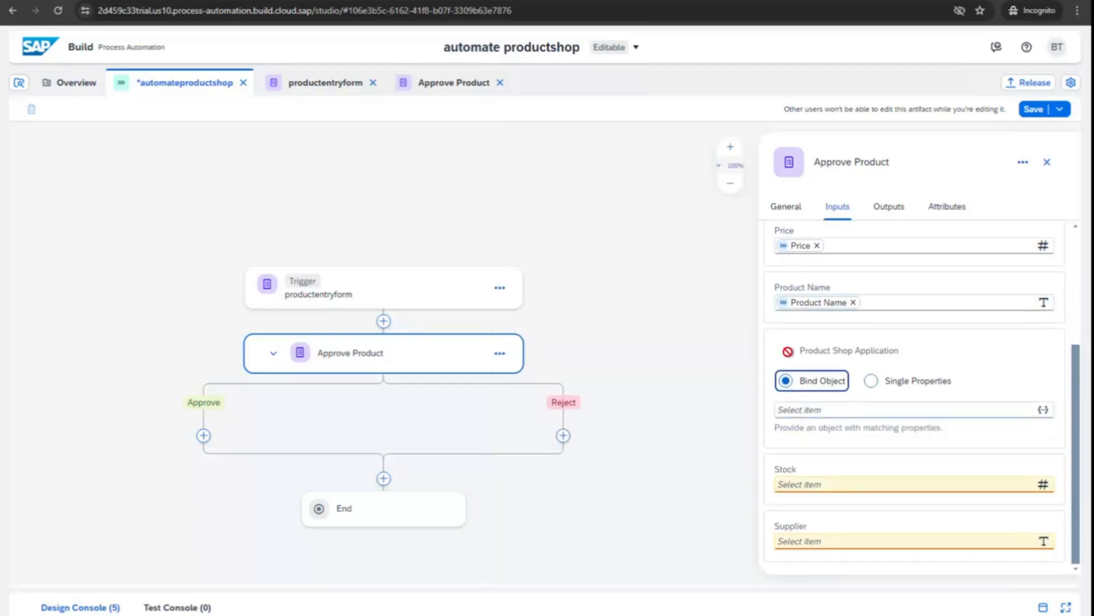
Step: Map the Stock and Supplier inputs of the Approve Product step to the matching values from the productentryform trigger
click(805, 483)
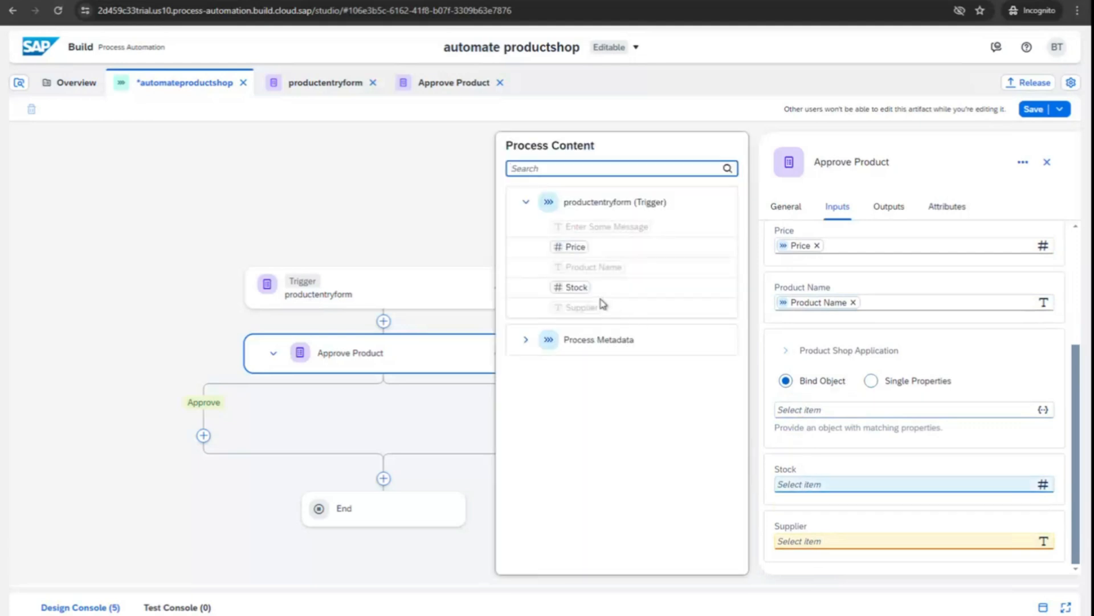
click(581, 290)
click(838, 541)
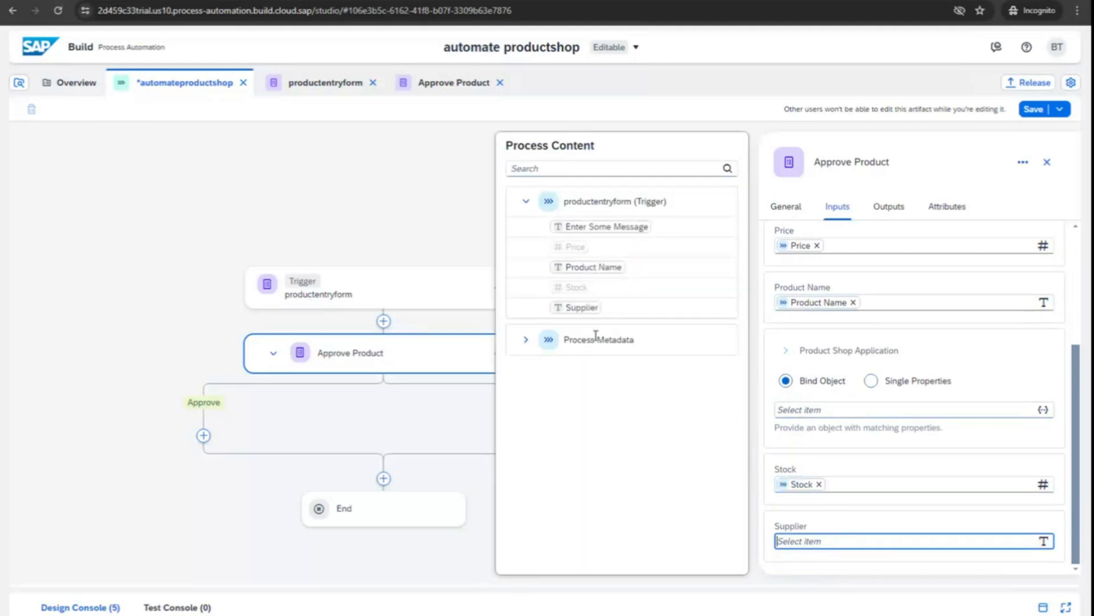
click(582, 309)
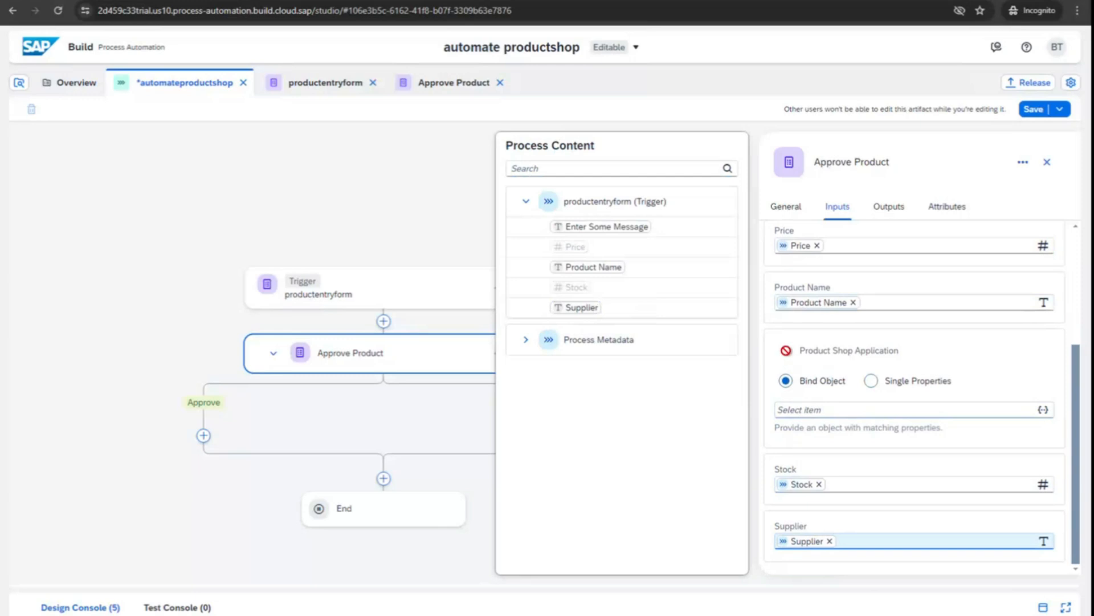
click(873, 381)
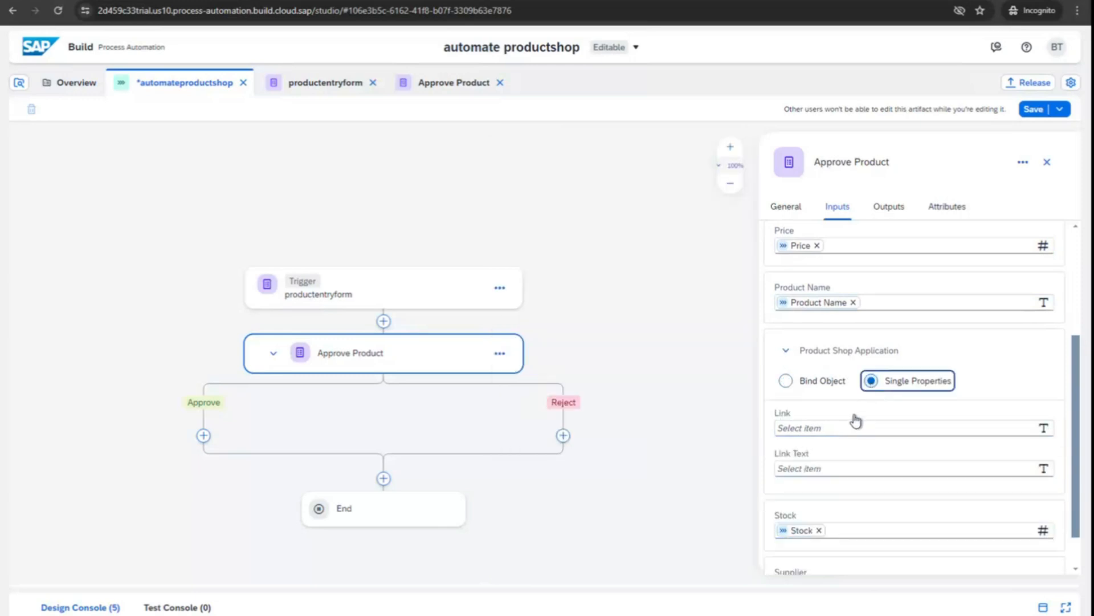
click(839, 430)
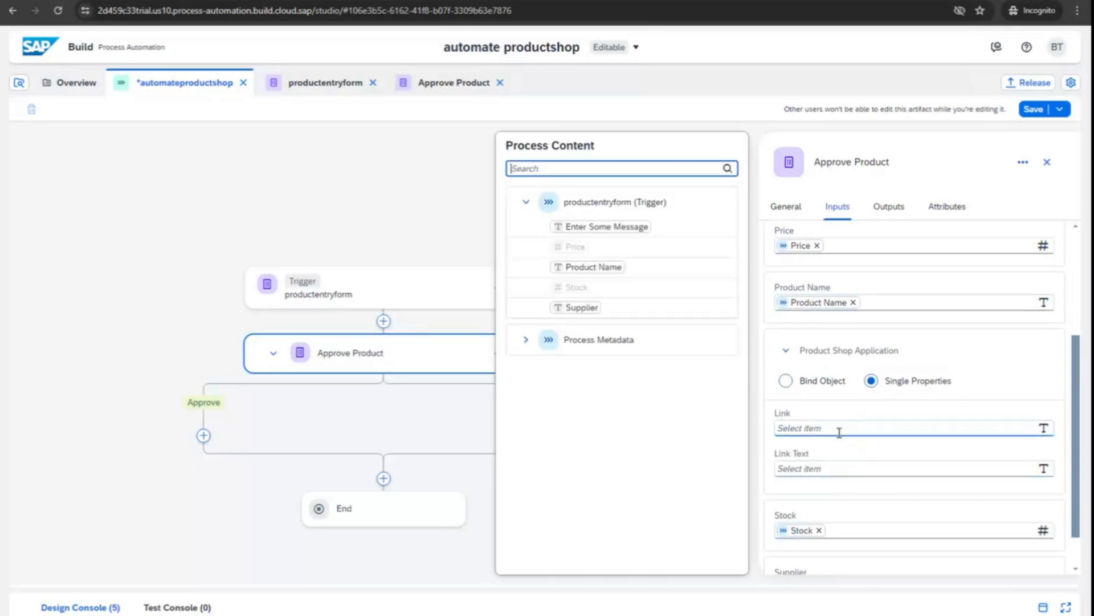
click(786, 381)
click(801, 409)
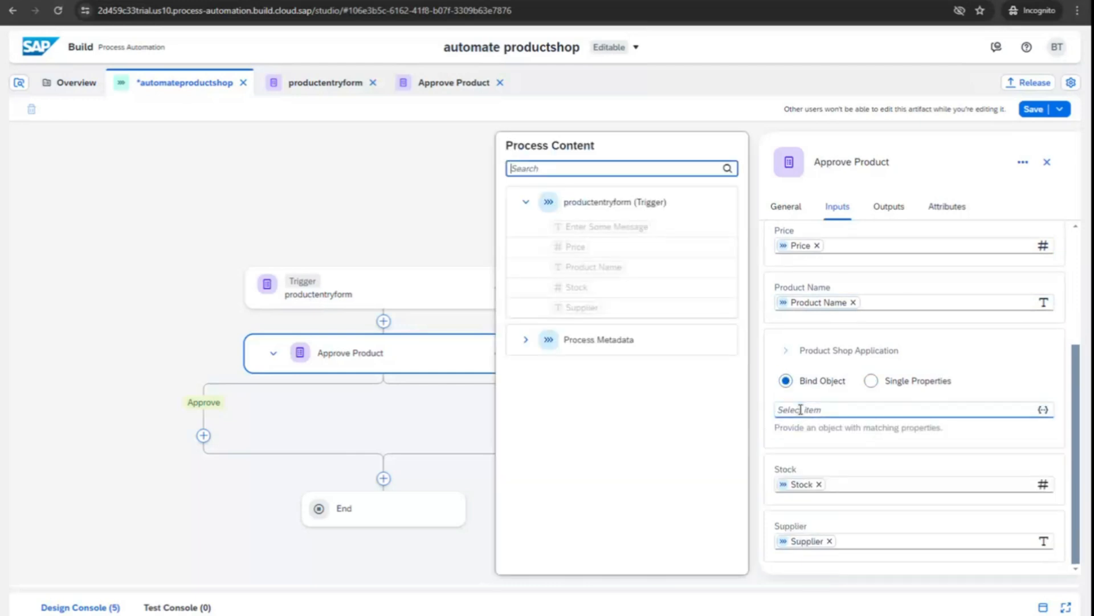
click(764, 363)
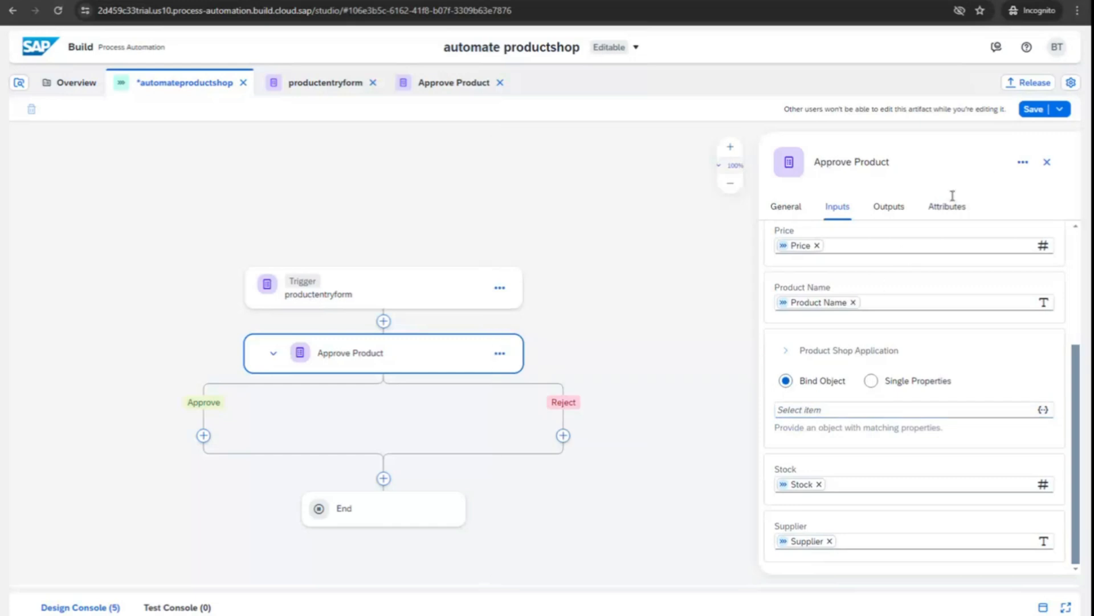
Step: Save the process and release the project as version 1.0.1 containing only patches
click(1041, 111)
click(953, 211)
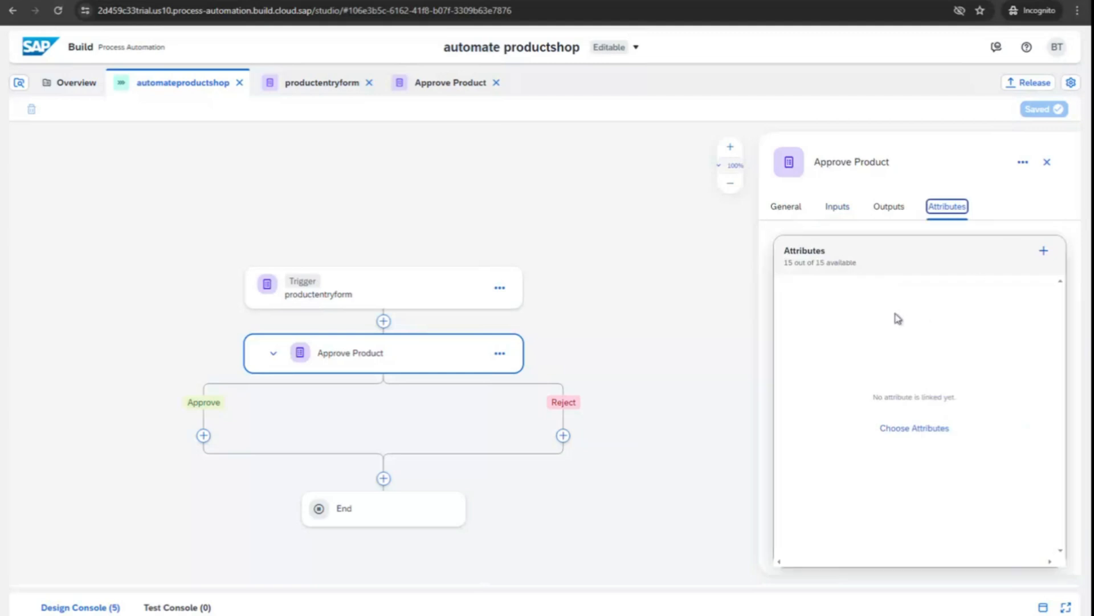
click(1030, 84)
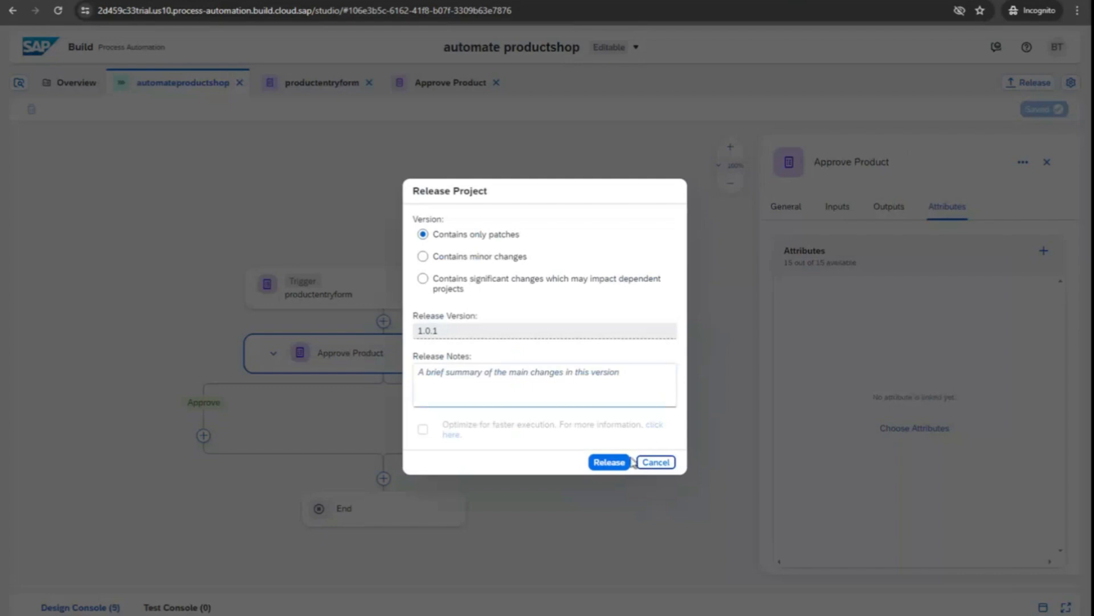
click(620, 464)
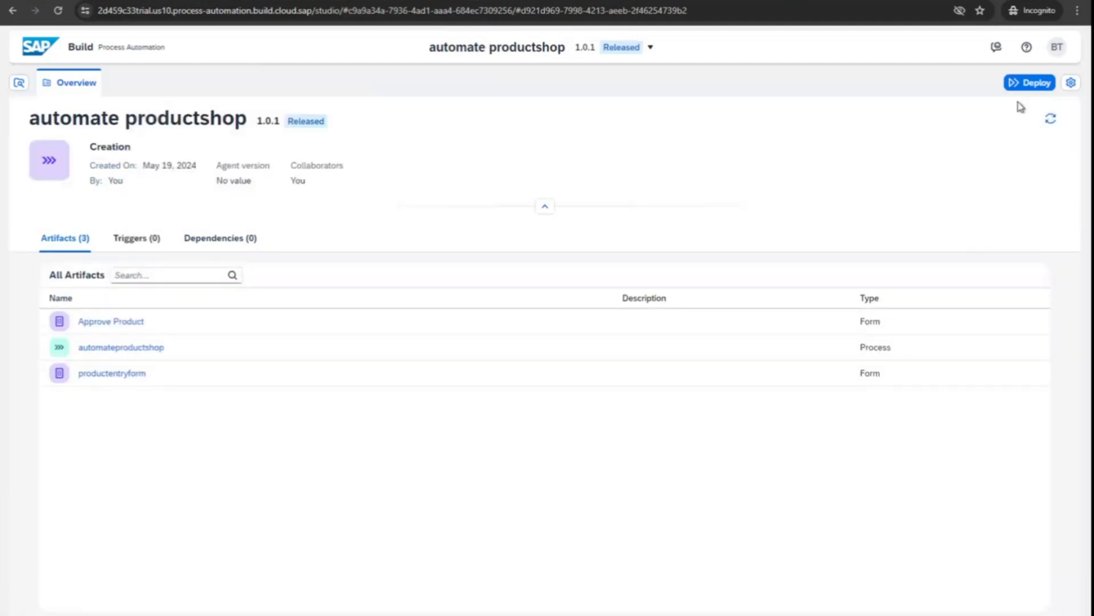
Step: Deploy the released project version 1.0.1 to the Public environment
click(1029, 84)
click(820, 173)
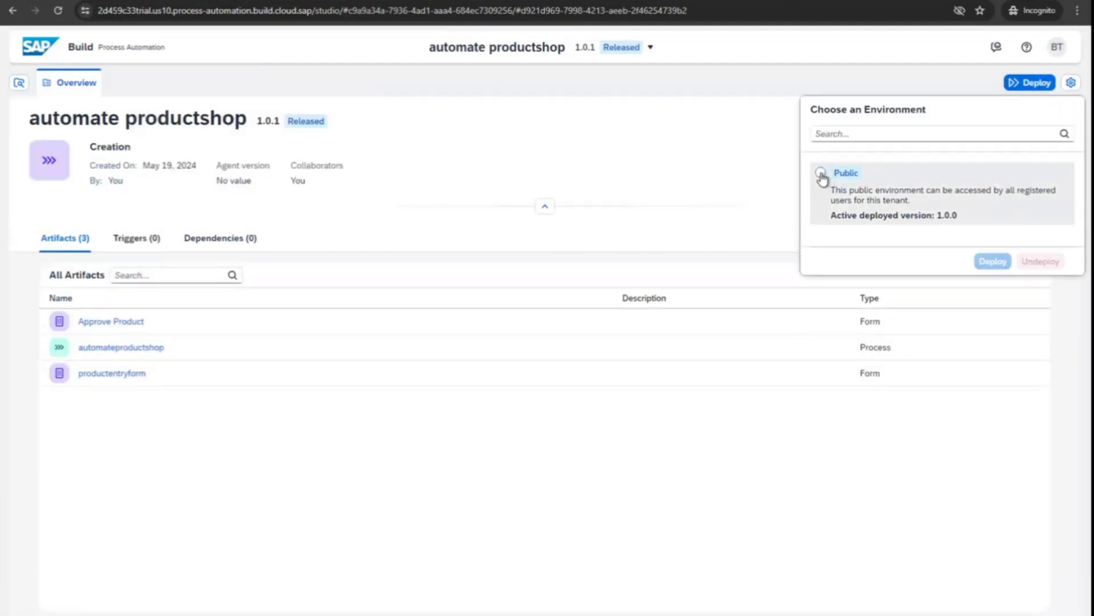
click(987, 262)
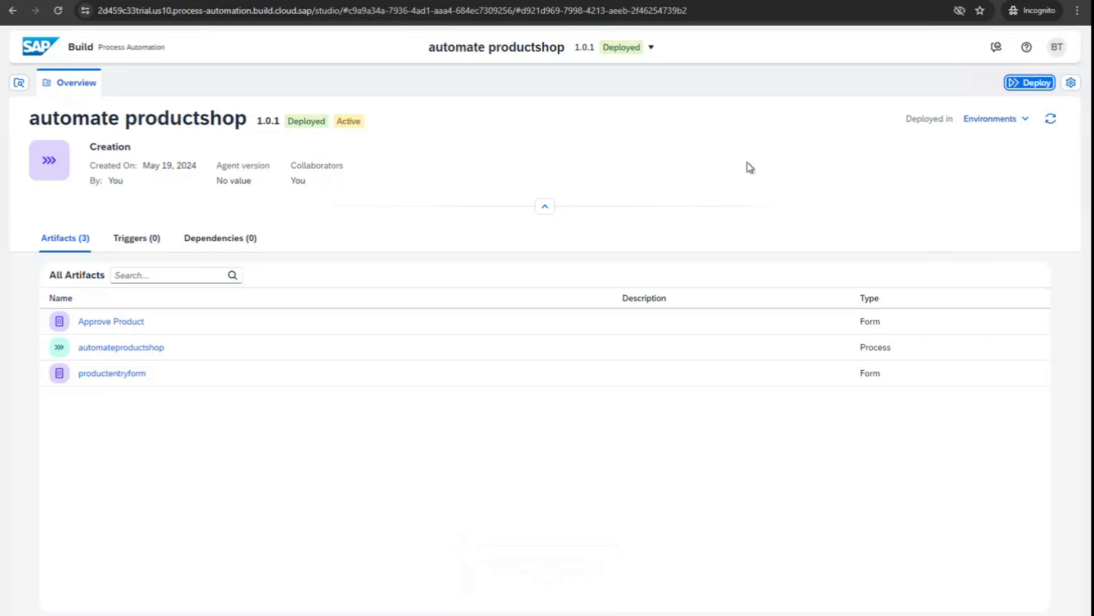
Step: Copy the form link from the productentryform trigger of the deployed automateproductshop process and load it in a new browser tab
click(605, 46)
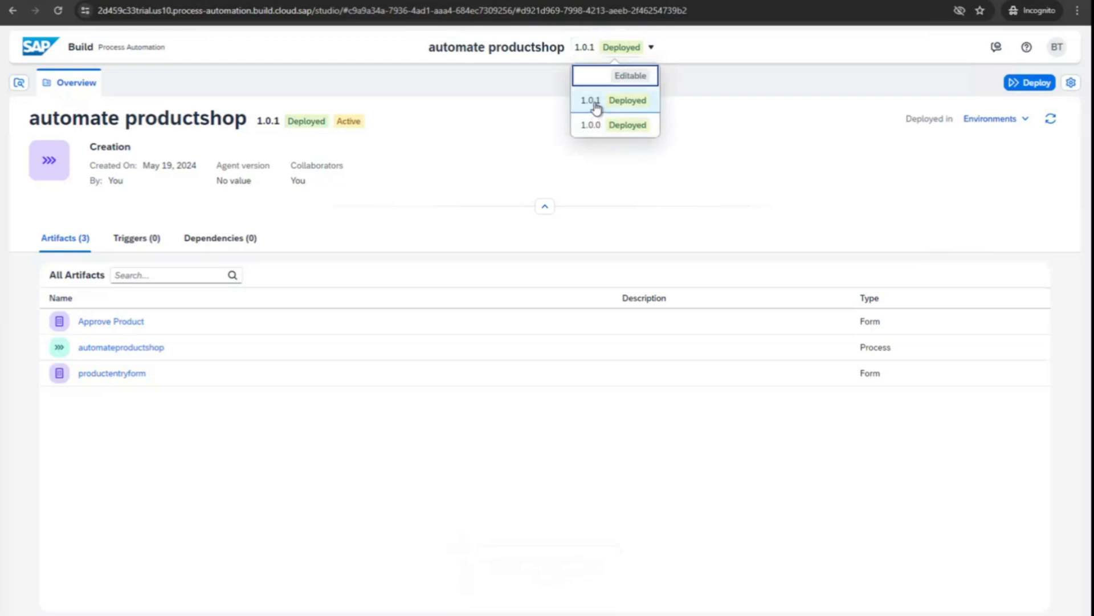
click(496, 166)
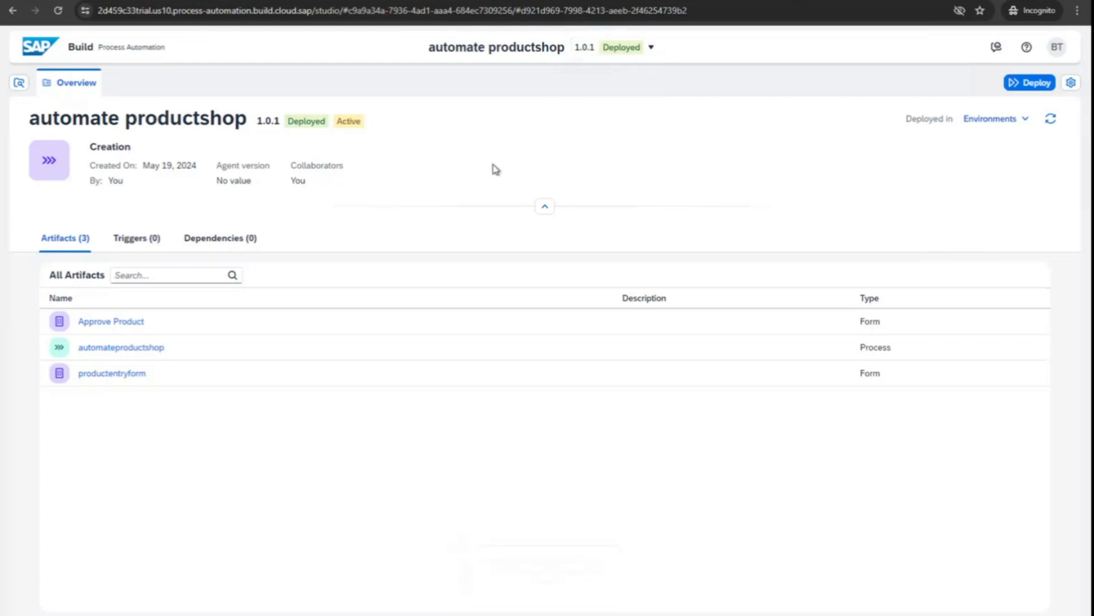
click(158, 348)
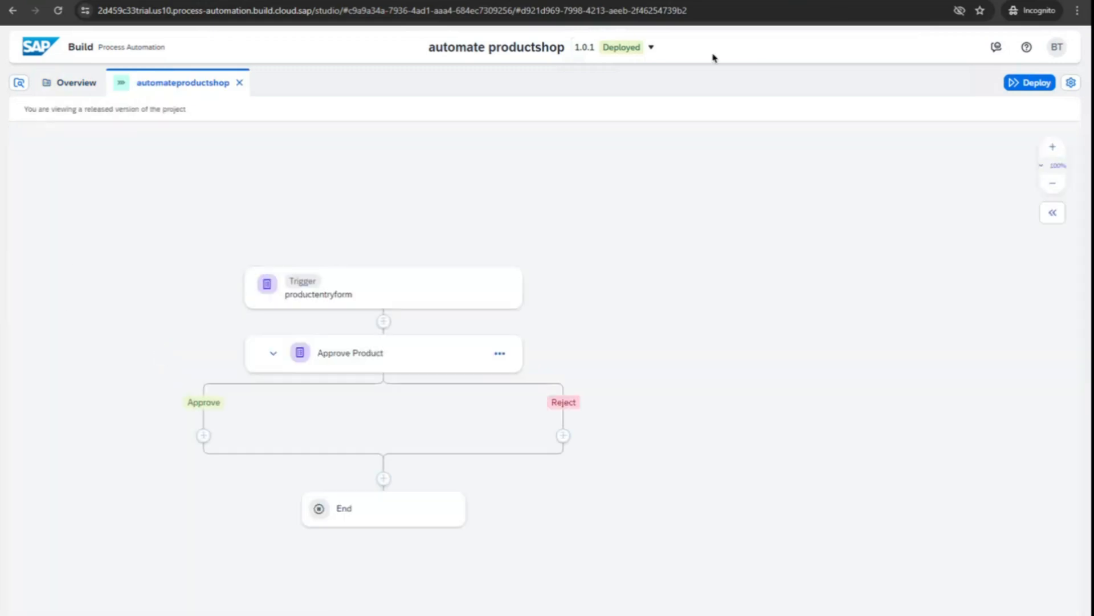
click(381, 286)
click(827, 344)
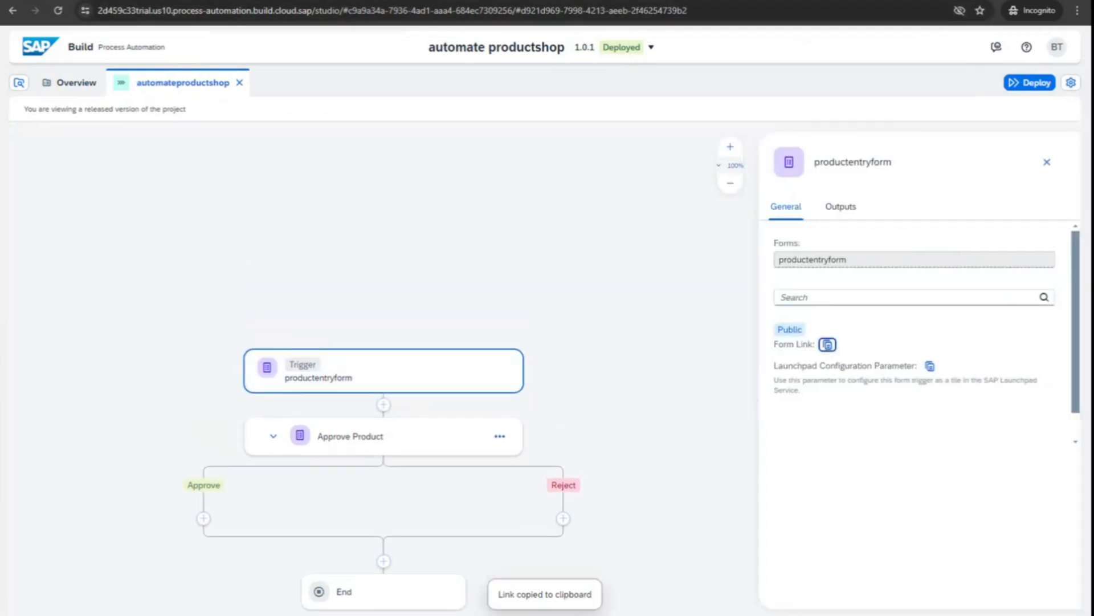
key(ctrl+t)
key(ctrl+v)
key(Return)
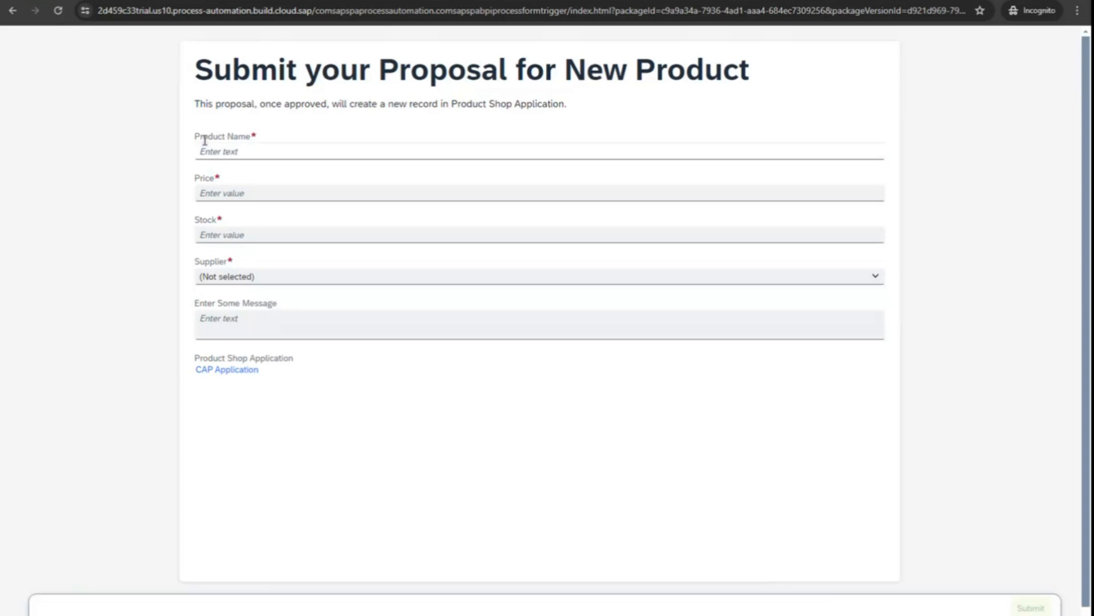
Step: Fill in the new product proposal with product name Yamaha R15, price 150000 and stock 256
click(238, 152)
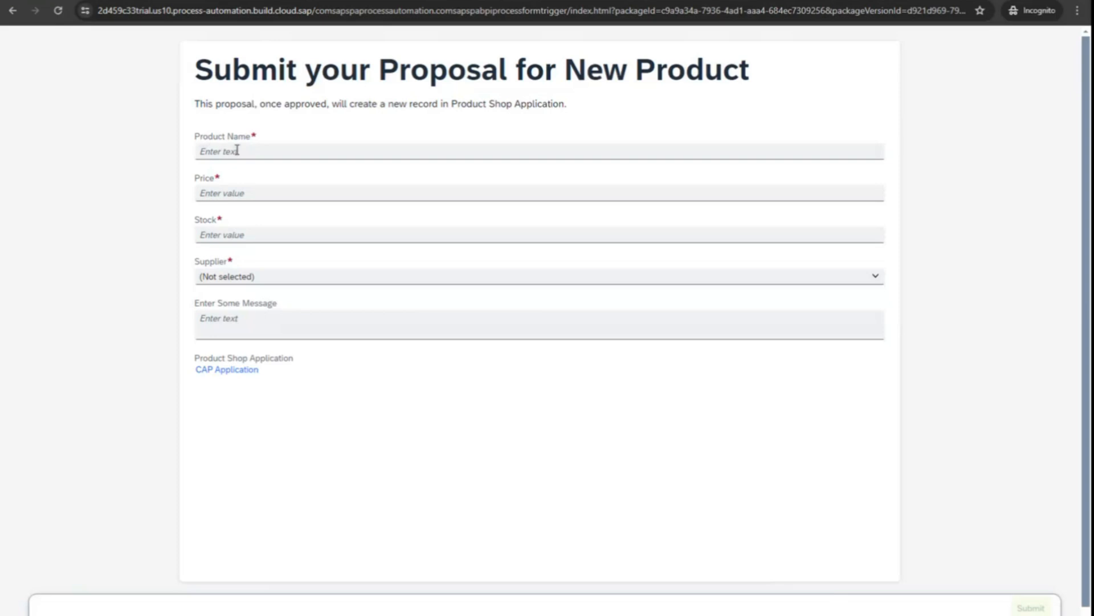
text(Yamaha)
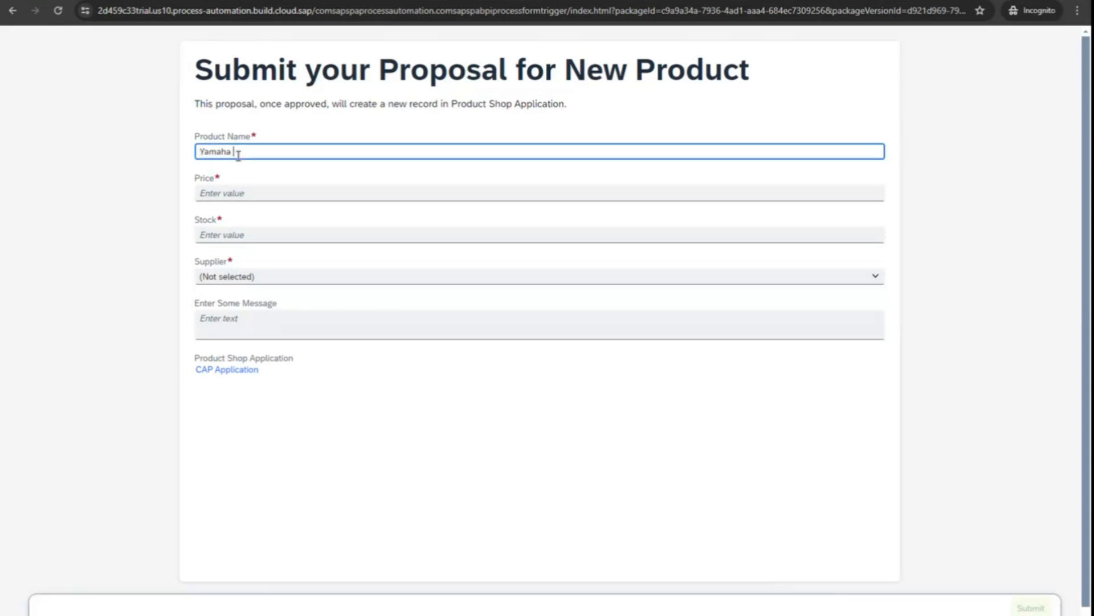
text( R15)
click(249, 194)
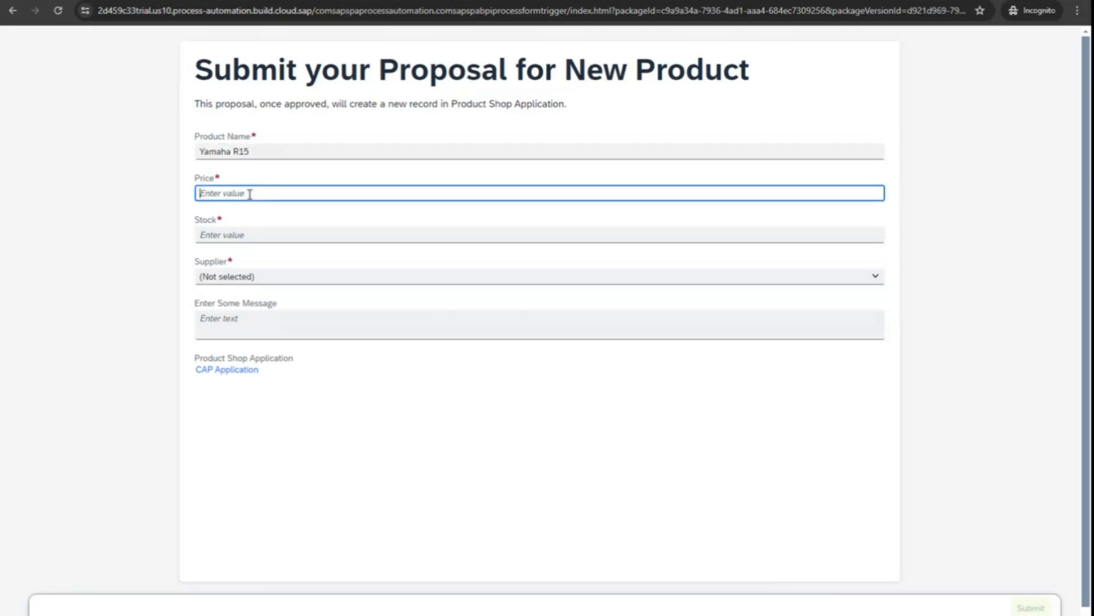
text(150000)
click(254, 234)
text(256)
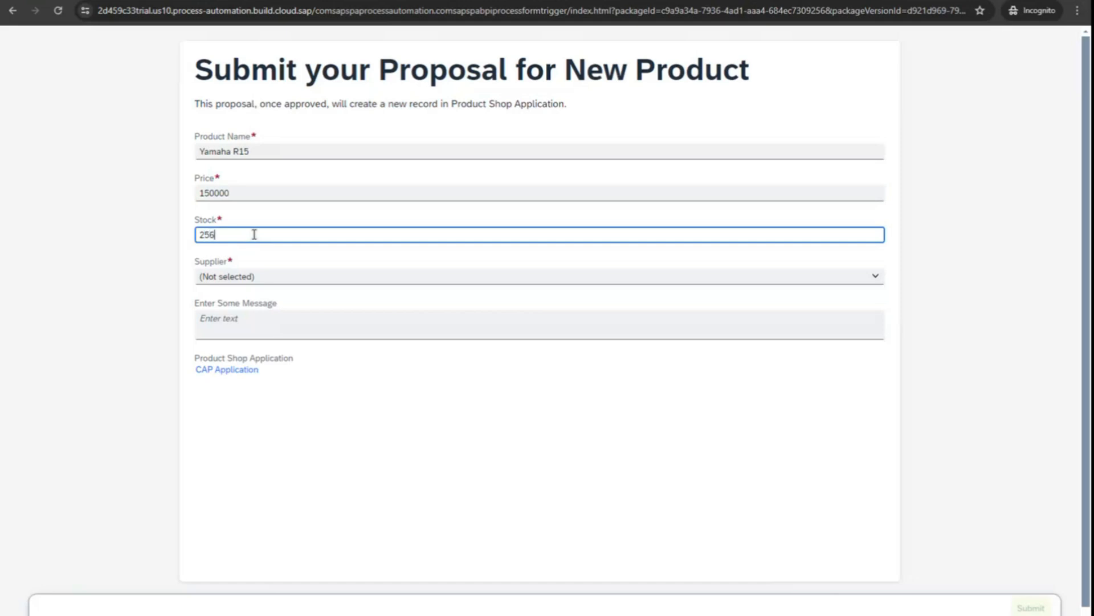
Step: Choose supplier ABC Automobiles, enter the message "Please approve my bike in product shop application" and submit the proposal
click(875, 277)
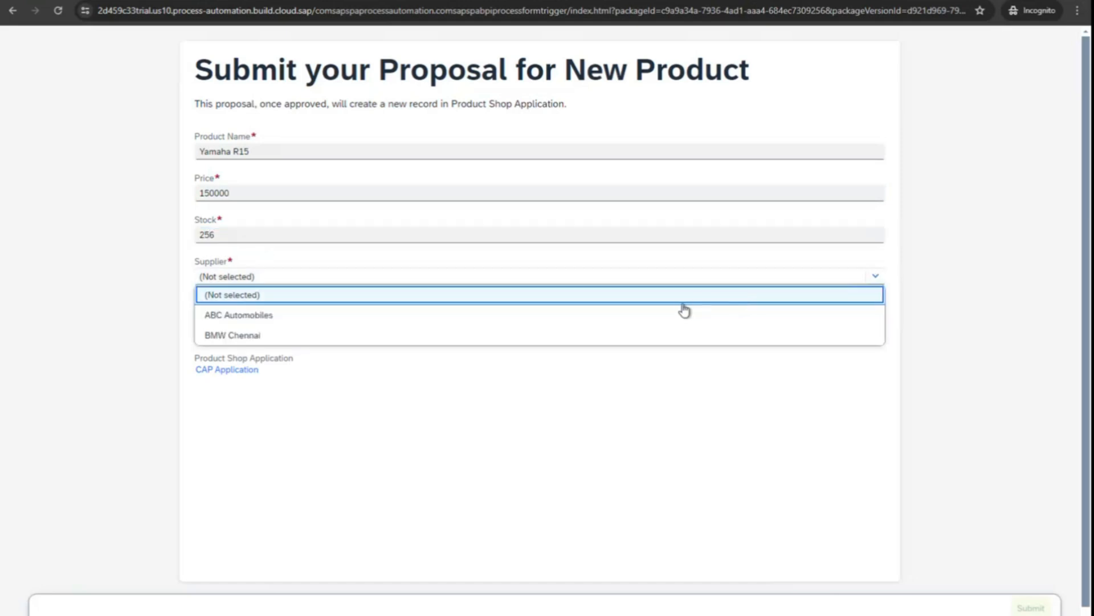
click(671, 315)
click(609, 331)
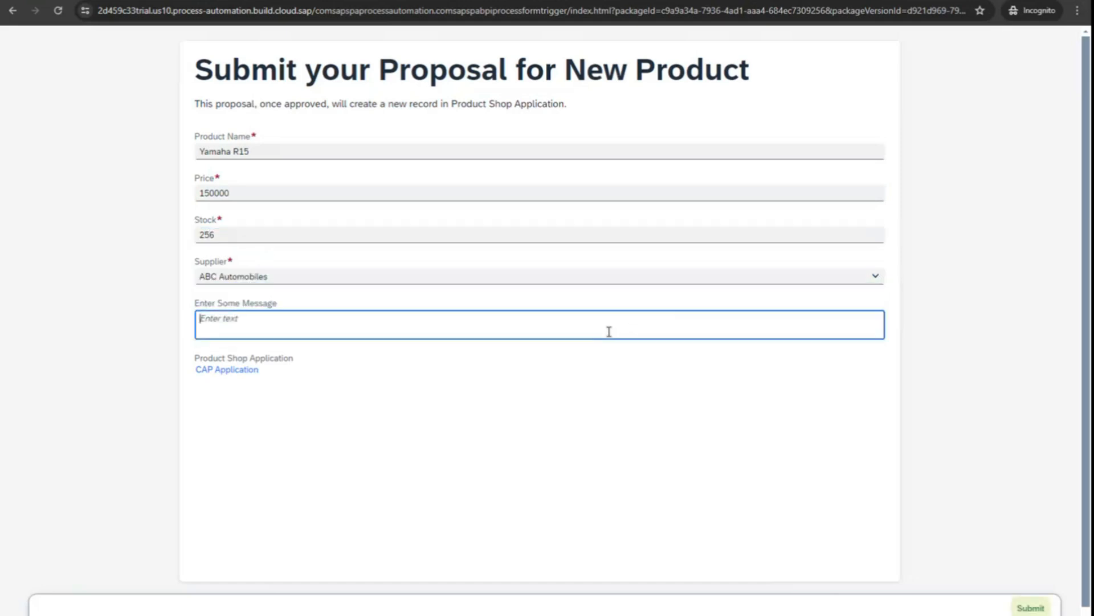
text(Please approve my bike in product shop application)
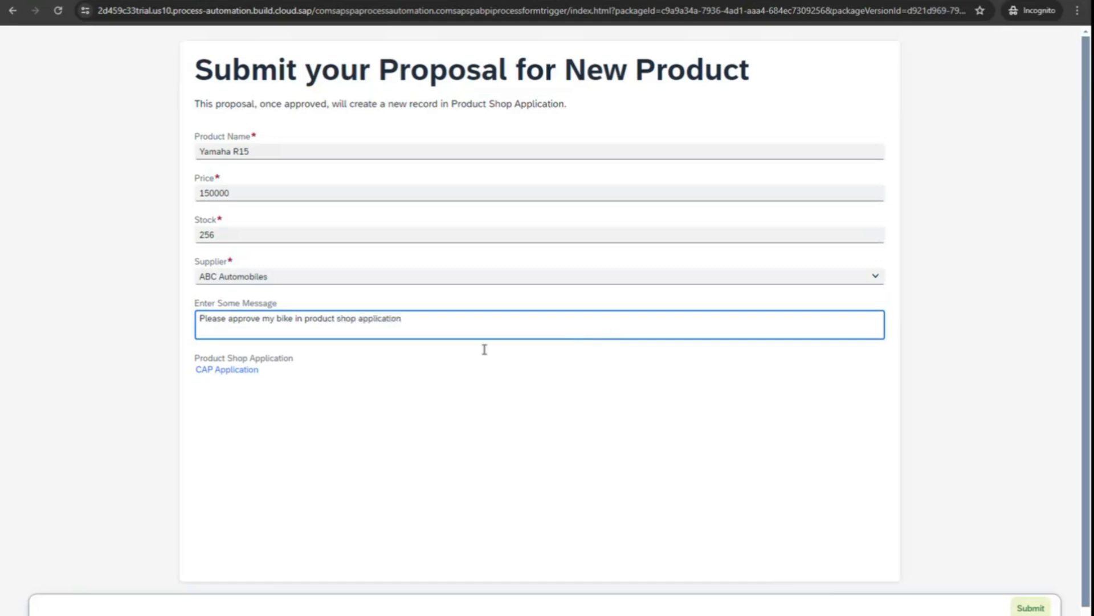
click(1019, 609)
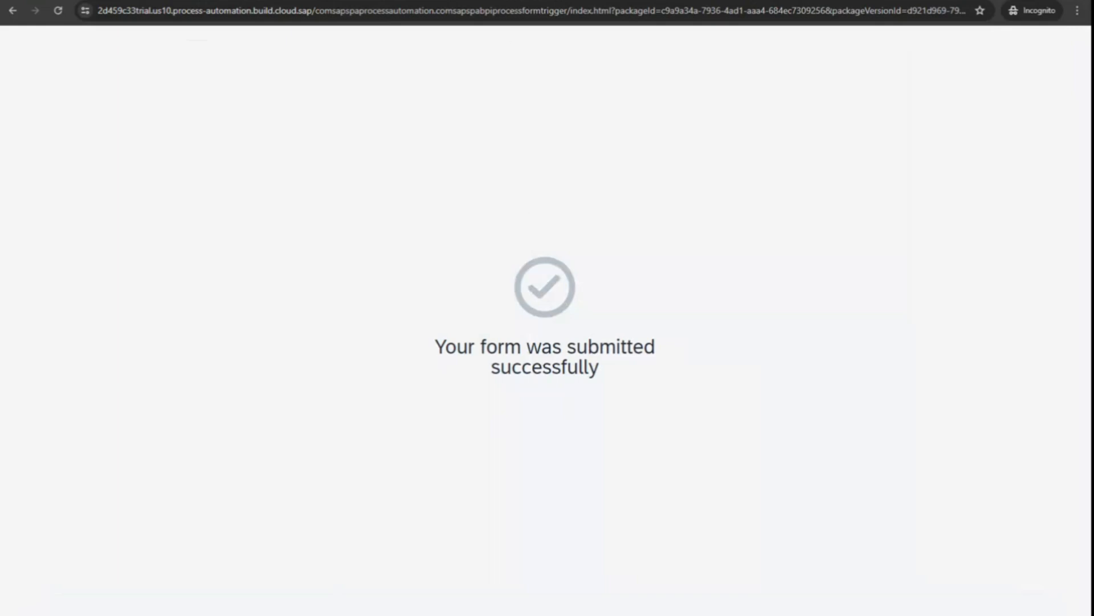
Step: Switch to the SAP Build monitoring page, refresh the process instances and open the automateproductshop instance of project version 1.0.1
click(654, 0)
drag(268, 306, 302, 185)
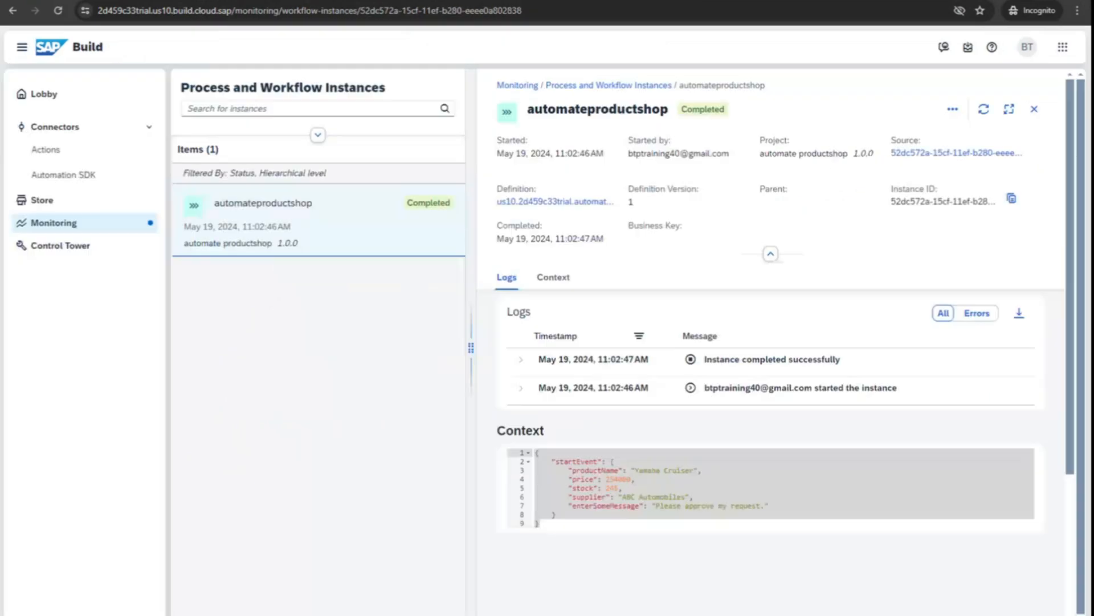
click(983, 111)
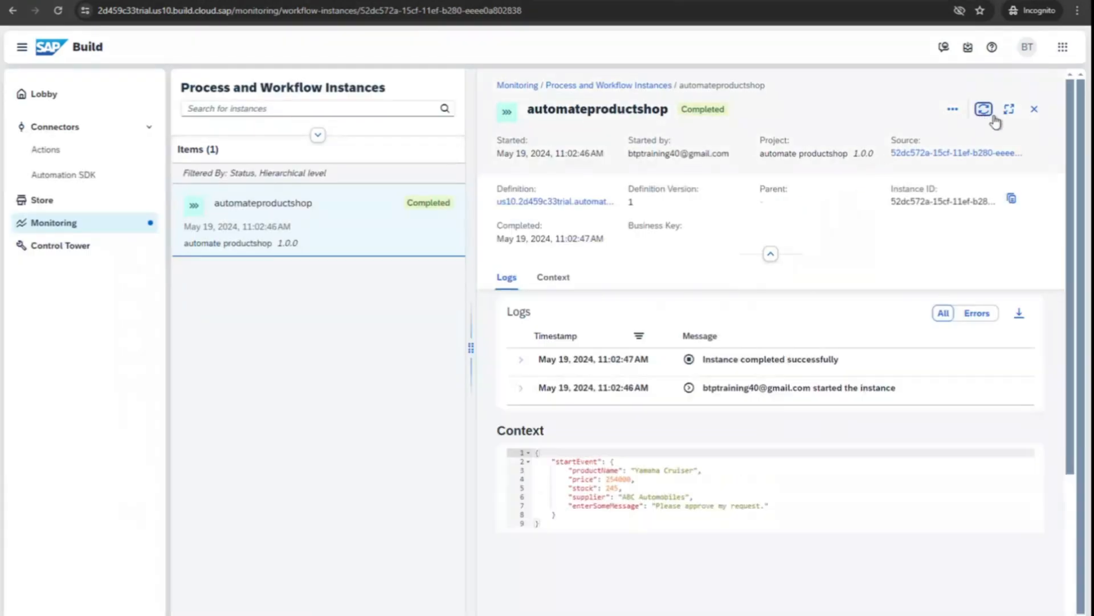
click(1035, 112)
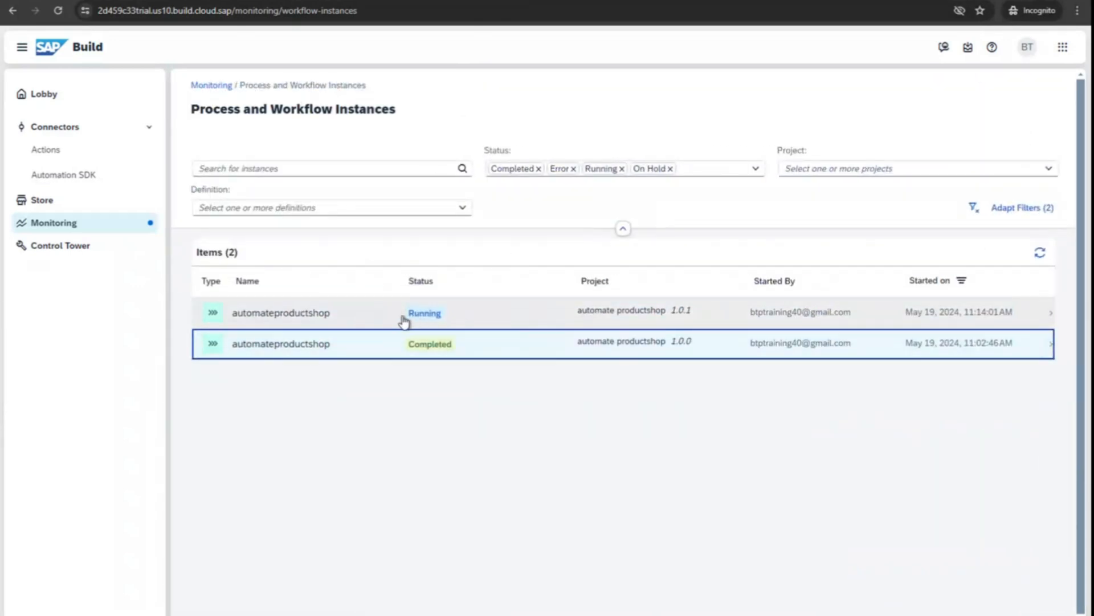
click(471, 313)
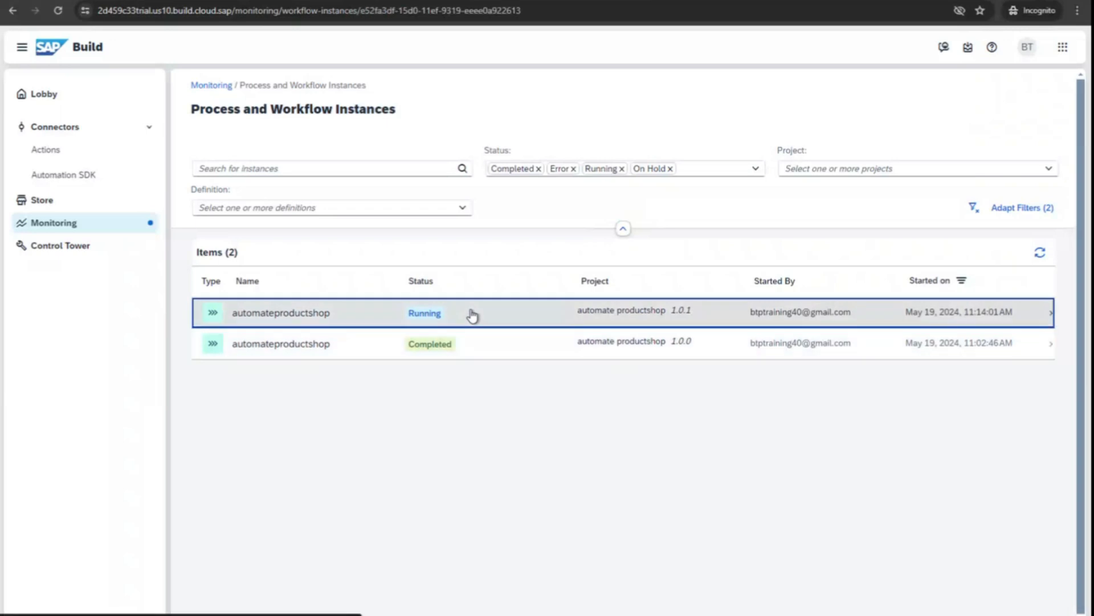
Step: Examine the instance's context and logs, and expand the Approve Product Yamaha R15 task entry to check its recipients
scroll(656, 392, down, 3)
drag(593, 420, 536, 345)
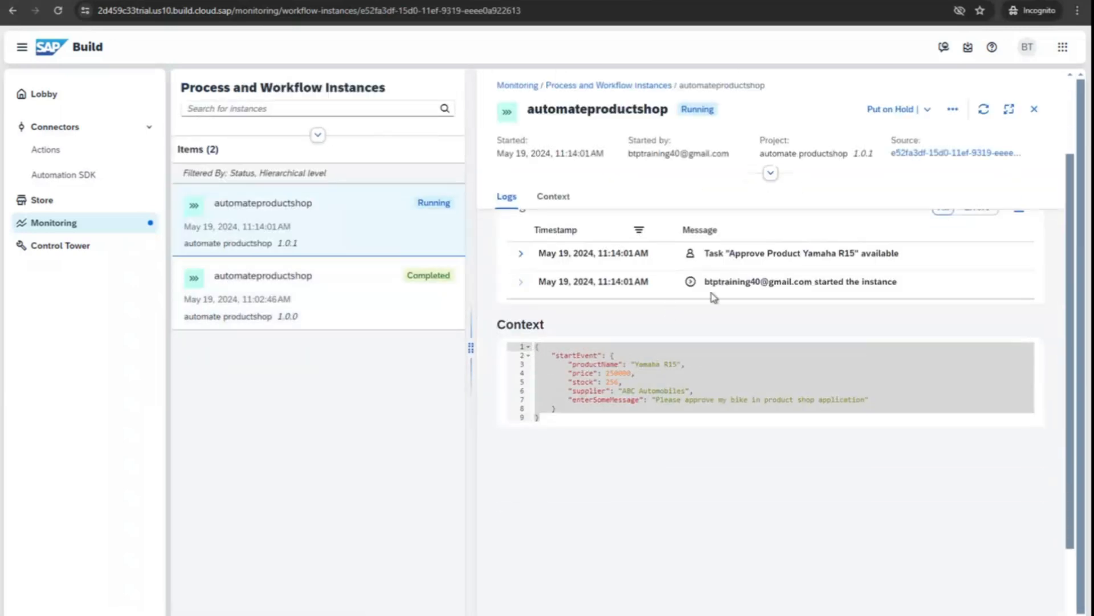
click(737, 255)
drag(737, 255, 855, 257)
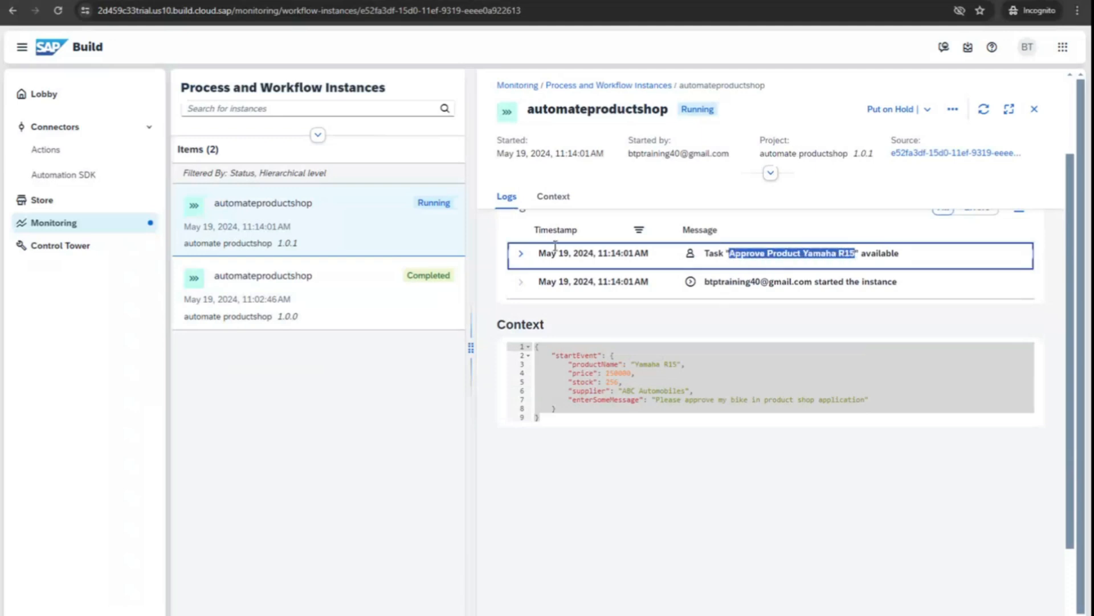
click(520, 254)
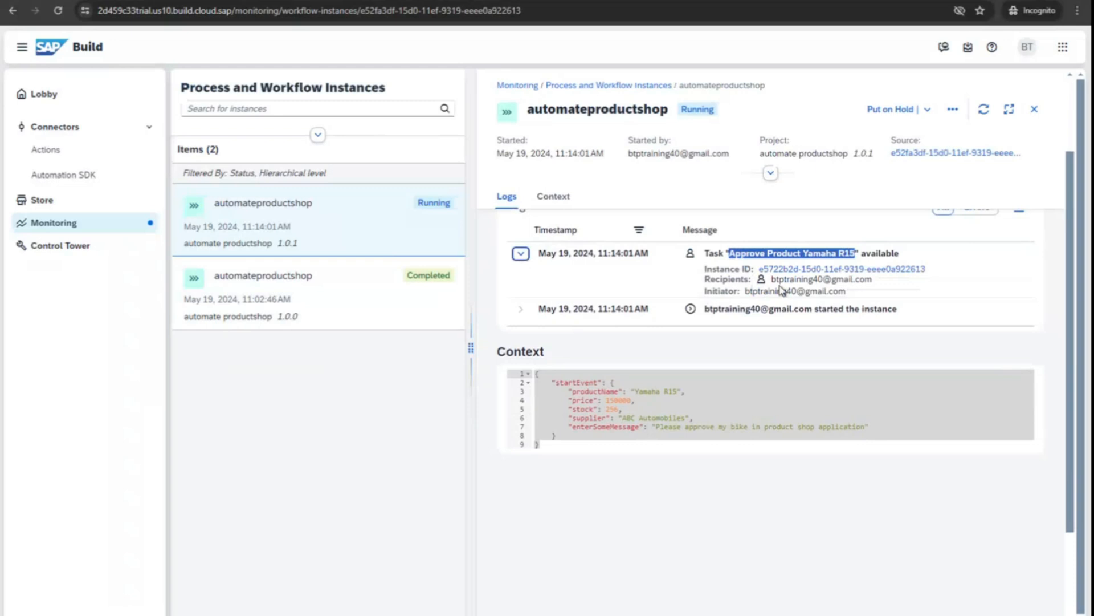
Step: Switch to the whiteboard, draw a few freehand pen strokes as an explanation and return to the SAP Build monitoring page
key(ctrl+Left)
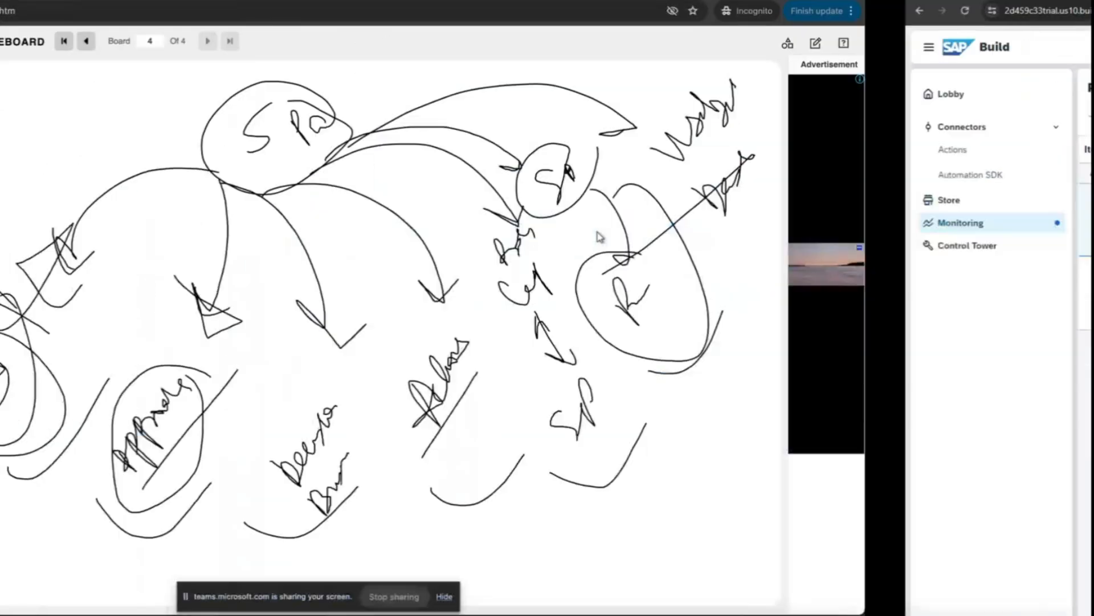
click(17, 109)
mouse_move(279, 338)
mouse_down()
mouse_move(315, 272)
mouse_move(335, 330)
mouse_up()
mouse_move(343, 264)
mouse_down()
mouse_move(370, 284)
mouse_move(447, 230)
mouse_move(468, 241)
mouse_up()
click(309, 258)
drag(304, 371, 597, 283)
key(ctrl+Right)
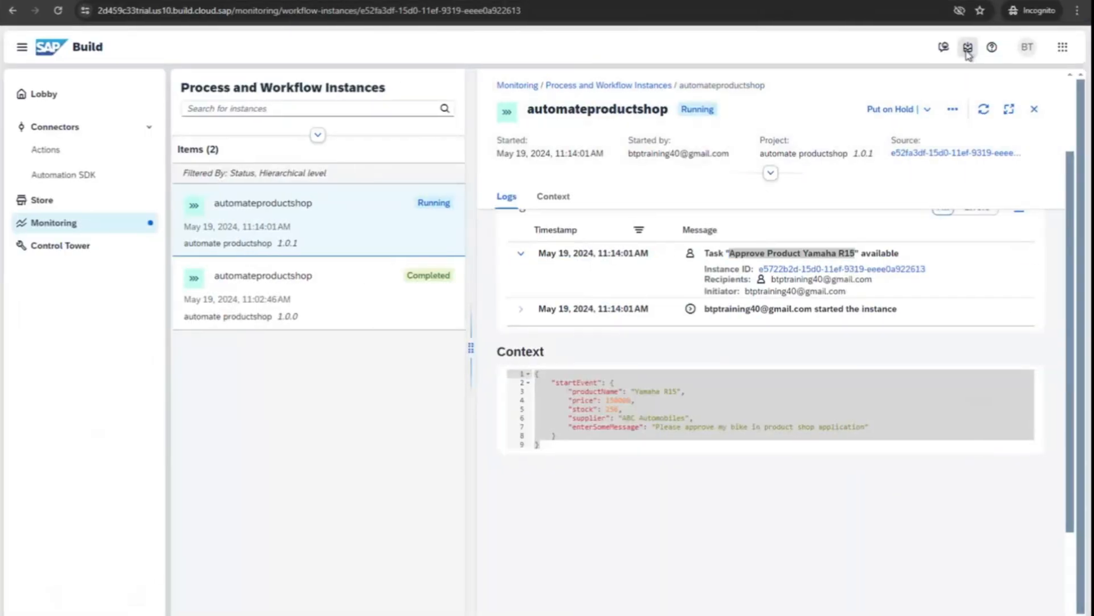
Step: Open the task inbox and check the CAP Application link in the Approve Product Yamaha R15 task
click(968, 49)
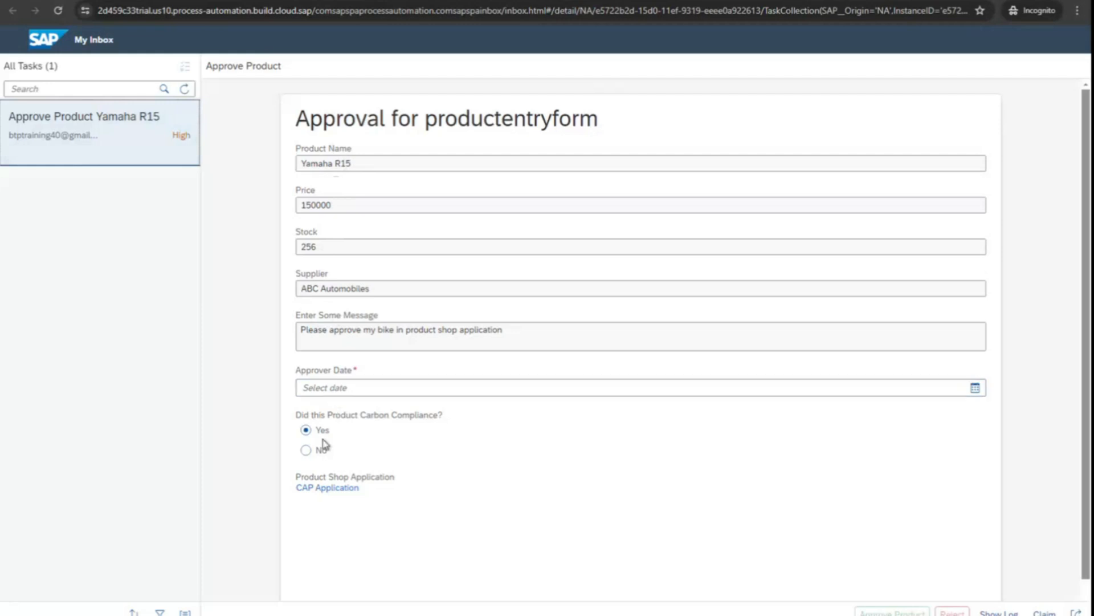
click(322, 488)
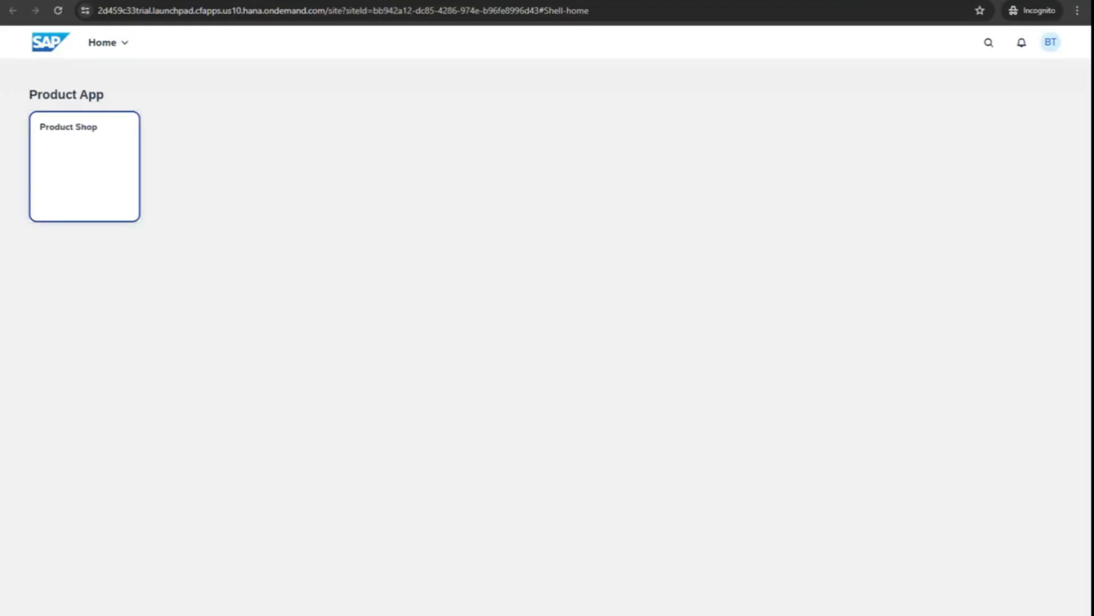
click(385, 1)
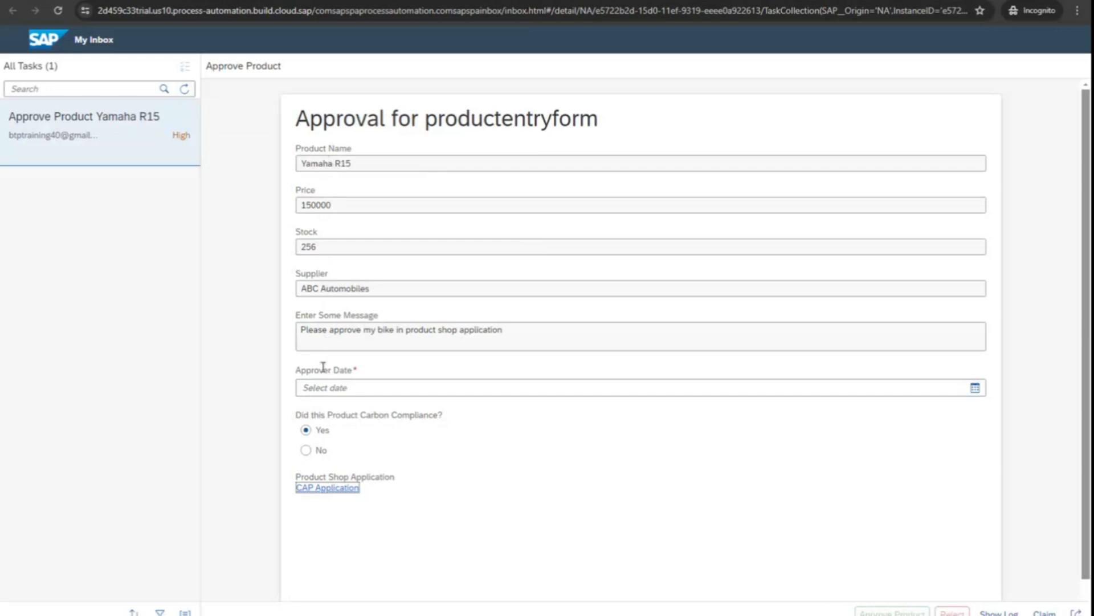
Step: Set the Approver Date to 05/19/2024 and approve the Yamaha R15 product
click(975, 387)
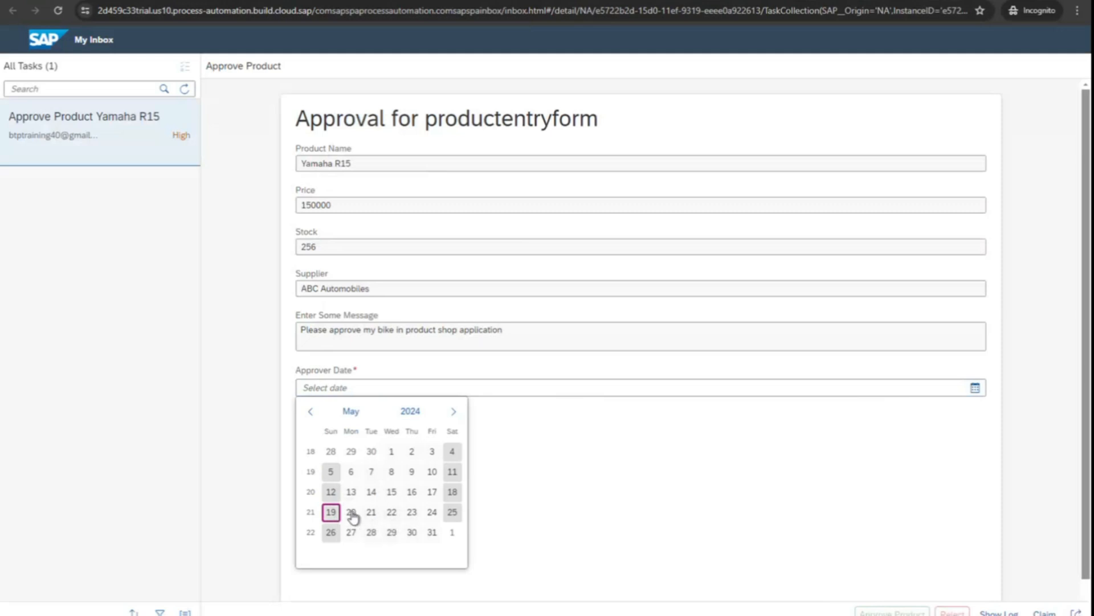
click(330, 512)
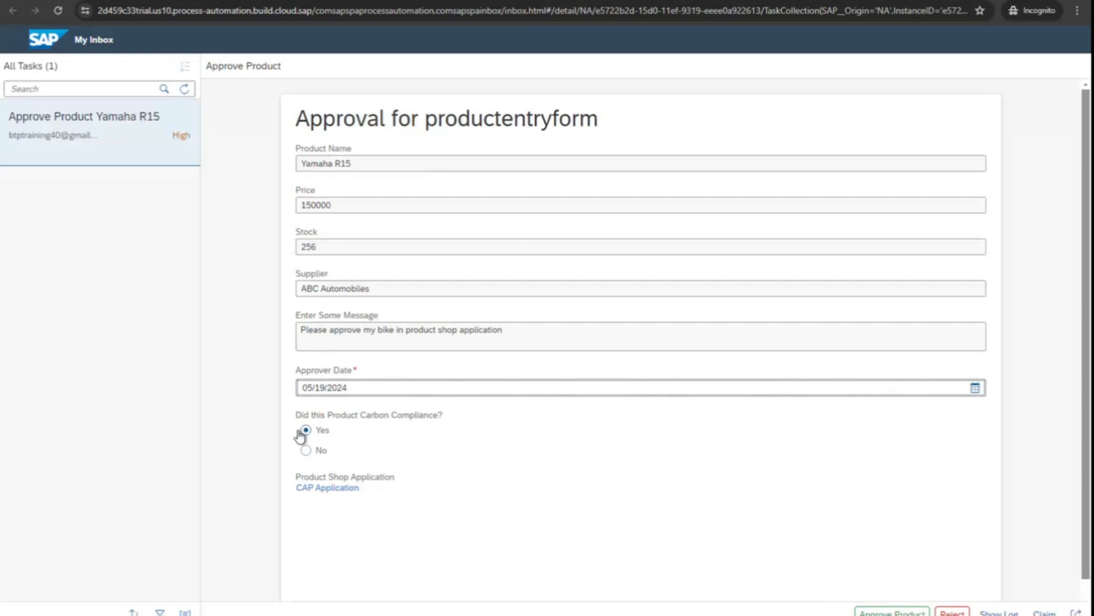
click(911, 612)
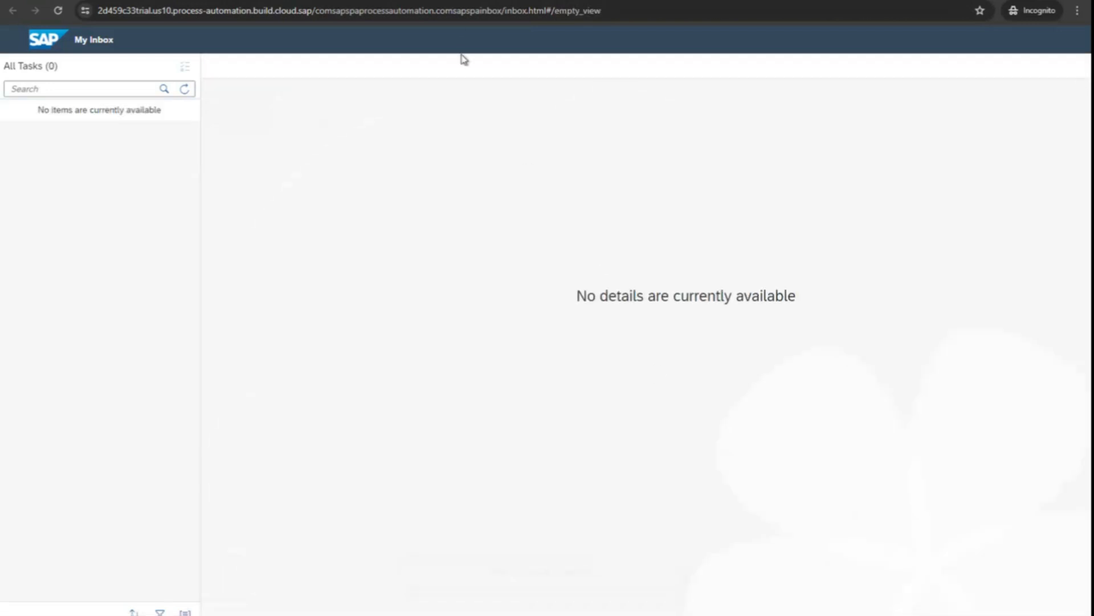
Step: Return to the monitoring page, refresh the automateproductshop 1.0.1 instance and check the log entry for the completed approval task
key(ctrl+shift+Tab)
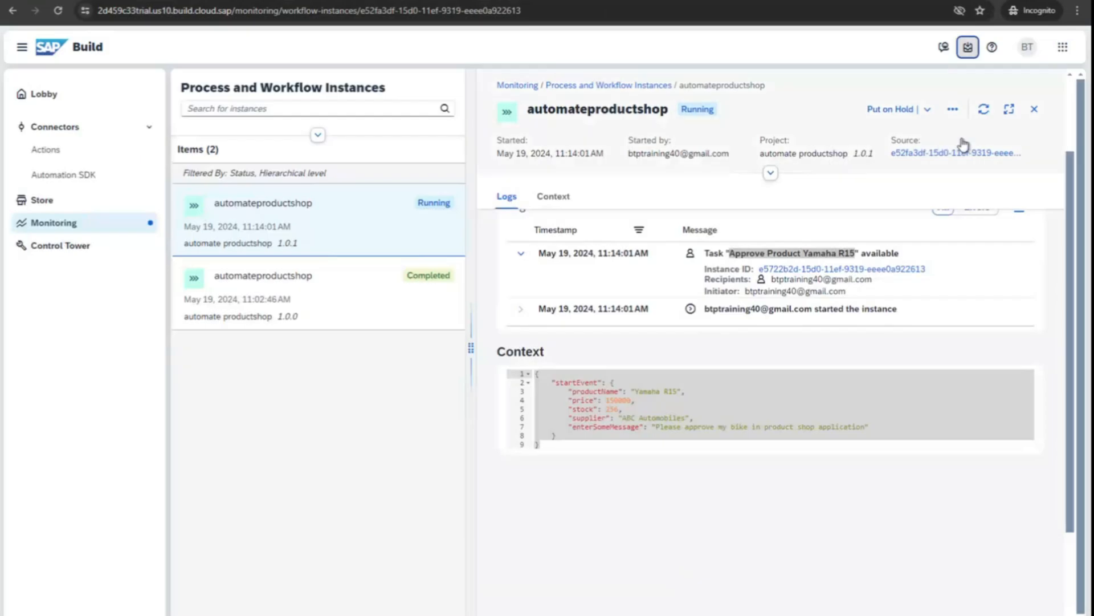
click(985, 114)
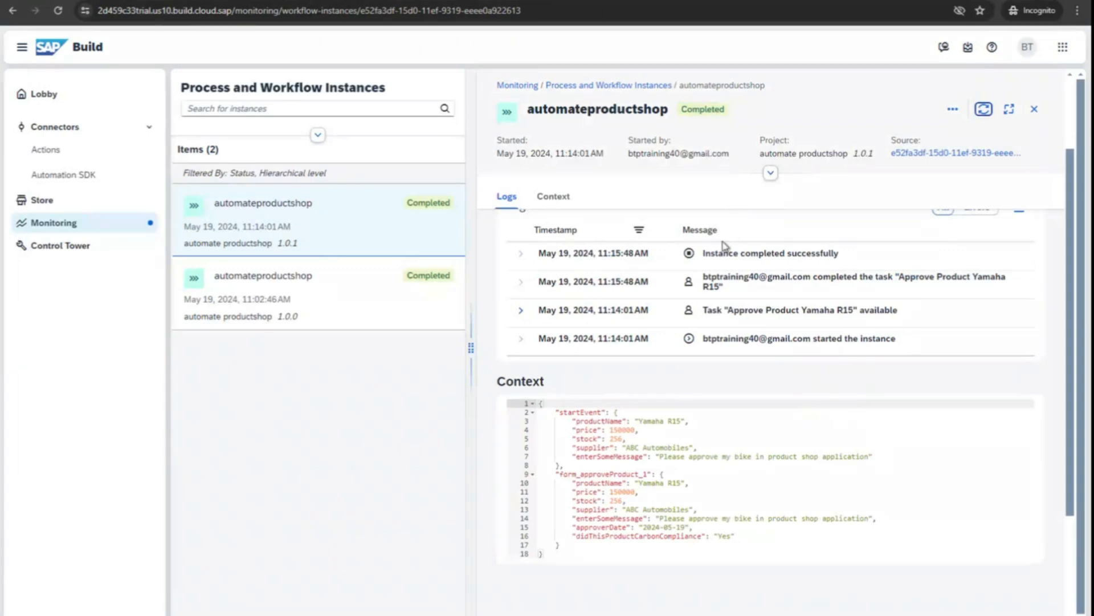
drag(704, 276, 858, 289)
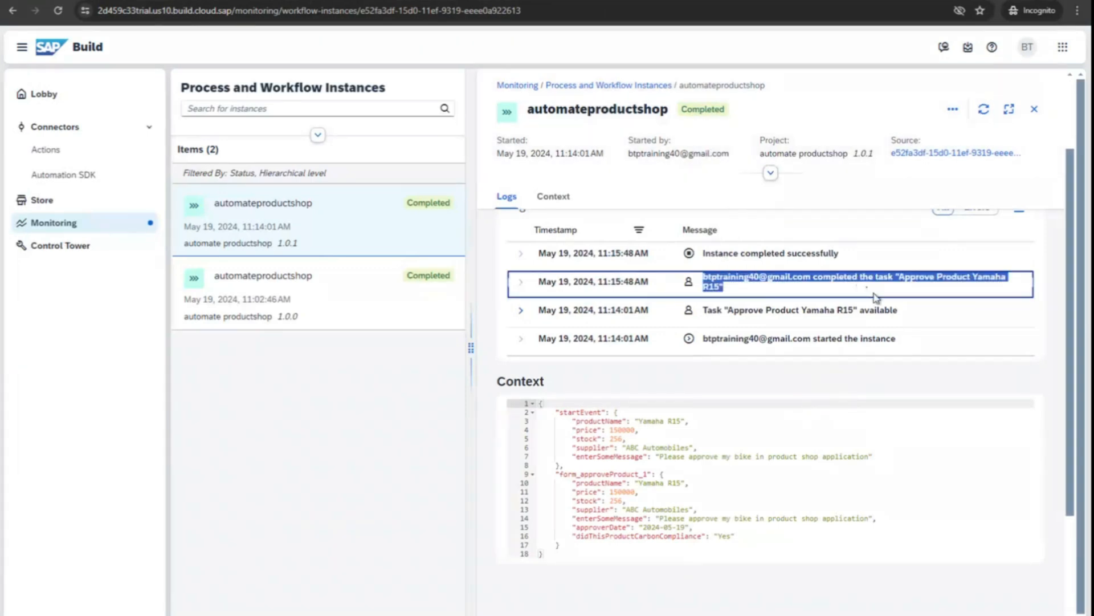
click(876, 297)
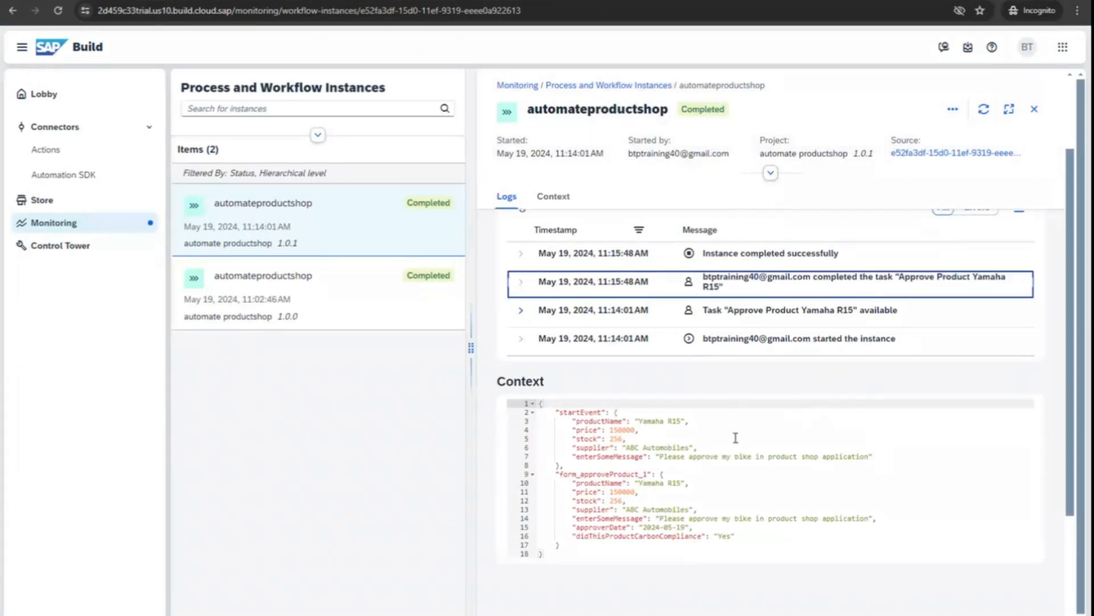
Step: Examine the instance context, comparing the startEvent data with the form_approveProduct_1 data, including the approver date and carbon compliance answer
drag(568, 474, 546, 411)
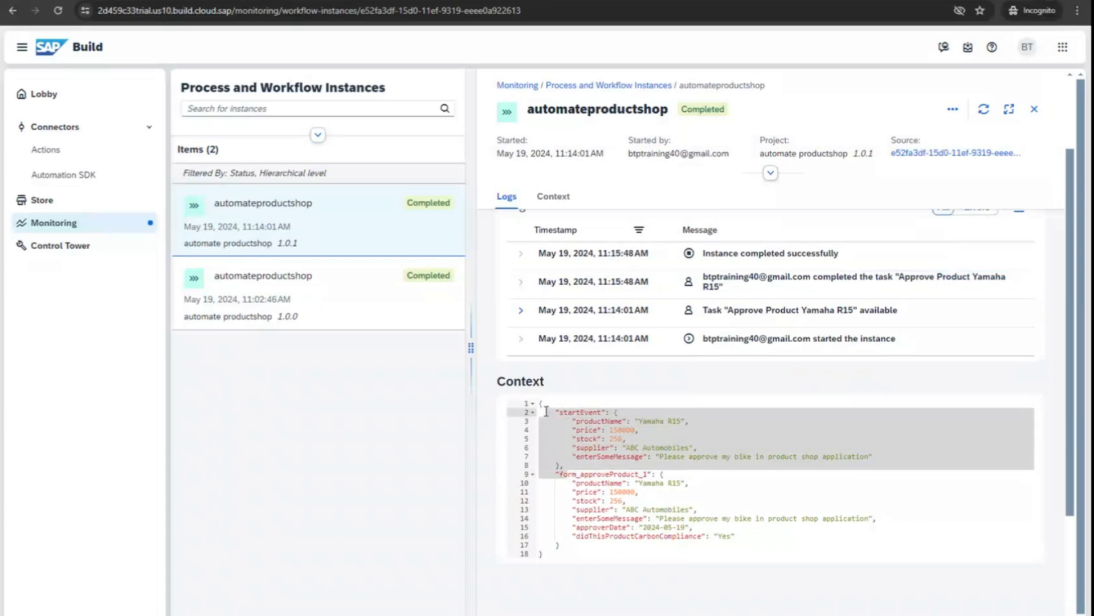
click(659, 493)
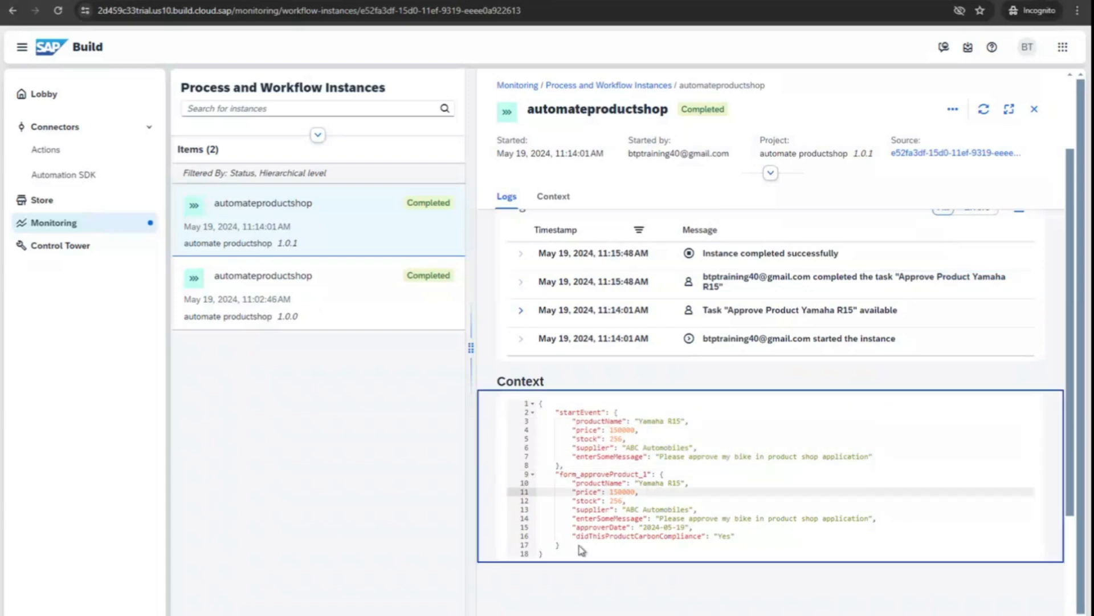
drag(554, 474, 658, 570)
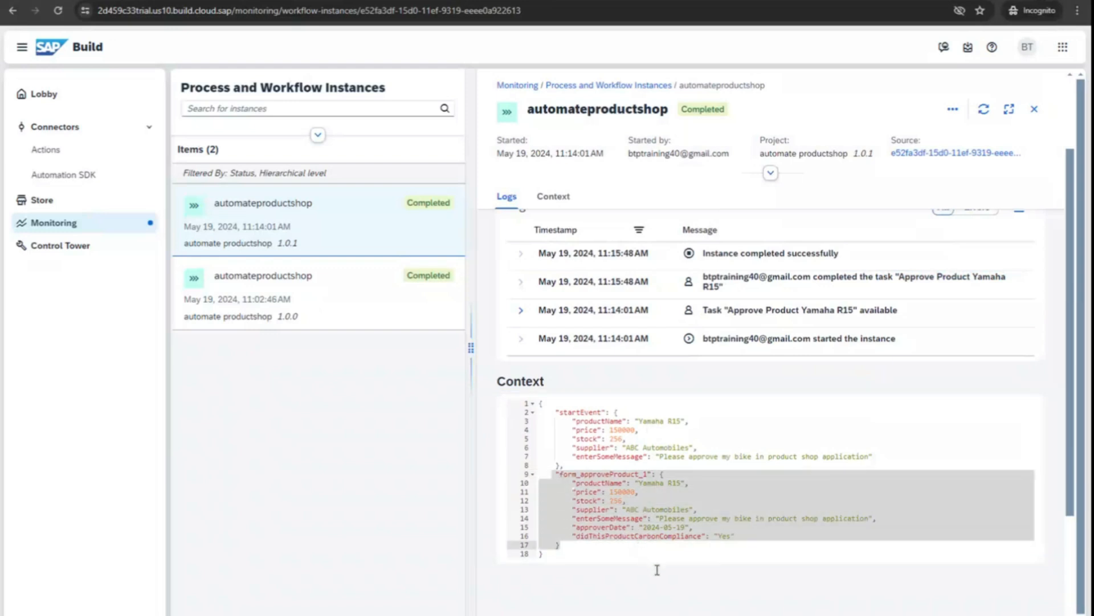
click(577, 530)
drag(587, 529, 706, 528)
drag(576, 535, 739, 533)
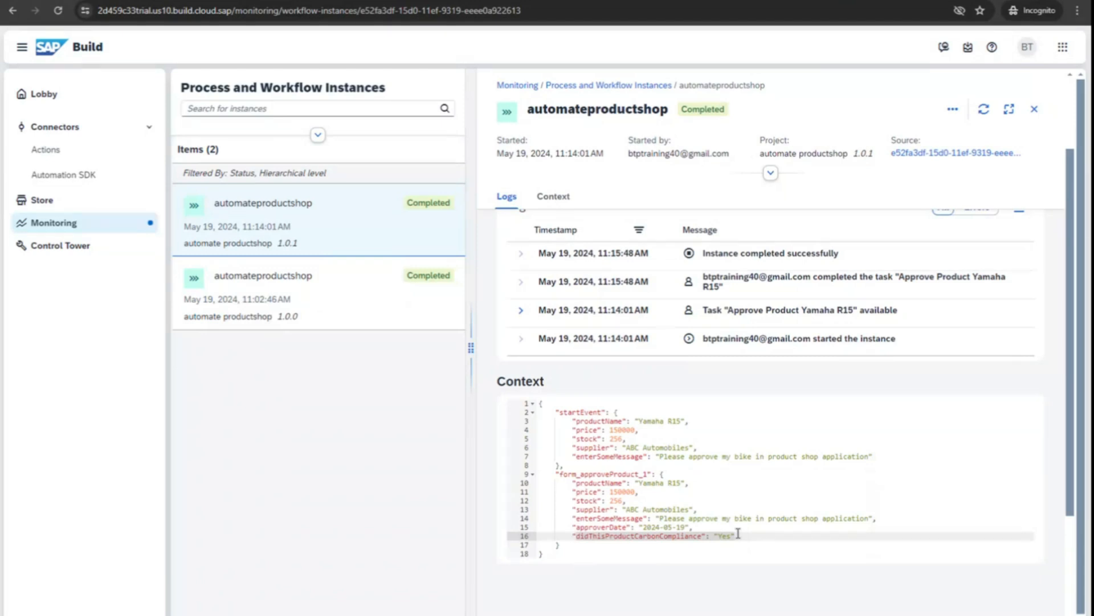
Step: Switch to the Teams meeting, stop sharing the screen and return to the automateproductshop process editor in SAP Build
key(ctrl+Left)
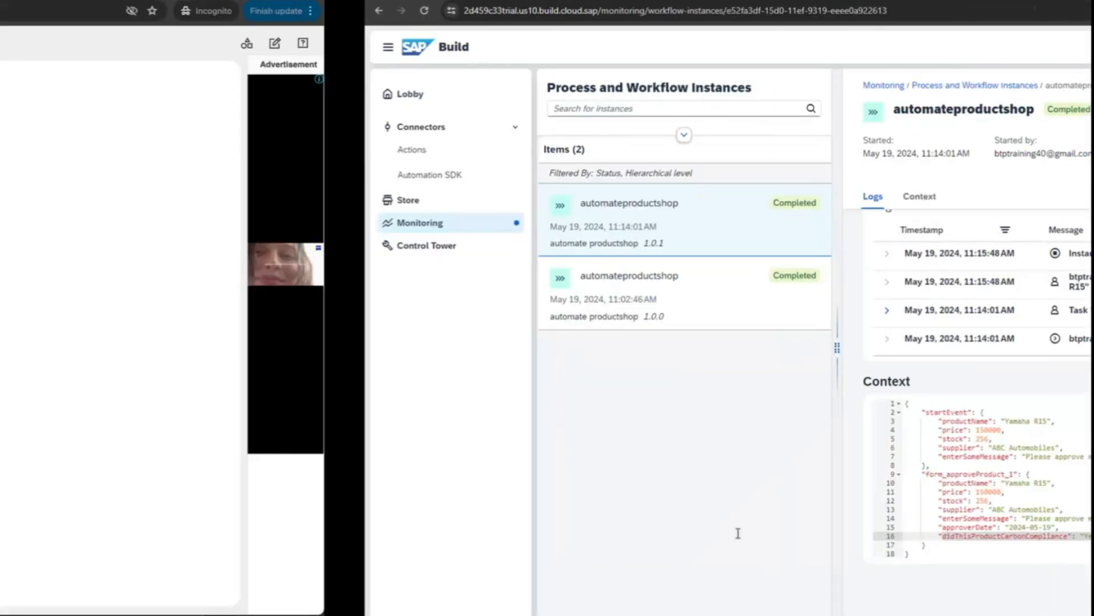
click(308, 1)
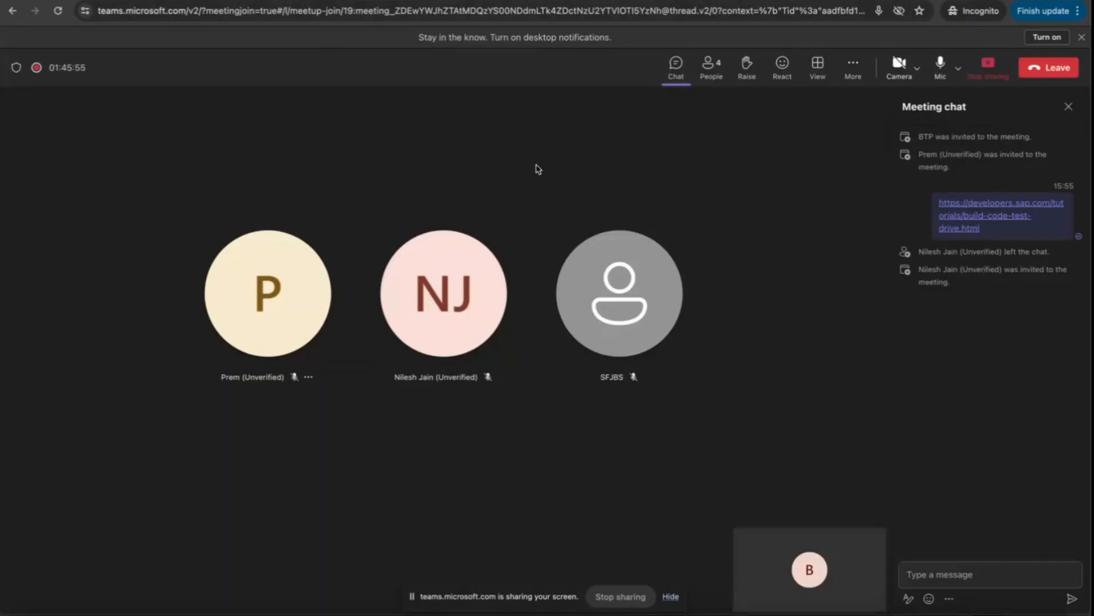
click(992, 77)
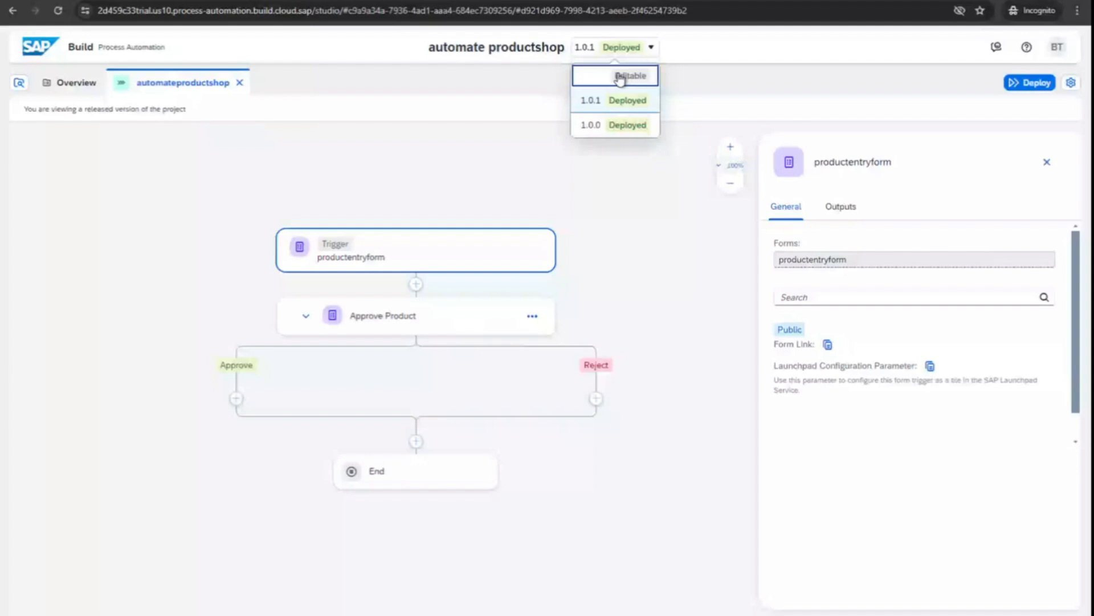
click(620, 78)
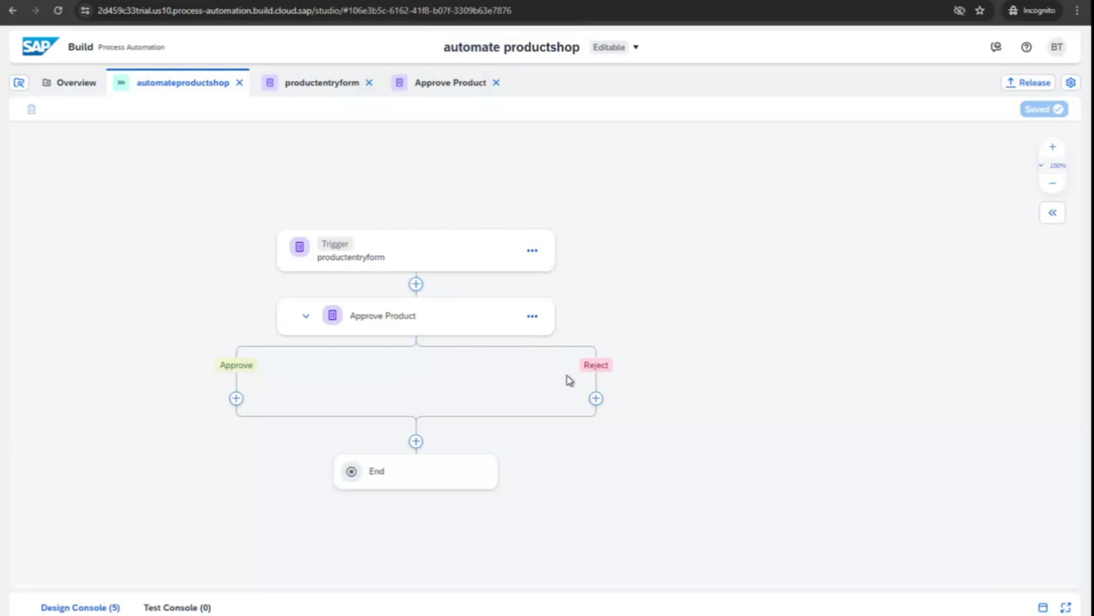
Step: Examine the Controls and Events step types offered for the Approve branch, and close the selection without adding one
click(236, 398)
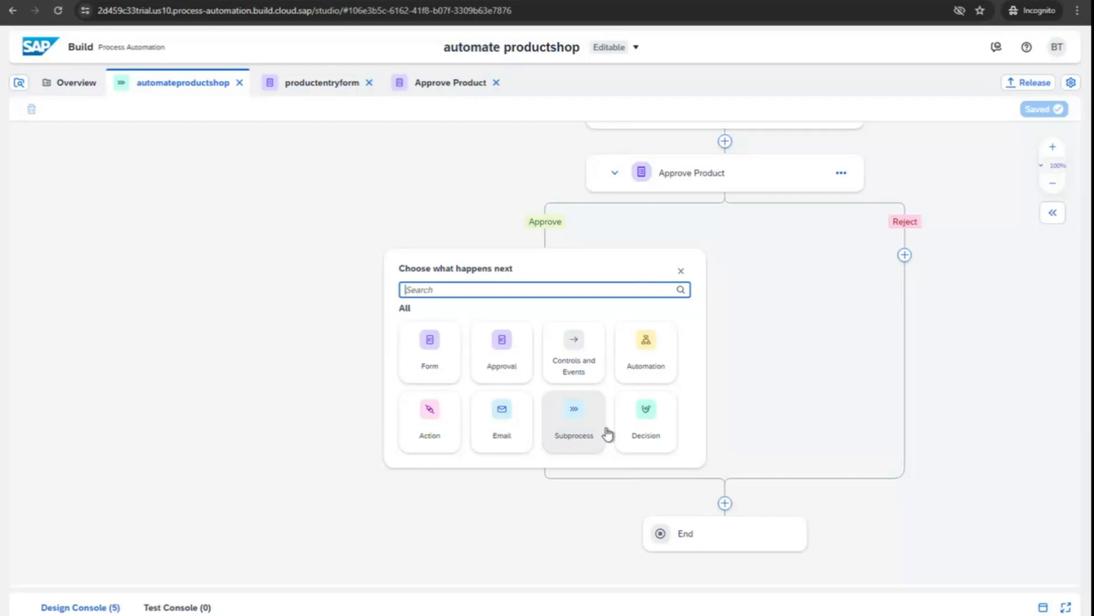
scroll(621, 431, down, 1)
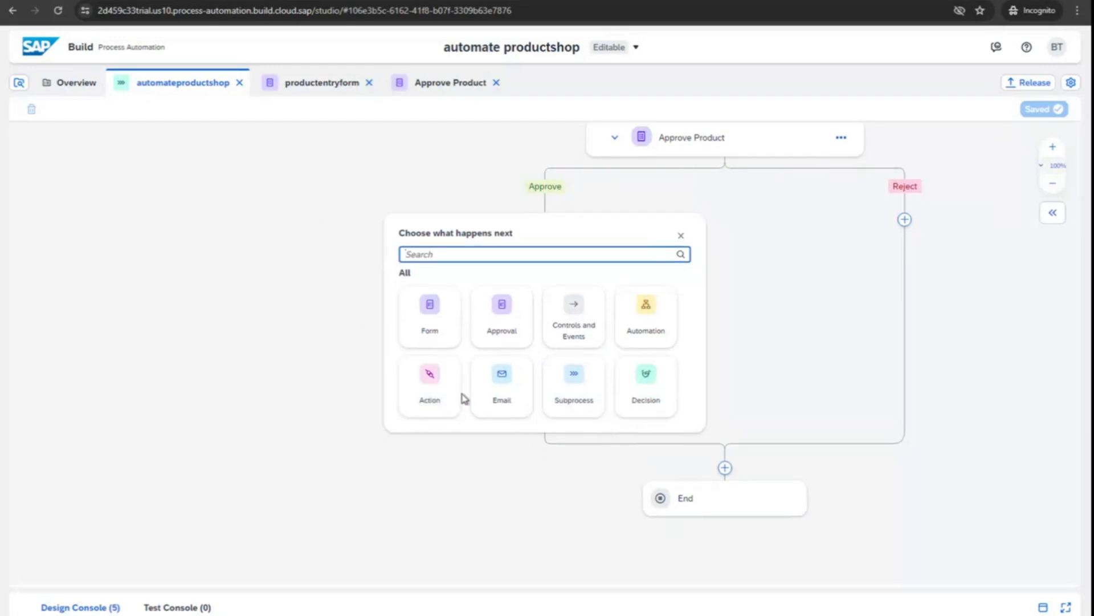
click(561, 326)
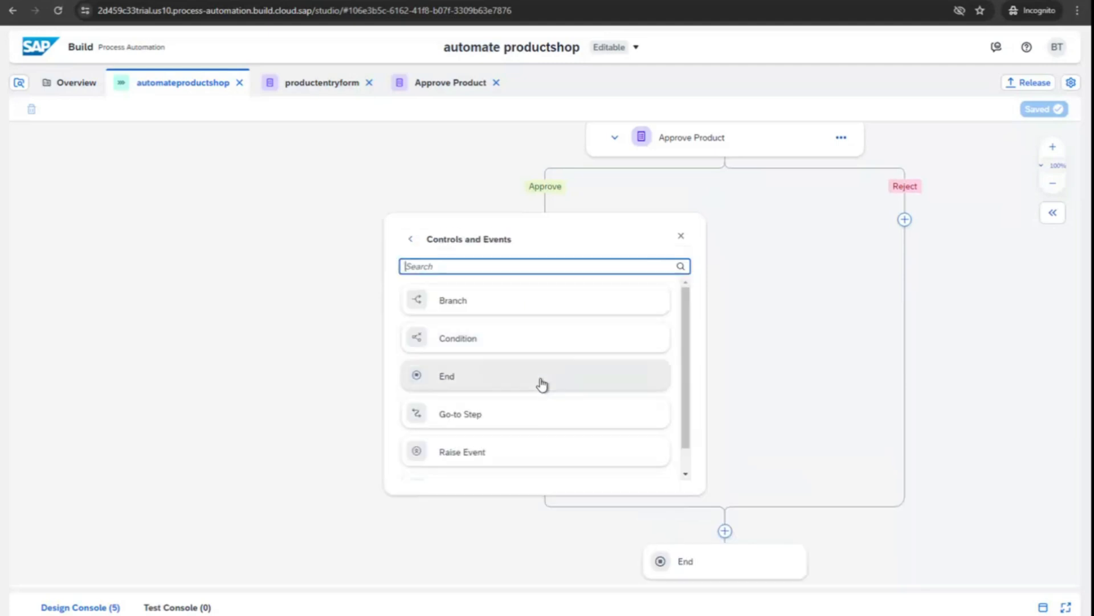
scroll(540, 384, down, 1)
scroll(540, 383, up, 1)
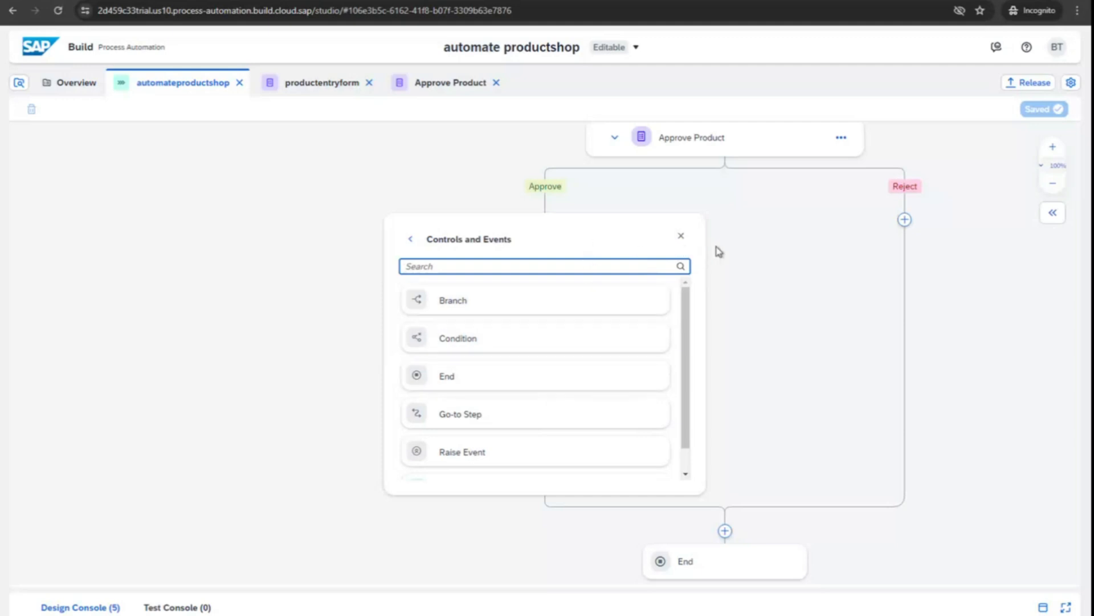
drag(753, 239, 753, 241)
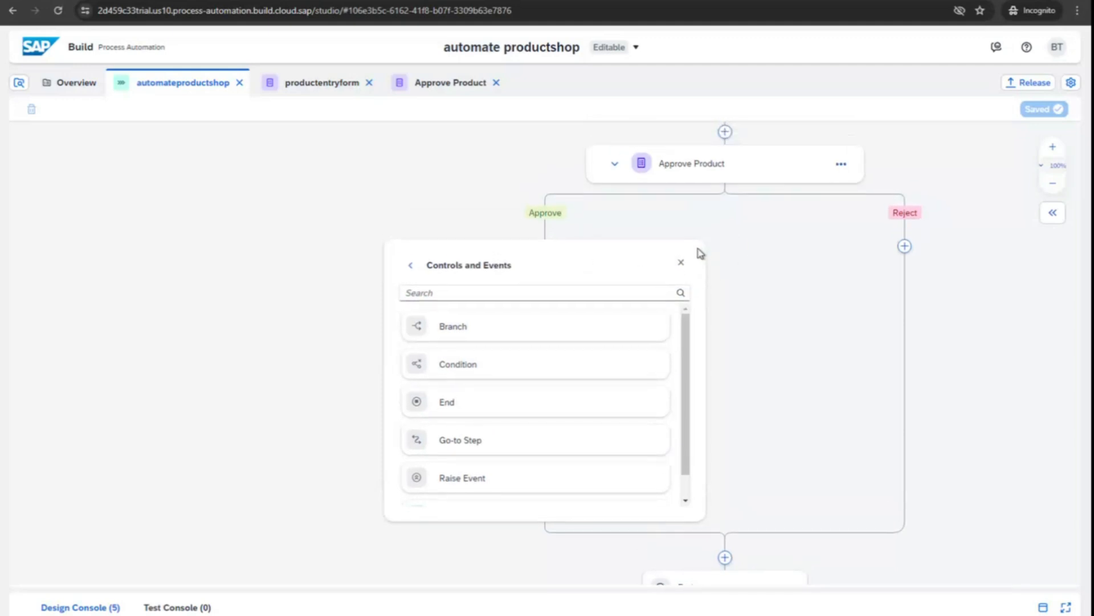
click(681, 263)
scroll(745, 251, up, 4)
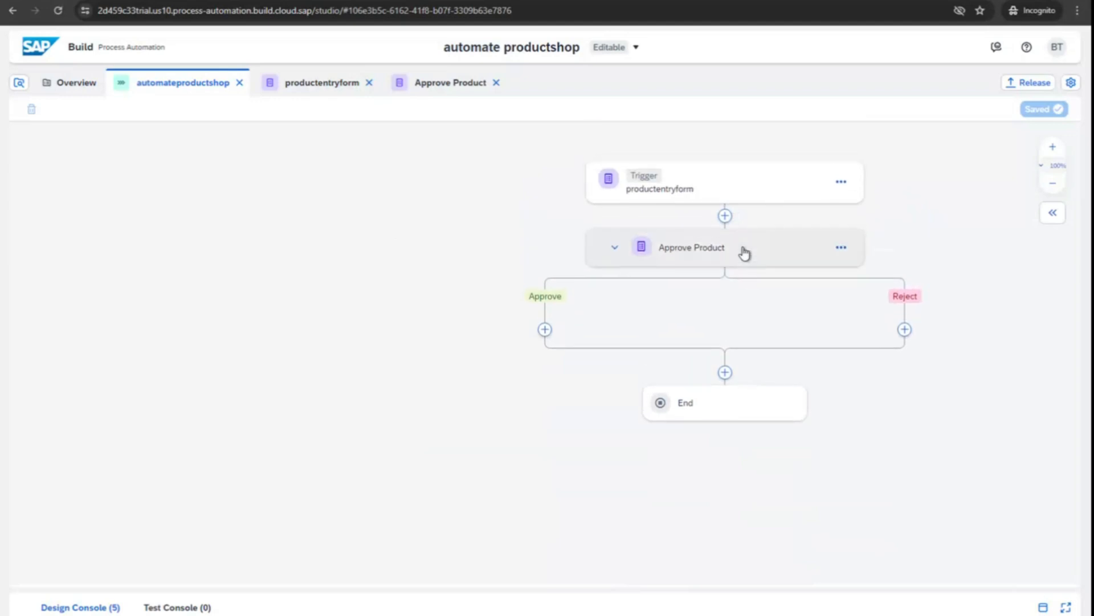
Step: Insert a Condition control between the productentryform trigger and the Approve Product step, dismissing the error dialog
click(724, 341)
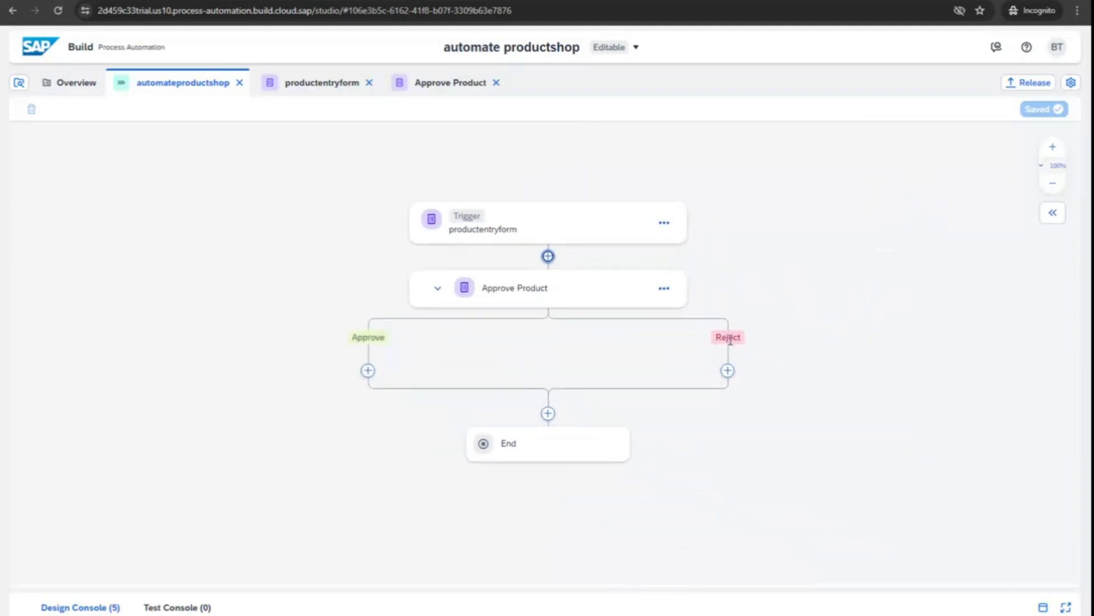
click(590, 354)
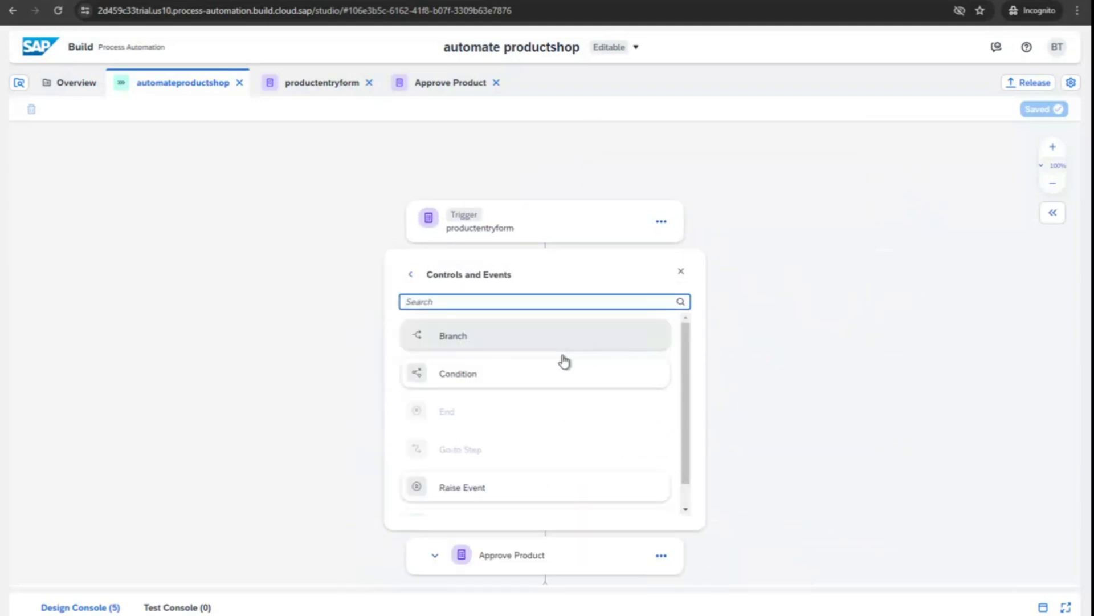
click(559, 373)
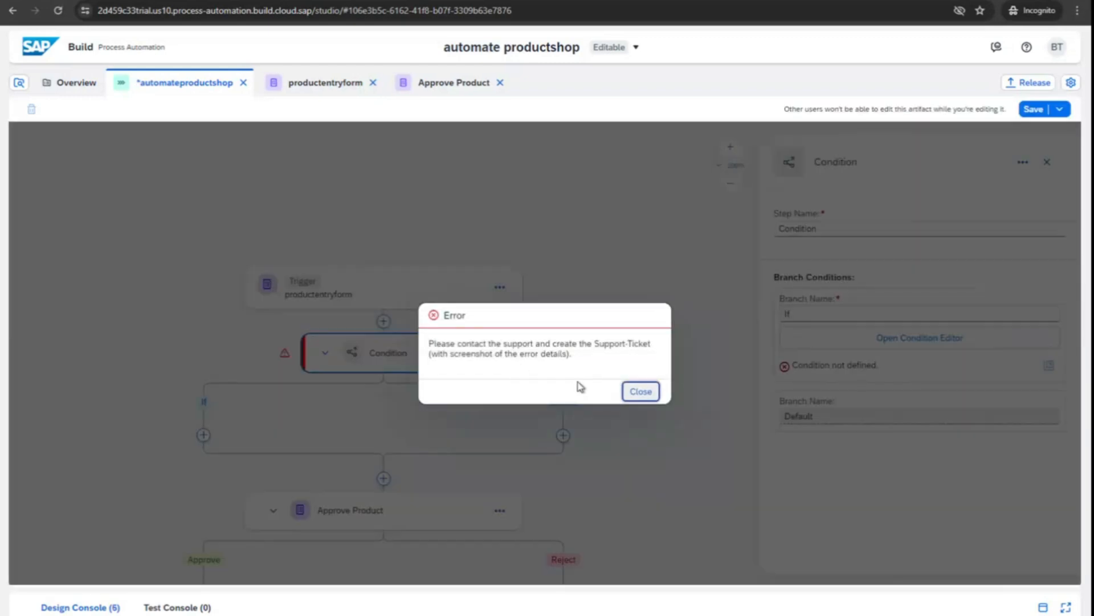
click(638, 393)
click(408, 359)
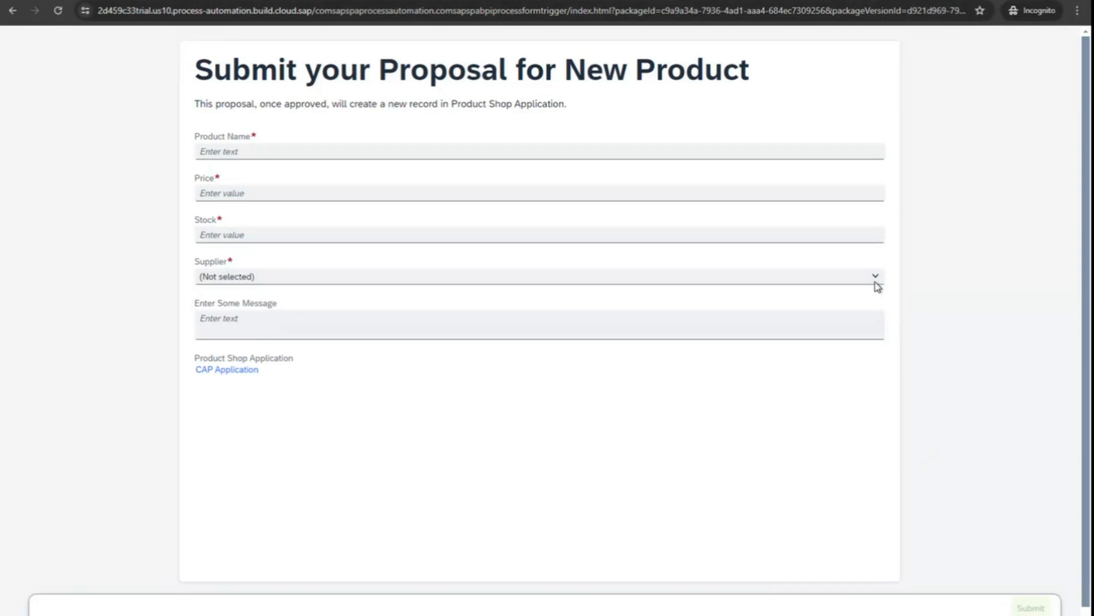
Step: Check the Supplier choices in the submission form and define the If branch condition as Supplier is equal to ABC Automobiles
click(876, 289)
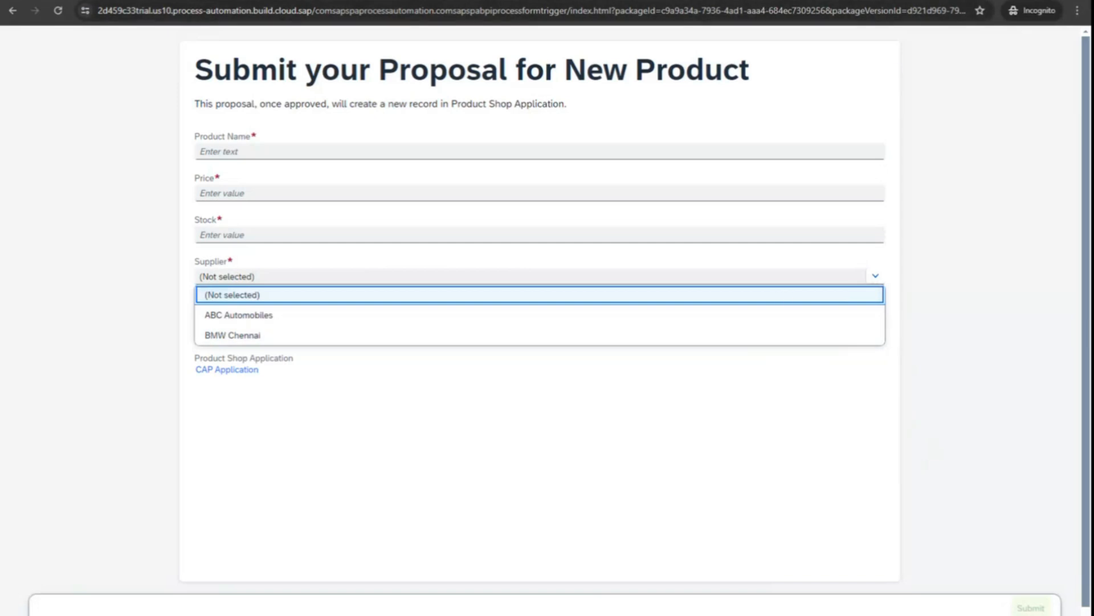
click(741, 0)
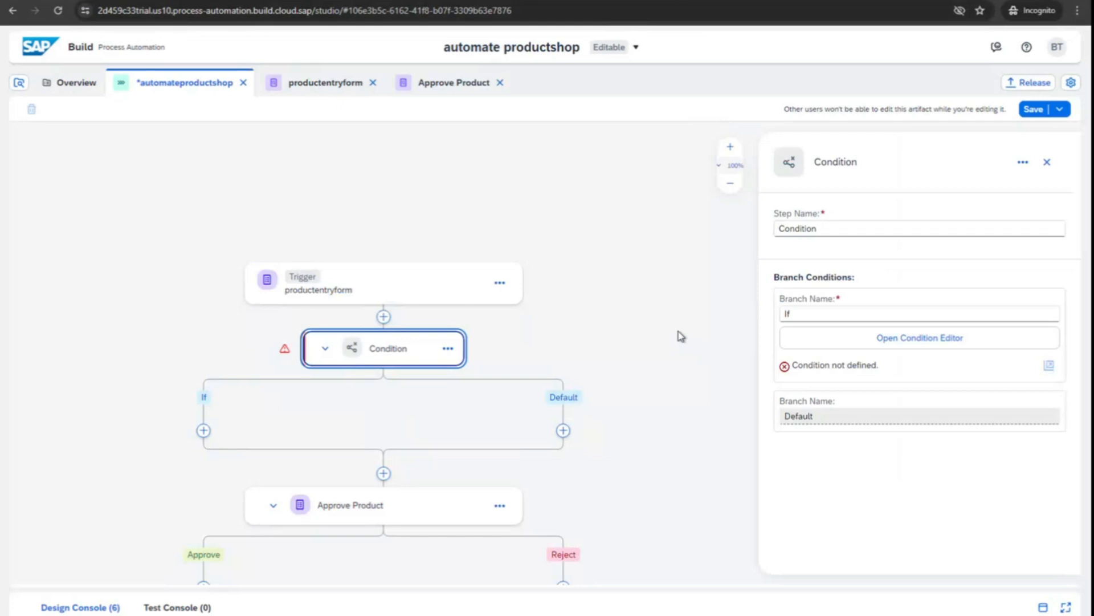
click(860, 336)
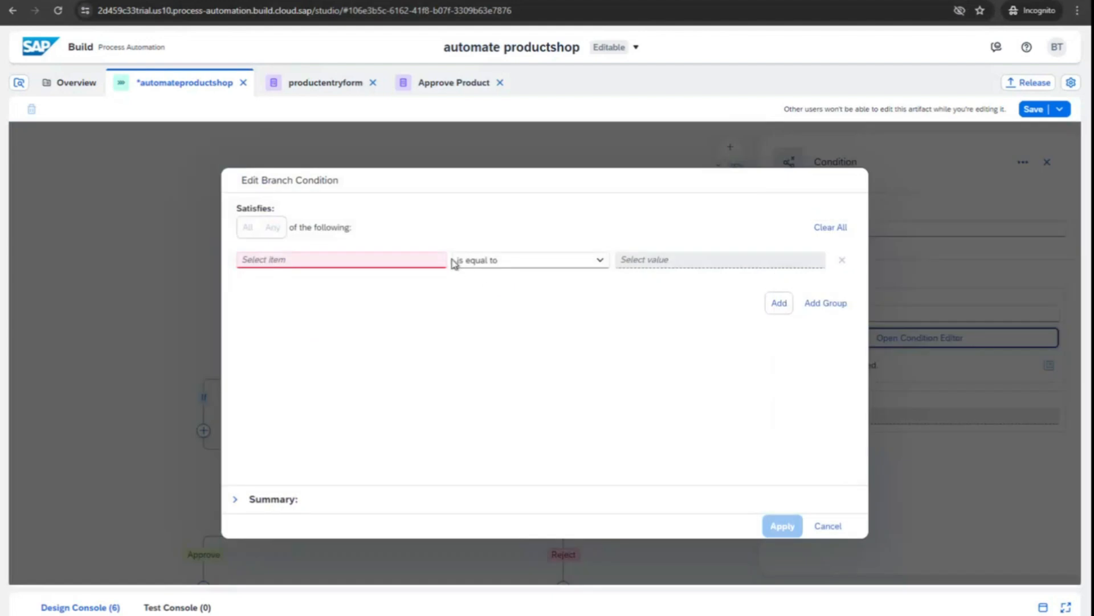
click(423, 259)
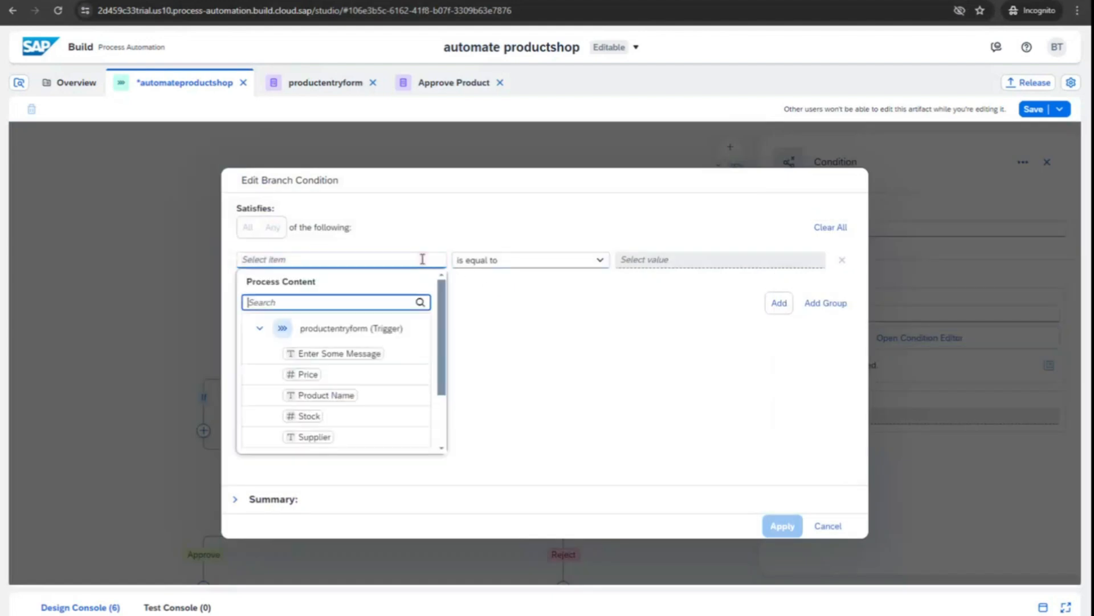
scroll(359, 393, down, 1)
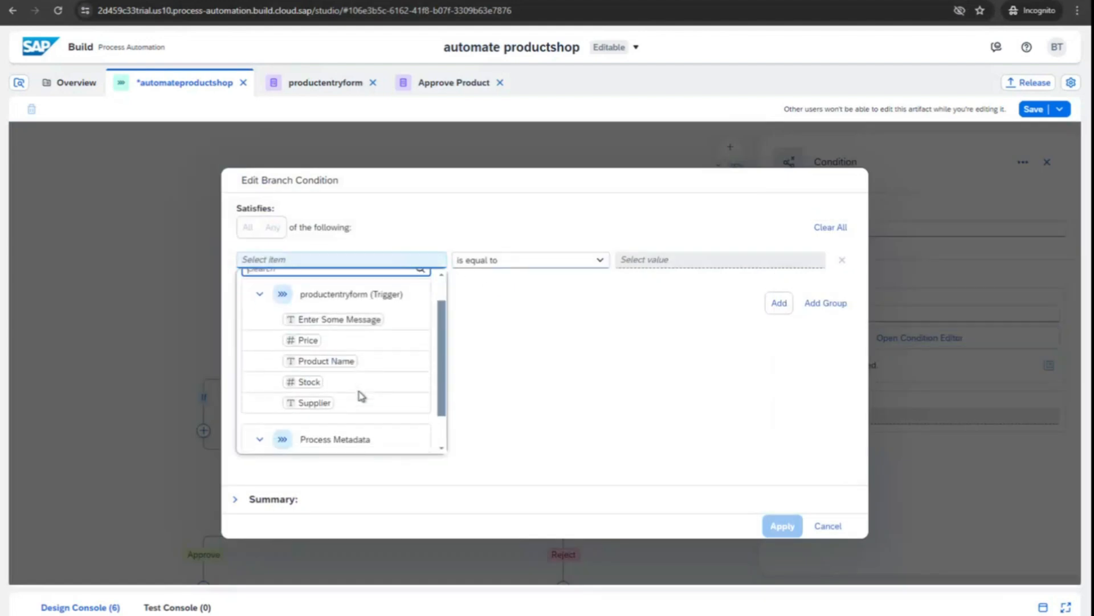
click(314, 403)
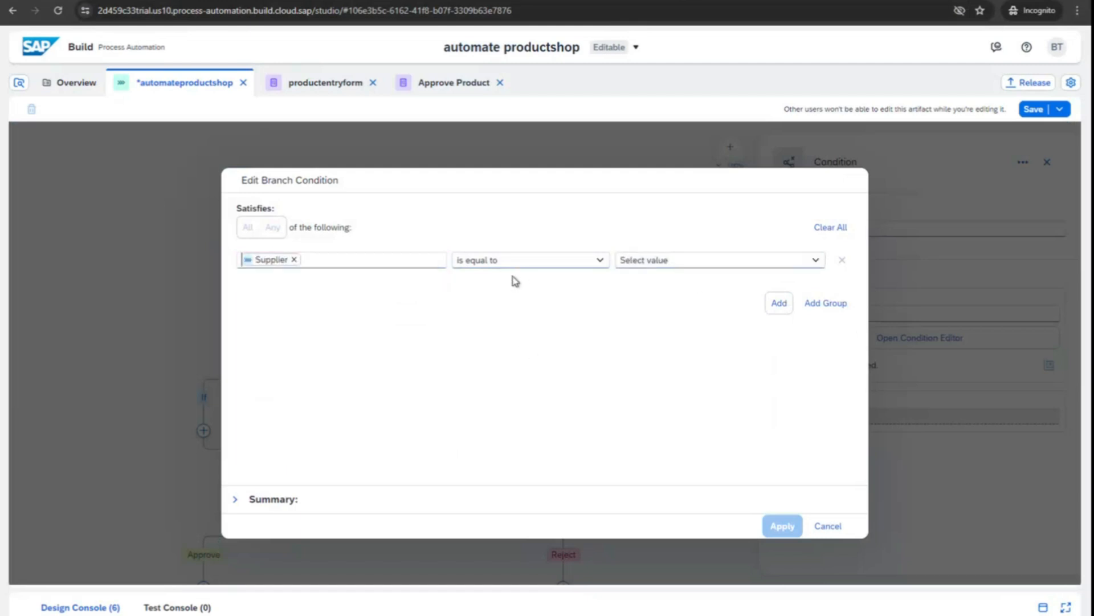
click(809, 265)
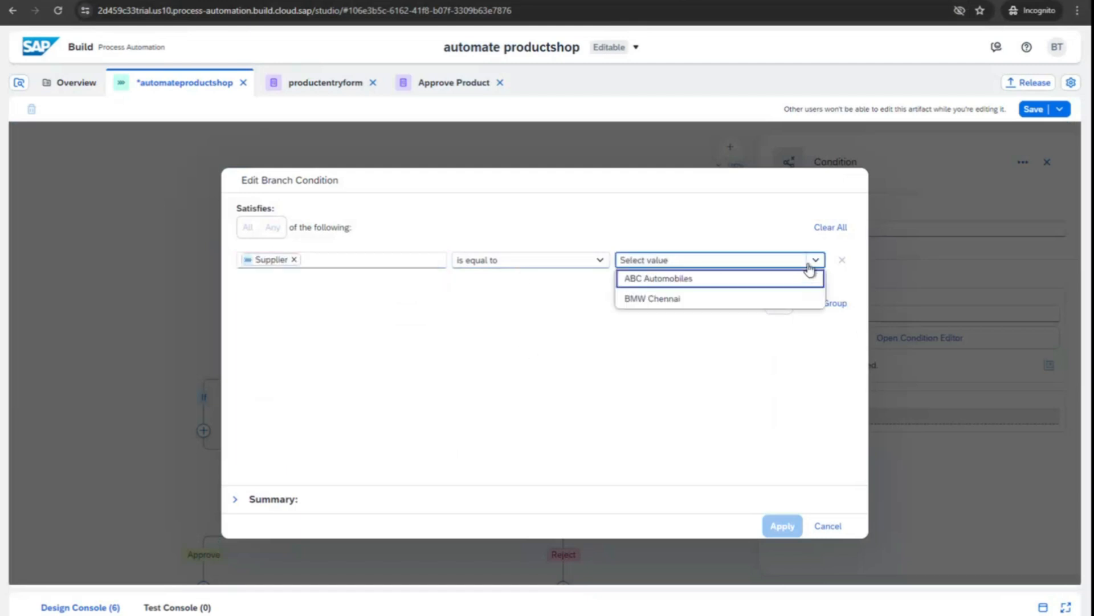
click(722, 279)
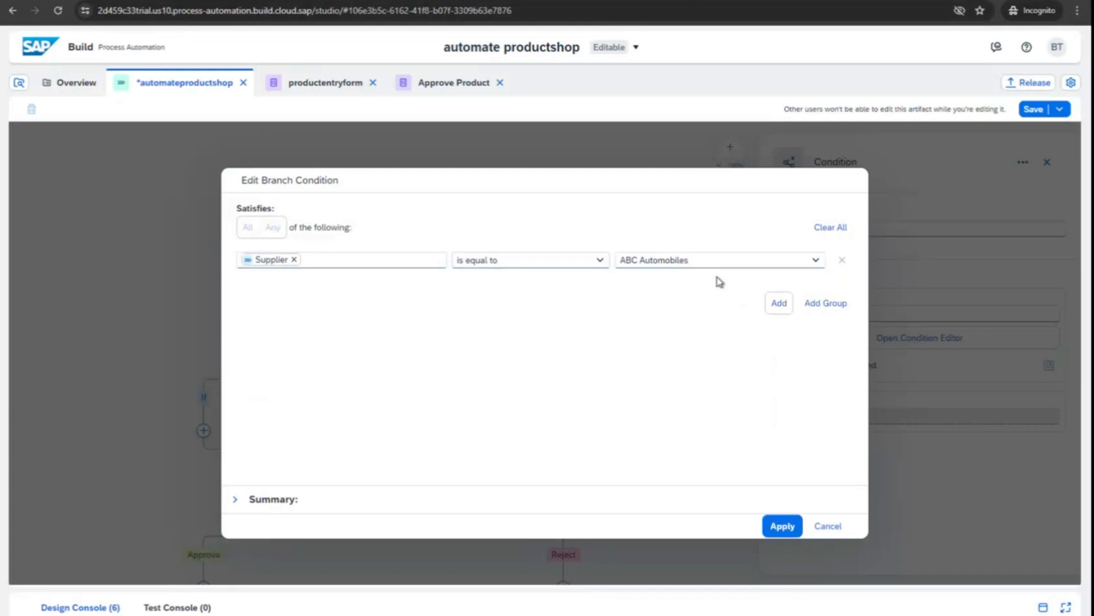
click(236, 499)
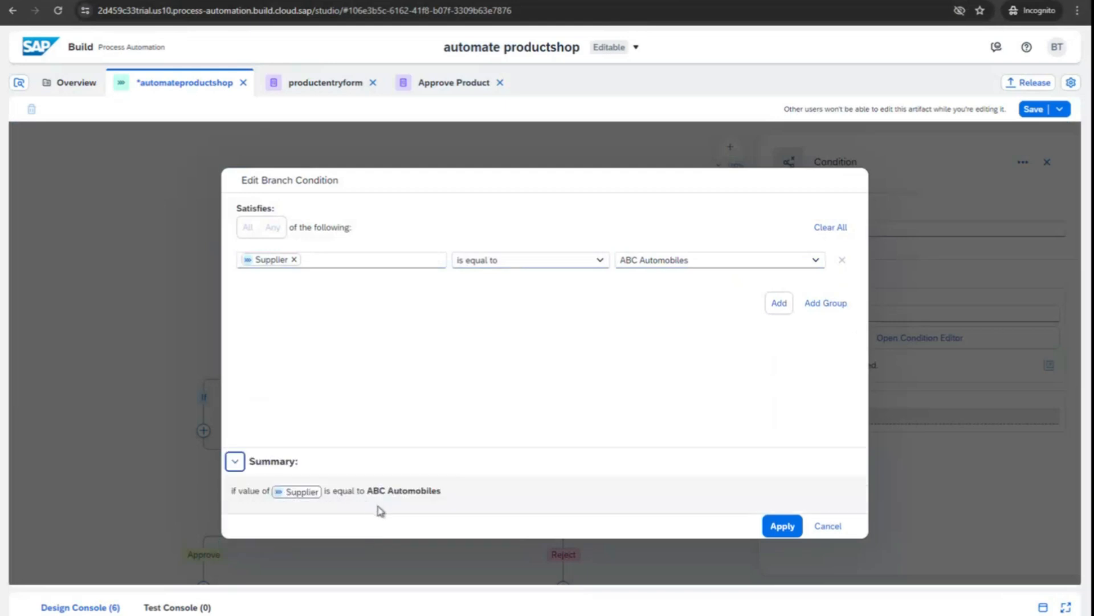
click(790, 529)
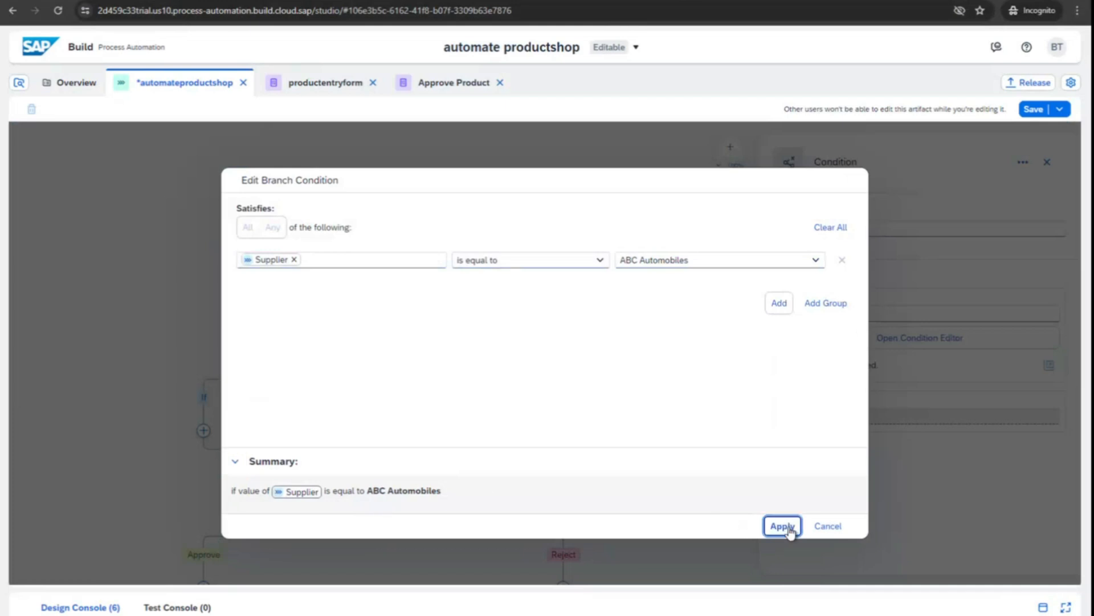
Step: Move the Approve Product step into the If branch of the Condition
drag(416, 511, 234, 434)
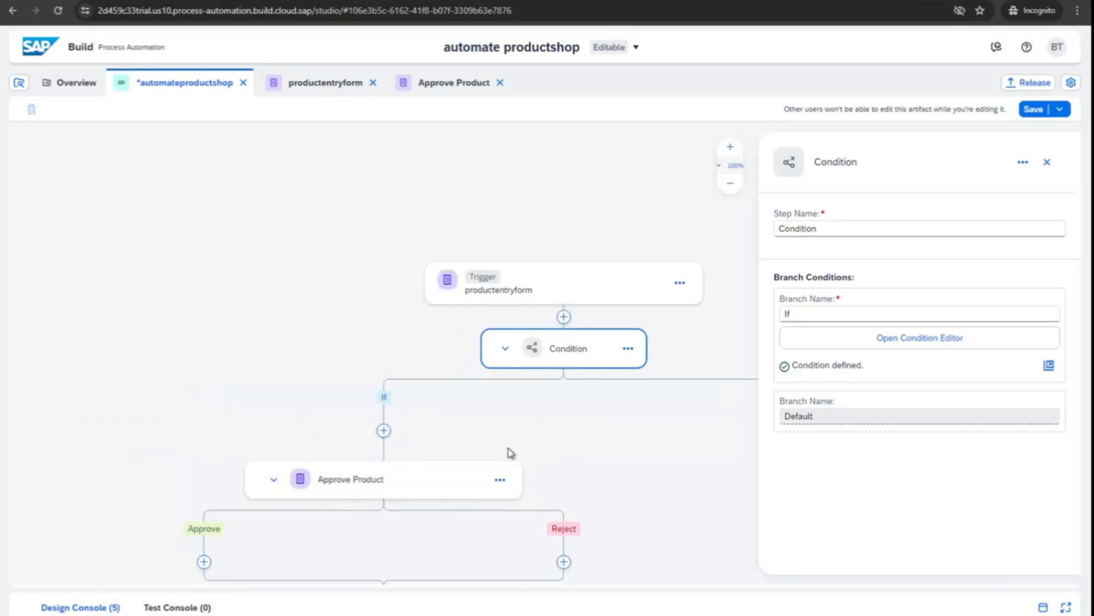
drag(437, 402, 315, 320)
drag(579, 397, 508, 391)
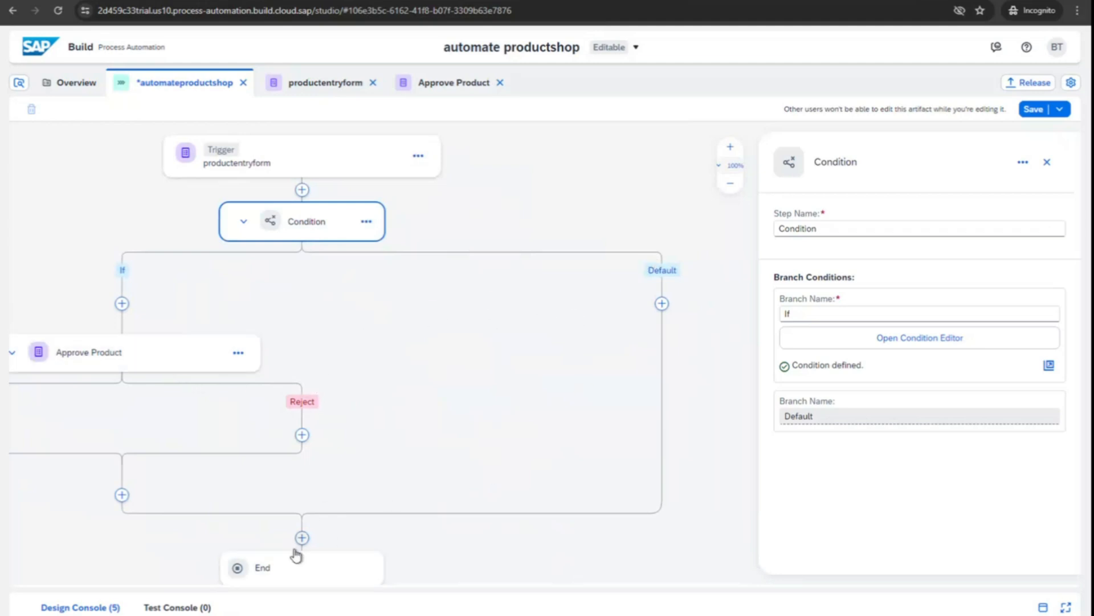
Step: Add a new blank form named Confirmation Form after the condition branches merge, just before End
drag(468, 388, 509, 274)
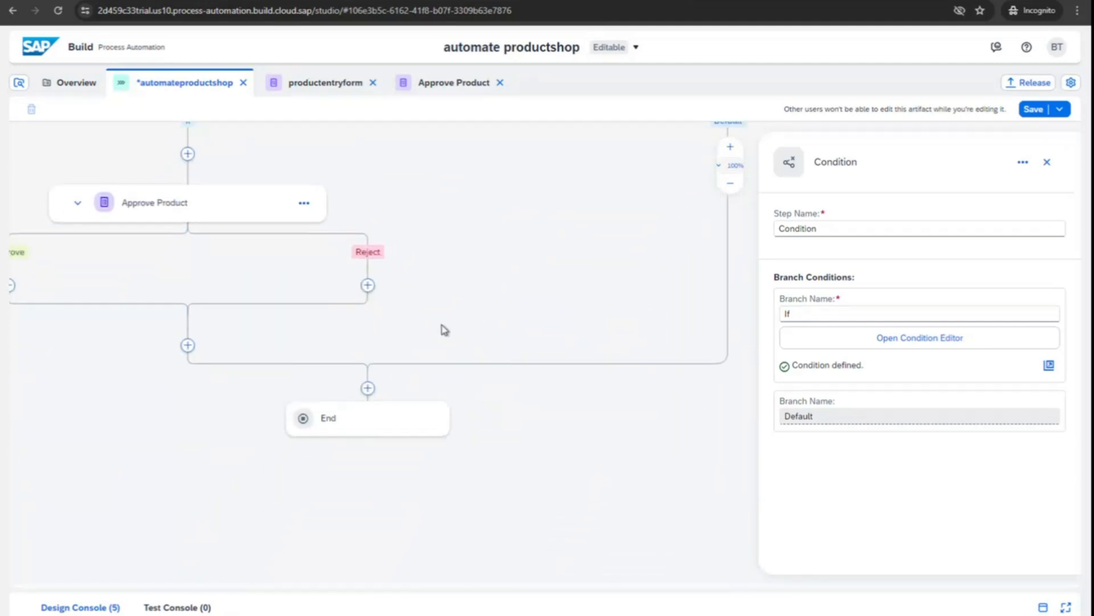
scroll(369, 392, down, 3)
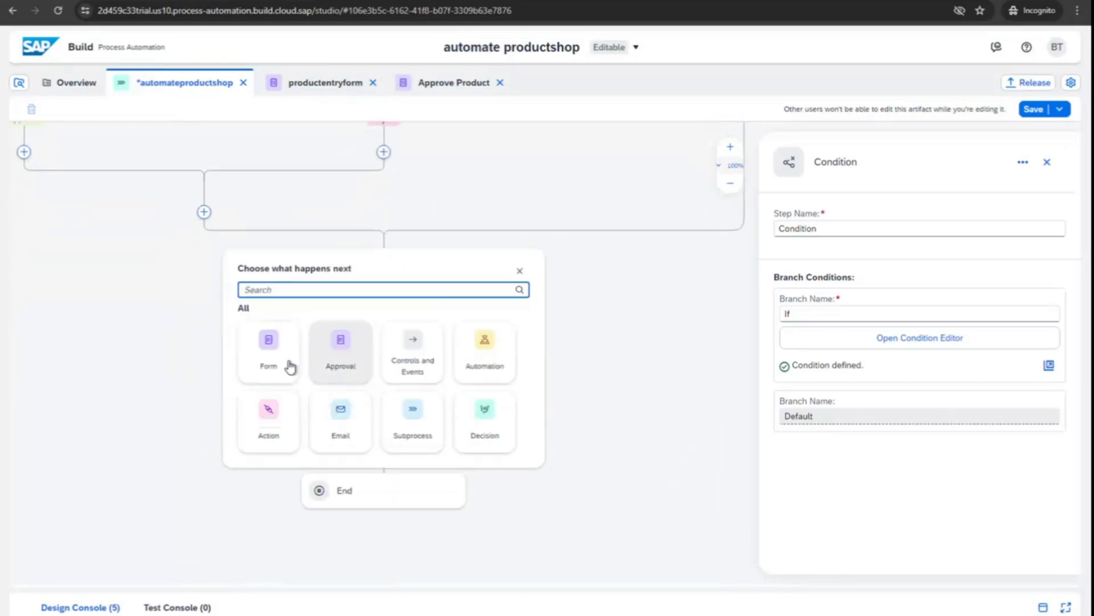
click(286, 367)
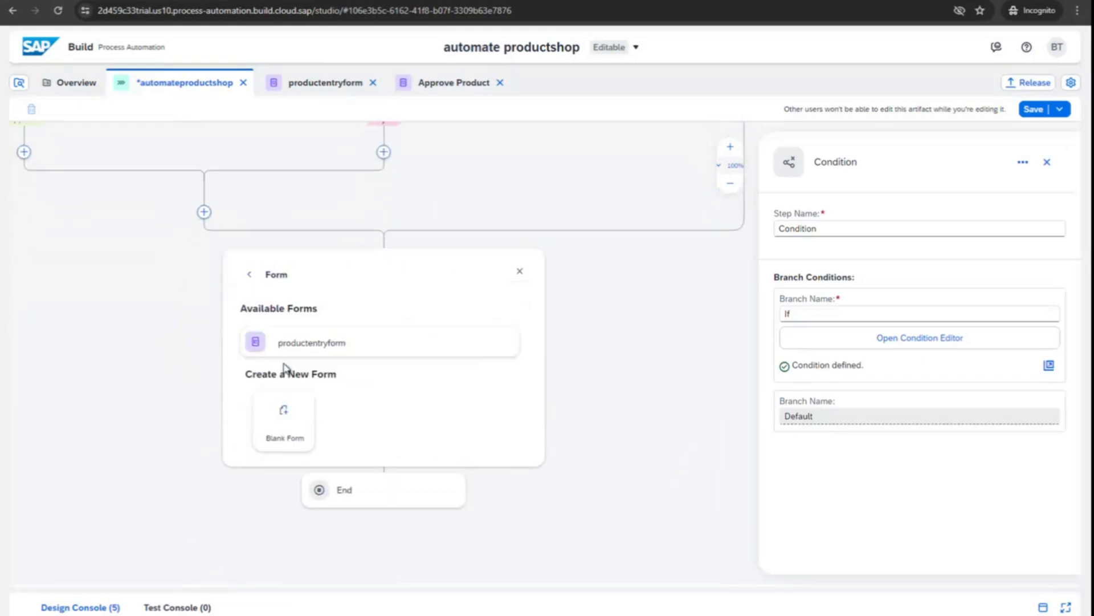
click(293, 420)
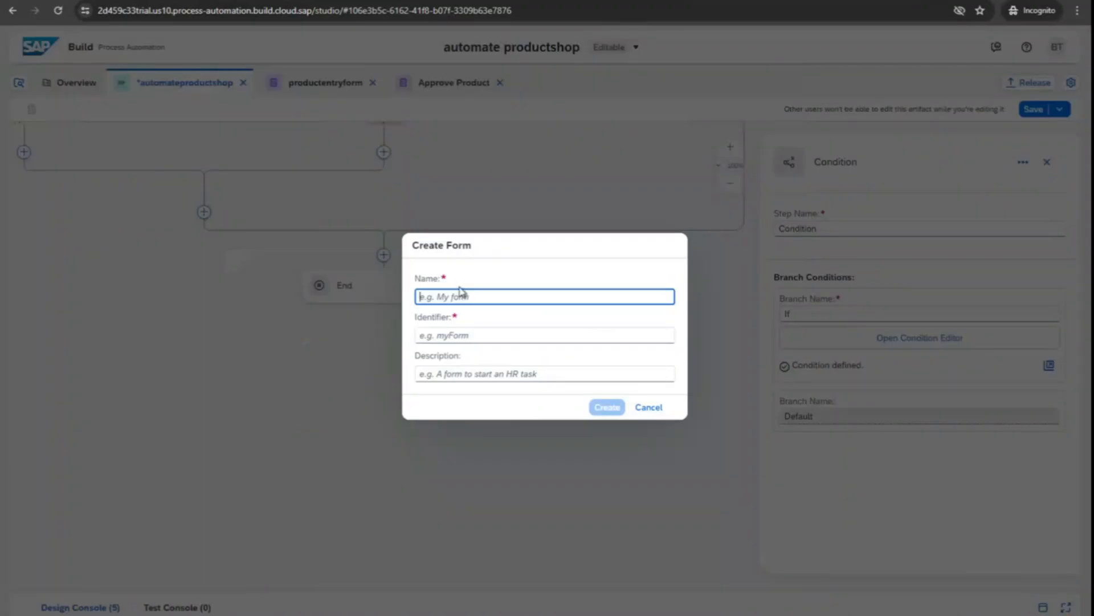
text(COnfi)
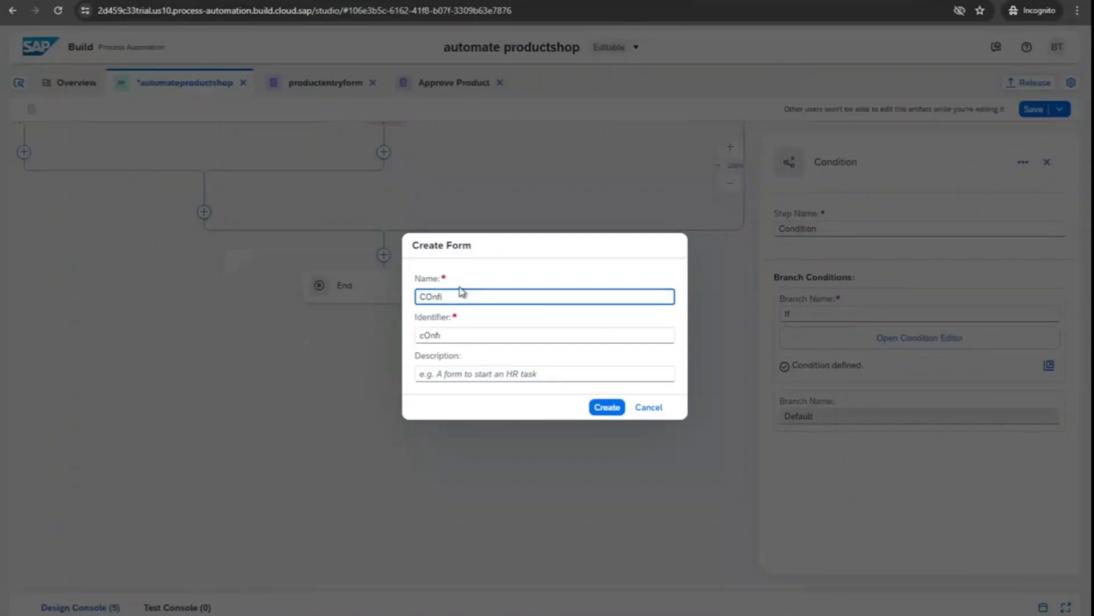
text(rma)
text(tion form)
text( FOrm)
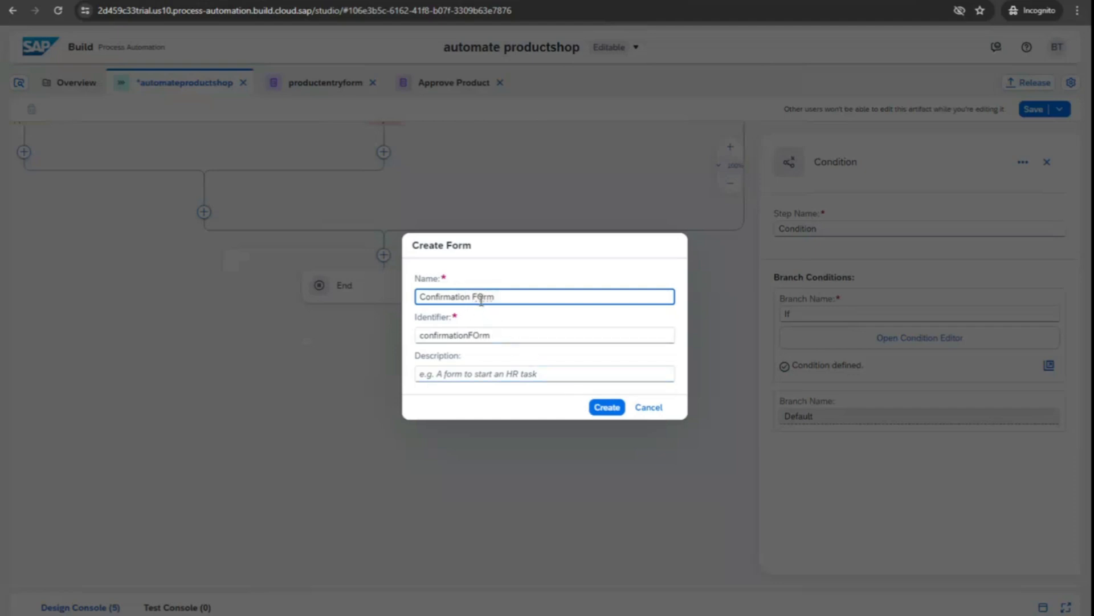
key(BackSpace)
click(600, 408)
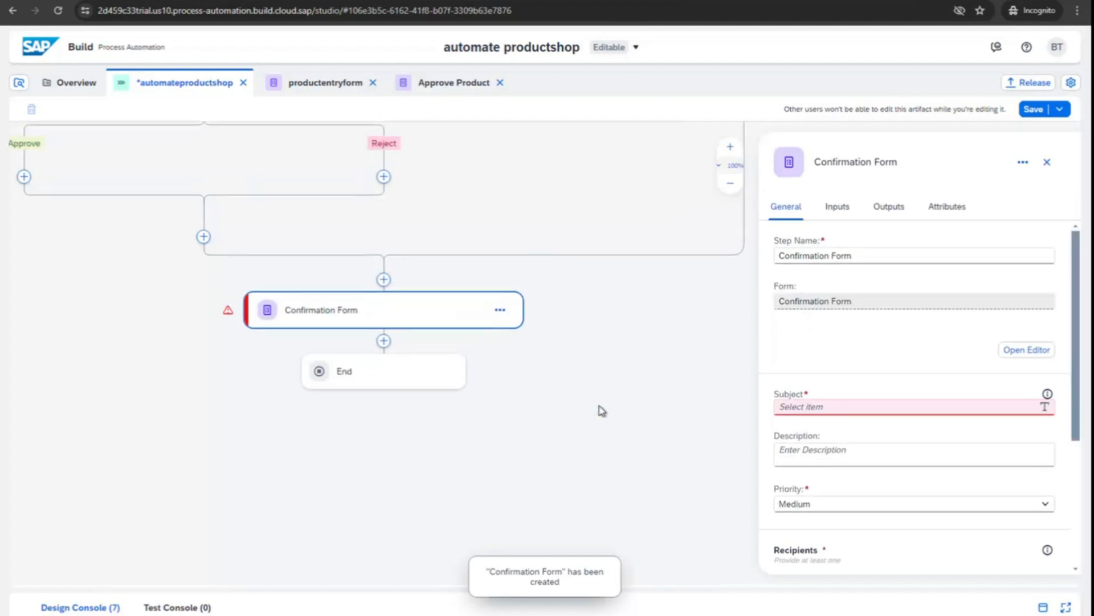
Step: Set the Confirmation Form subject to "Product Approved" with the trigger's Product Name variable inserted between the two words
click(818, 407)
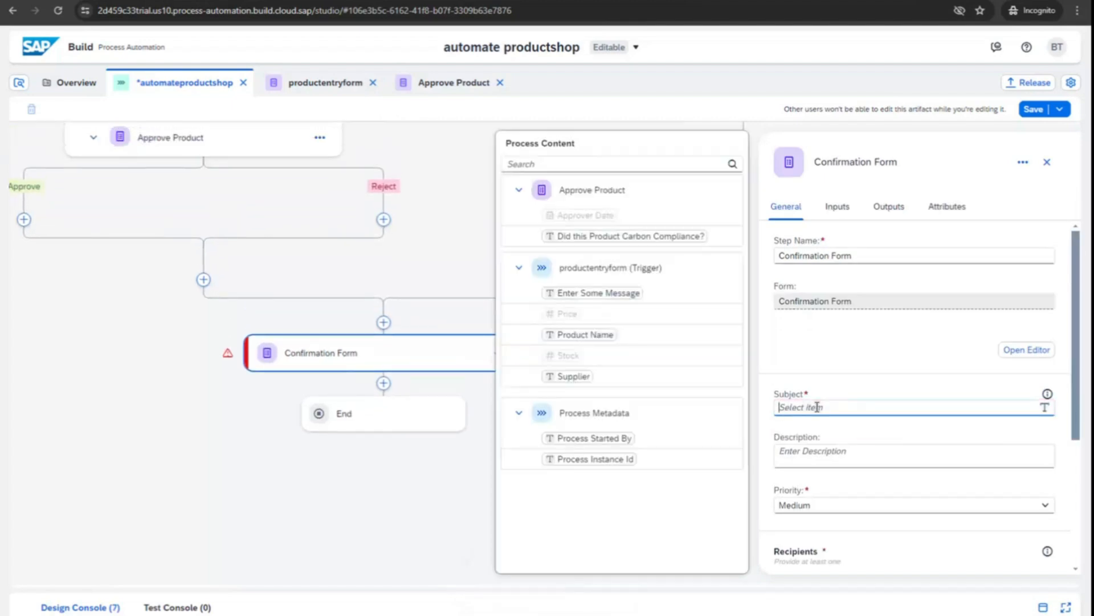
text(Pro)
key(BackSpace)
key(BackSpace)
key(BackSpace)
text(Pro)
click(814, 412)
text(-)
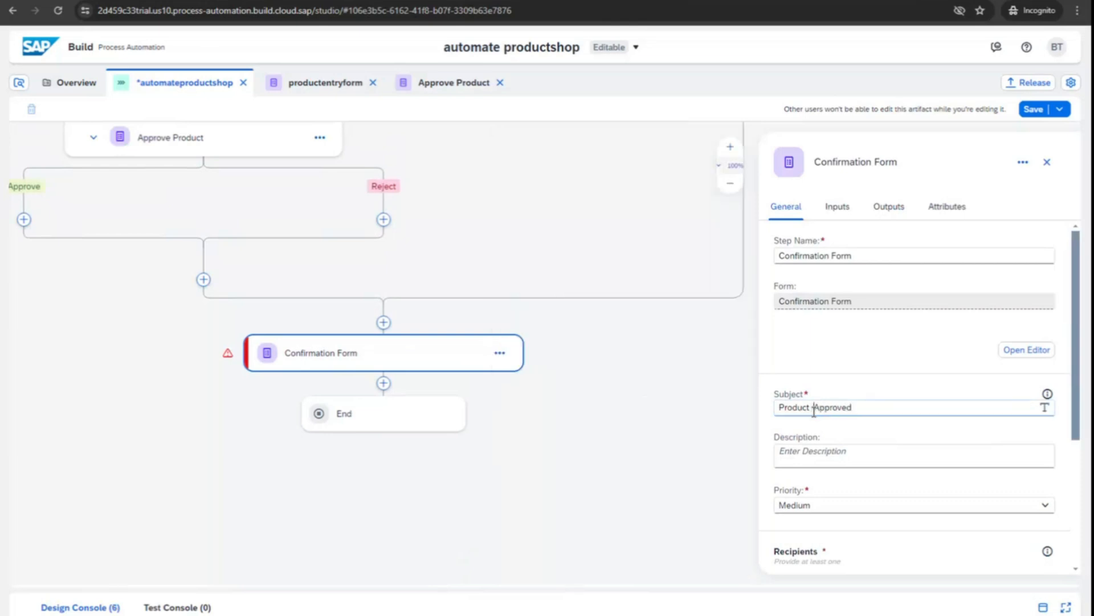
click(814, 411)
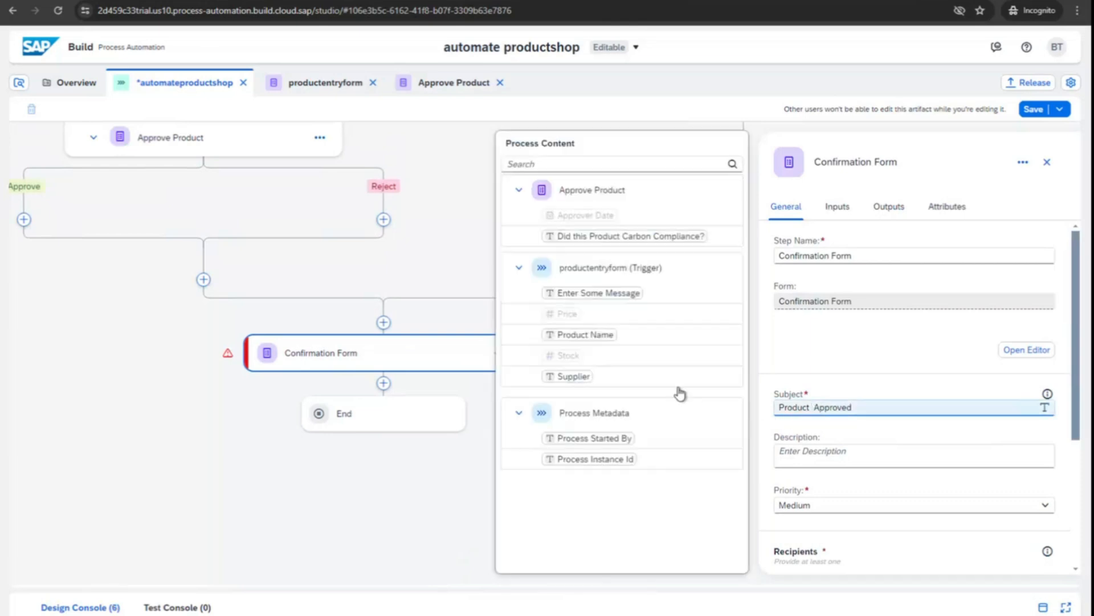
click(586, 335)
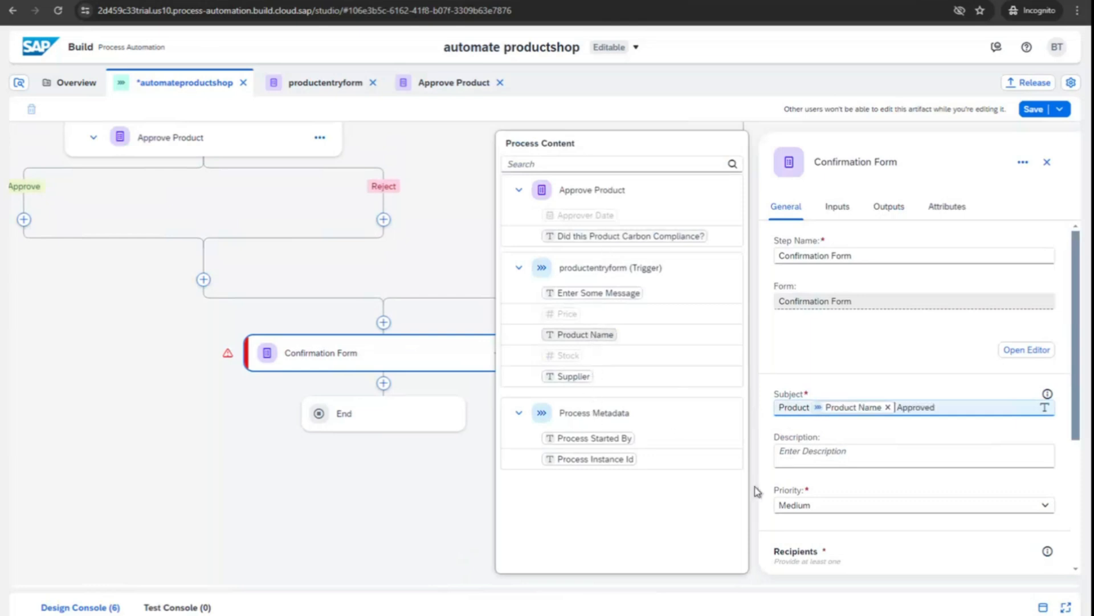
Step: Assign Process Started By as the recipient user of the Confirmation Form
scroll(874, 527, down, 2)
click(845, 527)
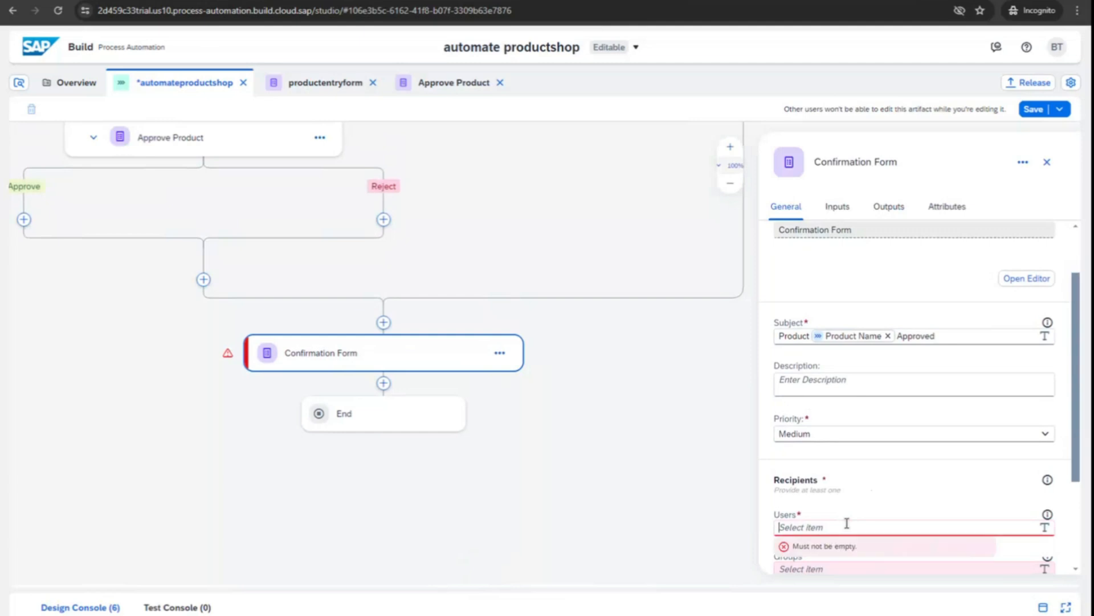
click(617, 426)
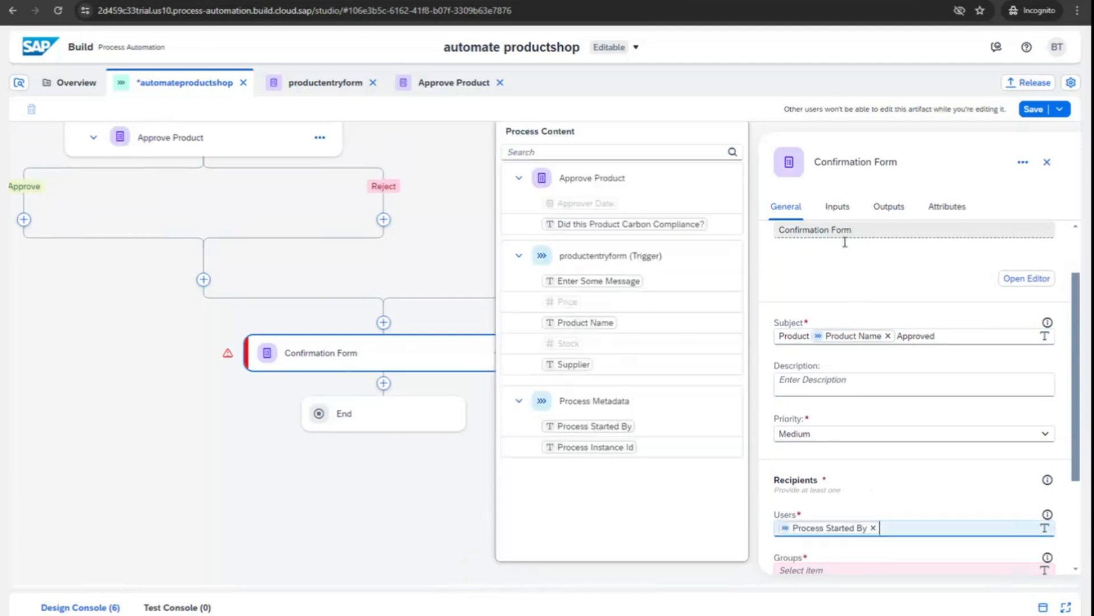
click(859, 282)
scroll(859, 282, up, 2)
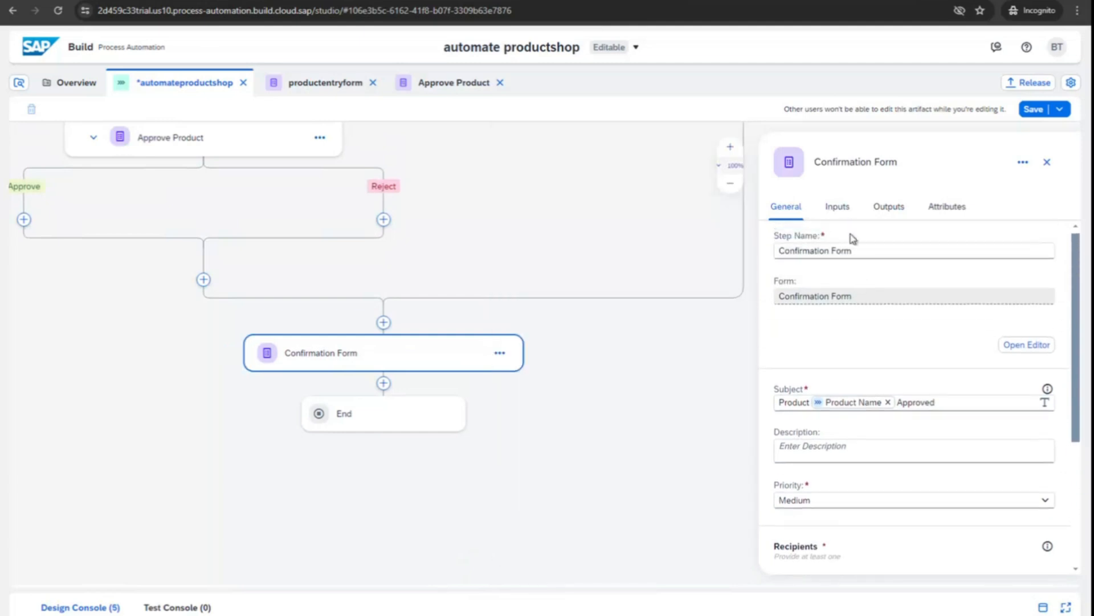
Step: Open the Confirmation Form for editing and add the main headline "Congratulations! Product Approved"
click(1023, 347)
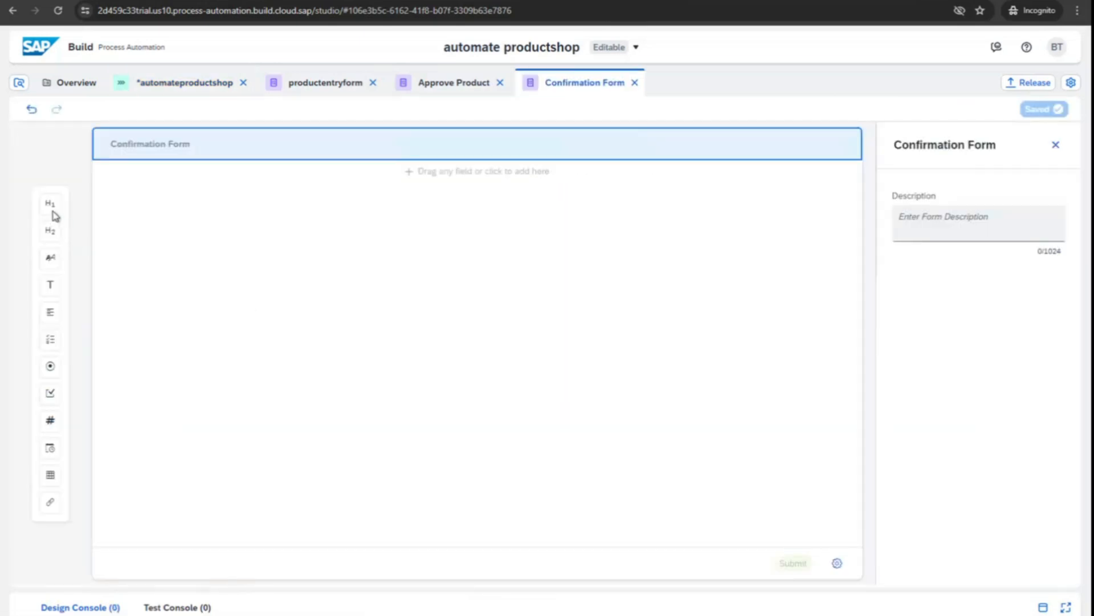
click(50, 206)
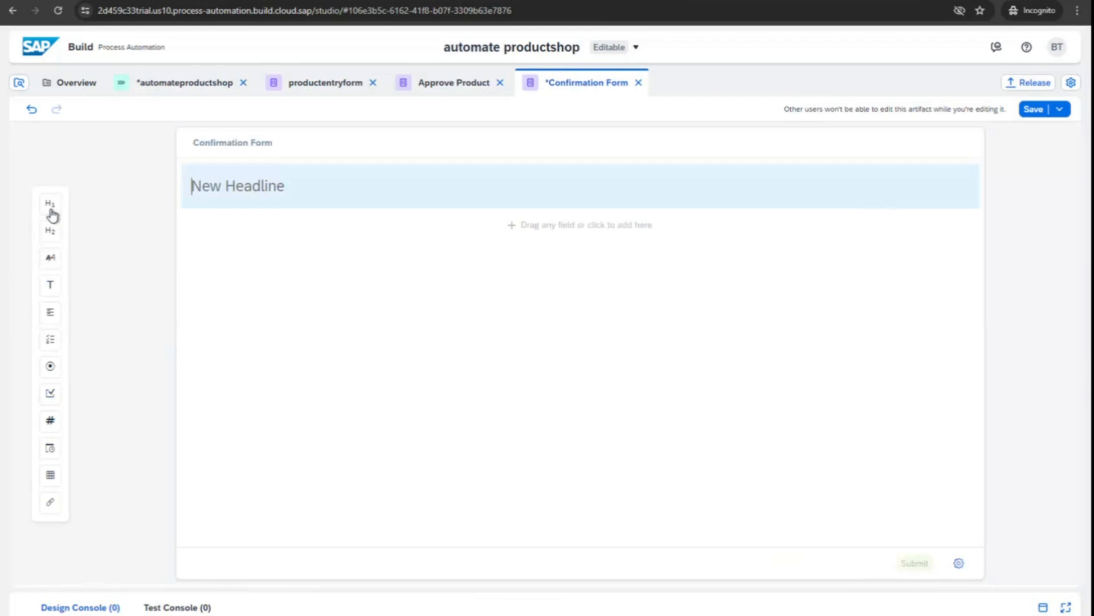
text(Congratula)
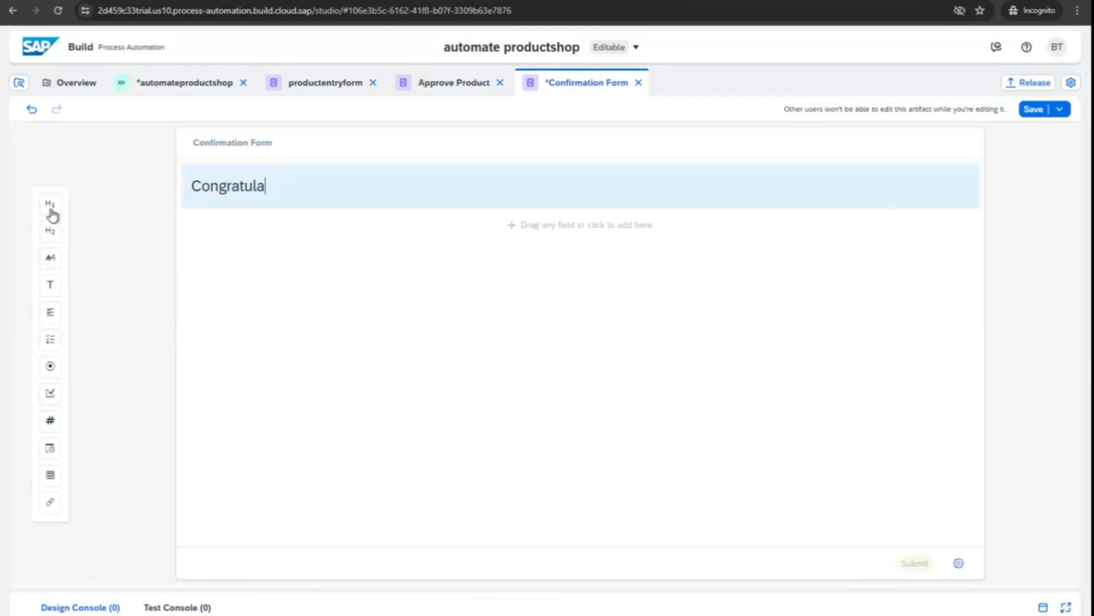
text(tions! Produ)
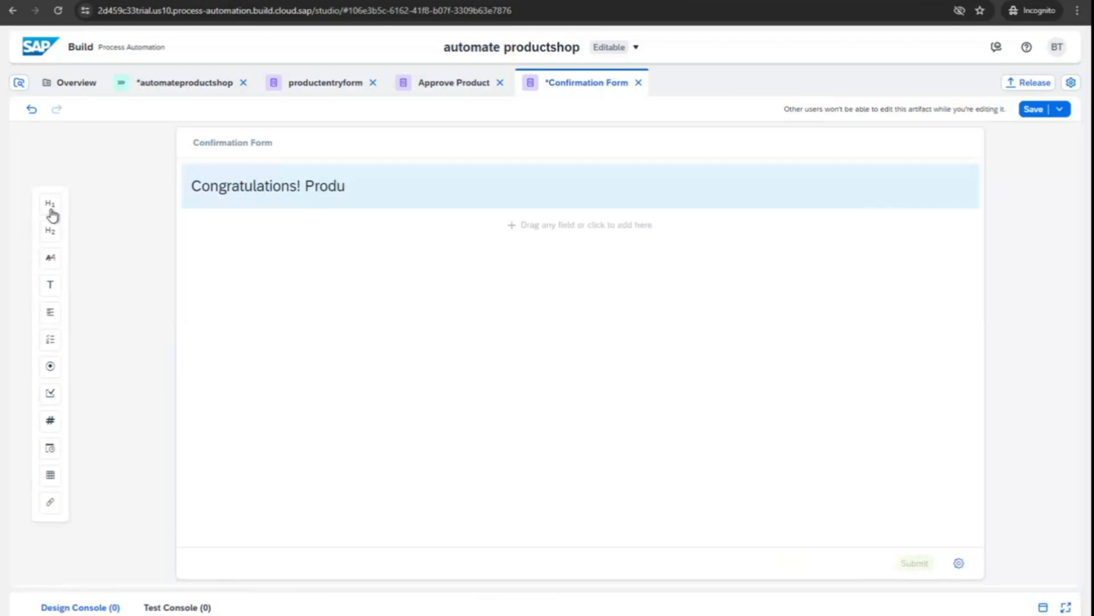
text(ct Approved)
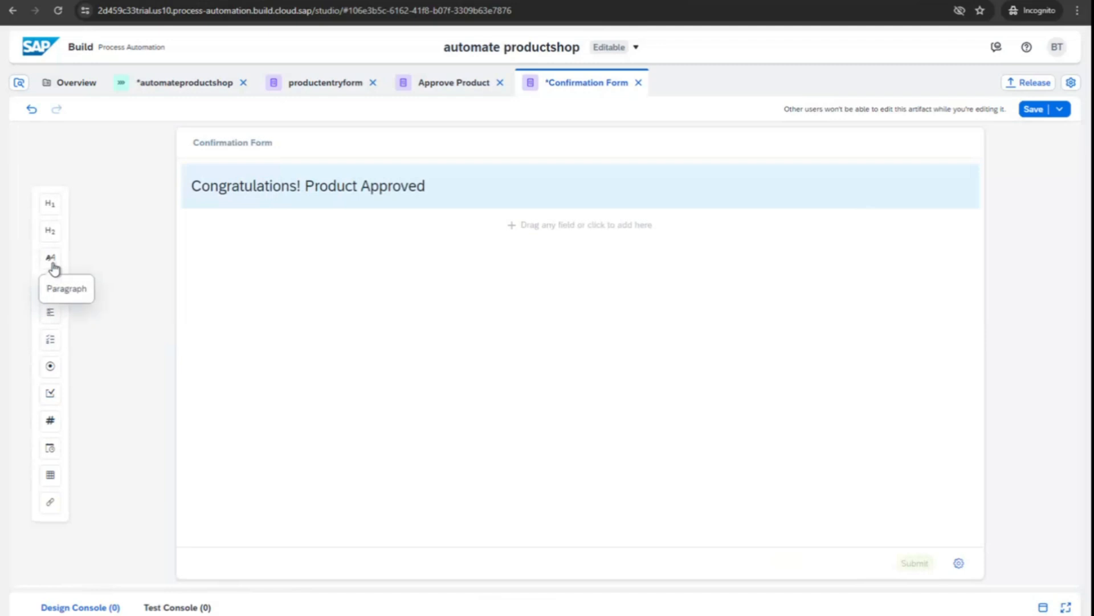
Step: Add a text field labelled "Product Name:" below the headline and select it
click(51, 287)
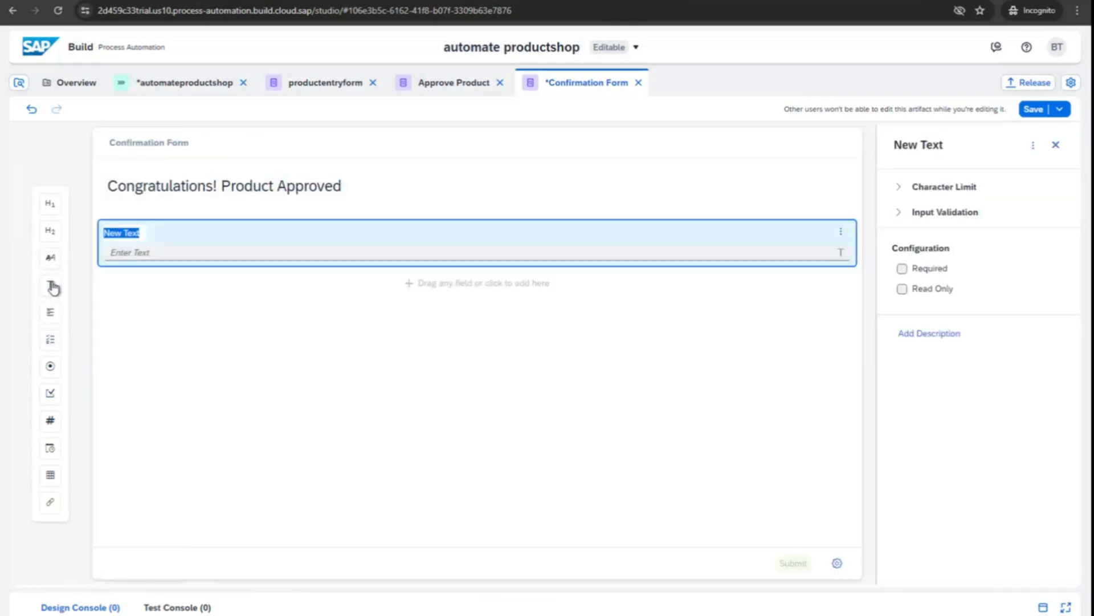
text(Product Name:)
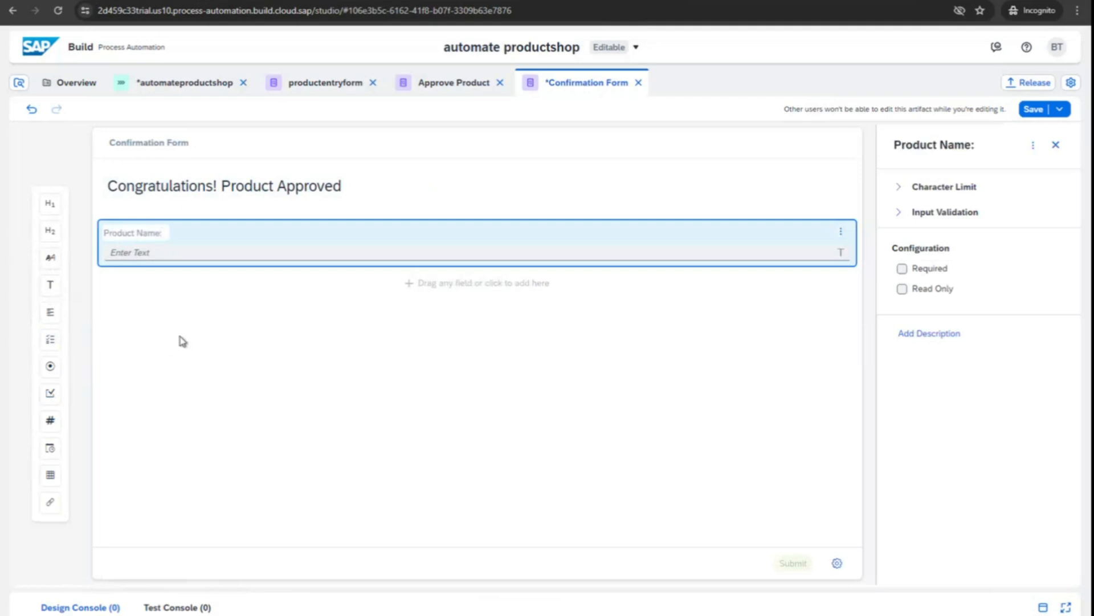
click(182, 341)
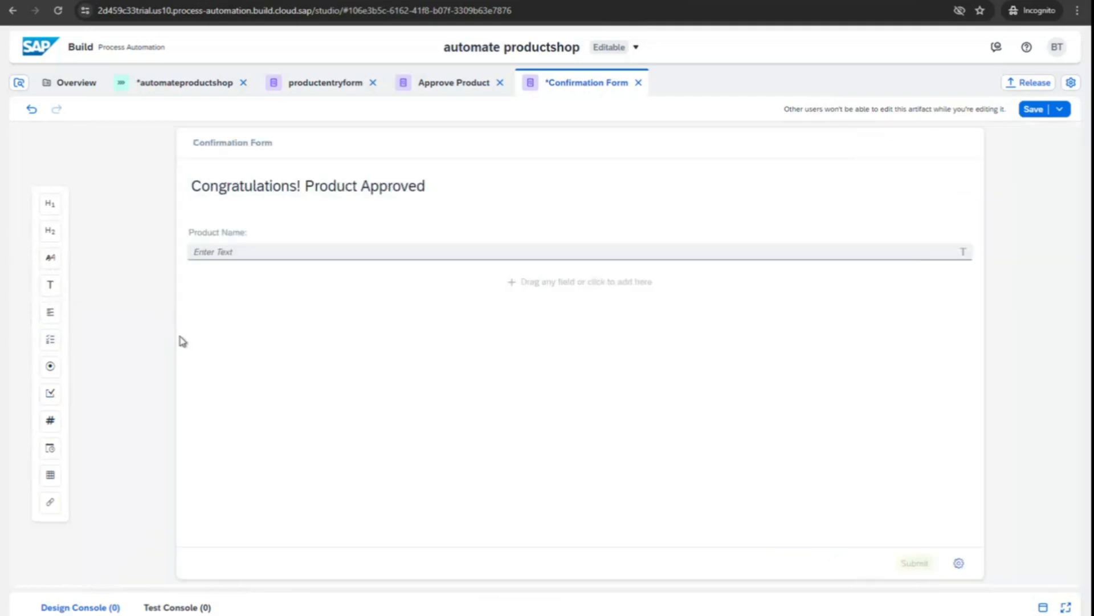
click(265, 251)
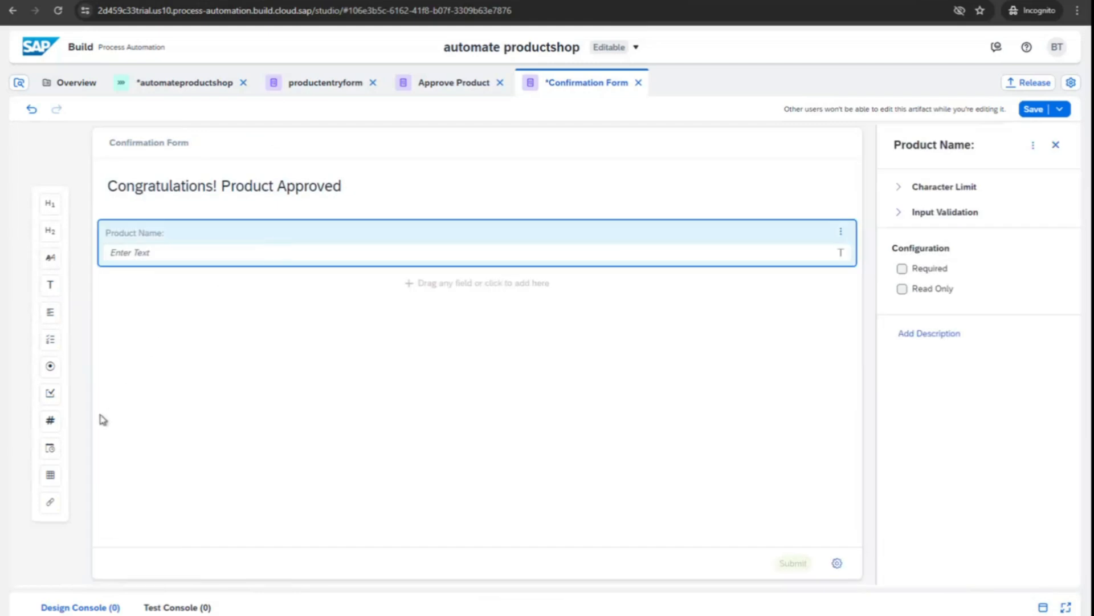
Step: Save the Confirmation Form and return to the automateproductshop process
click(174, 390)
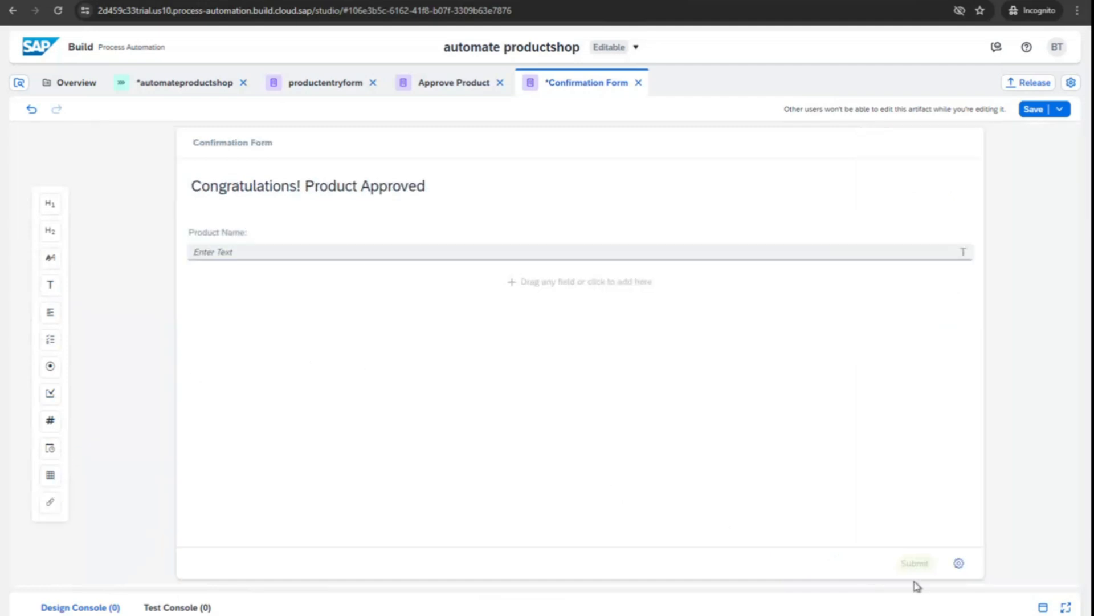
click(1034, 111)
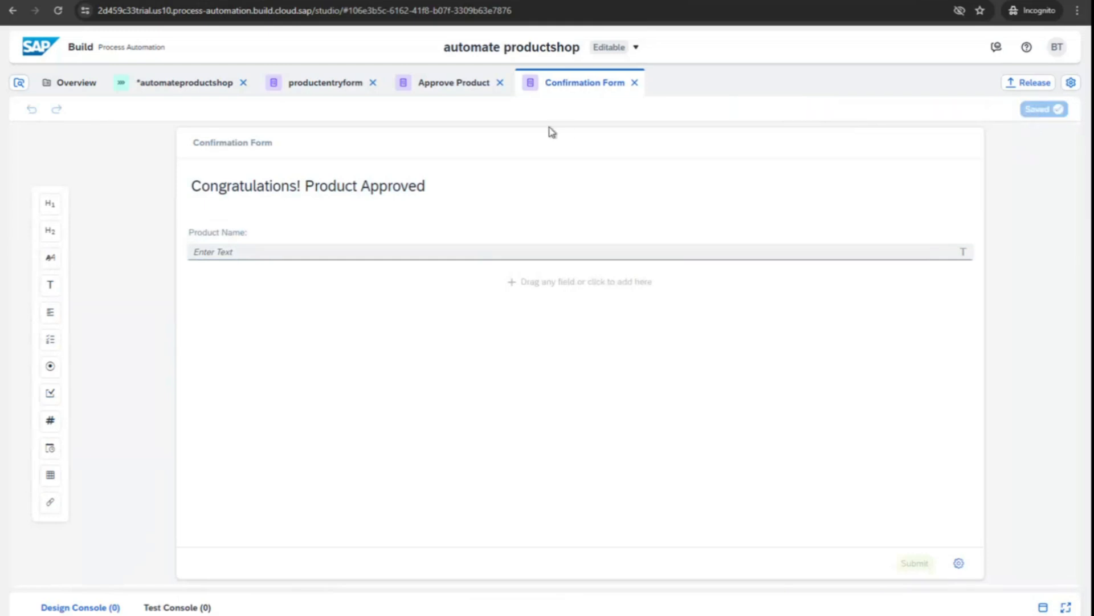
click(210, 83)
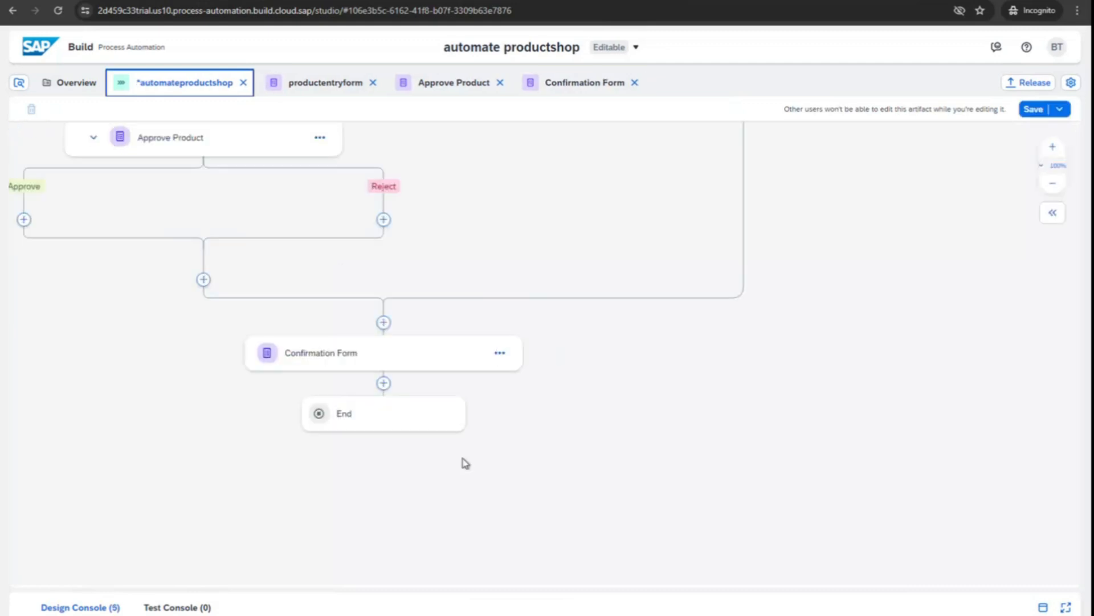
Step: Map the Confirmation Form's Product Name input to the productentryform trigger's Product Name and save the process
click(447, 368)
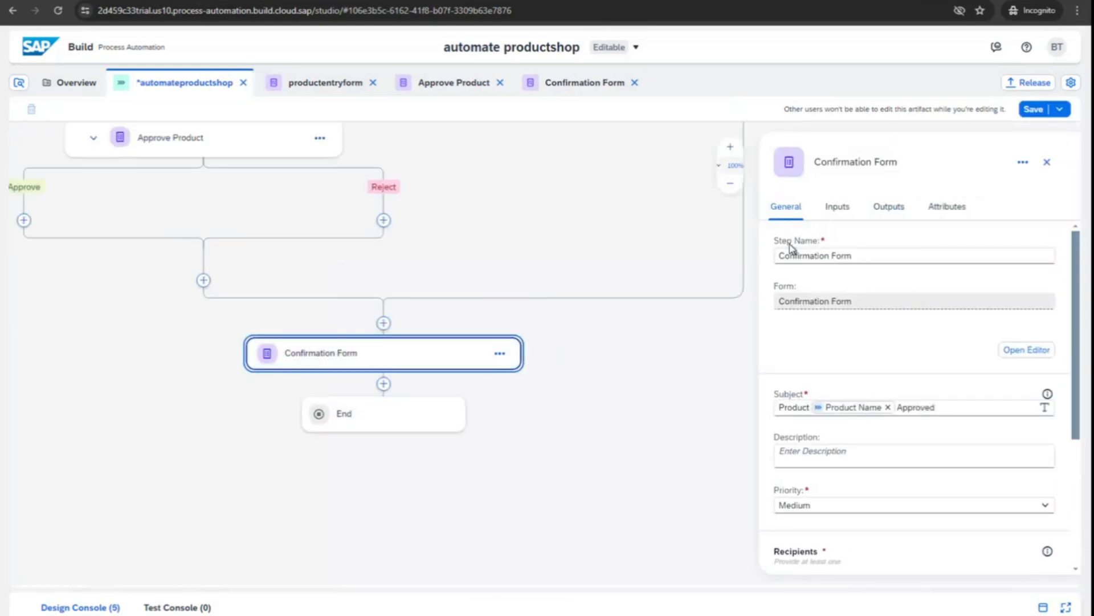
click(837, 207)
click(827, 259)
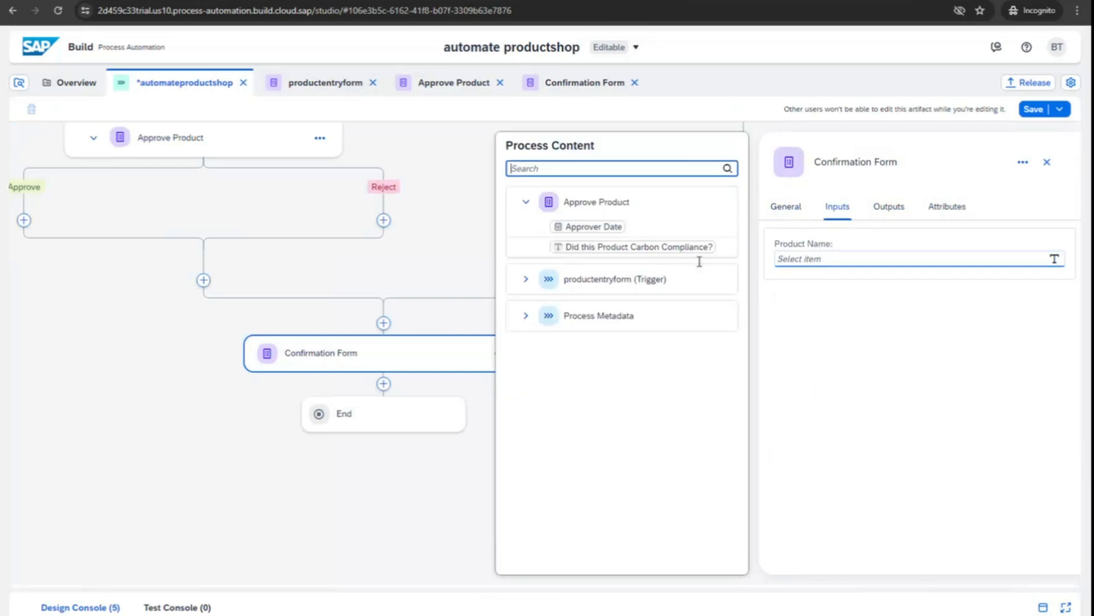
click(525, 279)
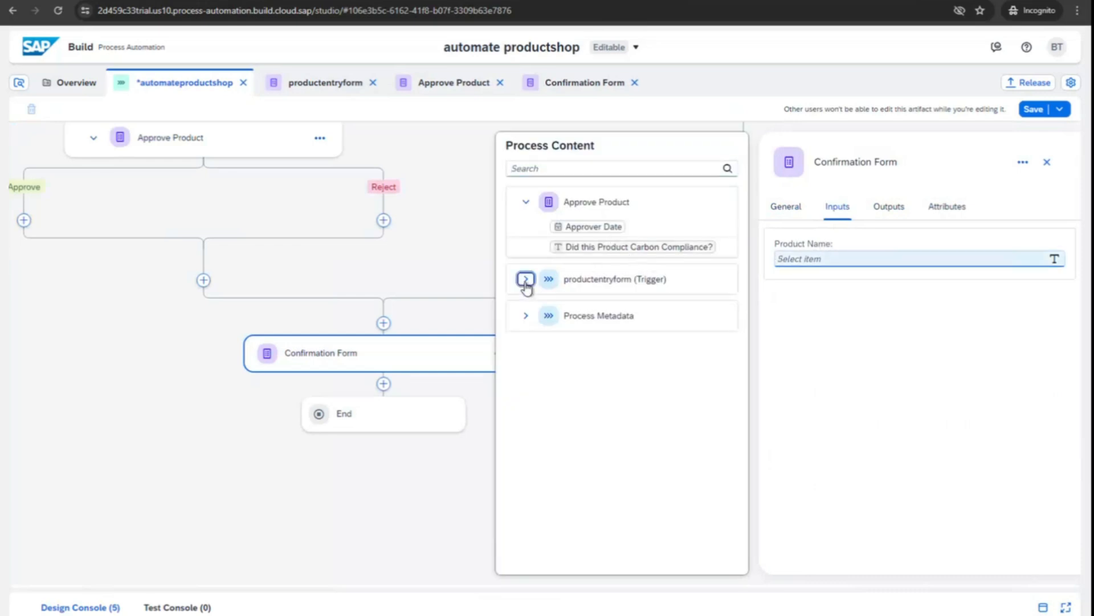
click(583, 345)
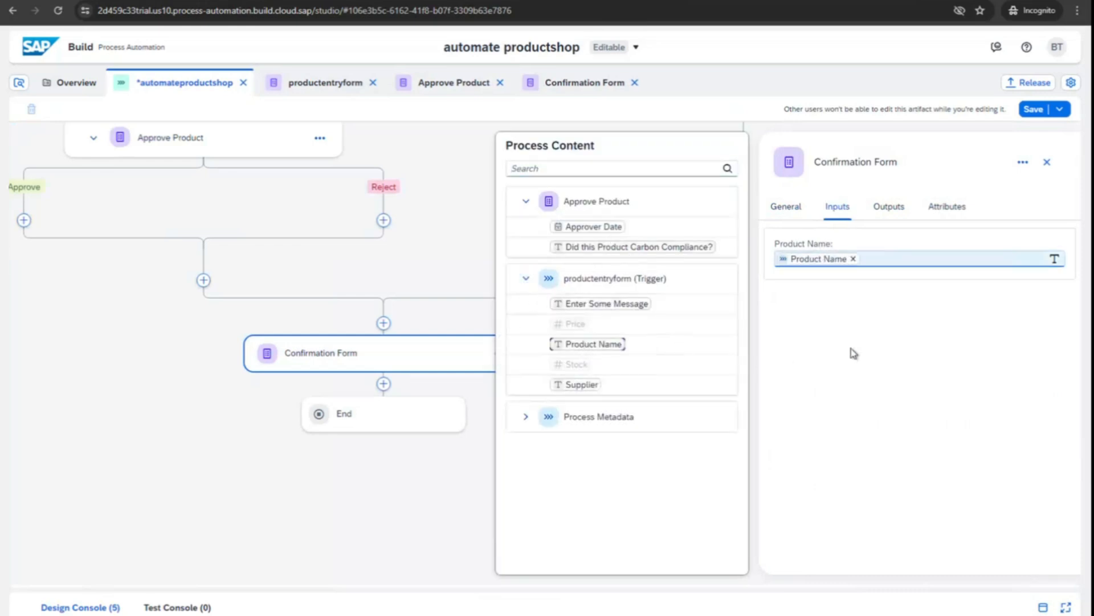
click(853, 352)
click(1041, 113)
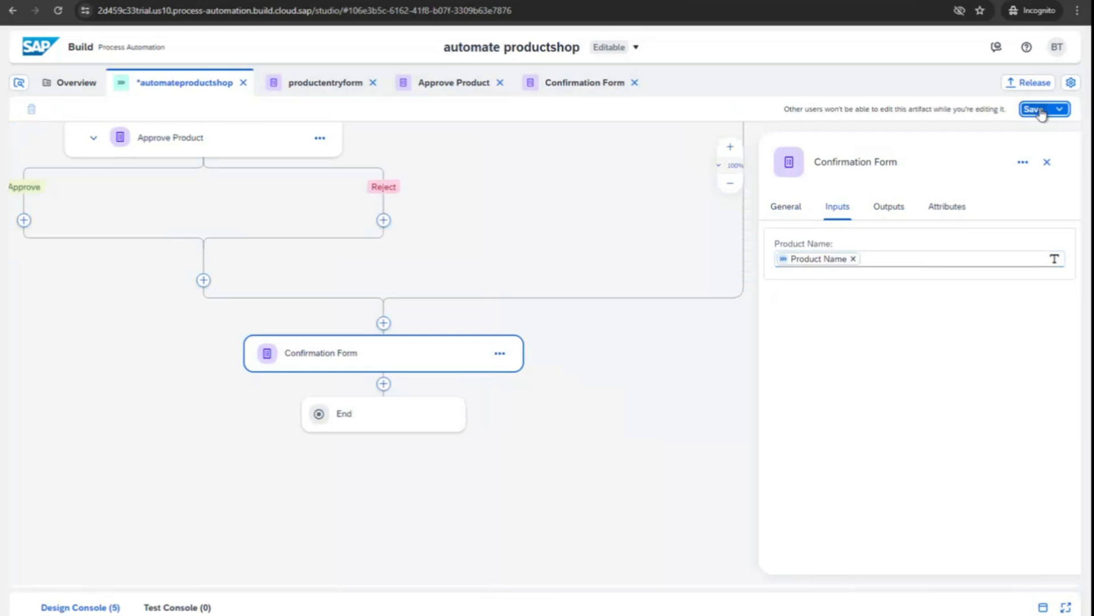
Step: Release the project as version 1.0.2 and upgrade its deployment in the Public environment
click(1028, 90)
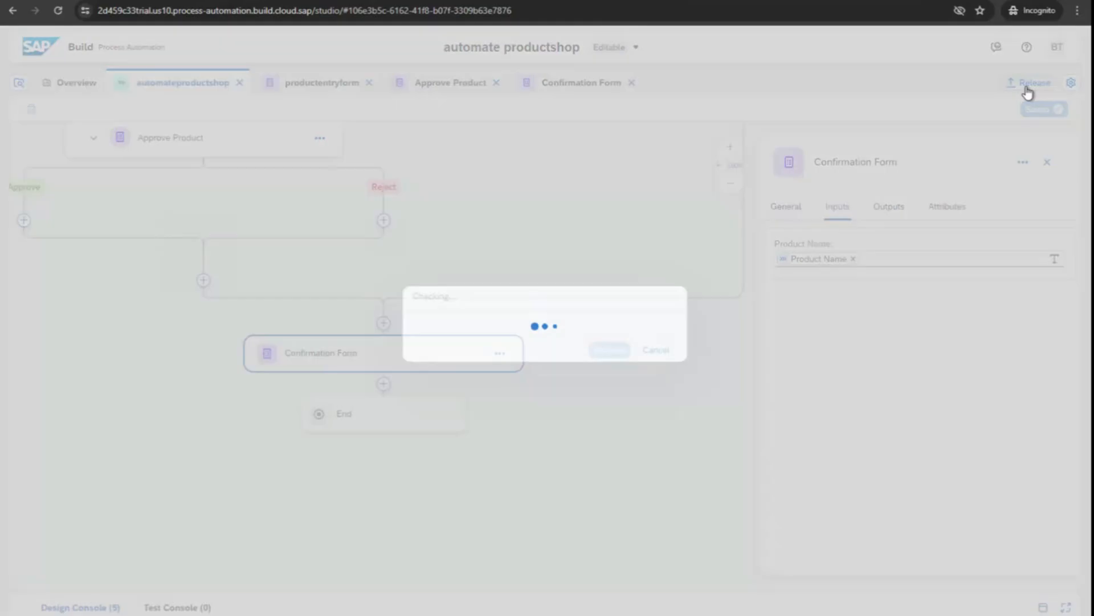
click(606, 463)
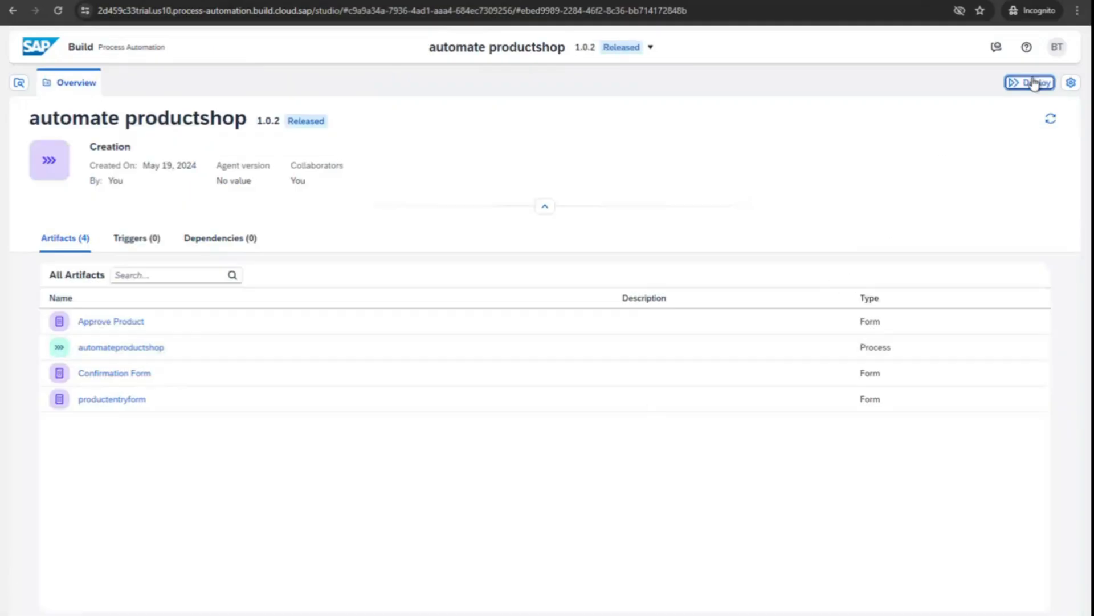
click(1034, 83)
click(845, 174)
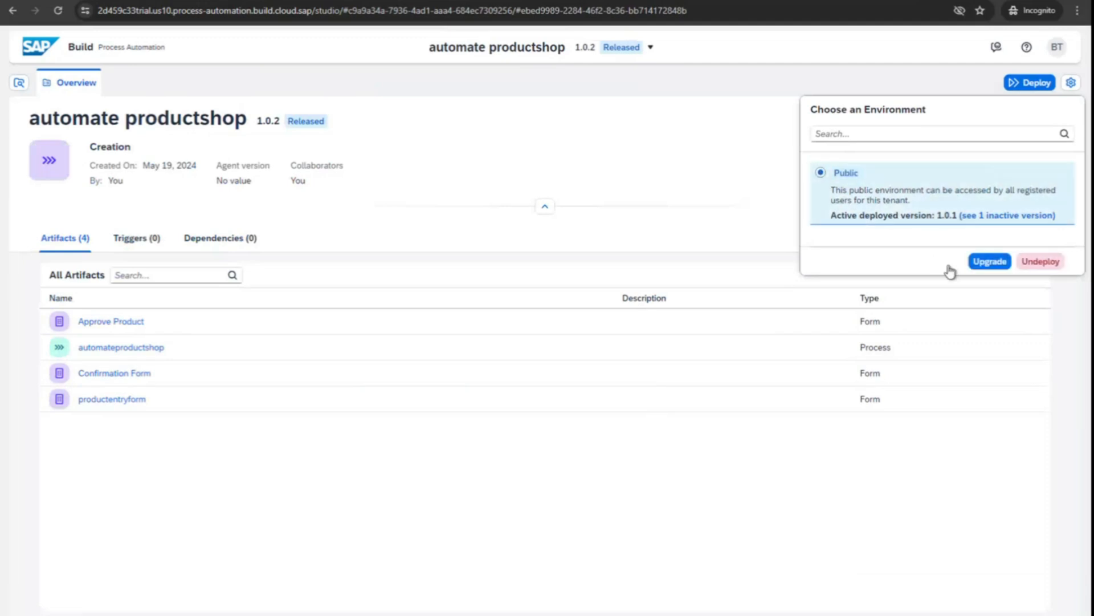
click(986, 262)
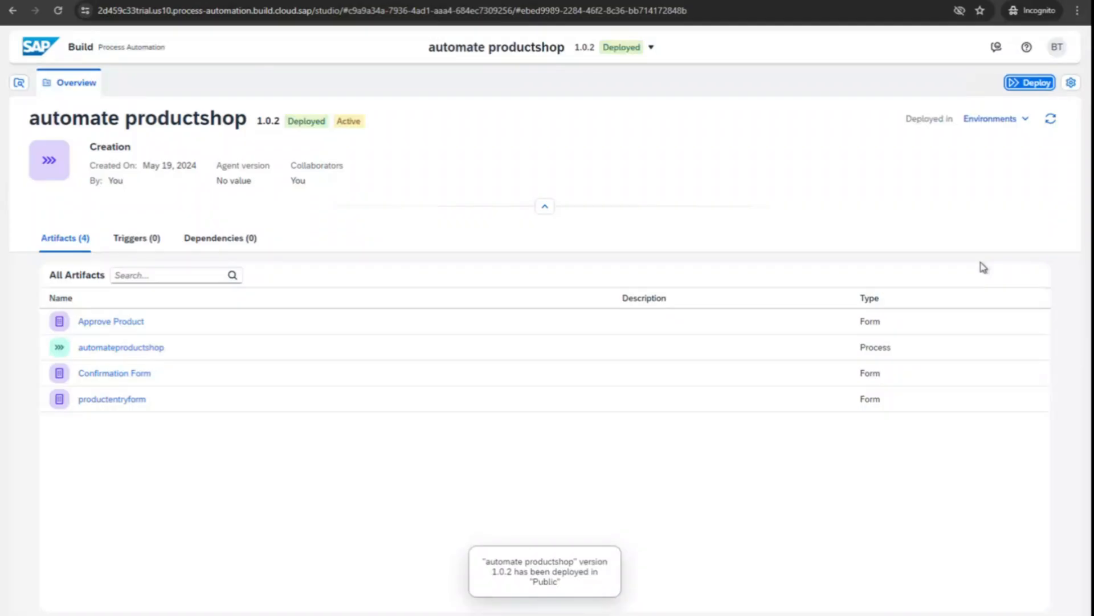
Step: Open the deployed automateproductshop process and examine its flow and the summary of the If branch condition
click(121, 348)
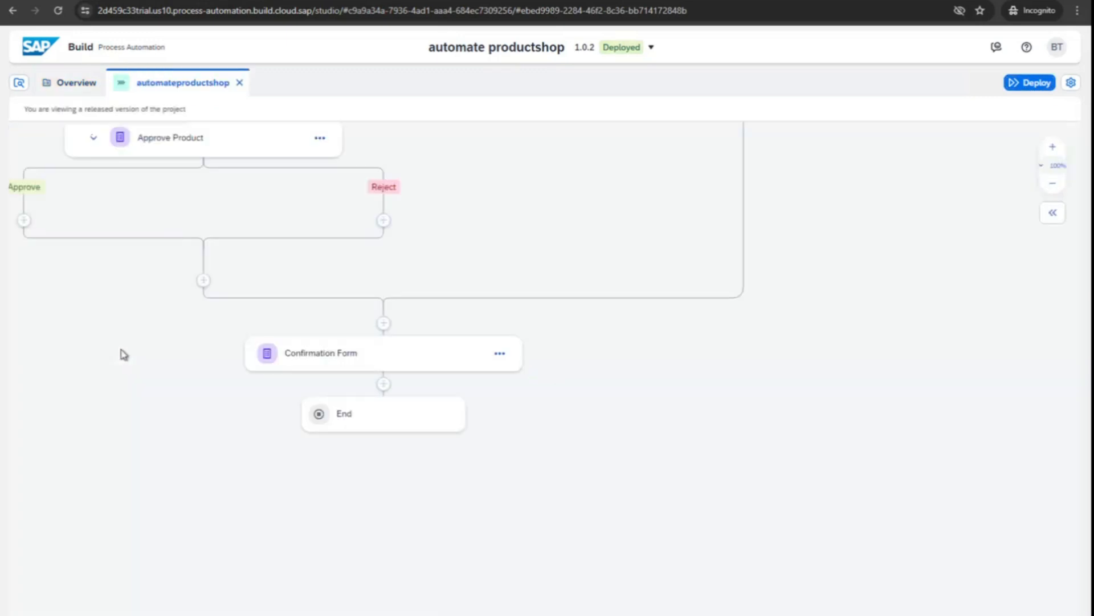
drag(159, 467, 260, 552)
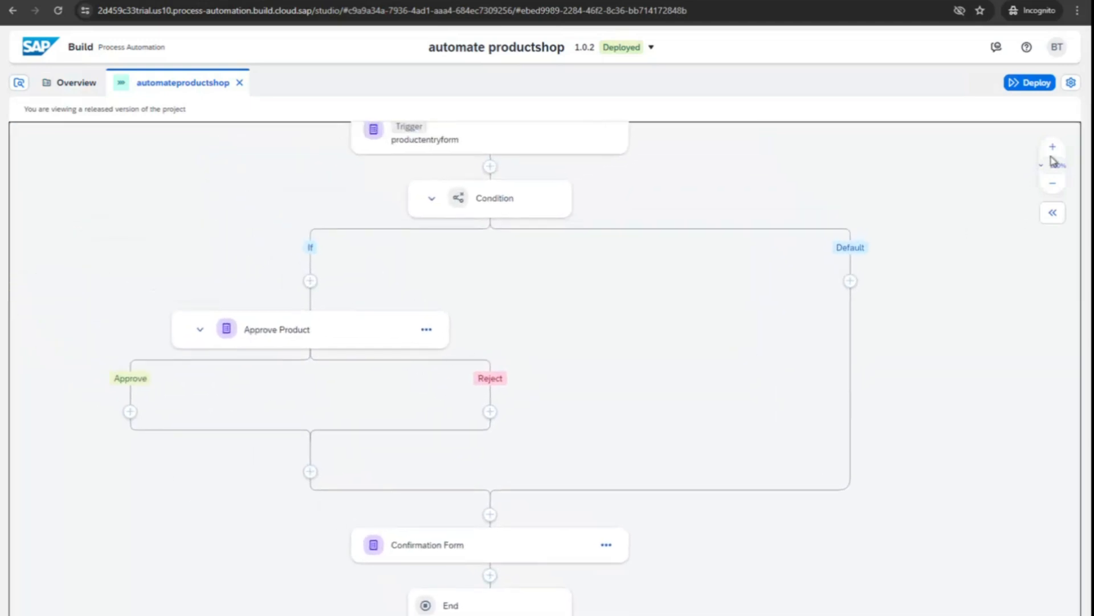
click(1053, 185)
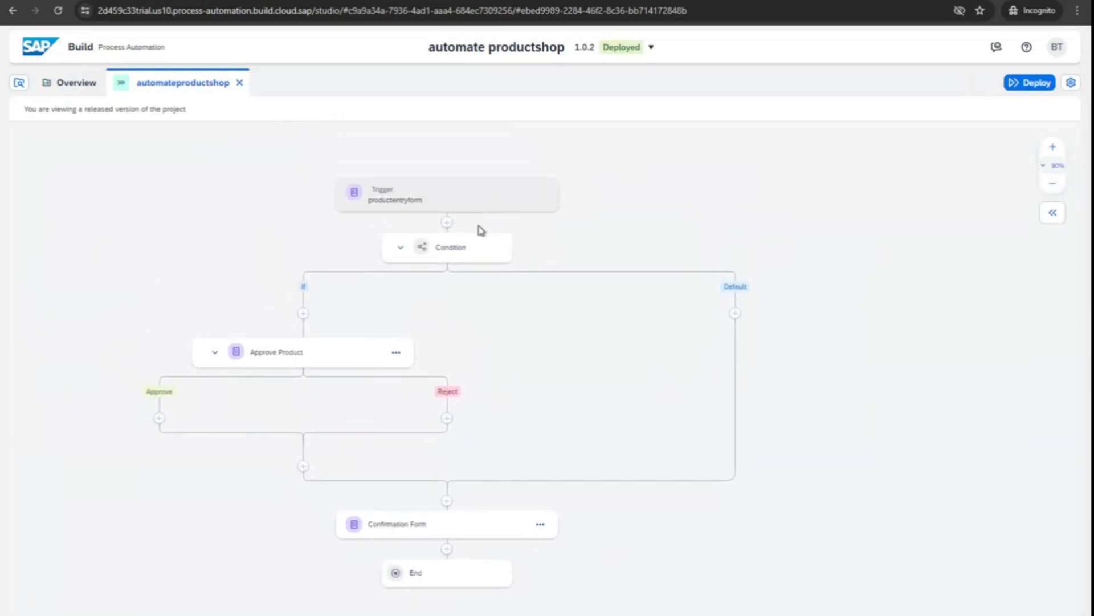
click(470, 248)
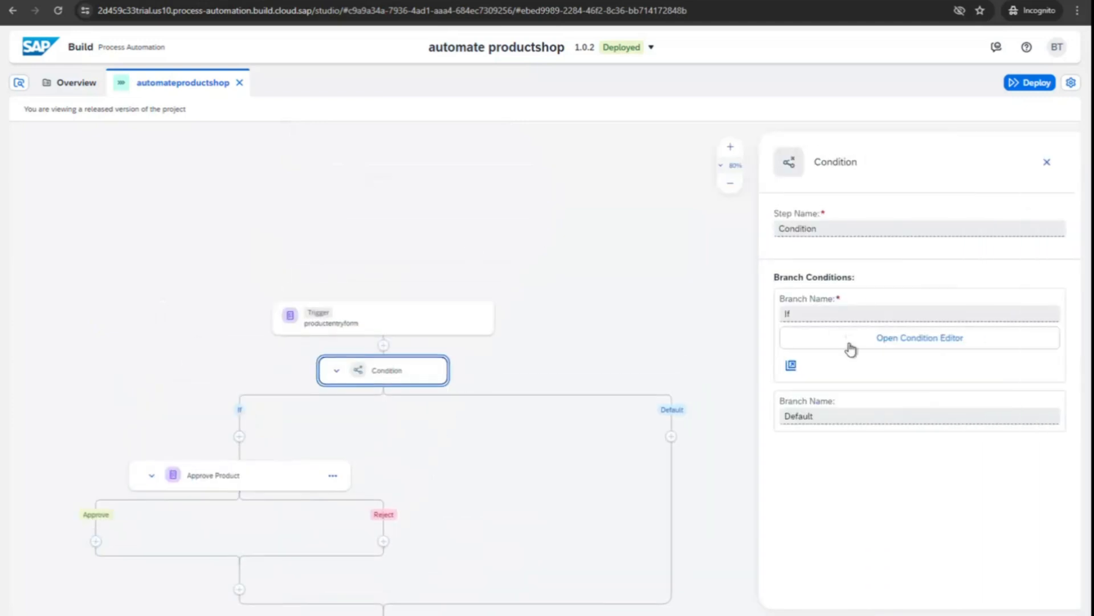
click(794, 367)
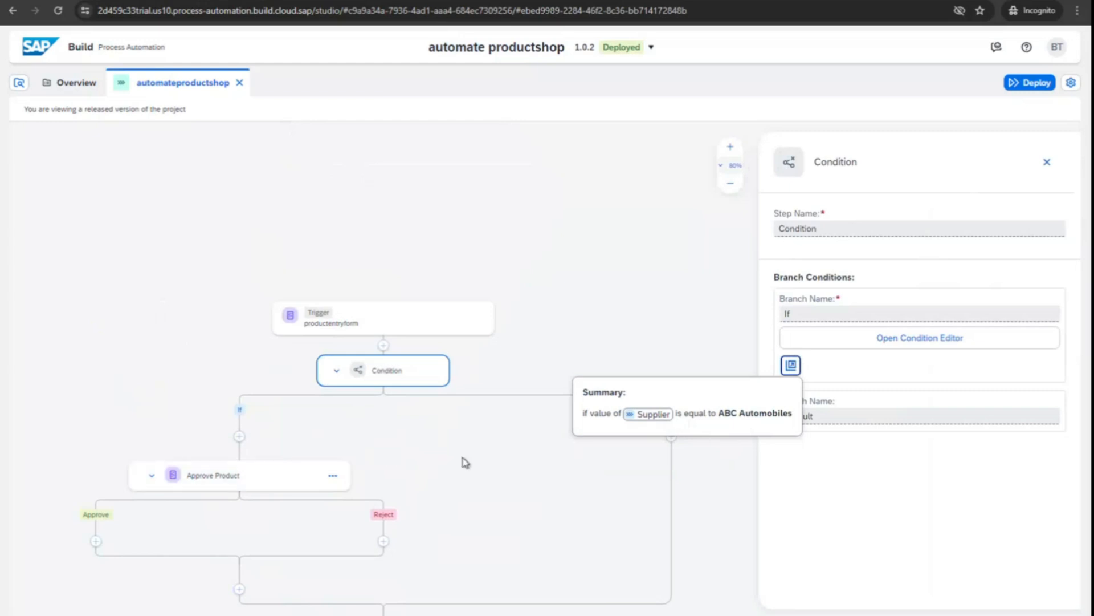
click(466, 462)
drag(459, 439, 447, 251)
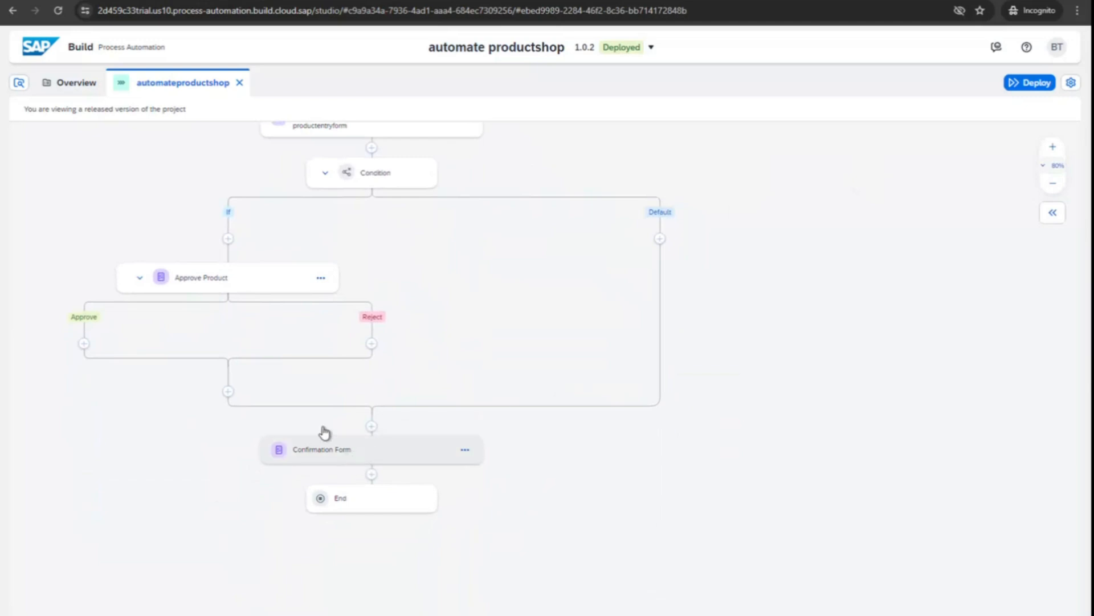
drag(531, 325, 551, 340)
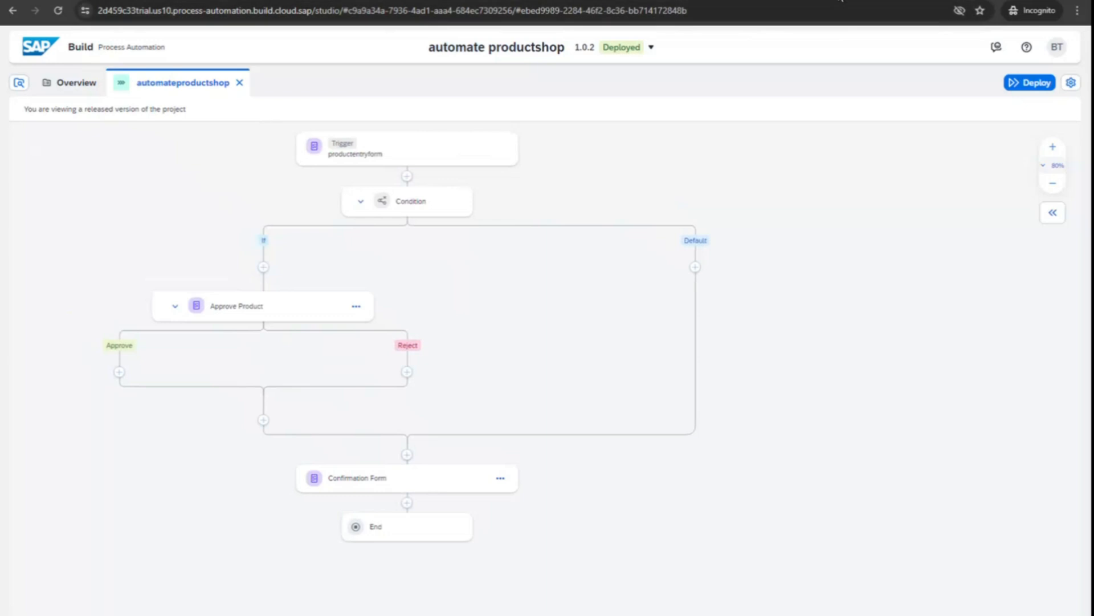
Step: Switch to the new product proposal form, reload it, and enter product name "Yama YZ15", price 453000 and stock 234
click(821, 0)
click(820, 14)
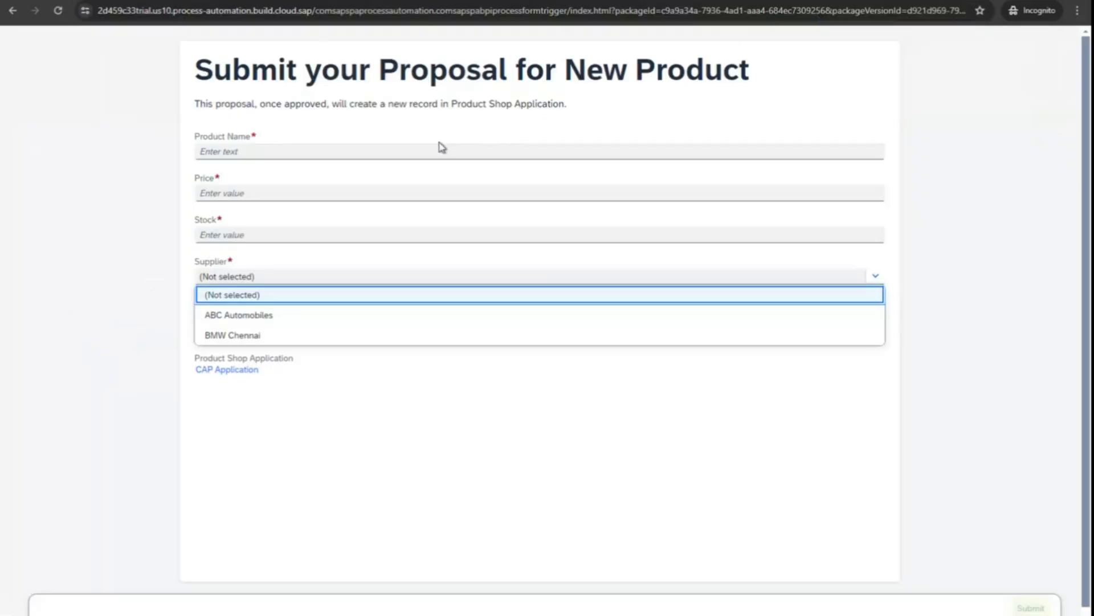
key(F5)
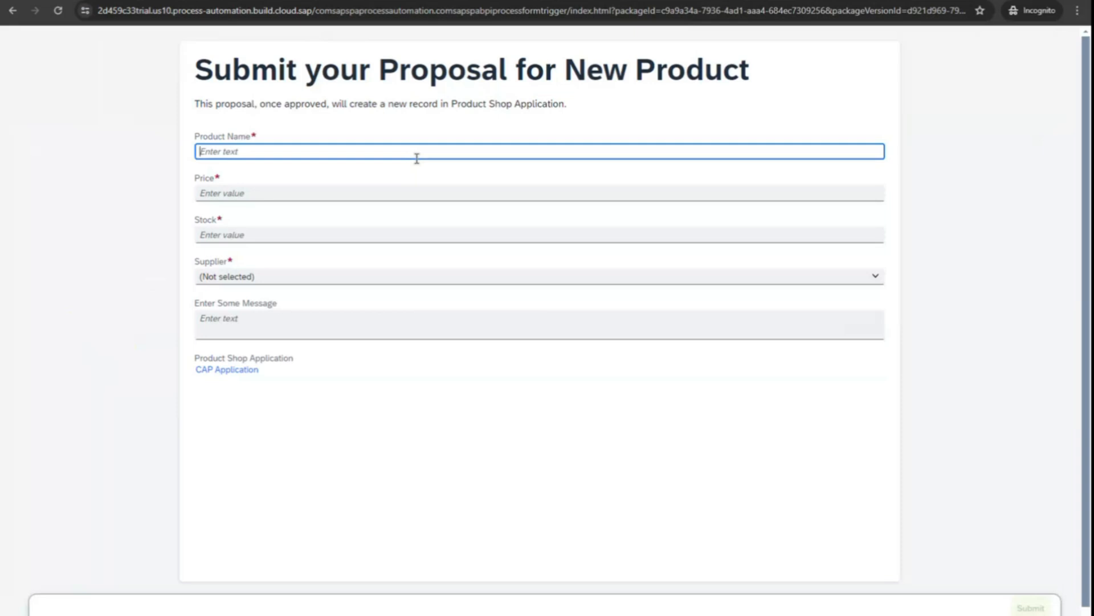
text(Yama YZ15)
click(399, 192)
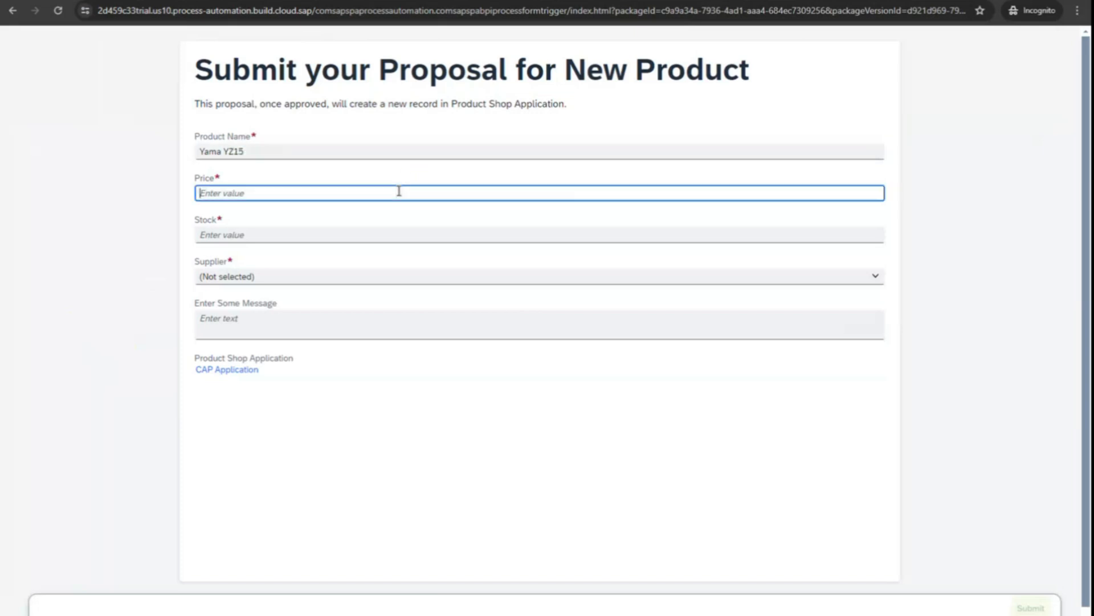
text(453000)
click(506, 235)
text(23)
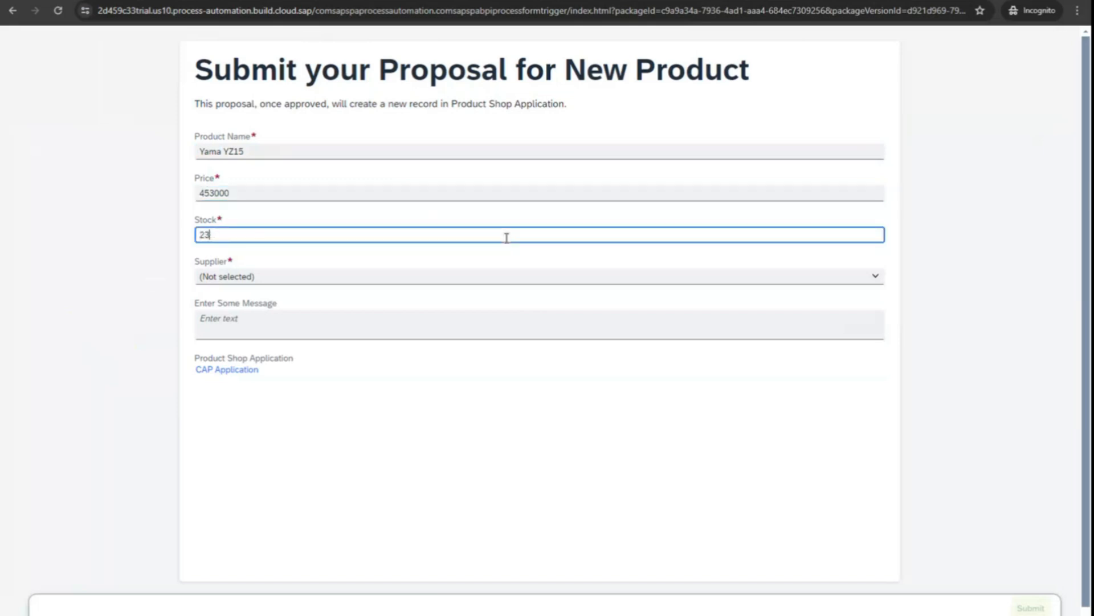
text(4)
Step: Choose ABC Automobiles as supplier, enter the message "Please approve it." and submit the proposal
click(875, 278)
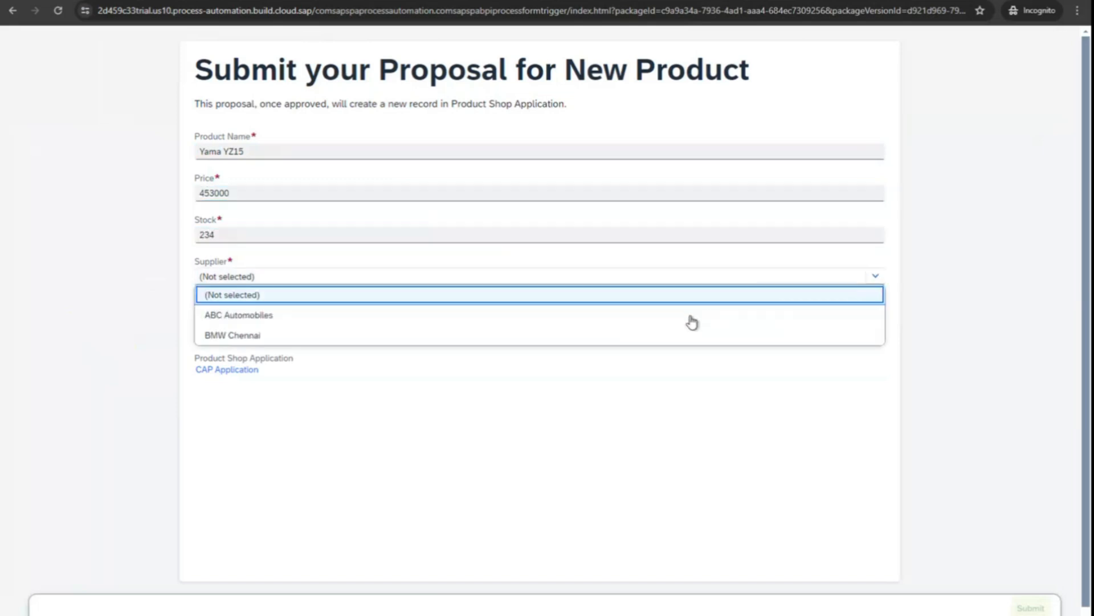
click(673, 319)
click(640, 326)
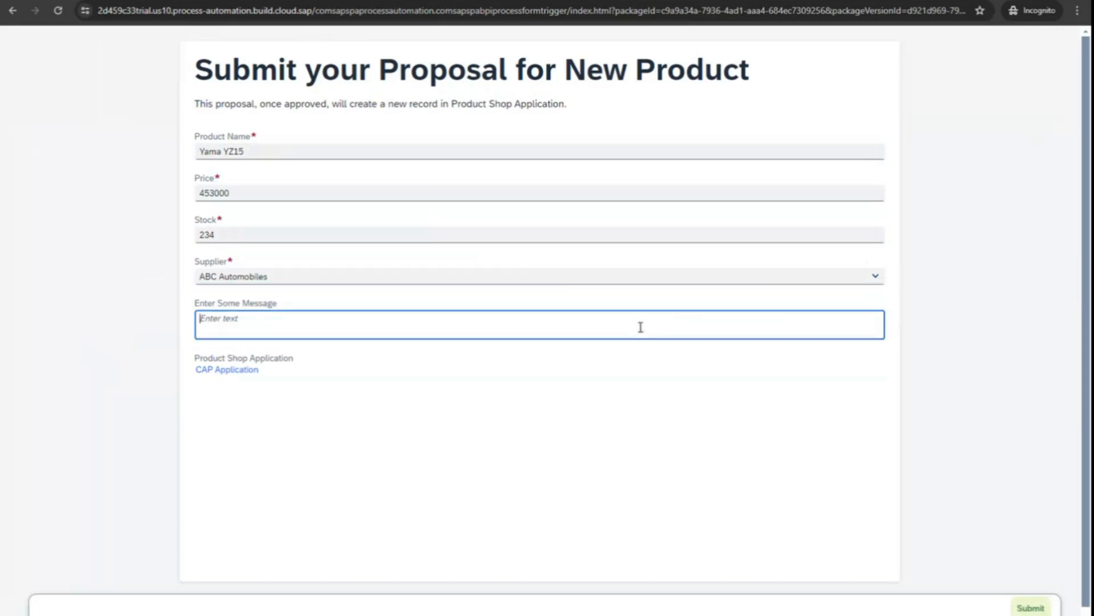
text(Please approve it.)
click(1032, 608)
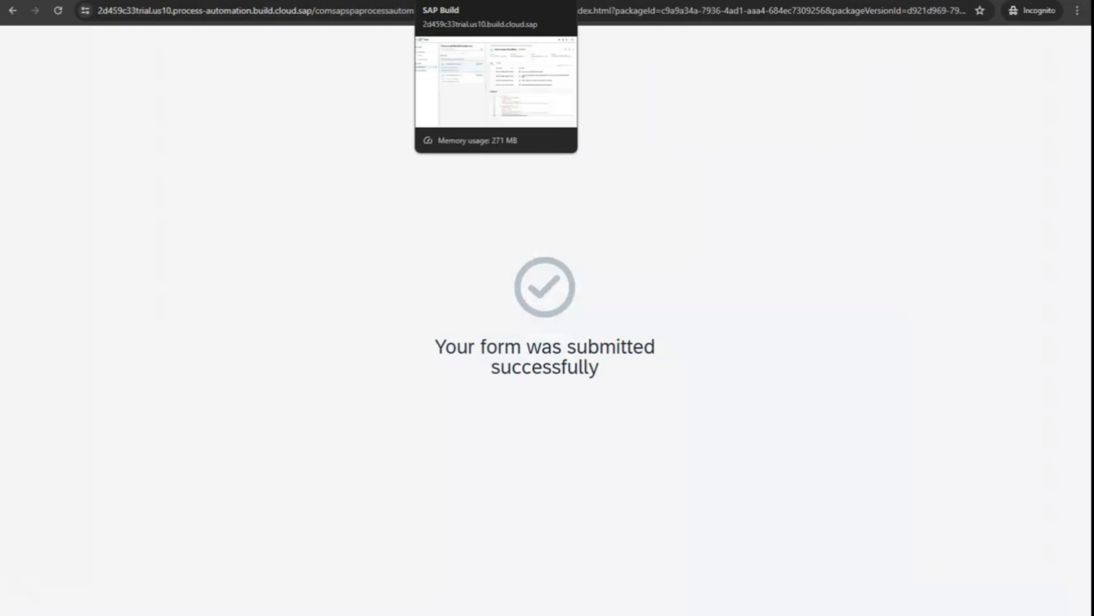
Step: Open the newest automateproductshop instance in Monitoring and examine its logs and context
click(490, 2)
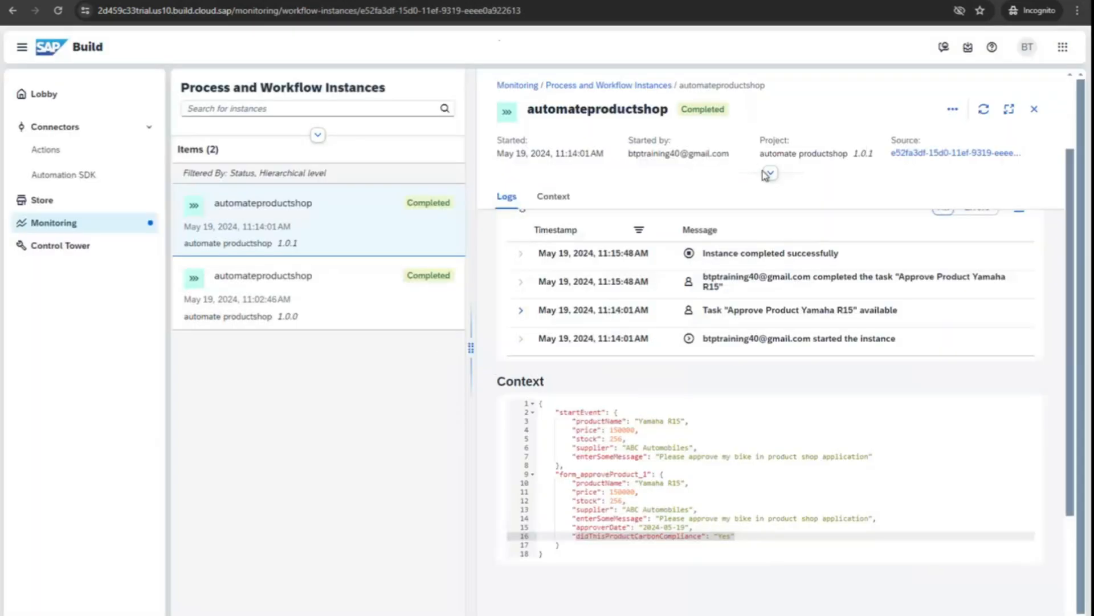
click(1035, 110)
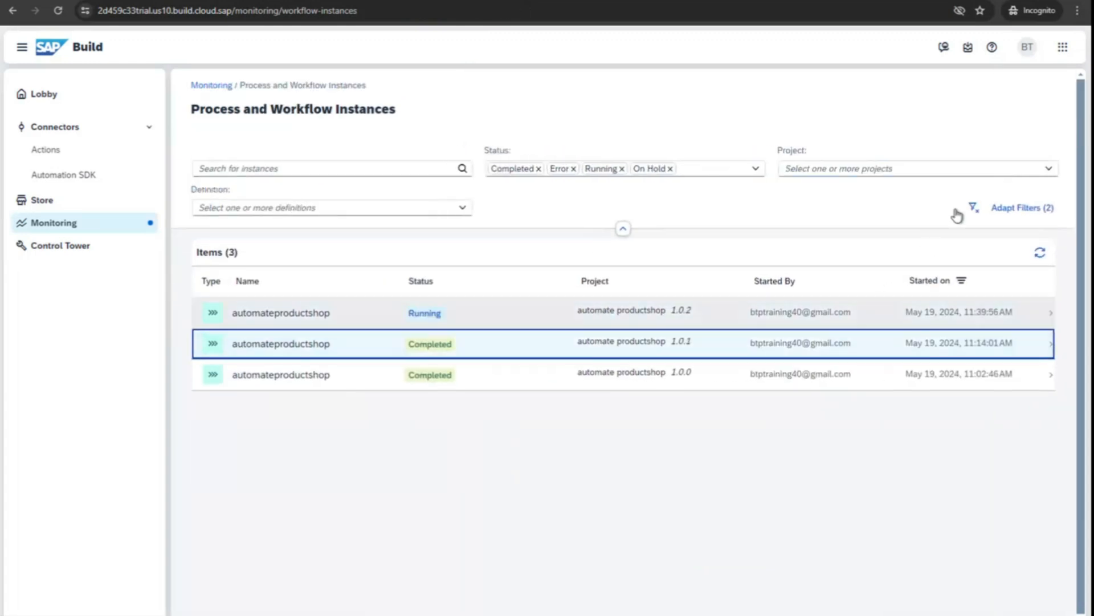
click(864, 302)
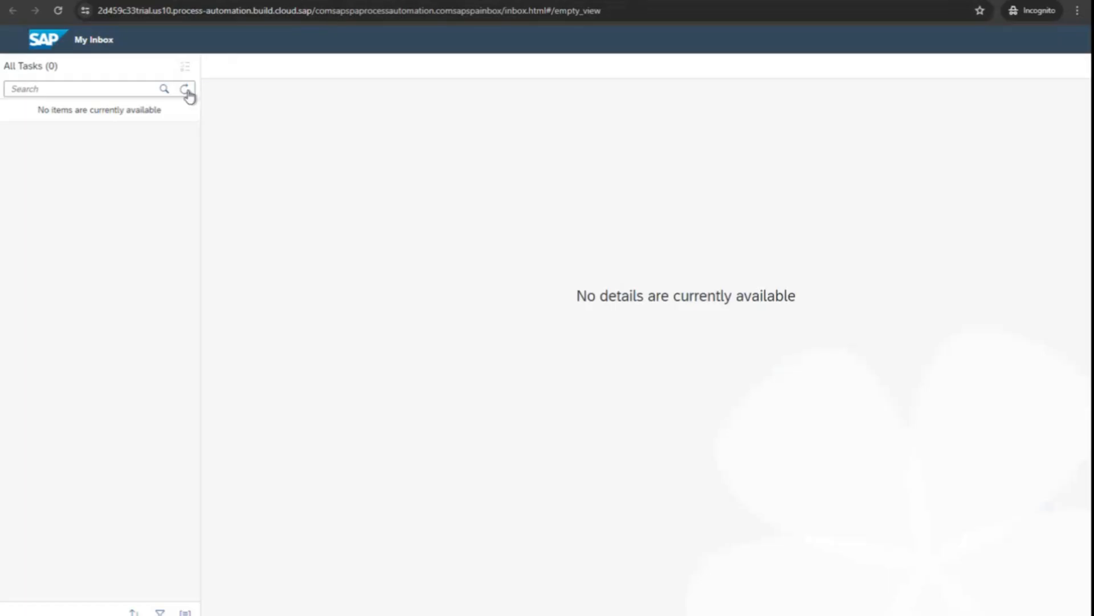
Step: Refresh My Inbox and approve the Yama YZ15 task with approver date 05/19/2024 and carbon compliance left at Yes
click(185, 90)
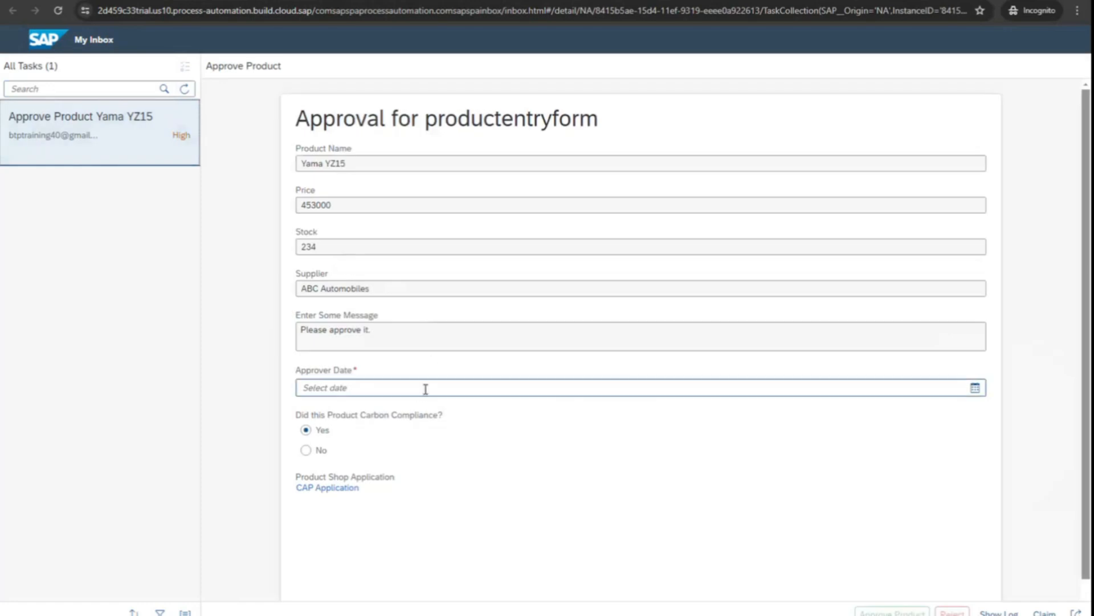
click(975, 387)
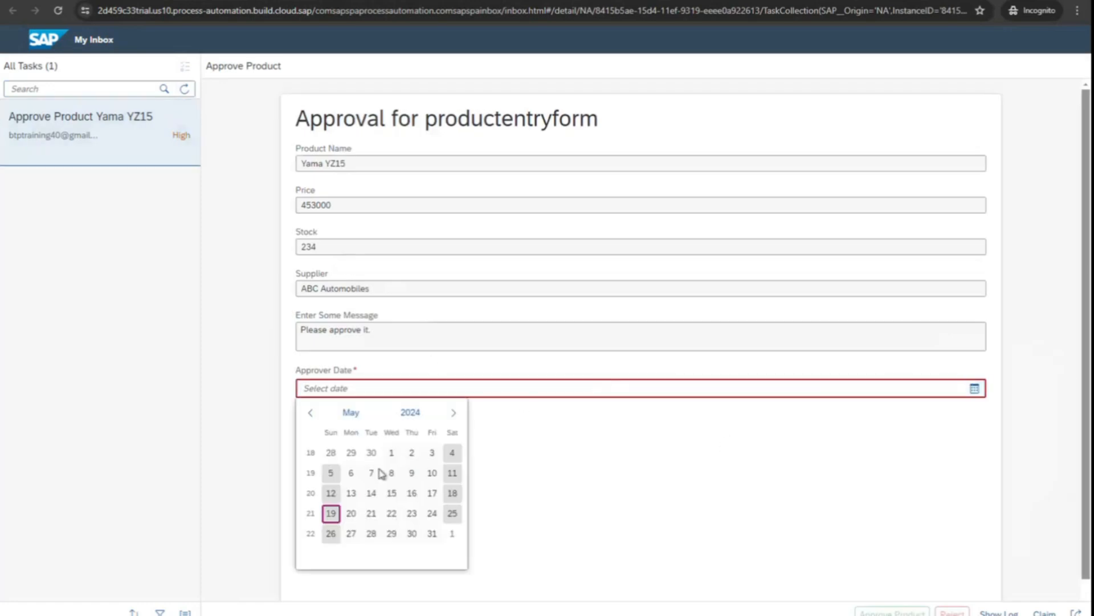
click(331, 513)
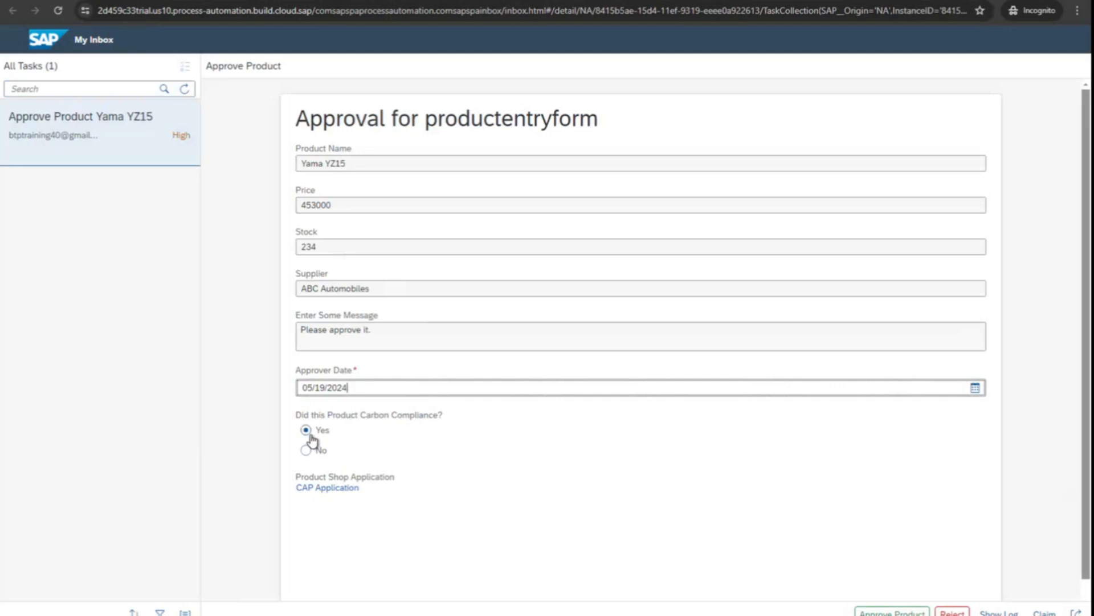
click(892, 611)
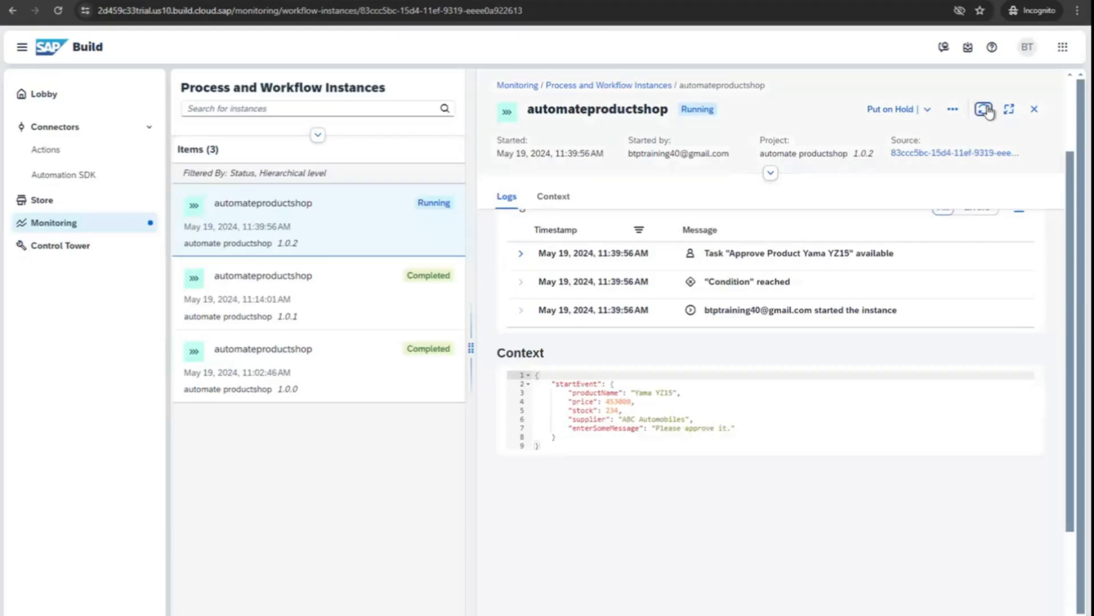
Step: Refresh the instance in Monitoring to examine its logs, and refresh My Inbox to check for the confirmation task
click(983, 109)
scroll(825, 382, up, 2)
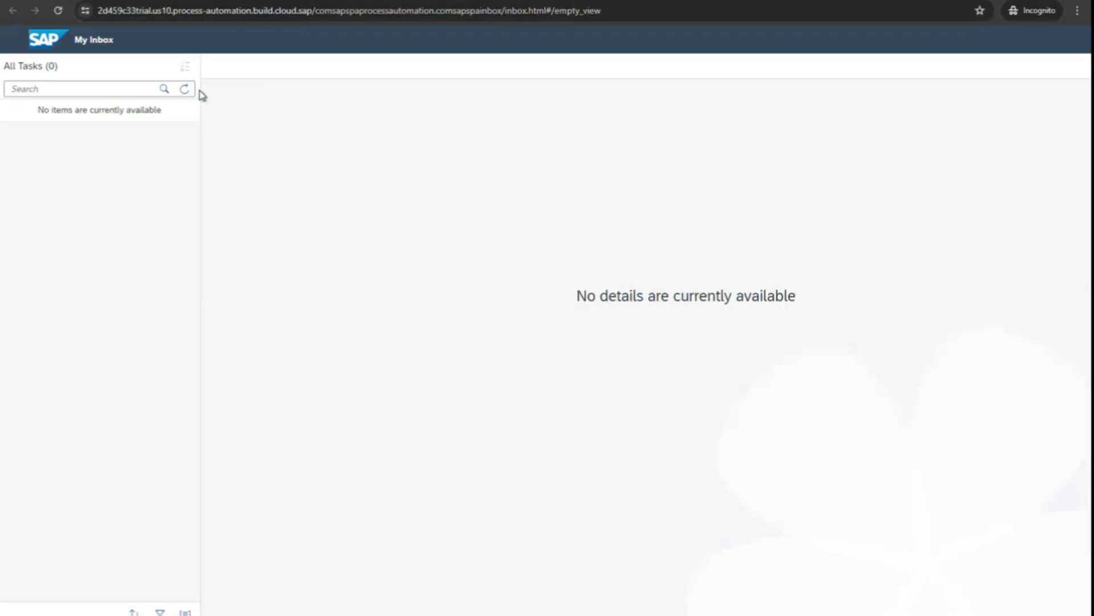
click(184, 88)
Step: Open the Product Yama YZ15 Approved task in My Inbox and submit its confirmation form
click(143, 120)
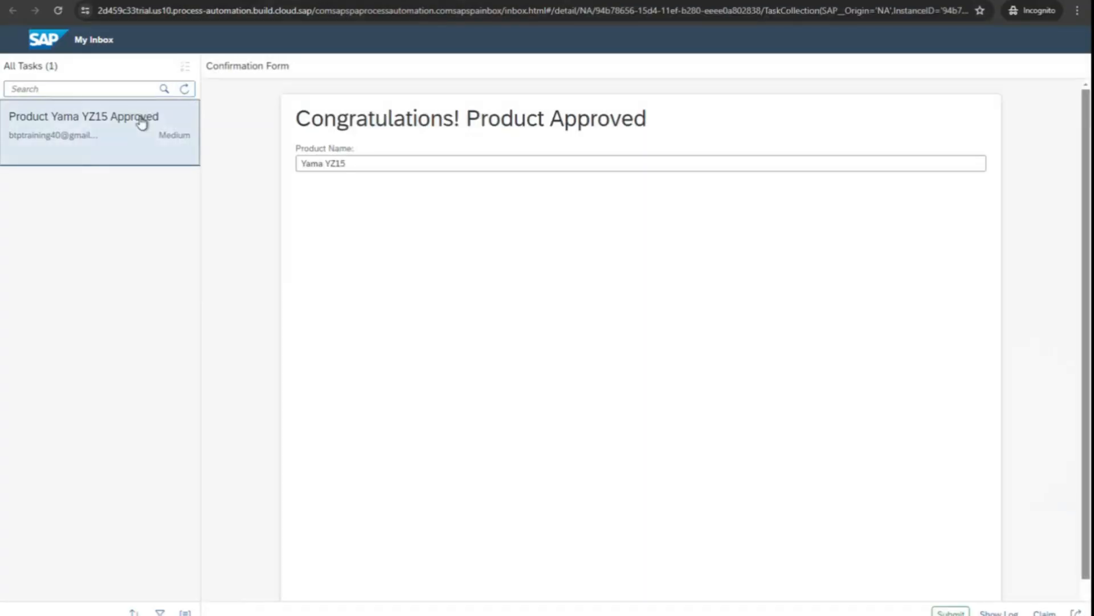
click(415, 166)
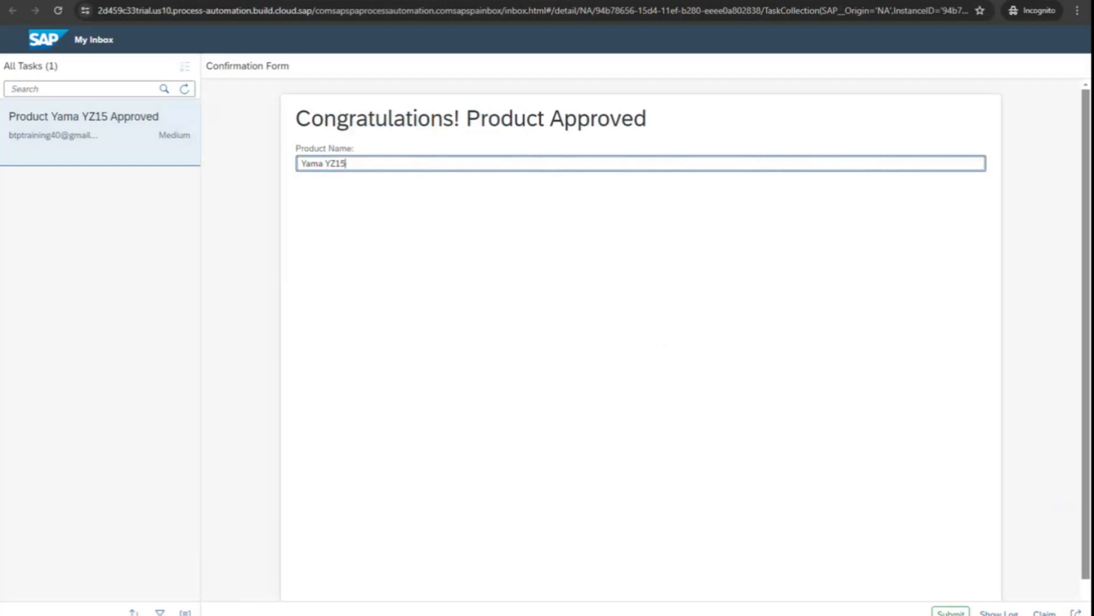
click(949, 611)
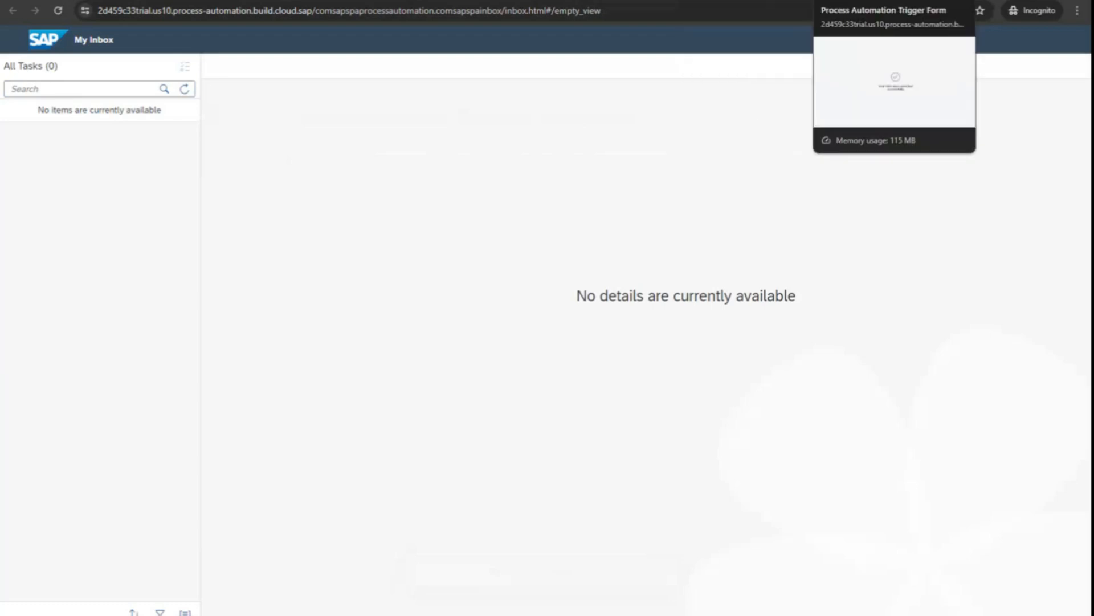
Step: Reload the proposal trigger form and enter product name Yamaha 25K, price 540000 and stock 123
click(825, 1)
click(793, 12)
key(Return)
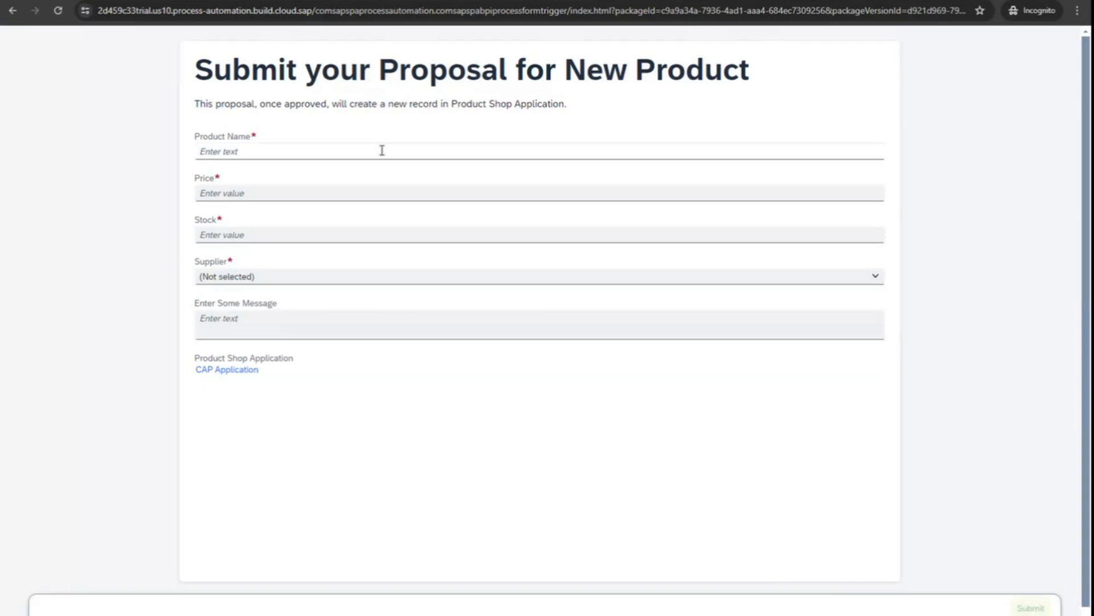
click(382, 151)
text(Yamam)
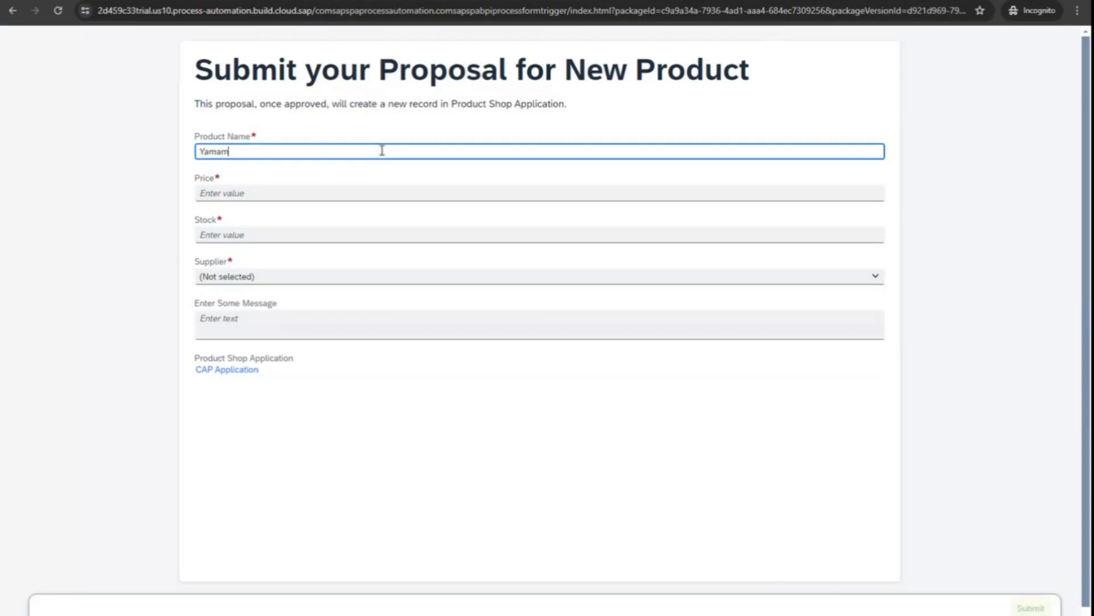
text( 25K)
click(228, 152)
key(BackSpace)
text(ha)
click(239, 193)
text(540000)
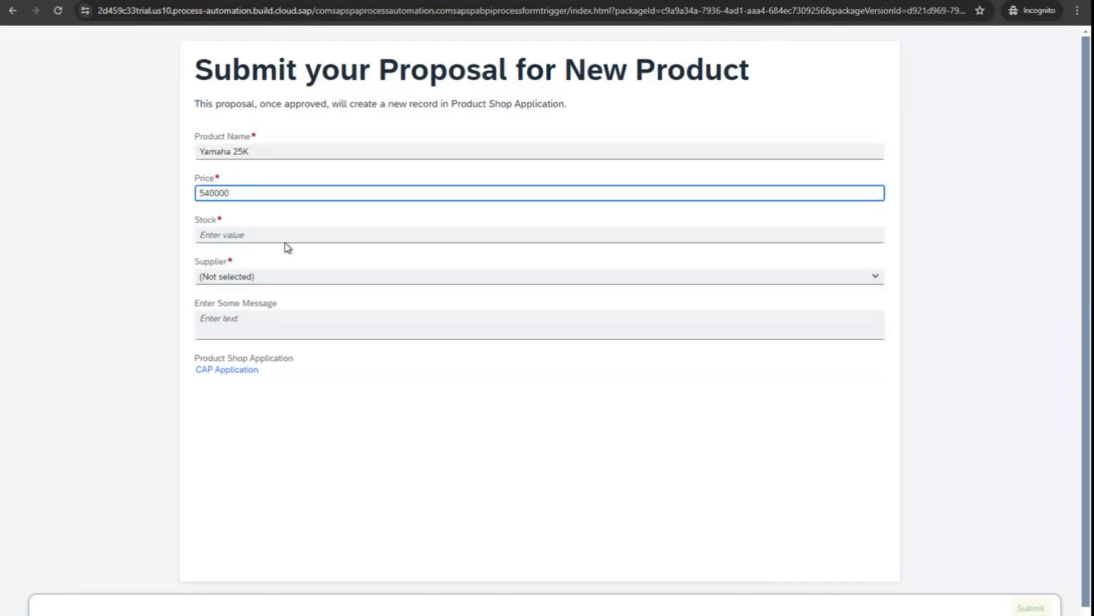
click(287, 237)
text(123)
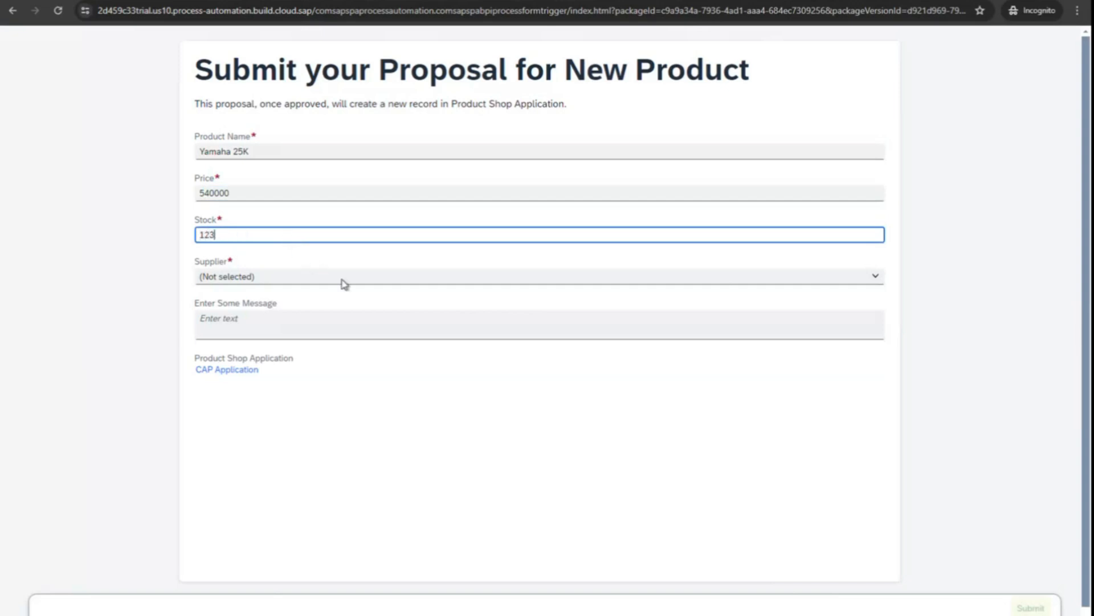
Step: Choose BMW Chennai as supplier, enter the message "Please do the approval" and submit the proposal
click(875, 280)
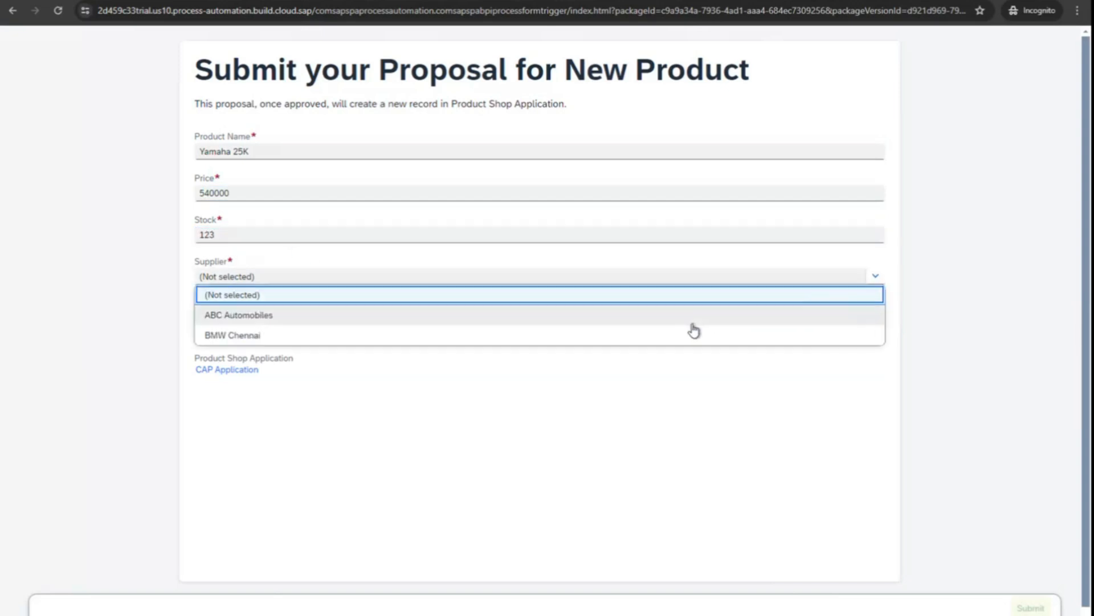
click(679, 336)
click(609, 333)
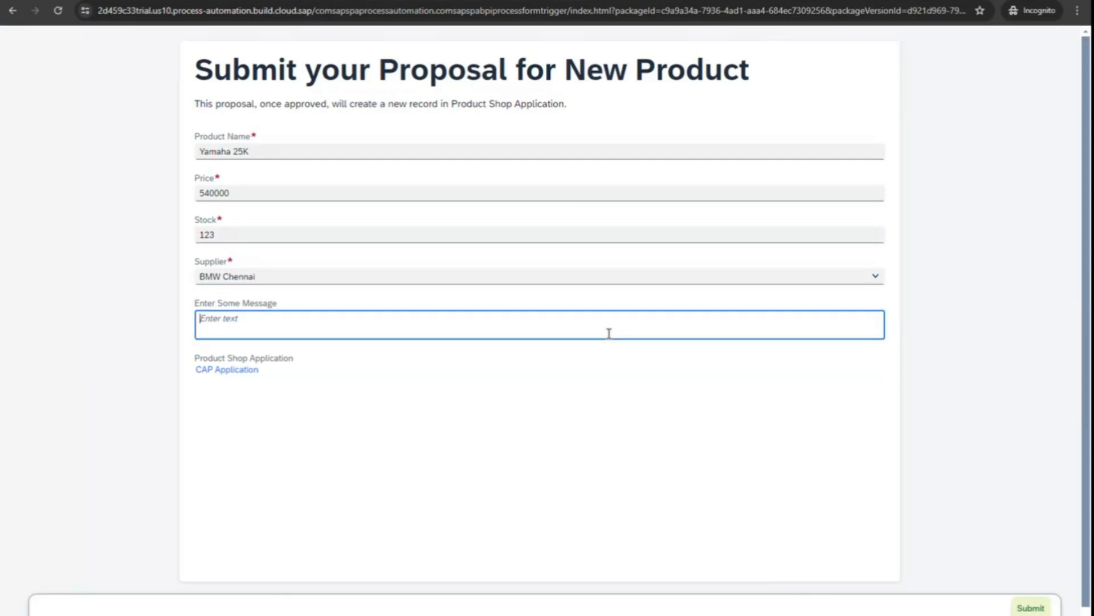
text(Please do the approval)
click(350, 394)
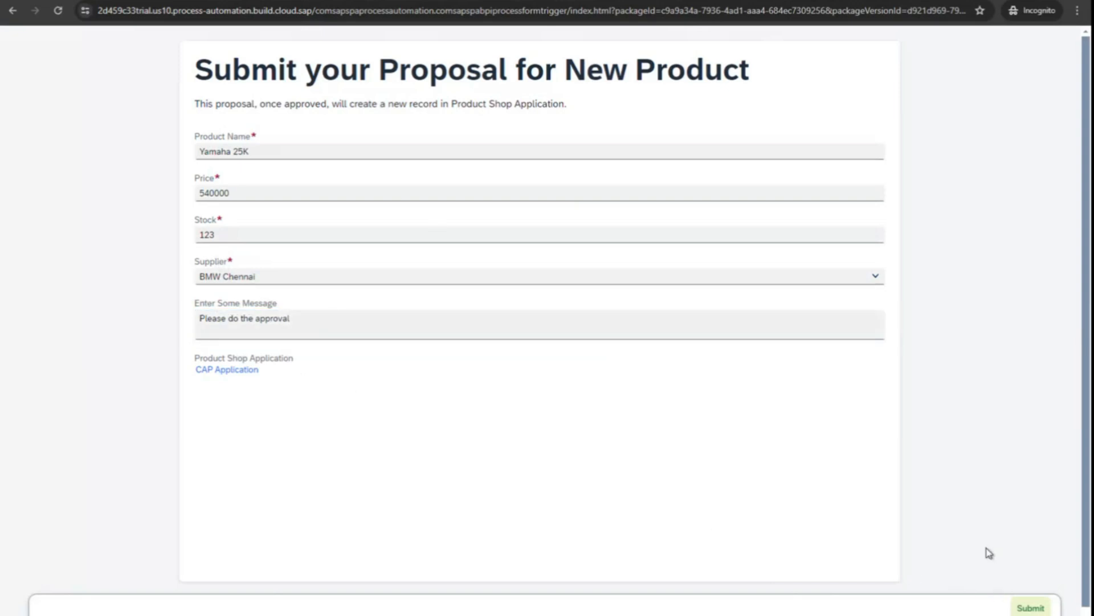
click(1021, 607)
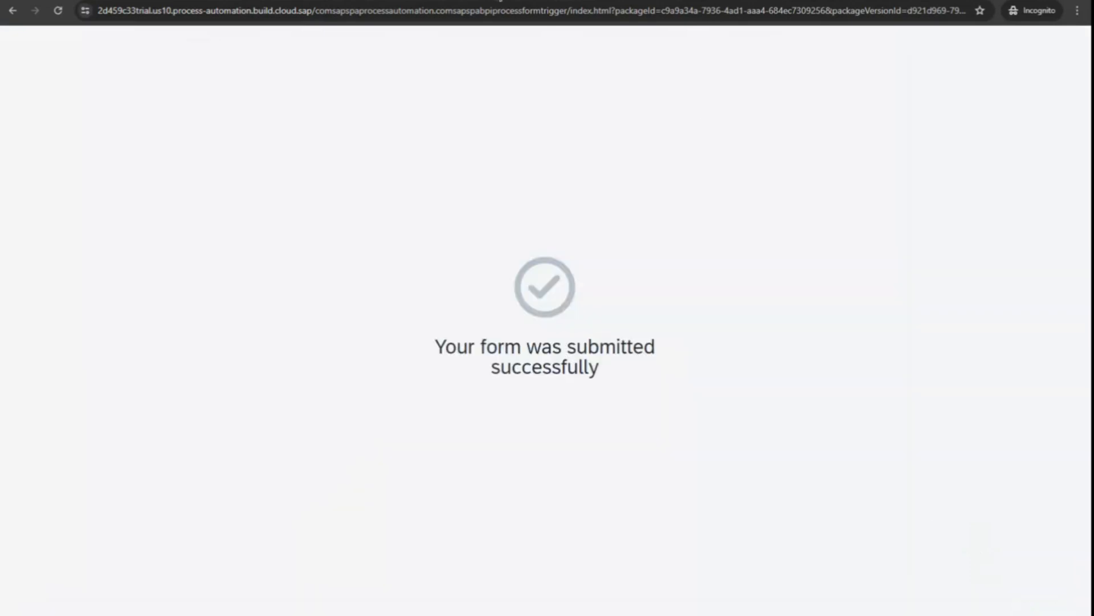
Step: Return to the Monitoring instance list, open the newest automateproductshop instance and examine its logs for the Yamaha 25K proposal
click(499, 1)
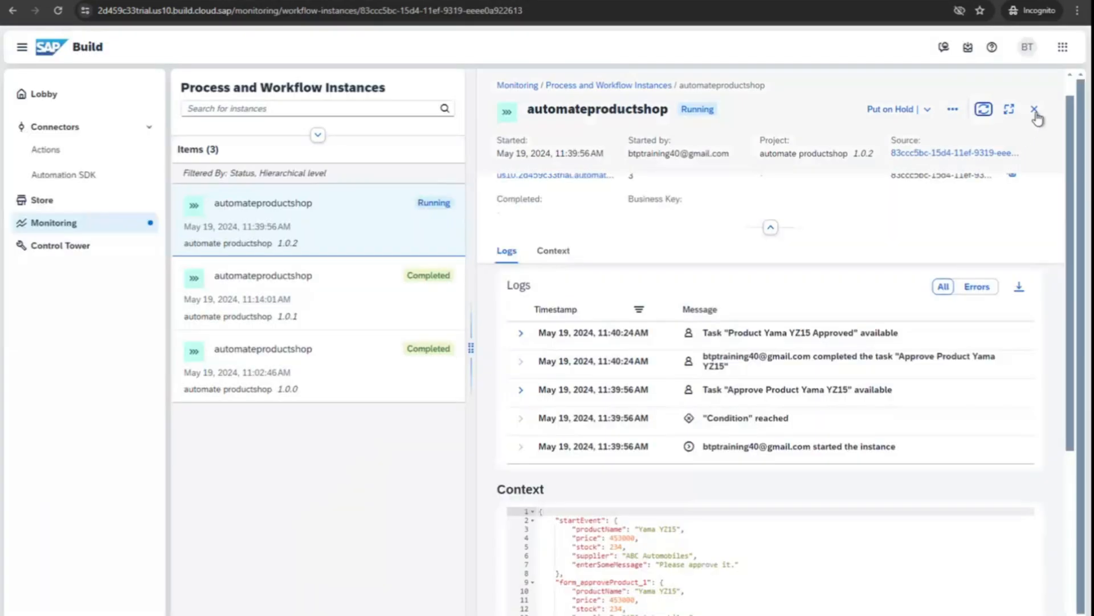
click(1037, 113)
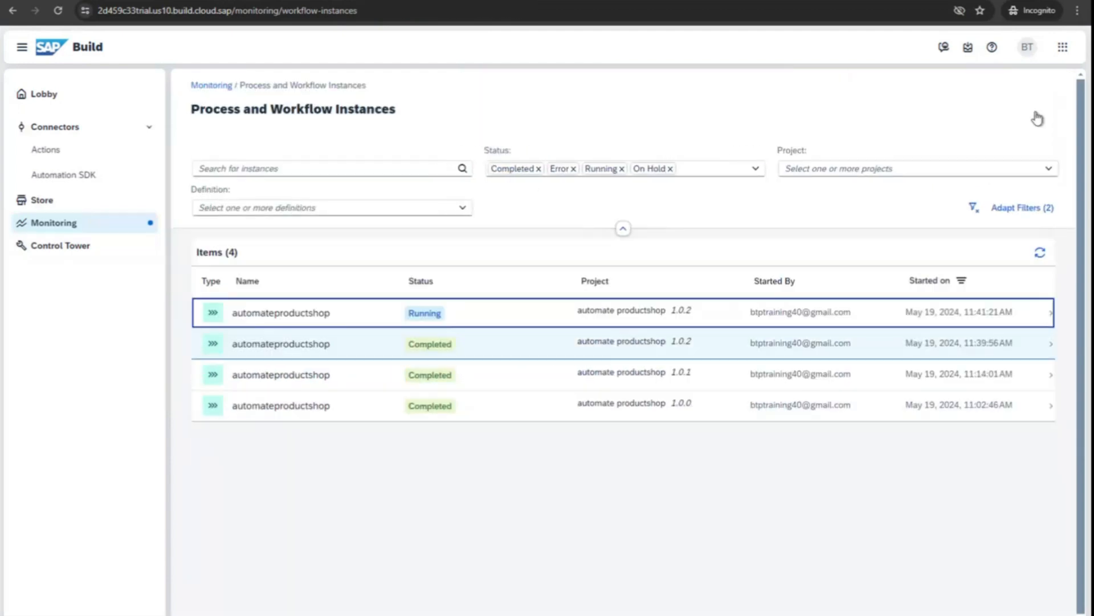
click(880, 315)
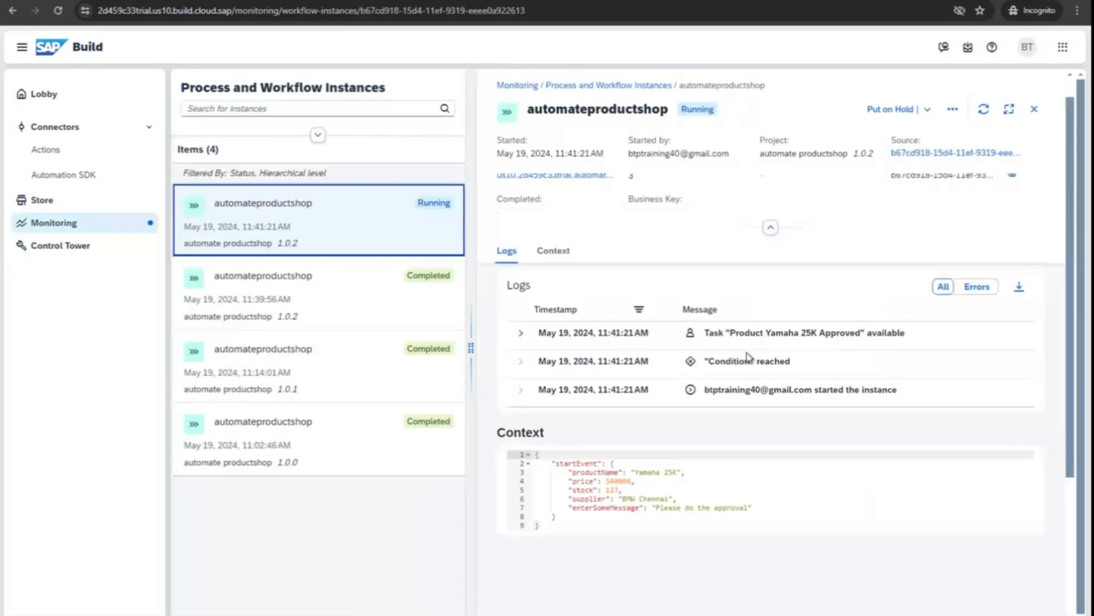
click(754, 330)
drag(726, 332, 871, 335)
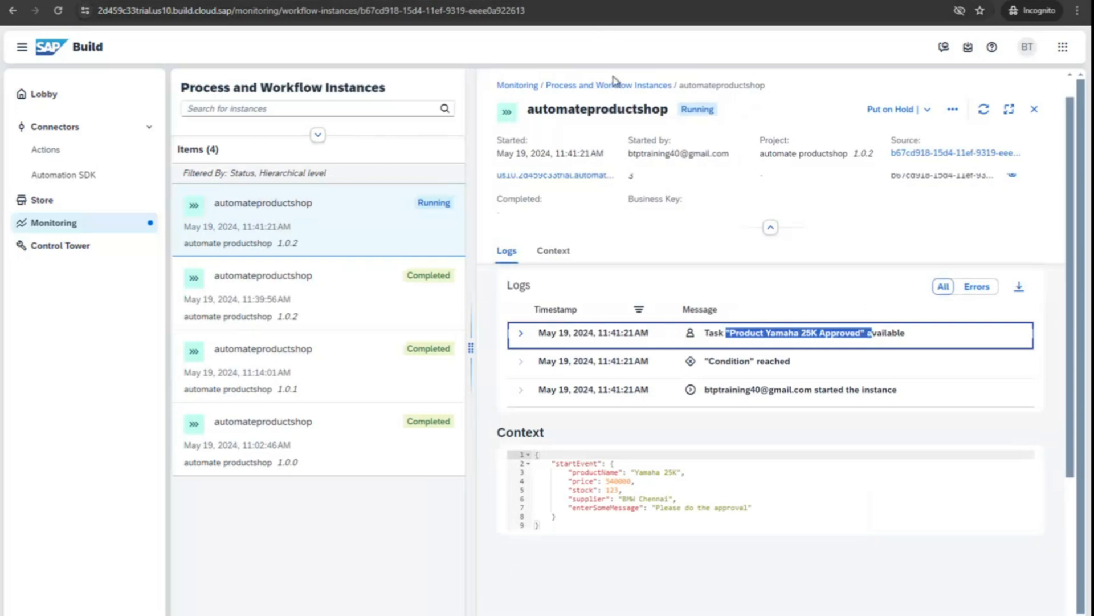
click(778, 361)
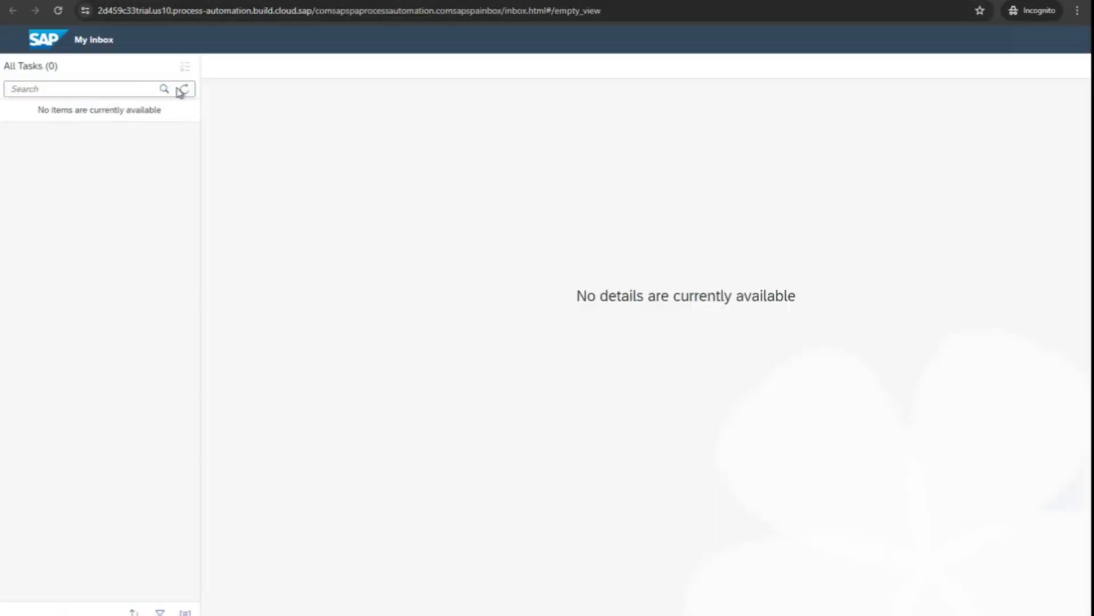
Step: Refresh My Inbox, open the Product Yamaha 25K Approved task and submit its confirmation form
click(184, 89)
click(126, 132)
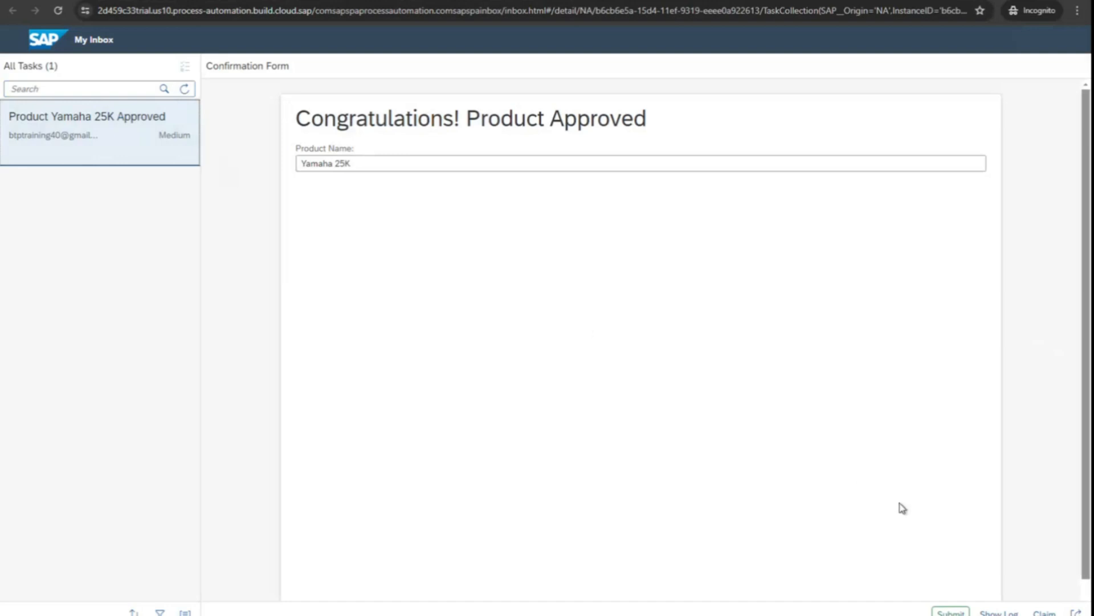
click(950, 612)
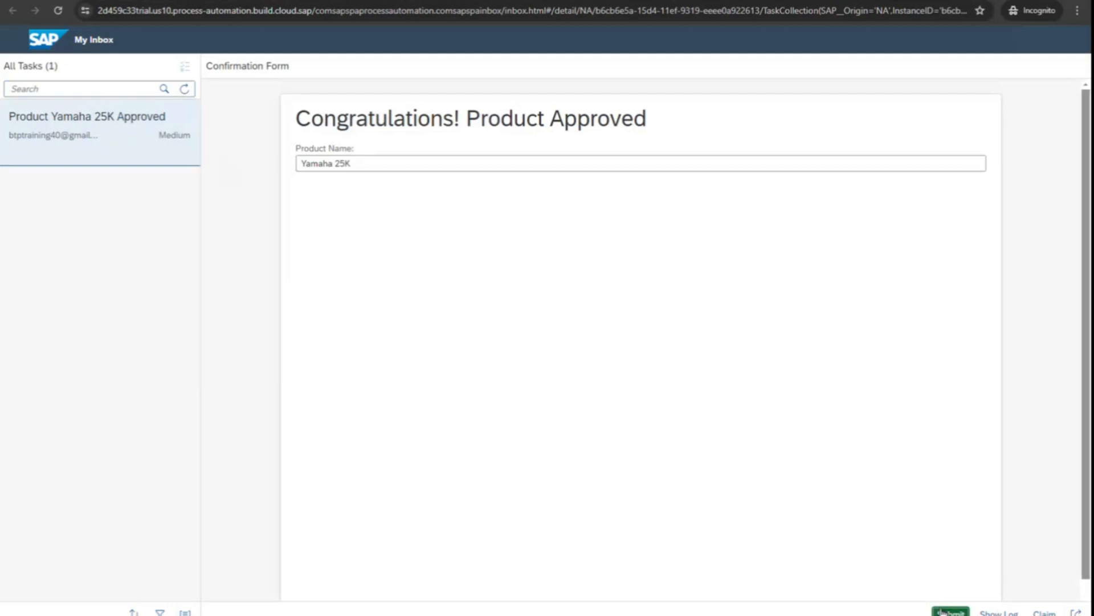
click(941, 611)
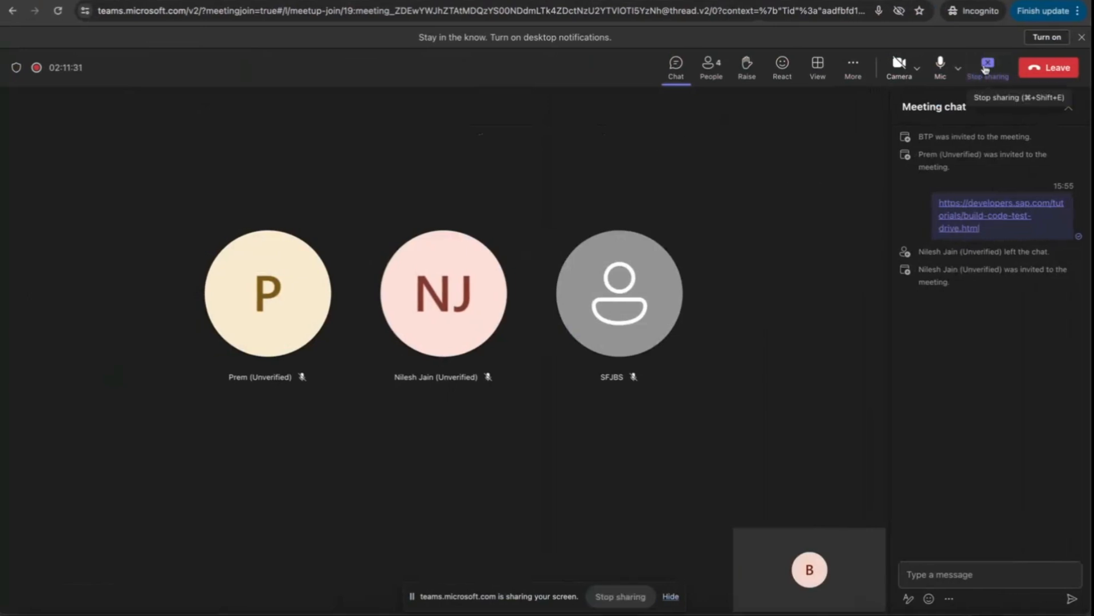
click(986, 69)
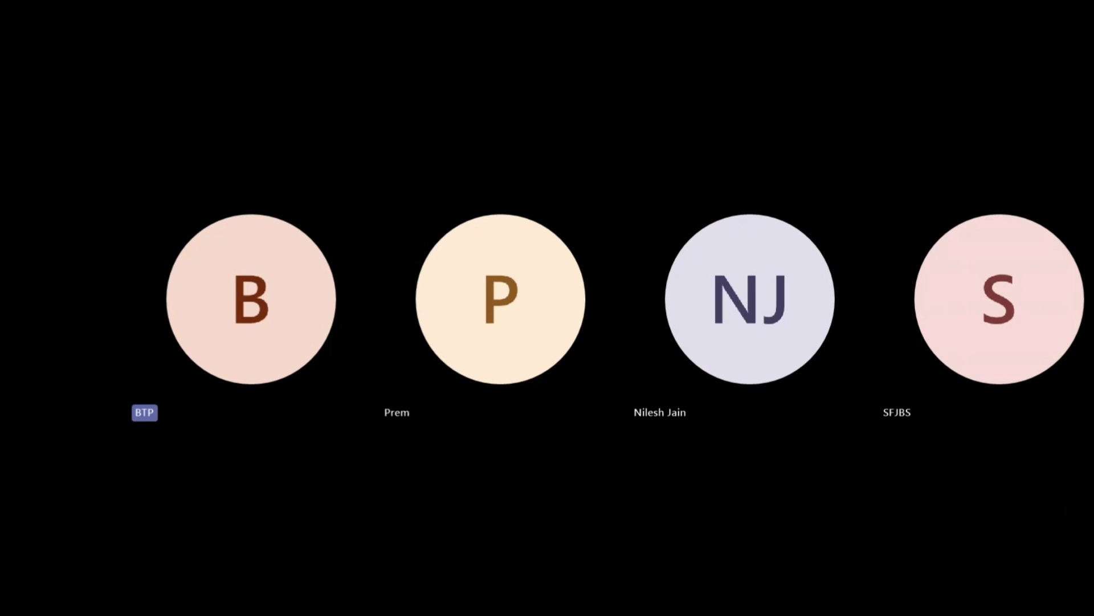
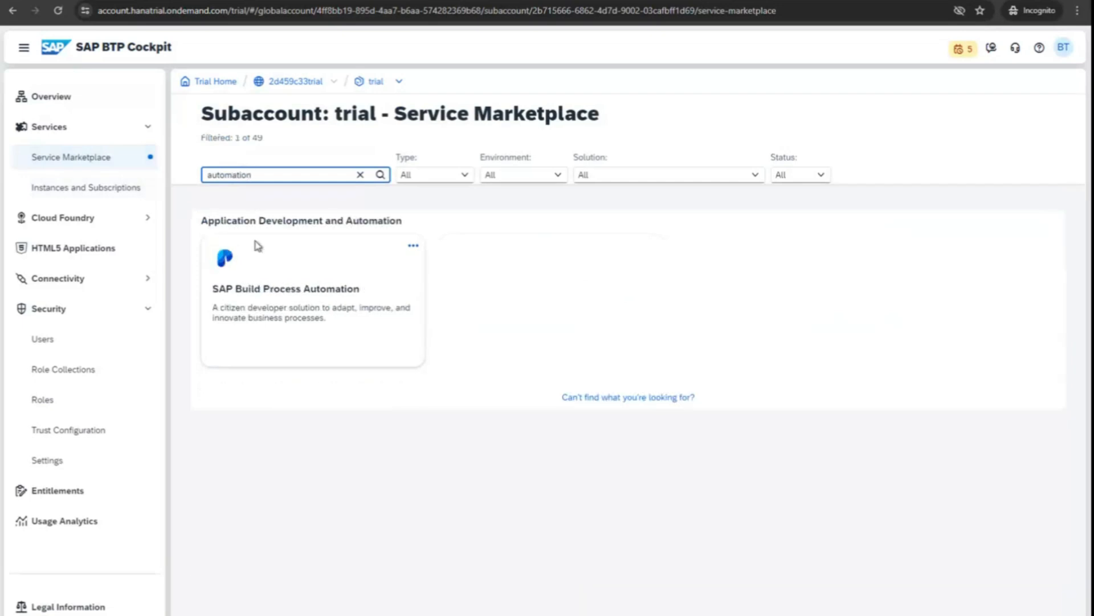
Step: Try to subscribe to the free plan of SAP Build Process Automation, and discard the new resource
click(299, 293)
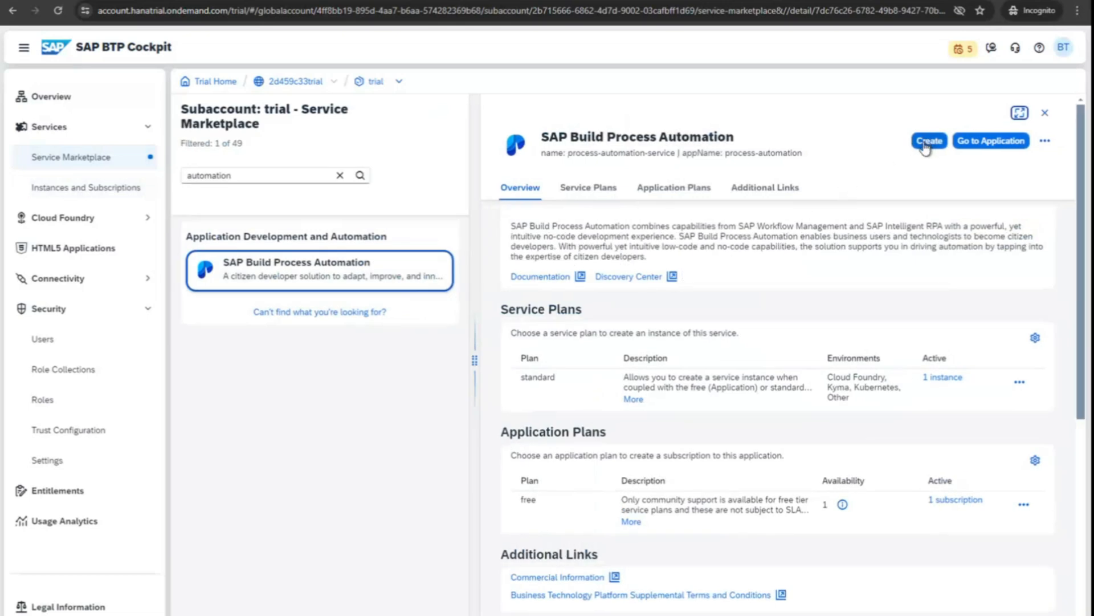
click(927, 147)
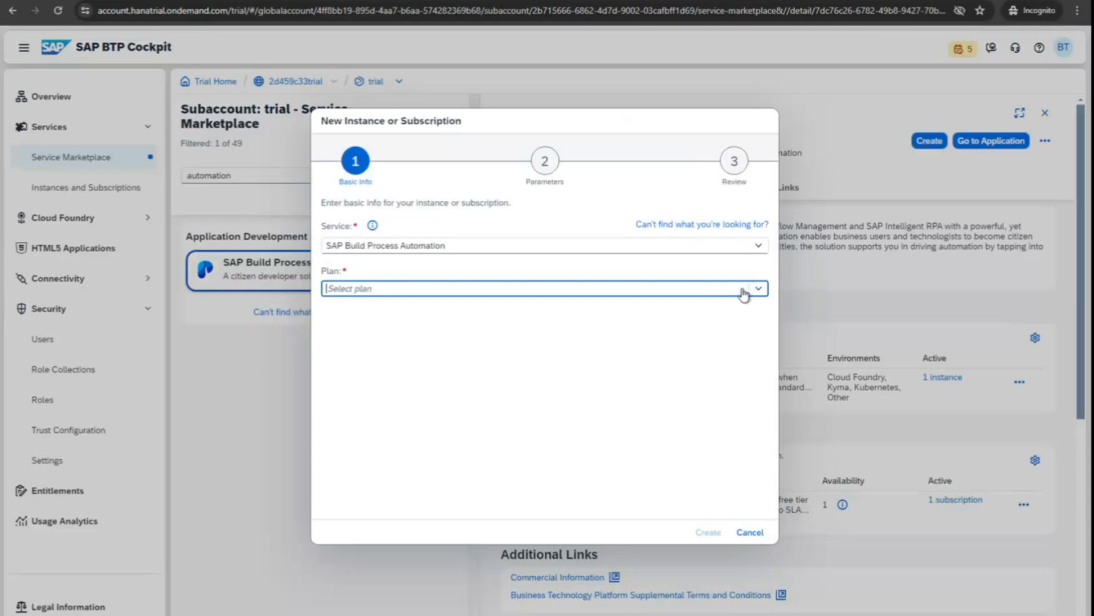
click(745, 291)
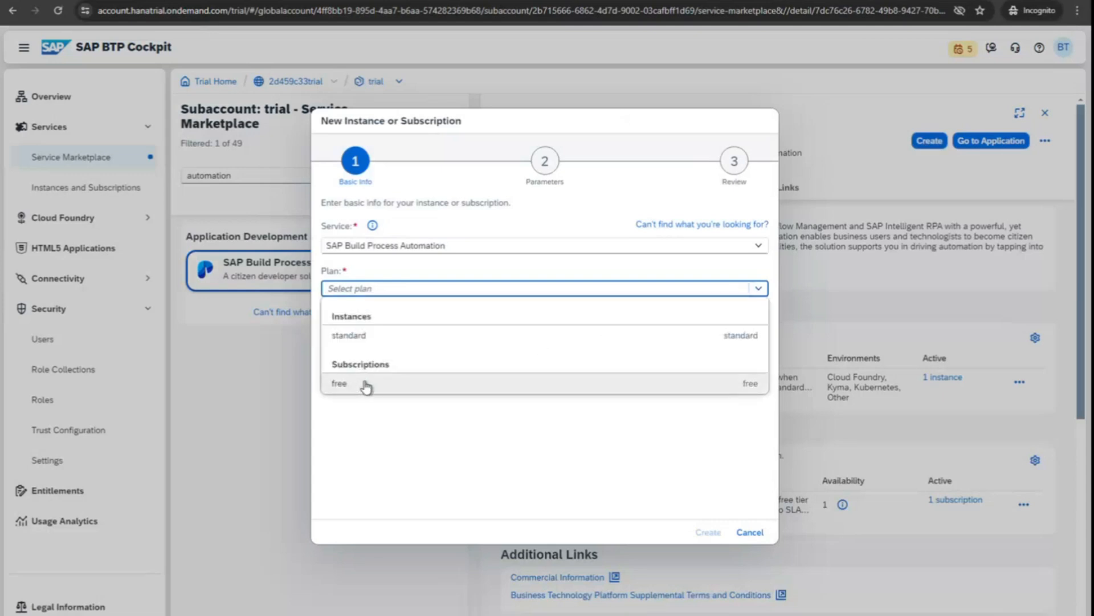
click(385, 383)
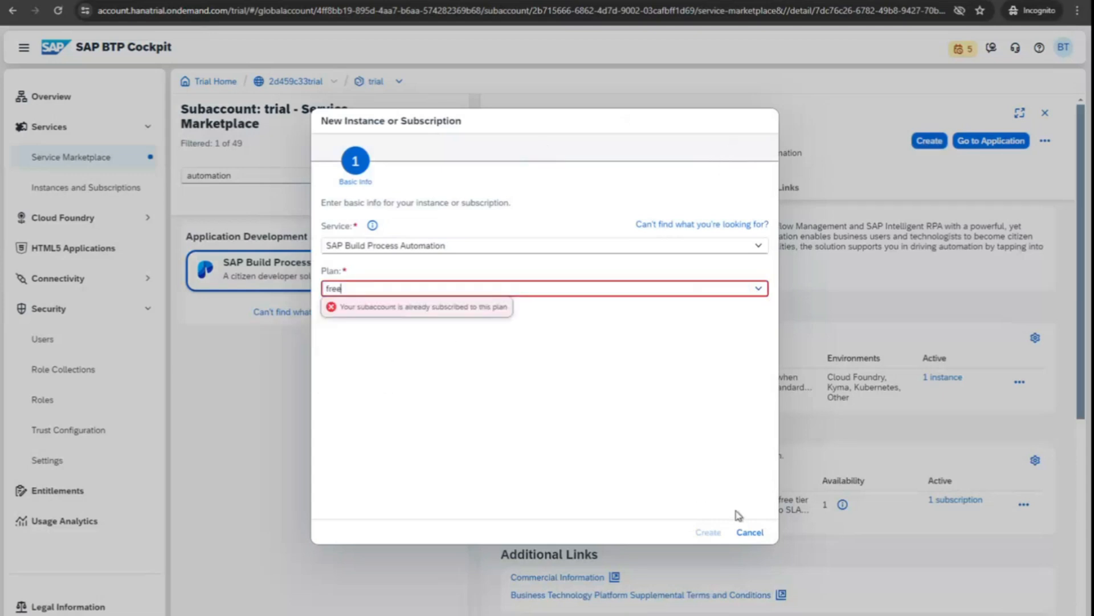
click(750, 532)
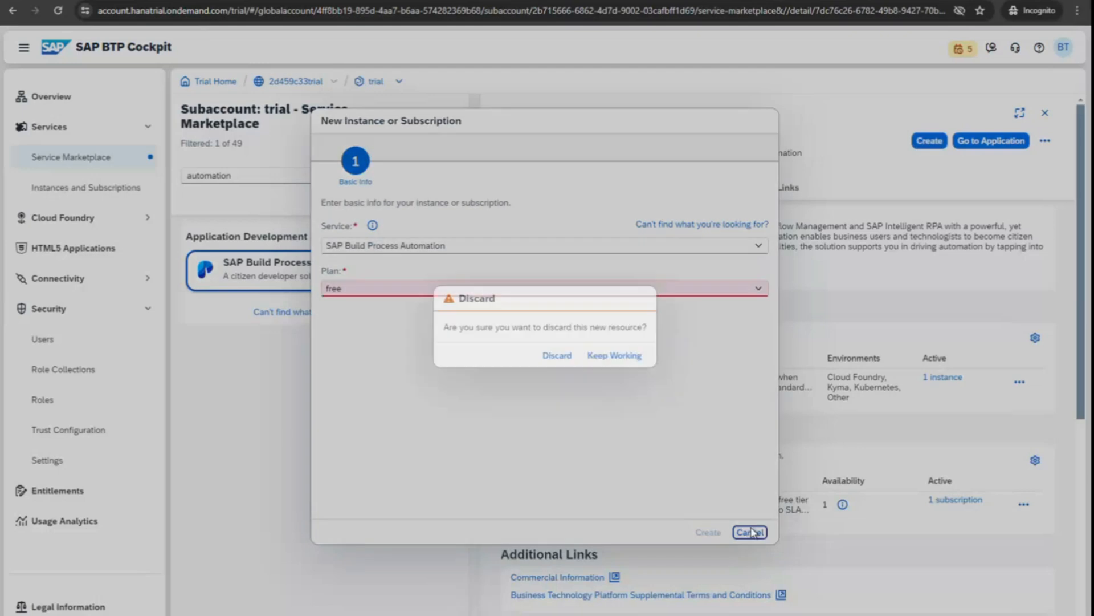
click(556, 356)
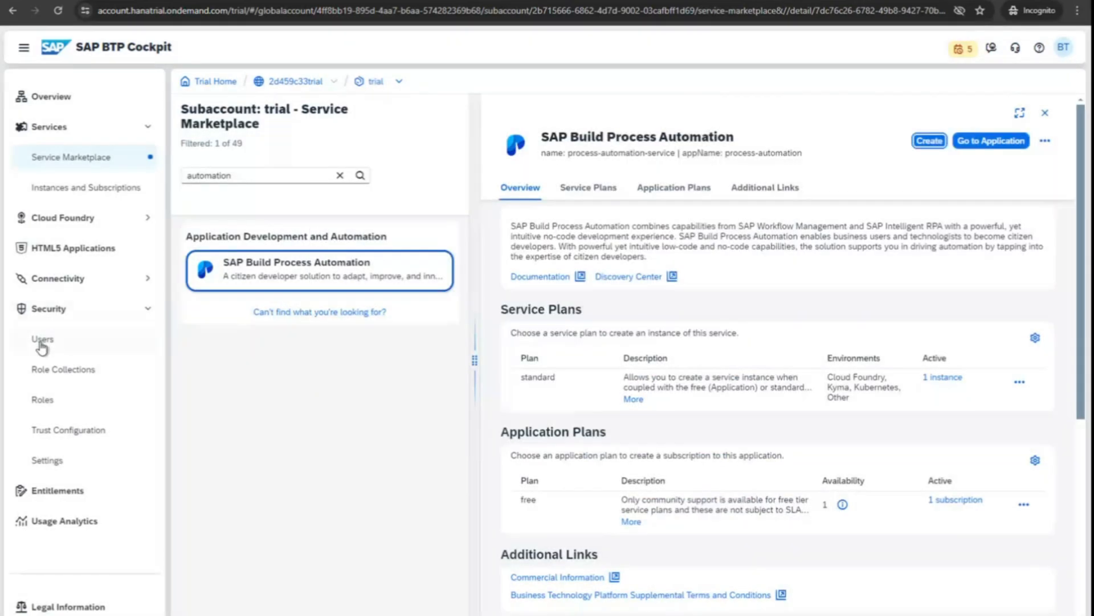
Step: Open the subaccount's only user and review the assigned role collections, including the ProcessAutomation ones
click(41, 344)
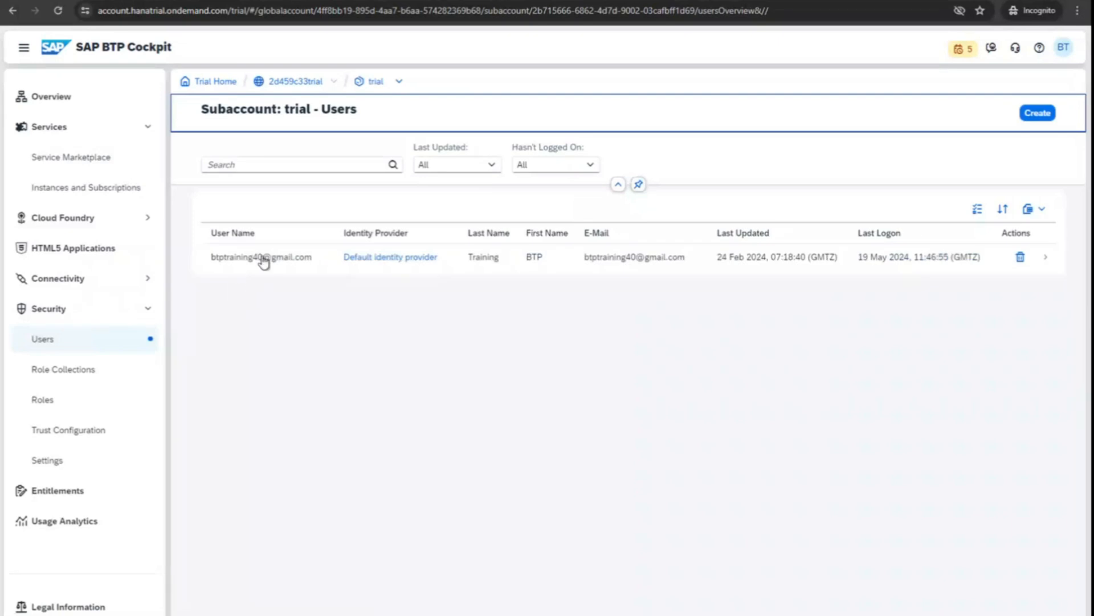
click(264, 260)
scroll(843, 408, down, 5)
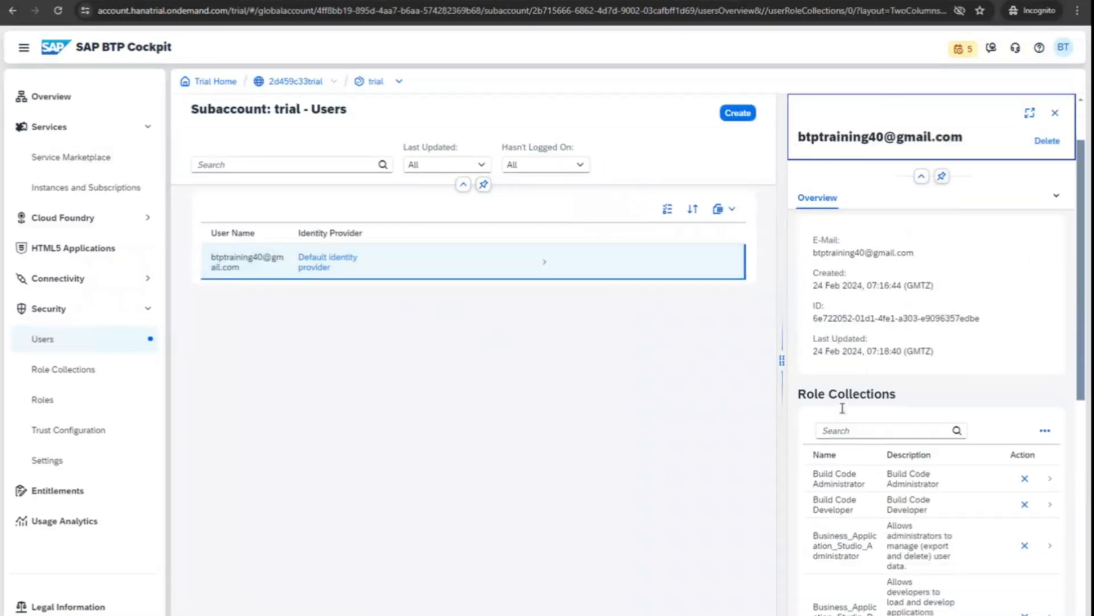
scroll(843, 408, down, 5)
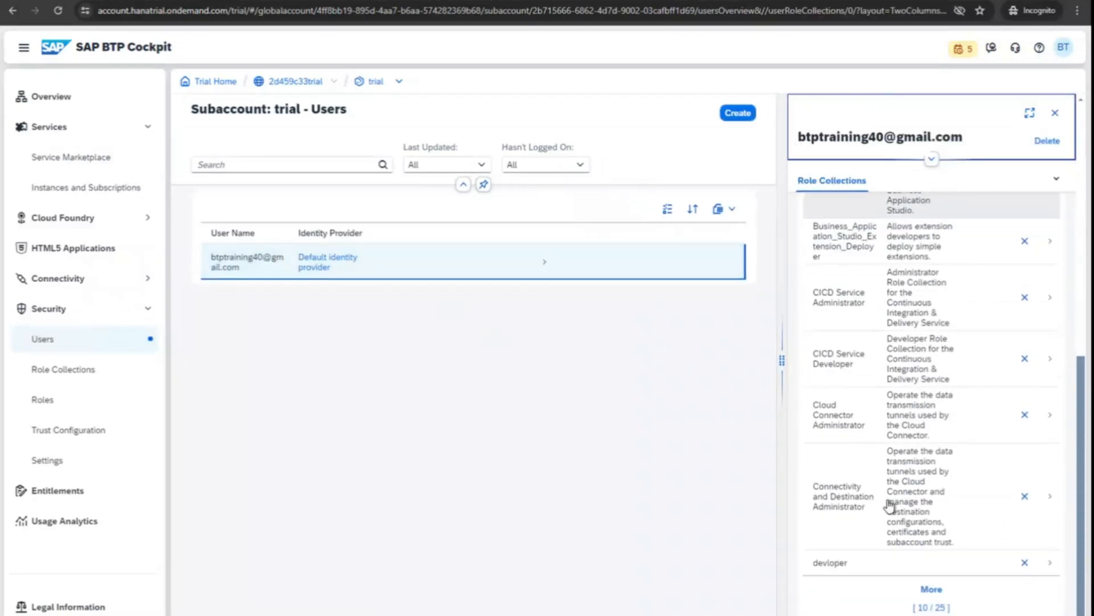
click(932, 589)
scroll(932, 590, down, 10)
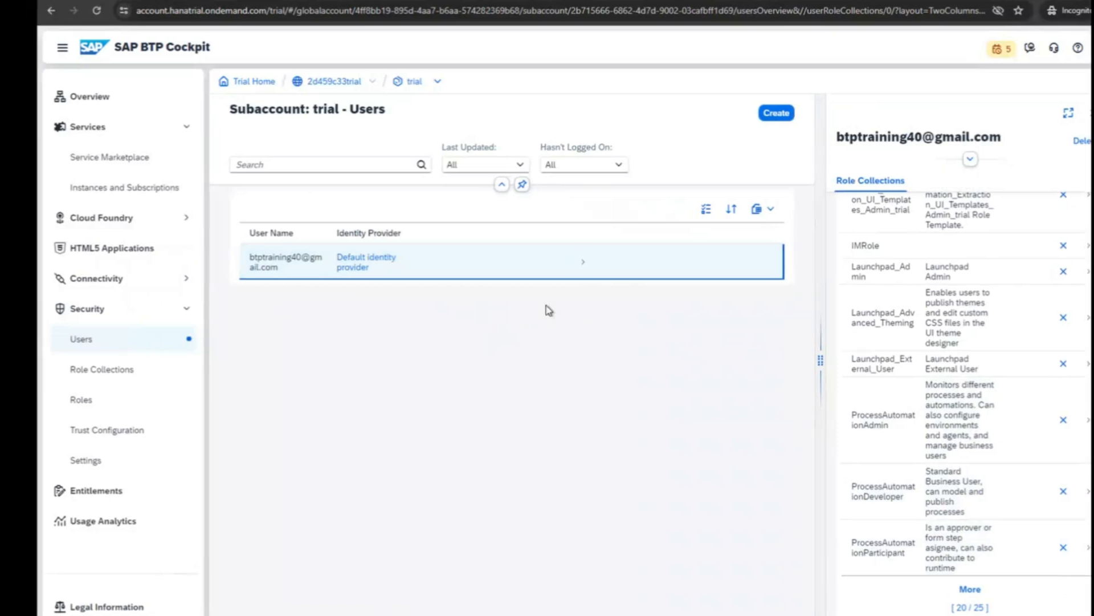
Step: Switch to the Teams meeting and stop sharing the screen
key(ctrl+Left)
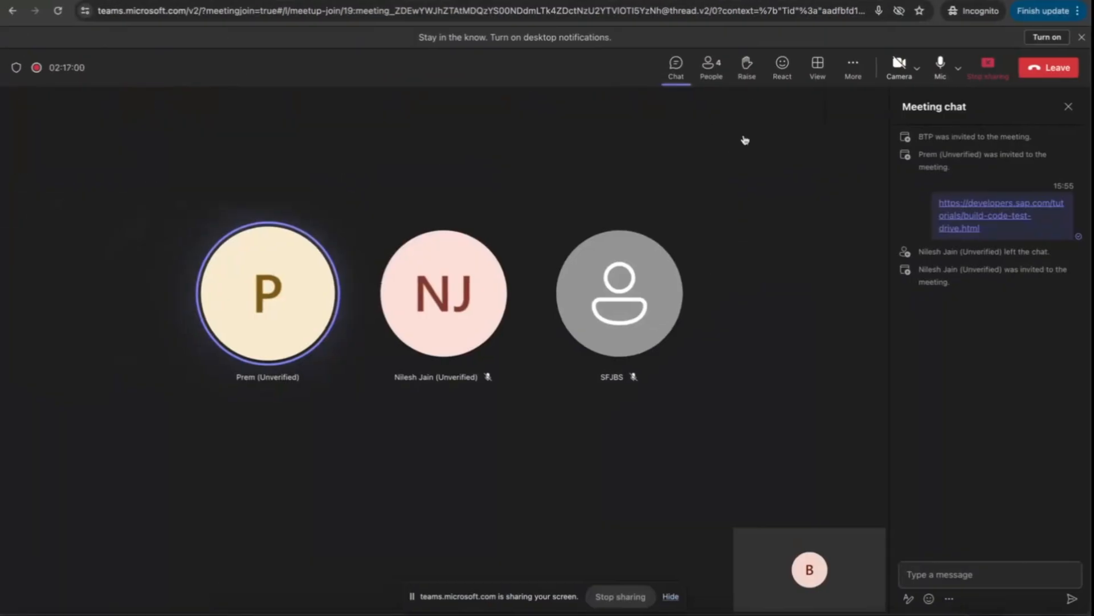
click(989, 65)
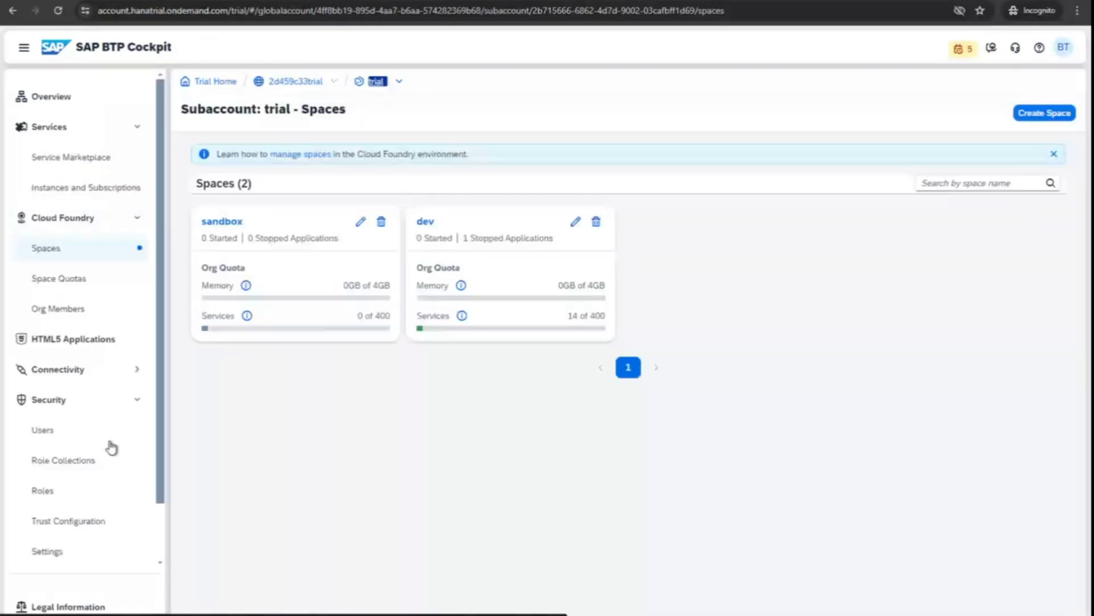
Step: Check which role collections can still be assigned to the subaccount's user, and close the dialog without assigning any
click(107, 429)
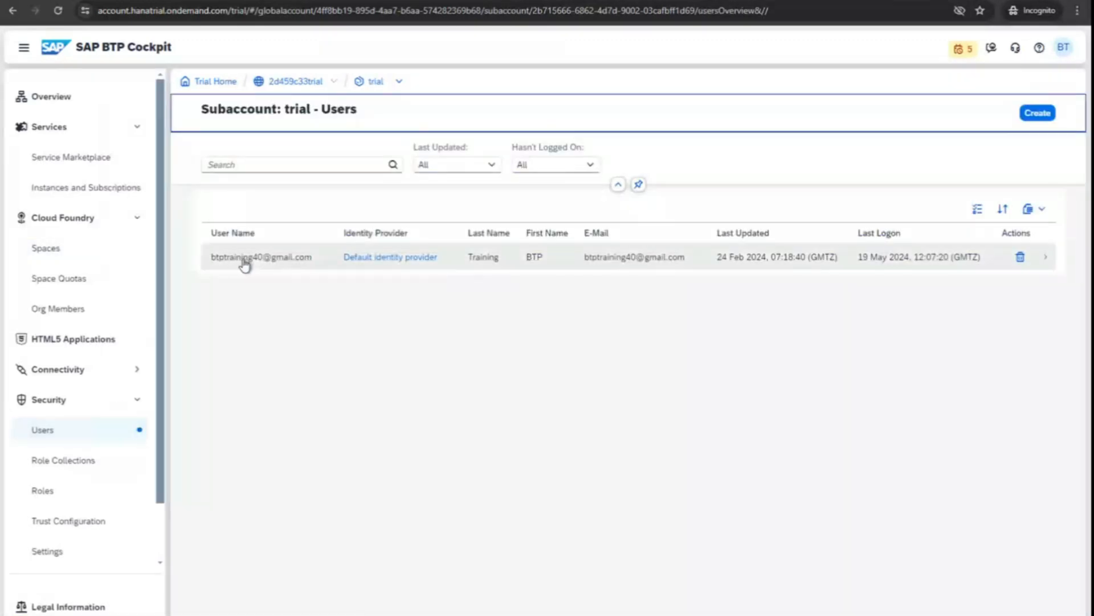
click(240, 261)
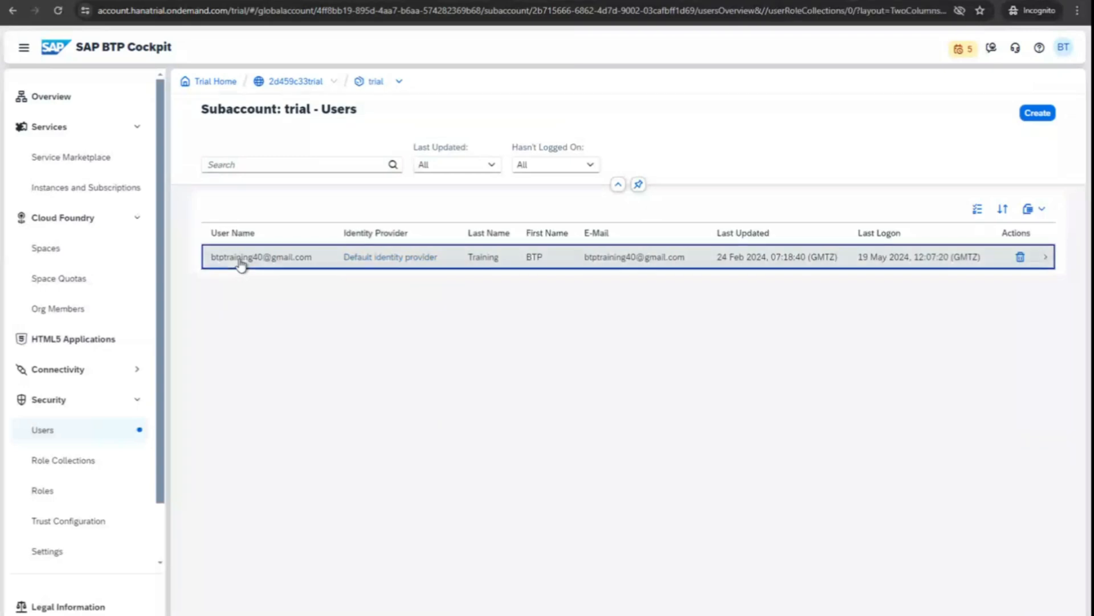
click(1045, 506)
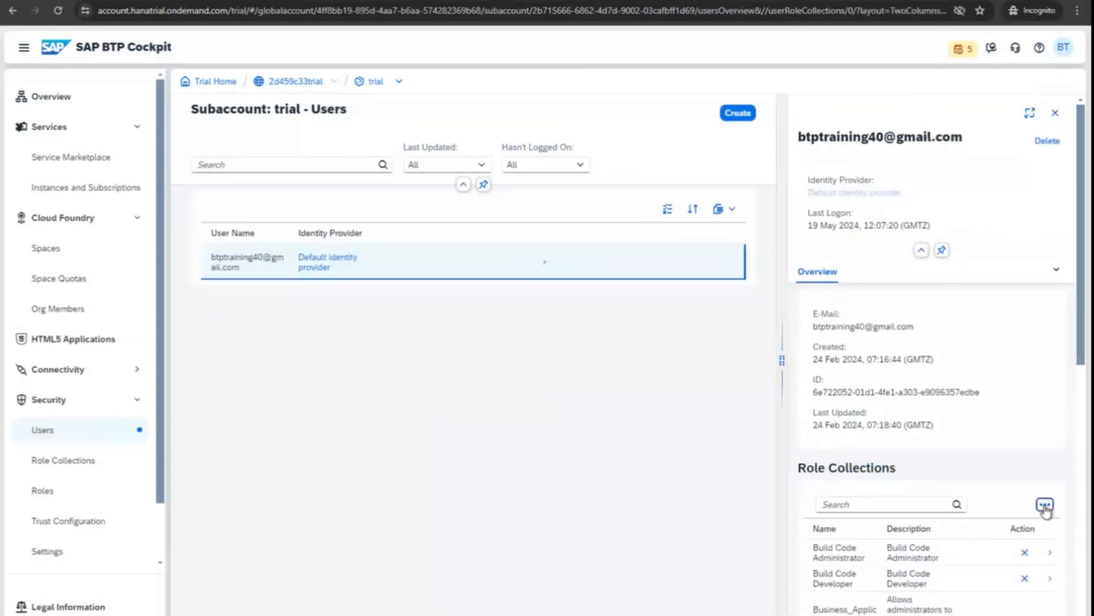
click(1020, 442)
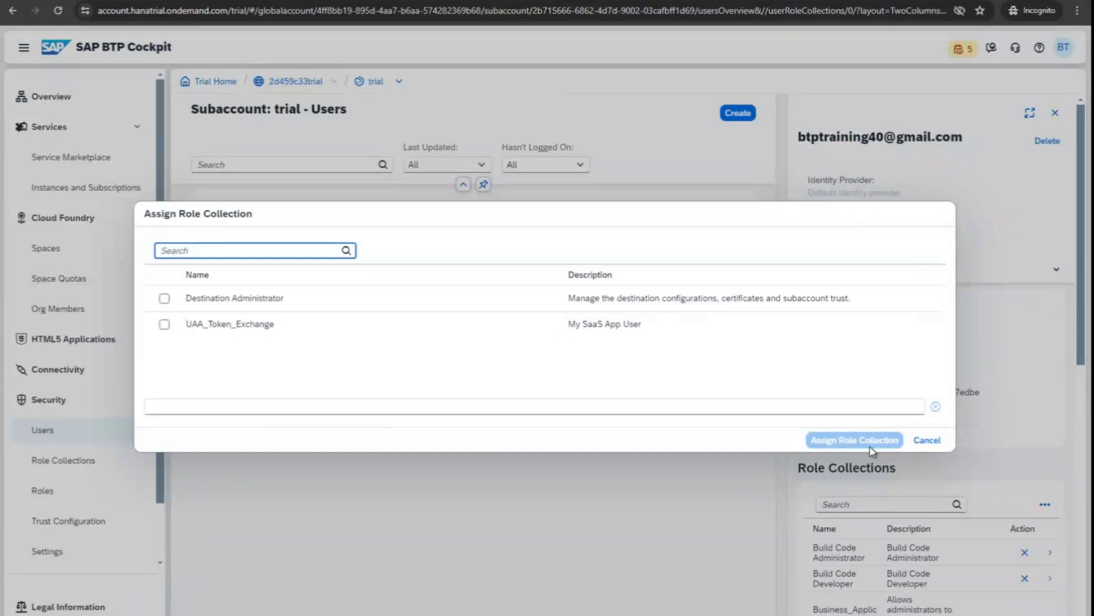
click(918, 444)
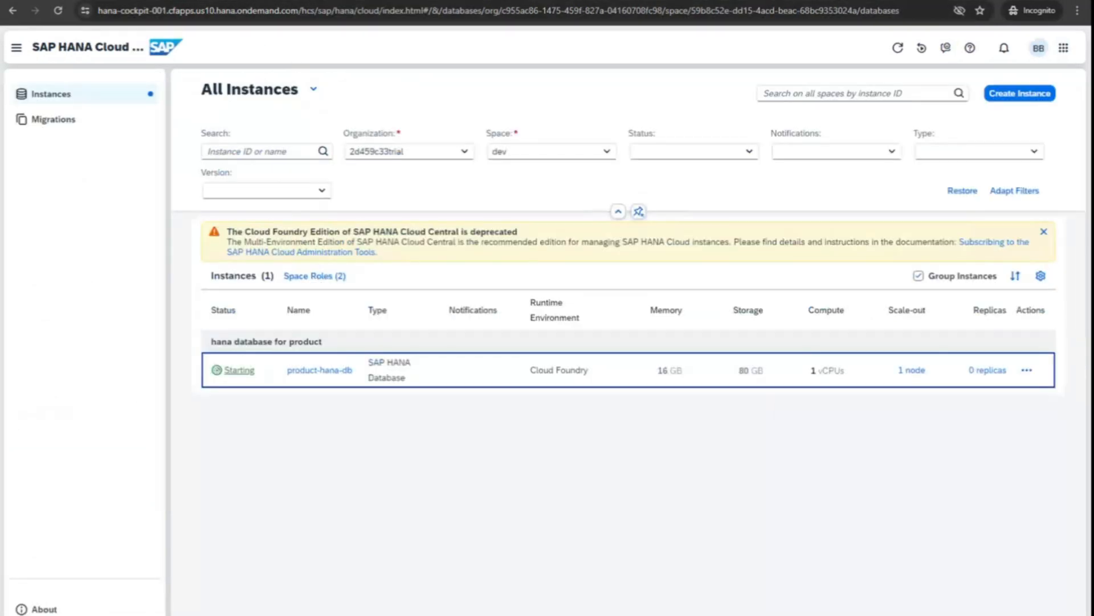
Step: Switch to SAP Business Application Studio, reload the expired session and accept the trial privacy notice
click(56, 13)
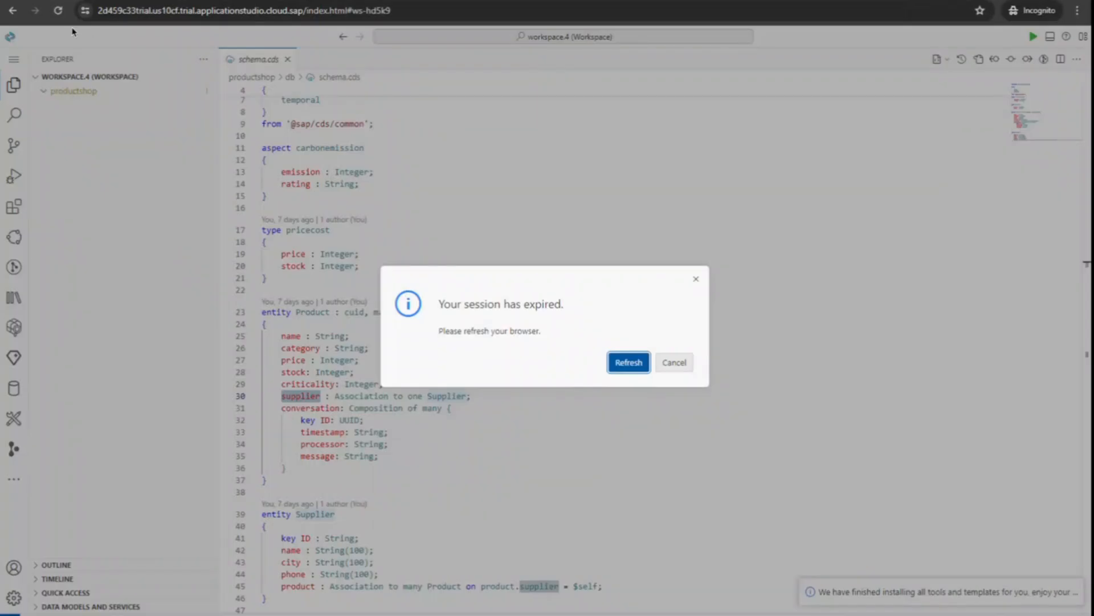
click(57, 20)
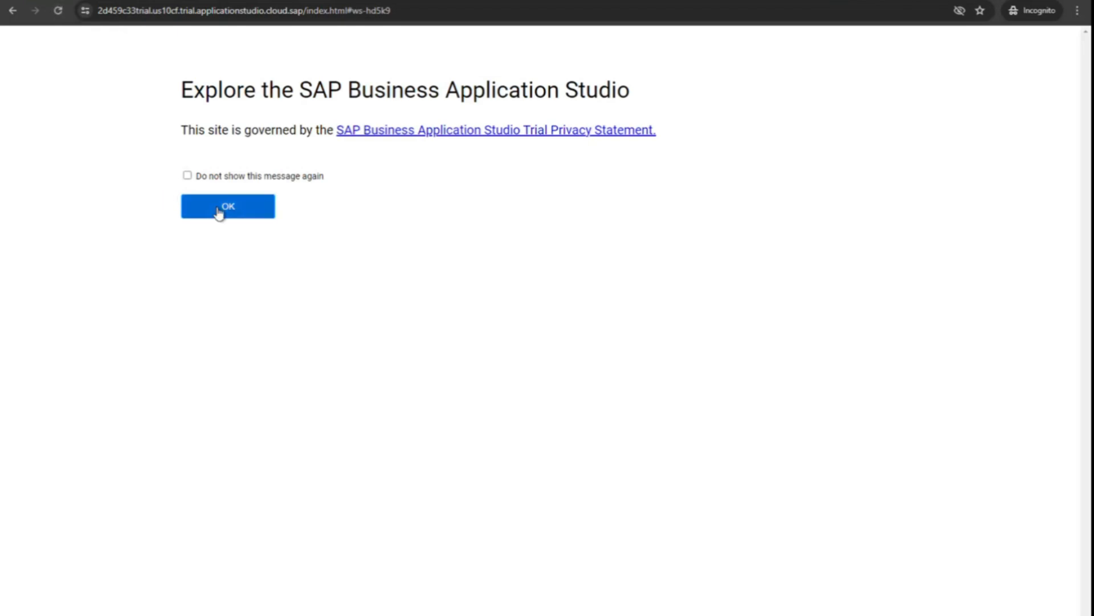
click(219, 212)
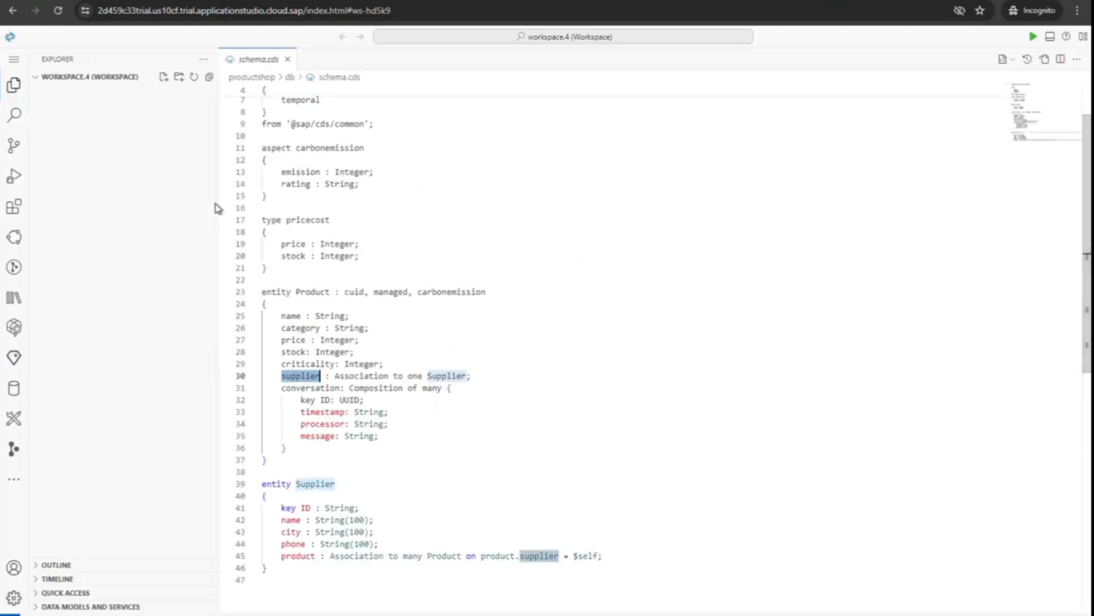
Step: Open a new terminal in the productshop workspace
click(13, 60)
mouse_move(95, 164)
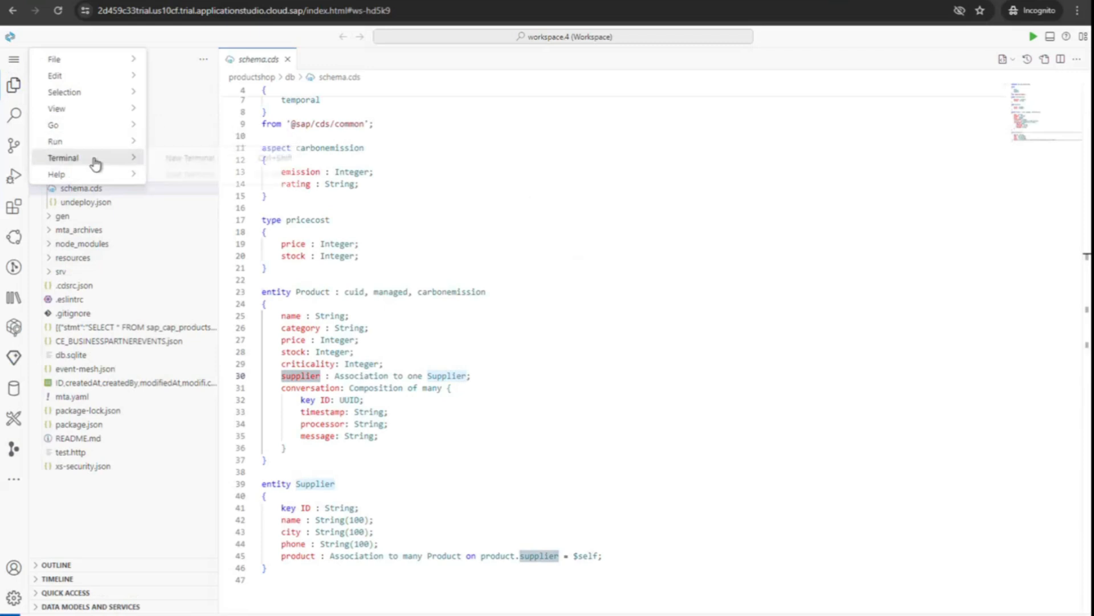
click(180, 159)
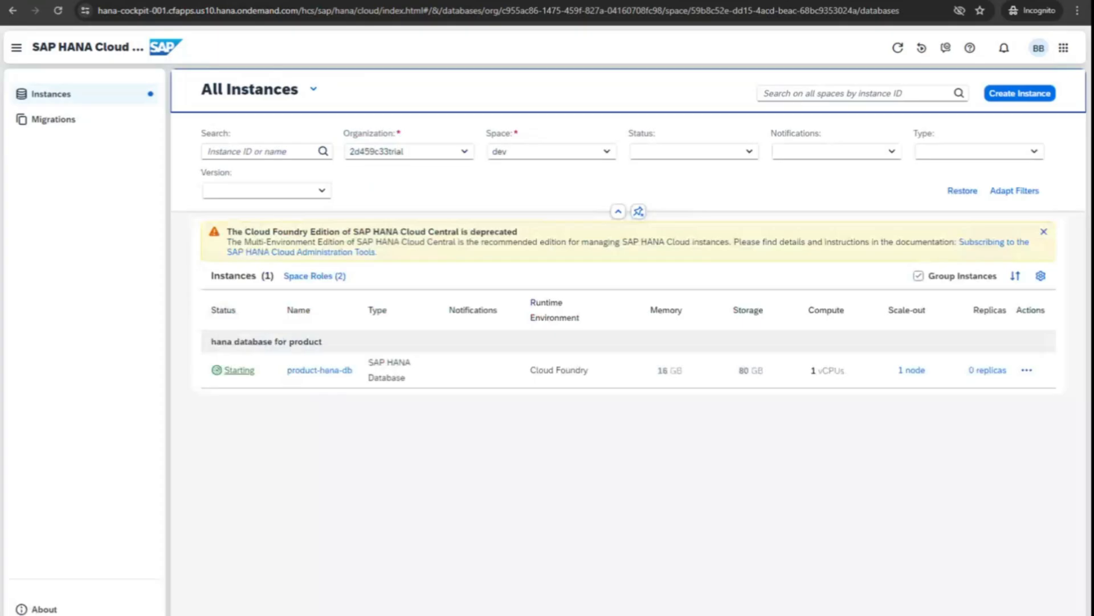
Step: Switch to the Teams meeting and view the screenshot a participant posted in the chat
key(ctrl+Left)
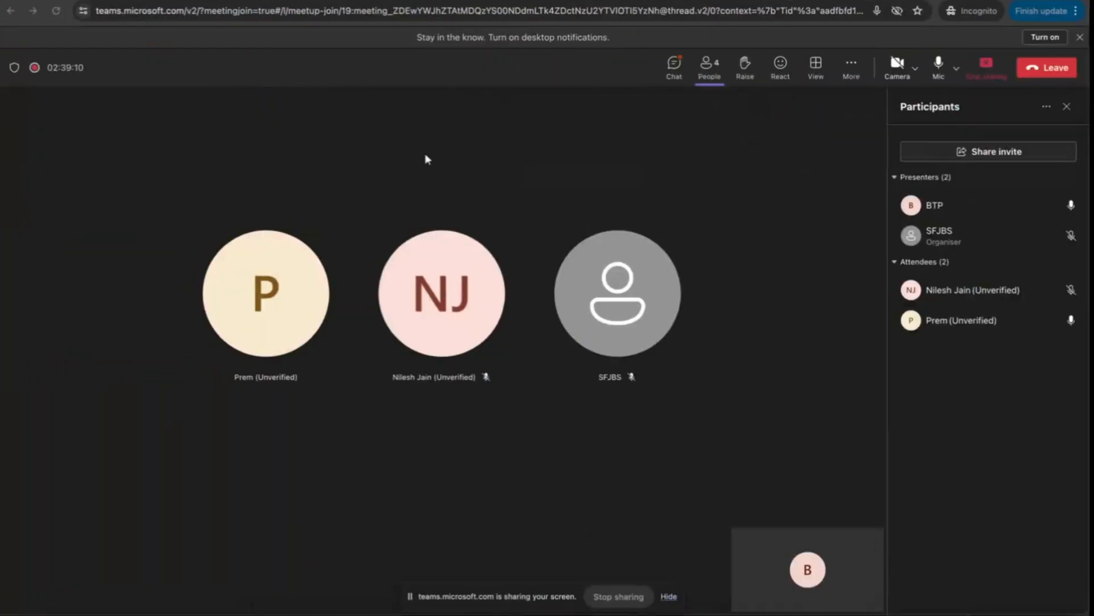
click(683, 72)
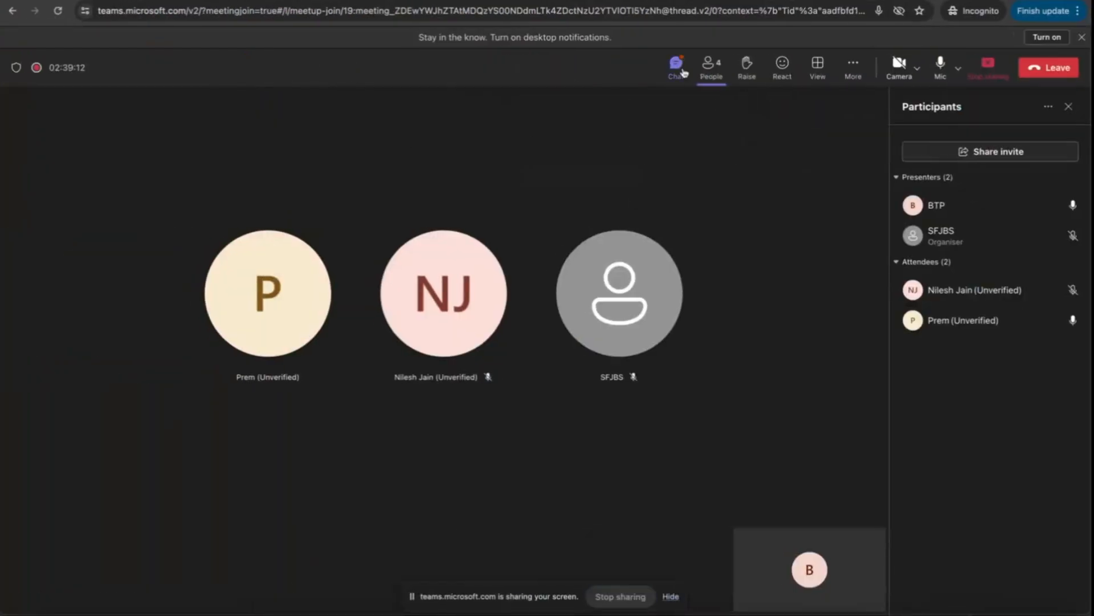
click(952, 369)
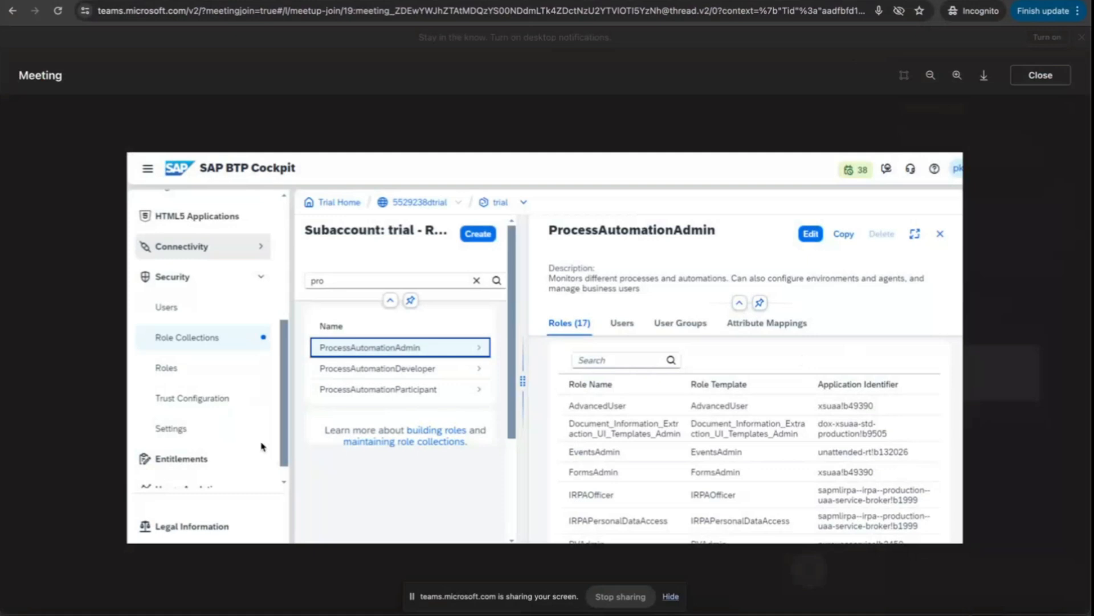
click(93, 342)
Step: Return to SAP BTP Cockpit, view the user's assignable role collections again, and cancel without assigning any
key(ctrl+Right)
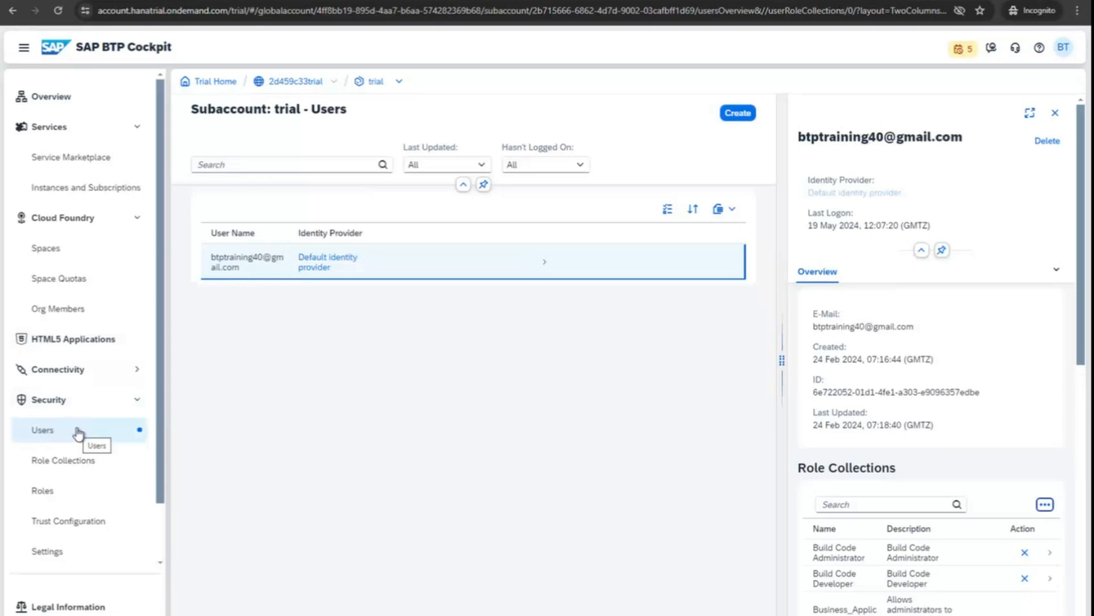
click(389, 260)
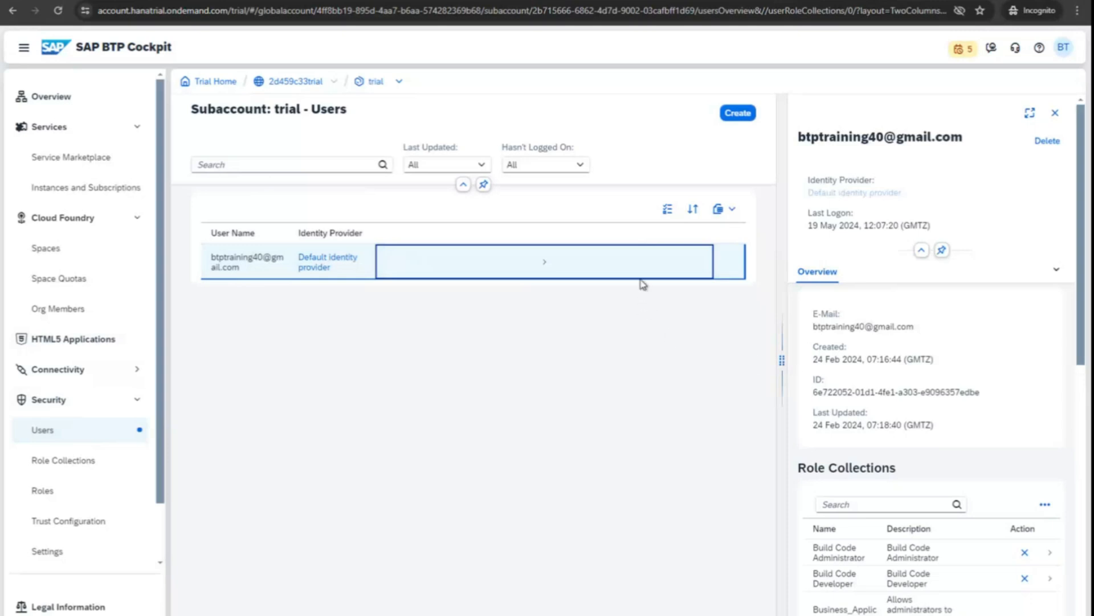
click(912, 487)
scroll(912, 487, down, 1)
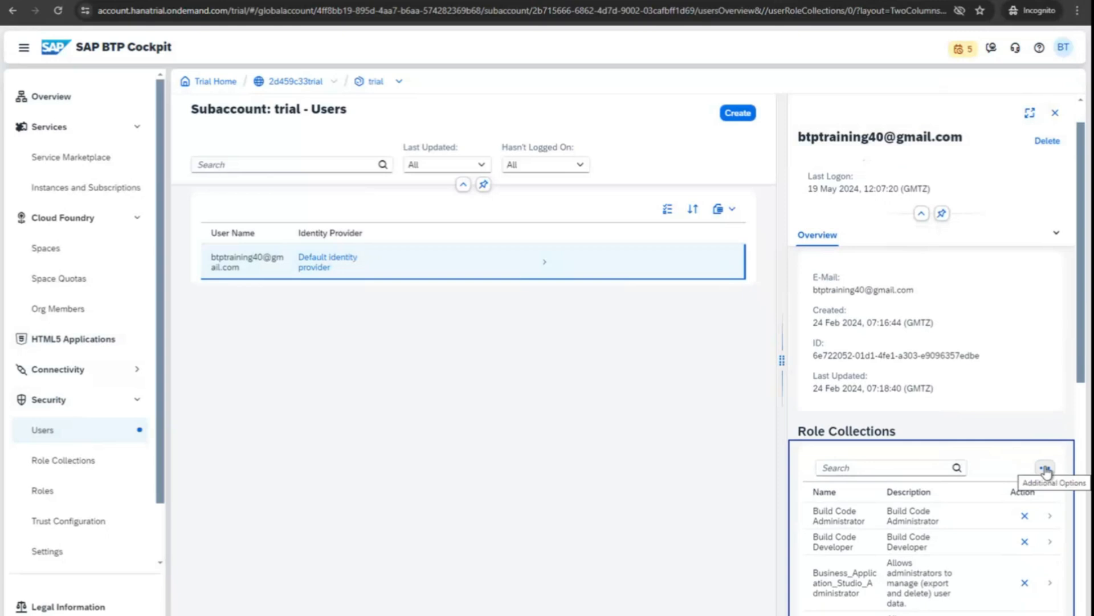
click(1045, 469)
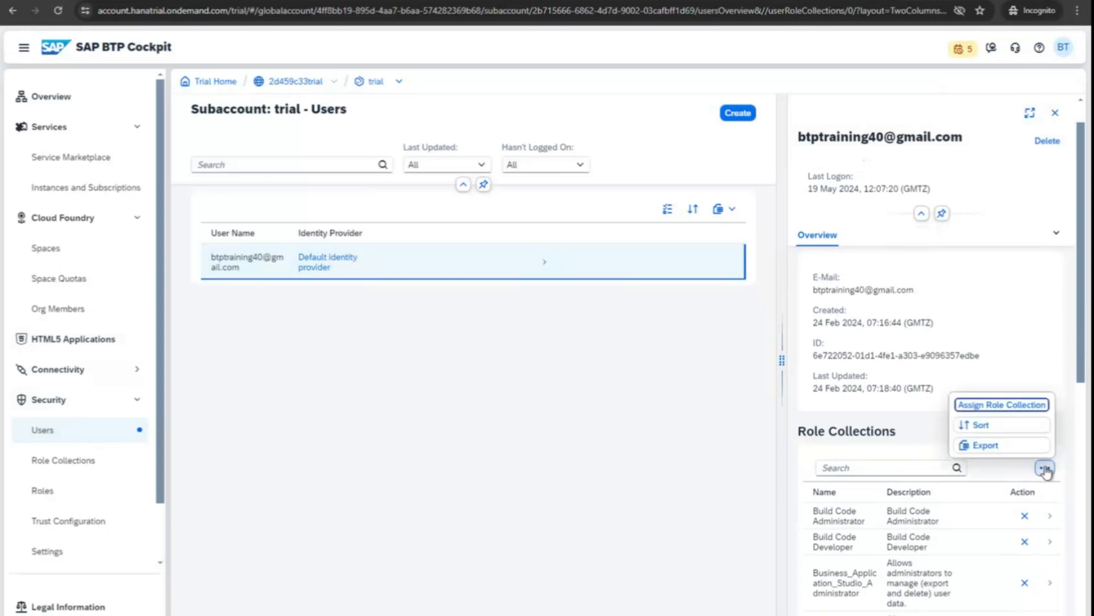
click(996, 406)
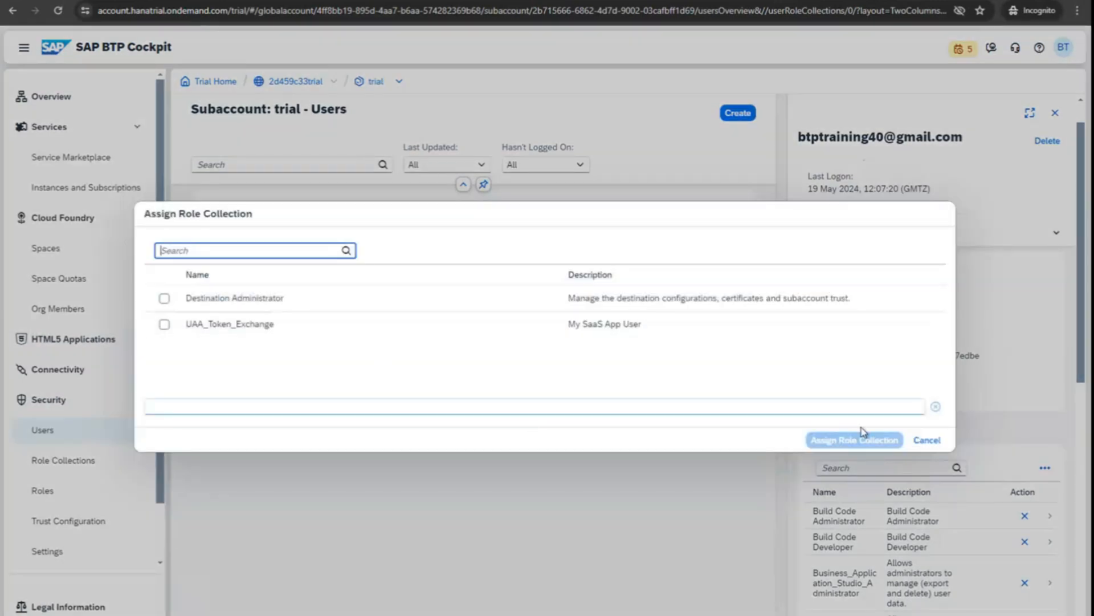
click(927, 440)
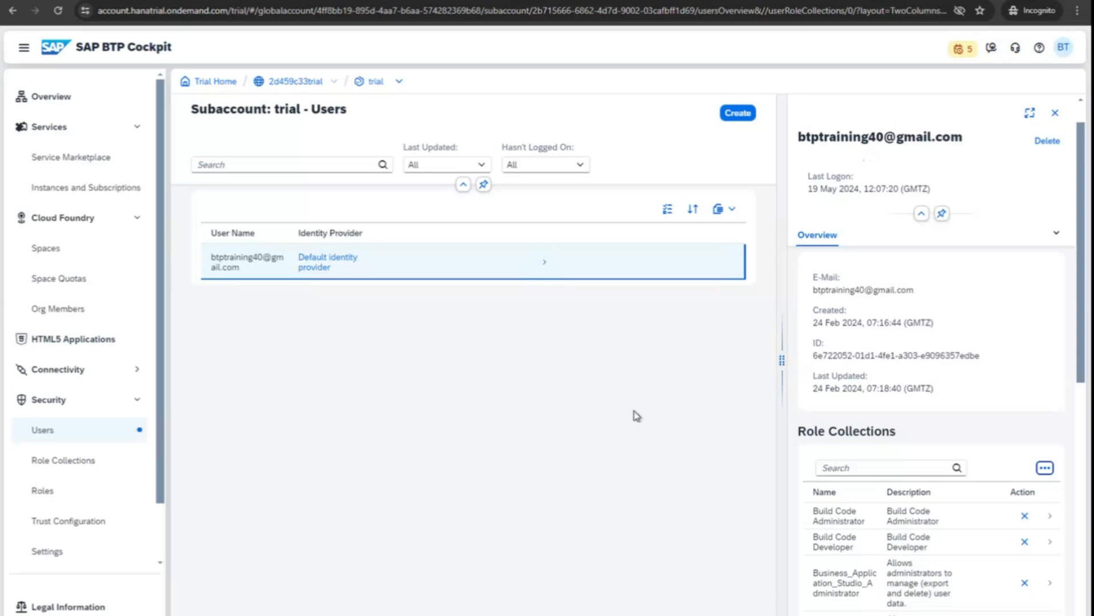
Step: Go back to the Teams meeting and end the screen share
key(ctrl+Left)
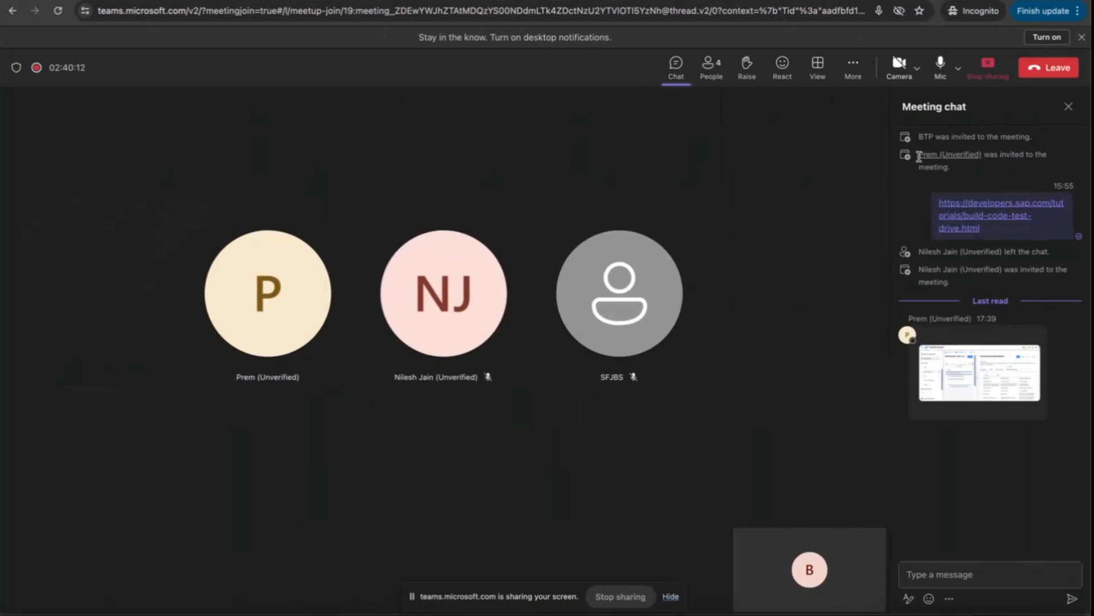
click(985, 79)
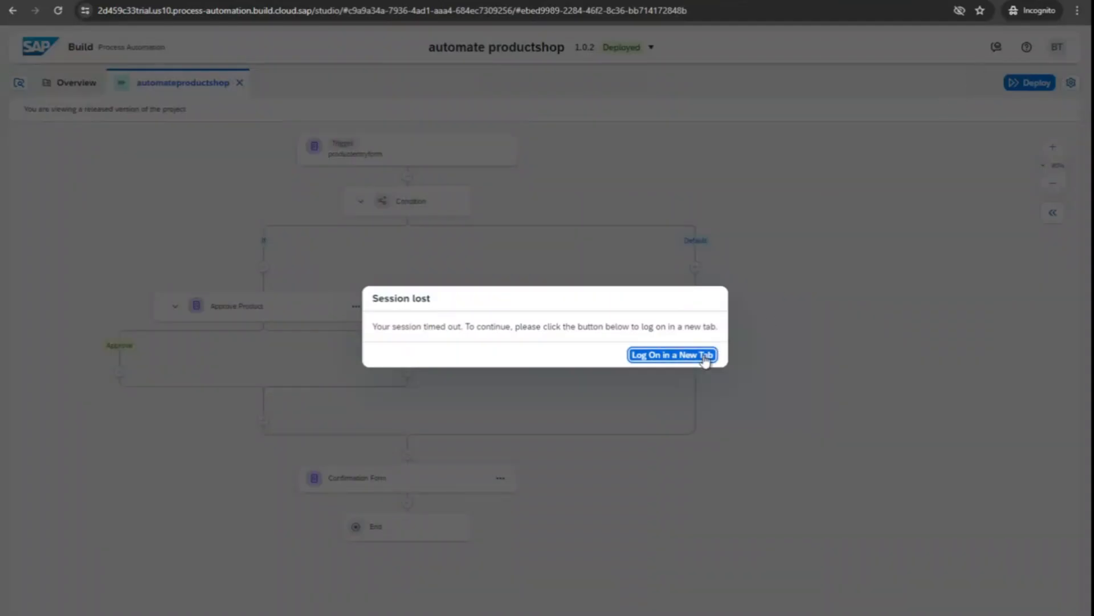
Step: Log on again to SAP Build Process Automation and switch the automate productshop project to its Editable version
click(706, 358)
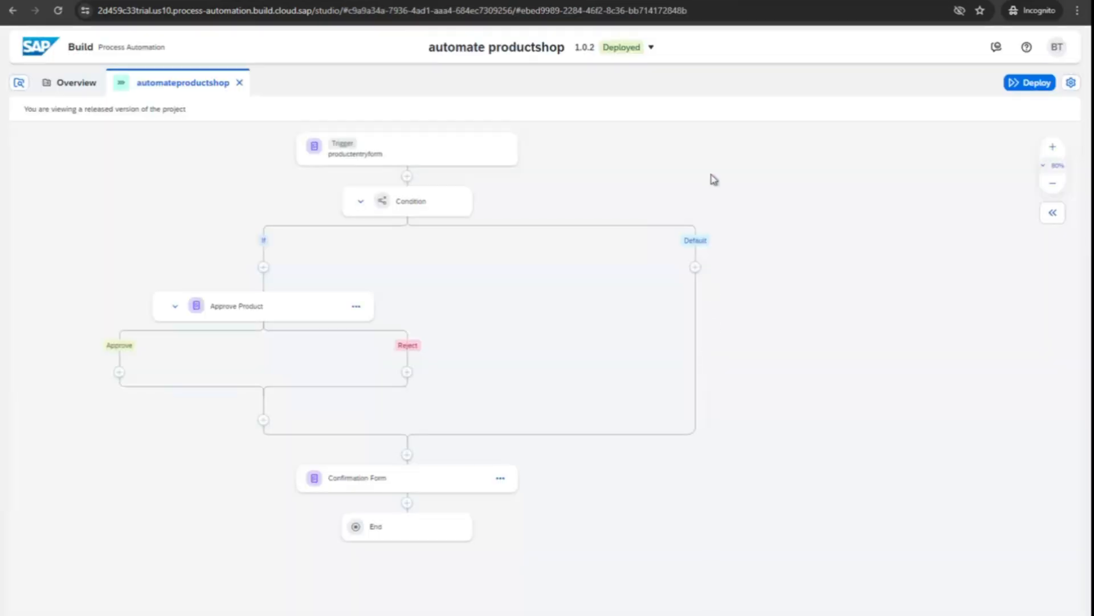
click(651, 61)
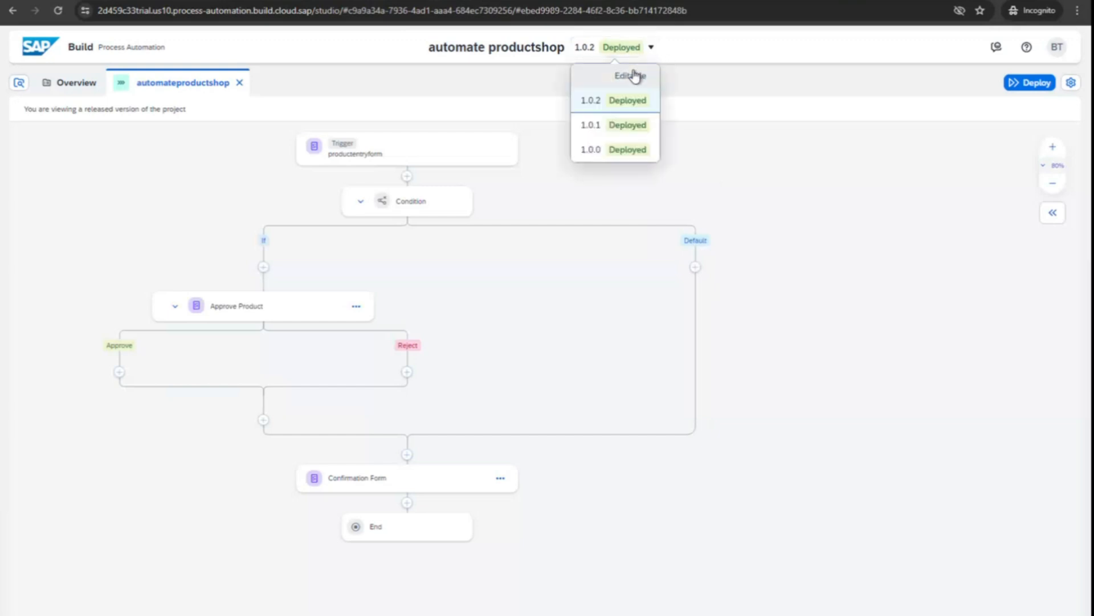
click(636, 76)
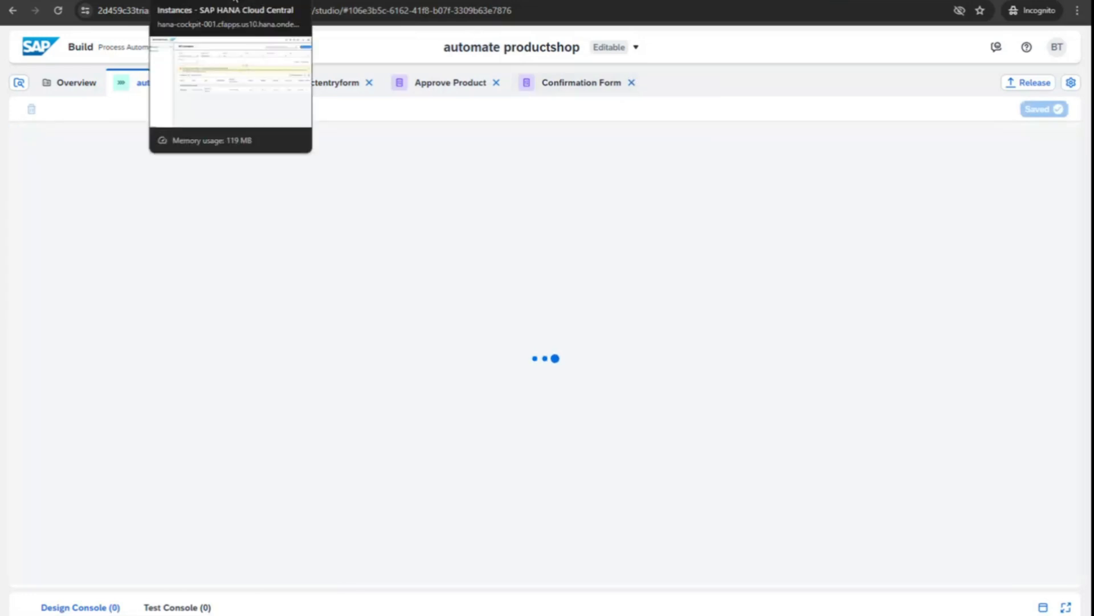
Step: Check the database instance in SAP HANA Cloud Central, and open the Productshop site through the SAP Build Work Zone subscription
click(237, 1)
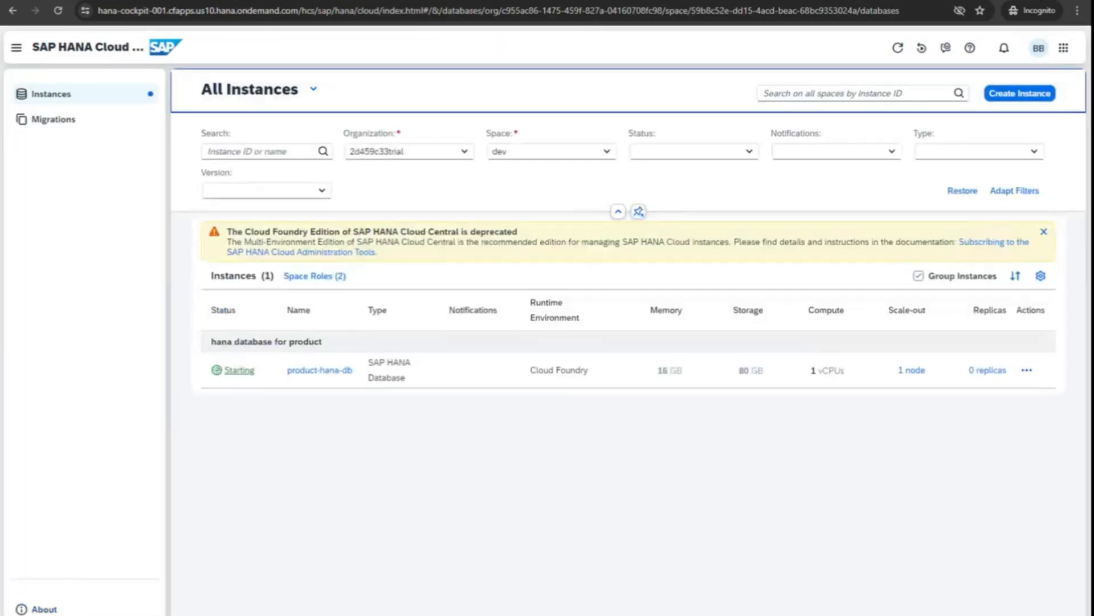
click(94, 1)
click(101, 192)
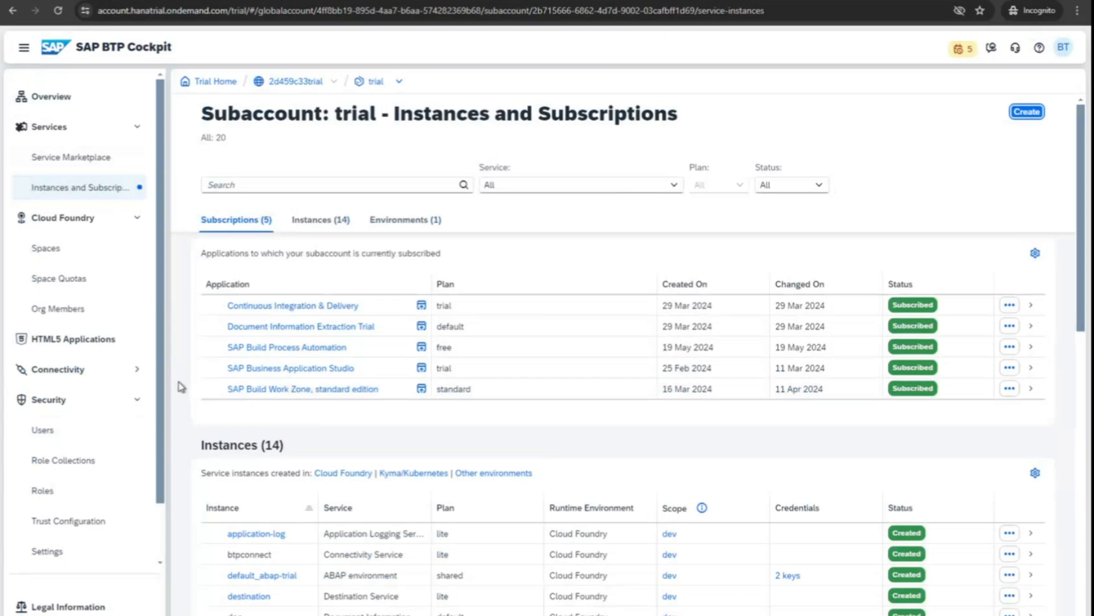
click(421, 389)
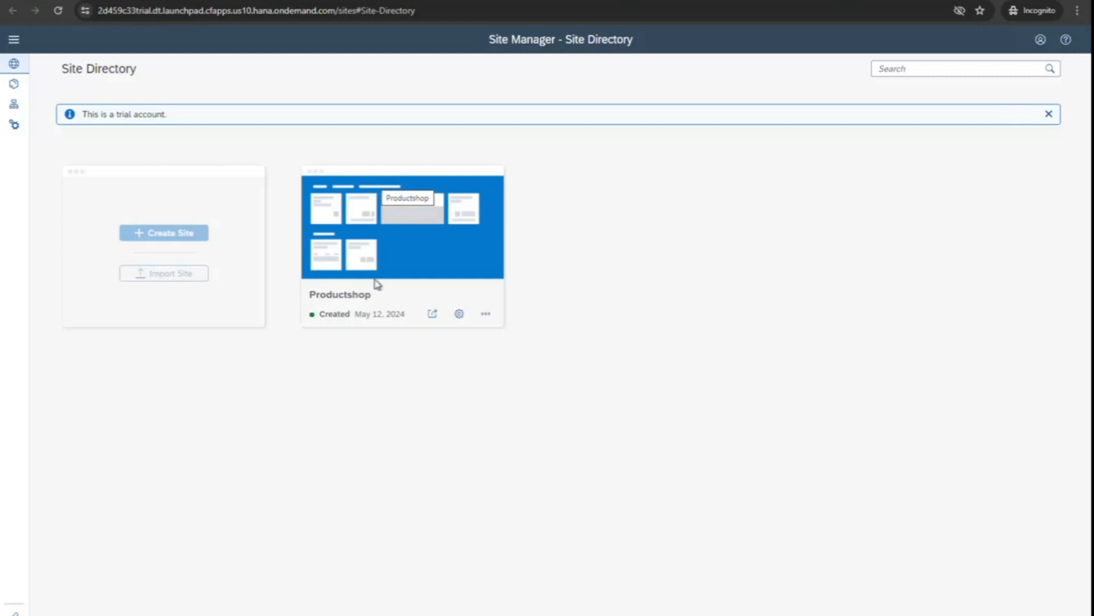
click(432, 313)
Step: Switch to the Teams meeting, close the meeting chat, and return to the Productshop site
key(ctrl+Left)
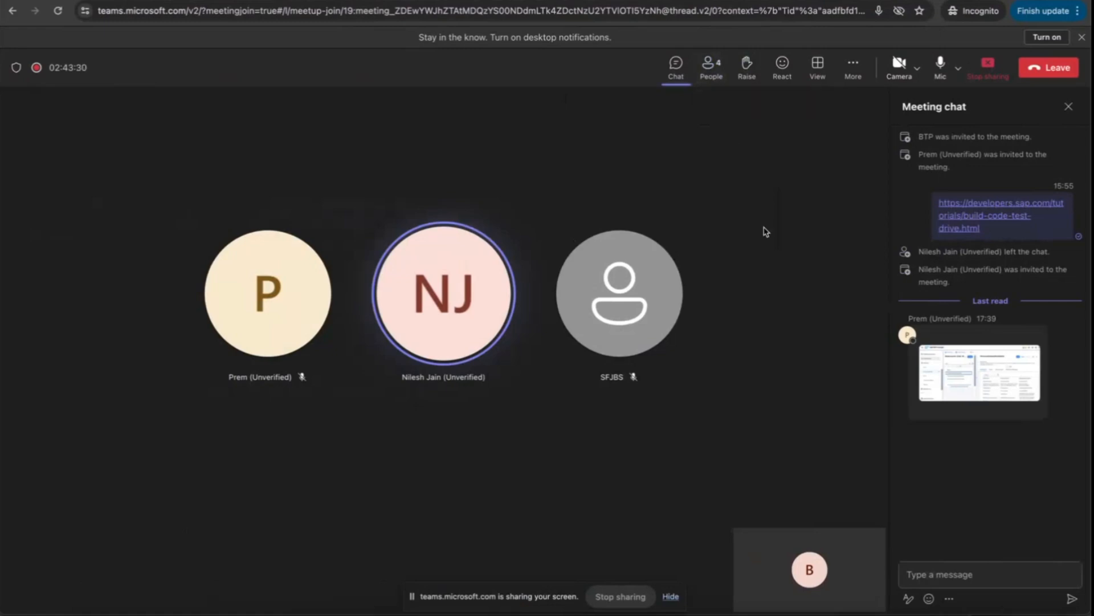
click(1069, 108)
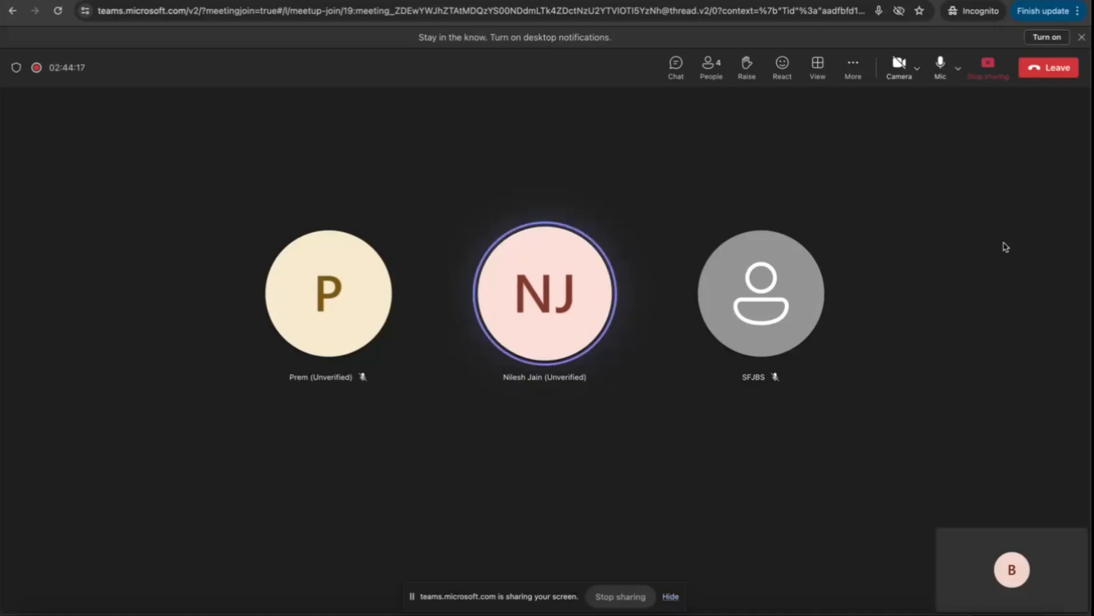
key(ctrl+Right)
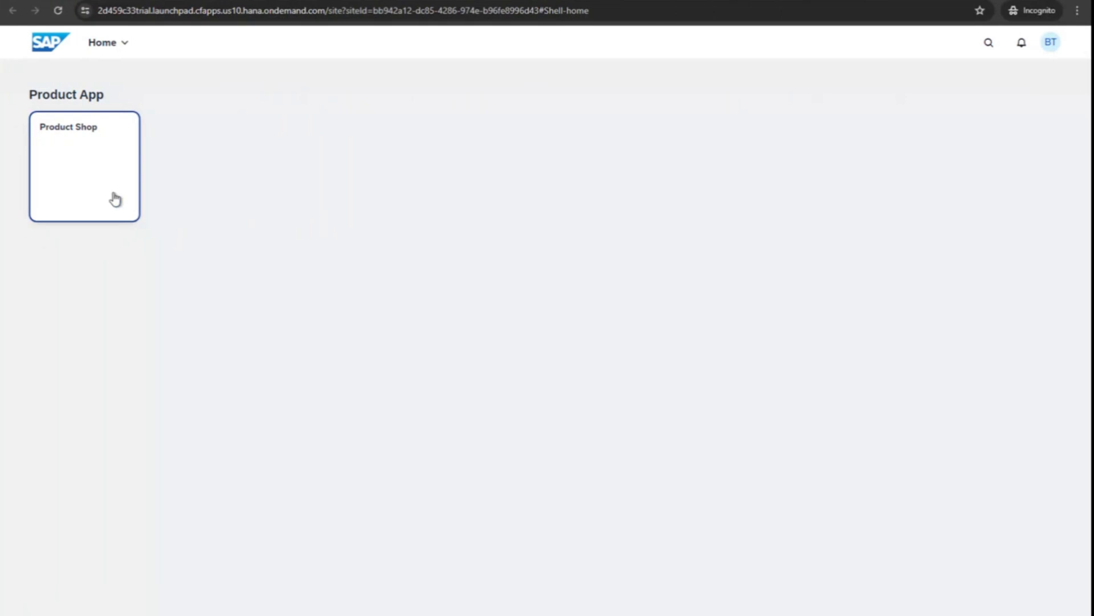
Step: Launch the Product Shop app, go back to the site's home page, reload it, and launch the app again
click(115, 199)
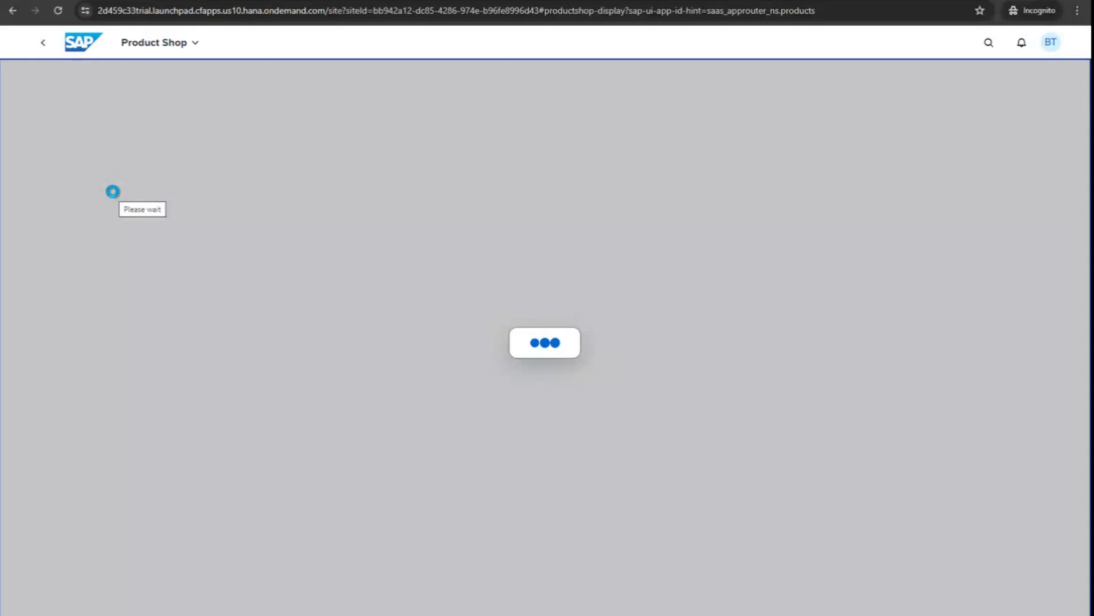
click(85, 42)
click(57, 11)
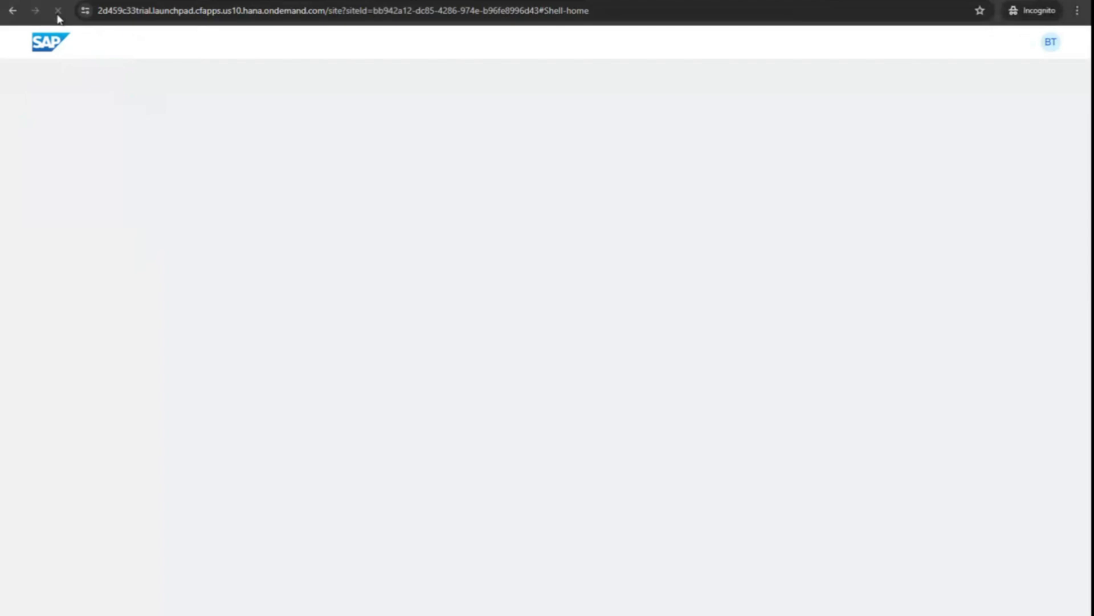
click(67, 134)
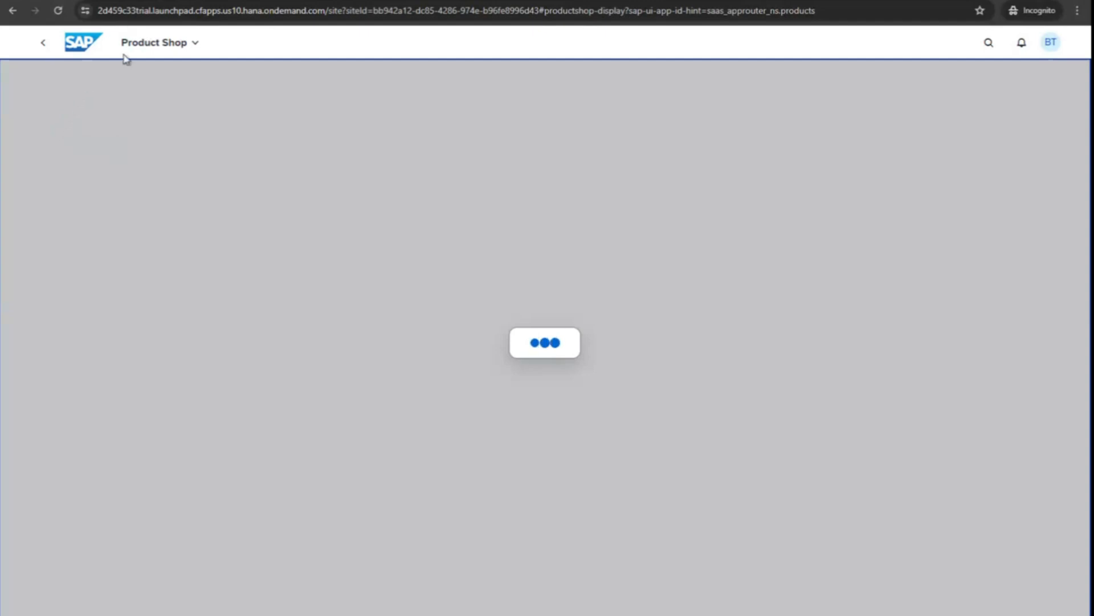
Step: Switch to SAP BTP Cockpit and view the SAP HANA Cloud instances of the dev space
click(80, 1)
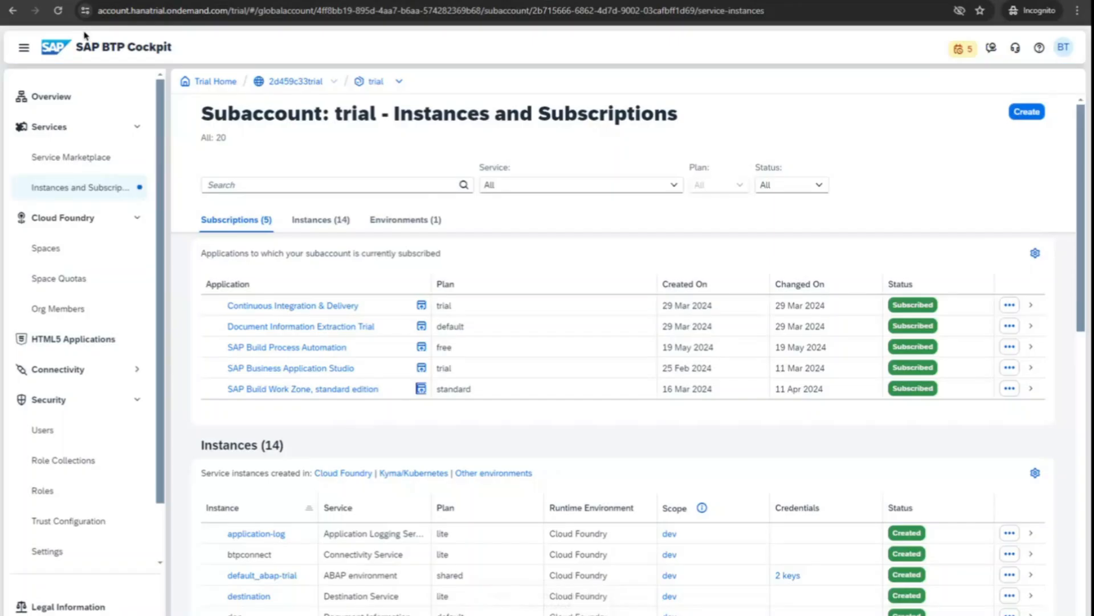
click(63, 251)
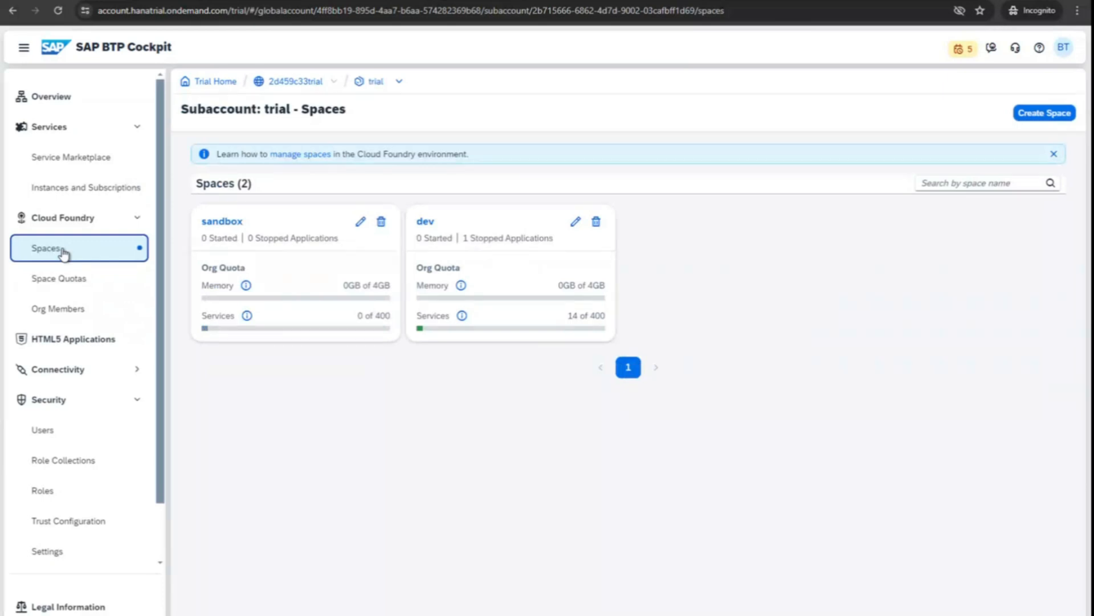
click(431, 237)
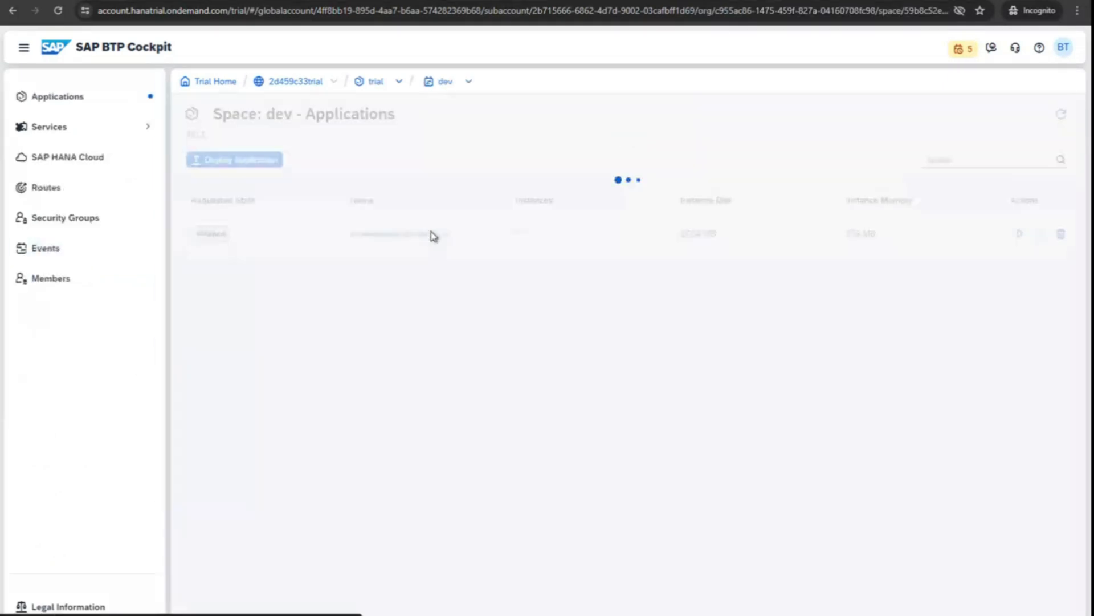
click(68, 162)
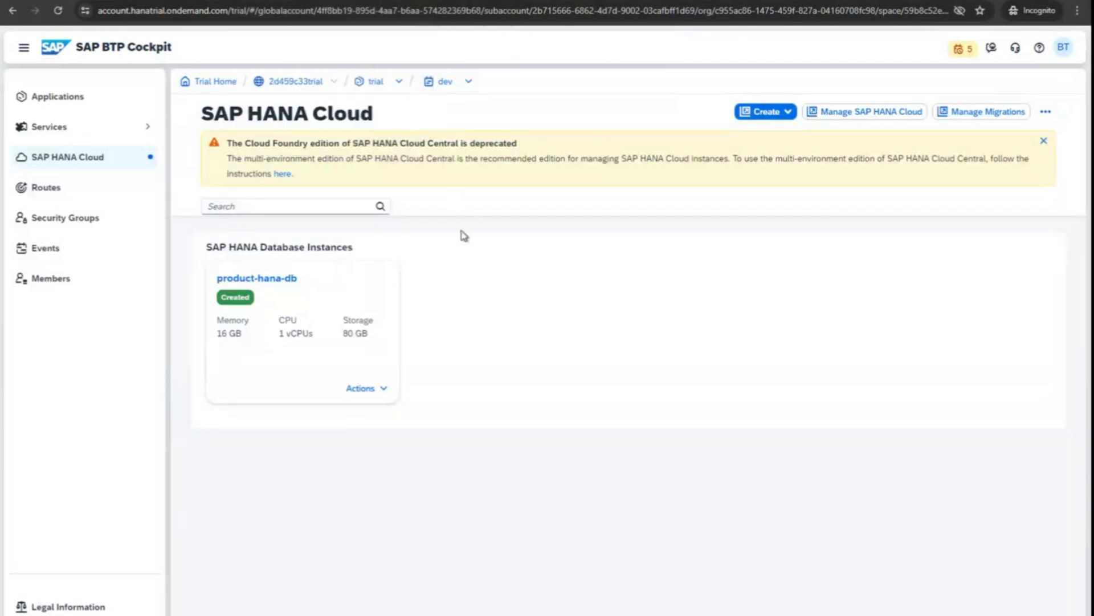
Step: Return to the Productshop site, reload its home page, and retry launching the Product Shop app
click(114, 1)
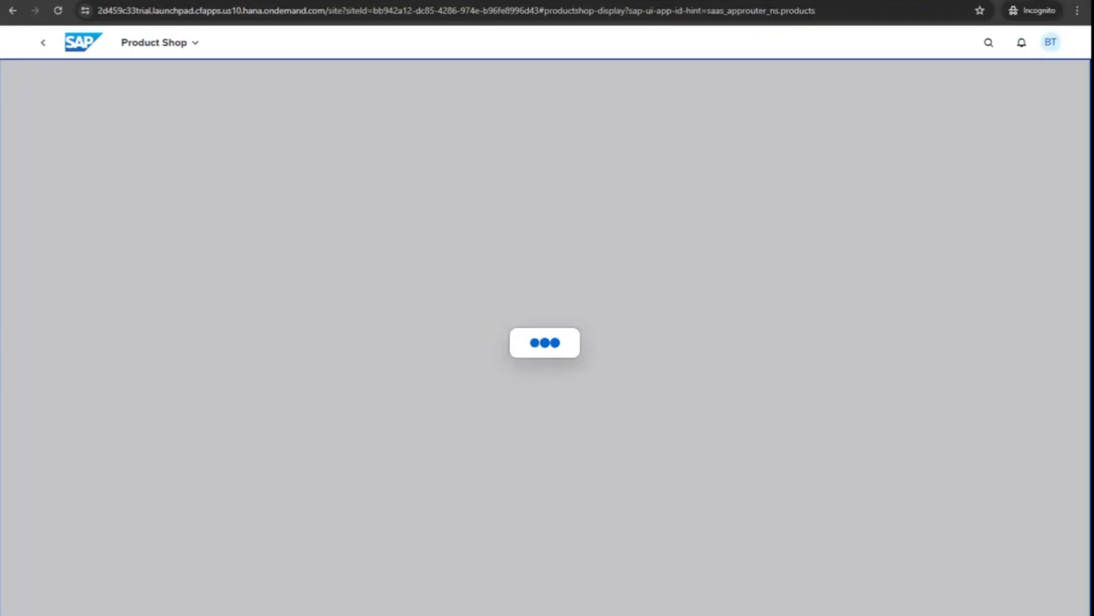
click(78, 42)
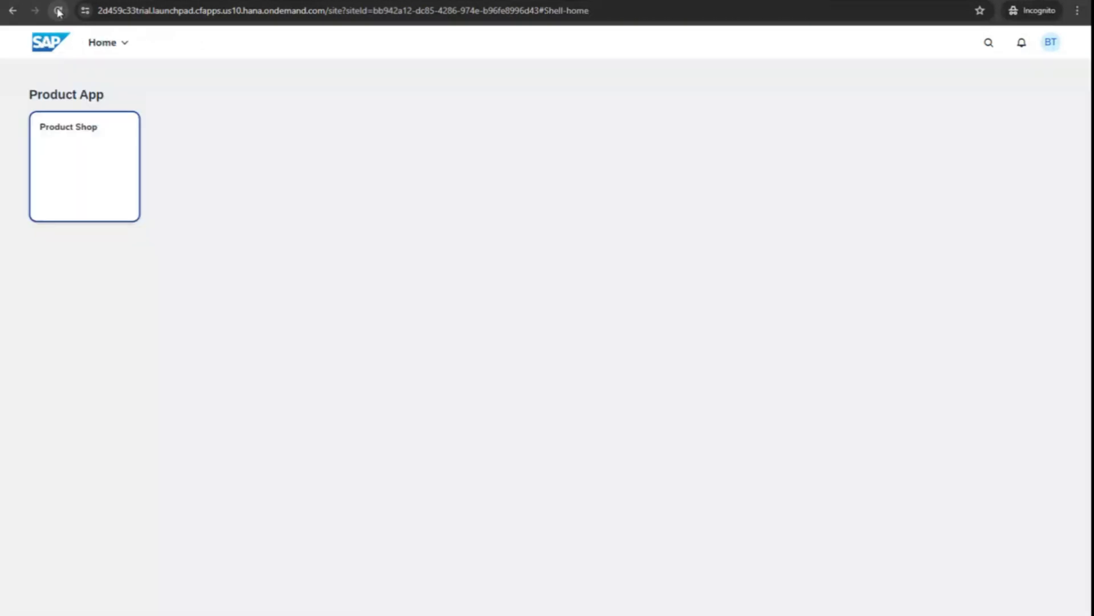
click(58, 11)
click(62, 156)
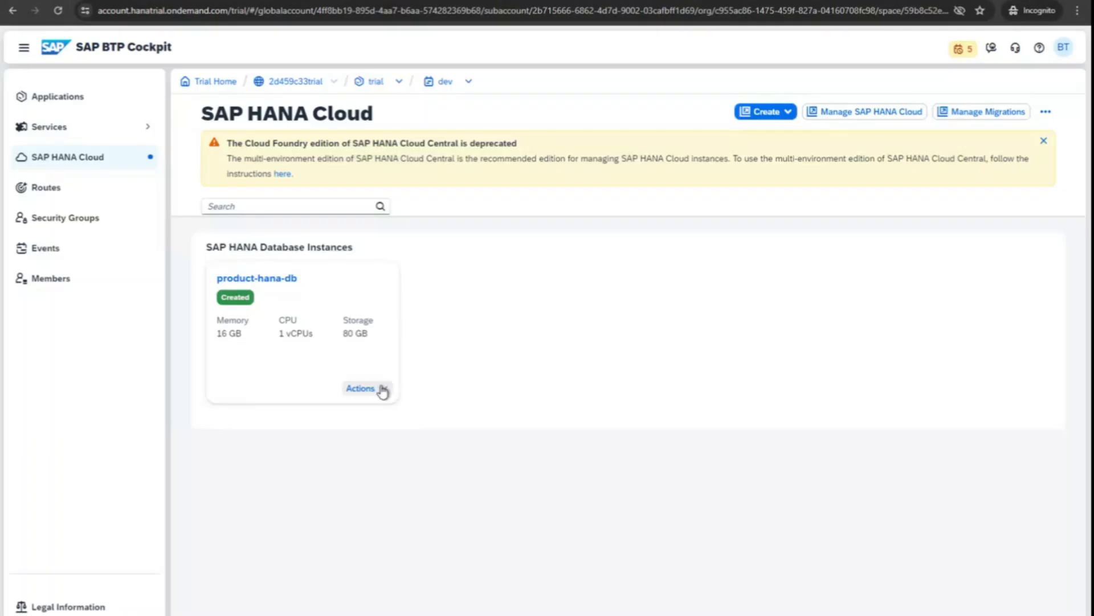
Step: Open product-hana-db in SAP HANA Cockpit, cancel its database logon, and open SAP HANA Cloud management from BTP Cockpit
click(381, 389)
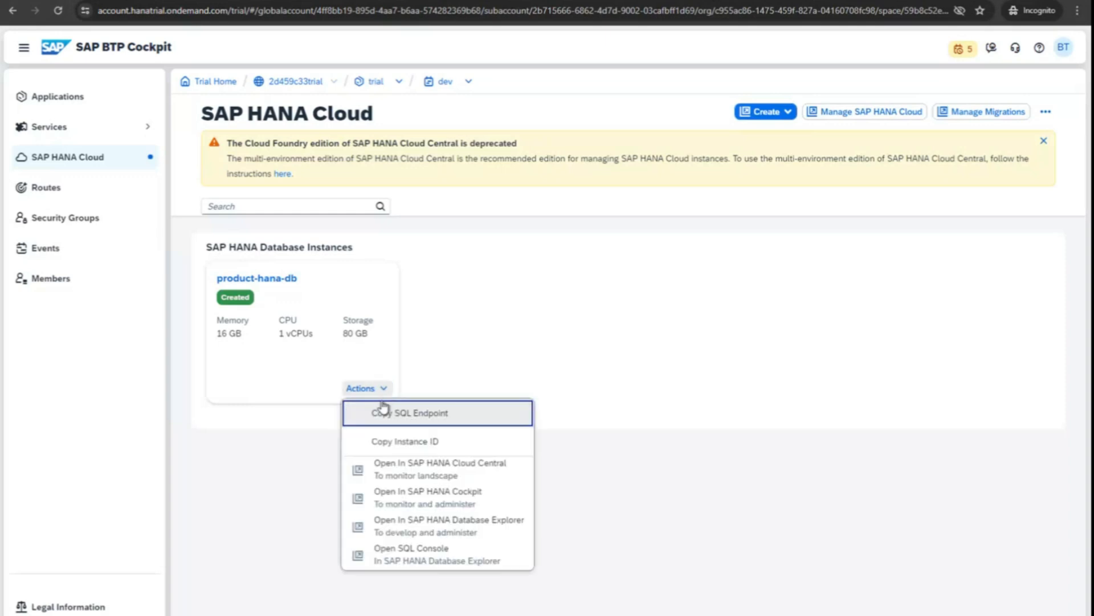
click(395, 498)
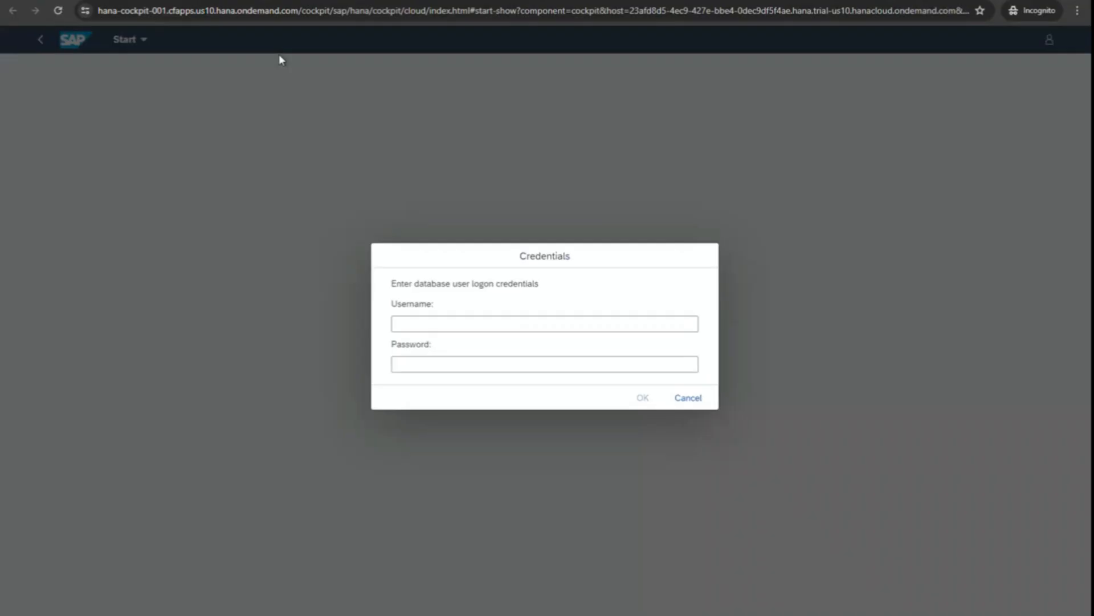
click(688, 398)
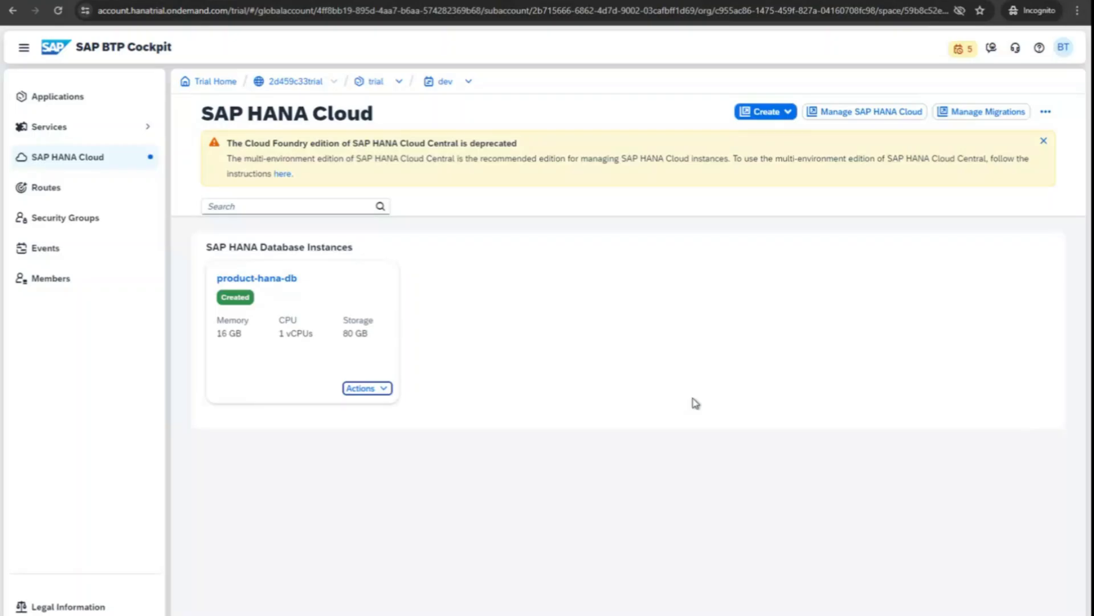
click(831, 122)
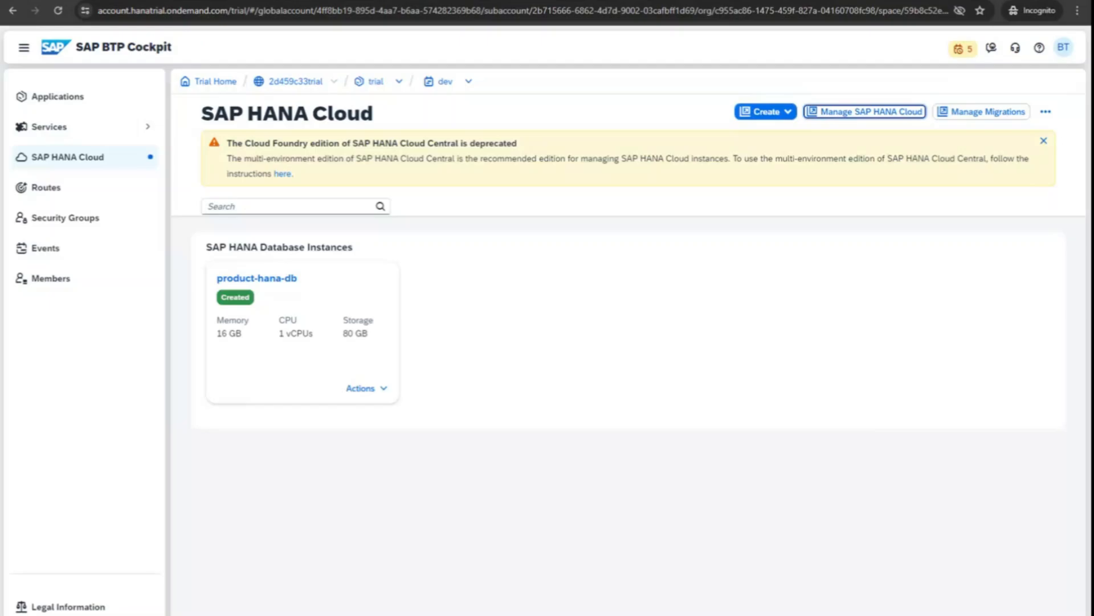
Step: Open the trial subaccount from the 2d459c33trial global account, and reload the Product Shop page in the Work Zone site
double_click(291, 83)
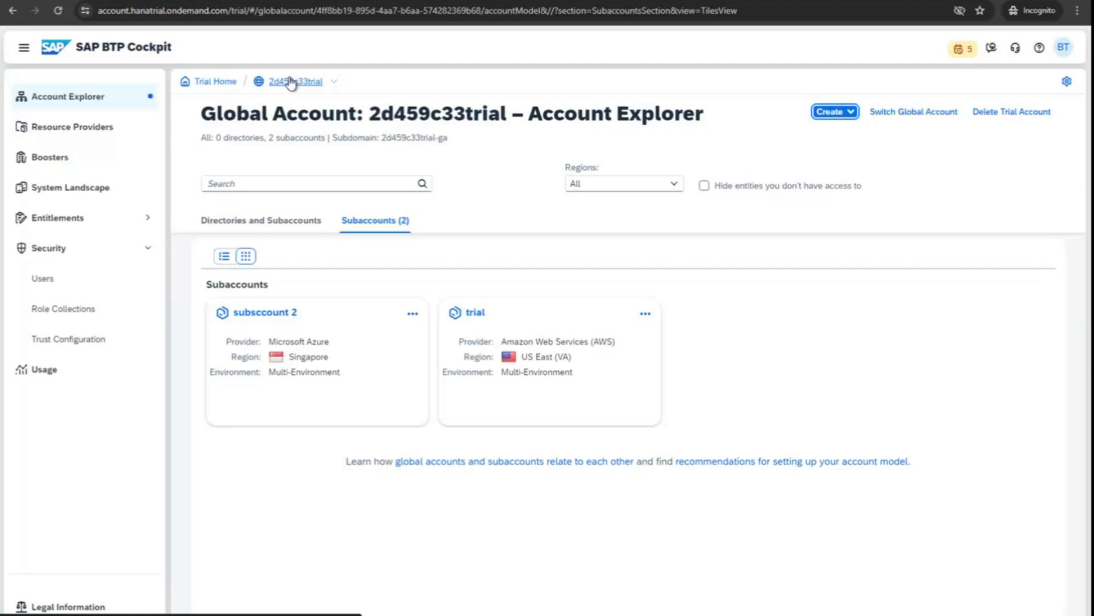
click(501, 310)
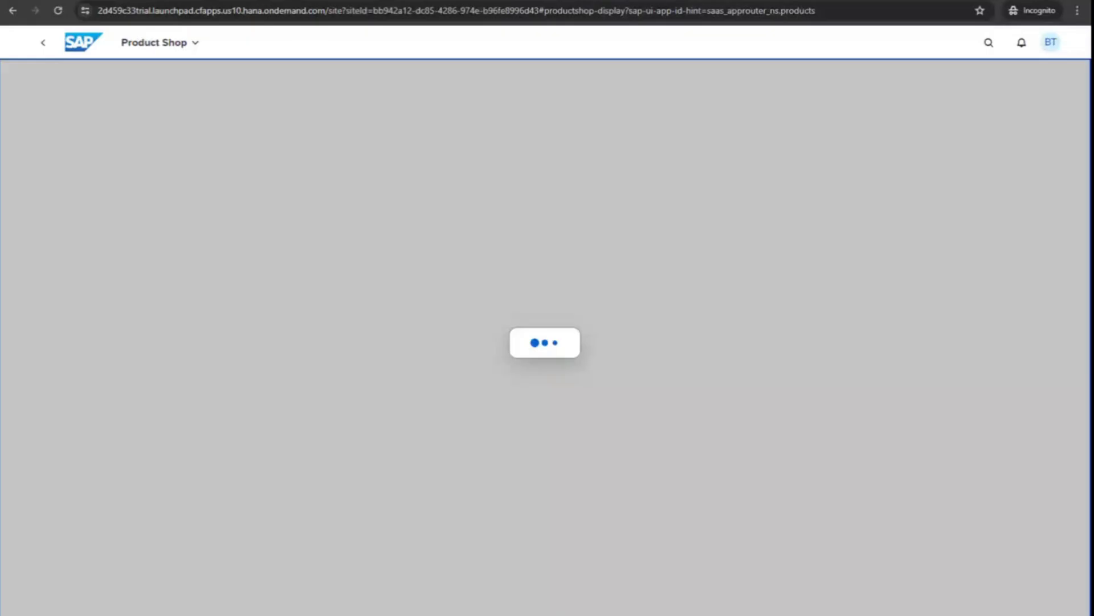
click(330, 10)
key(Return)
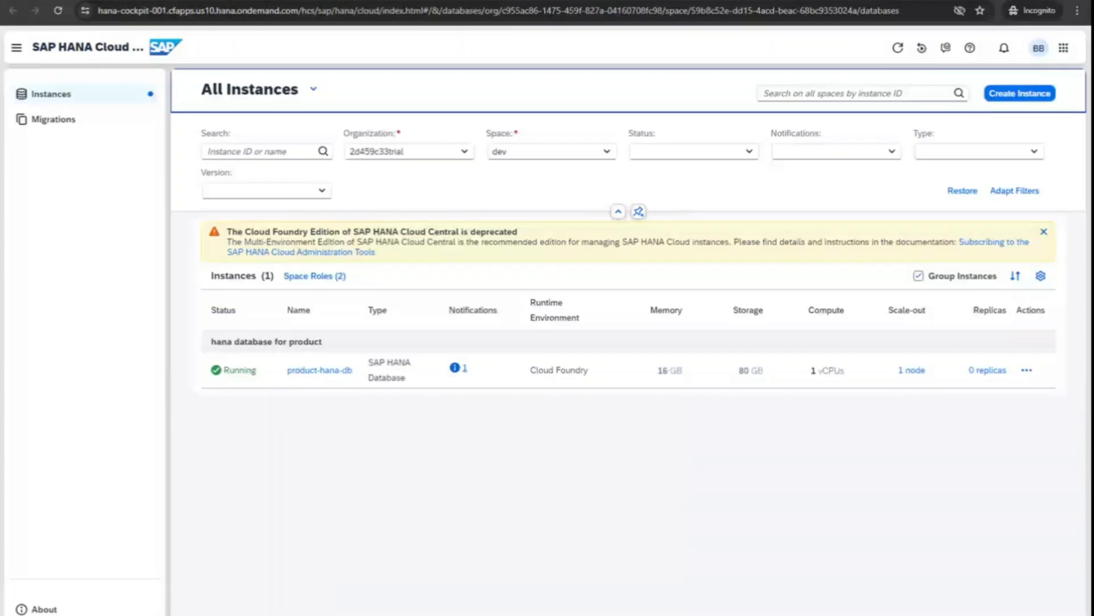
Step: Open the trial subaccount's HTML5 Applications list, and take the Productshop site back to its home page
click(80, 0)
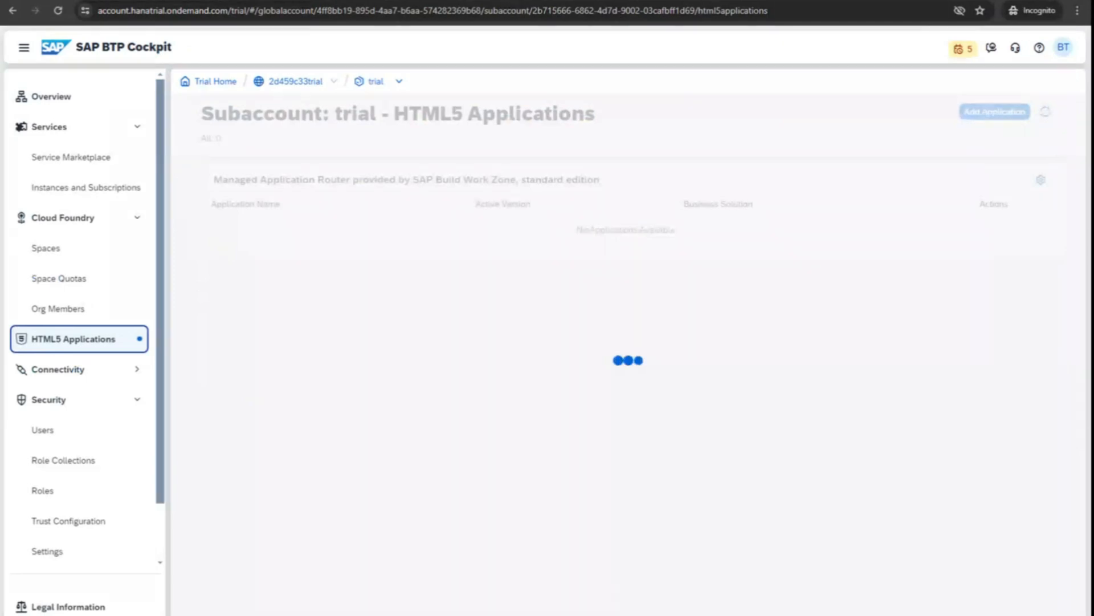
click(341, 1)
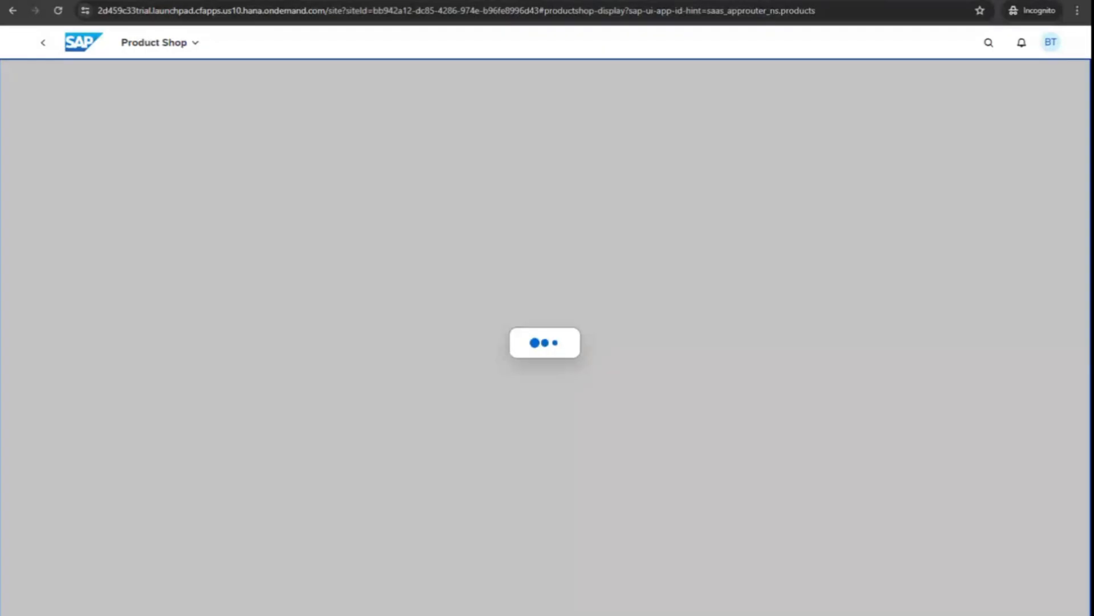
click(97, 47)
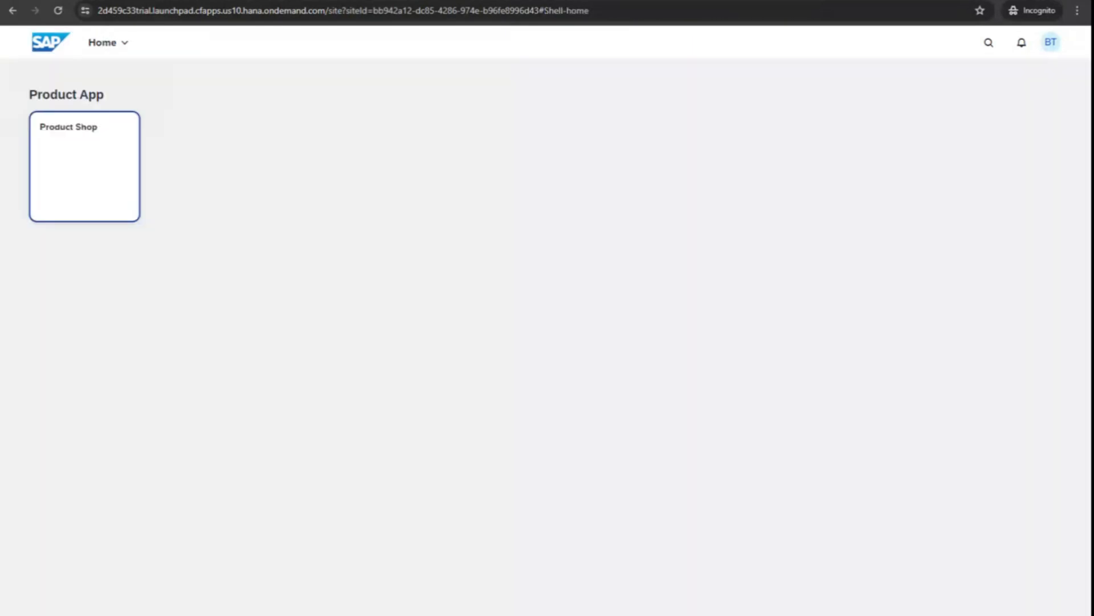
Step: Launch the nsproducts HTML5 application from the trial subaccount in BTP Cockpit and reload its page
click(154, 2)
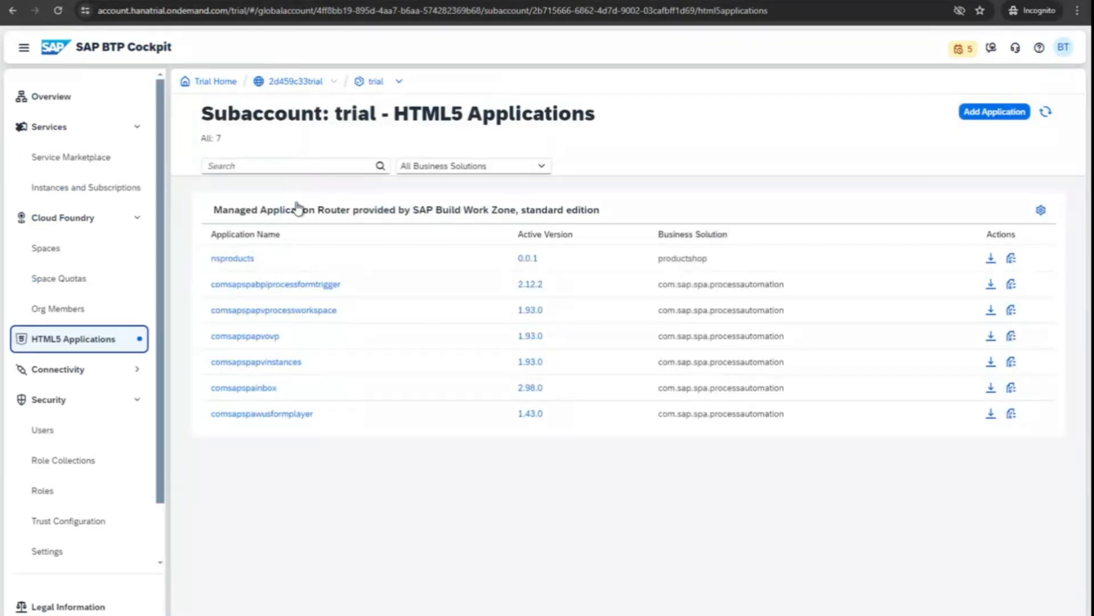
click(238, 259)
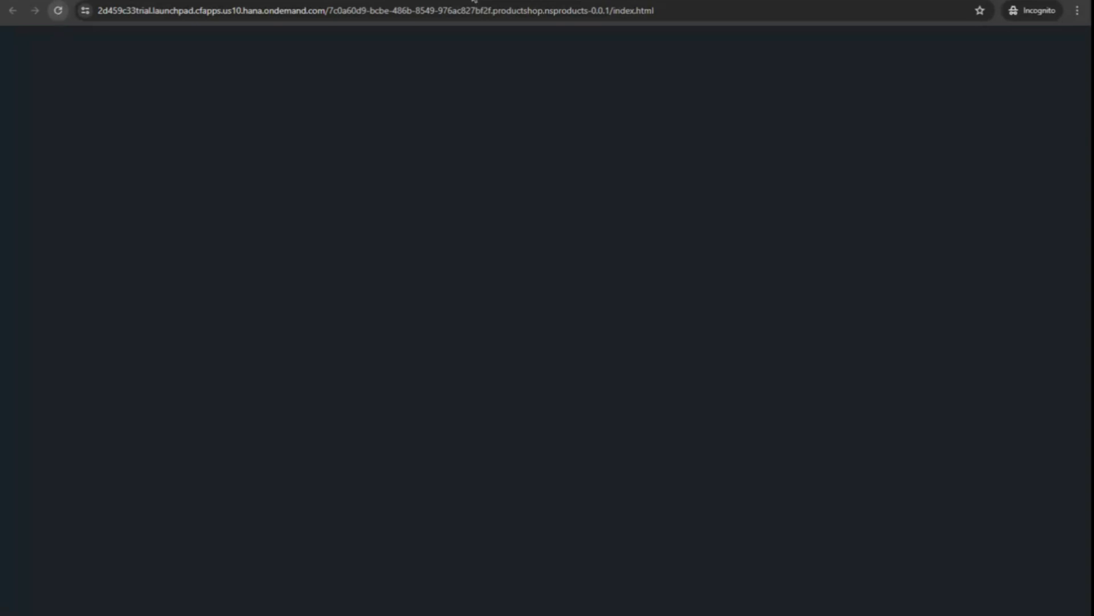
click(540, 11)
key(Return)
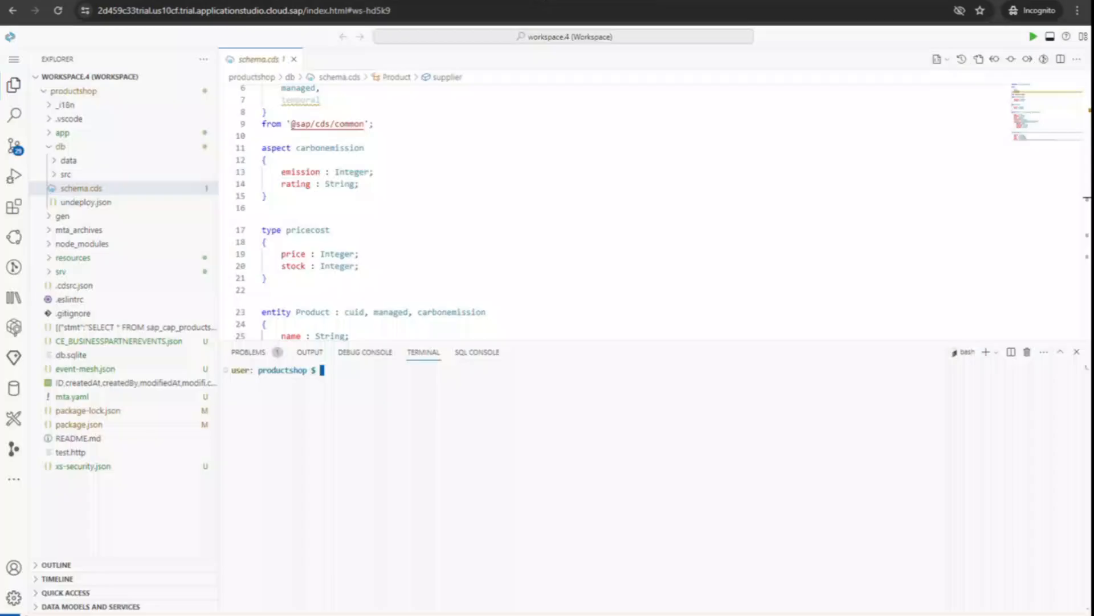
Step: Run the CF: Login to Cloud Foundry command in the productshop workspace of SAP Business Application Studio
click(14, 61)
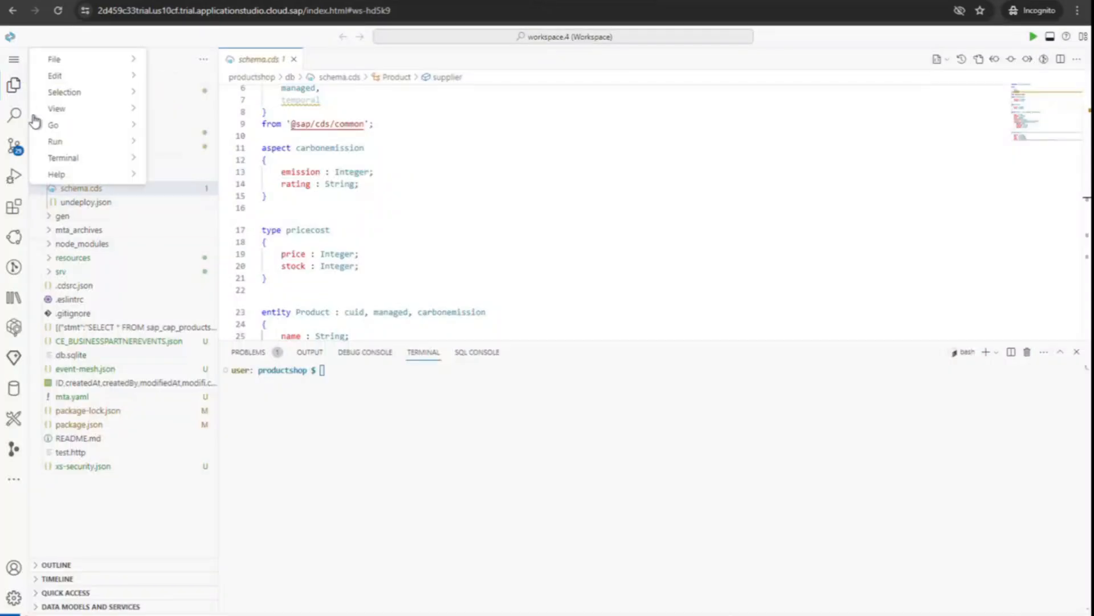
mouse_move(91, 112)
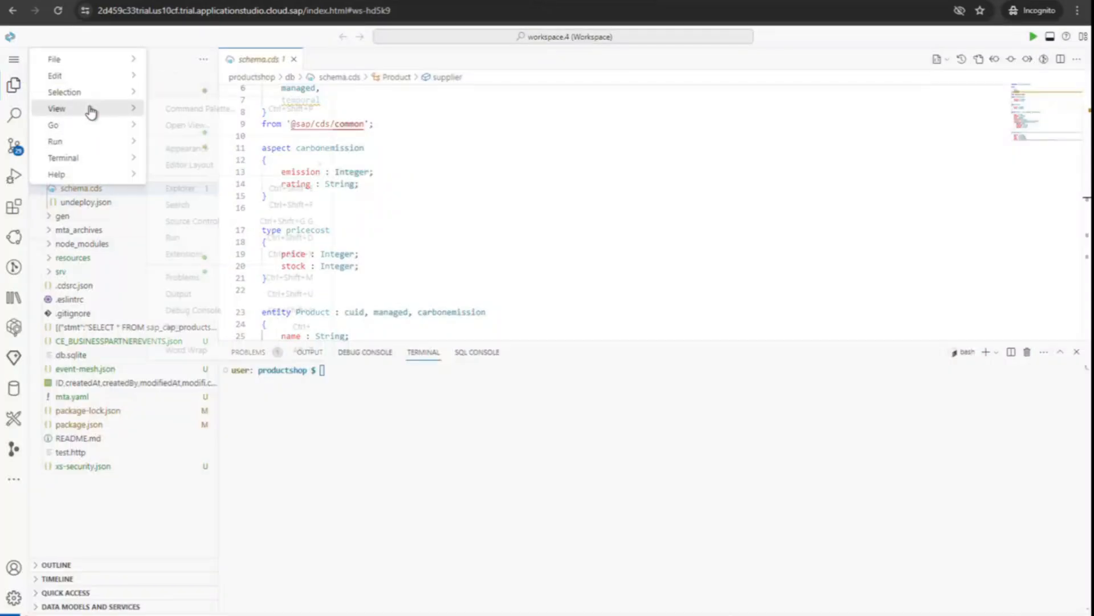
click(160, 112)
text(cf lo)
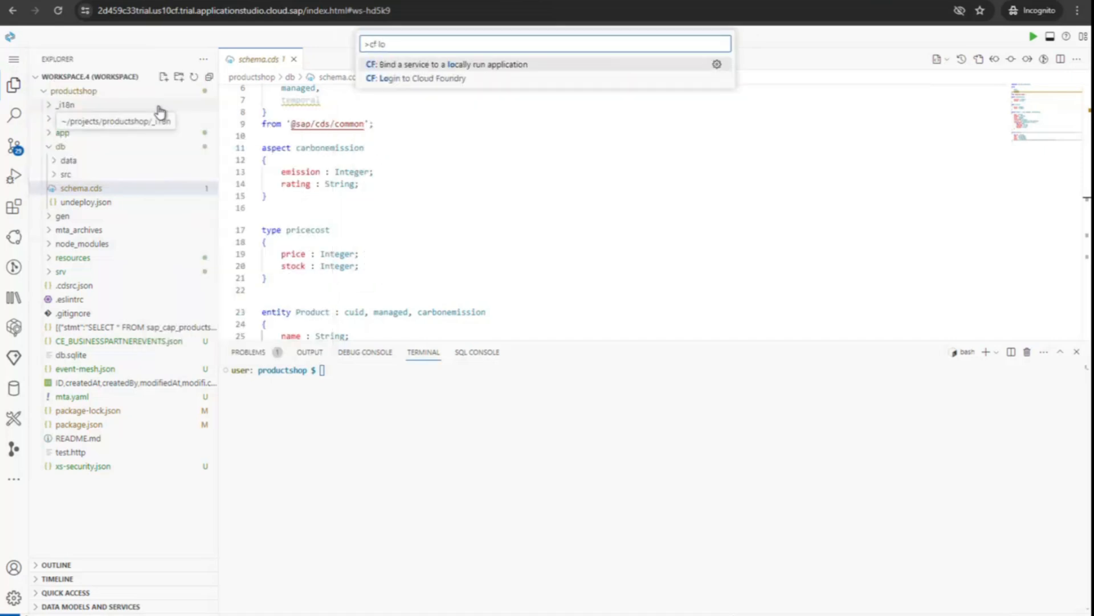
key(Down)
key(Return)
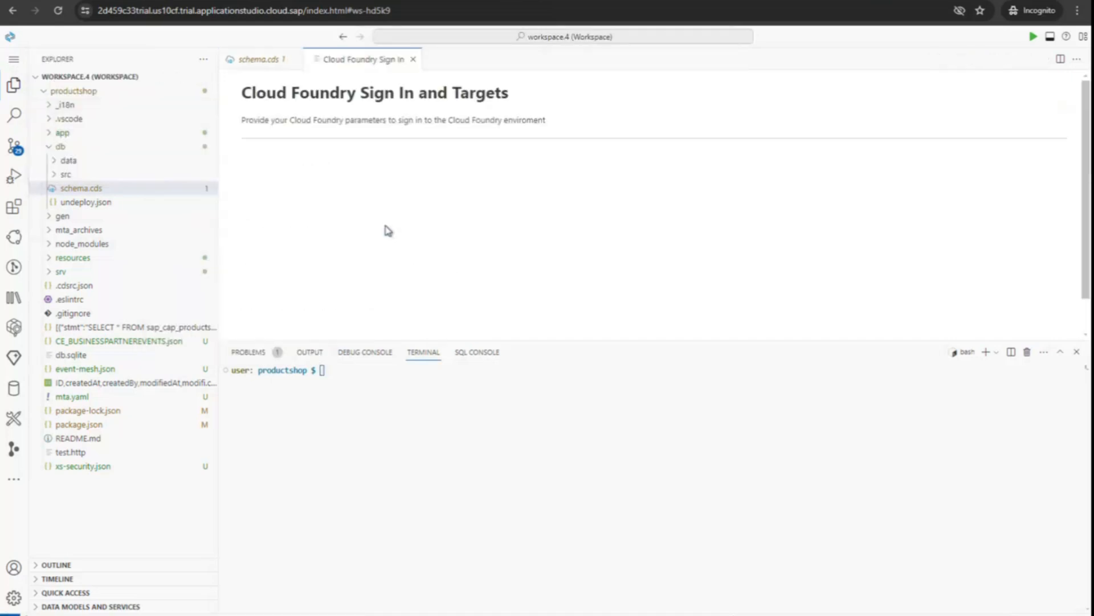
Step: Generate a temporary SSO passcode for Cloud Foundry, copy it and paste it into the SSO passcode field of the sign-in form
click(308, 278)
click(460, 179)
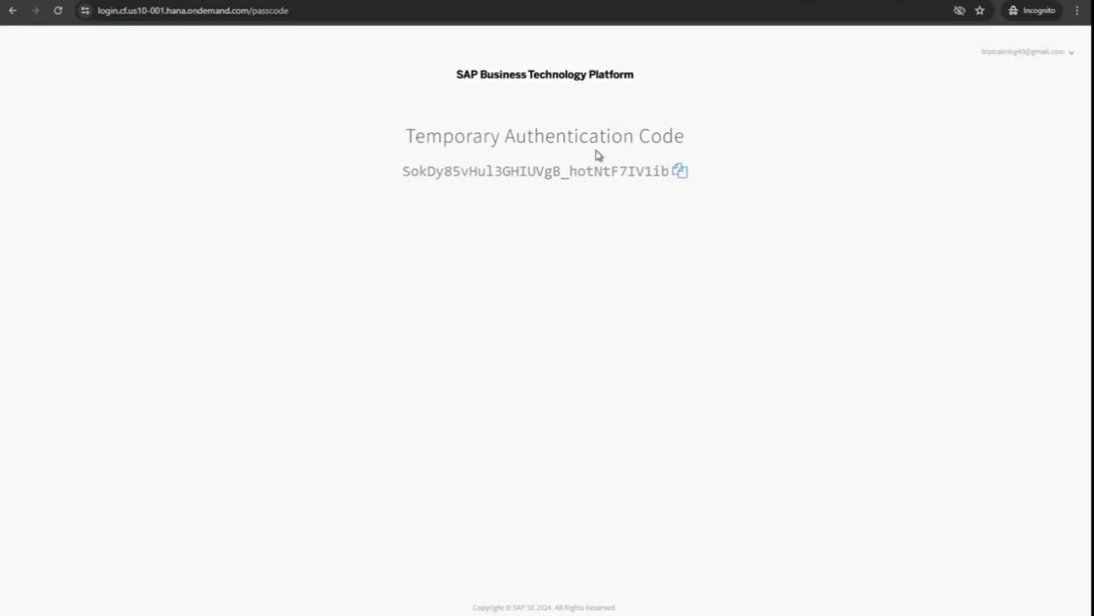
click(679, 171)
click(456, 1)
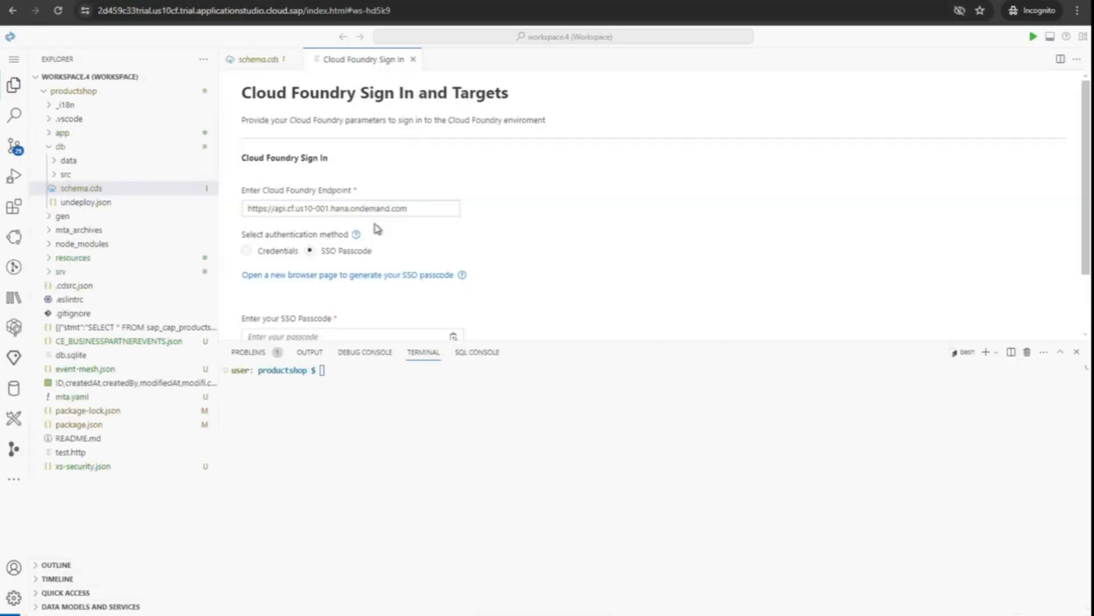
scroll(370, 296, down, 2)
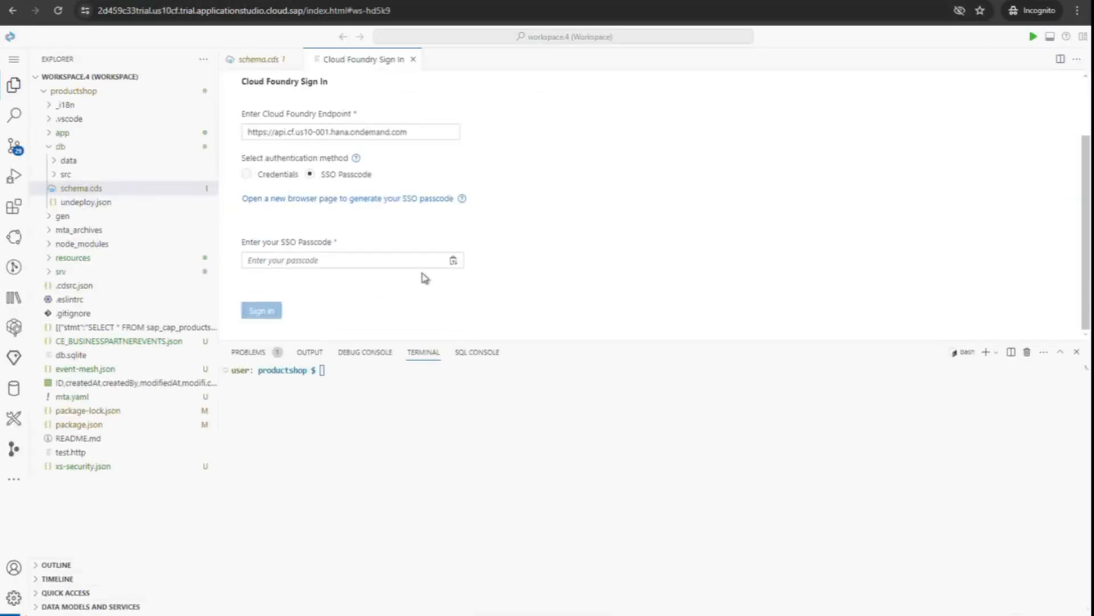
click(389, 256)
key(ctrl+v)
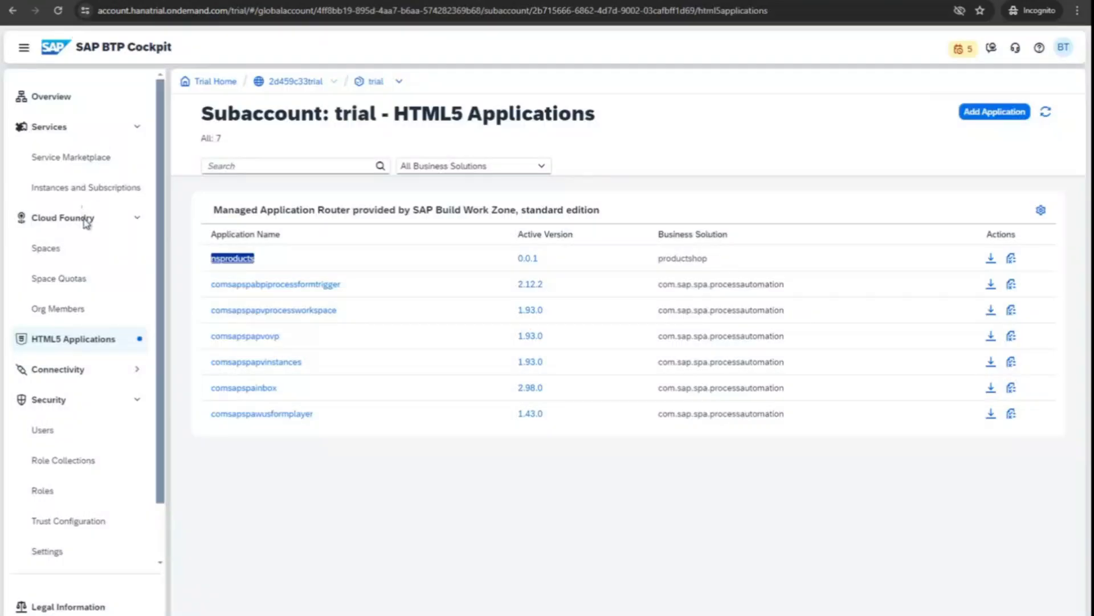
Step: Open the dev space from the trial subaccount's Cloud Foundry spaces in BTP Cockpit
click(130, 247)
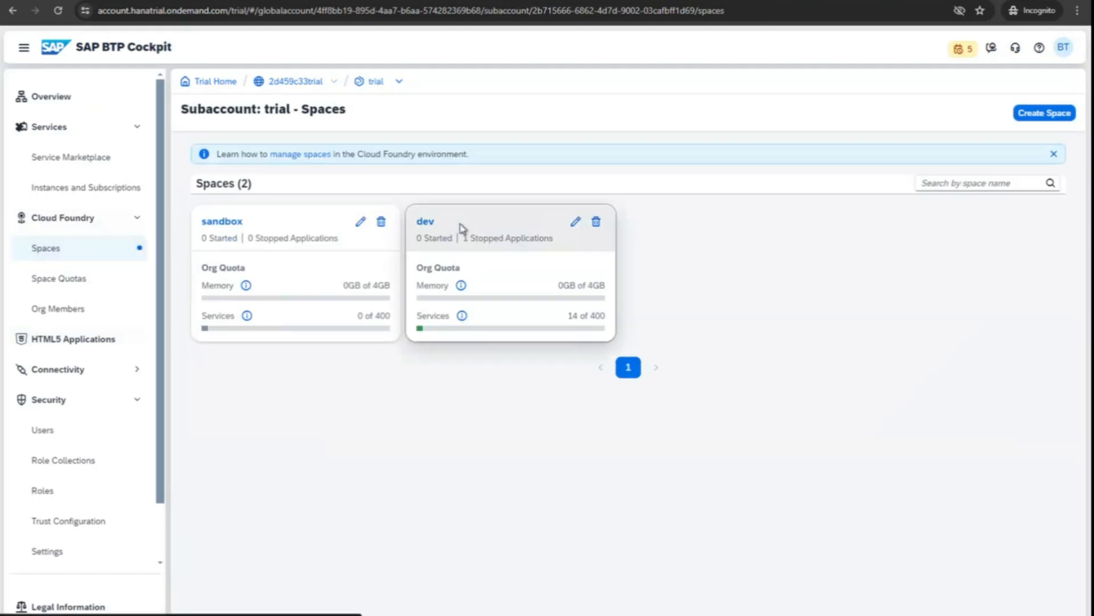
click(461, 231)
click(420, 237)
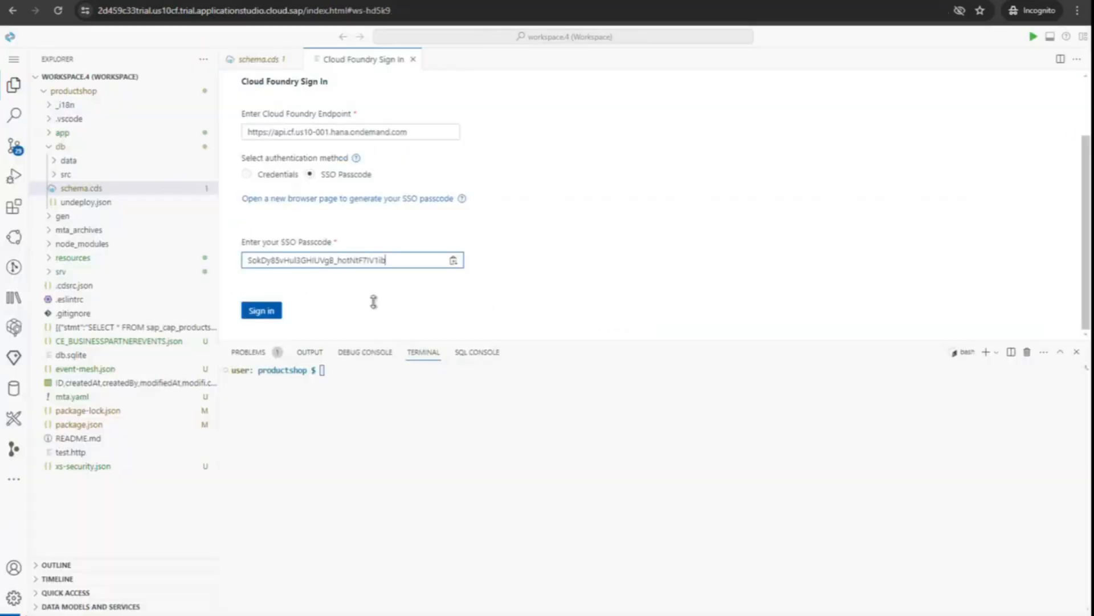
Step: Sign in to Cloud Foundry in Business Application Studio and apply organization 2d459c33trial with space dev as the target
click(269, 313)
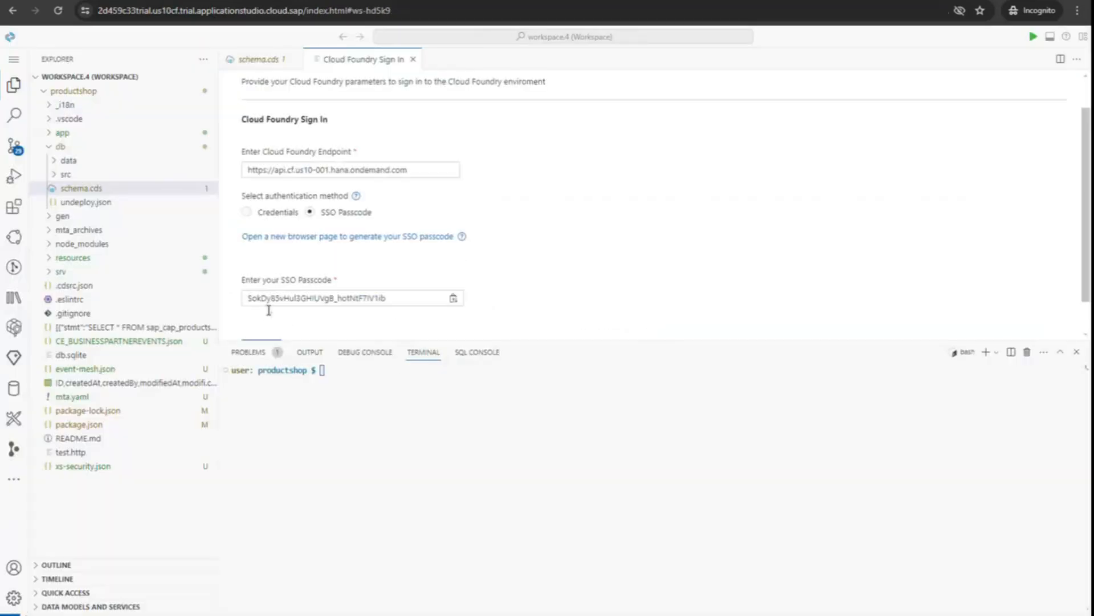
scroll(268, 313, down, 2)
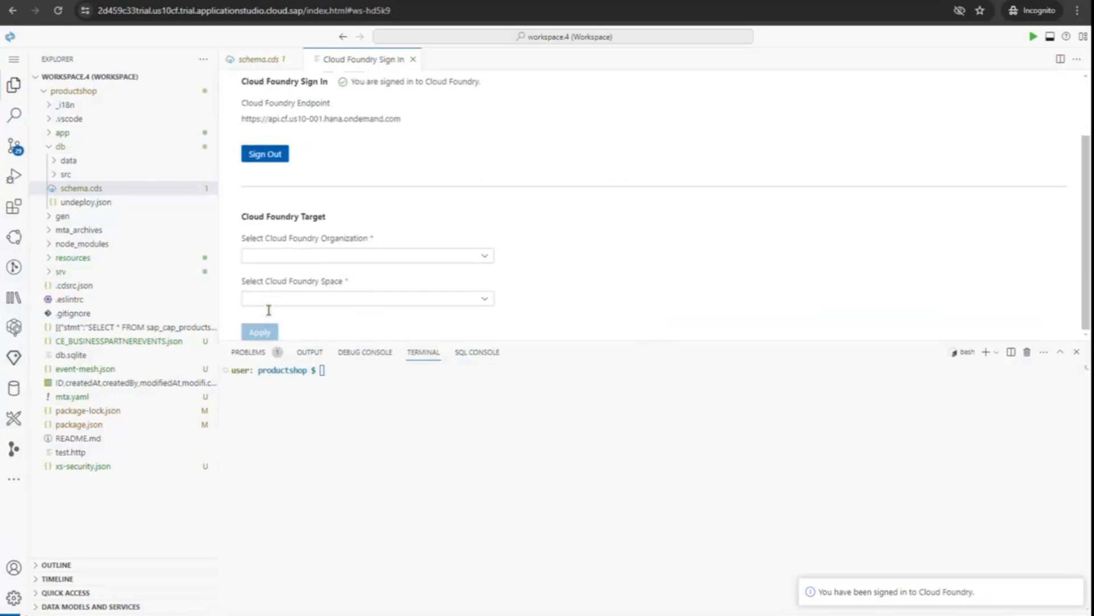
click(486, 264)
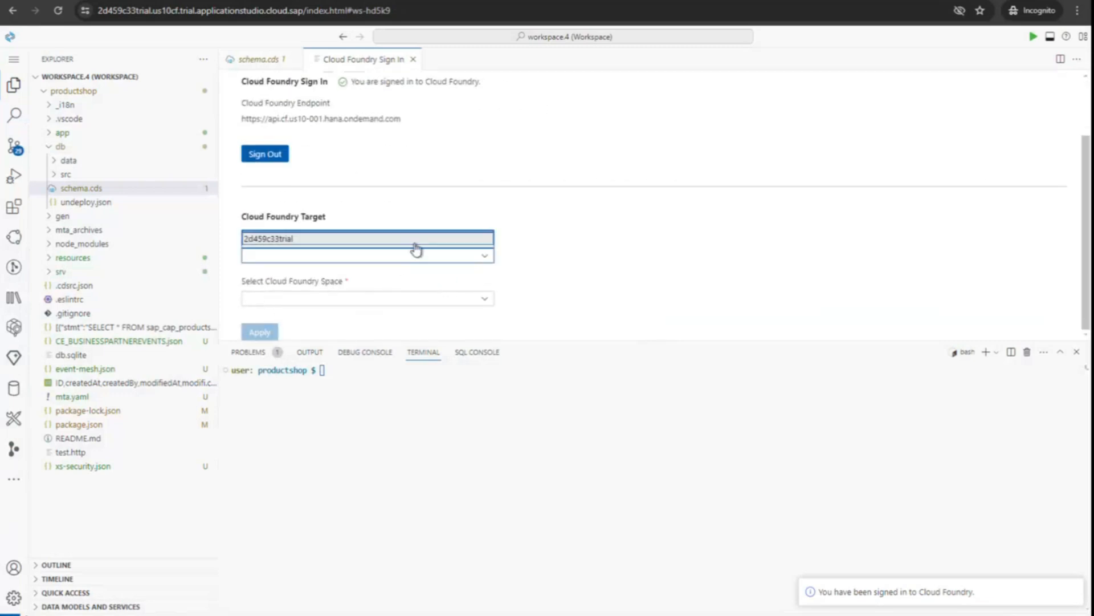
click(416, 247)
click(266, 336)
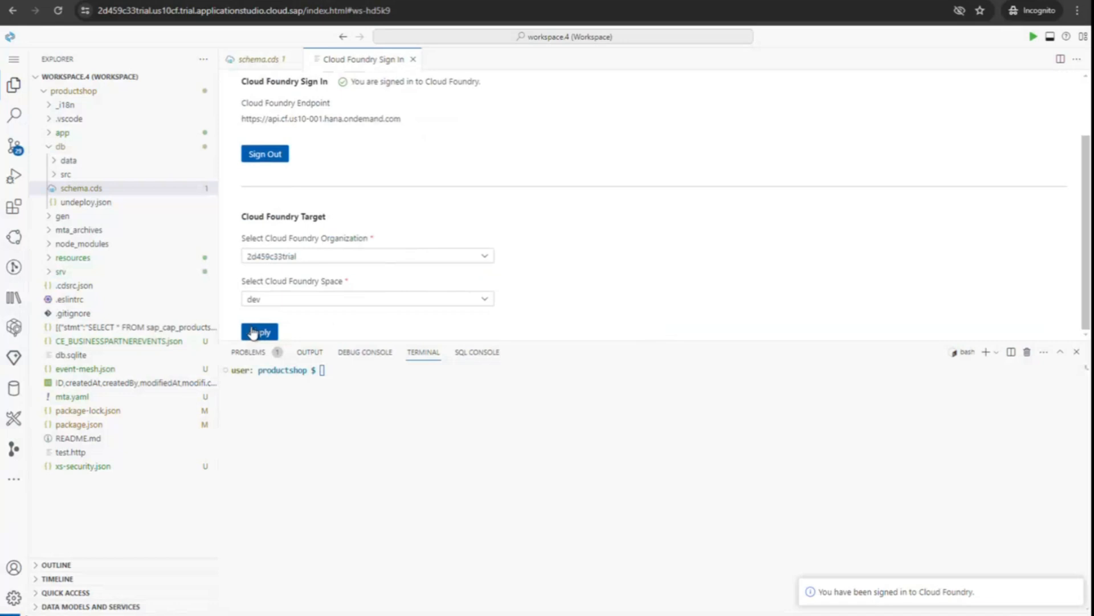
Step: Go to the mta_archives folder in the terminal and deploy the productshop archive with cf deploy
click(348, 375)
text(cd m)
key(Tab)
key(Return)
text(cf deploy p)
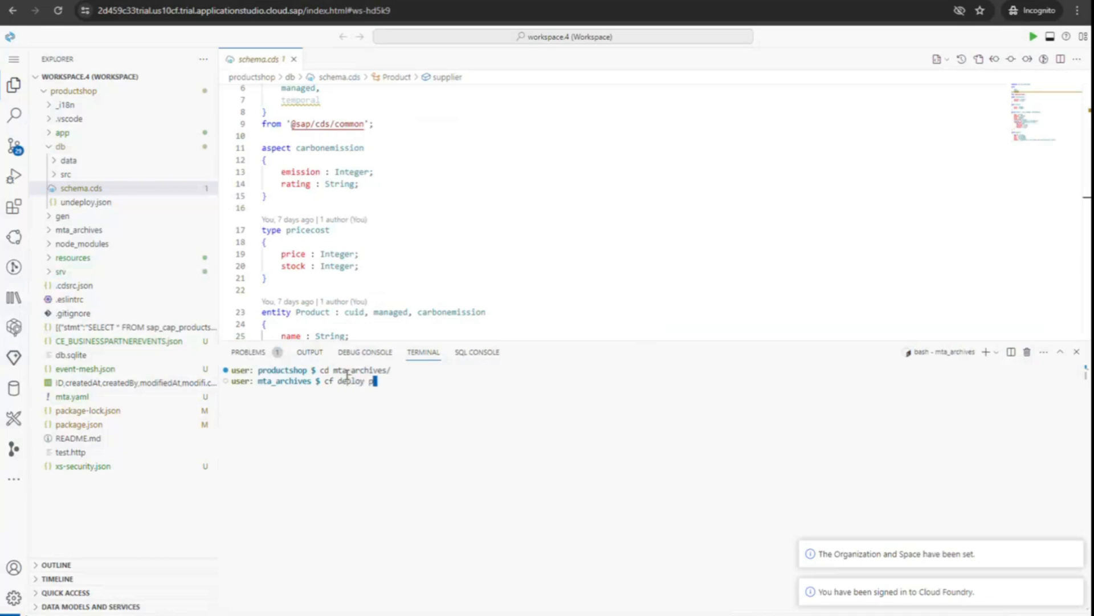
key(Tab)
key(Return)
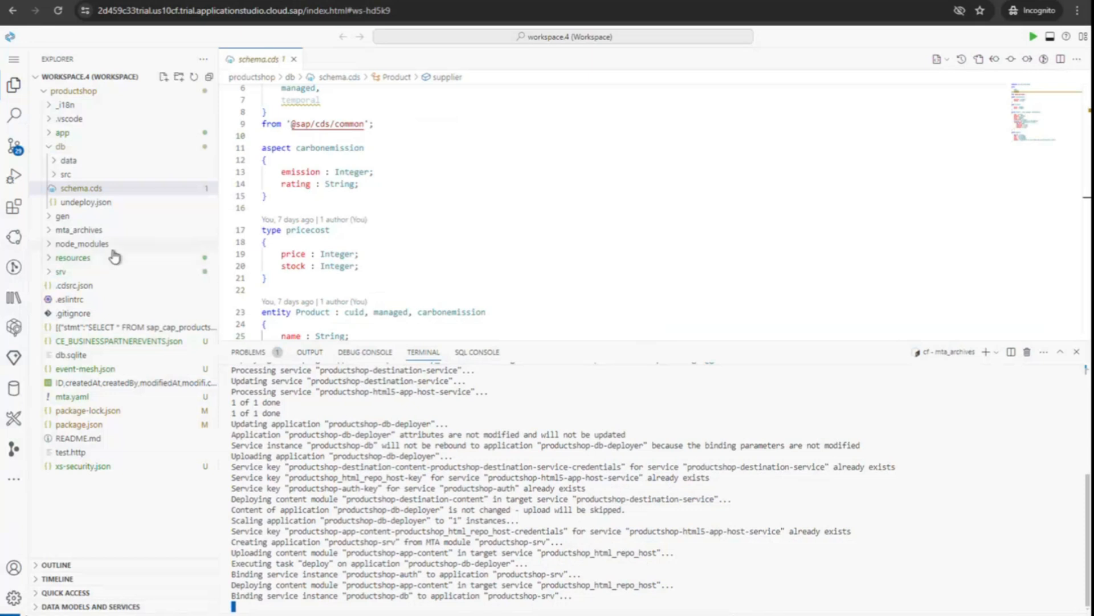
Step: Open product-service.cds from the srv folder and look through the actions defined on the Product entity
click(60, 271)
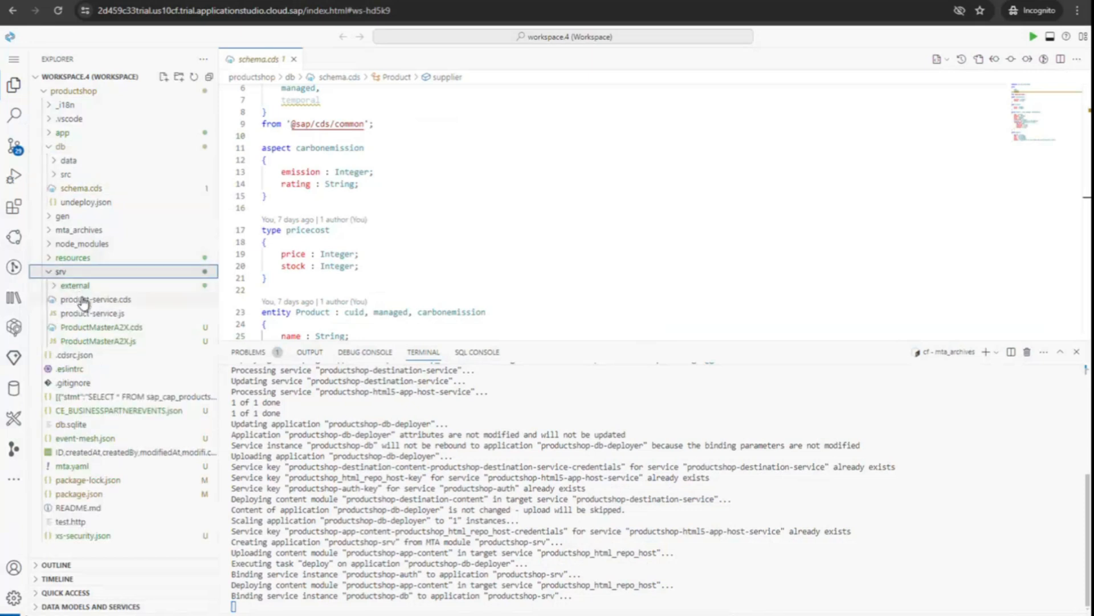
click(83, 301)
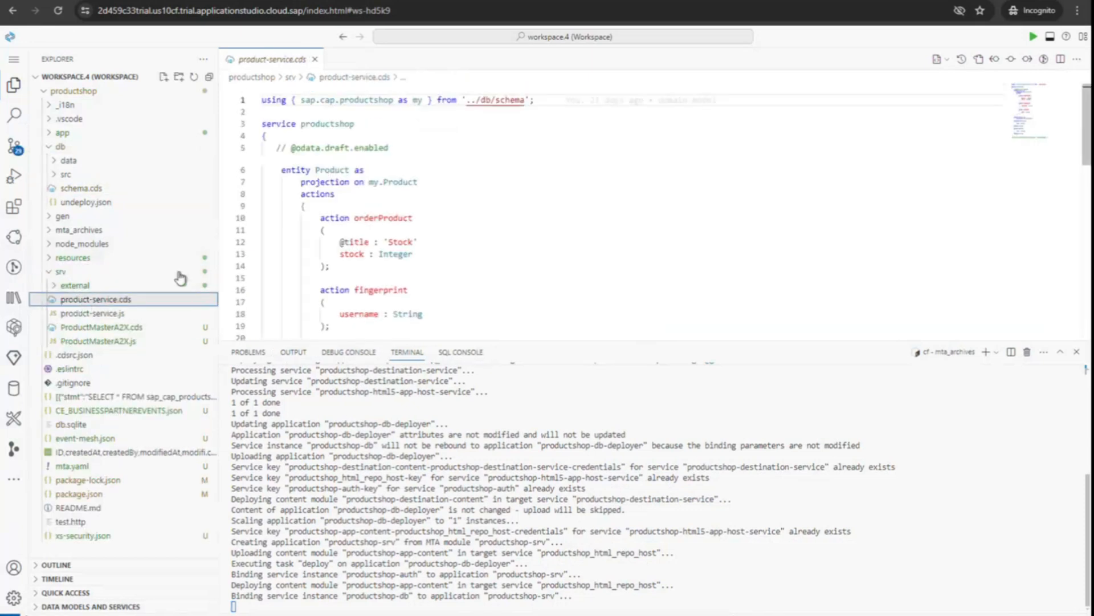
scroll(289, 268, down, 1)
scroll(289, 268, down, 2)
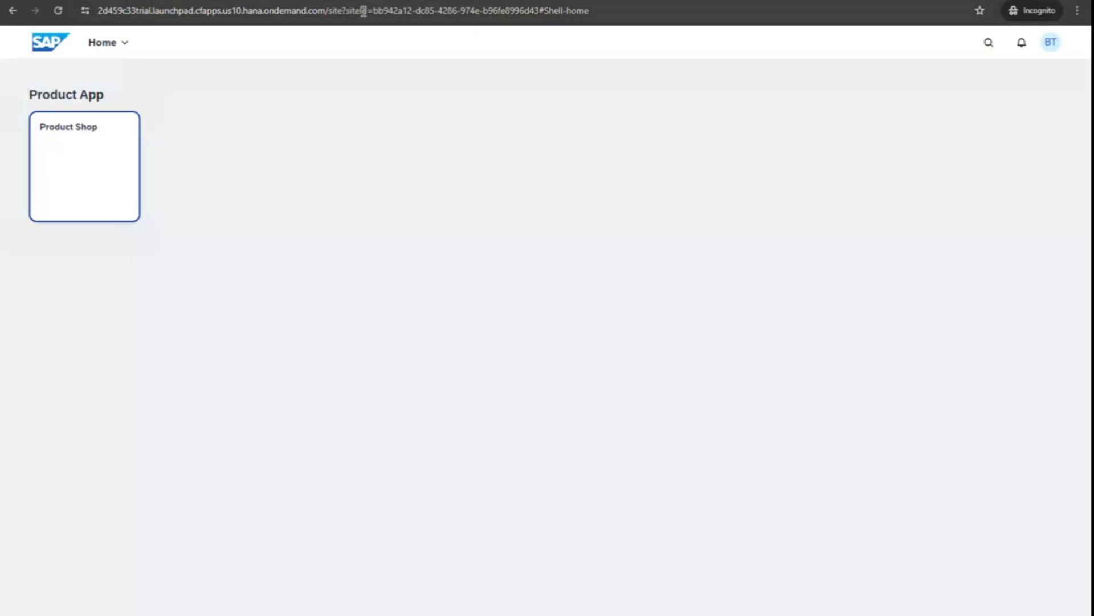
Step: Reload the Work Zone site's home page and launch the app from its Product App section
click(363, 11)
key(Return)
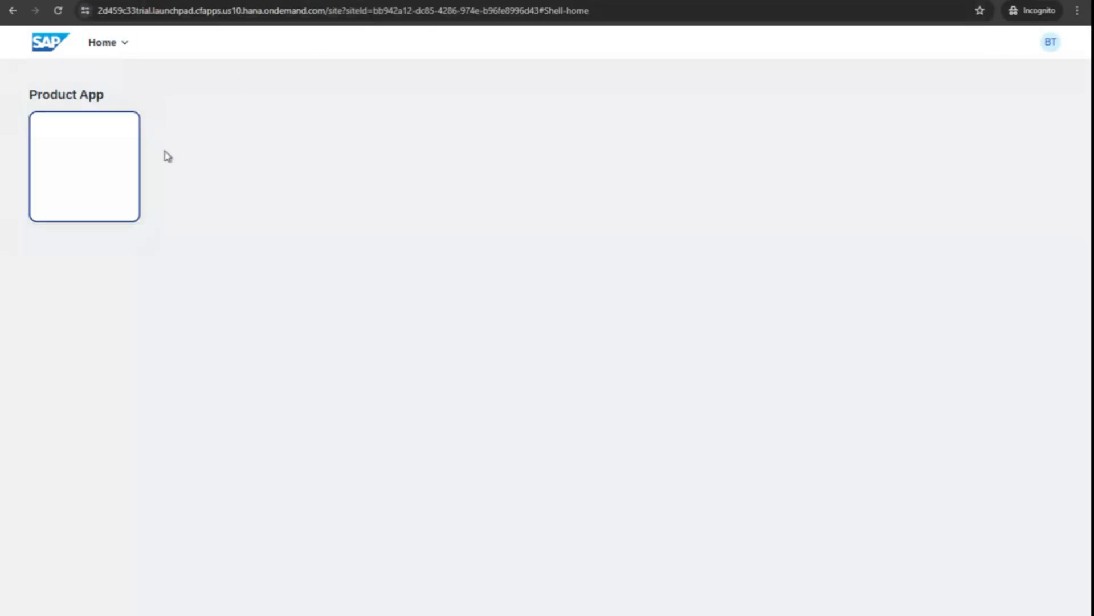
click(133, 167)
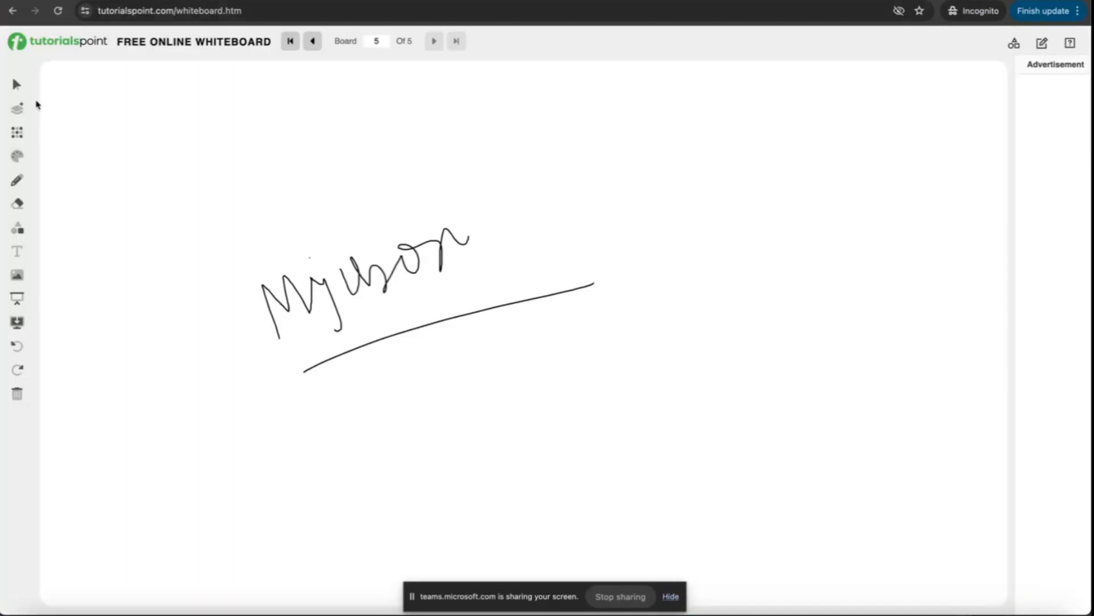
Step: Add a new board on the Tutorialspoint whiteboard and sketch an Action circle, an API wrapper oval and a labelled service box
click(19, 110)
mouse_move(332, 184)
mouse_down()
mouse_move(351, 217)
mouse_move(359, 188)
mouse_move(407, 162)
mouse_move(291, 156)
mouse_move(429, 164)
mouse_up()
mouse_move(501, 165)
mouse_down()
mouse_move(593, 165)
mouse_move(609, 145)
mouse_move(684, 174)
mouse_move(688, 129)
mouse_move(727, 101)
mouse_move(638, 84)
mouse_move(691, 233)
mouse_move(717, 133)
mouse_up()
mouse_move(795, 100)
mouse_down()
mouse_move(892, 139)
mouse_move(793, 110)
mouse_move(843, 111)
mouse_move(827, 117)
mouse_move(833, 155)
mouse_move(849, 160)
mouse_move(857, 138)
mouse_up()
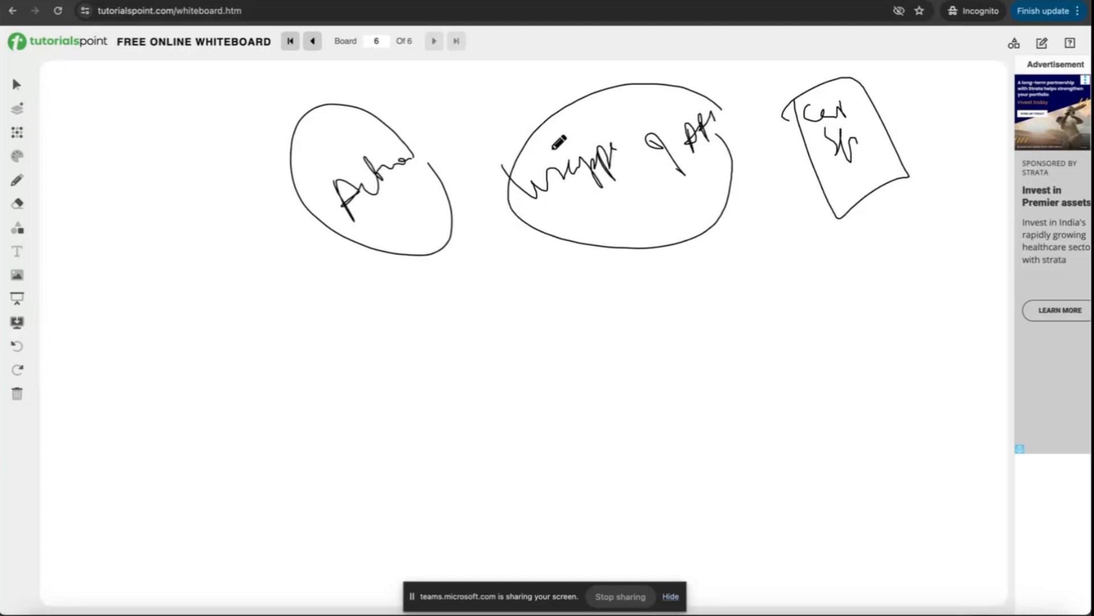
Step: Draw arrows in both directions linking the Action circle, the API wrapper oval and the service box, and return to the Product Shops page
mouse_move(424, 203)
mouse_down()
mouse_move(504, 182)
mouse_move(486, 240)
mouse_up()
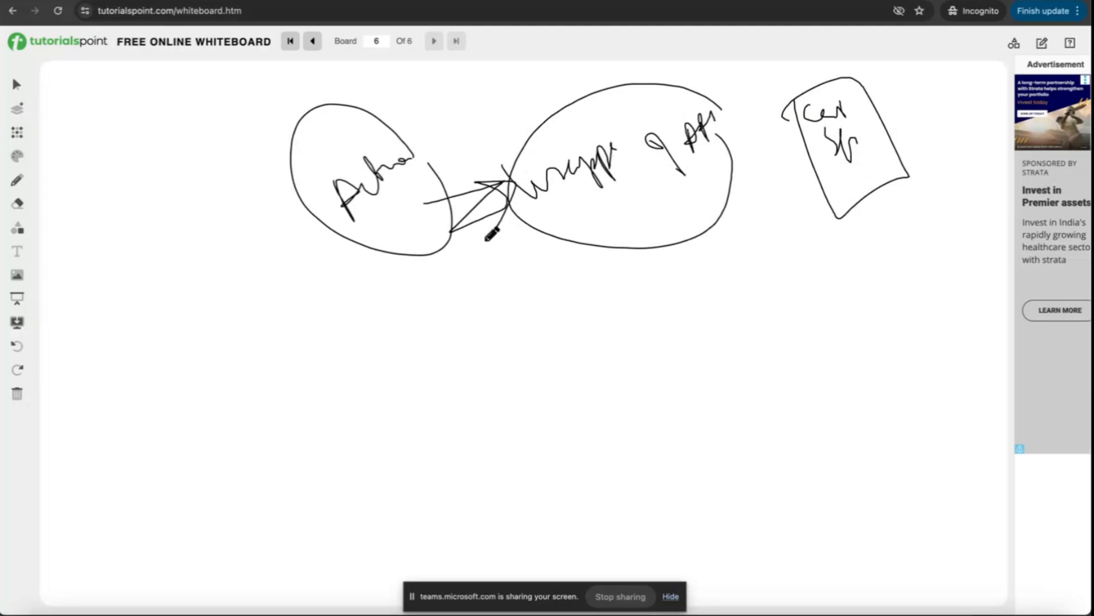
drag(455, 180, 472, 248)
mouse_move(717, 170)
mouse_down()
mouse_move(759, 183)
mouse_move(795, 171)
mouse_up()
drag(779, 122, 806, 187)
drag(762, 136, 784, 221)
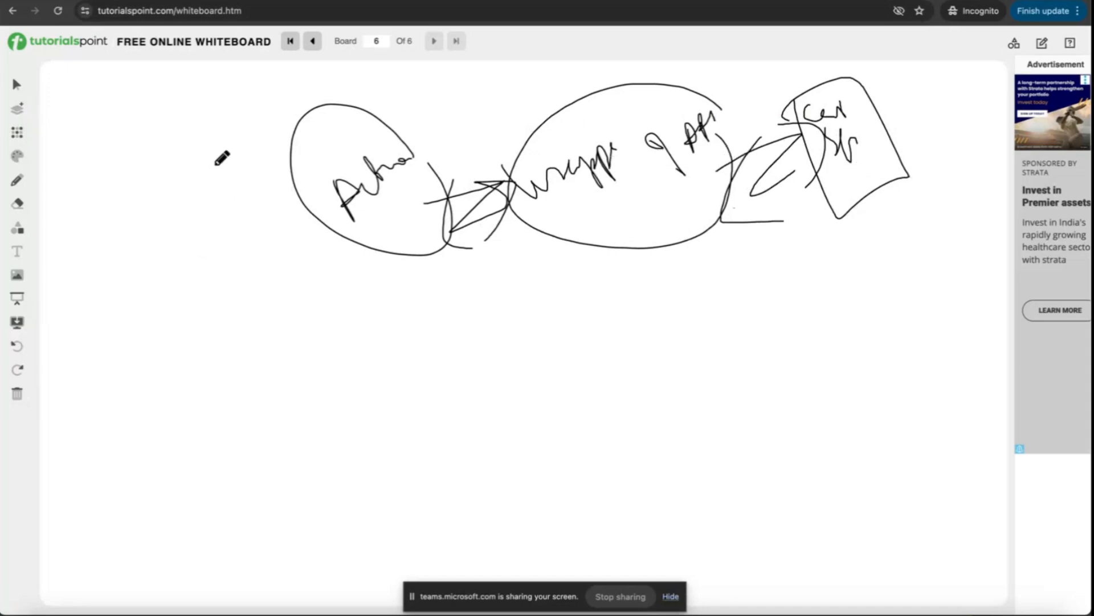
mouse_move(317, 187)
mouse_down()
mouse_move(621, 149)
mouse_move(597, 188)
mouse_up()
key(ctrl+Right)
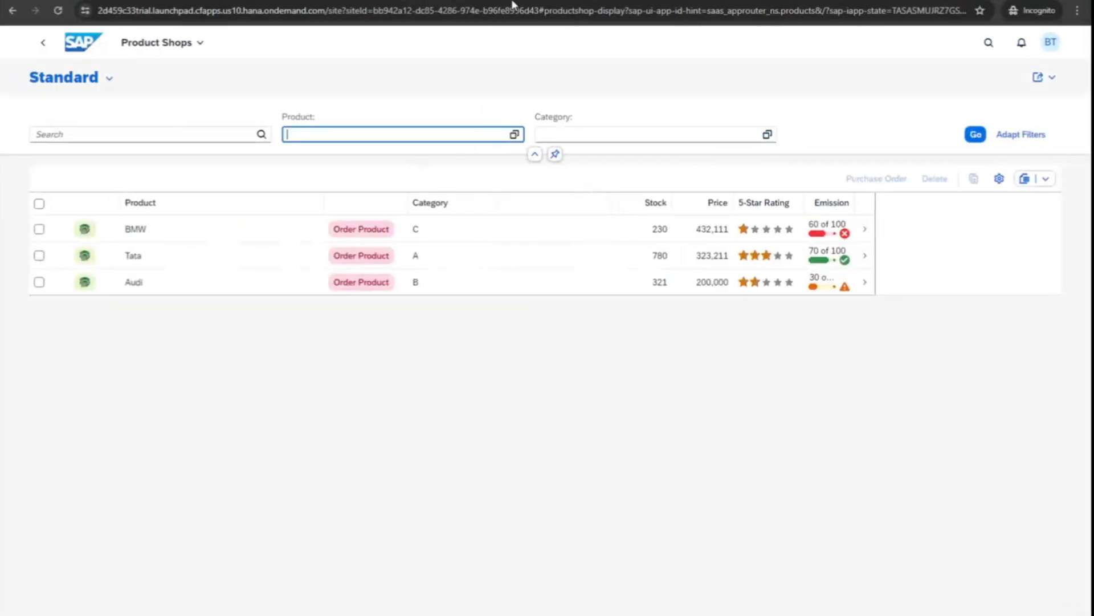
Step: Switch to the SAP Build lobby, reload the expired session and open the Actions connectors
key(ctrl+Tab)
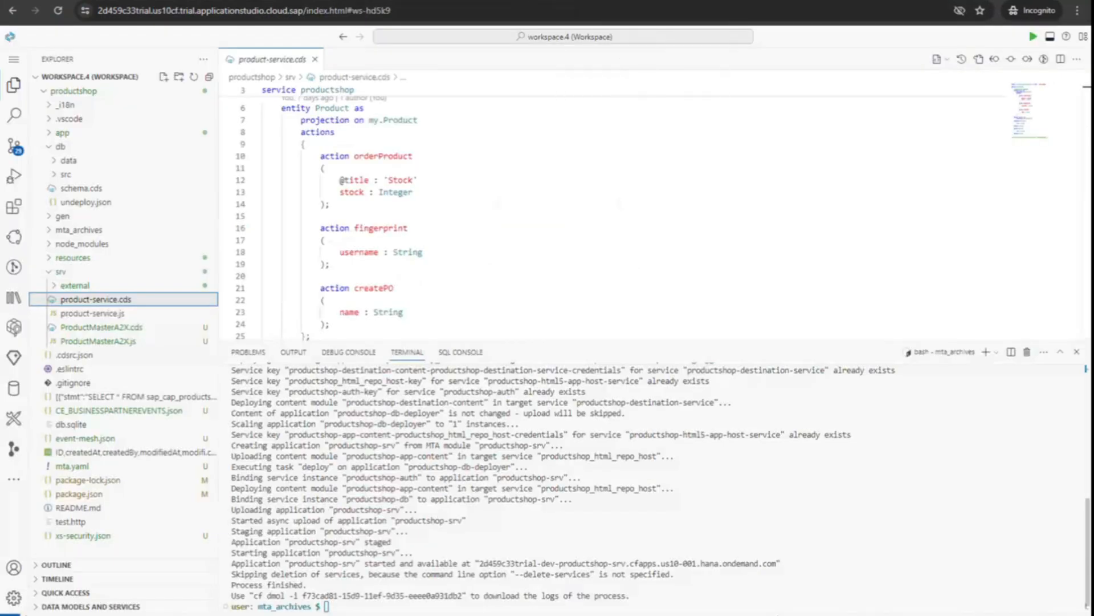
click(506, 1)
click(44, 94)
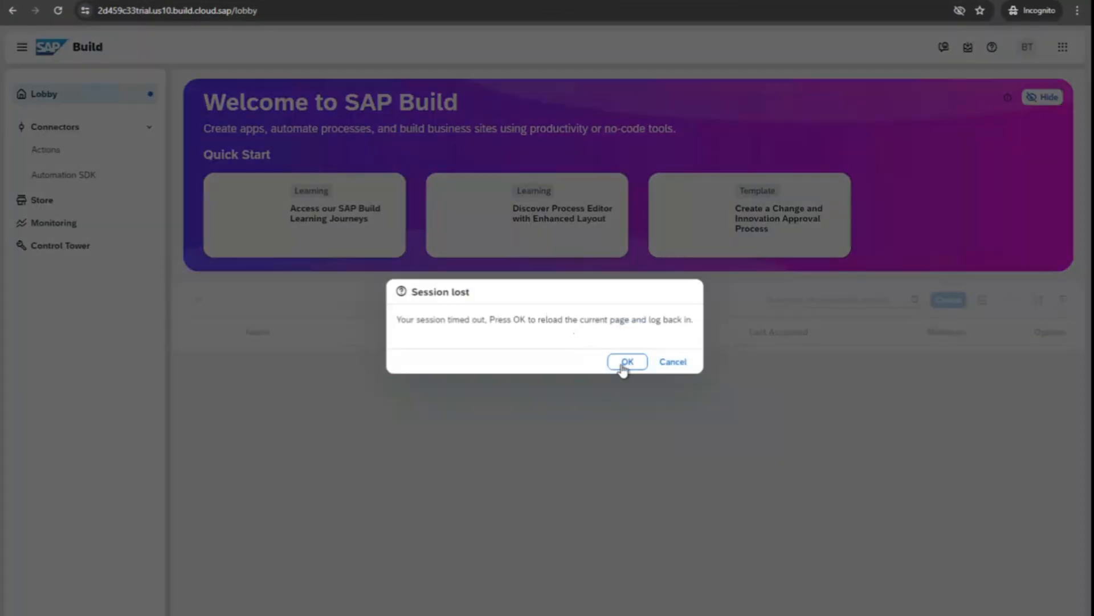
click(624, 365)
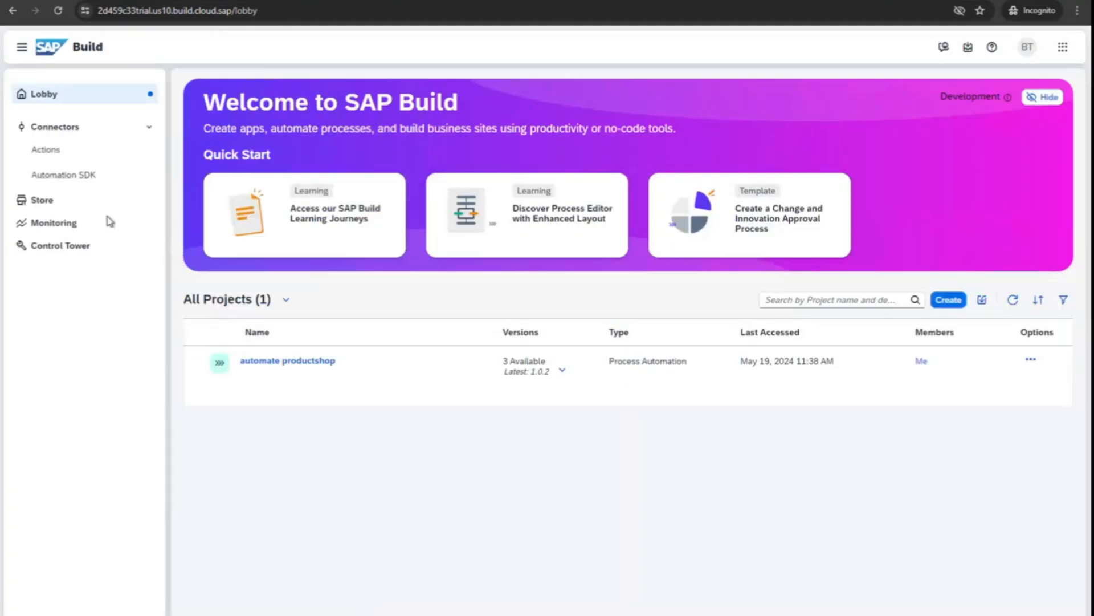
click(58, 158)
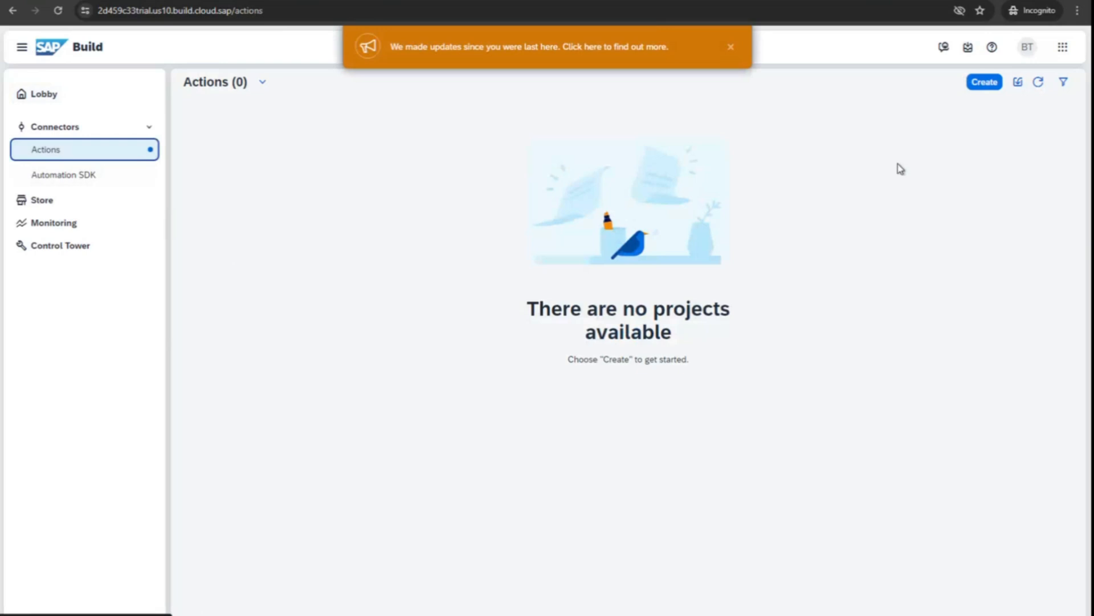
Step: Start creating an action project and look through the live API and API specification sources
click(980, 88)
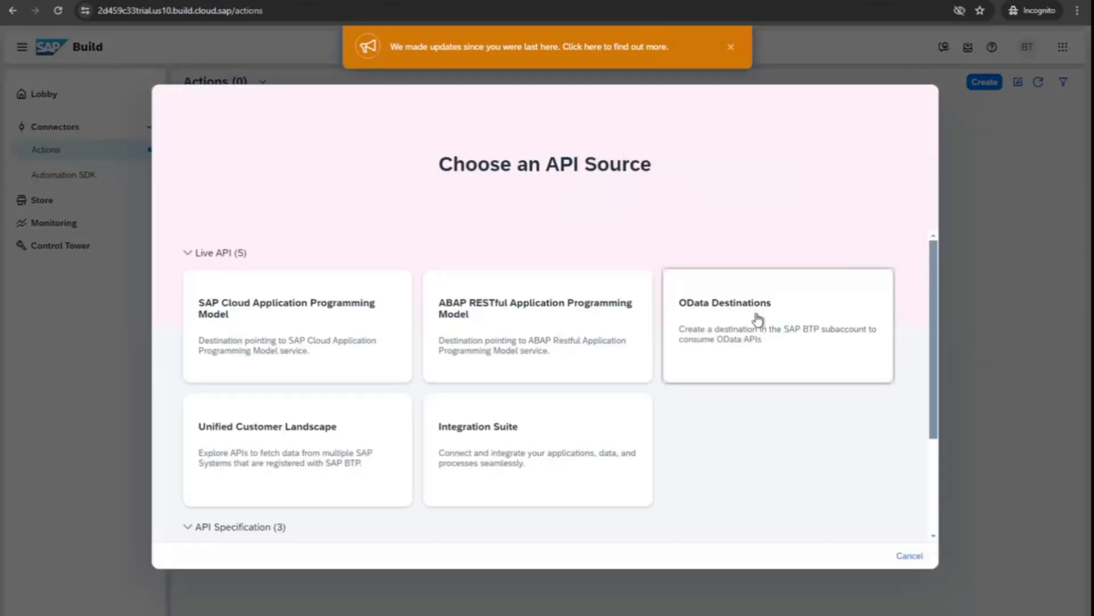
scroll(757, 320, down, 1)
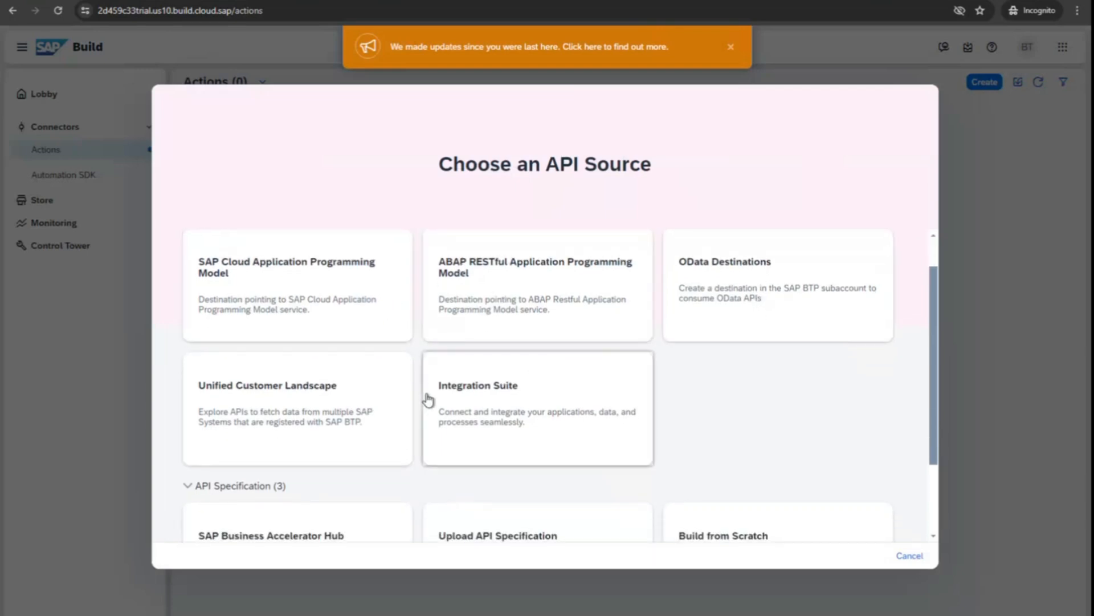
scroll(425, 395, down, 2)
scroll(428, 400, up, 1)
scroll(288, 381, up, 2)
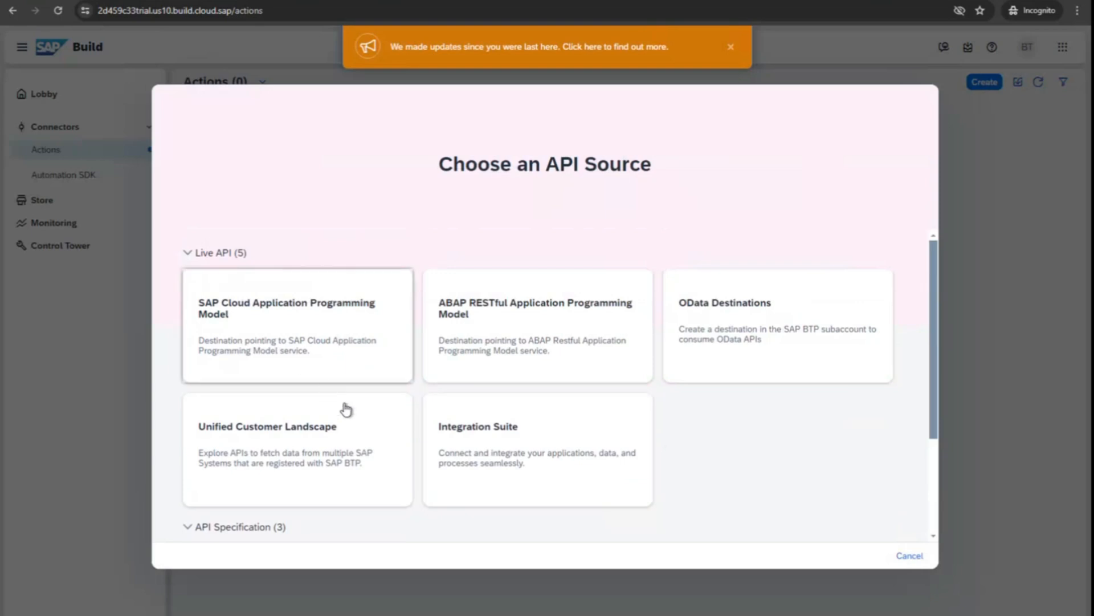
scroll(347, 410, down, 3)
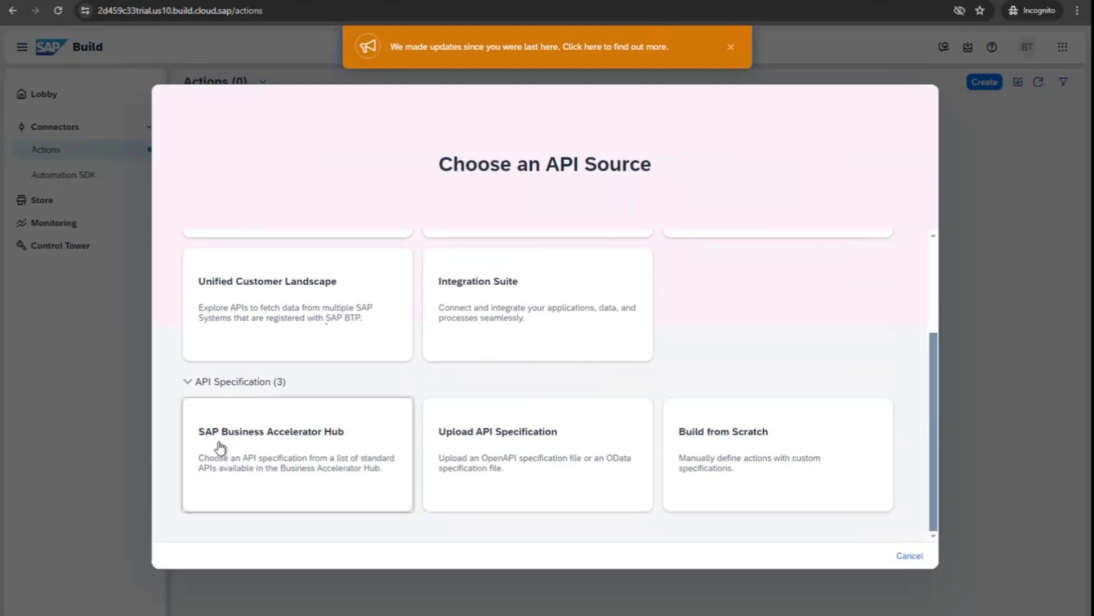
Step: Check the Unified Customer Landscape source, return to the API sources and choose Upload API Specification
click(304, 305)
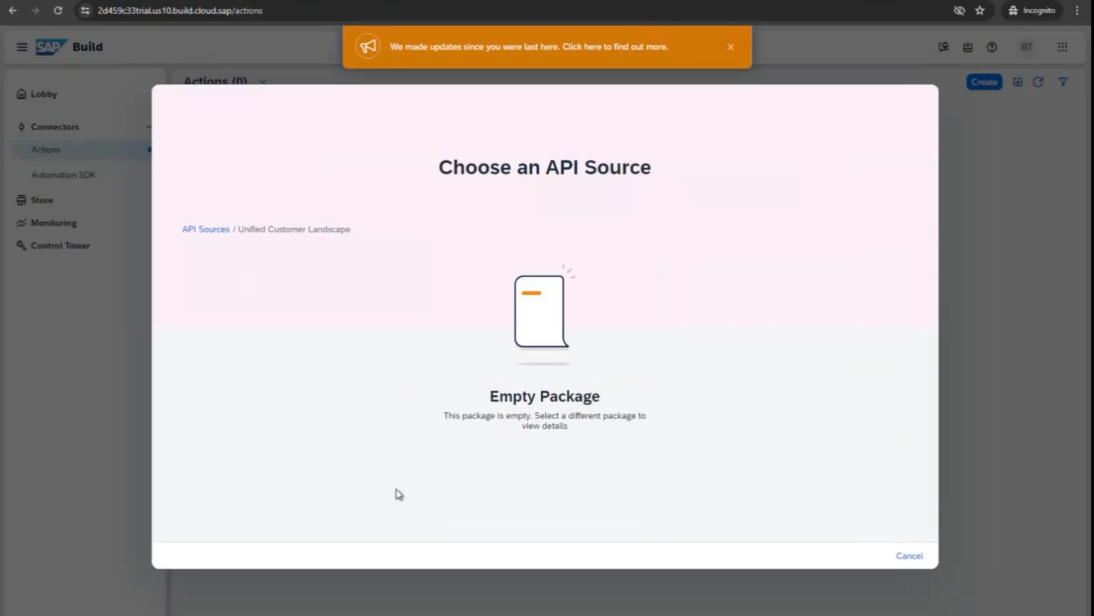
click(213, 230)
scroll(270, 327, down, 2)
scroll(271, 329, down, 1)
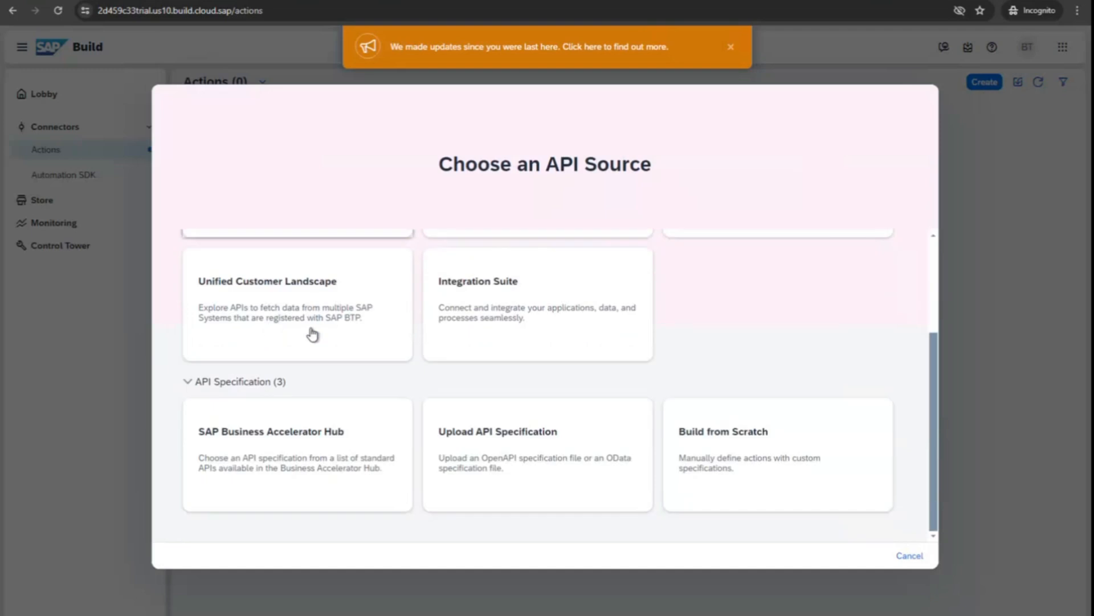
click(479, 438)
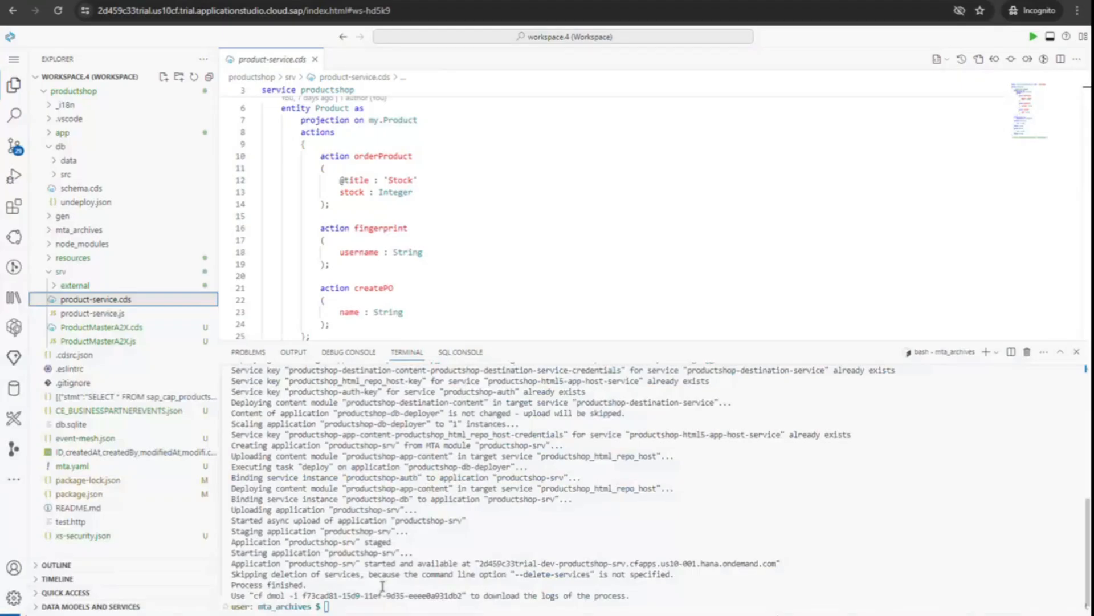
Step: Switch to Business Application Studio, clear the terminal and move up from mta_archives to the productshop folder
click(383, 586)
text(lslear)
key(Return)
text(cd ..)
key(Return)
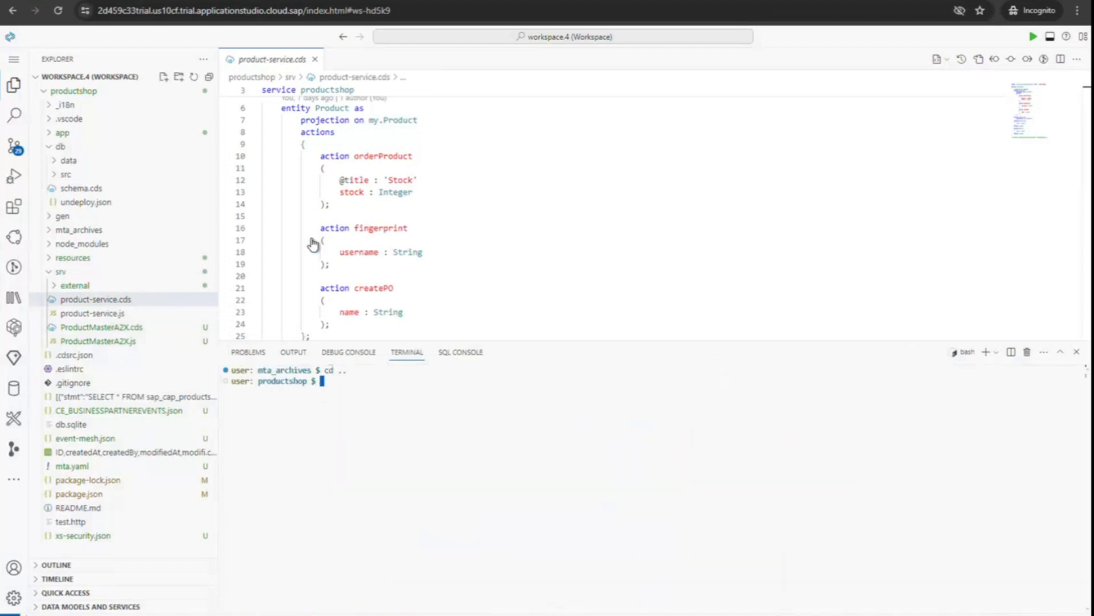
Step: Examine the fingerprint action and its neighbouring actions in product-service.cds
click(433, 229)
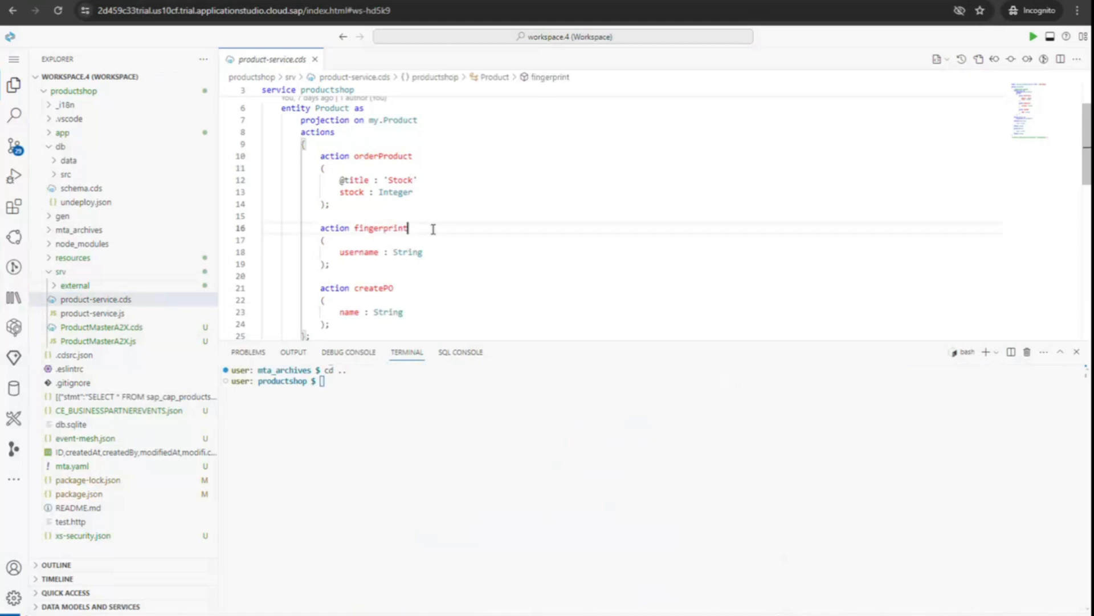
scroll(433, 229, down, 8)
scroll(433, 229, up, 8)
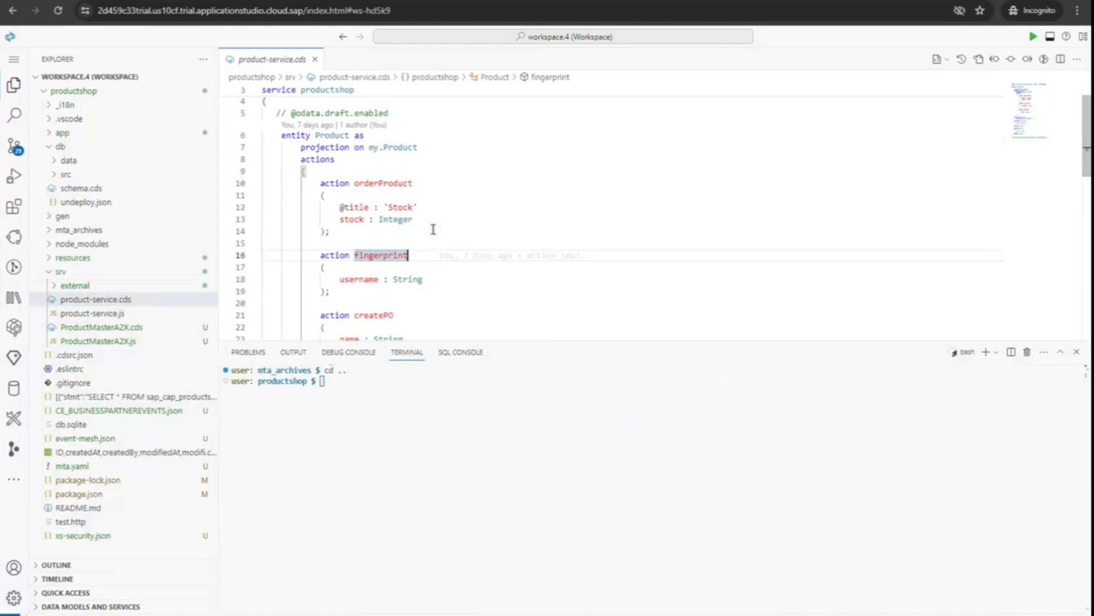
Step: Compile all services in srv to OpenAPI, output to docs, by running cds compile srv --service all -o docs --to openapi in the terminal
click(397, 398)
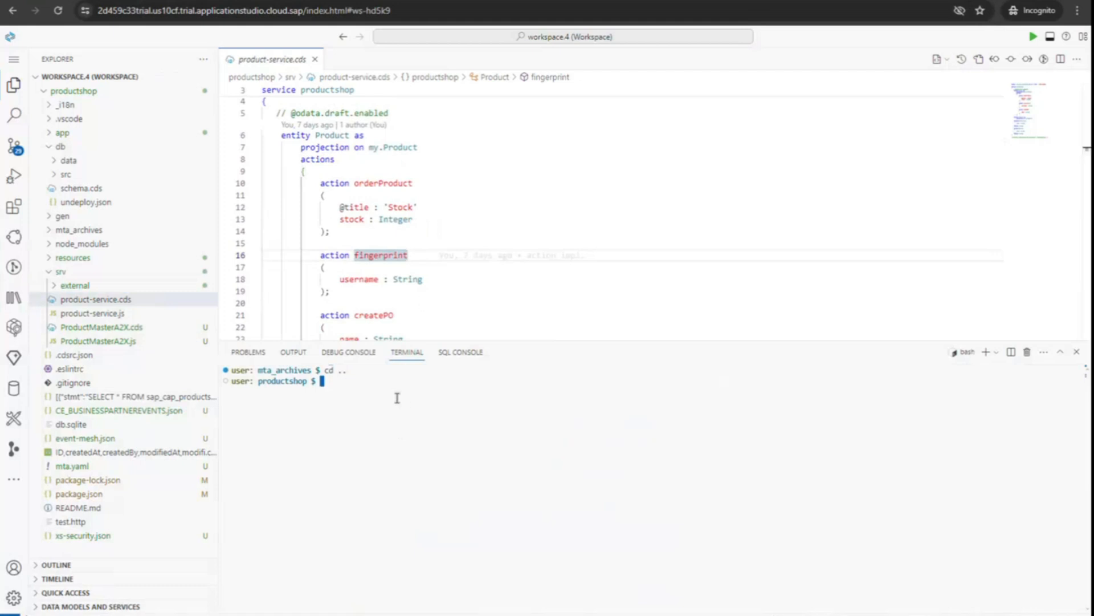
text(cds com)
text(pile srv --service)
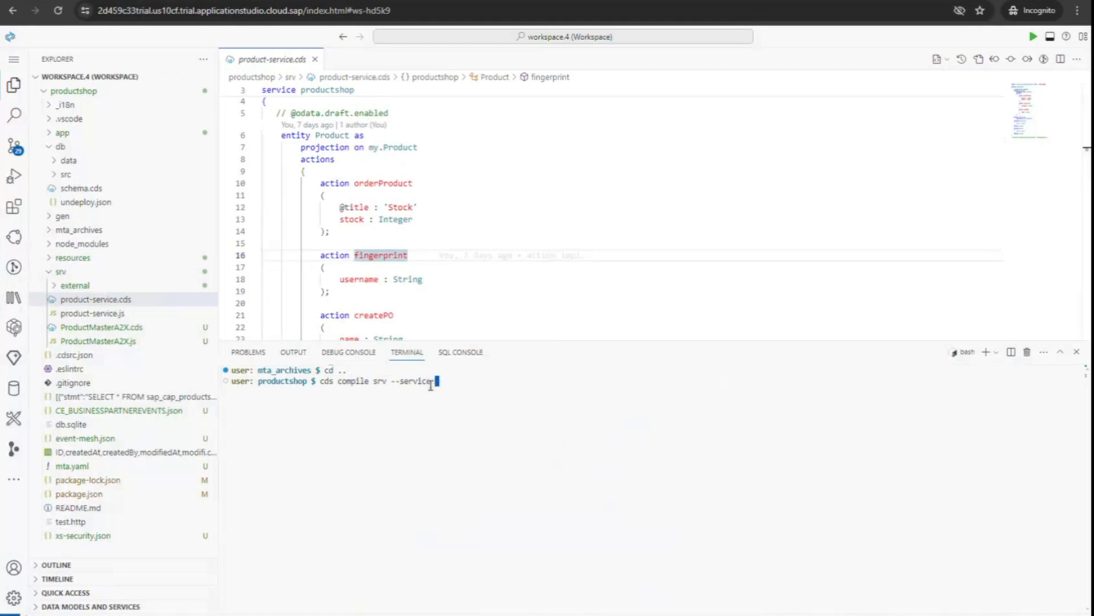
text(all -o docs --to openapi)
key(Return)
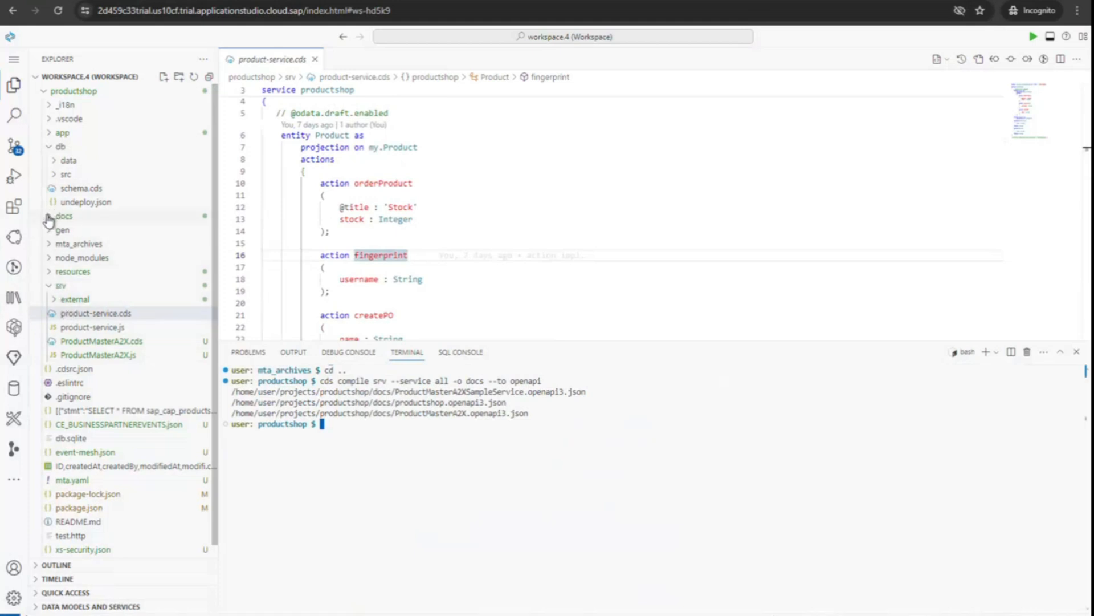
Step: Open productshop.openapi3.json from the docs folder, skim its content and download it to the Downloads folder
click(49, 219)
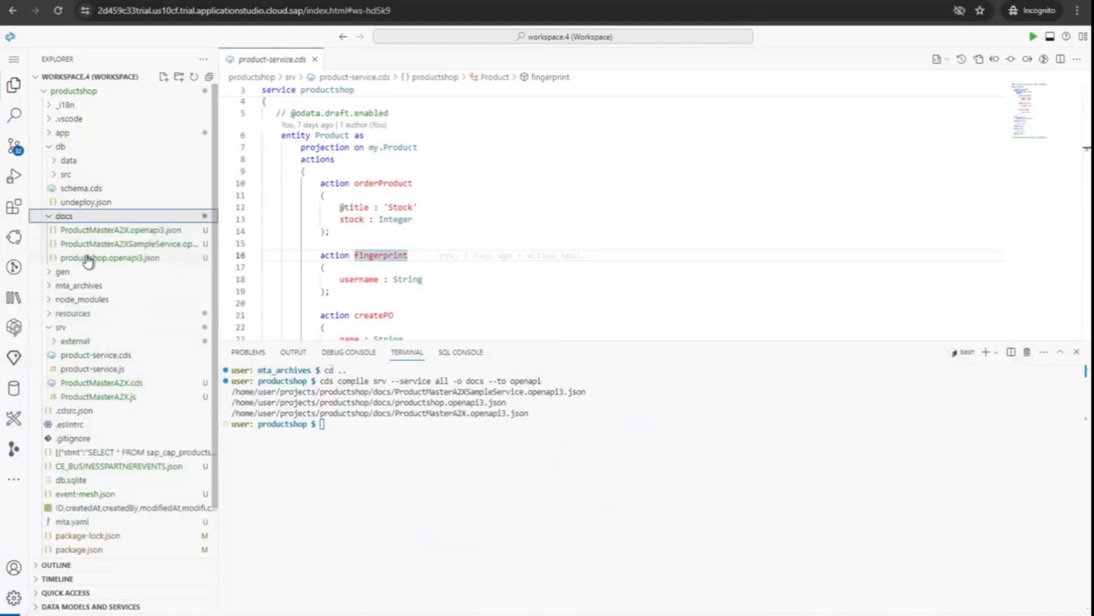
click(89, 258)
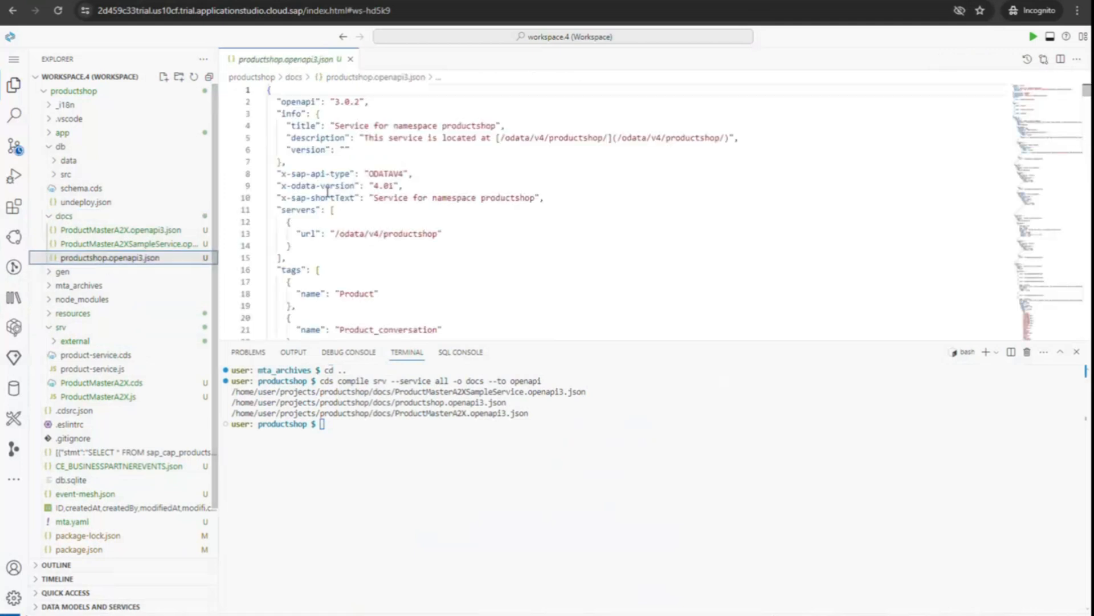
scroll(338, 266, down, 7)
scroll(338, 266, down, 6)
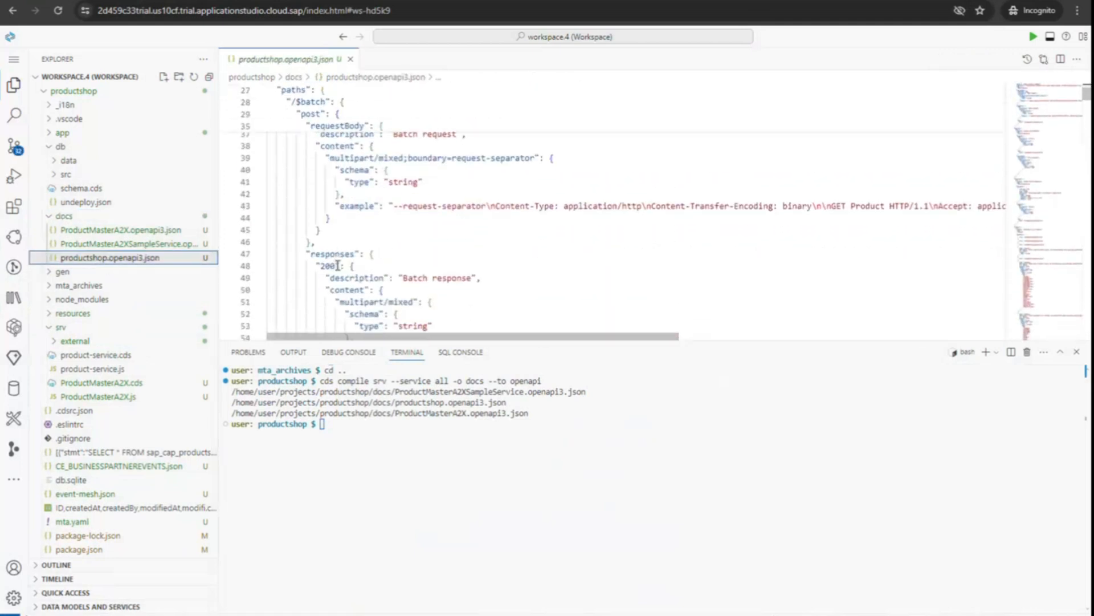
right_click(147, 260)
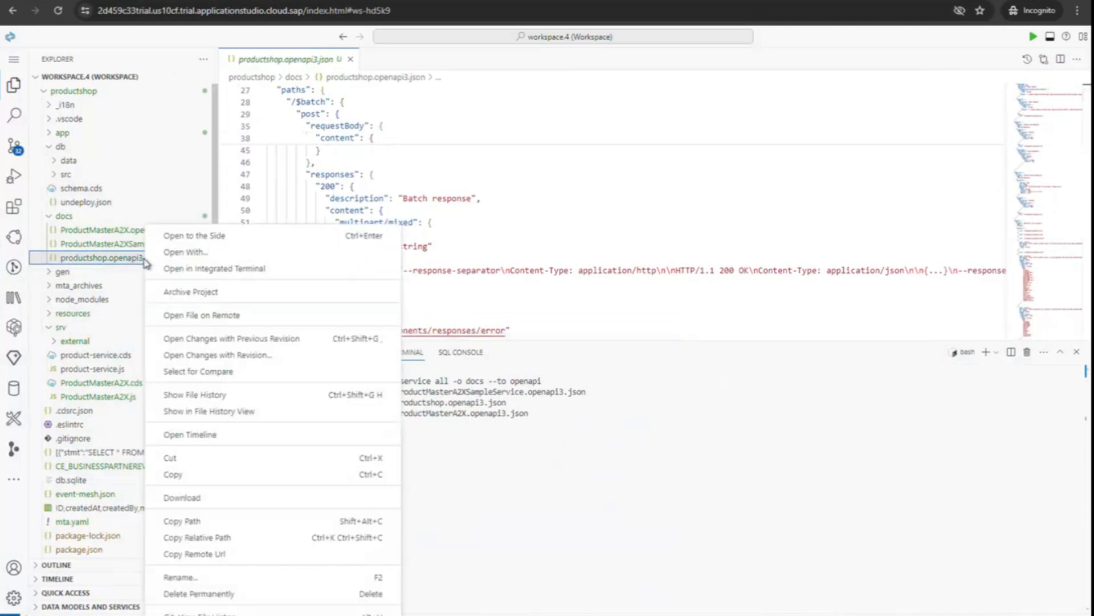
click(171, 502)
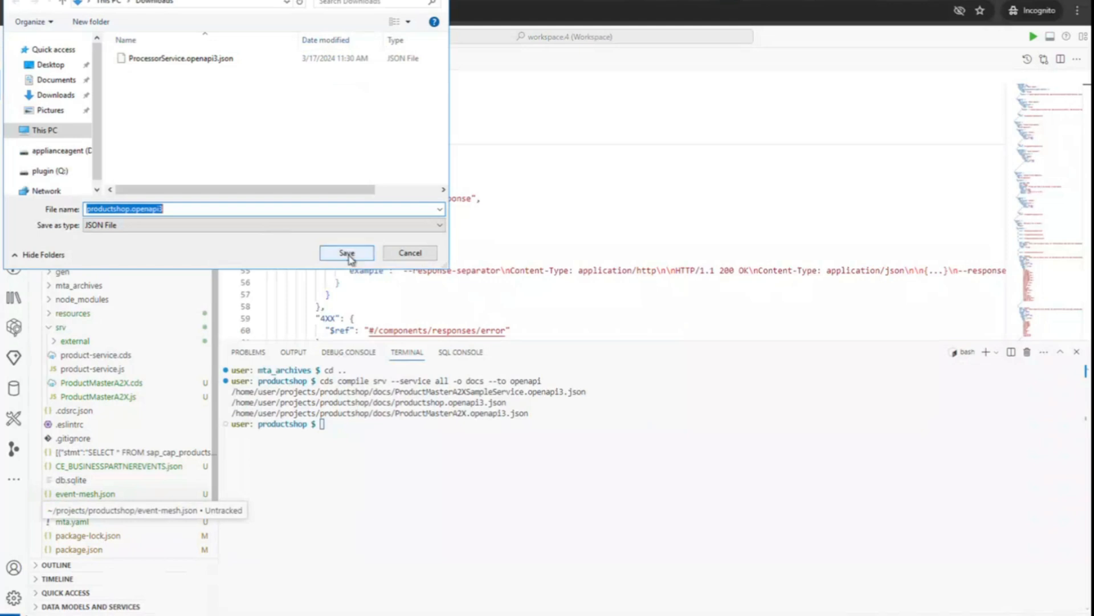
click(347, 253)
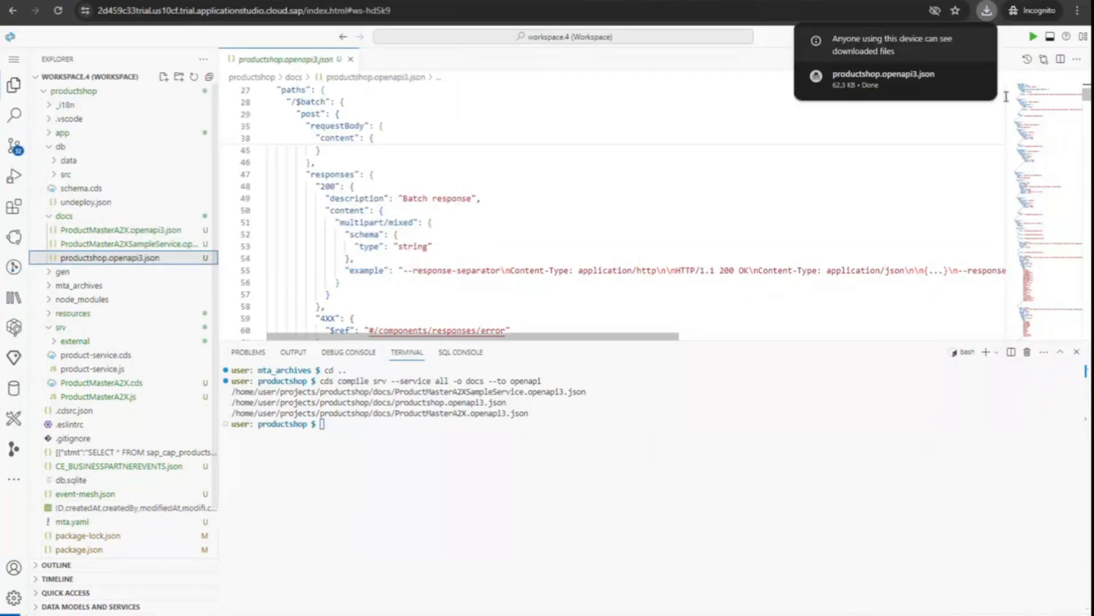
Step: Show the downloaded file in its folder, switch to SAP Build and upload productshop.openapi3.json as the API specification
click(953, 76)
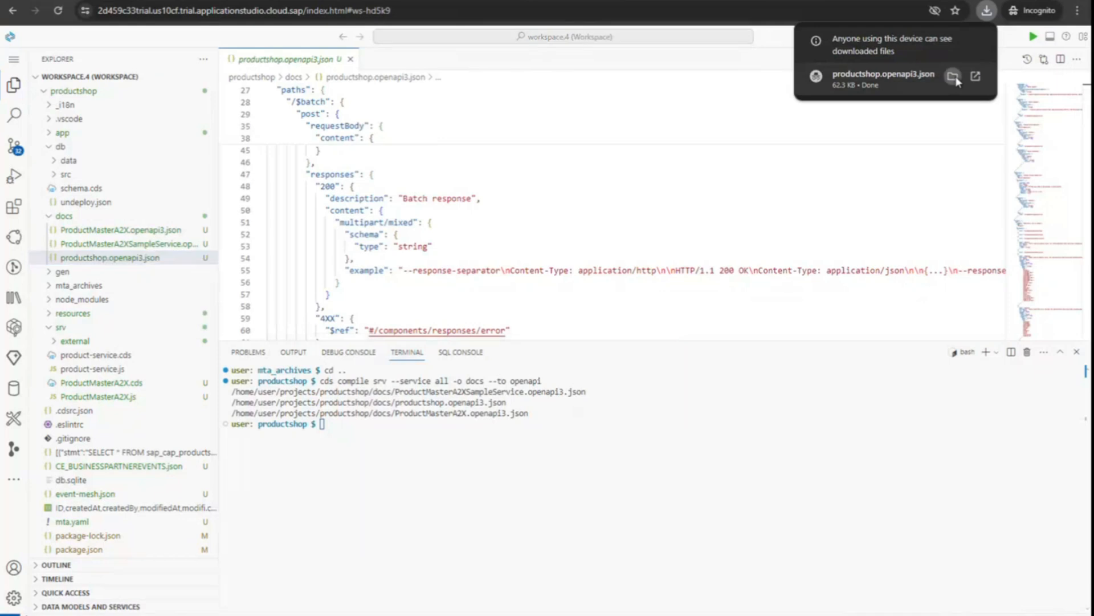
click(681, 188)
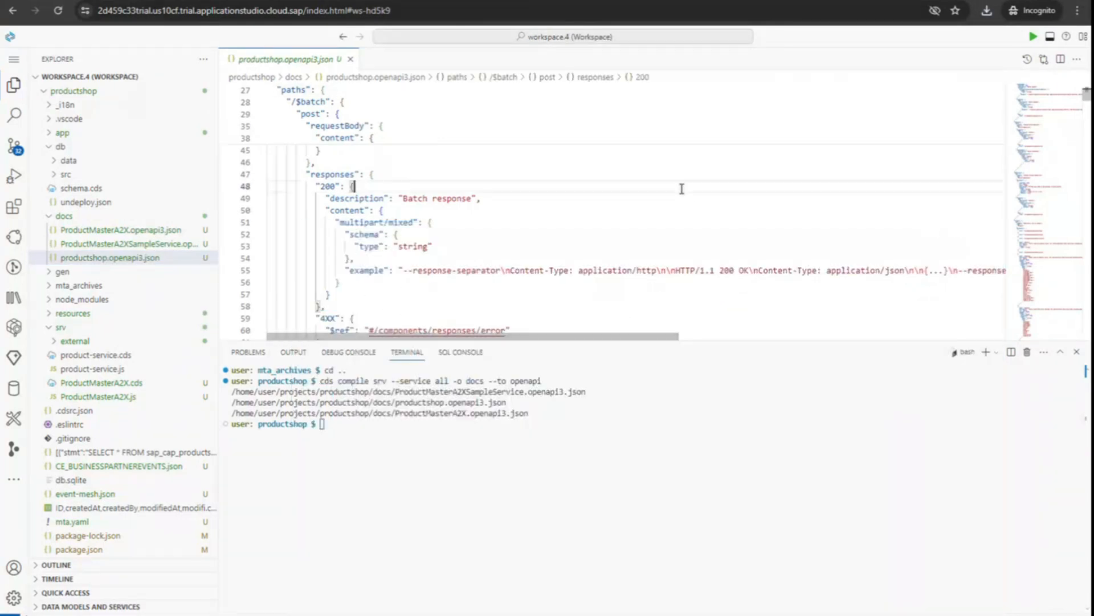
click(648, 0)
key(ctrl+Left)
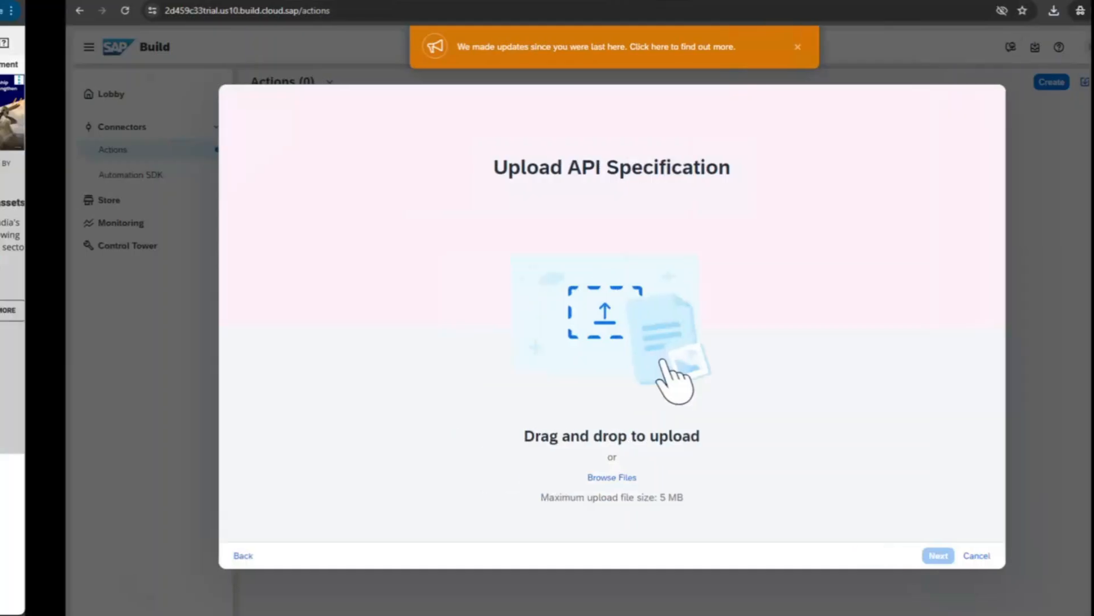
key(ctrl+Right)
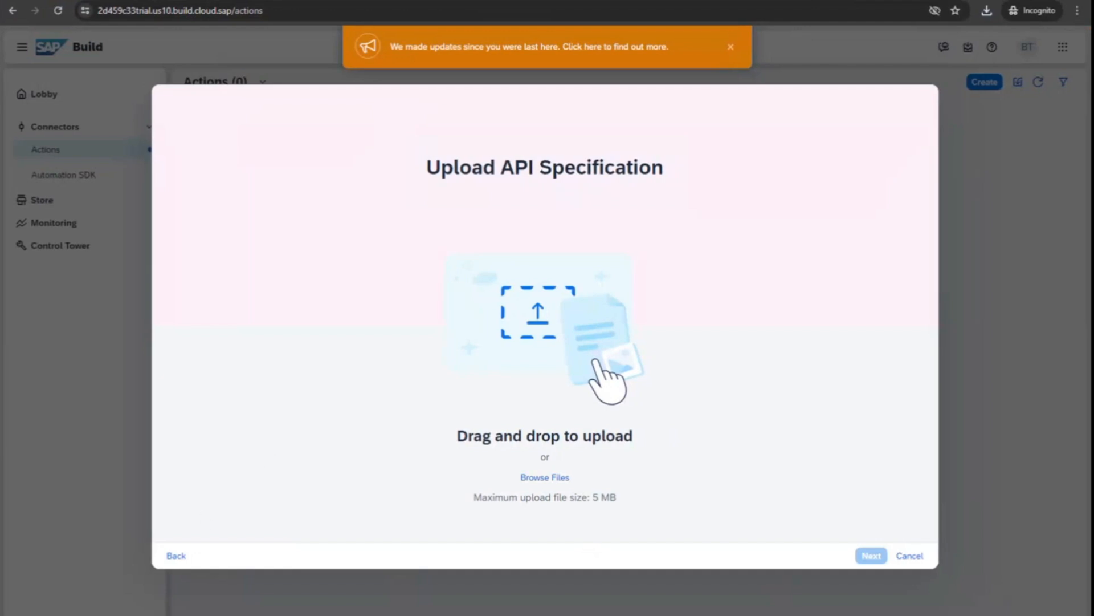
key(alt+Tab)
drag(448, 375, 242, 420)
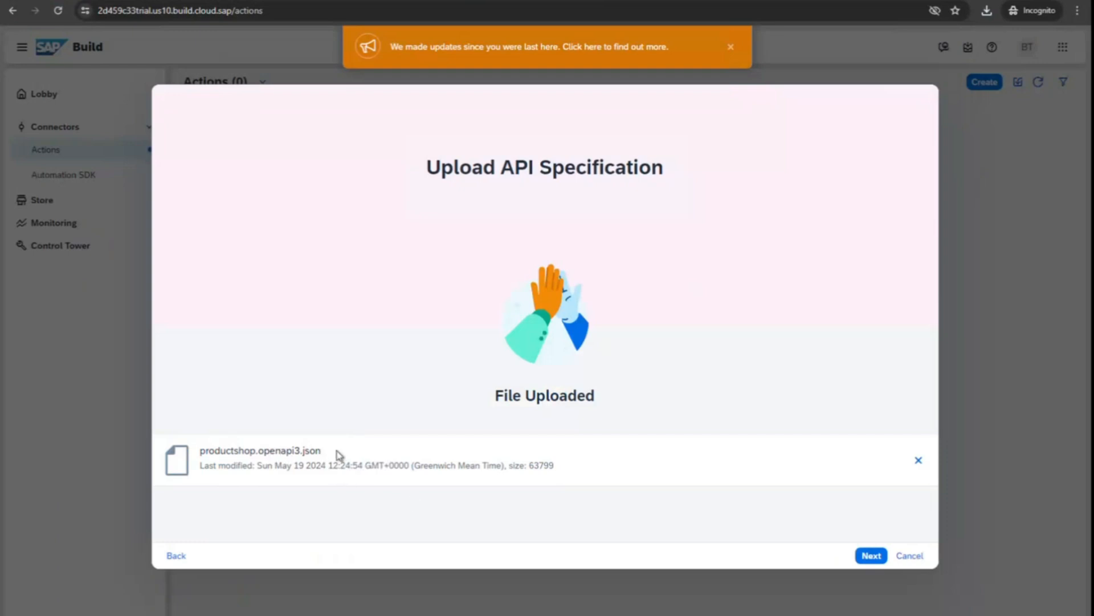
click(872, 554)
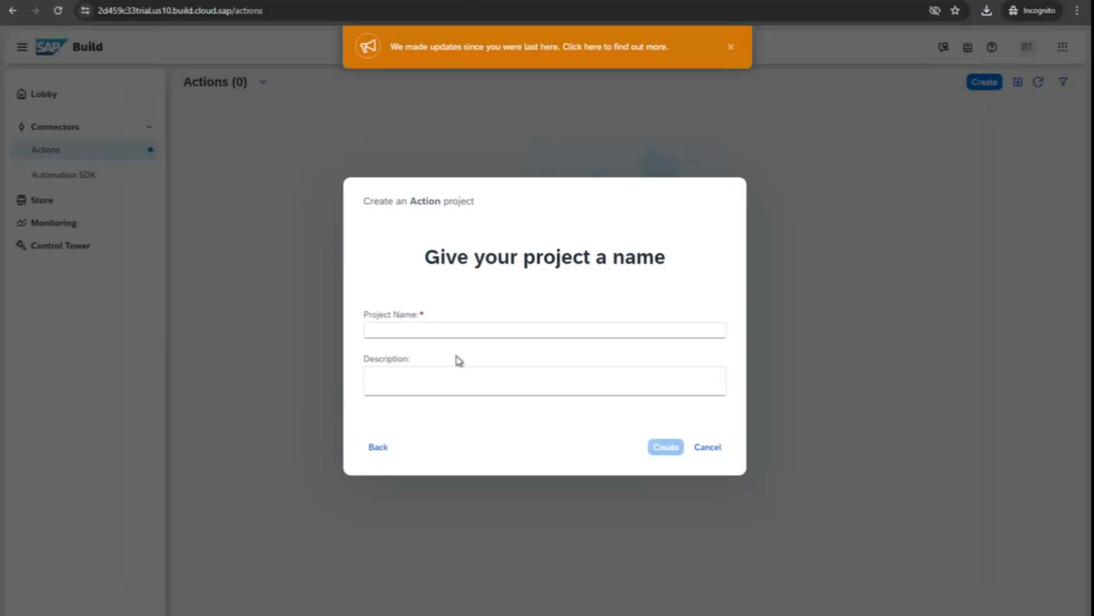
Step: Name the action project CAPapp and create it
click(450, 329)
text(Prodcut Shop CAP)
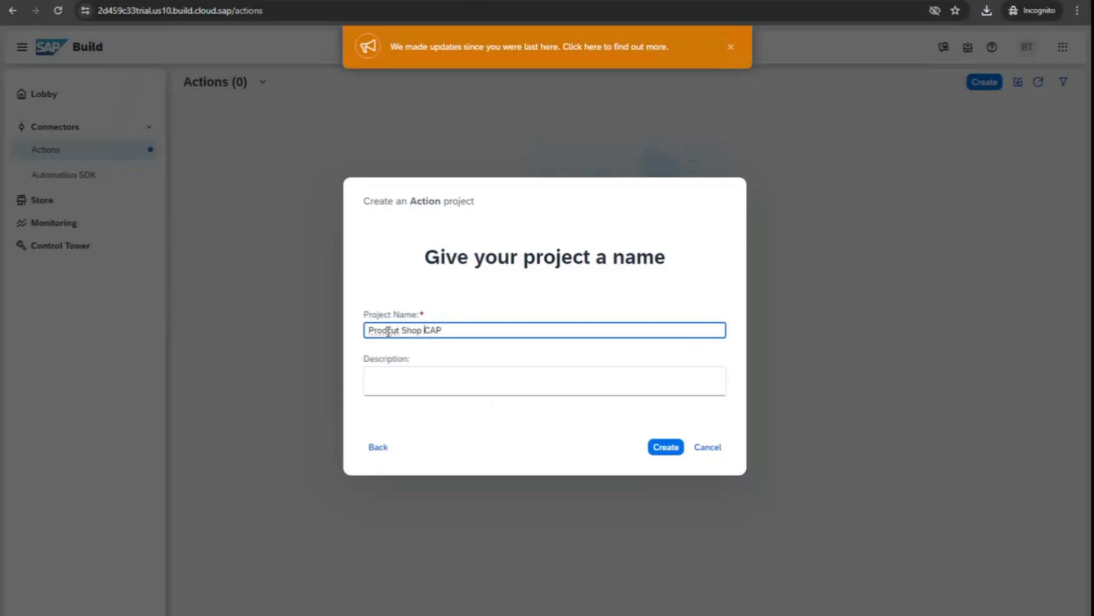
drag(389, 331, 357, 333)
key(BackSpace)
click(491, 376)
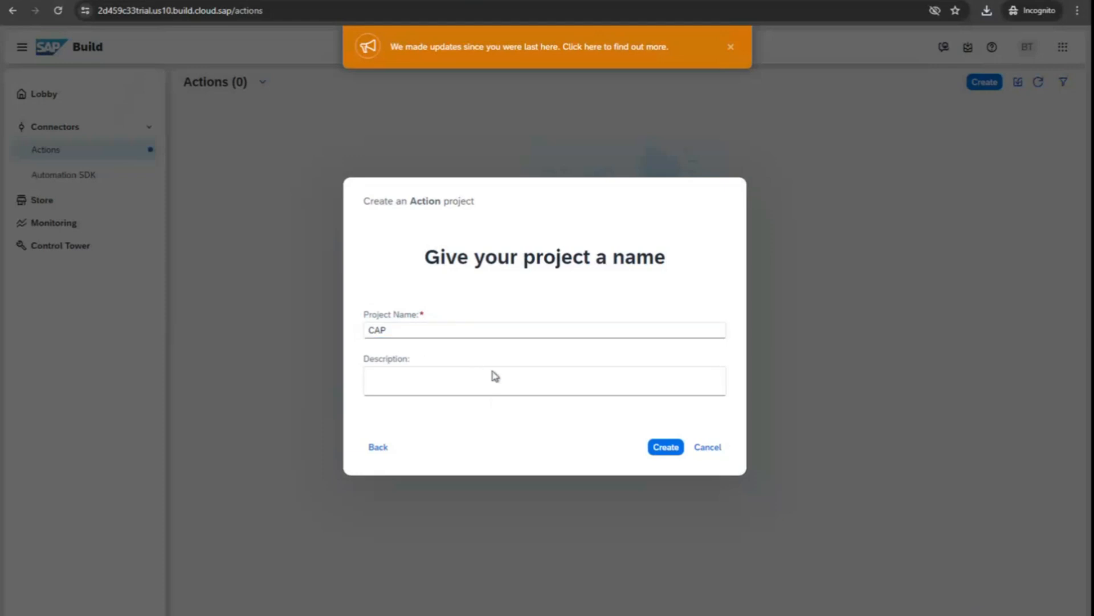
click(436, 333)
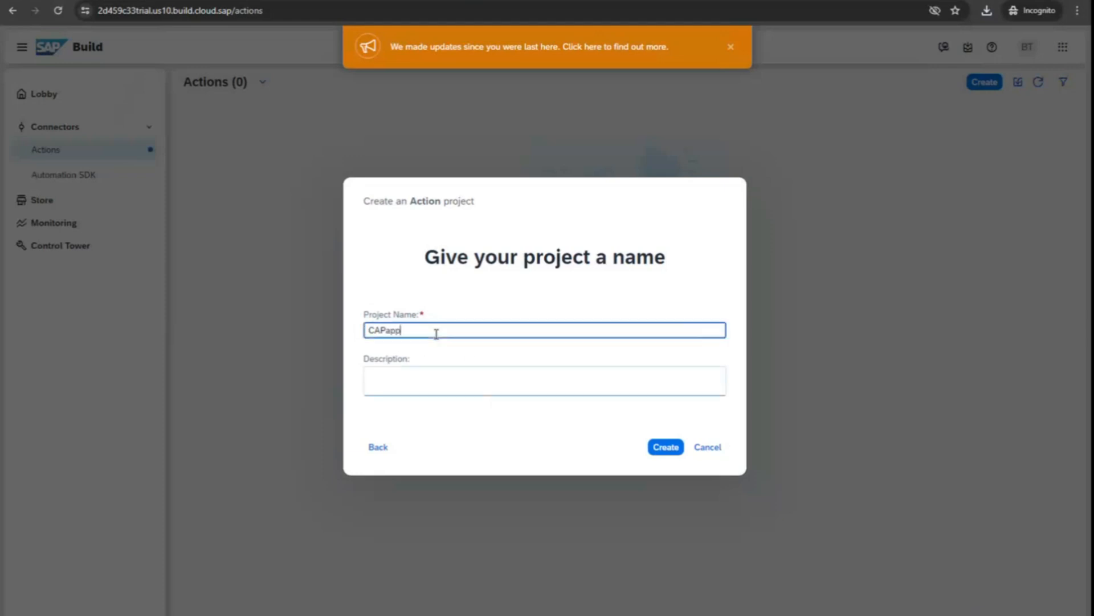
click(656, 449)
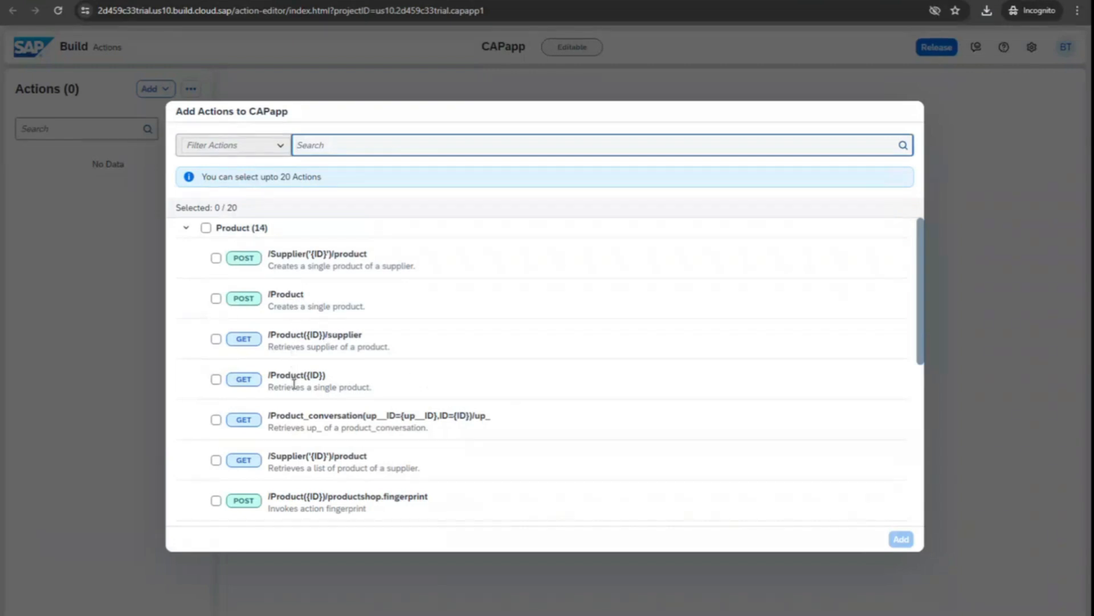
Step: Examine the actions offered under Product, Product_conversation and Service Operations, including productshop.fingerprint
scroll(294, 383, down, 6)
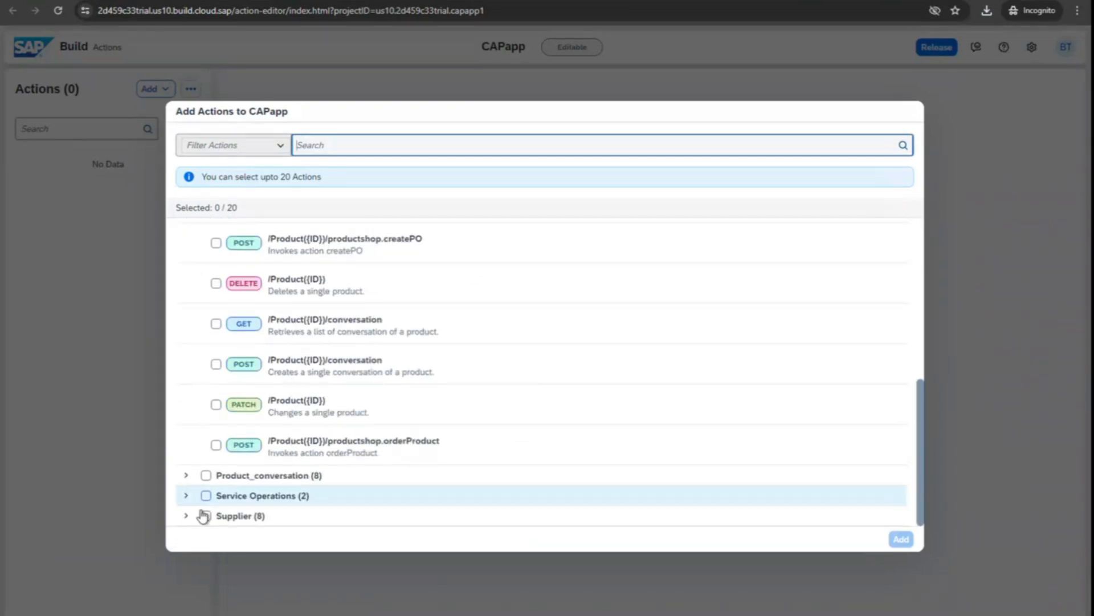
click(188, 499)
scroll(191, 506, down, 2)
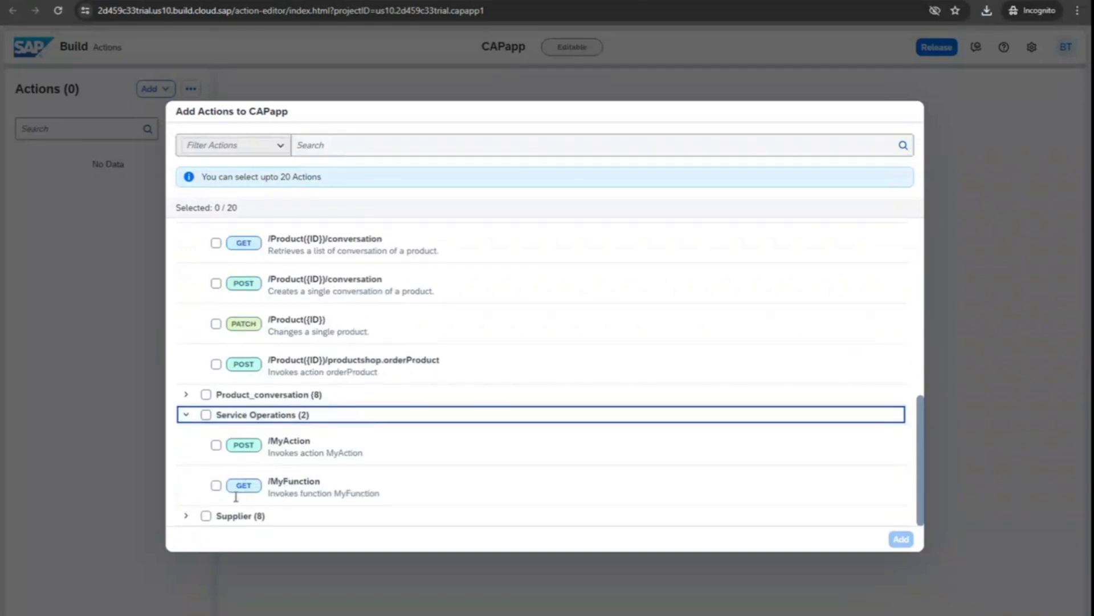
scroll(215, 424, up, 1)
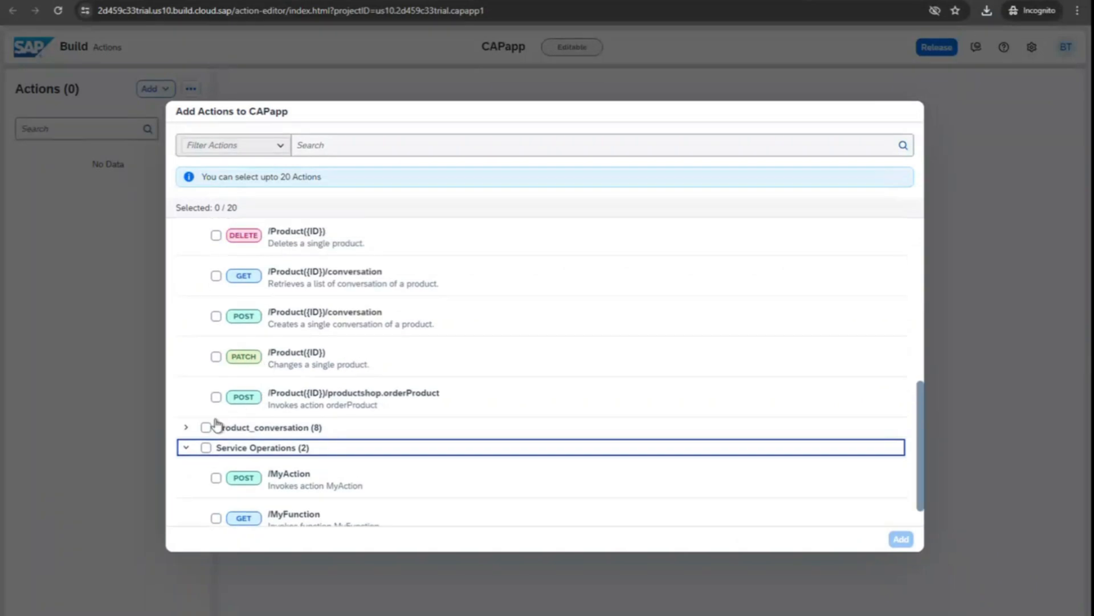
click(188, 431)
scroll(189, 436, down, 2)
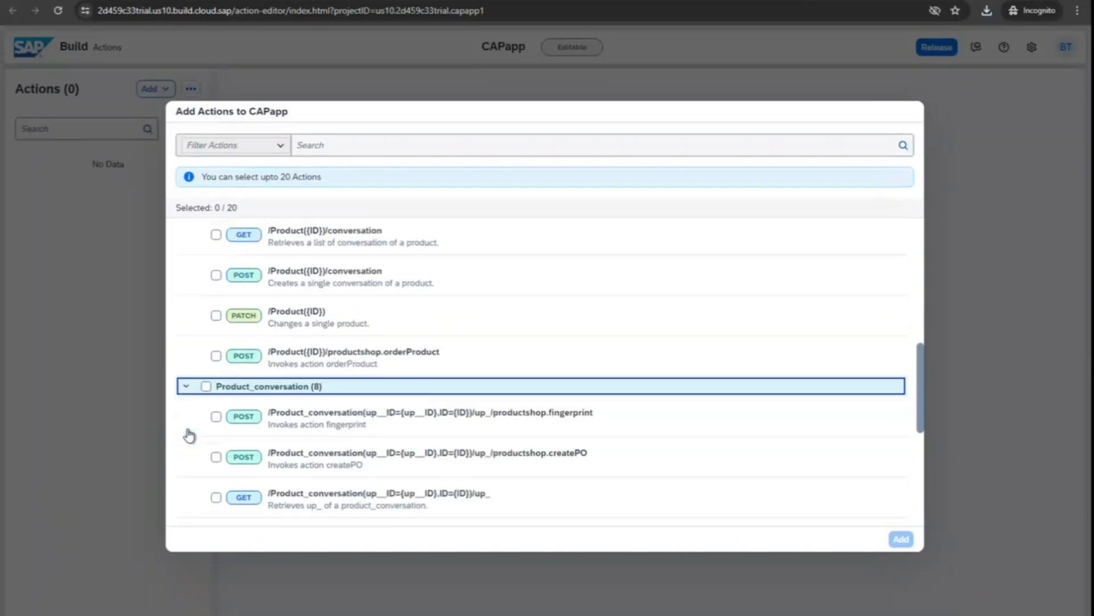
scroll(189, 436, down, 2)
scroll(189, 419, up, 2)
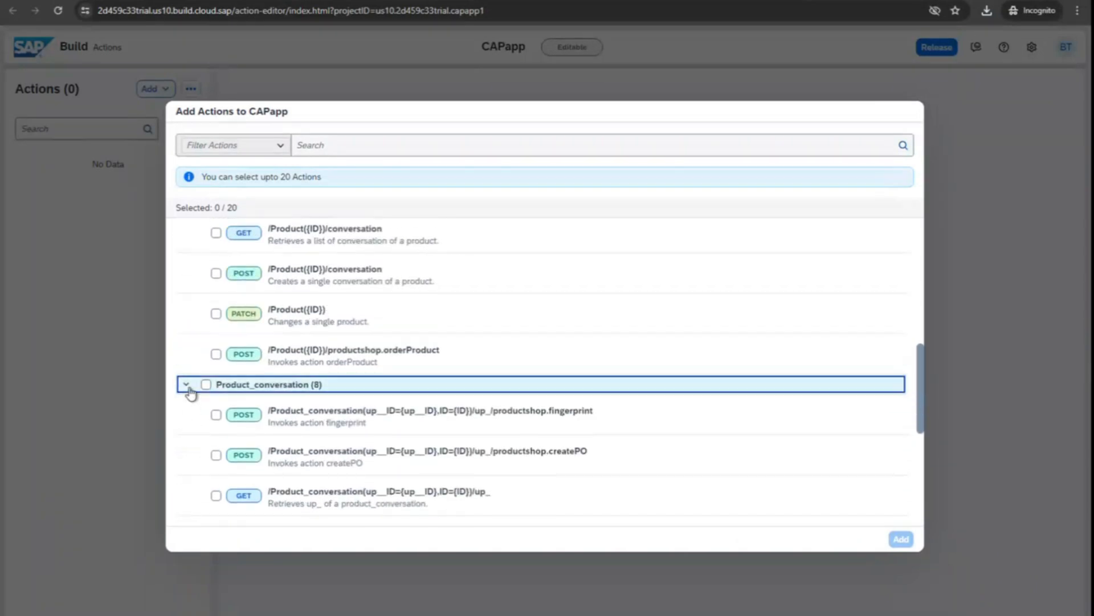
click(188, 387)
scroll(188, 391, up, 8)
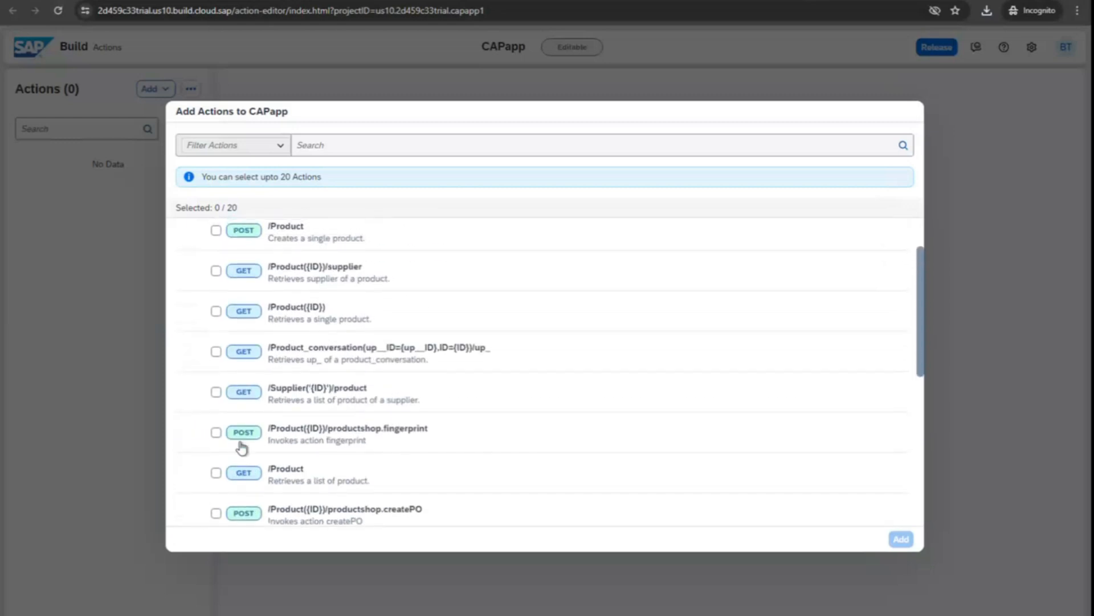
scroll(242, 449, down, 3)
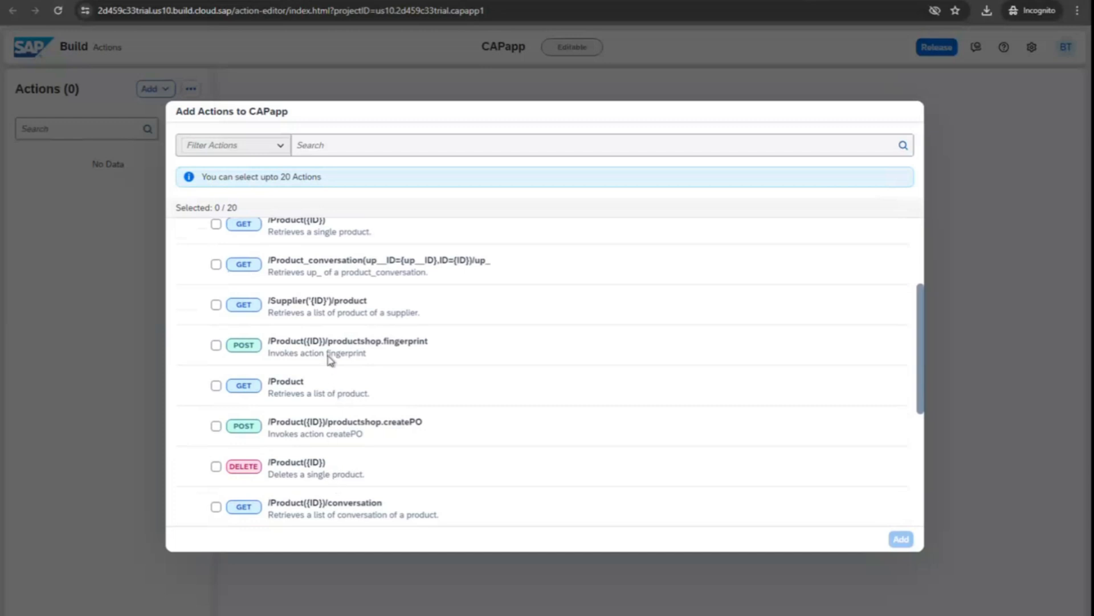
double_click(415, 340)
key(ctrl+Left)
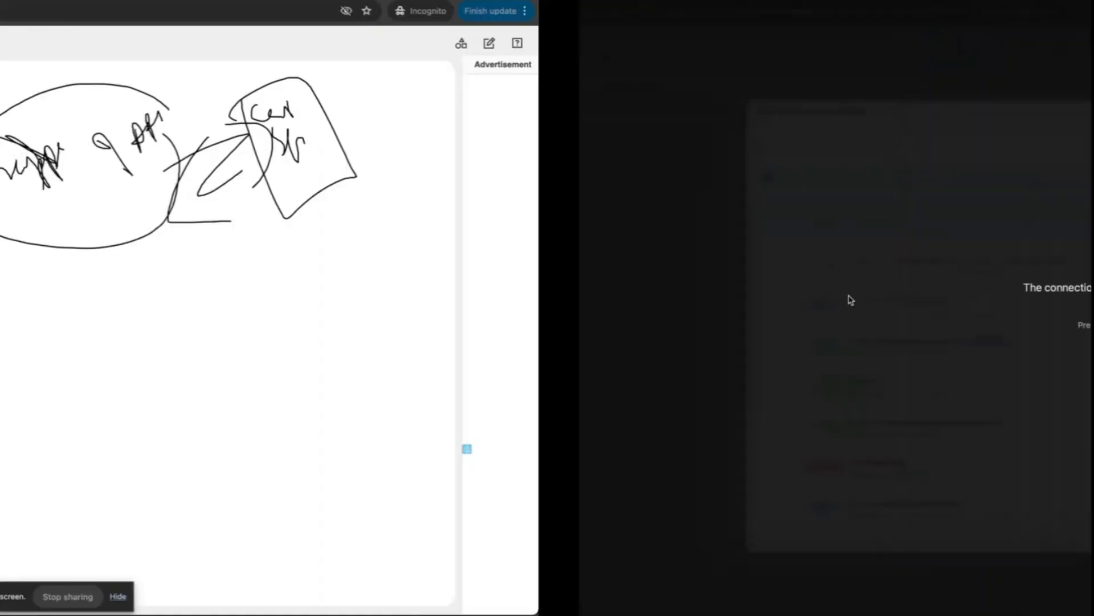
click(149, 1)
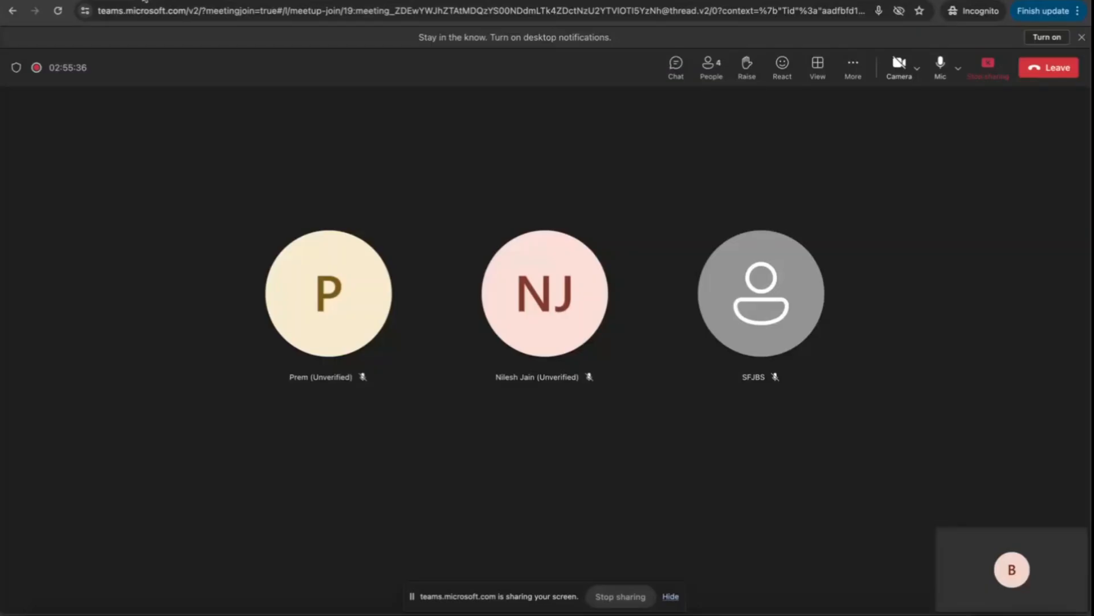
key(ctrl+Right)
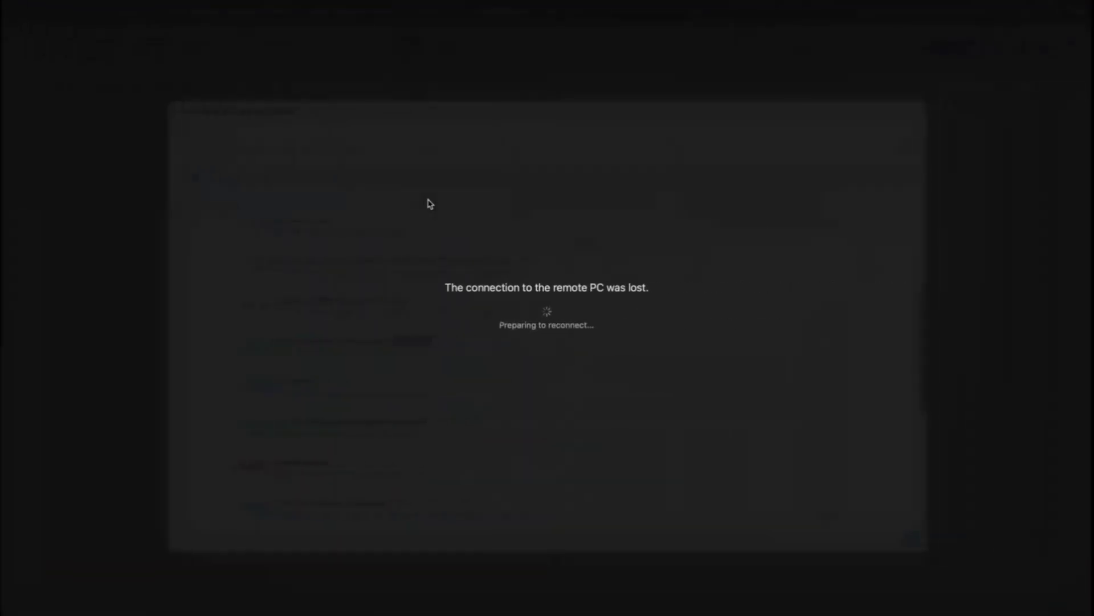
key(ctrl+Left)
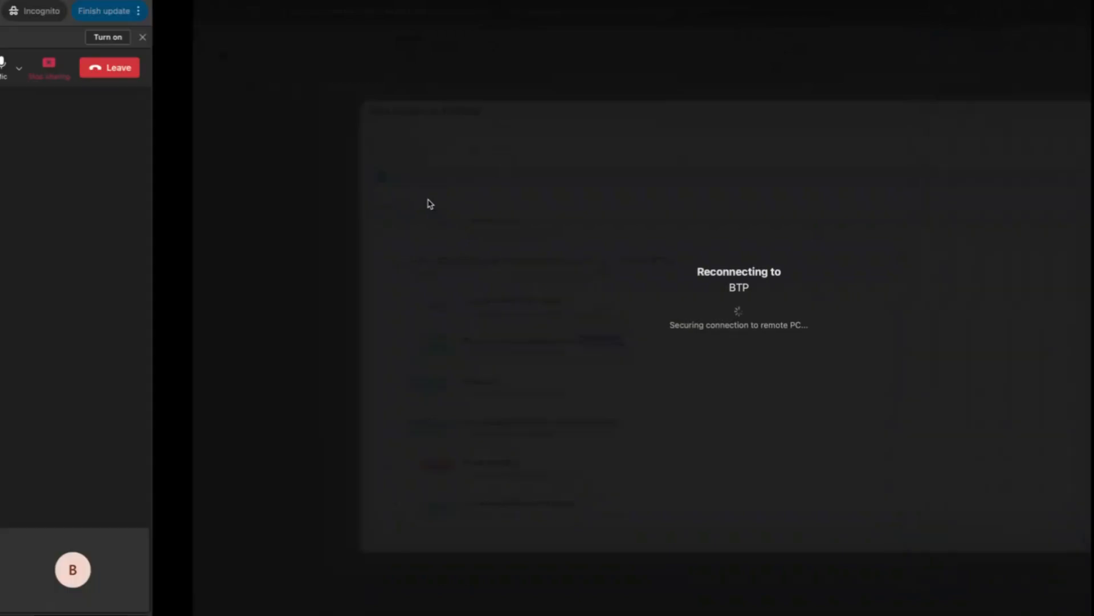
key(ctrl+Right)
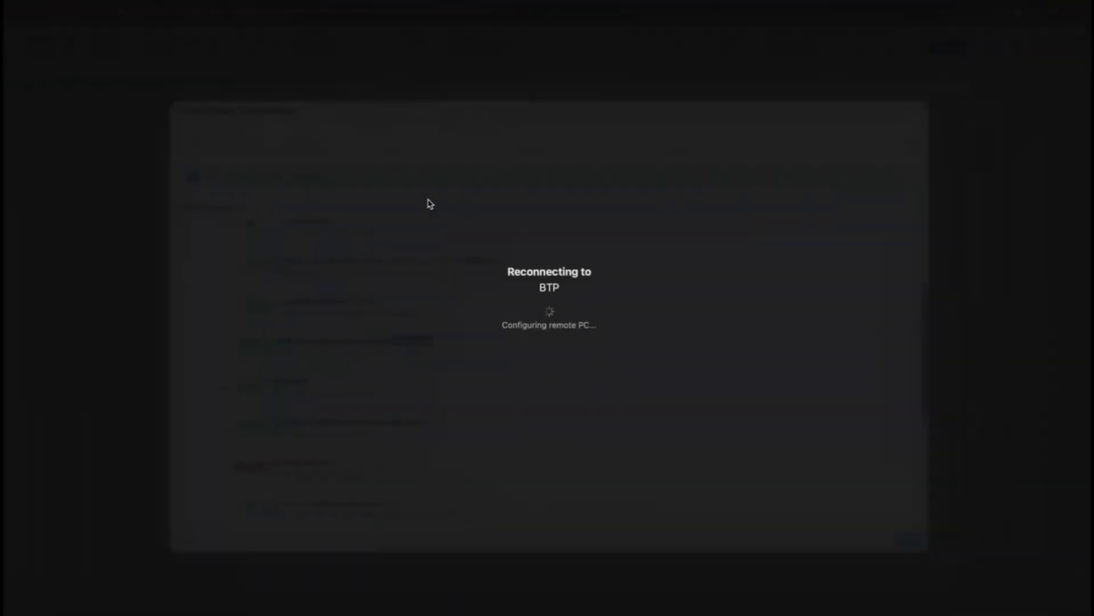
key(ctrl+Left)
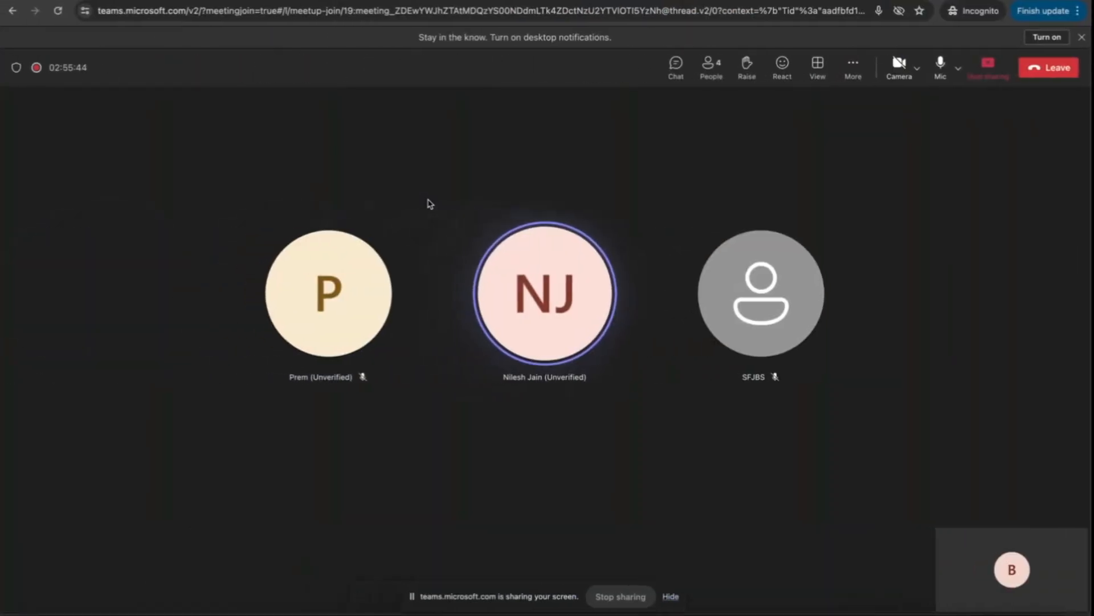
click(987, 65)
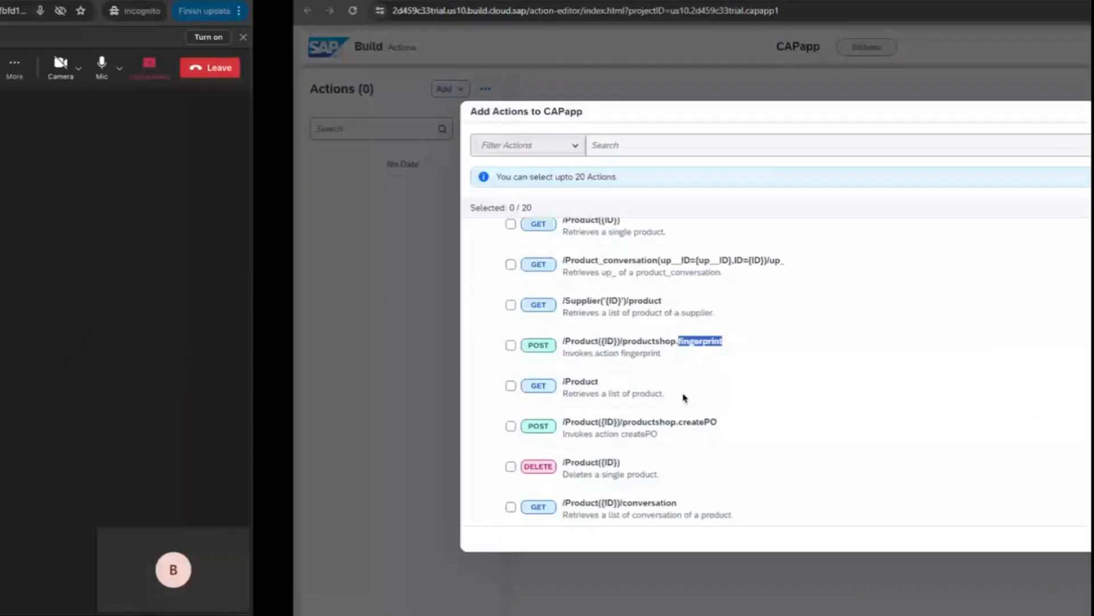
Step: Add the POST /Product and GET /Product actions to the CAPapp project
scroll(373, 312, up, 3)
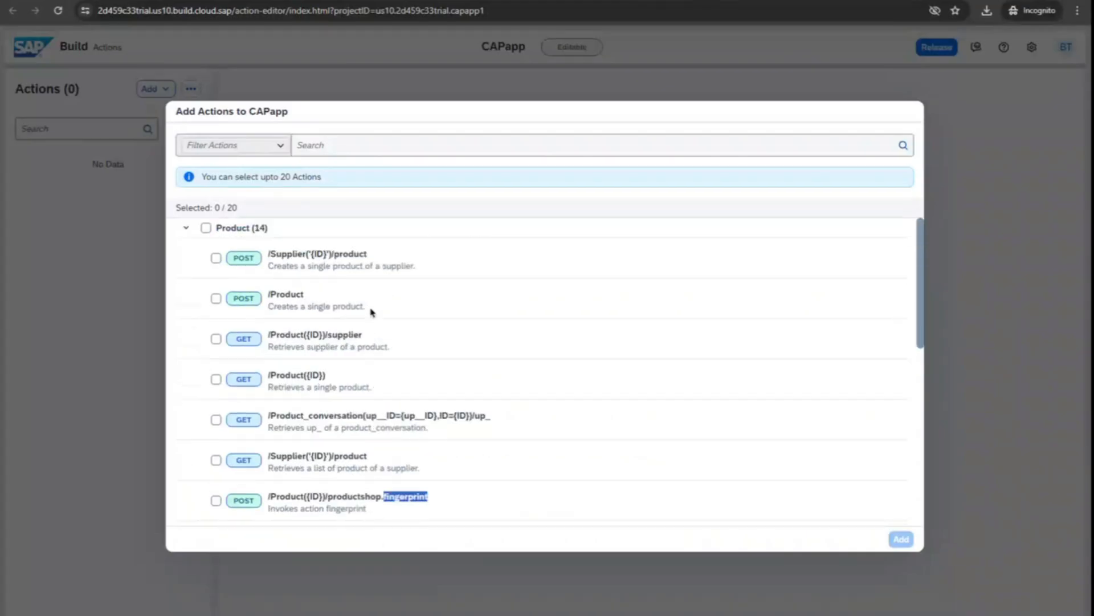
click(216, 298)
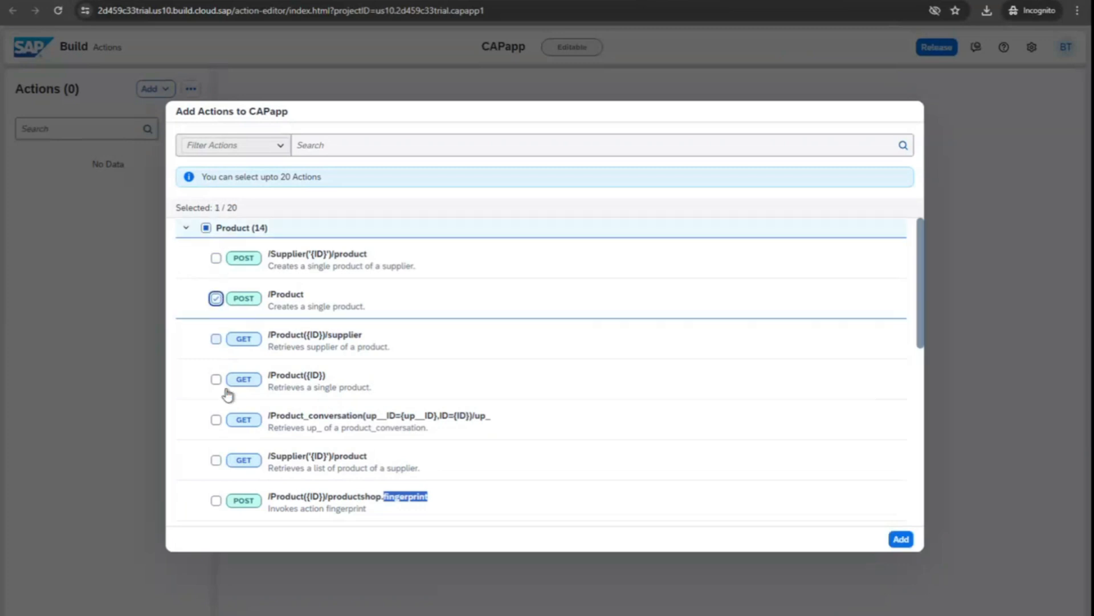
scroll(227, 391, down, 3)
click(216, 352)
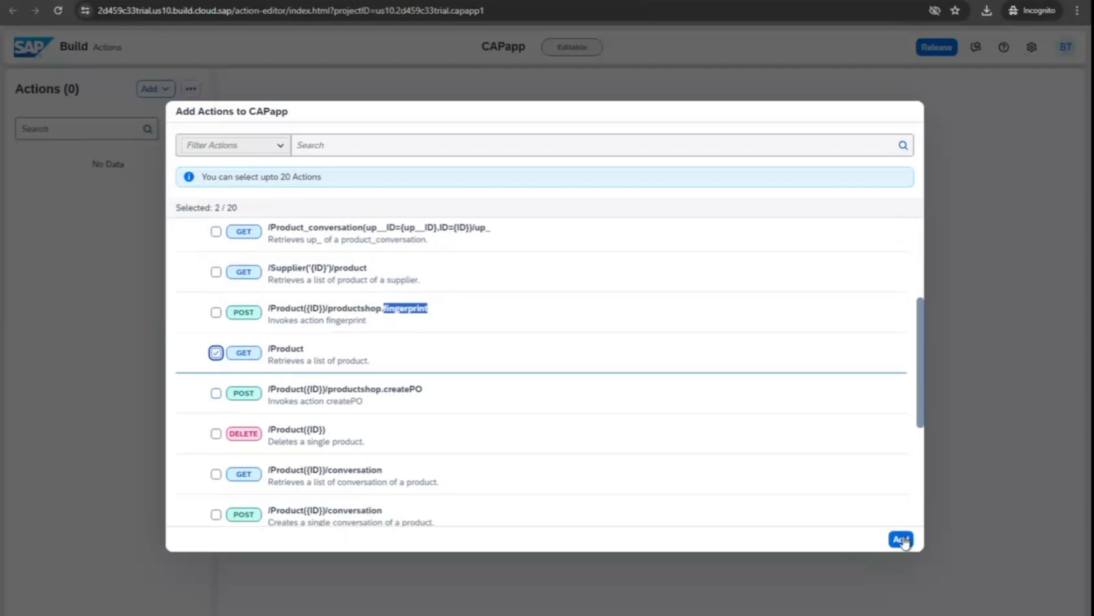
click(901, 539)
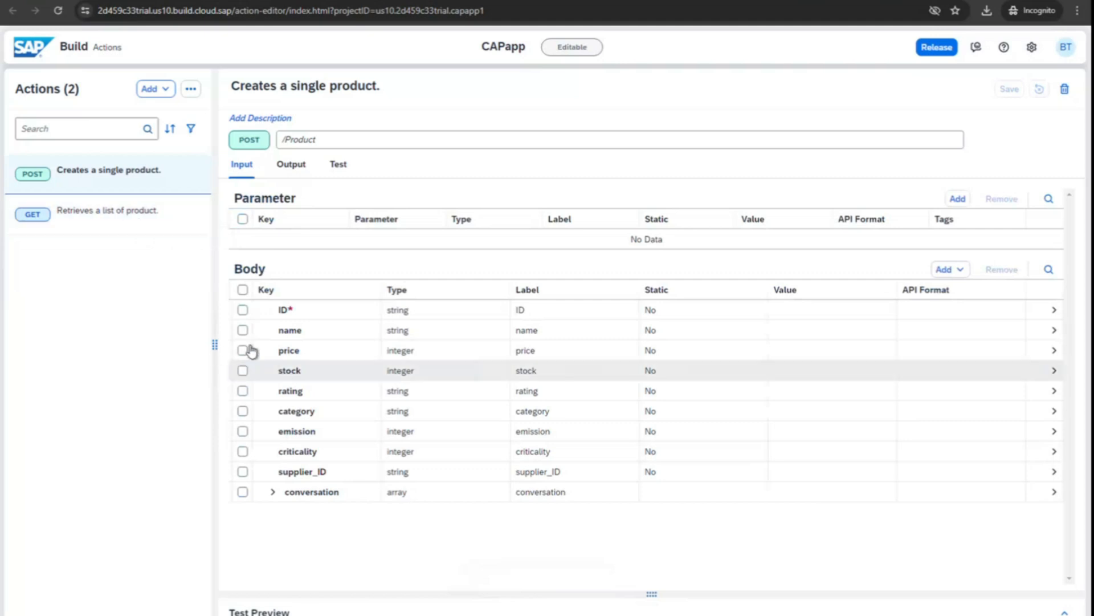
Step: Remove ID, rating, category, emission, criticality and the conversation array from the input body of the "Creates a single product" action
click(243, 391)
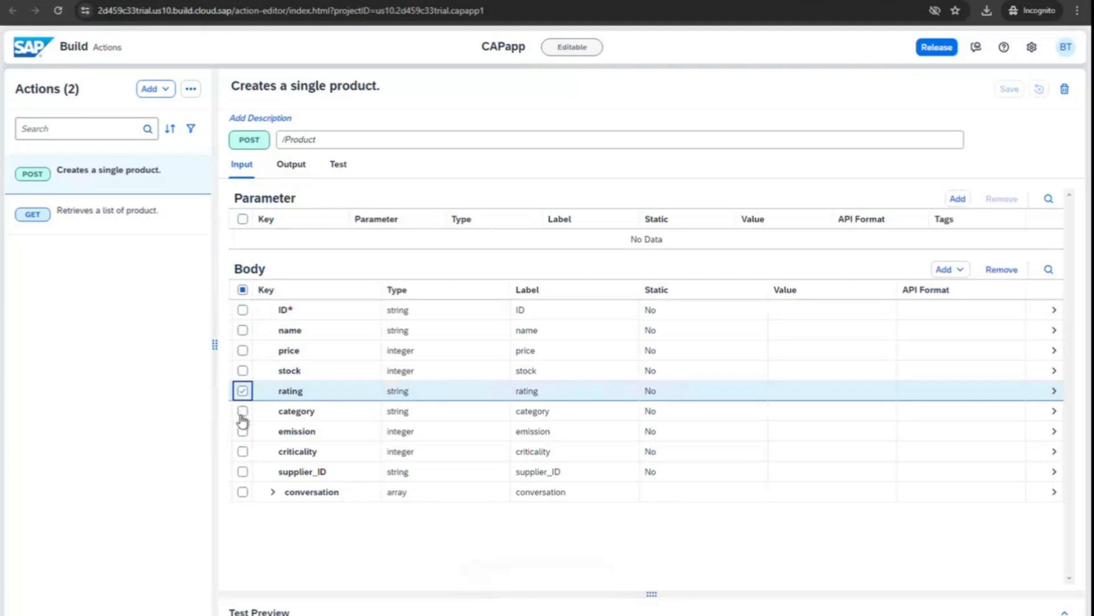
click(243, 411)
click(243, 432)
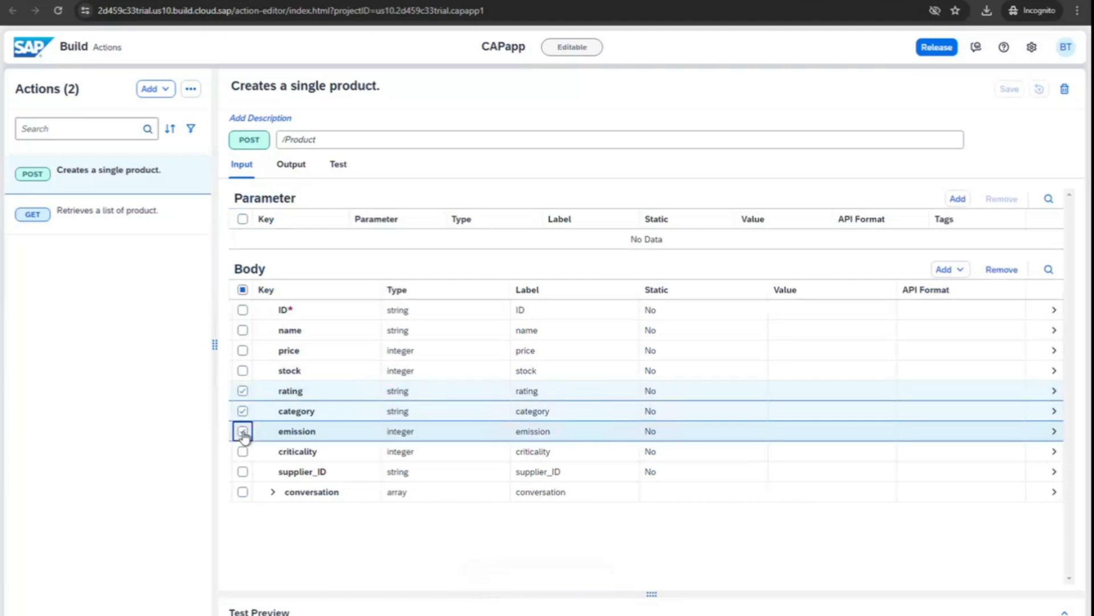
click(243, 452)
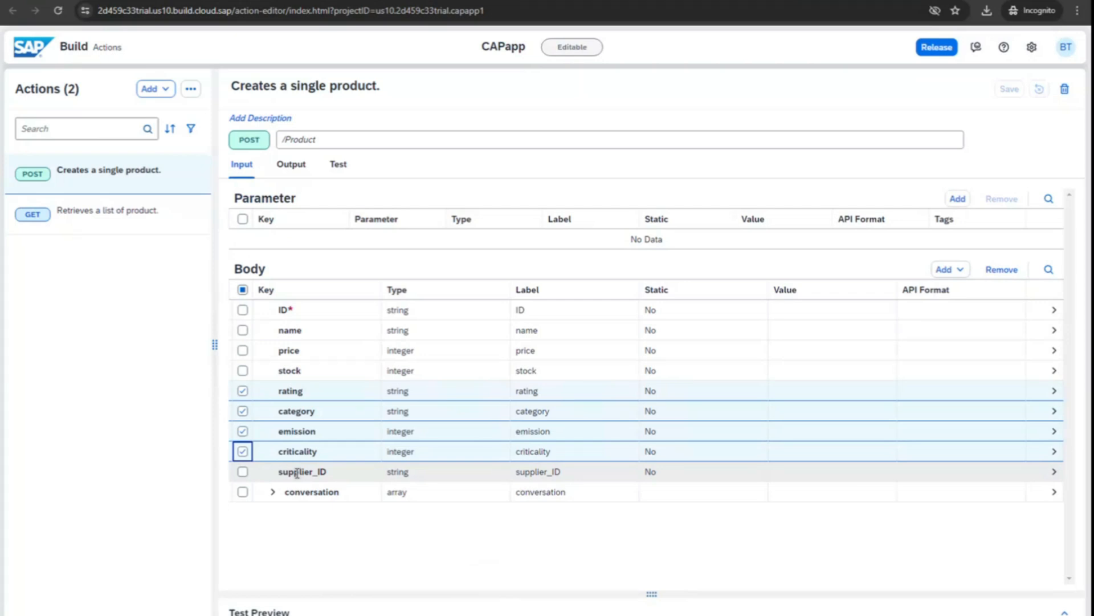
click(273, 492)
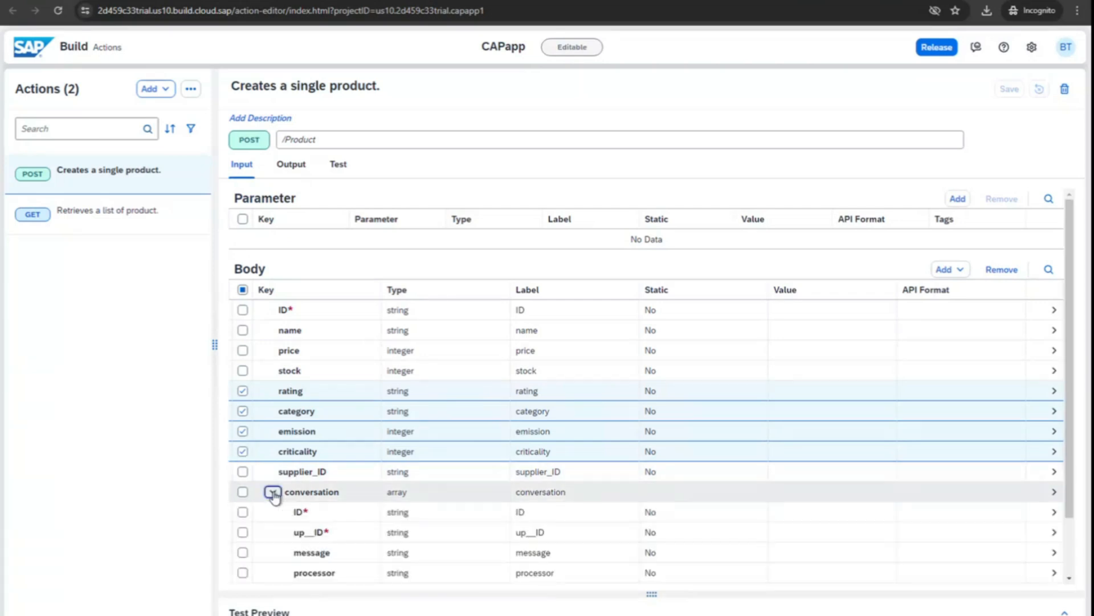
scroll(274, 496, down, 2)
scroll(276, 497, up, 1)
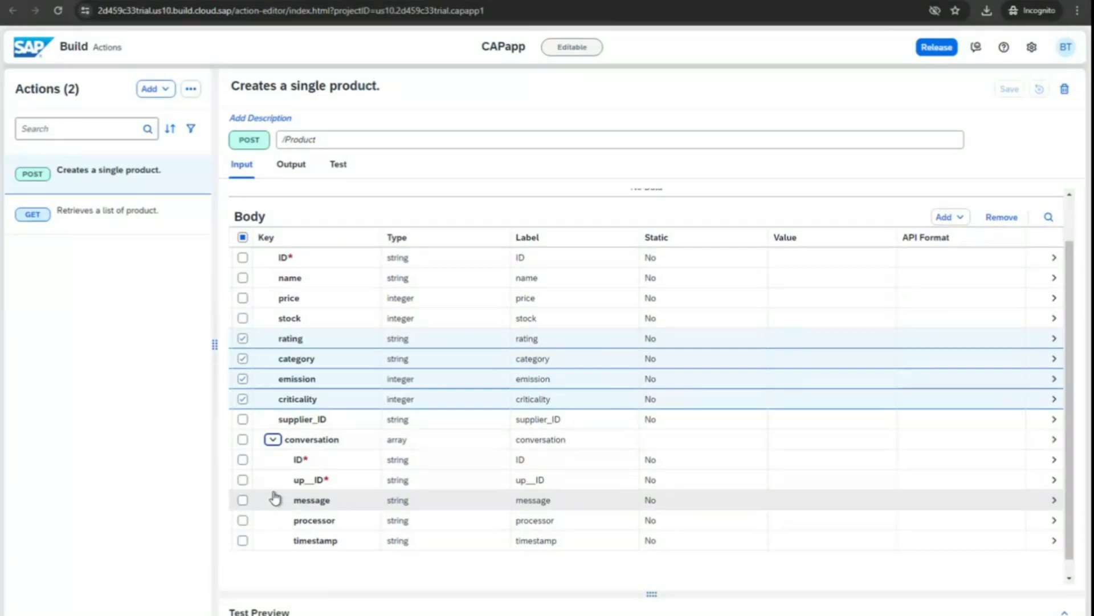
click(243, 462)
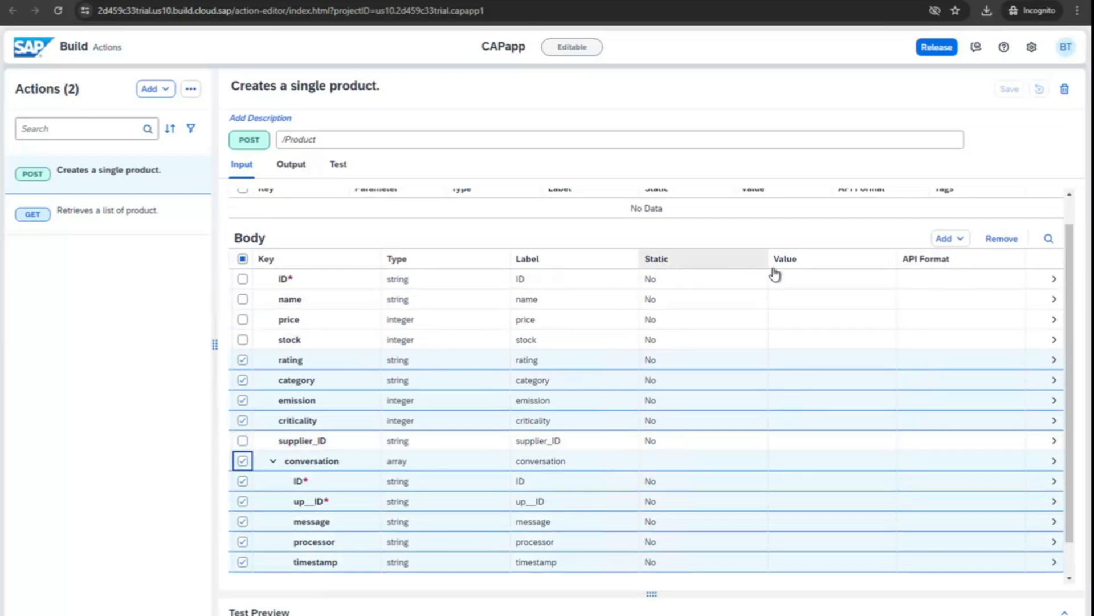
click(242, 279)
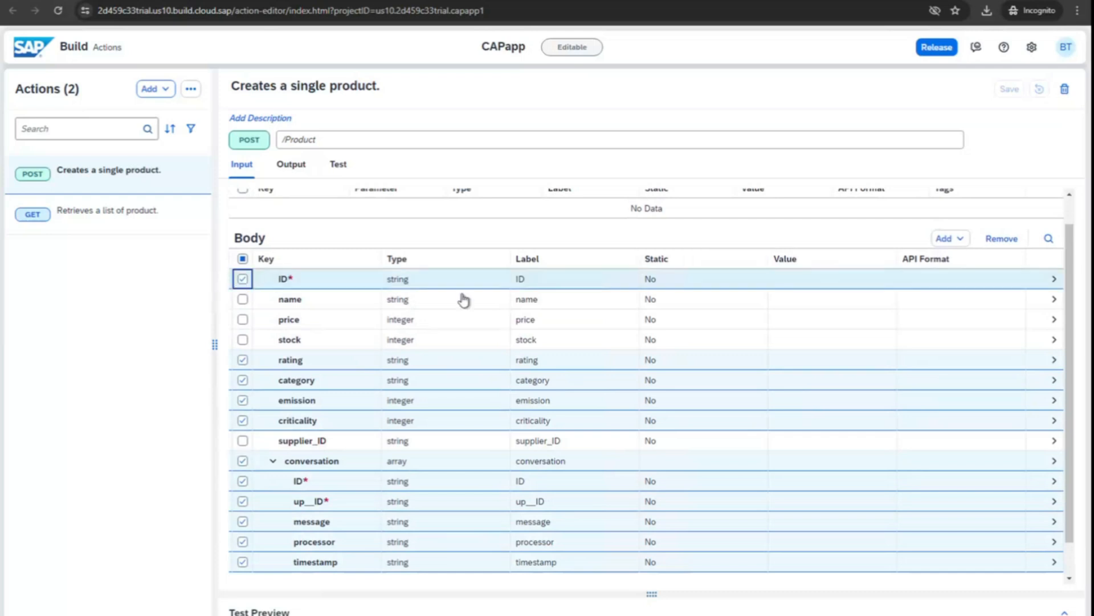
click(995, 239)
click(742, 426)
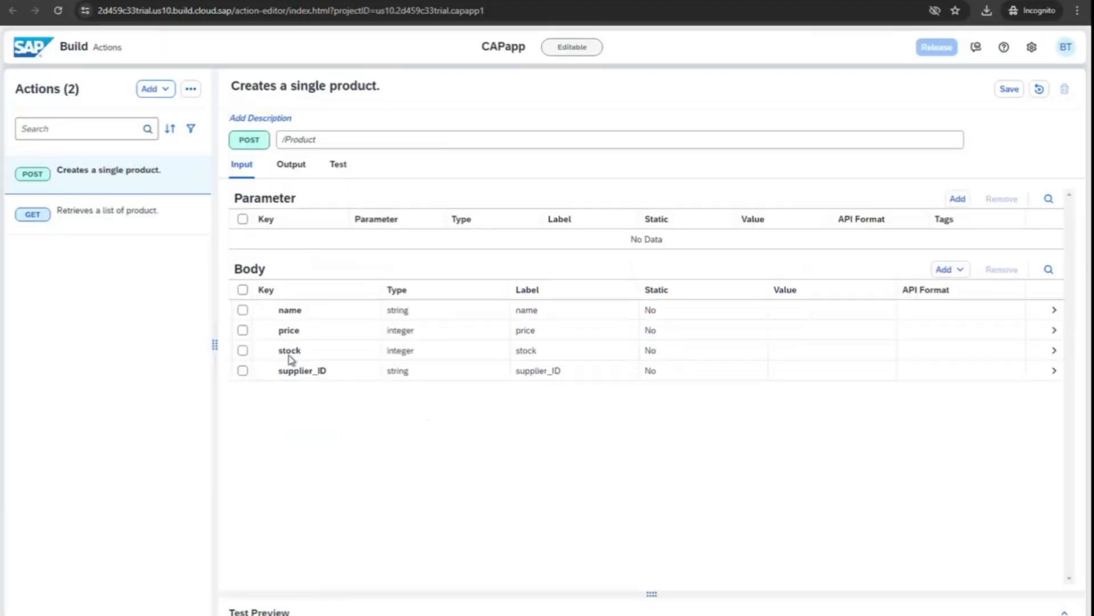
Step: Save the changes while switching to "Retrieves a list of product", and check which destinations are offered for testing it
click(99, 220)
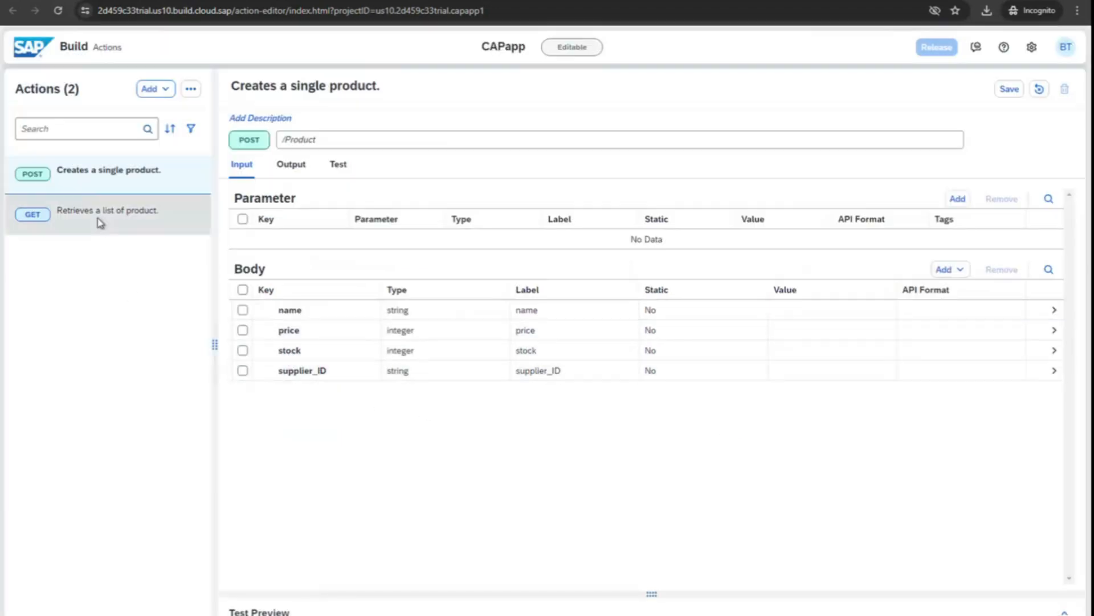
click(497, 357)
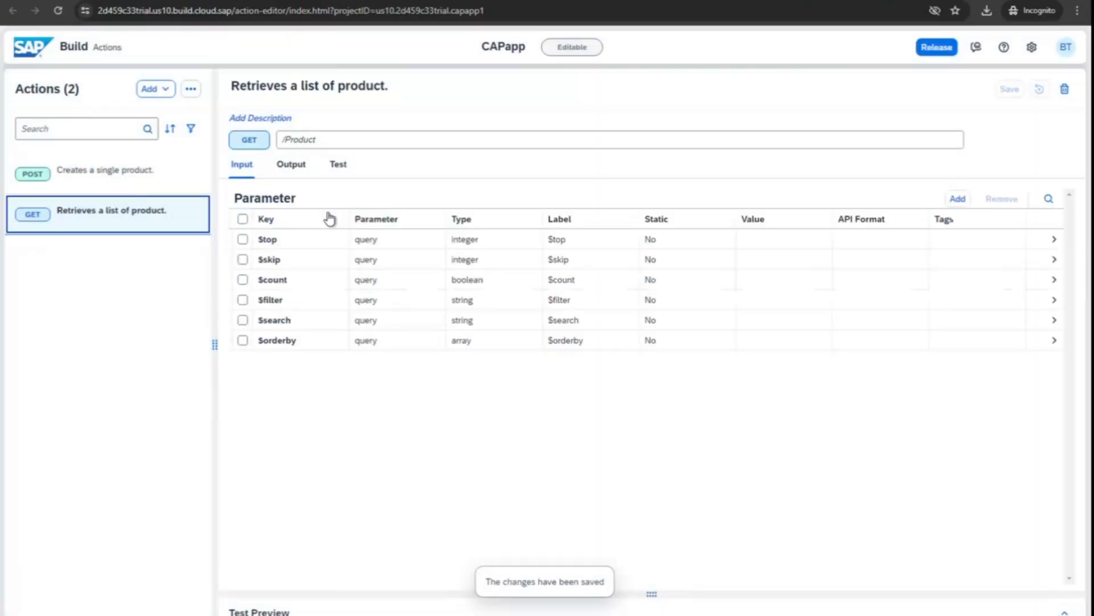
click(339, 164)
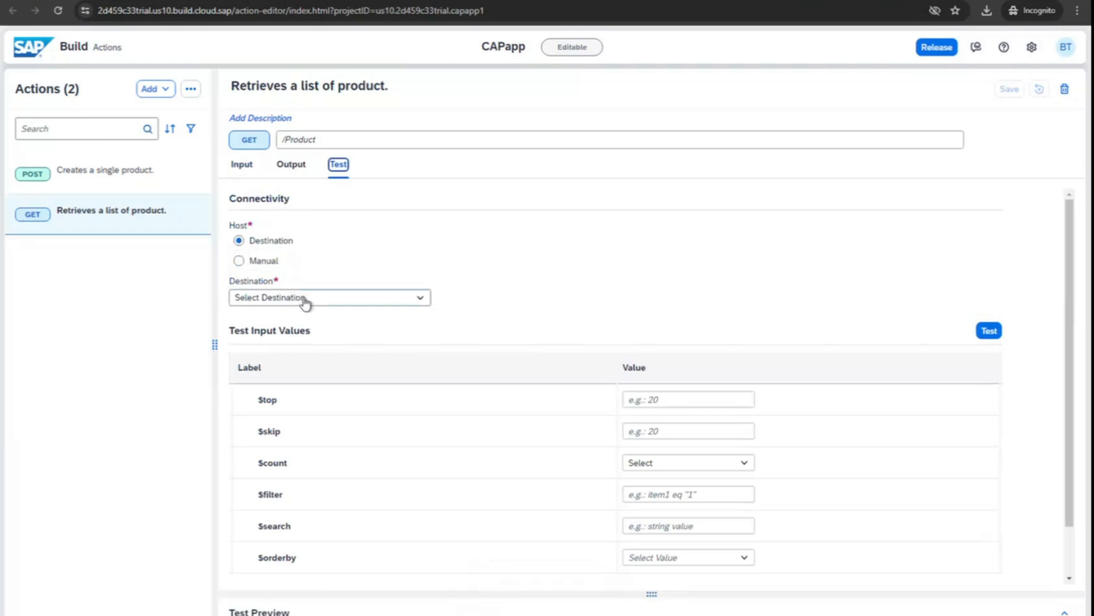
click(430, 301)
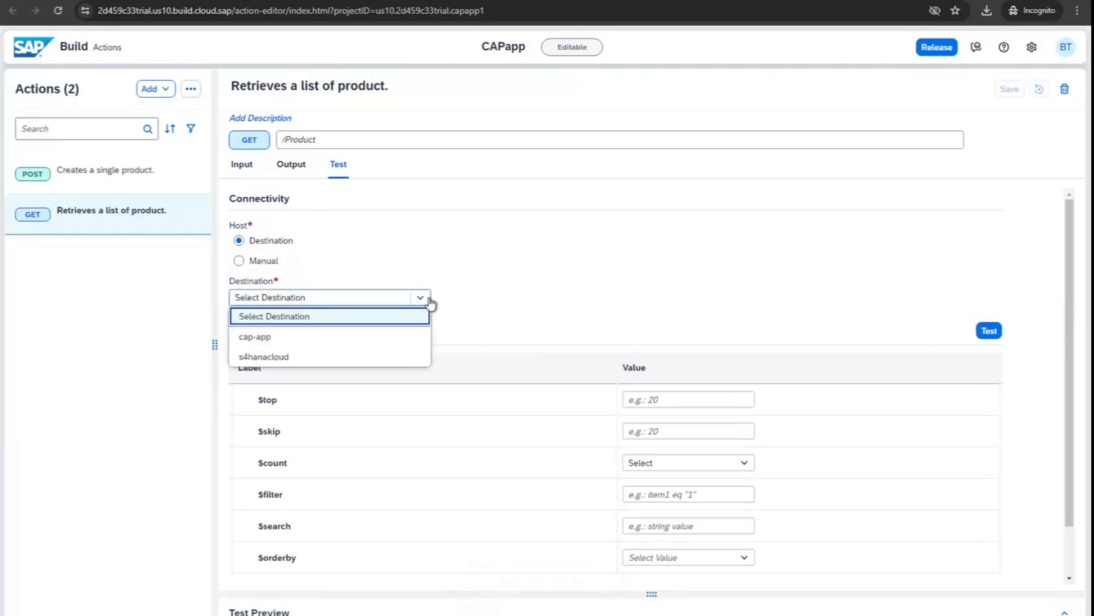
click(453, 277)
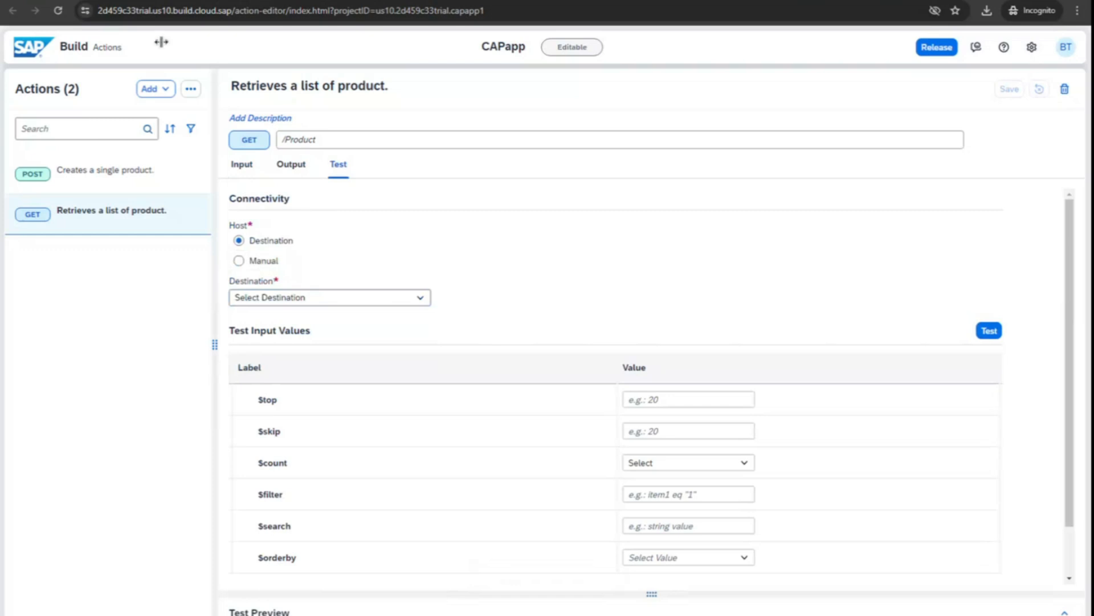
Step: Switch to SAP BTP Cockpit and open the trial subaccount's cap-app destination for editing
click(74, 1)
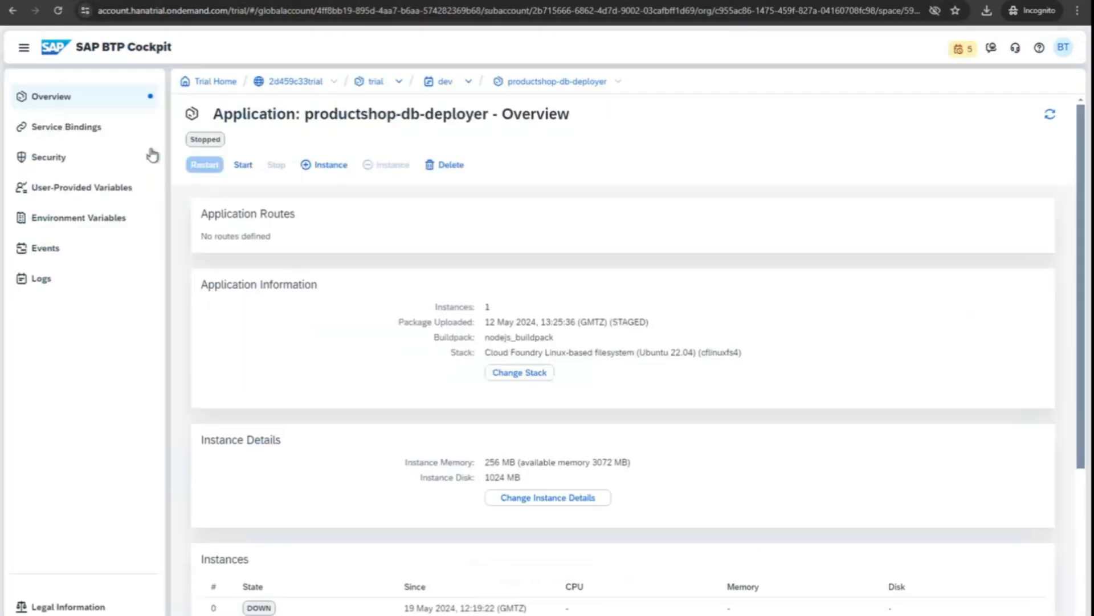
double_click(306, 84)
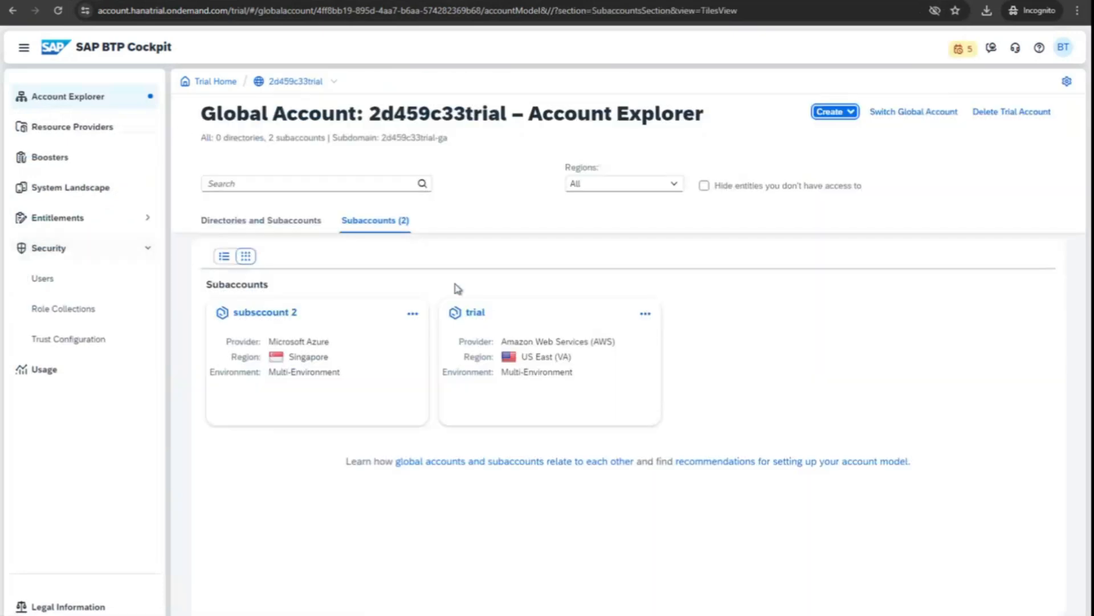
click(497, 311)
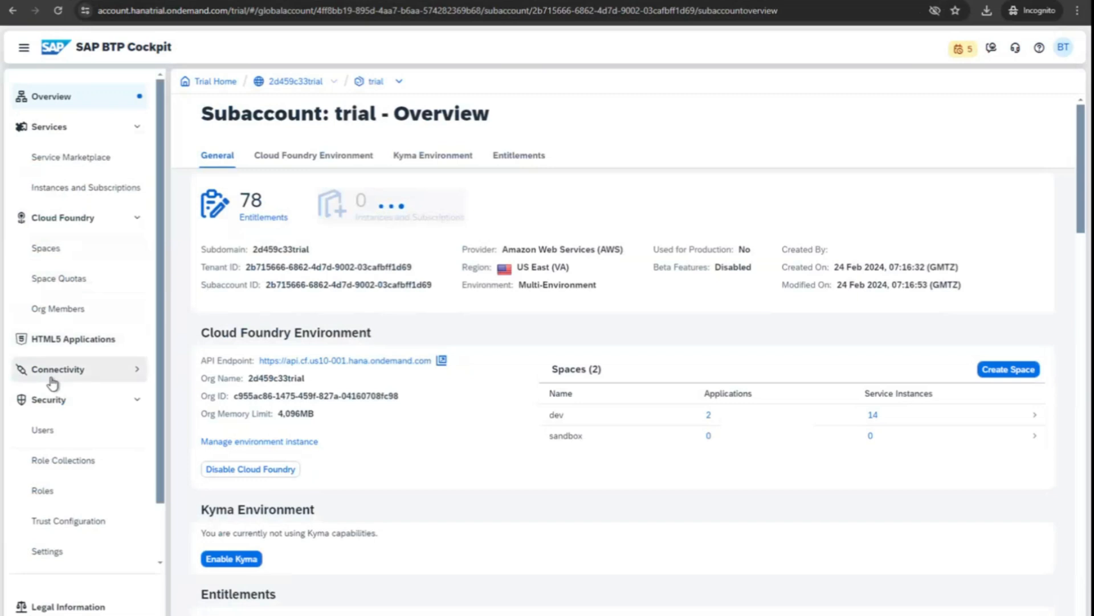
click(51, 370)
click(55, 402)
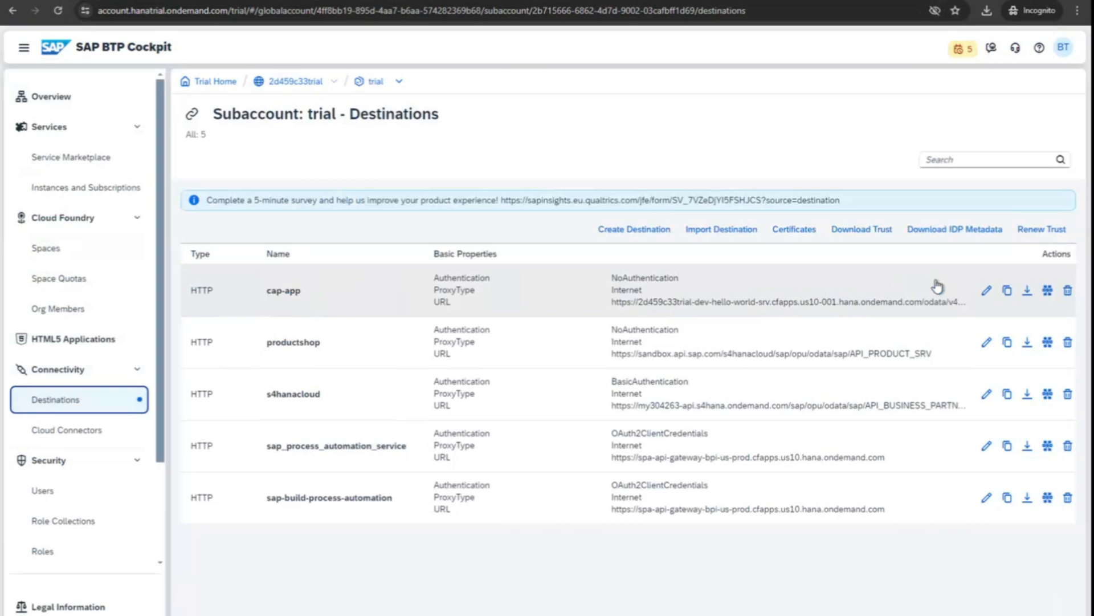
click(987, 290)
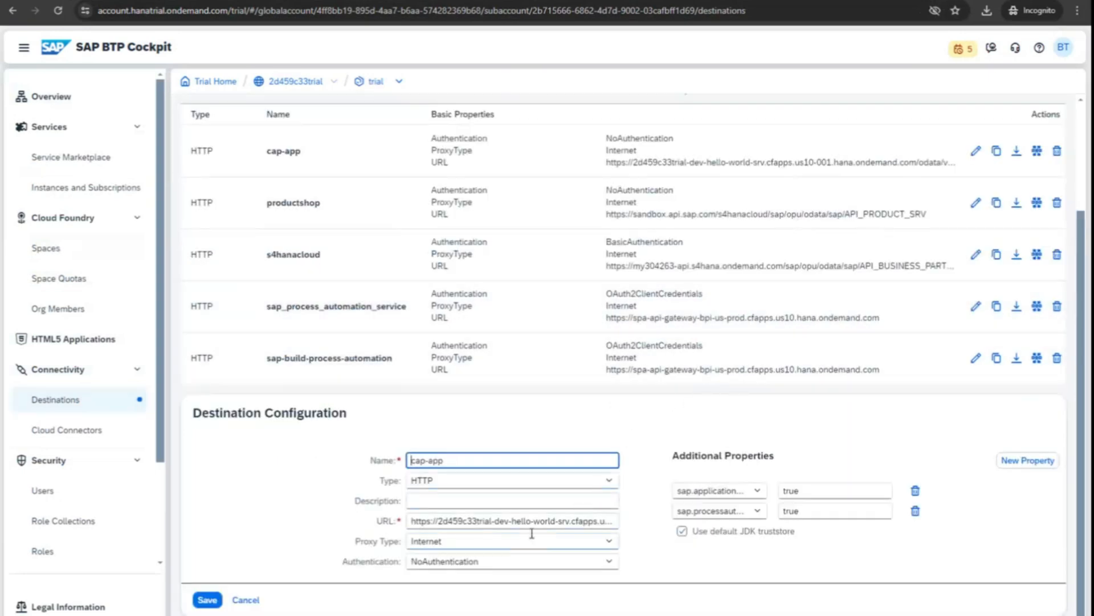
drag(420, 527, 664, 534)
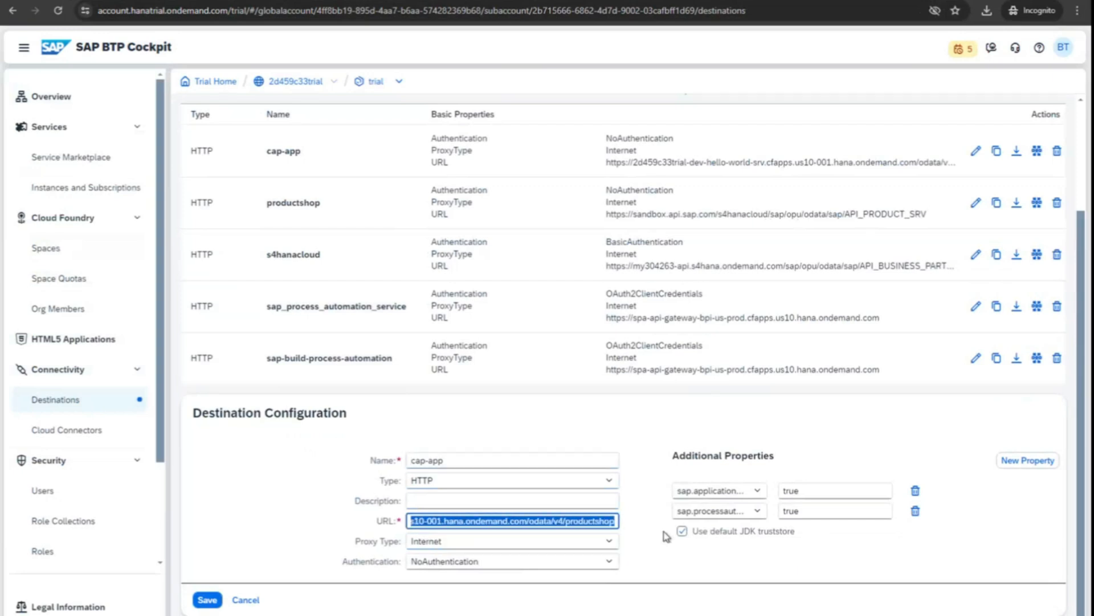
text(h)
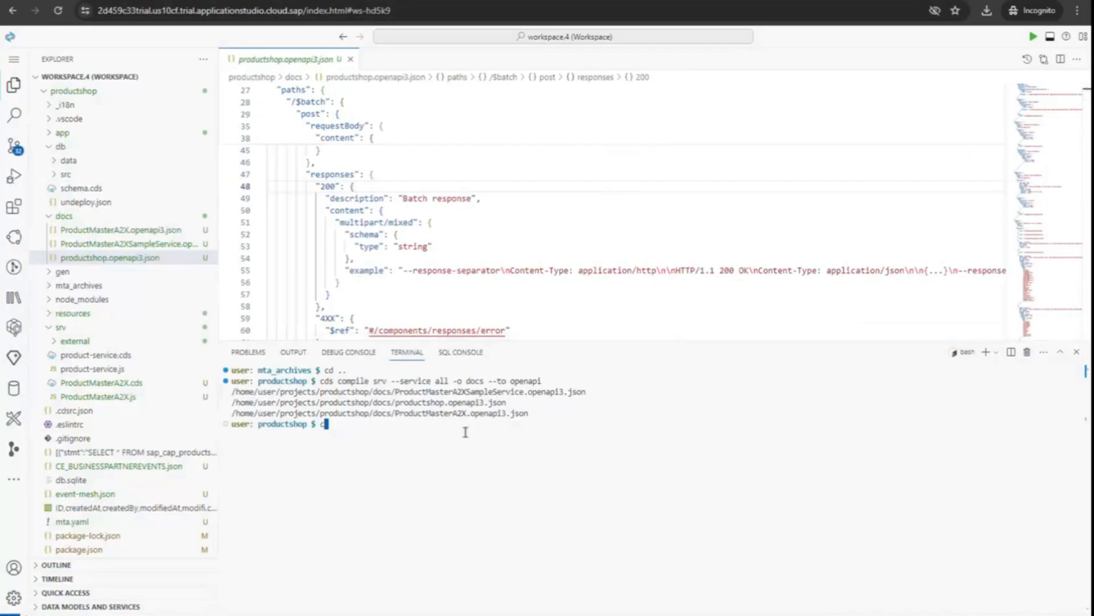
Step: Run cf apps in the Business Application Studio terminal and open the productshop-srv route in a new browser tab
text(apps)
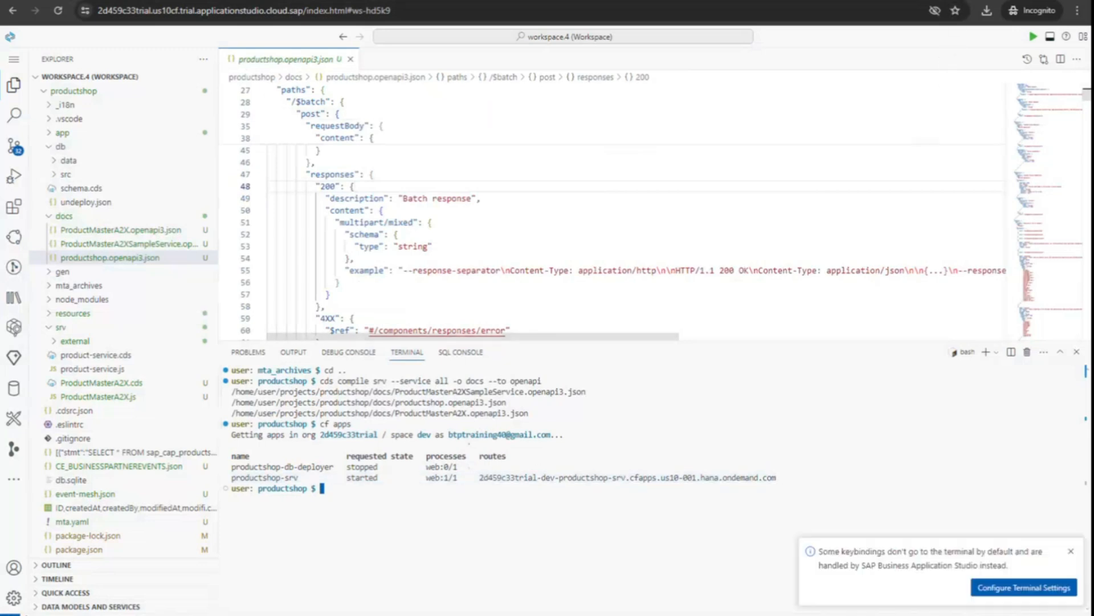
key(ctrl+t)
text(2d459c33trial-dev-productshop-srv.cfapps.us10-001.hana.ondemand.com)
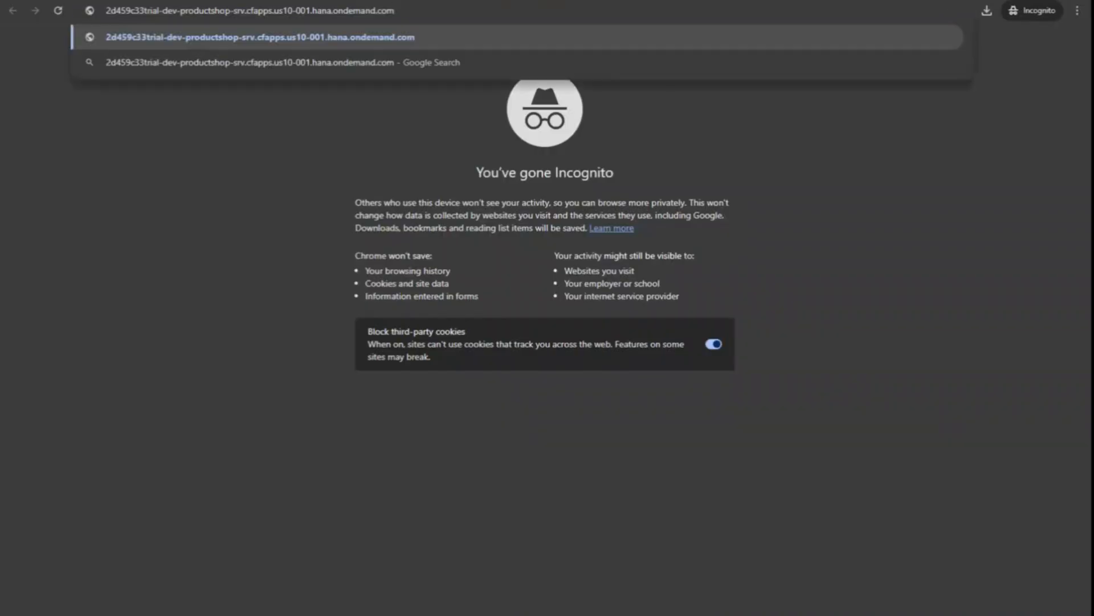
key(Return)
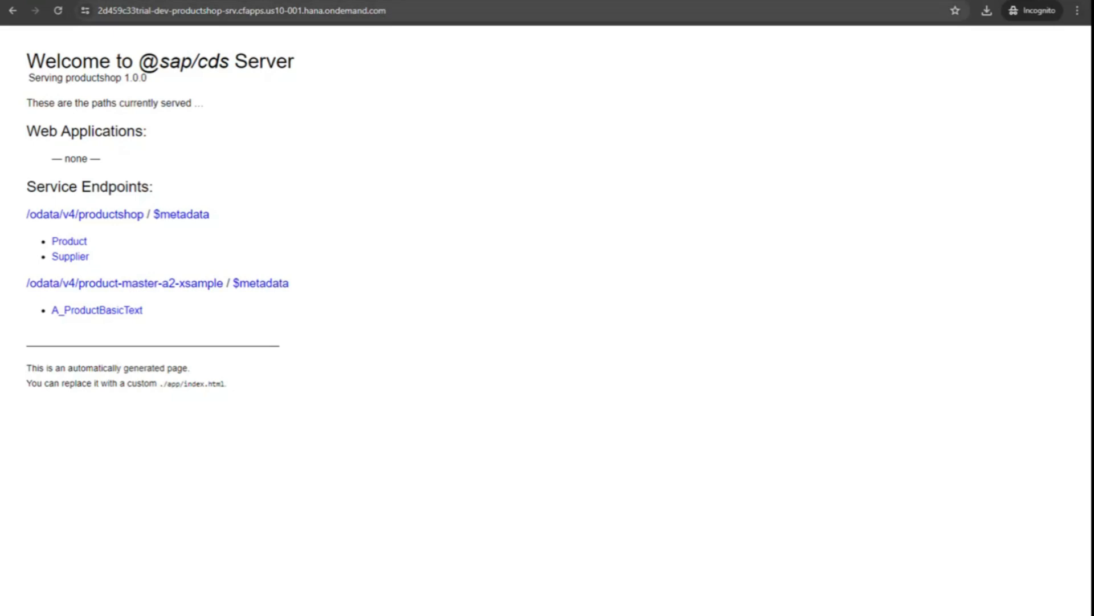
click(127, 215)
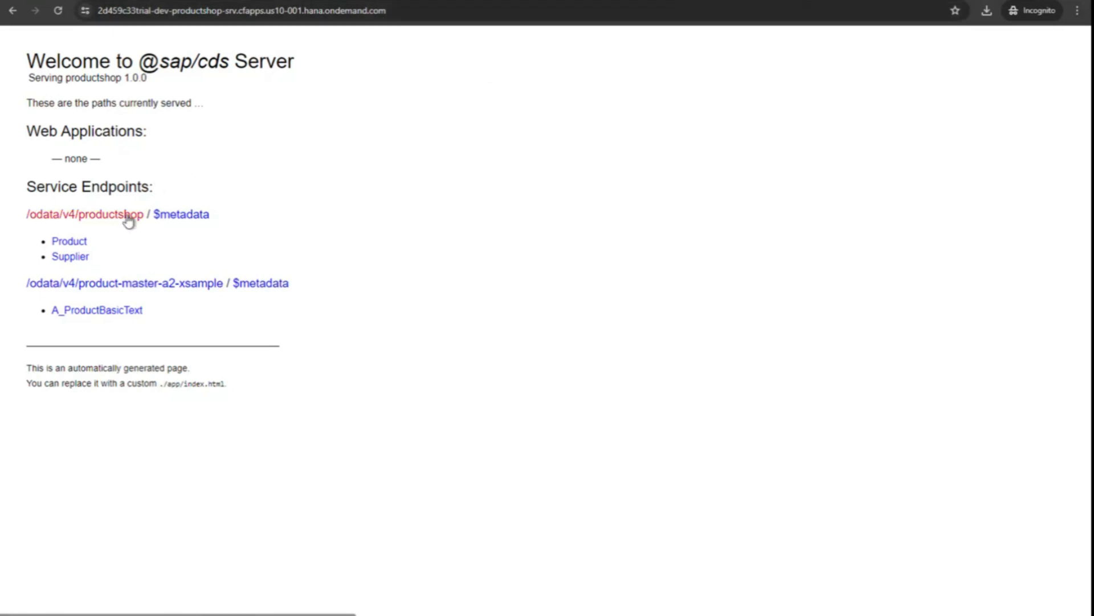
click(405, 10)
key(ctrl+c)
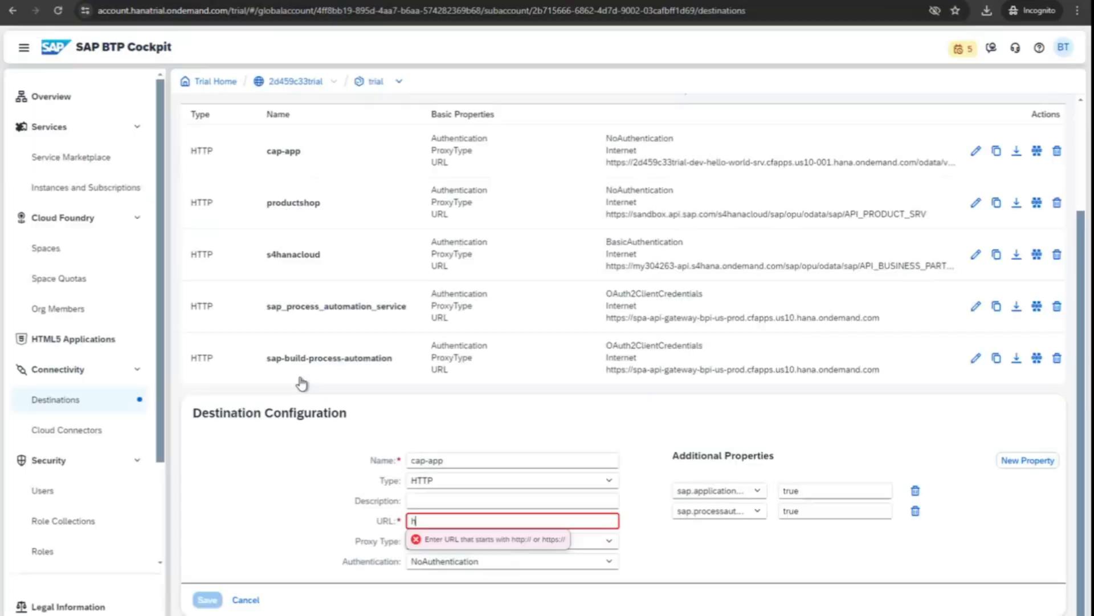
text(ht)
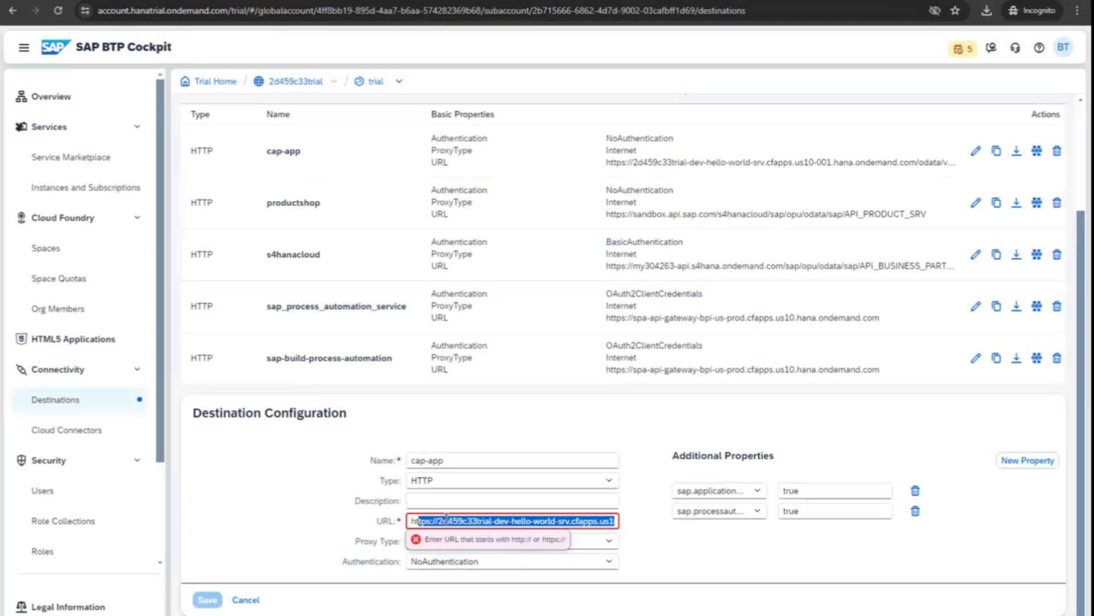
key(Right)
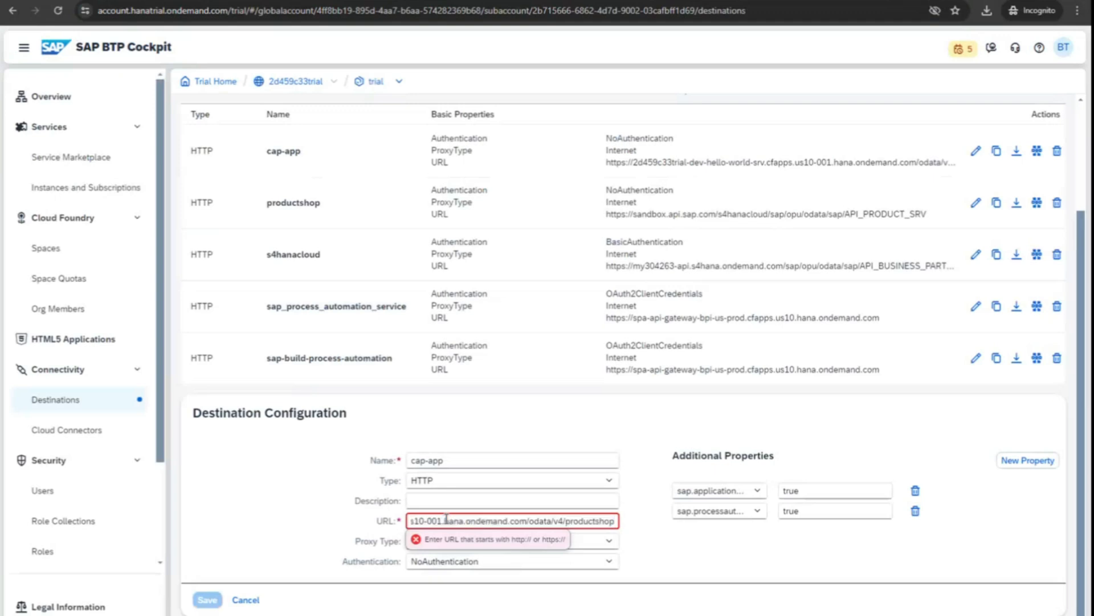
key(ctrl+a)
key(ctrl+v)
click(321, 563)
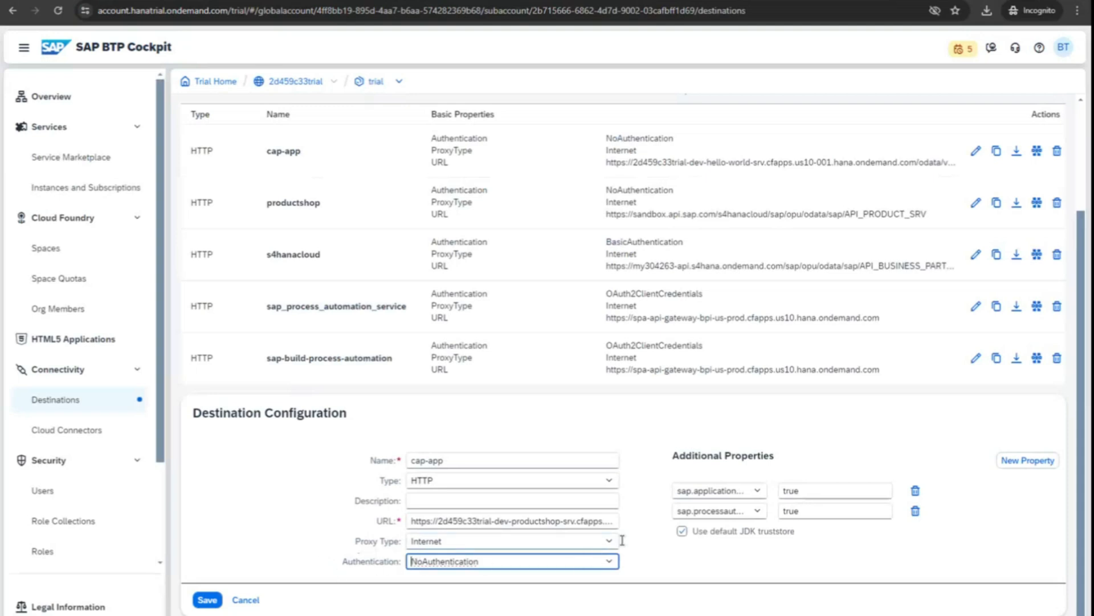
click(215, 596)
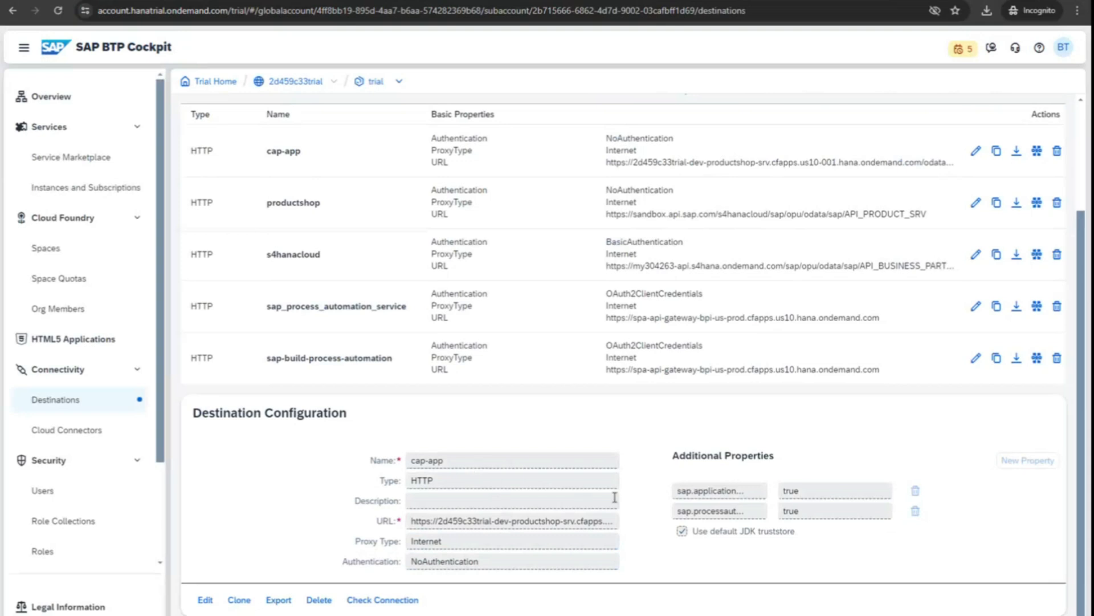
Step: Copy the property name sap.processautomation.enabled from the cap-app destination's additional properties and paste it into a new message in the Teams meeting chat
drag(679, 491, 763, 499)
key(ctrl+c)
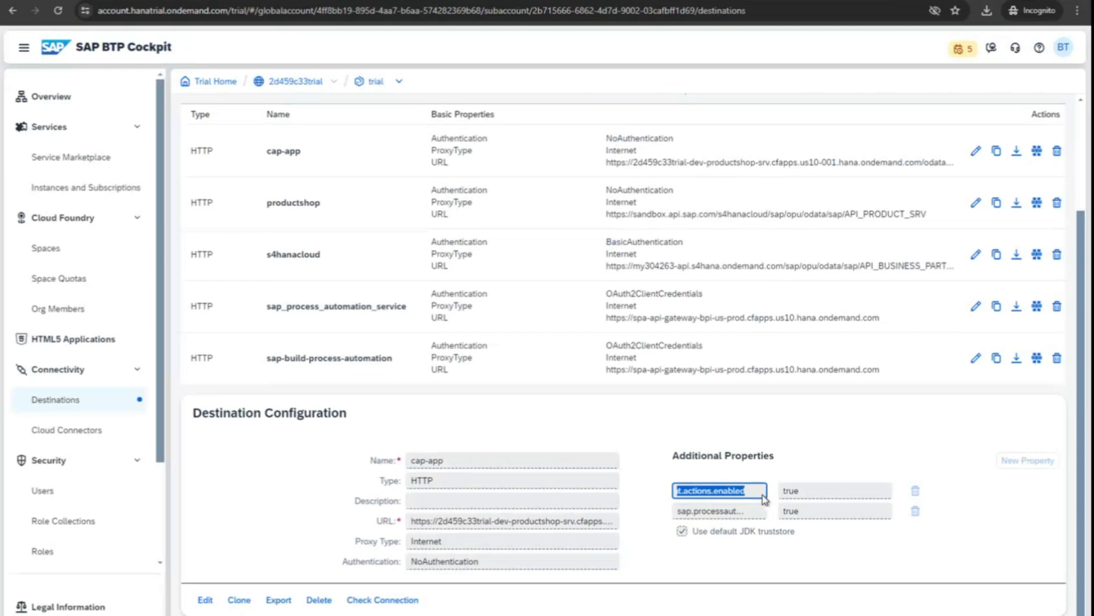
double_click(676, 511)
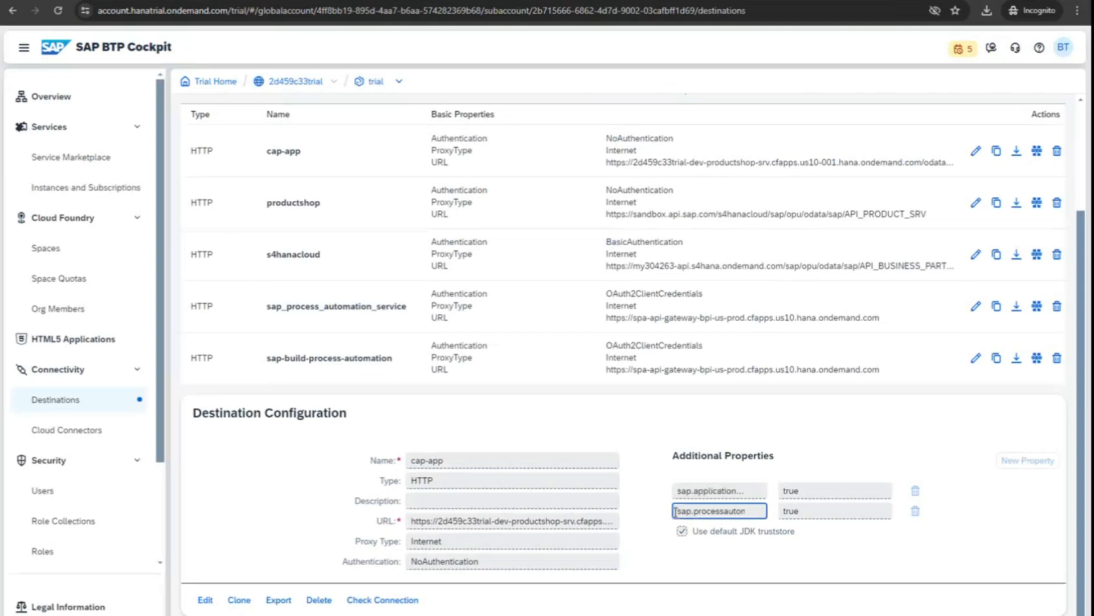
scroll(683, 512, right, 1)
scroll(683, 511, right, 1)
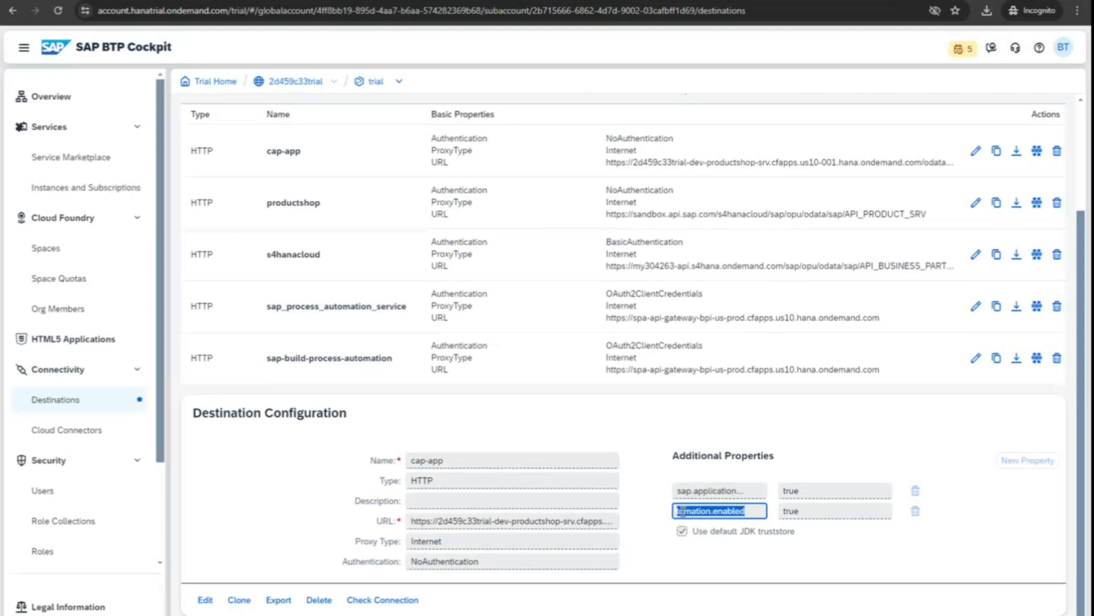
key(ctrl+Left)
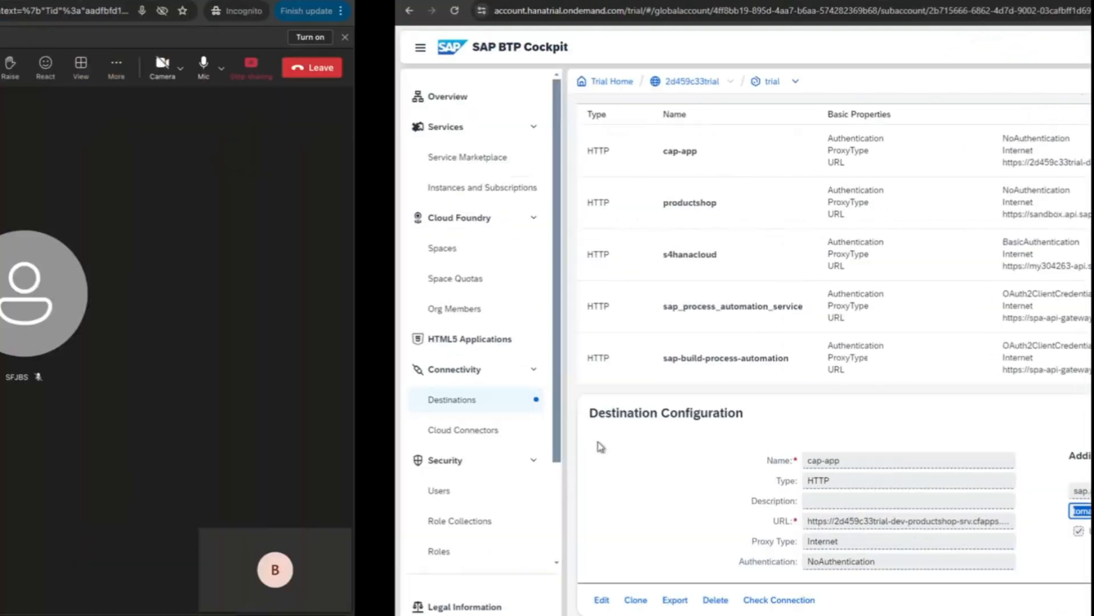
click(295, 1)
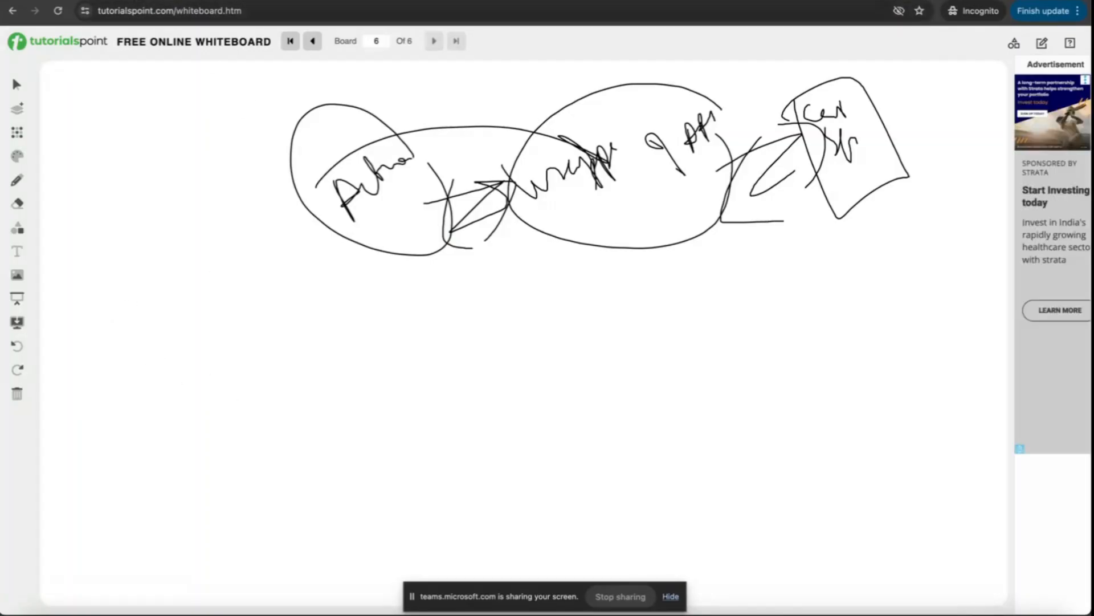
click(159, 1)
click(676, 66)
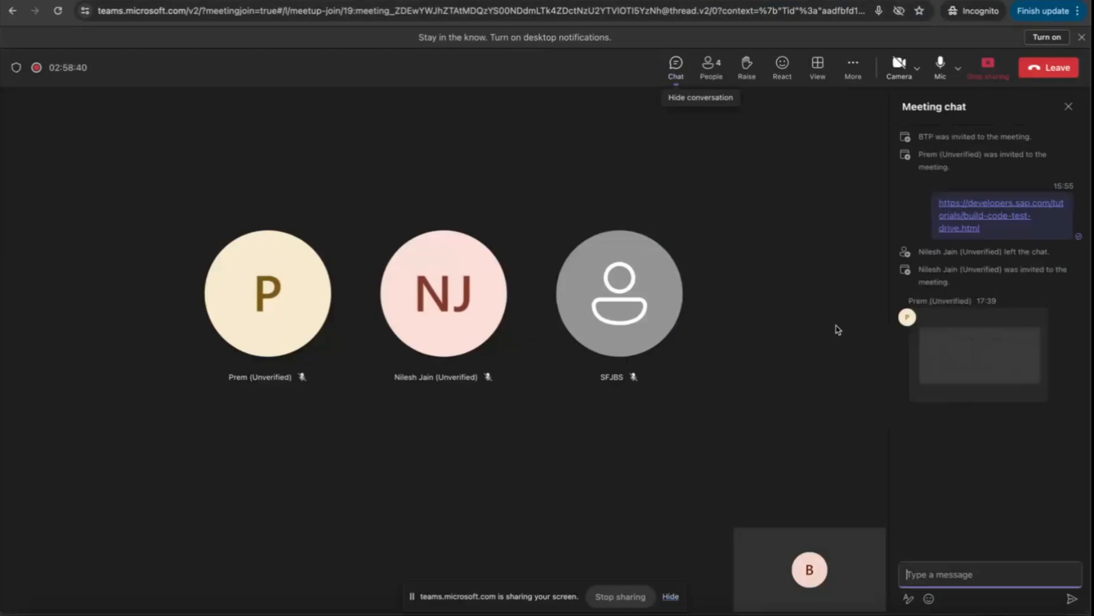
text(sap.processautomation.enabled)
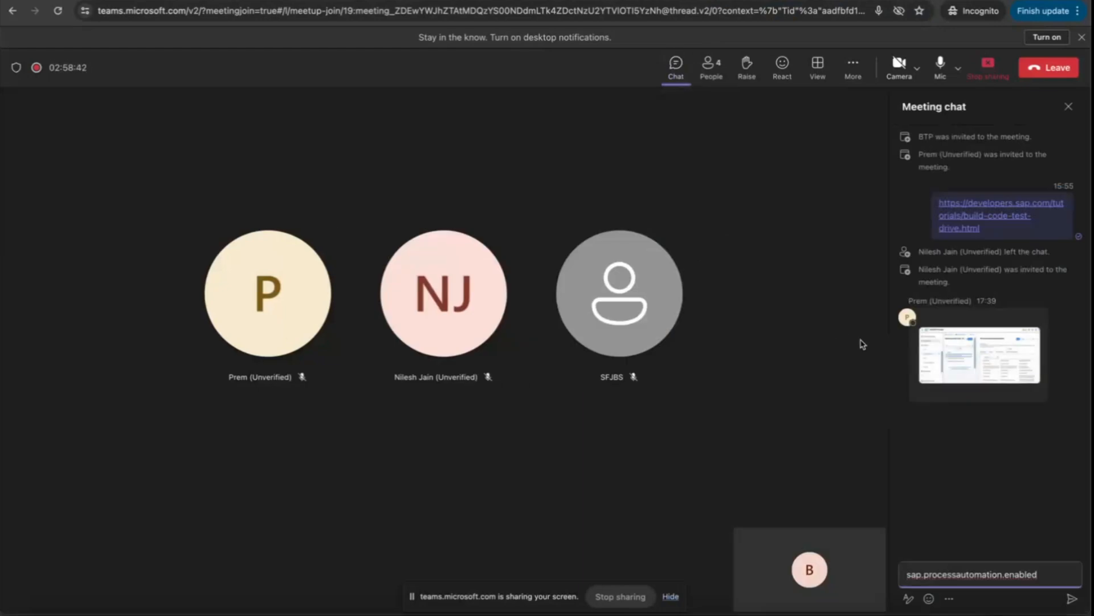
Step: Add the destination's sap.applicationdevelopment.actions.enabled property name on a second line of the meeting chat message and send it
key(shift+Return)
key(ctrl+Right)
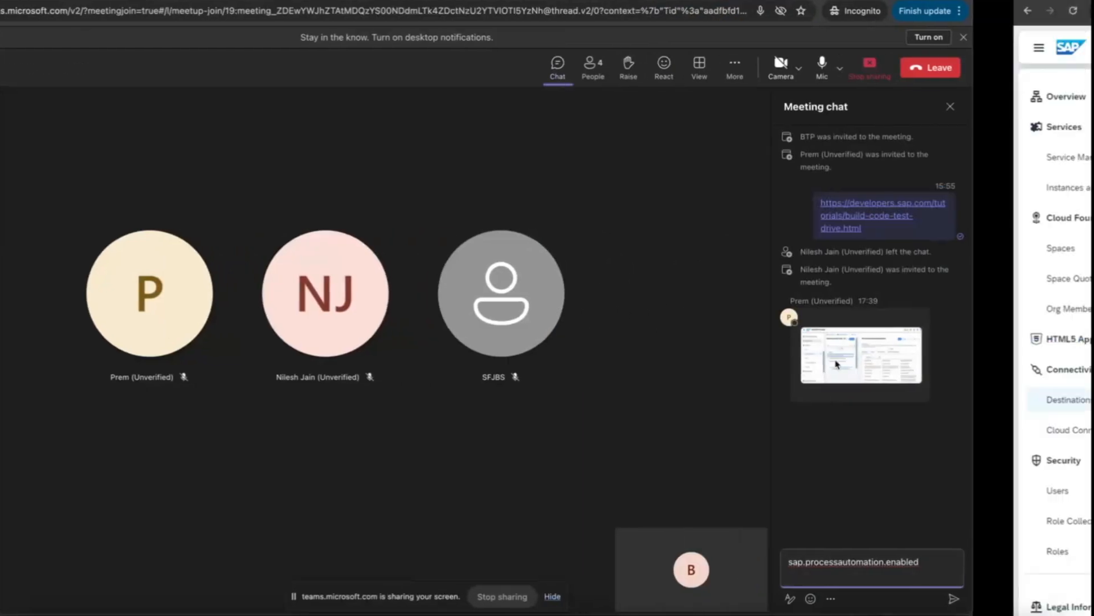
key(shift+Tab)
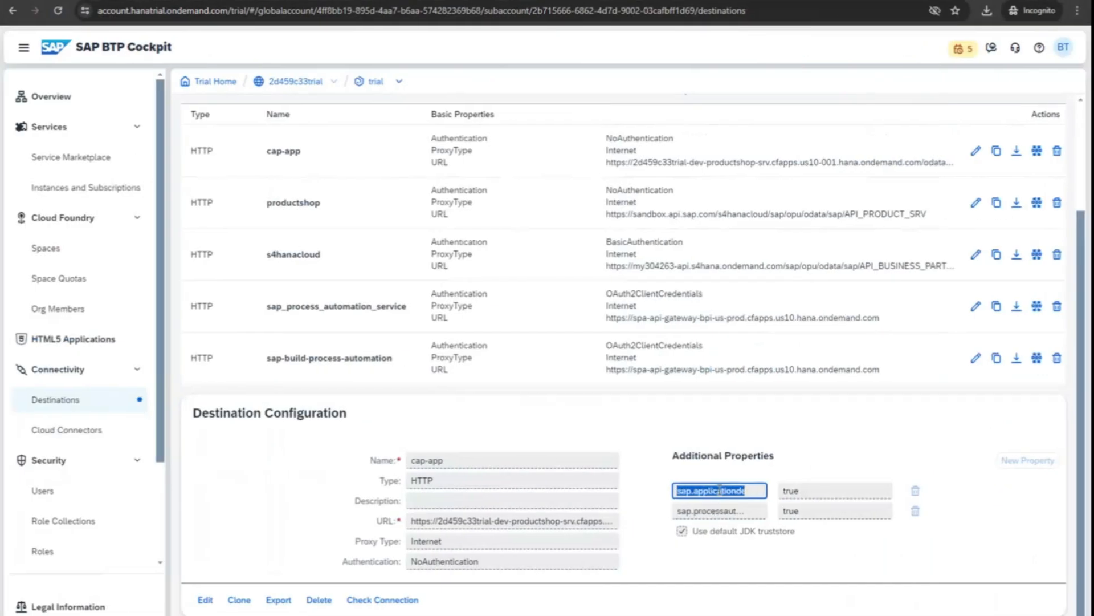
key(ctrl+Left)
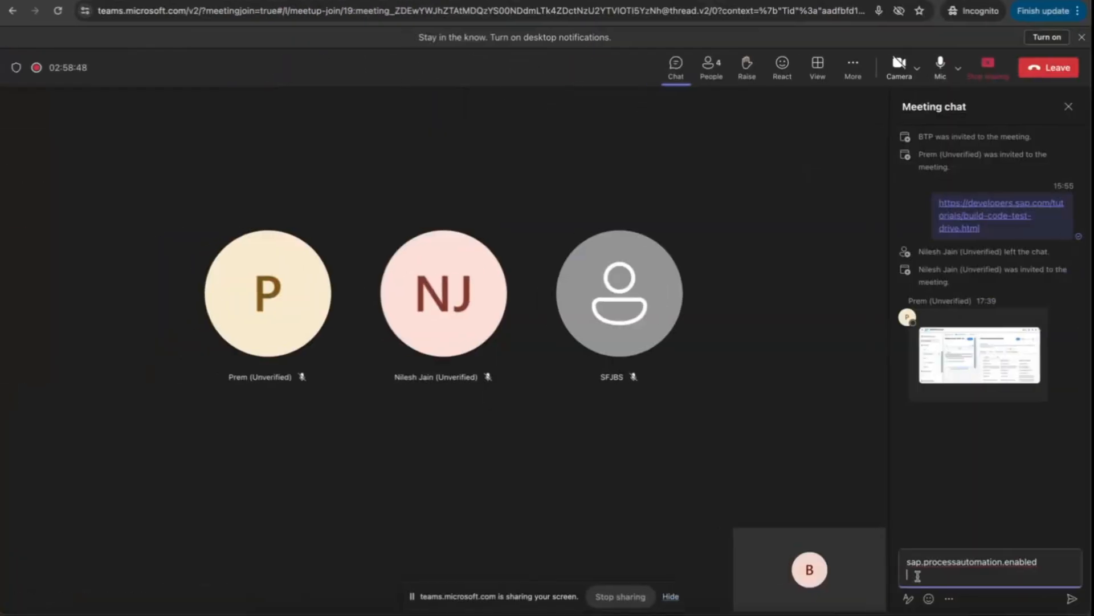
key(ctrl+v)
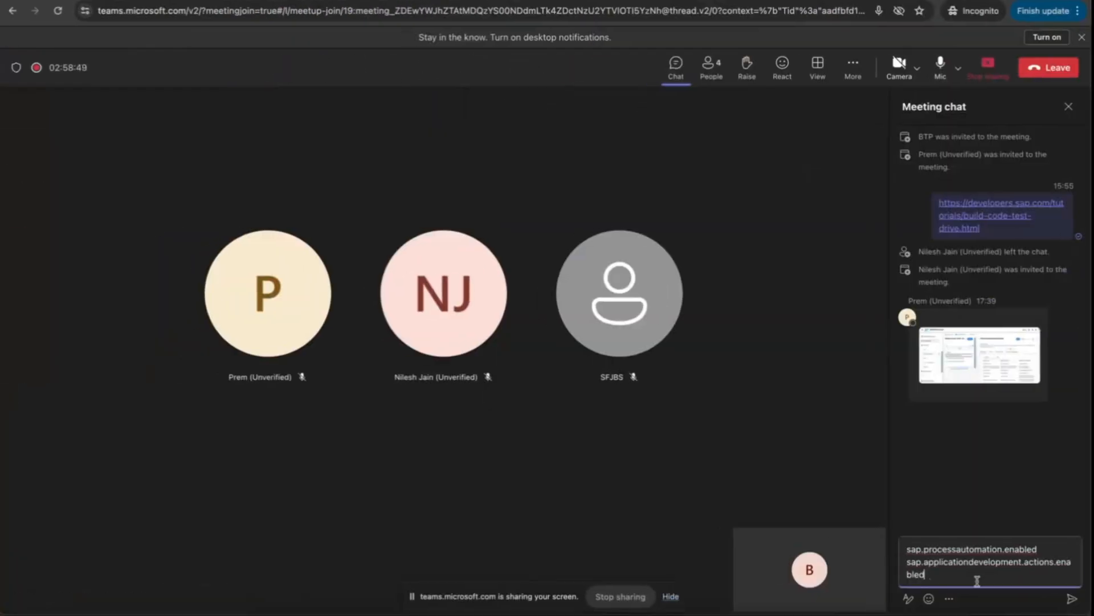
click(1072, 600)
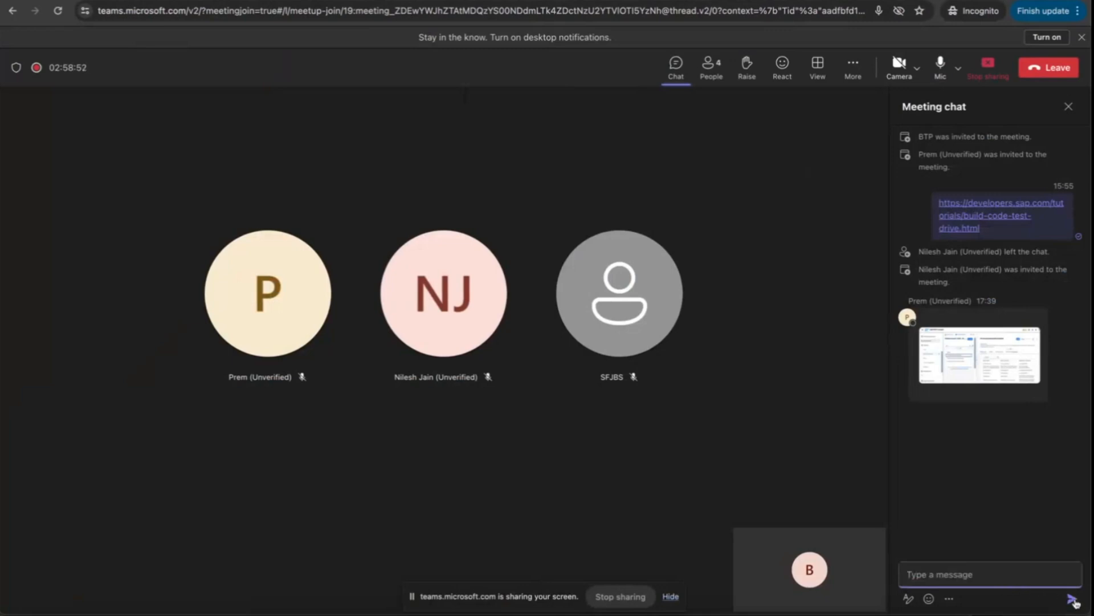
Step: Switch to SAP Build and add the cap-app destination in the Control Tower's backend configuration
key(ctrl+Right)
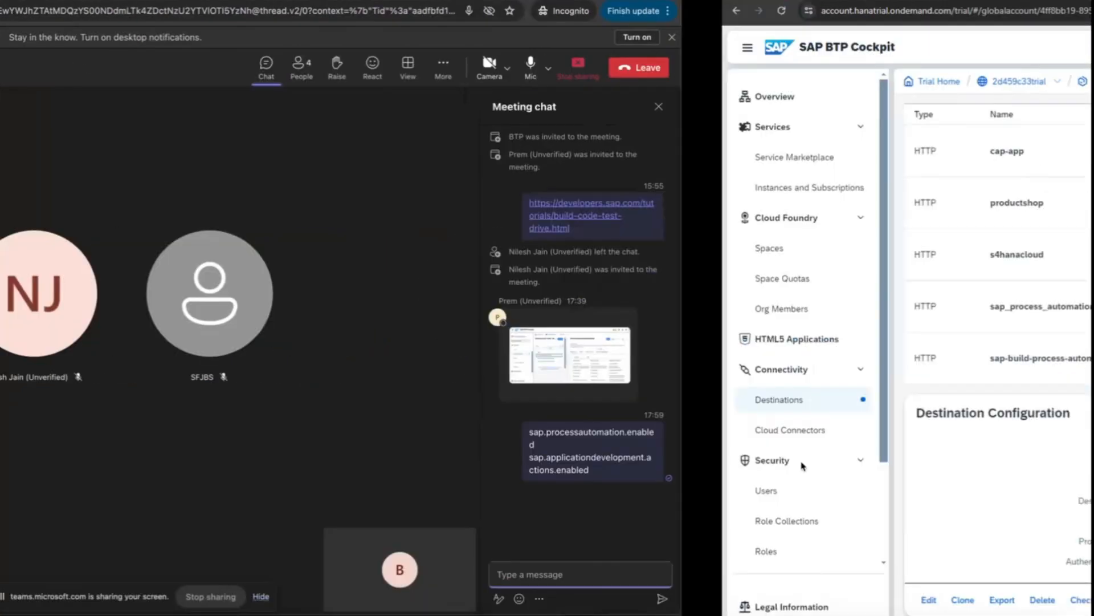
drag(455, 464, 406, 466)
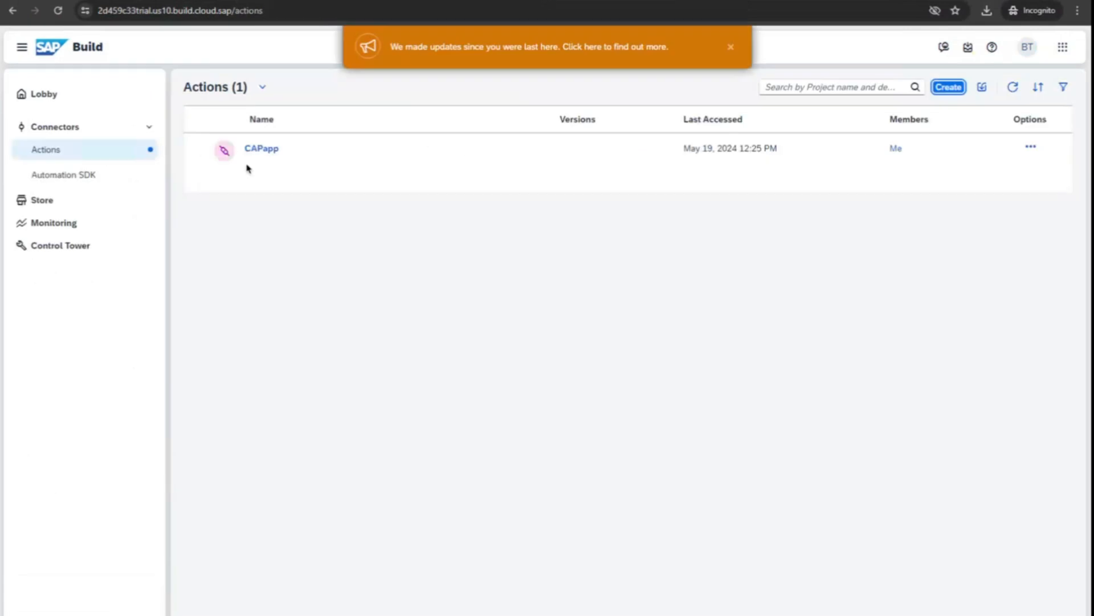
click(66, 247)
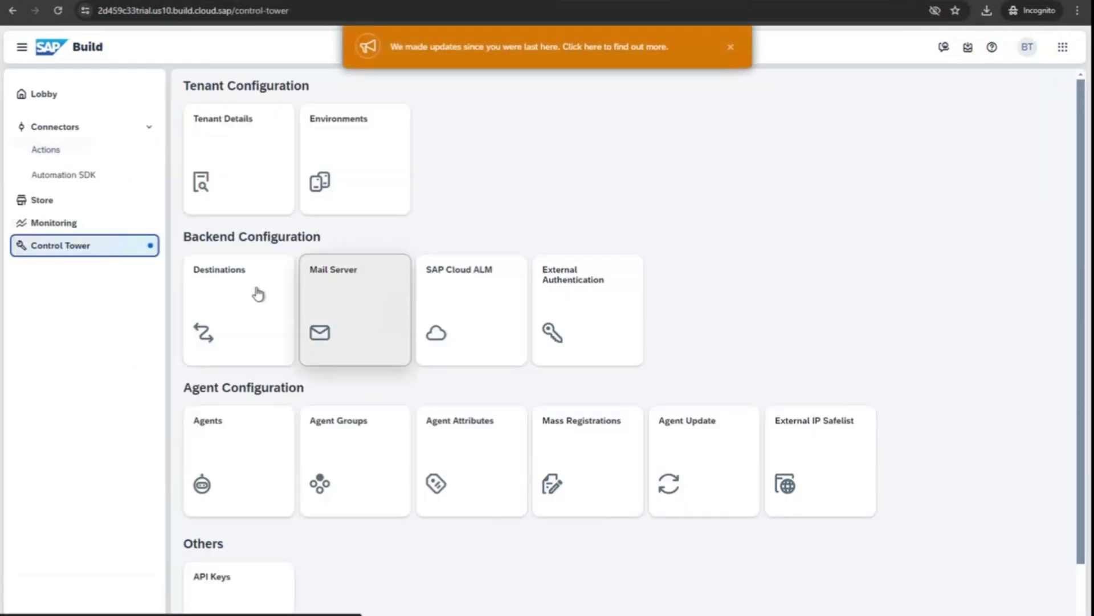
click(246, 295)
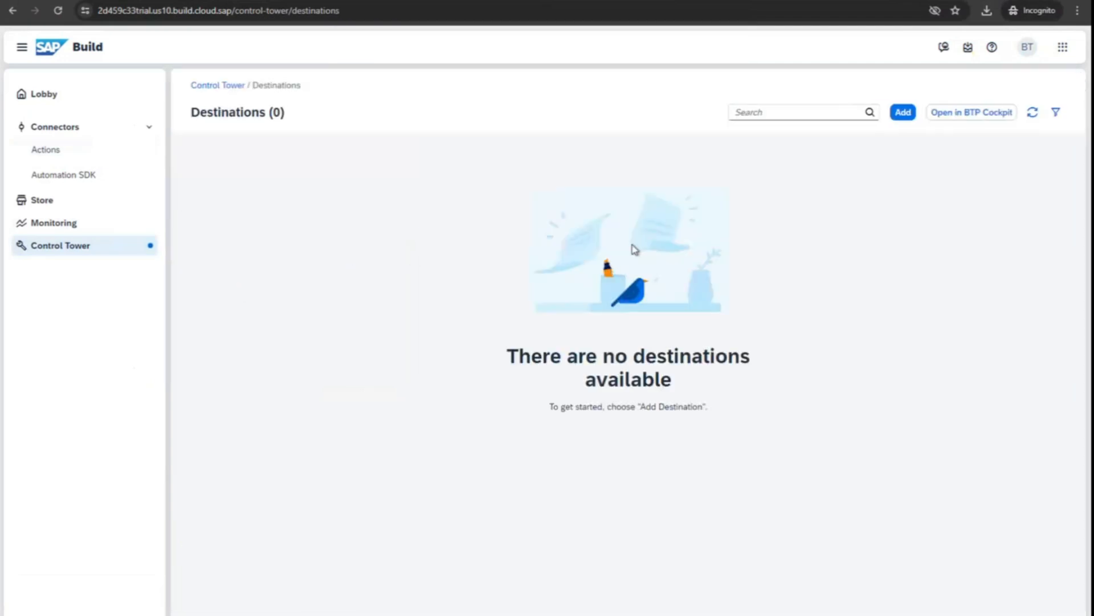
click(909, 116)
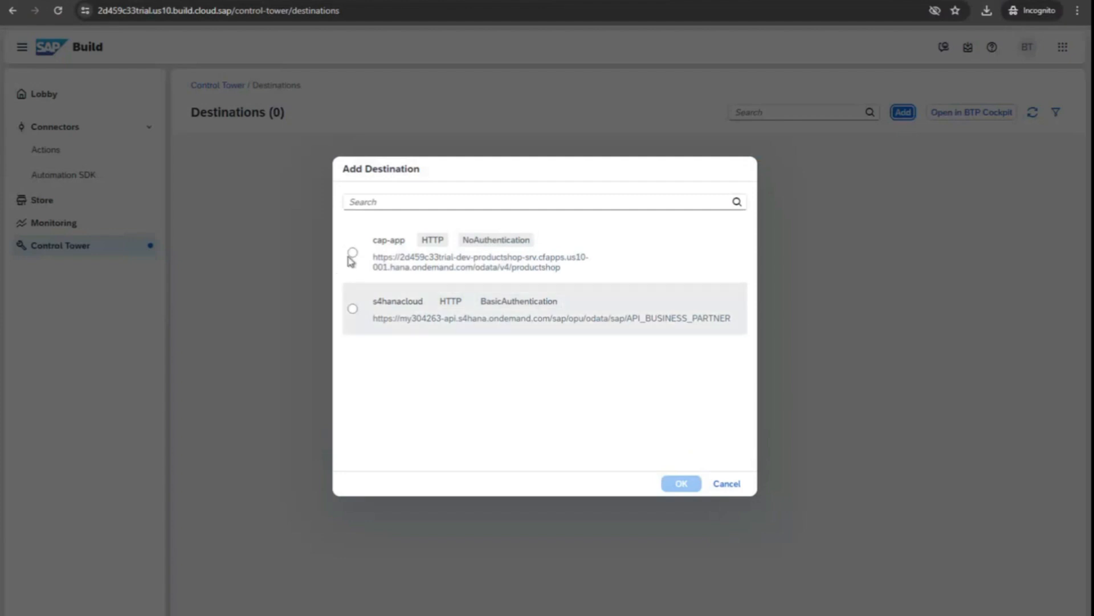
click(351, 253)
click(682, 483)
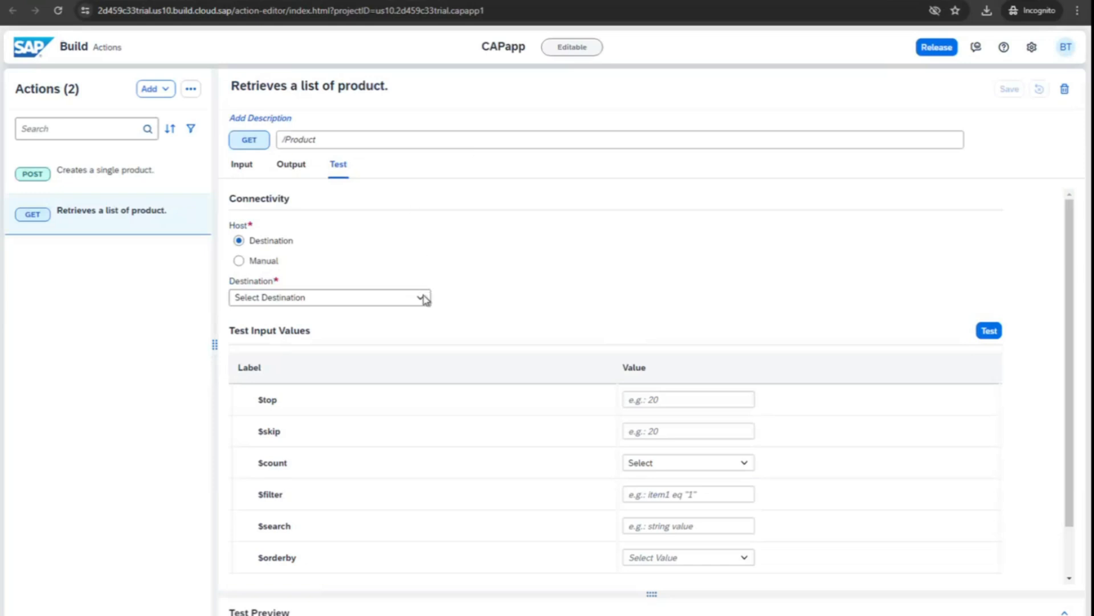
Step: In the CAPapp project, choose cap-app as the test destination for "Retrieves a list of product" and run the test
click(424, 299)
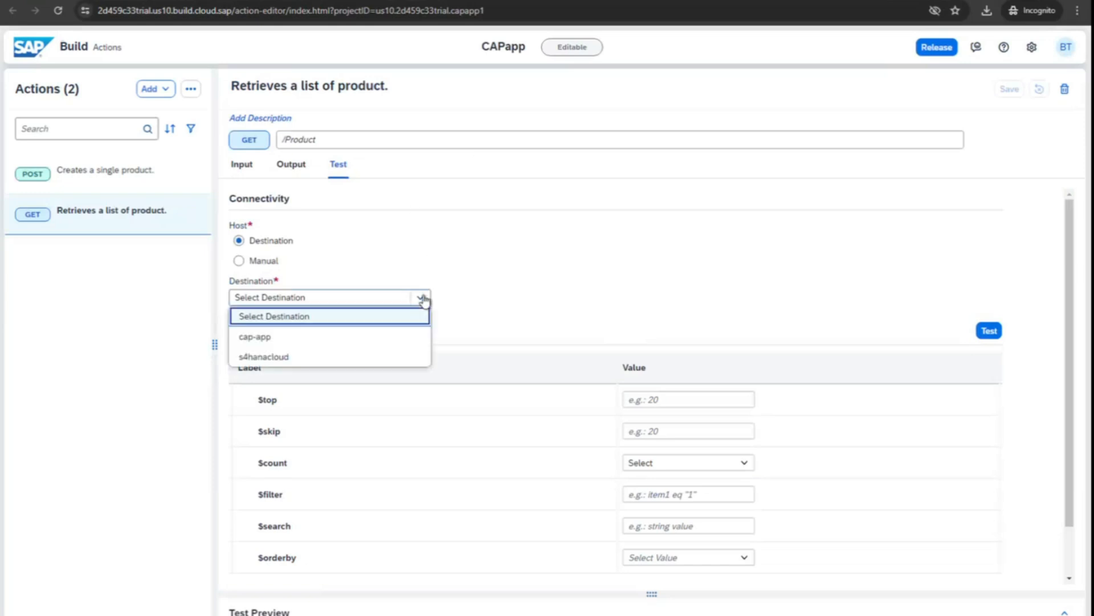
click(342, 342)
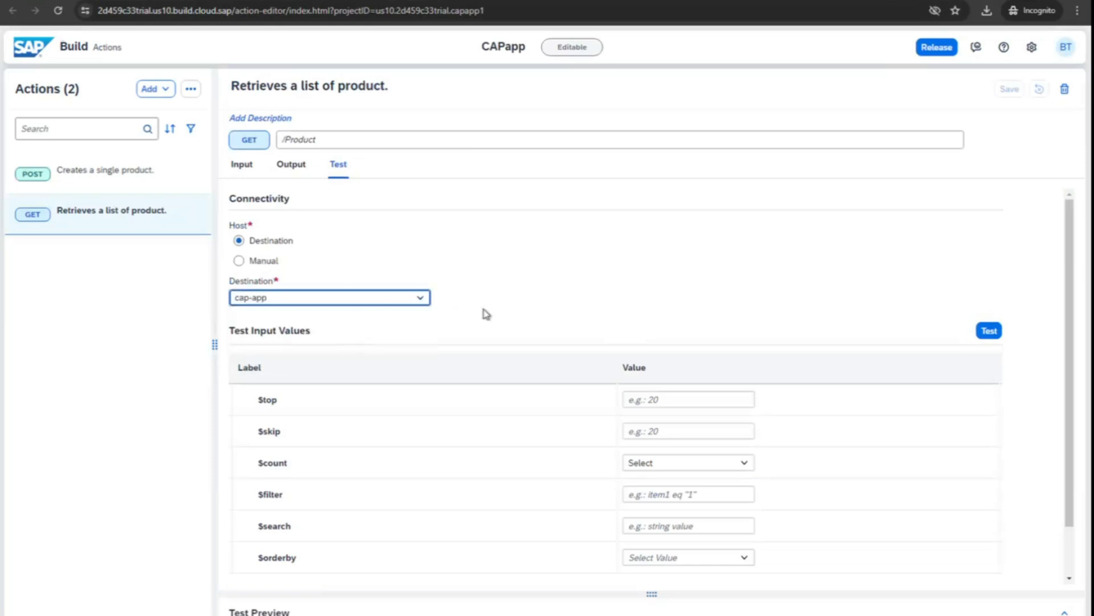
click(986, 333)
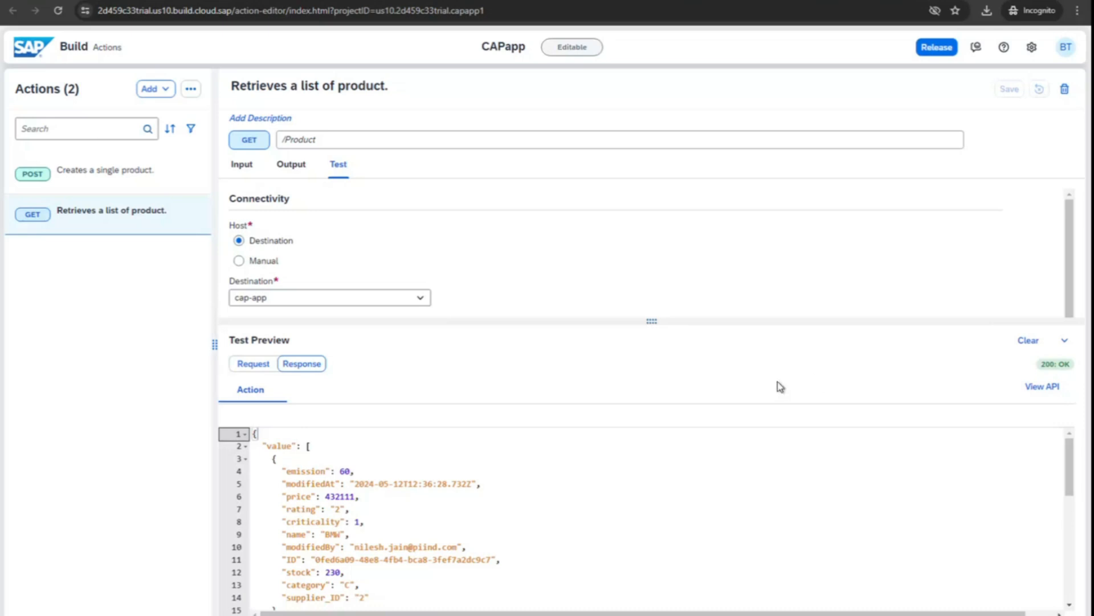
Step: Enlarge the test preview and examine the returned product records, including their modifiedBy and supplier_ID fields
drag(652, 321, 652, 233)
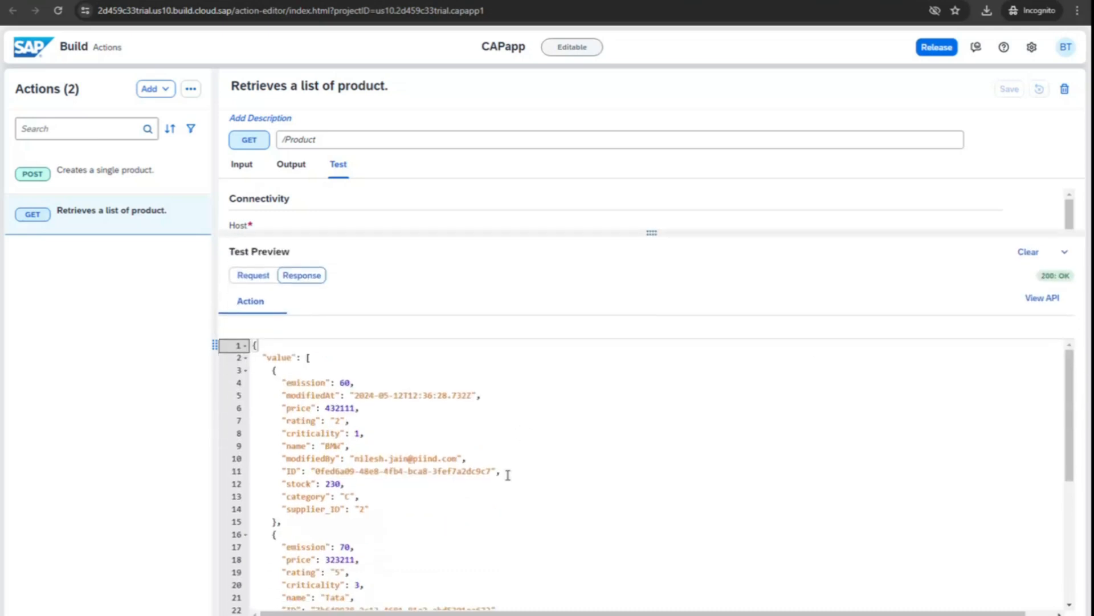
drag(436, 506, 314, 420)
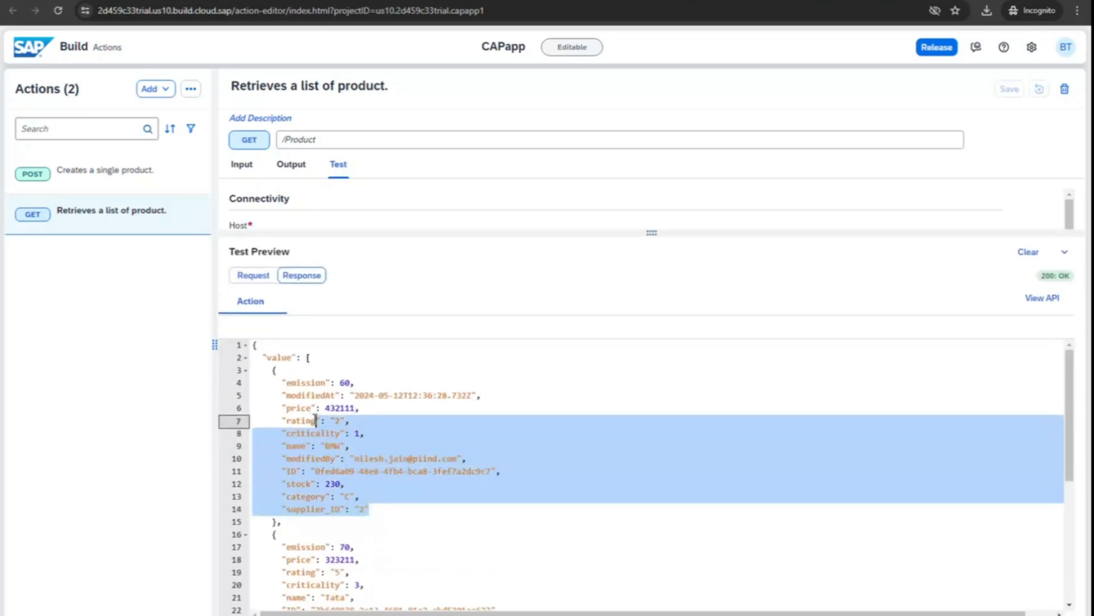
click(436, 541)
scroll(436, 540, down, 1)
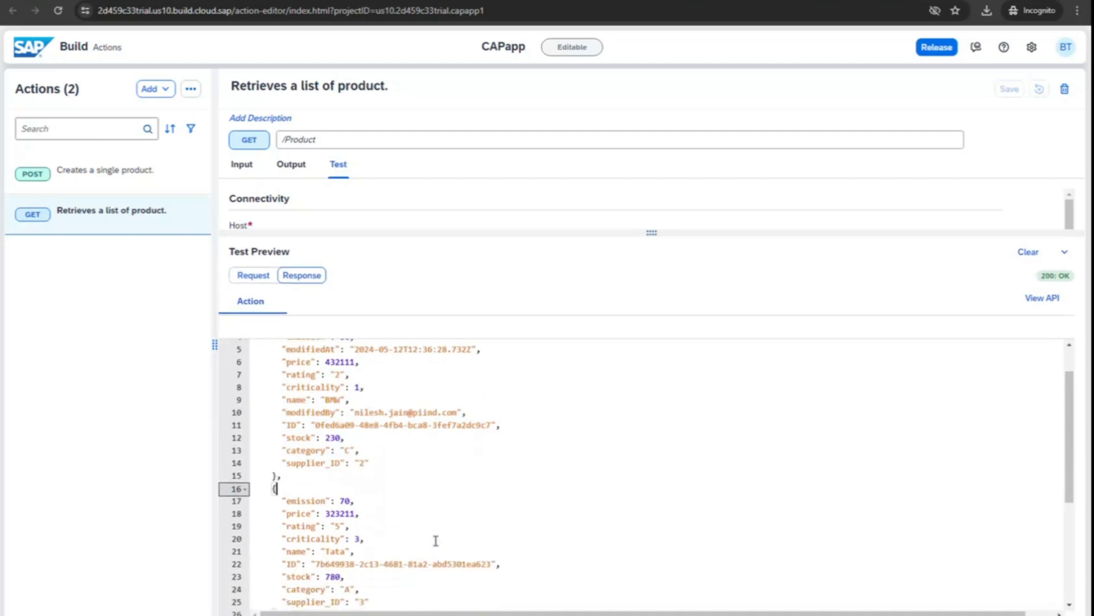
scroll(436, 540, down, 1)
scroll(436, 541, up, 1)
scroll(436, 540, up, 1)
drag(356, 428, 458, 429)
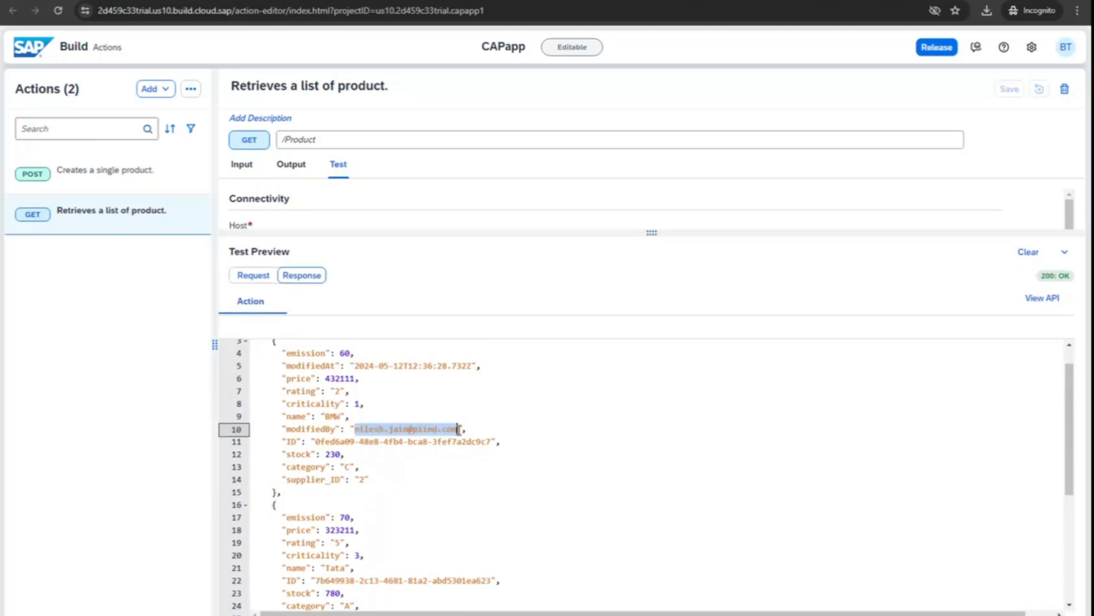
scroll(458, 429, down, 5)
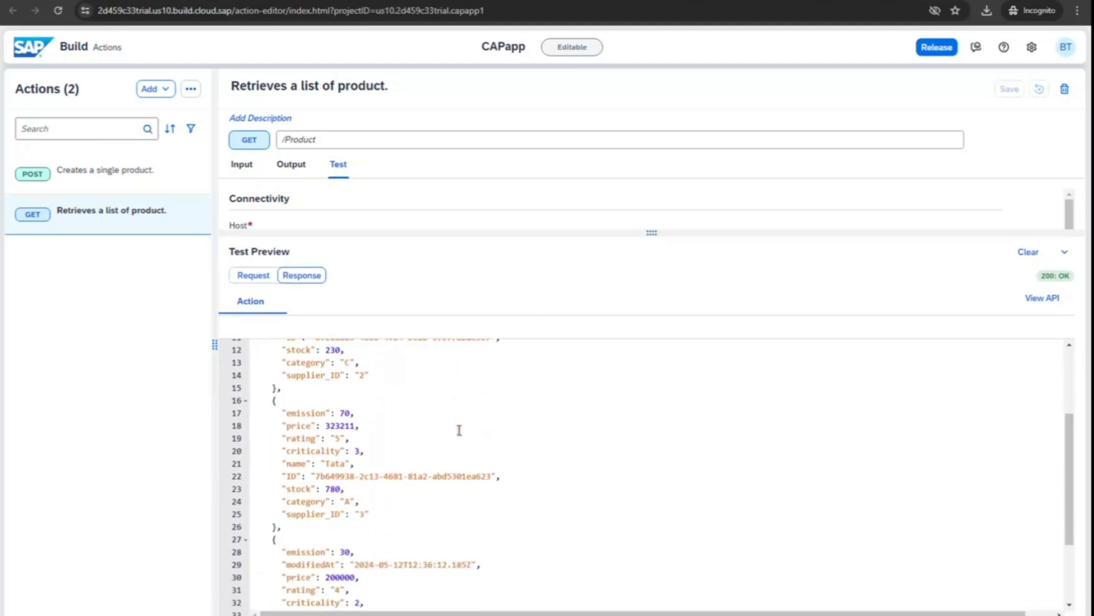
scroll(459, 430, down, 4)
click(471, 502)
scroll(471, 502, up, 7)
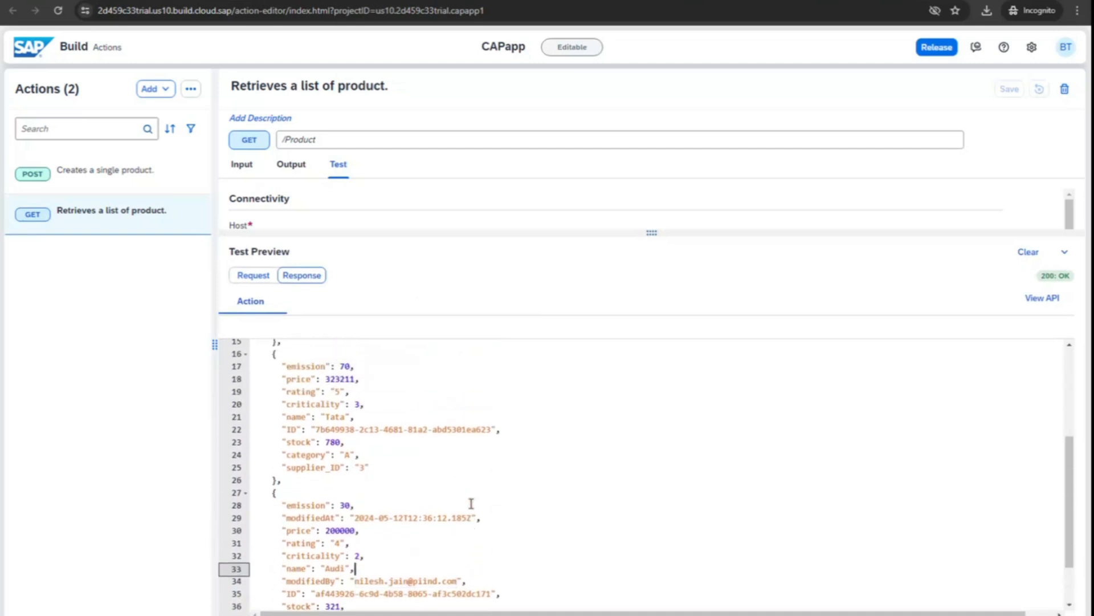
scroll(471, 502, up, 2)
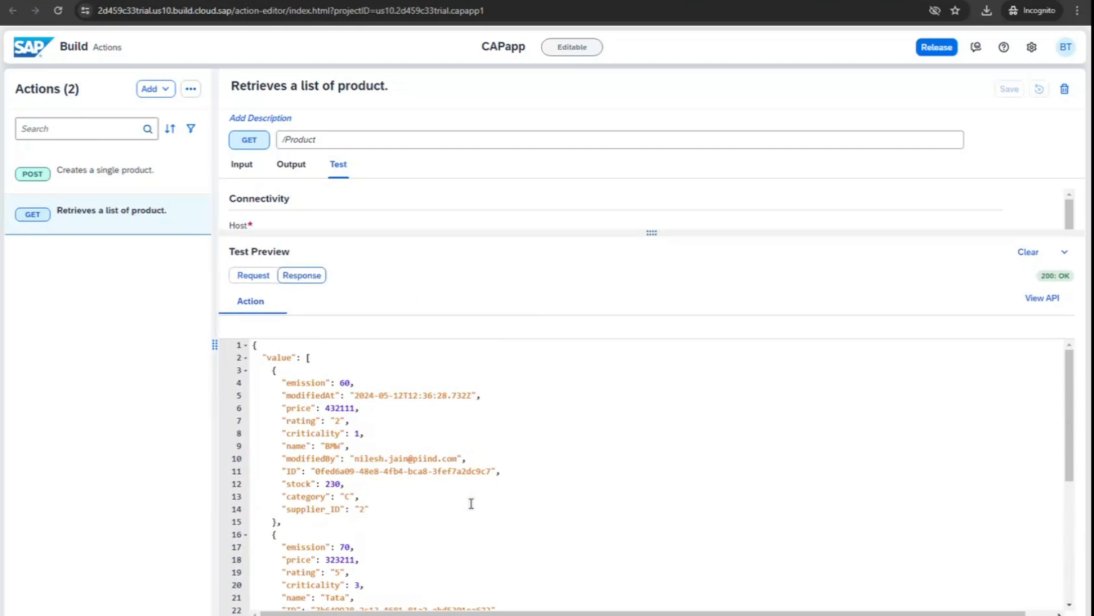
drag(341, 506, 287, 505)
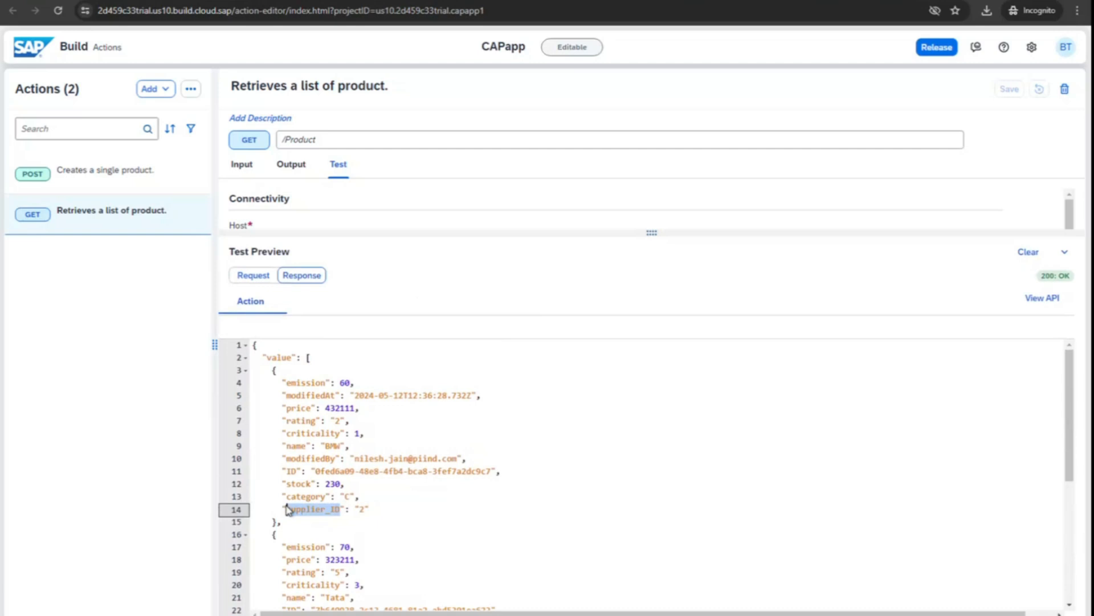
scroll(288, 509, down, 4)
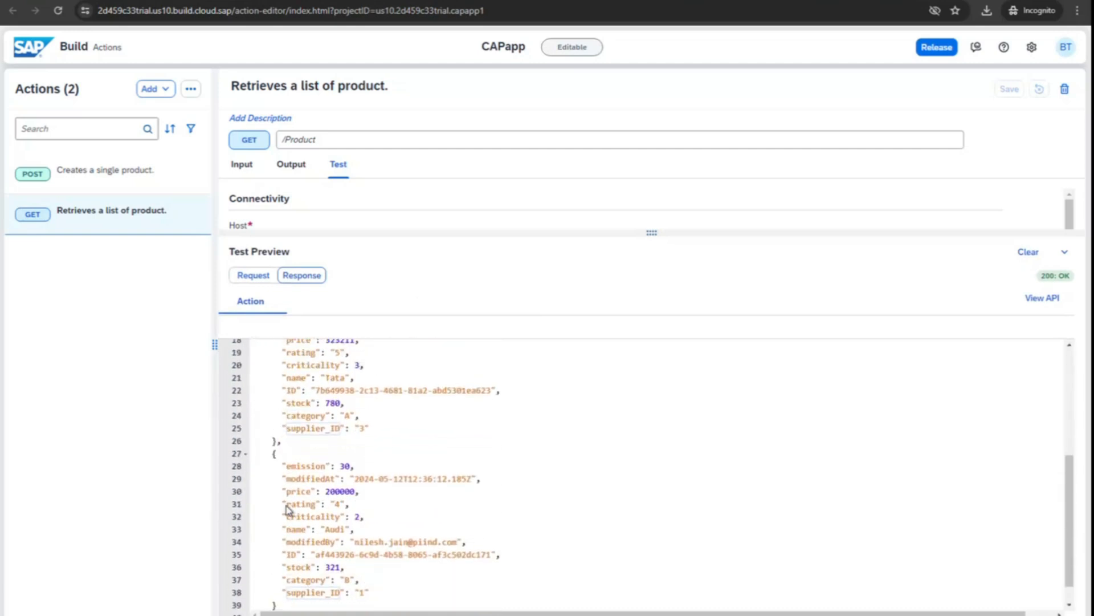
scroll(288, 509, up, 4)
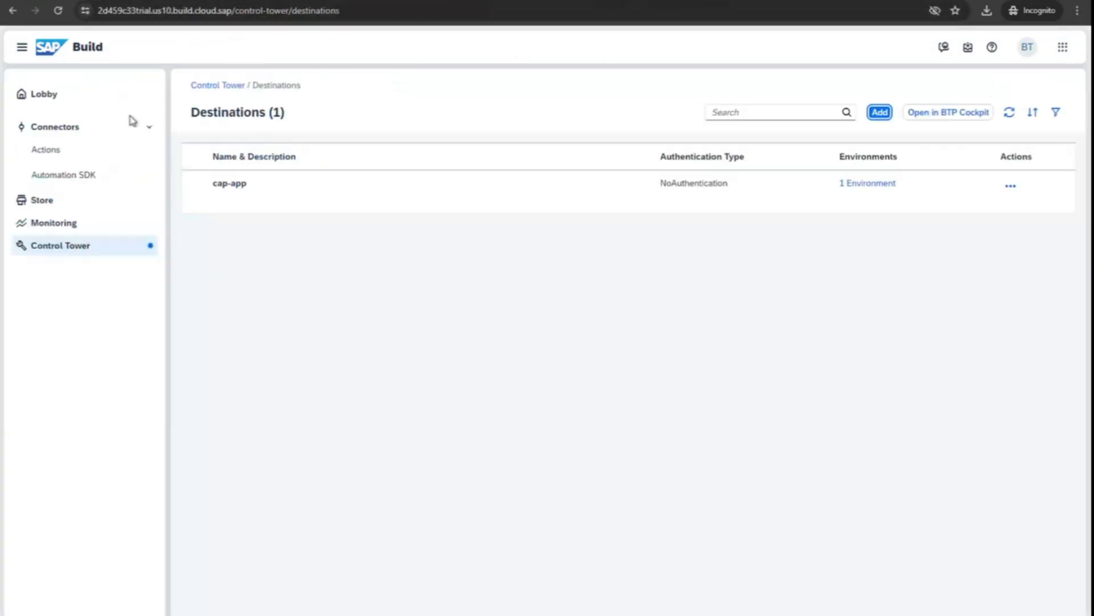
Step: Return to the SAP Build lobby, switch to the automate productshop process, and open its productentryform trigger in the form editor
click(85, 98)
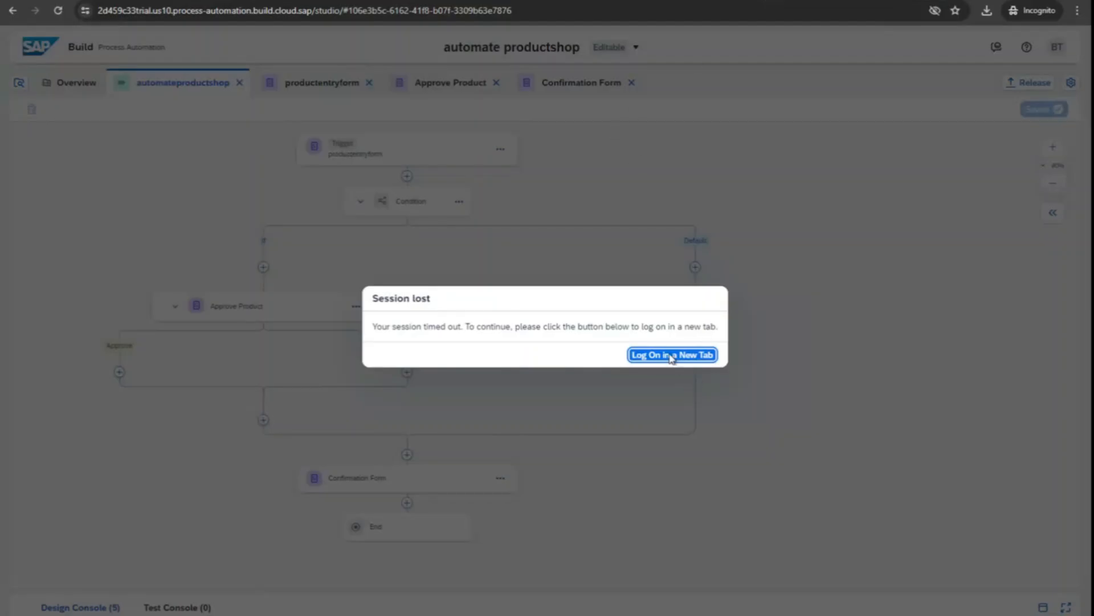
click(672, 355)
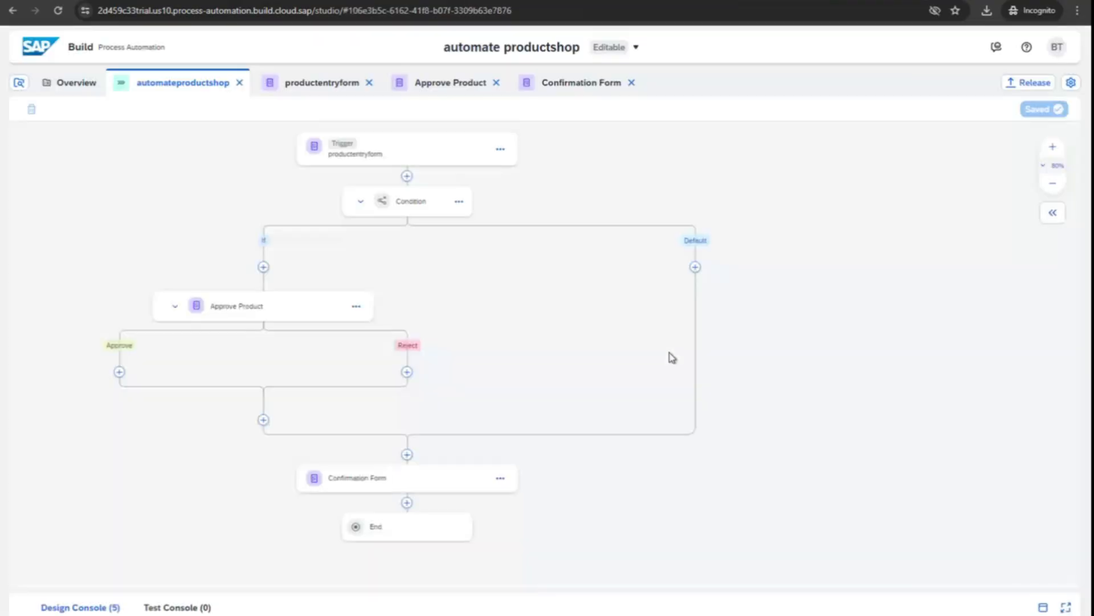
click(500, 149)
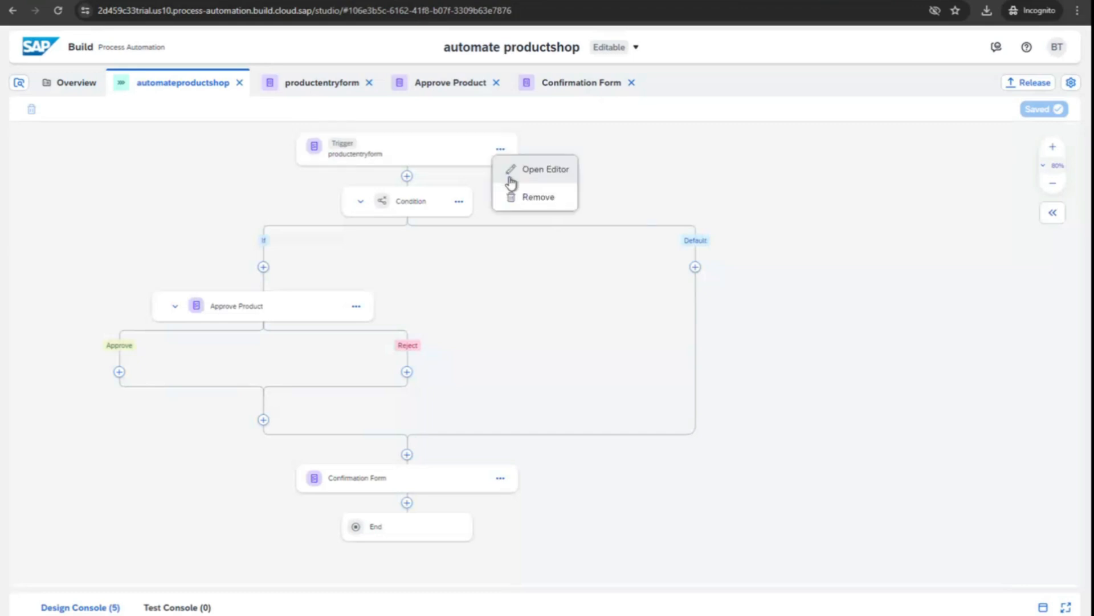
click(512, 182)
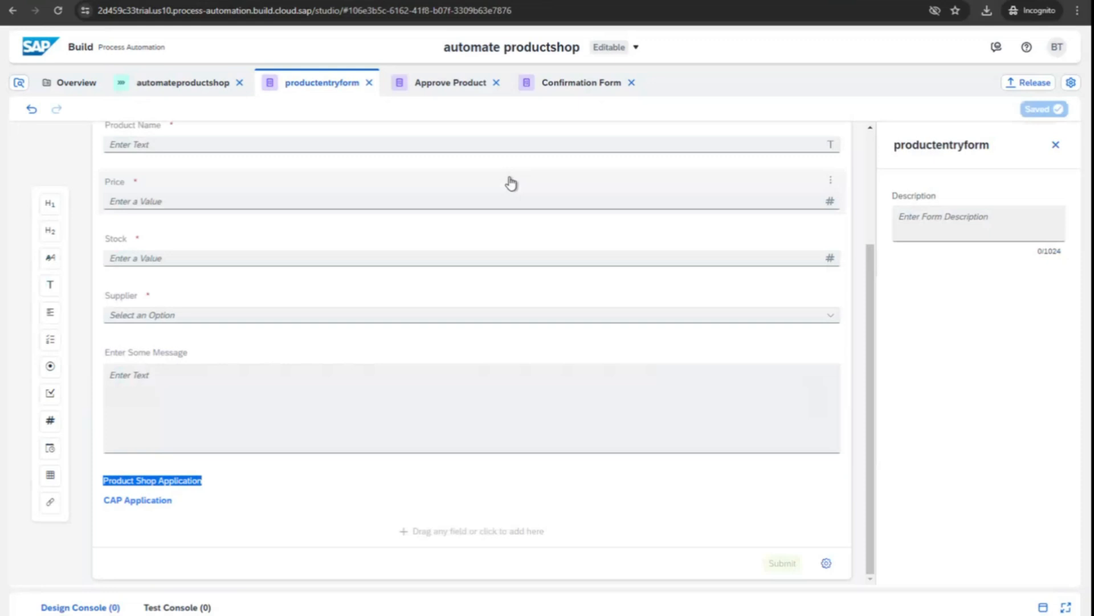
Step: Replace the Supplier dropdown's options in productentryform with 1, 2 and 3, and save the form
scroll(660, 342, up, 3)
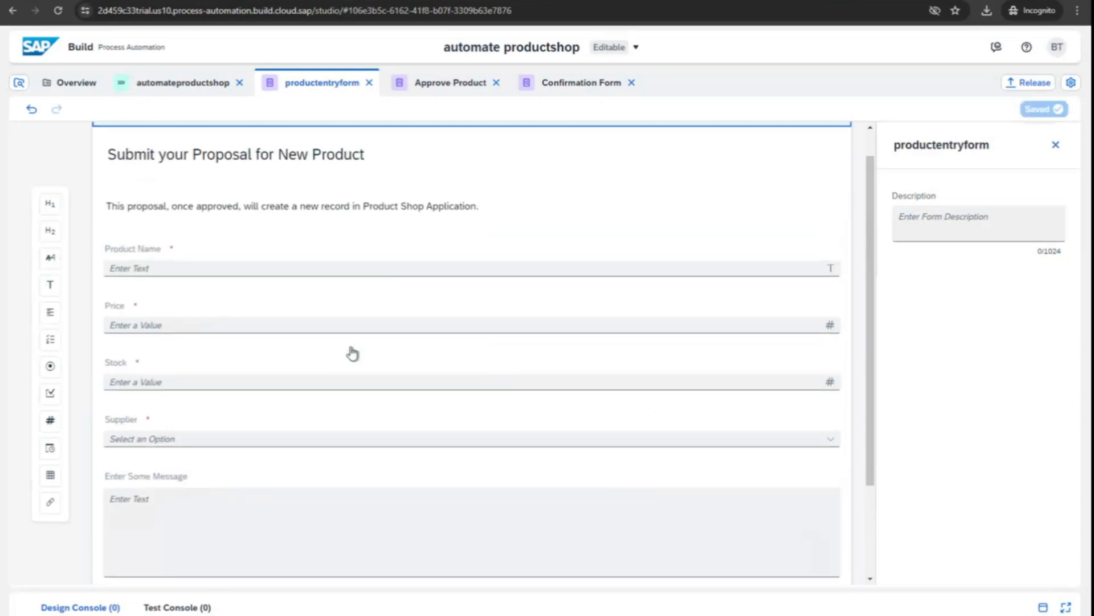
click(465, 432)
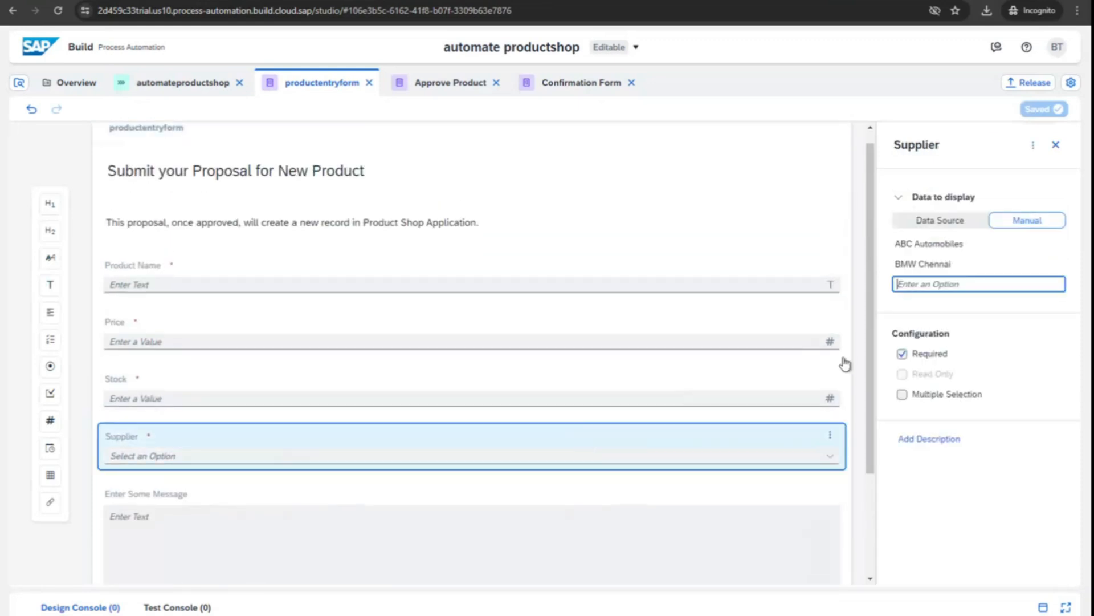
click(944, 245)
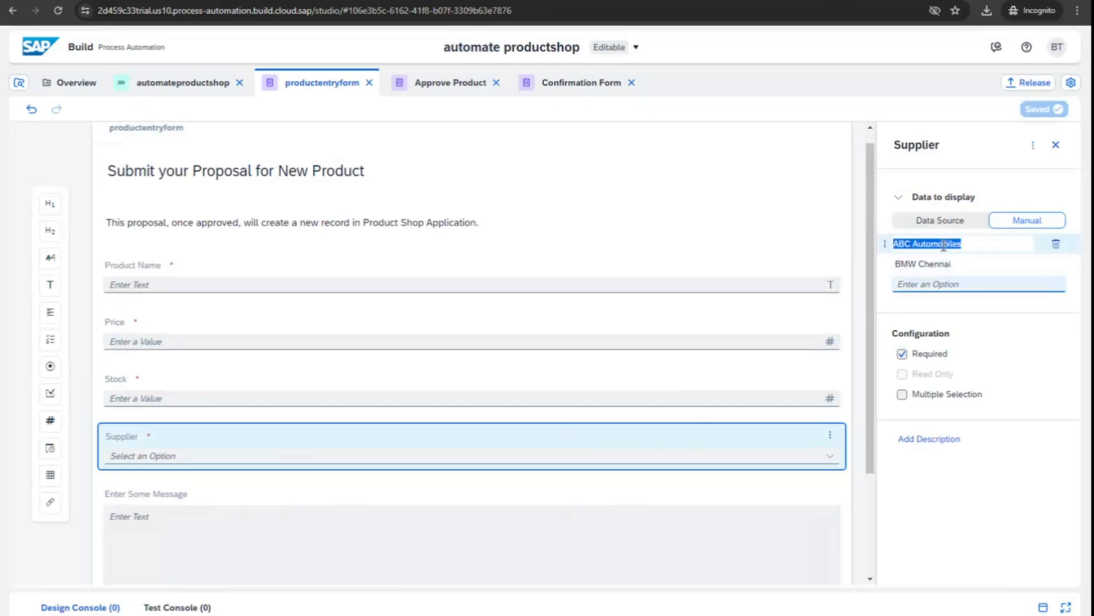
text(1)
click(937, 266)
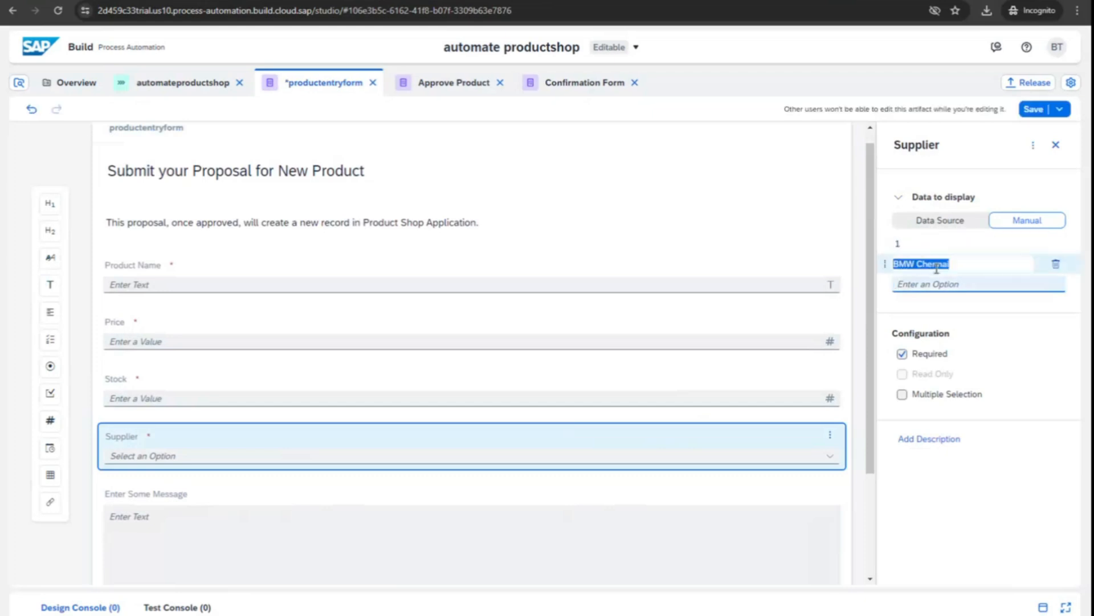
text(2)
click(948, 284)
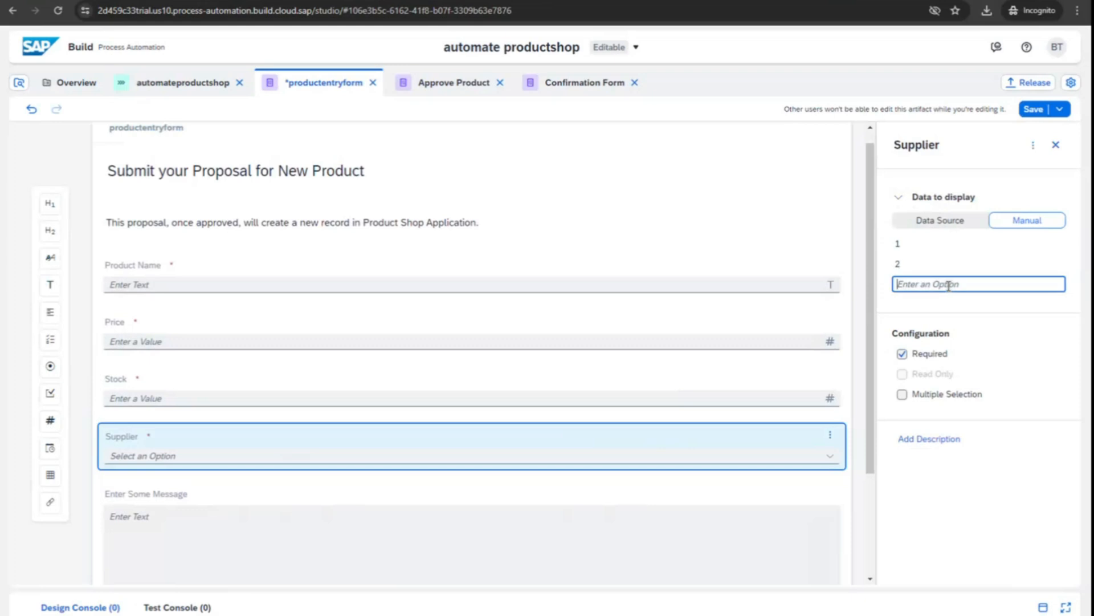
text(2)
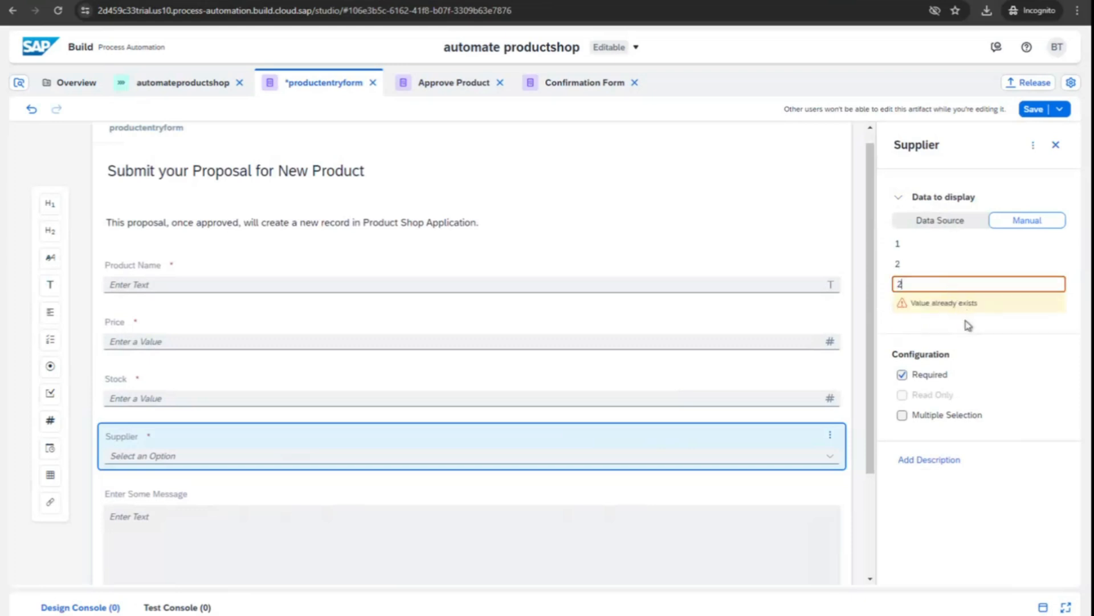
key(BackSpace)
text(3)
key(Return)
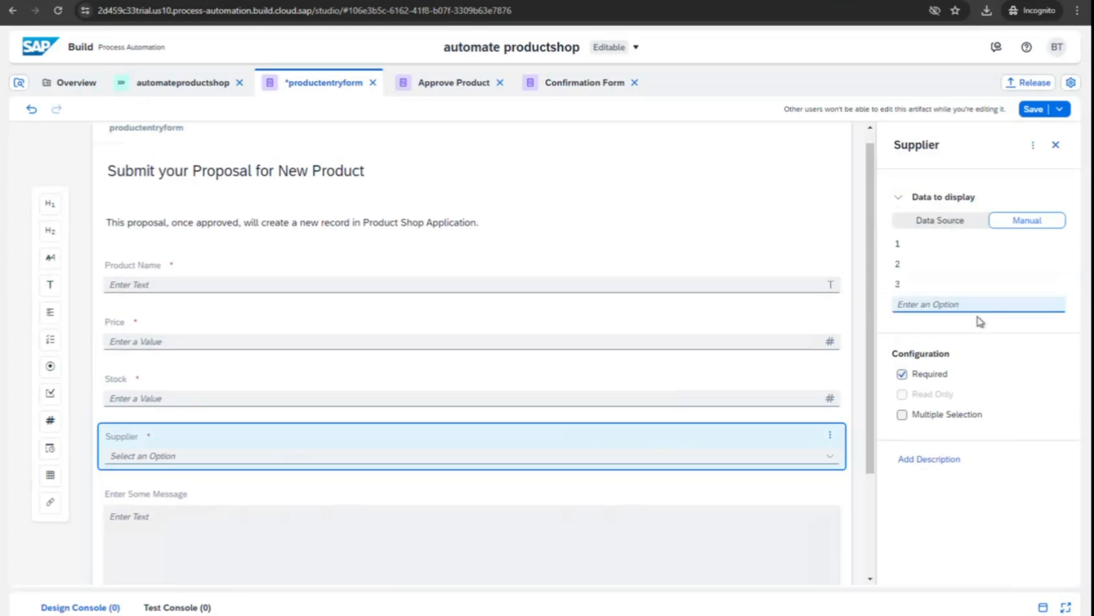
click(1032, 112)
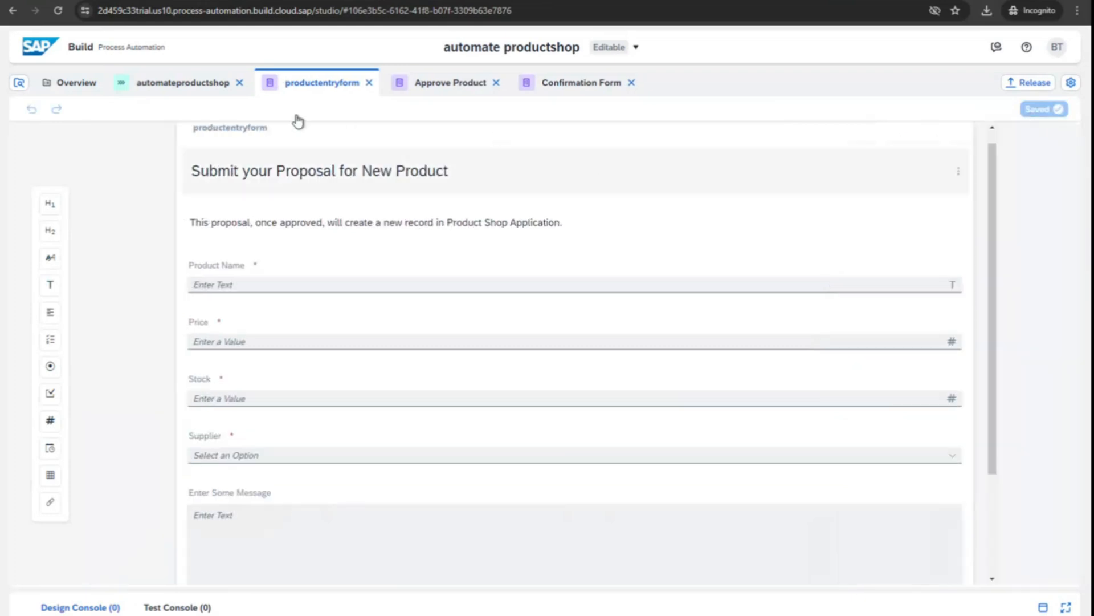
Step: In the automateproductshop process, set the If branch condition to Supplier is equal to 1, apply it and check its summary
click(190, 90)
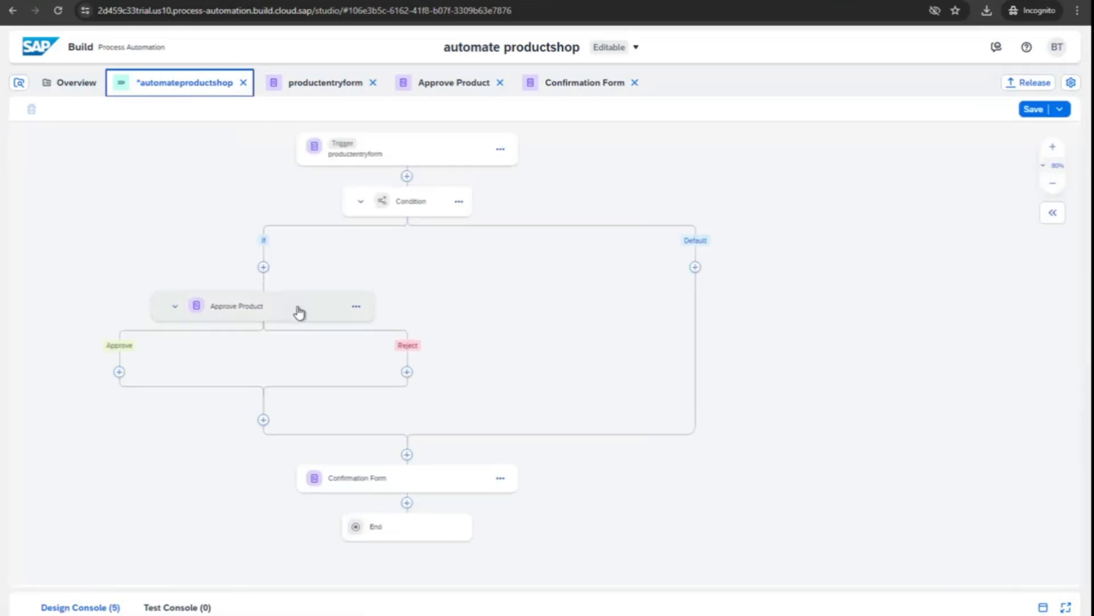
drag(299, 313, 462, 418)
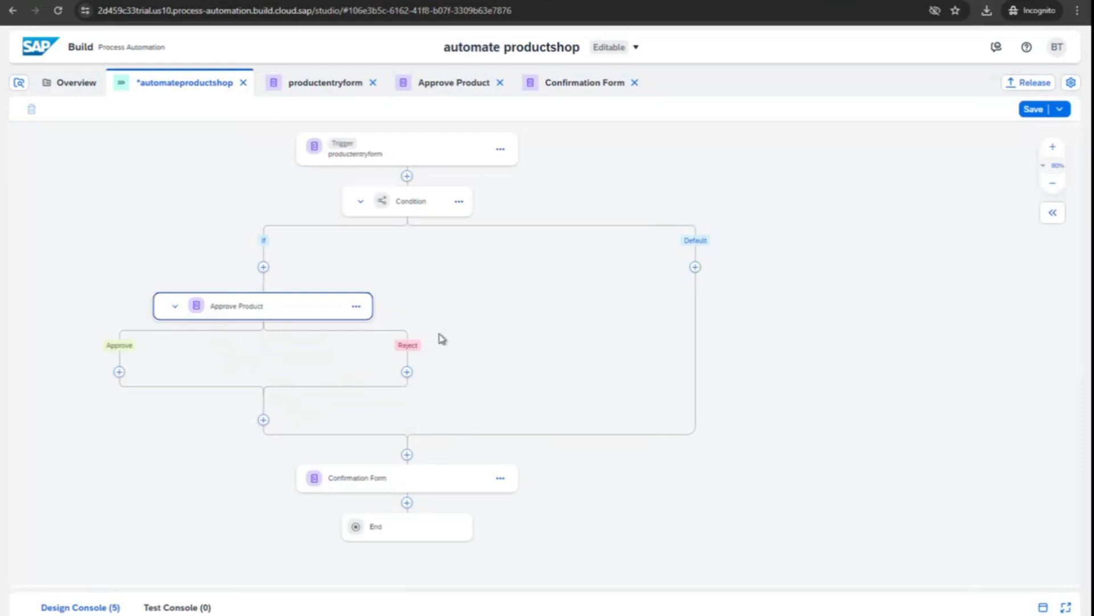
drag(266, 305, 279, 436)
click(438, 207)
click(861, 346)
click(816, 262)
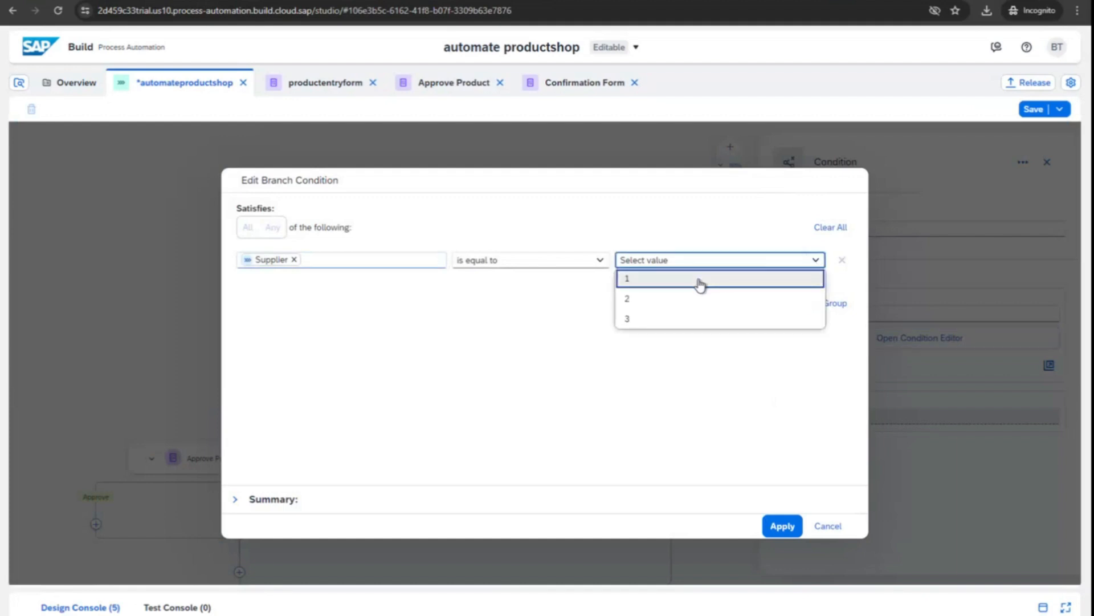
click(700, 279)
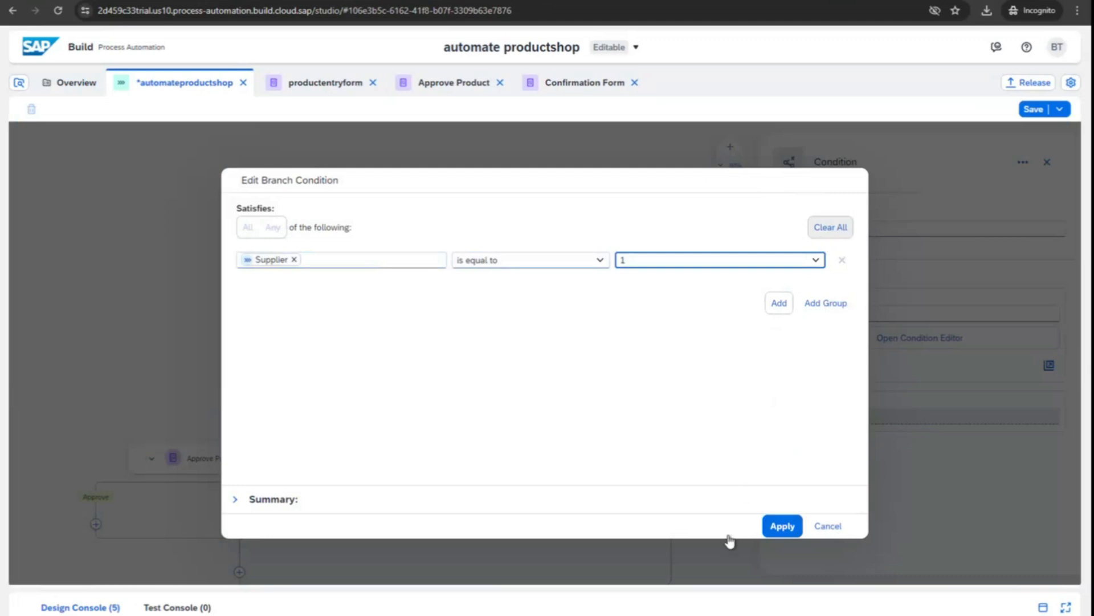
click(784, 526)
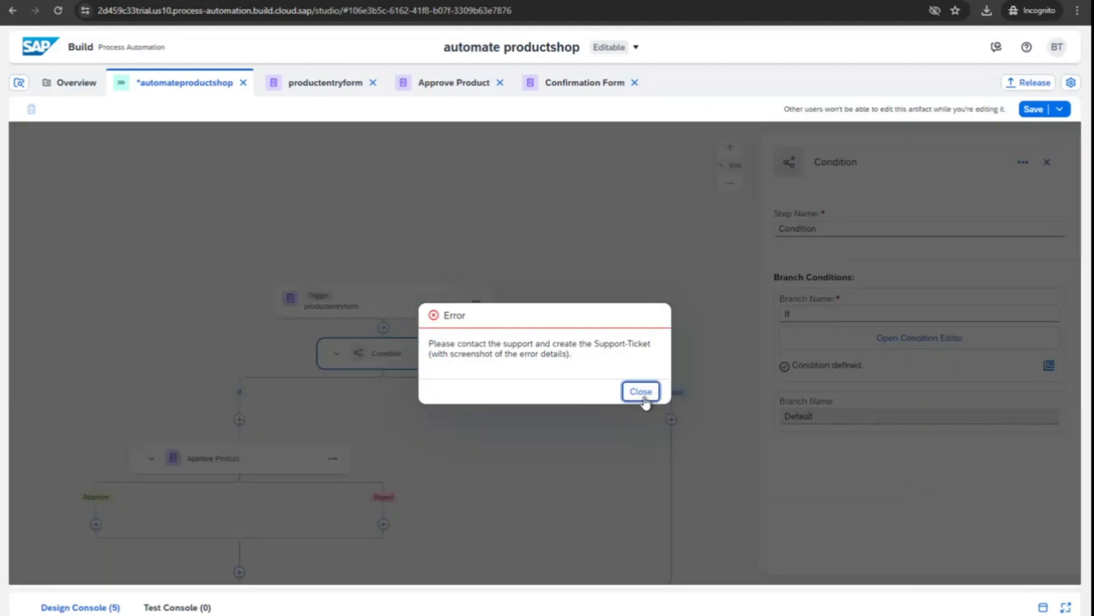
click(641, 391)
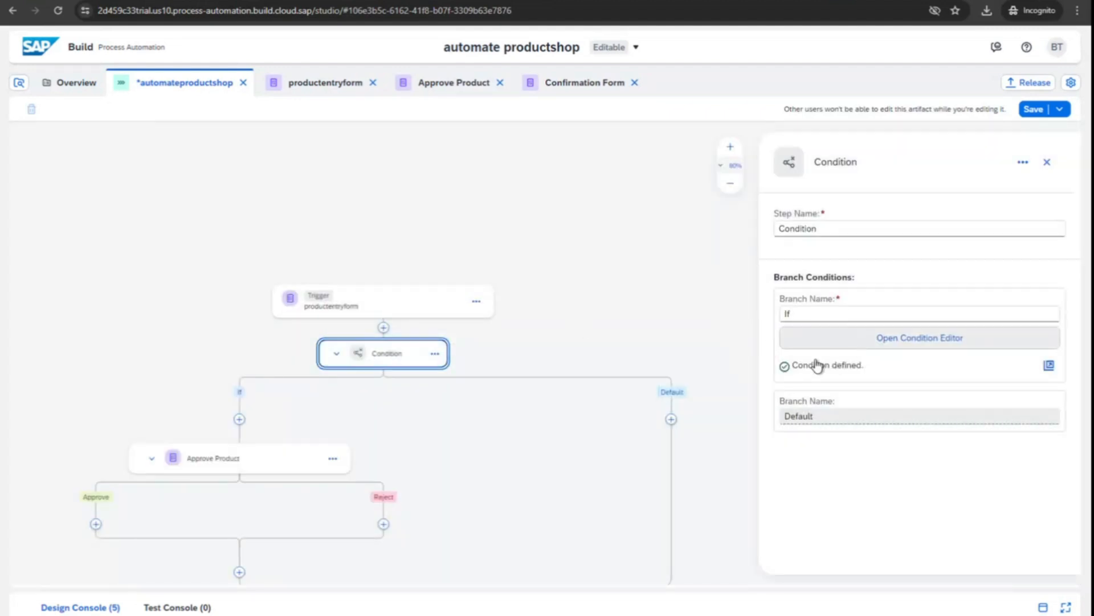
click(1049, 368)
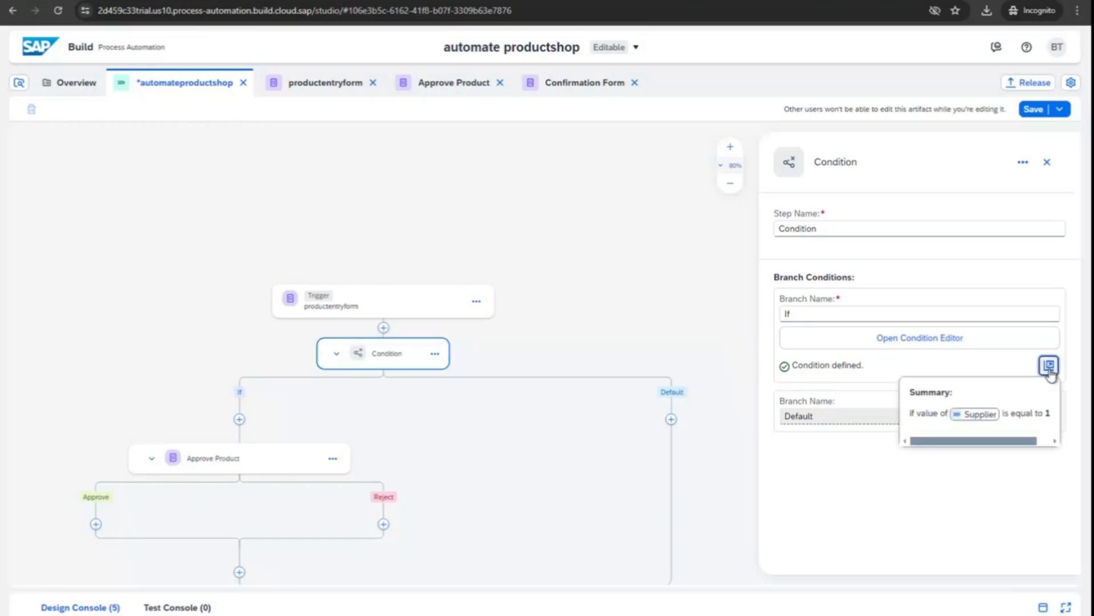
click(574, 464)
Step: Try to insert an action from the library before the Confirmation Form
scroll(538, 498, down, 3)
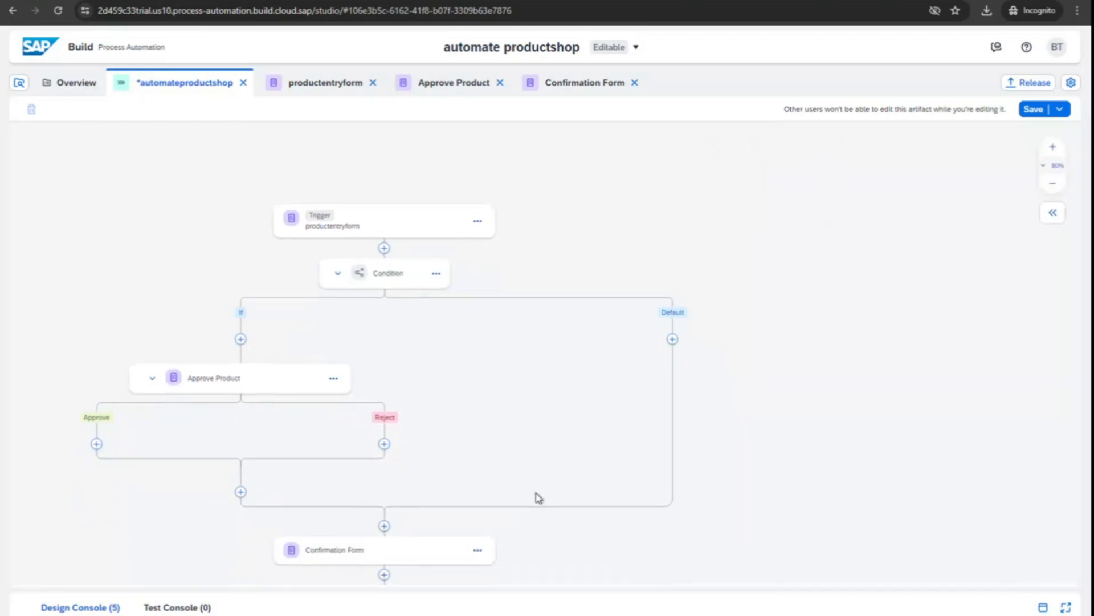
scroll(576, 435, down, 3)
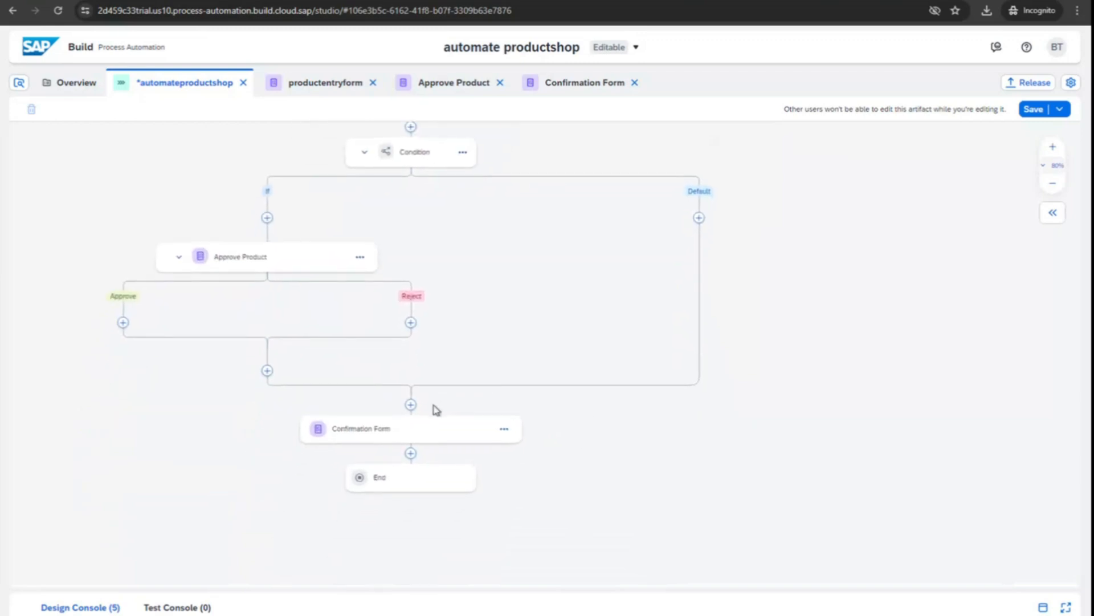
click(410, 404)
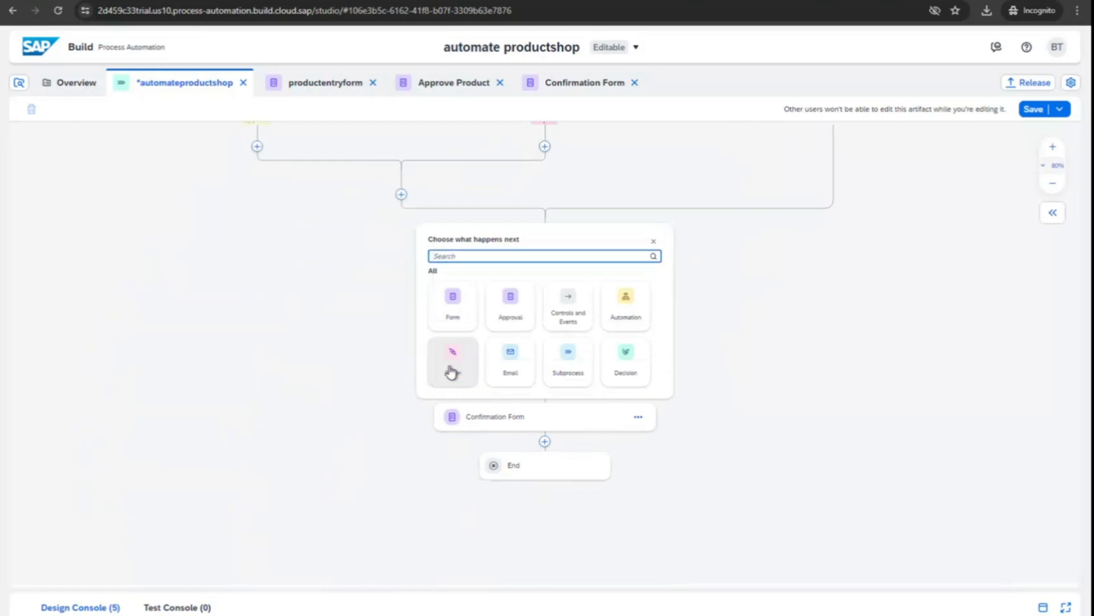
click(454, 368)
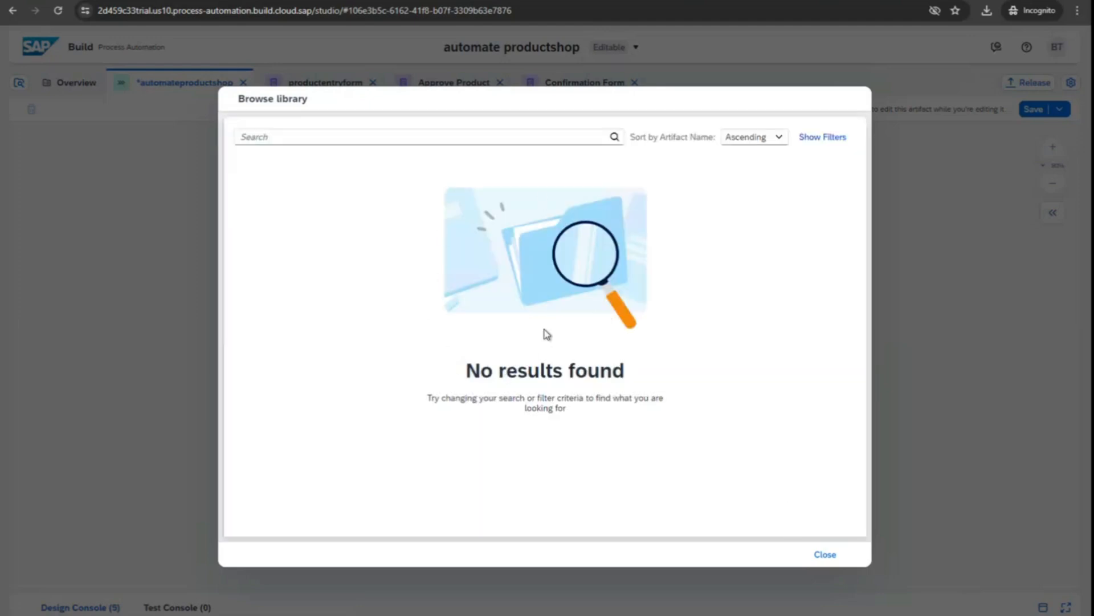
click(825, 553)
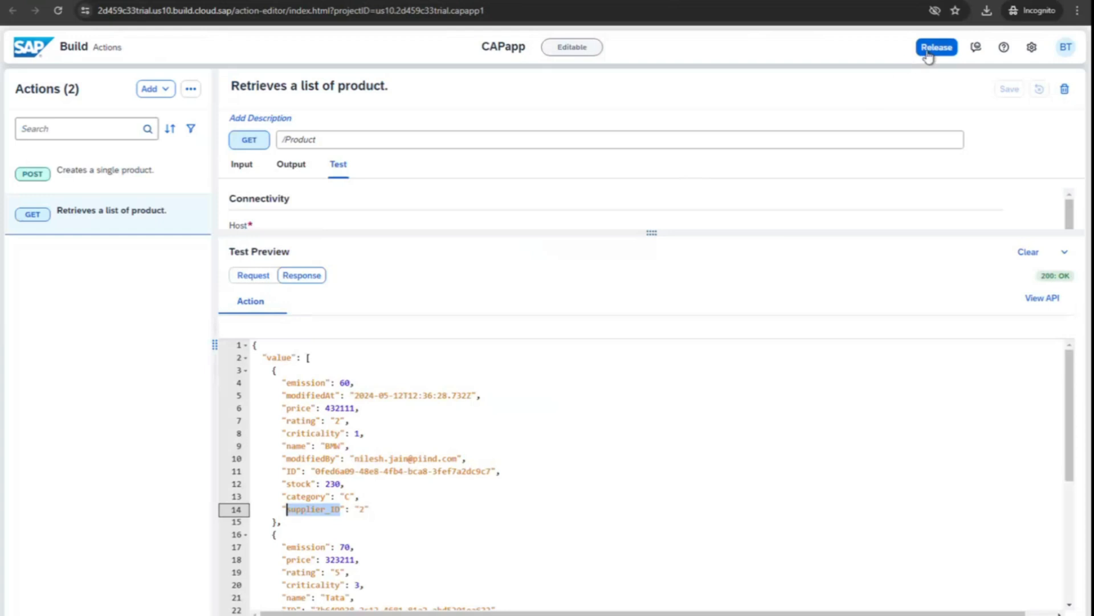
Step: Release the CAPapp action project and publish version 1.0.0 to the library
click(927, 53)
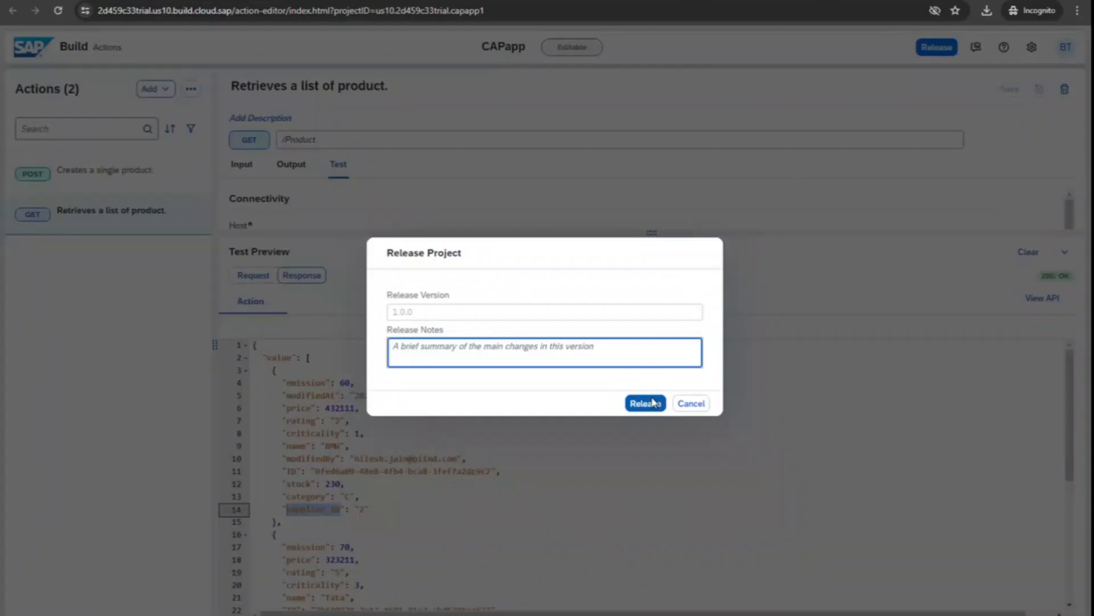
click(653, 402)
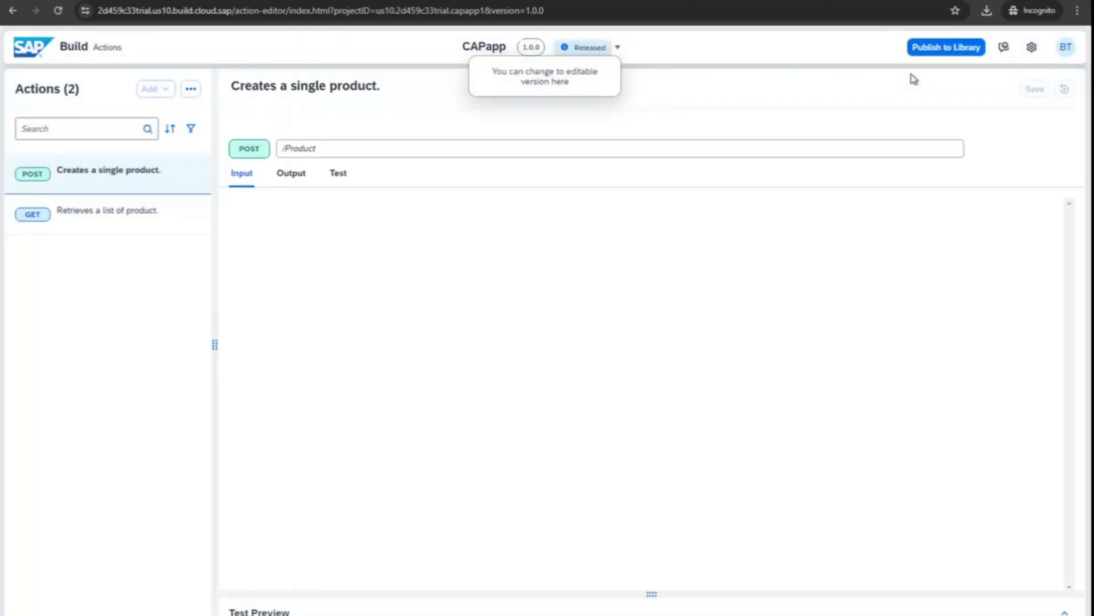
click(936, 50)
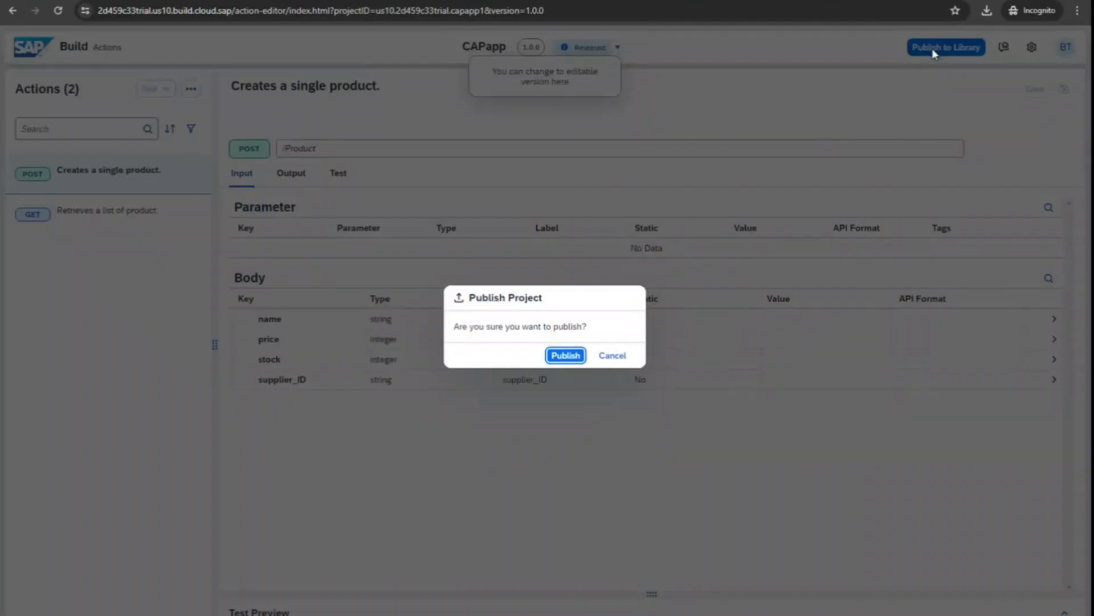
click(571, 356)
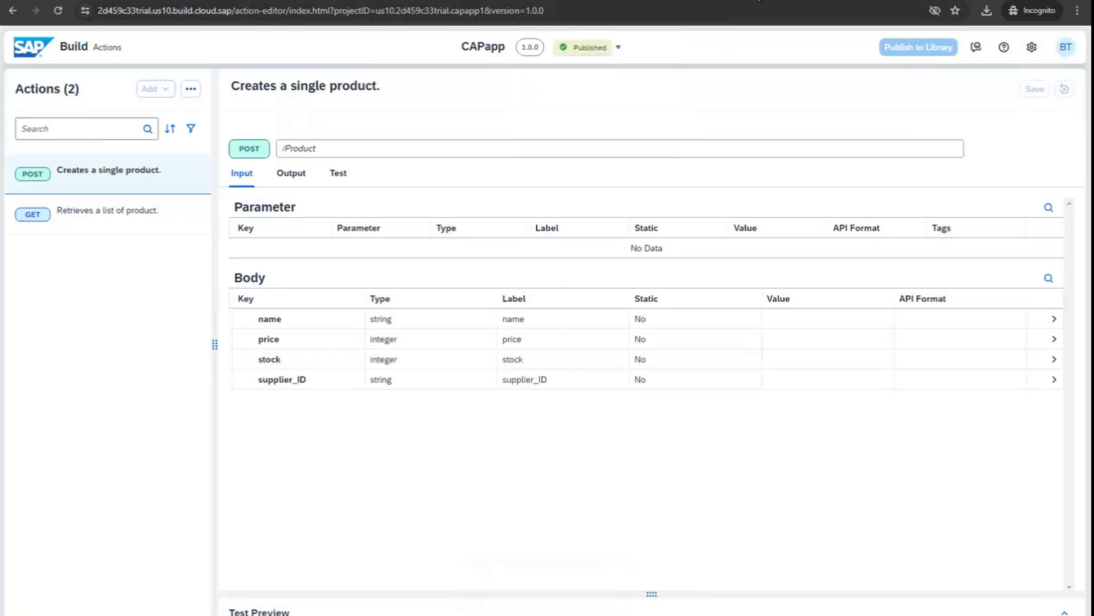
Step: Return to the automate productshop process, recheck the action library and reload the page
click(790, 1)
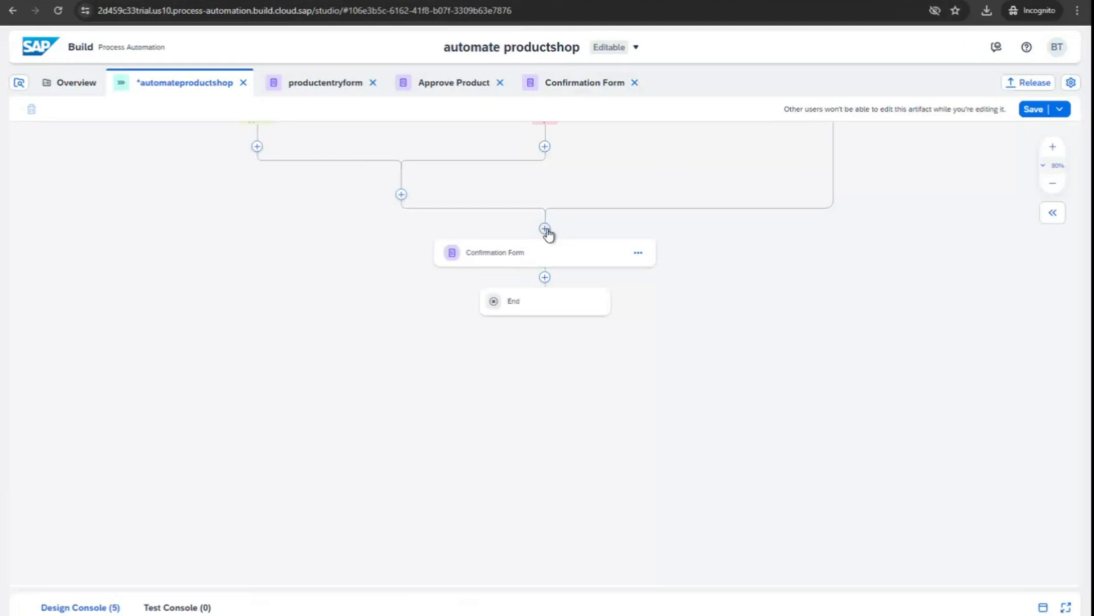
click(544, 228)
click(453, 364)
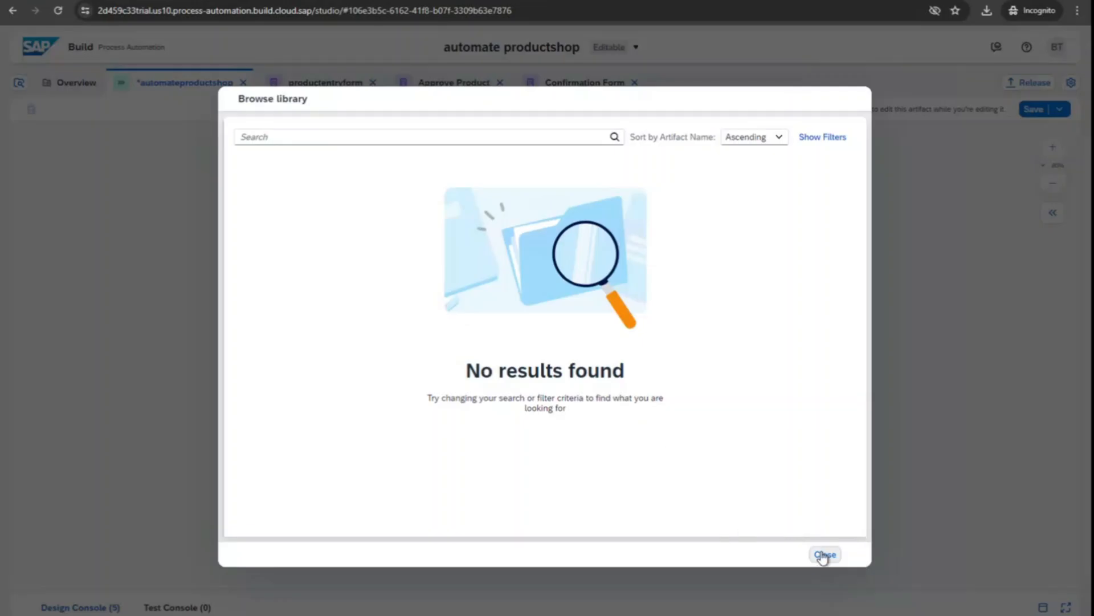
click(825, 555)
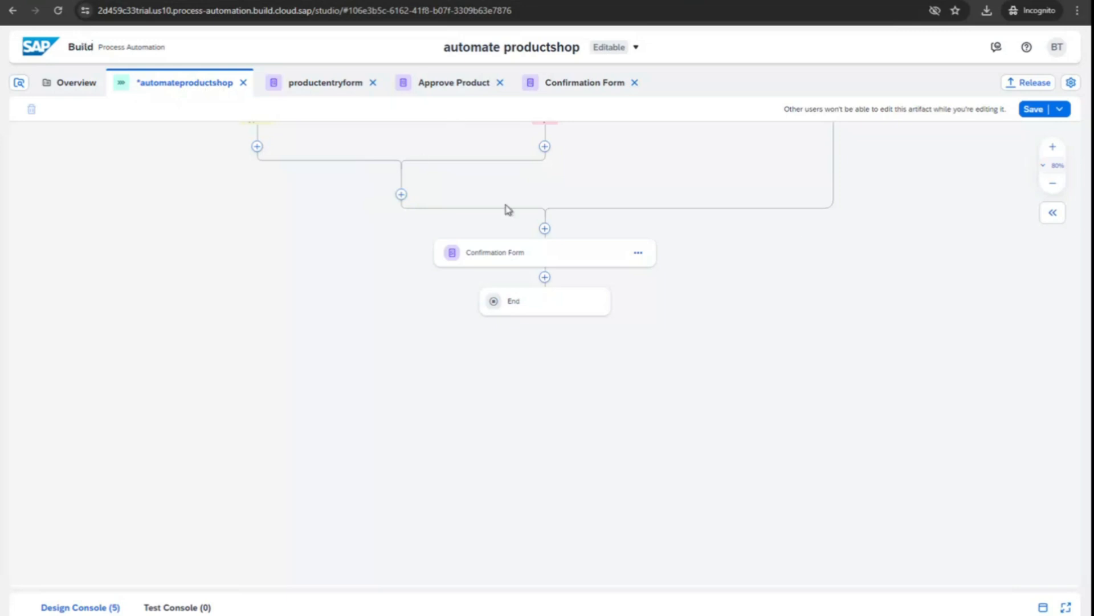
click(57, 11)
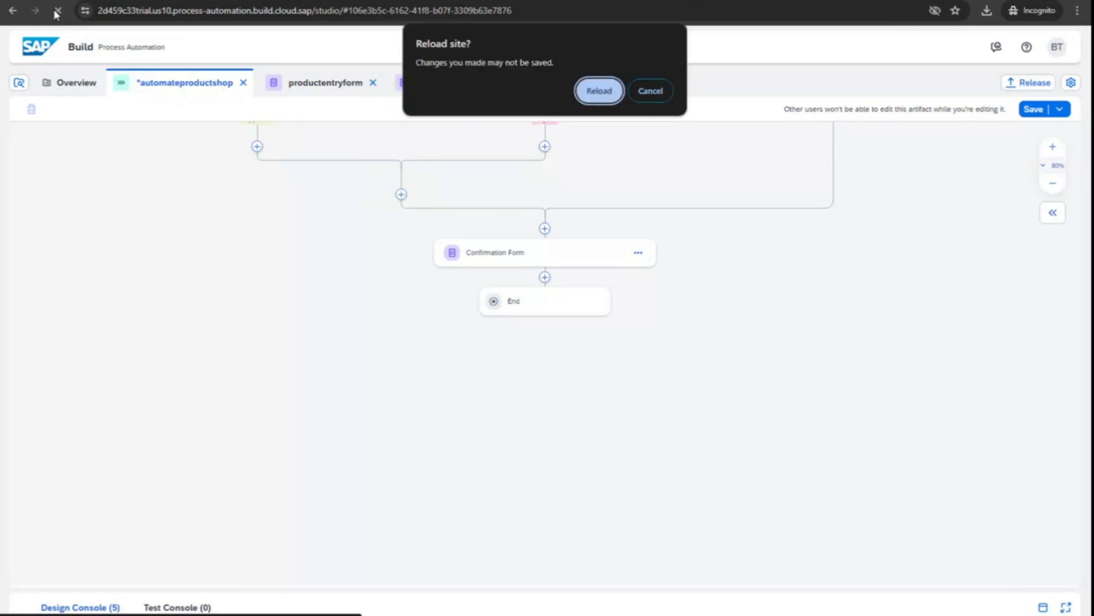
key(Return)
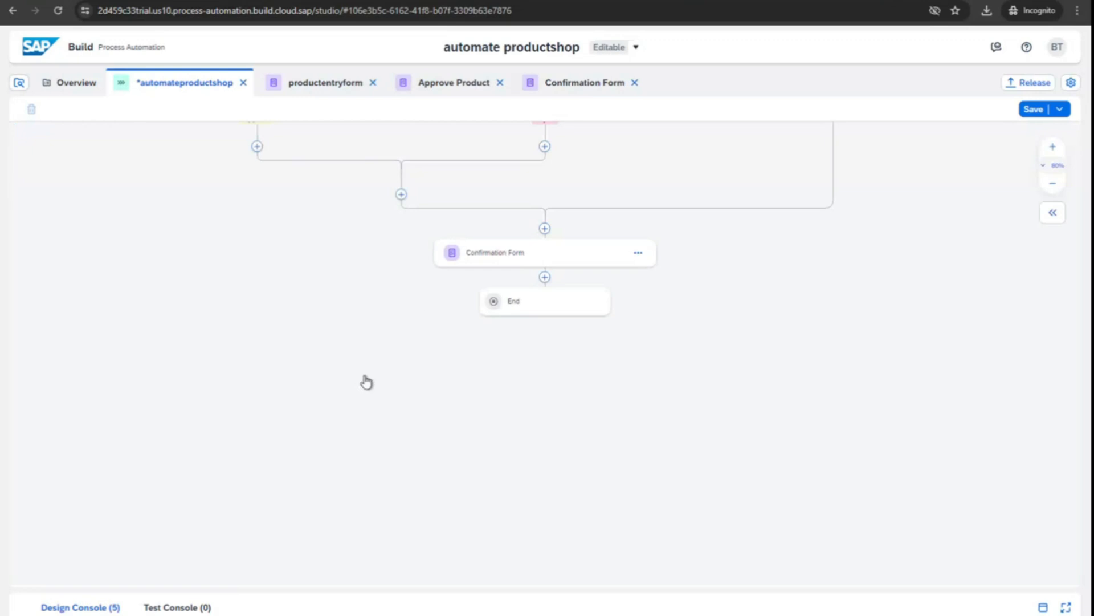
Step: Check the summary of the If branch condition in the process flow
scroll(310, 567, up, 3)
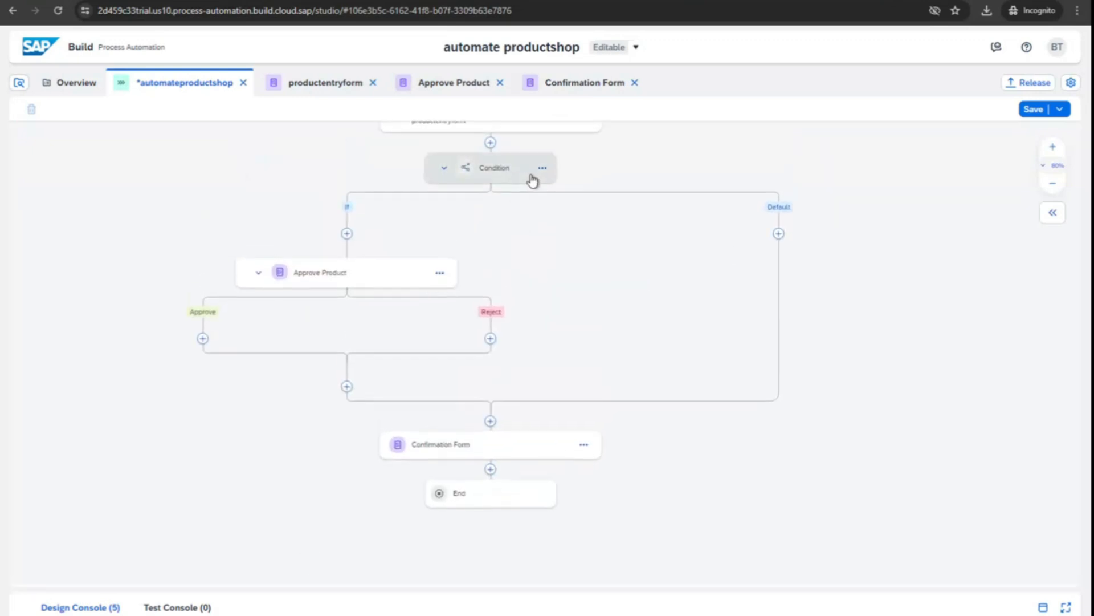
click(531, 175)
click(1049, 365)
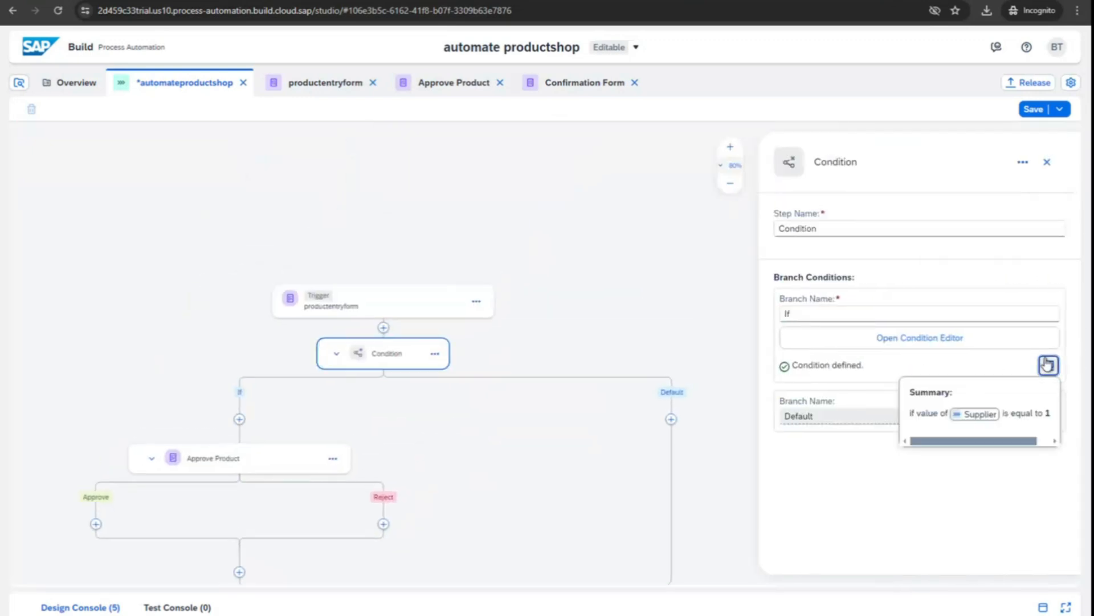
click(590, 320)
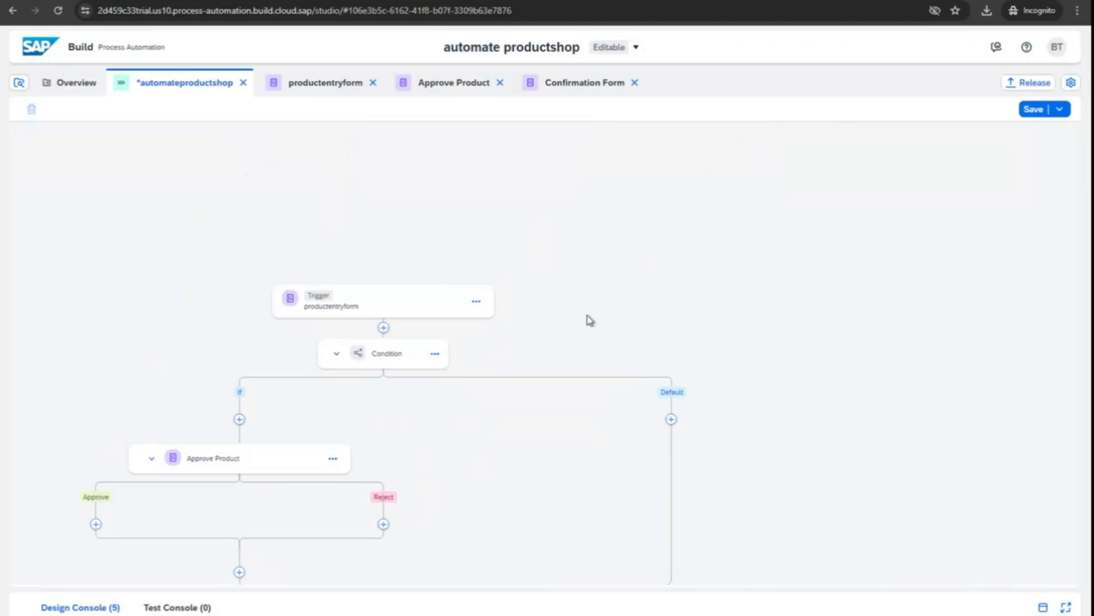
Step: Insert the CAPapp action "Creates a single product." into the process before the Confirmation Form
scroll(542, 454, down, 3)
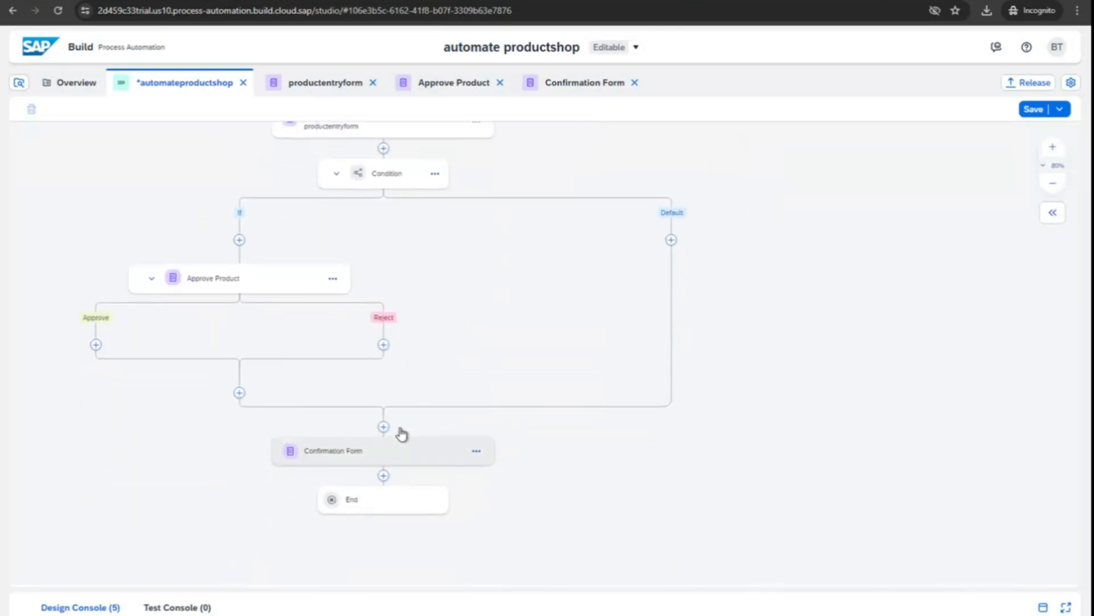
click(383, 428)
click(452, 358)
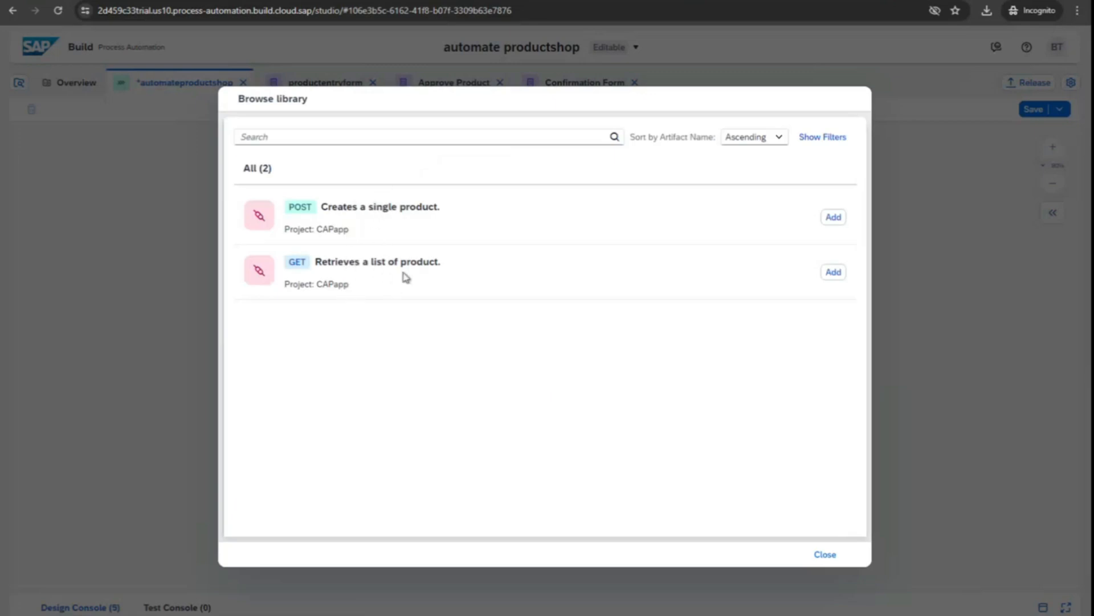
click(835, 222)
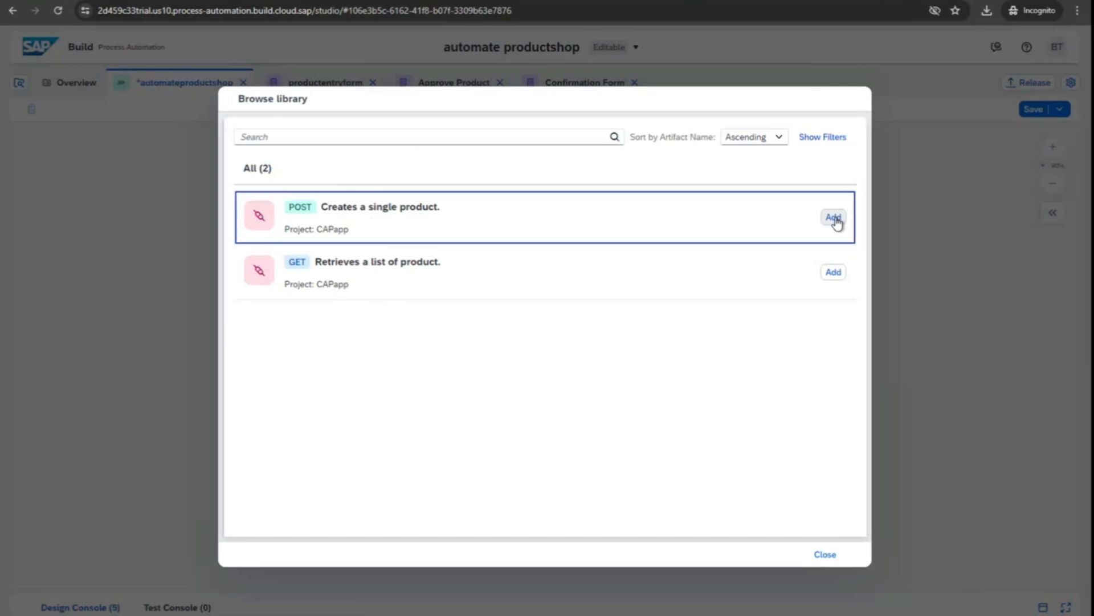
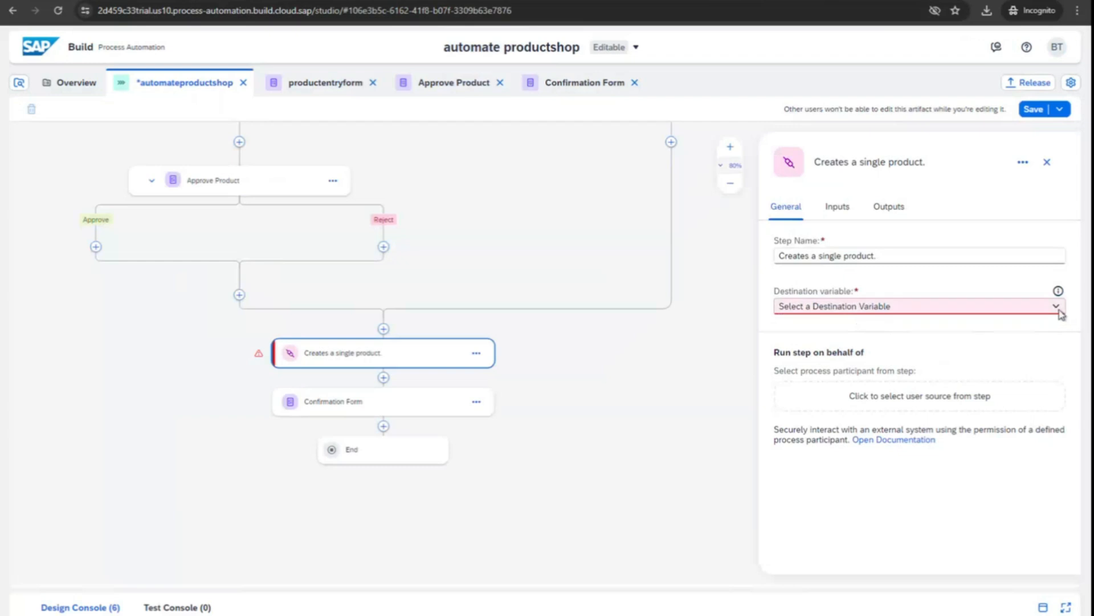
Step: Create the destination variable capdestination for the "Creates a single product." action step
click(1057, 306)
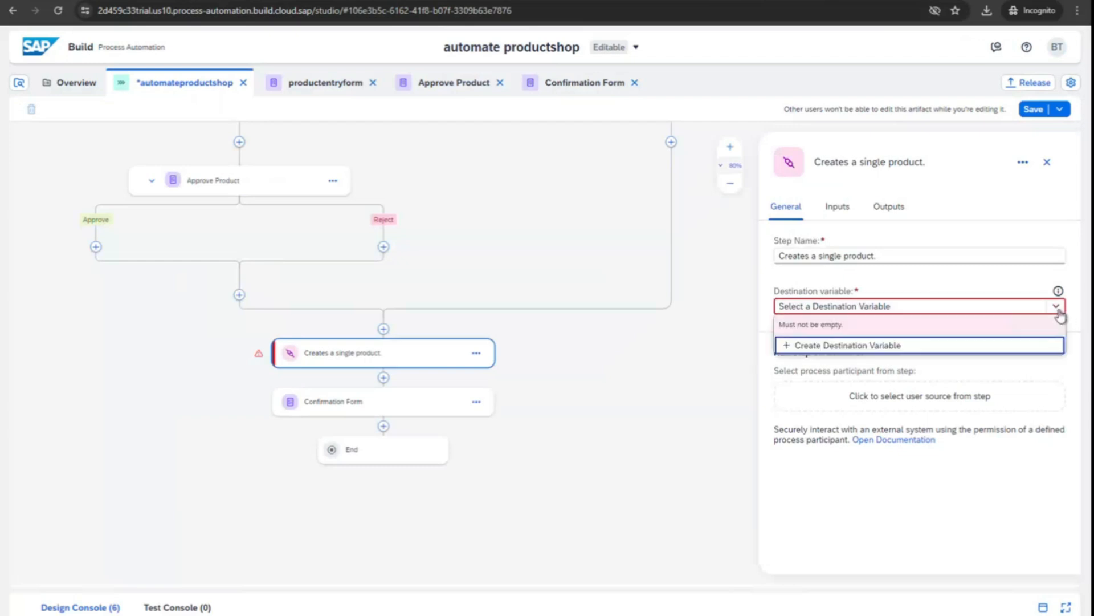
click(967, 346)
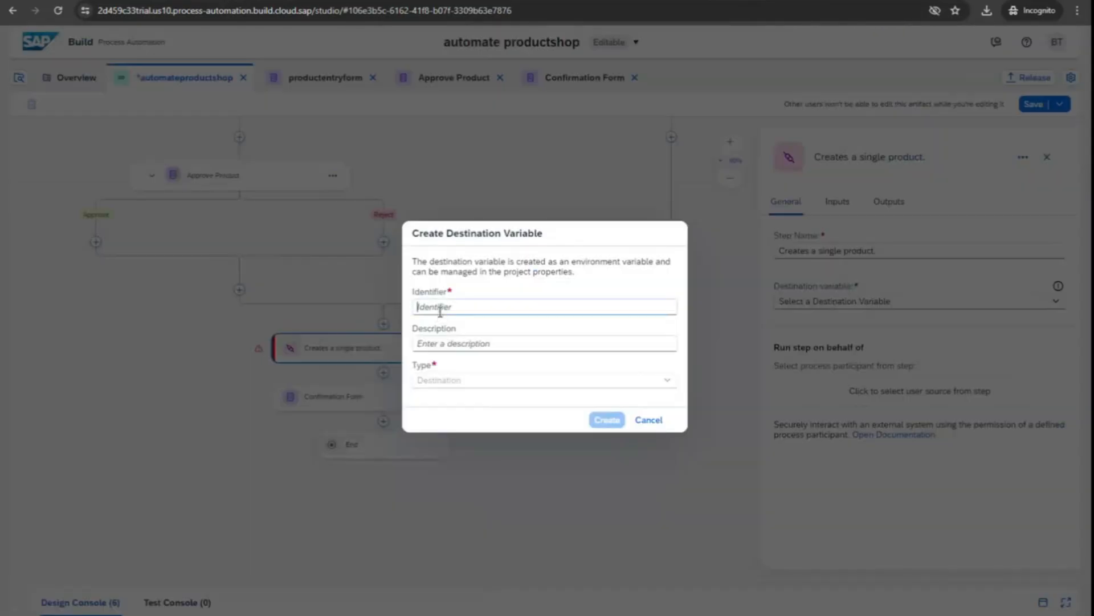
text(cap a)
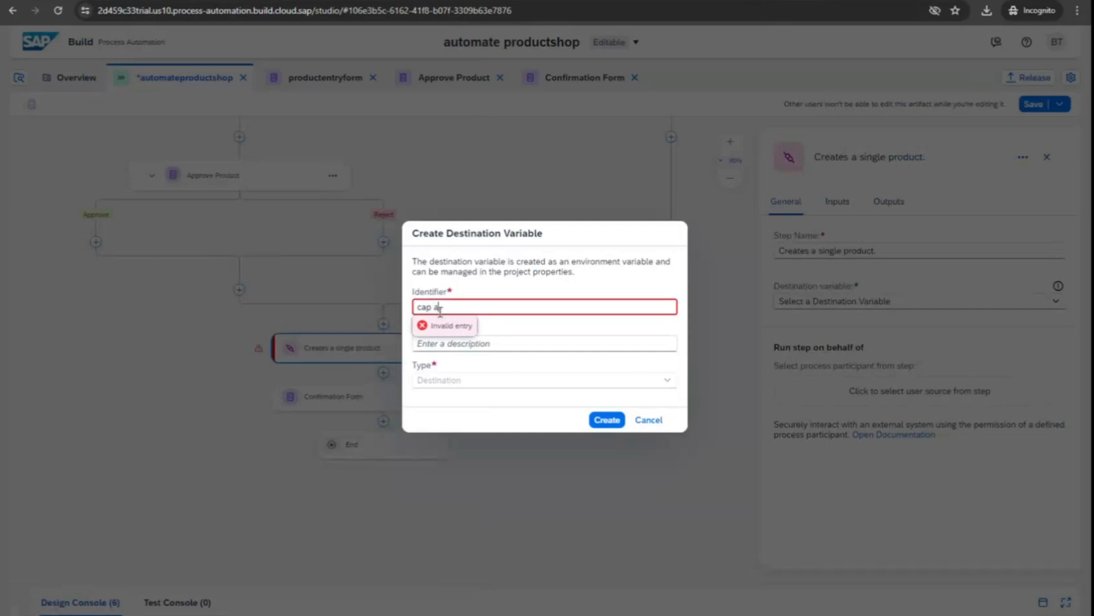
key(BackSpace)
key(BackSpace)
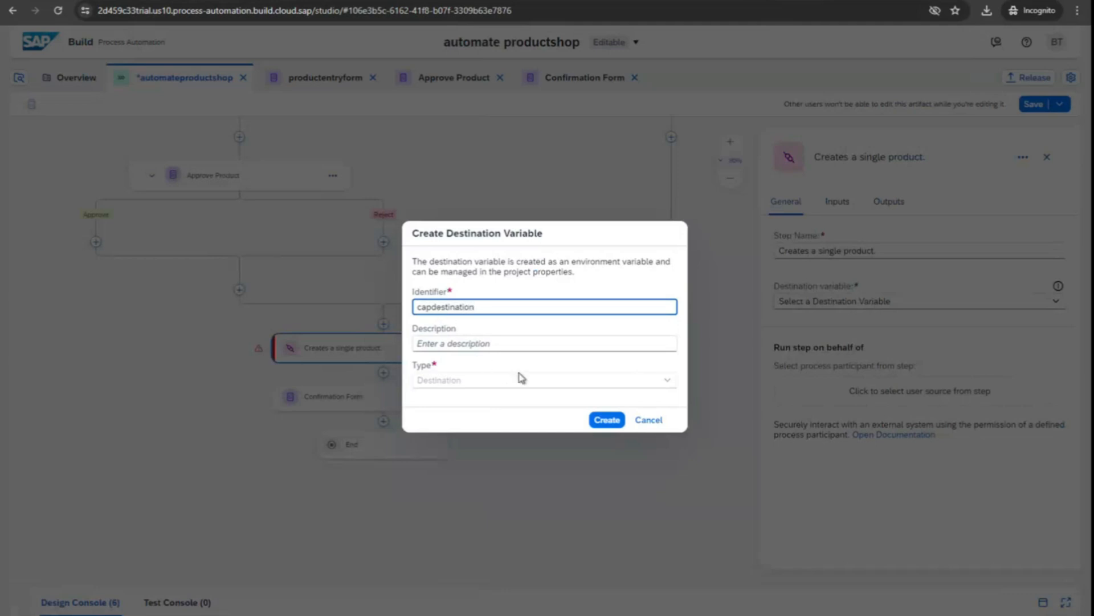
click(667, 384)
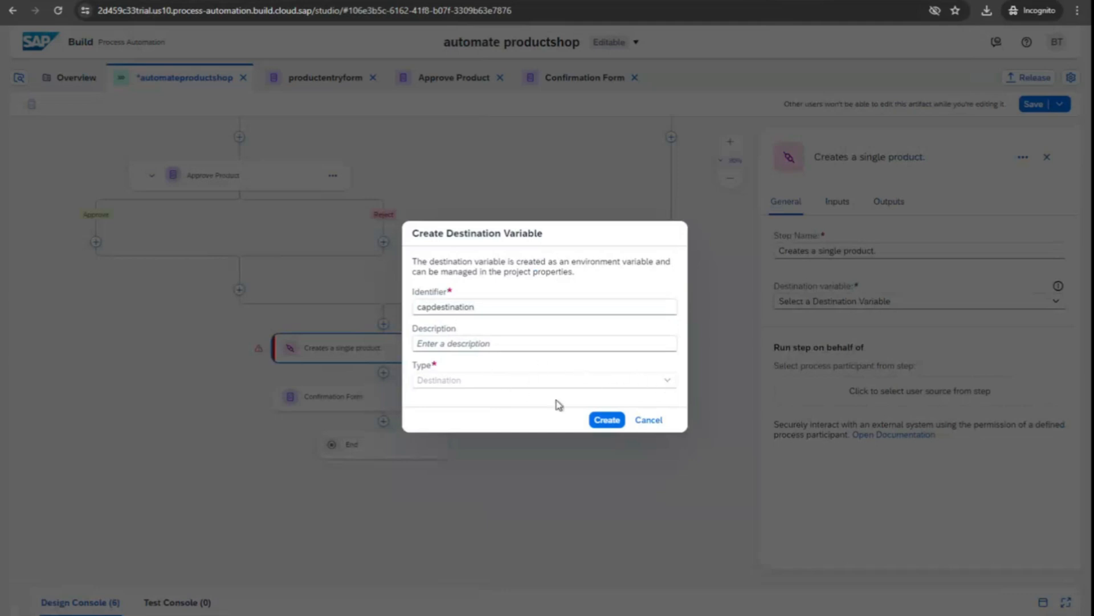
click(604, 421)
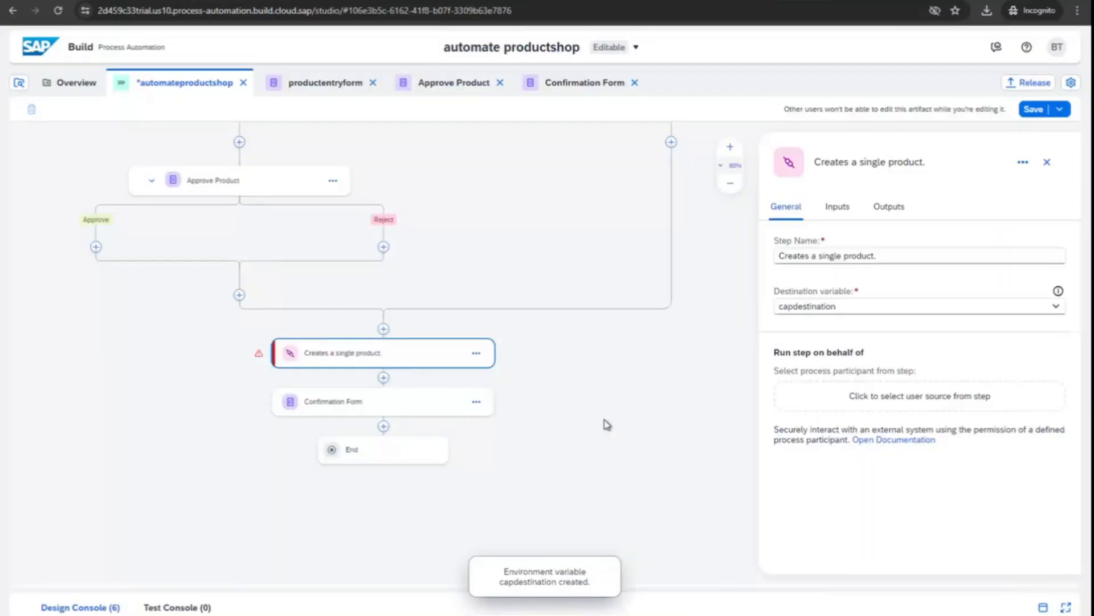
Step: Map the action's _name input to the trigger form's Product Name and its price input to Price
click(833, 216)
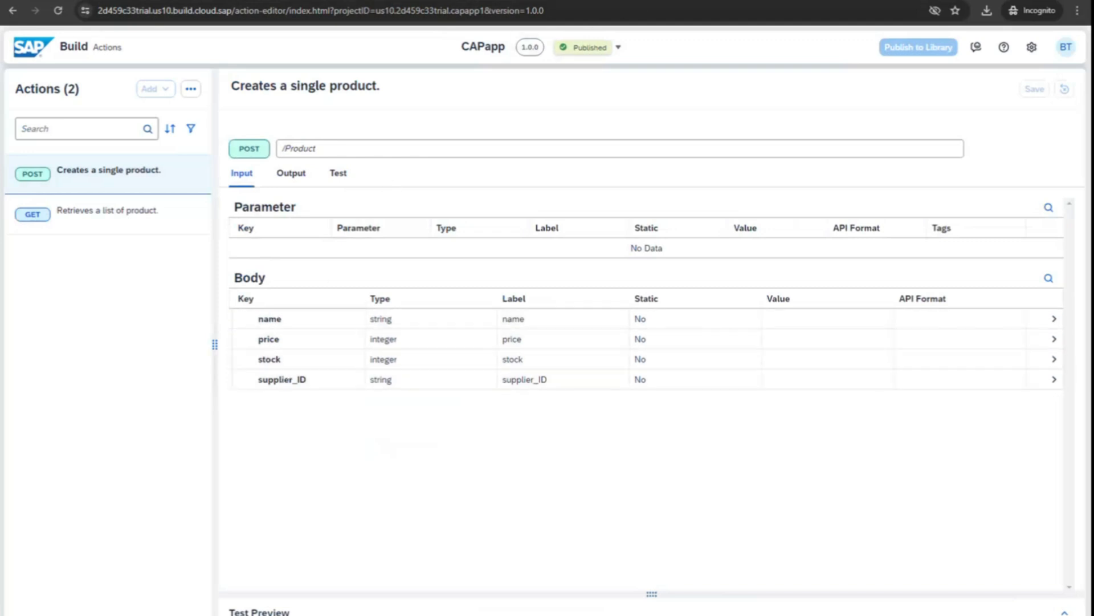
click(555, 0)
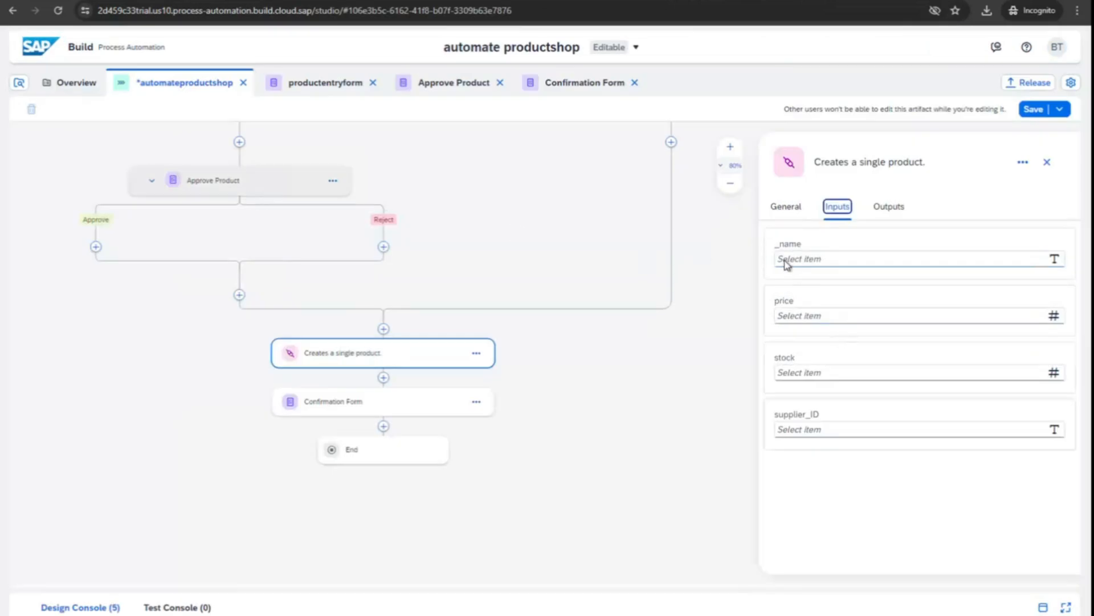
click(788, 258)
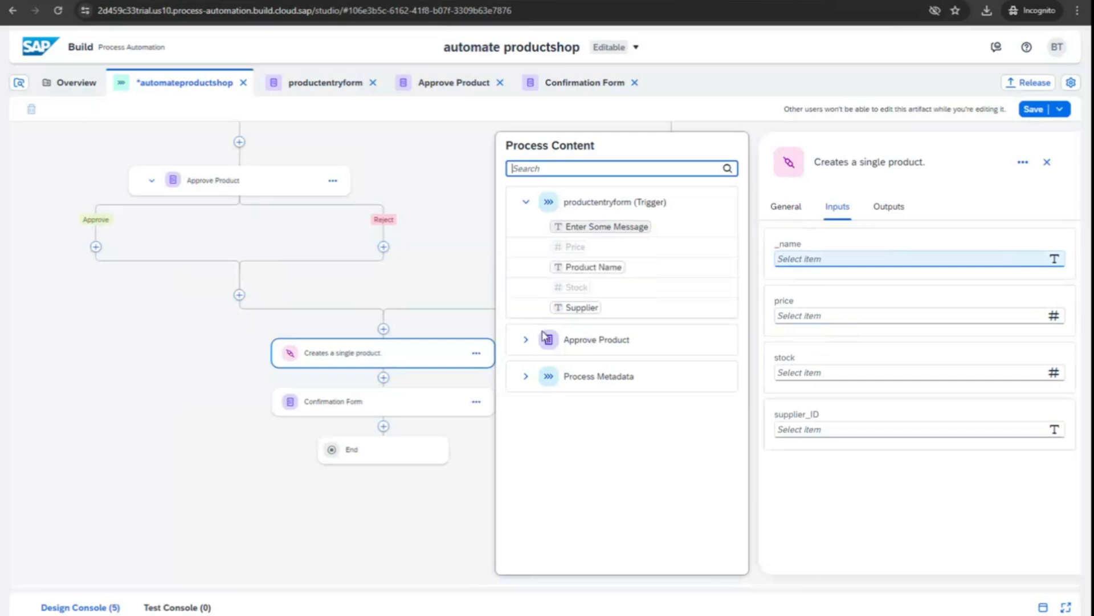
click(525, 340)
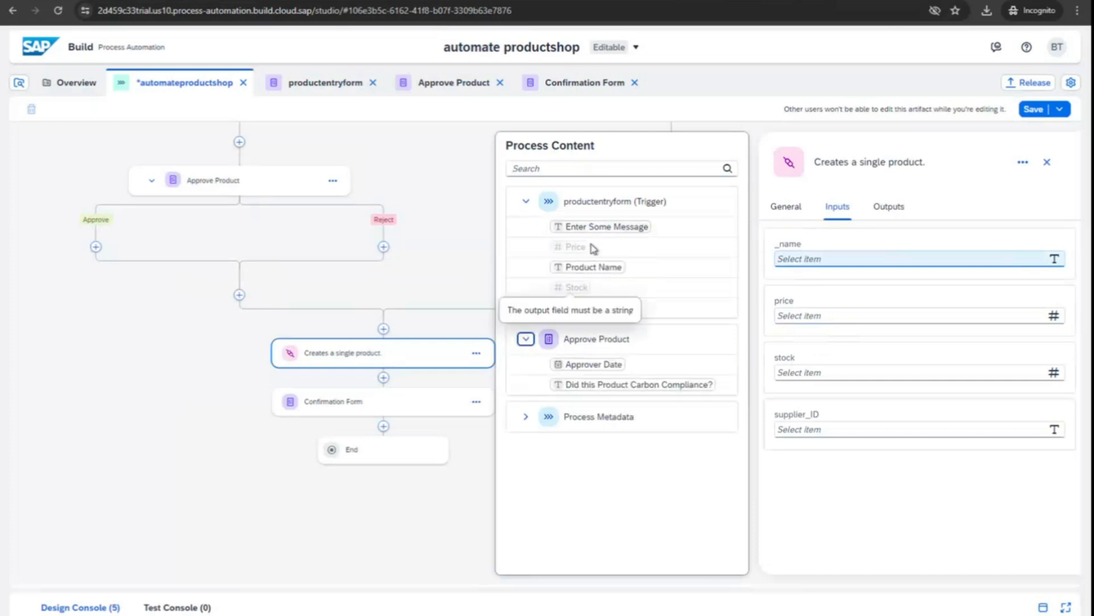
click(592, 267)
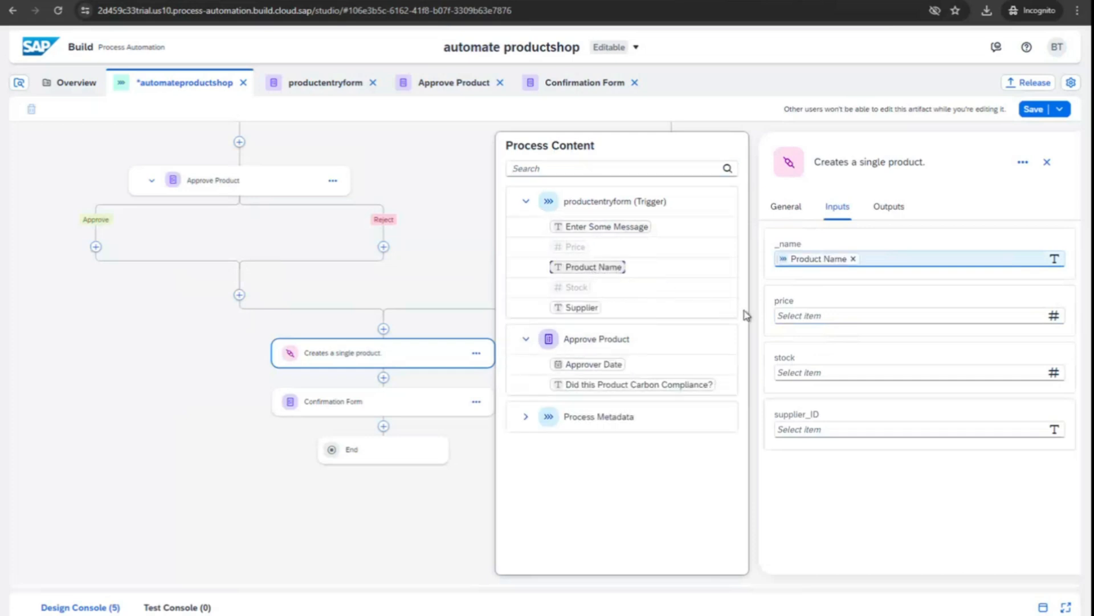
click(791, 317)
click(575, 246)
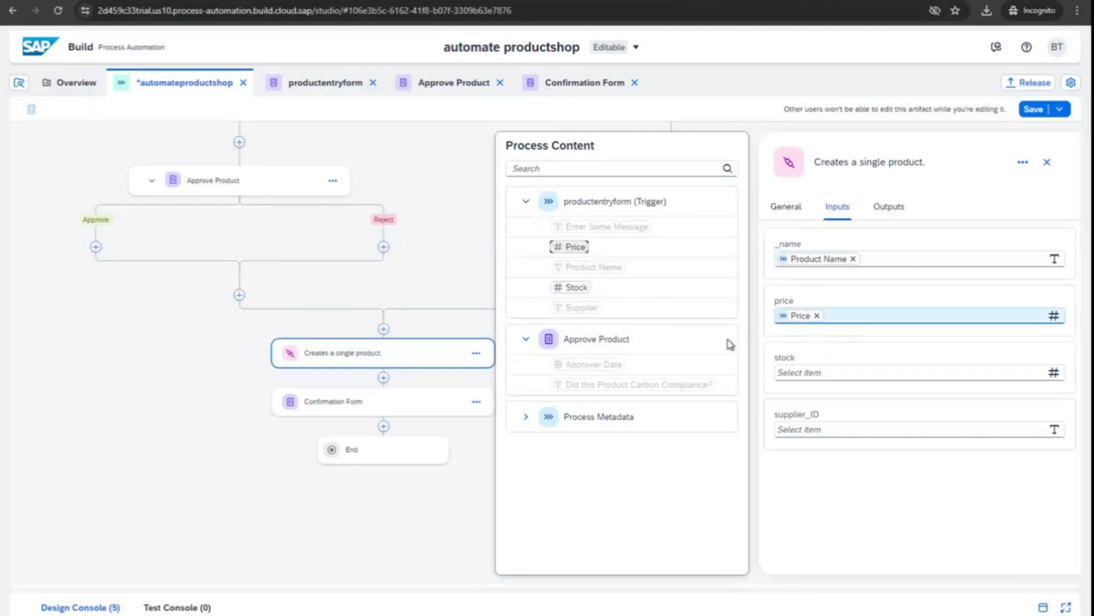
Step: Map the action's stock input to Stock and supplier_ID to Supplier, and save the process
click(576, 288)
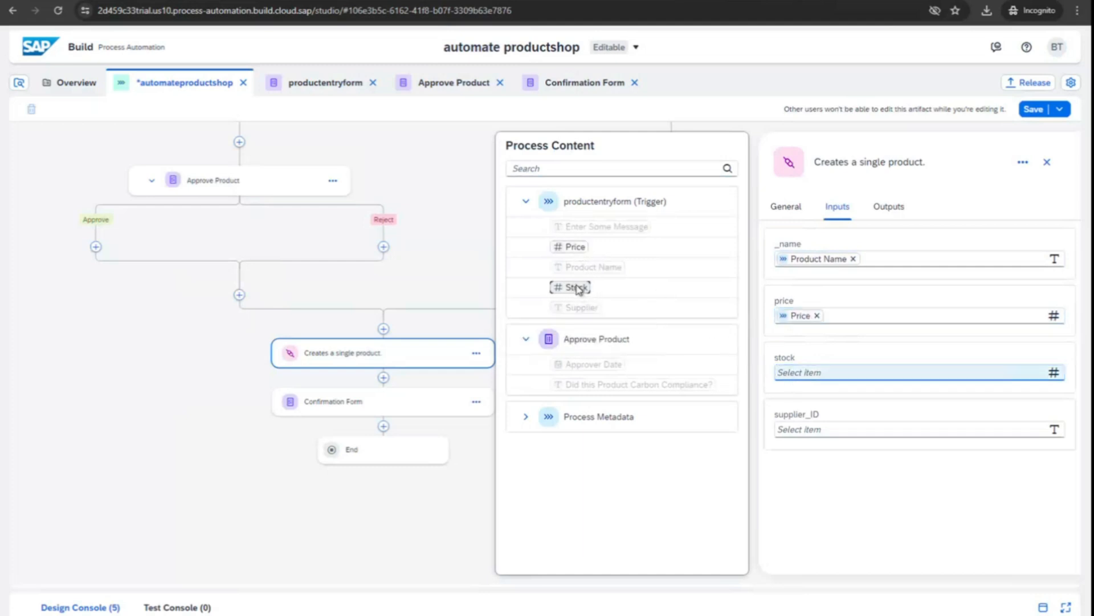
click(798, 428)
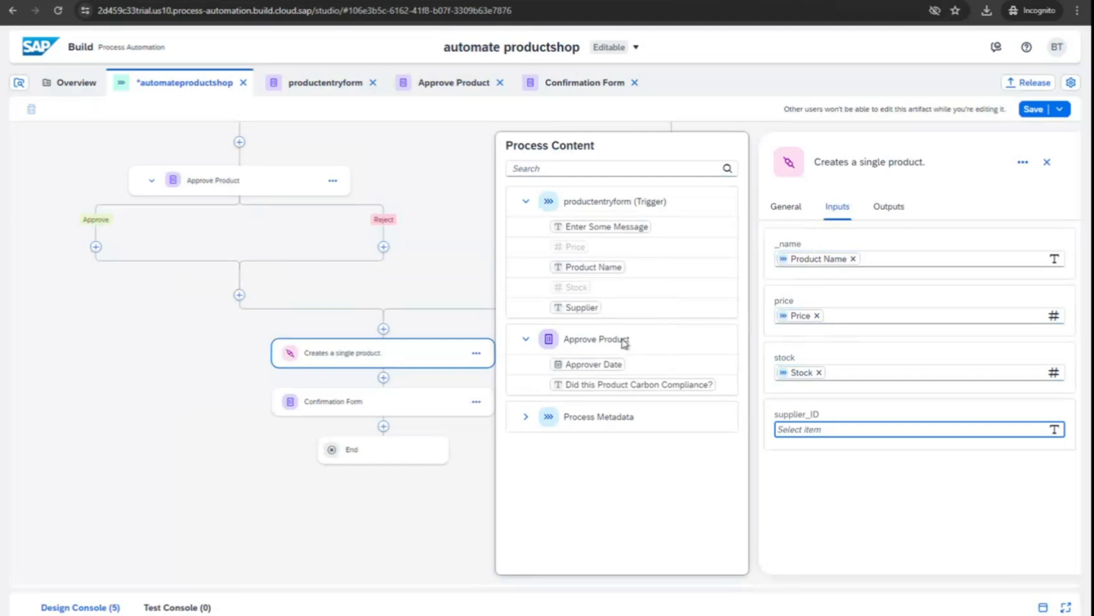
click(579, 310)
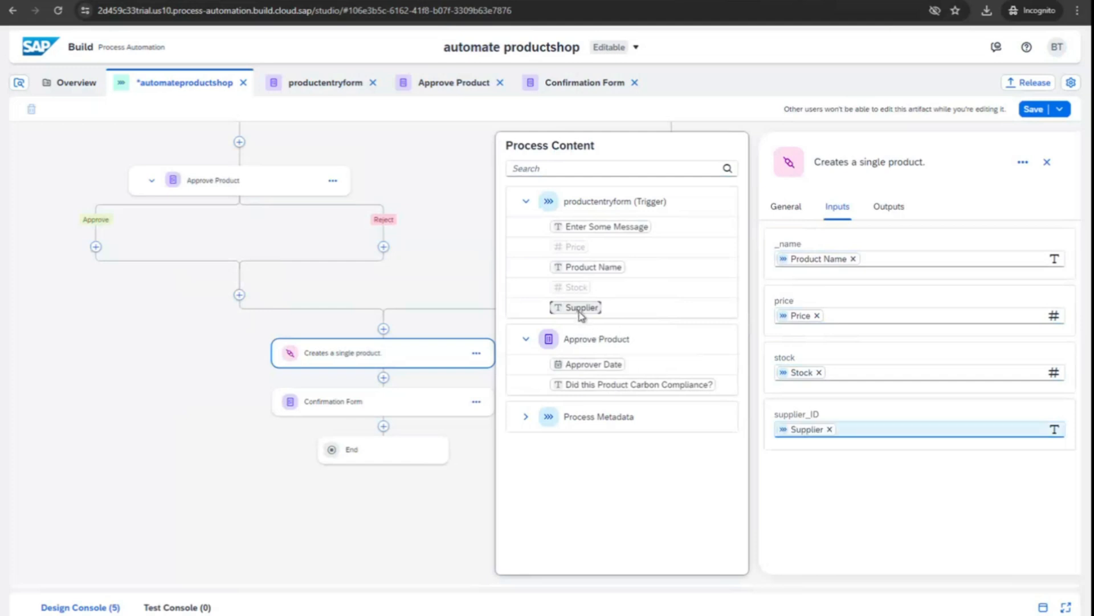
click(802, 491)
click(1032, 113)
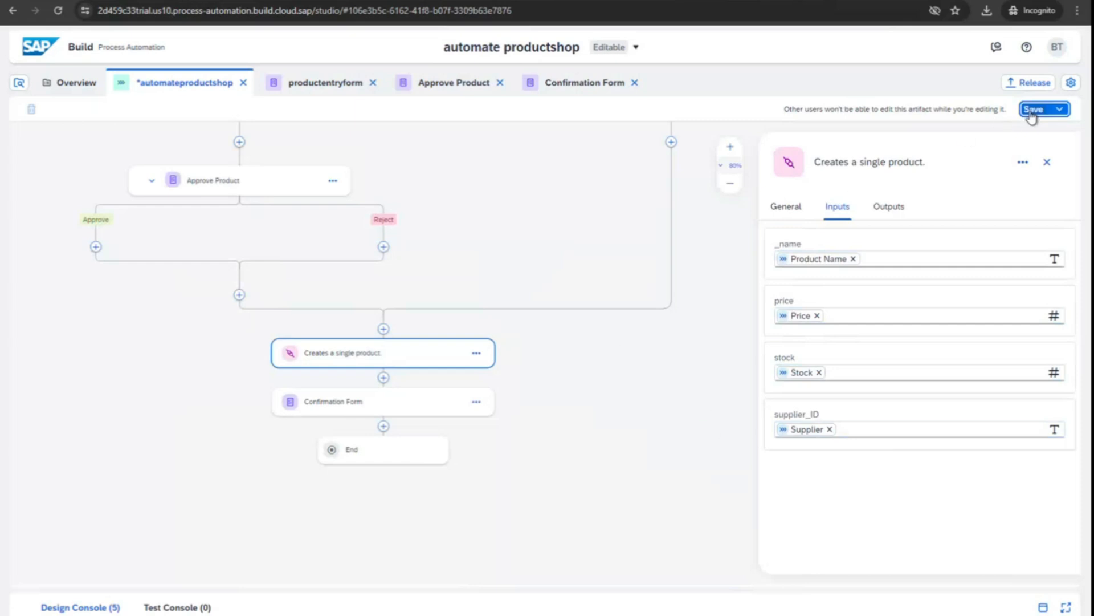
click(1032, 110)
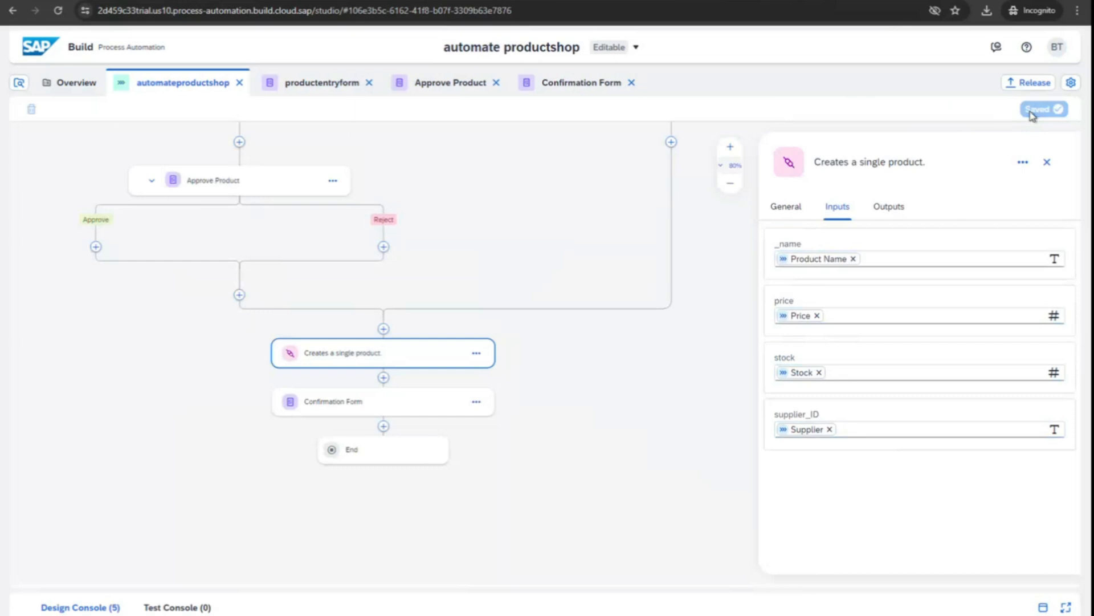
Step: Examine the result fields in the outputs of the "Creates a single product." action
click(891, 209)
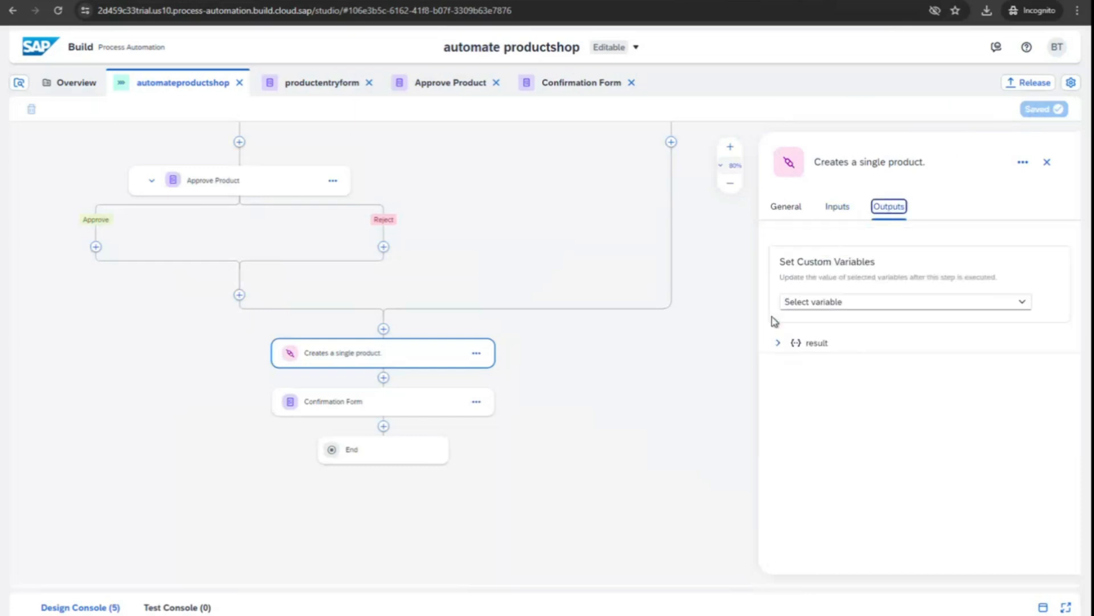
click(775, 344)
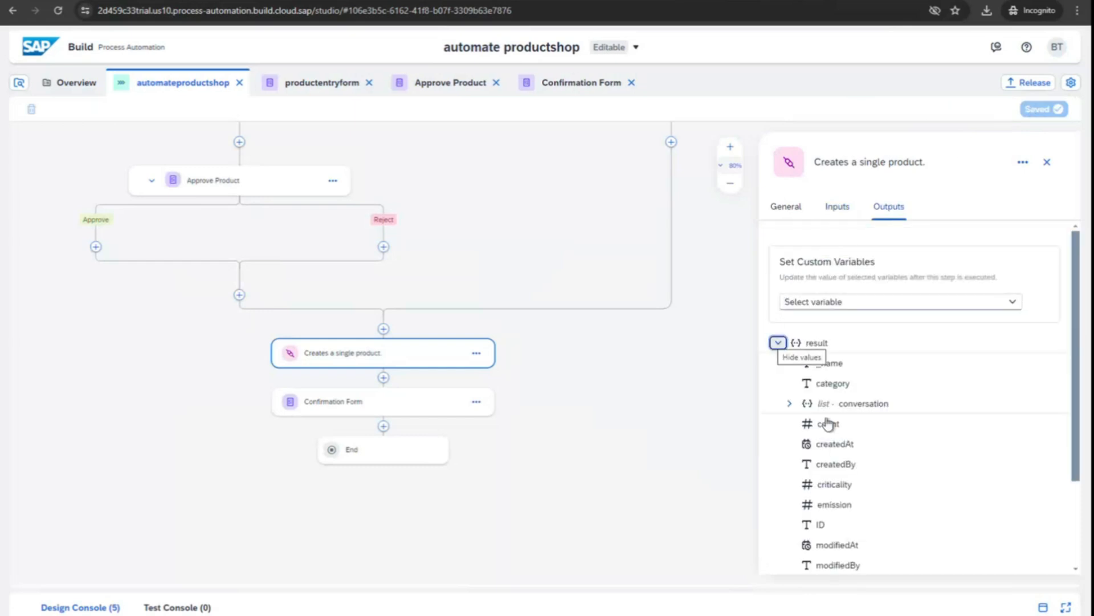
scroll(836, 439, down, 2)
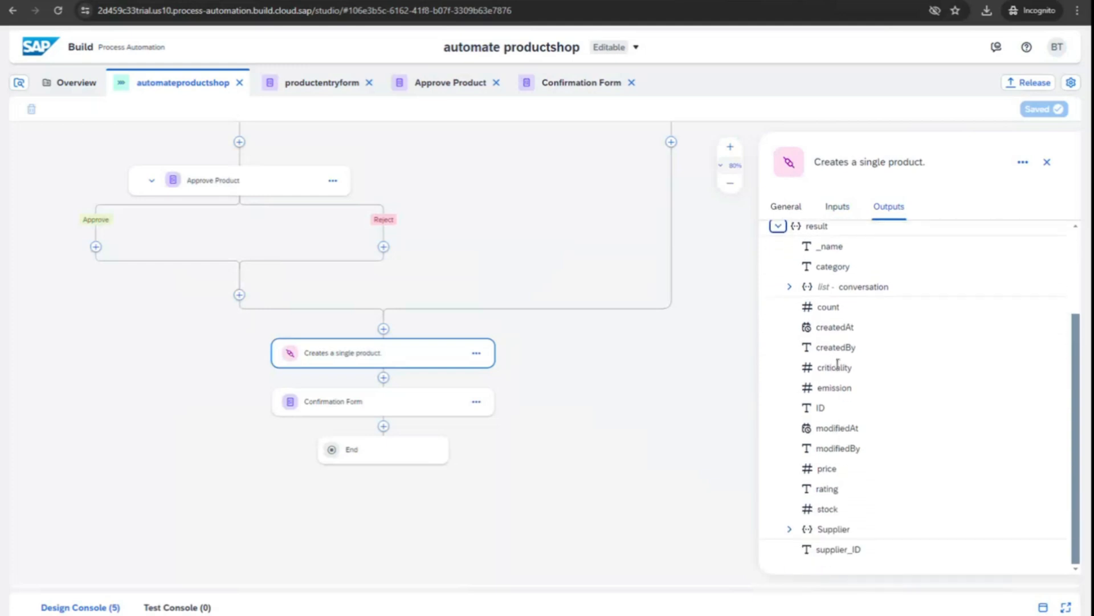
scroll(837, 365, up, 2)
scroll(819, 407, down, 1)
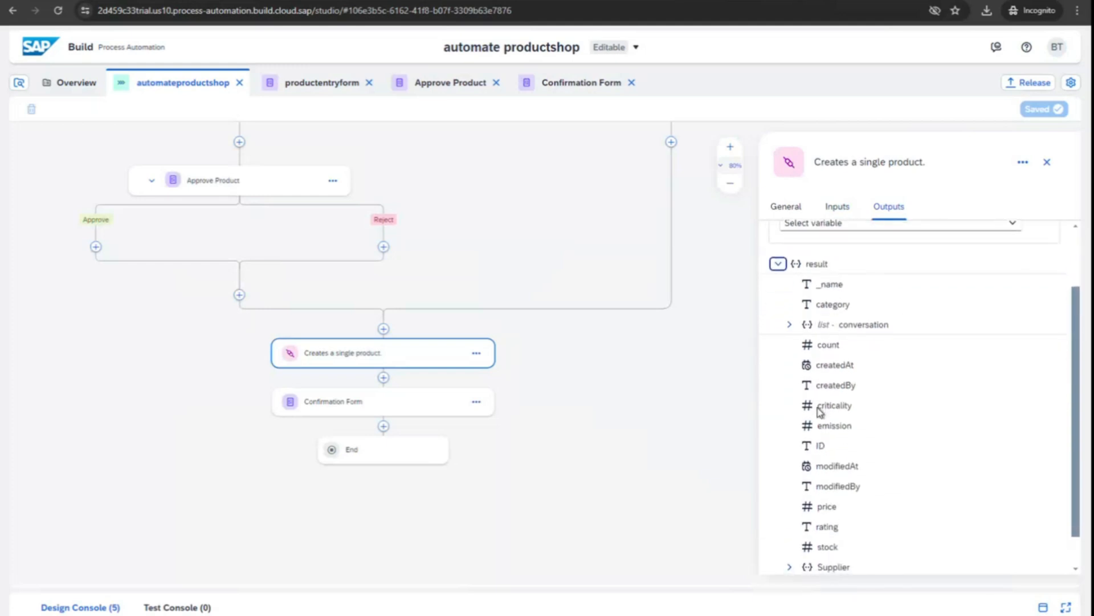
click(778, 263)
Step: Release a new version of the automate productshop project and choose the Public environment for its deployment
click(1035, 84)
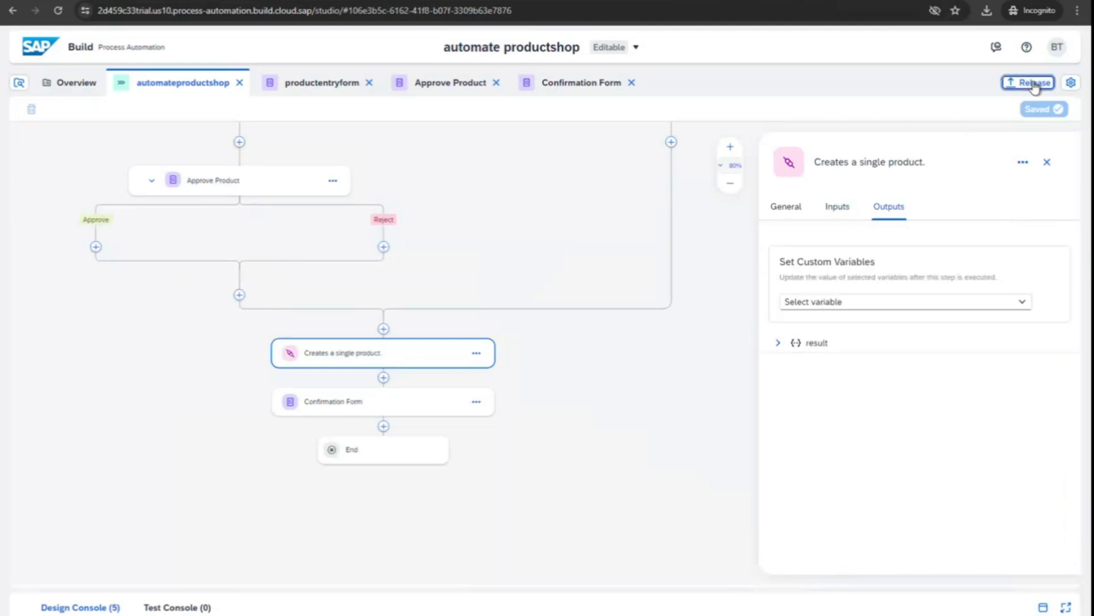
click(604, 464)
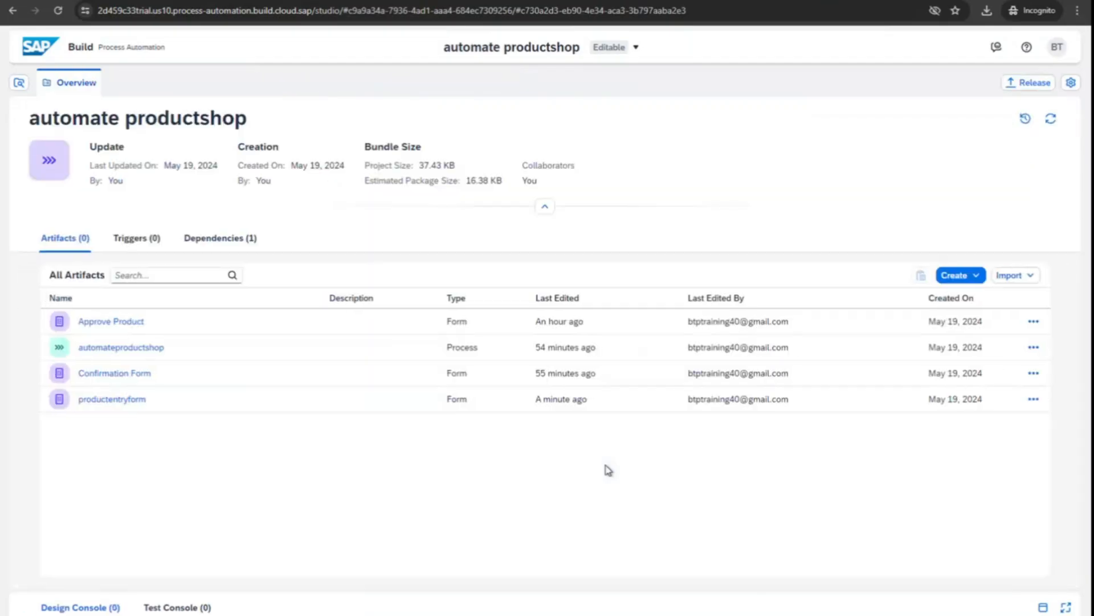
click(1026, 83)
click(835, 173)
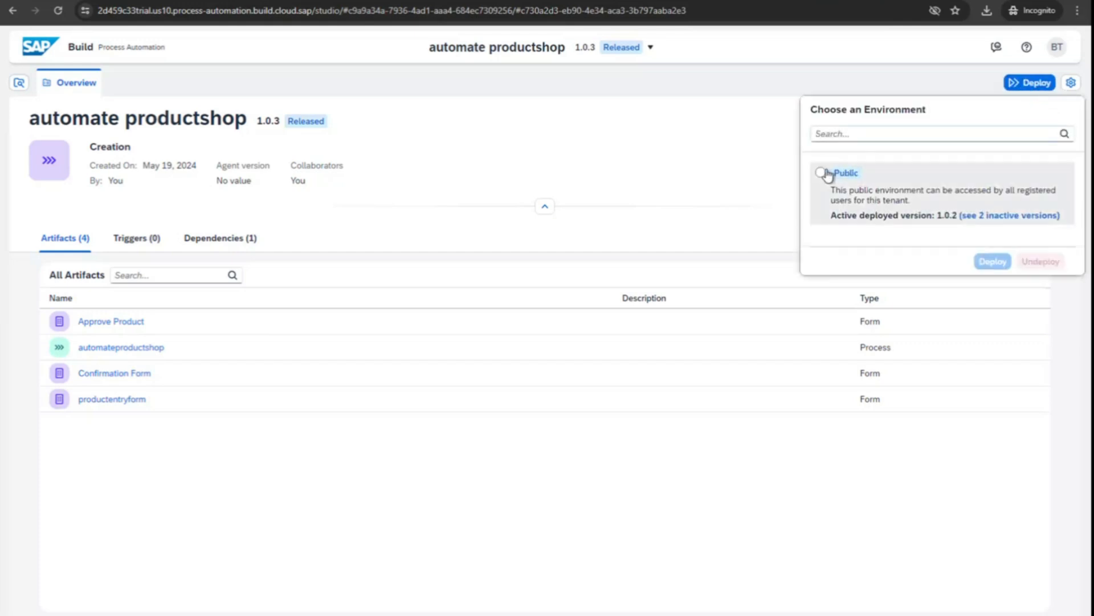
click(997, 263)
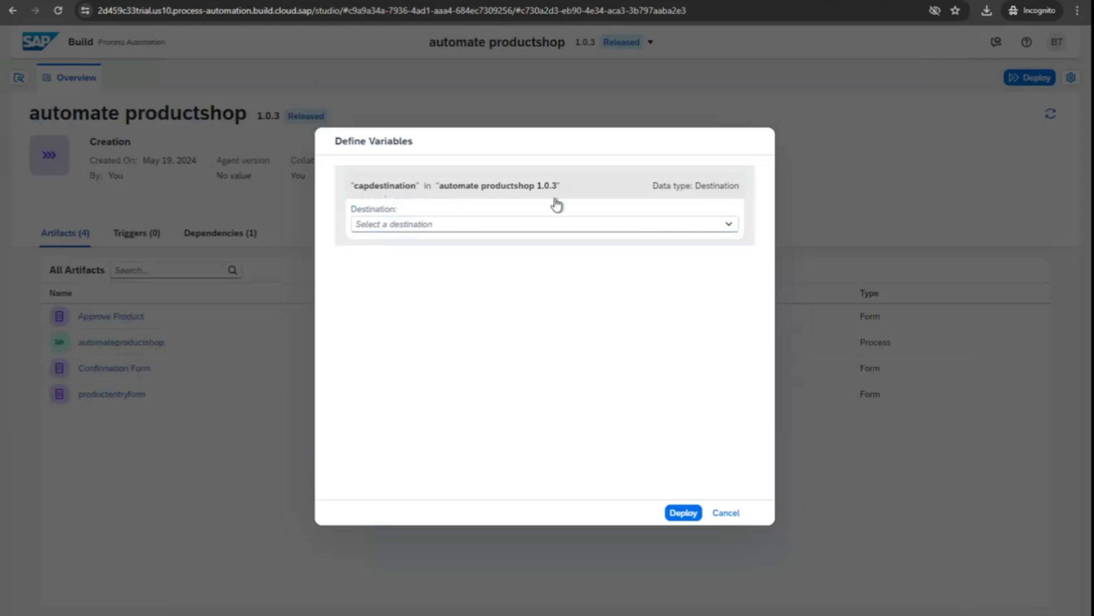
Step: Assign the cap-app destination to the capdestination variable and deploy the project
click(728, 226)
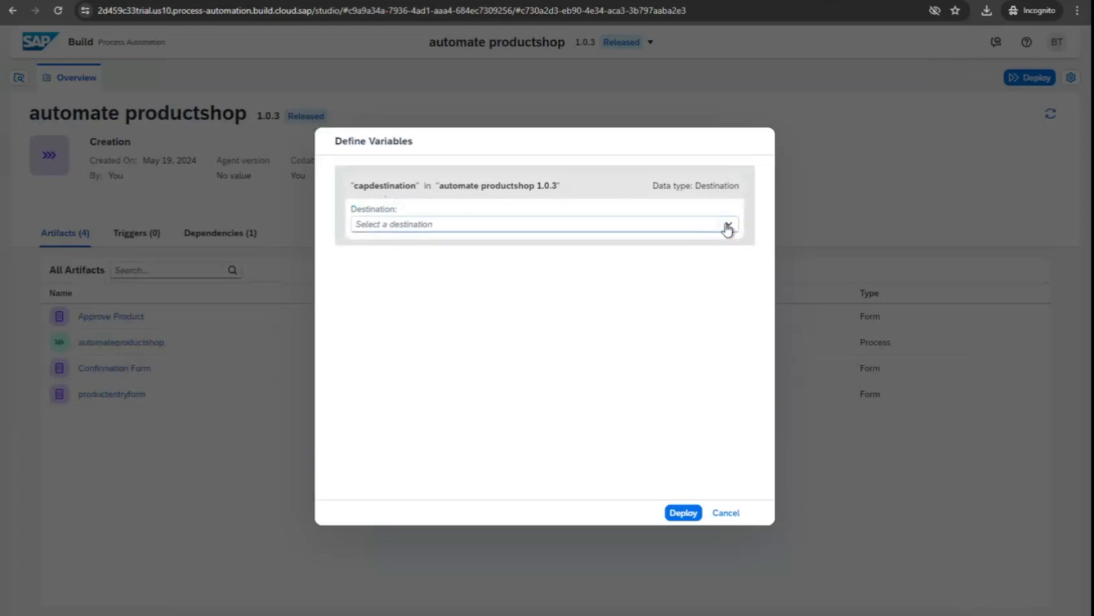
click(727, 227)
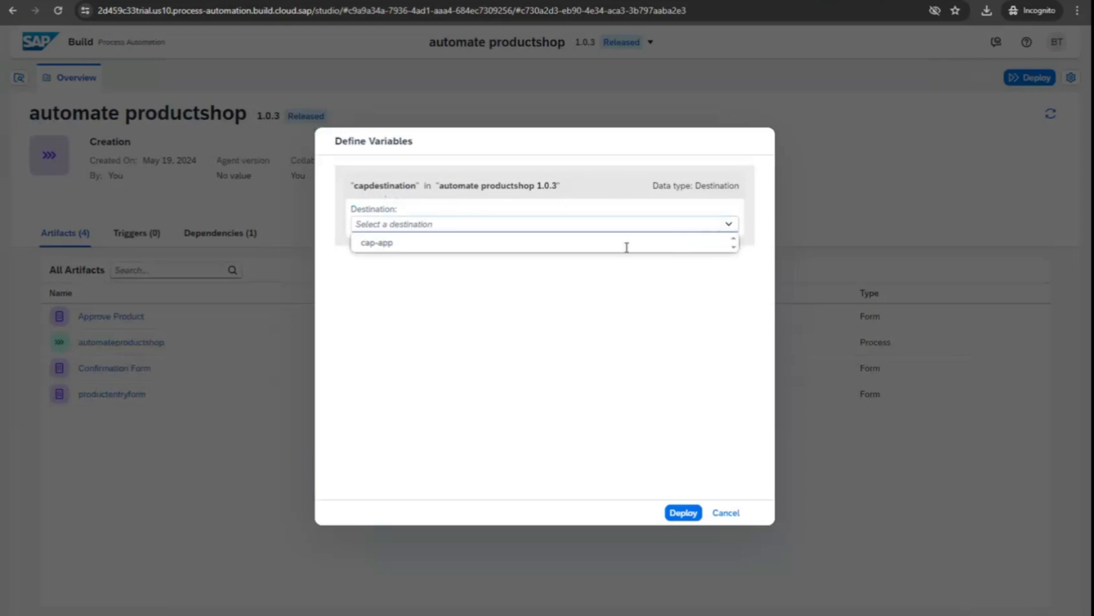
click(381, 245)
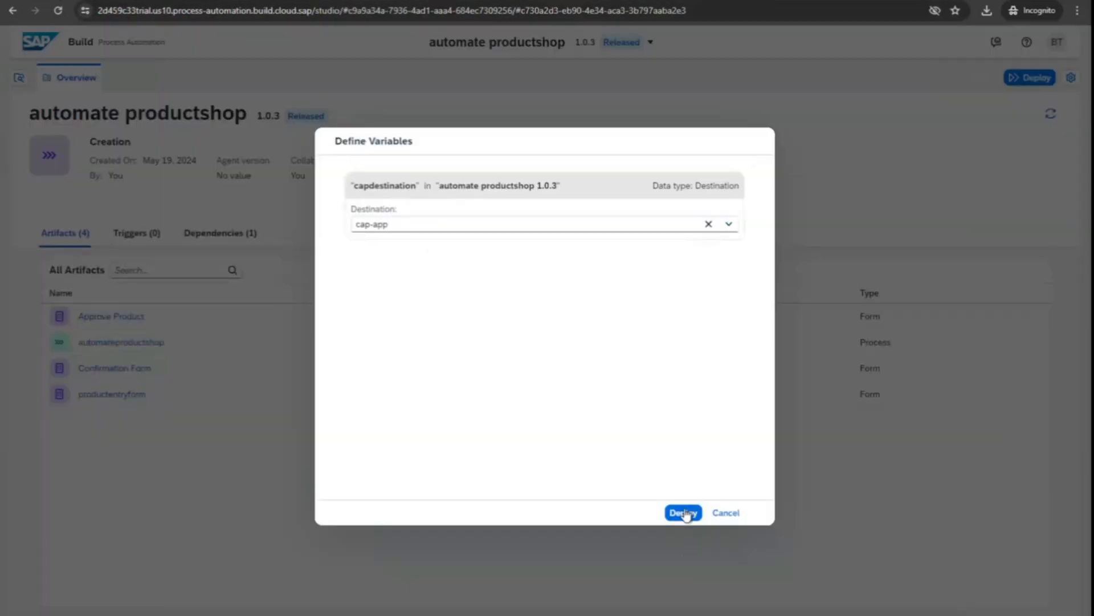
click(683, 513)
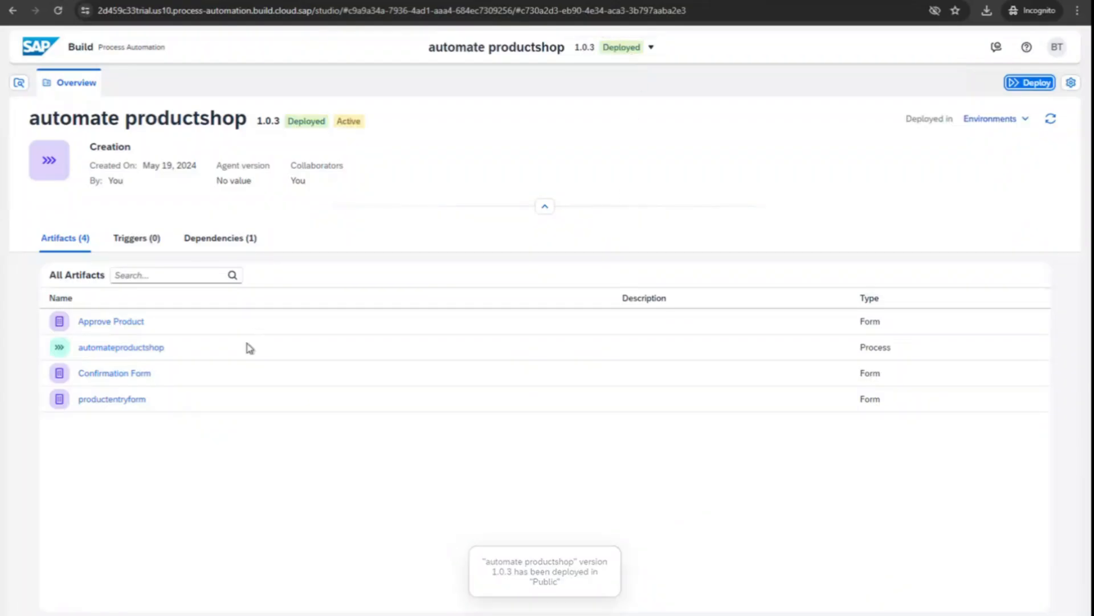
Step: Open the deployed automateproductshop process, load its new product proposal form in the browser and check the Supplier options
double_click(152, 348)
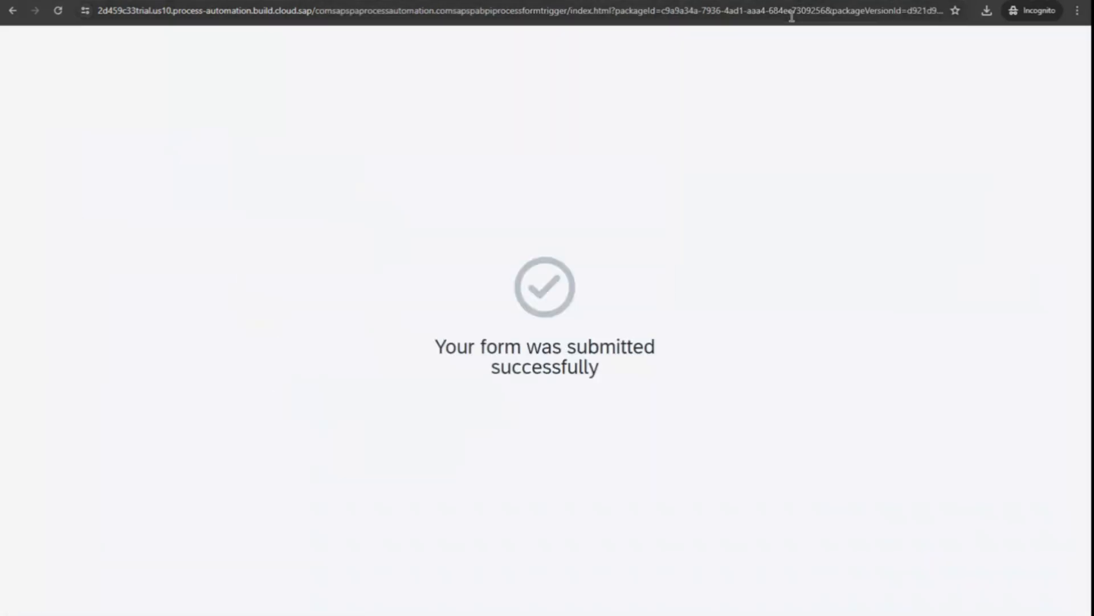
click(791, 11)
key(Return)
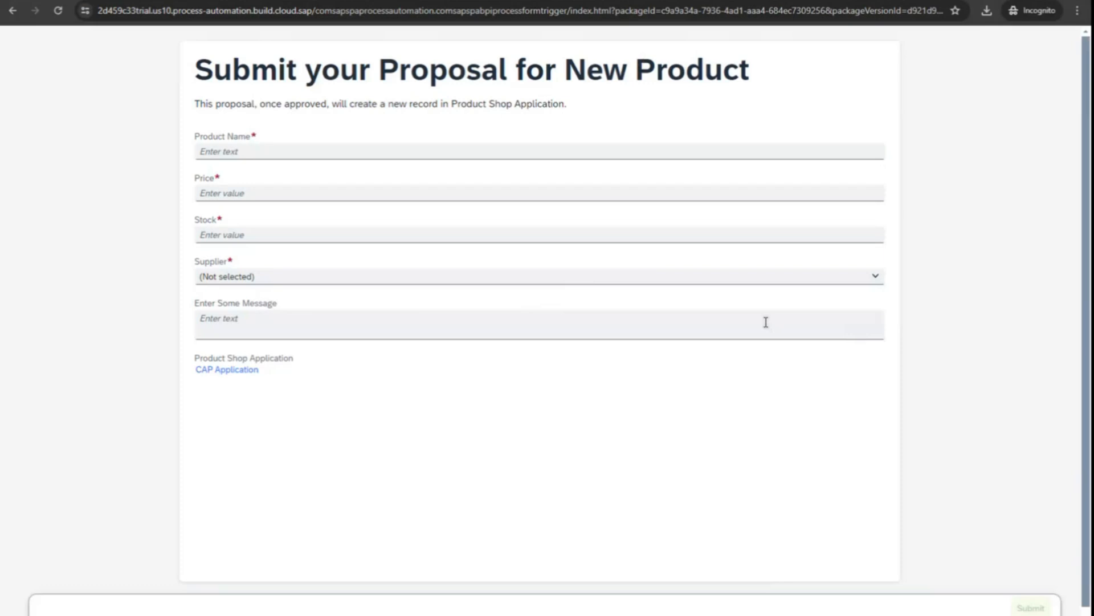
click(876, 279)
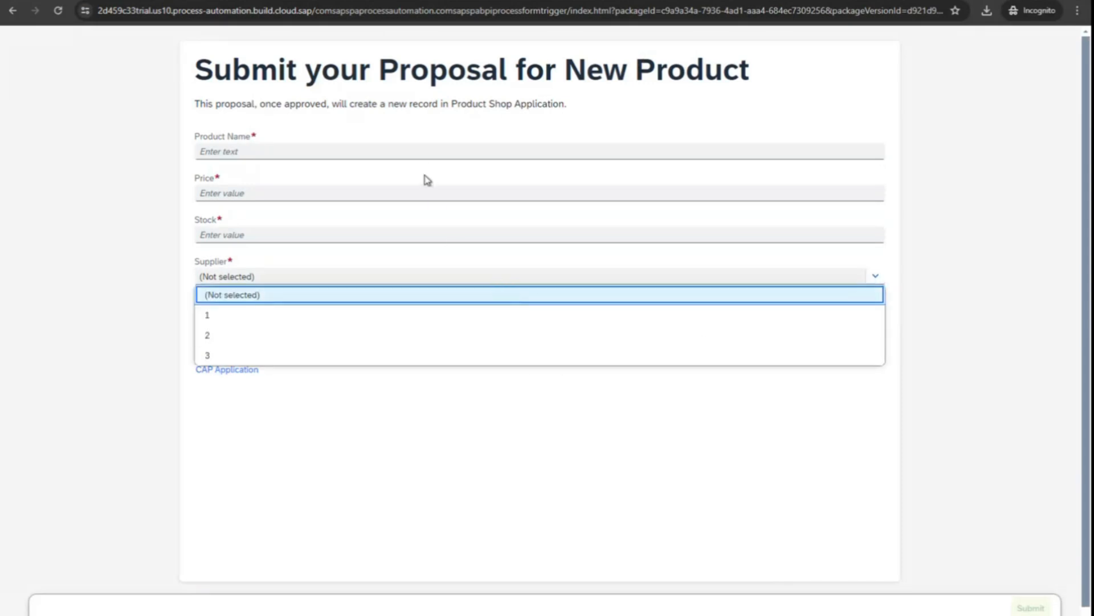
Step: Fill in the proposal form with product name Bike 21, price 1322 and stock 234
click(424, 151)
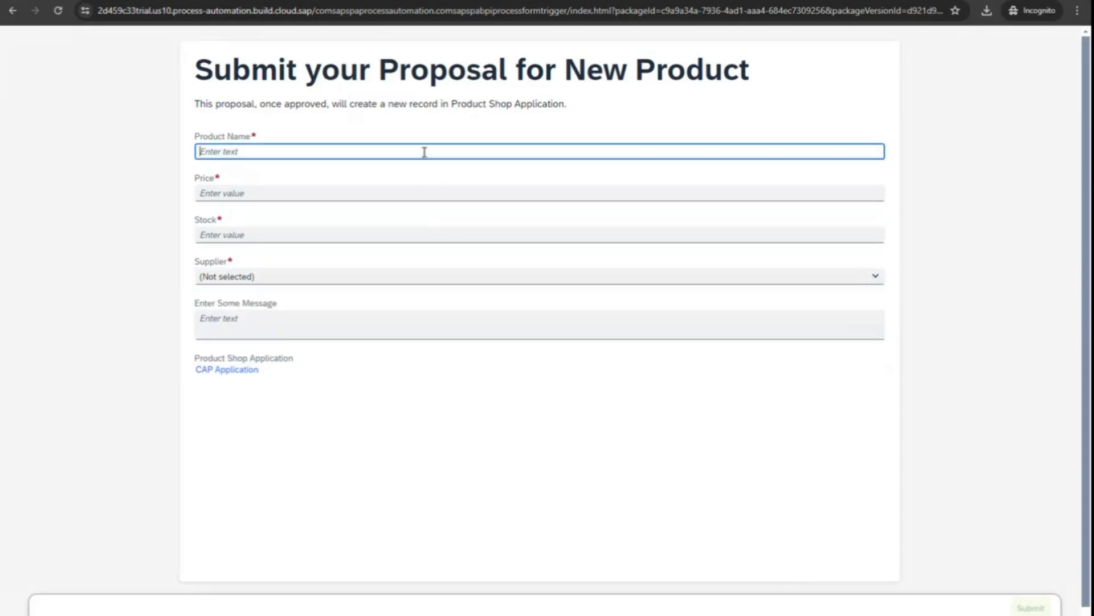
text(B)
click(400, 193)
text(1)
click(399, 234)
text(234)
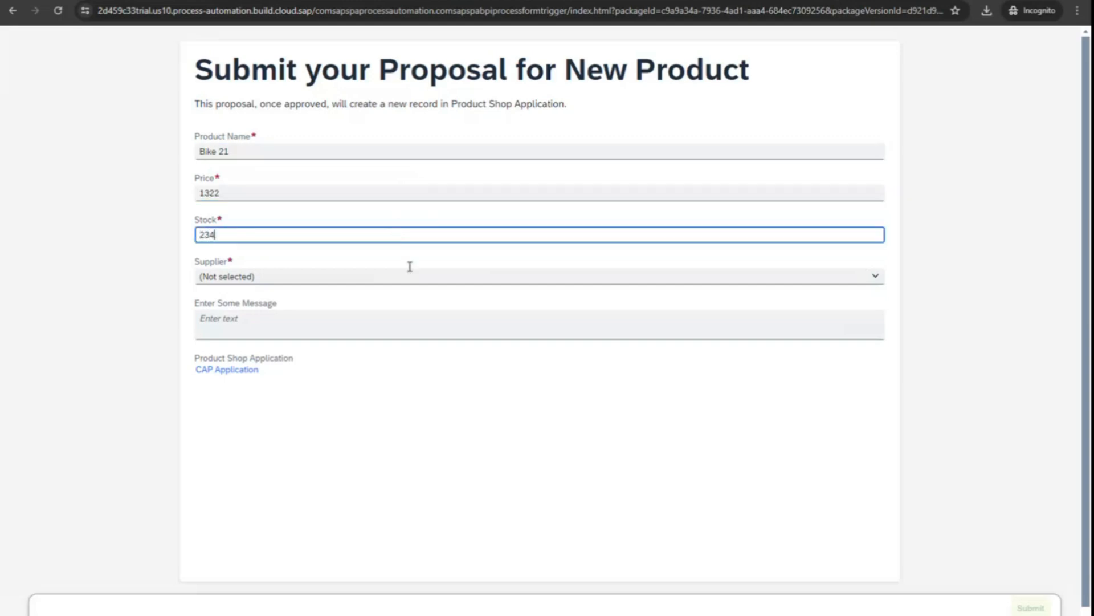
Step: Choose supplier 1 and enter the message "Please approve it" in the proposal form
click(872, 277)
click(761, 321)
click(743, 330)
text(Please approve it)
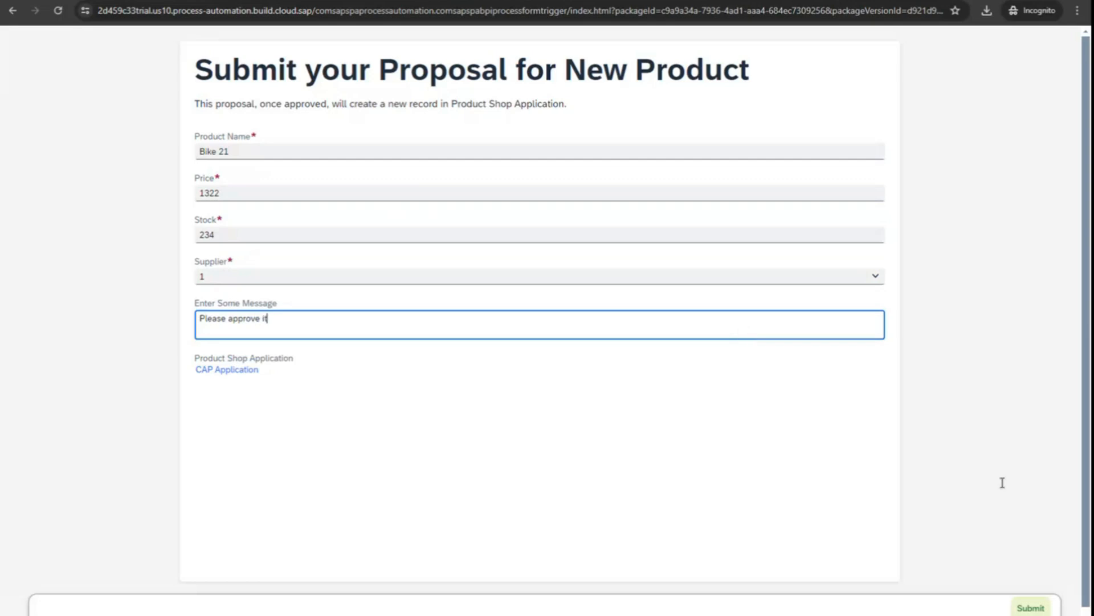
Step: Submit the product proposal and set the Approver Date to 05/20/2024 in the Bike 21 approval task
click(1030, 609)
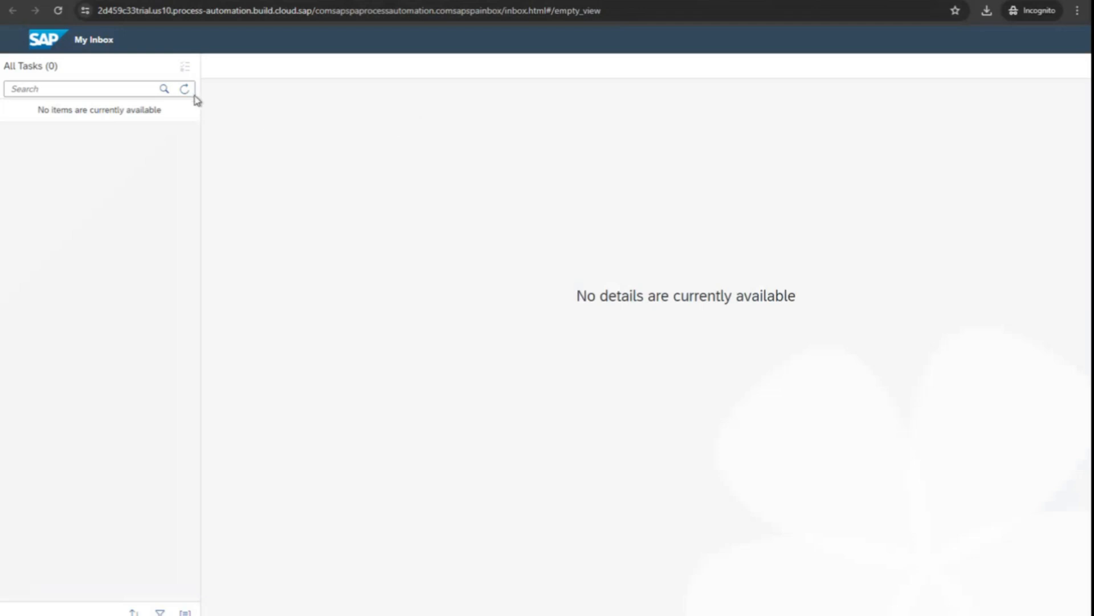
click(185, 90)
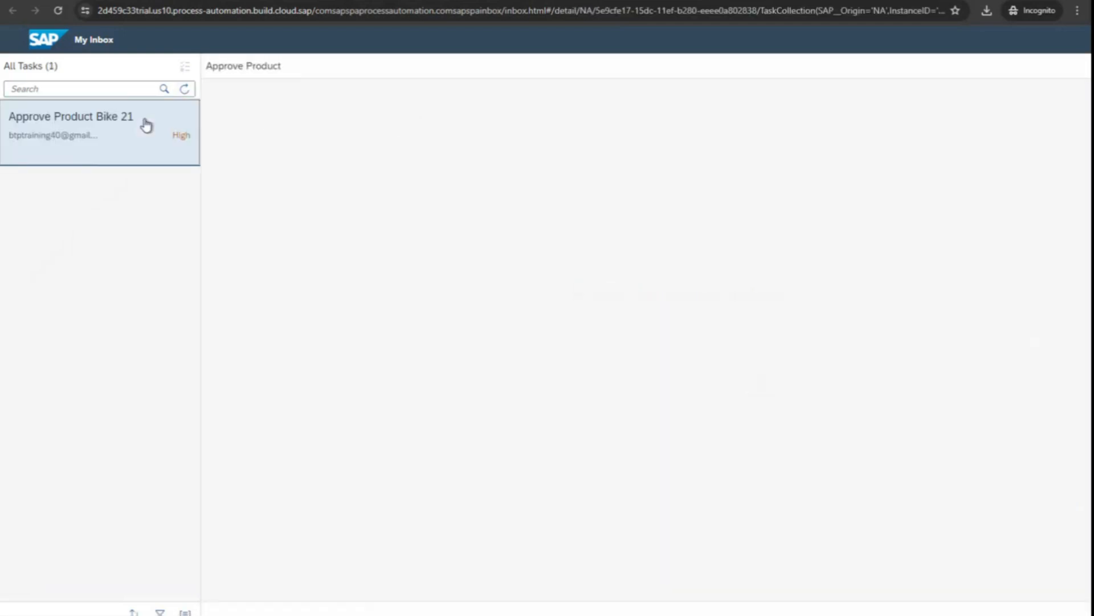
click(481, 389)
click(975, 387)
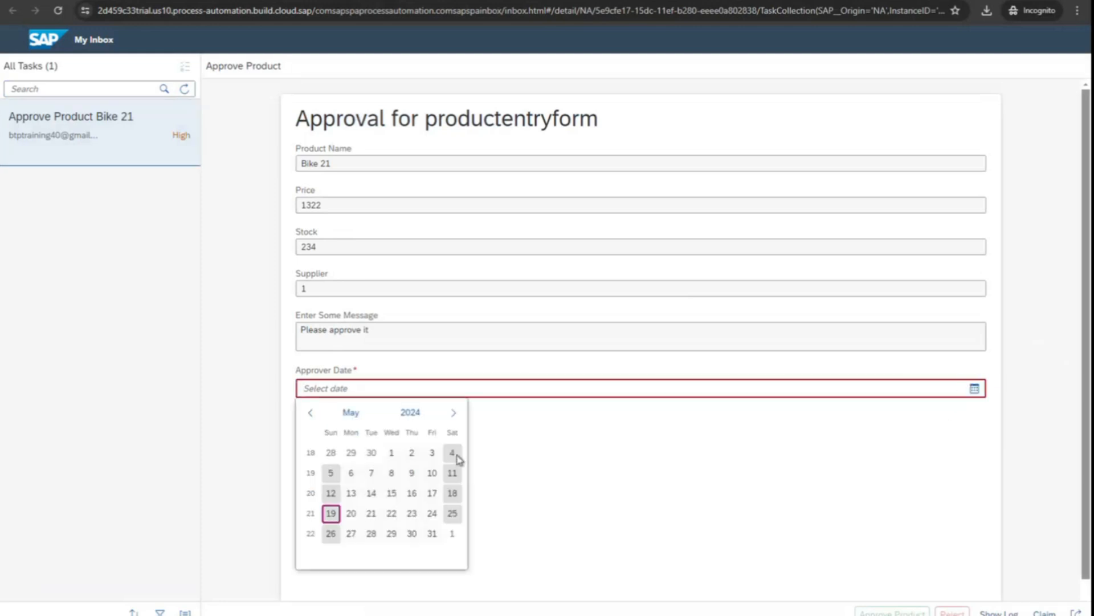
click(351, 513)
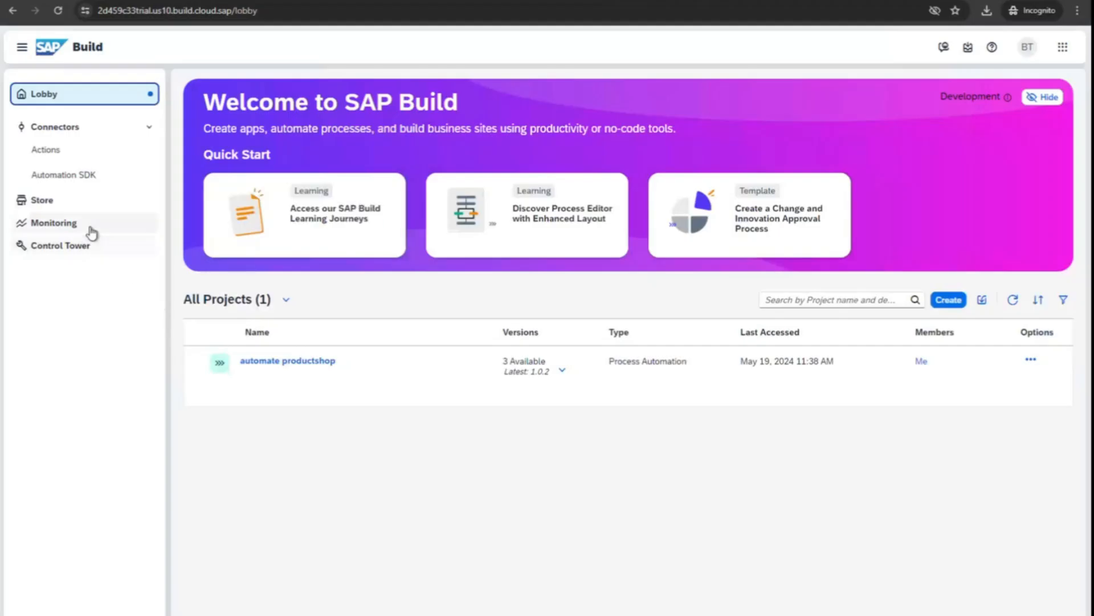
Step: Open the running automateproductshop instance in the process and workflow monitoring
click(91, 229)
click(255, 178)
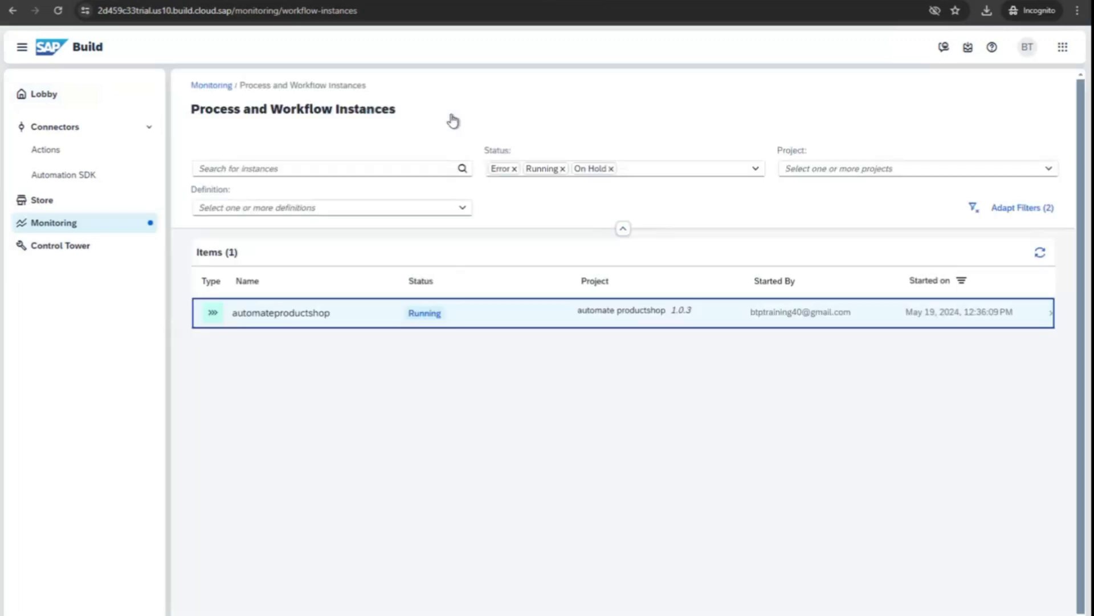
click(354, 317)
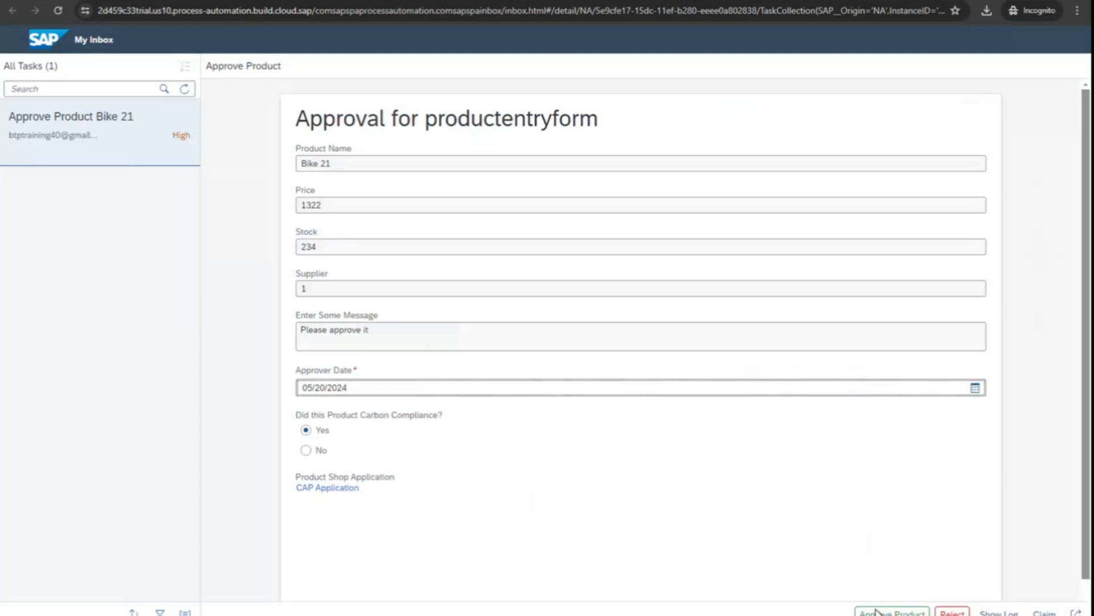
Step: Approve product Bike 21, refresh the monitored instance and open the approval confirmation task in My Inbox
click(876, 612)
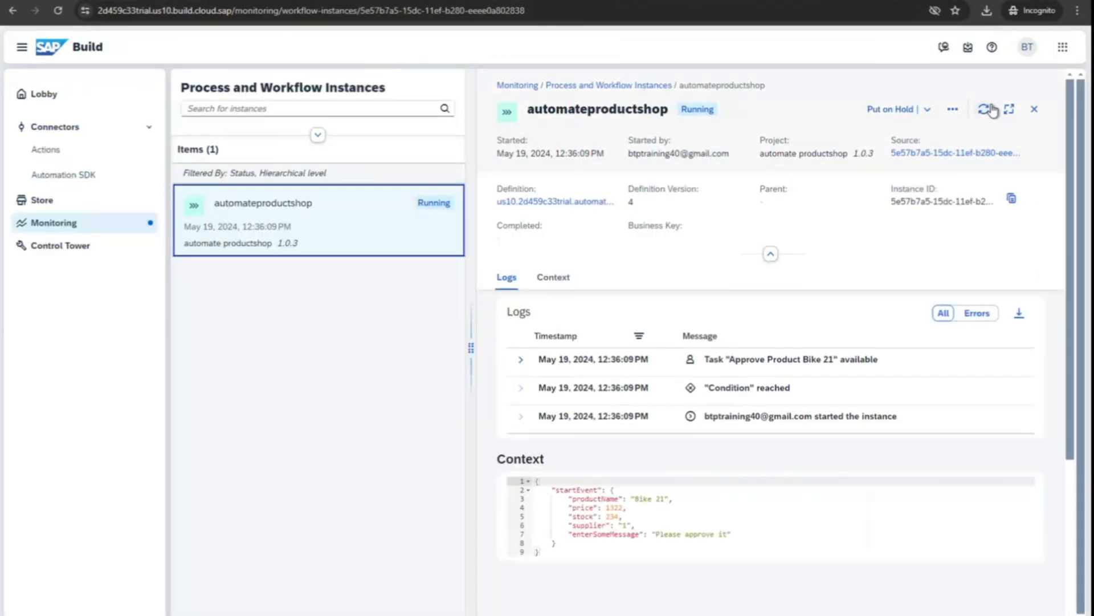
click(984, 109)
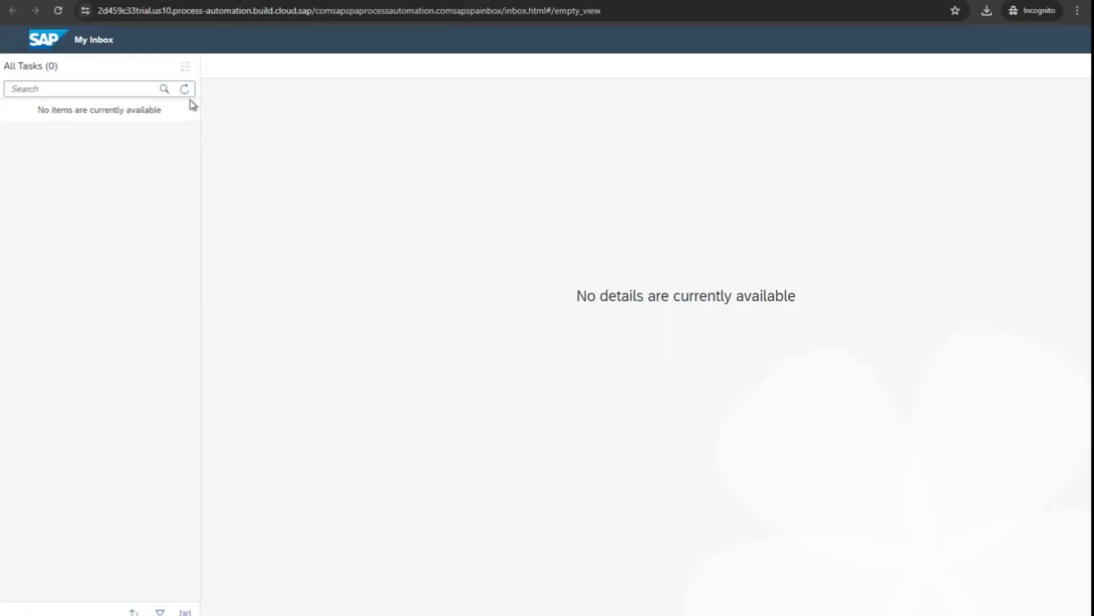
click(184, 89)
click(137, 122)
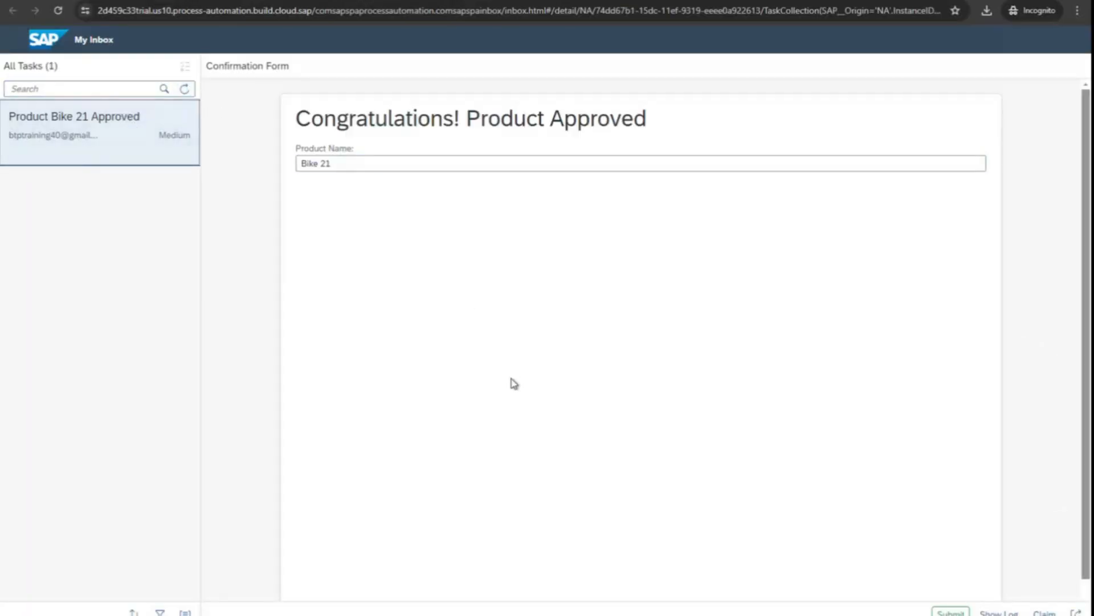
Step: Examine the instance's "Creates a single product." completion log entry and the action result in the process context
click(770, 1)
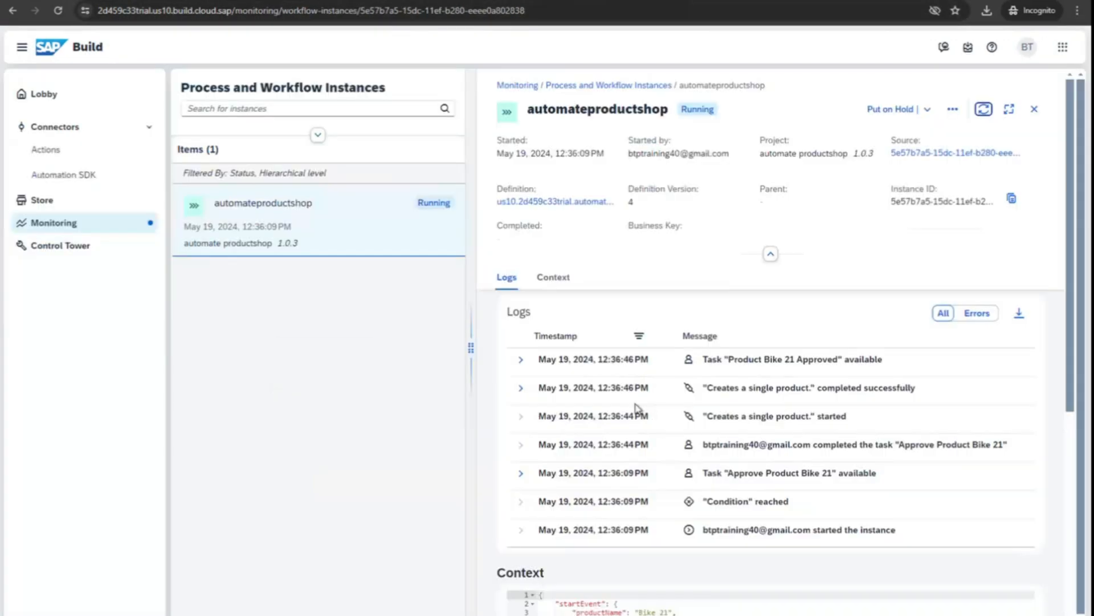
click(520, 389)
scroll(521, 393, down, 3)
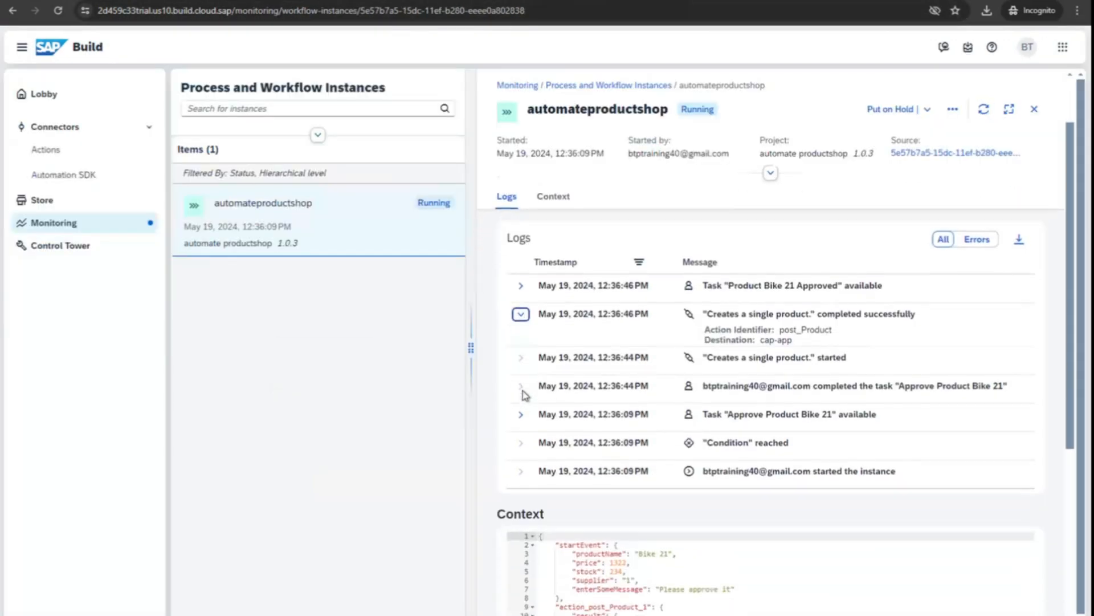
scroll(622, 547, down, 2)
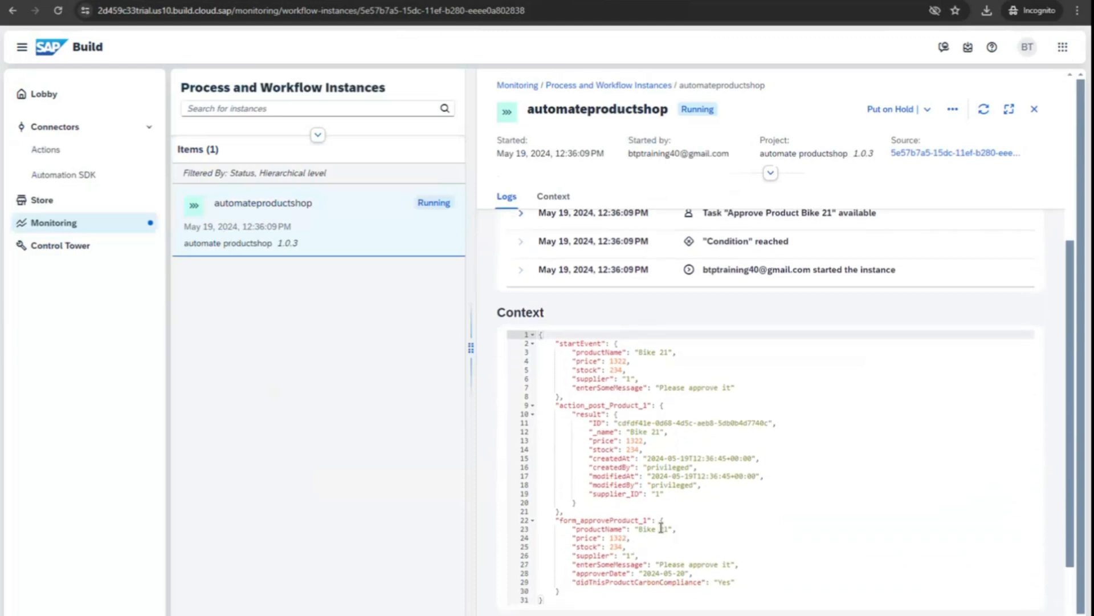
drag(672, 504, 555, 416)
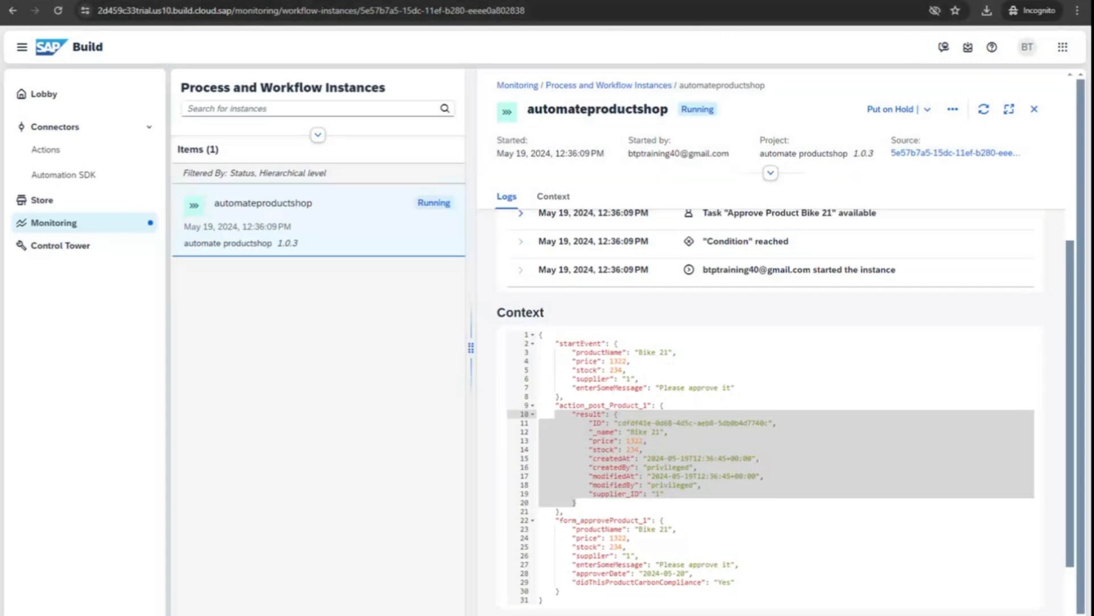
Step: Switch to SAP BTP Cockpit and launch SAP Build Work Zone, standard edition from the trial subaccount's subscriptions
click(607, 0)
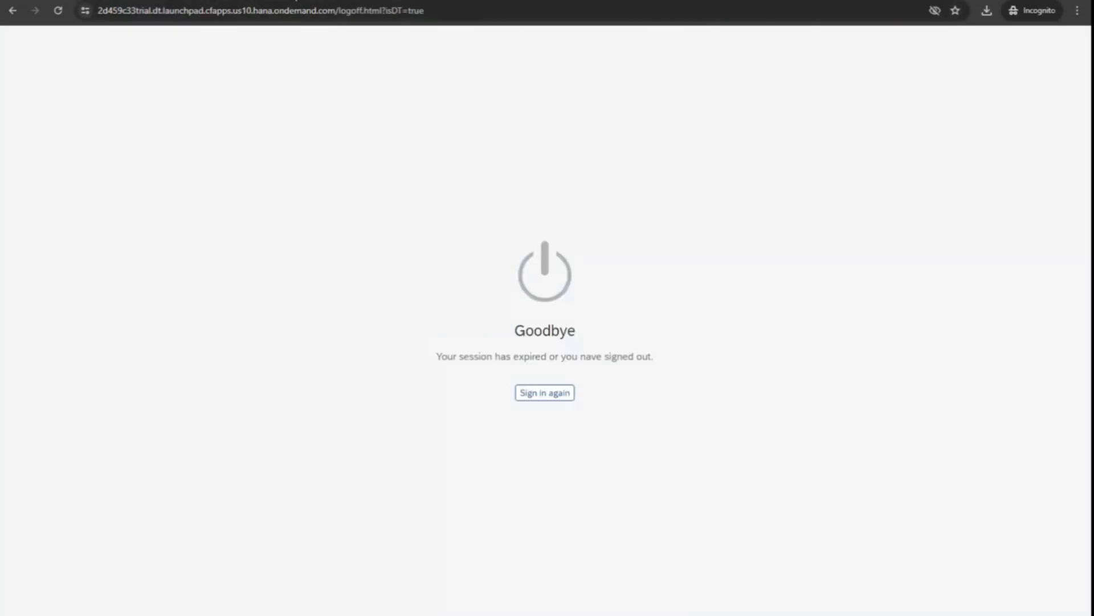
click(553, 395)
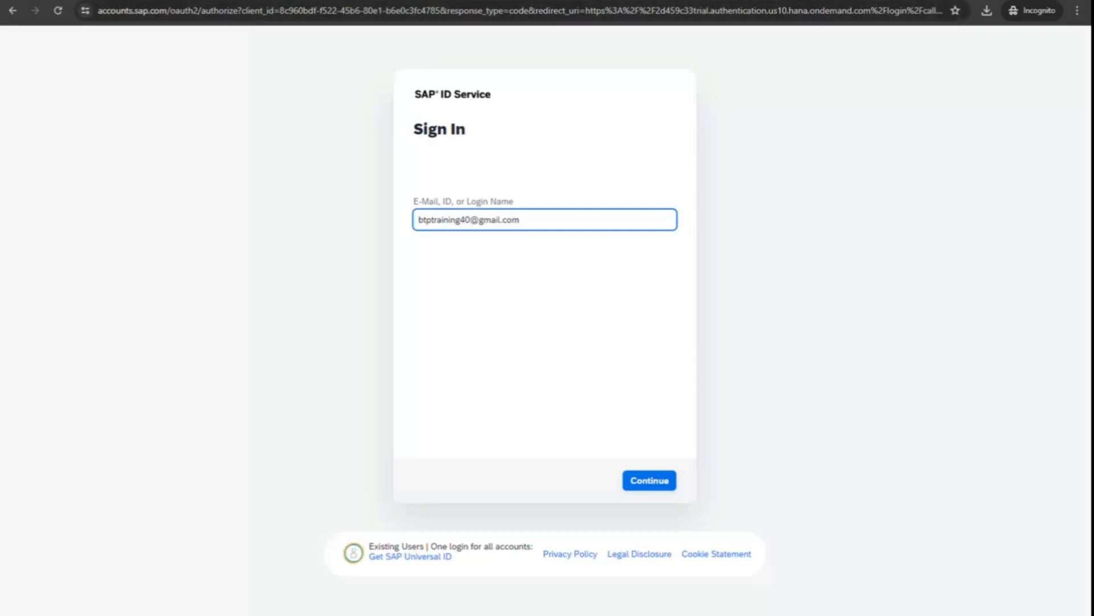
click(348, 0)
click(268, 1)
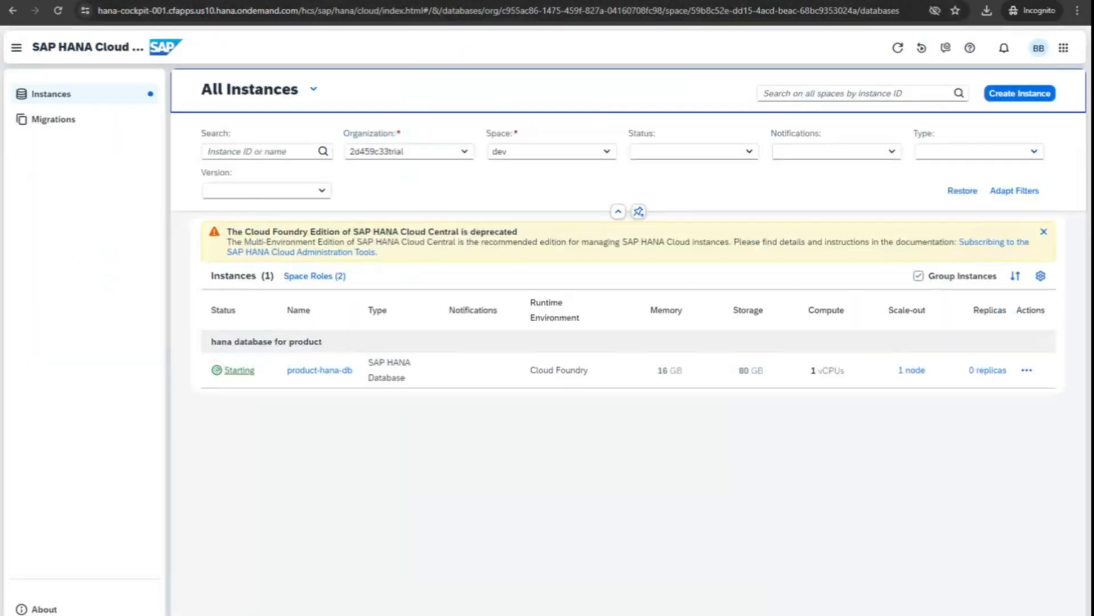
click(139, 1)
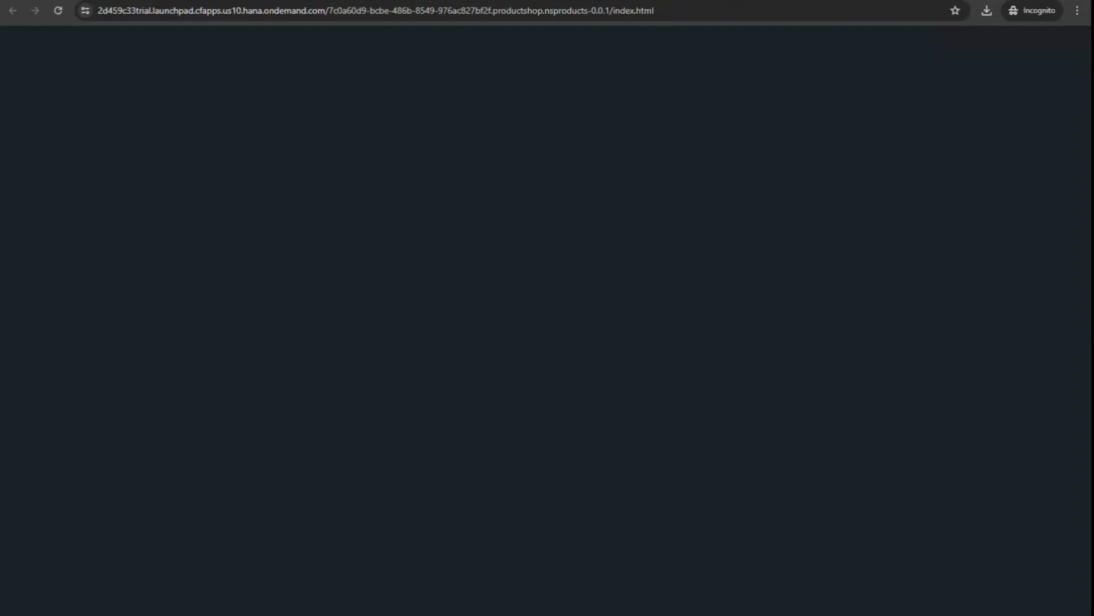
click(61, 1)
click(95, 188)
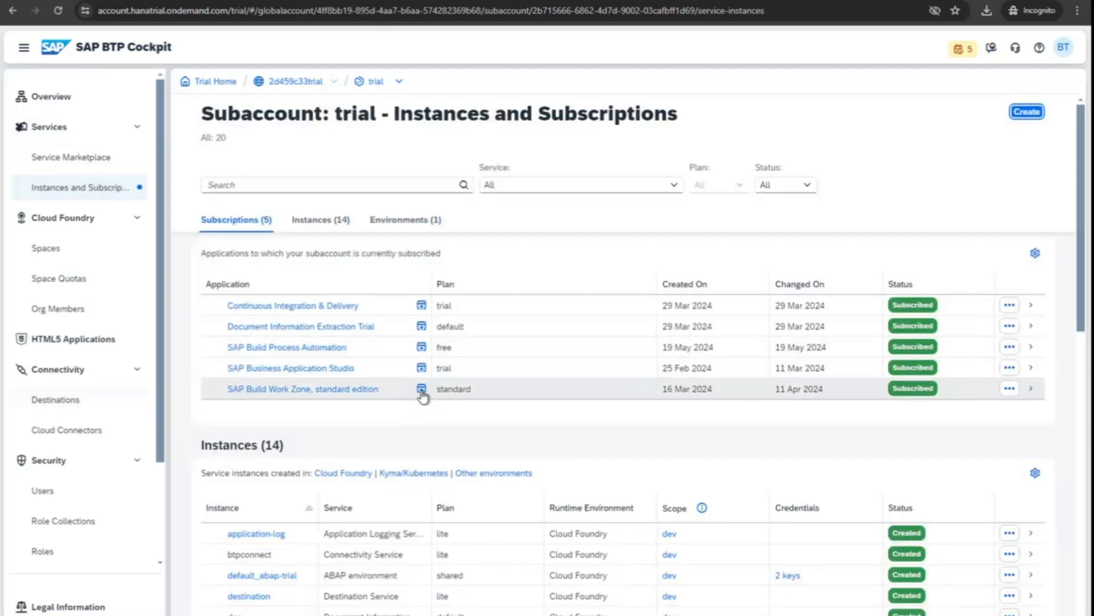
click(422, 387)
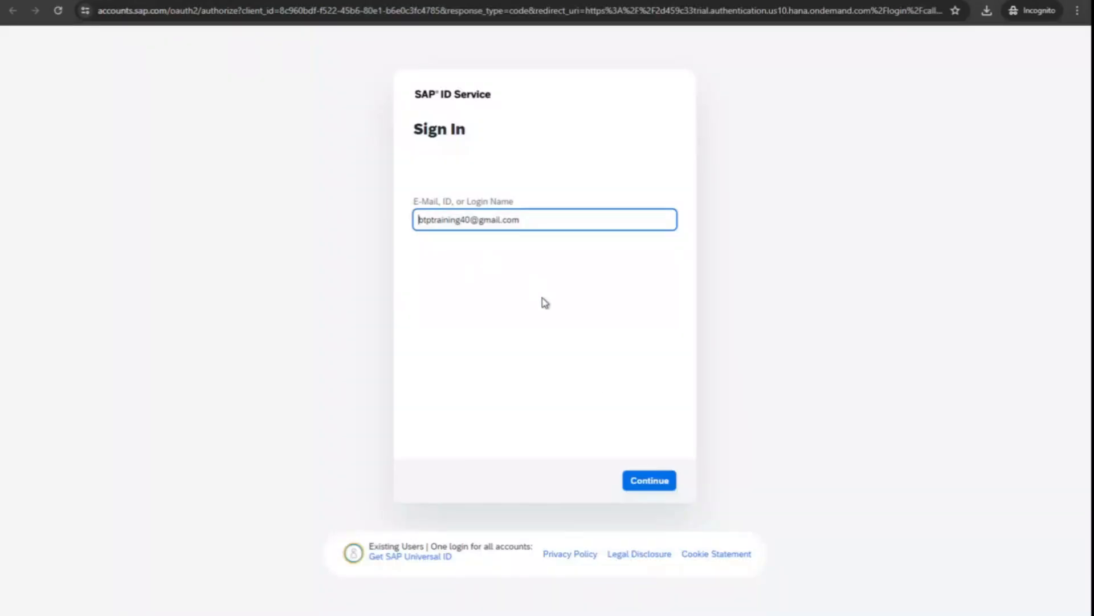
Step: Sign in to SAP Universal ID with the prefilled e-mail, the captcha text and the account password
click(666, 495)
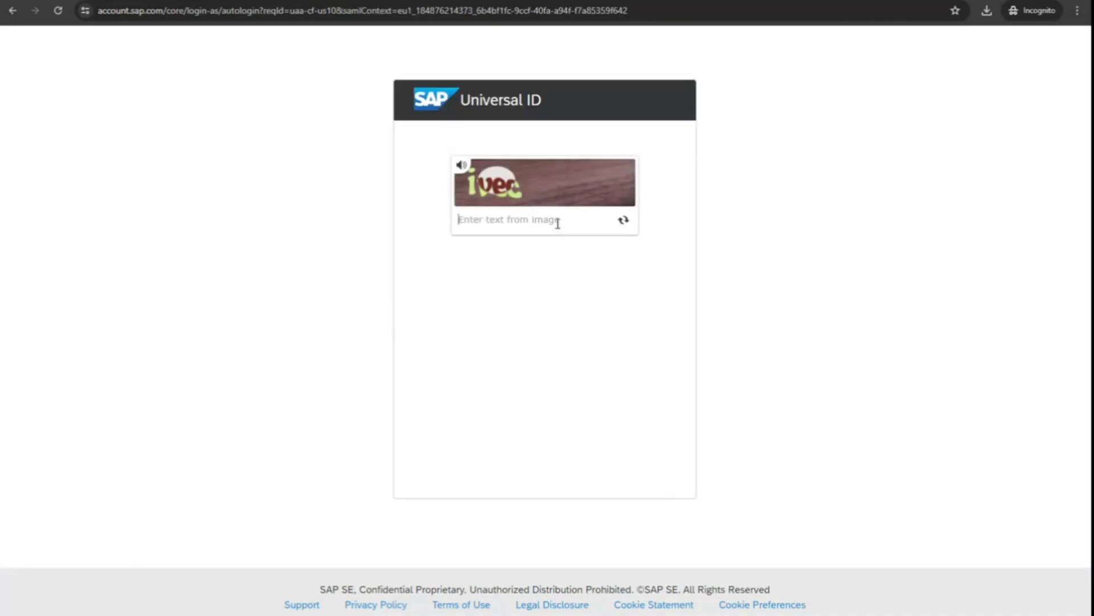
text(ivec)
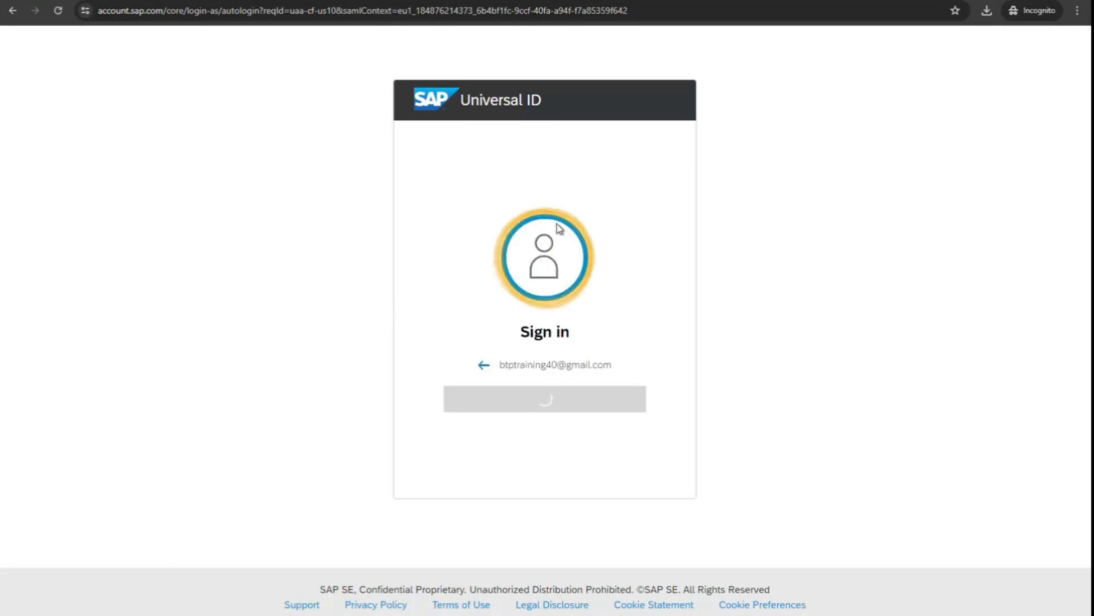
click(537, 364)
text(********)
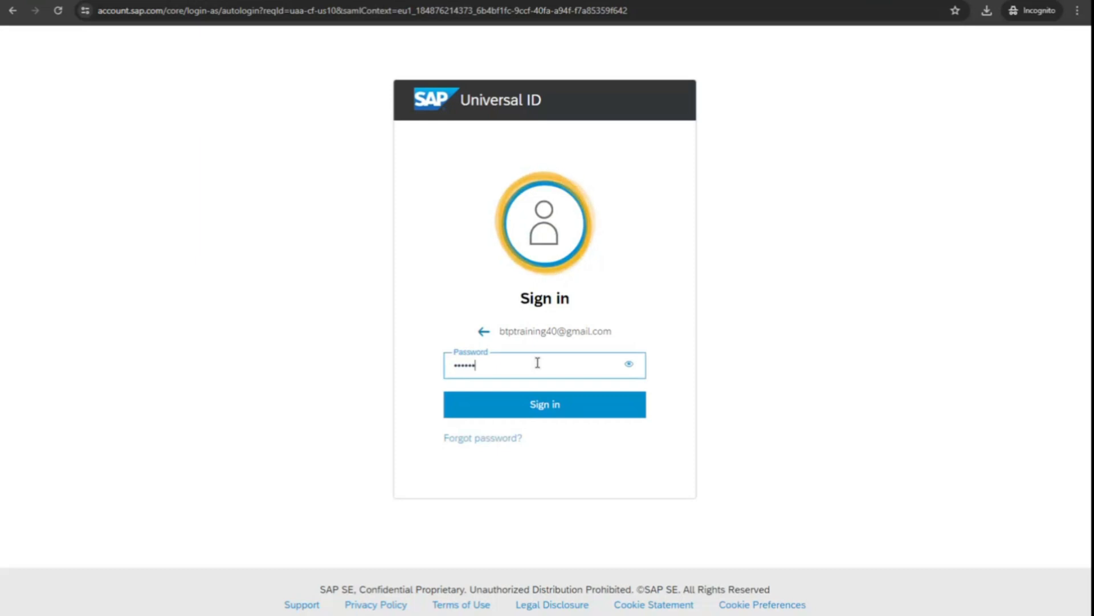
key(Return)
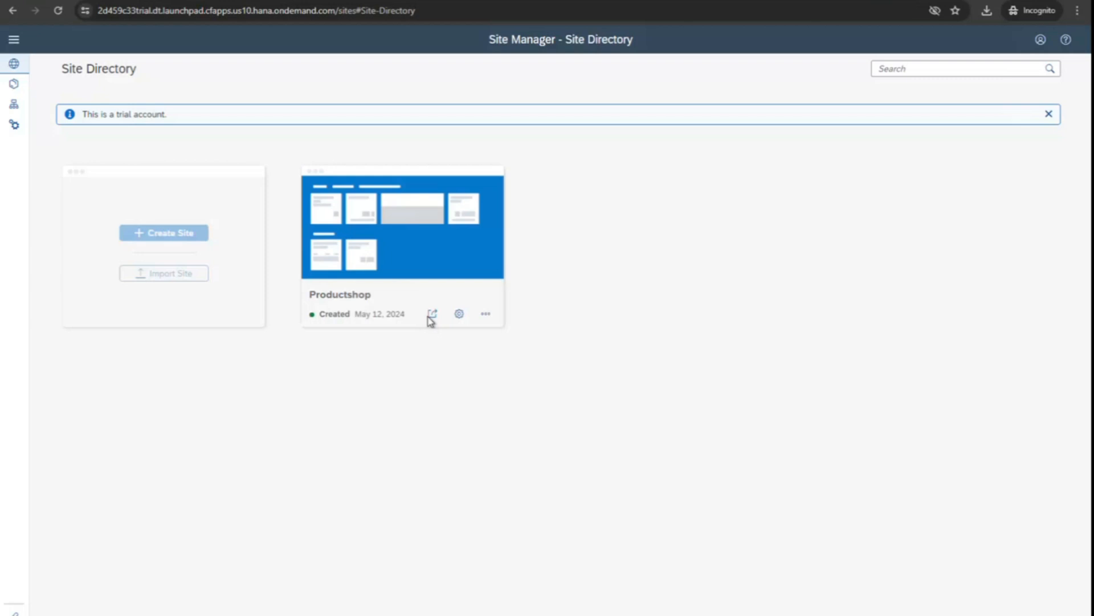
Step: Open the Productshop site, list the products in the Product Shops app and open the Bike 21 record
click(432, 315)
click(117, 144)
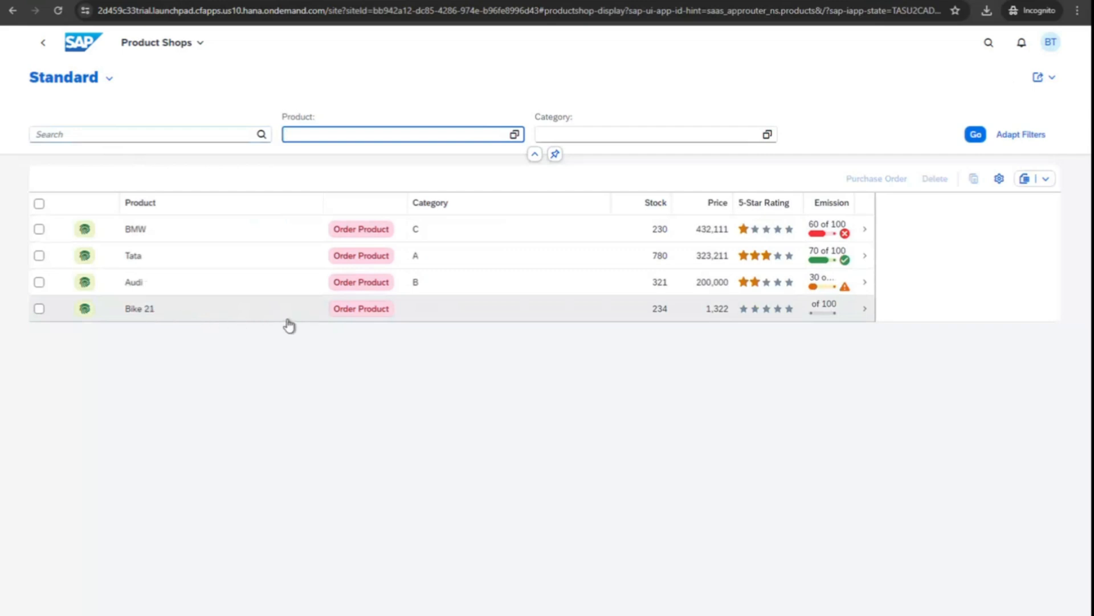
click(228, 314)
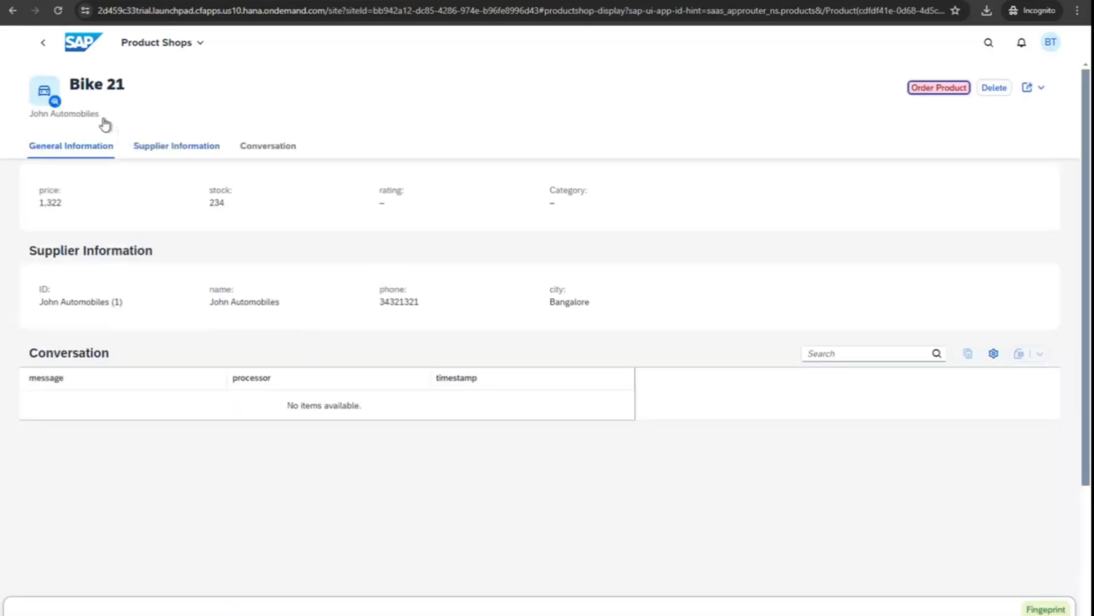
Step: Check the name and supplier information of the Bike 21 record and return to the product list
drag(125, 87, 78, 100)
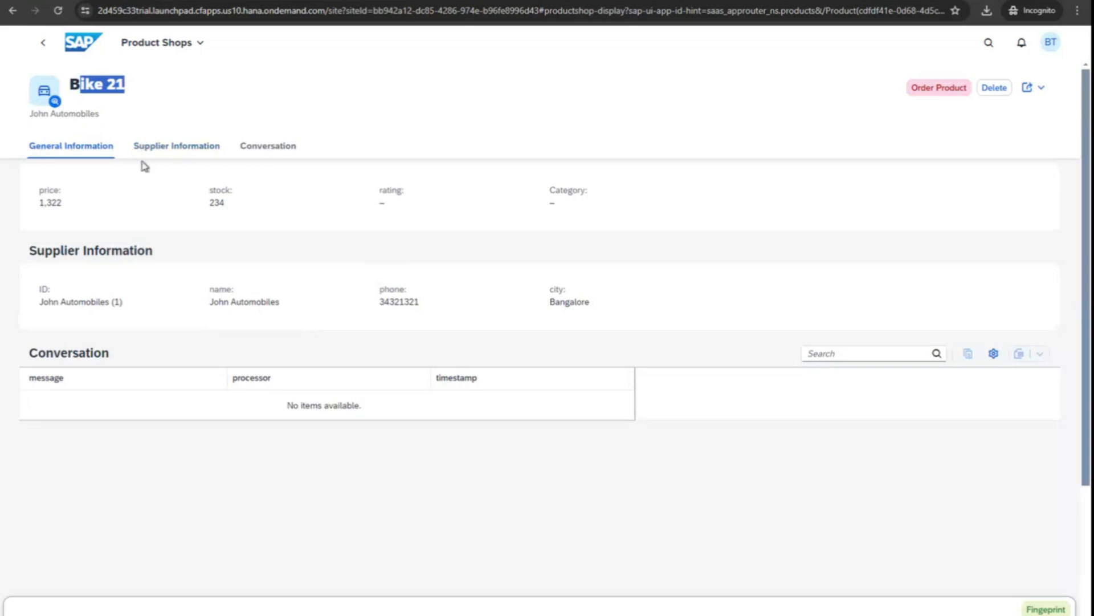
click(113, 116)
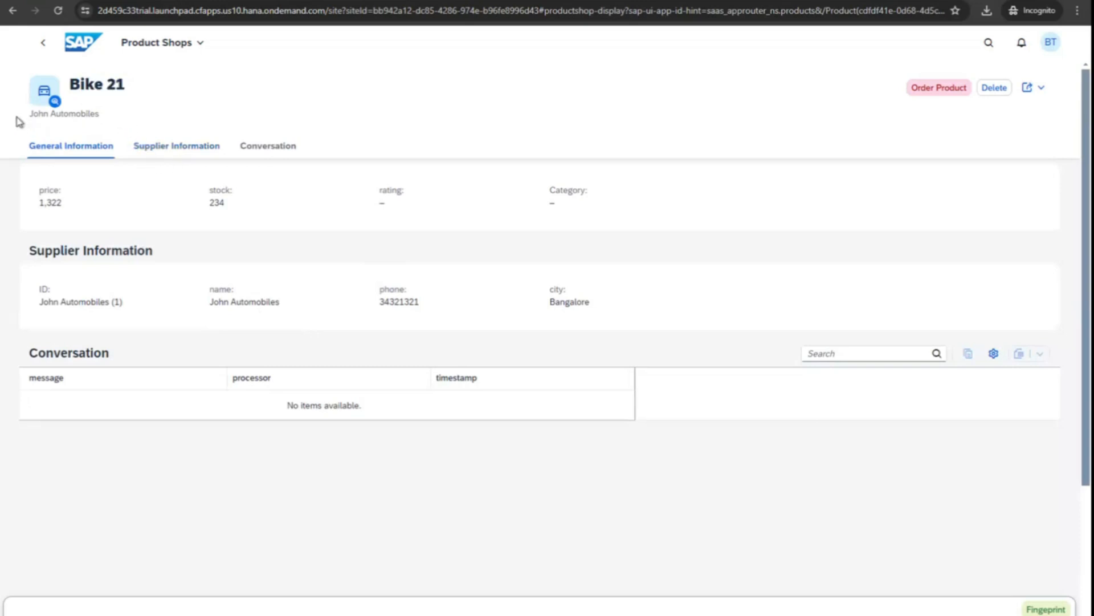
drag(17, 117, 132, 315)
click(133, 309)
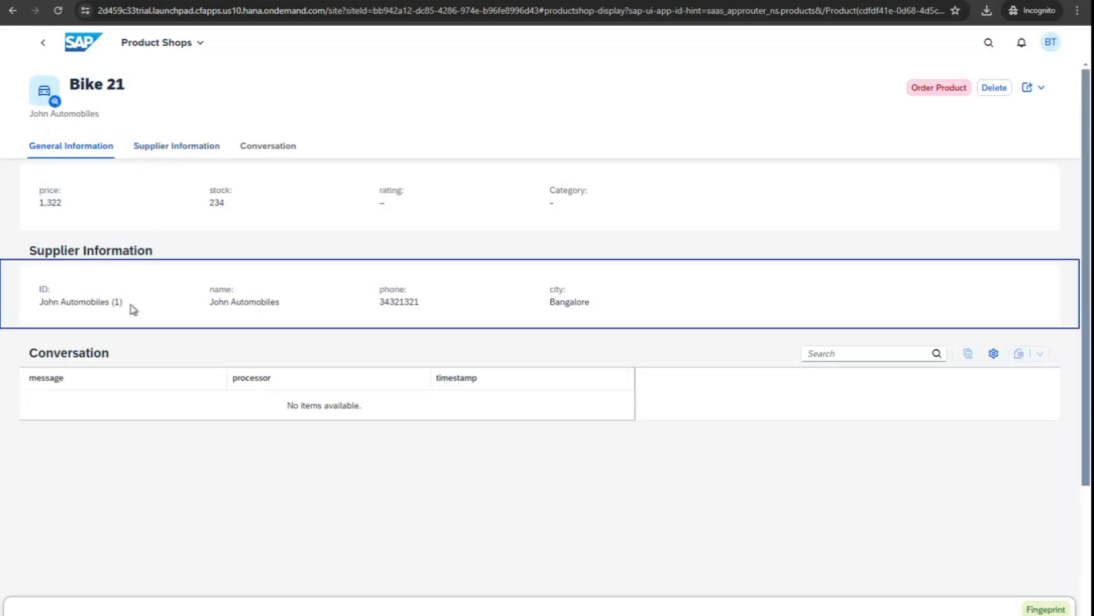
drag(60, 302, 123, 302)
click(163, 350)
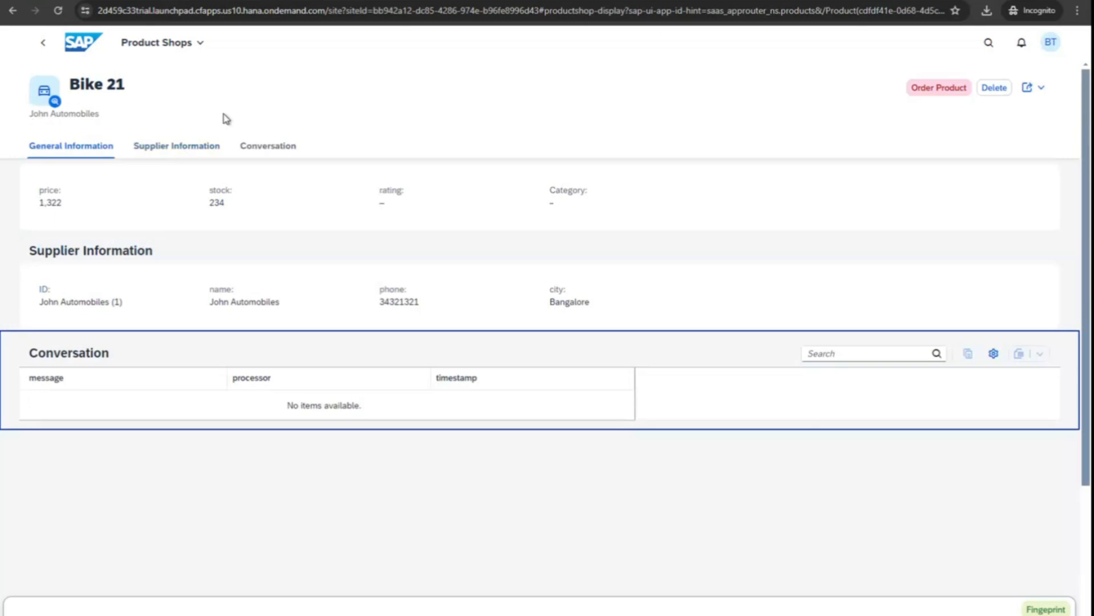
click(44, 43)
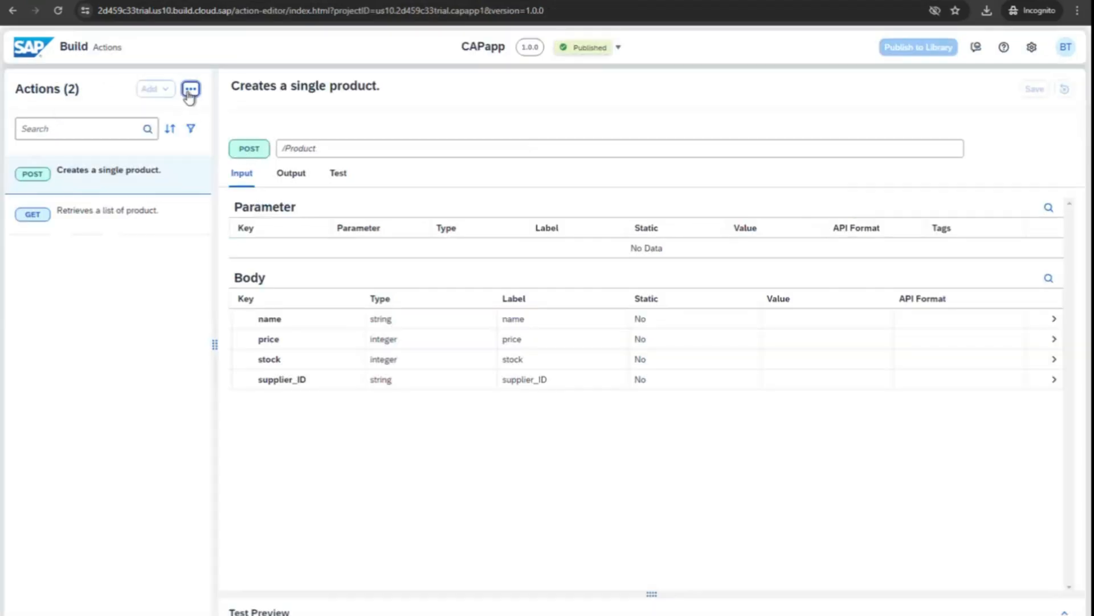
Step: Go back to the CAPapp action project and switch it from the published version 1.0.0 to the editable version
click(190, 89)
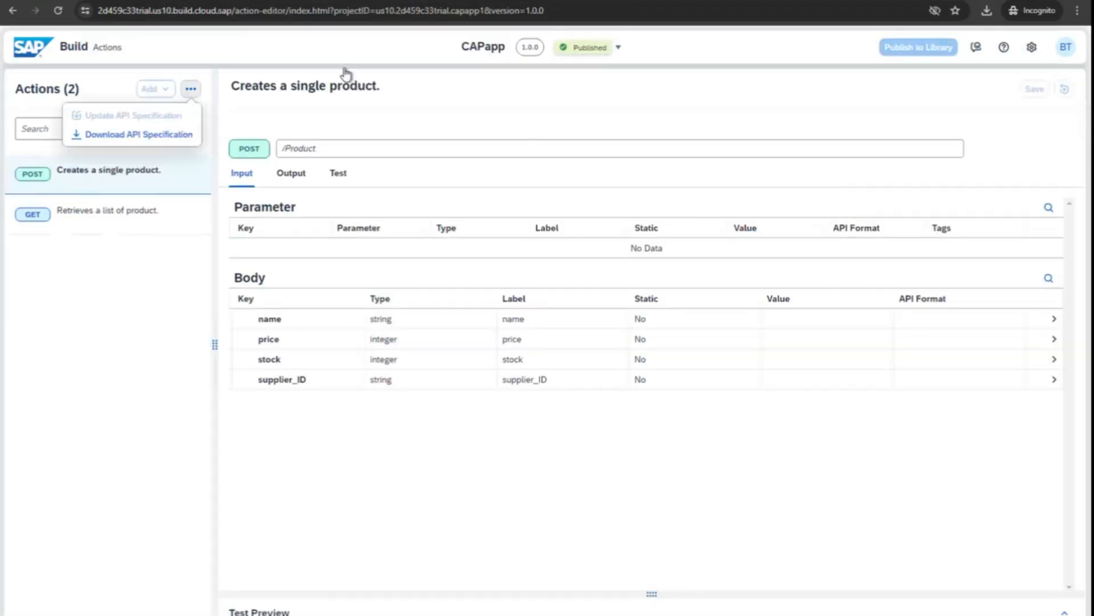
click(591, 52)
click(593, 54)
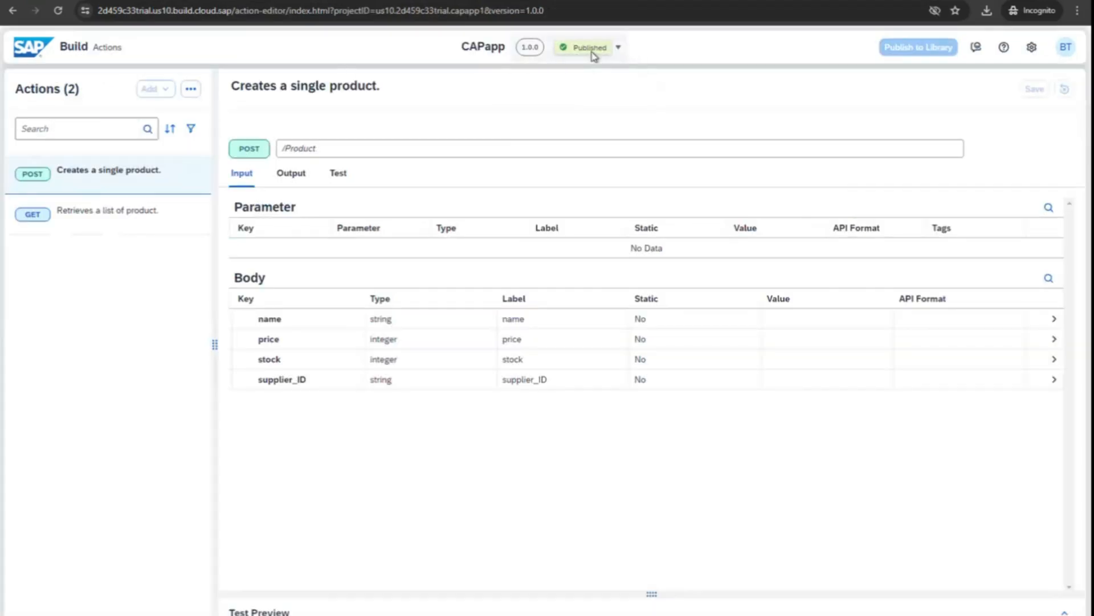
click(593, 54)
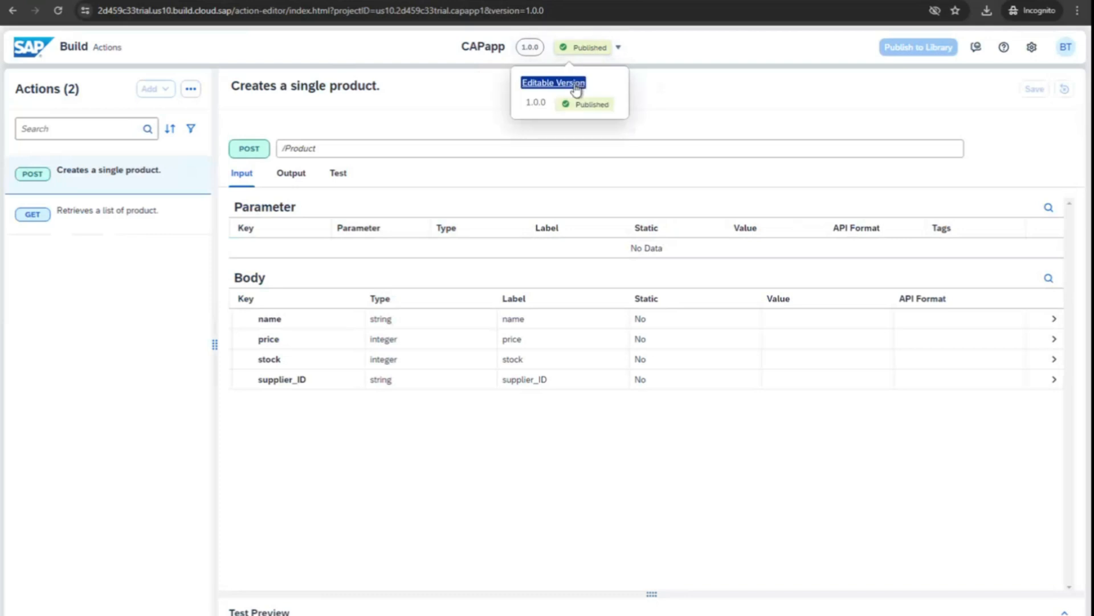
click(576, 86)
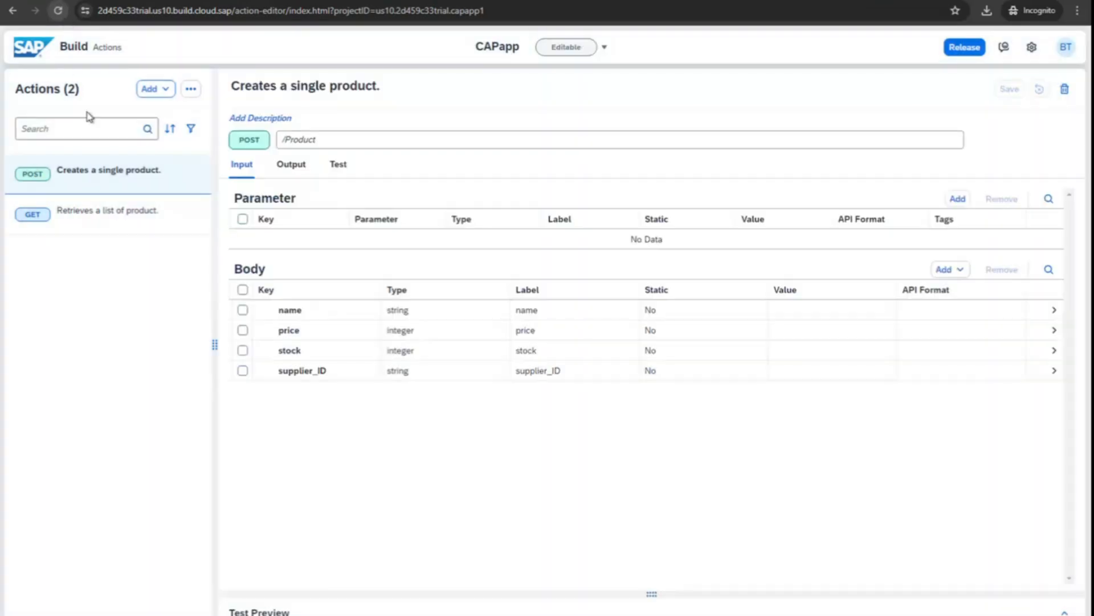
Step: Look through the Product endpoints available for adding to the CAPapp project and close the list without adding any
click(158, 91)
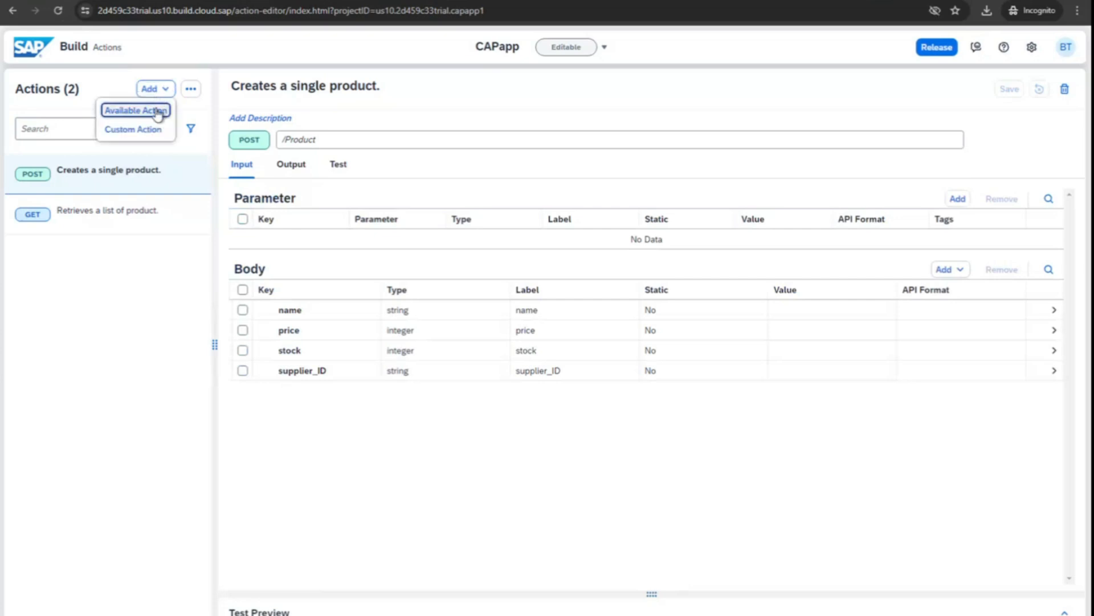
click(159, 111)
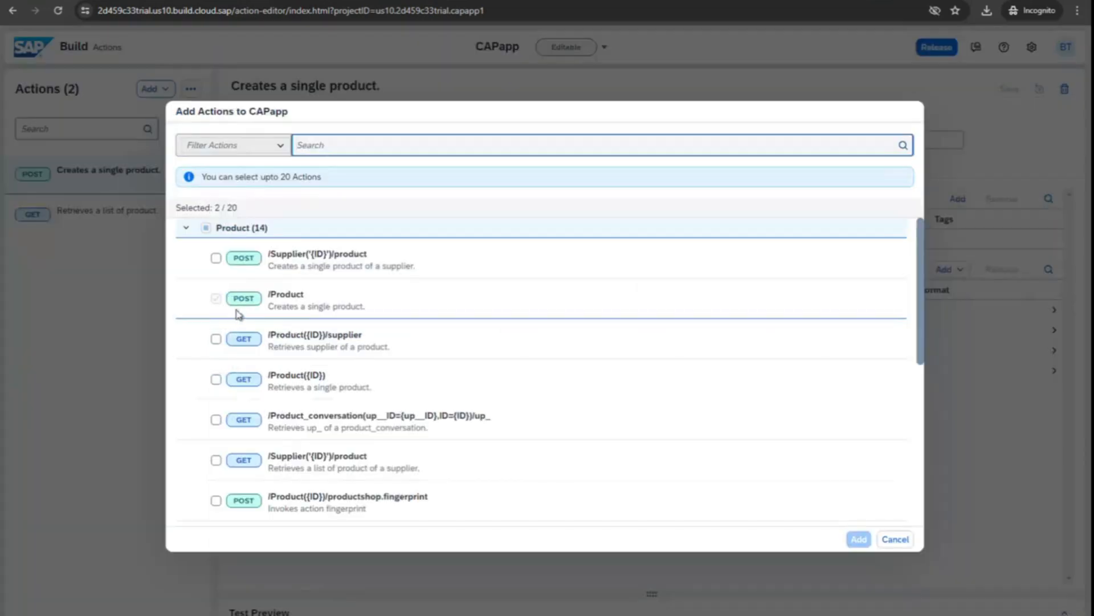
scroll(239, 313, down, 2)
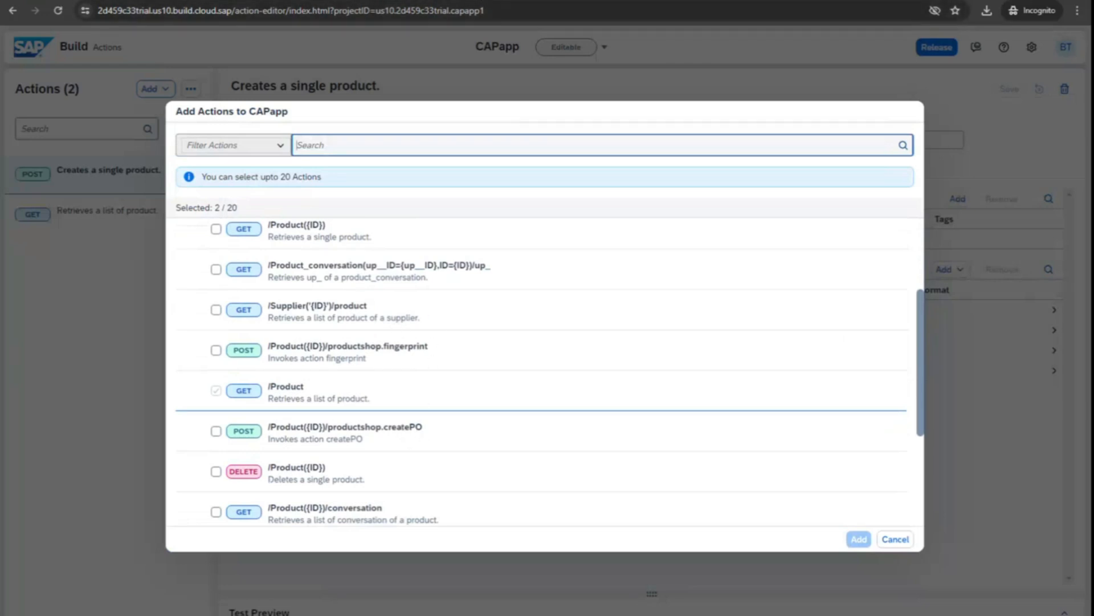
click(226, 1)
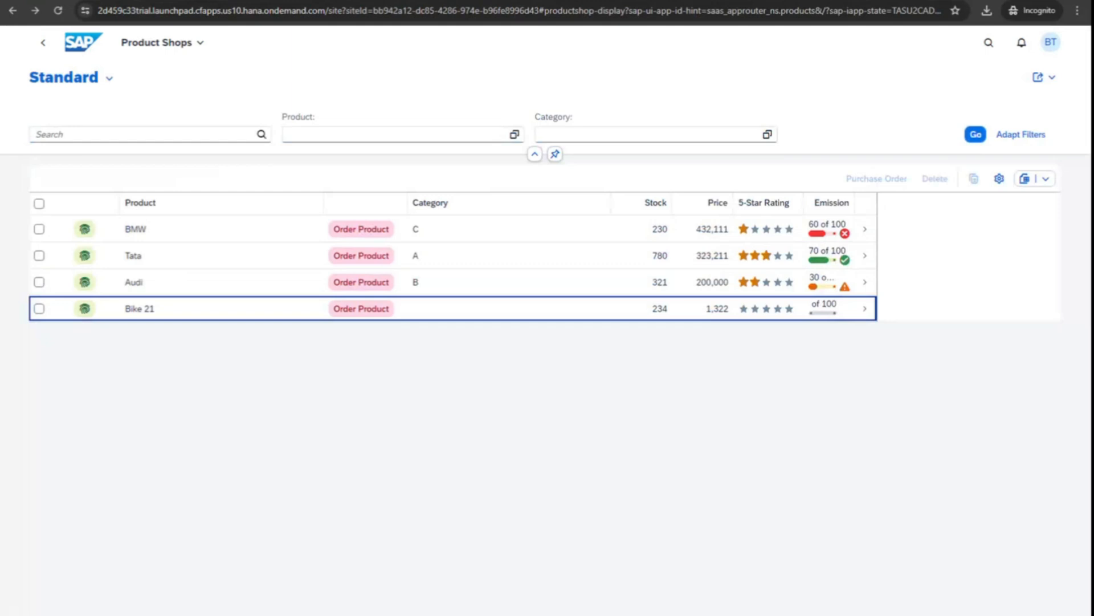
click(741, 2)
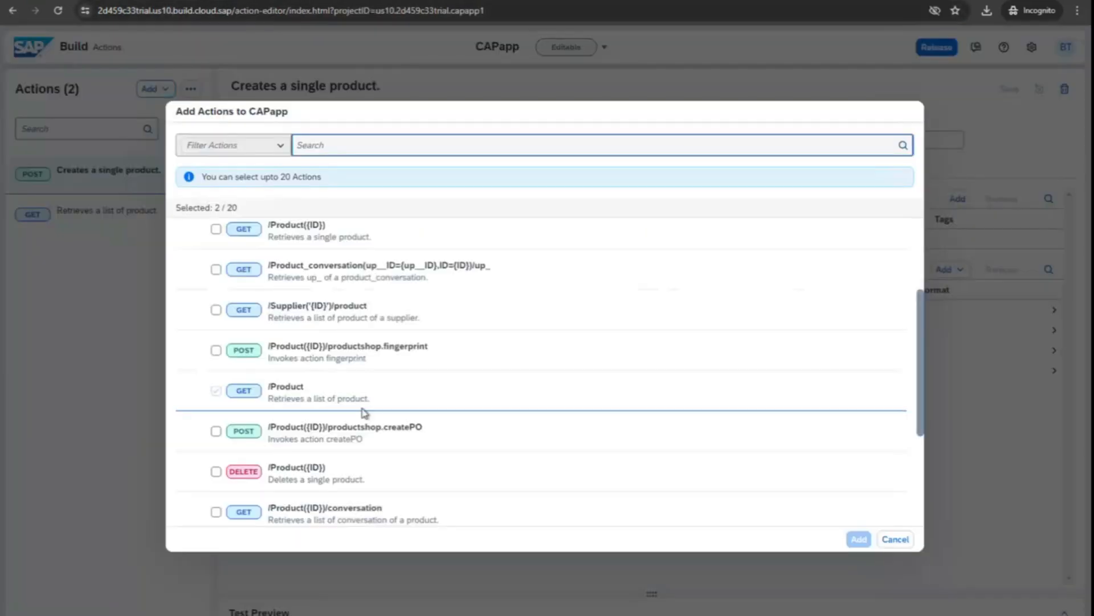
scroll(364, 411, down, 3)
scroll(364, 412, down, 2)
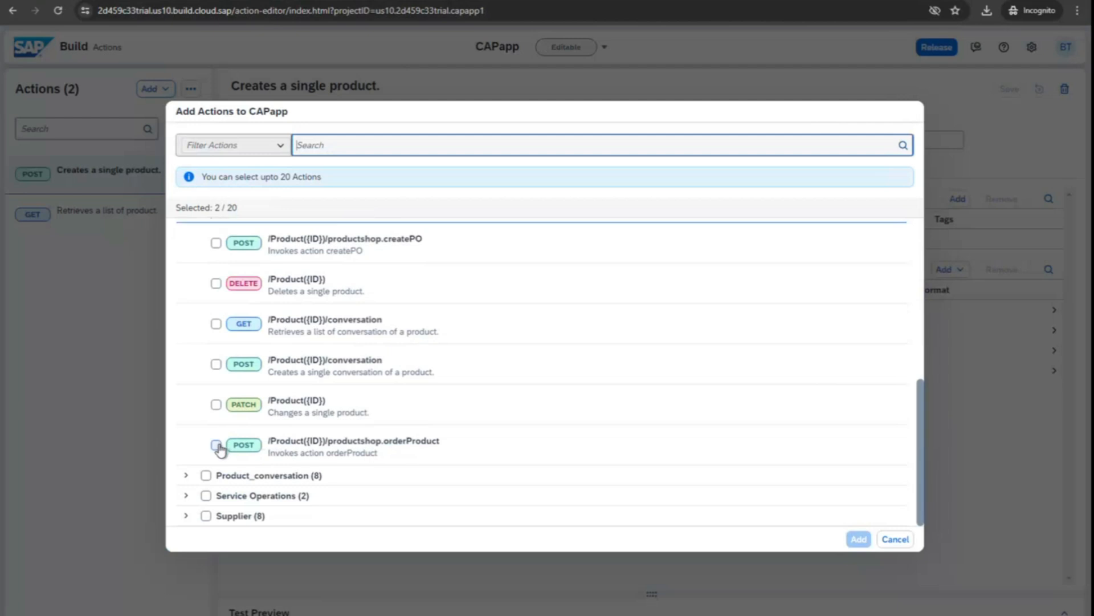
click(901, 544)
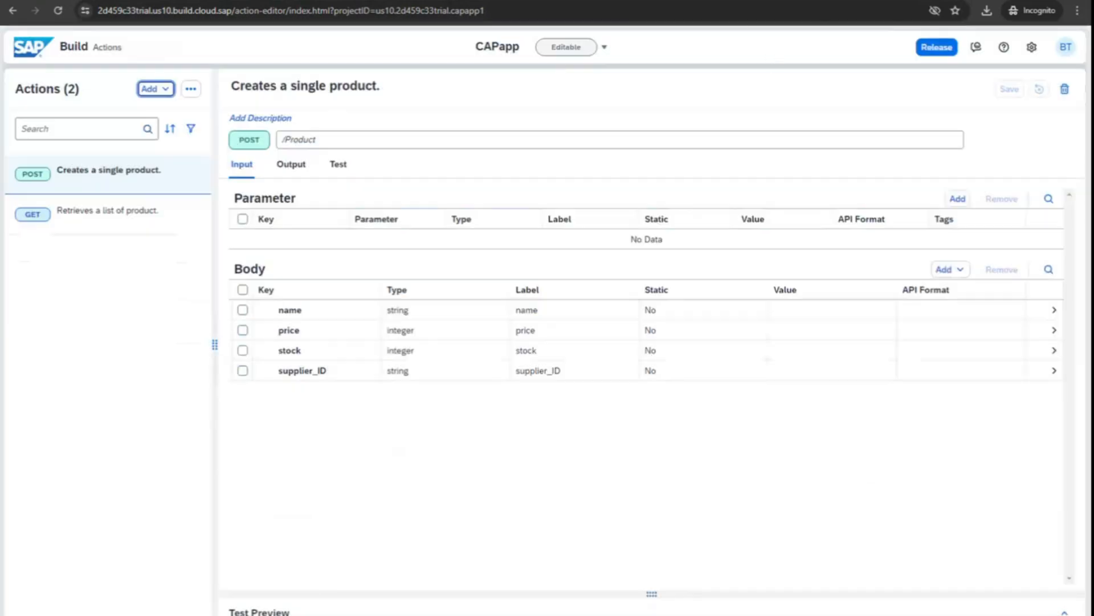
Step: Switch to SAP Business Application Studio and run cf logs productshop-srv --recent in the terminal, allowing clipboard access for pasting
click(472, 1)
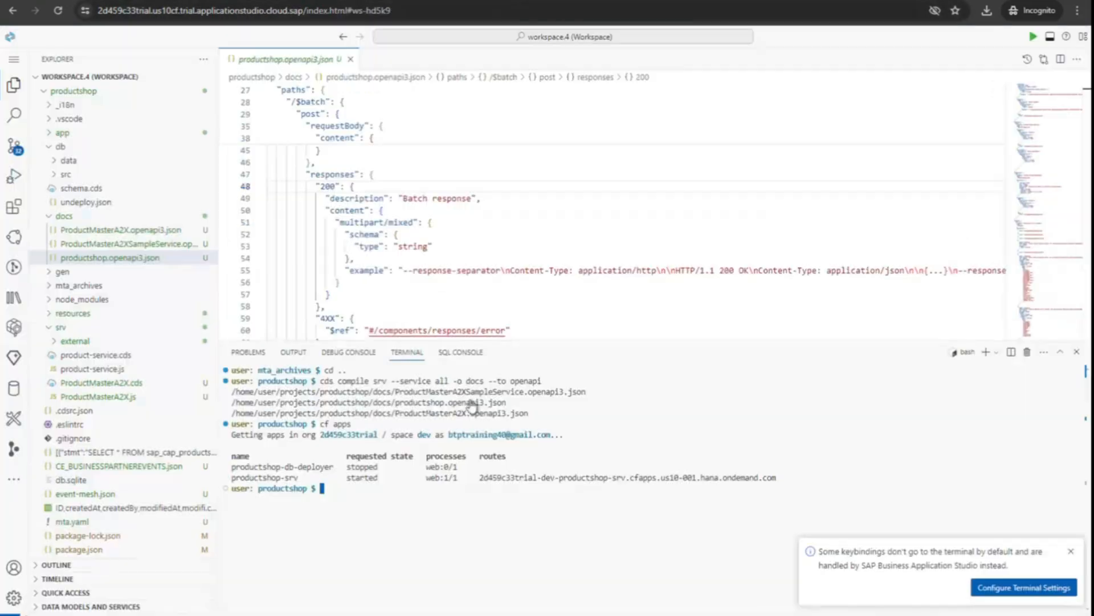
text(cf app)
key(BackSpace)
key(BackSpace)
key(BackSpace)
text(logs)
key(ctrl+v)
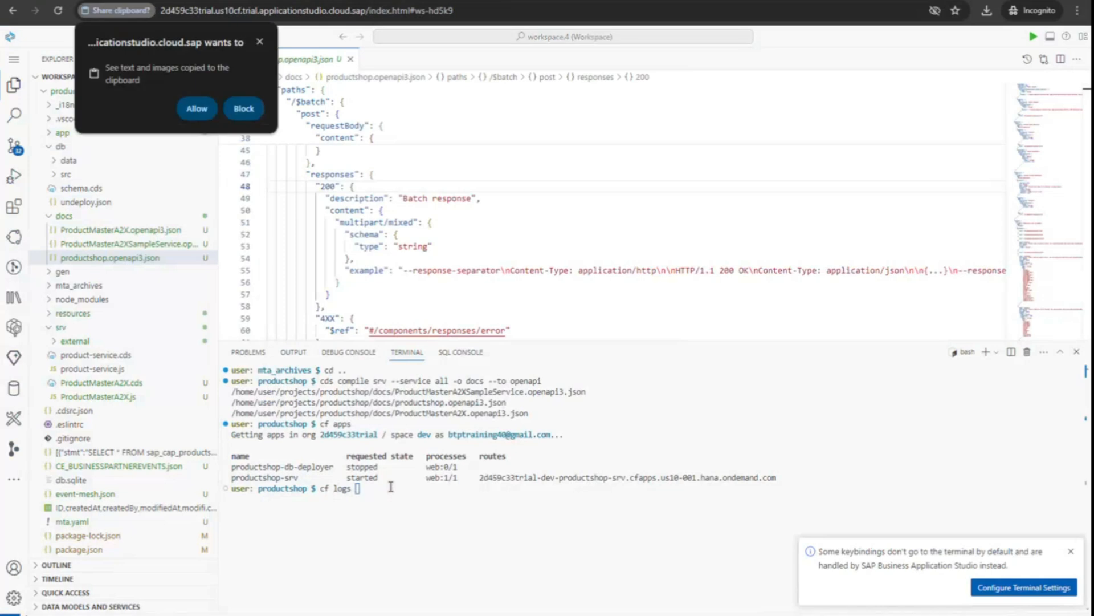
click(196, 108)
text(--recent)
key(Return)
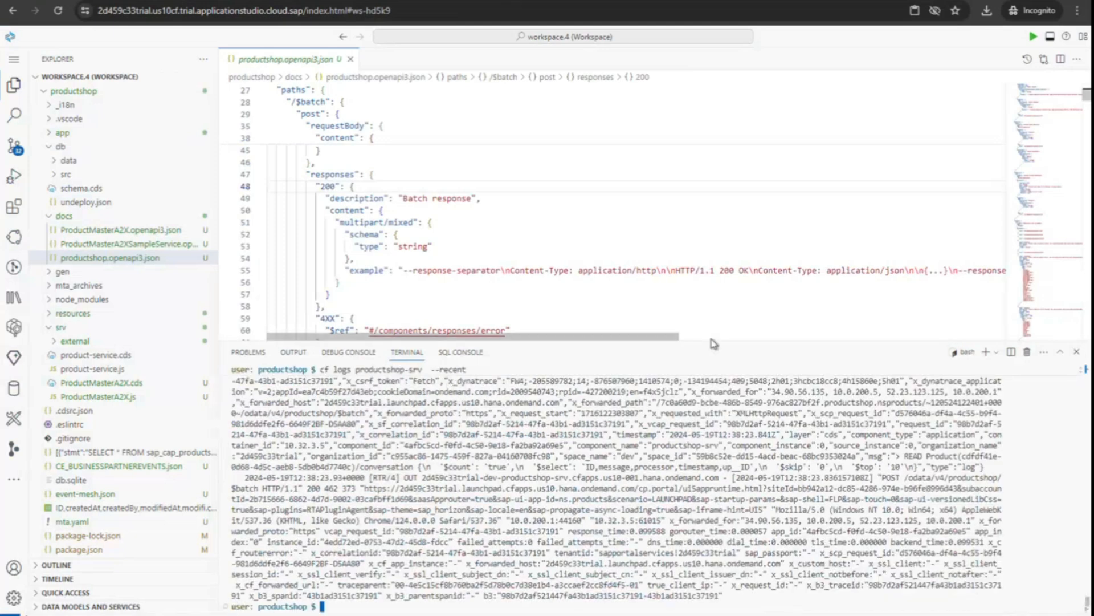
Step: Enlarge the terminal and examine the recent productshop-srv log entries for the requests sent to the productshop service
click(712, 337)
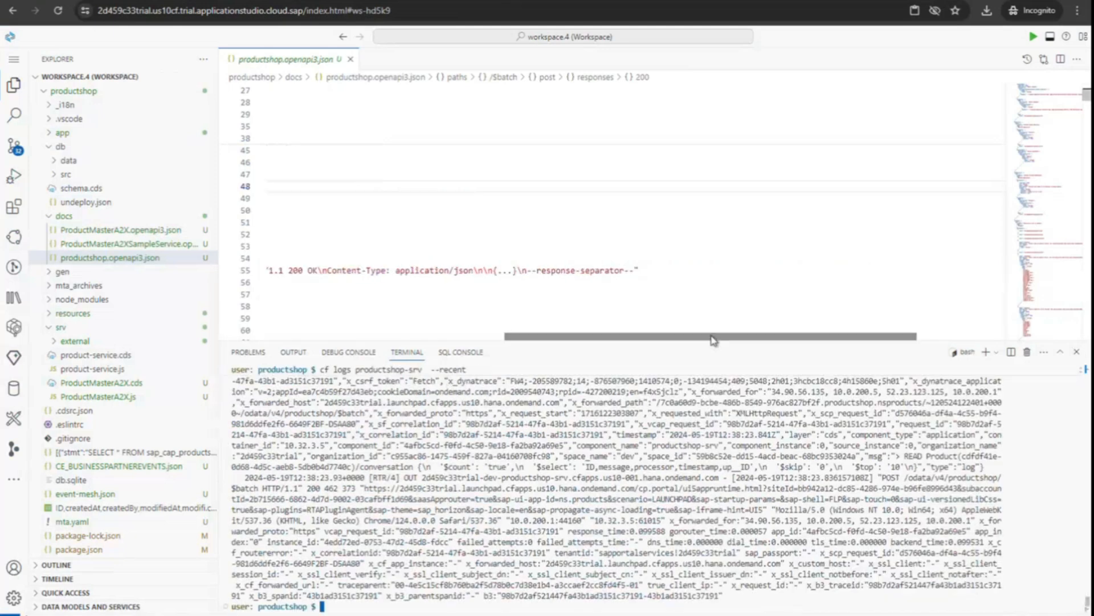
drag(894, 342, 850, 178)
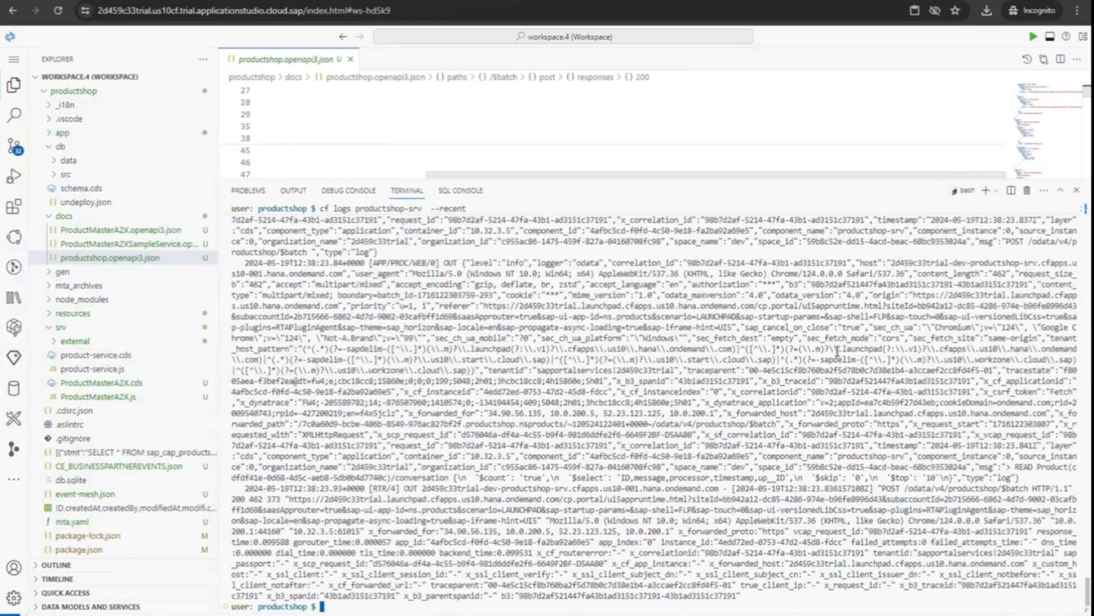
scroll(838, 351, up, 2)
scroll(838, 351, up, 2)
scroll(837, 351, up, 5)
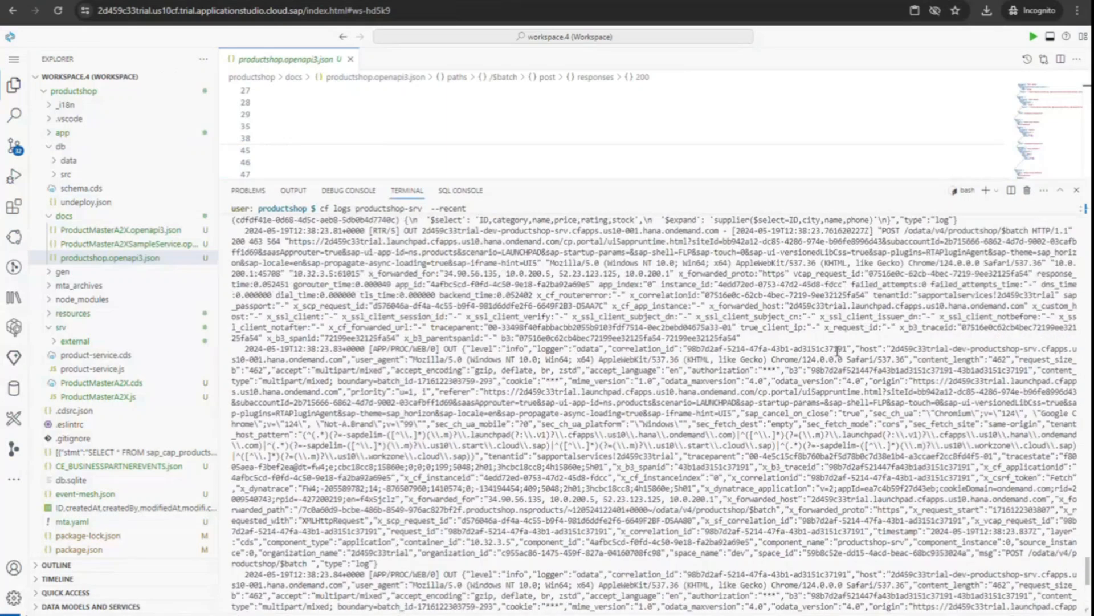
scroll(838, 351, up, 6)
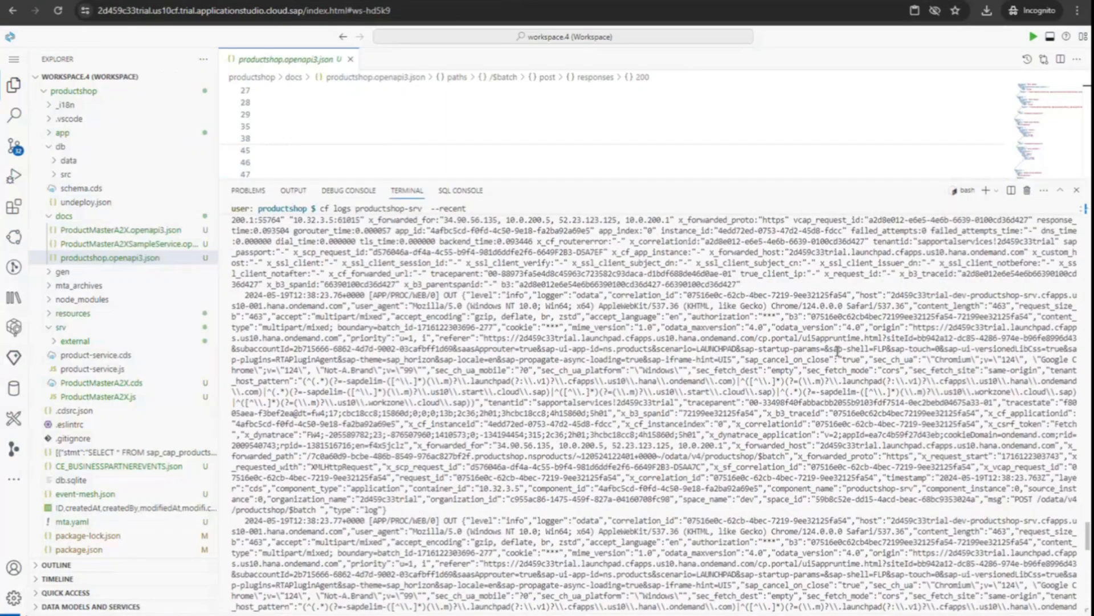
scroll(838, 351, up, 6)
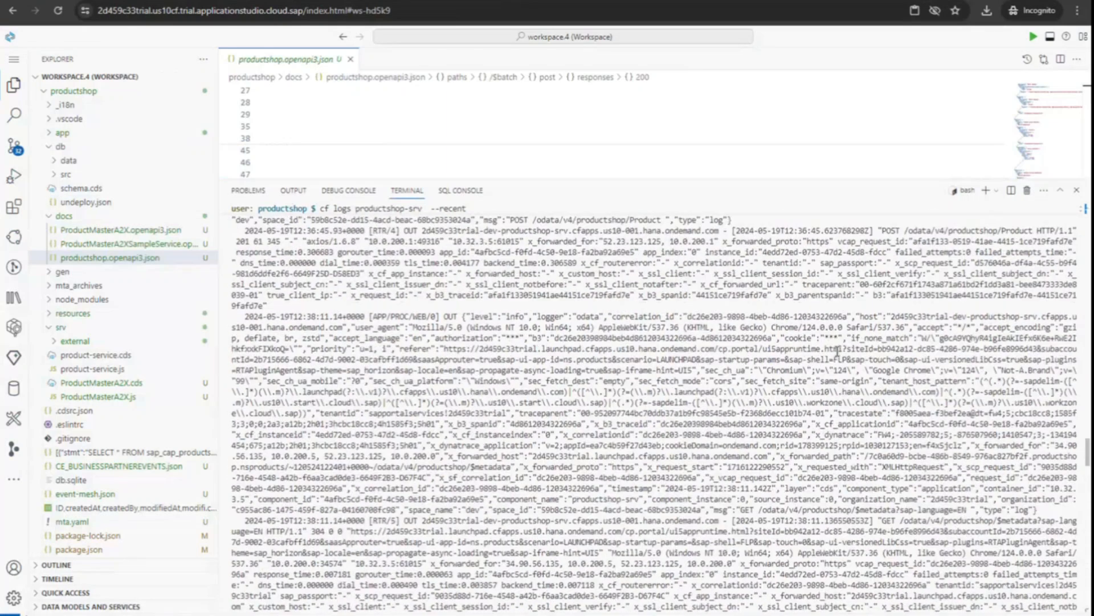
scroll(837, 351, up, 8)
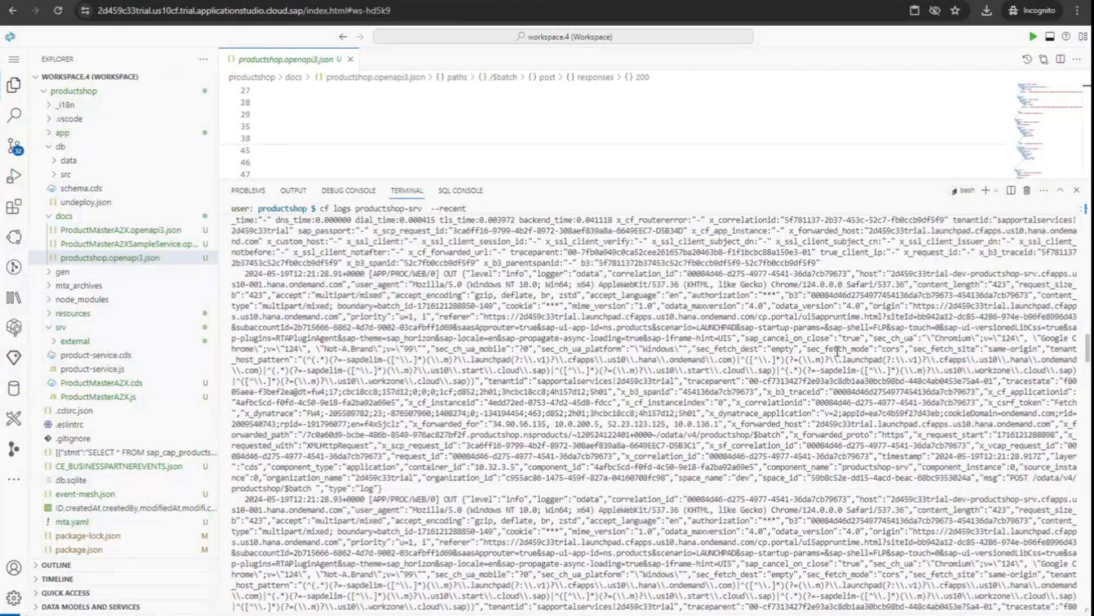
scroll(837, 351, up, 10)
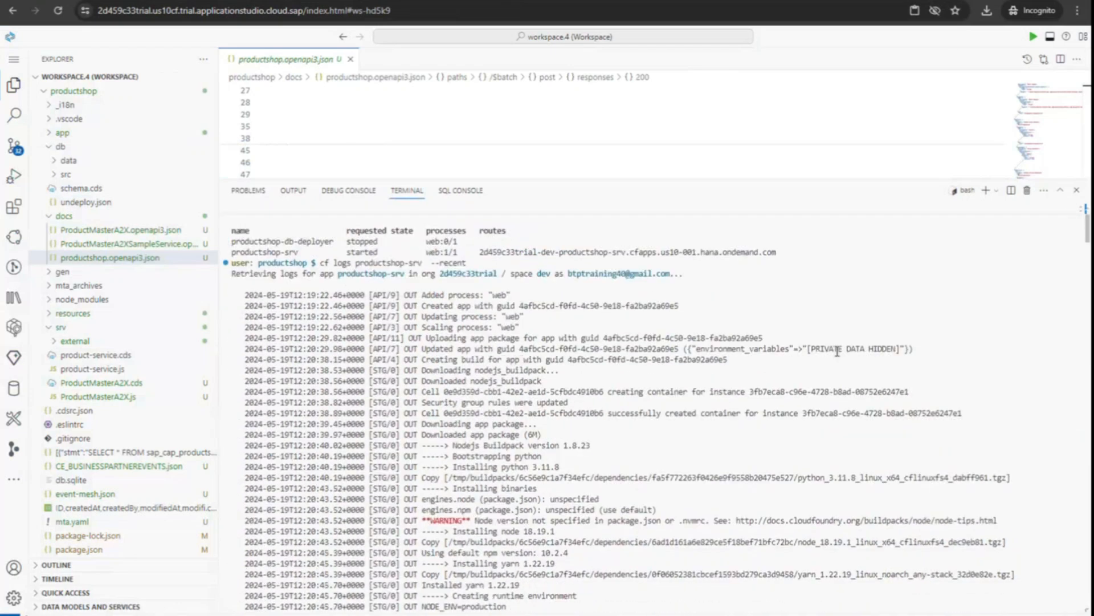
scroll(837, 351, down, 20)
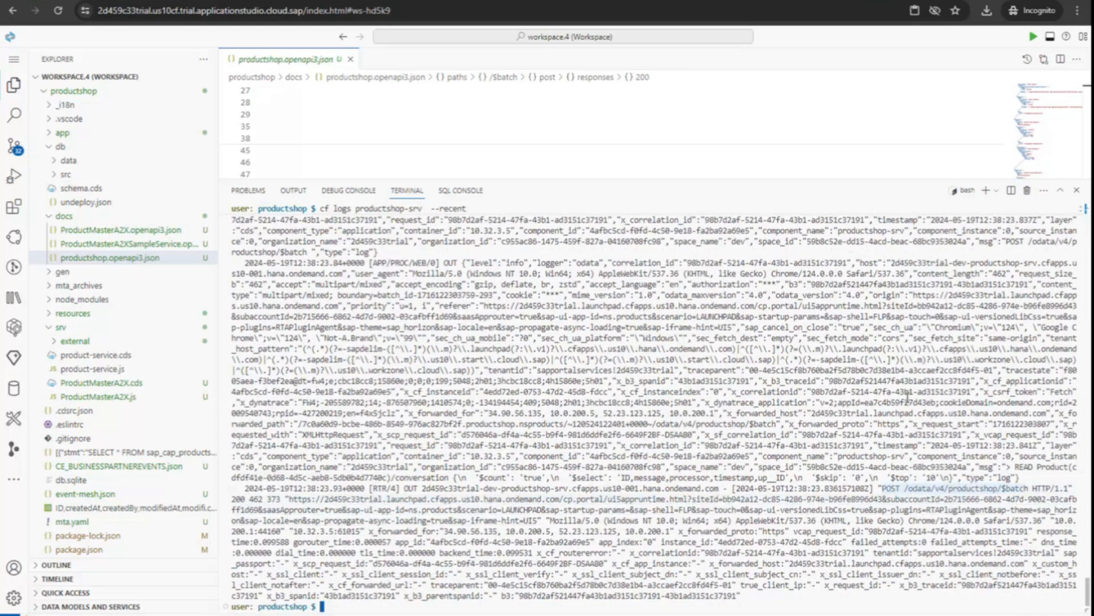
scroll(907, 396, up, 5)
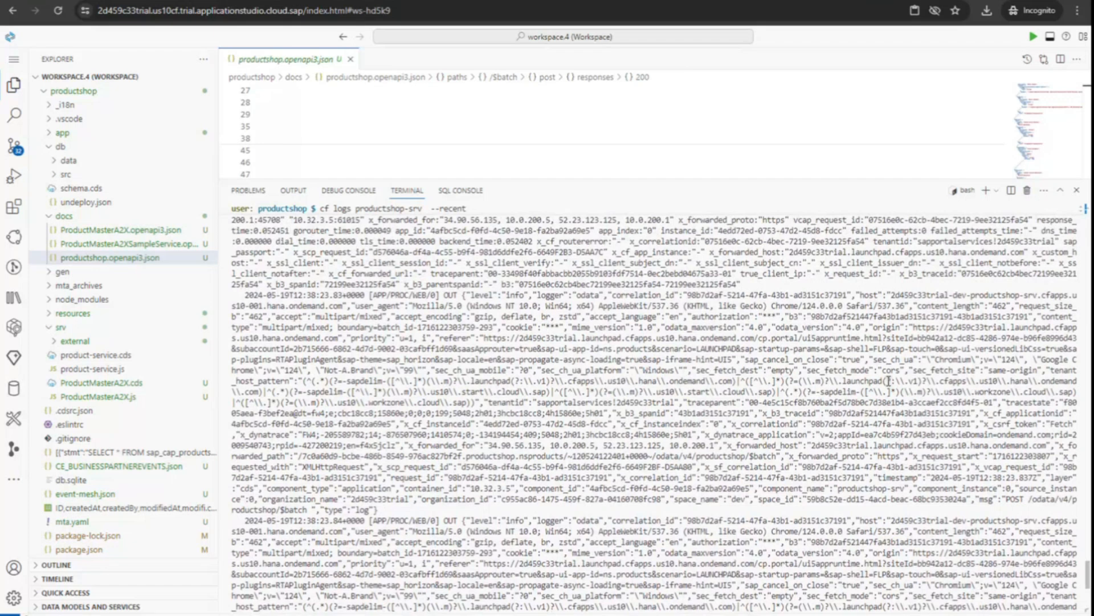
scroll(888, 380, up, 4)
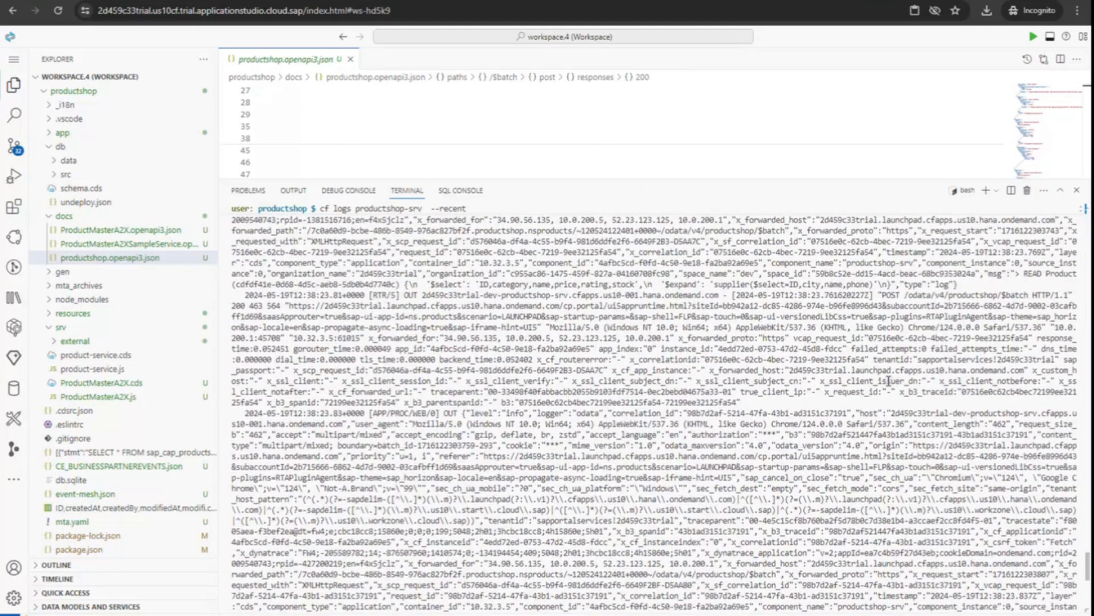
scroll(888, 380, up, 6)
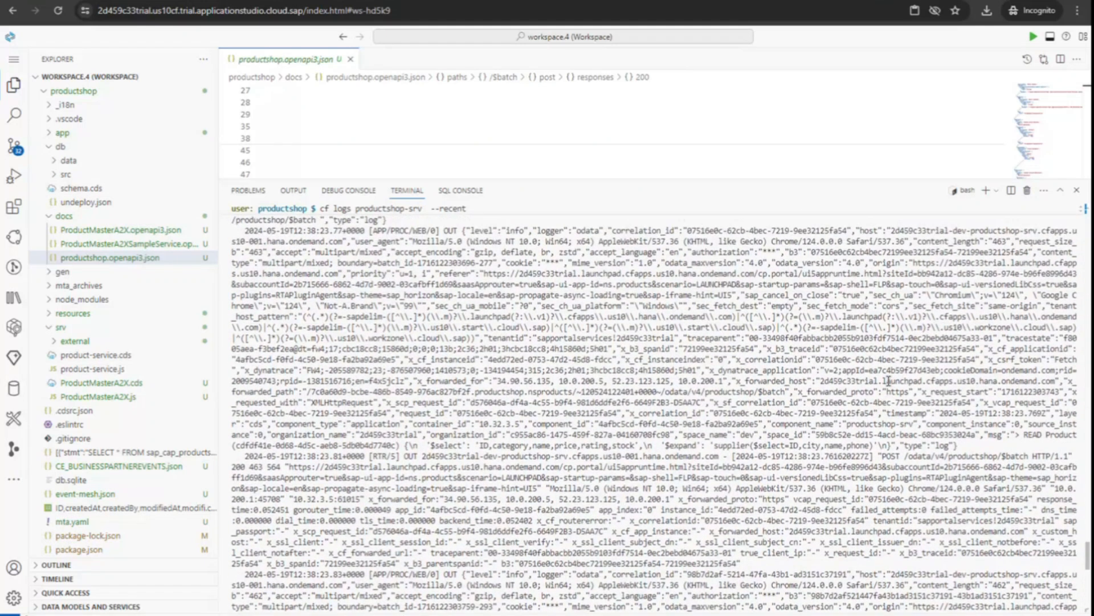
scroll(888, 381, up, 1)
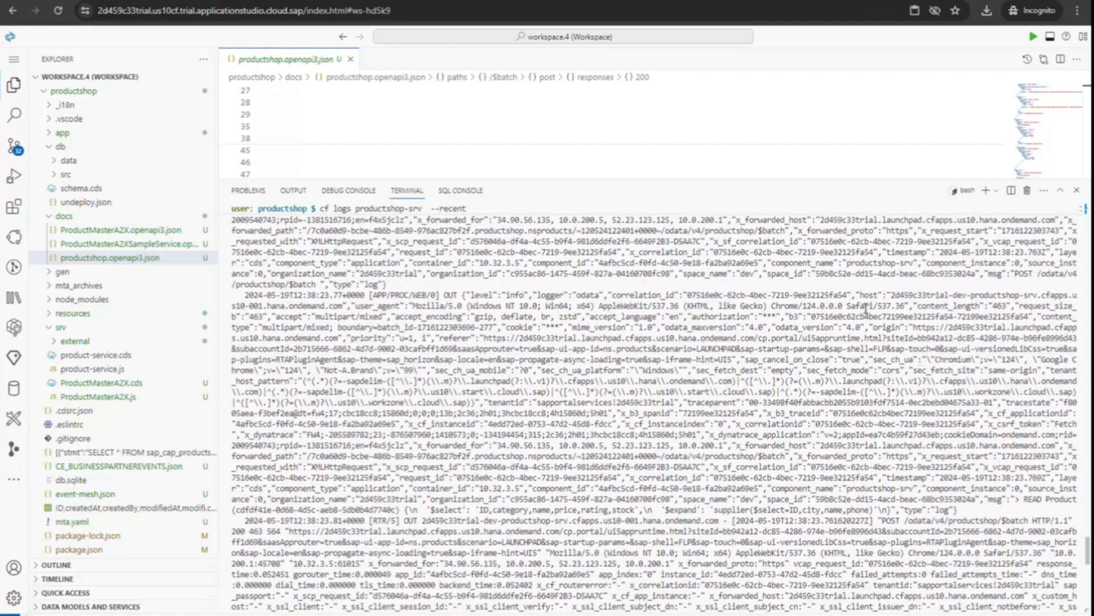
scroll(866, 308, up, 5)
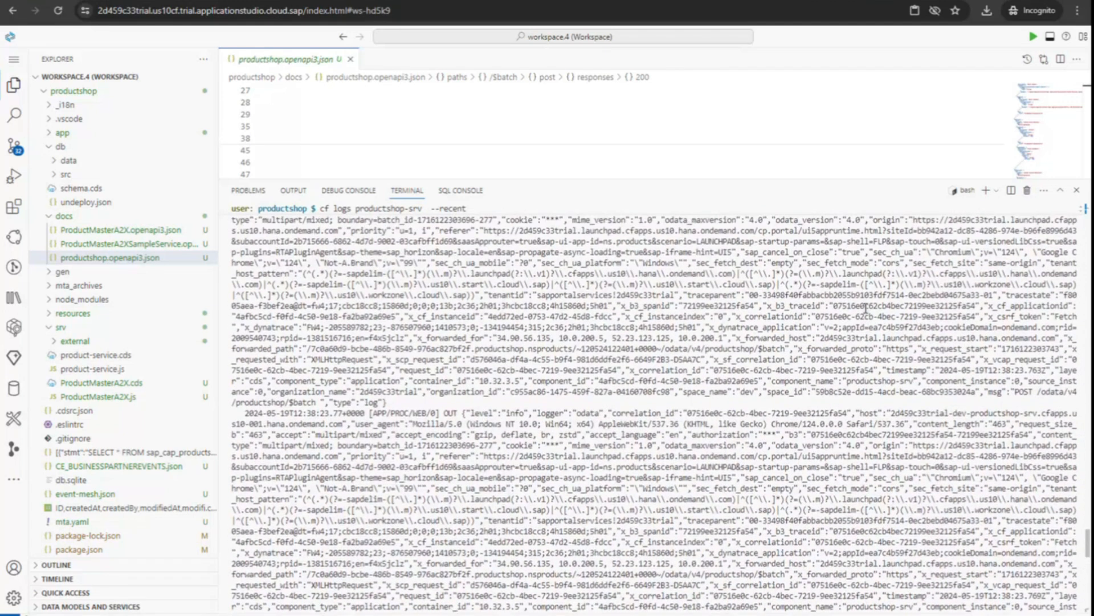
scroll(866, 309, up, 1)
scroll(866, 308, up, 6)
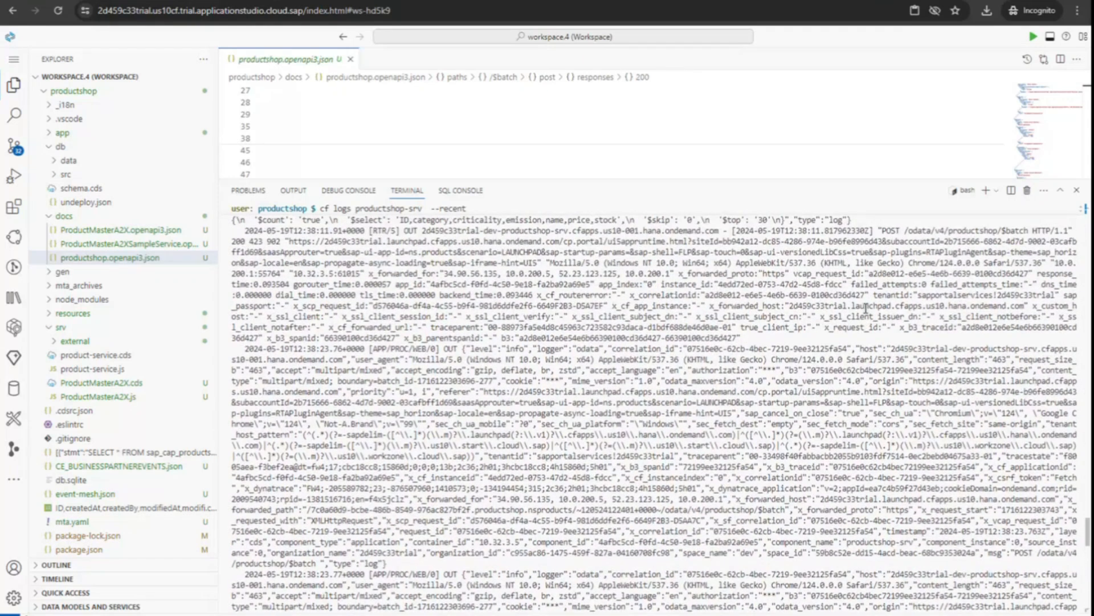
scroll(866, 307, up, 6)
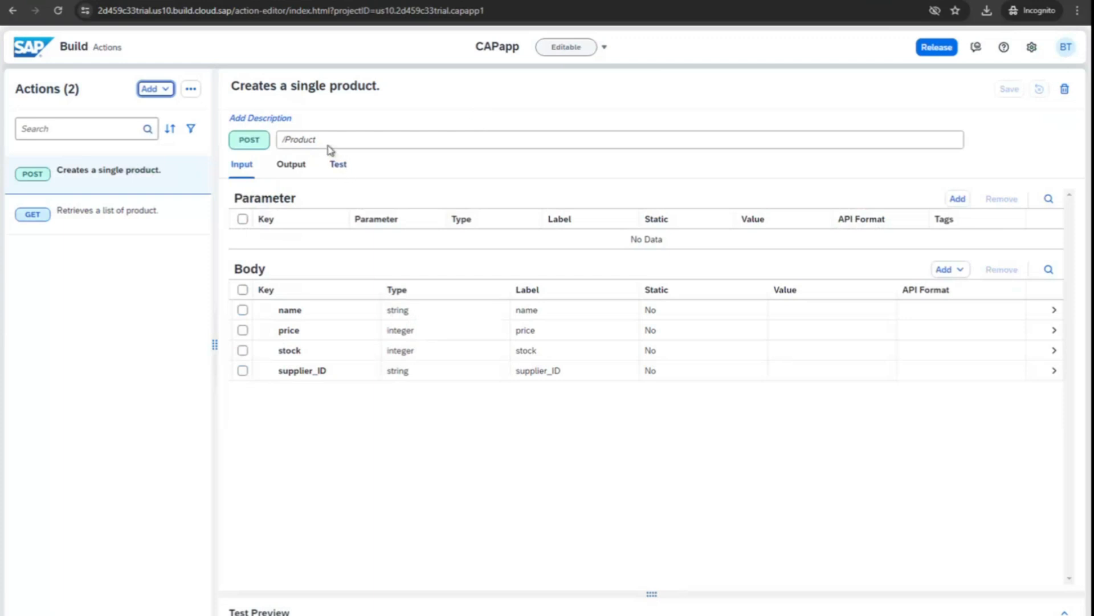
Step: Copy the /Product path from the CAPapp create action and search the Business Application Studio terminal output for it
drag(330, 150, 271, 147)
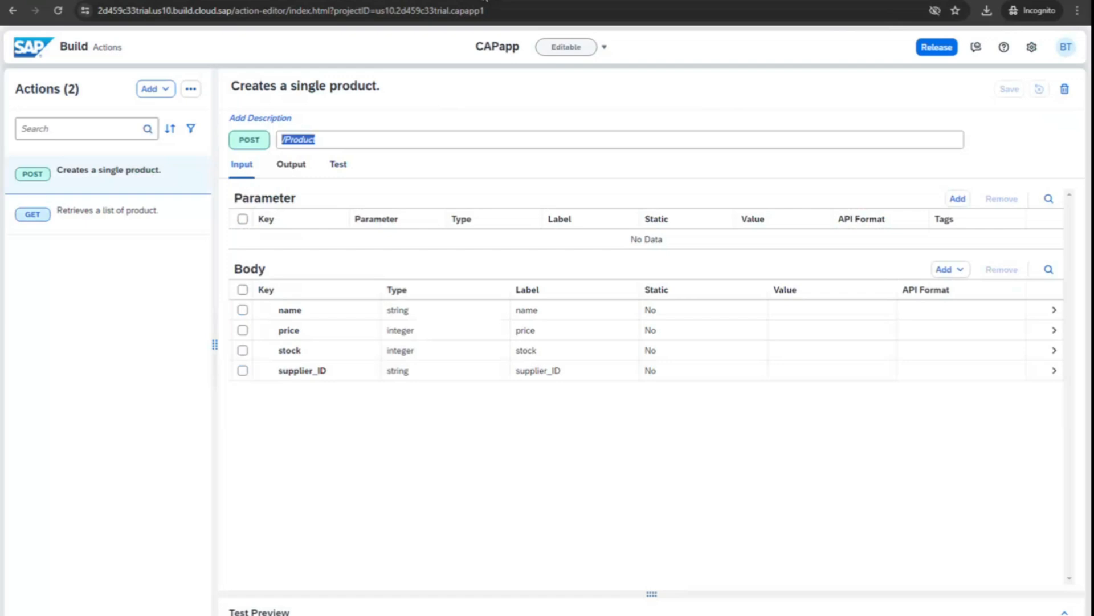
click(486, 1)
key(ctrl+f)
text(/Product)
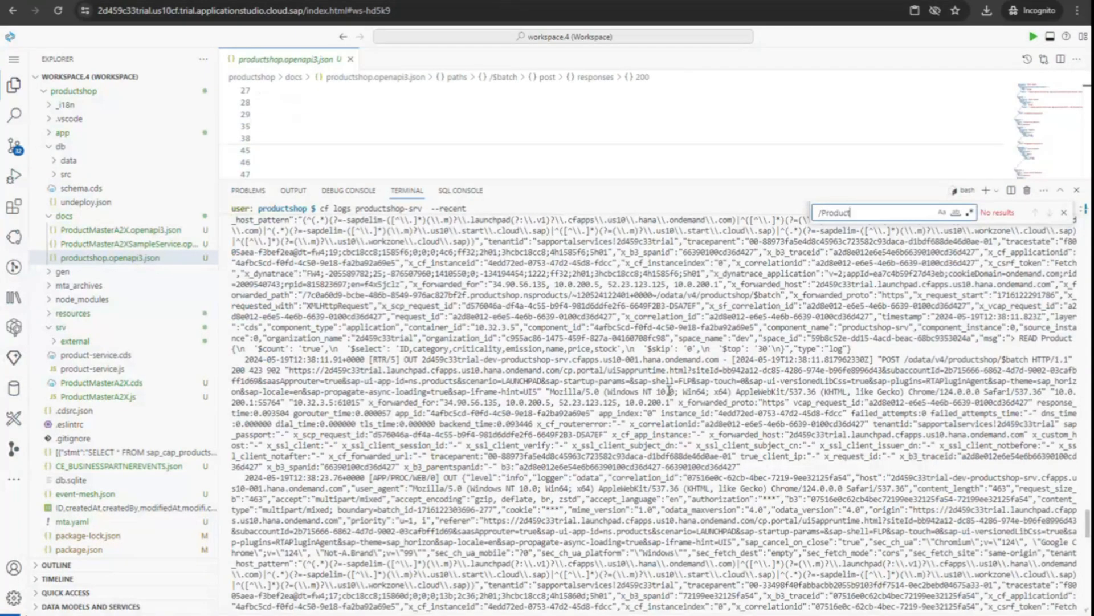
scroll(668, 391, down, 10)
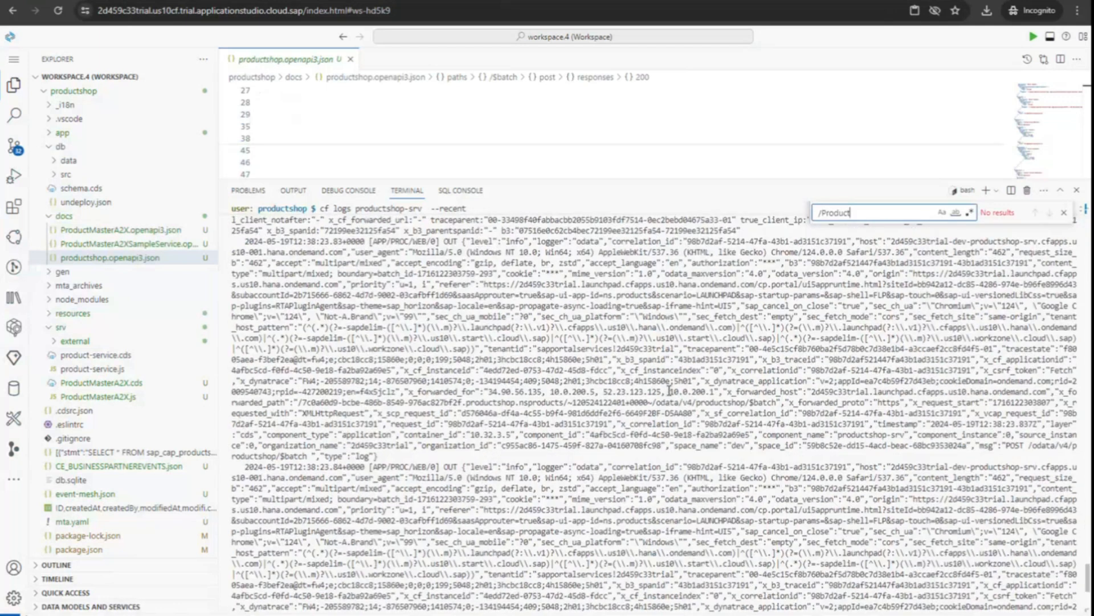
Step: Clear the terminal and stream the live application logs with cf logs productshop-srv, leaving out the --recent option
click(548, 601)
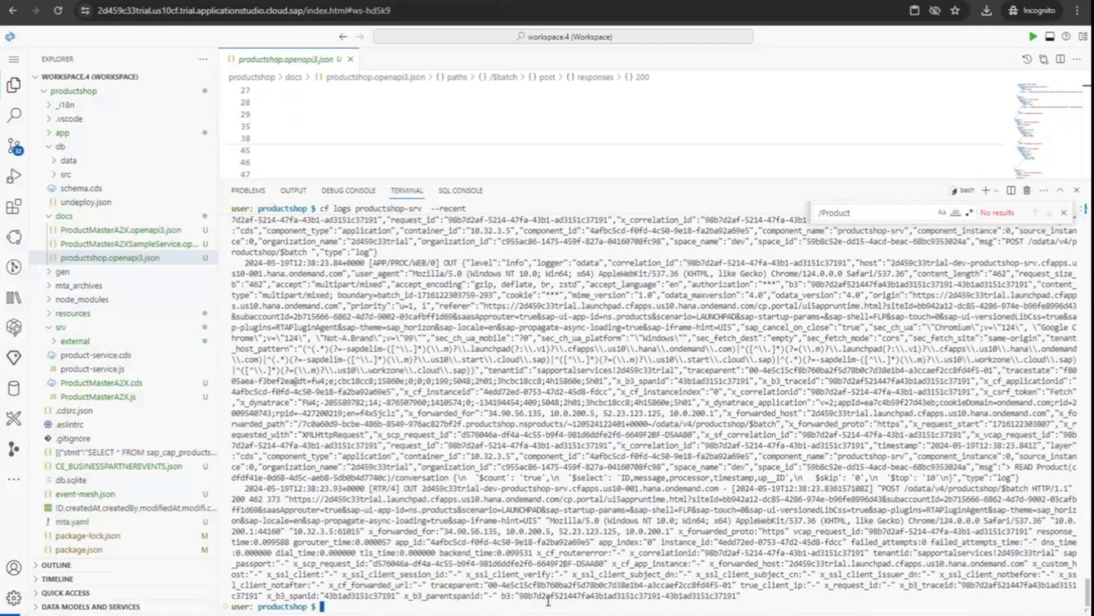
text(clear)
key(Return)
text(cf logs)
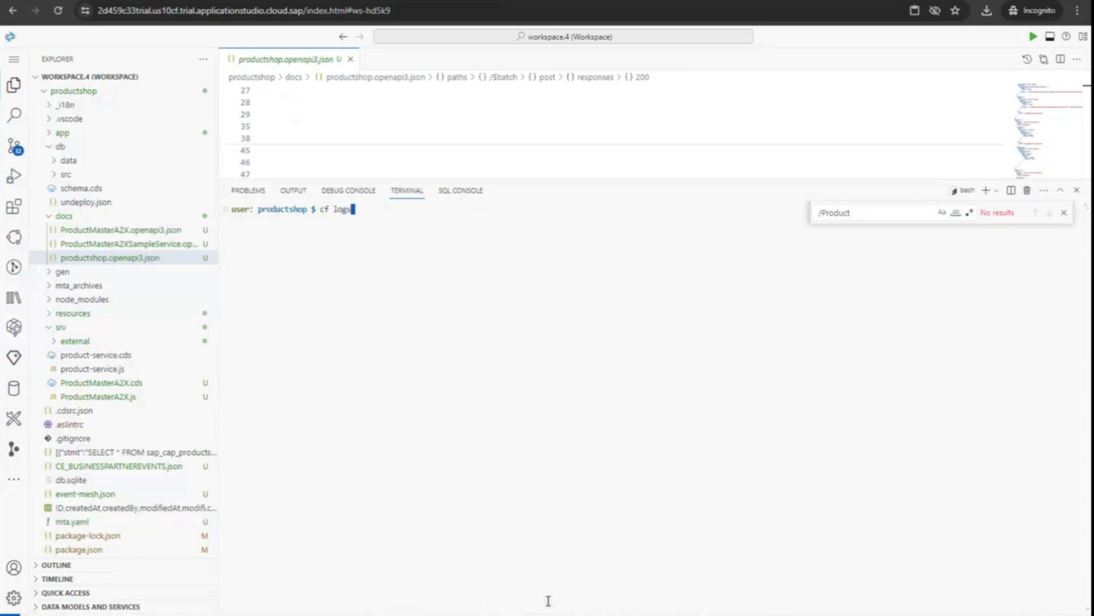
key(Up)
key(Up)
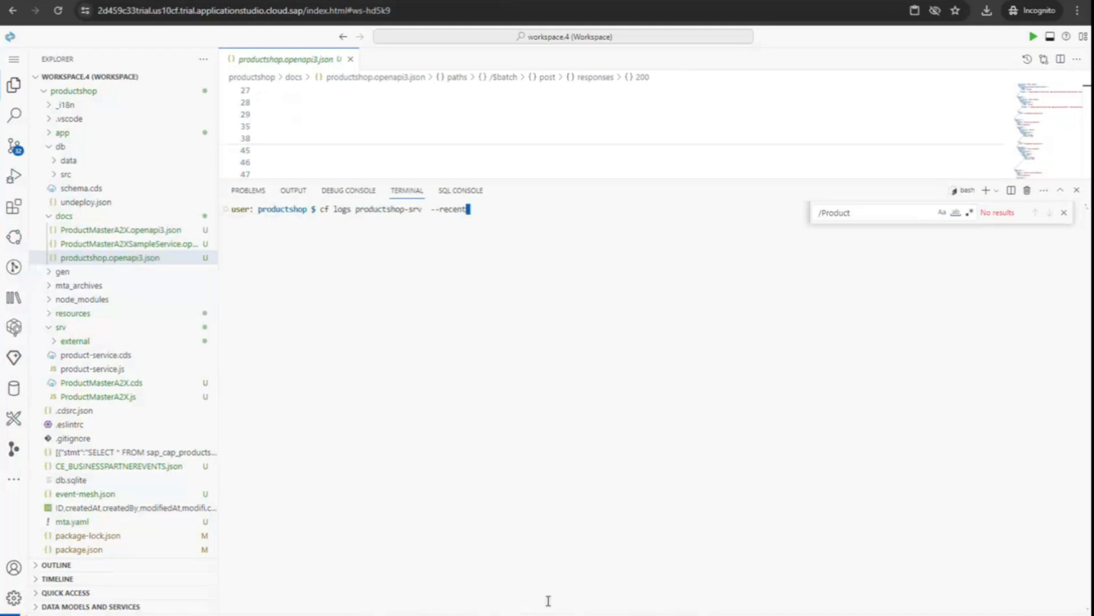
key(BackSpace)
key(BackSpace)
key(BackSpace)
key(BackSpace)
key(BackSpace)
key(BackSpace)
key(BackSpace)
key(BackSpace)
key(BackSpace)
key(Return)
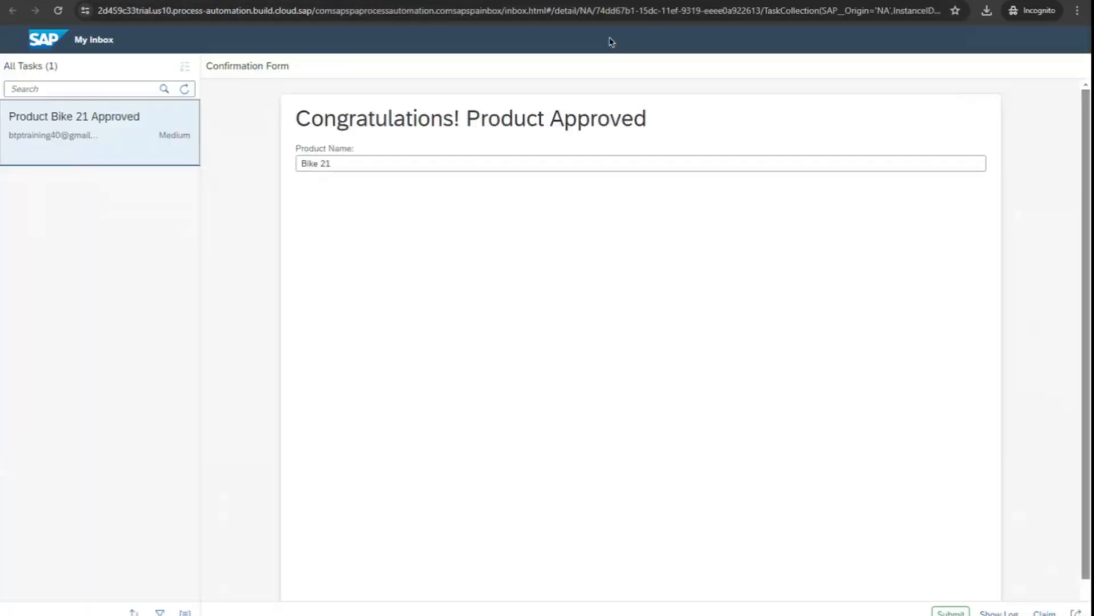
Step: Go to My Inbox and submit the Product Bike 21 Approved confirmation task
click(947, 612)
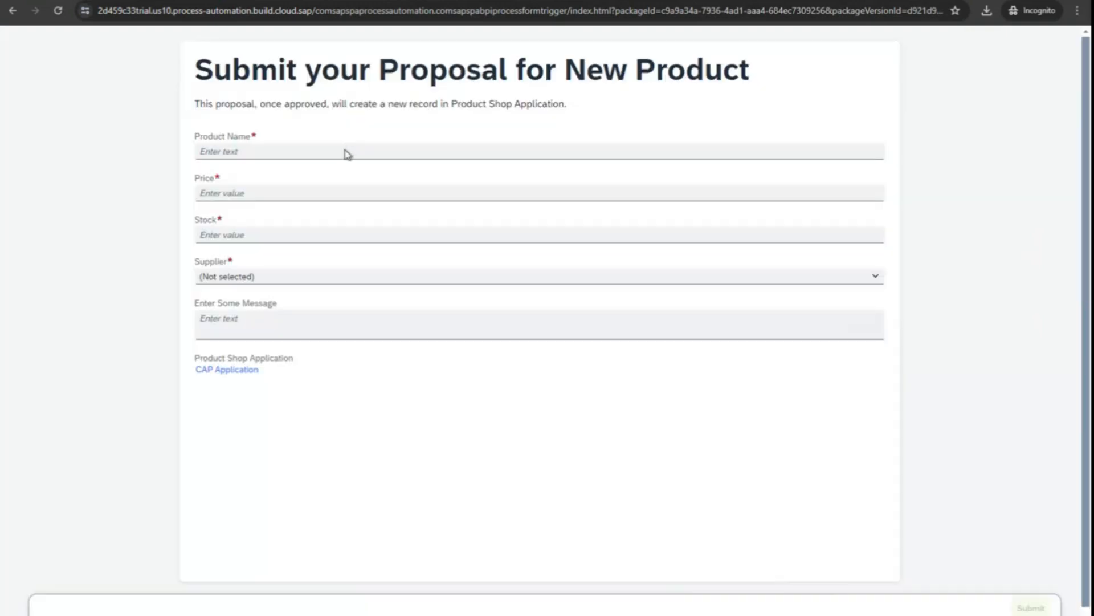
Step: Submit a new product proposal for Renault with price 12312, stock 12, supplier 2 and the message kkerwr
click(345, 151)
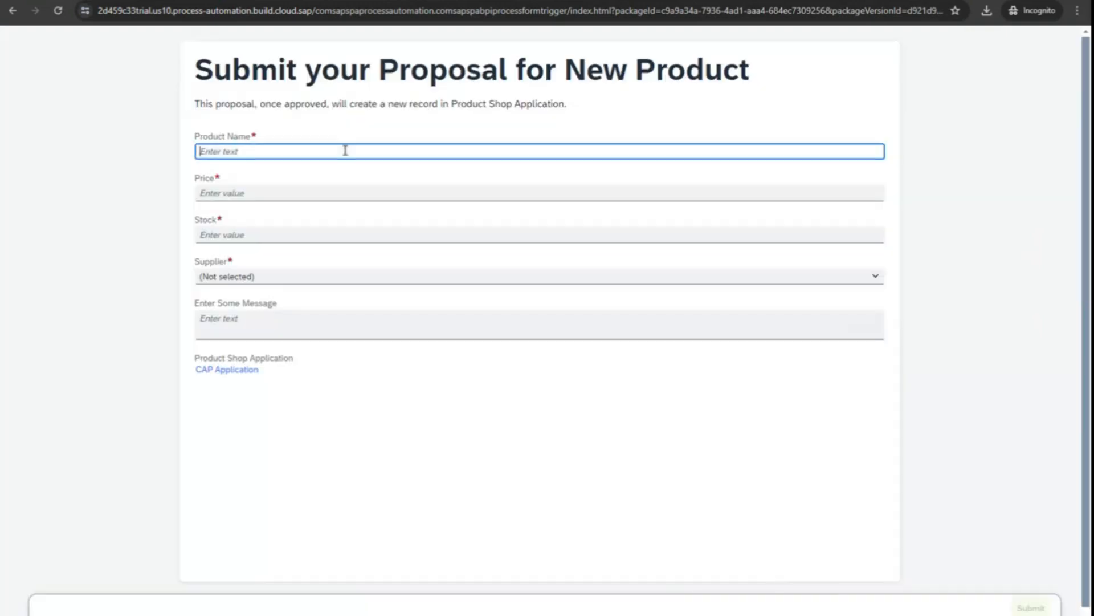
text(Renault)
click(319, 192)
text(12312)
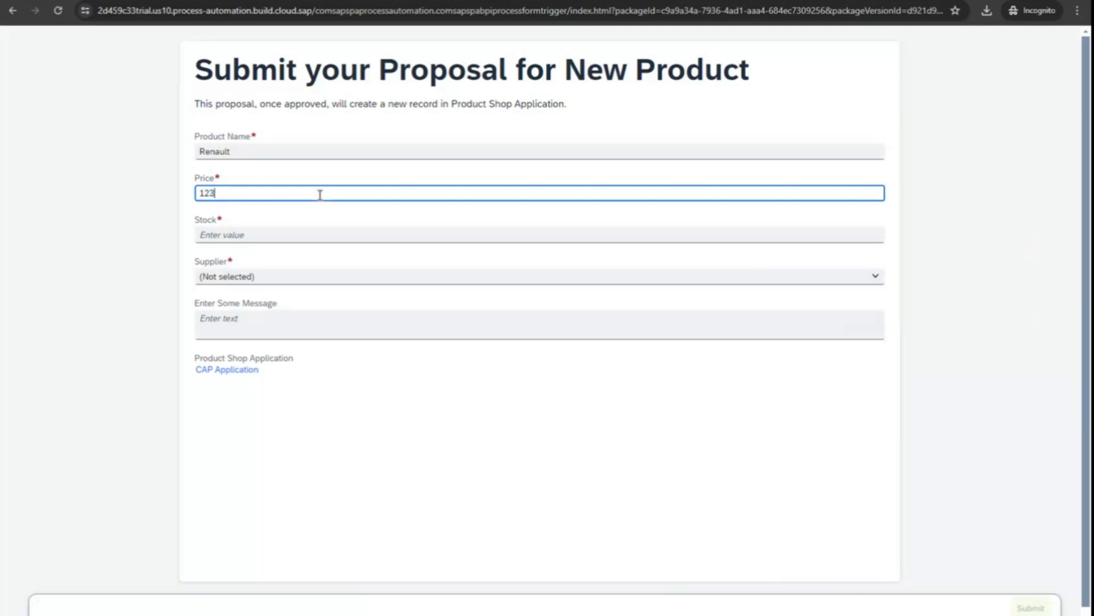
click(309, 236)
text(12)
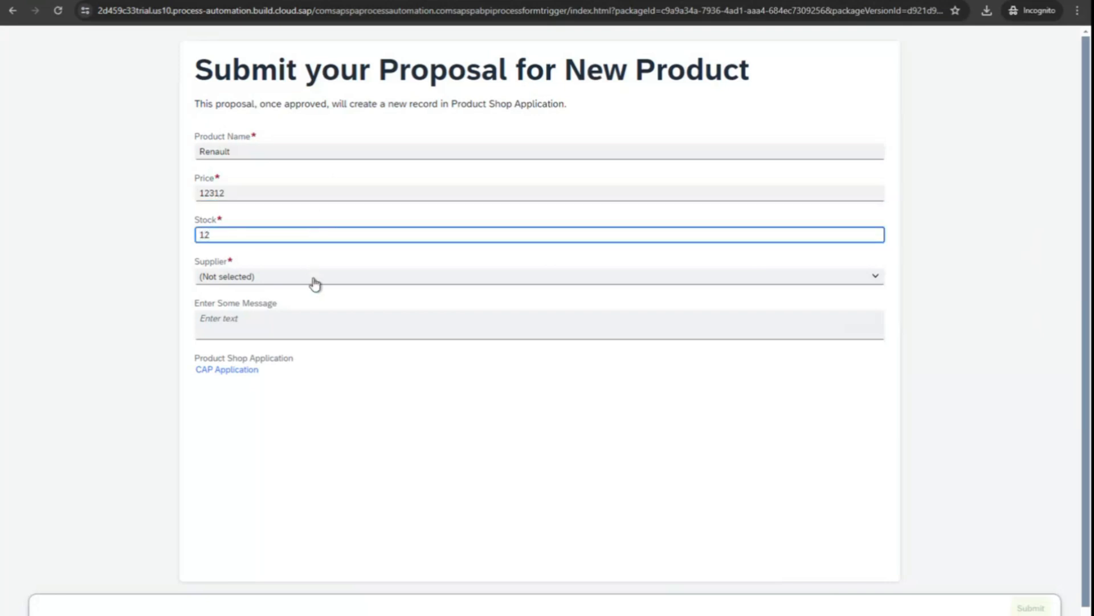
click(312, 278)
click(307, 332)
click(307, 330)
text(kkerwr)
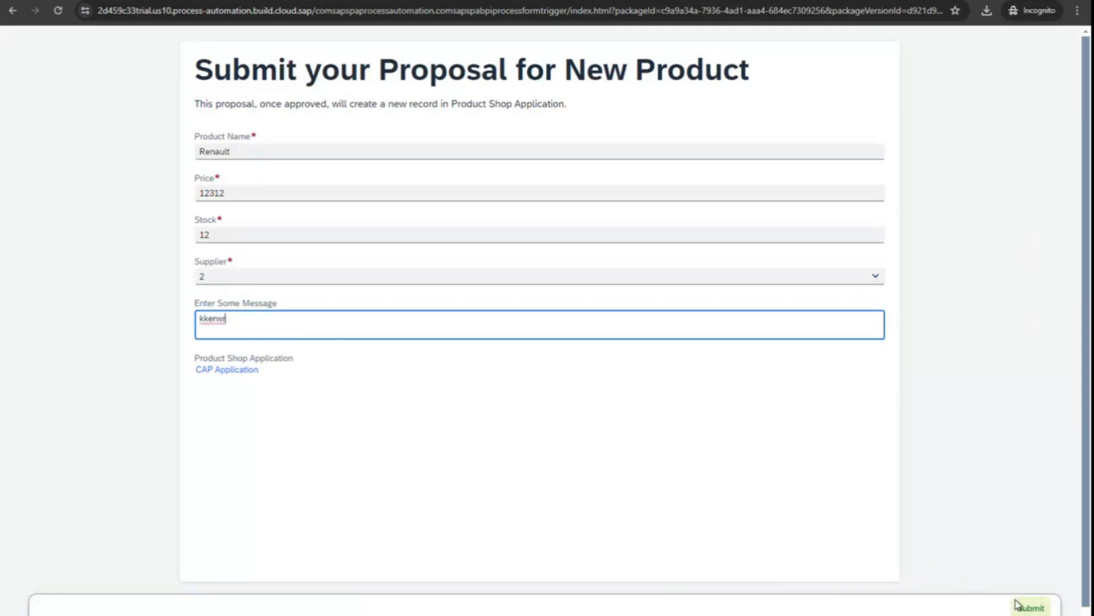
click(1030, 606)
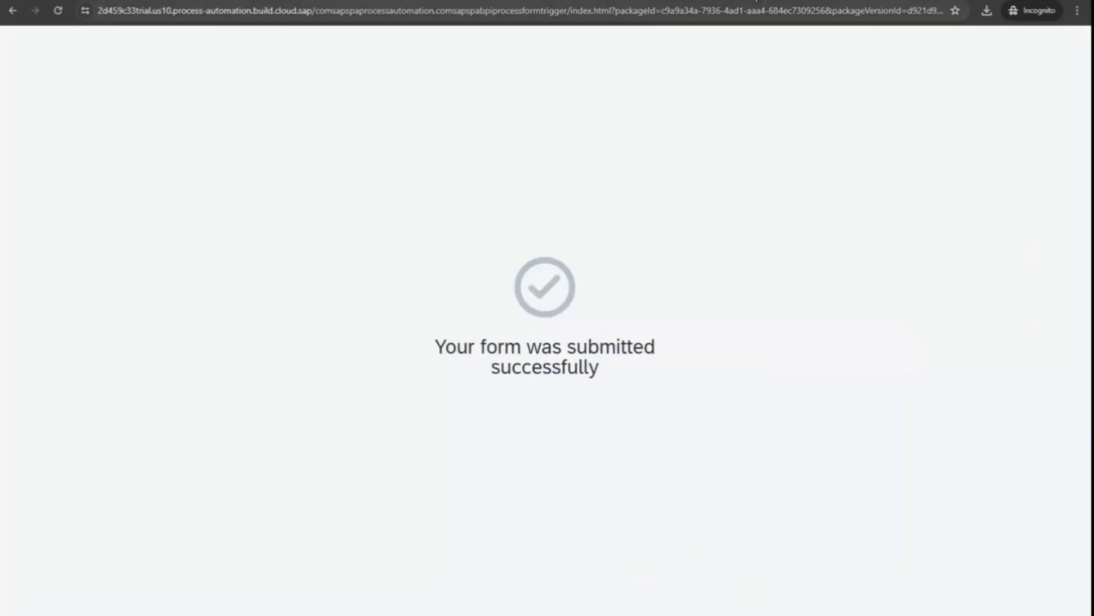
Step: Check the live productshop-srv logs for the Product POST request, and inspect the Renault record's supplier details in the refreshed Product Shops list
key(ctrl+Tab)
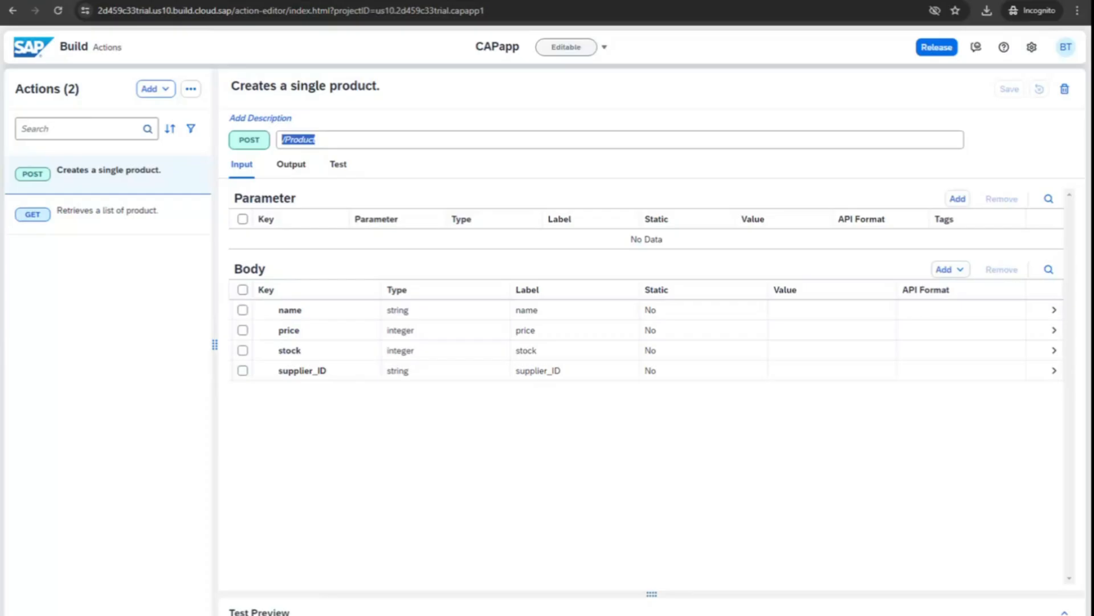
key(ctrl+Tab)
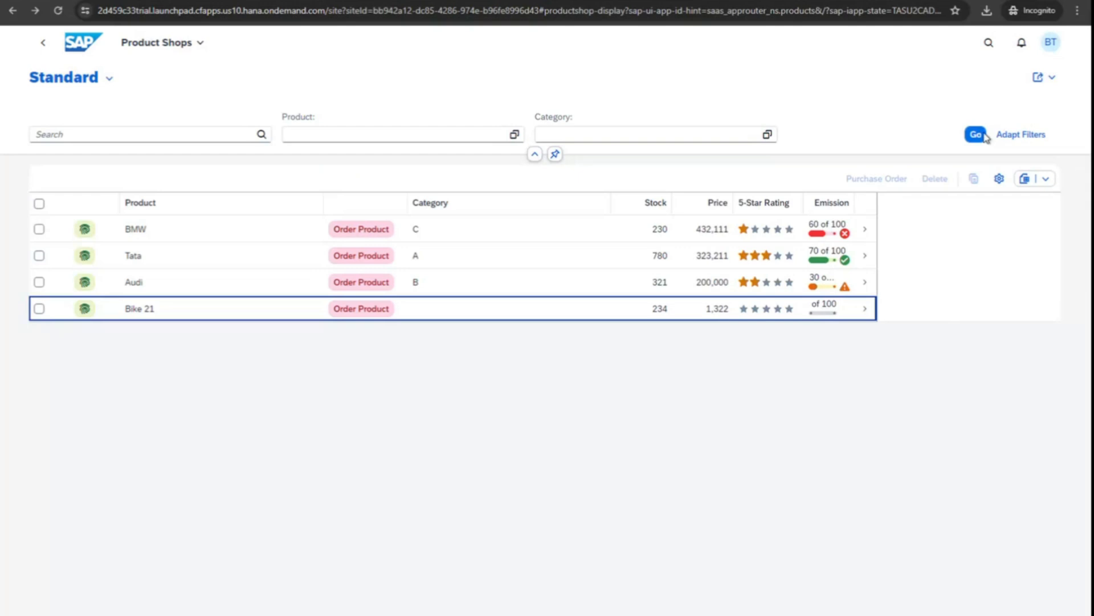
click(977, 136)
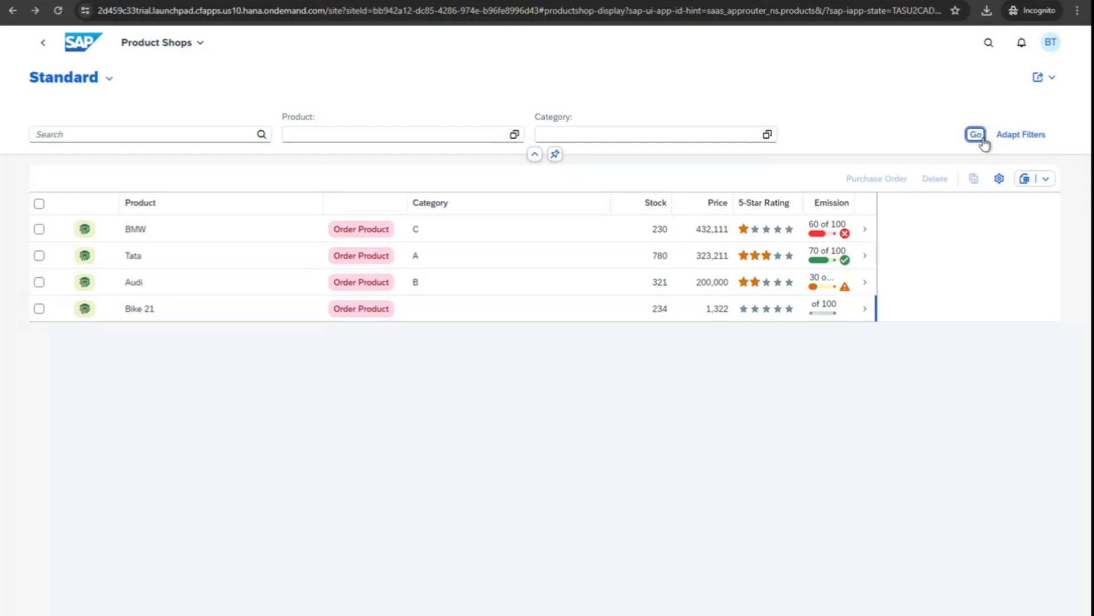
click(243, 268)
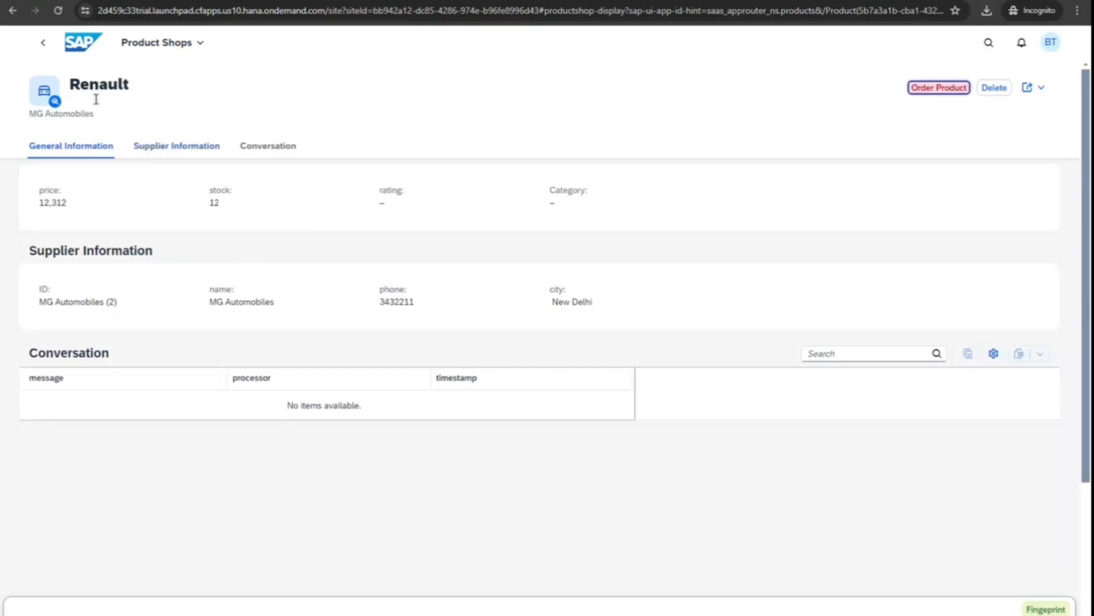
drag(94, 117, 32, 118)
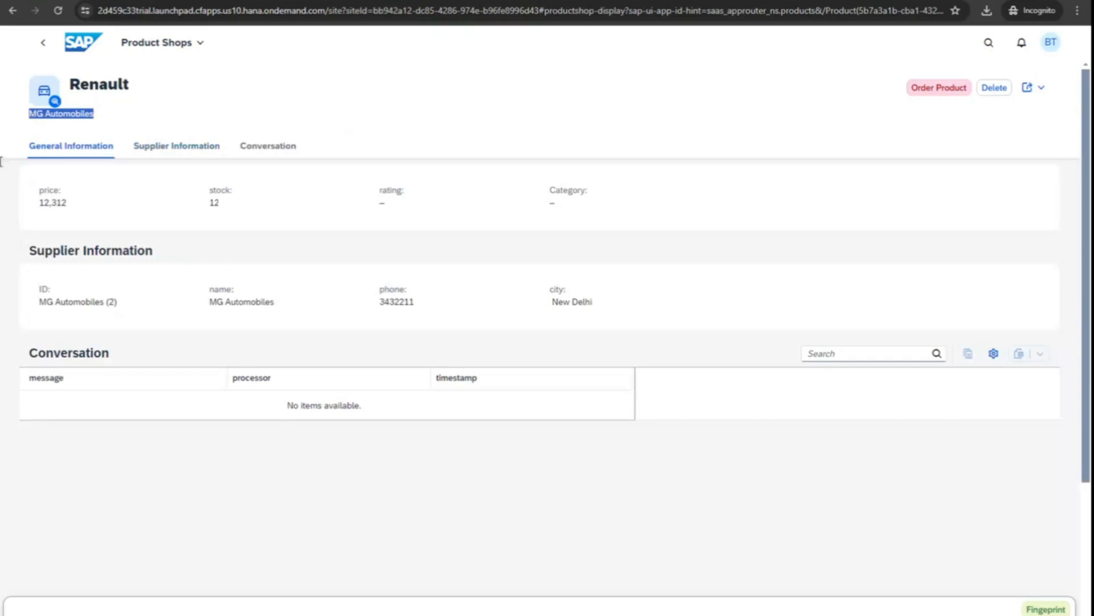
click(110, 311)
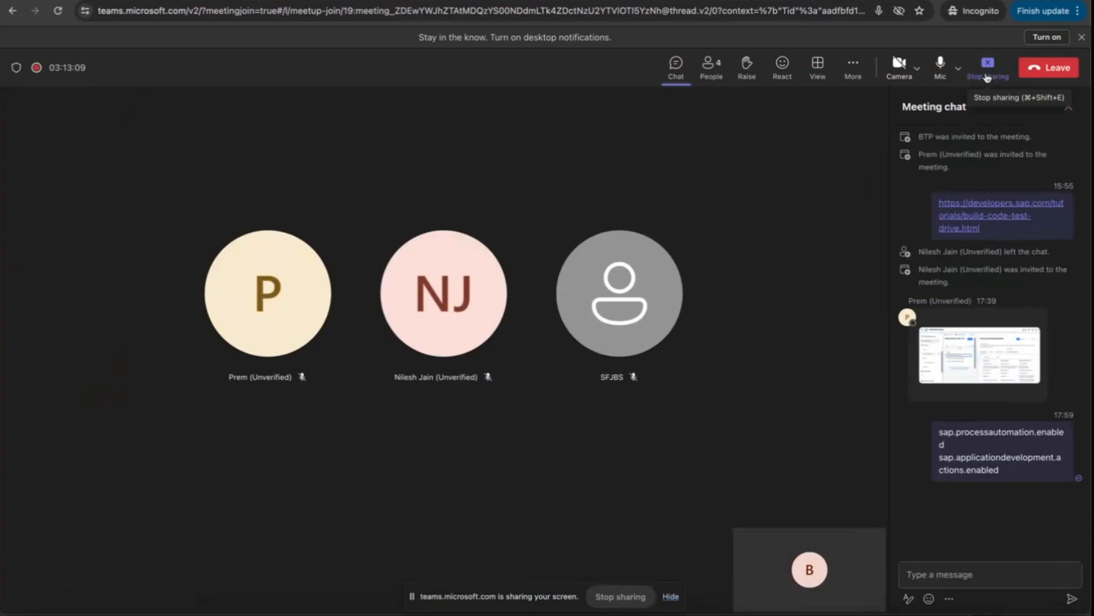
Step: Stop sharing the screen in the Microsoft Teams meeting
click(988, 76)
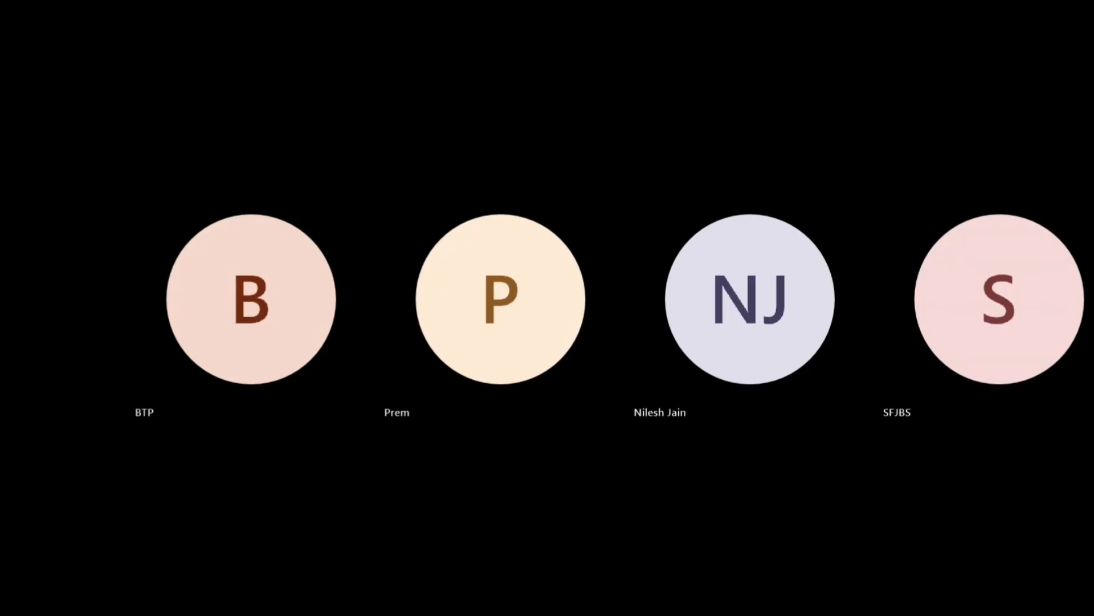
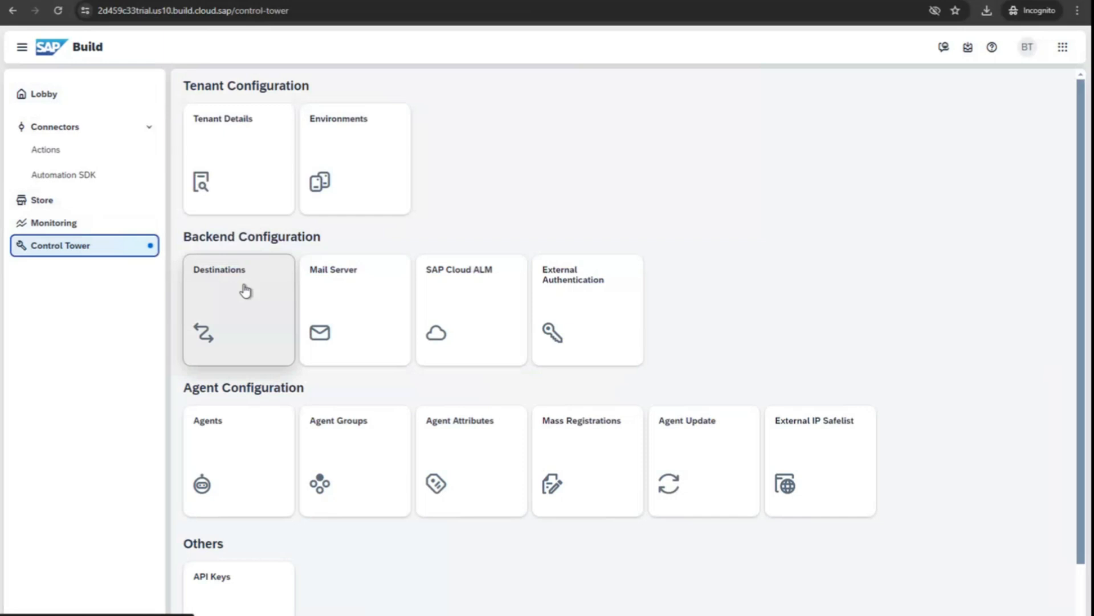
Step: Look over the Control Tower configuration tiles, open the SAP Build Store, and check the Free or Paid content type filter options
scroll(245, 289, down, 1)
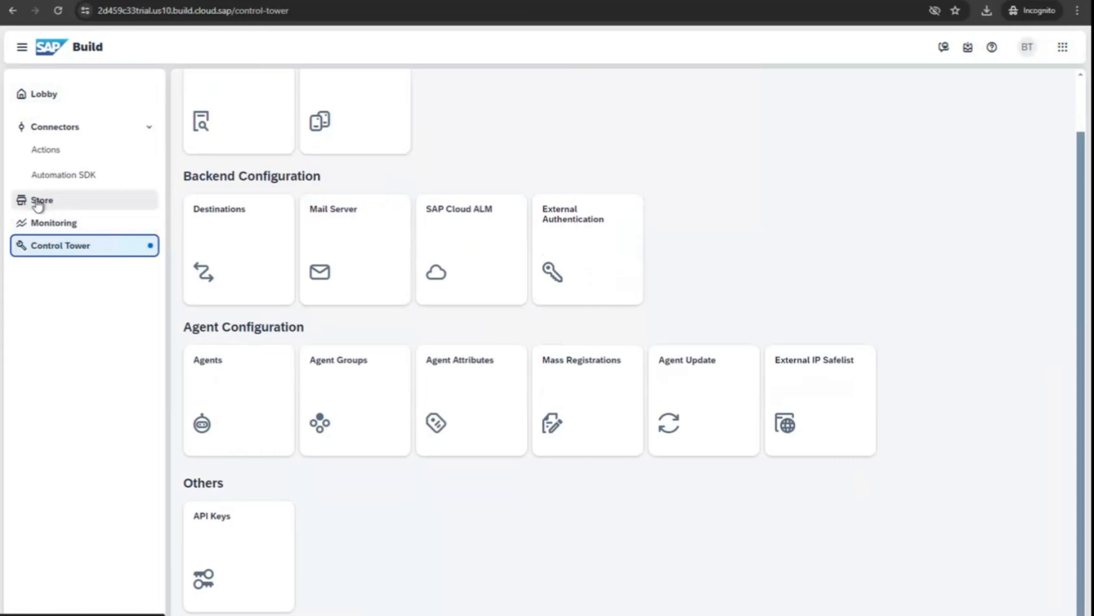
click(40, 204)
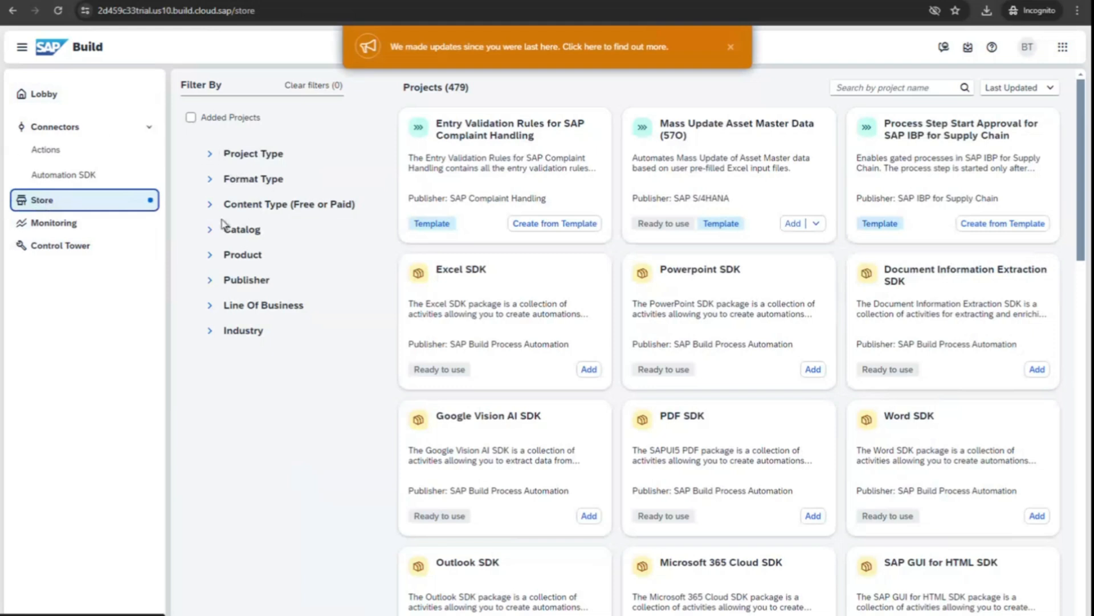
click(209, 205)
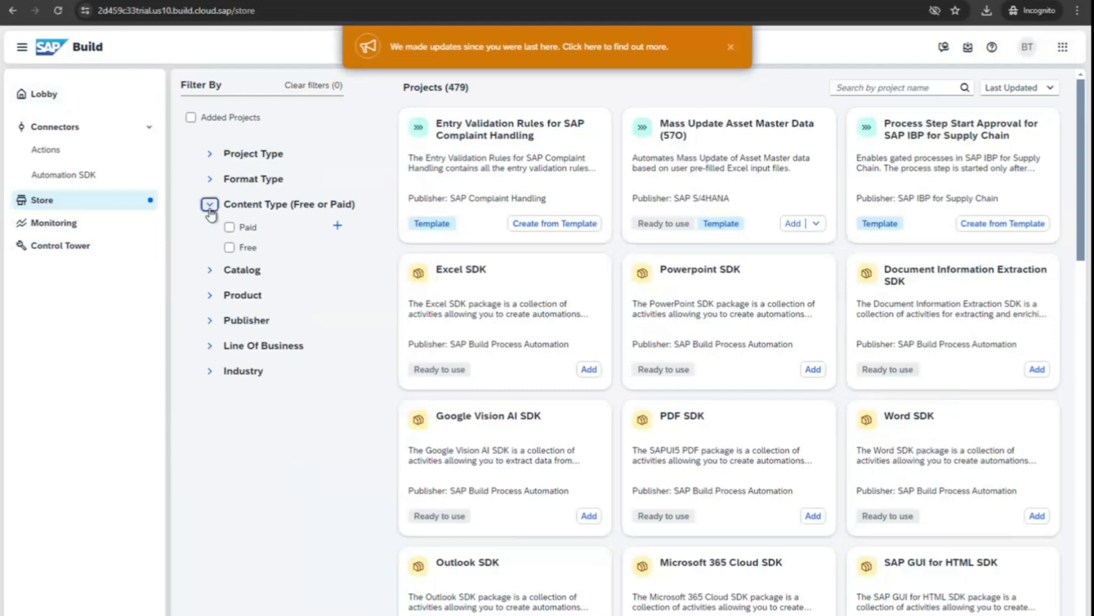
click(210, 207)
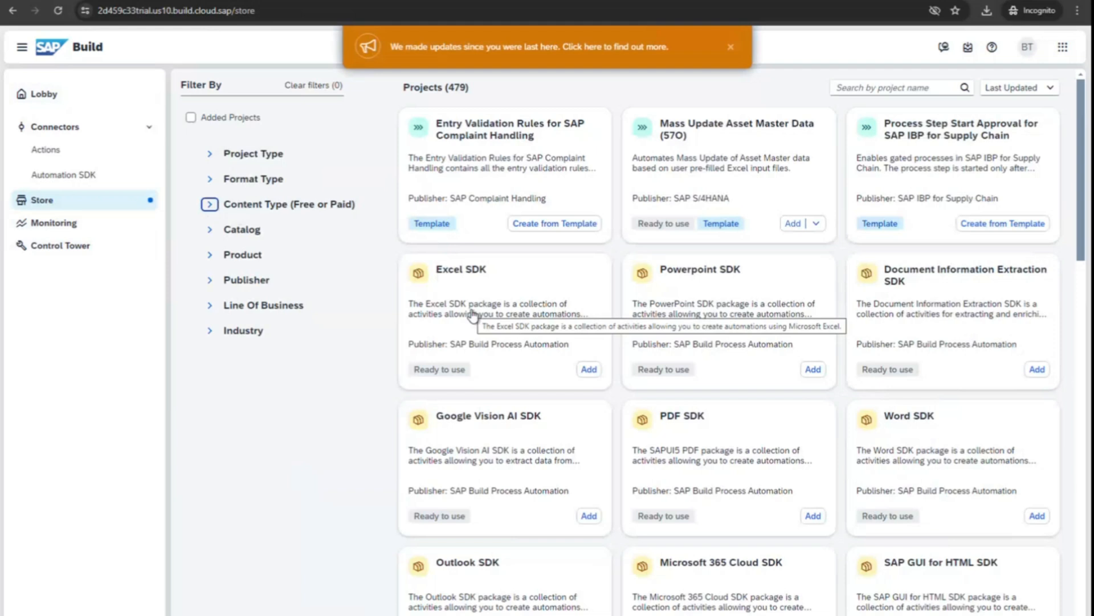
Step: Browse the Store's project catalog, examining the SDK packages, ready-to-use action projects and process templates
scroll(472, 314, down, 9)
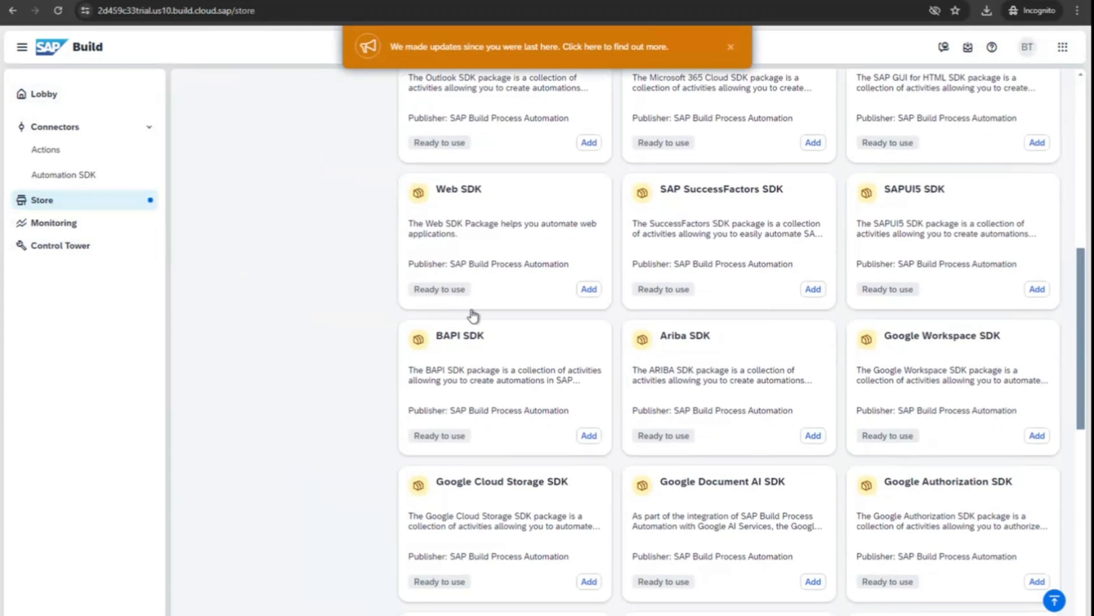
scroll(472, 315, down, 5)
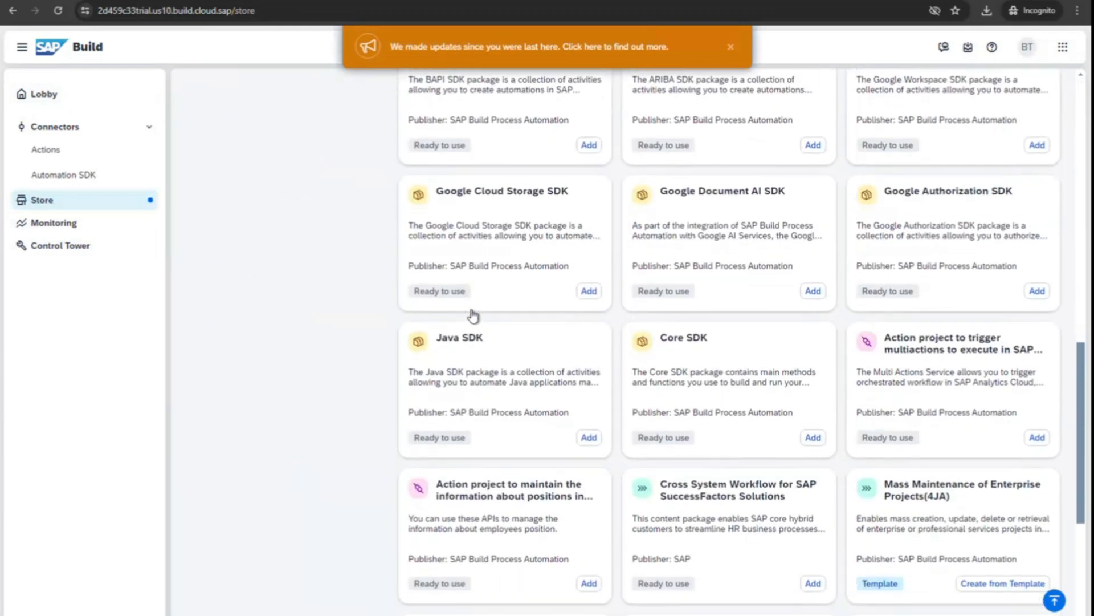
scroll(473, 315, down, 3)
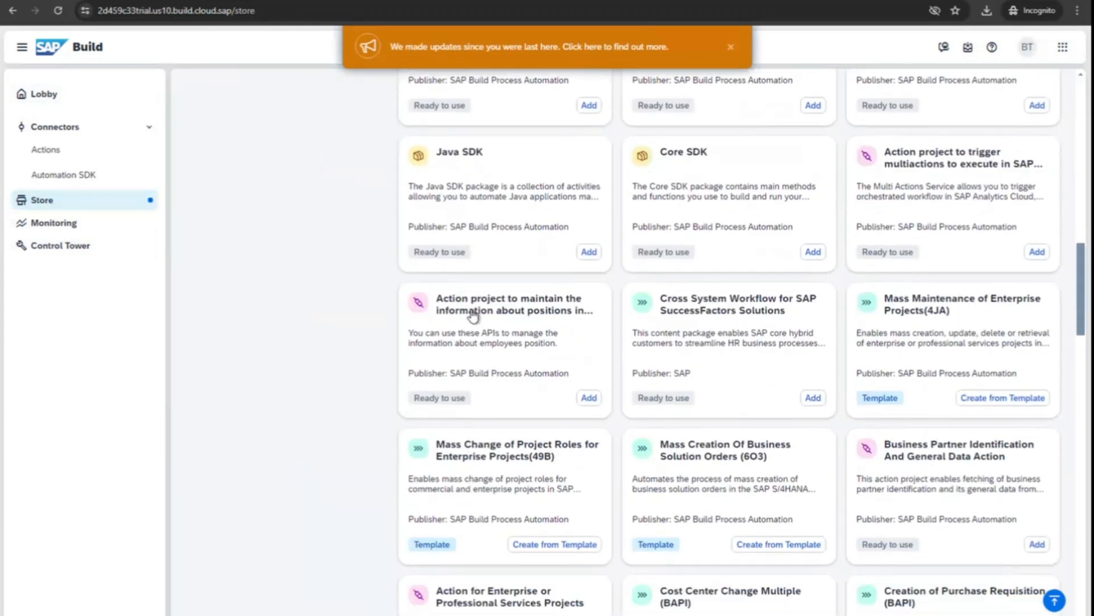
scroll(473, 316, down, 4)
scroll(473, 315, down, 5)
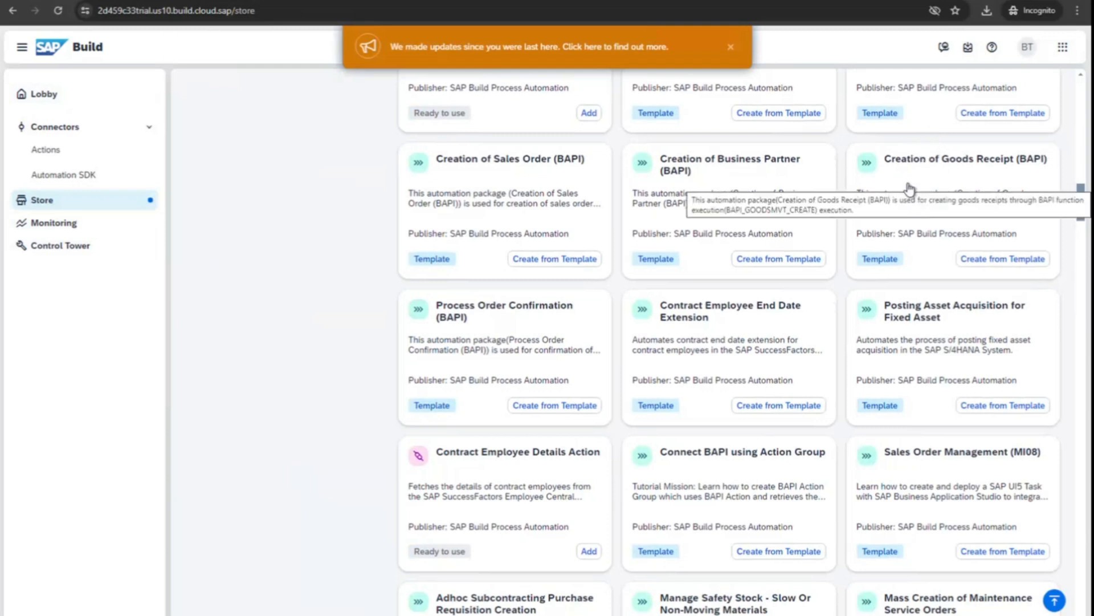
scroll(853, 321, down, 15)
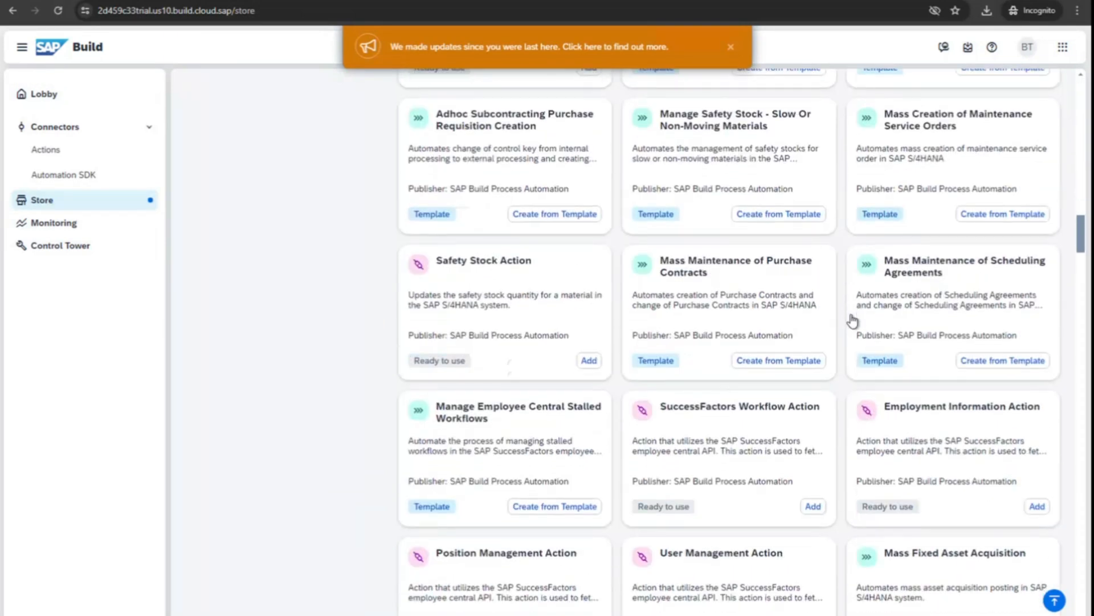
scroll(852, 321, down, 1)
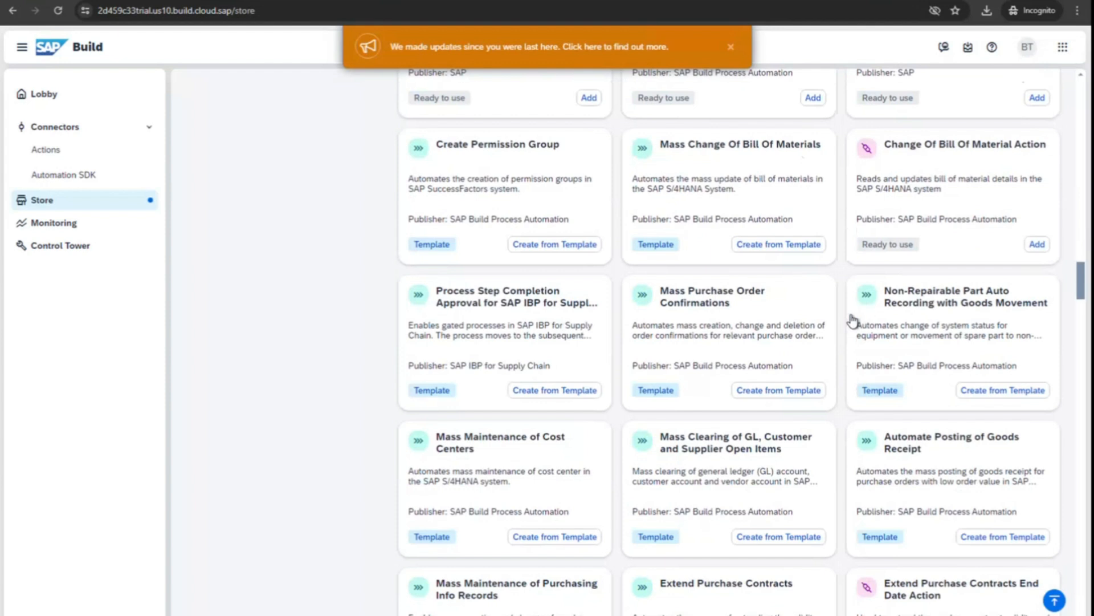
scroll(853, 321, up, 10)
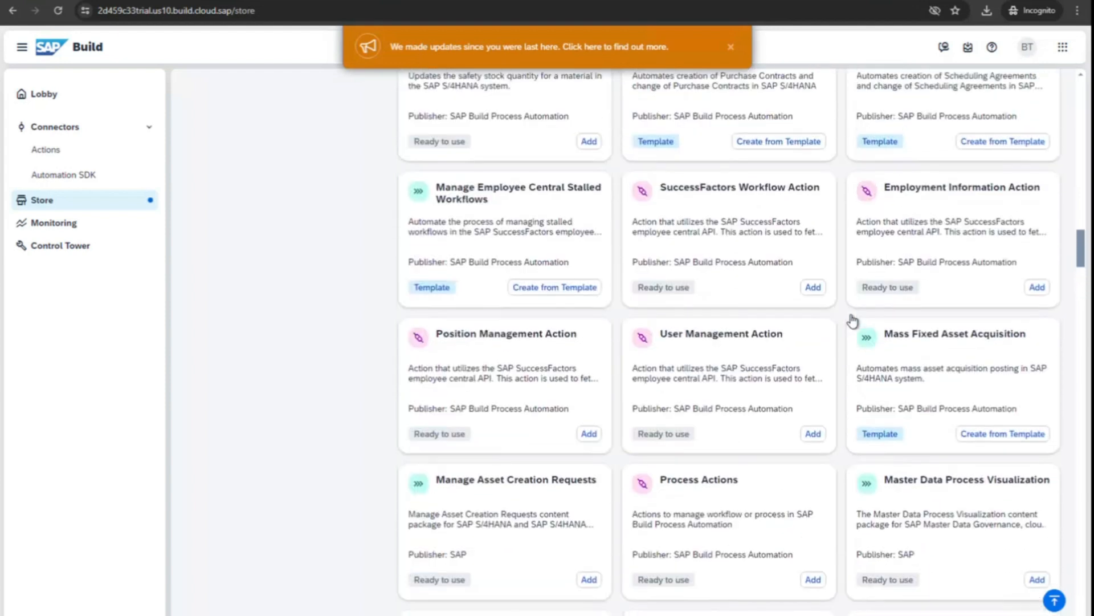
scroll(852, 321, up, 8)
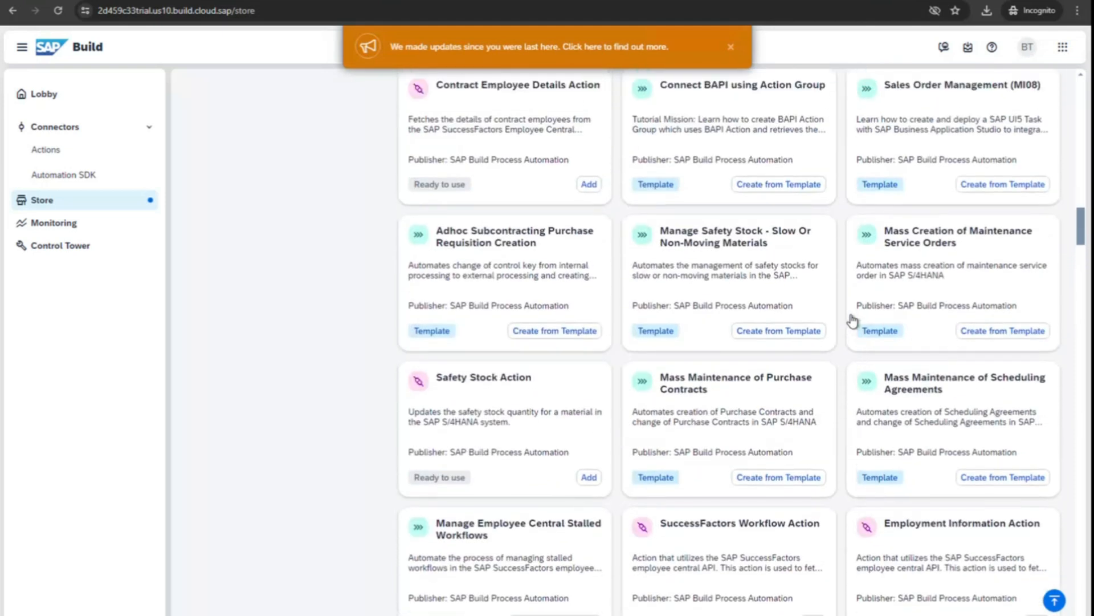
scroll(852, 321, up, 1)
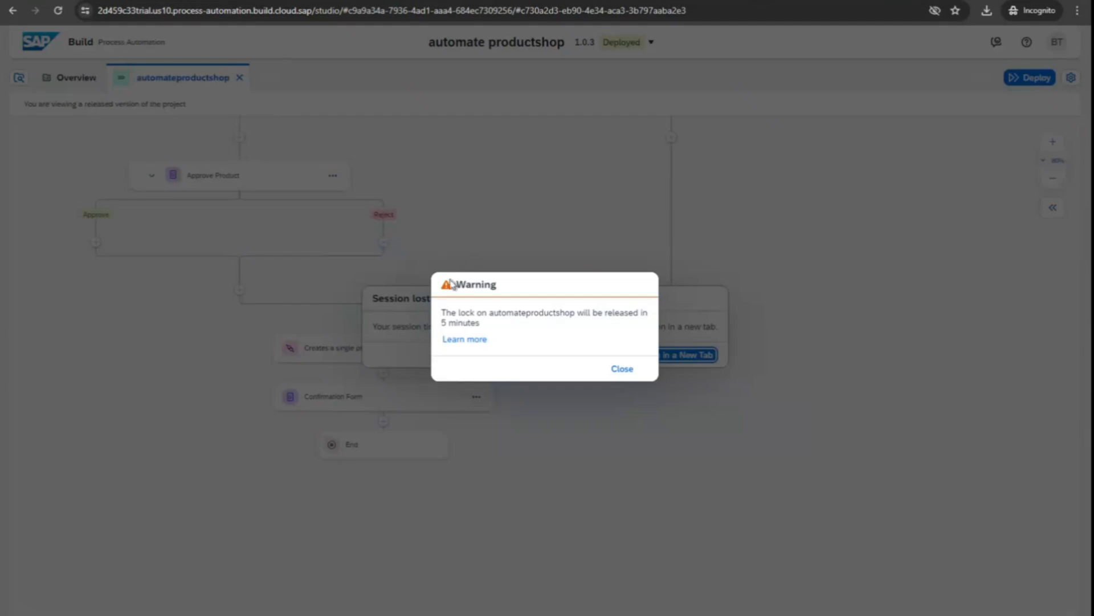
Step: Renew the timed-out session of the automate productshop project and switch the project from the deployed release to its Editable version
click(621, 369)
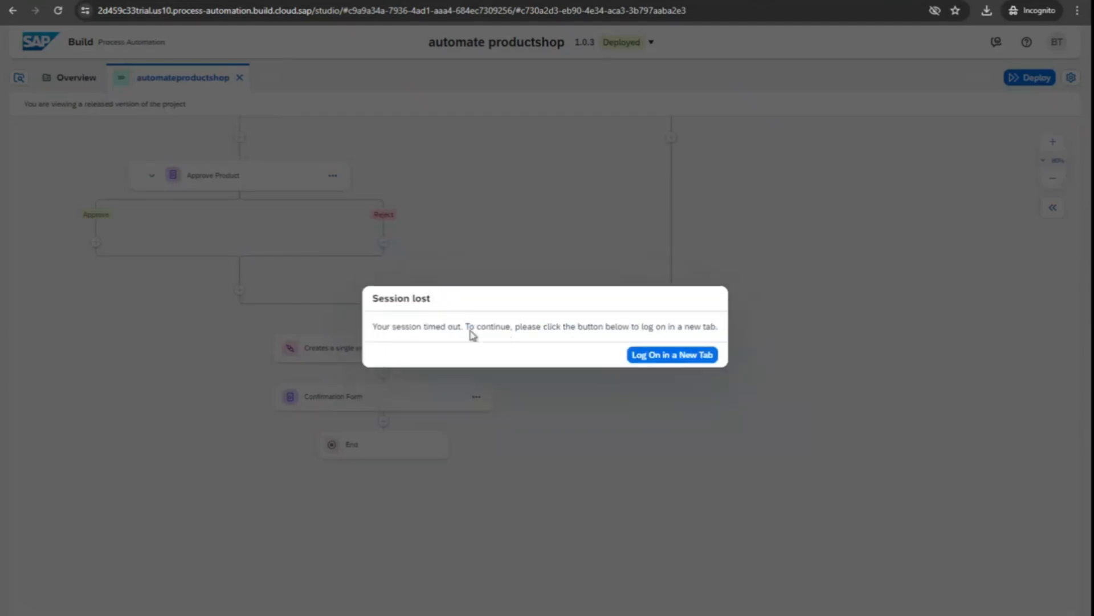
click(664, 358)
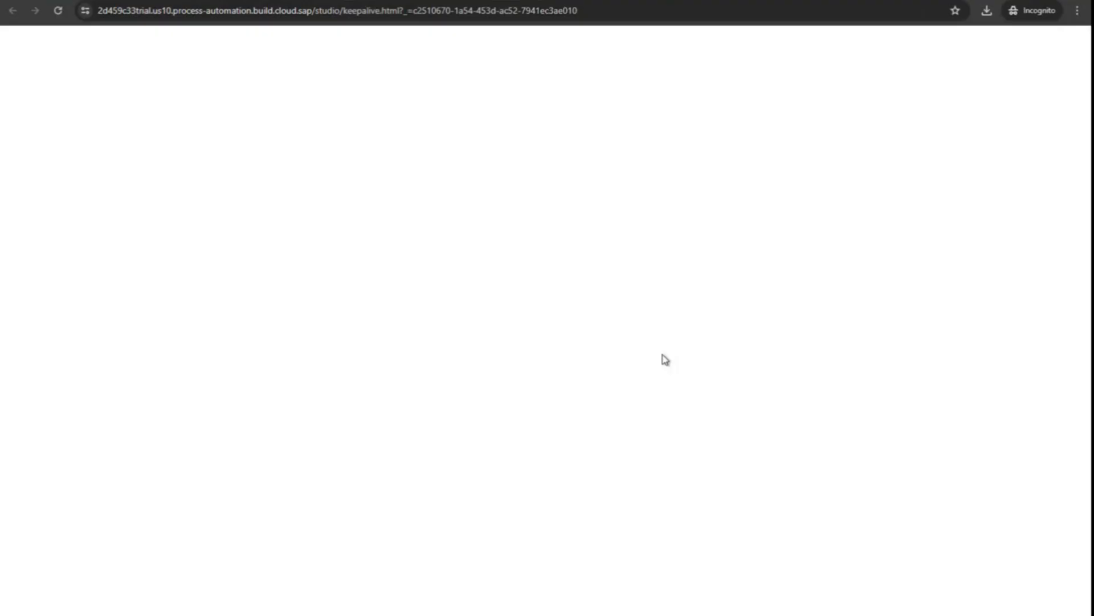
click(75, 89)
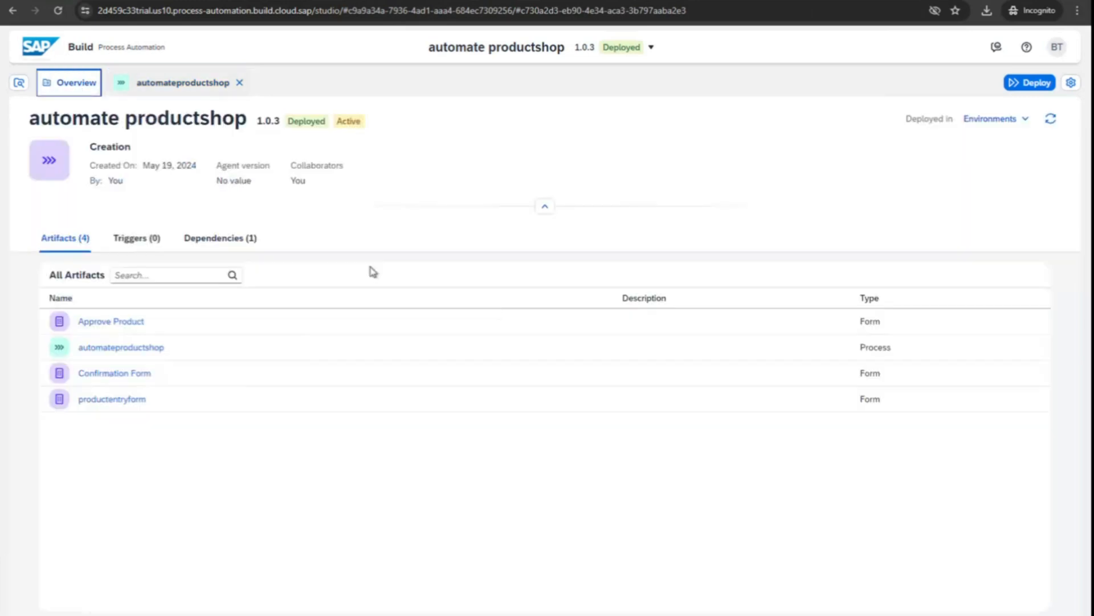
click(646, 50)
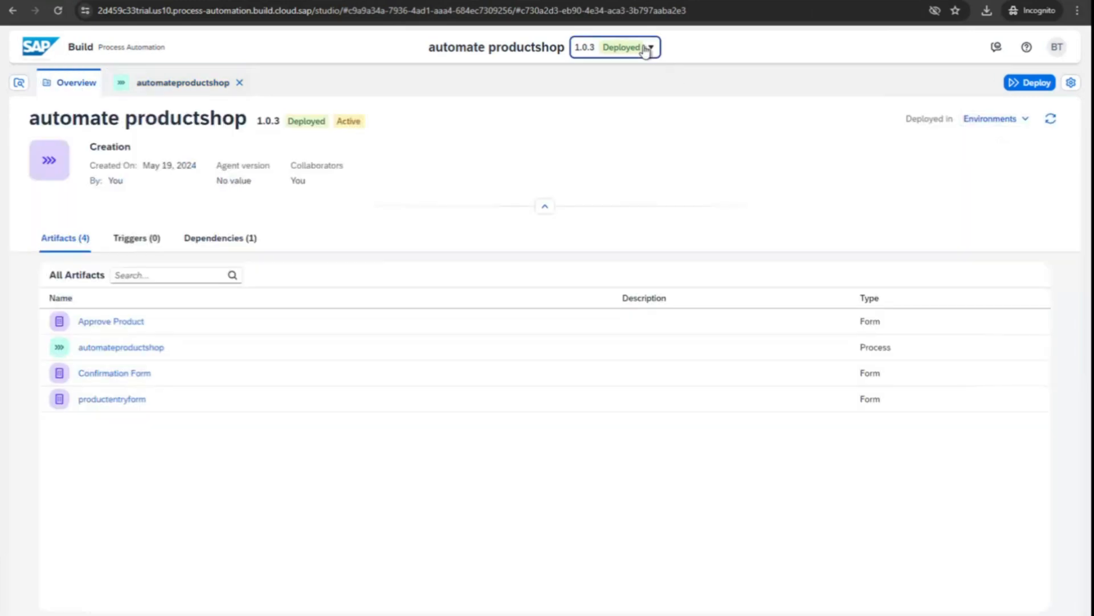
click(625, 76)
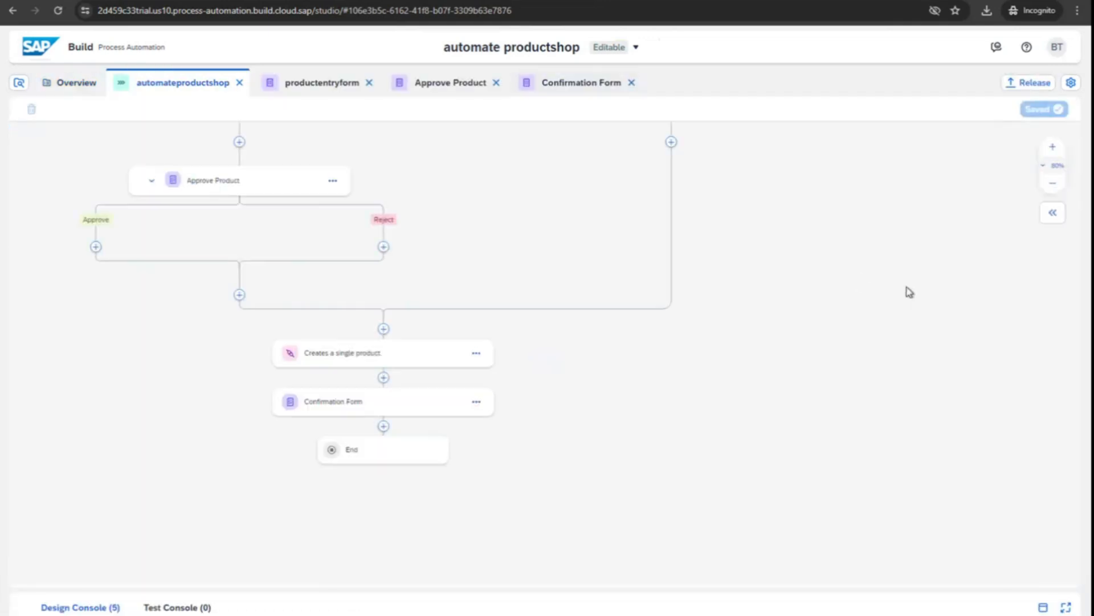
Step: Examine the Type options and connection settings for a new Action Group in the project overview, then cancel without creating it
click(67, 95)
click(961, 275)
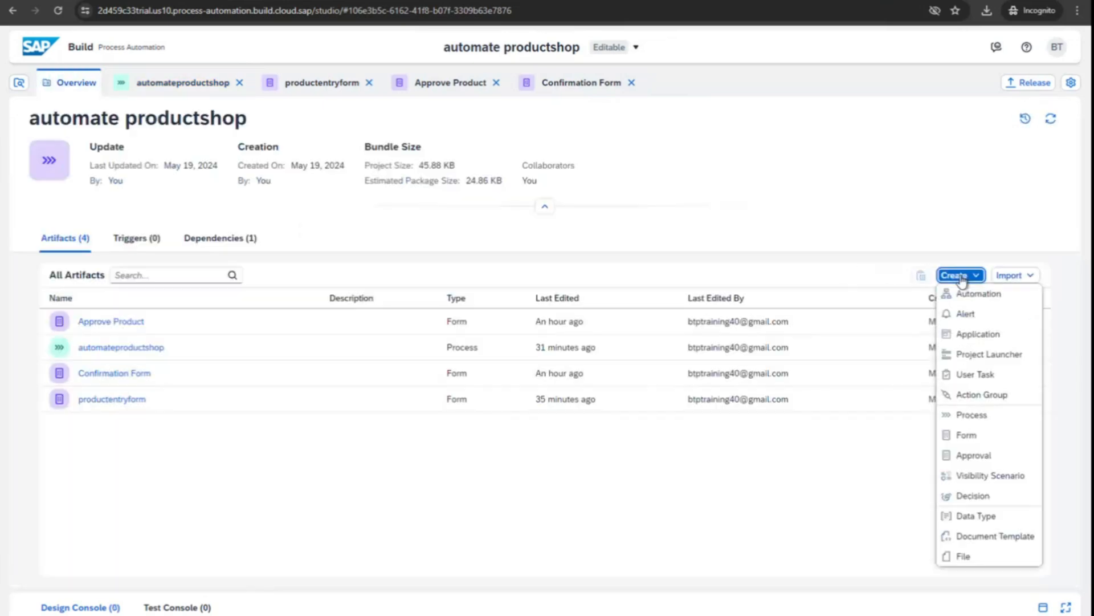
click(958, 400)
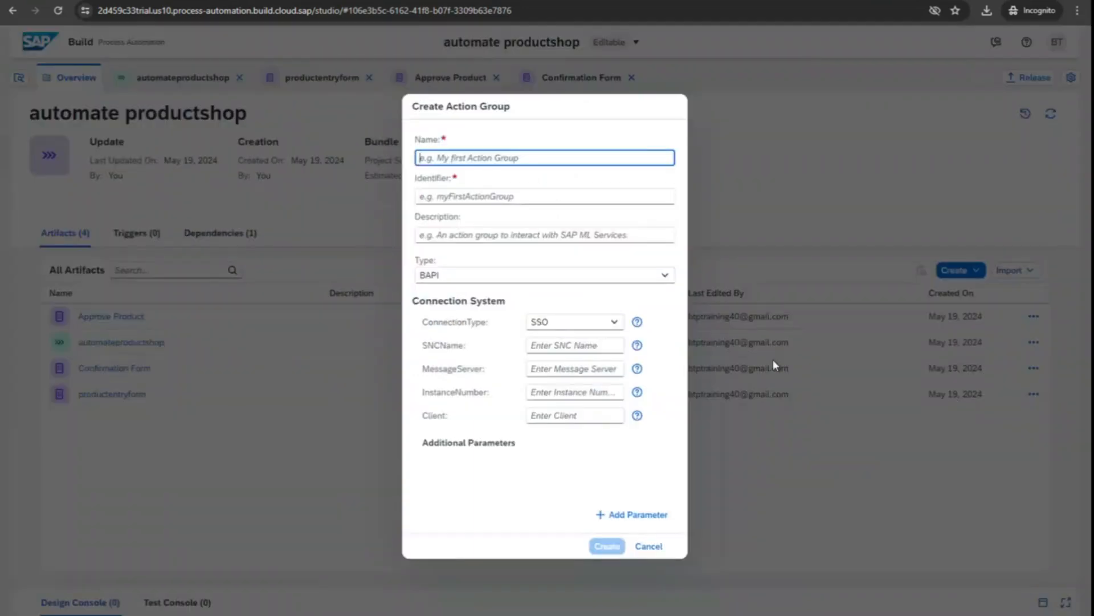
click(535, 281)
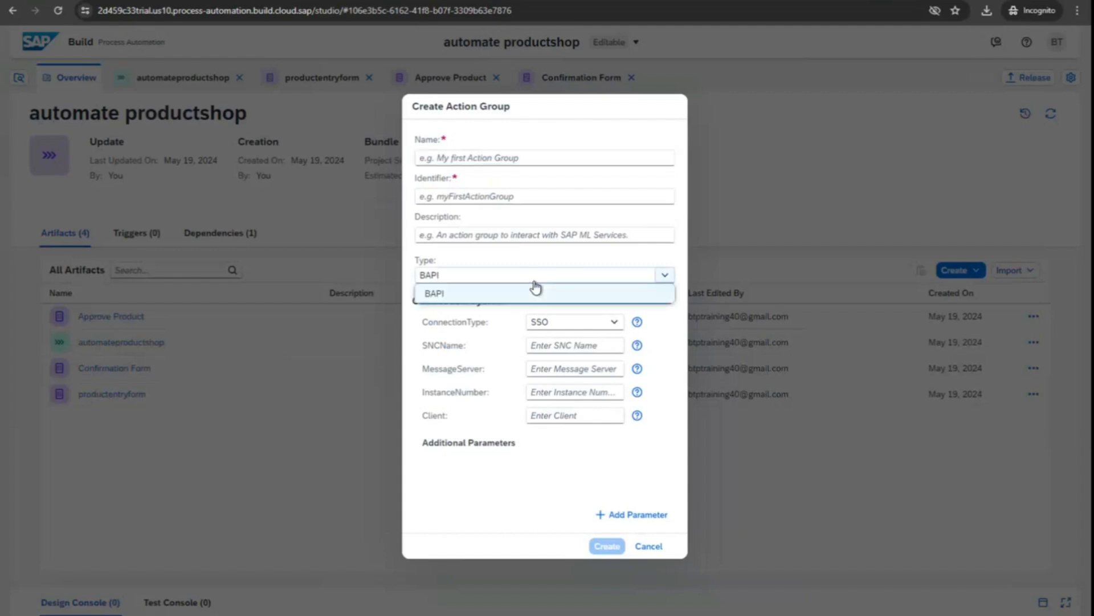
click(535, 291)
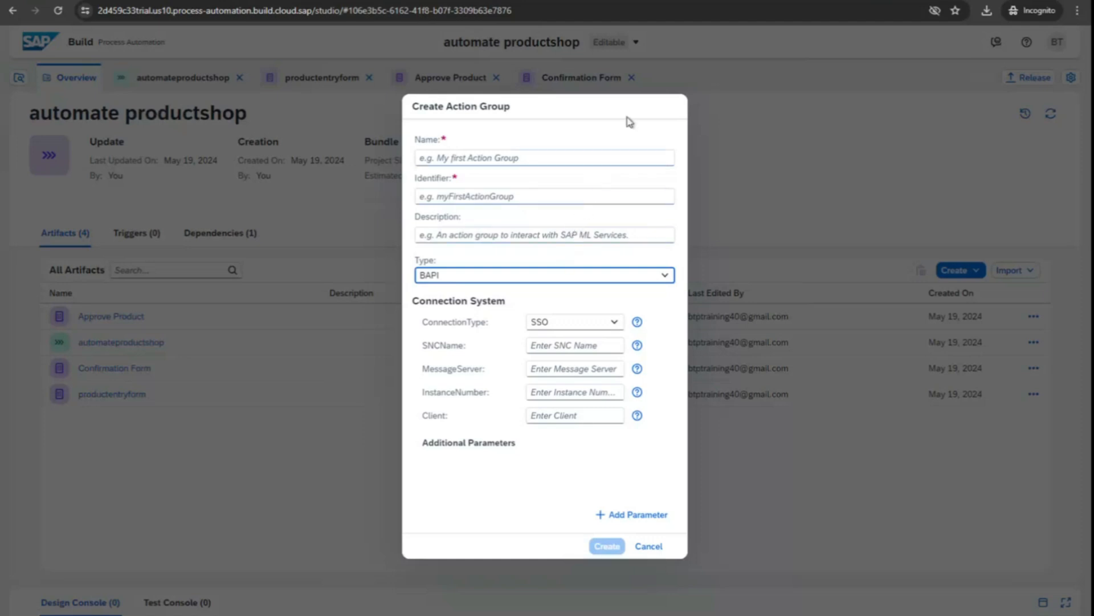
click(650, 548)
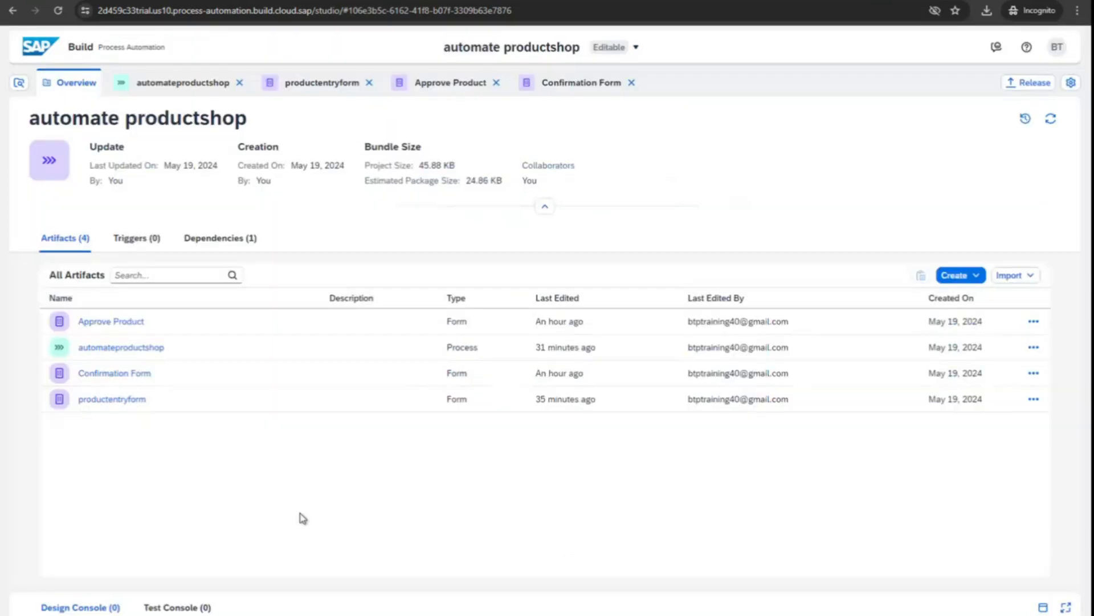
Step: Open the automateproductshop process and review its flow from the top, including the general details of the productentryform trigger
click(141, 350)
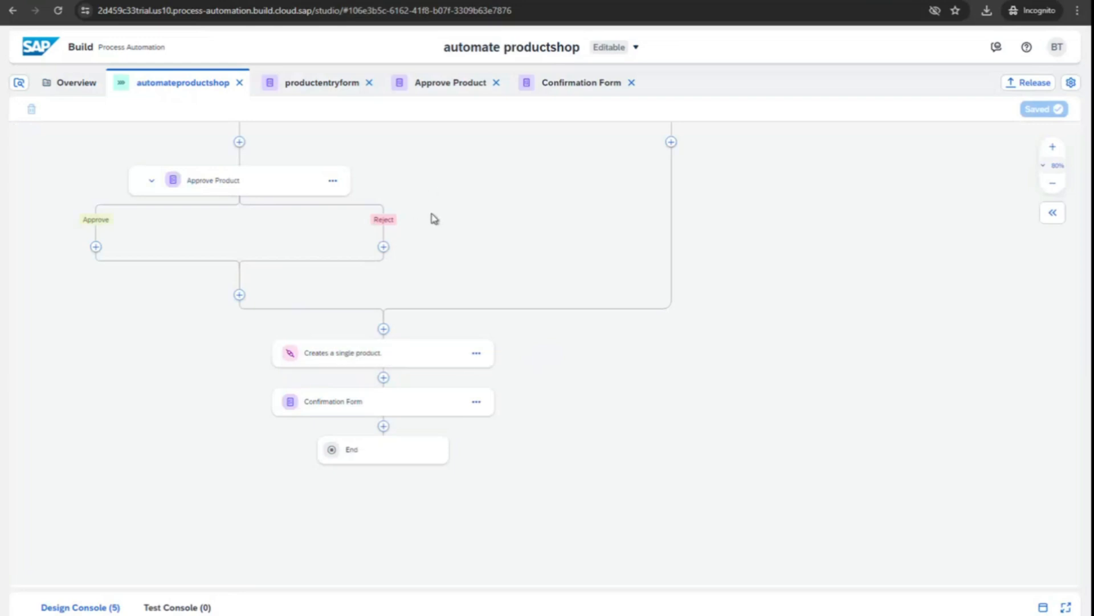
scroll(434, 218, up, 1)
scroll(434, 219, up, 3)
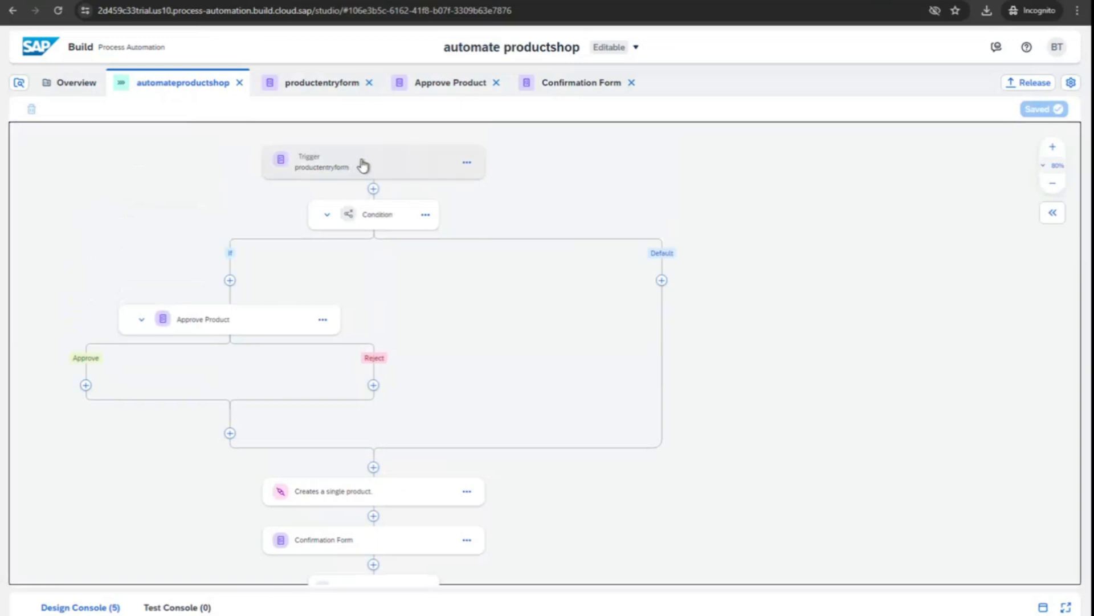
click(334, 167)
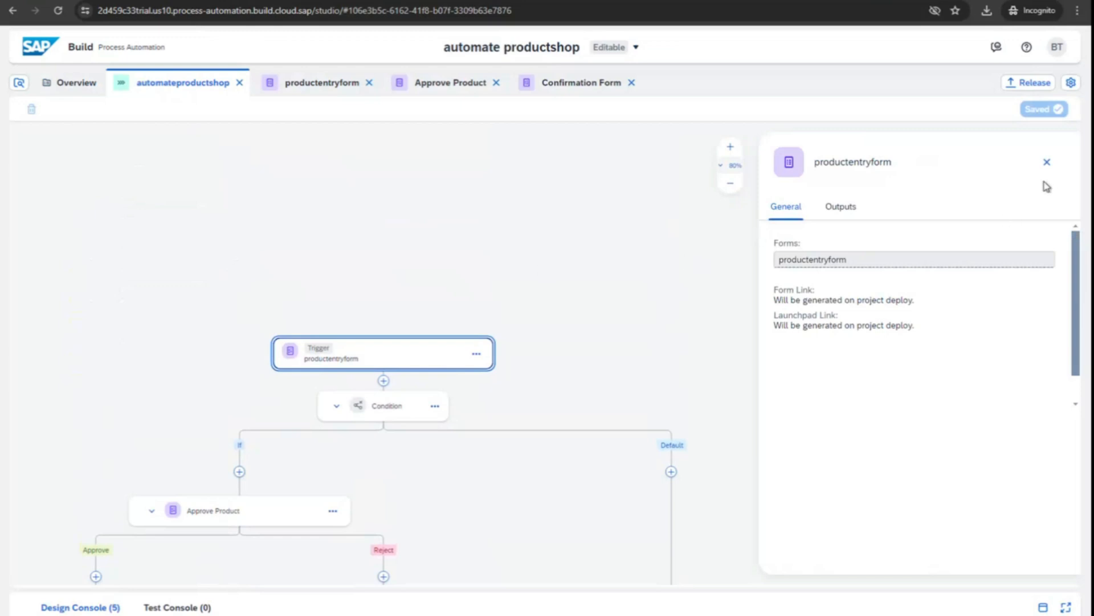
click(1048, 162)
drag(782, 318, 828, 151)
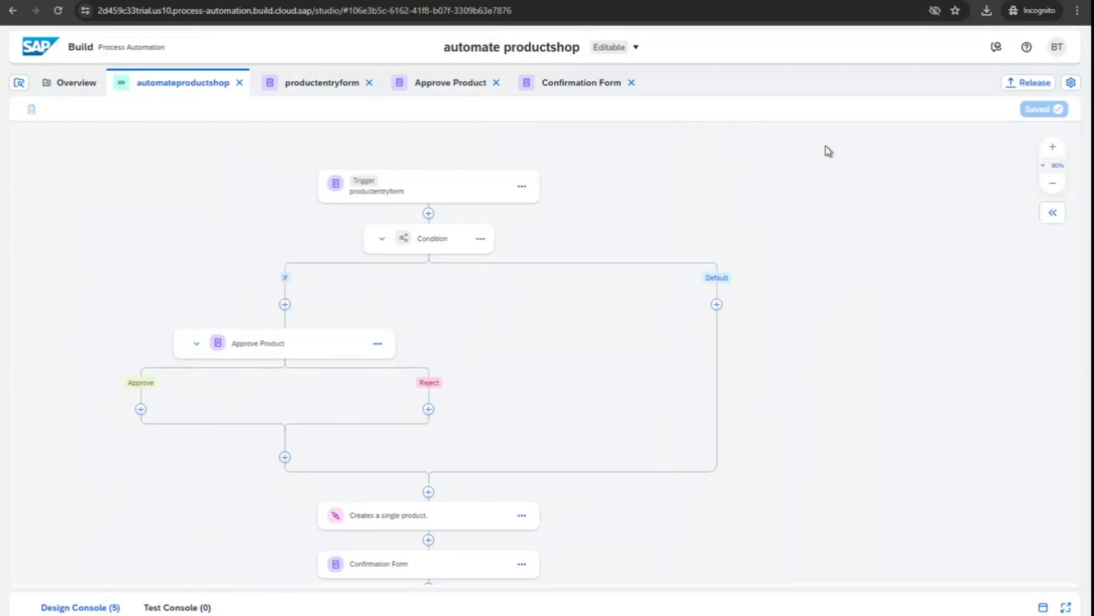
Step: Switch to the Microsoft Teams meeting
key(ctrl+Left)
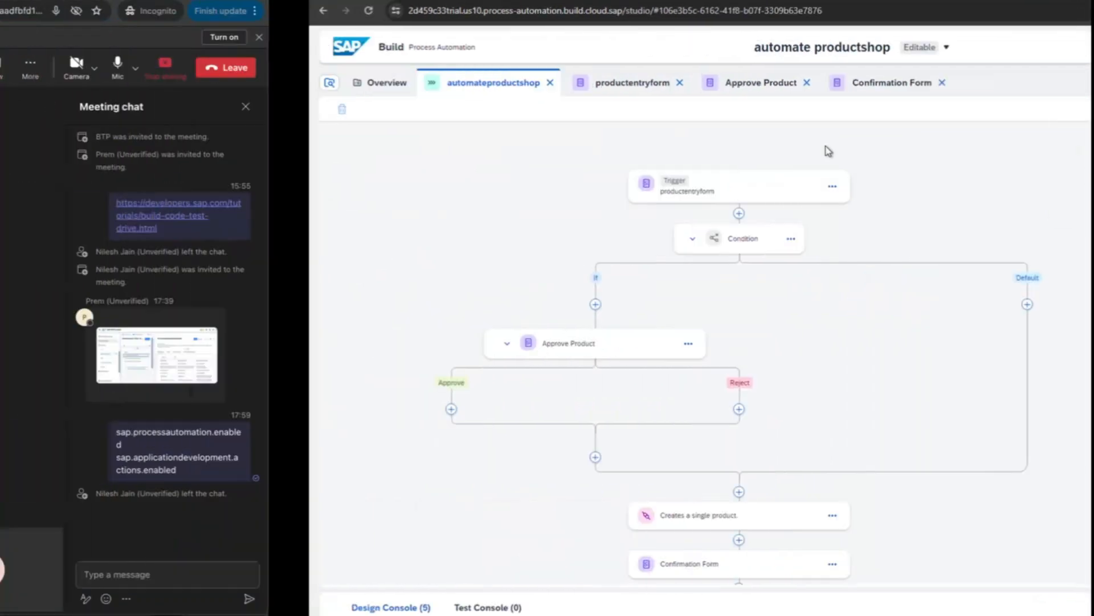